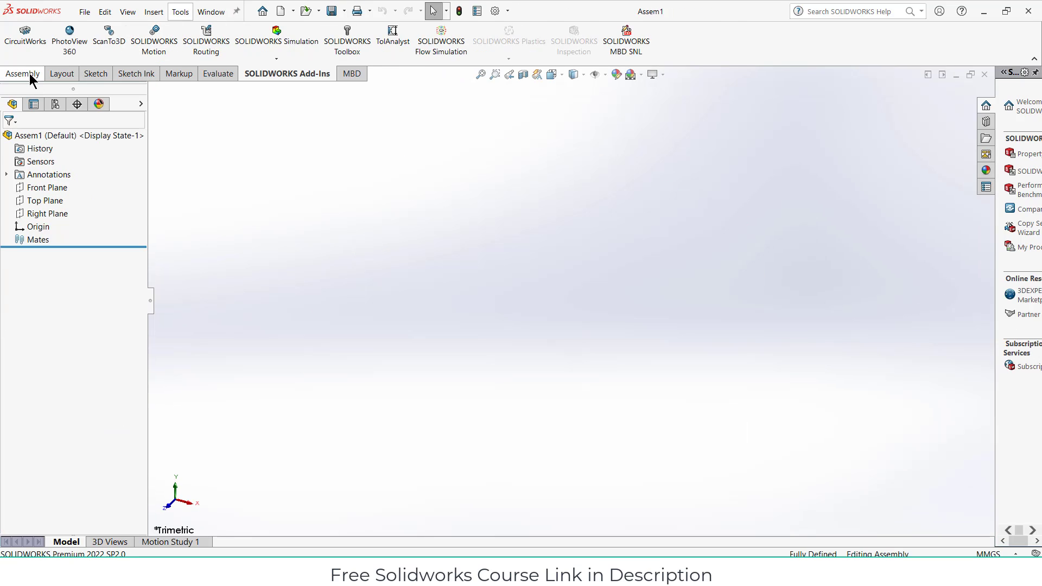
Insert a new part into the assembly, positioned on the assembly's Front Plane
{"action": "left_click", "coordinate": [29, 73]}
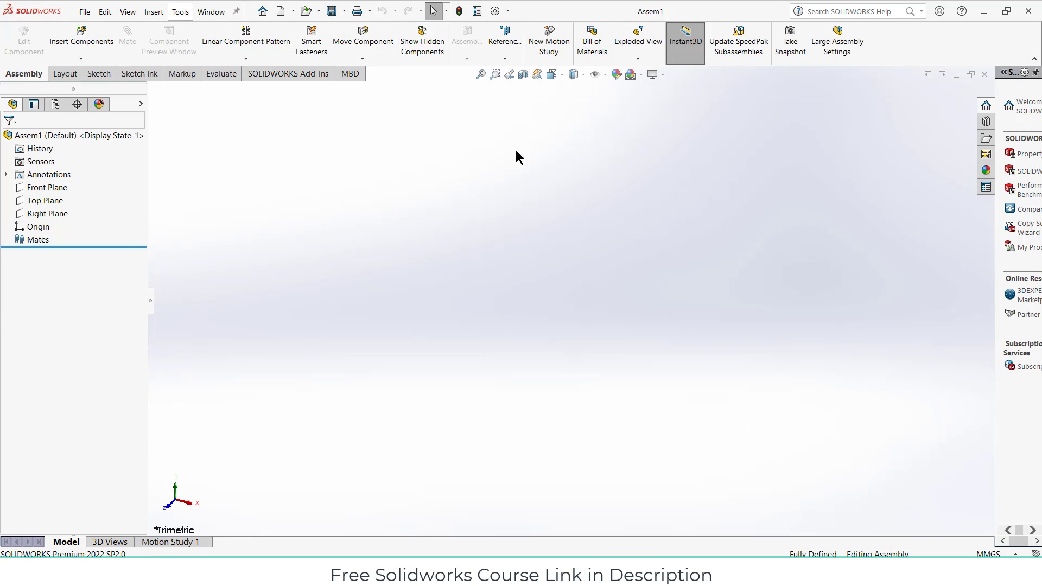
{"action": "left_click", "coordinate": [83, 61]}
{"action": "left_click", "coordinate": [93, 85]}
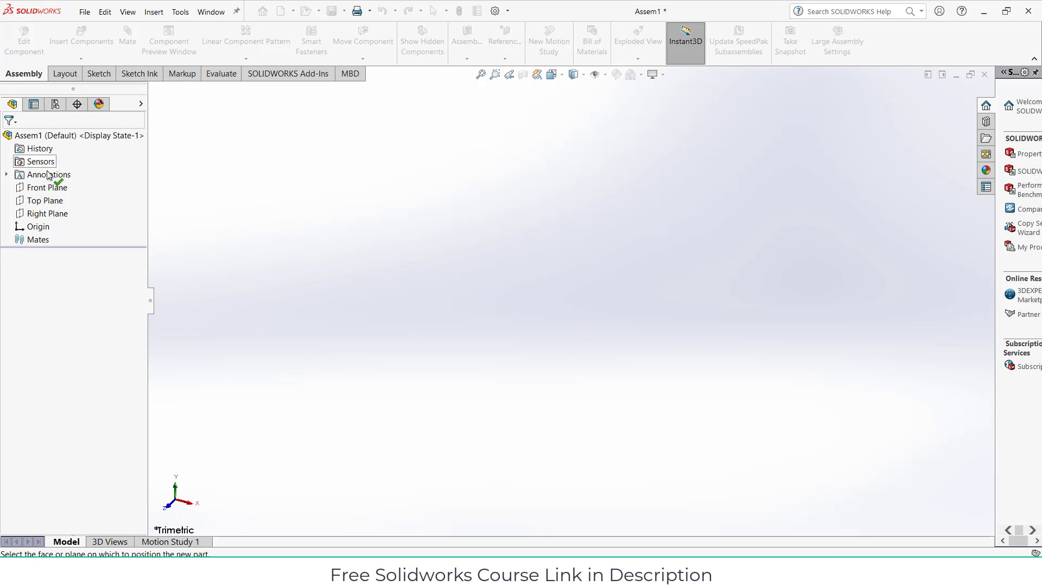
{"action": "left_click", "coordinate": [52, 188]}
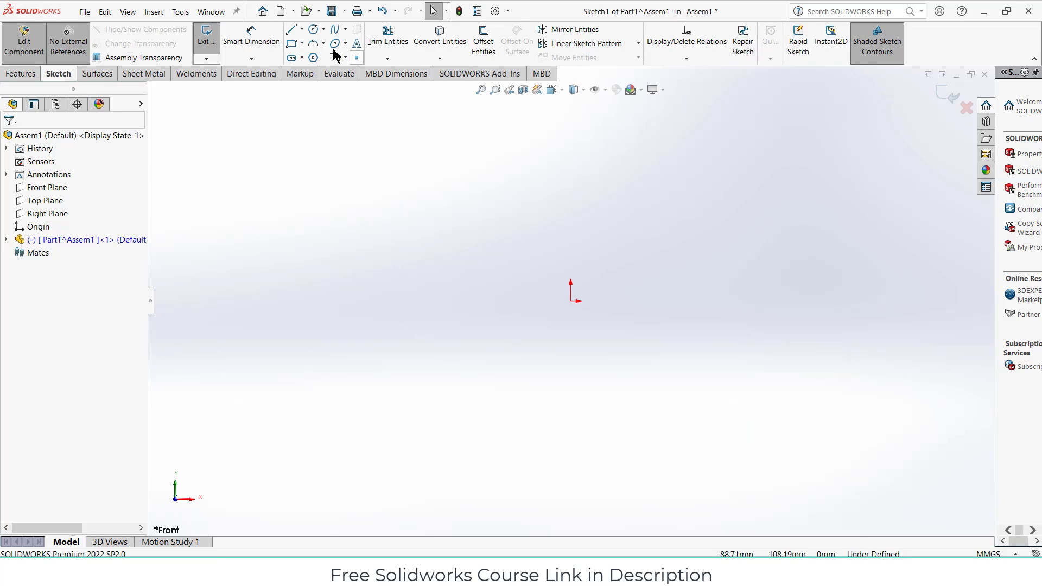
Sketch a vertical centerline about 26 mm long downward from the origin
{"action": "left_click", "coordinate": [301, 30]}
{"action": "left_click", "coordinate": [309, 55]}
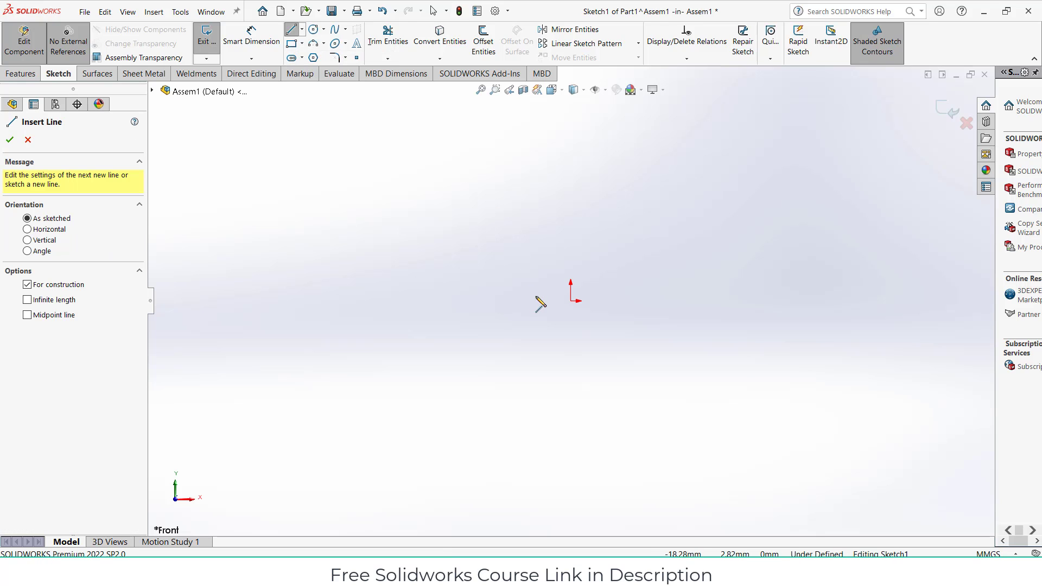
{"action": "left_click", "coordinate": [571, 301]}
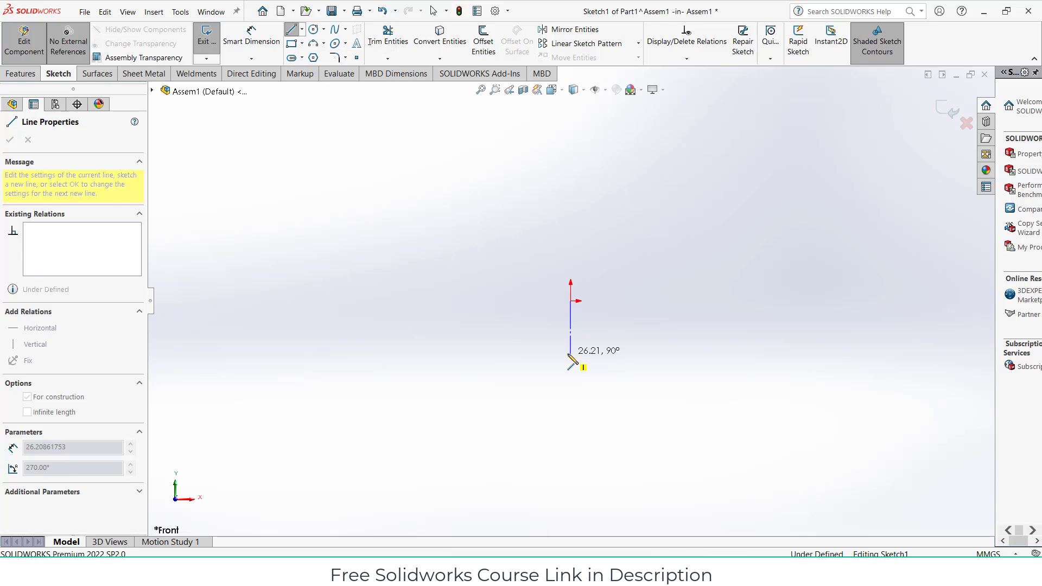
{"action": "left_click", "coordinate": [571, 354]}
{"action": "key", "text": "Escape"}
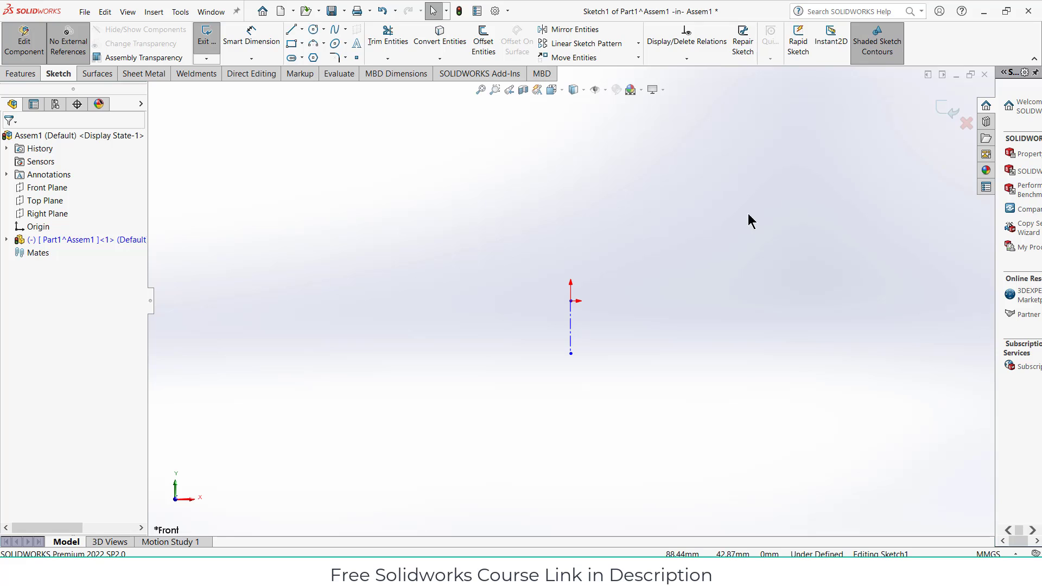
Sketch an open C-shaped profile beside the centerline: a vertical line with outward horizontal flanges about 15 mm and 16 mm long
{"action": "left_click", "coordinate": [291, 31]}
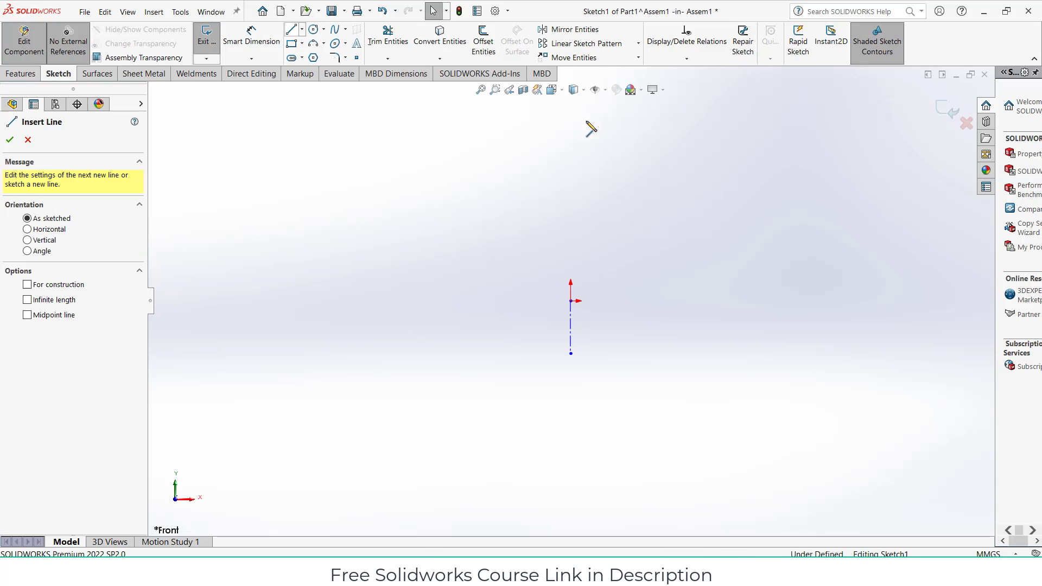
{"action": "left_click", "coordinate": [808, 214]}
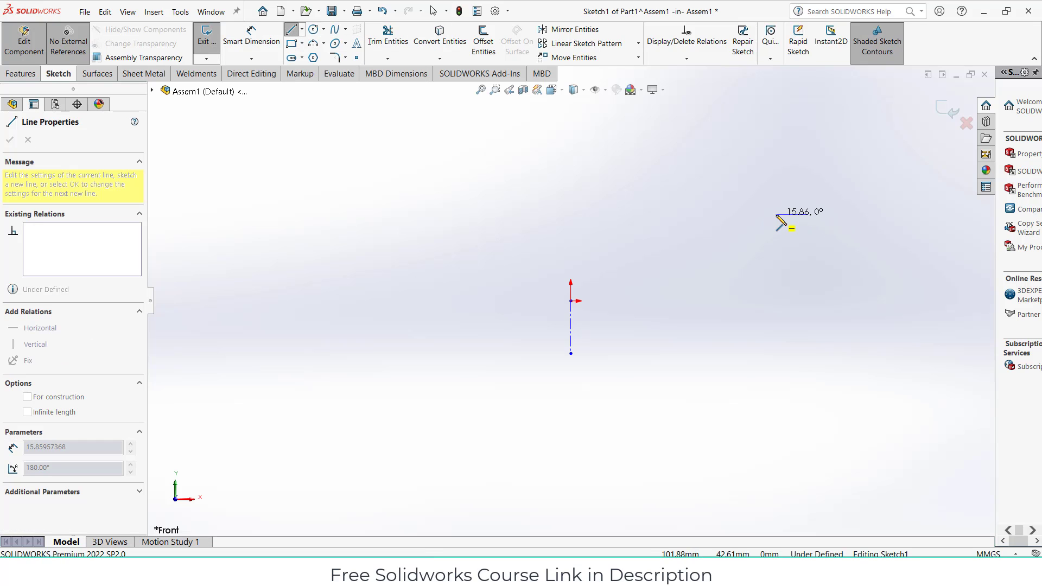
{"action": "left_click", "coordinate": [779, 214]}
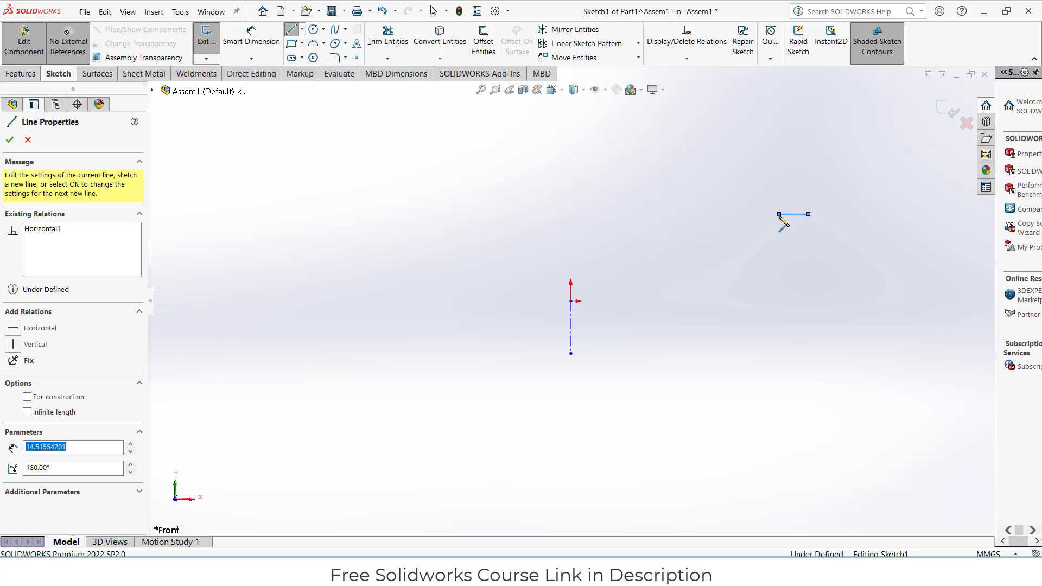
{"action": "left_click", "coordinate": [779, 353]}
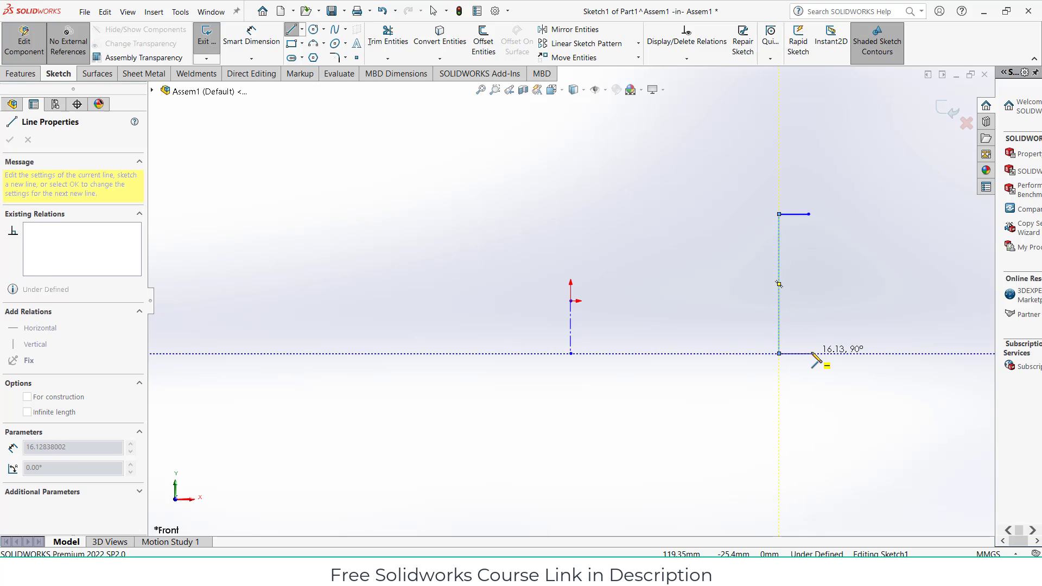
{"action": "left_click", "coordinate": [811, 353]}
{"action": "key", "text": "Escape"}
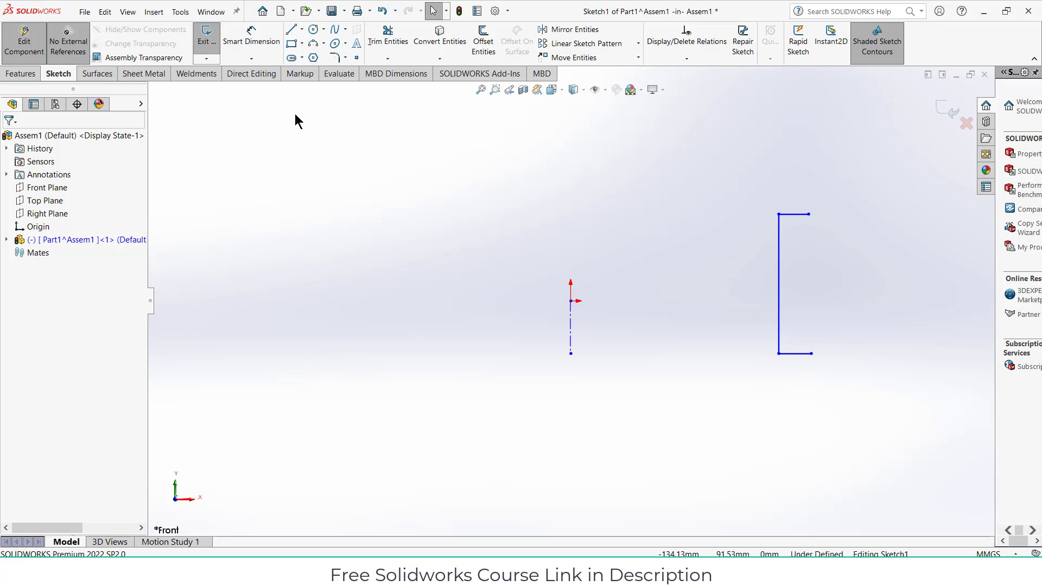
Dimension the distance between the centerline and the profile's vertical line as 500 mm
{"action": "left_click", "coordinate": [252, 41]}
{"action": "left_click", "coordinate": [571, 320]}
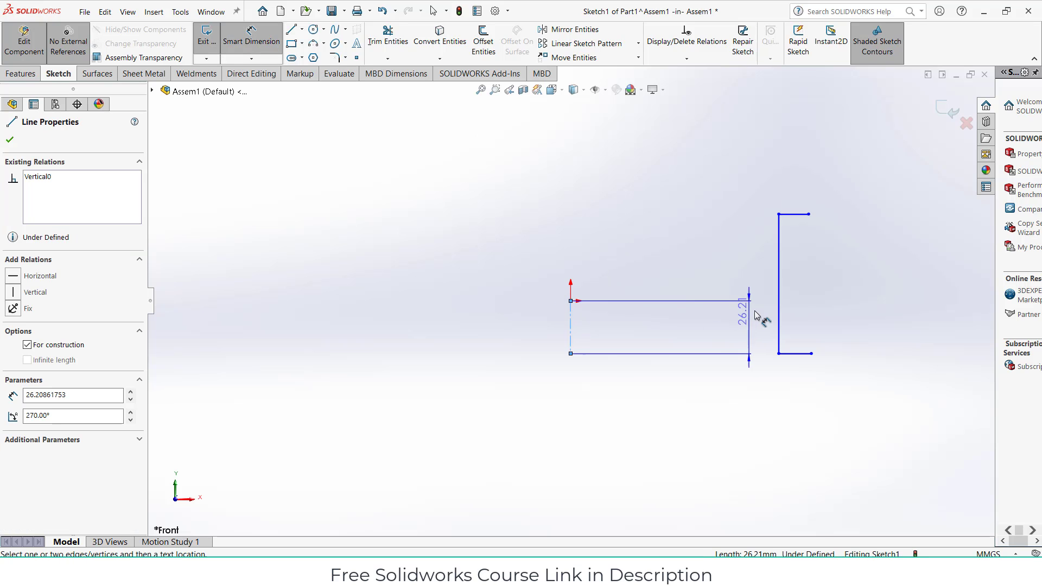
{"action": "left_click", "coordinate": [778, 321]}
{"action": "left_click", "coordinate": [740, 330]}
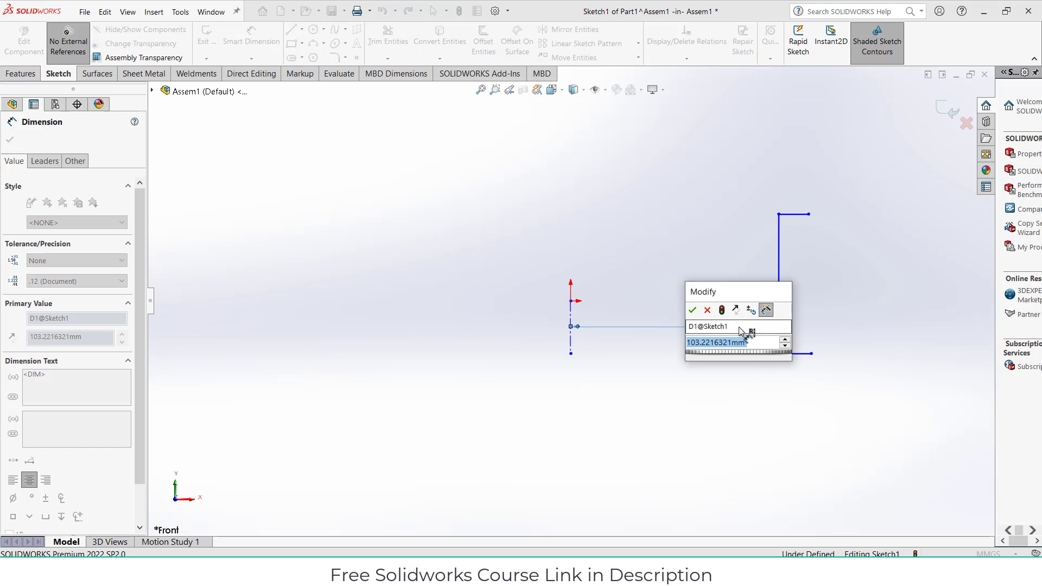
{"action": "type", "text": "500"}
{"action": "key", "text": "Return"}
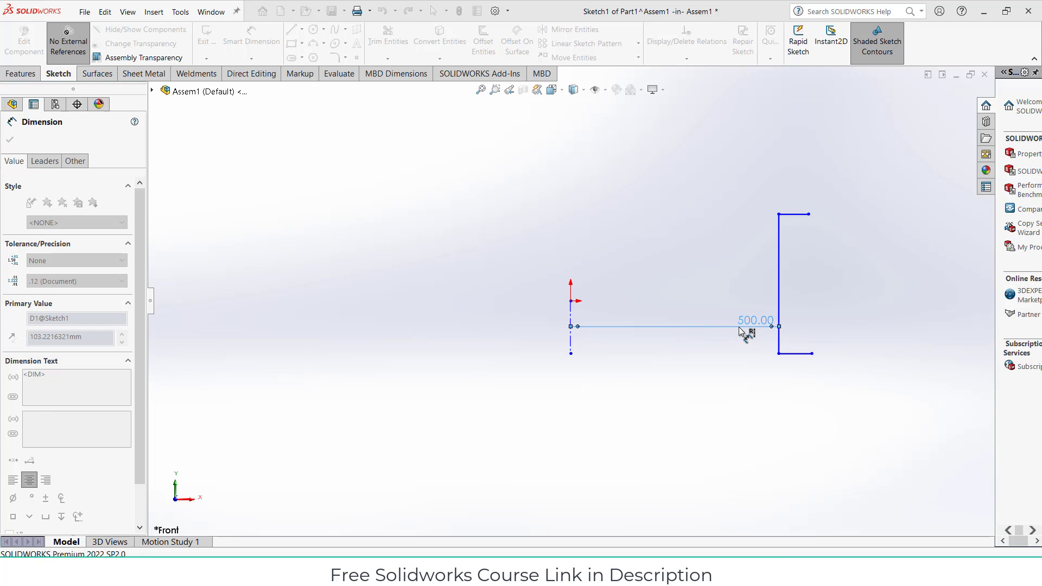
Dimension the profile's vertical line as 300 mm long and its upper corner as 150 mm above the origin
{"action": "left_click", "coordinate": [778, 250]}
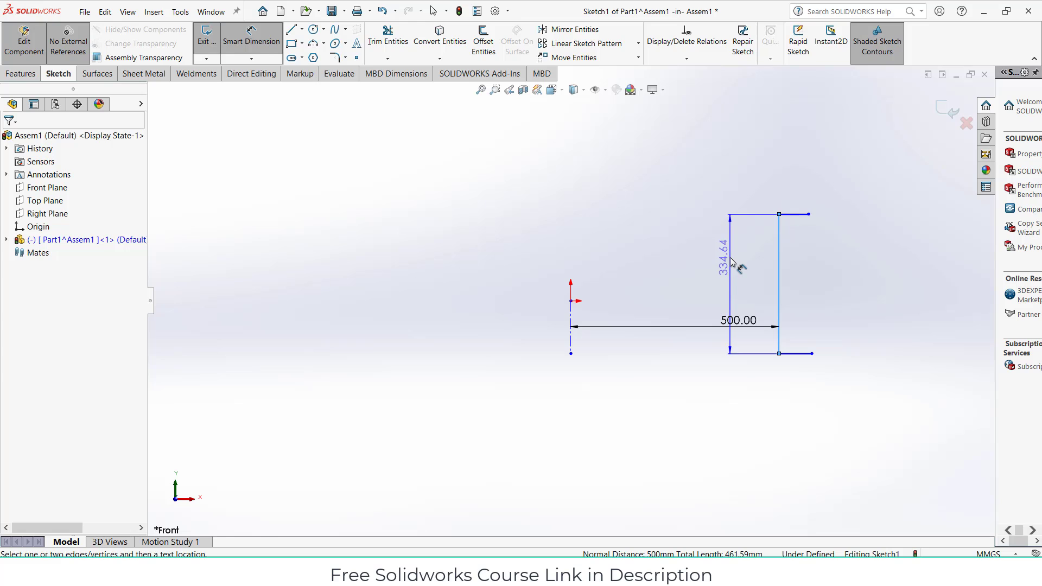
{"action": "left_click", "coordinate": [730, 262]}
{"action": "type", "text": "300"}
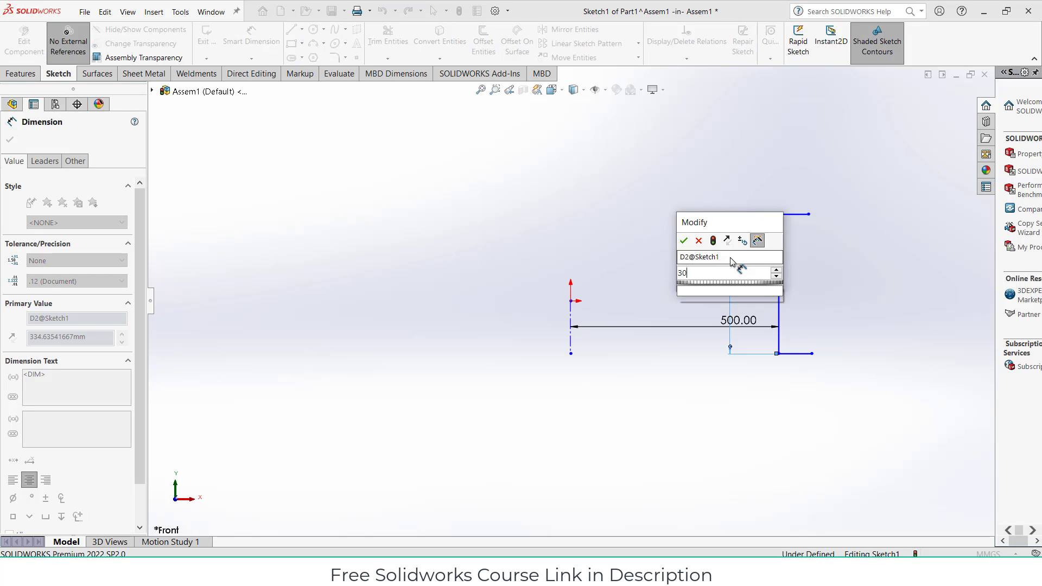
{"action": "key", "text": "Return"}
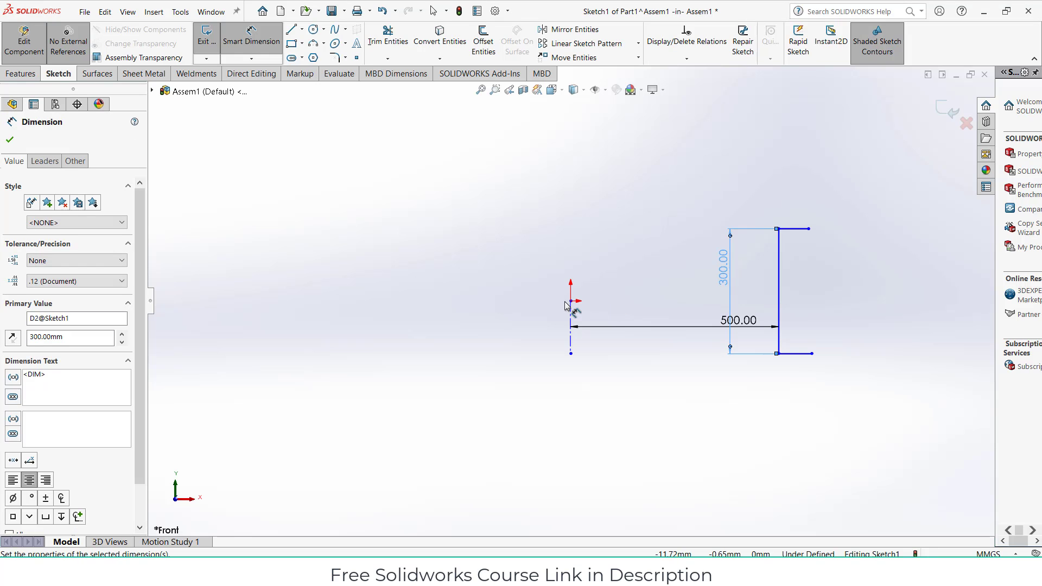
{"action": "left_click", "coordinate": [571, 302]}
{"action": "left_click", "coordinate": [779, 229]}
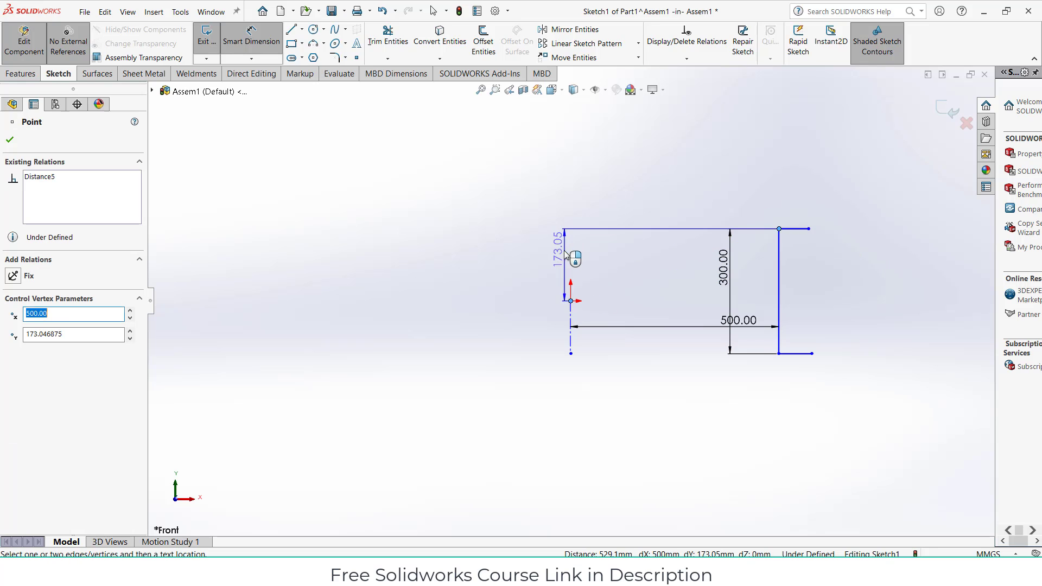
{"action": "left_click", "coordinate": [552, 275]}
{"action": "type", "text": "150"}
{"action": "key", "text": "Return"}
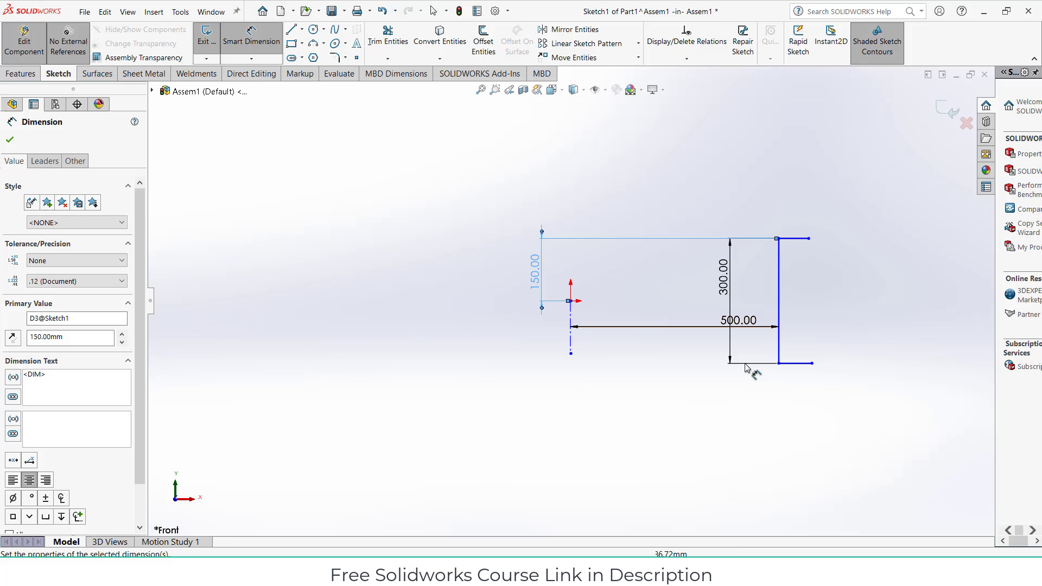
Dimension both the lower and upper horizontal flange lines as 50 mm long
{"action": "left_click", "coordinate": [797, 363]}
{"action": "left_click", "coordinate": [801, 400]}
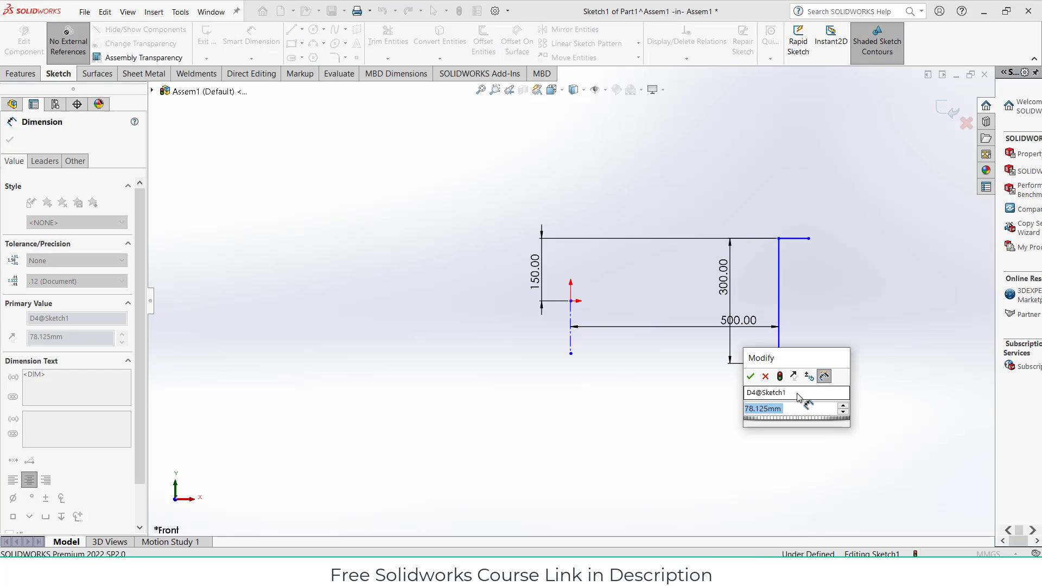
{"action": "type", "text": "50"}
{"action": "key", "text": "Return"}
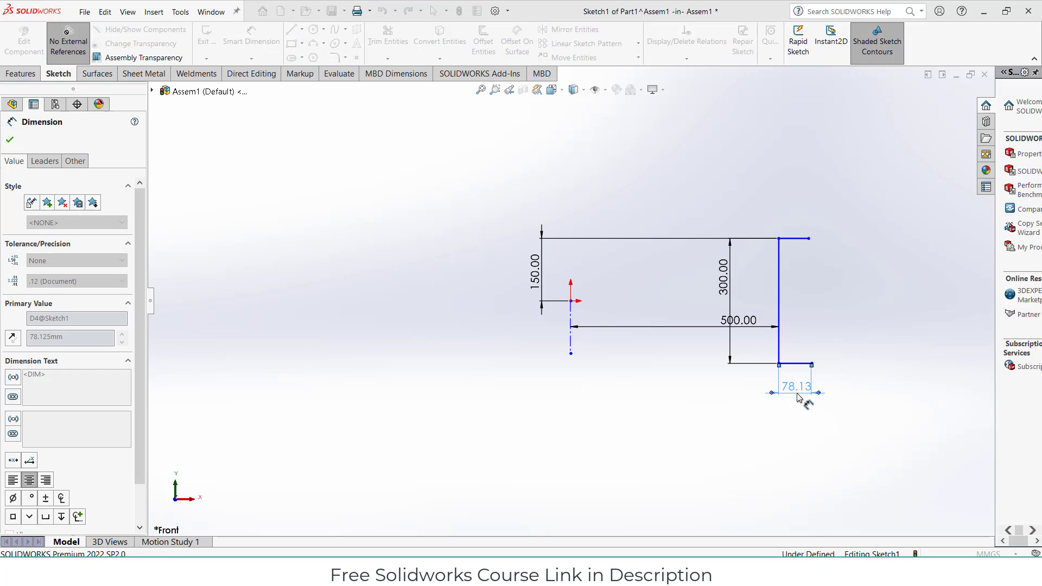
{"action": "left_click", "coordinate": [793, 239]}
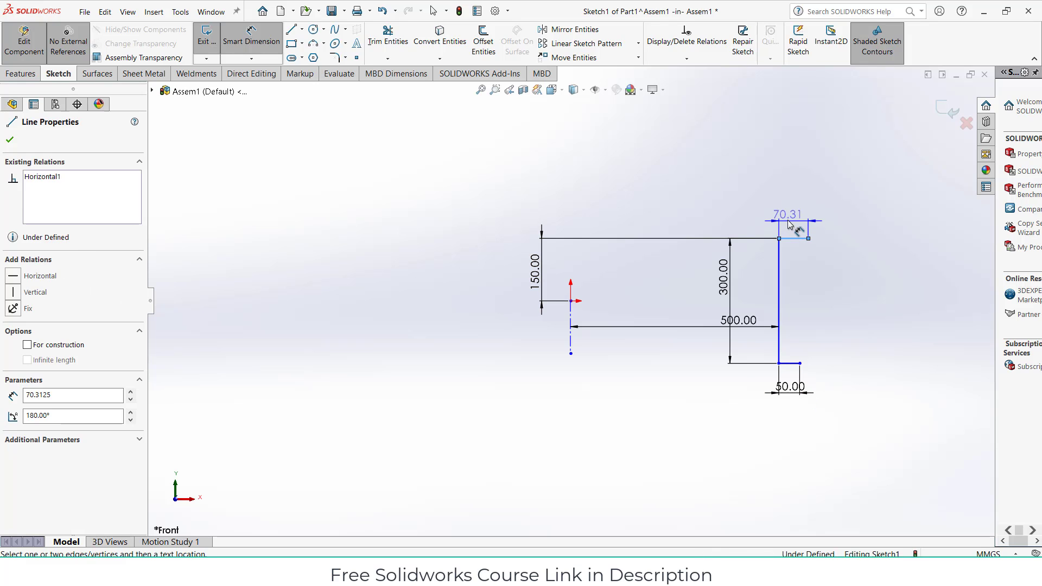
{"action": "left_click", "coordinate": [787, 220]}
{"action": "type", "text": "50"}
{"action": "key", "text": "Return"}
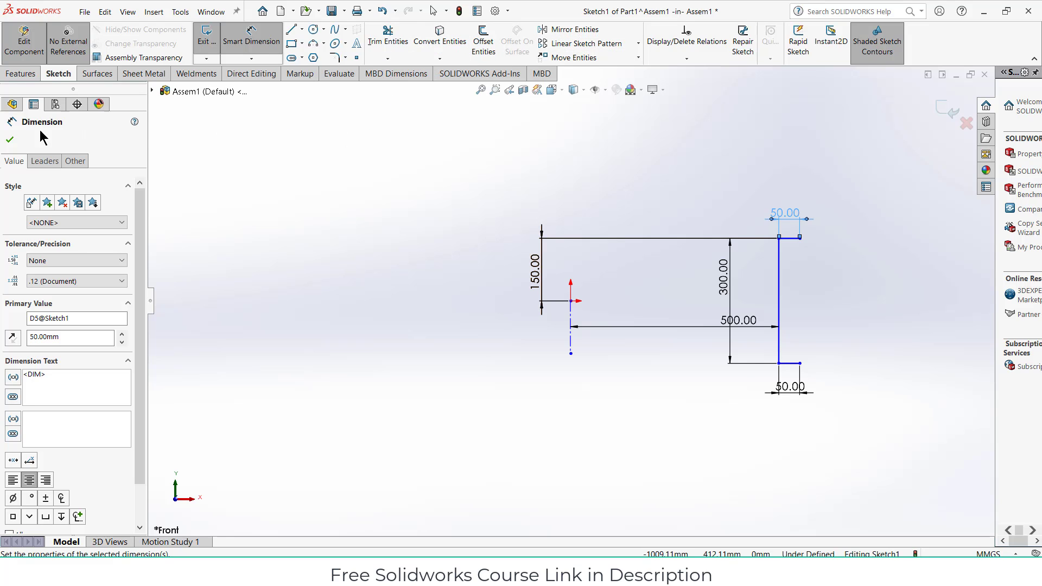
{"action": "left_click", "coordinate": [11, 141]}
Revolve the open profile 360° about the centerline as a 10 mm one-direction thin feature with the thickness direction reversed
{"action": "left_click", "coordinate": [20, 73]}
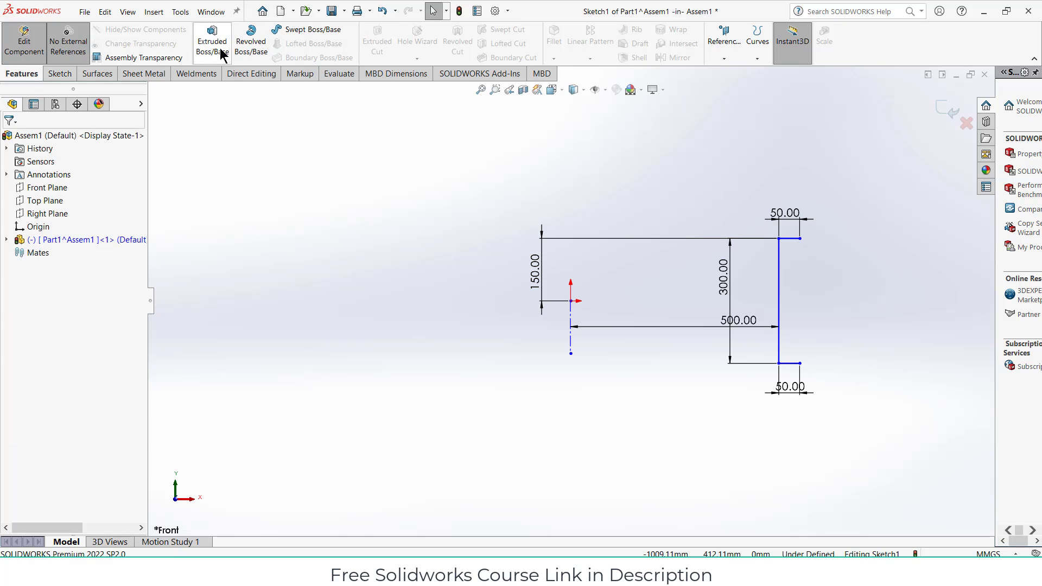
{"action": "left_click", "coordinate": [249, 48]}
{"action": "left_click", "coordinate": [596, 292]}
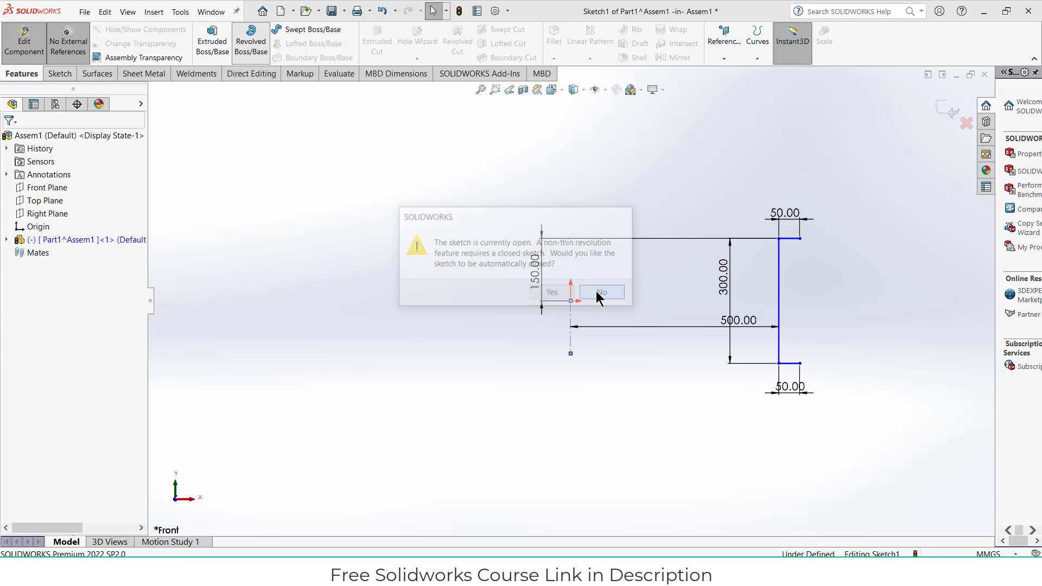
{"action": "middle_click_drag", "start_coordinate": [705, 313], "coordinate": [727, 225]}
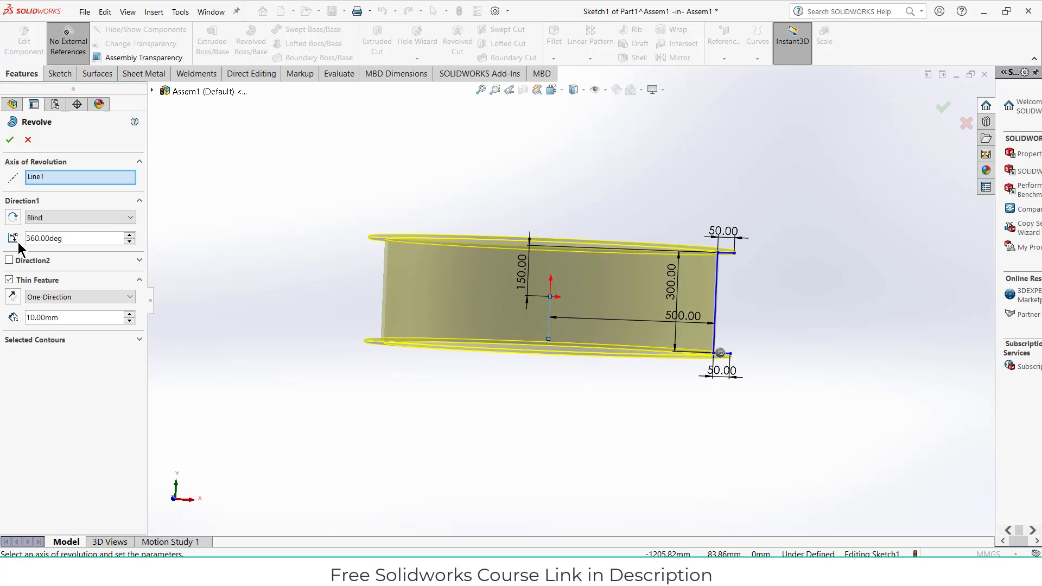
{"action": "left_click", "coordinate": [13, 299]}
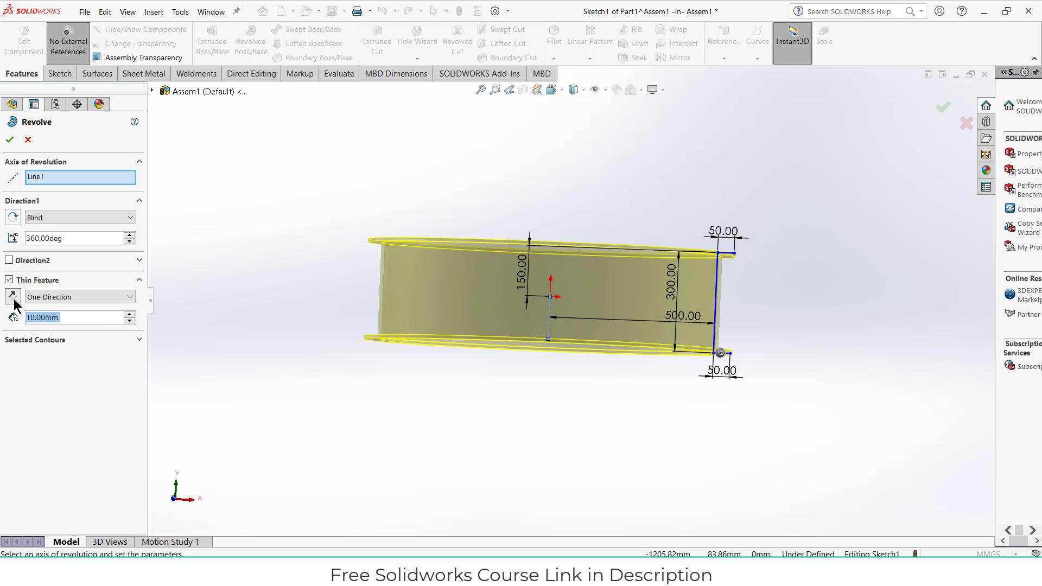
{"action": "middle_click_drag", "start_coordinate": [577, 318], "coordinate": [616, 307]}
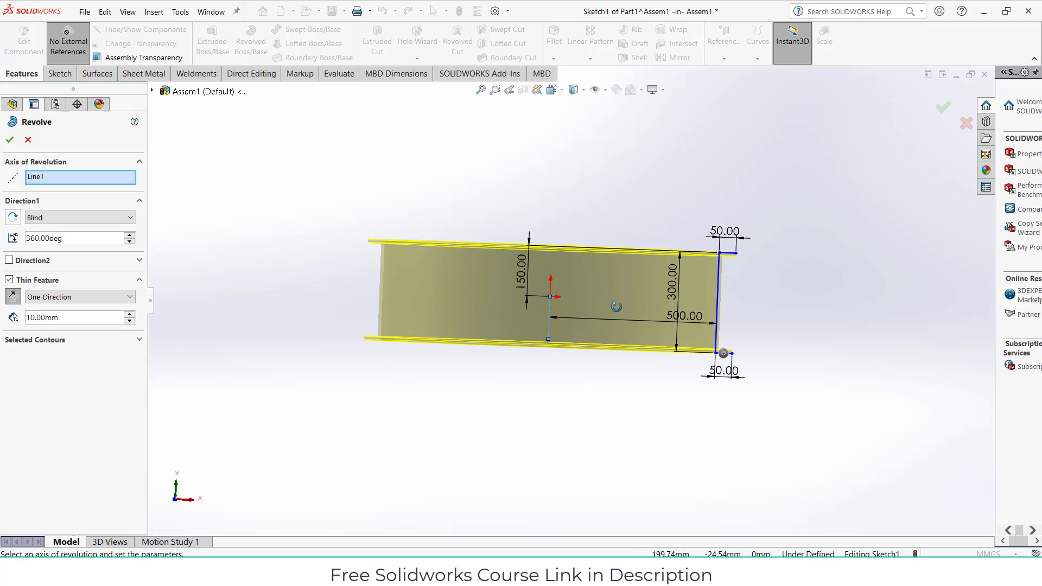
{"action": "key", "text": "ctrl+8"}
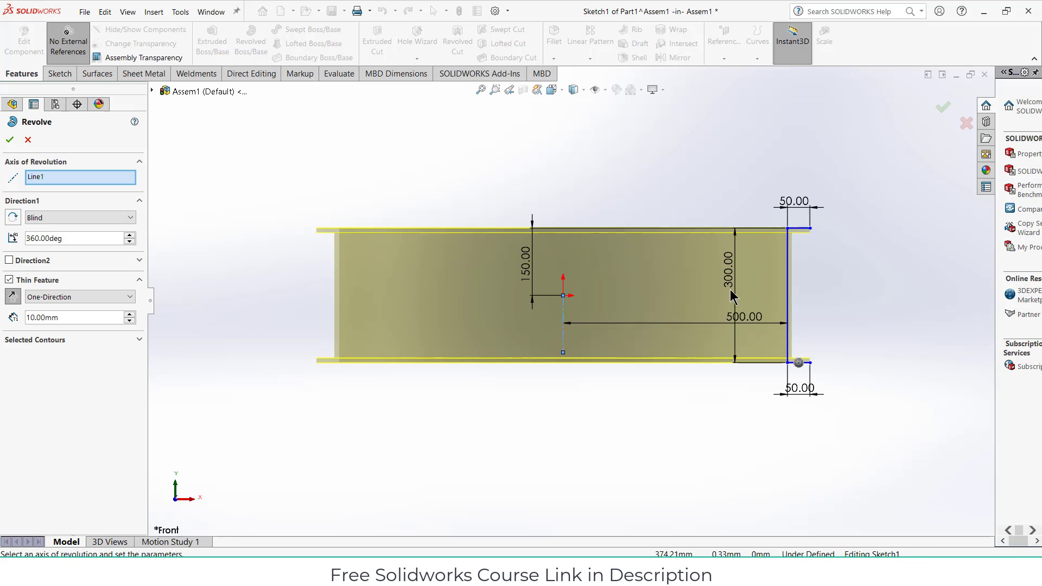
{"action": "scroll", "coordinate": [767, 271], "scroll_direction": "down", "scroll_amount": 1}
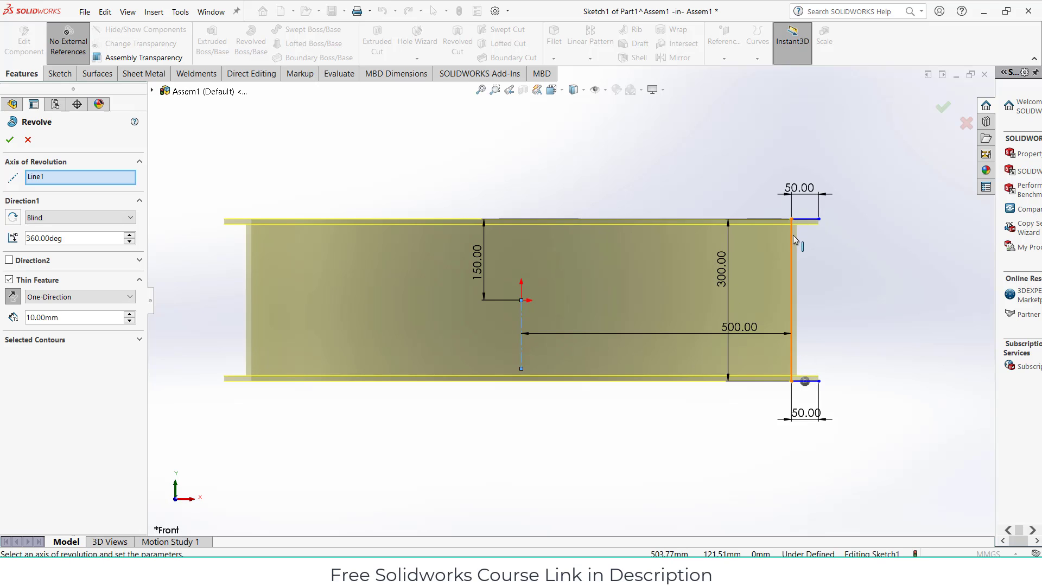
{"action": "left_click", "coordinate": [12, 298]}
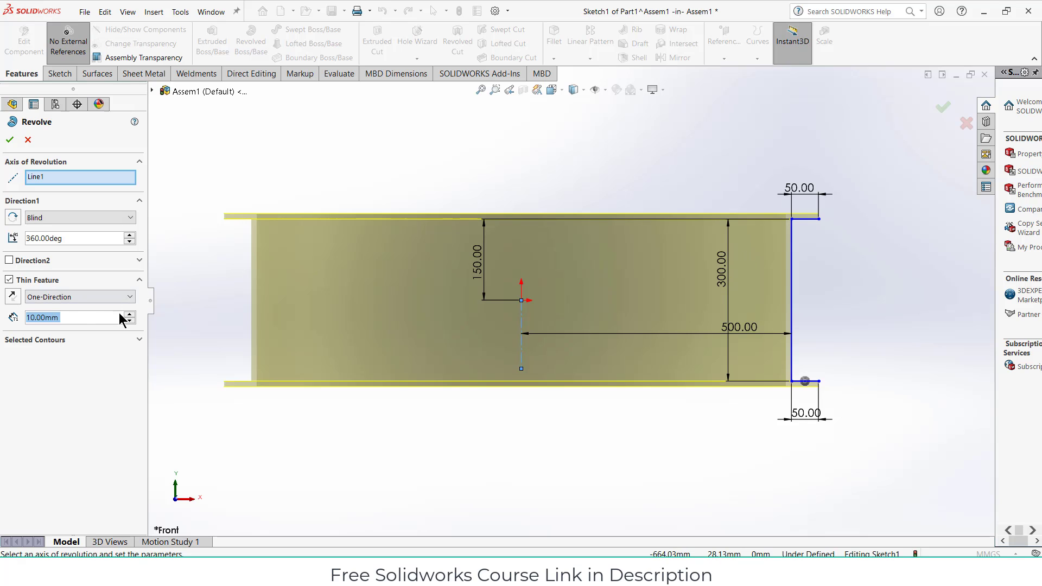
{"action": "left_click", "coordinate": [13, 298]}
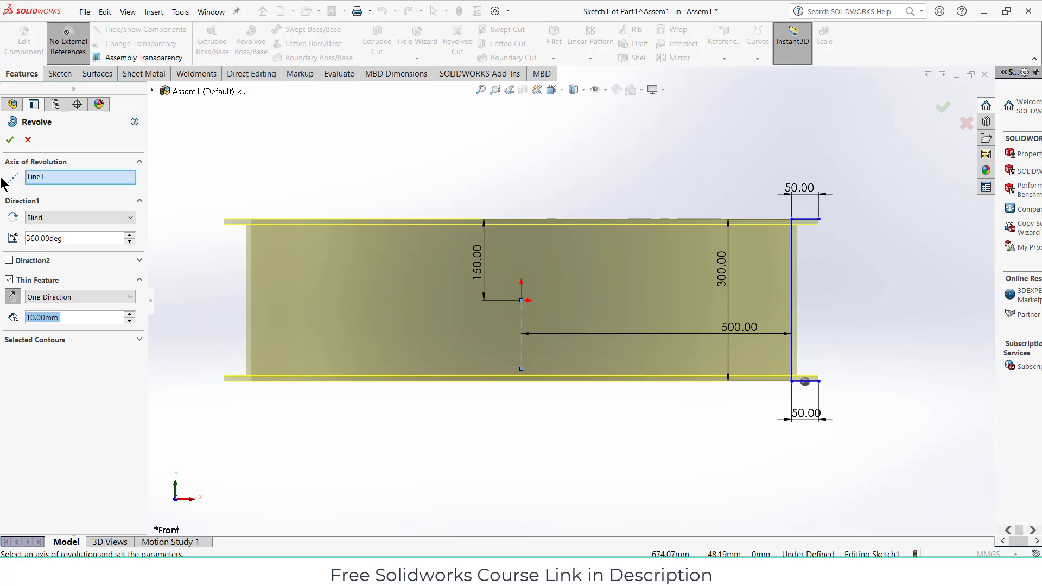
{"action": "left_click", "coordinate": [10, 140]}
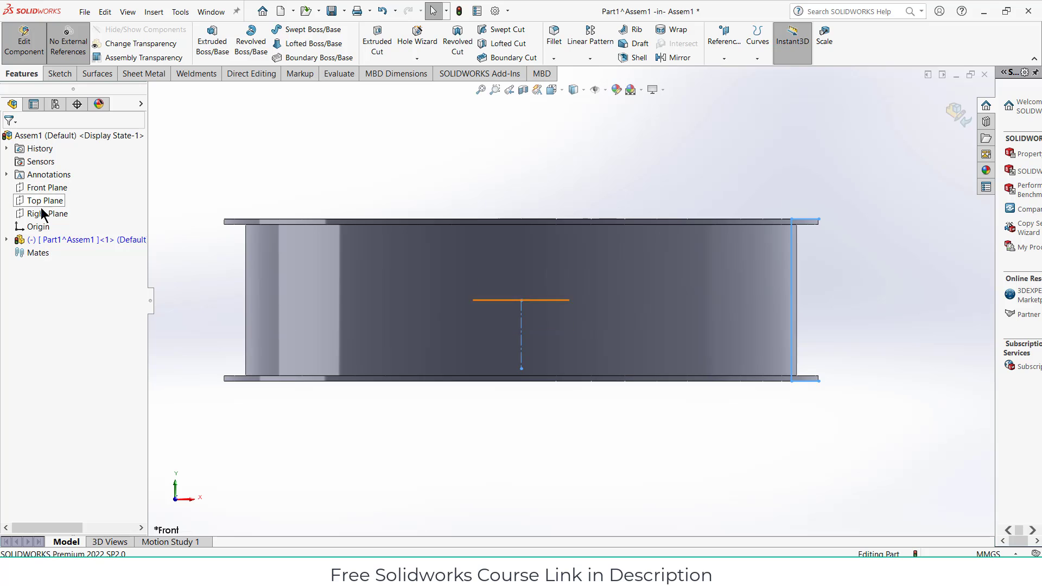
Start a sketch on the part's Front Plane and draw a circle centred on the origin with a radius of about 23 mm
{"action": "left_click", "coordinate": [6, 239]}
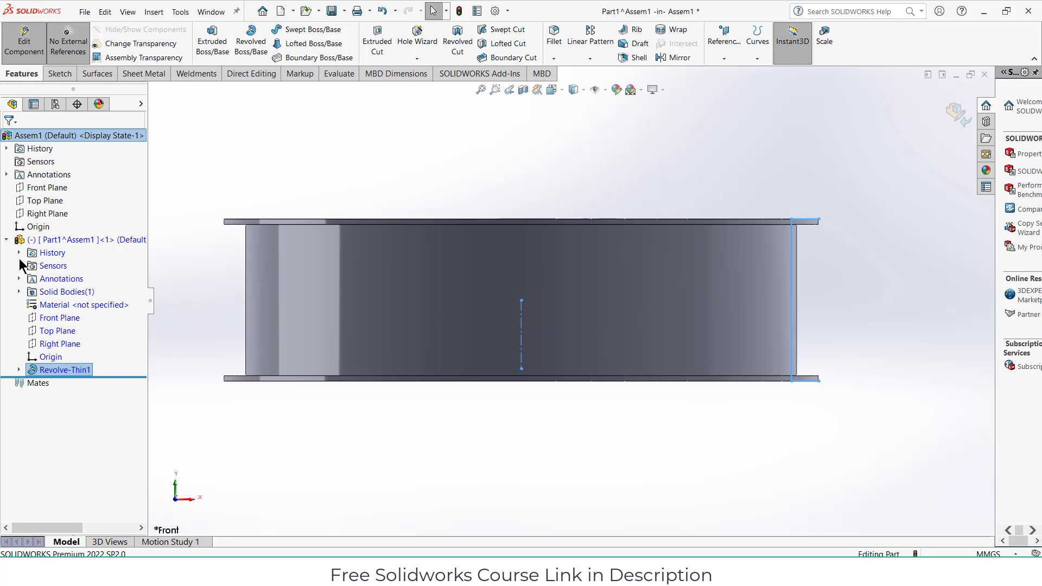
{"action": "left_click", "coordinate": [59, 318]}
{"action": "left_click", "coordinate": [68, 302]}
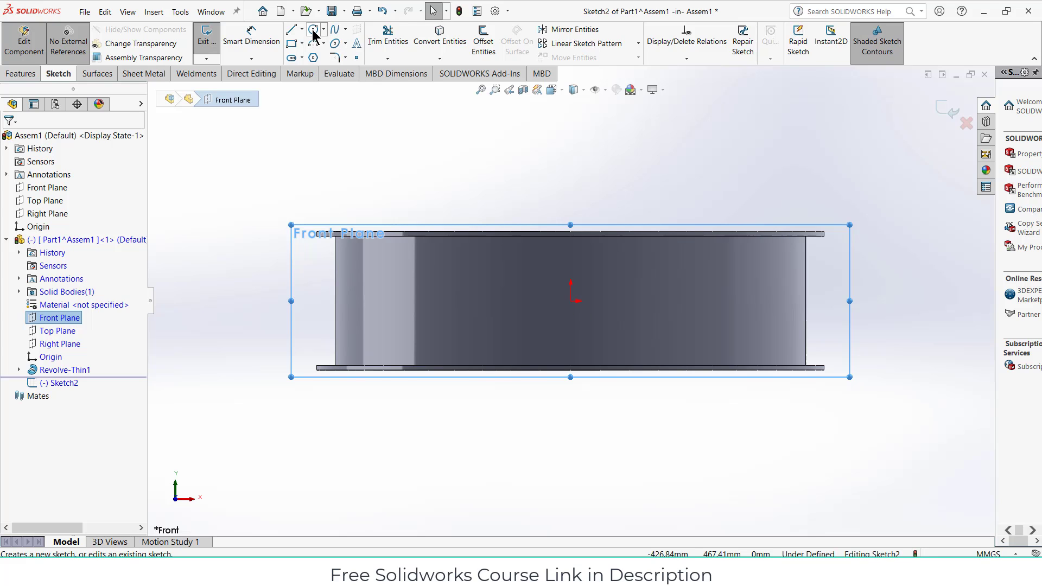
{"action": "left_click", "coordinate": [314, 30]}
{"action": "left_click", "coordinate": [577, 307]}
{"action": "left_click", "coordinate": [582, 307]}
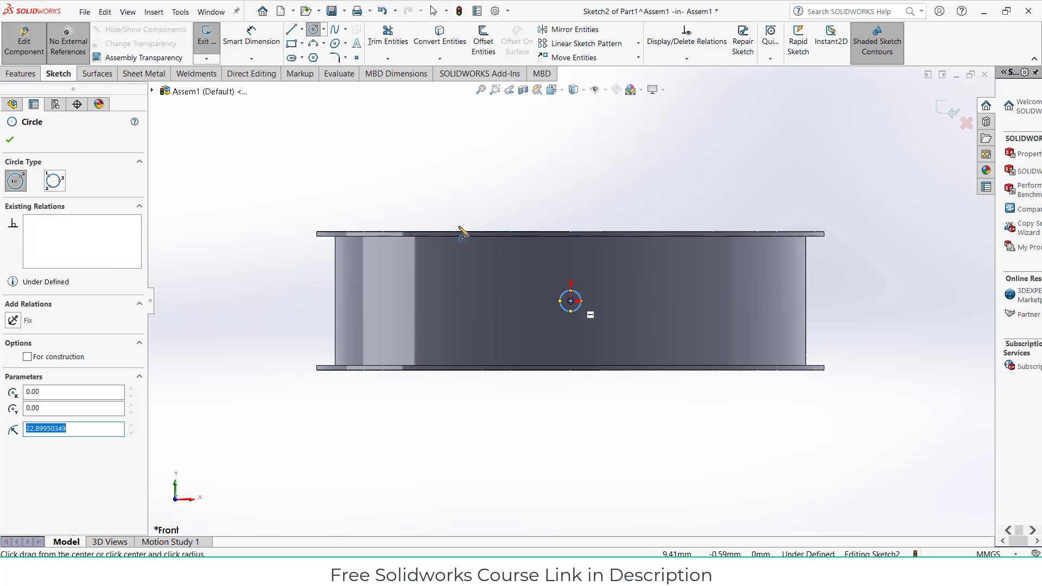
Dimension the circle's diameter as 10 mm
{"action": "left_click", "coordinate": [252, 35]}
{"action": "left_click", "coordinate": [580, 296]}
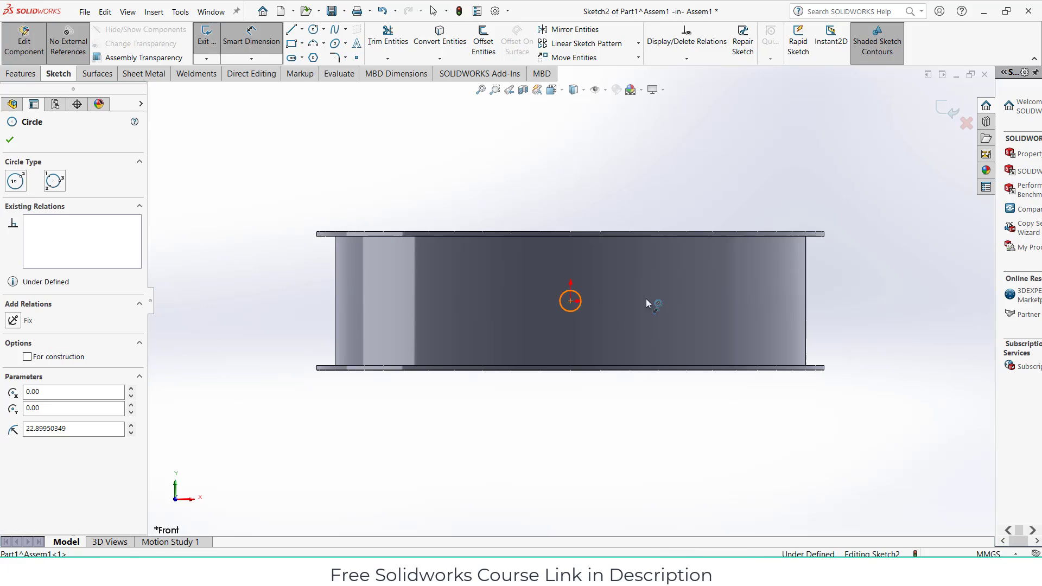
{"action": "left_click", "coordinate": [855, 291]}
{"action": "type", "text": "1"}
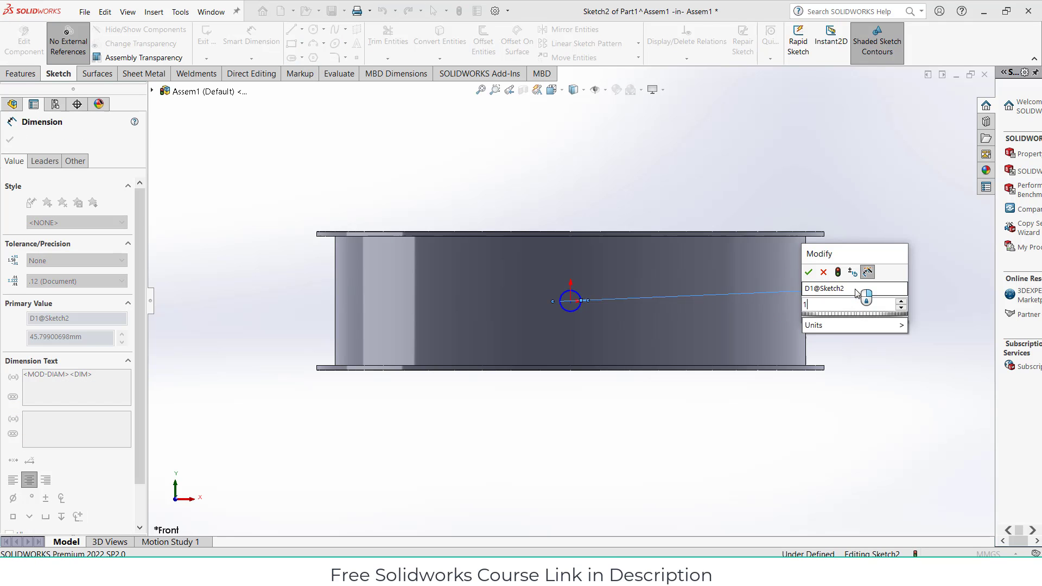
{"action": "type", "text": "0"}
{"action": "key", "text": "Return"}
Change the circle's diameter to 20 mm
{"action": "scroll", "coordinate": [760, 303], "scroll_direction": "down", "scroll_amount": 3}
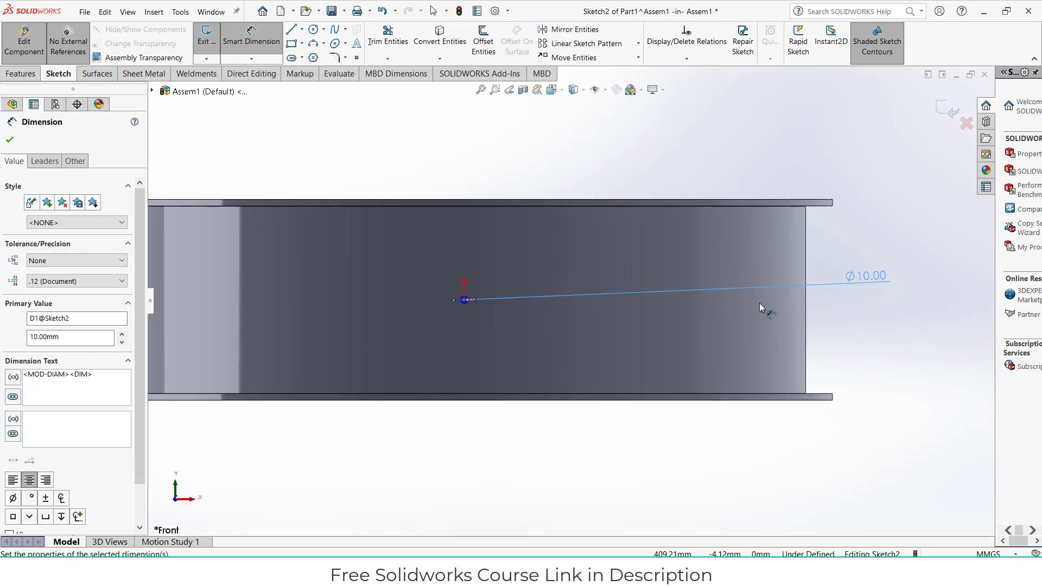
{"action": "double_click", "coordinate": [860, 280]}
{"action": "type", "text": "20"}
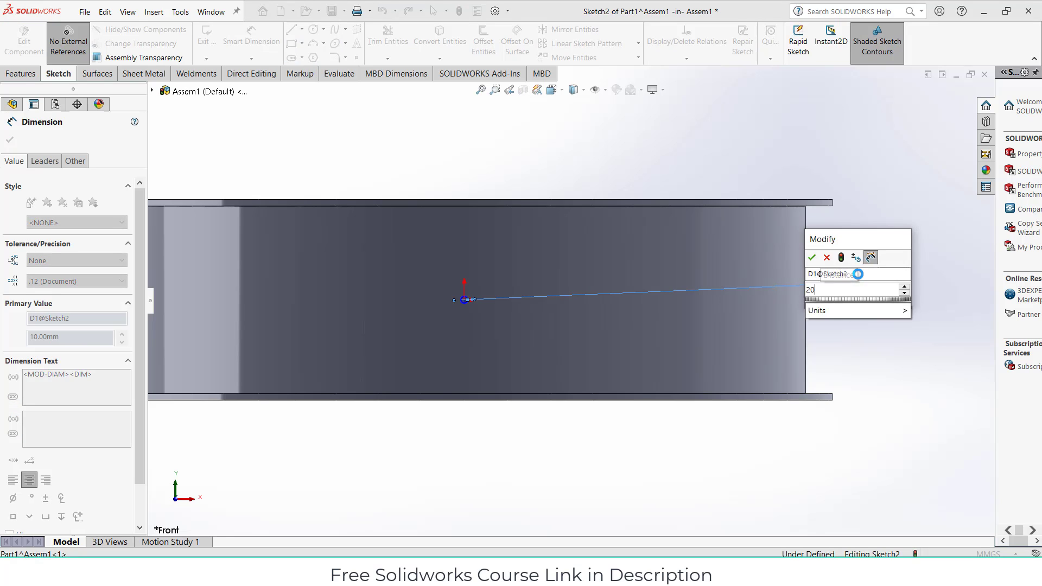
{"action": "key", "text": "Return"}
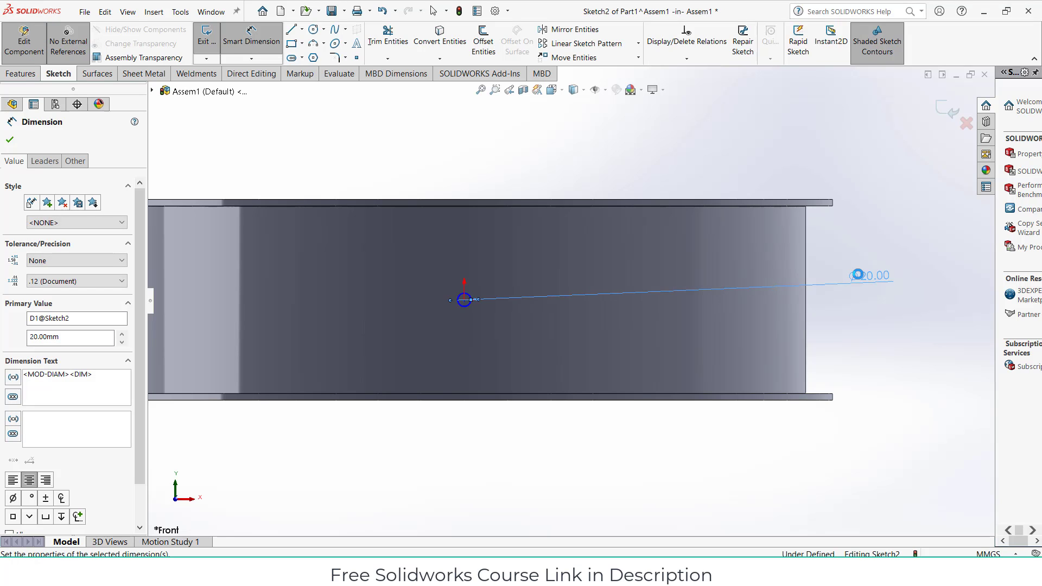
Set the circle's diameter to 30 mm
{"action": "left_click", "coordinate": [21, 74]}
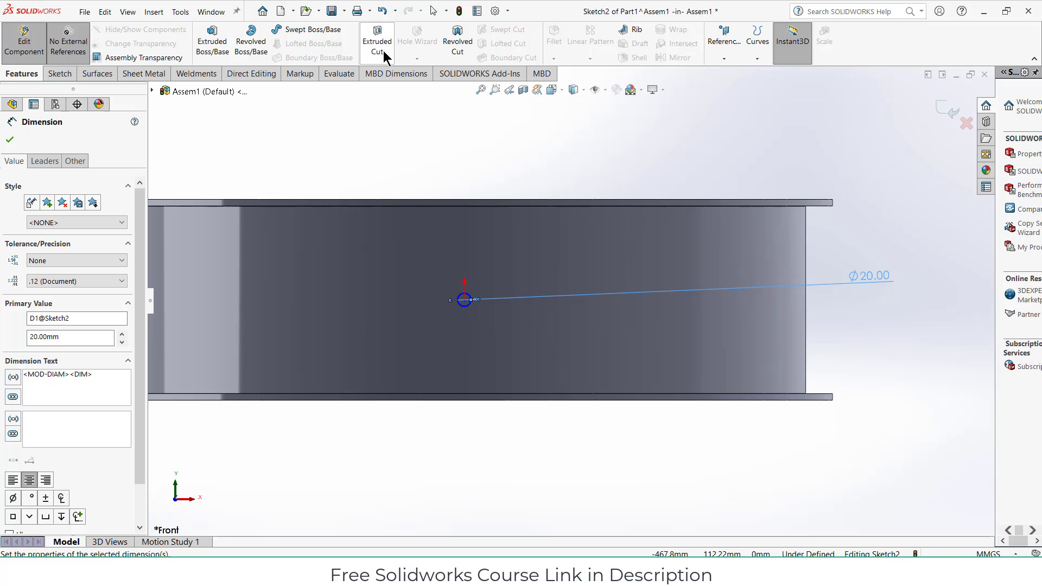
{"action": "double_click", "coordinate": [877, 277]}
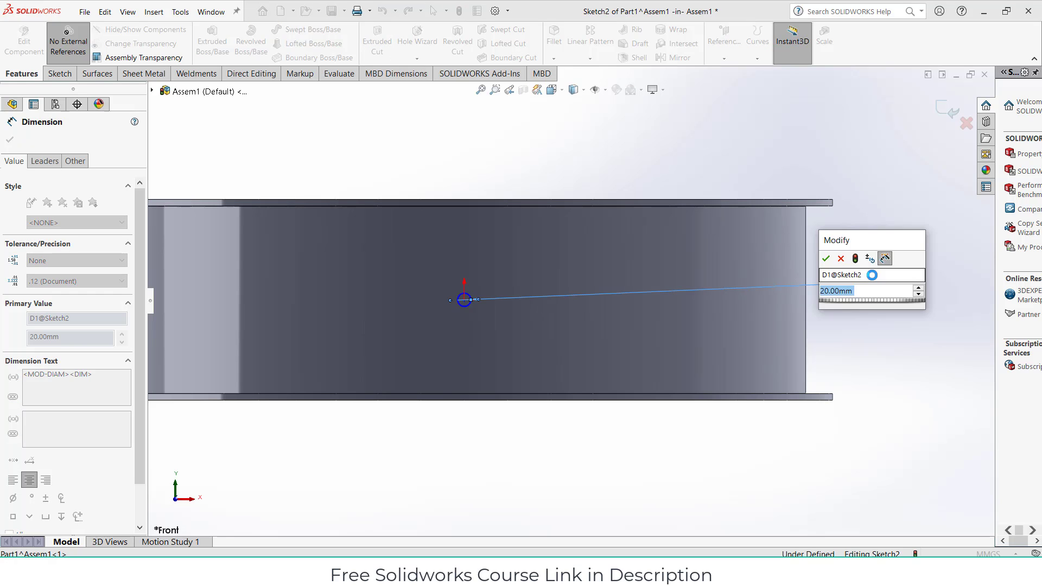
{"action": "type", "text": "30"}
{"action": "key", "text": "Return"}
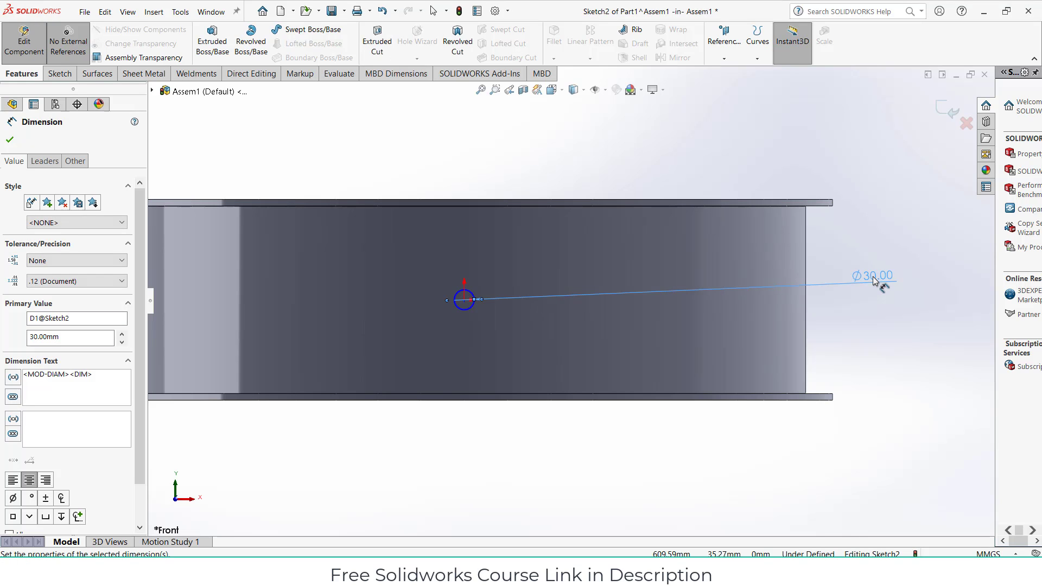
Cut the circle through the ring wall in one direction with an Extruded Cut using the Through All end condition
{"action": "scroll", "coordinate": [663, 238], "scroll_direction": "up", "scroll_amount": 1}
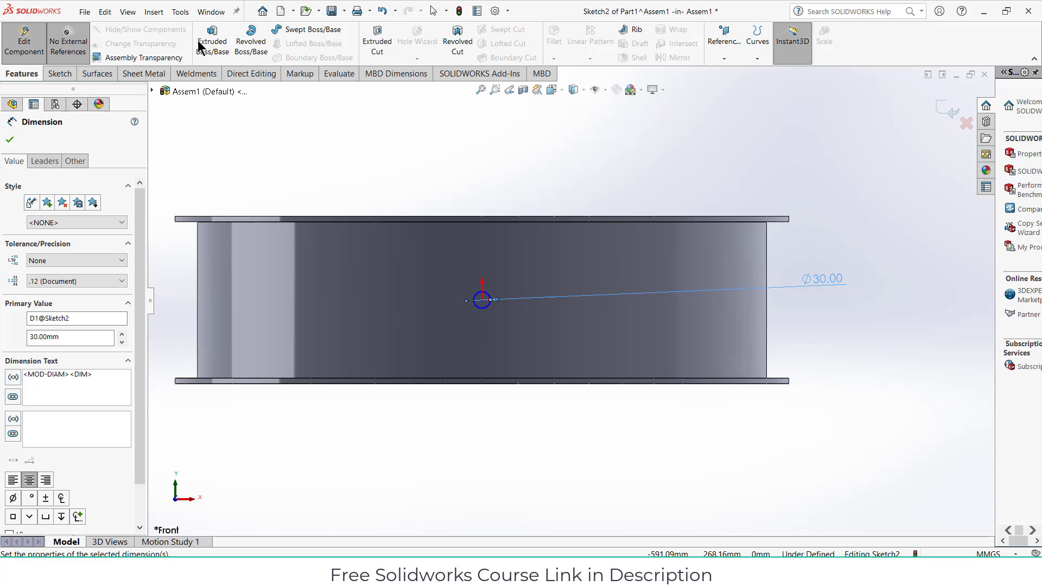
{"action": "left_click", "coordinate": [378, 40]}
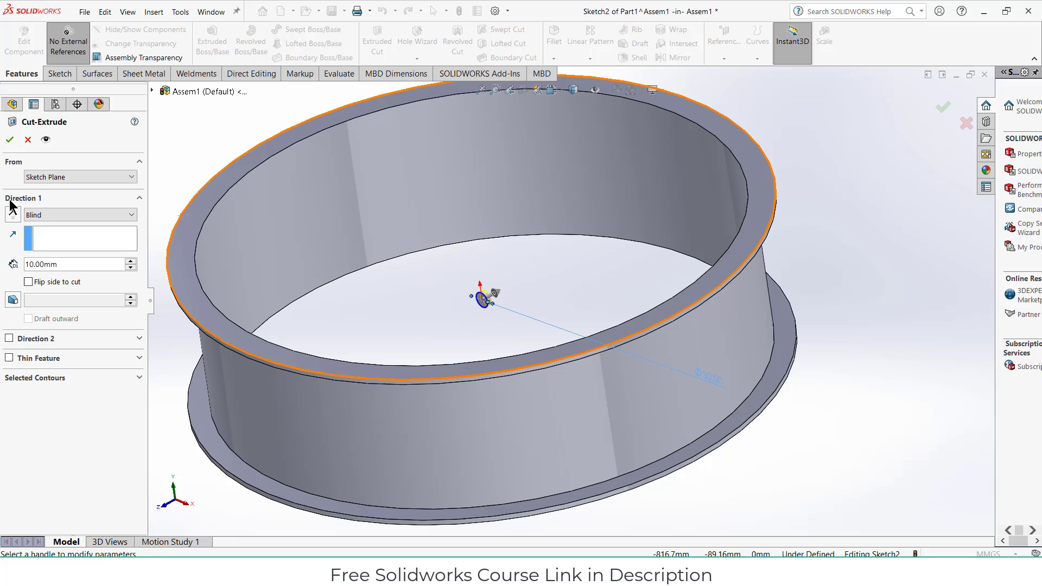
{"action": "left_click", "coordinate": [60, 216]}
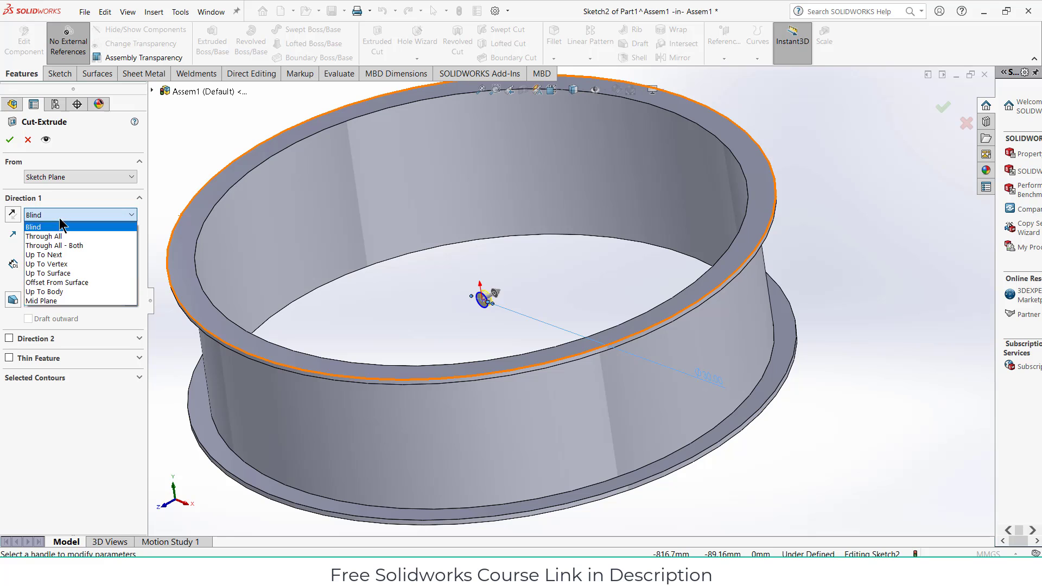
{"action": "left_click", "coordinate": [56, 236]}
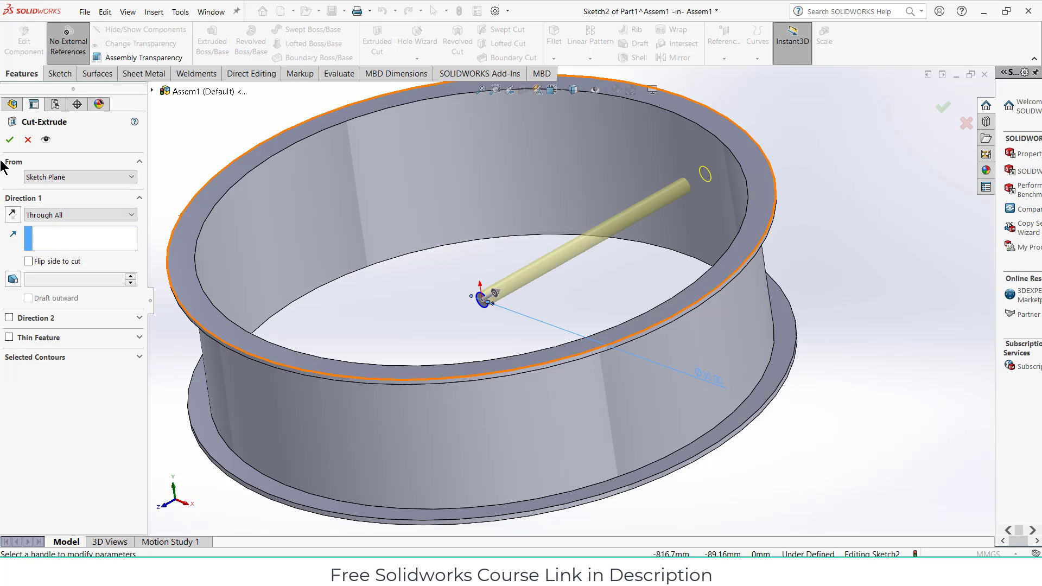
{"action": "left_click", "coordinate": [10, 139]}
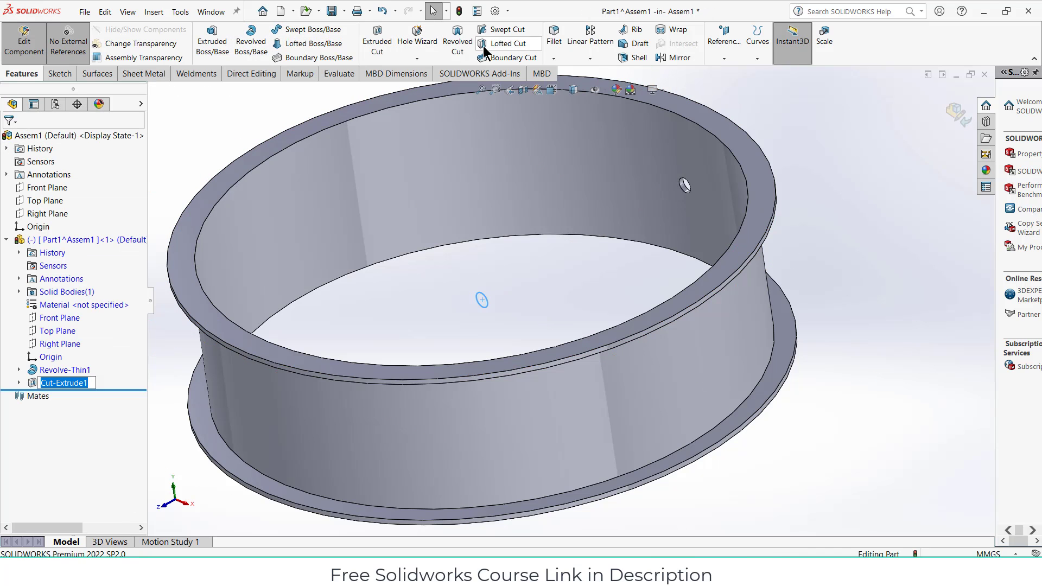
Circular-pattern the cut hole around the flange's circular edge with 13 equally spaced instances over 360°
{"action": "left_click", "coordinate": [590, 59]}
{"action": "left_click", "coordinate": [600, 86]}
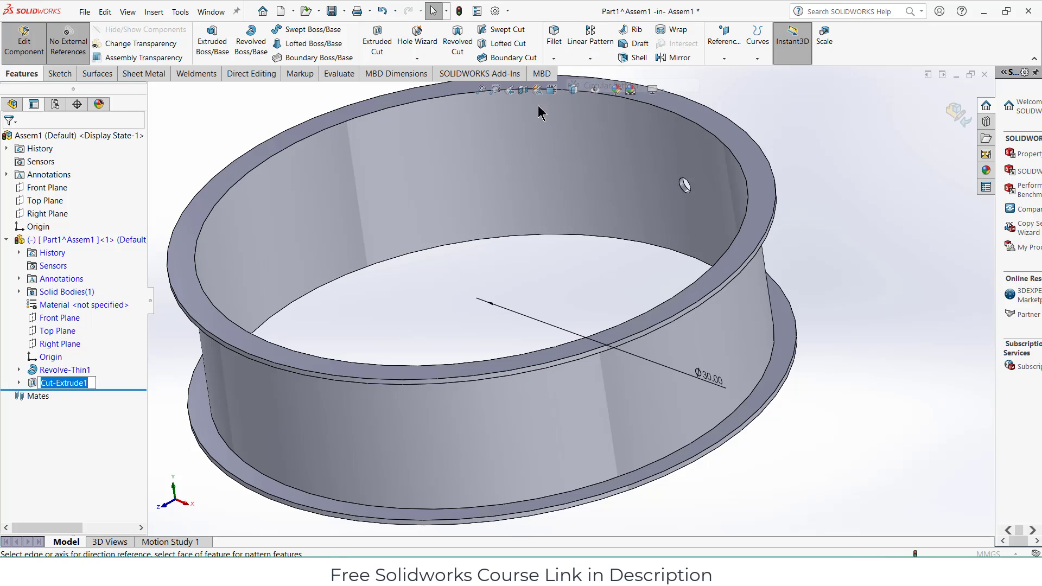
{"action": "left_click", "coordinate": [495, 374]}
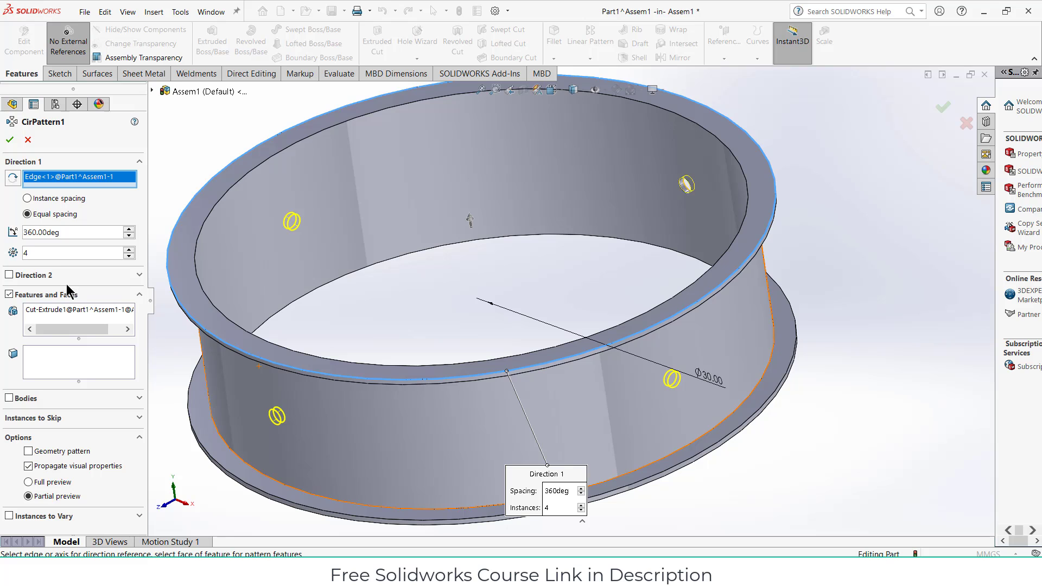
{"action": "type", "text": "13"}
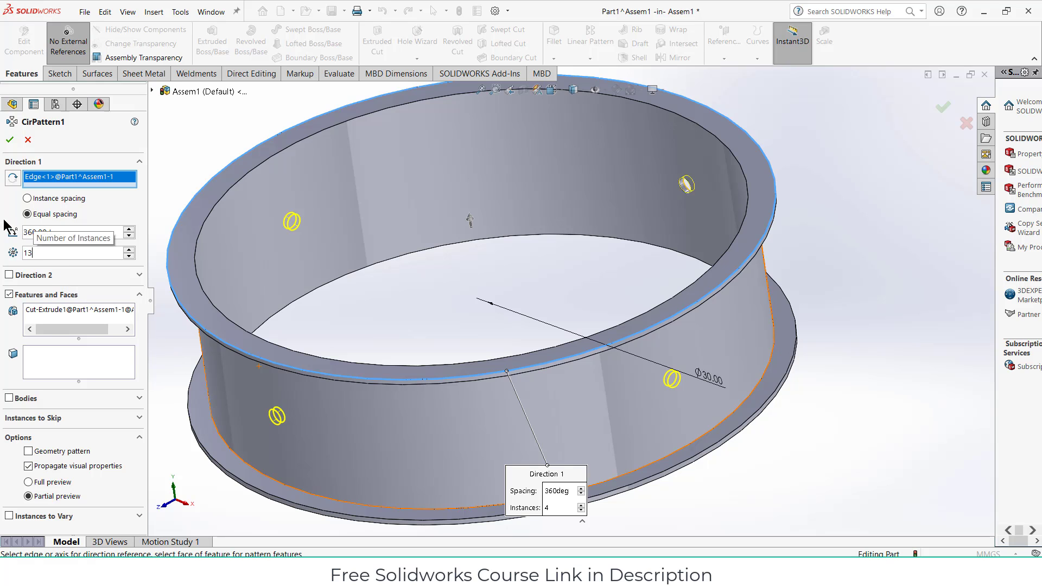
{"action": "left_click", "coordinate": [10, 141]}
Start a circle sketch on the upper flange's top face and switch the model display from shaded to edges only
{"action": "middle_click_drag", "start_coordinate": [416, 288], "coordinate": [401, 261]}
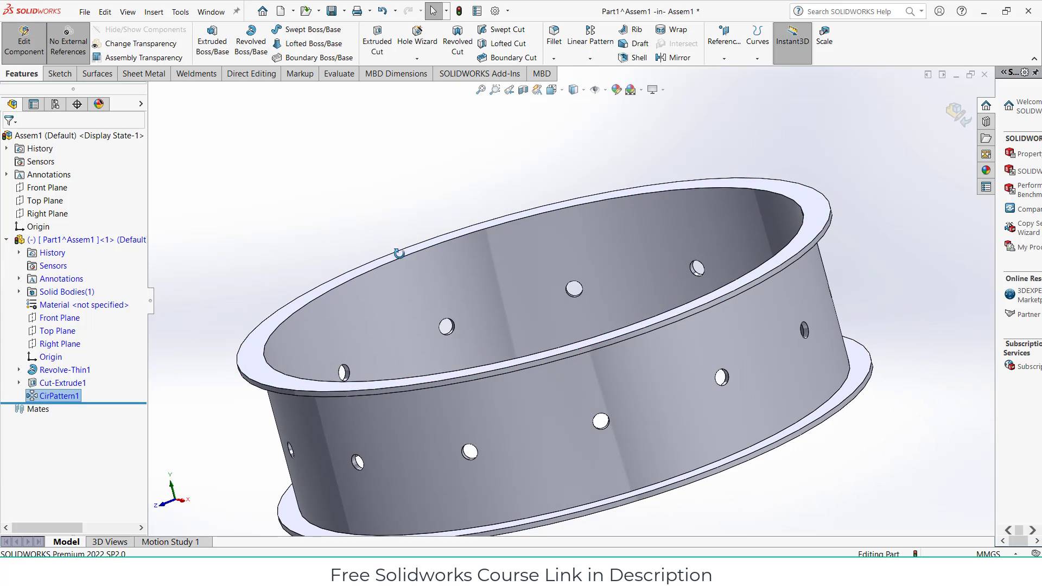
{"action": "left_click", "coordinate": [392, 385]}
{"action": "left_click", "coordinate": [440, 353]}
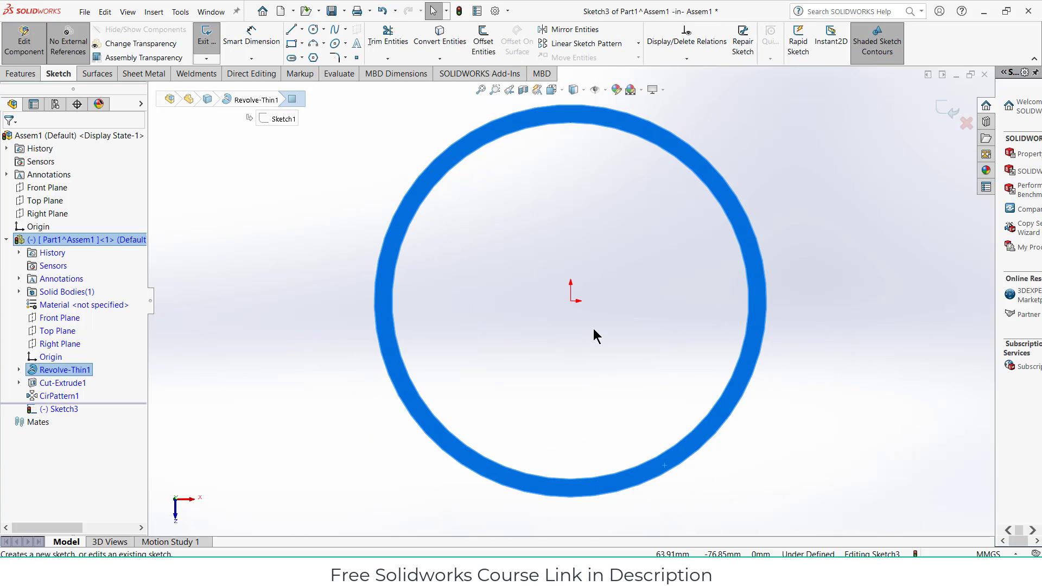
{"action": "left_click", "coordinate": [313, 29]}
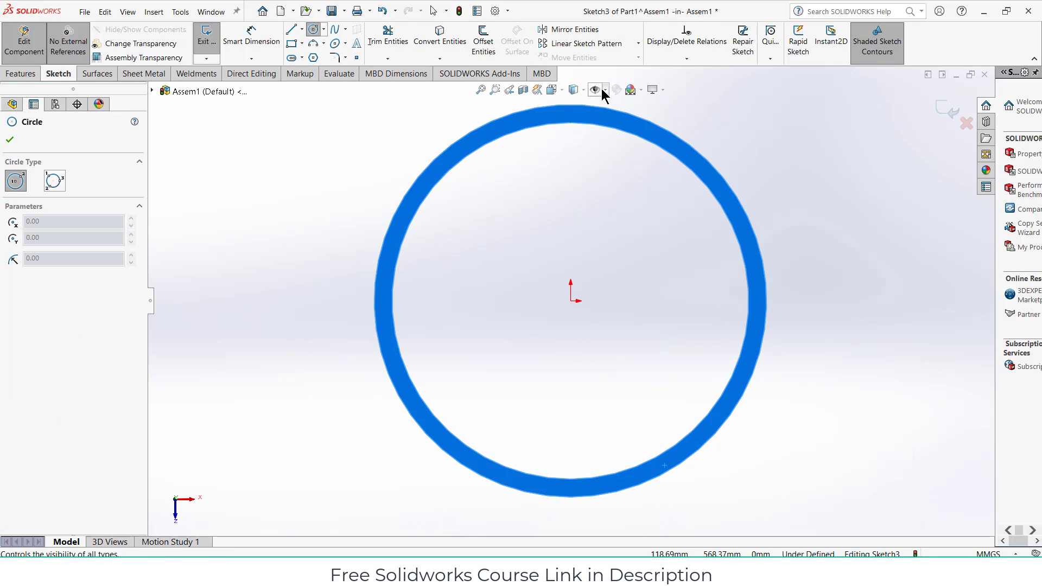
{"action": "left_click", "coordinate": [575, 90]}
{"action": "left_click", "coordinate": [574, 165]}
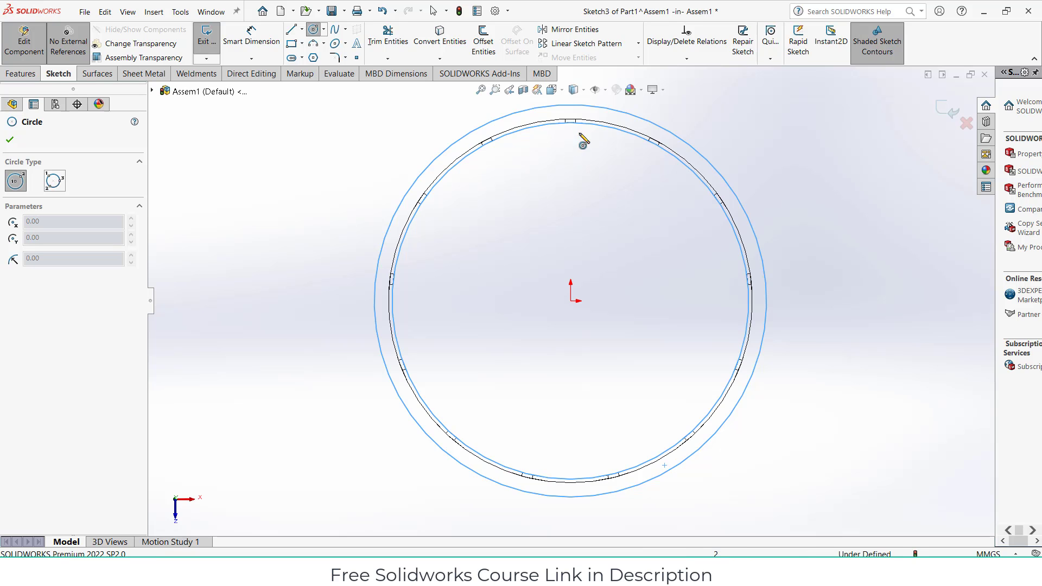
Sketch a circle centred on the origin between the flange's inner and outer edges, with a radius of about 532 mm
{"action": "scroll", "coordinate": [574, 135], "scroll_direction": "down", "scroll_amount": 8}
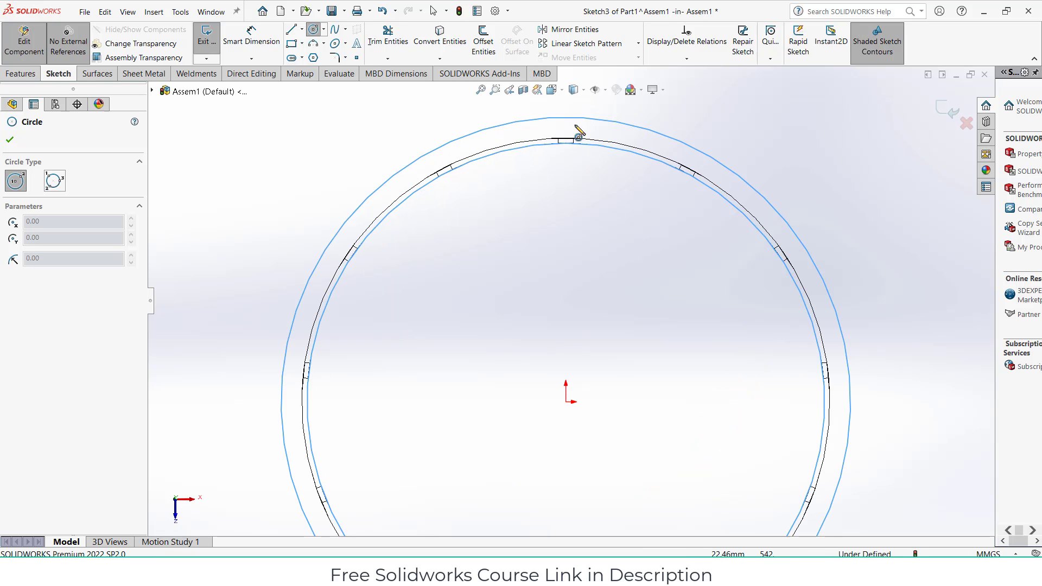
{"action": "left_click", "coordinate": [318, 31]}
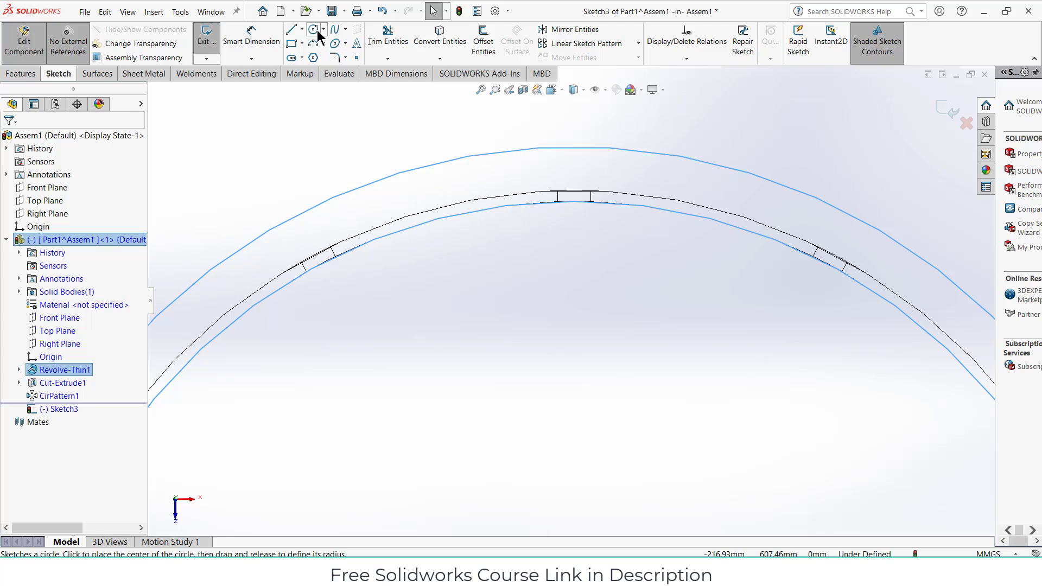
{"action": "left_click", "coordinate": [317, 31]}
{"action": "scroll", "coordinate": [619, 303], "scroll_direction": "up", "scroll_amount": 4}
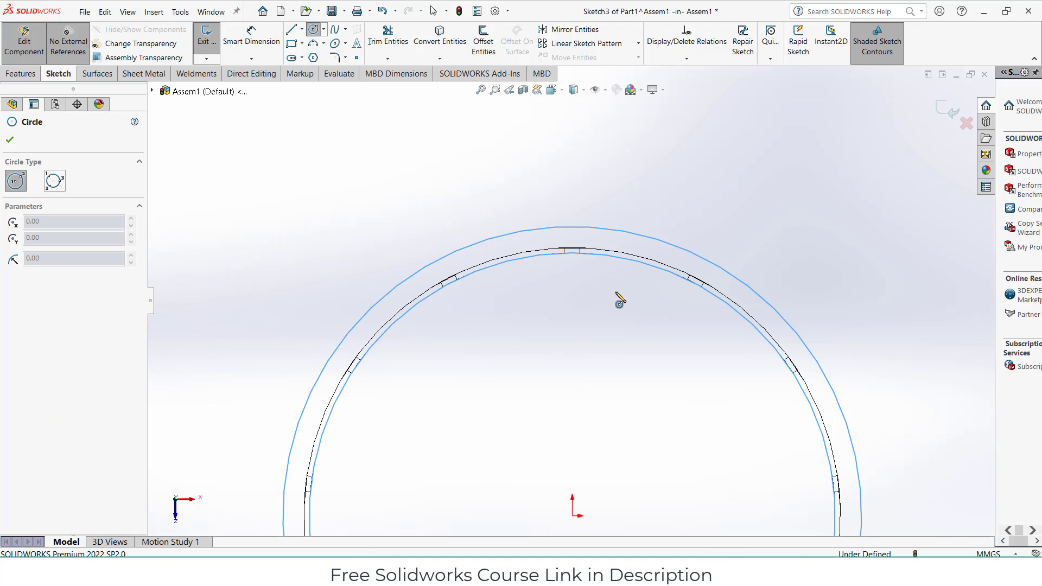
{"action": "left_click", "coordinate": [574, 517]}
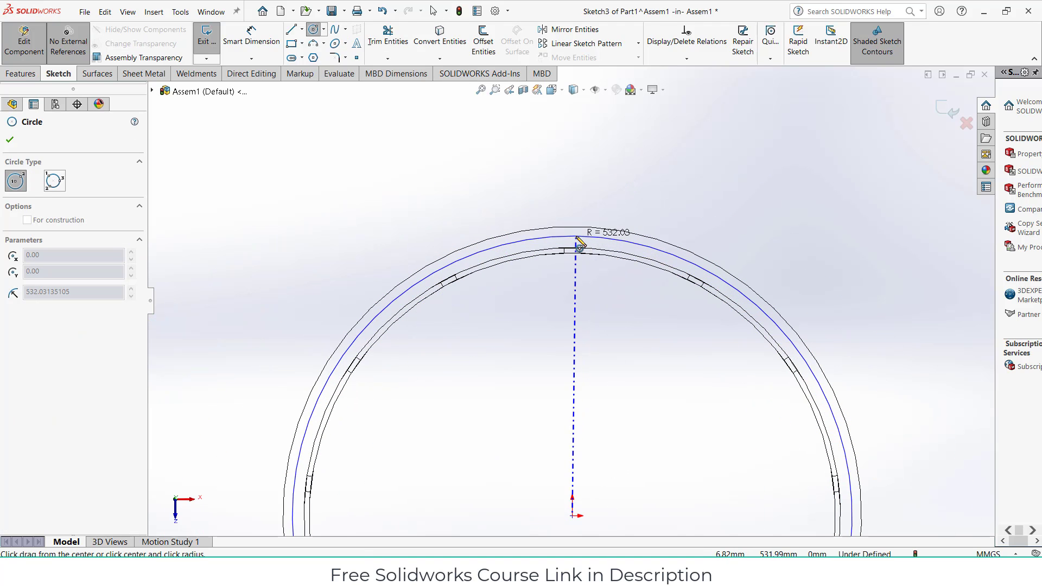
{"action": "left_click", "coordinate": [579, 244]}
Dimension the flange circle's diameter as 1060 mm
{"action": "left_click", "coordinate": [252, 35]}
{"action": "scroll", "coordinate": [598, 247], "scroll_direction": "down", "scroll_amount": 3}
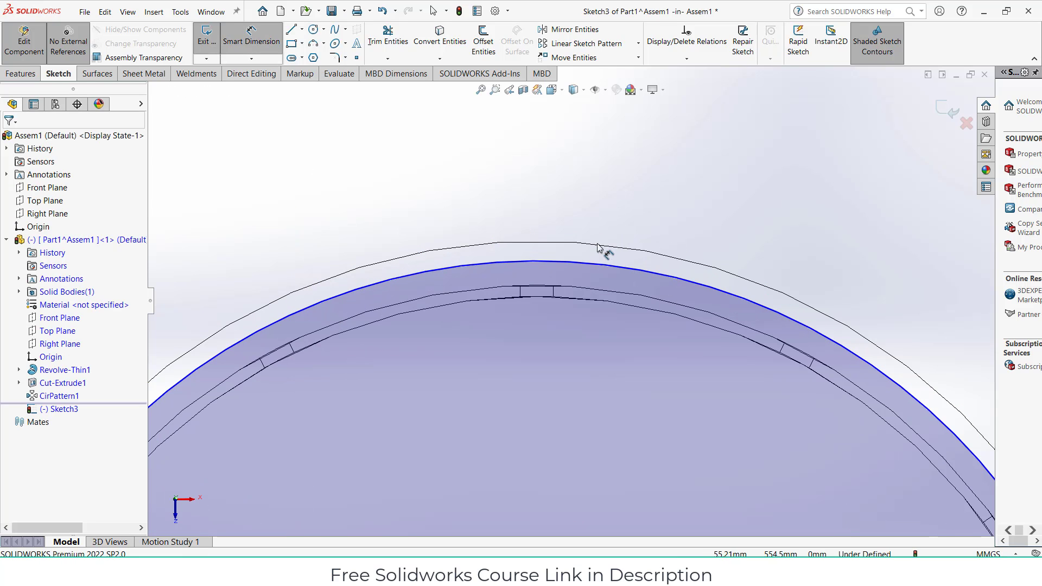
{"action": "left_click", "coordinate": [592, 266]}
{"action": "left_click", "coordinate": [696, 215]}
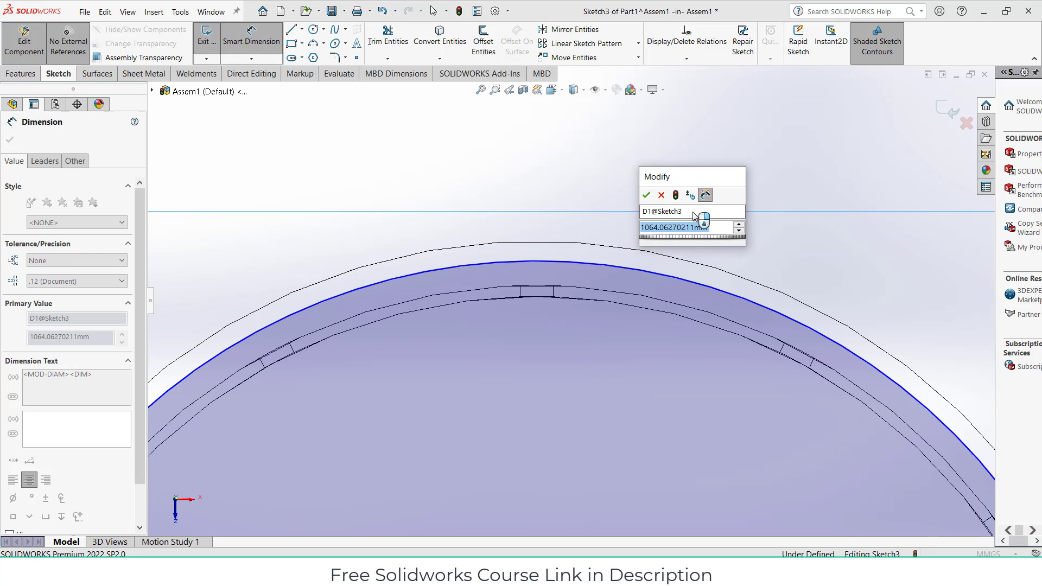
{"action": "type", "text": "1.6"}
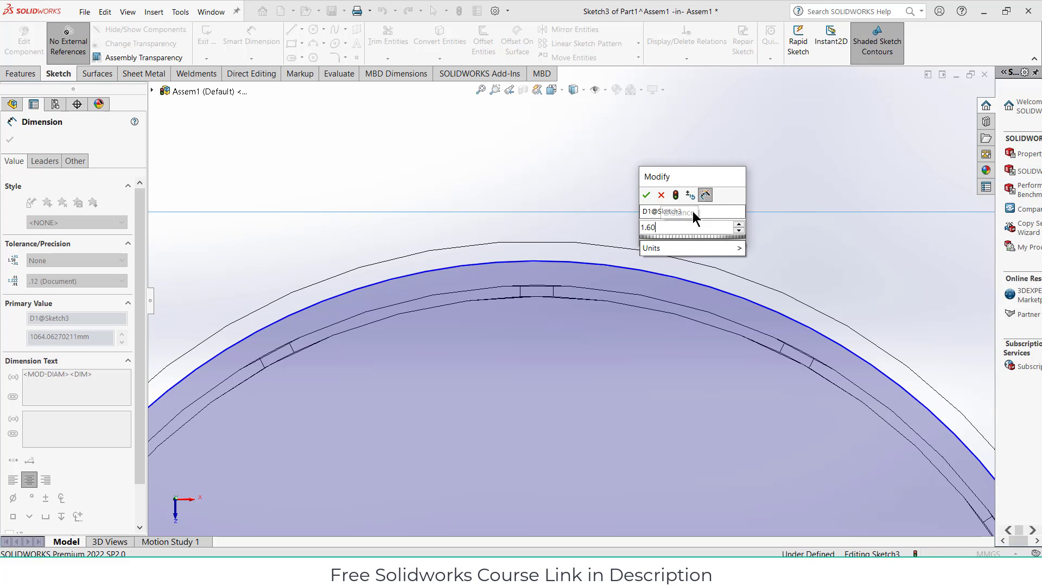
{"action": "key", "text": "Return"}
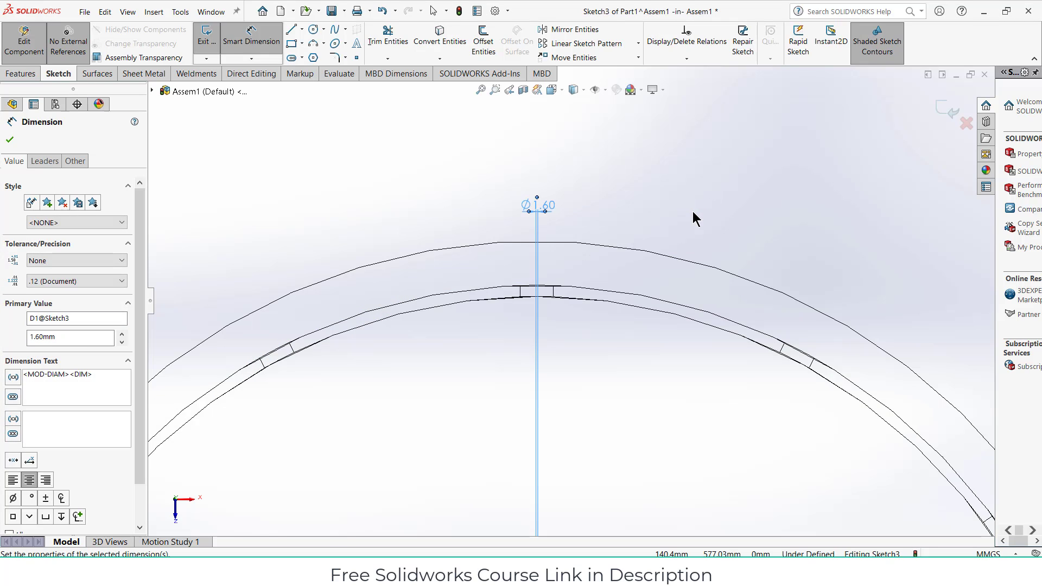
{"action": "double_click", "coordinate": [542, 205]}
{"action": "type", "text": "1060"}
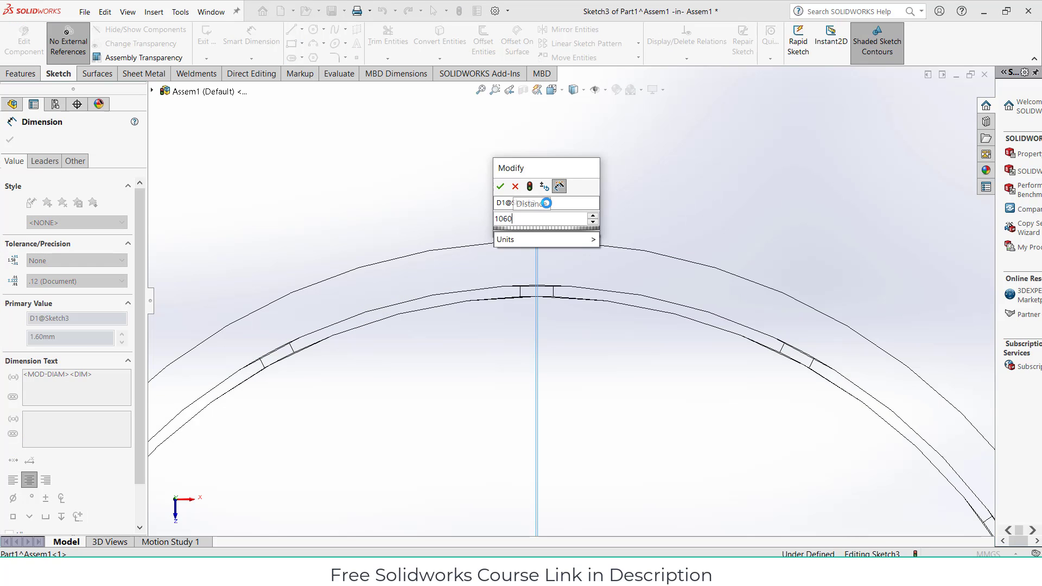
{"action": "key", "text": "Return"}
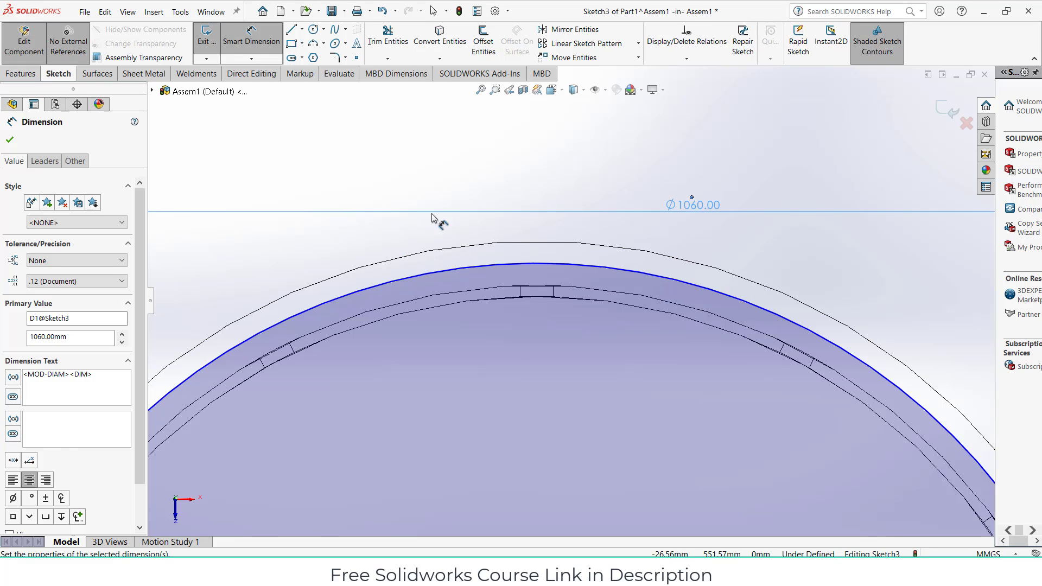
Finish dimensioning and convert the 1060 mm flange circle to construction geometry
{"action": "left_click", "coordinate": [11, 140]}
{"action": "left_click", "coordinate": [461, 267]}
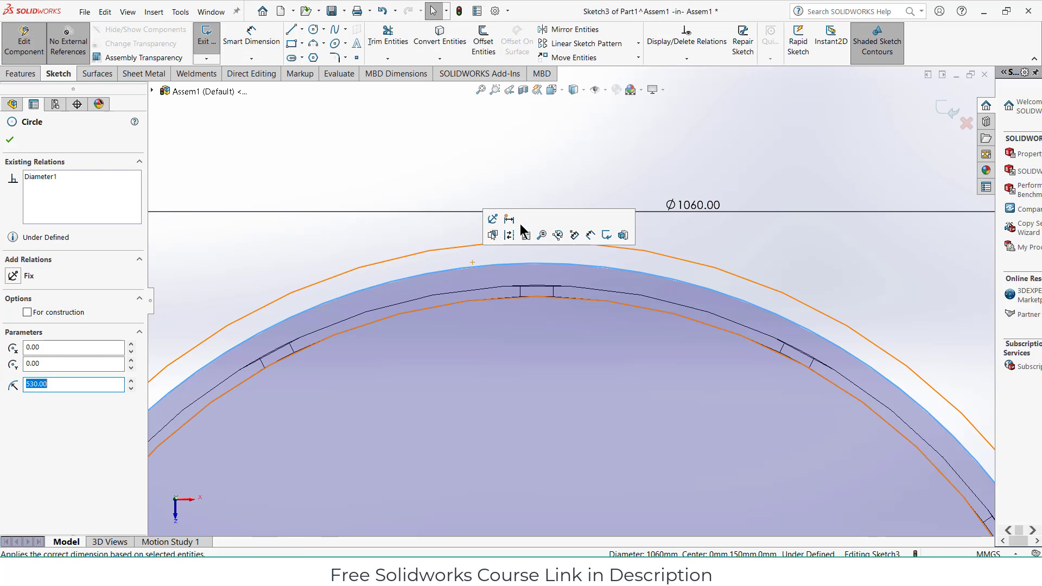
{"action": "left_click", "coordinate": [509, 235]}
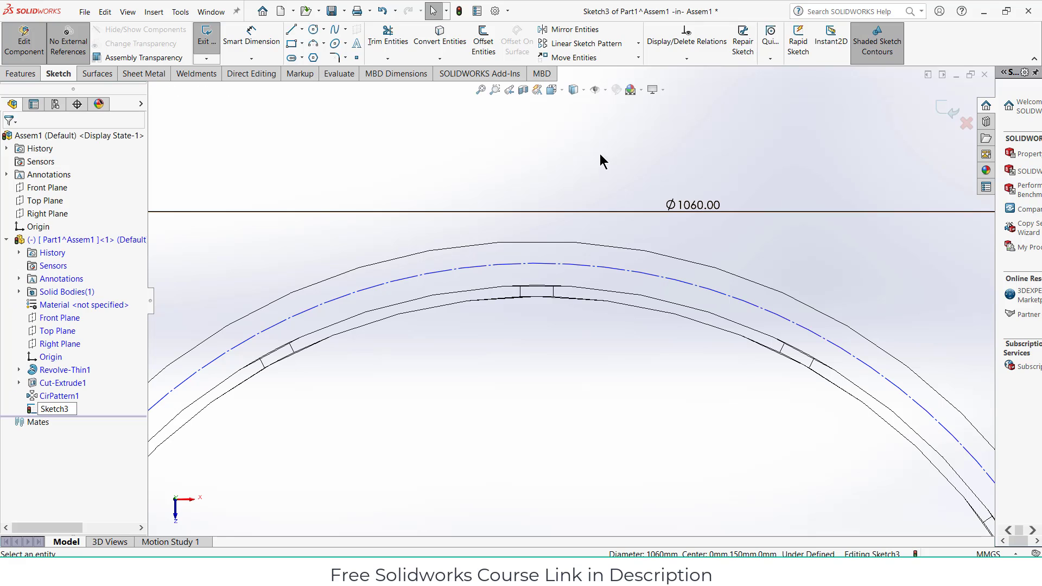
Sketch a small circle about 23 mm in diameter centred on the uppermost point of the flange's construction circle
{"action": "left_click", "coordinate": [315, 30]}
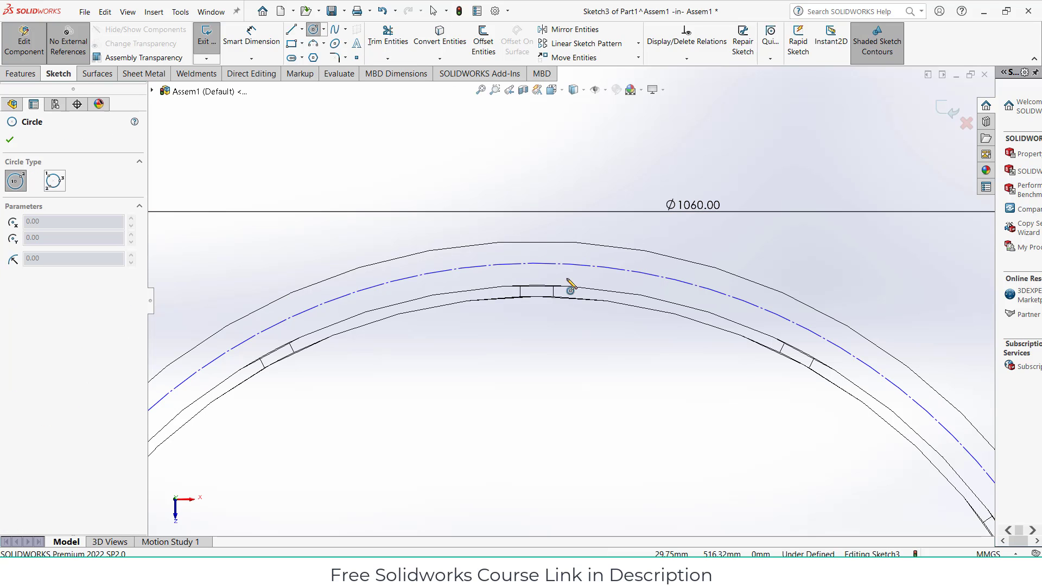
{"action": "left_click", "coordinate": [538, 264]}
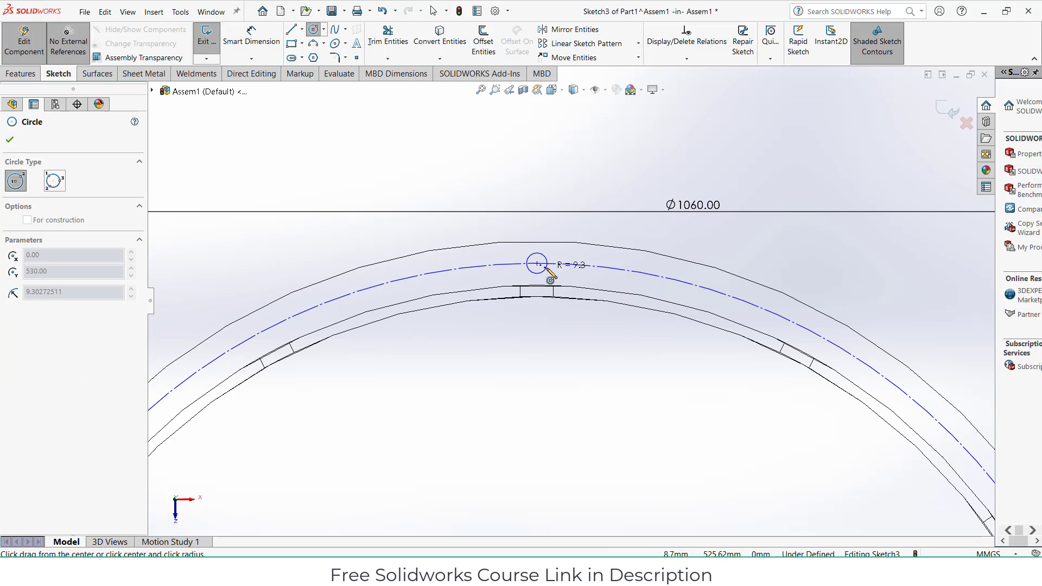
{"action": "left_click", "coordinate": [550, 264]}
Dimension the small flange circle's diameter as 20 mm
{"action": "left_click", "coordinate": [252, 53]}
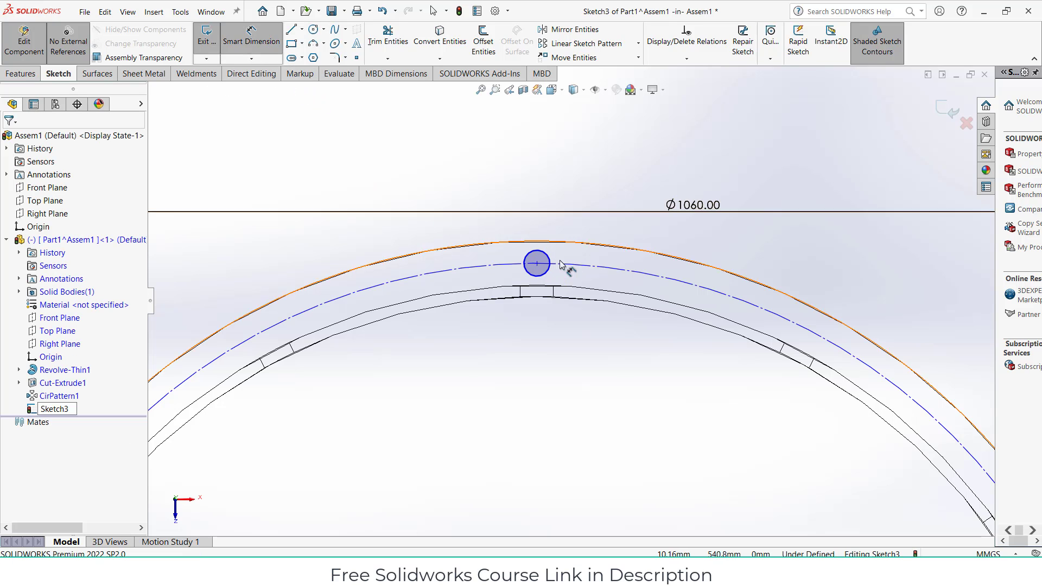
{"action": "left_click", "coordinate": [549, 261]}
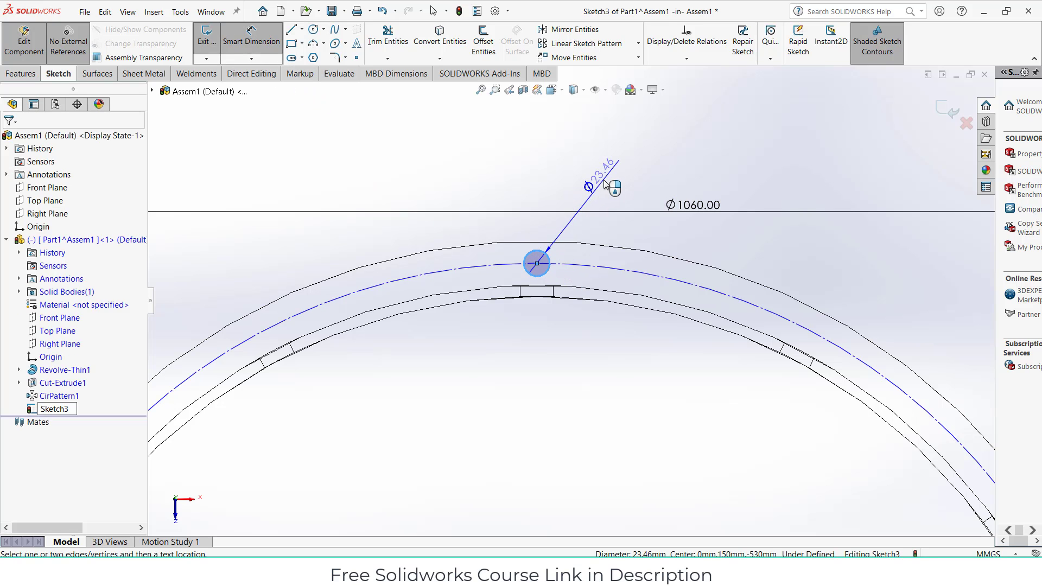
{"action": "left_click", "coordinate": [603, 180]}
{"action": "type", "text": "20"}
{"action": "key", "text": "Return"}
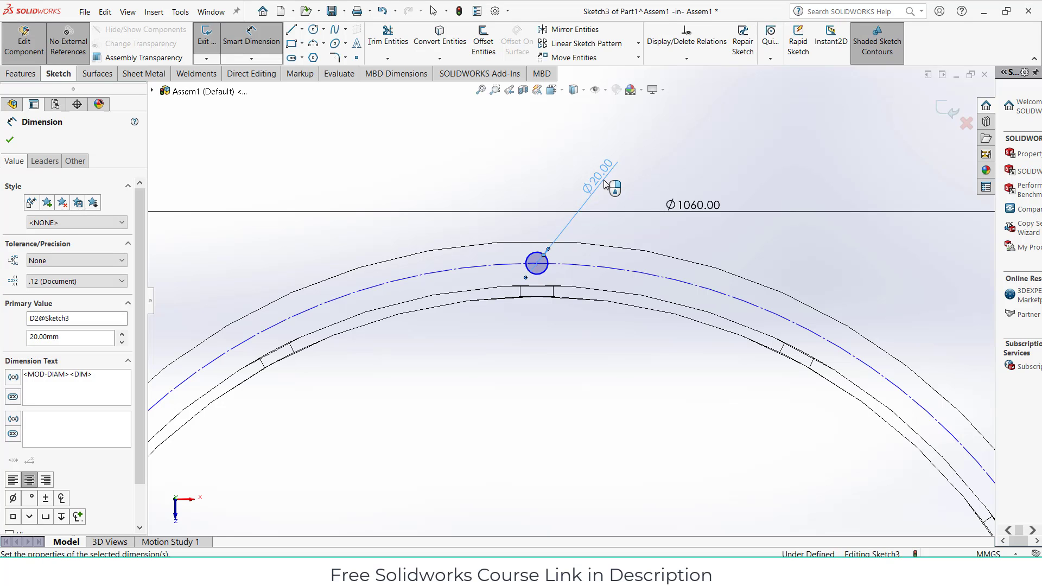
Create a circular sketch pattern of the 20 mm circle about the origin with 20 equally spaced instances over 360 degrees
{"action": "scroll", "coordinate": [605, 321], "scroll_direction": "up", "scroll_amount": 6}
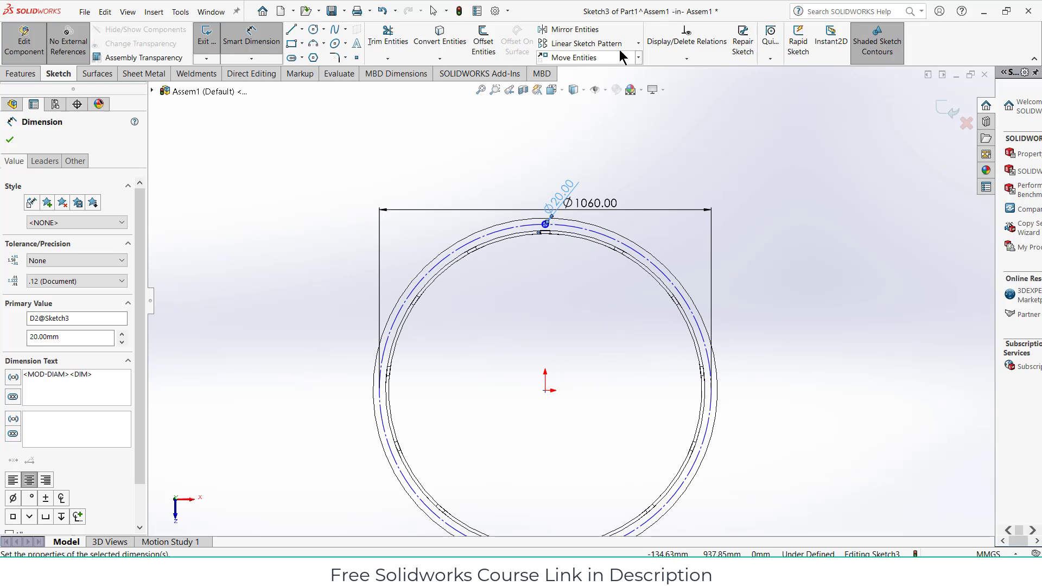
{"action": "left_click", "coordinate": [639, 44]}
{"action": "left_click", "coordinate": [635, 69]}
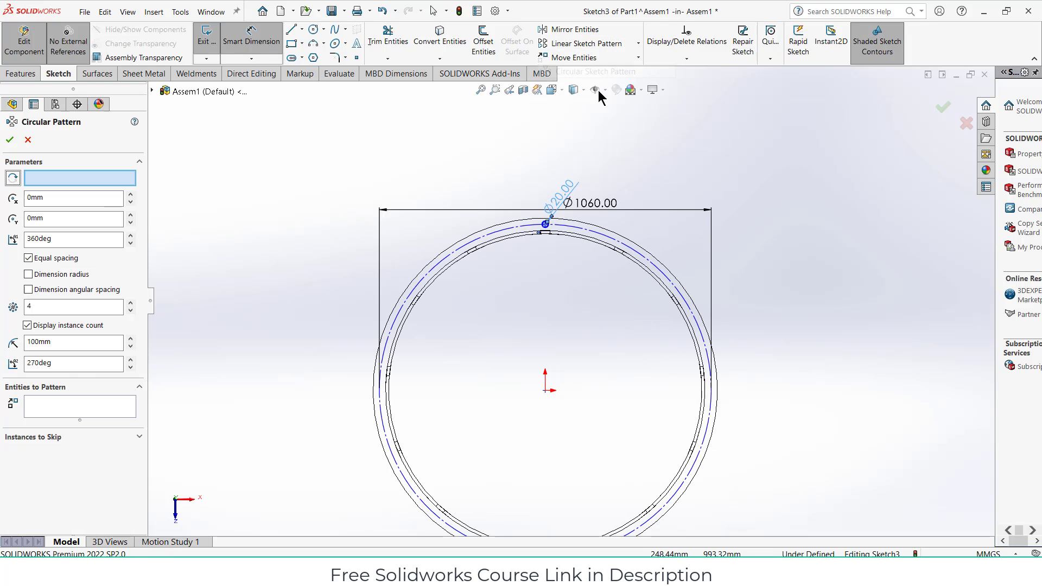
{"action": "left_click", "coordinate": [95, 174]}
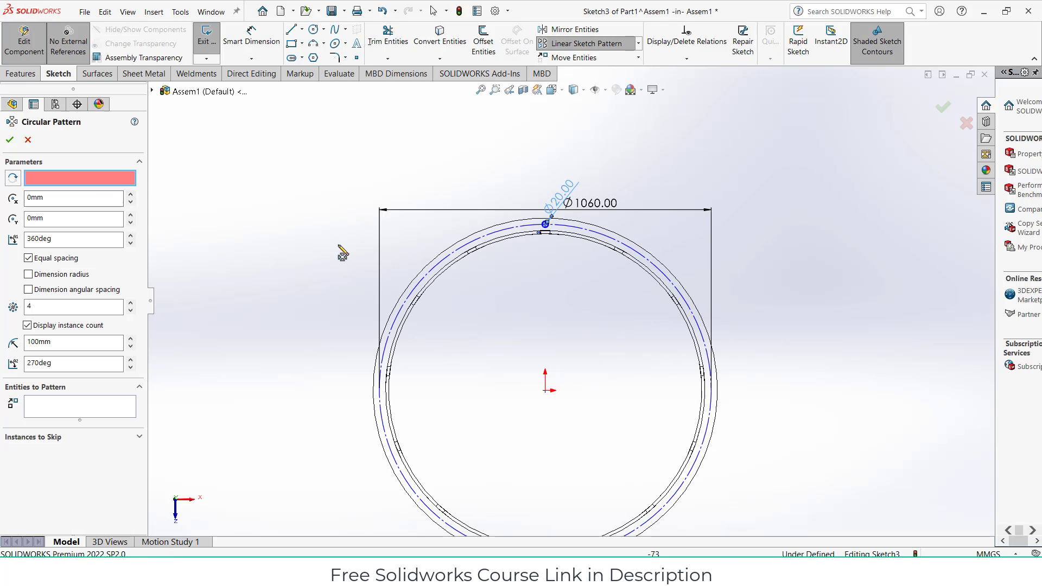
{"action": "left_click", "coordinate": [545, 391]}
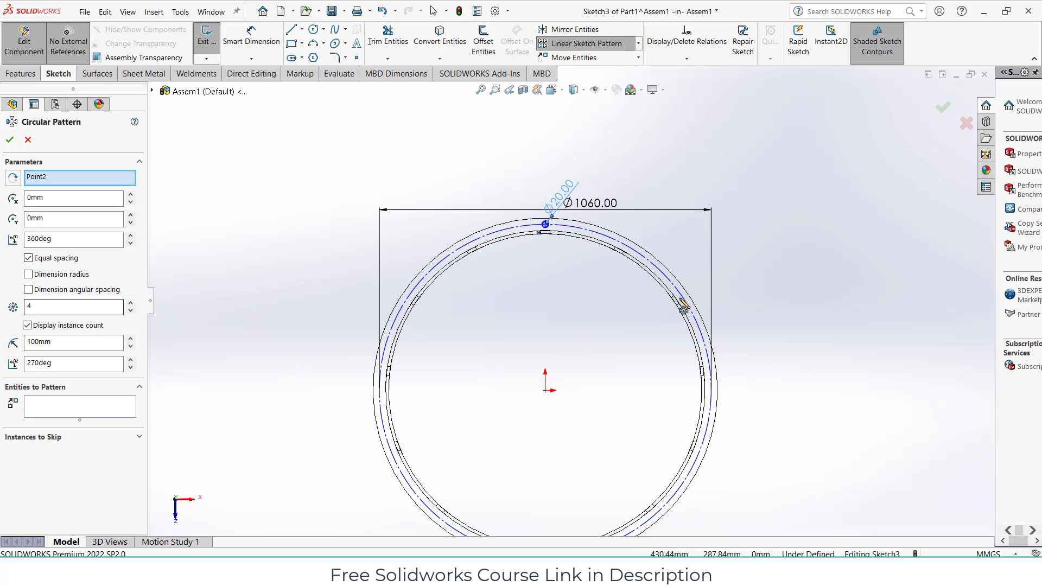
{"action": "left_click", "coordinate": [87, 406]}
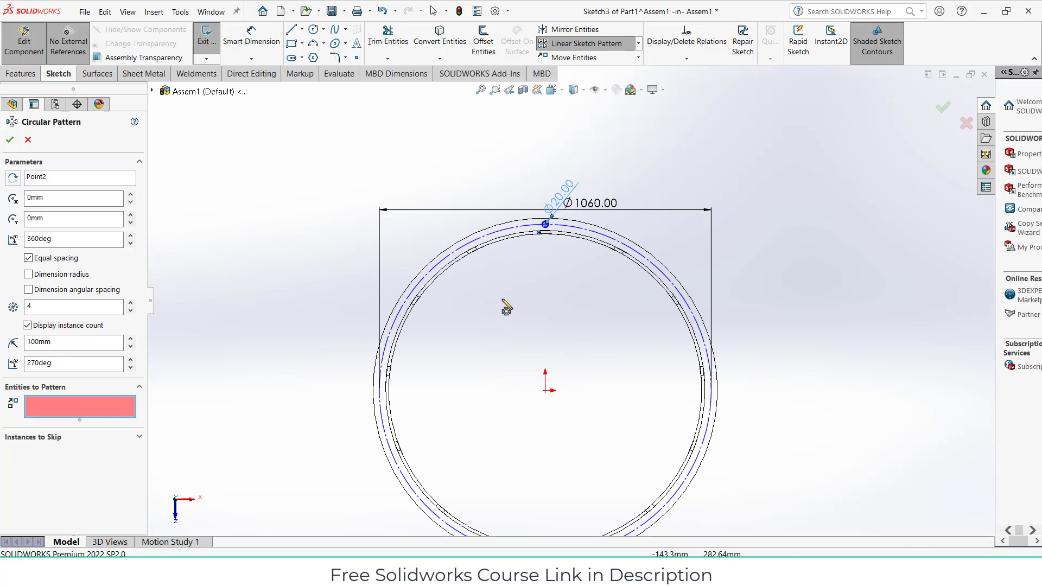
{"action": "scroll", "coordinate": [549, 224], "scroll_direction": "down", "scroll_amount": 5}
{"action": "left_click", "coordinate": [662, 197]}
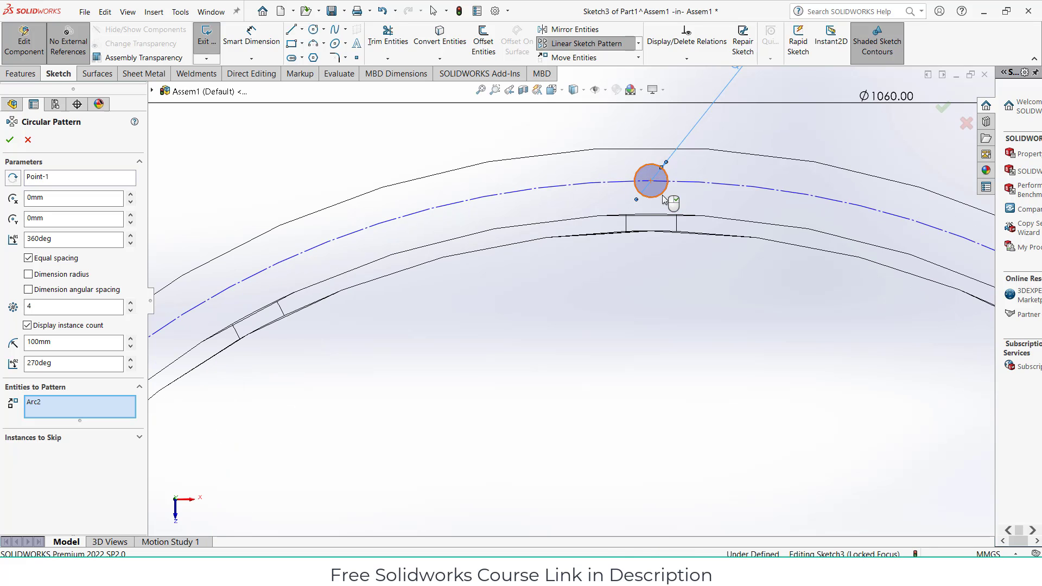
{"action": "scroll", "coordinate": [670, 202], "scroll_direction": "up", "scroll_amount": 6}
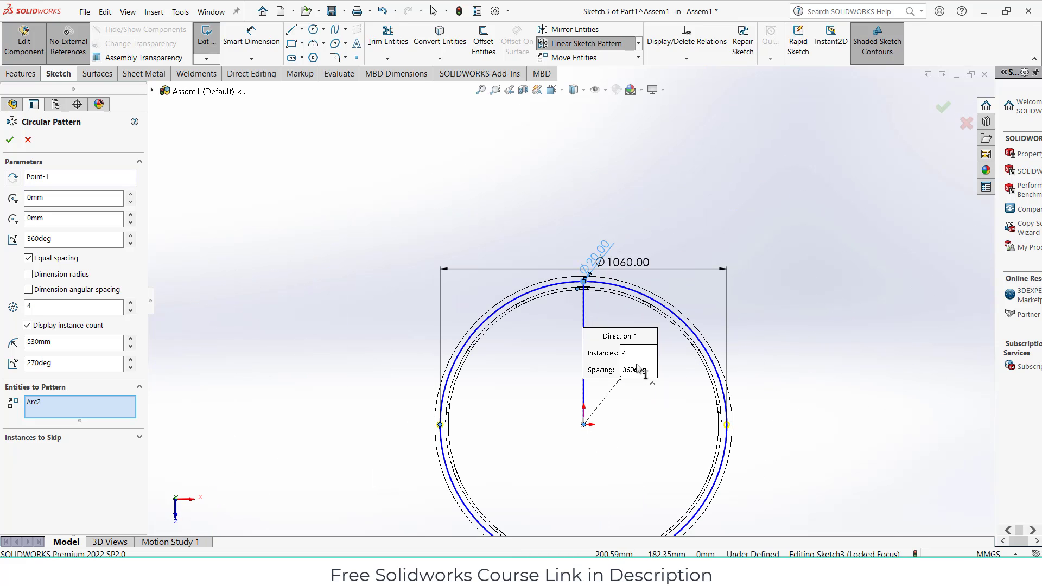
{"action": "double_click", "coordinate": [70, 306]}
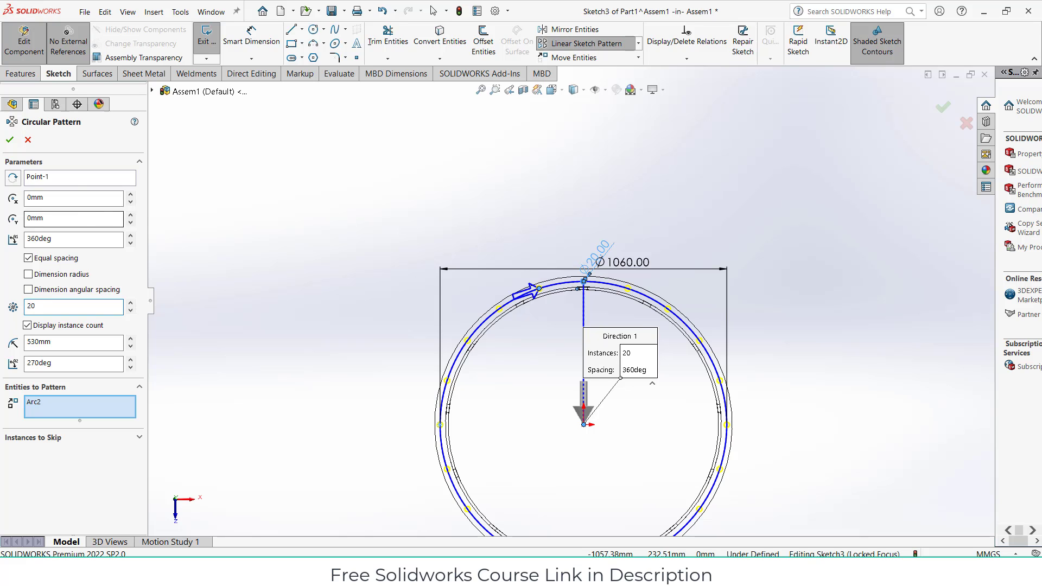
{"action": "left_click", "coordinate": [9, 140]}
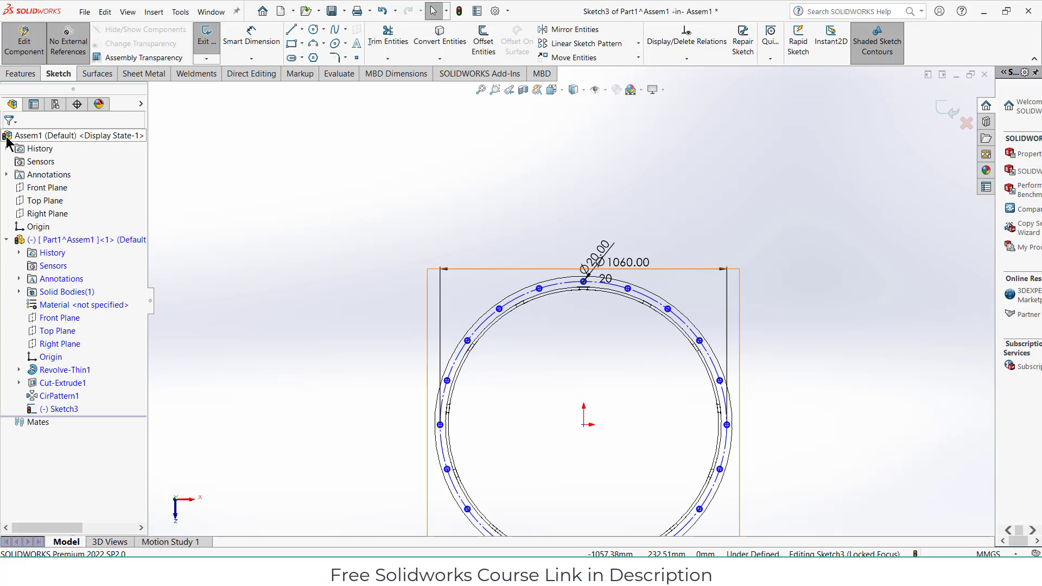
Cut the patterned flange circles through the part with an Extruded Cut set to Through All
{"action": "left_click", "coordinate": [13, 76]}
{"action": "left_click", "coordinate": [376, 43]}
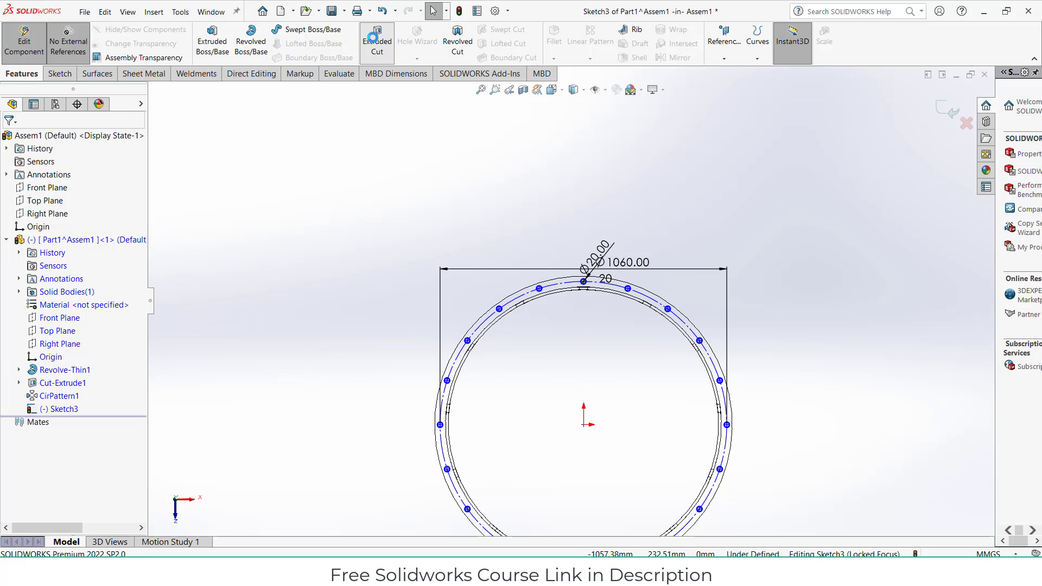
{"action": "left_click", "coordinate": [76, 215]}
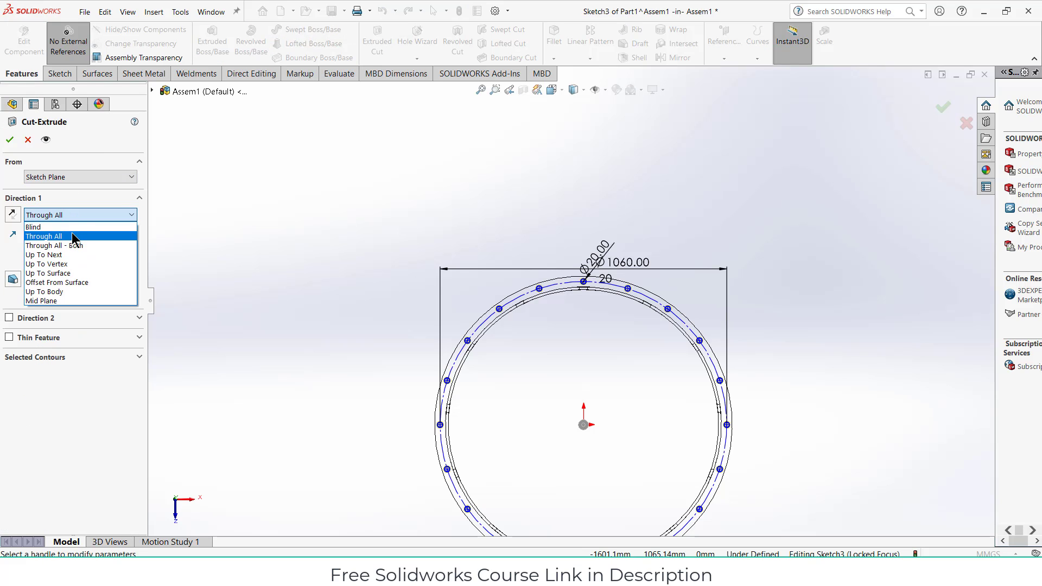
{"action": "left_click", "coordinate": [75, 235]}
{"action": "left_click", "coordinate": [10, 140]}
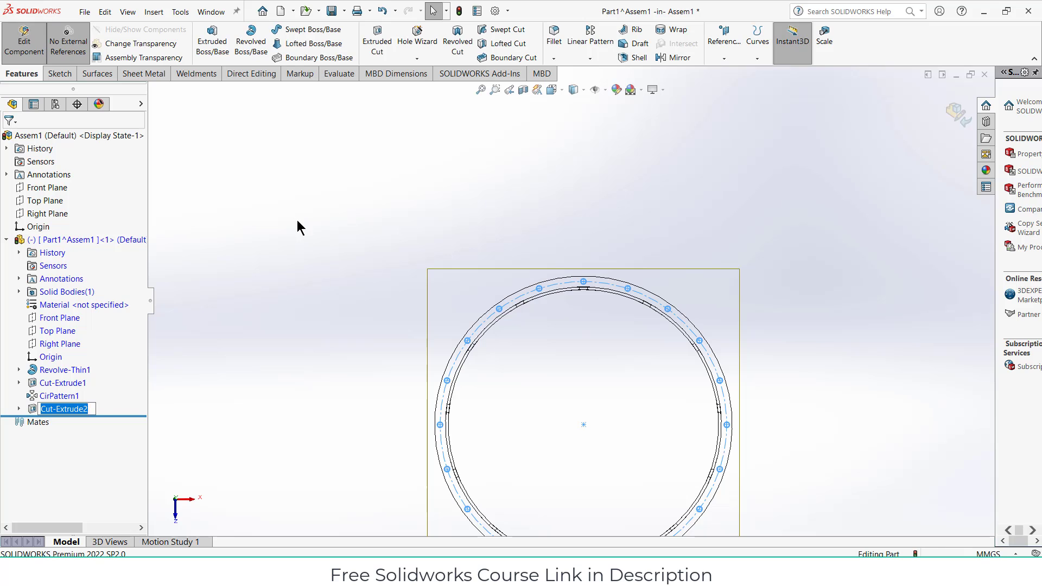
Switch the model display from edges only back to shaded with edges and inspect the flange holes
{"action": "middle_click_drag", "start_coordinate": [298, 226], "coordinate": [469, 139]}
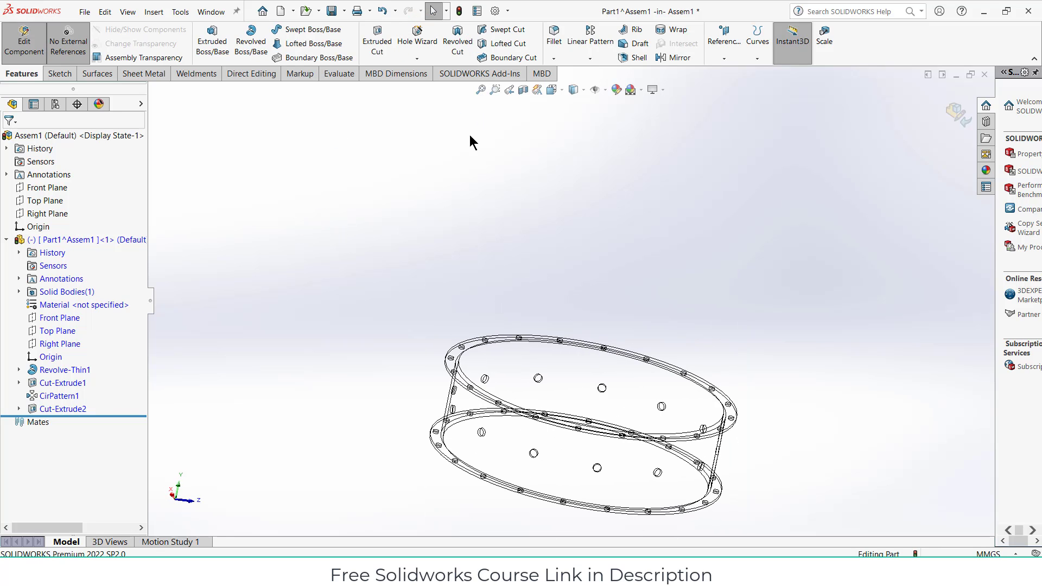
{"action": "left_click", "coordinate": [584, 90]}
{"action": "mouse_move", "coordinate": [572, 107]}
{"action": "middle_mouse_down"}
{"action": "mouse_move", "coordinate": [657, 217]}
{"action": "mouse_move", "coordinate": [551, 296]}
{"action": "mouse_move", "coordinate": [582, 353]}
{"action": "mouse_move", "coordinate": [532, 236]}
{"action": "mouse_move", "coordinate": [489, 221]}
{"action": "mouse_move", "coordinate": [591, 282]}
{"action": "middle_mouse_up"}
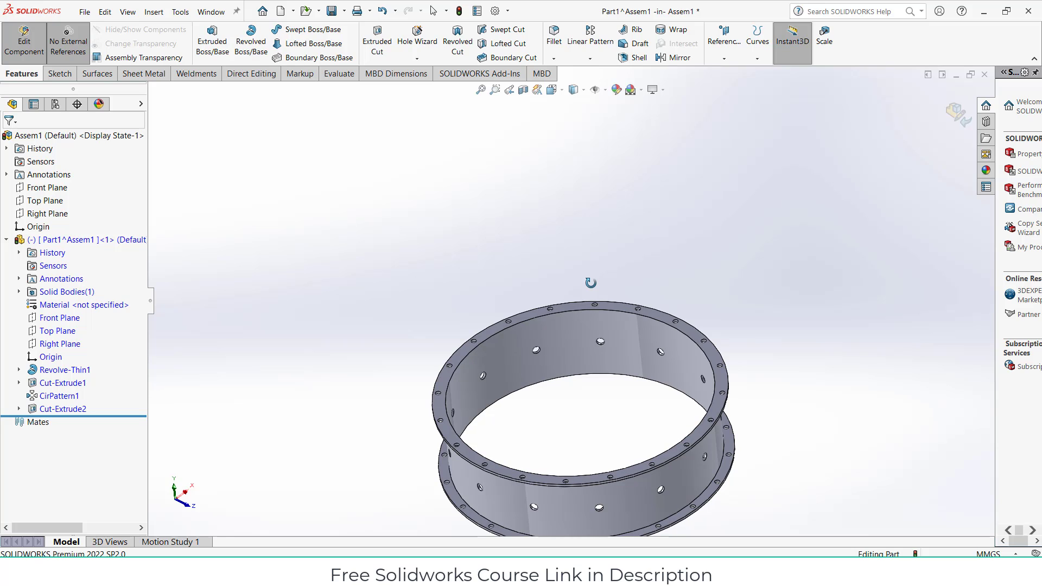
{"action": "mouse_move", "coordinate": [662, 276]}
{"action": "middle_mouse_down"}
{"action": "mouse_move", "coordinate": [742, 342]}
{"action": "mouse_move", "coordinate": [737, 356]}
{"action": "middle_mouse_up"}
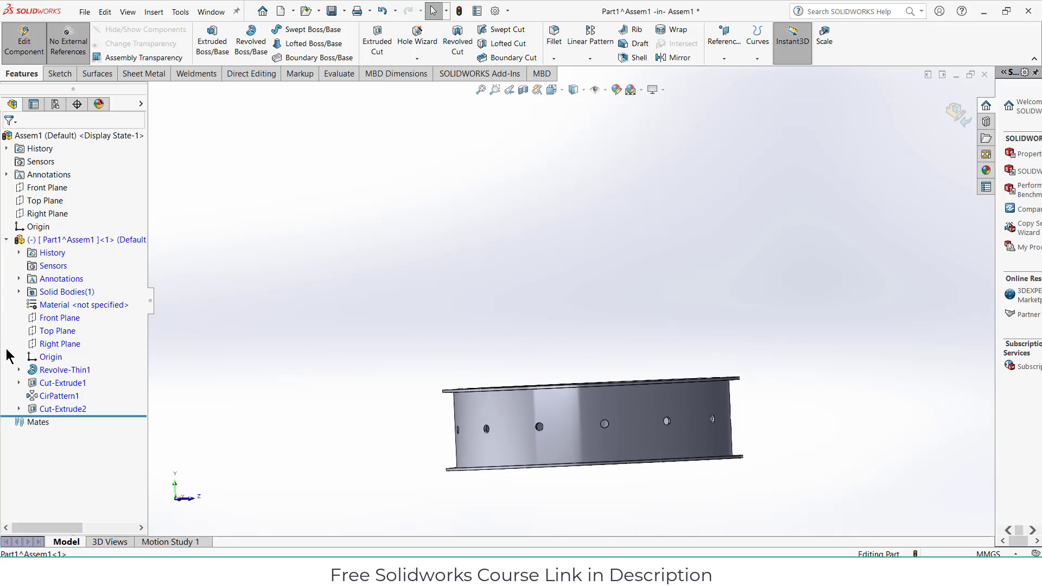
Roll the part's feature history back to directly after Cut-Extrude1, before the circular pattern of the wall holes
{"action": "mouse_move", "coordinate": [50, 402]}
{"action": "left_click_drag", "start_coordinate": [107, 414], "coordinate": [105, 407]}
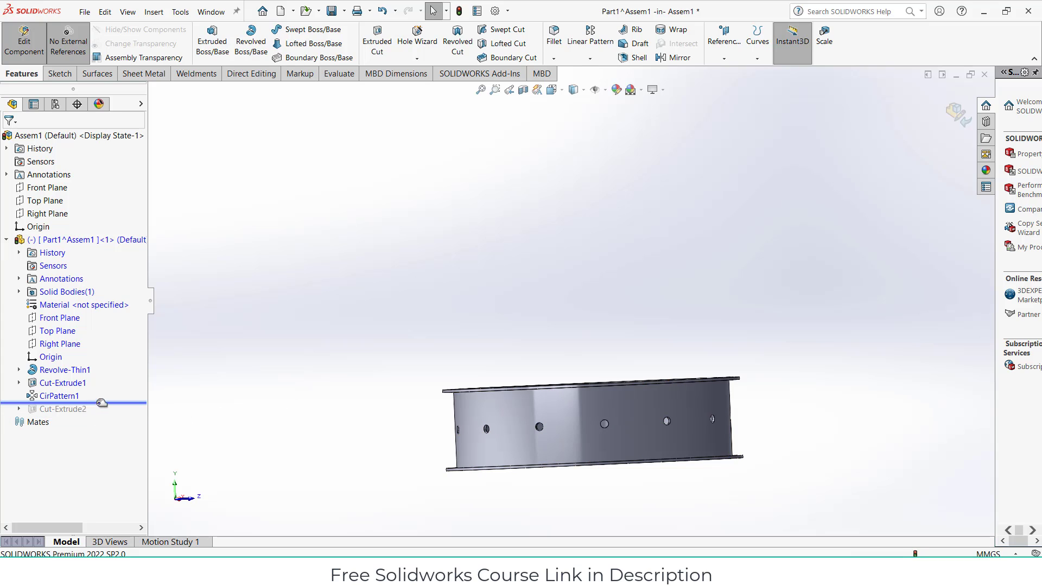
{"action": "left_click_drag", "start_coordinate": [122, 404], "coordinate": [116, 390]}
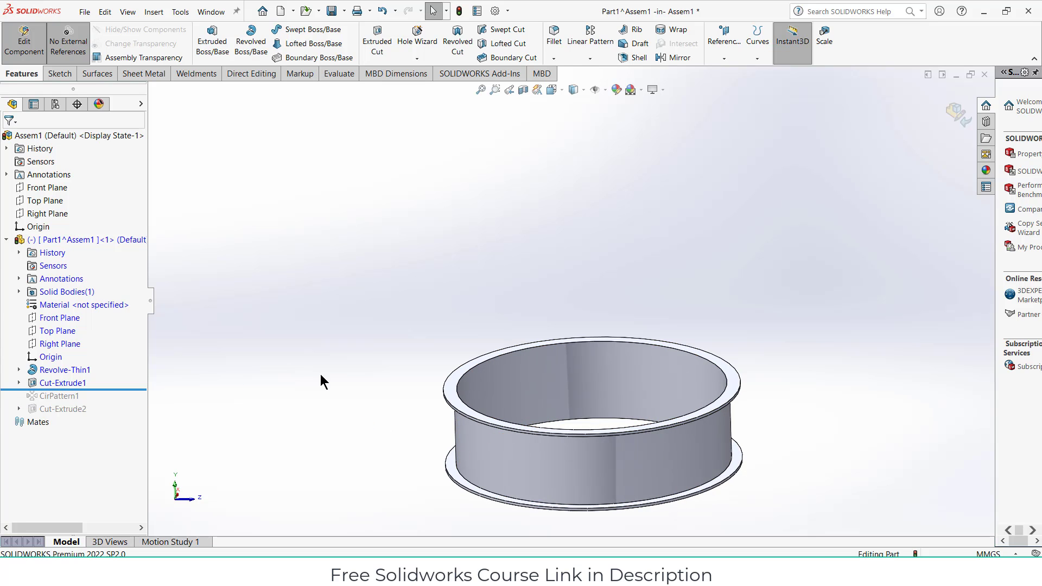
Start a sketch on the part's Front Plane and face it from the back, where the single radial wall hole is
{"action": "middle_click_drag", "start_coordinate": [321, 375], "coordinate": [494, 504]}
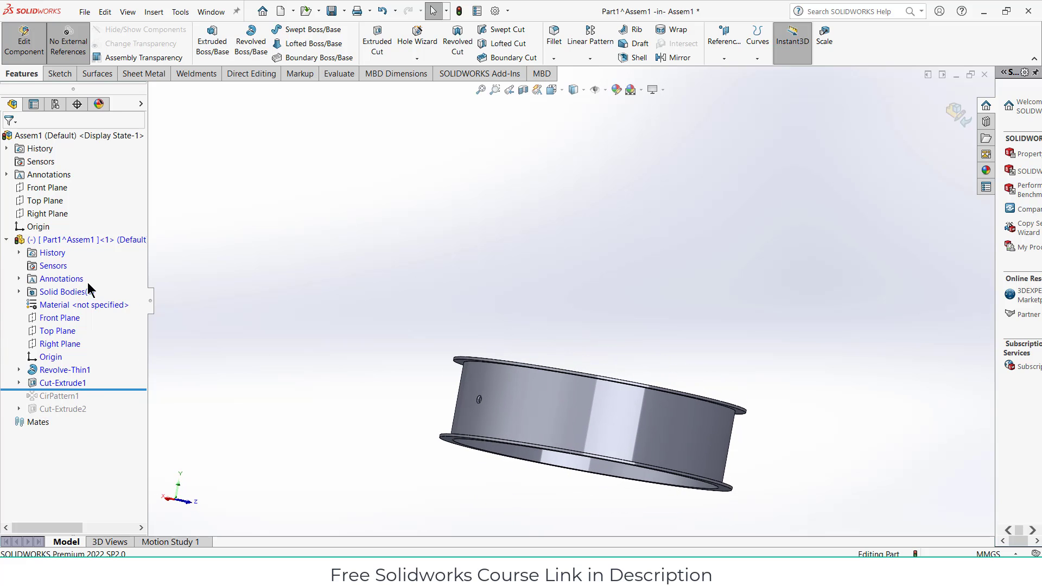
{"action": "left_click", "coordinate": [56, 321]}
{"action": "key", "text": "ctrl+8"}
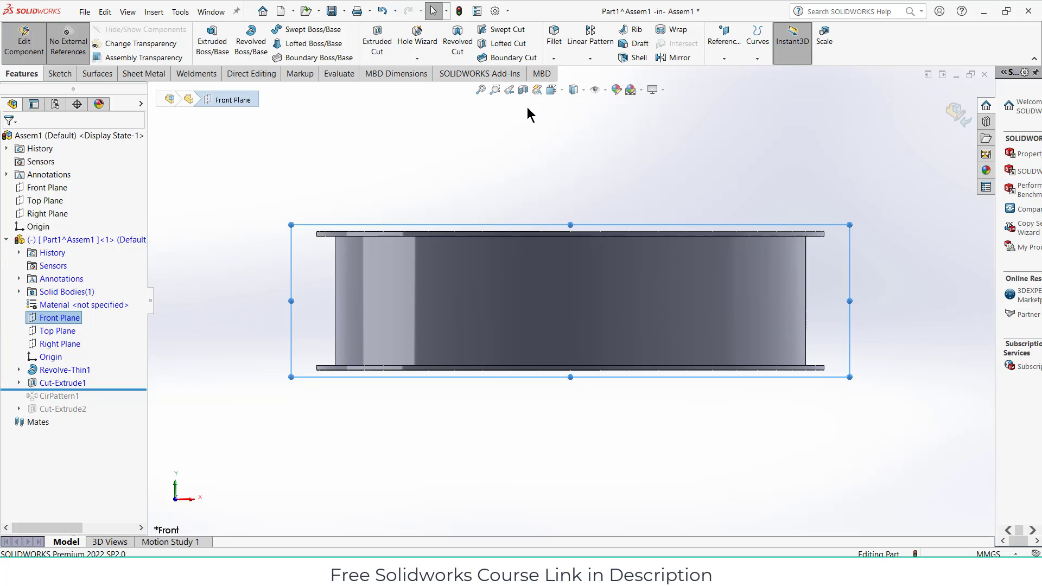
{"action": "key", "text": "ctrl+8"}
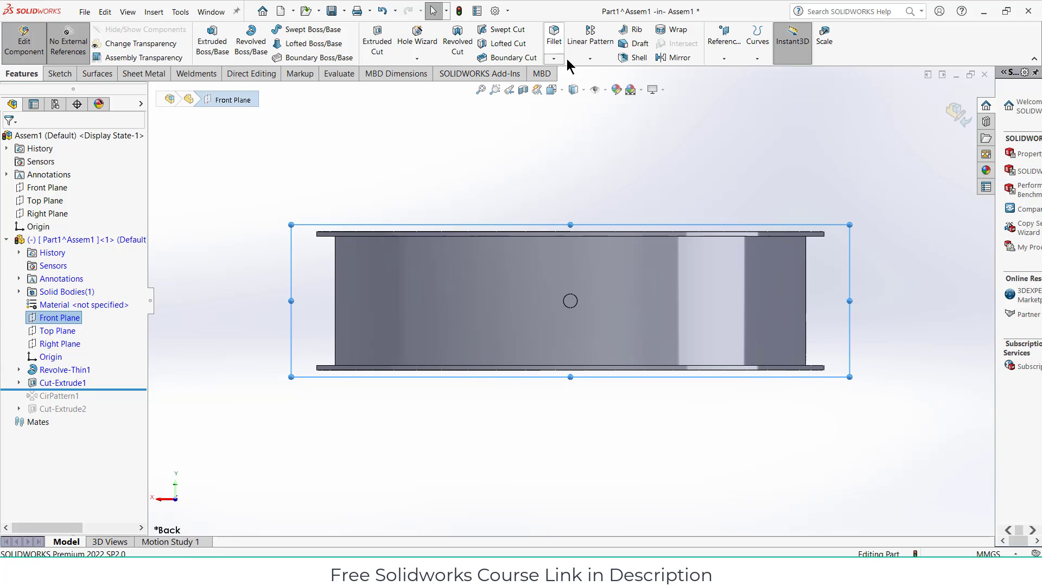
{"action": "scroll", "coordinate": [567, 321], "scroll_direction": "down", "scroll_amount": 4}
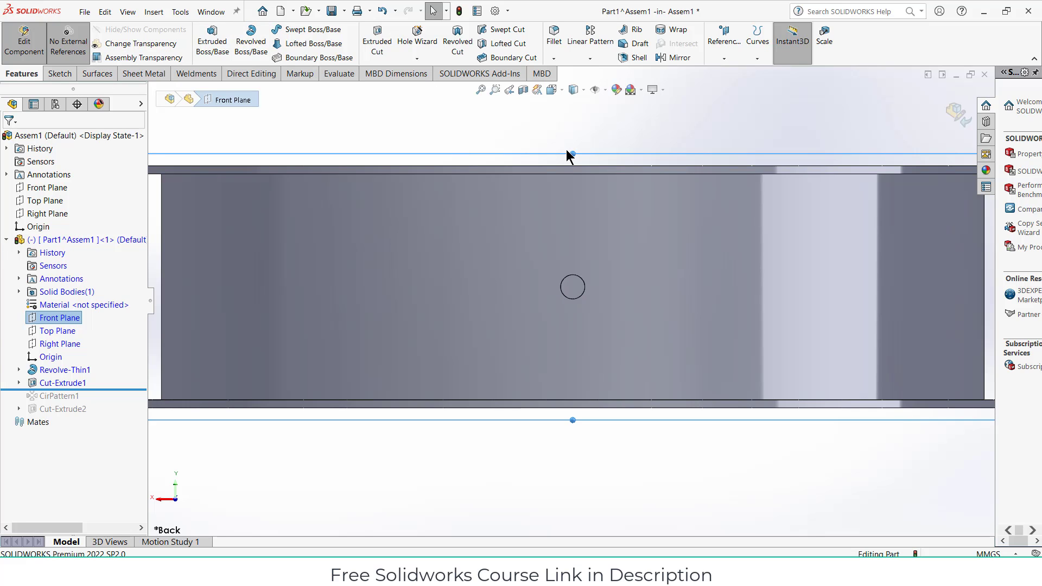
{"action": "right_click", "coordinate": [71, 323]}
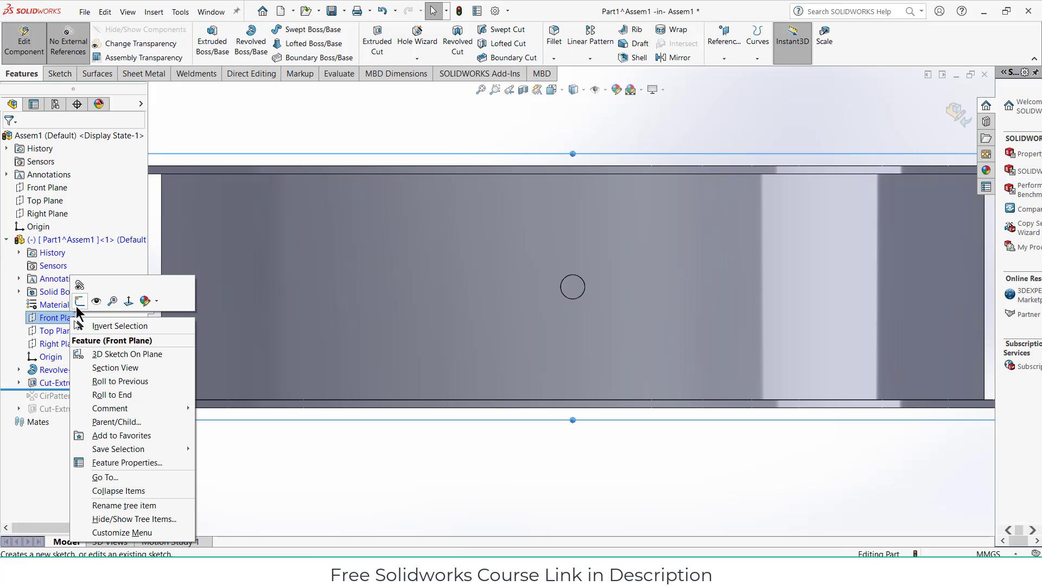
{"action": "left_click", "coordinate": [86, 303]}
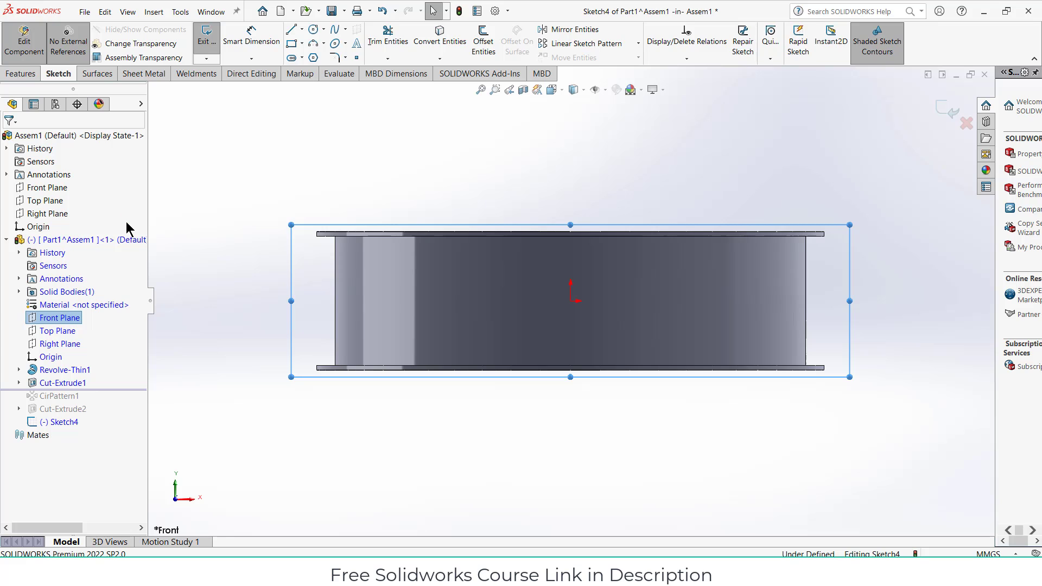
{"action": "key", "text": "ctrl+8"}
{"action": "scroll", "coordinate": [565, 304], "scroll_direction": "down", "scroll_amount": 6}
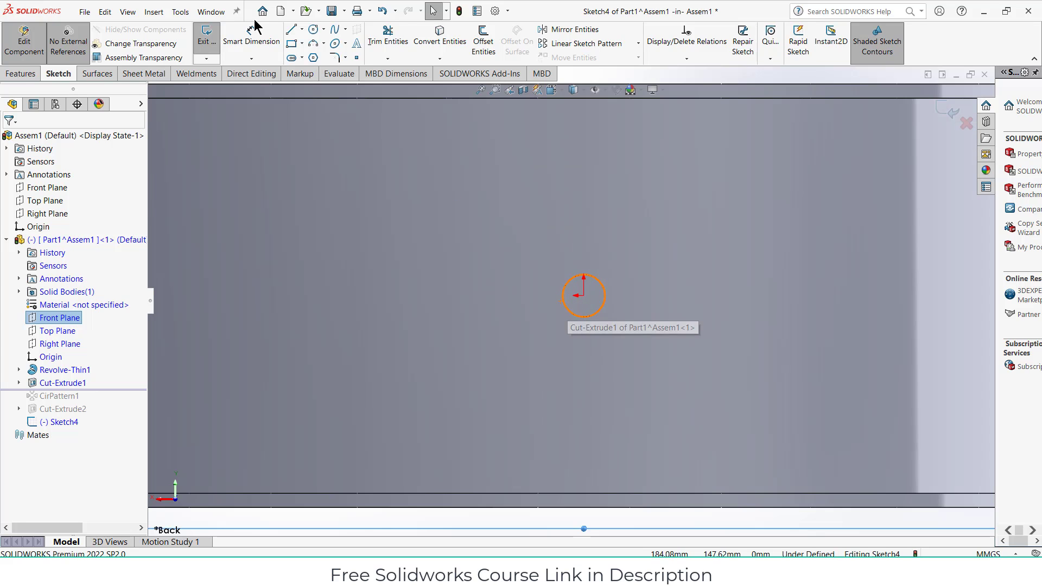
Sketch an upright center rectangle of about 75 × 115 mm on the origin and convert the wall hole's edge into the sketch
{"action": "left_click", "coordinate": [303, 45]}
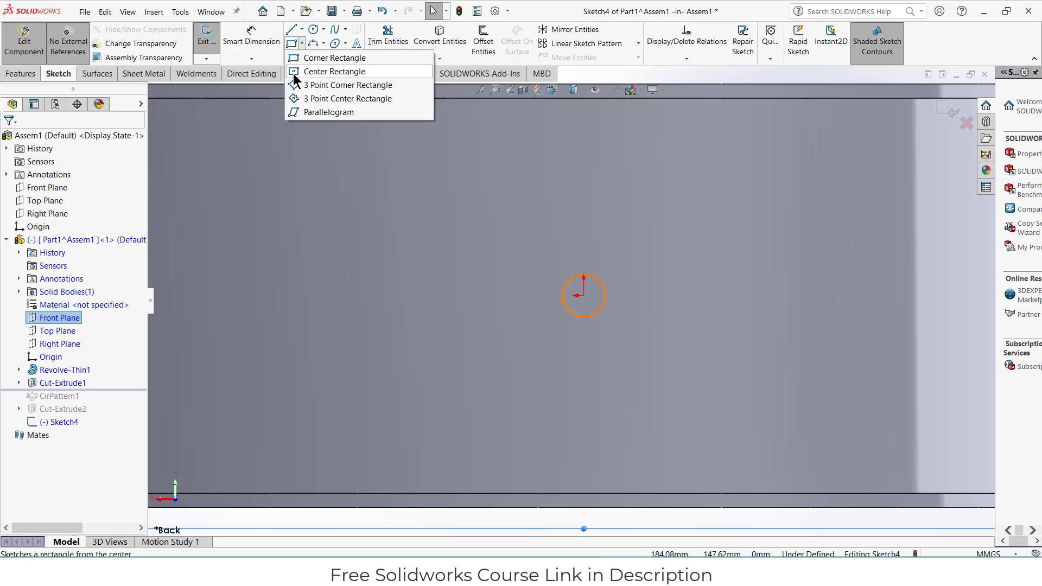
{"action": "left_click", "coordinate": [315, 73]}
{"action": "left_click", "coordinate": [584, 296]}
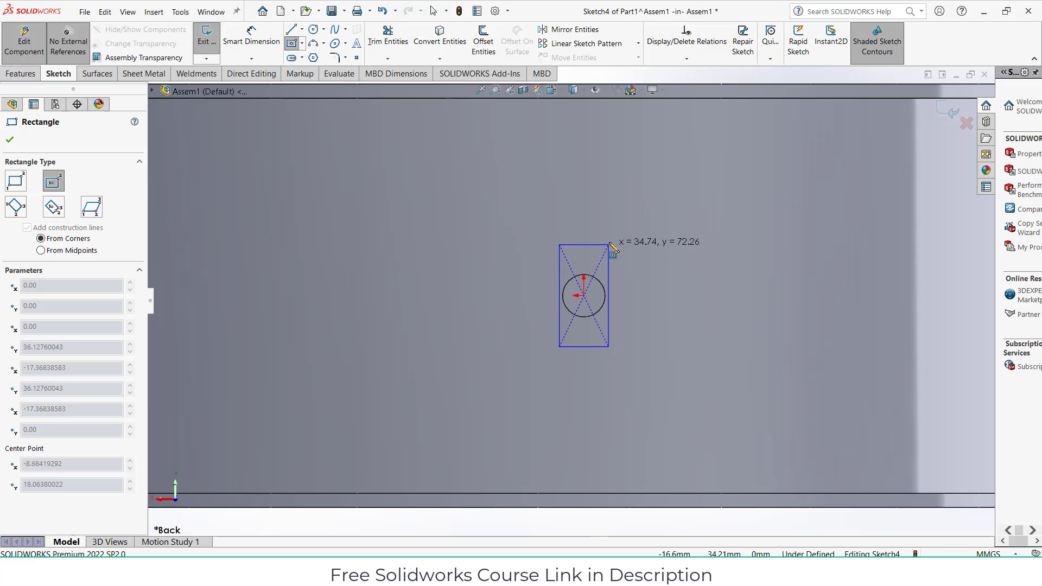
{"action": "left_click", "coordinate": [637, 214]}
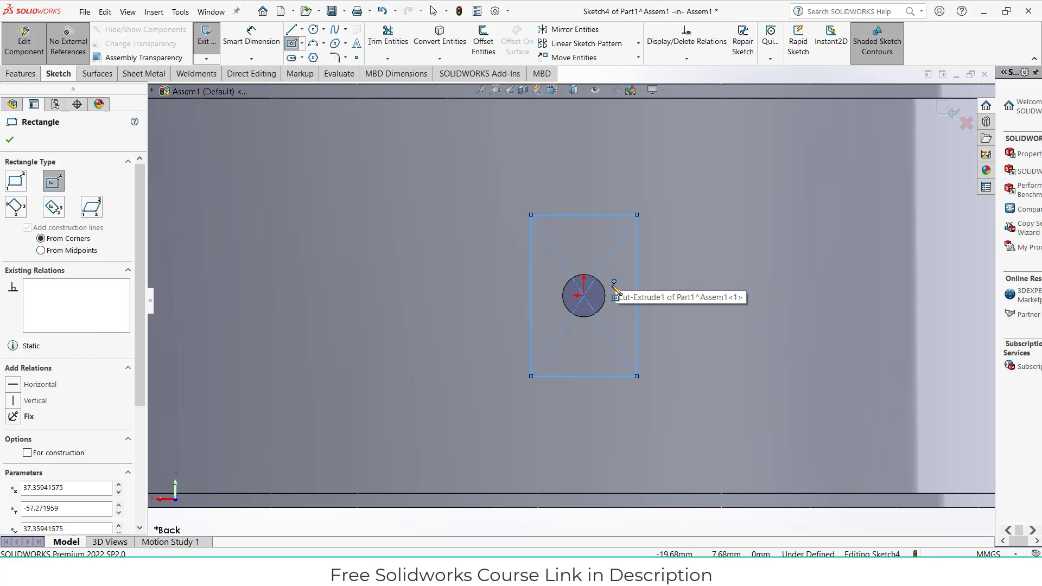
{"action": "key", "text": "Escape"}
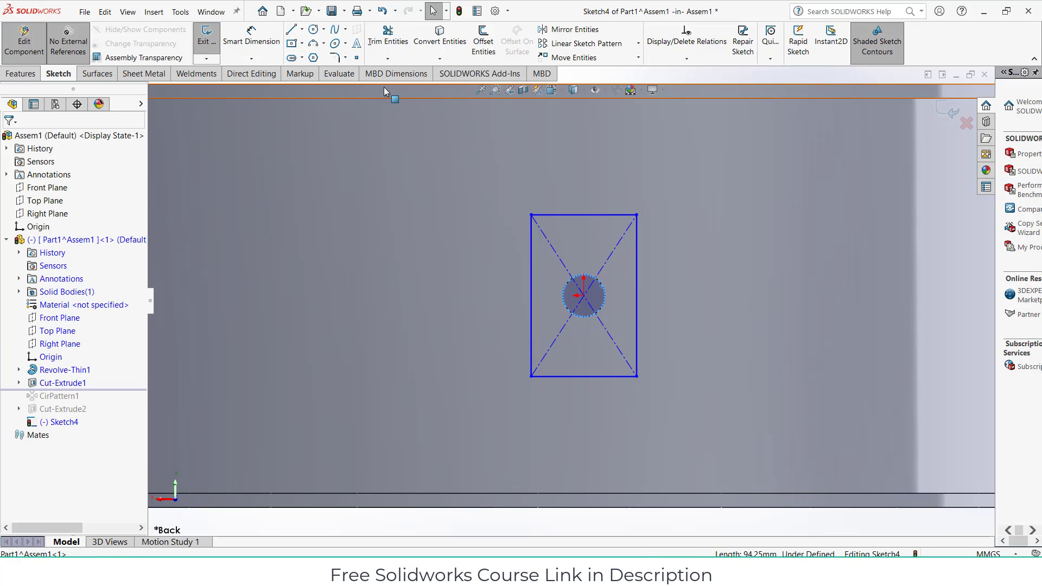
{"action": "left_click", "coordinate": [442, 36]}
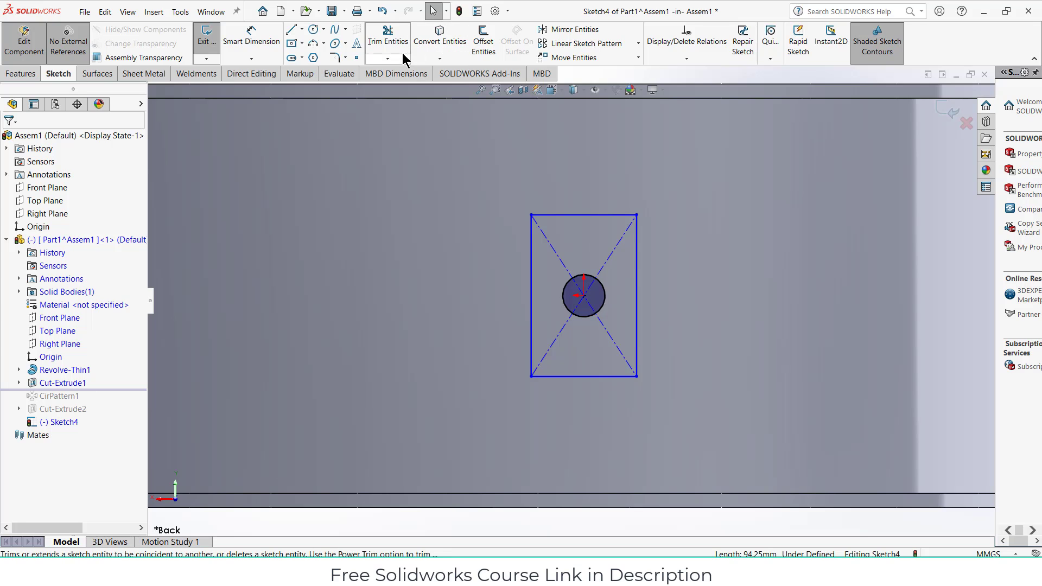
Dimension the rectangle around the wall hole to 70 mm wide and 120 mm high
{"action": "left_click", "coordinate": [252, 41]}
{"action": "left_click", "coordinate": [609, 216]}
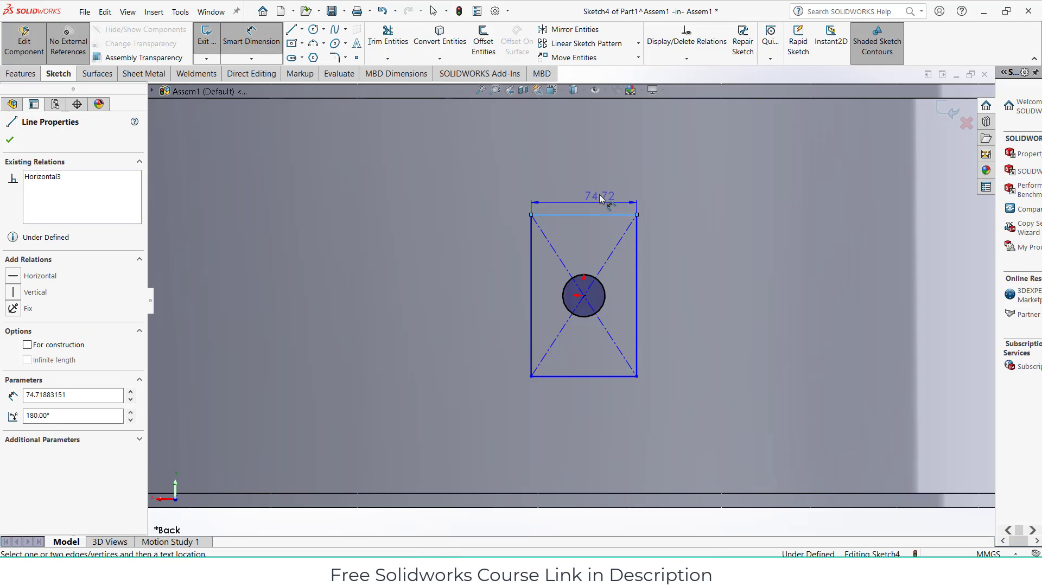
{"action": "left_click", "coordinate": [600, 194]}
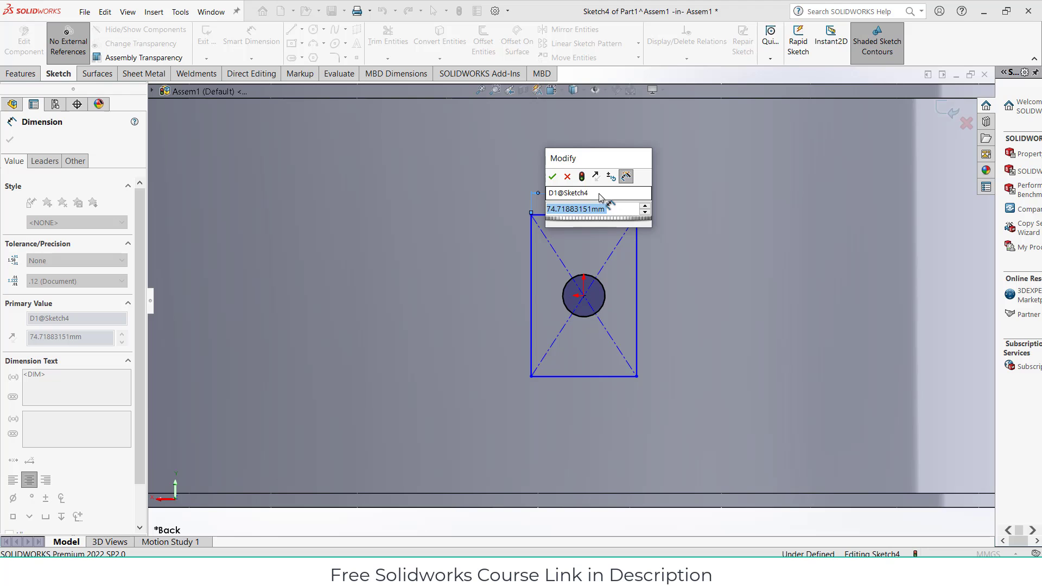
{"action": "type", "text": "70"}
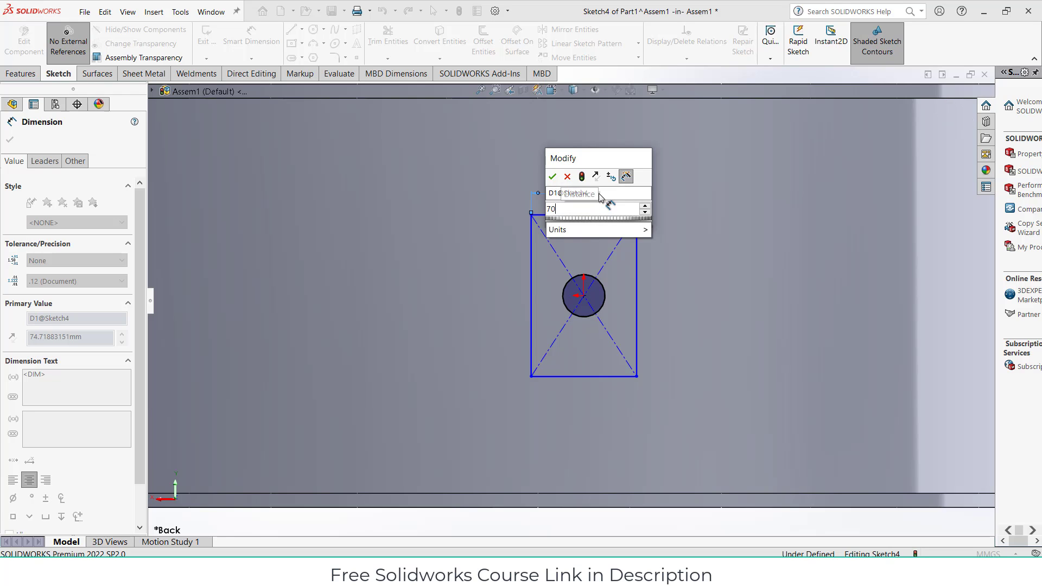
{"action": "key", "text": "Return"}
{"action": "left_click", "coordinate": [630, 265]}
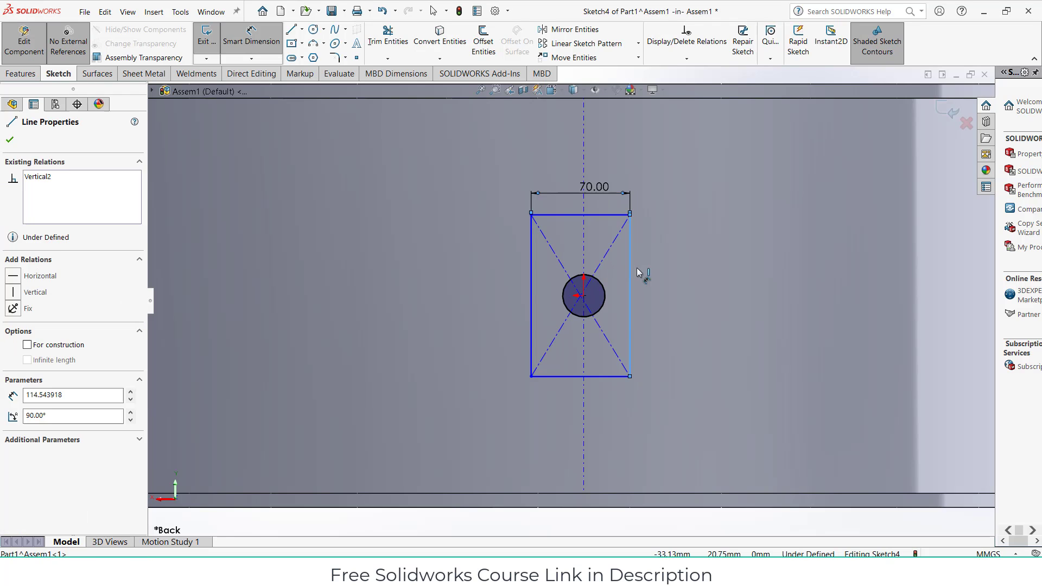
{"action": "left_click", "coordinate": [692, 281]}
{"action": "type", "text": "120"}
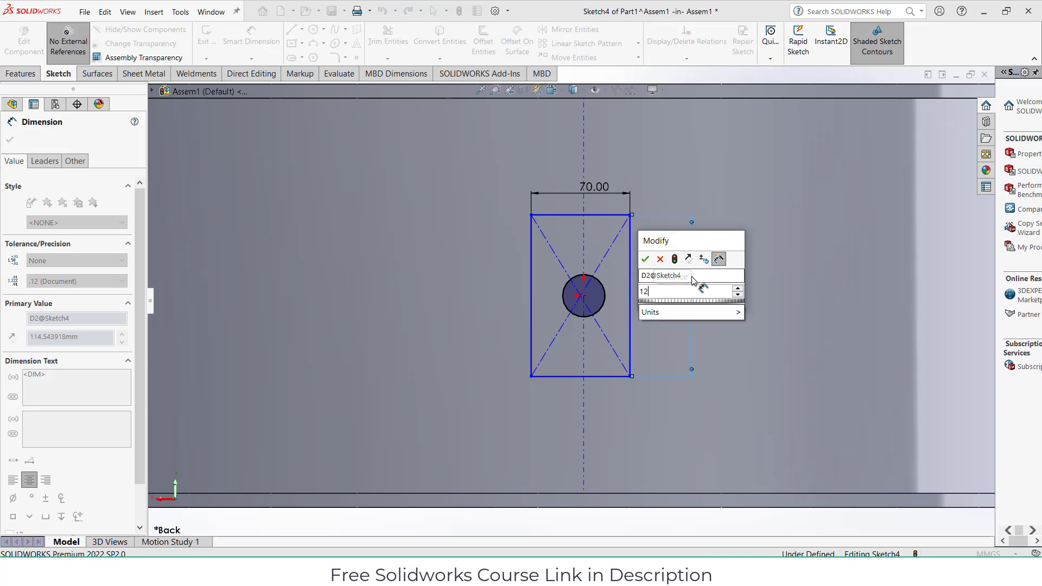
{"action": "key", "text": "Return"}
Centre the rectangle on the origin by dimensioning its left edge 35 mm and its bottom edge 60 mm from it
{"action": "scroll", "coordinate": [595, 324], "scroll_direction": "down", "scroll_amount": 3}
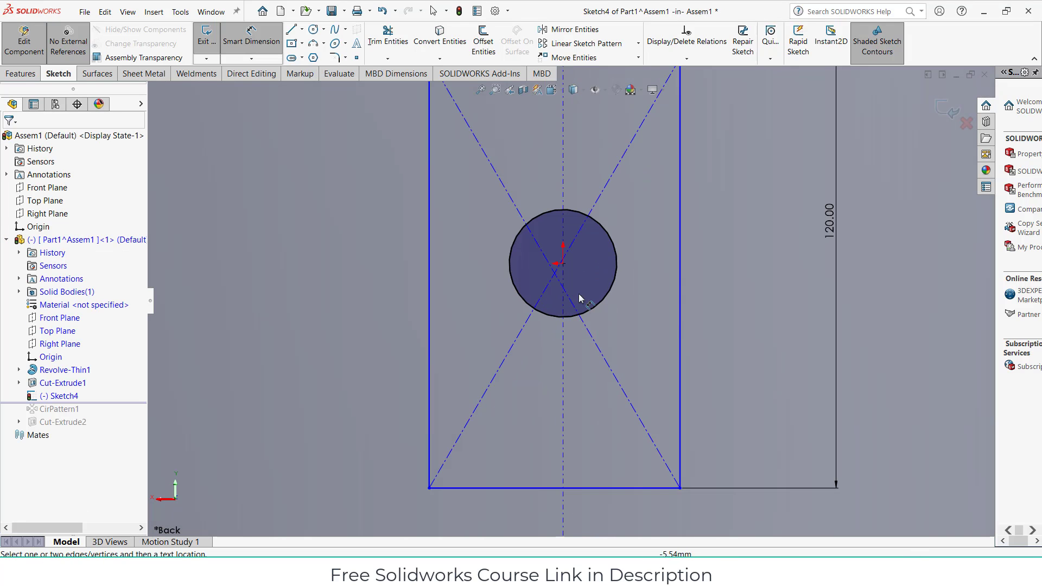
{"action": "left_click", "coordinate": [429, 261]}
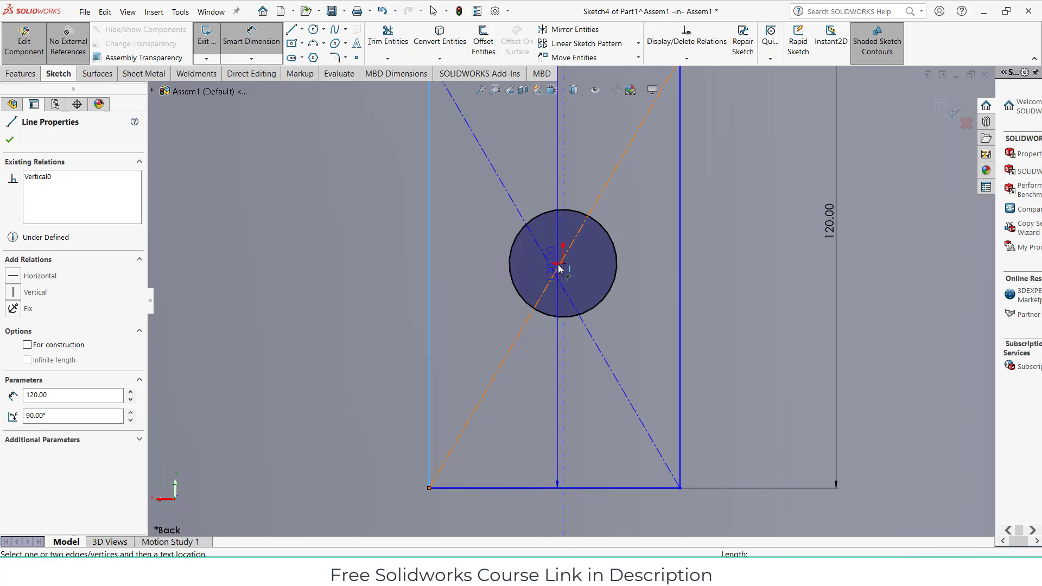
{"action": "left_click", "coordinate": [563, 264]}
{"action": "left_click", "coordinate": [511, 271]}
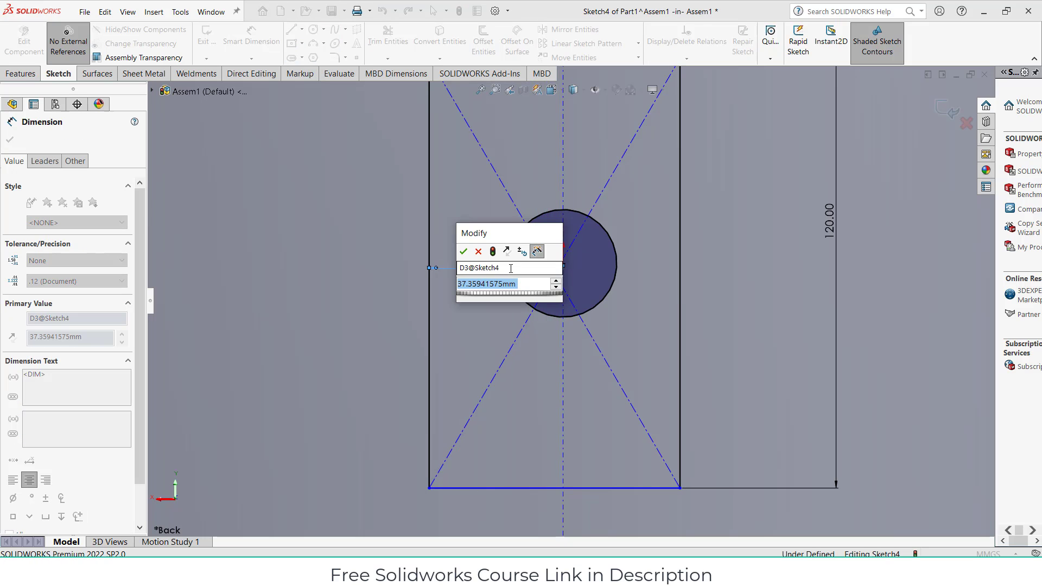
{"action": "type", "text": "35"}
{"action": "key", "text": "Return"}
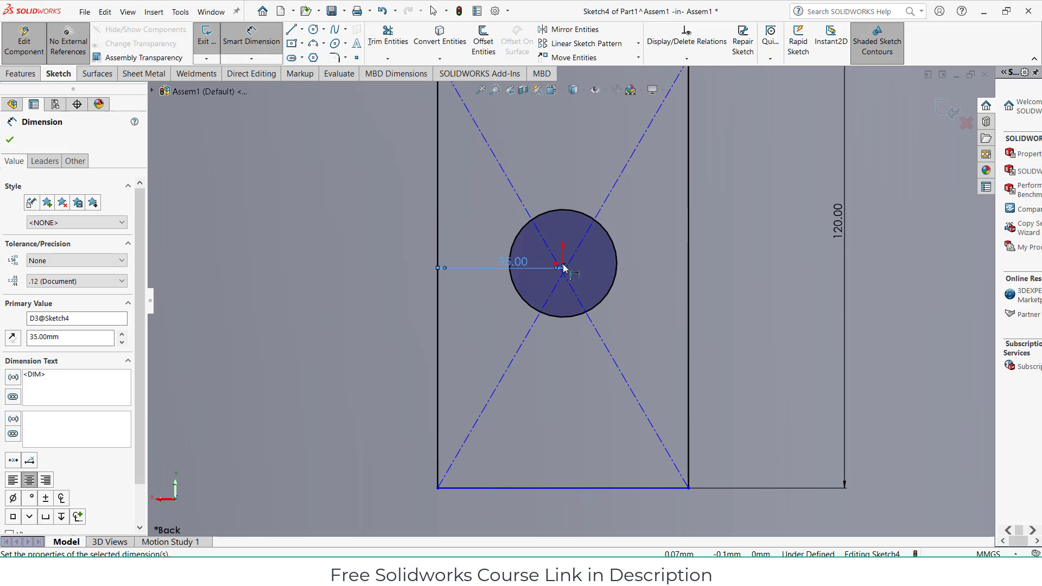
{"action": "left_click", "coordinate": [597, 451]}
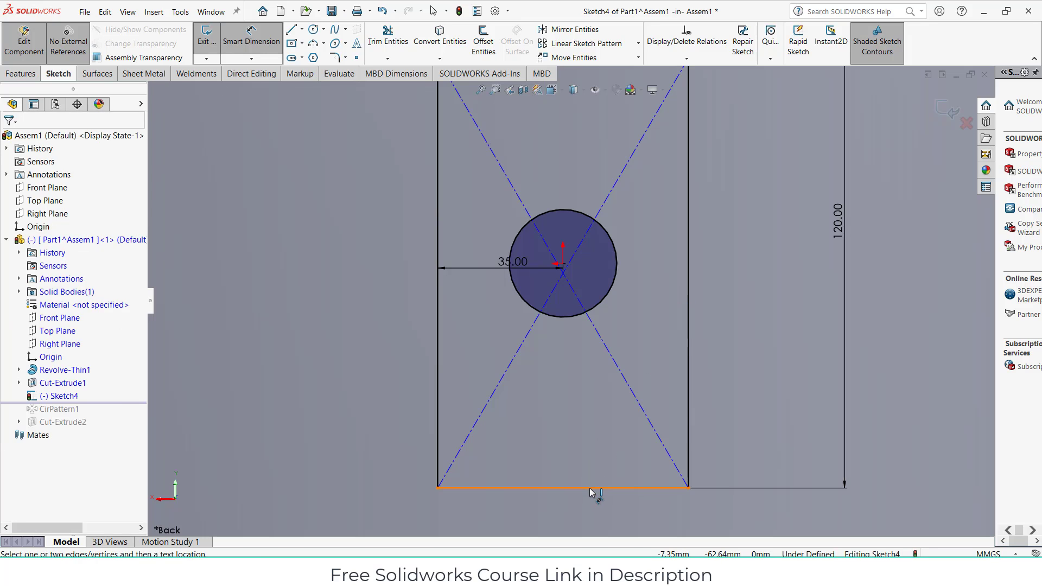
{"action": "left_click", "coordinate": [591, 489]}
{"action": "left_click", "coordinate": [563, 264]}
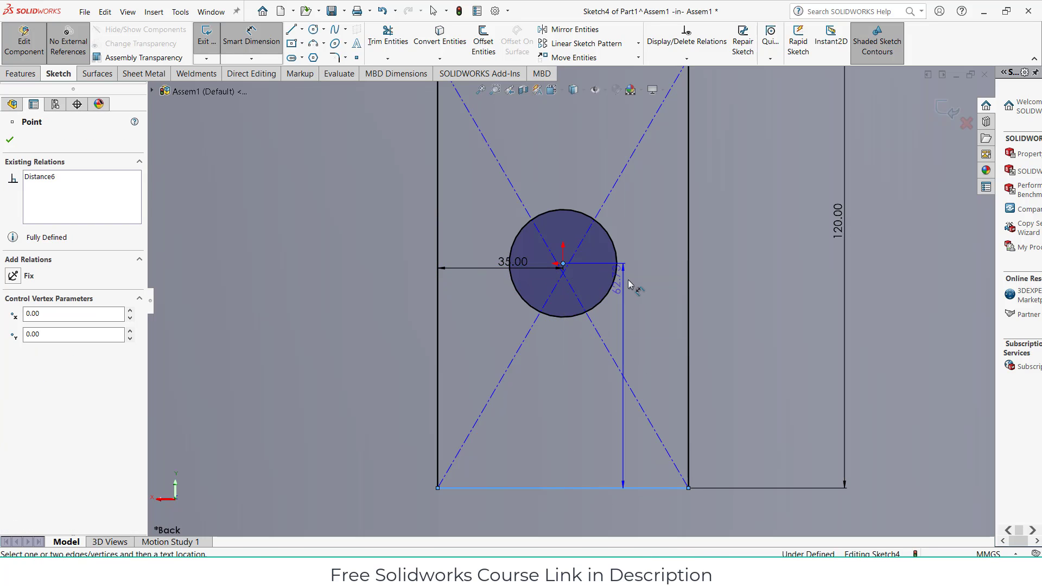
{"action": "left_click", "coordinate": [637, 291]}
{"action": "type", "text": "60"}
{"action": "key", "text": "Return"}
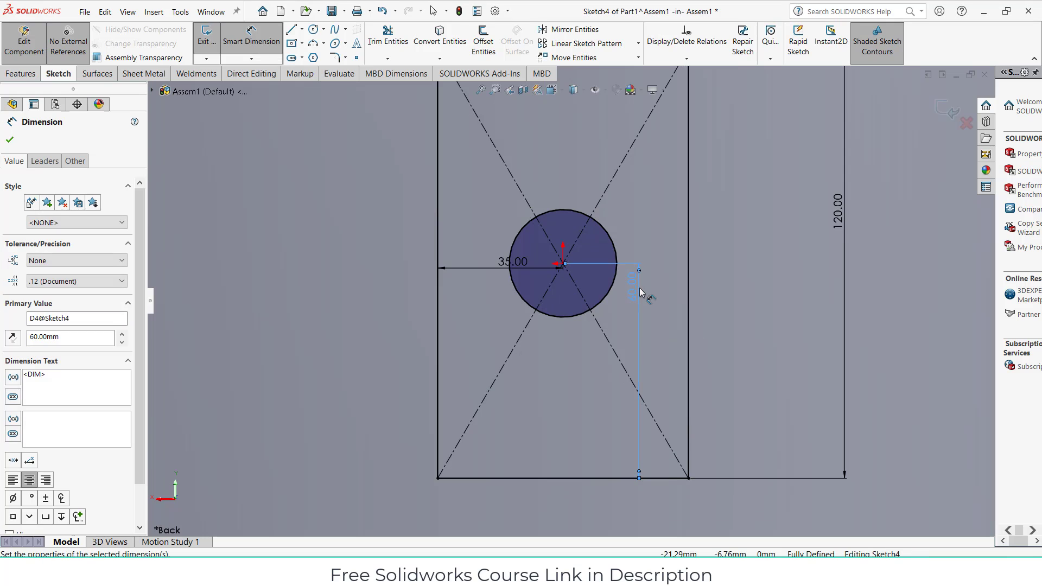
Start a boss extrude of the rectangle sketch from a reversed start offset and raise the offset to 530 mm, just outside the ring wall
{"action": "scroll", "coordinate": [639, 289], "scroll_direction": "up", "scroll_amount": 8}
{"action": "mouse_move", "coordinate": [634, 286]}
{"action": "middle_mouse_down"}
{"action": "mouse_move", "coordinate": [612, 307]}
{"action": "mouse_move", "coordinate": [607, 336]}
{"action": "middle_mouse_up"}
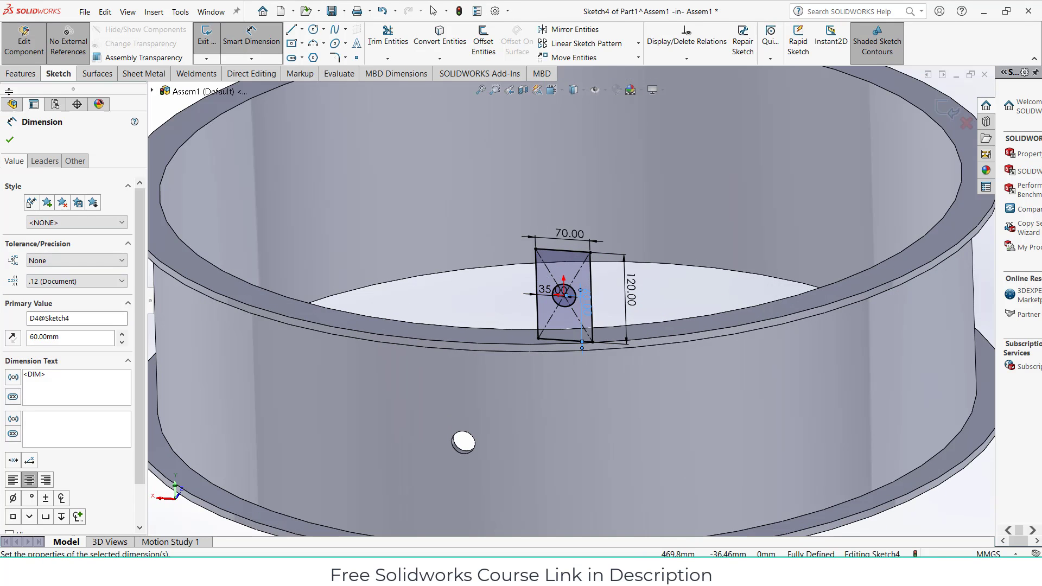
{"action": "left_click", "coordinate": [18, 75]}
{"action": "left_click", "coordinate": [212, 44]}
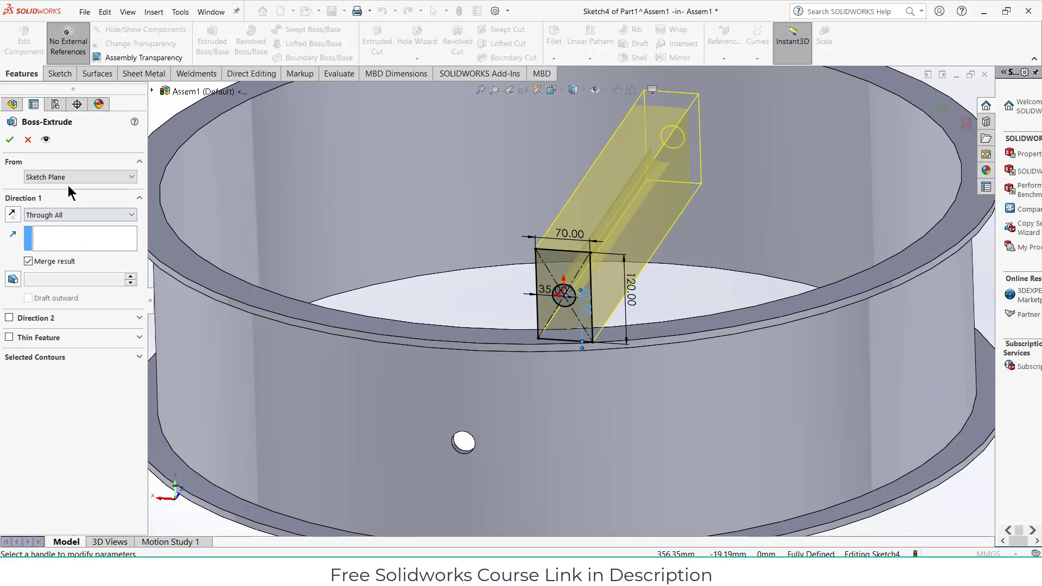
{"action": "left_click", "coordinate": [72, 178]}
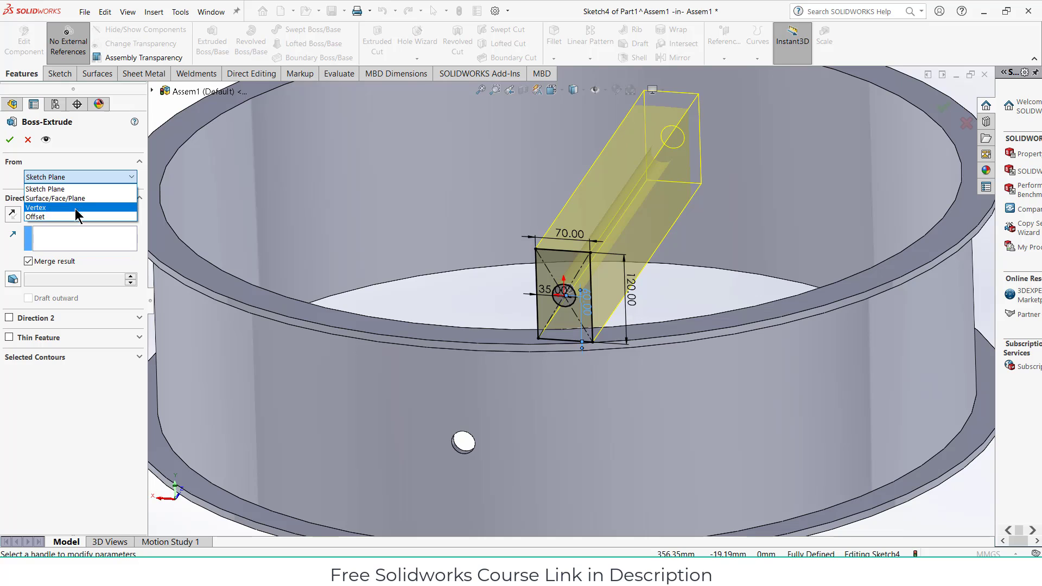
{"action": "left_click", "coordinate": [76, 217]}
{"action": "left_click", "coordinate": [98, 200]}
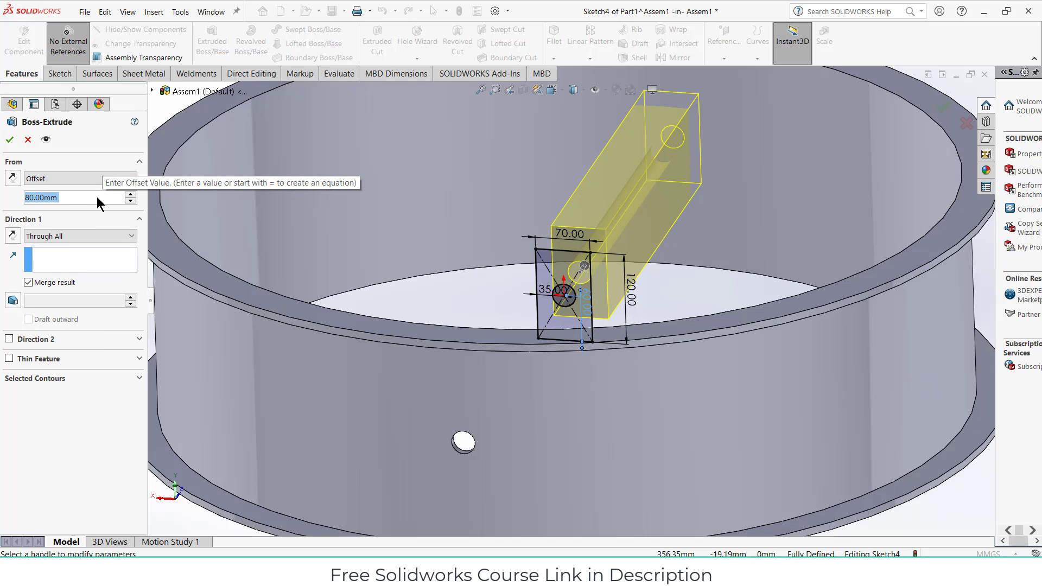
{"action": "type", "text": "60"}
{"action": "left_click", "coordinate": [12, 179]}
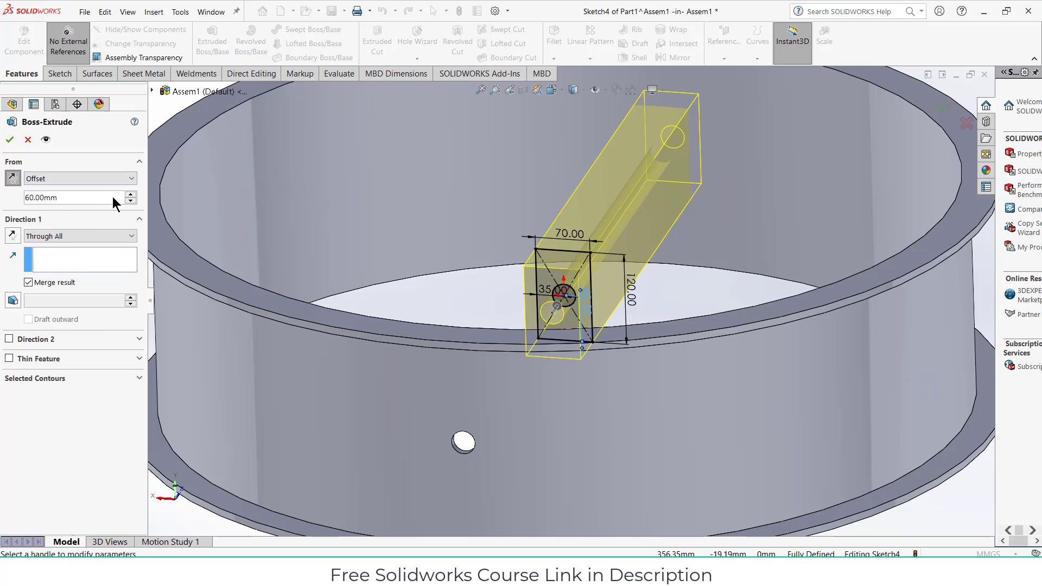
{"action": "scroll", "coordinate": [113, 198], "scroll_direction": "up", "scroll_amount": 15}
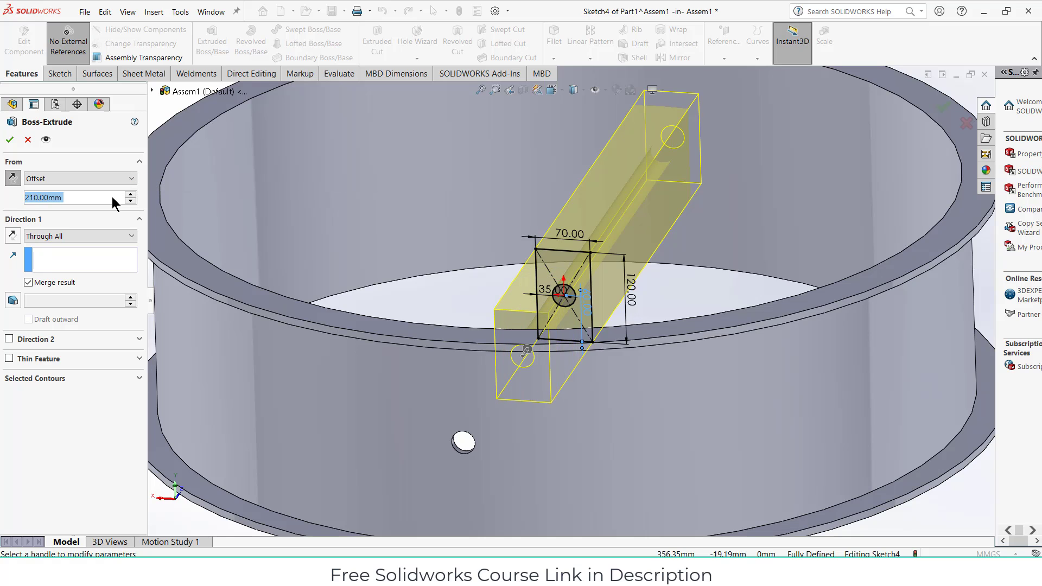
{"action": "scroll", "coordinate": [112, 197], "scroll_direction": "up", "scroll_amount": 20}
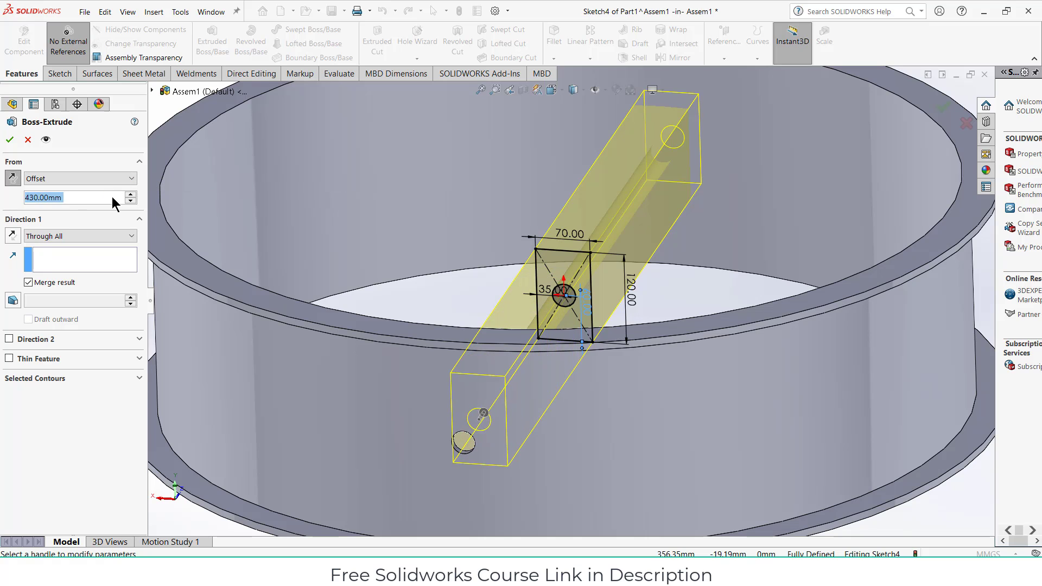
{"action": "scroll", "coordinate": [113, 198], "scroll_direction": "up", "scroll_amount": 10}
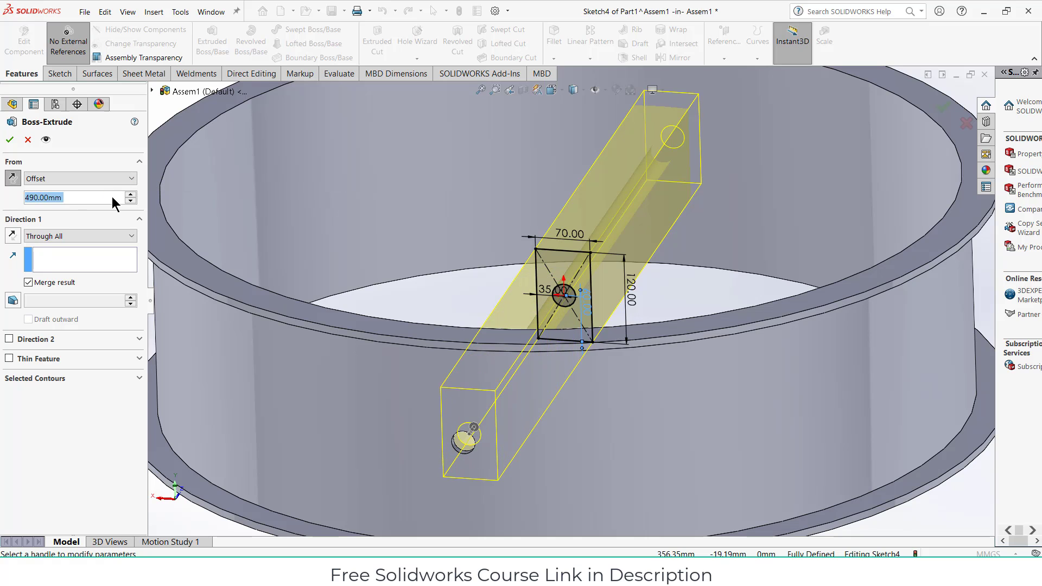
End the extrusion with Up To Surface at the ring's outer cylindrical wall face and view the preview from the side
{"action": "left_click", "coordinate": [91, 230]}
{"action": "left_click", "coordinate": [89, 284]}
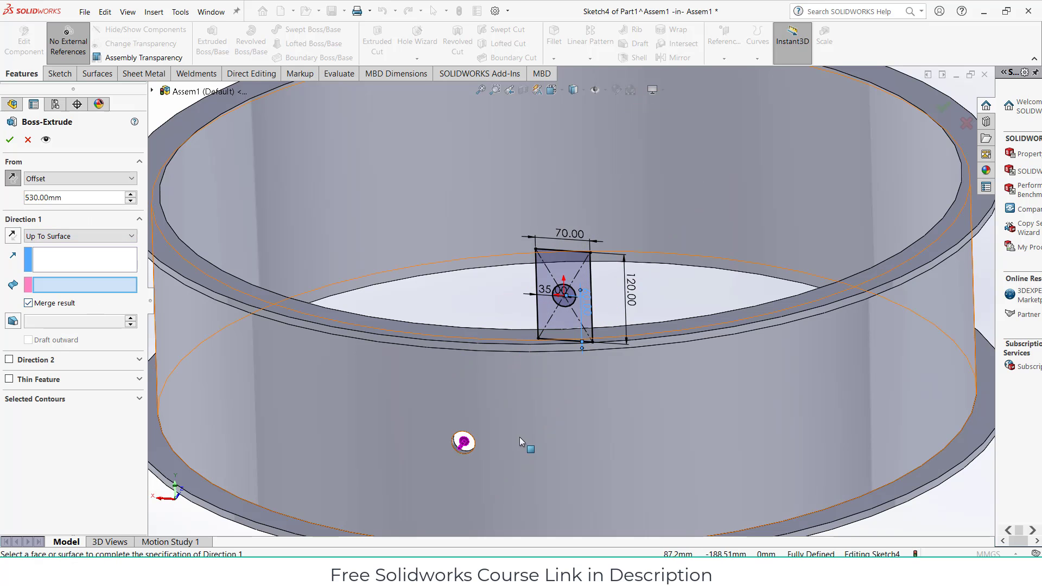
{"action": "left_click", "coordinate": [549, 441]}
{"action": "middle_click_drag", "start_coordinate": [504, 430], "coordinate": [436, 412]}
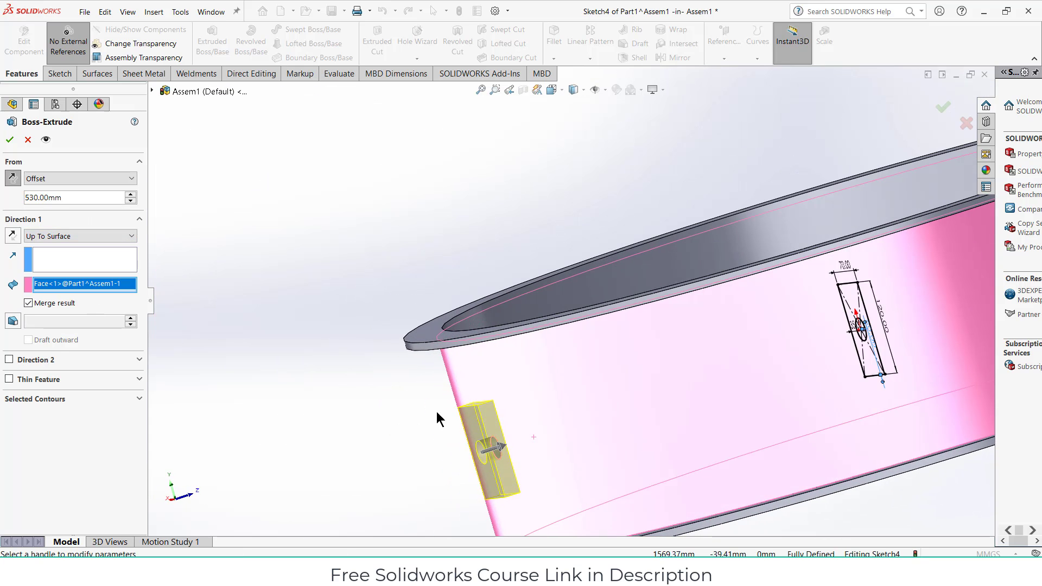
Reduce the extrusion's start offset to 515 mm for a thinner pad and accept the boss extrude
{"action": "scroll", "coordinate": [85, 197], "scroll_direction": "down", "scroll_amount": 1}
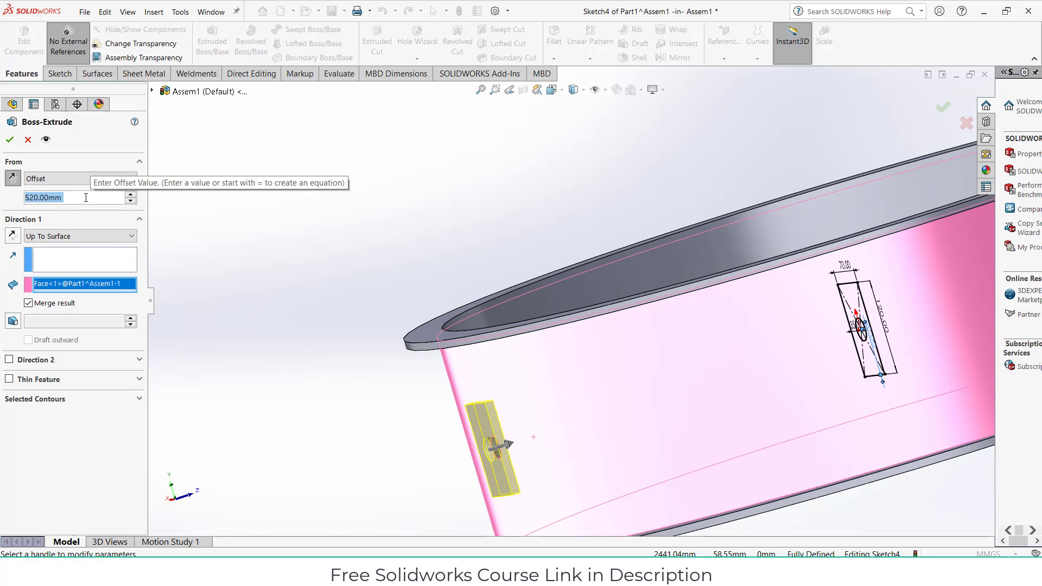
{"action": "scroll", "coordinate": [85, 197], "scroll_direction": "down", "scroll_amount": 1}
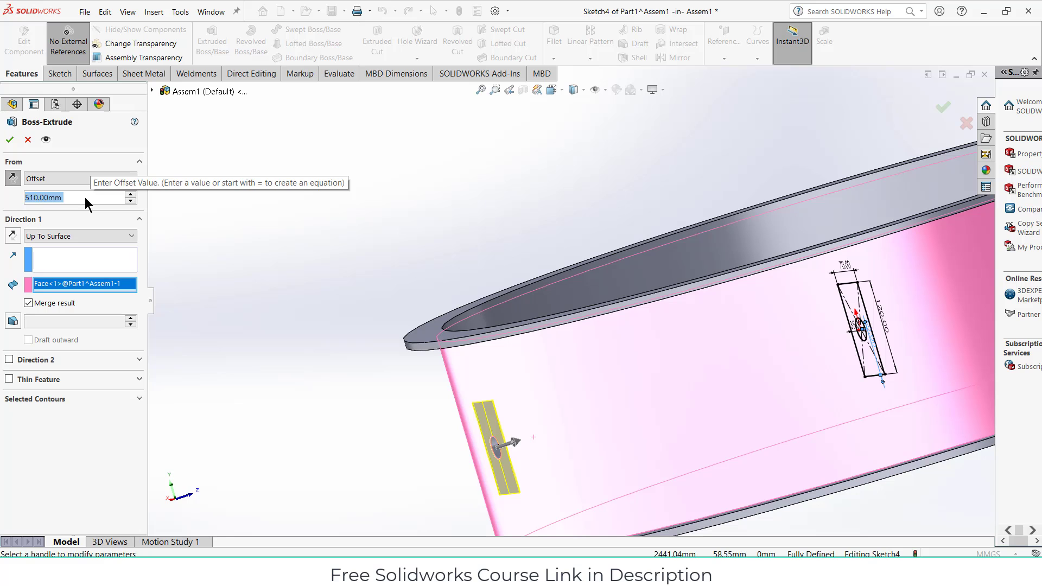
{"action": "type", "text": "515"}
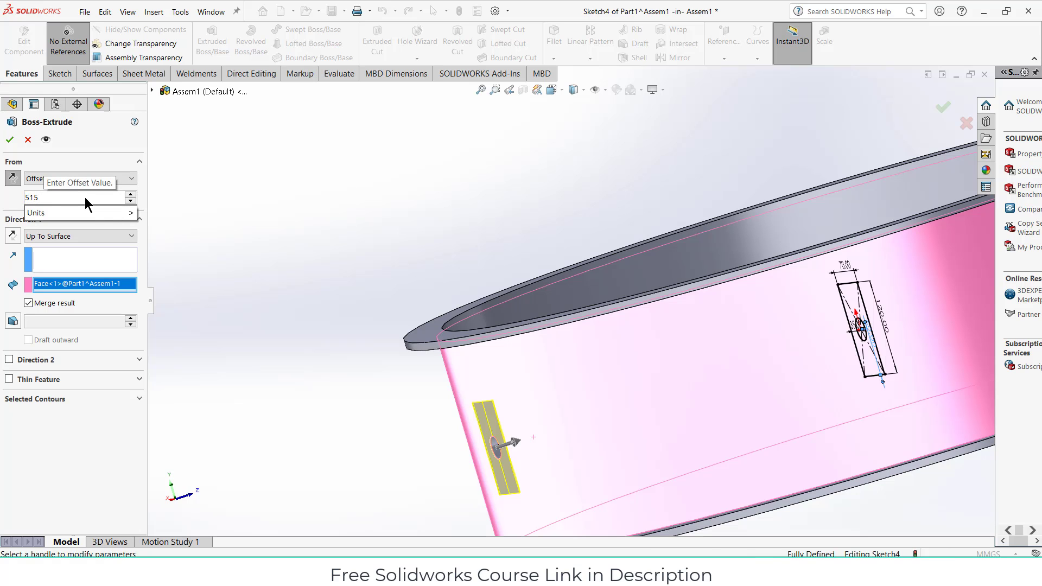
{"action": "key", "text": "Return"}
{"action": "scroll", "coordinate": [543, 429], "scroll_direction": "up", "scroll_amount": 4}
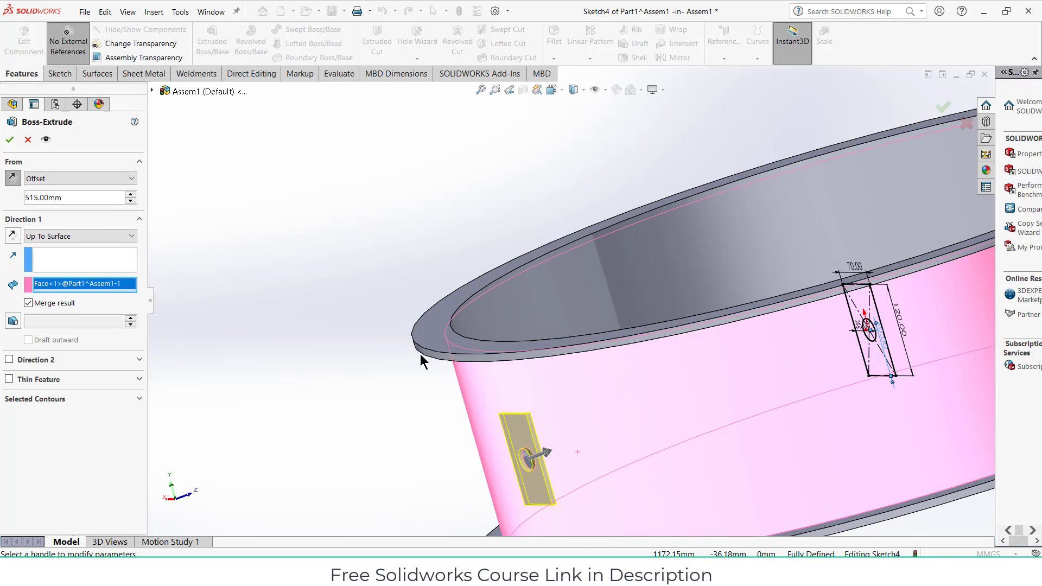
{"action": "left_click", "coordinate": [10, 140]}
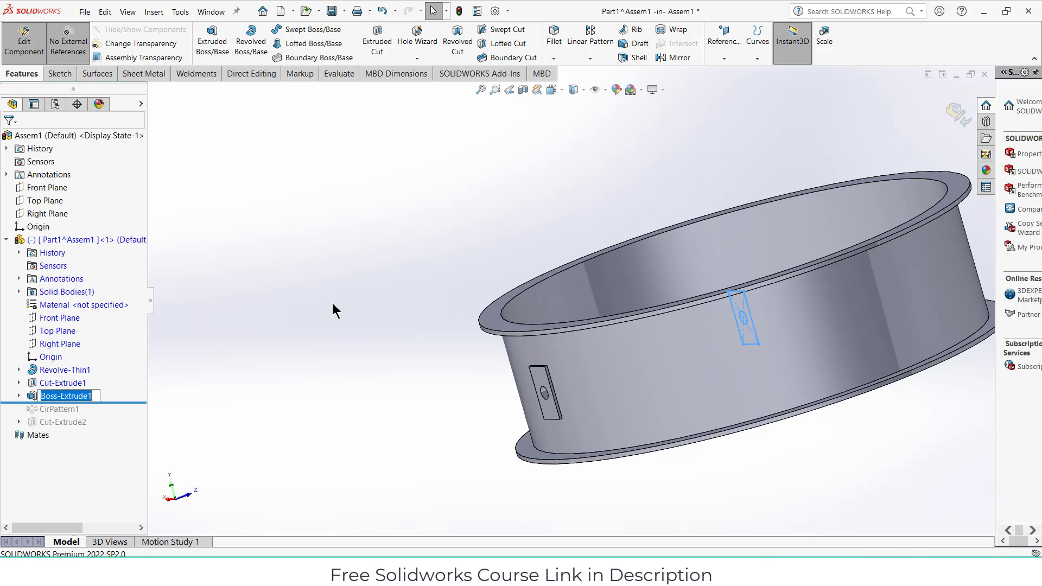
Start a sketch on the flat outer face of the rectangular pad around the wall hole
{"action": "middle_click_drag", "start_coordinate": [333, 303], "coordinate": [382, 279]}
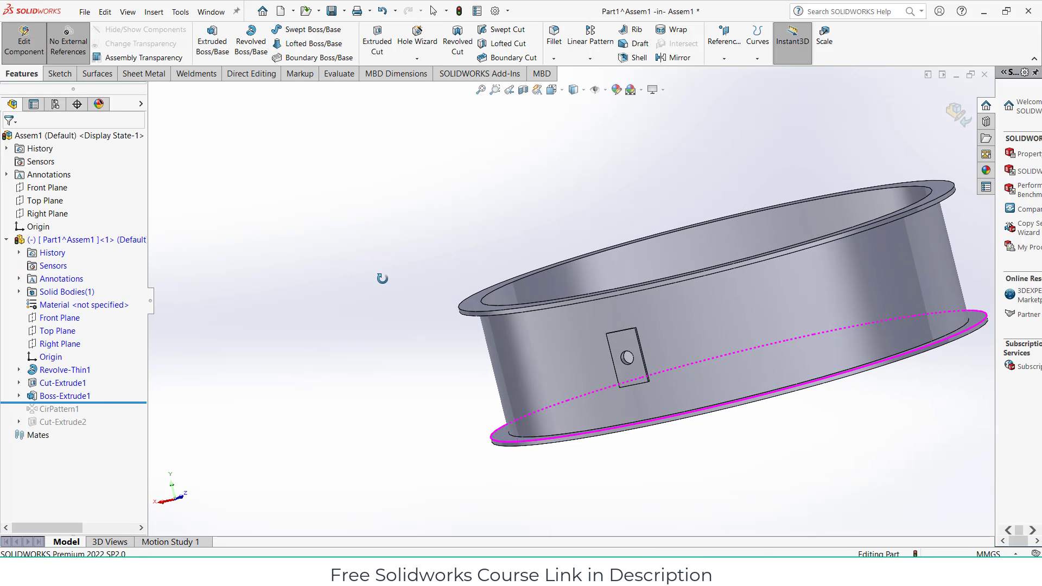
{"action": "scroll", "coordinate": [635, 347], "scroll_direction": "down", "scroll_amount": 5}
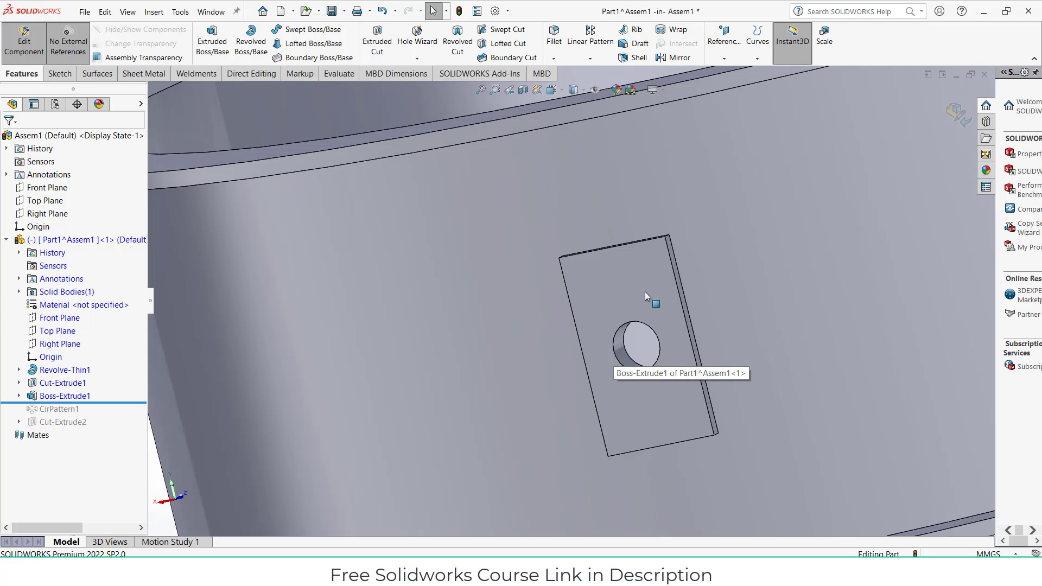
{"action": "left_click", "coordinate": [644, 291]}
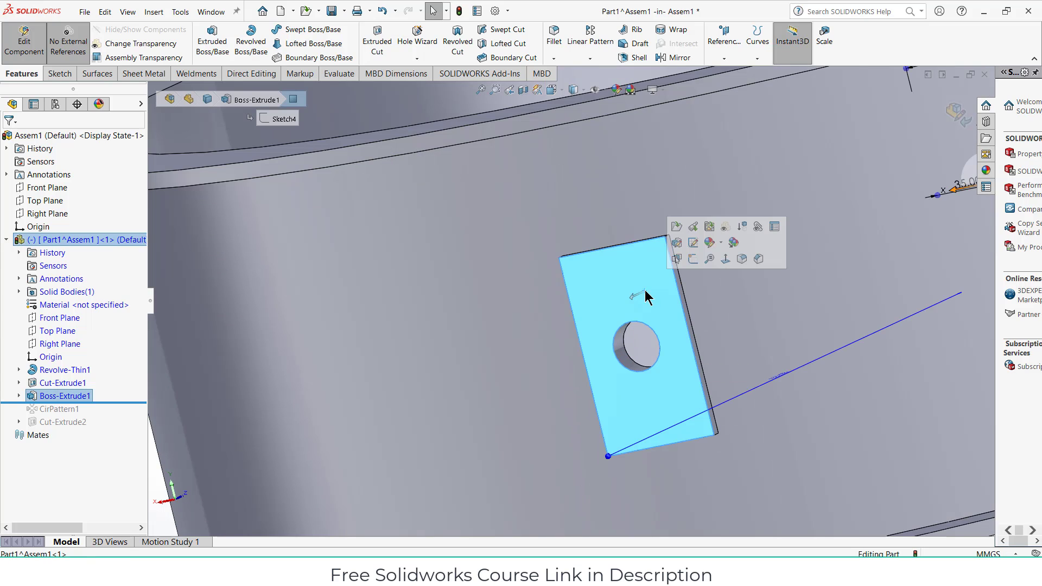
{"action": "left_click", "coordinate": [685, 257]}
{"action": "scroll", "coordinate": [568, 297], "scroll_direction": "down", "scroll_amount": 4}
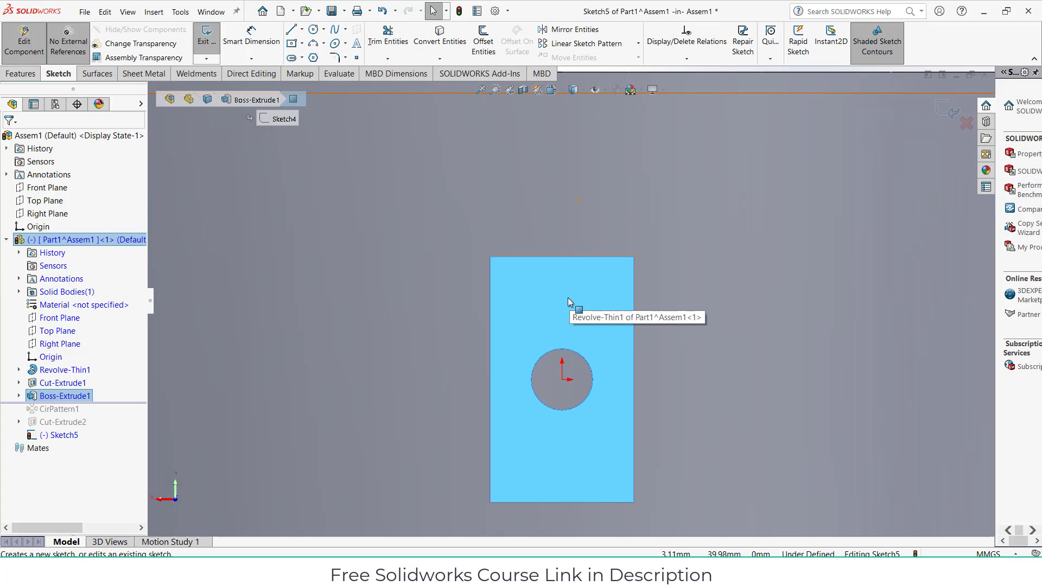
Sketch a circle of about 4.8 mm radius on the pad, vertically aligned about 48 mm above the origin
{"action": "left_click", "coordinate": [313, 30]}
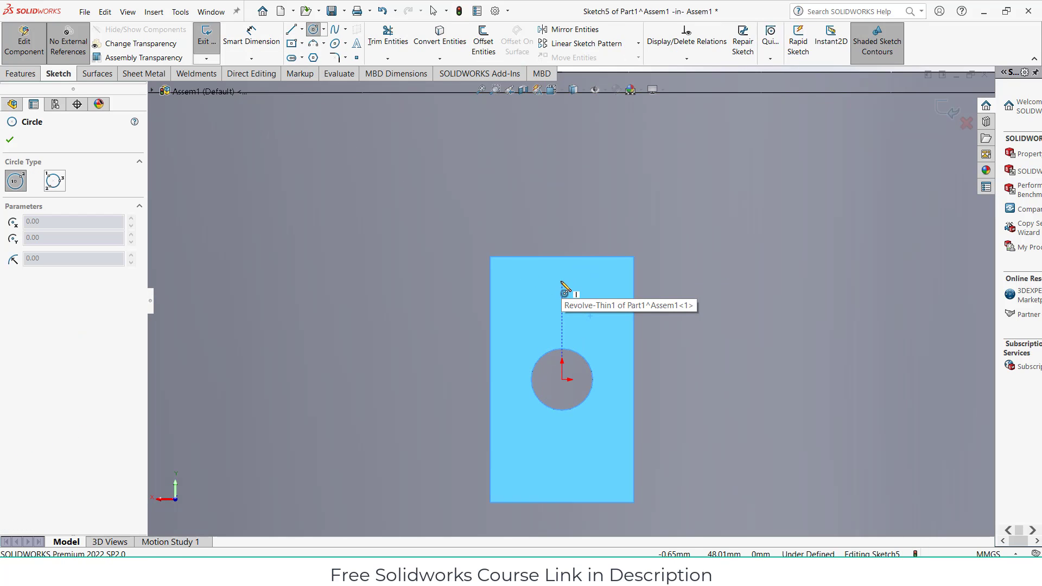
{"action": "left_click", "coordinate": [562, 282]}
{"action": "left_click", "coordinate": [575, 296]}
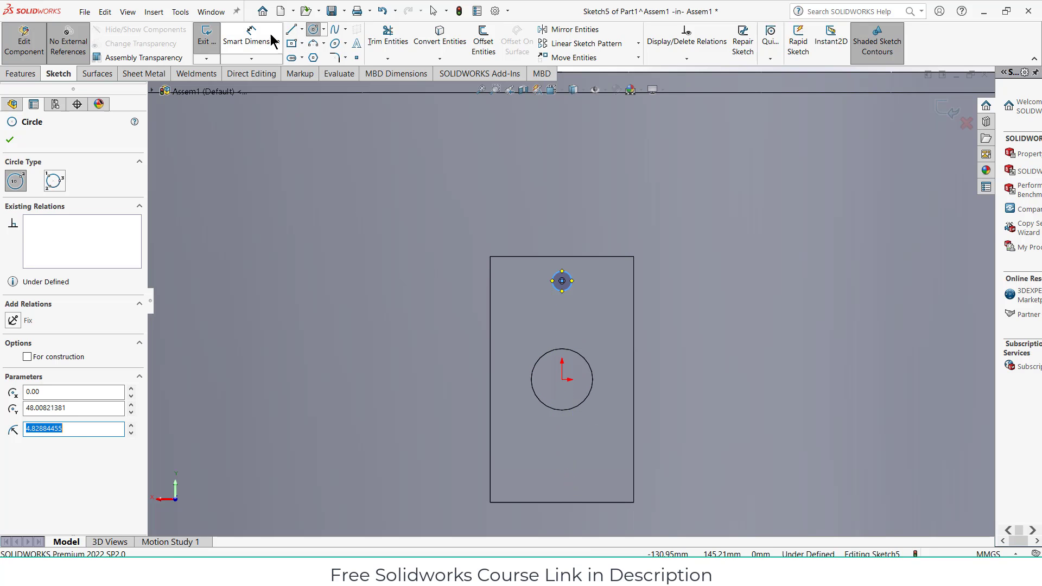
Dimension the small circle's centre 50 mm above the origin
{"action": "left_click", "coordinate": [254, 39]}
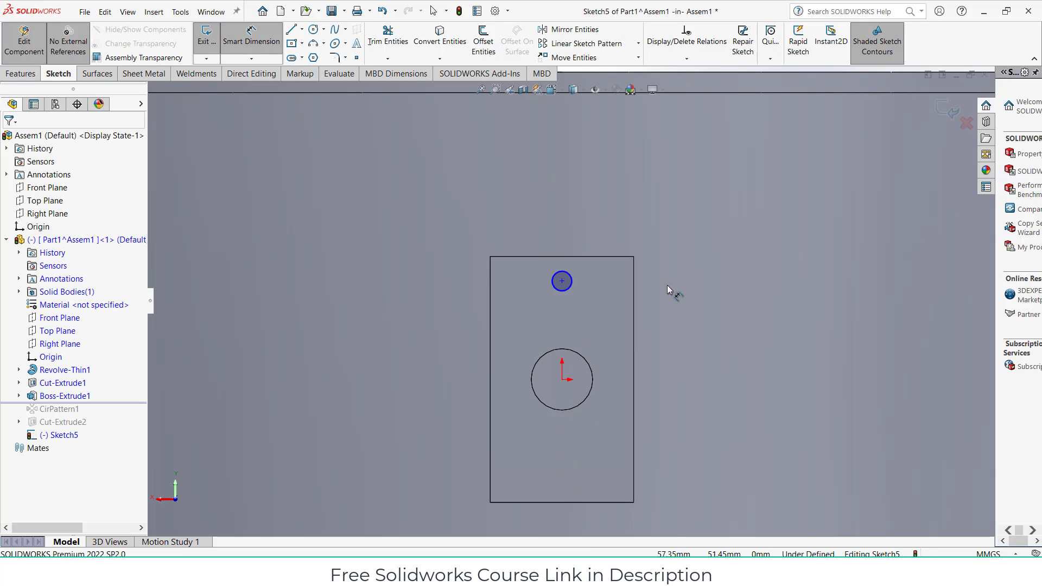
{"action": "left_click", "coordinate": [561, 282]}
{"action": "left_click", "coordinate": [561, 379]}
{"action": "left_click", "coordinate": [458, 372]}
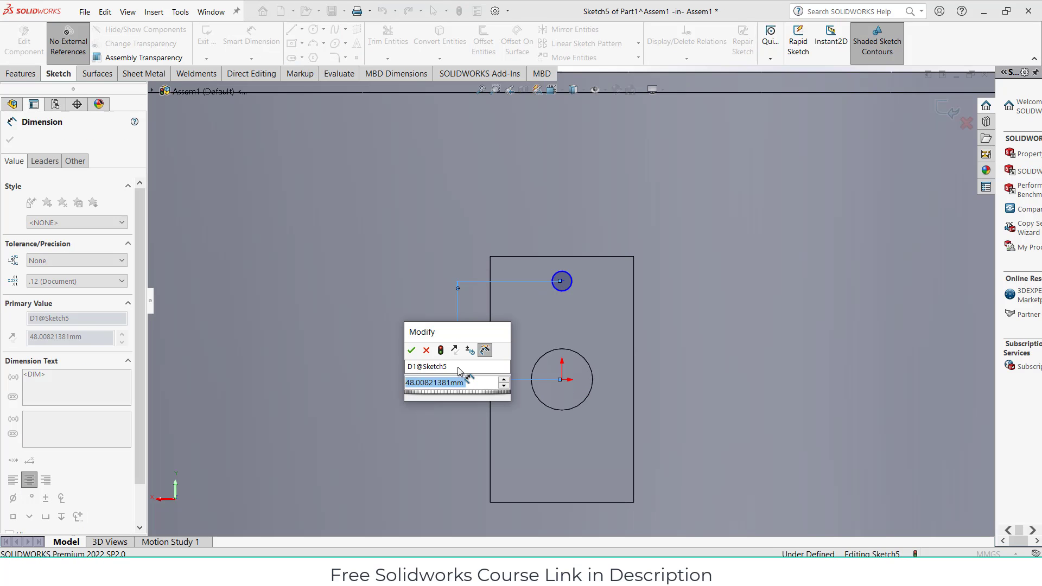
{"action": "type", "text": "50"}
{"action": "key", "text": "Return"}
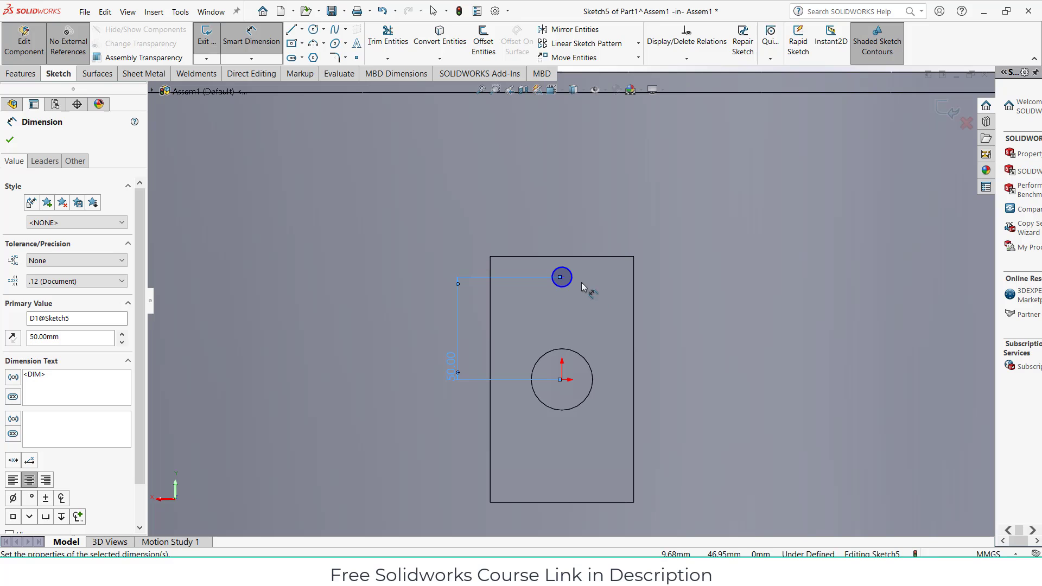
Dimension the small circle's diameter as 10 mm and finish dimensioning
{"action": "left_click", "coordinate": [572, 274]}
{"action": "left_click", "coordinate": [685, 231]}
{"action": "type", "text": "10"}
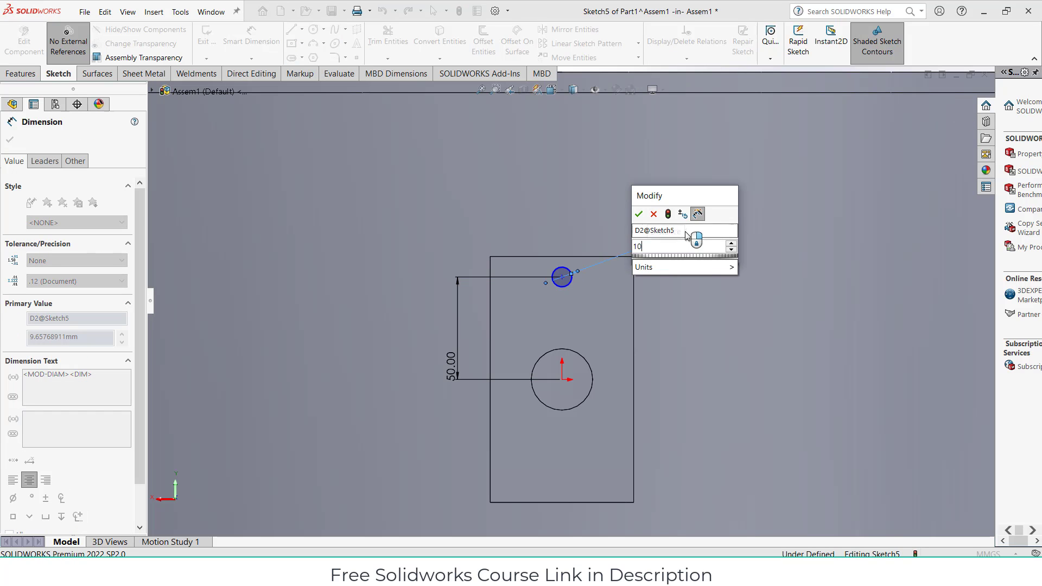
{"action": "key", "text": "Return"}
{"action": "key", "text": "Escape"}
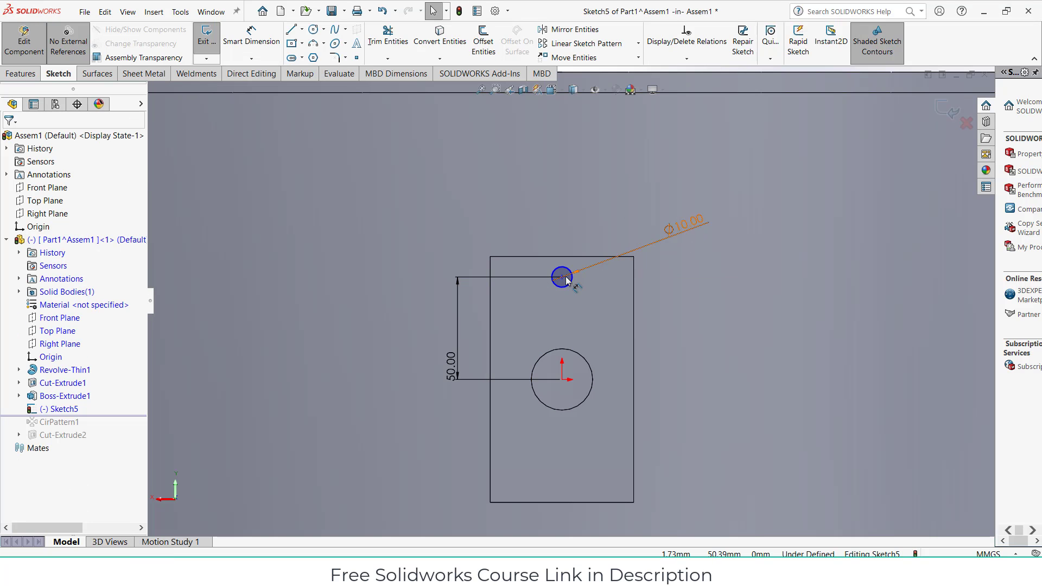
Add a vertical relation between the small circle's centre and the origin
{"action": "left_click", "coordinate": [562, 277]}
{"action": "left_click", "coordinate": [561, 380], "text": "ctrl"}
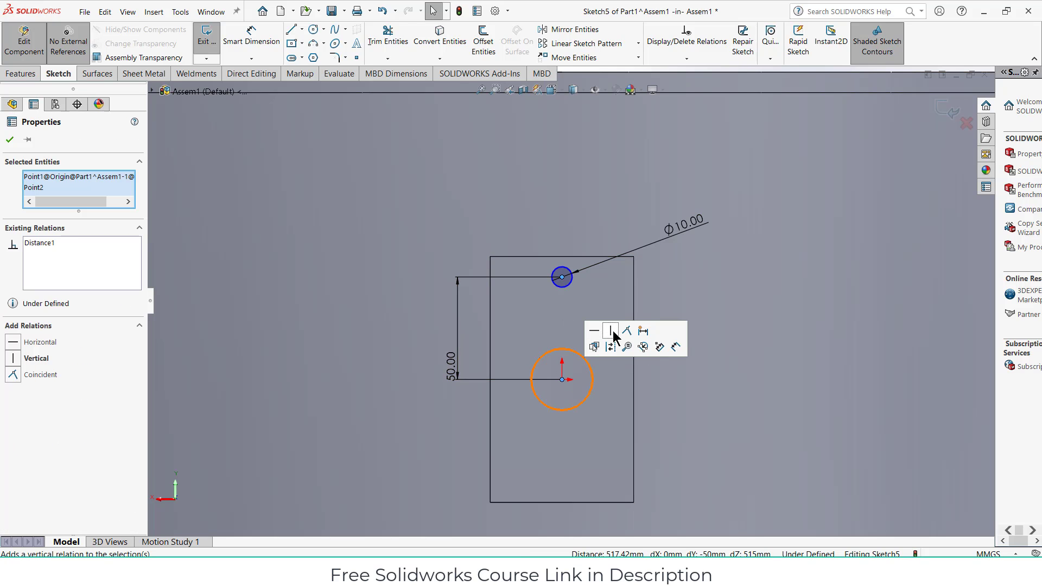
{"action": "left_click", "coordinate": [610, 332]}
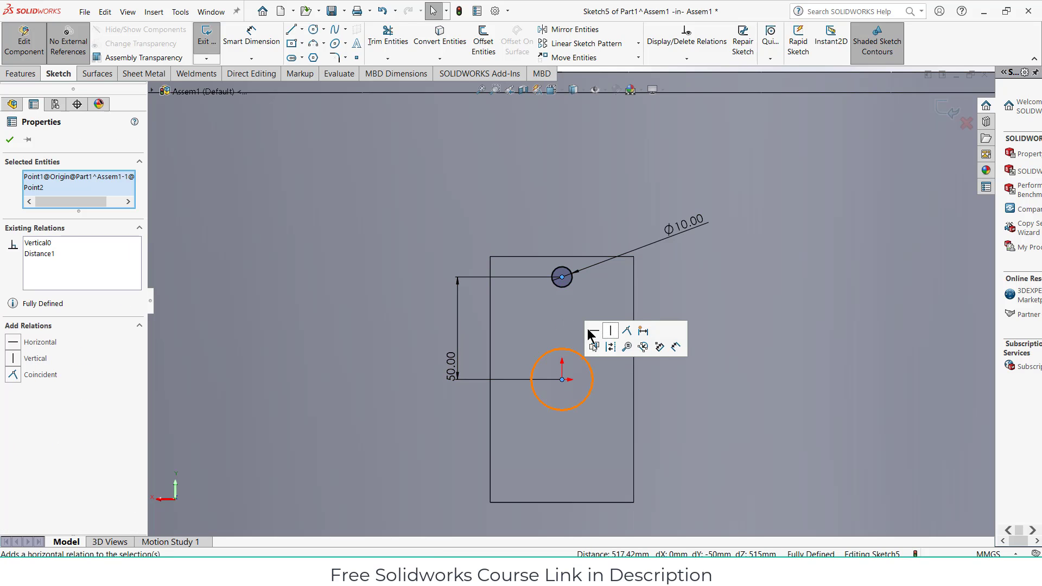
Draw a horizontal centerline from the origin to just beyond the edge of the central wall hole
{"action": "left_click", "coordinate": [302, 31]}
{"action": "left_click", "coordinate": [324, 56]}
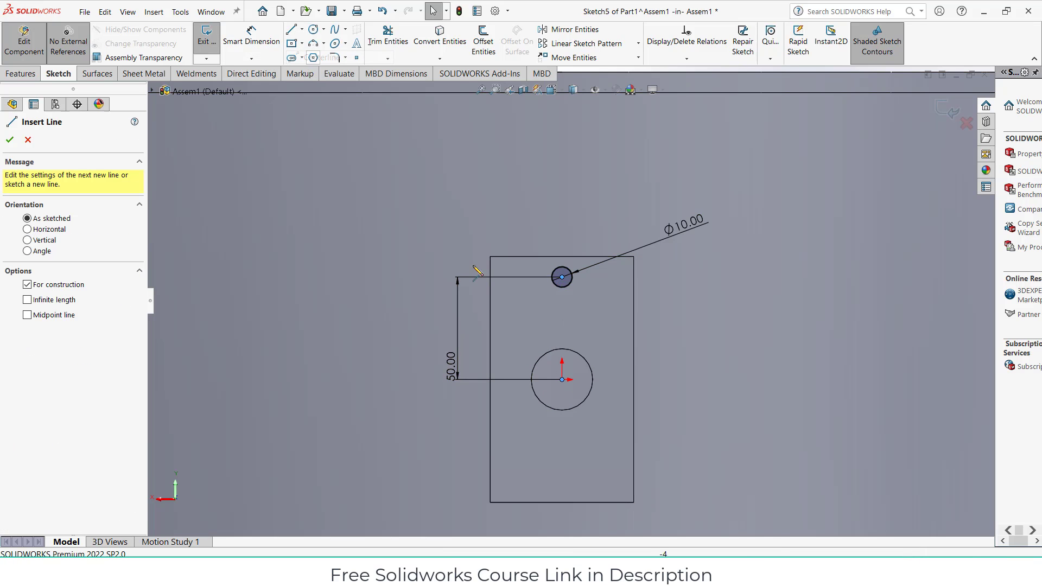
{"action": "left_click", "coordinate": [562, 379]}
{"action": "left_click", "coordinate": [607, 379]}
{"action": "key", "text": "Escape"}
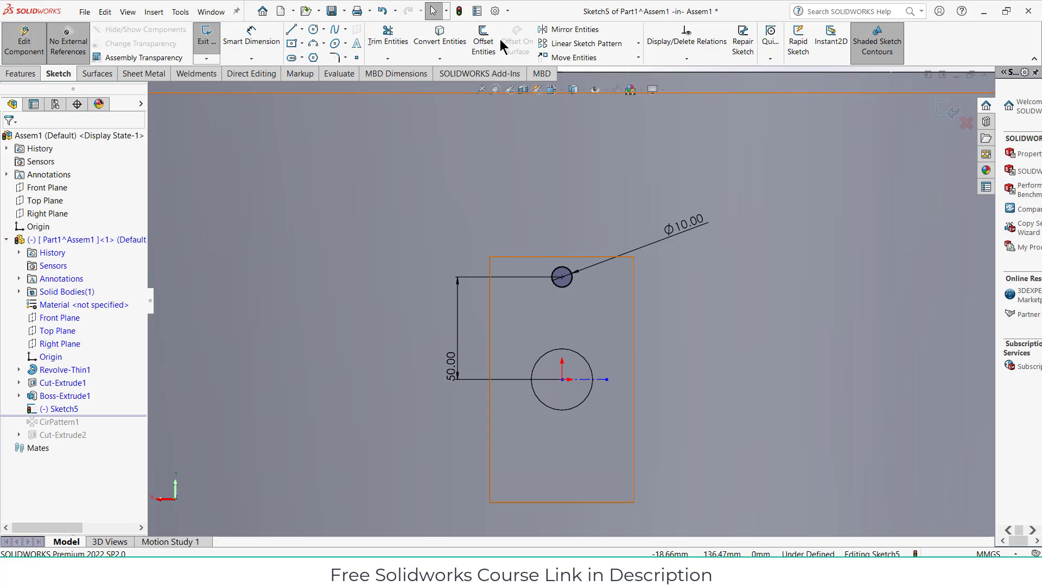
Mirror the 10 mm circle about the horizontal centerline to the opposite end of the pad
{"action": "left_click", "coordinate": [576, 30]}
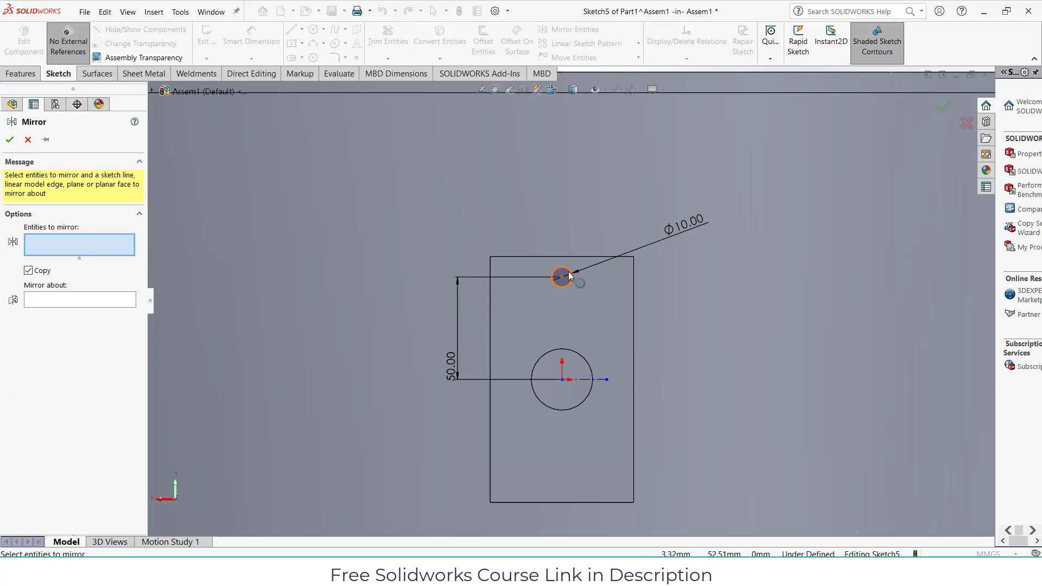
{"action": "left_click", "coordinate": [569, 277]}
{"action": "left_click", "coordinate": [130, 302]}
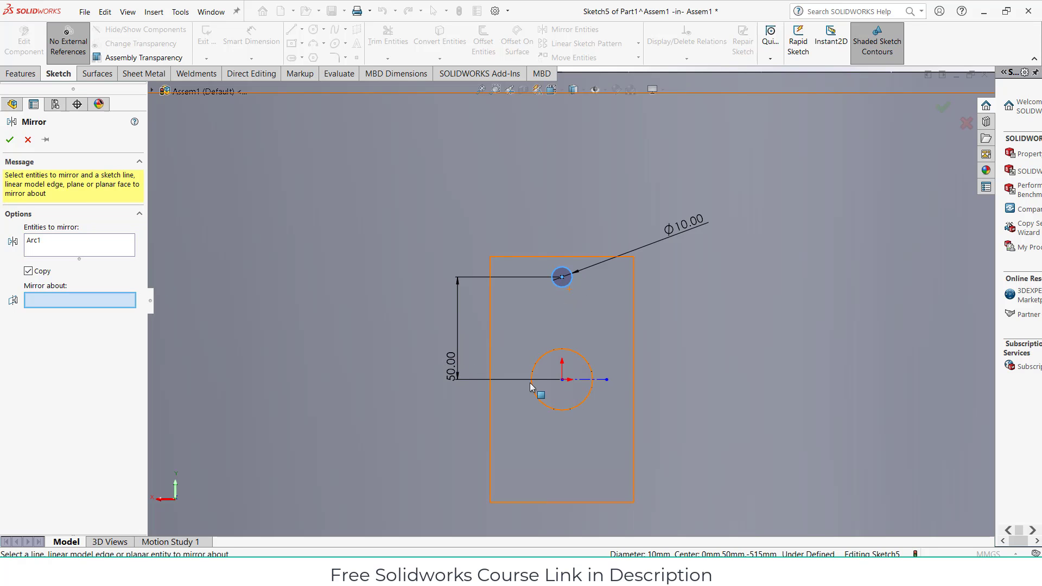
{"action": "left_click", "coordinate": [597, 379]}
{"action": "left_click", "coordinate": [10, 141]}
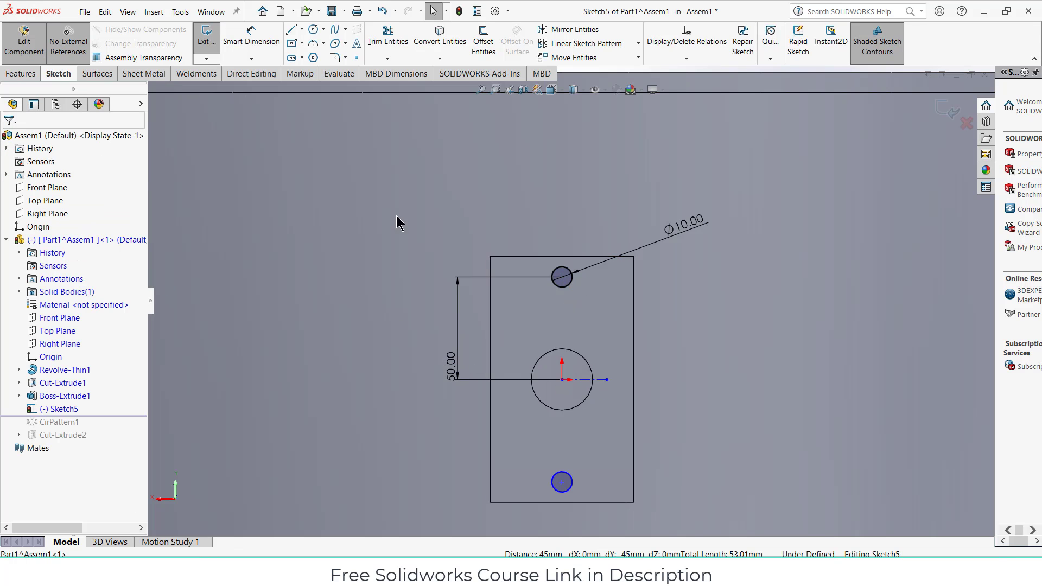
Cut-extrude both small circles through the pad and ring wall with a Blind depth of 100 mm
{"action": "left_click", "coordinate": [19, 75]}
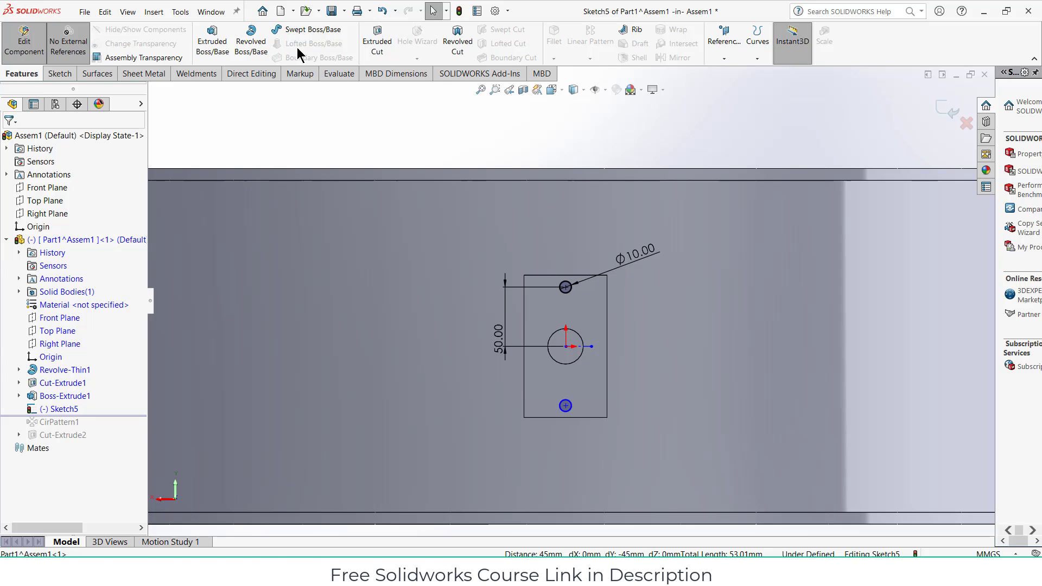
{"action": "left_click", "coordinate": [387, 48]}
{"action": "middle_click_drag", "start_coordinate": [478, 179], "coordinate": [478, 228]}
{"action": "left_click", "coordinate": [54, 215]}
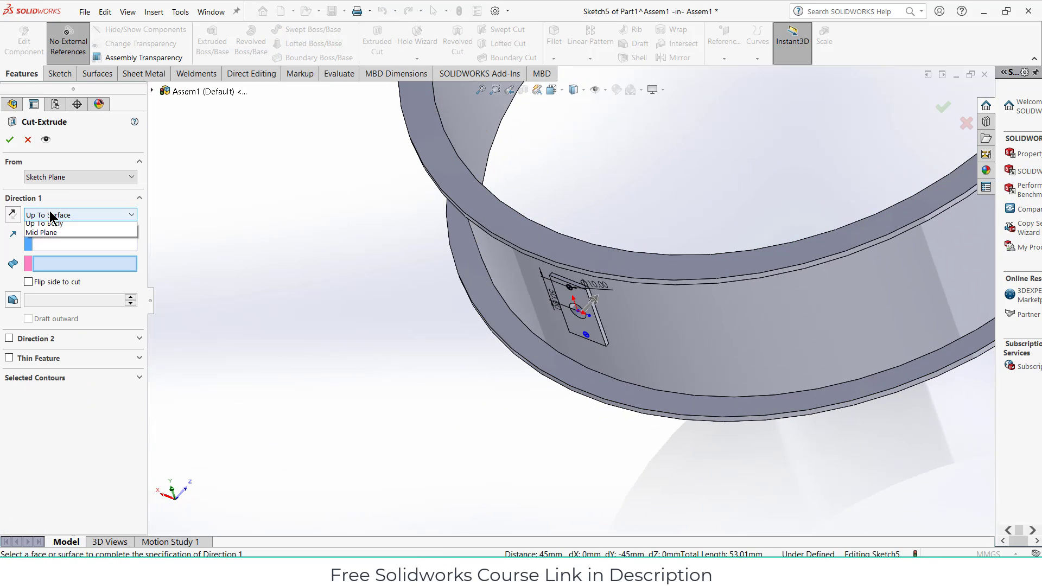
{"action": "left_click", "coordinate": [52, 226]}
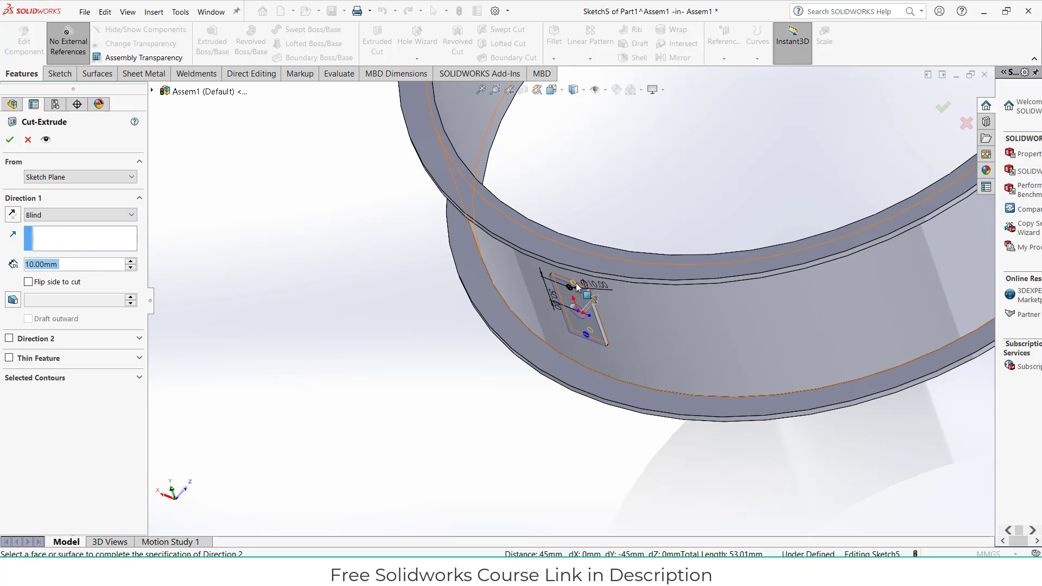
{"action": "left_click_drag", "start_coordinate": [593, 300], "coordinate": [609, 264]}
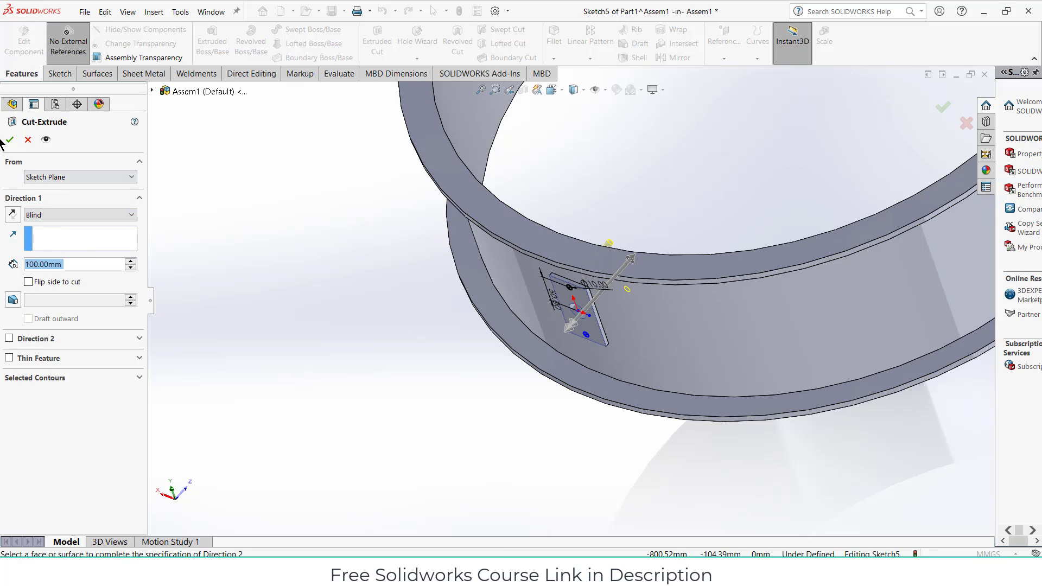
{"action": "left_click", "coordinate": [12, 138]}
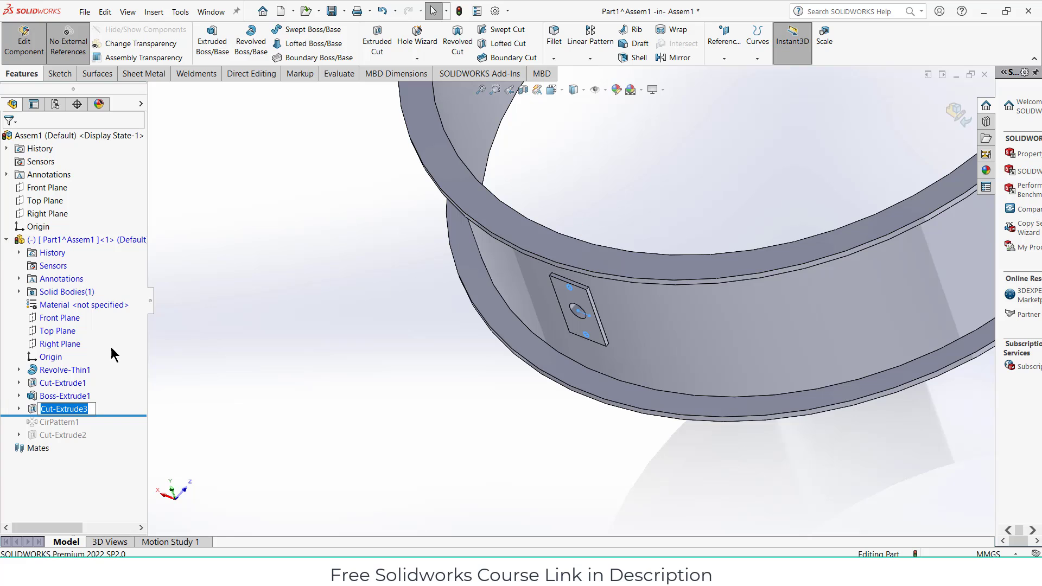
Roll the feature tree forward past CirPattern1 and add the rectangular pad and its small-hole cut to the patterned features
{"action": "left_click_drag", "start_coordinate": [114, 415], "coordinate": [116, 428]}
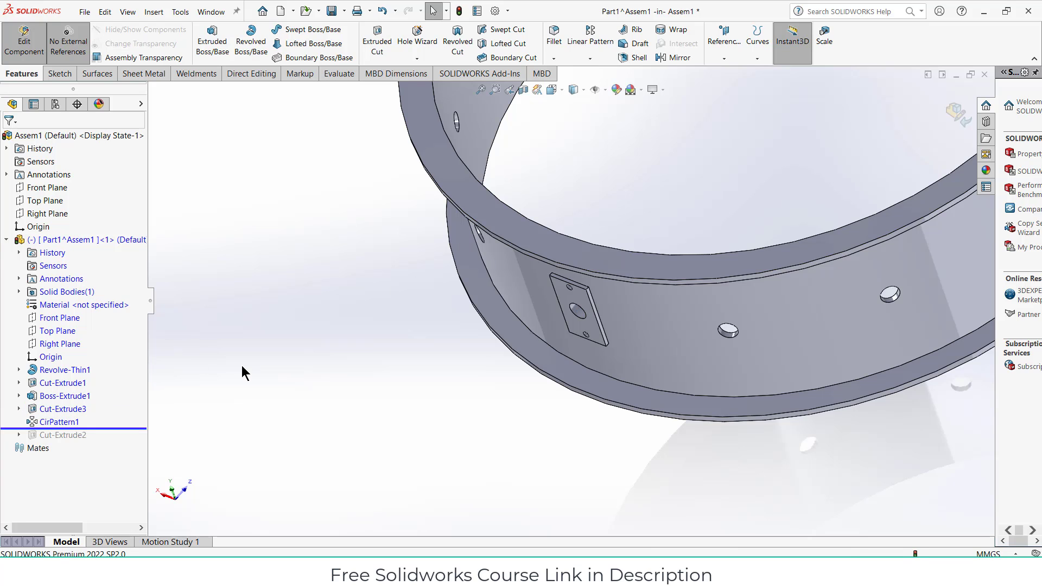
{"action": "right_click", "coordinate": [63, 424]}
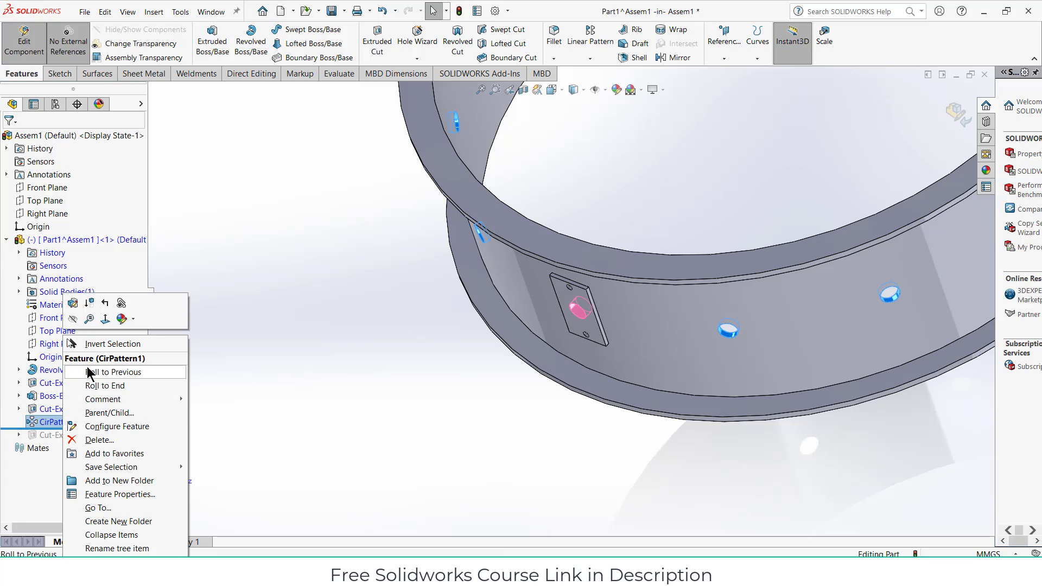
{"action": "left_click", "coordinate": [72, 309]}
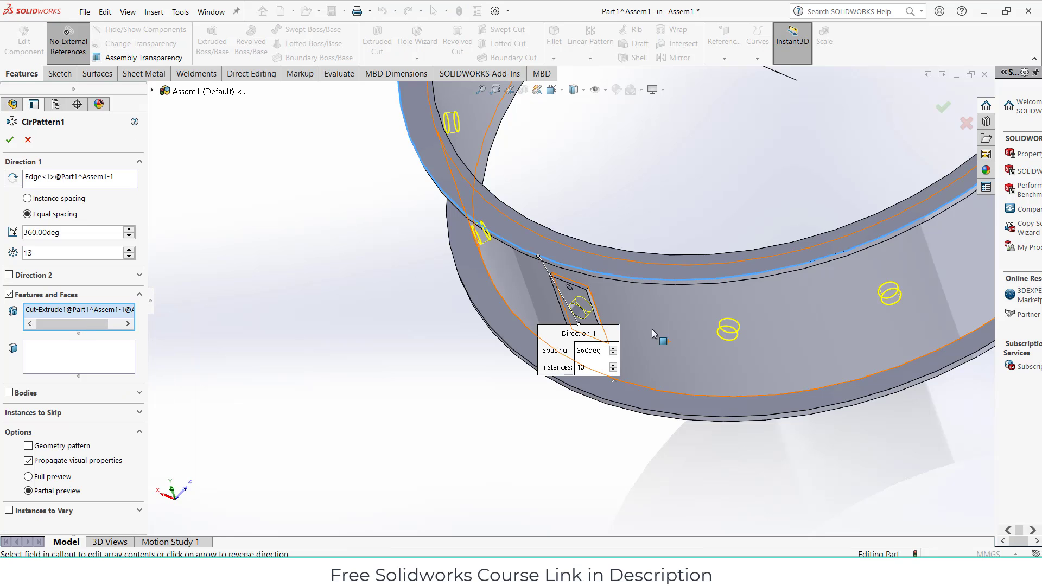
{"action": "left_click", "coordinate": [581, 295]}
{"action": "scroll", "coordinate": [582, 297], "scroll_direction": "down", "scroll_amount": 5}
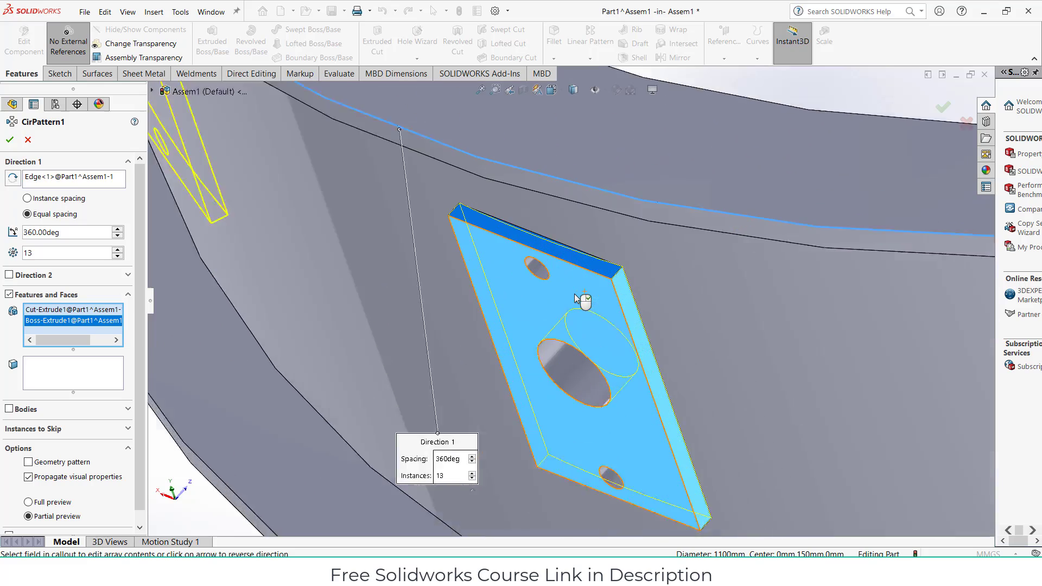
{"action": "left_click", "coordinate": [520, 268]}
{"action": "scroll", "coordinate": [520, 268], "scroll_direction": "up", "scroll_amount": 5}
{"action": "middle_click_drag", "start_coordinate": [519, 268], "coordinate": [641, 200]}
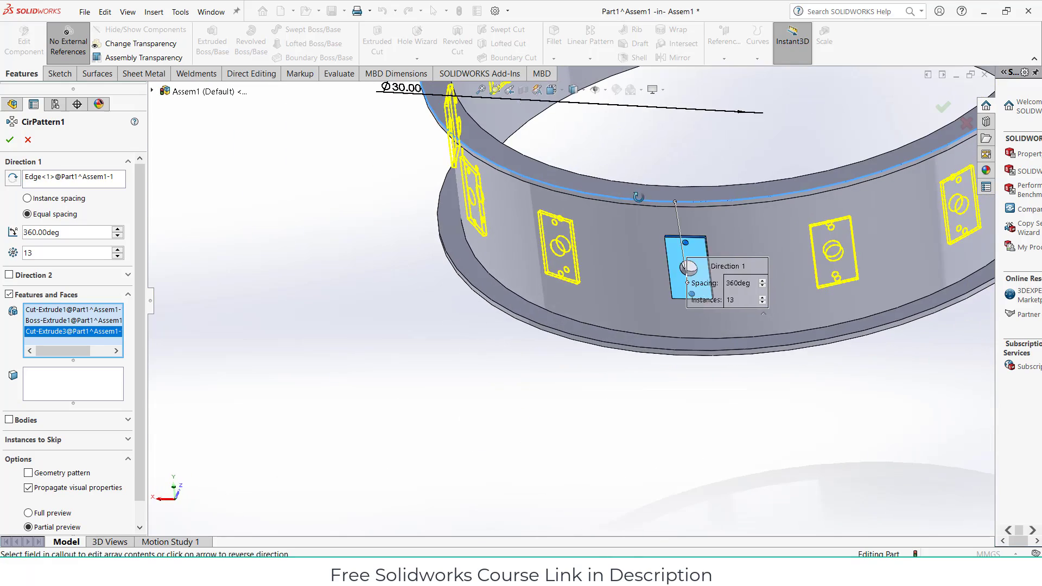
{"action": "left_click", "coordinate": [11, 139]}
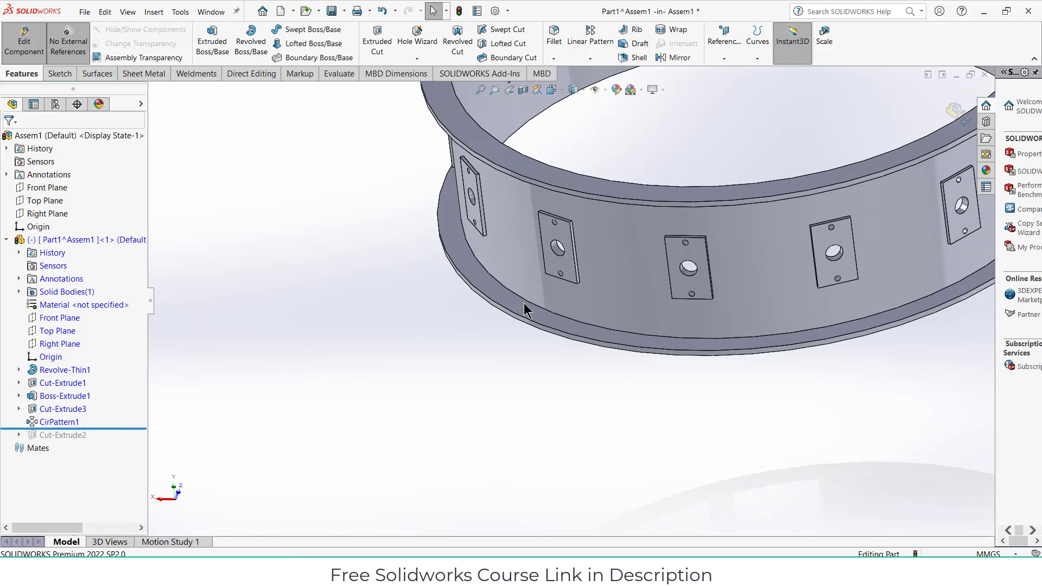
Finish editing the ring component and return to the assembly
{"action": "middle_click_drag", "start_coordinate": [530, 302], "coordinate": [699, 251]}
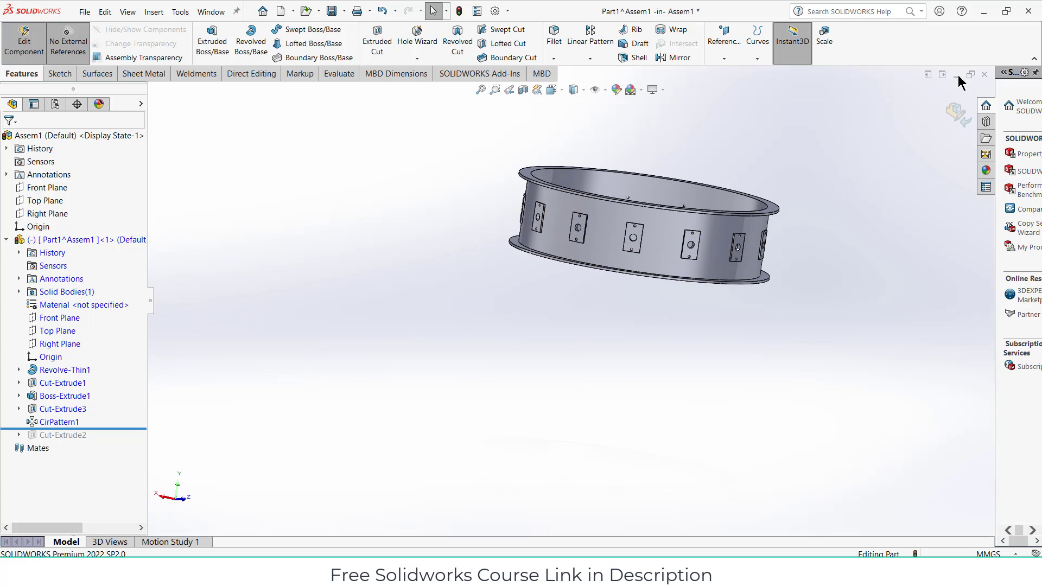
{"action": "left_click", "coordinate": [973, 112]}
{"action": "middle_click_drag", "start_coordinate": [928, 128], "coordinate": [863, 284]}
{"action": "key", "text": "Escape"}
Rename the ring component as body
{"action": "left_click", "coordinate": [68, 239]}
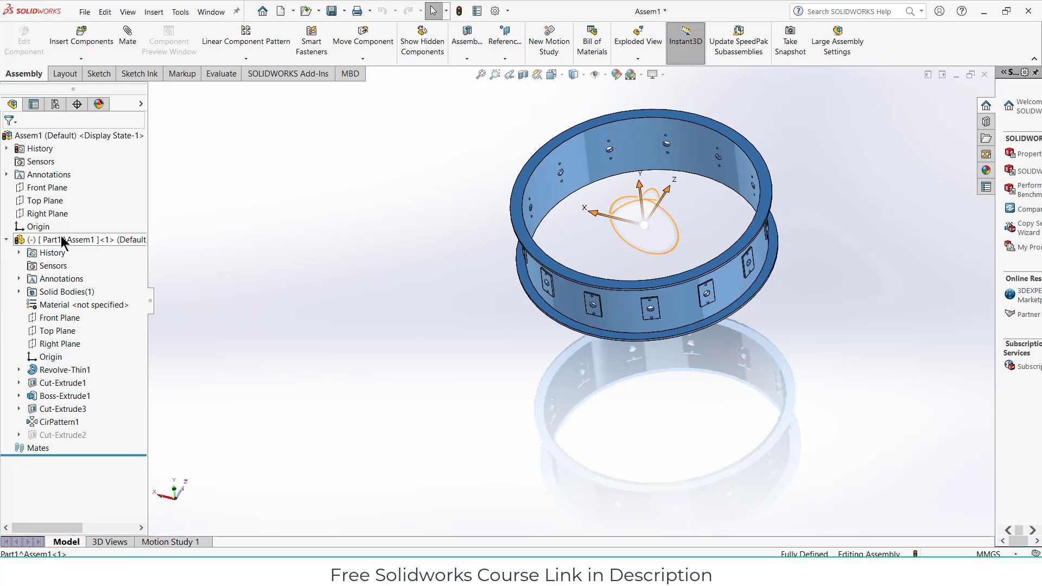
{"action": "left_click", "coordinate": [68, 239]}
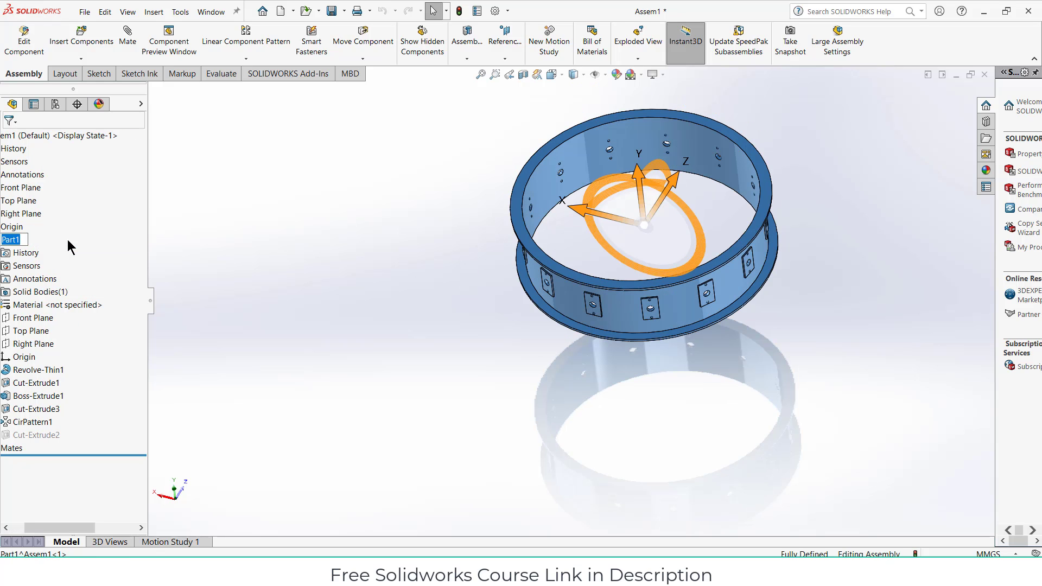
{"action": "type", "text": "body"}
{"action": "key", "text": "Return"}
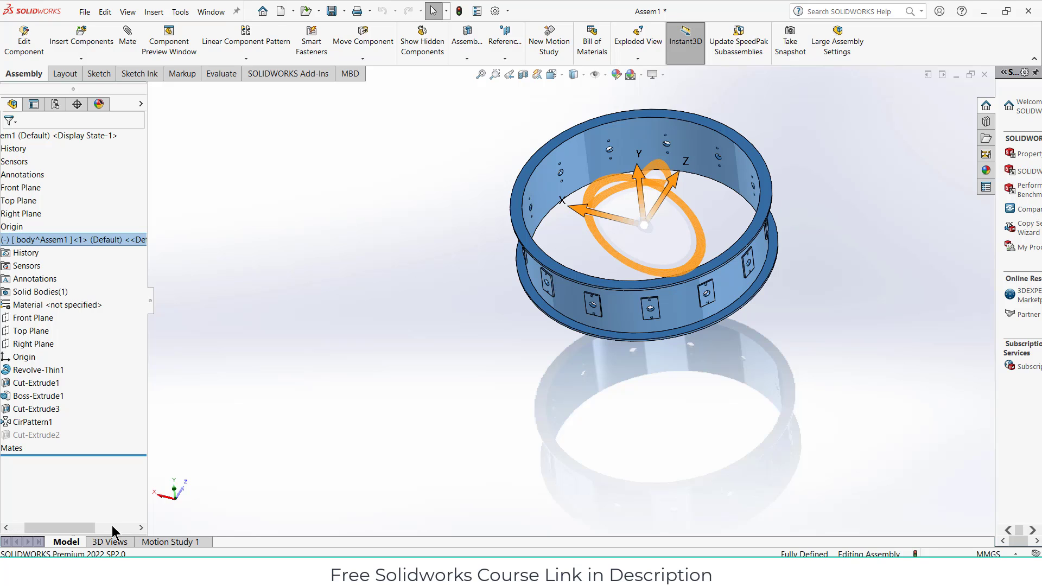
{"action": "left_click_drag", "start_coordinate": [78, 525], "coordinate": [66, 526]}
{"action": "left_click", "coordinate": [419, 384]}
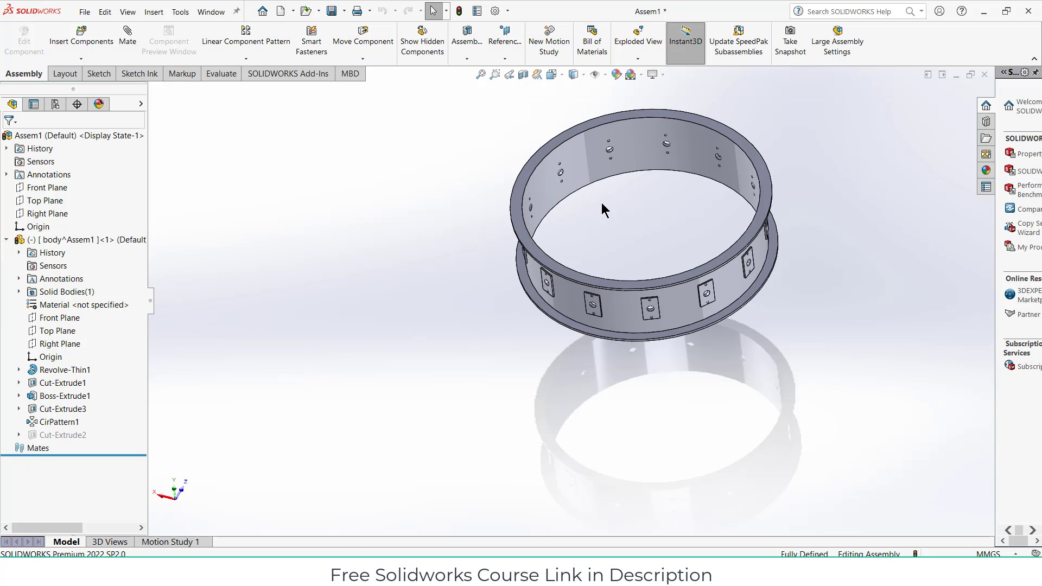
Insert a new part into the assembly and start its first sketch on the assembly's Top Plane
{"action": "left_click", "coordinate": [81, 59]}
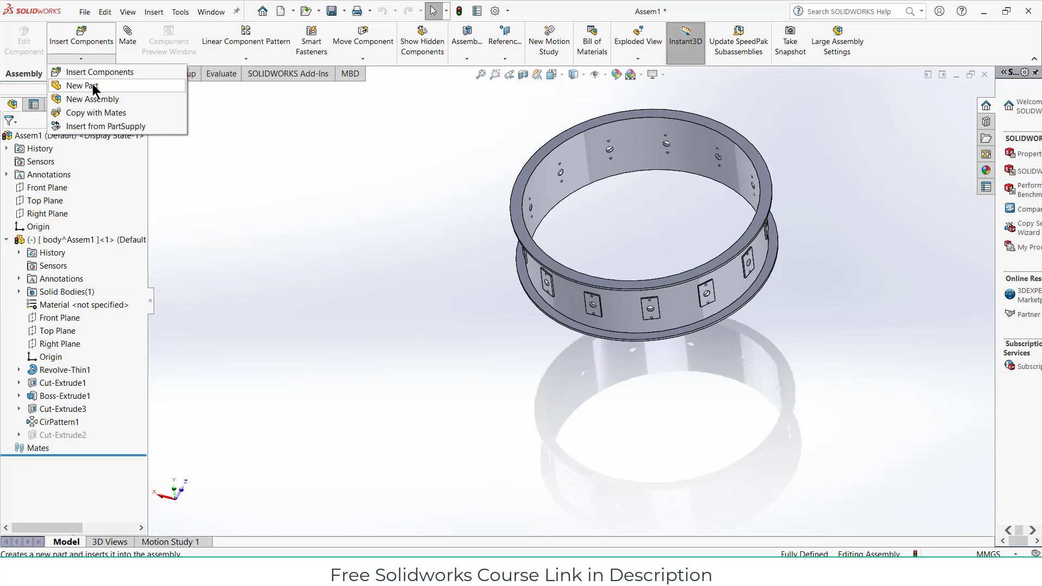
{"action": "left_click", "coordinate": [68, 85]}
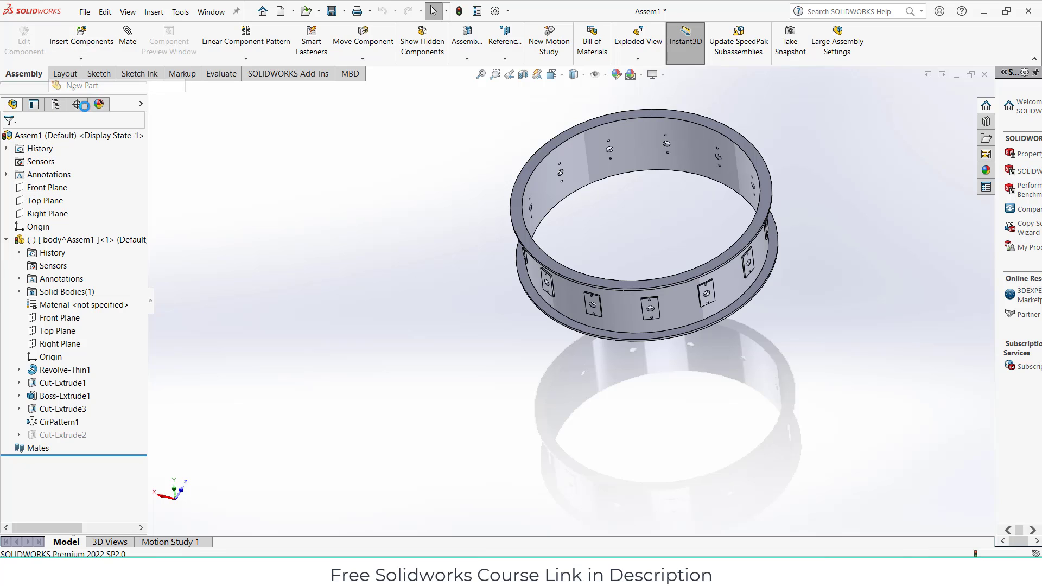
{"action": "left_click", "coordinate": [46, 201]}
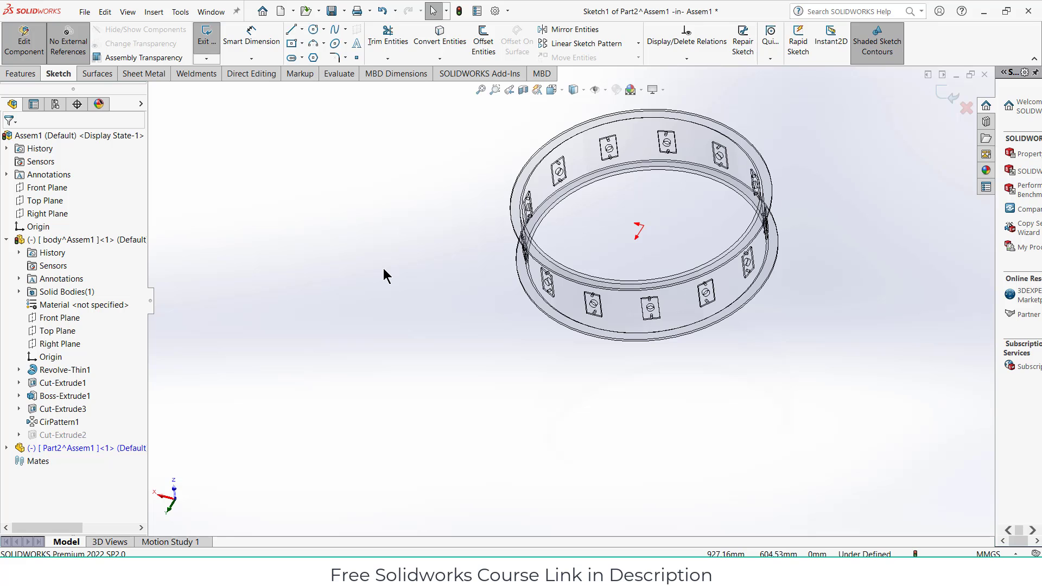
{"action": "key", "text": "ctrl+8"}
{"action": "scroll", "coordinate": [588, 316], "scroll_direction": "down", "scroll_amount": 2}
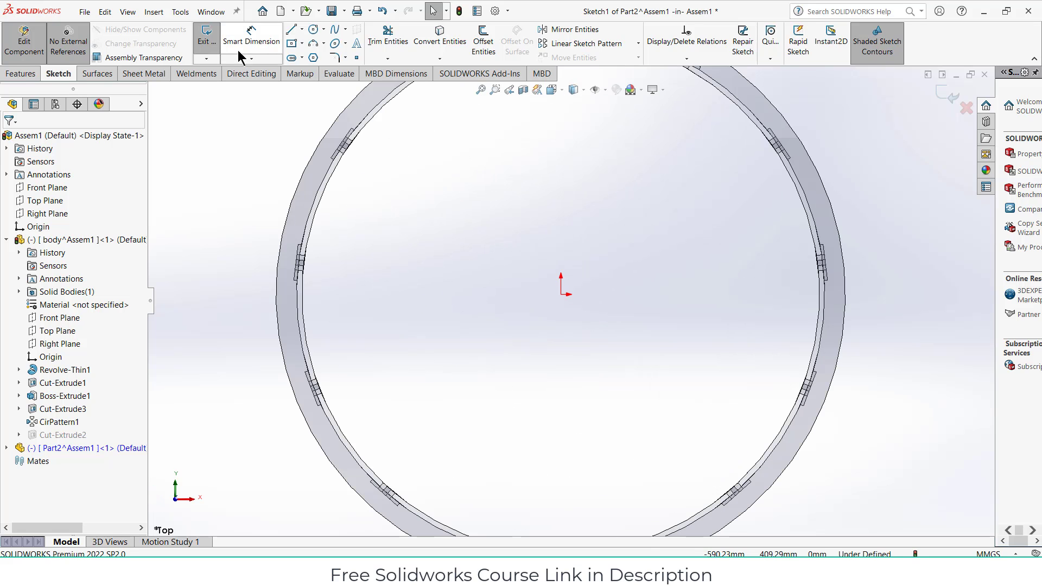
Sketch a circle of about 155 mm diameter centred on the origin
{"action": "left_click", "coordinate": [314, 29]}
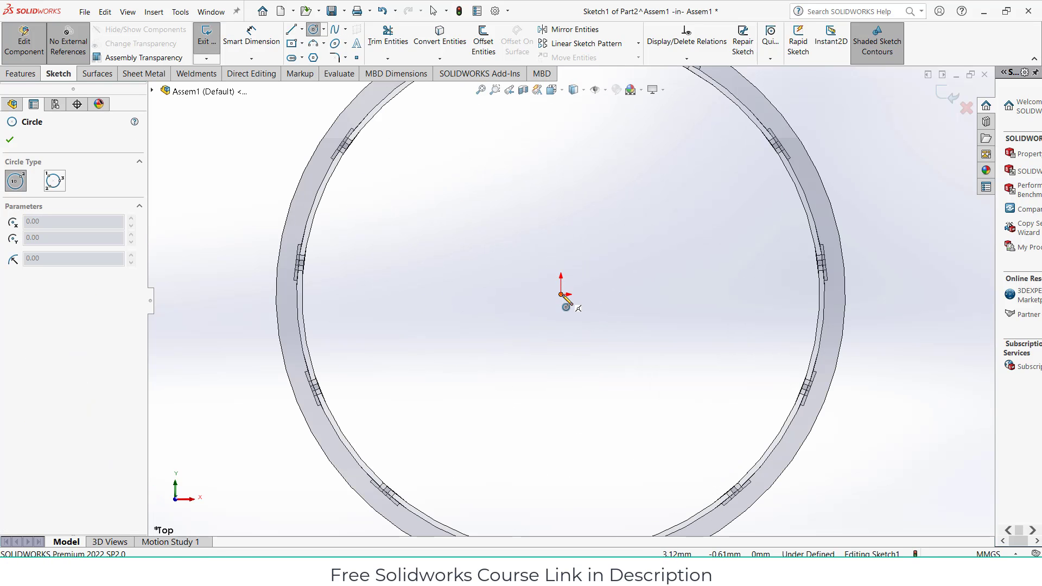
{"action": "left_click", "coordinate": [561, 294]}
{"action": "left_click", "coordinate": [589, 267]}
Dimension the new part's circle and set its diameter to 100 mm
{"action": "left_click", "coordinate": [251, 37]}
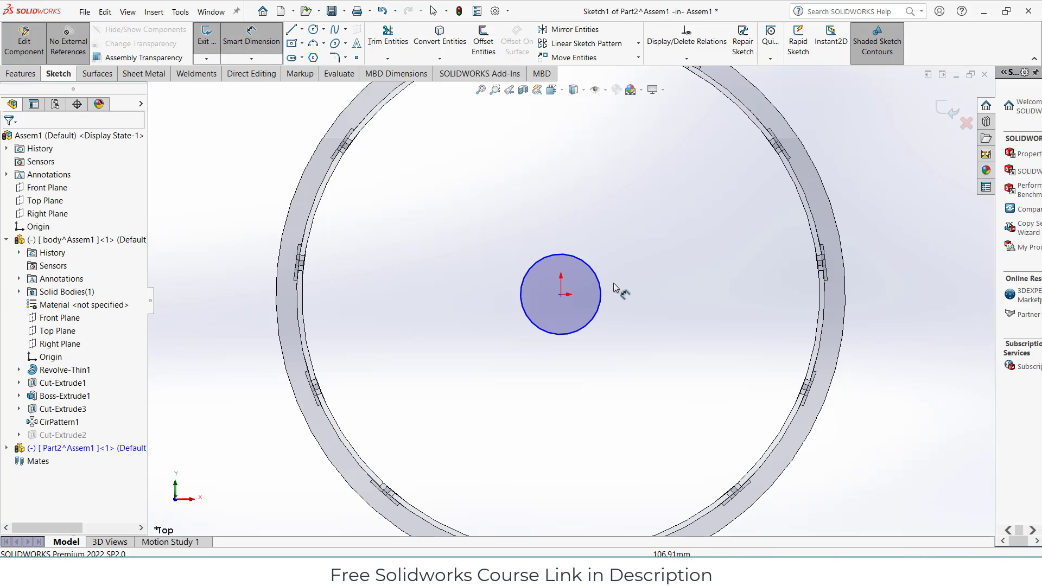
{"action": "left_click", "coordinate": [601, 288]}
{"action": "left_click", "coordinate": [689, 287]}
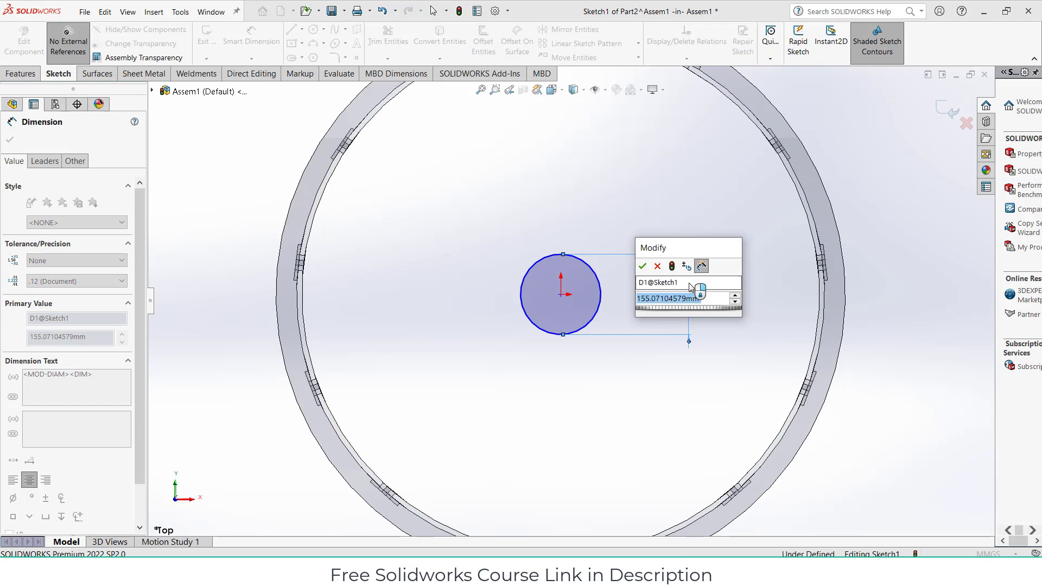
{"action": "type", "text": "100"}
{"action": "key", "text": "Return"}
Extrude the 100 mm circle into a solid cylinder with a Mid Plane depth of 100 mm
{"action": "scroll", "coordinate": [636, 306], "scroll_direction": "down", "scroll_amount": 2}
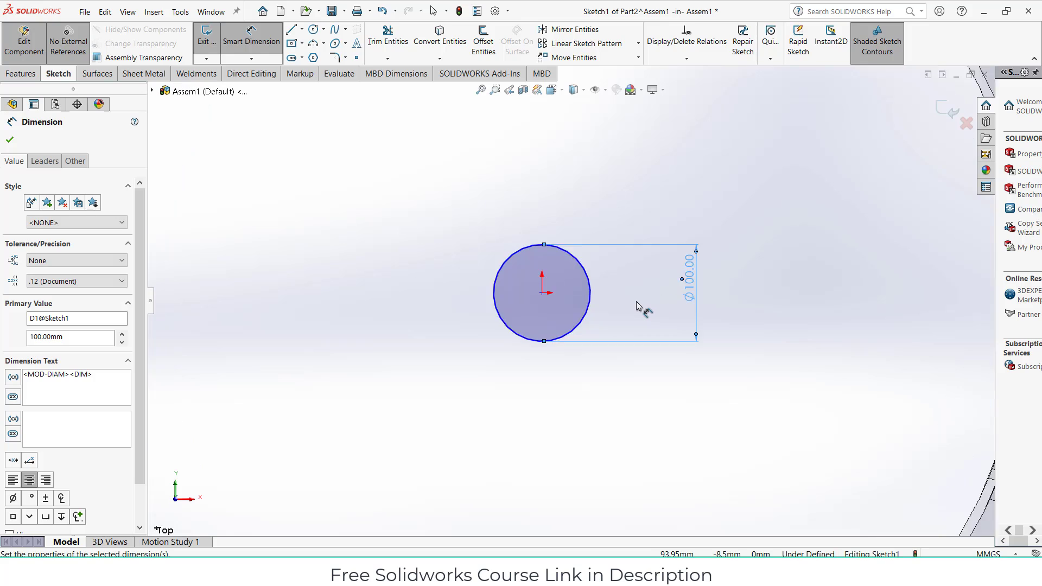
{"action": "scroll", "coordinate": [636, 306], "scroll_direction": "down", "scroll_amount": 1}
{"action": "scroll", "coordinate": [477, 273], "scroll_direction": "up", "scroll_amount": 4}
{"action": "left_click", "coordinate": [22, 73]}
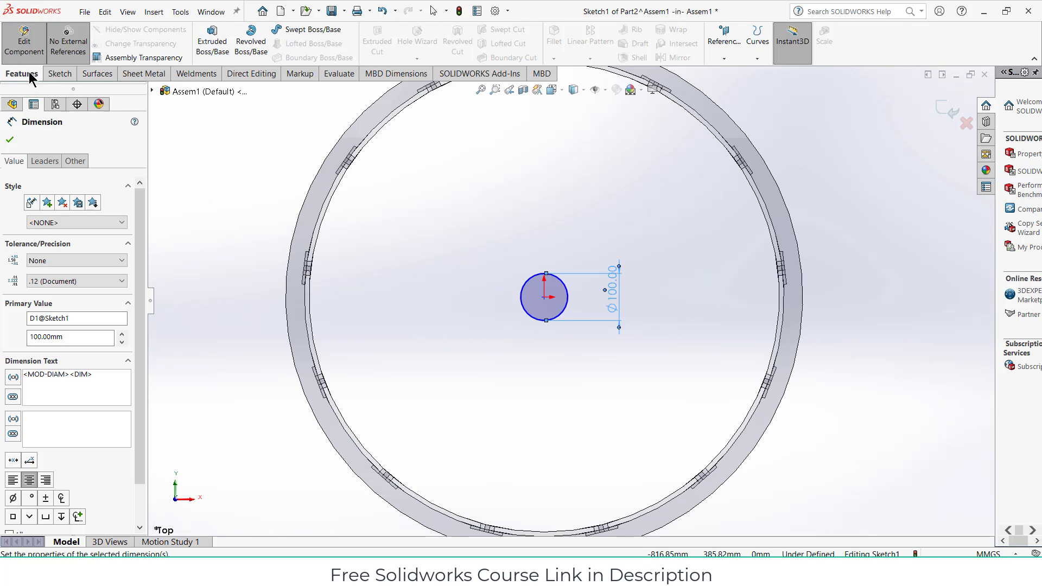
{"action": "left_click", "coordinate": [212, 40]}
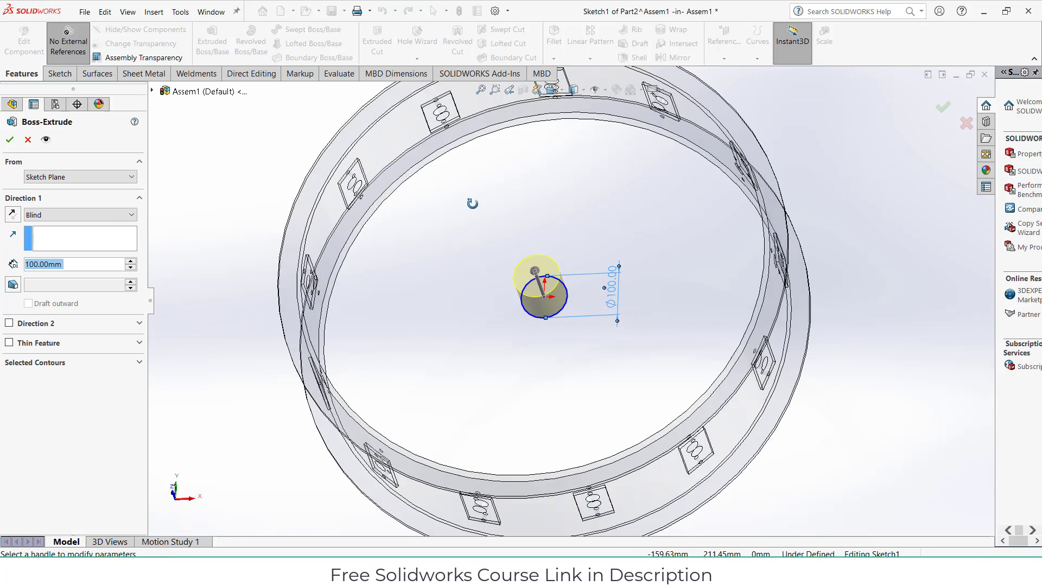
{"action": "left_click", "coordinate": [39, 214]}
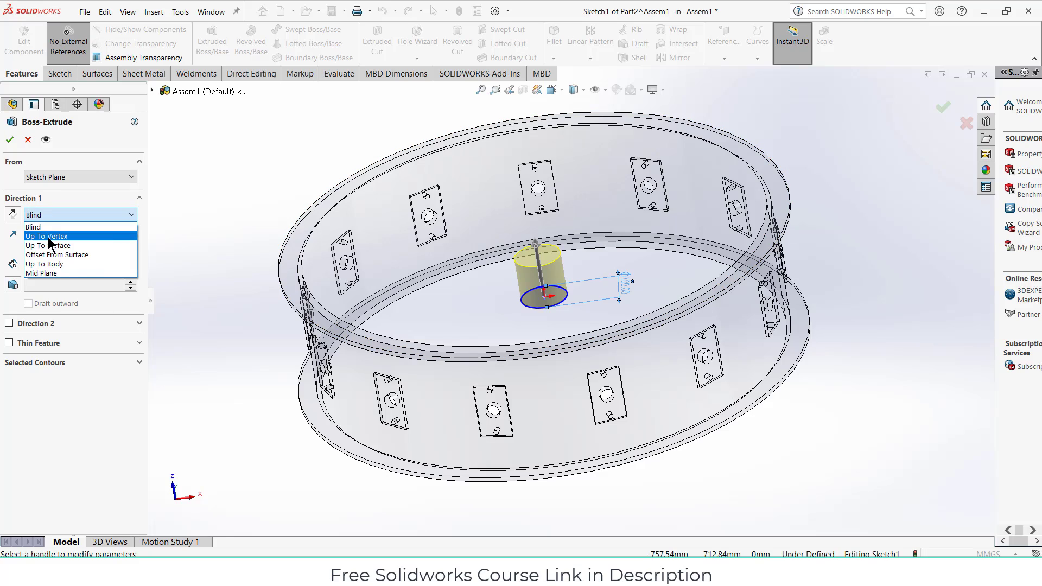
{"action": "left_click", "coordinate": [46, 276]}
{"action": "middle_click_drag", "start_coordinate": [543, 356], "coordinate": [556, 302]}
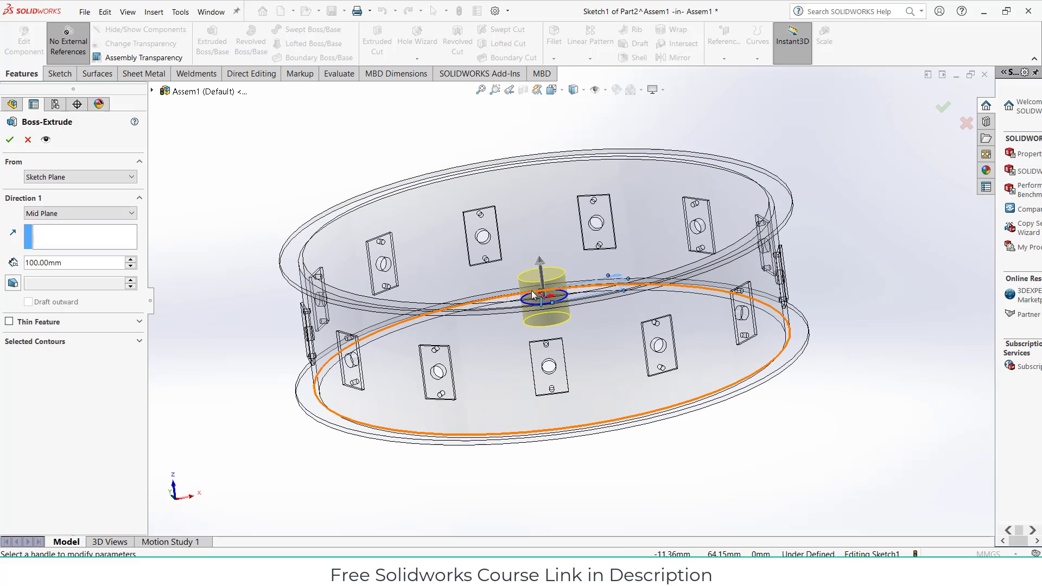
{"action": "scroll", "coordinate": [532, 291], "scroll_direction": "down", "scroll_amount": 3}
{"action": "scroll", "coordinate": [607, 268], "scroll_direction": "up", "scroll_amount": 3}
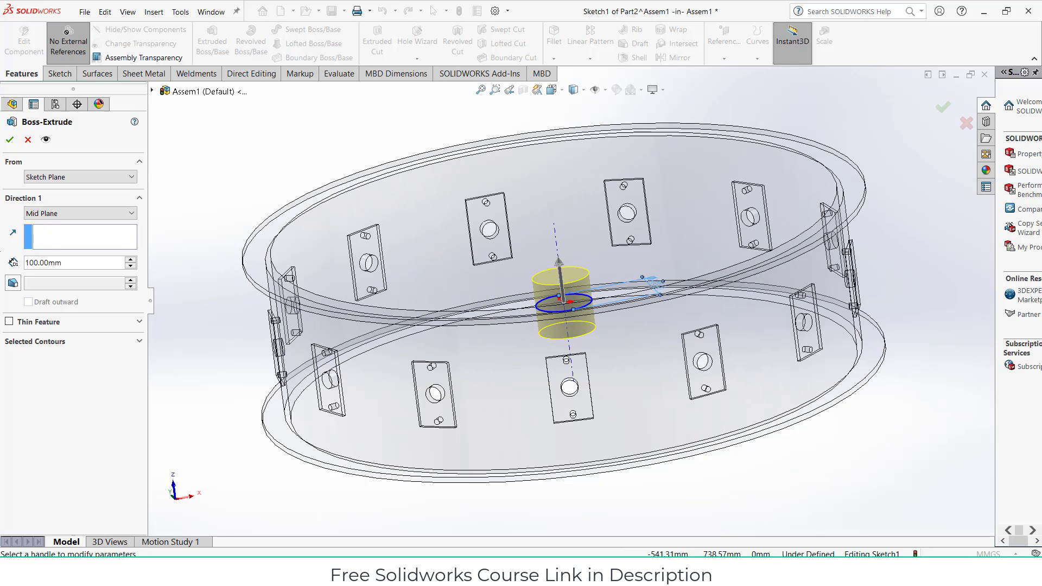
{"action": "left_click", "coordinate": [11, 140]}
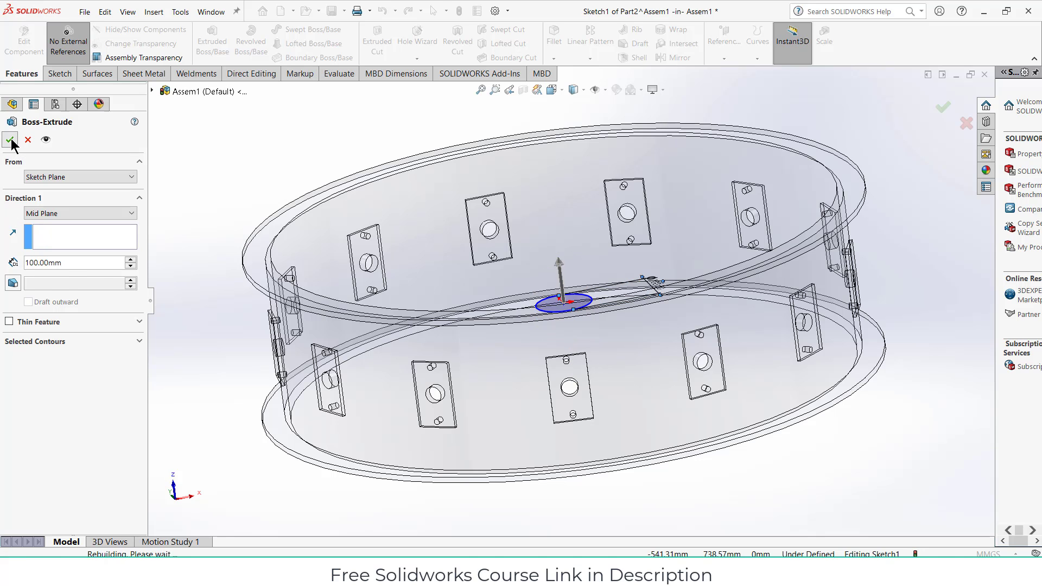
Compare the new part's Front and Top Planes and start a sketch on its Top Plane
{"action": "scroll", "coordinate": [567, 303], "scroll_direction": "down", "scroll_amount": 4}
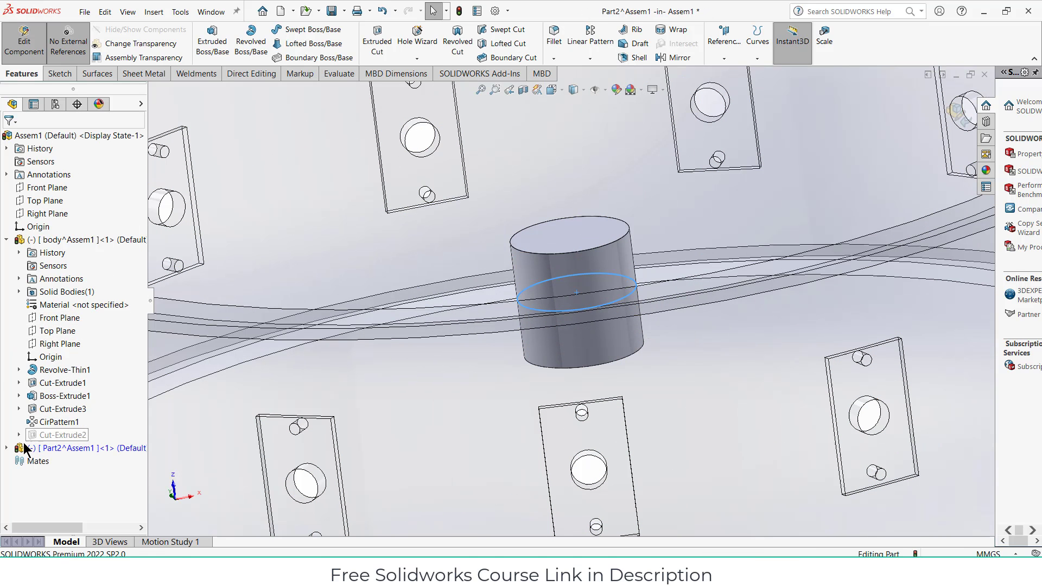
{"action": "left_click", "coordinate": [6, 448]}
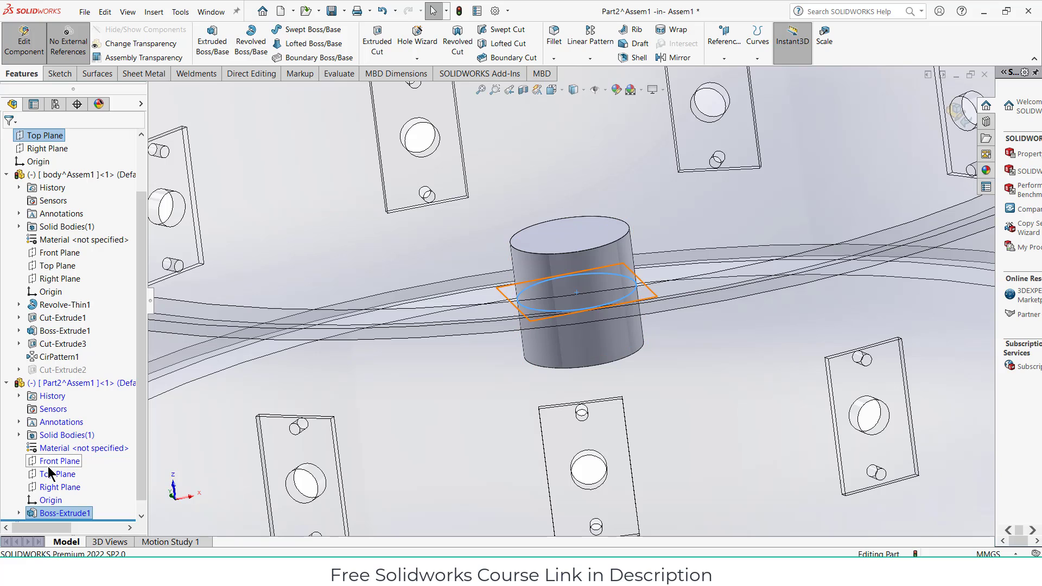
{"action": "left_click", "coordinate": [50, 471]}
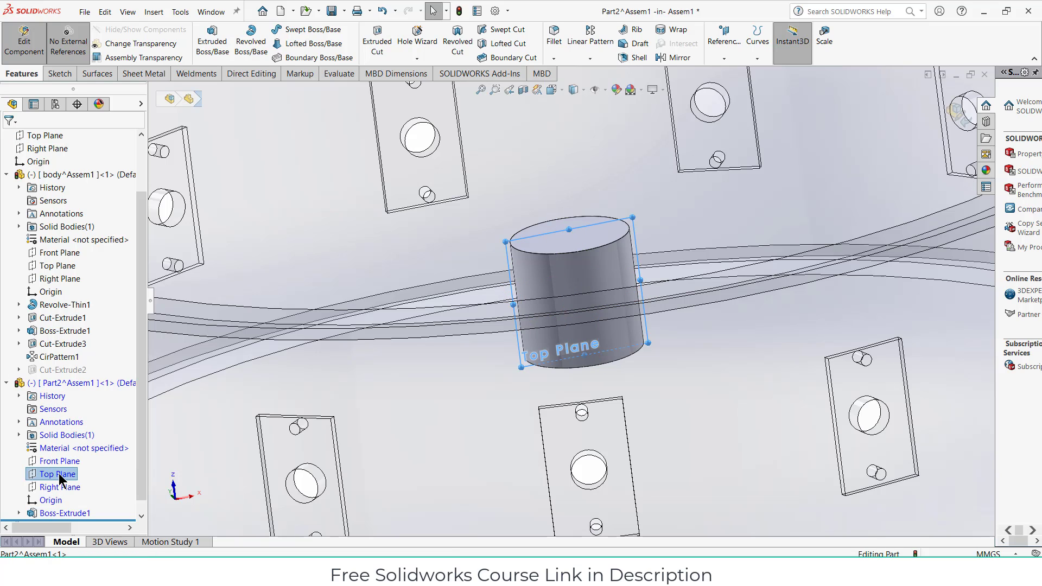
{"action": "left_click", "coordinate": [59, 461]}
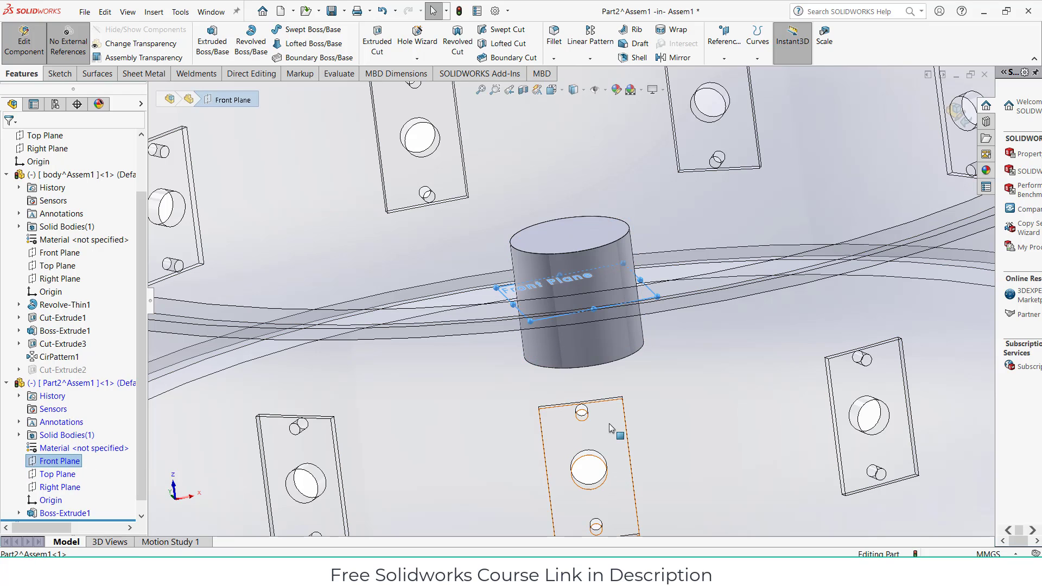
{"action": "left_click", "coordinate": [73, 474]}
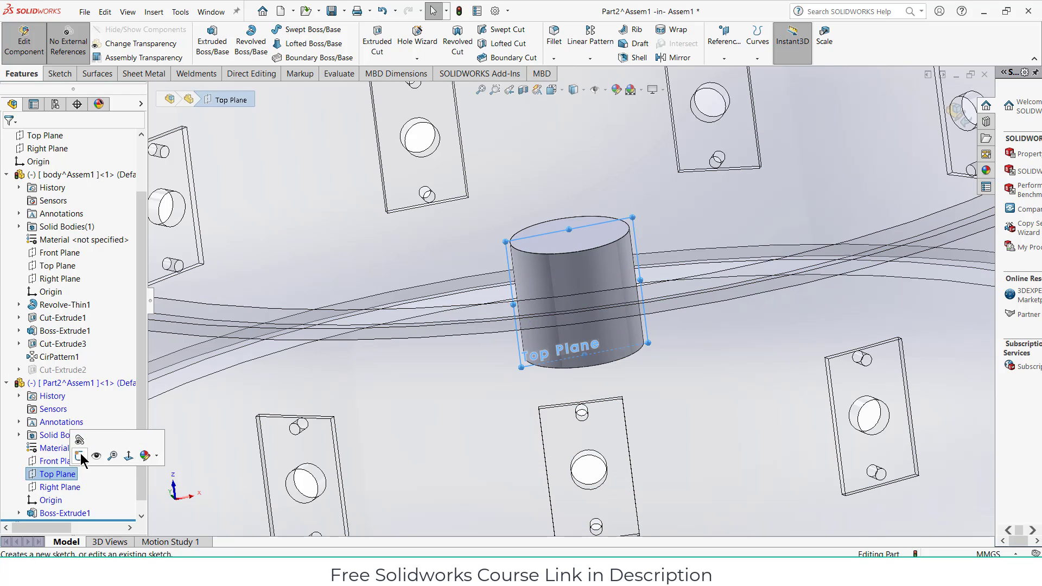
{"action": "left_click", "coordinate": [76, 451]}
Sketch a circle of about 30 mm diameter centred on the origin, matching the wall hole seen behind it
{"action": "scroll", "coordinate": [484, 308], "scroll_direction": "down", "scroll_amount": 10}
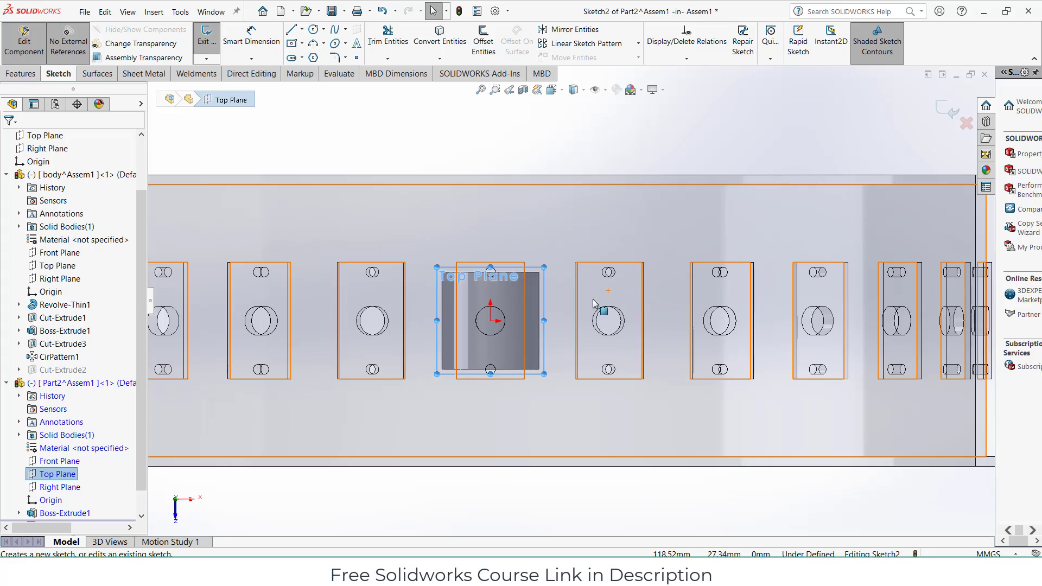
{"action": "scroll", "coordinate": [485, 307], "scroll_direction": "down", "scroll_amount": 3}
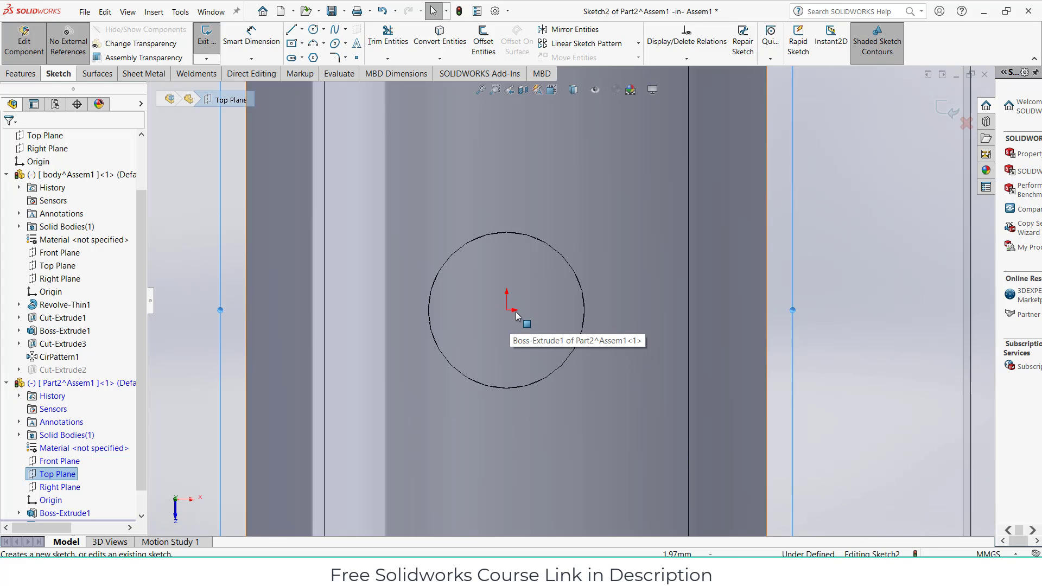
{"action": "scroll", "coordinate": [517, 316], "scroll_direction": "down", "scroll_amount": 1}
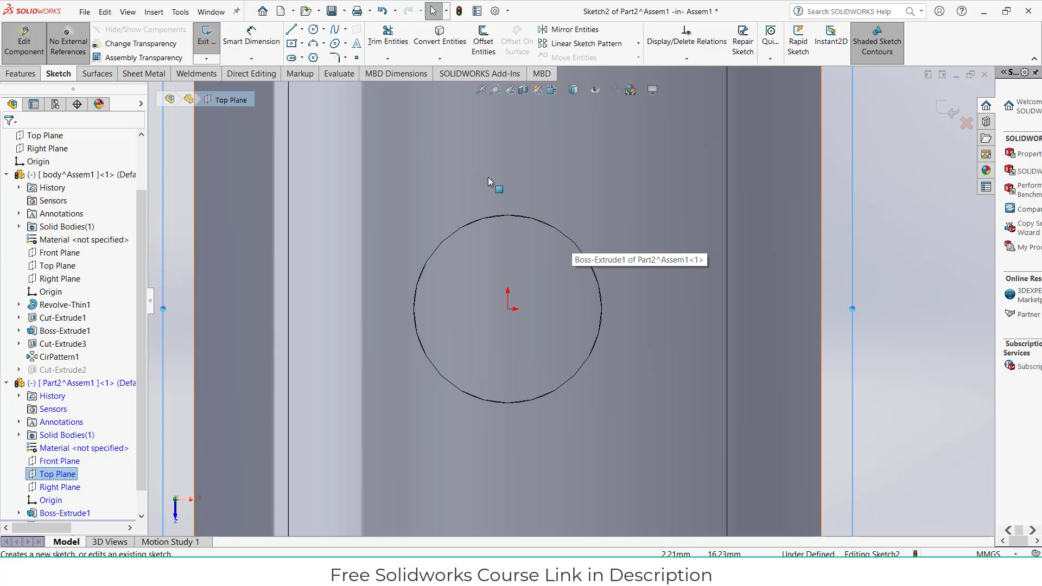
{"action": "left_click", "coordinate": [313, 29]}
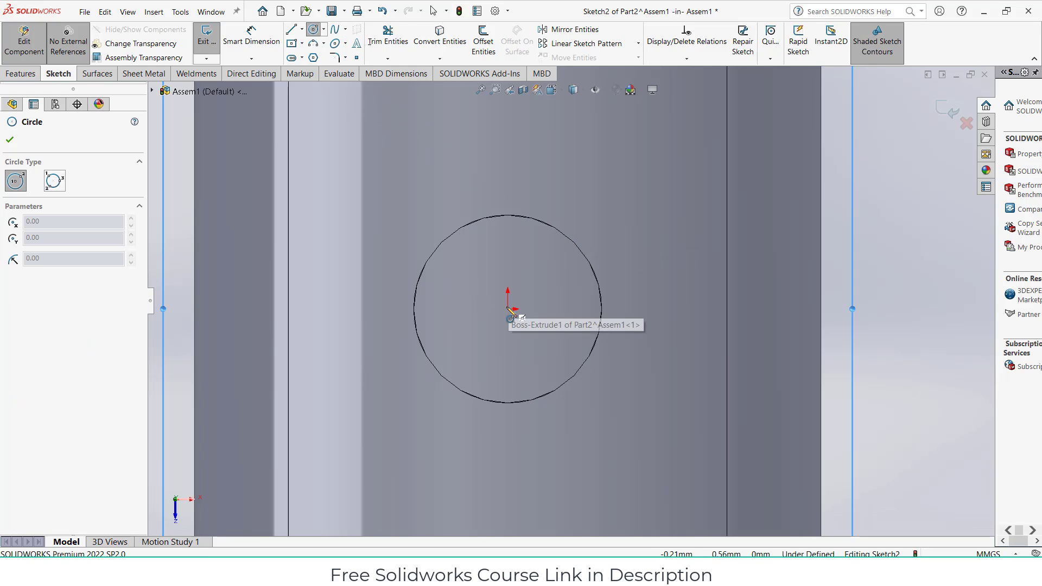
{"action": "left_click", "coordinate": [508, 309]}
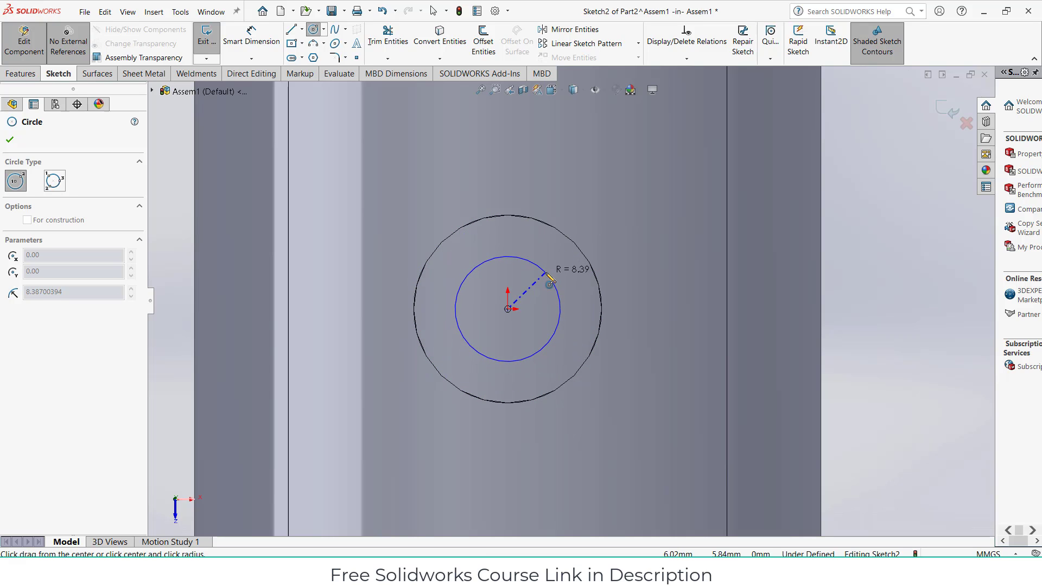
{"action": "left_click", "coordinate": [570, 237]}
Dimension the circle on the cylinder's Top Plane and set its diameter to 10 mm
{"action": "scroll", "coordinate": [585, 261], "scroll_direction": "up", "scroll_amount": 6}
{"action": "middle_click_drag", "start_coordinate": [586, 263], "coordinate": [534, 315]}
{"action": "scroll", "coordinate": [586, 307], "scroll_direction": "up", "scroll_amount": 3}
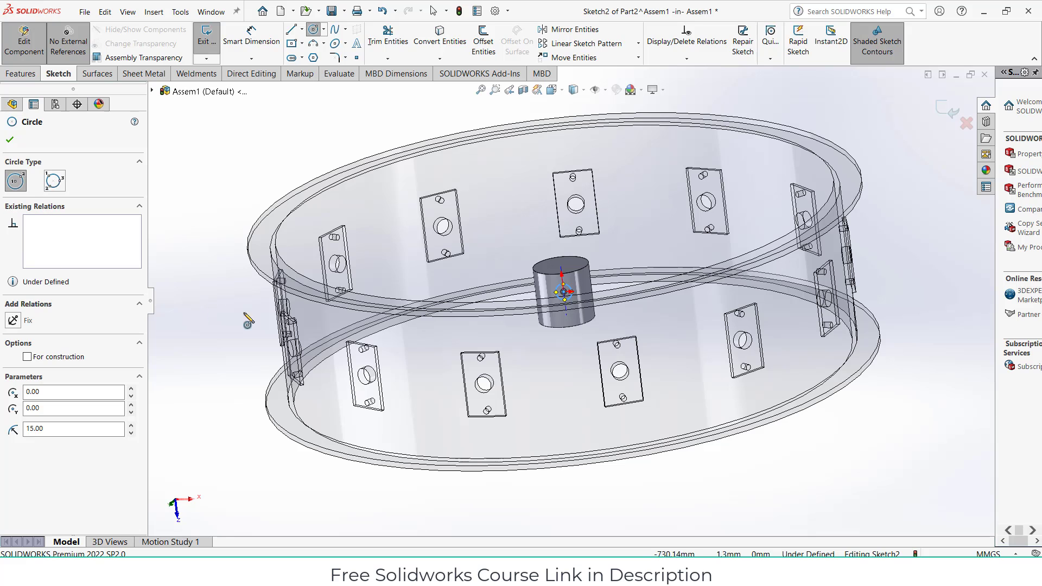
{"action": "scroll", "coordinate": [538, 324], "scroll_direction": "down", "scroll_amount": 5}
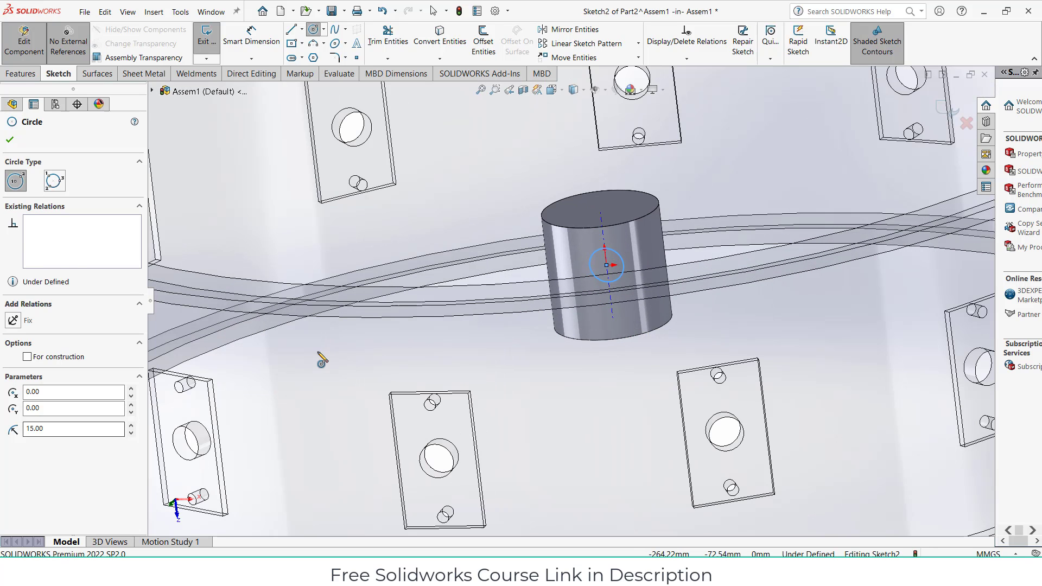
{"action": "left_click", "coordinate": [251, 36]}
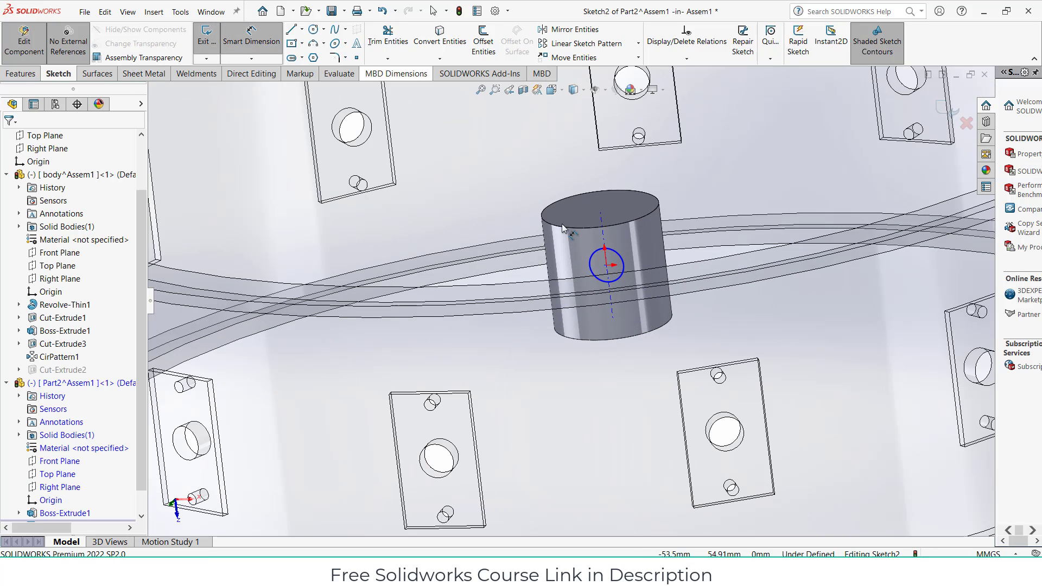
{"action": "left_click", "coordinate": [625, 261]}
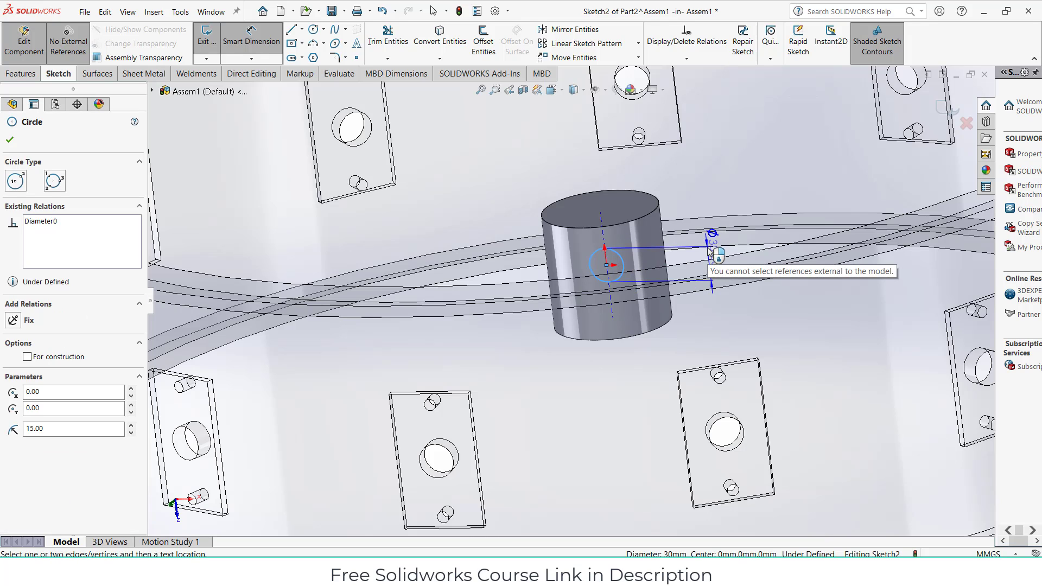
{"action": "left_click", "coordinate": [713, 263]}
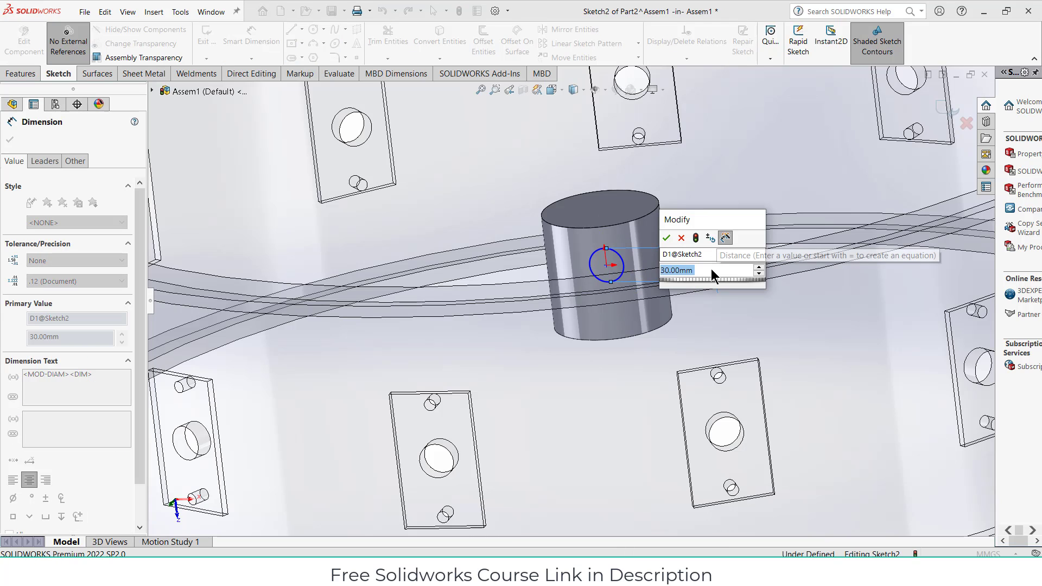
{"action": "type", "text": "10"}
{"action": "key", "text": "Return"}
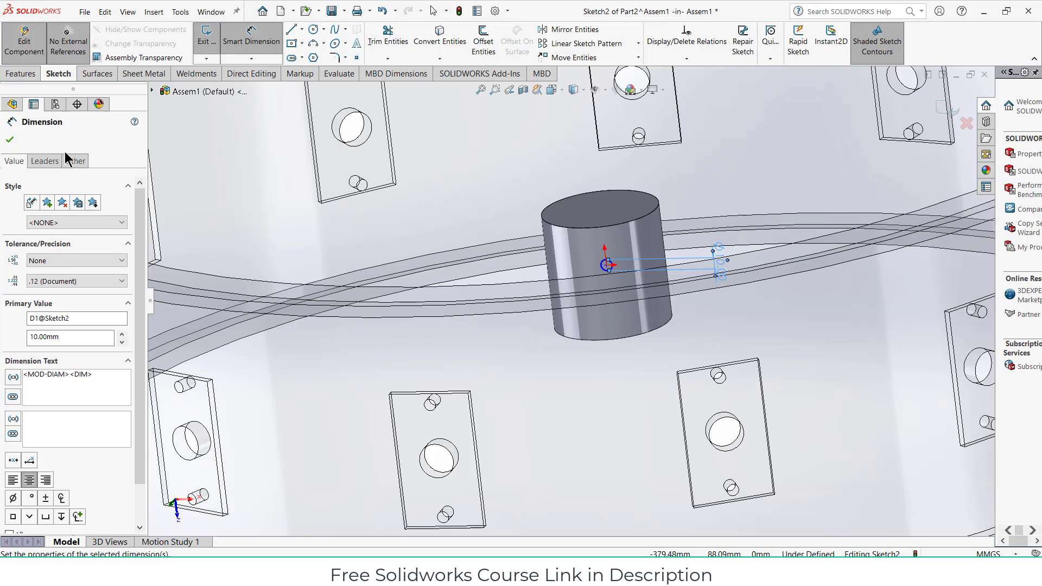
Set up an extruded cut from the 10 mm circle, Blind 100 mm in Direction 1 and Through All in Direction 2
{"action": "left_click", "coordinate": [19, 74]}
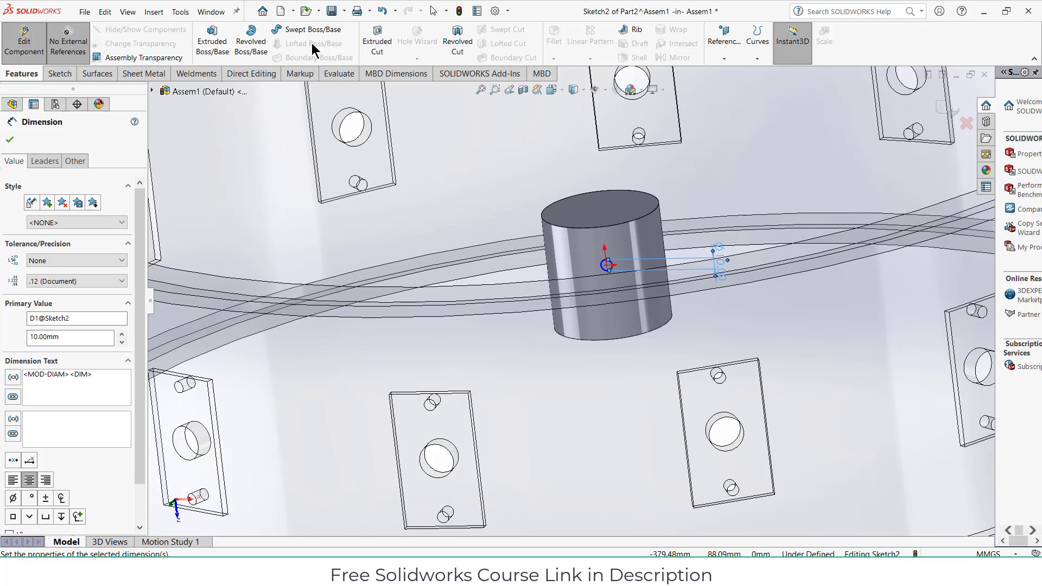
{"action": "left_click", "coordinate": [375, 48]}
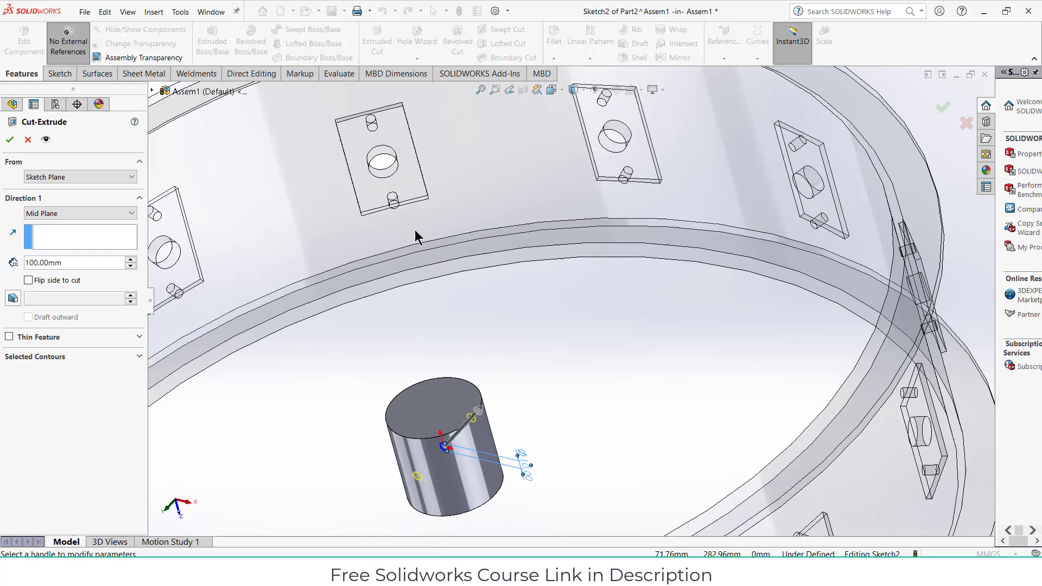
{"action": "left_click", "coordinate": [107, 213]}
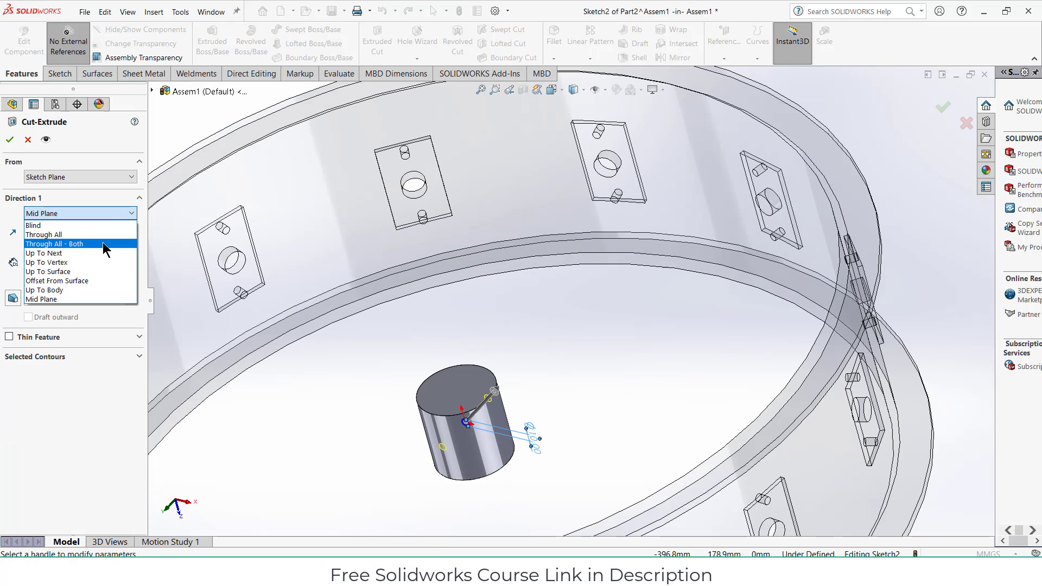
{"action": "left_click", "coordinate": [100, 243]}
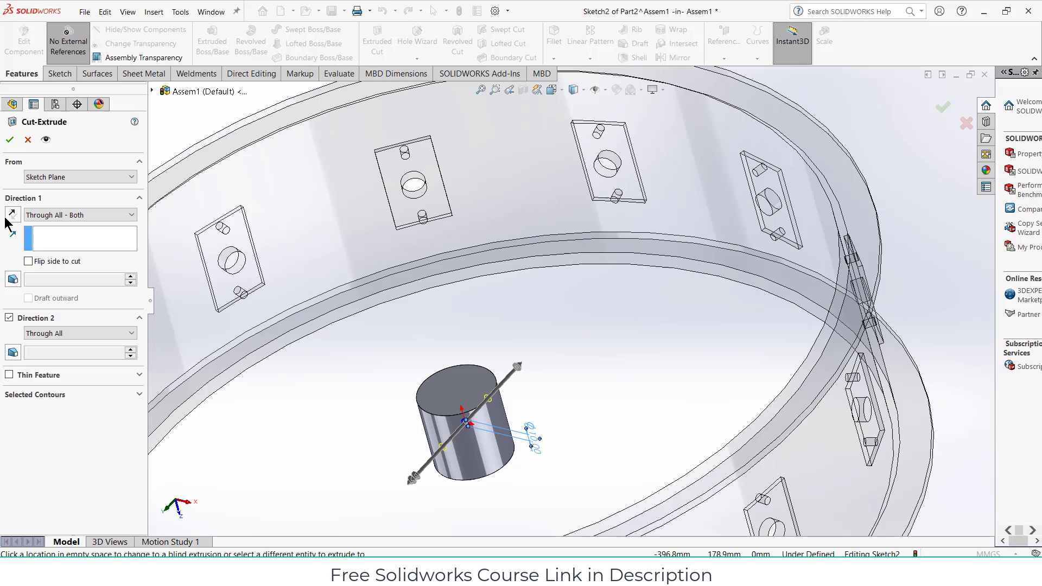
{"action": "left_click", "coordinate": [81, 216]}
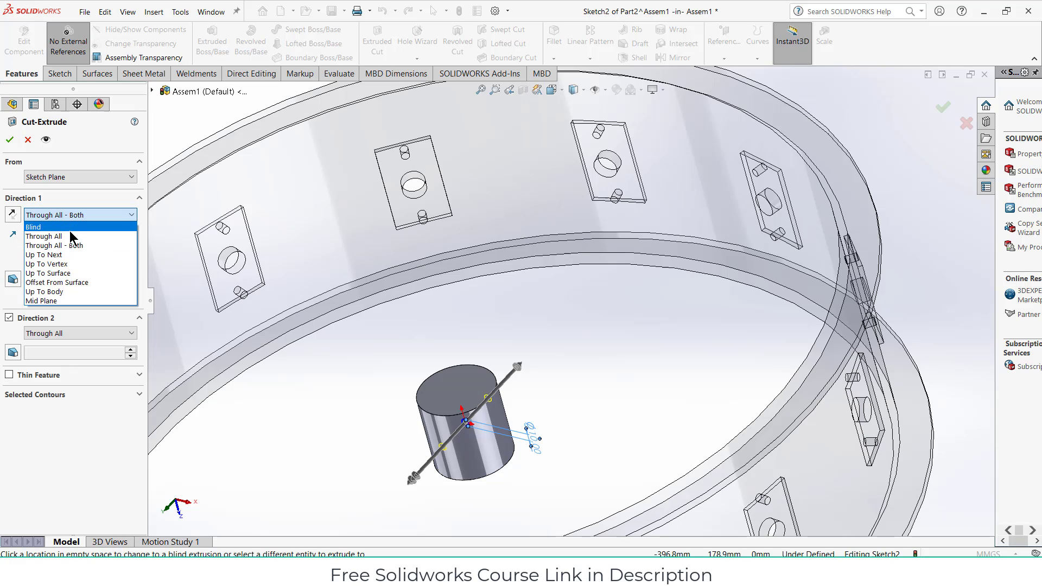
{"action": "left_click", "coordinate": [70, 228]}
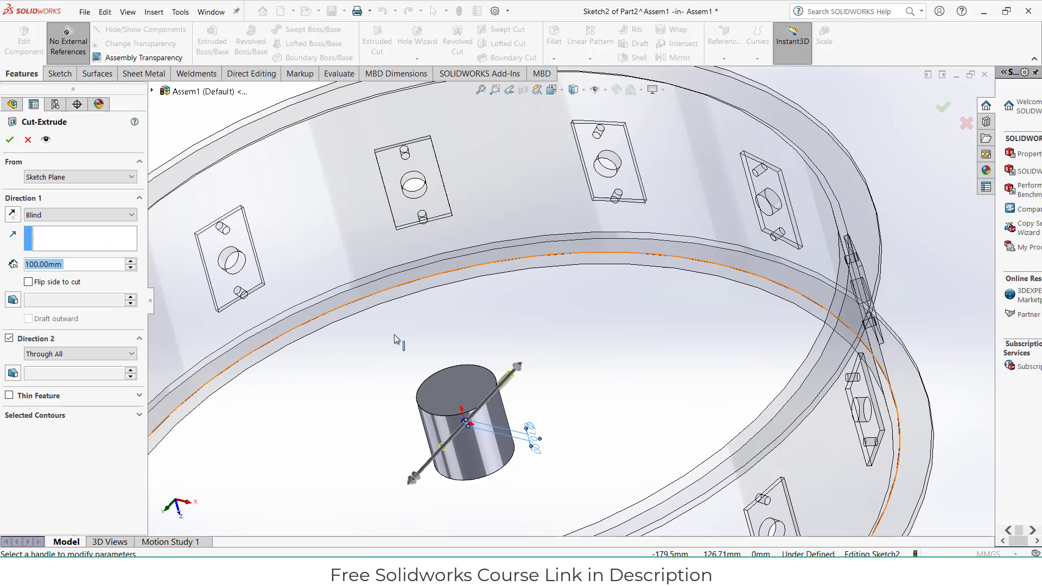
Start the cut from a 130 mm offset of the sketch plane and set its Direction 1 depth to 10 mm
{"action": "middle_click_drag", "start_coordinate": [472, 380], "coordinate": [426, 429]}
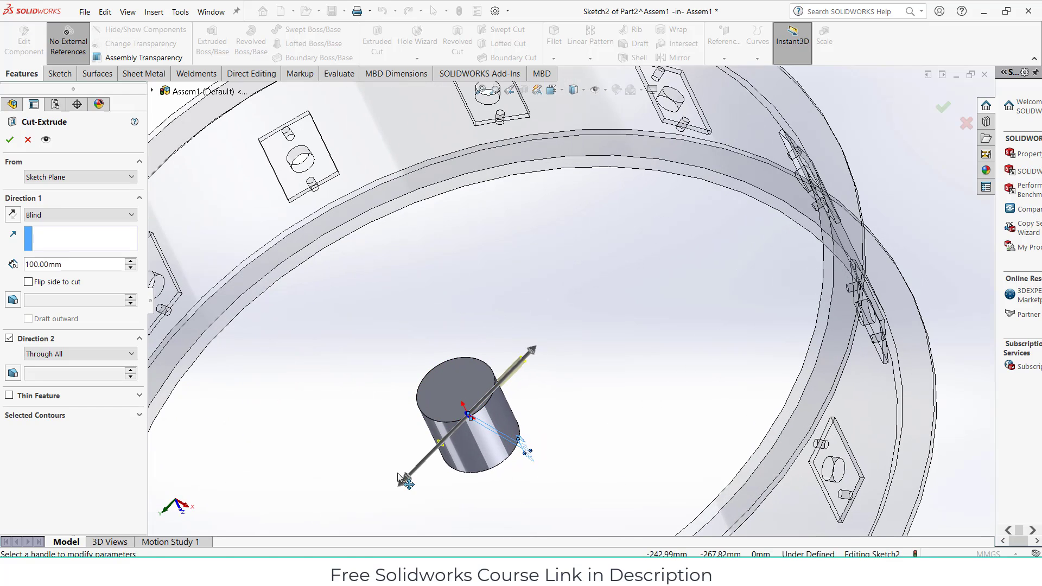
{"action": "left_click", "coordinate": [82, 176]}
{"action": "left_click", "coordinate": [82, 215]}
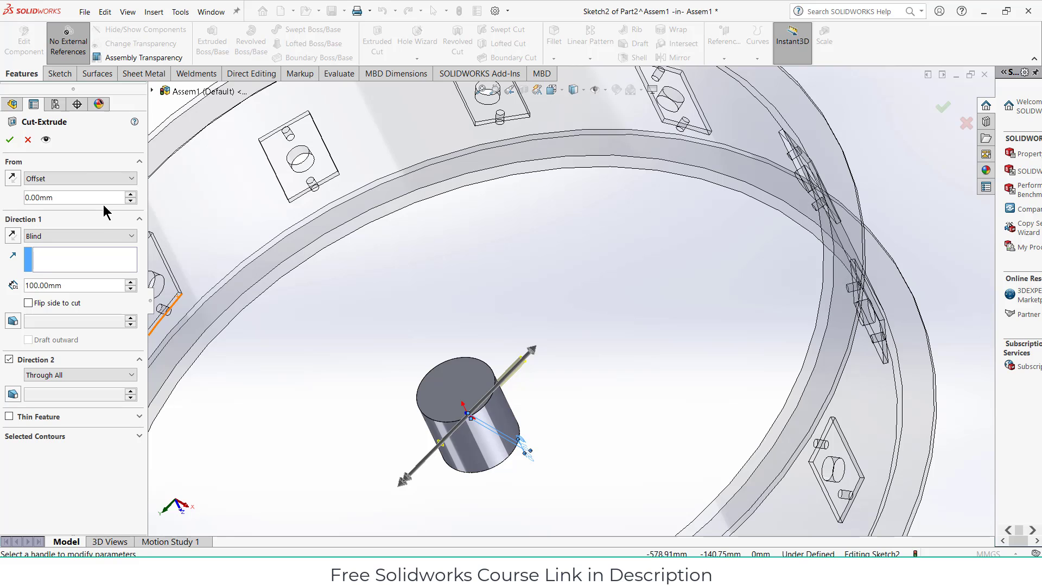
{"action": "scroll", "coordinate": [101, 198], "scroll_direction": "up", "scroll_amount": 5}
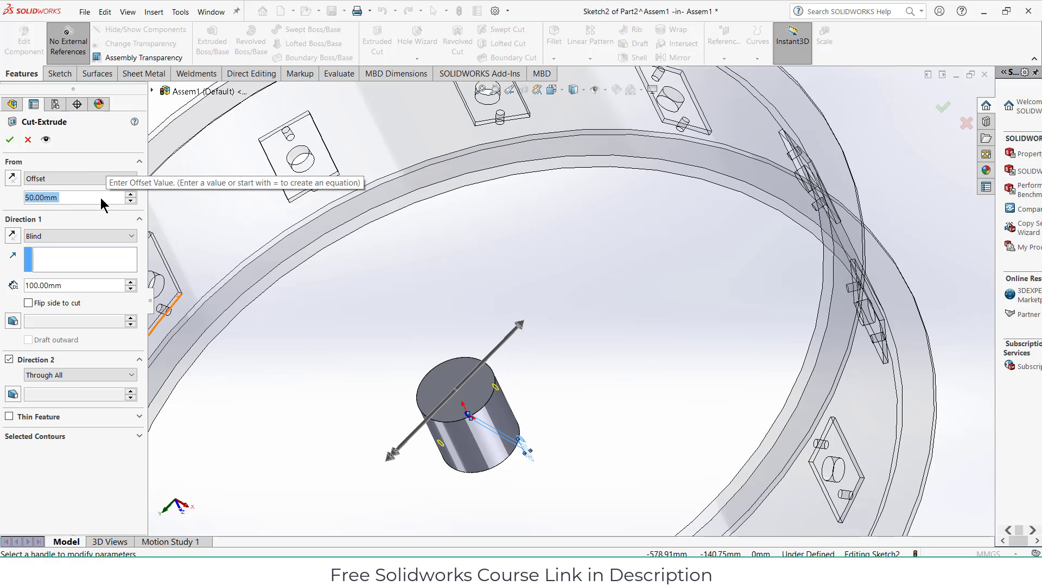
{"action": "scroll", "coordinate": [99, 198], "scroll_direction": "up", "scroll_amount": 7}
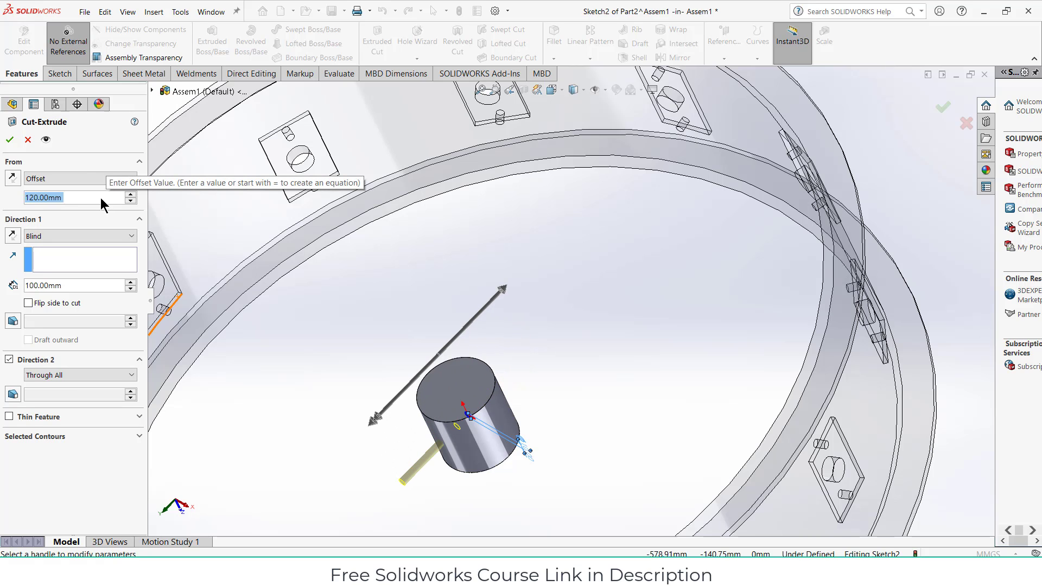
{"action": "scroll", "coordinate": [100, 197], "scroll_direction": "up", "scroll_amount": 1}
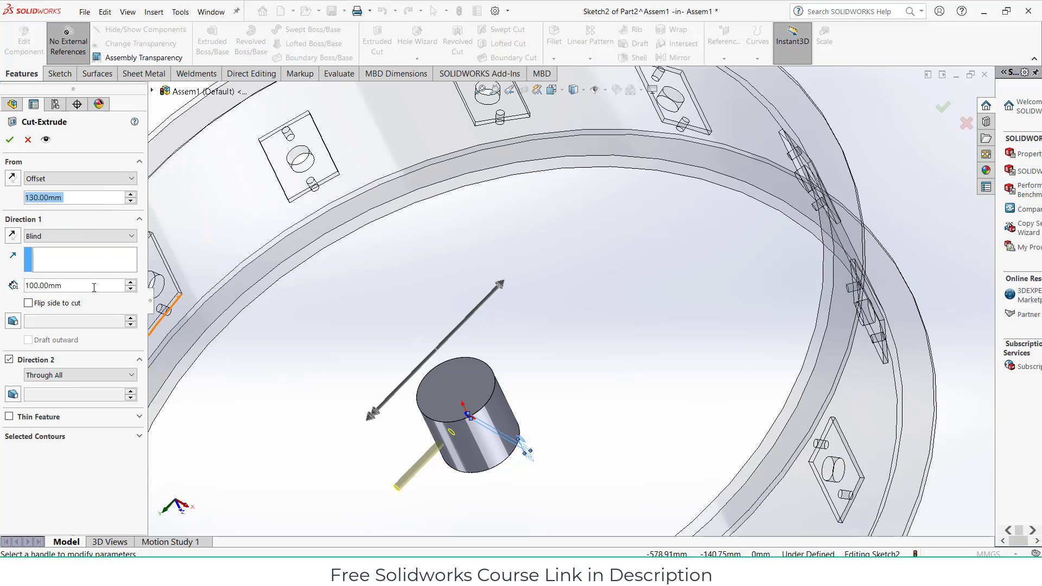
{"action": "scroll", "coordinate": [94, 289], "scroll_direction": "down", "scroll_amount": 5}
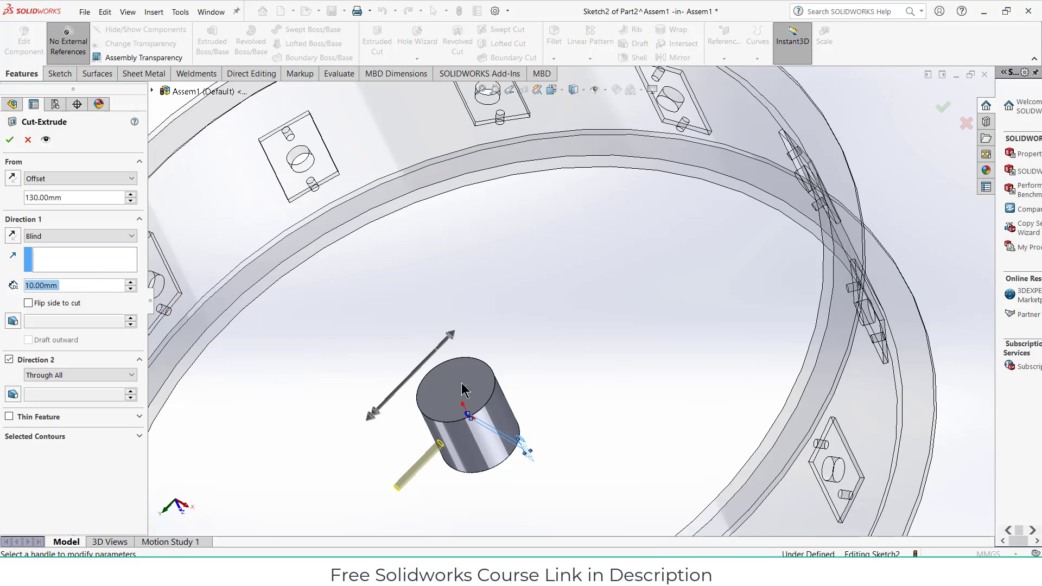
{"action": "middle_click_drag", "start_coordinate": [461, 390], "coordinate": [478, 371]}
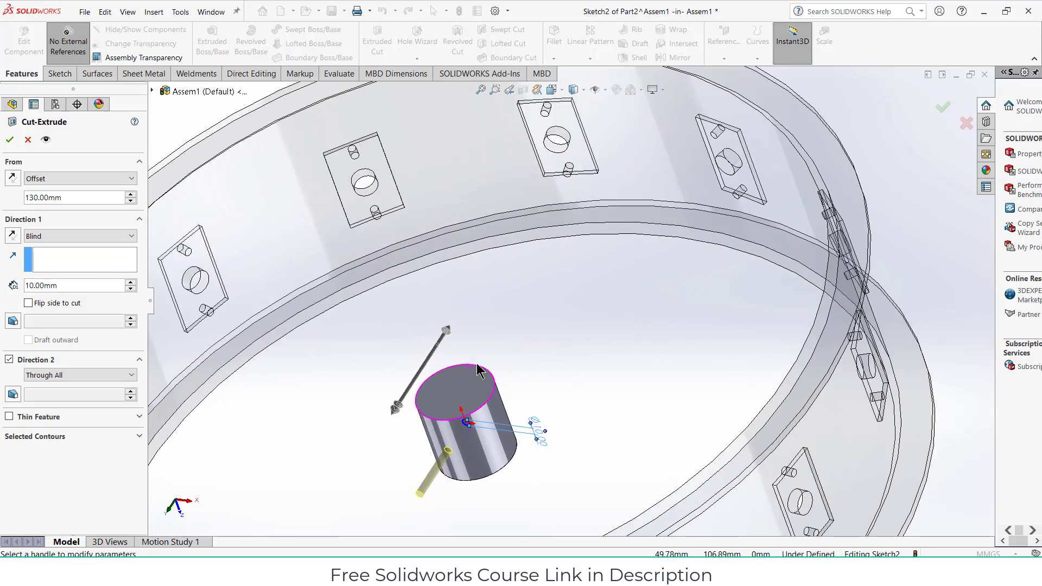
Set the cut's start offset to 70 mm and its Direction 1 depth to 30 mm, and complete the cut
{"action": "scroll", "coordinate": [76, 200], "scroll_direction": "down", "scroll_amount": 5}
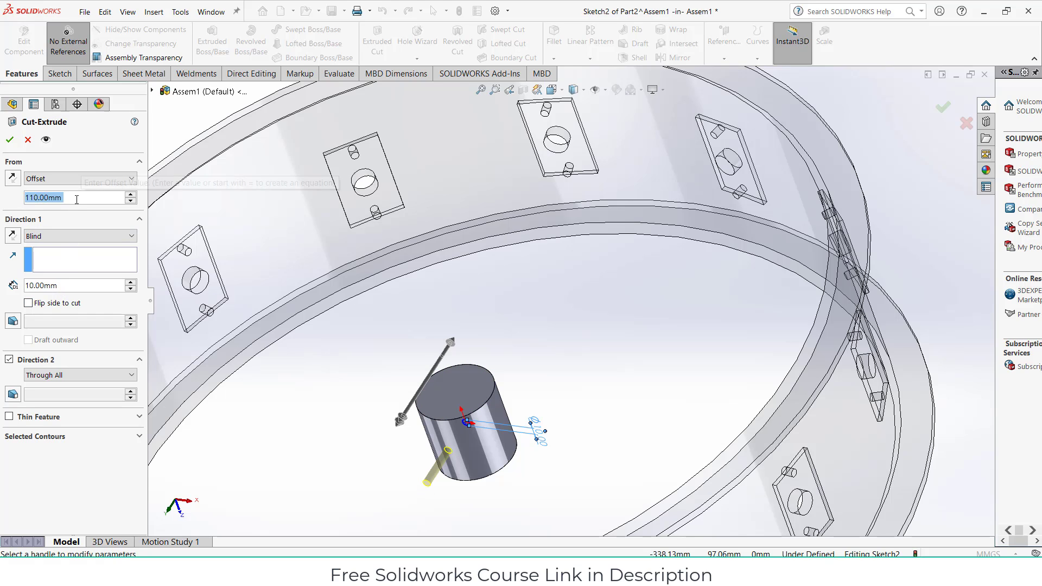
{"action": "scroll", "coordinate": [76, 200], "scroll_direction": "down", "scroll_amount": 1}
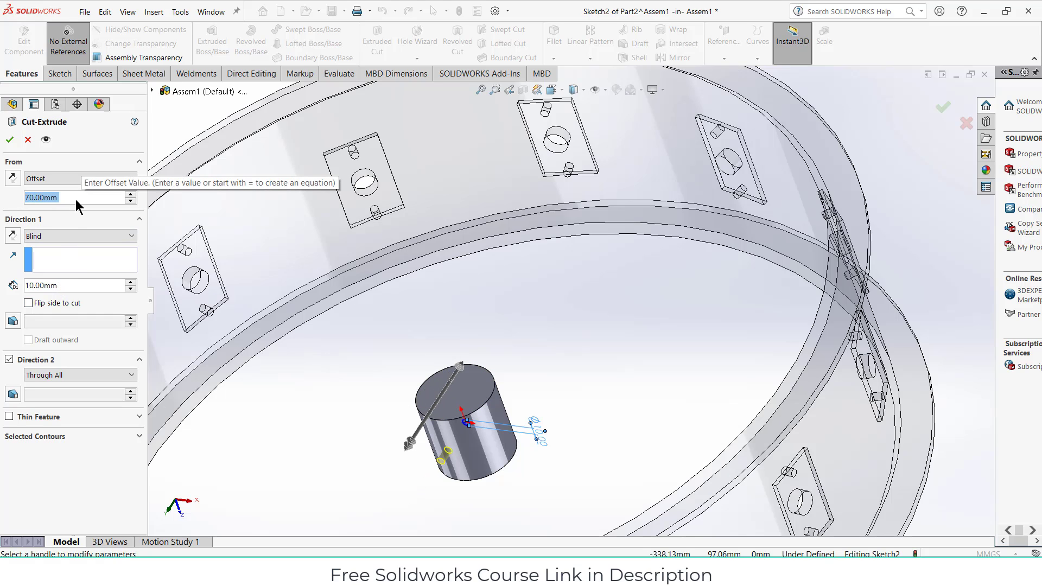
{"action": "scroll", "coordinate": [74, 284], "scroll_direction": "up", "scroll_amount": 2}
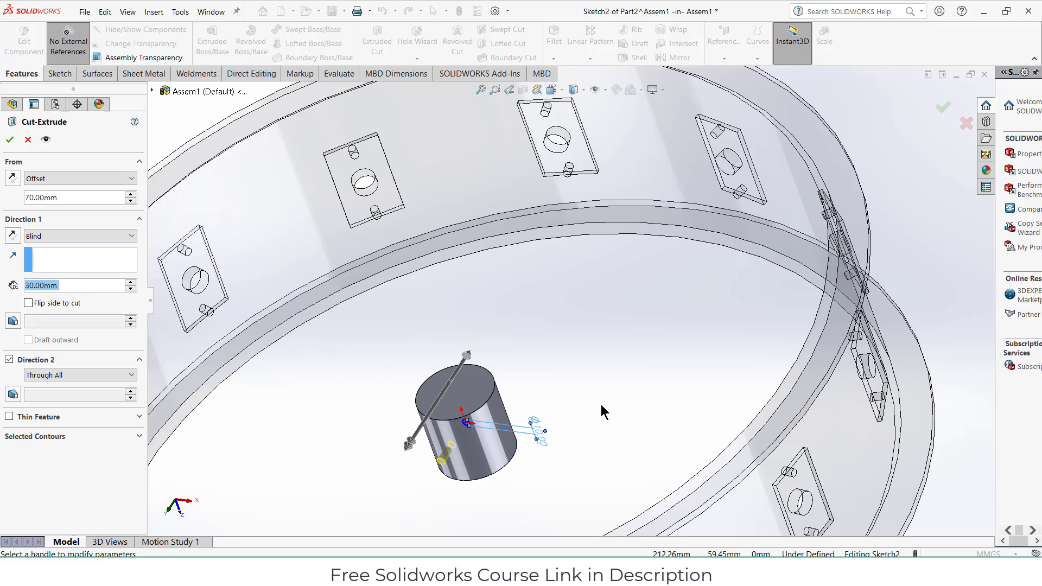
{"action": "middle_click_drag", "start_coordinate": [347, 404], "coordinate": [359, 414]}
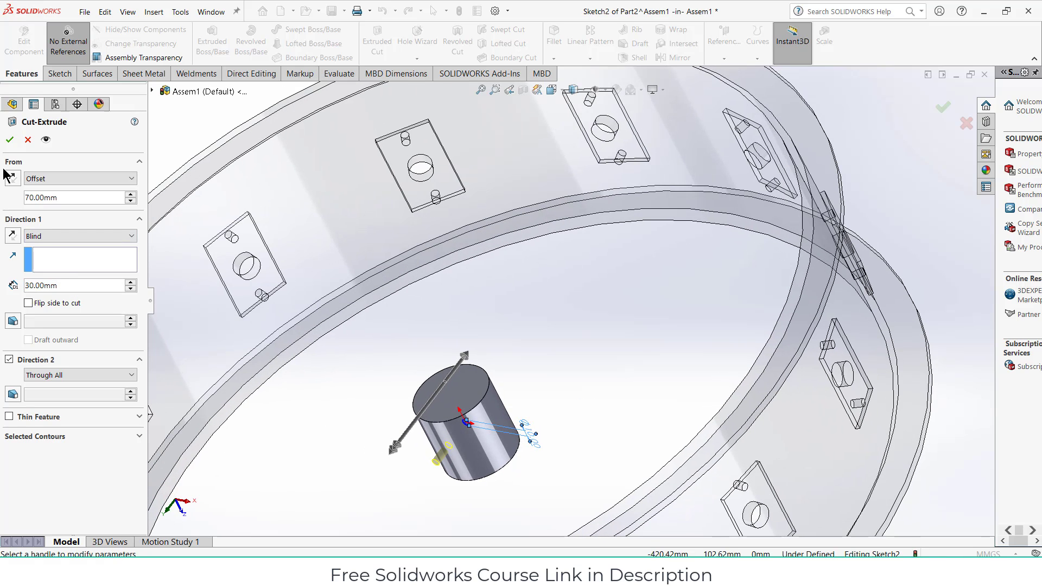
{"action": "left_click", "coordinate": [11, 140]}
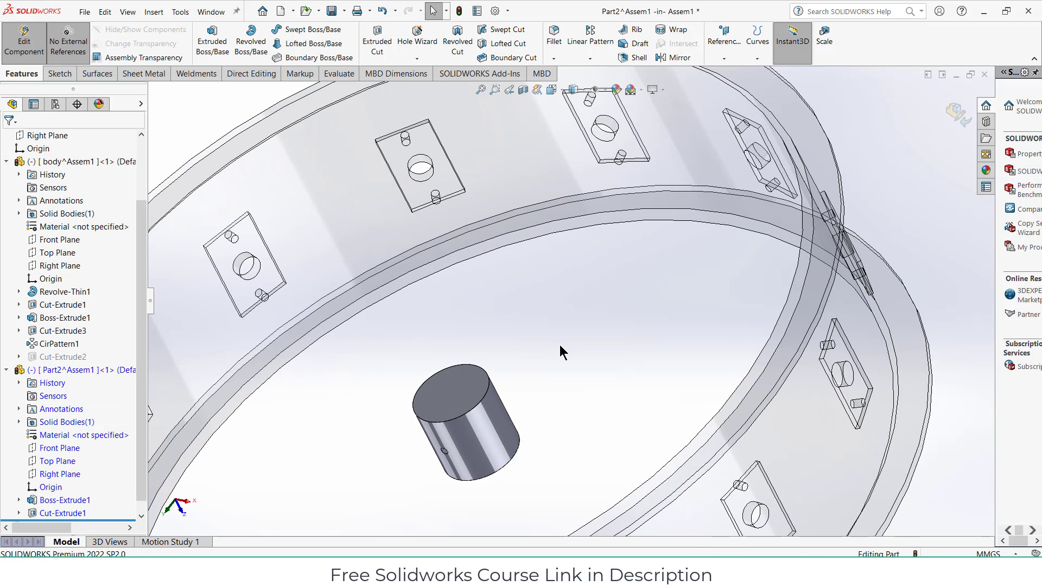
Circular-pattern the cylinder's side hole around its circular end edge with 13 equally spaced instances over 360 degrees
{"action": "left_click", "coordinate": [590, 58]}
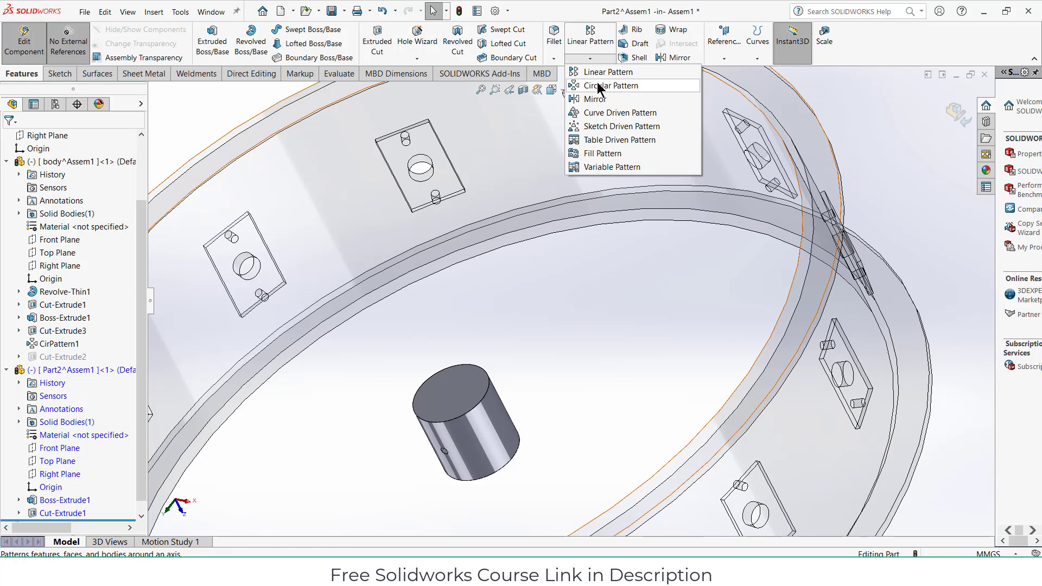
{"action": "left_click", "coordinate": [600, 86]}
{"action": "left_click", "coordinate": [77, 180]}
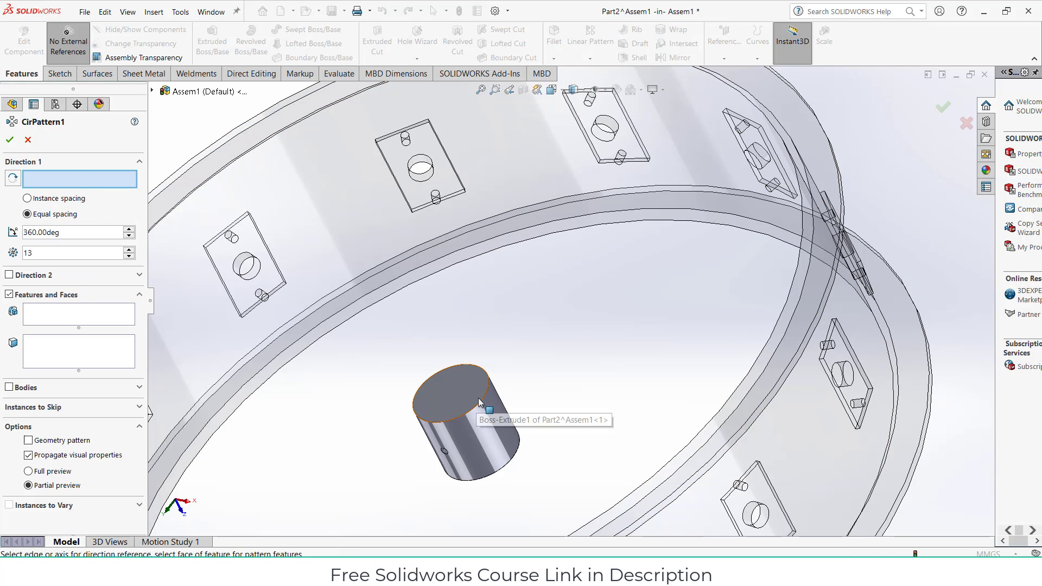
{"action": "left_click", "coordinate": [481, 405]}
{"action": "left_click", "coordinate": [68, 319]}
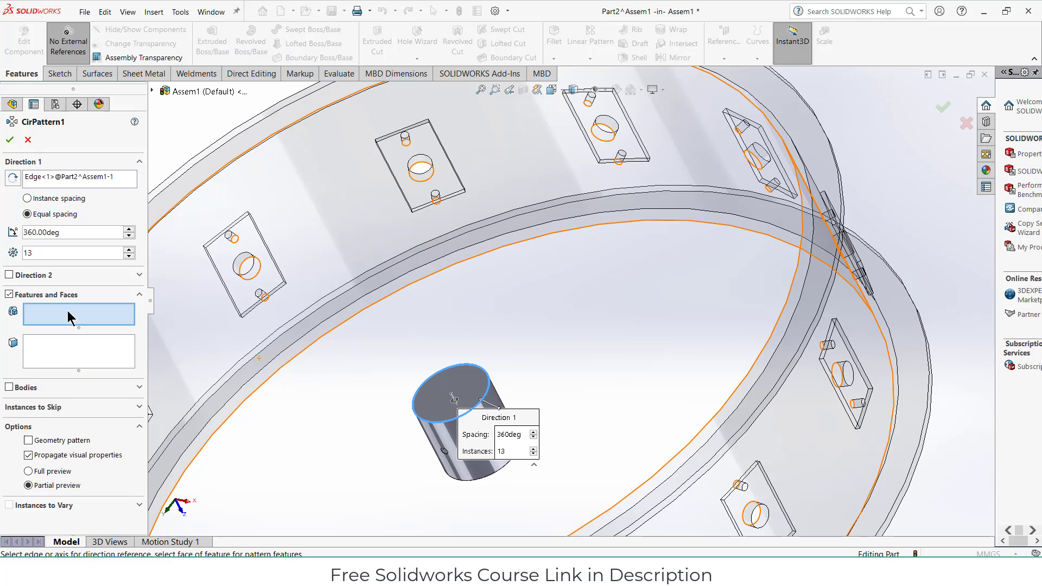
{"action": "scroll", "coordinate": [370, 464], "scroll_direction": "down", "scroll_amount": 5}
{"action": "left_click", "coordinate": [580, 408]}
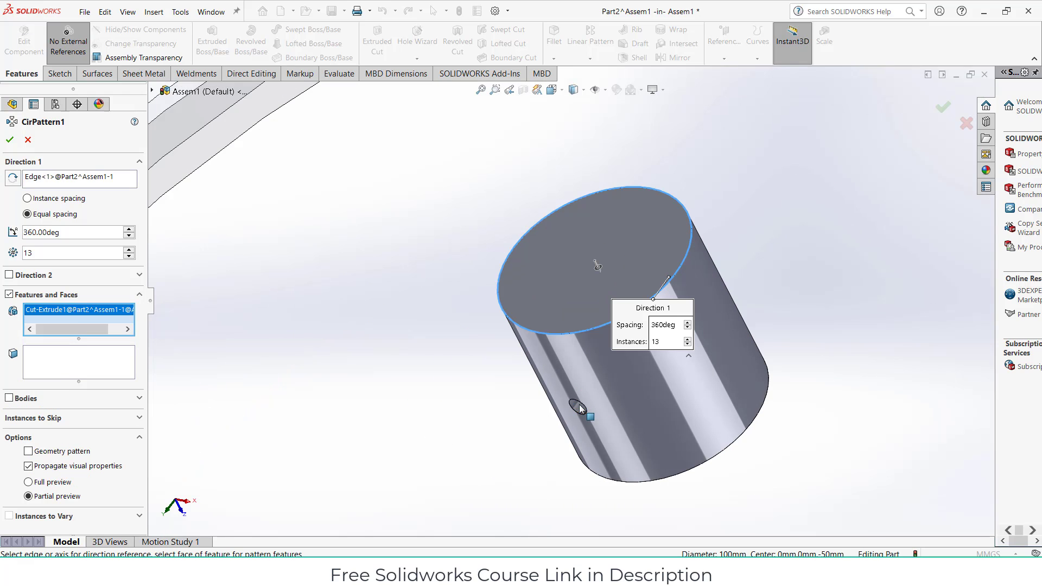
{"action": "middle_click_drag", "start_coordinate": [437, 373], "coordinate": [492, 338]}
{"action": "left_click", "coordinate": [10, 141]}
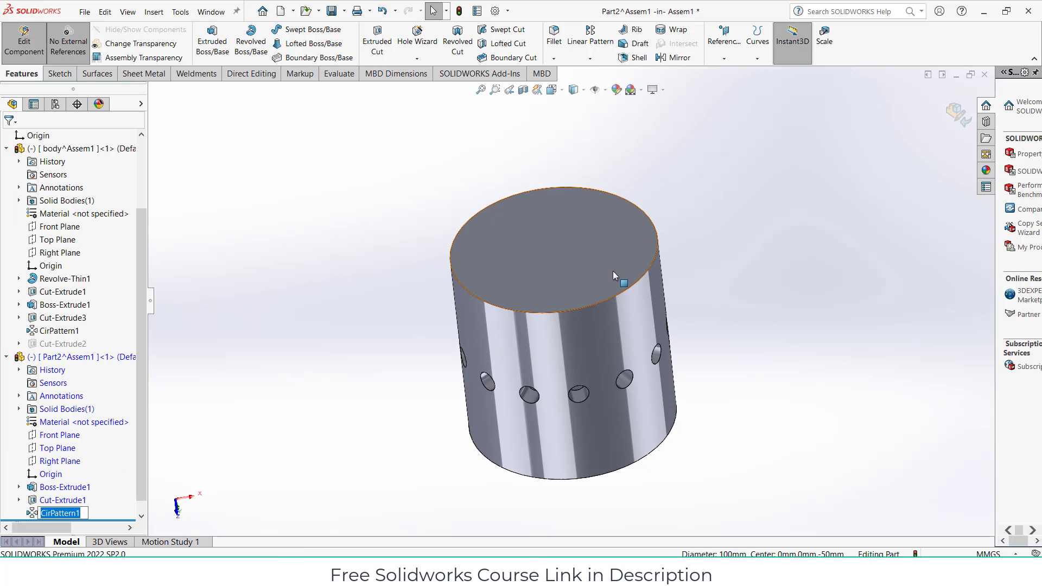
Finish editing the cylinder part and return to the whole assembly
{"action": "scroll", "coordinate": [619, 276], "scroll_direction": "up", "scroll_amount": 5}
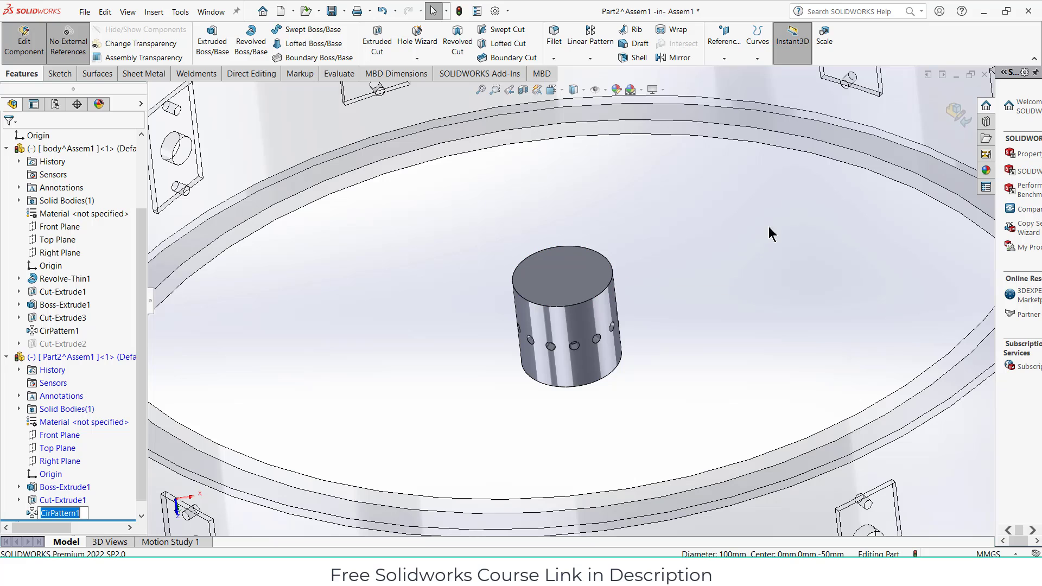
{"action": "left_click", "coordinate": [956, 113]}
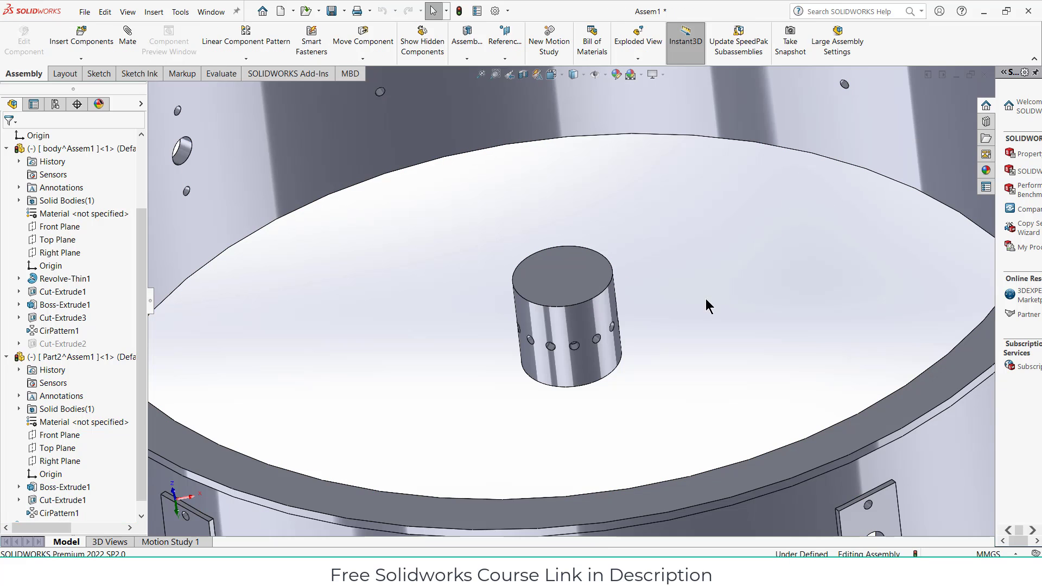
{"action": "key", "text": "f"}
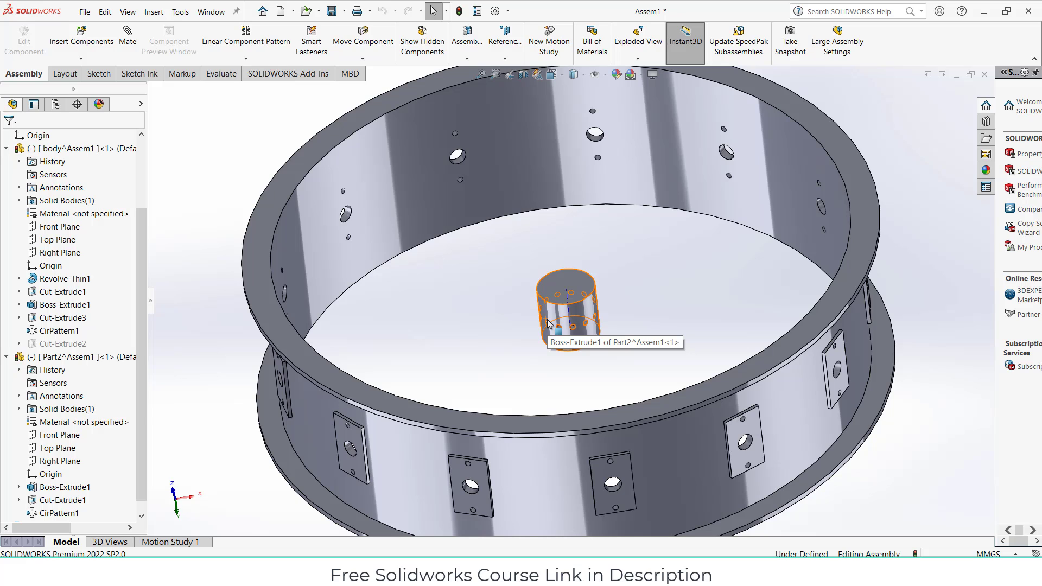
Collapse the feature lists of the cylinder and body parts and rebuild the assembly
{"action": "left_click", "coordinate": [7, 358]}
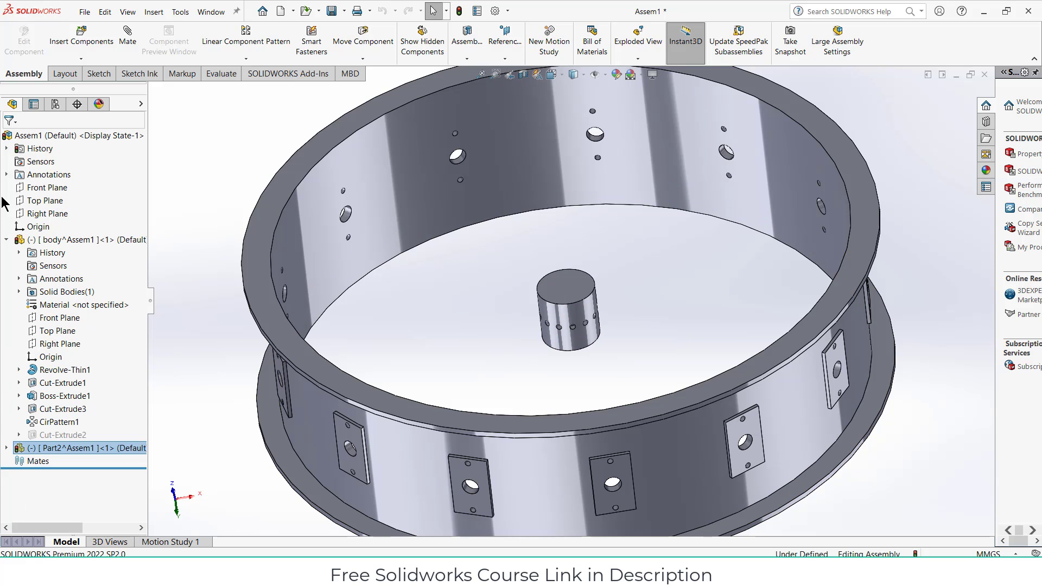
{"action": "left_click", "coordinate": [6, 240]}
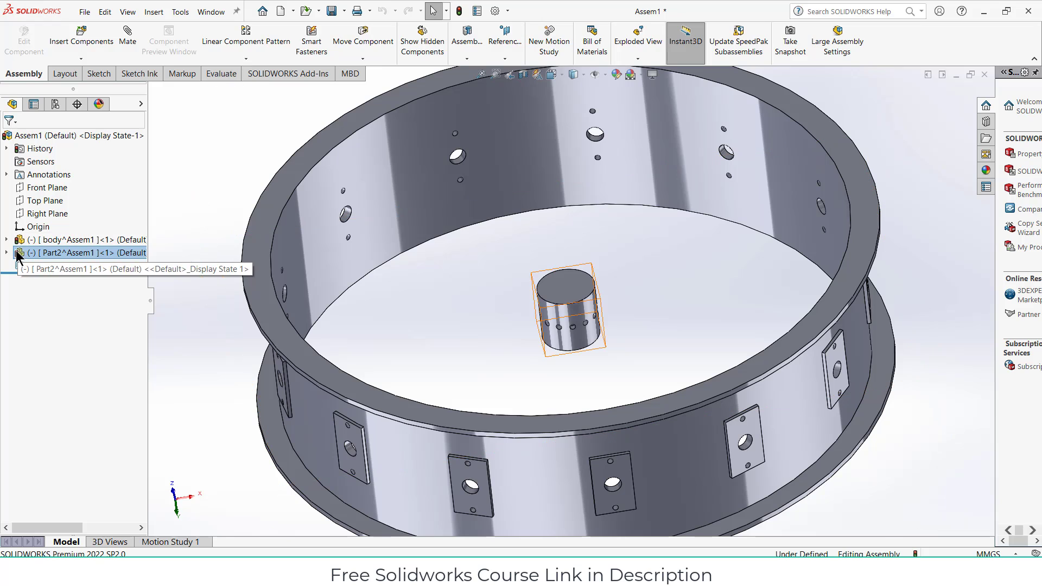
{"action": "left_click", "coordinate": [459, 12]}
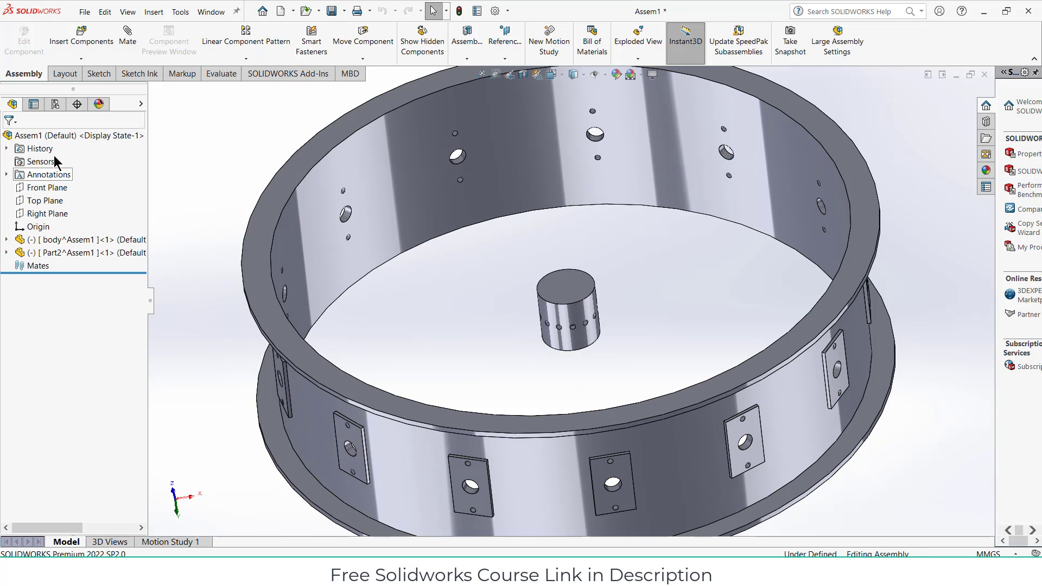
Insert a new part into the assembly, positioned on the assembly's Top Plane
{"action": "left_click", "coordinate": [81, 58]}
{"action": "left_click", "coordinate": [73, 85]}
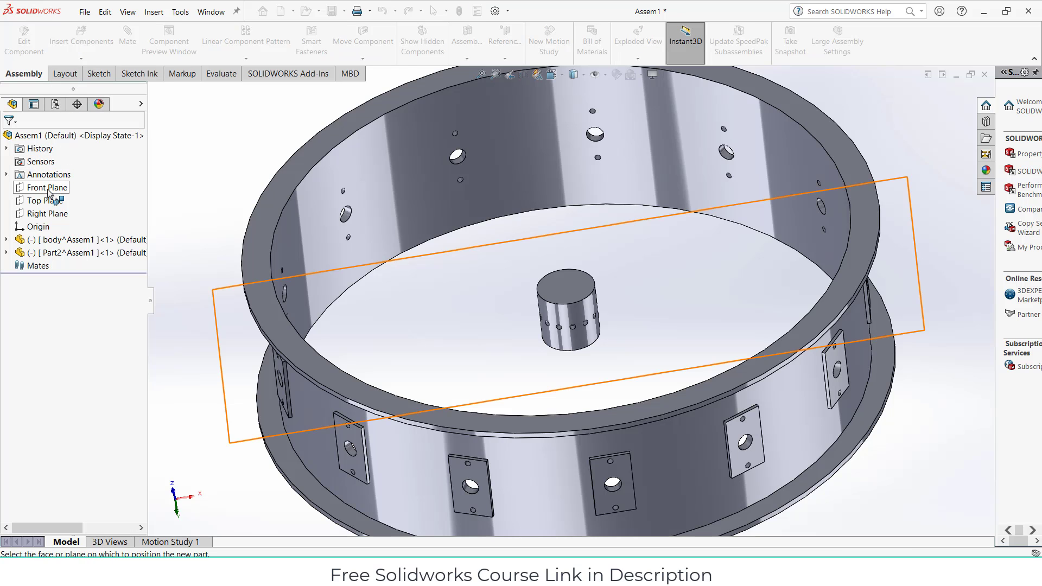
{"action": "middle_click_drag", "start_coordinate": [437, 312], "coordinate": [463, 358]}
{"action": "scroll", "coordinate": [463, 358], "scroll_direction": "up", "scroll_amount": 4}
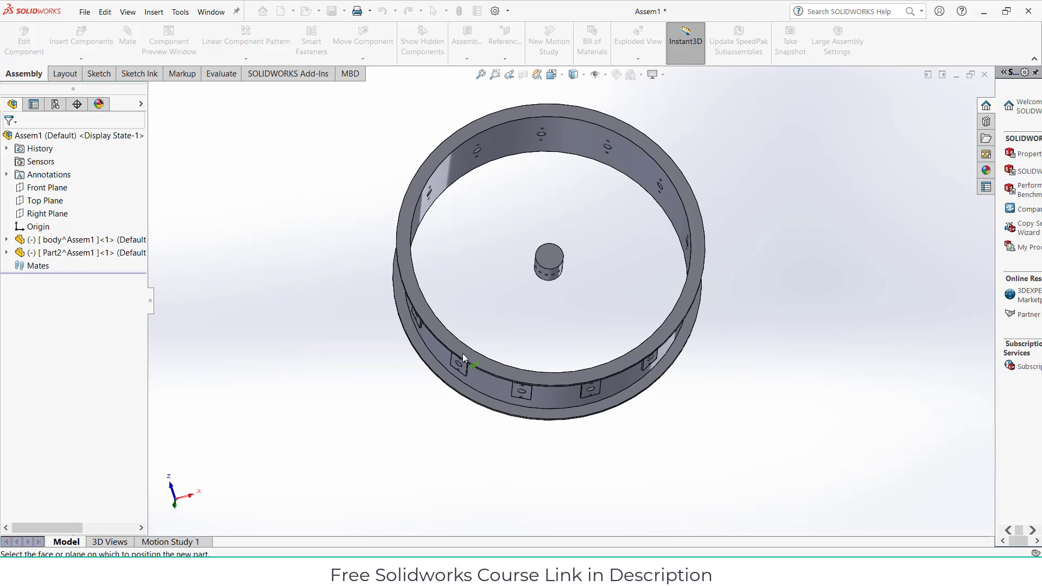
{"action": "left_click", "coordinate": [41, 200]}
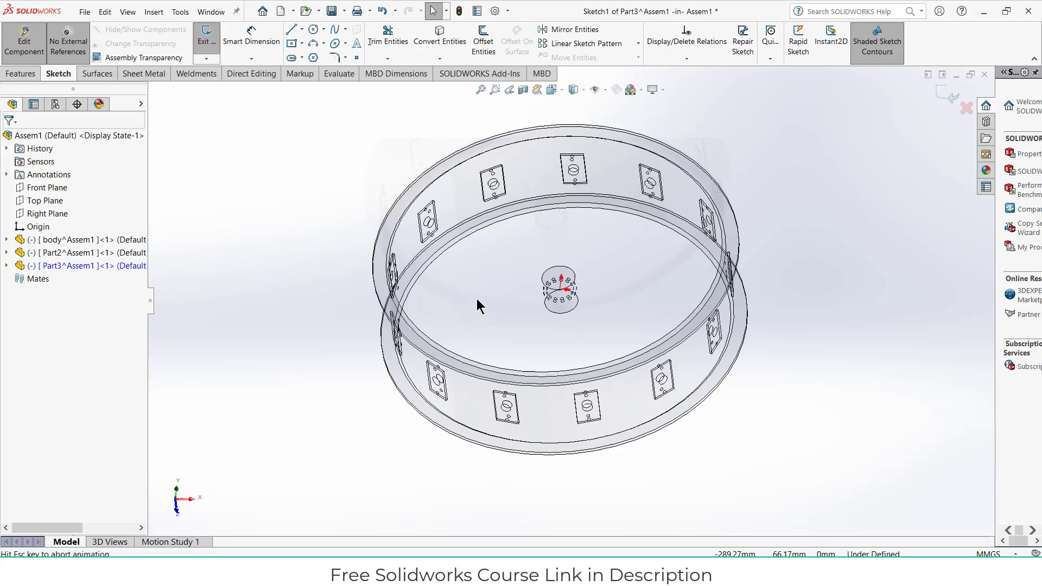
Leave the new part's empty sketch and return to editing the assembly
{"action": "scroll", "coordinate": [569, 387], "scroll_direction": "down", "scroll_amount": 3}
{"action": "scroll", "coordinate": [569, 382], "scroll_direction": "up", "scroll_amount": 1}
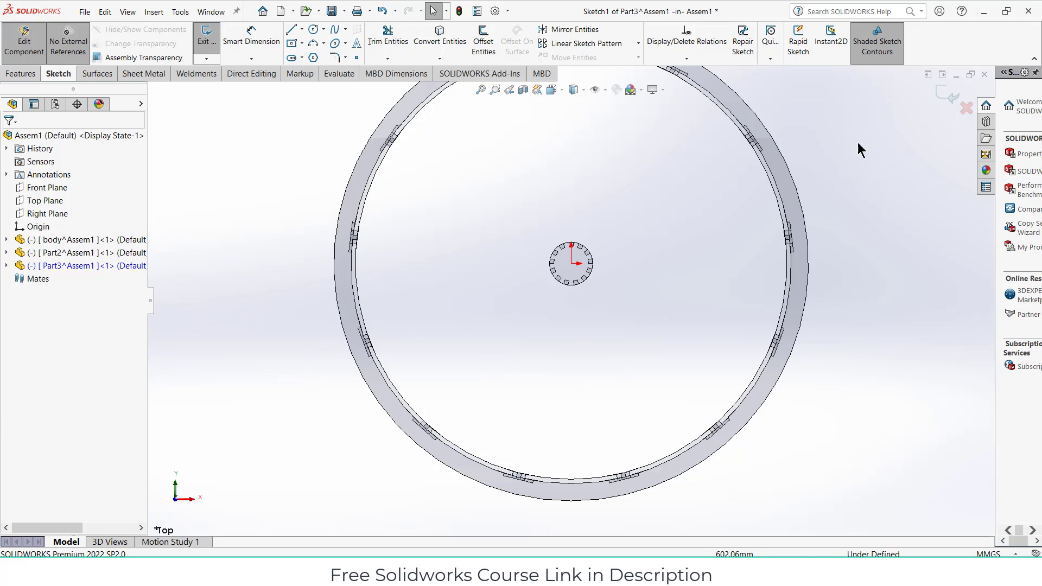
{"action": "left_click", "coordinate": [939, 93]}
{"action": "left_click", "coordinate": [949, 107]}
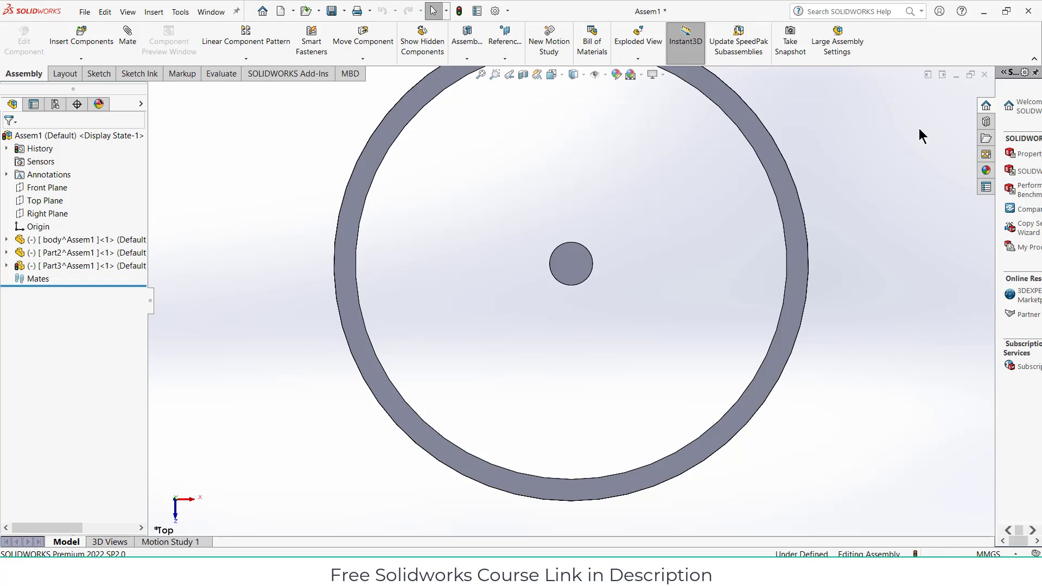
Add a concentric mate between the hub cylinder's outer face and the body's cylindrical outer wall
{"action": "mouse_move", "coordinate": [624, 298]}
{"action": "middle_mouse_down"}
{"action": "mouse_move", "coordinate": [594, 290]}
{"action": "mouse_move", "coordinate": [586, 260]}
{"action": "middle_mouse_up"}
{"action": "mouse_move", "coordinate": [565, 246]}
{"action": "left_mouse_down"}
{"action": "mouse_move", "coordinate": [558, 227]}
{"action": "mouse_move", "coordinate": [577, 223]}
{"action": "mouse_move", "coordinate": [559, 245]}
{"action": "left_mouse_up"}
{"action": "left_click", "coordinate": [276, 227]}
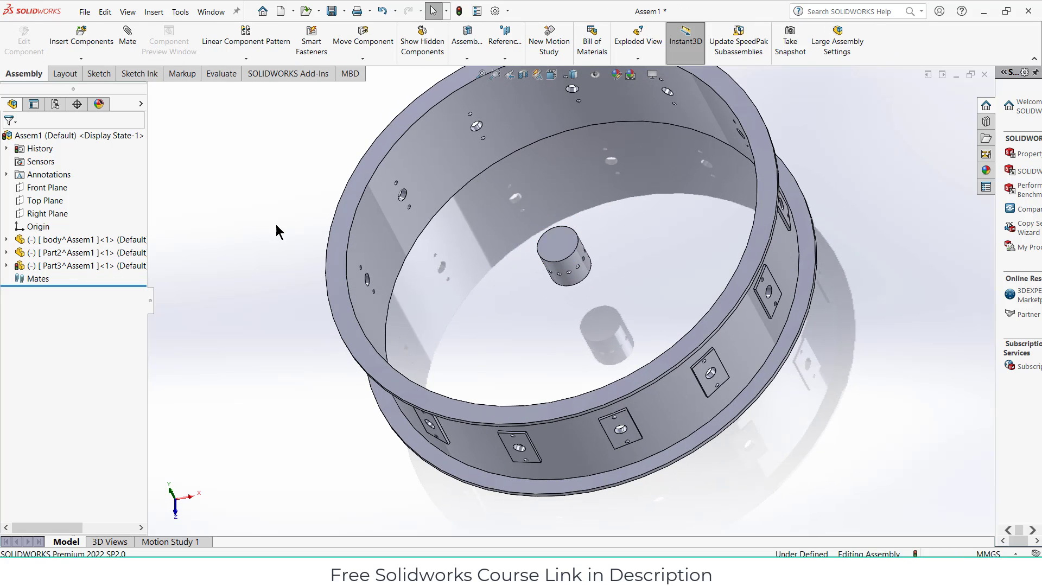
{"action": "left_click", "coordinate": [137, 40]}
{"action": "scroll", "coordinate": [716, 282], "scroll_direction": "down", "scroll_amount": 3}
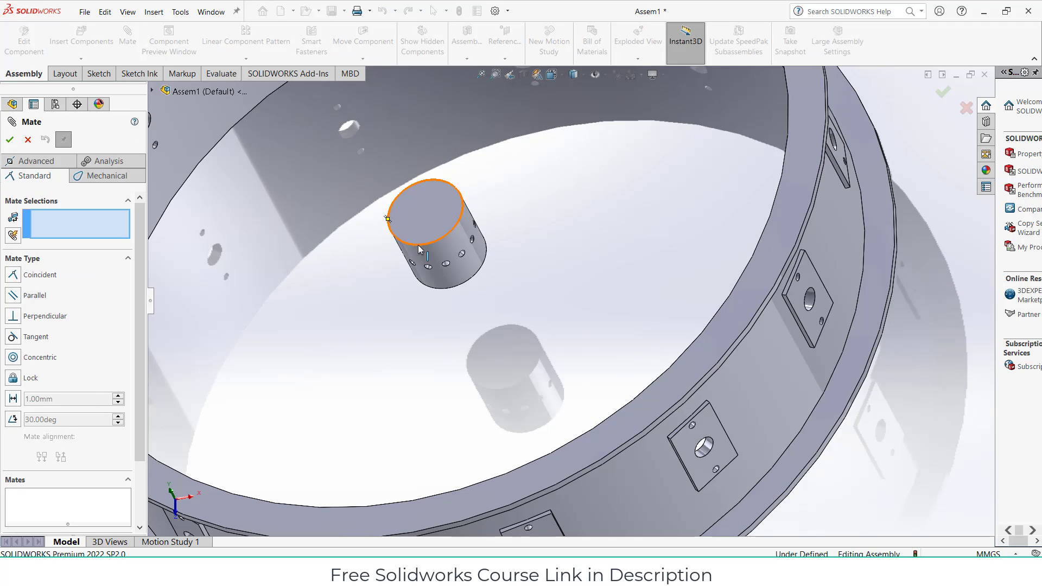
{"action": "left_click", "coordinate": [446, 259]}
{"action": "left_click", "coordinate": [760, 376]}
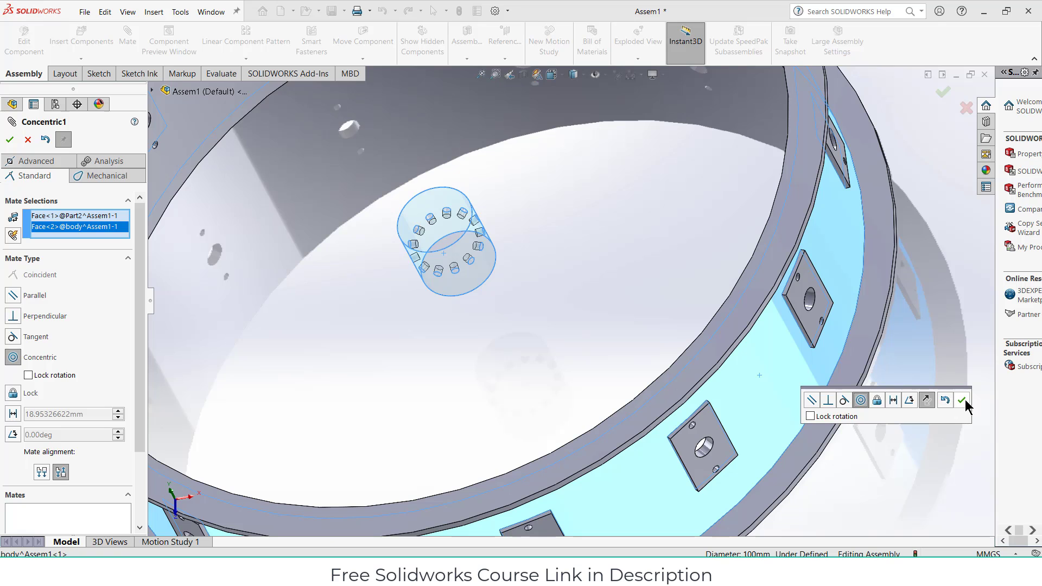
{"action": "left_click", "coordinate": [962, 400]}
Add a concentric mate between one of the hub's side holes and the central hole of a body plate, and finish mating
{"action": "scroll", "coordinate": [500, 280], "scroll_direction": "down", "scroll_amount": 5}
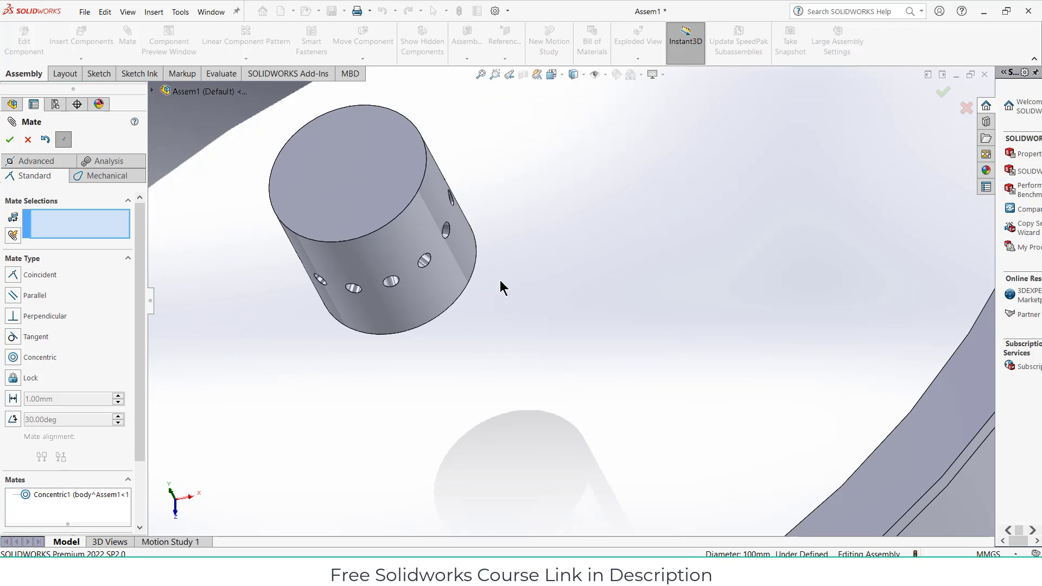
{"action": "left_click", "coordinate": [410, 256]}
{"action": "scroll", "coordinate": [568, 344], "scroll_direction": "up", "scroll_amount": 5}
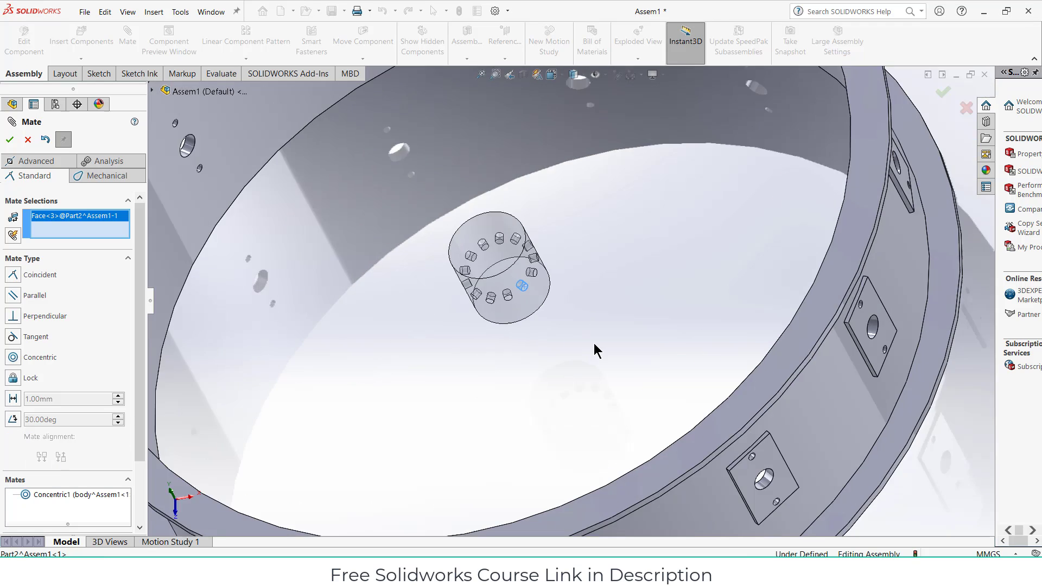
{"action": "scroll", "coordinate": [595, 349], "scroll_direction": "down", "scroll_amount": 6}
{"action": "left_click", "coordinate": [732, 434]}
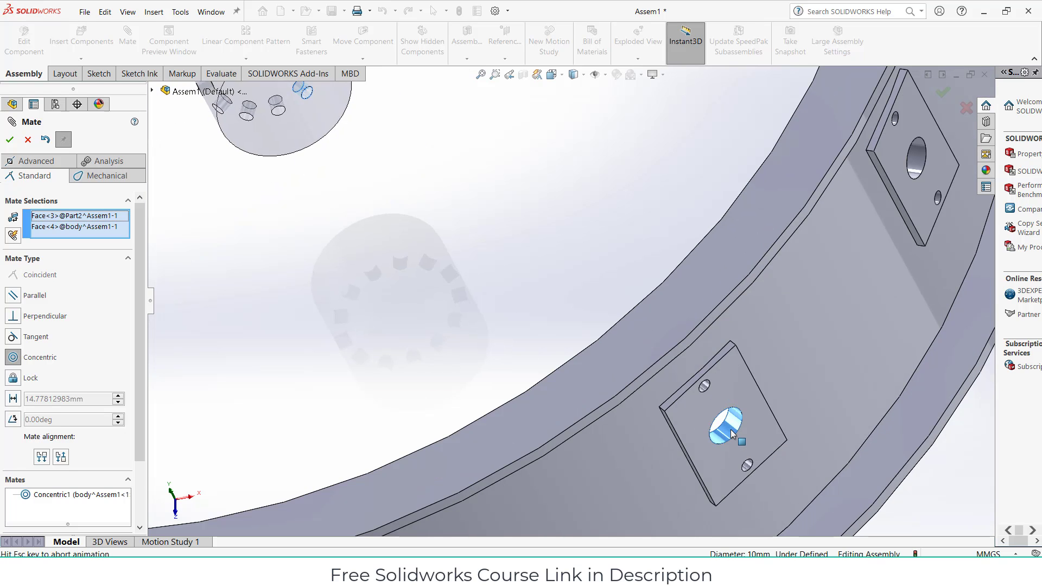
{"action": "scroll", "coordinate": [455, 240], "scroll_direction": "up", "scroll_amount": 5}
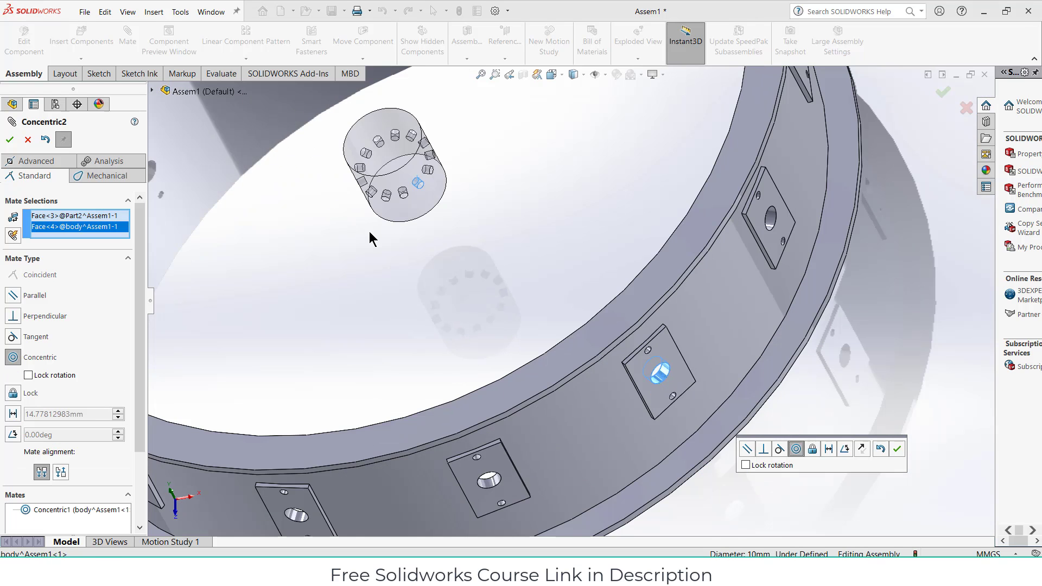
{"action": "middle_click_drag", "start_coordinate": [367, 235], "coordinate": [396, 297]}
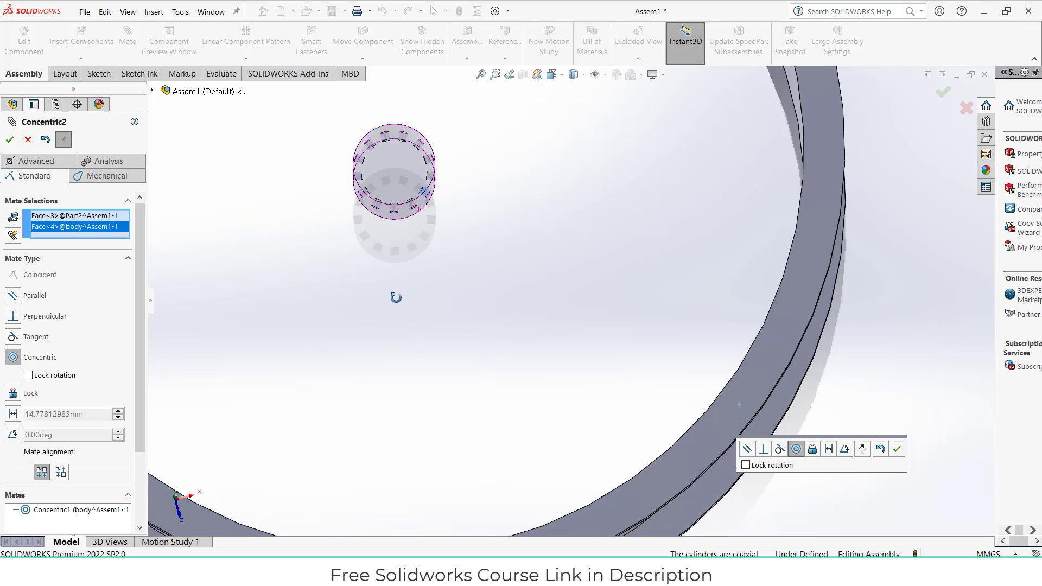
{"action": "left_click", "coordinate": [897, 449]}
{"action": "scroll", "coordinate": [574, 356], "scroll_direction": "up", "scroll_amount": 3}
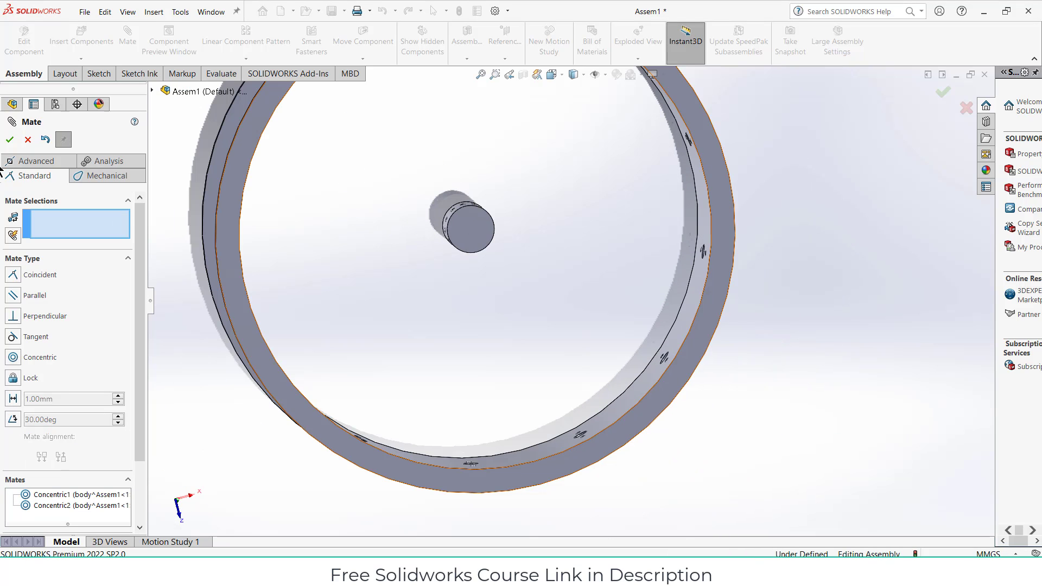
{"action": "left_click", "coordinate": [10, 140]}
Examine how the hub and body holes align, viewing the assembly normal to the hub's end face without shading, and restore shading
{"action": "left_click", "coordinate": [476, 227]}
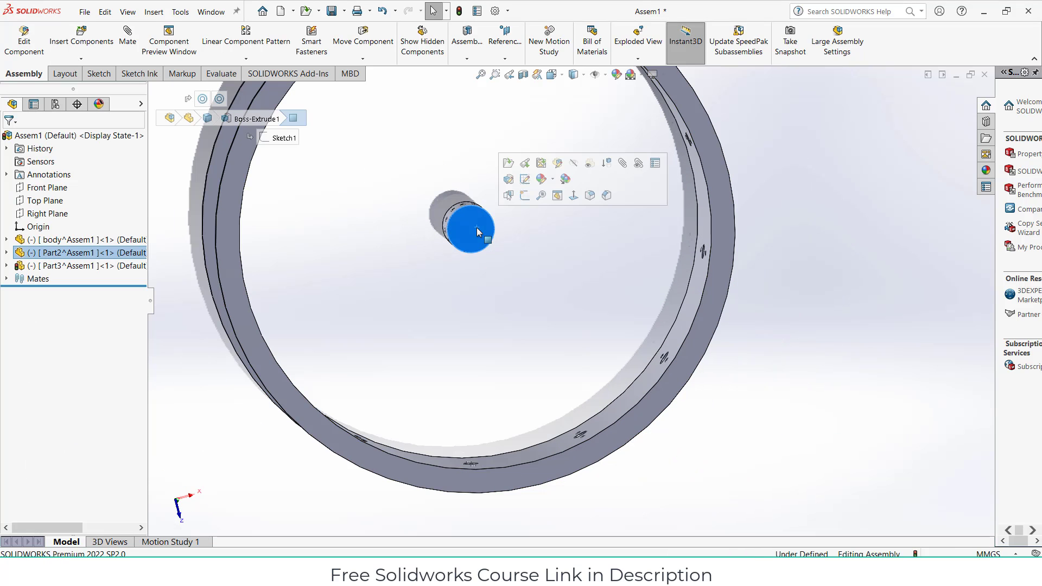
{"action": "key", "text": "ctrl+8"}
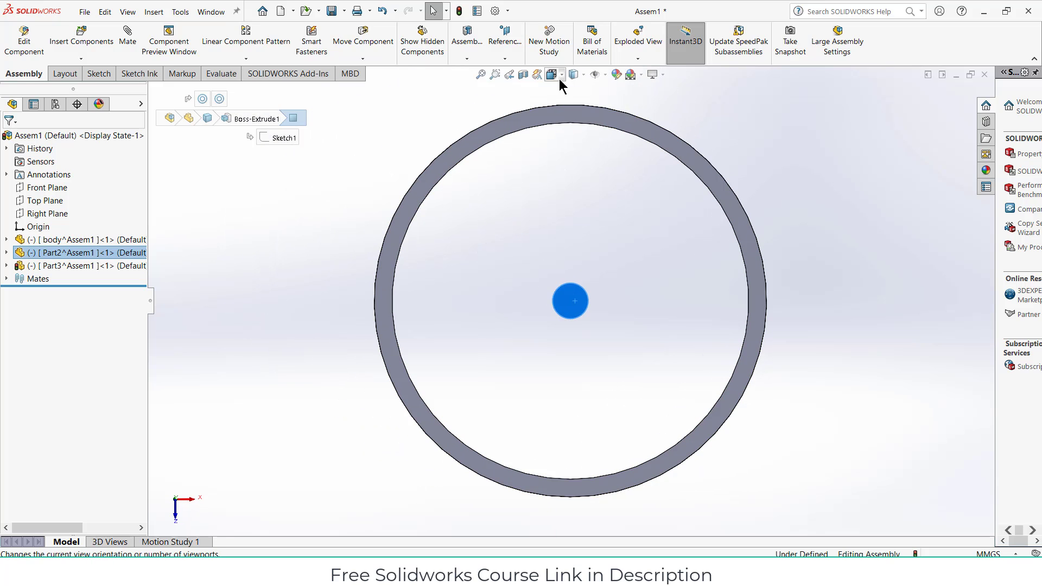
{"action": "left_click", "coordinate": [584, 75]}
{"action": "left_click", "coordinate": [575, 150]}
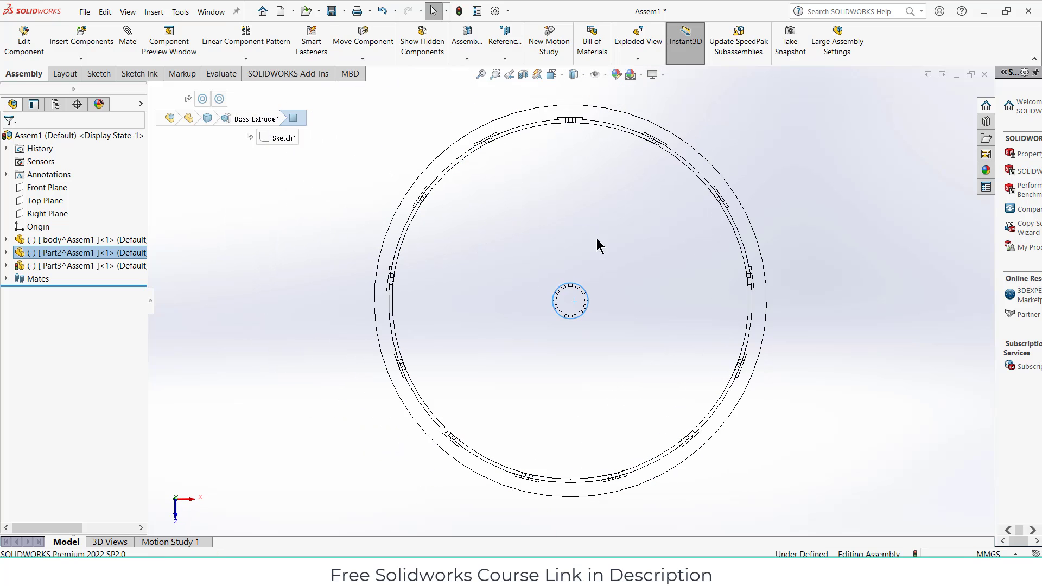
{"action": "scroll", "coordinate": [613, 293], "scroll_direction": "down", "scroll_amount": 3}
{"action": "scroll", "coordinate": [582, 274], "scroll_direction": "up", "scroll_amount": 1}
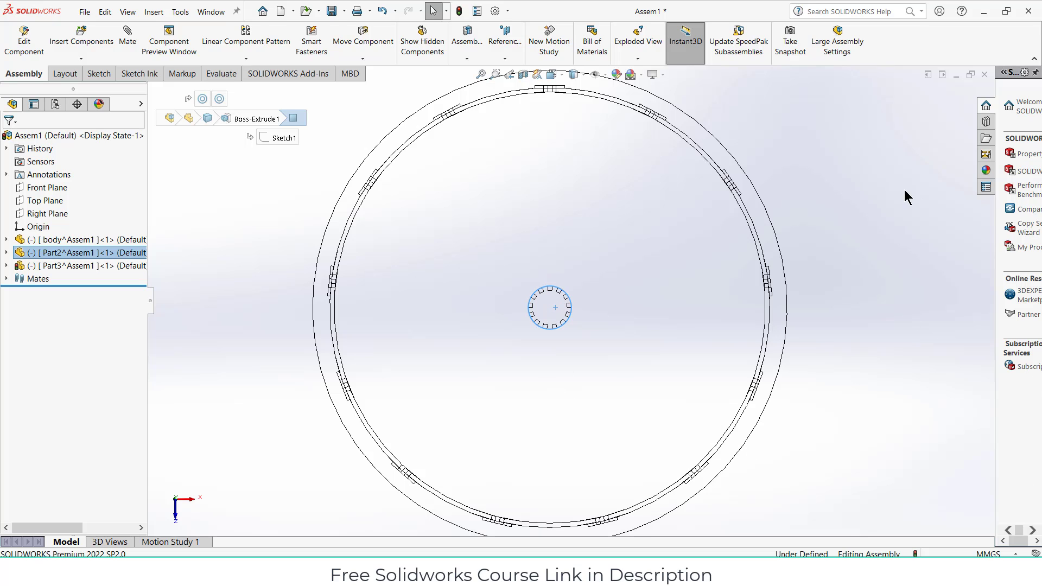
{"action": "left_click", "coordinate": [207, 300]}
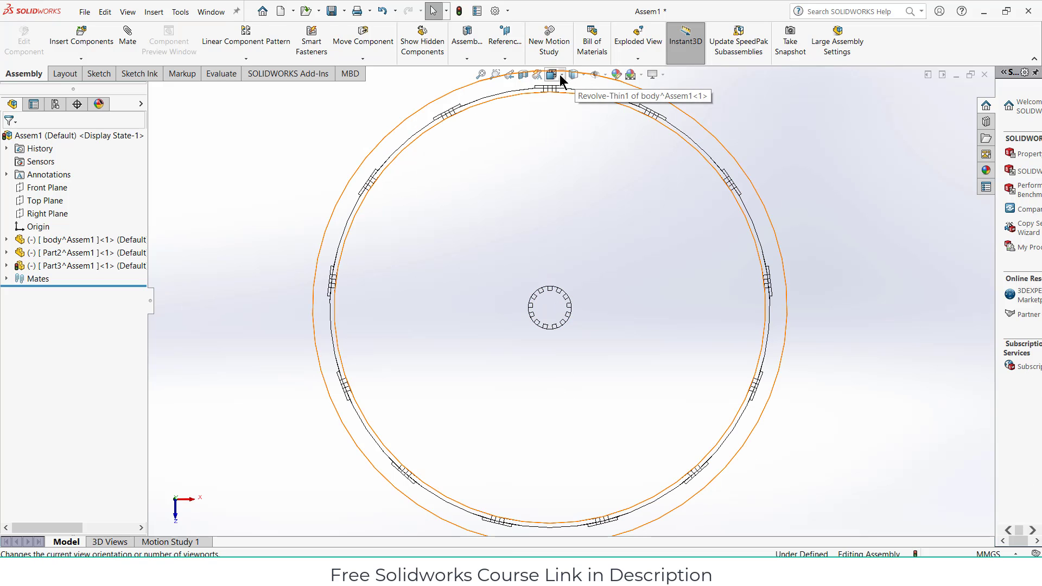
{"action": "key", "text": "f"}
{"action": "left_click", "coordinate": [573, 77]}
{"action": "left_click", "coordinate": [575, 89]}
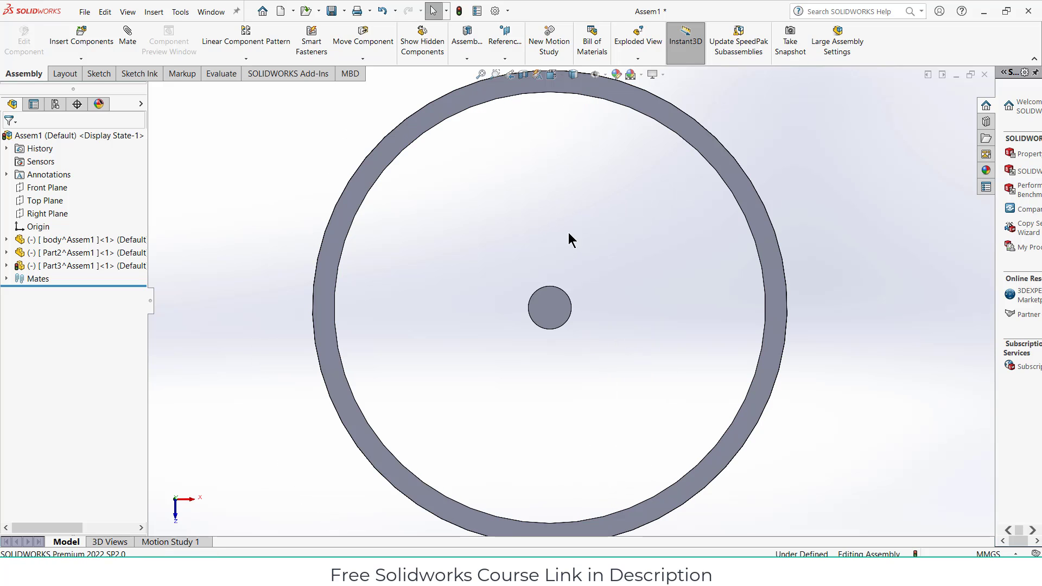
Edit the empty third part in the assembly and start a sketch on its Front Plane
{"action": "left_click", "coordinate": [32, 266]}
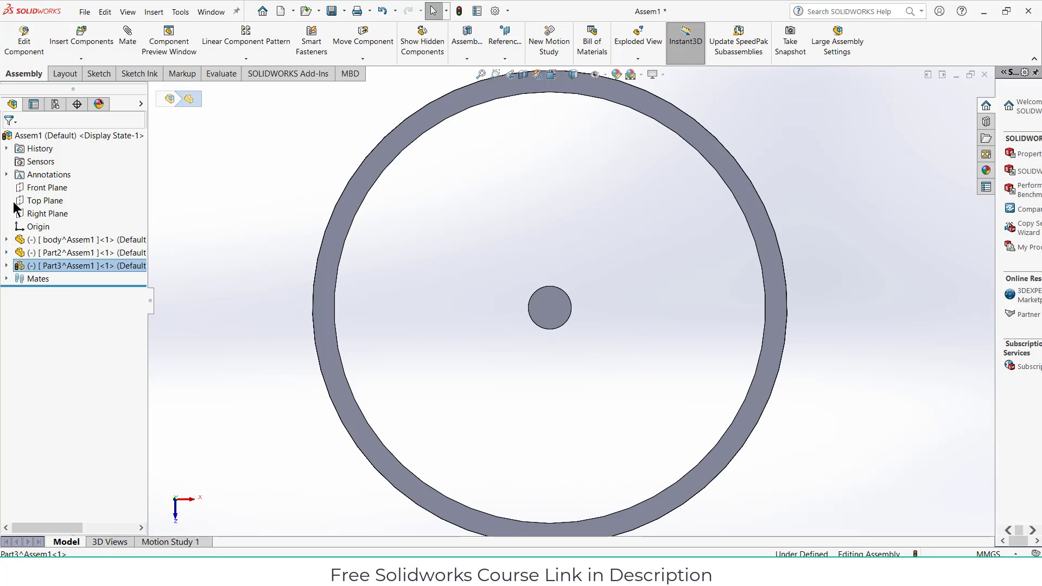
{"action": "left_click", "coordinate": [24, 42]}
{"action": "left_click", "coordinate": [6, 265]}
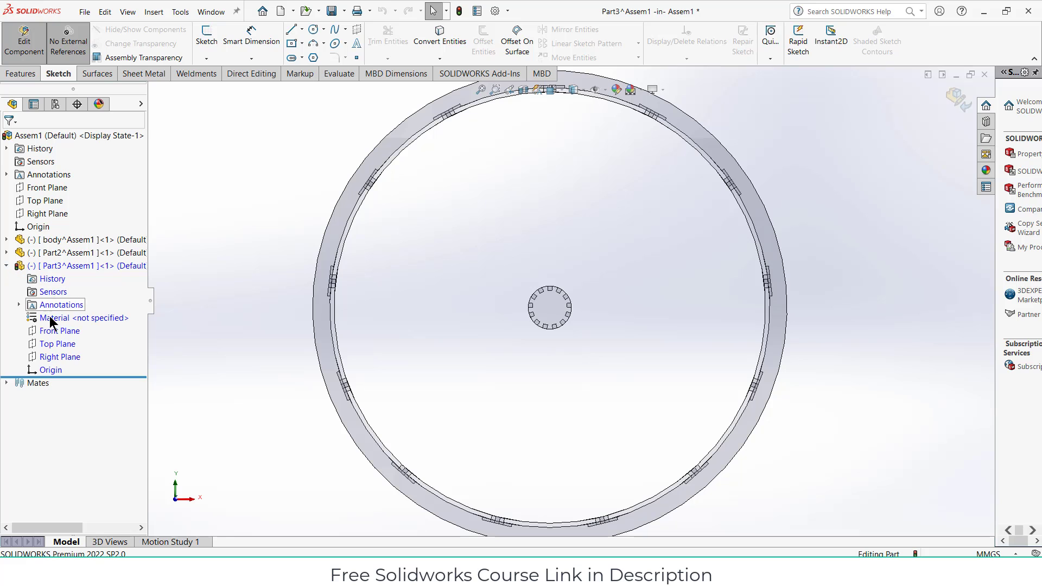
{"action": "left_click", "coordinate": [56, 332]}
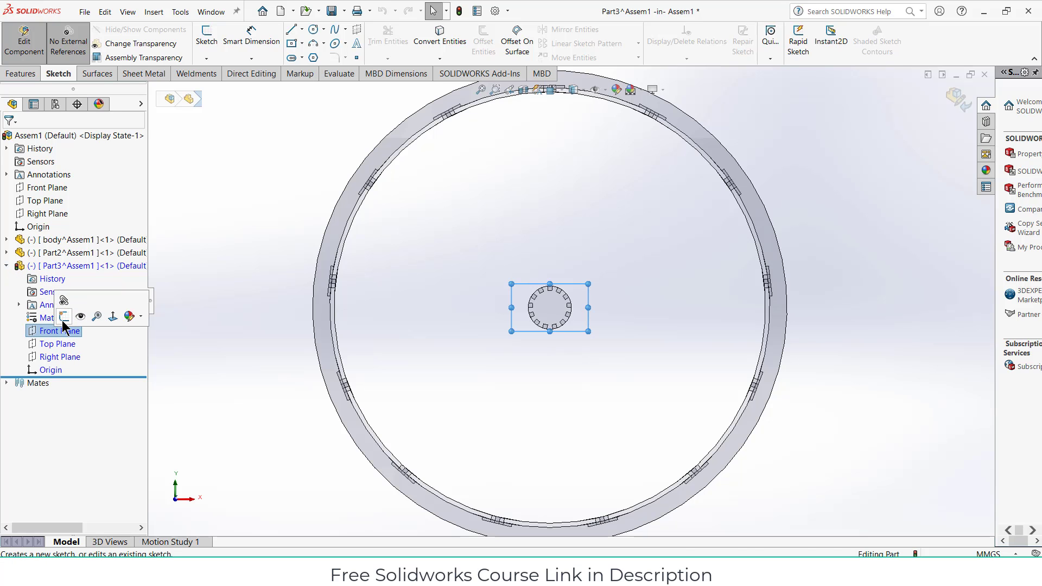
{"action": "left_click", "coordinate": [66, 316]}
{"action": "scroll", "coordinate": [584, 398], "scroll_direction": "up", "scroll_amount": 1}
{"action": "scroll", "coordinate": [583, 398], "scroll_direction": "down", "scroll_amount": 2}
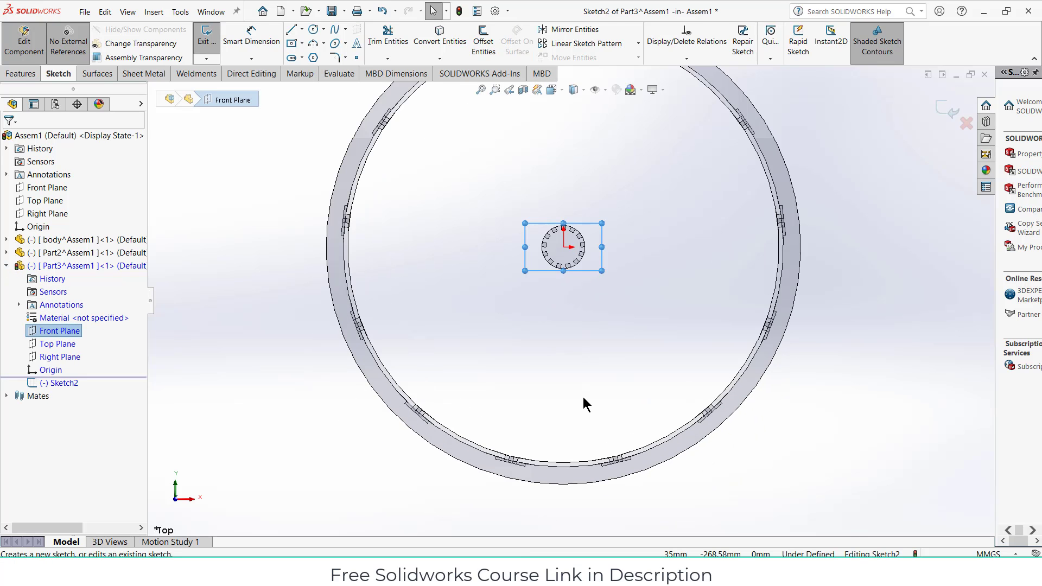
{"action": "scroll", "coordinate": [584, 397], "scroll_direction": "up", "scroll_amount": 2}
{"action": "scroll", "coordinate": [568, 122], "scroll_direction": "down", "scroll_amount": 2}
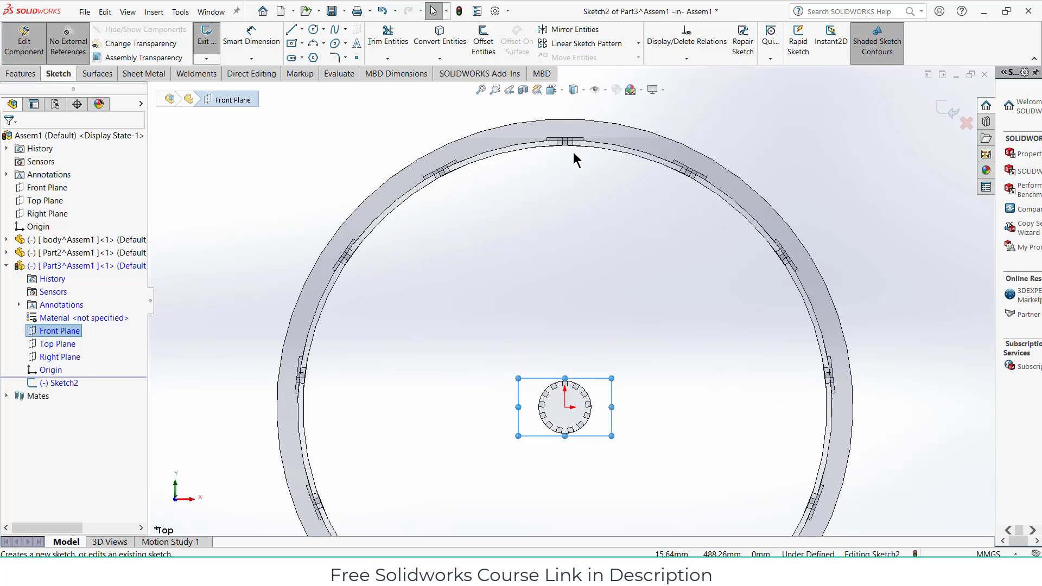
{"action": "scroll", "coordinate": [573, 152], "scroll_direction": "down", "scroll_amount": 1}
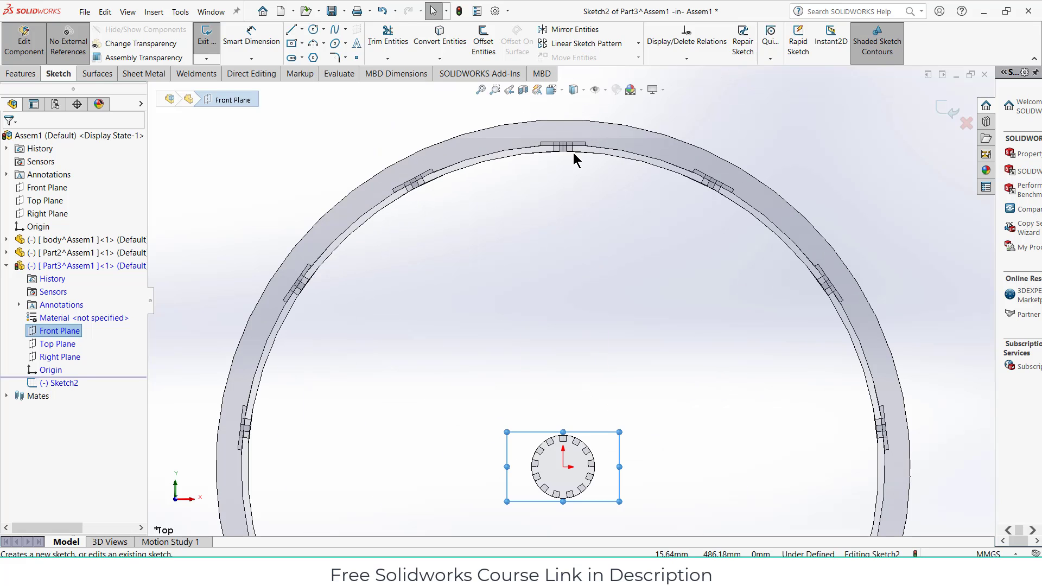
Sketch a vertical centerline from the body's uppermost plate hole and extend its lower end to the origin, about 510 mm long
{"action": "left_click", "coordinate": [303, 30]}
{"action": "left_click", "coordinate": [321, 57]}
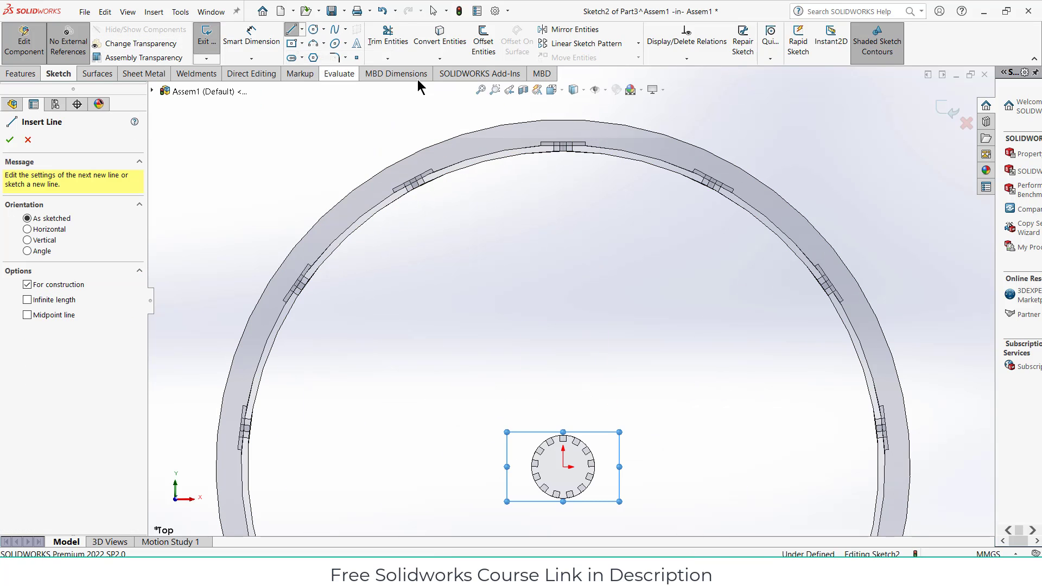
{"action": "left_click", "coordinate": [562, 142]}
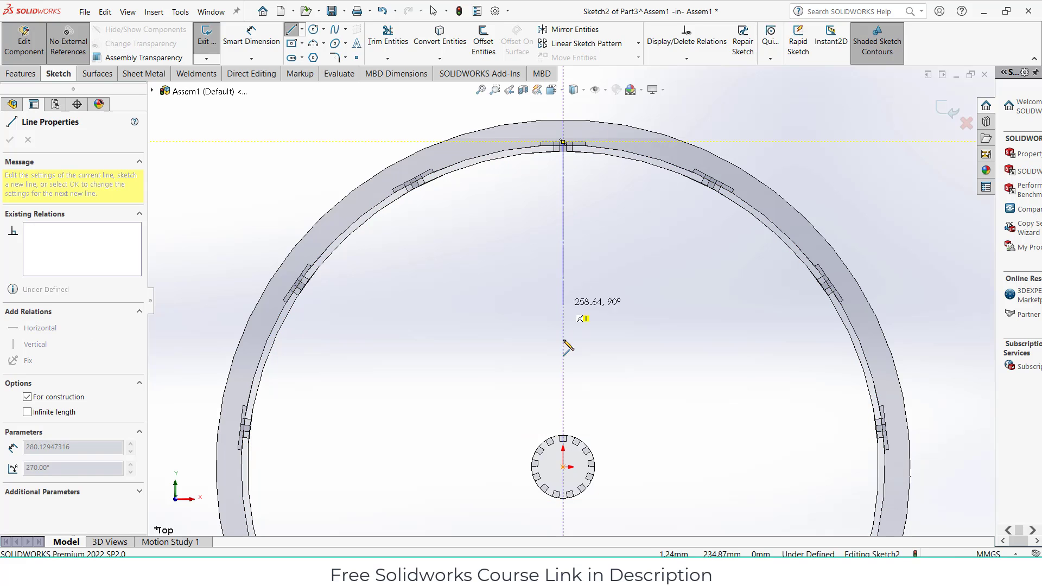
{"action": "left_click", "coordinate": [563, 439]}
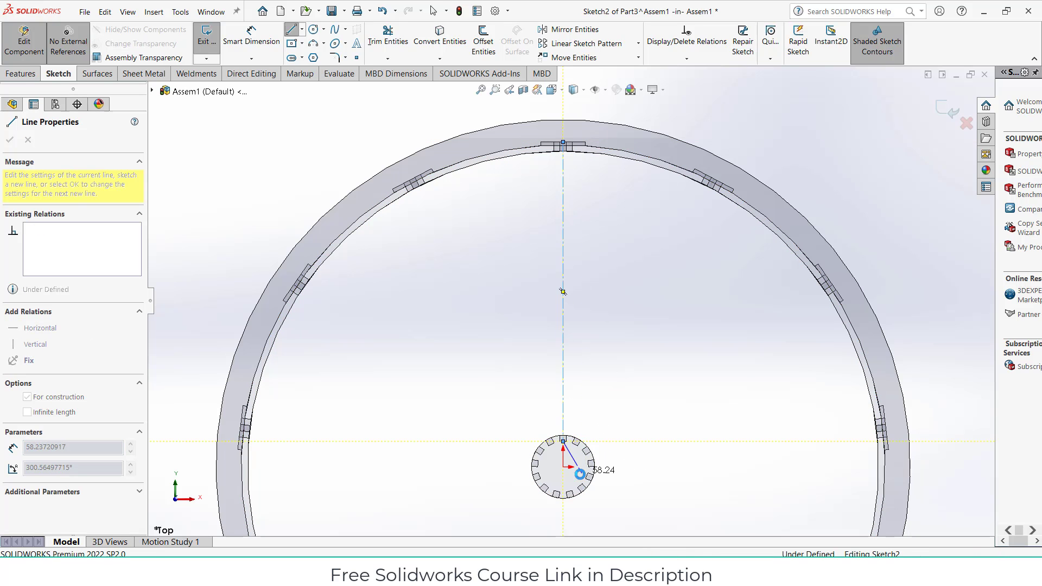
{"action": "key", "text": "Escape"}
{"action": "scroll", "coordinate": [571, 477], "scroll_direction": "down", "scroll_amount": 3}
{"action": "left_click", "coordinate": [556, 389]}
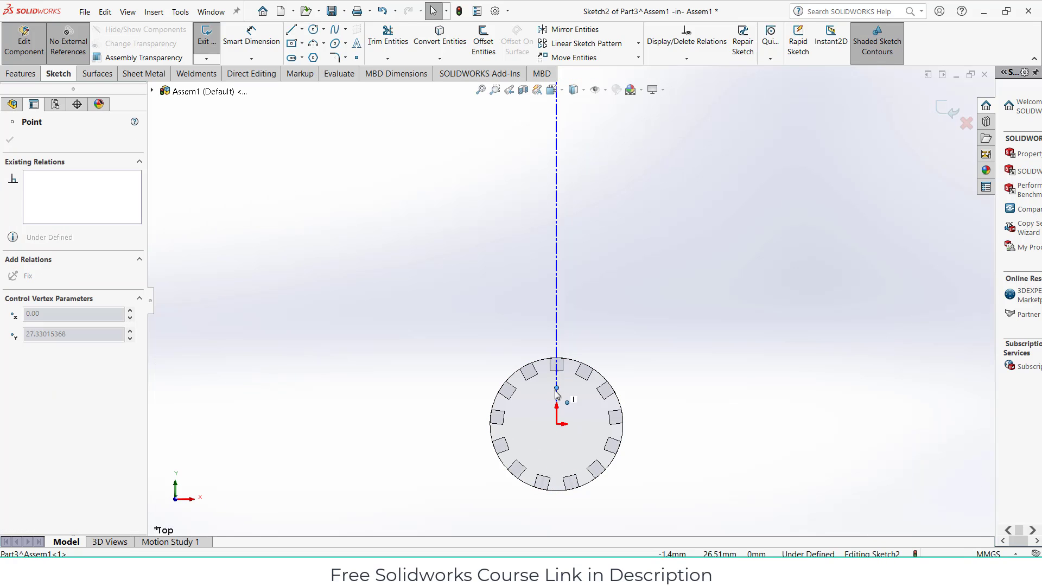
{"action": "left_click_drag", "start_coordinate": [555, 423], "coordinate": [556, 424]}
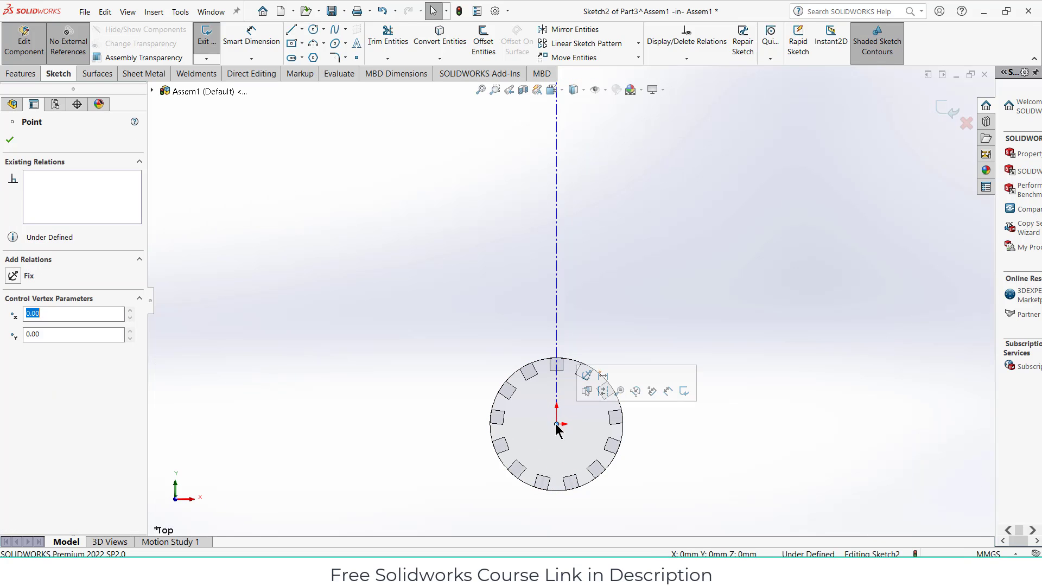
{"action": "left_click", "coordinate": [633, 307]}
Convert the body's inner circular edge, 1000 mm in diameter, into a sketch circle, accepting the broken external reference
{"action": "scroll", "coordinate": [632, 307], "scroll_direction": "up", "scroll_amount": 5}
{"action": "scroll", "coordinate": [601, 124], "scroll_direction": "down", "scroll_amount": 3}
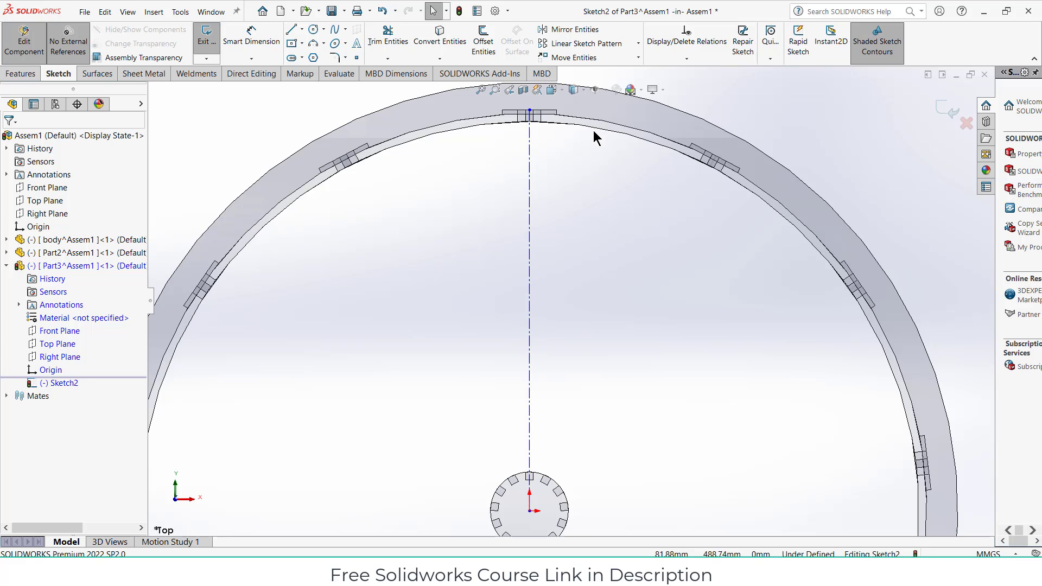
{"action": "left_click", "coordinate": [598, 129]}
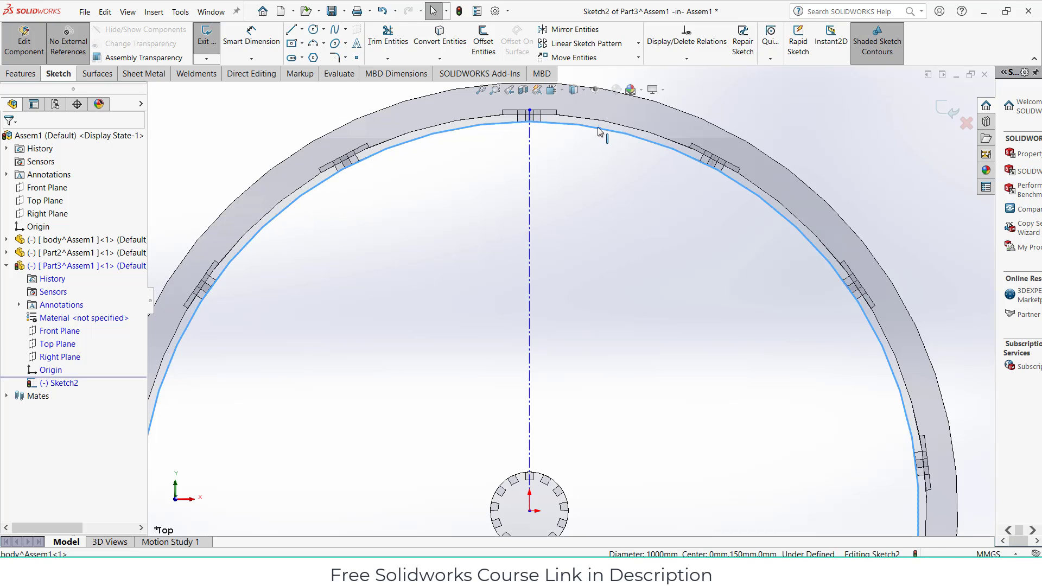
{"action": "left_click", "coordinate": [434, 34]}
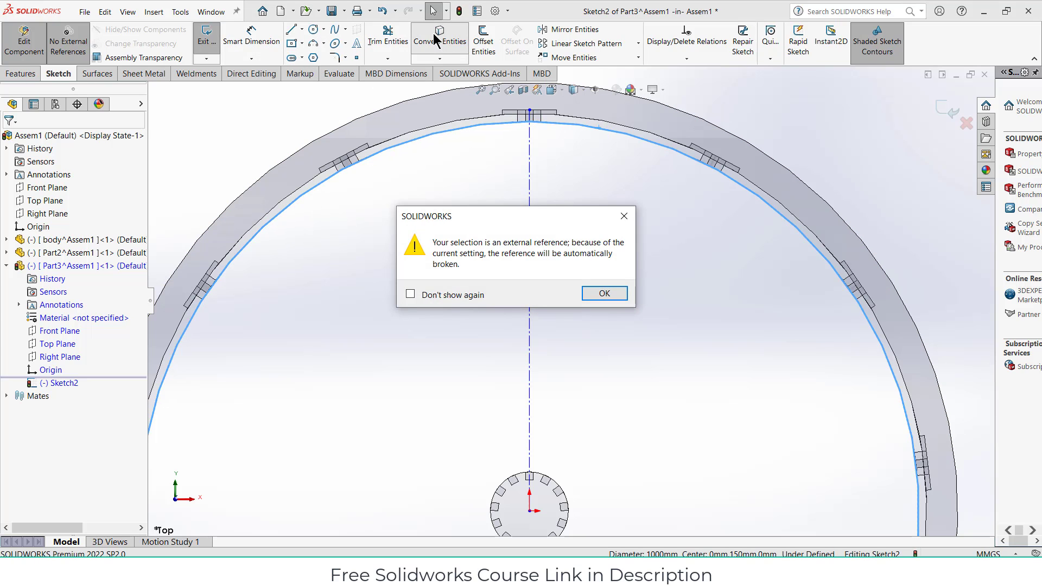
{"action": "left_click", "coordinate": [585, 293]}
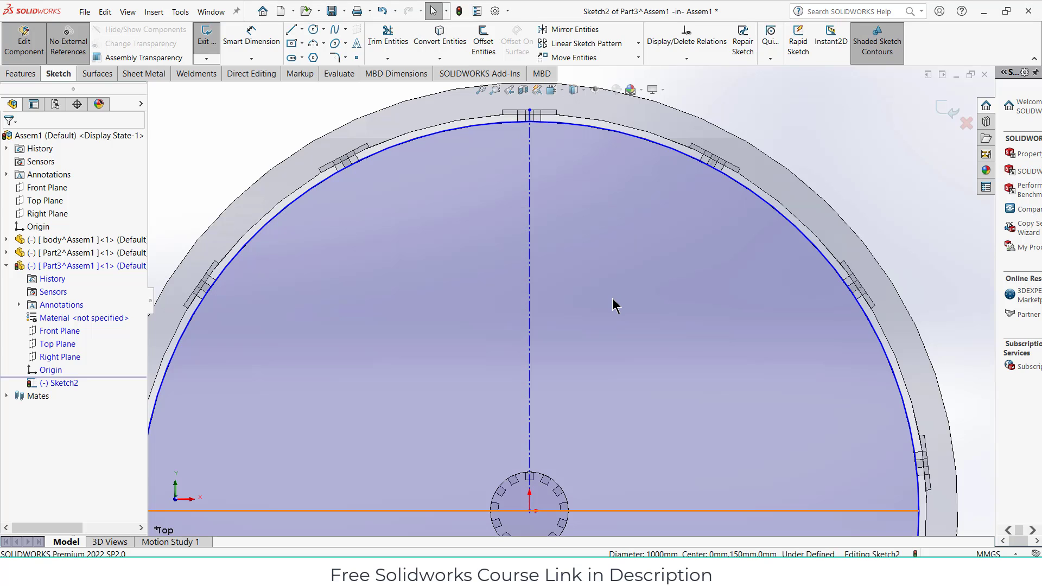
{"action": "left_click", "coordinate": [612, 297]}
Sketch two 500 mm radial lines from the origin to the converted circle, one on each side of the centerline
{"action": "scroll", "coordinate": [570, 293], "scroll_direction": "up", "scroll_amount": 2}
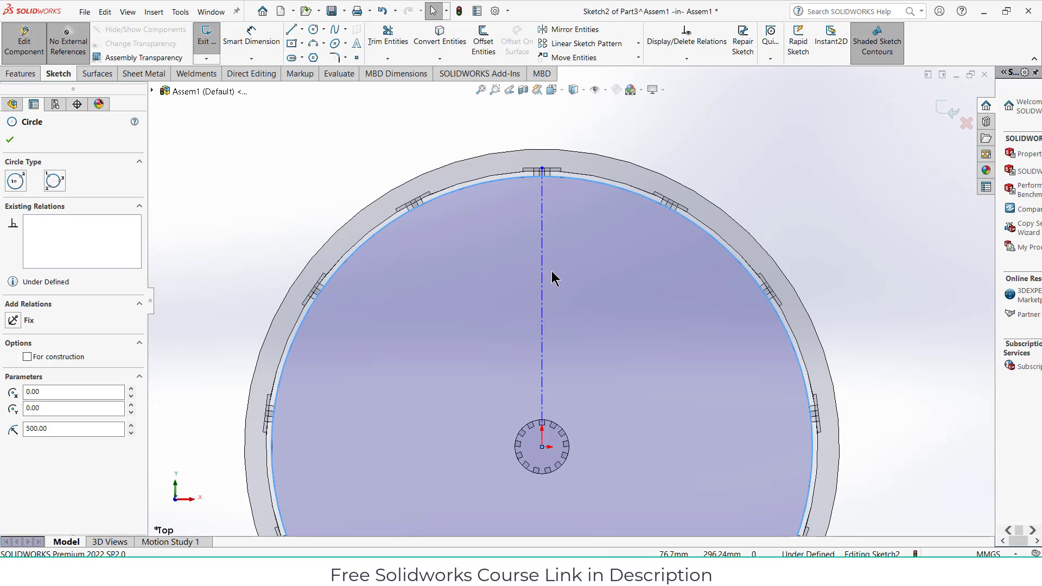
{"action": "left_click", "coordinate": [291, 31]}
{"action": "left_click", "coordinate": [478, 178]}
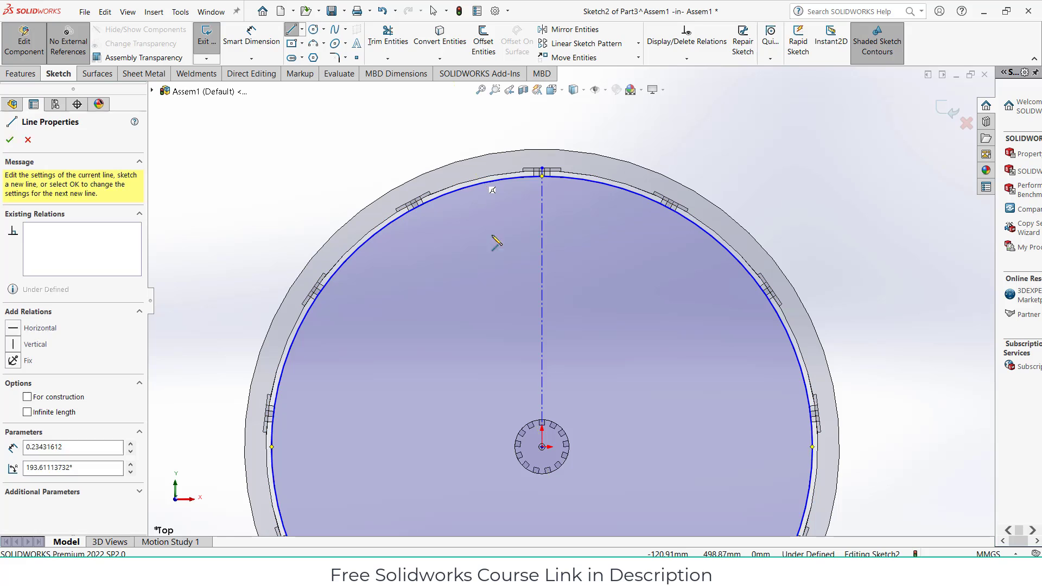
{"action": "left_click", "coordinate": [542, 447]}
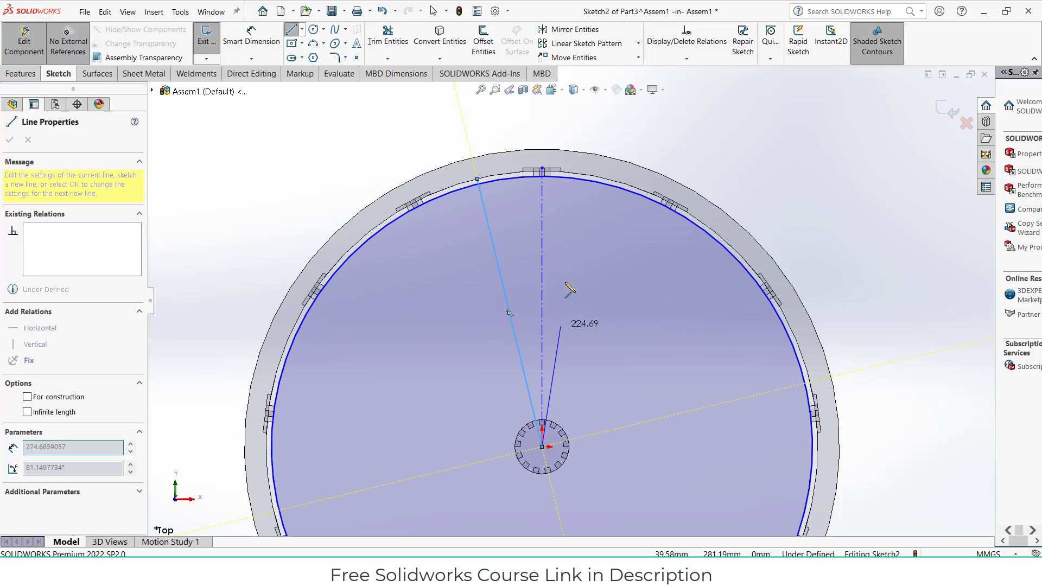
{"action": "left_click", "coordinate": [609, 185]}
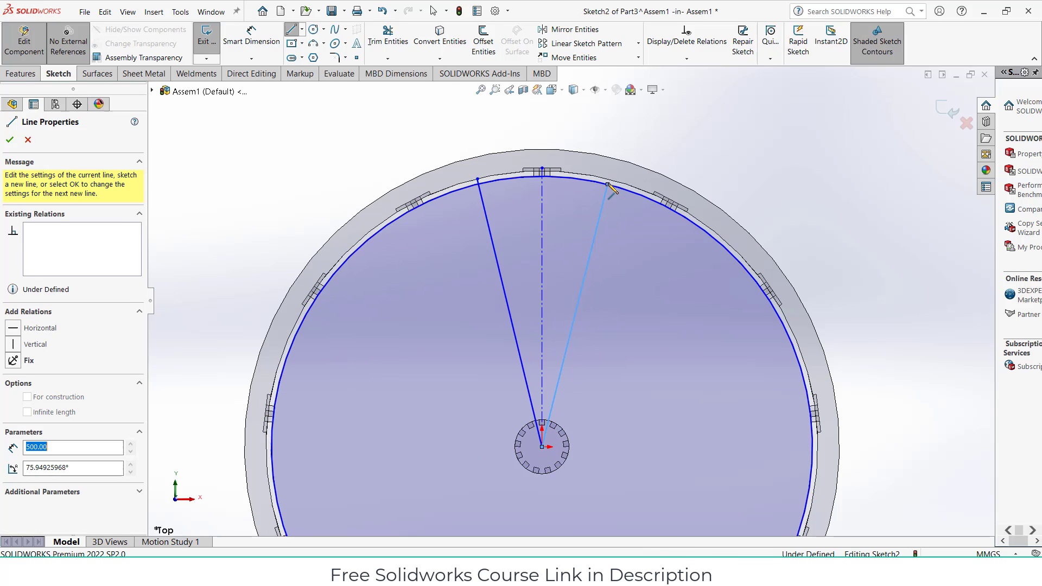
{"action": "key", "text": "Escape"}
{"action": "key", "text": "Escape"}
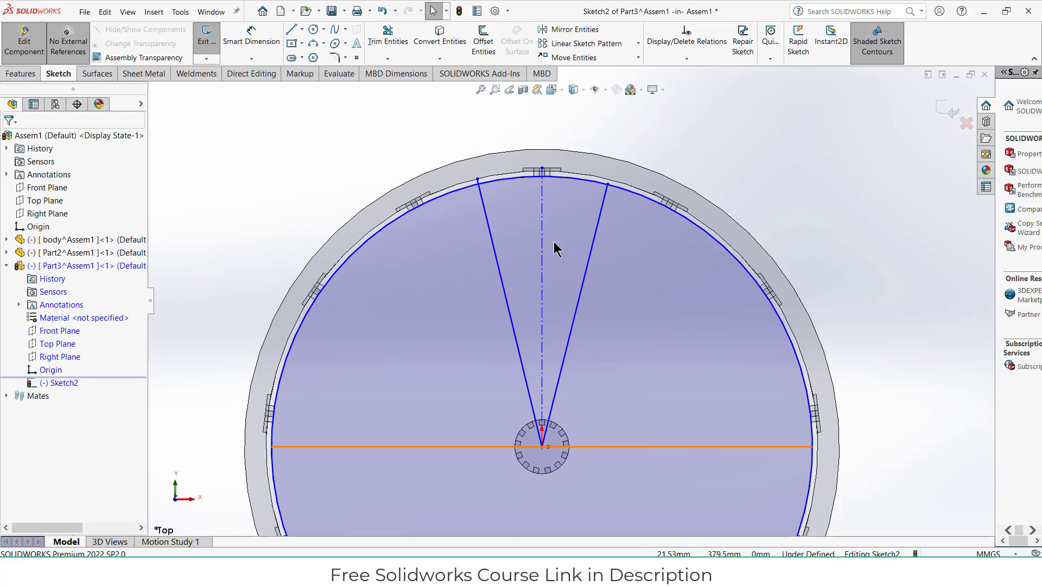
Dimension the angle between the two radial lines and set it to 360/13 degrees
{"action": "scroll", "coordinate": [554, 244], "scroll_direction": "down", "scroll_amount": 2}
{"action": "left_click", "coordinate": [251, 44]}
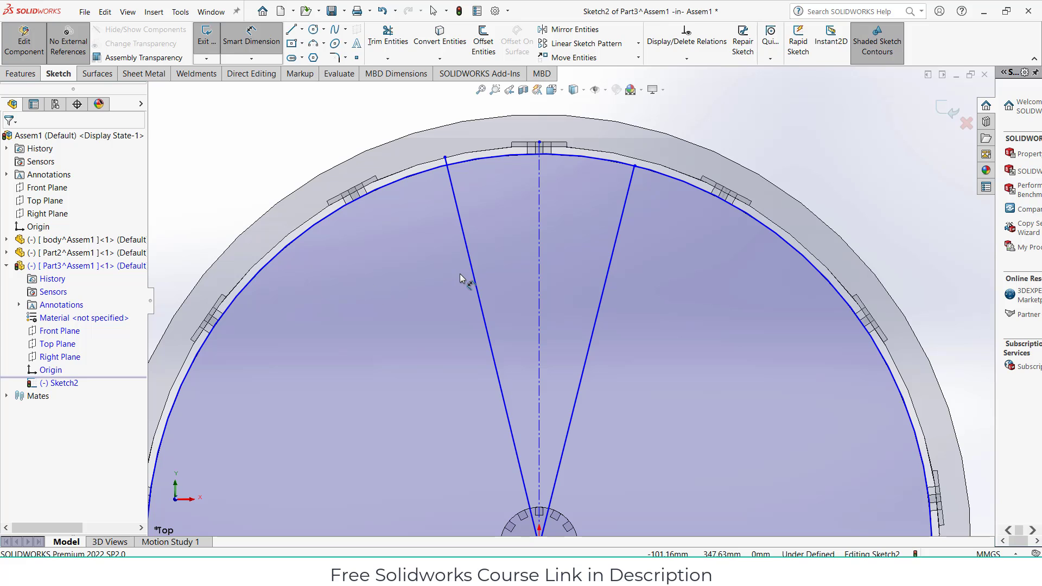
{"action": "left_click", "coordinate": [479, 287]}
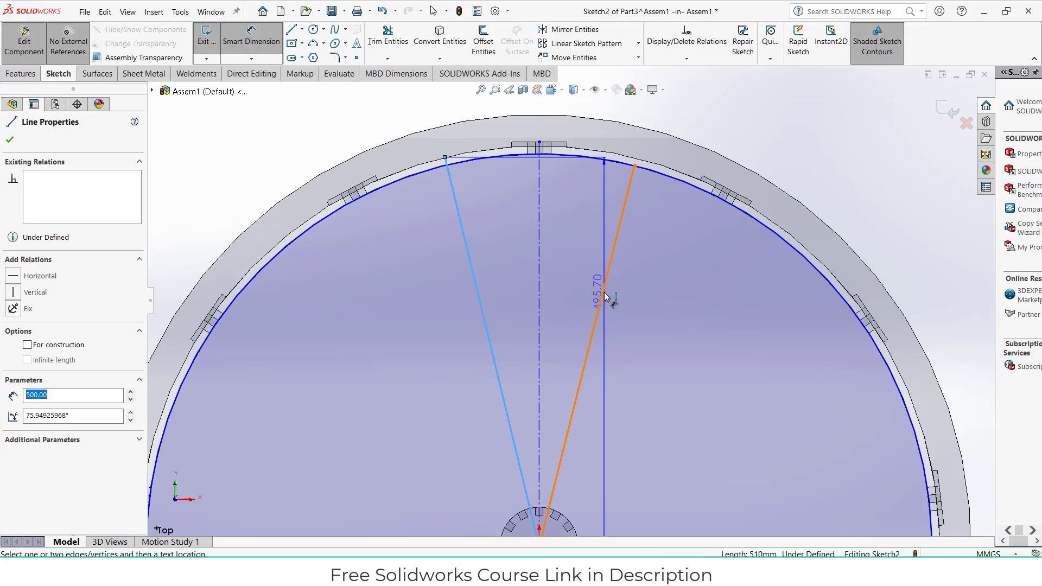
{"action": "left_click", "coordinate": [606, 298]}
{"action": "left_click", "coordinate": [582, 267]}
{"action": "type", "text": "360"}
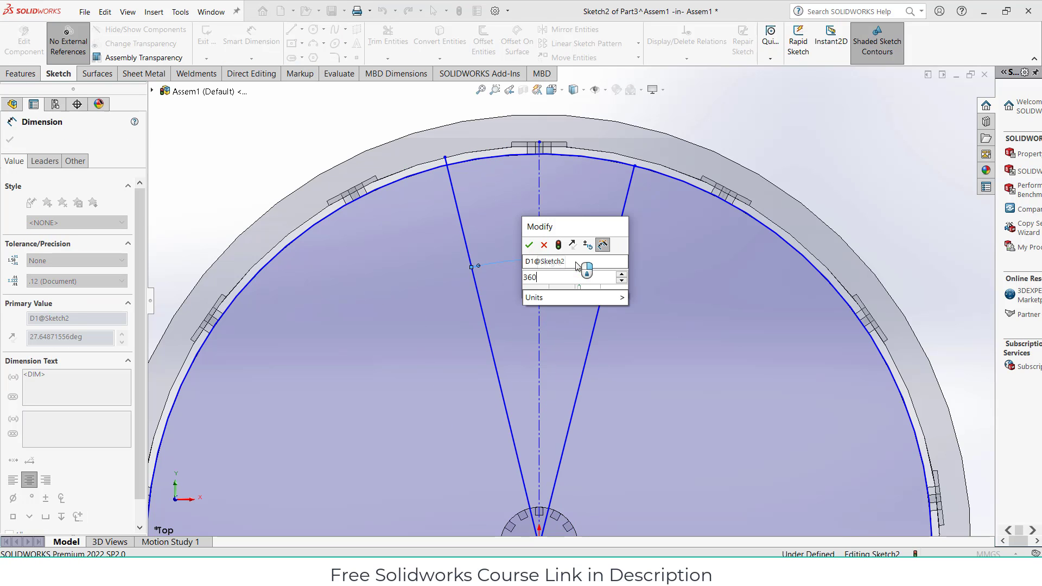
{"action": "type", "text": "/13"}
{"action": "key", "text": "Return"}
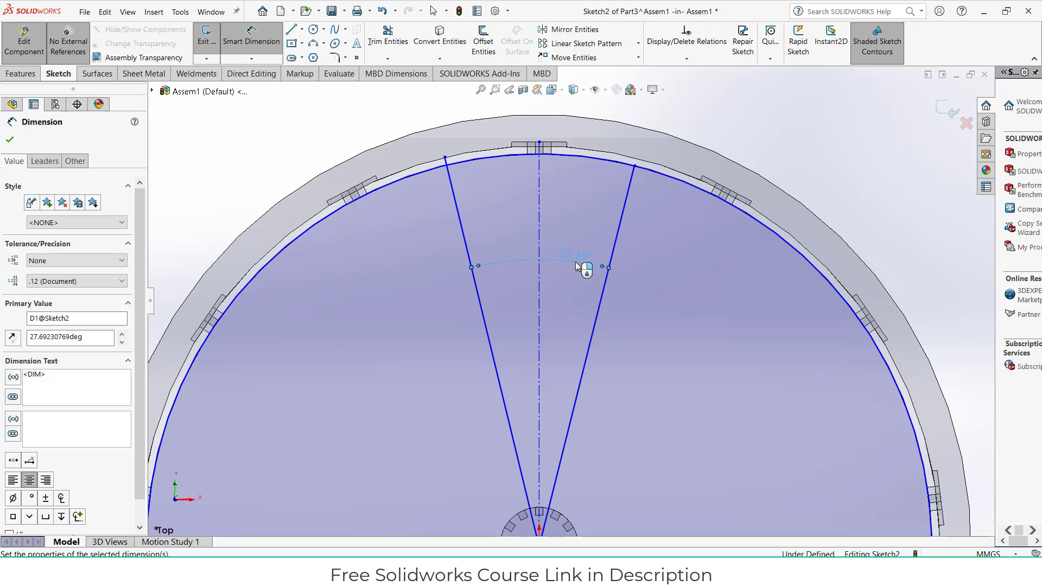
Dimension the angle between the left radial line and the centerline and set it to 27.69/2 degrees
{"action": "left_click", "coordinate": [468, 248]}
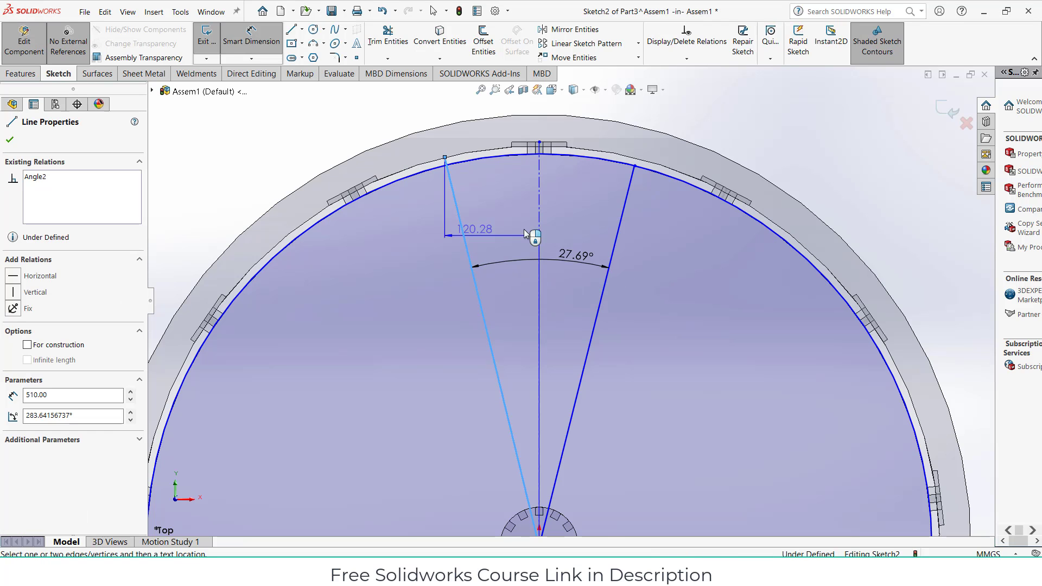
{"action": "left_click", "coordinate": [539, 228]}
{"action": "left_click", "coordinate": [513, 222]}
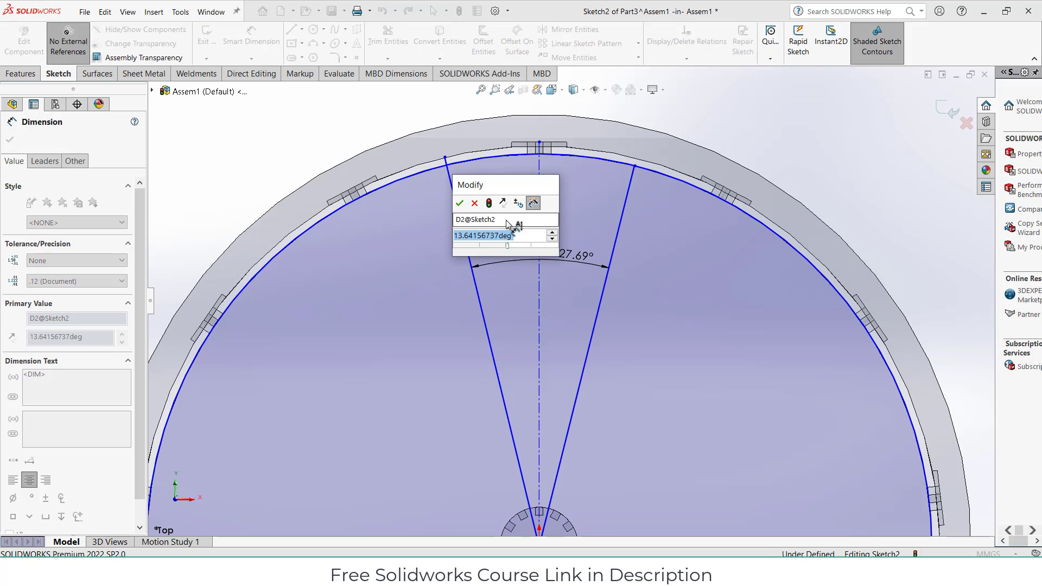
{"action": "type", "text": "27.69"}
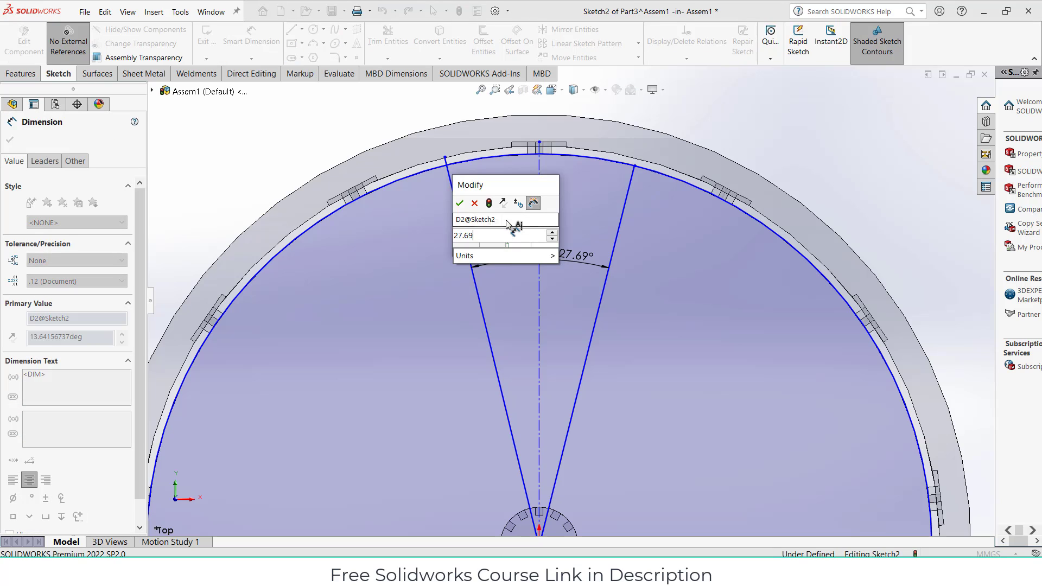
{"action": "type", "text": "/2"}
{"action": "key", "text": "Return"}
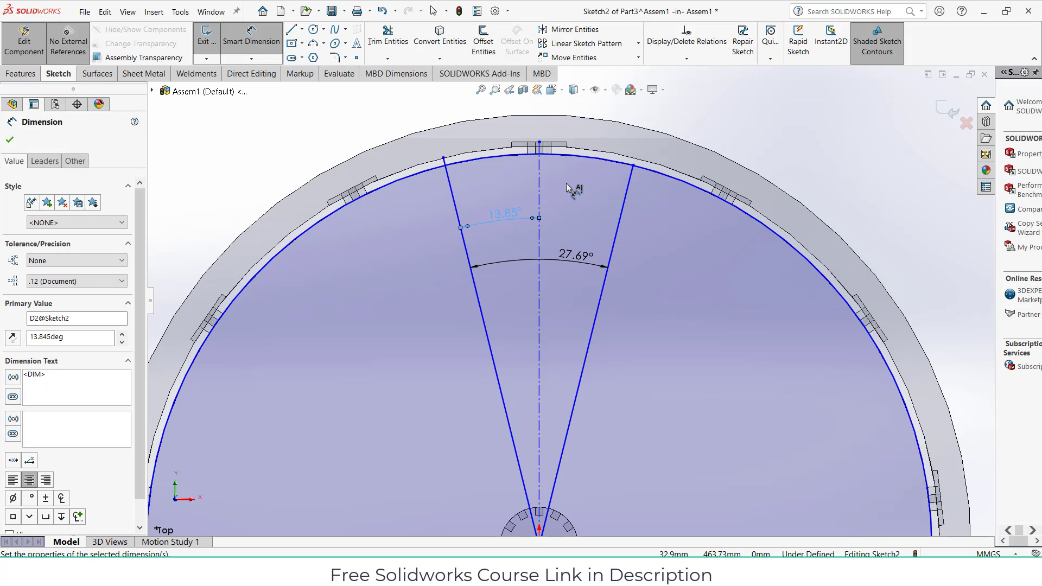
{"action": "scroll", "coordinate": [633, 239], "scroll_direction": "up", "scroll_amount": 5}
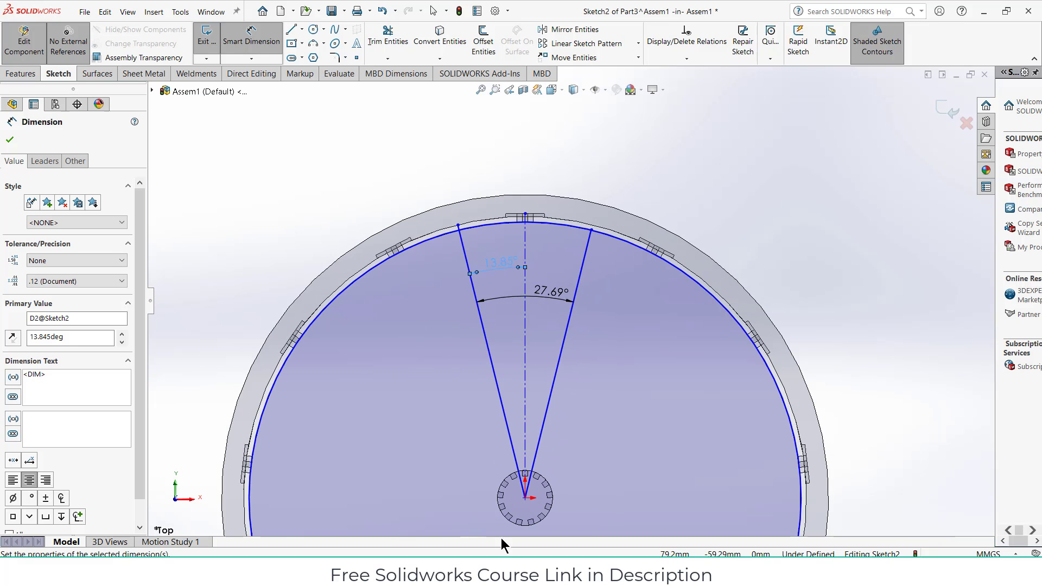
{"action": "scroll", "coordinate": [515, 468], "scroll_direction": "down", "scroll_amount": 2}
{"action": "scroll", "coordinate": [515, 468], "scroll_direction": "down", "scroll_amount": 6}
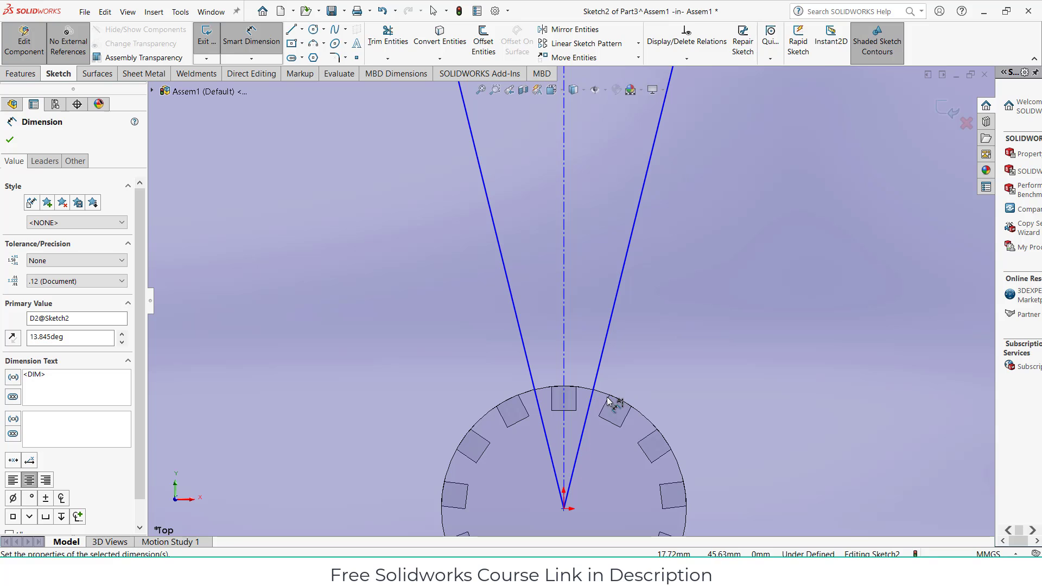
{"action": "left_click", "coordinate": [8, 140]}
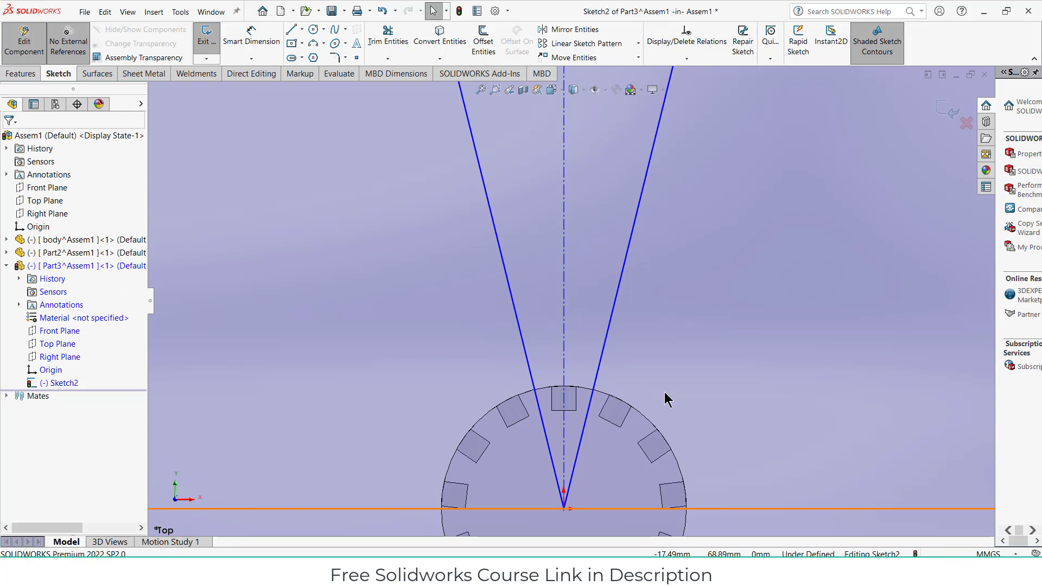
Convert the hub's 100 mm diameter outer edge into a sketch circle, accepting the broken external reference
{"action": "left_click", "coordinate": [605, 397]}
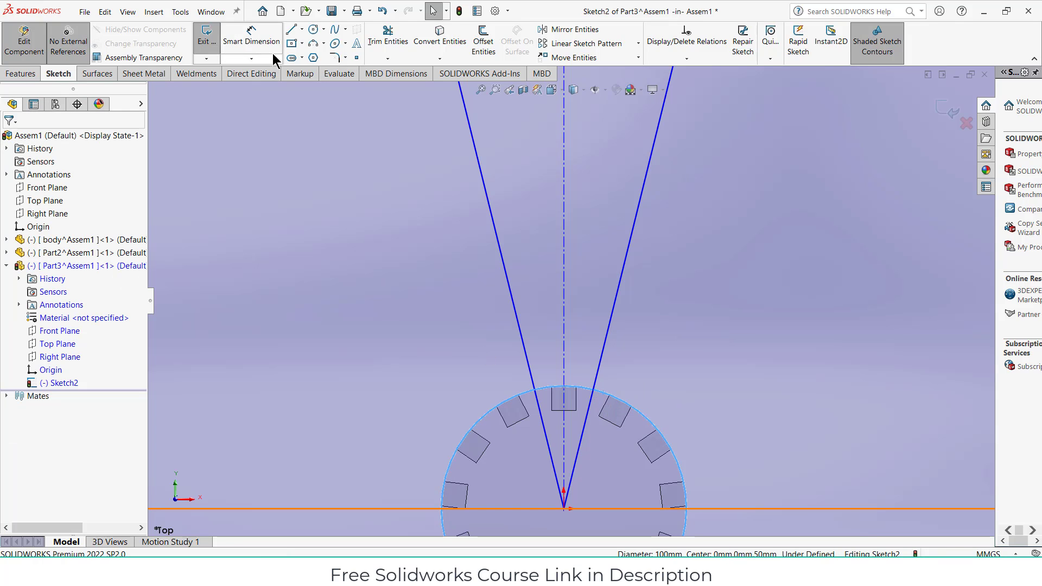
{"action": "left_click", "coordinate": [433, 34]}
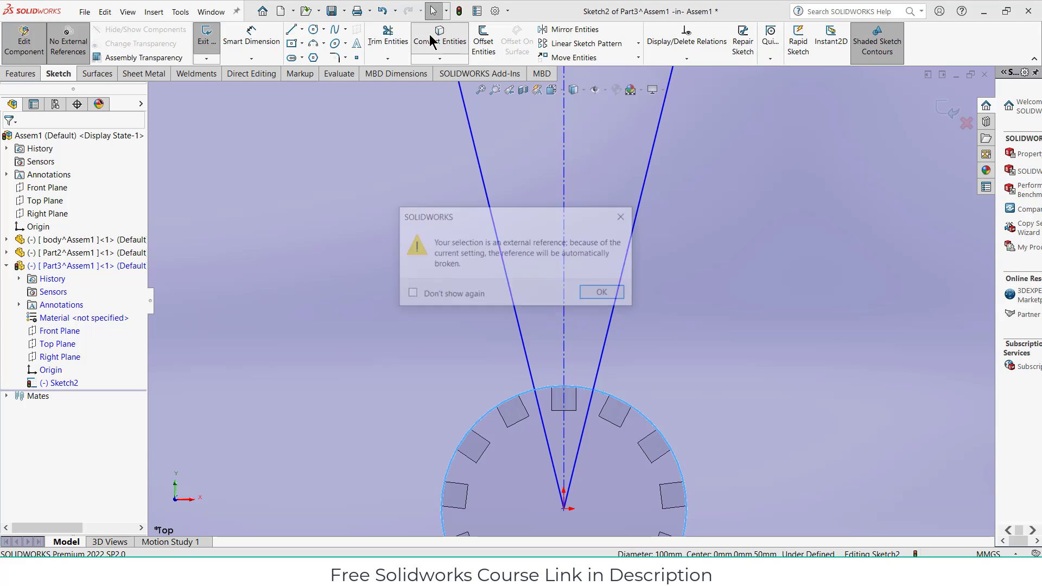
{"action": "left_click", "coordinate": [604, 294]}
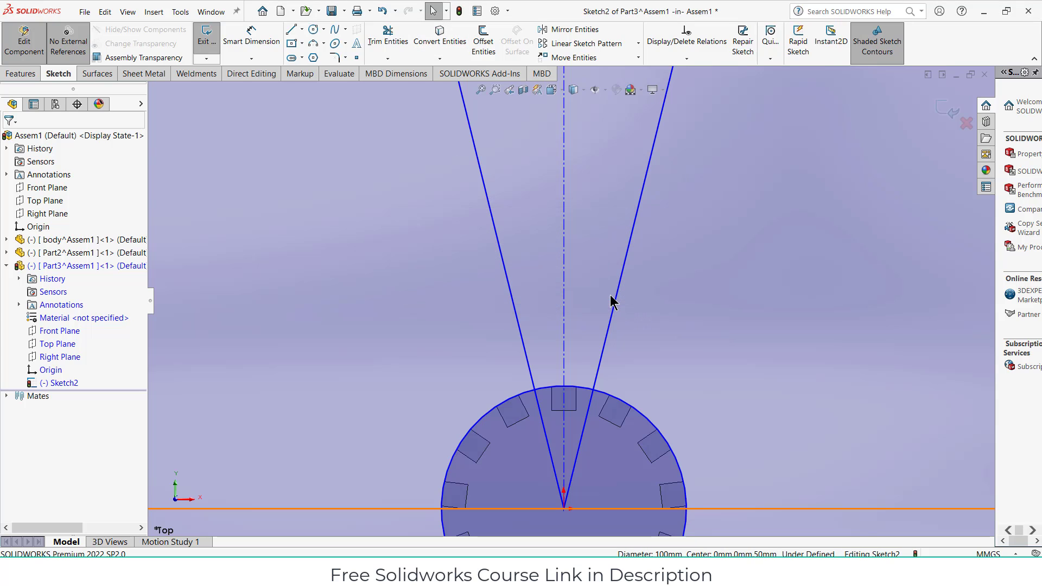
Offset the converted hub circle outward by 10 mm
{"action": "left_click", "coordinate": [599, 391]}
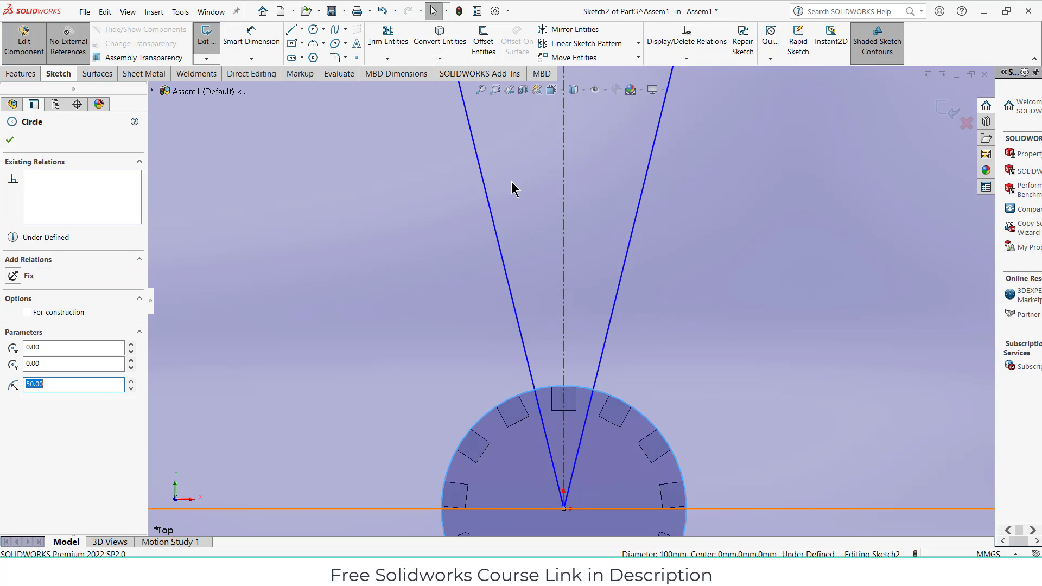
{"action": "left_click", "coordinate": [482, 41]}
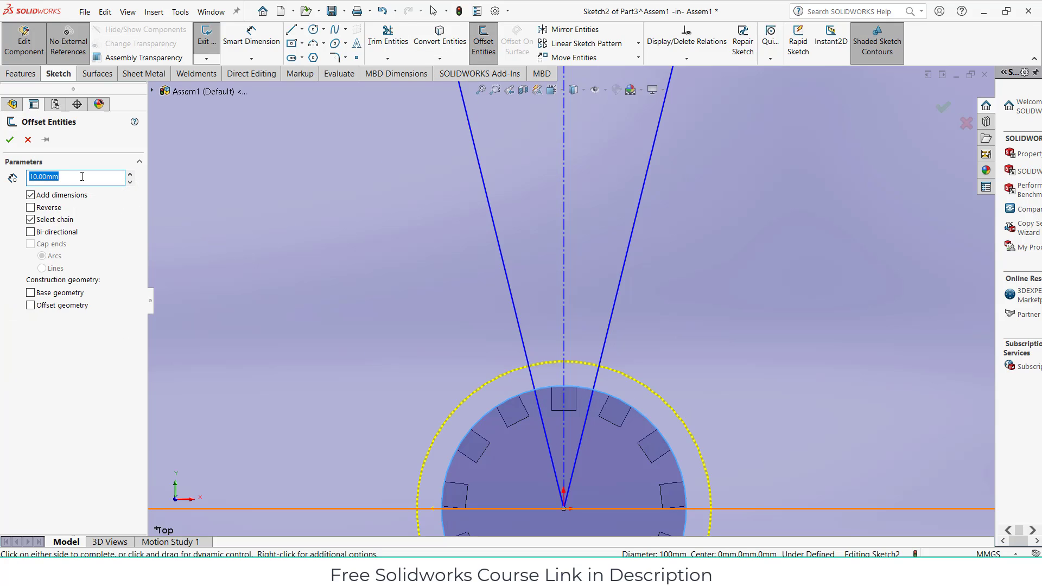
{"action": "left_click", "coordinate": [10, 140]}
Trim the end of the left radial line that sticks out past the 1000 mm circle
{"action": "scroll", "coordinate": [622, 390], "scroll_direction": "up", "scroll_amount": 5}
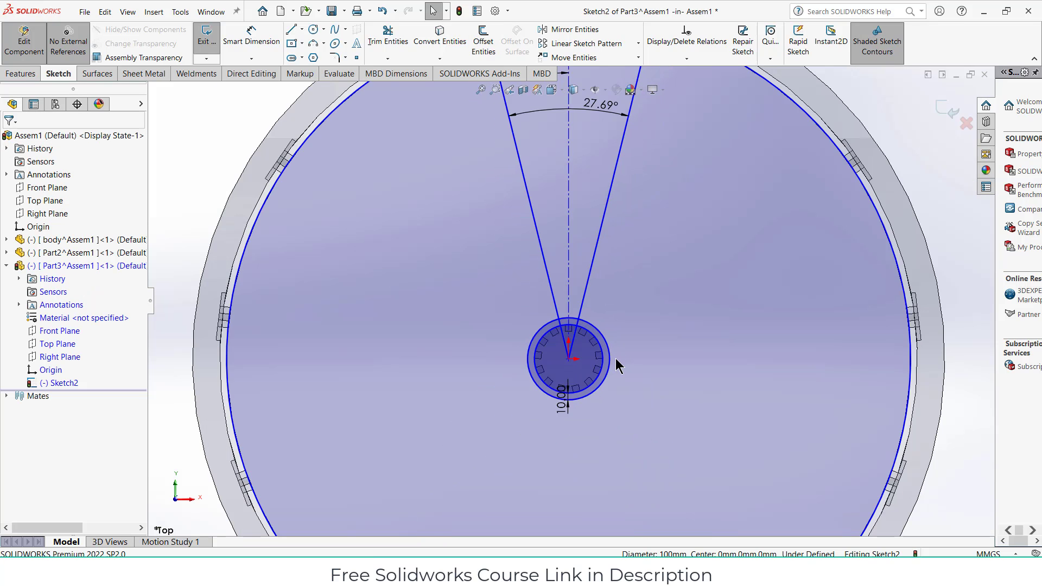
{"action": "scroll", "coordinate": [589, 266], "scroll_direction": "up", "scroll_amount": 2}
{"action": "scroll", "coordinate": [587, 227], "scroll_direction": "down", "scroll_amount": 2}
{"action": "scroll", "coordinate": [587, 226], "scroll_direction": "up", "scroll_amount": 4}
{"action": "scroll", "coordinate": [587, 218], "scroll_direction": "down", "scroll_amount": 2}
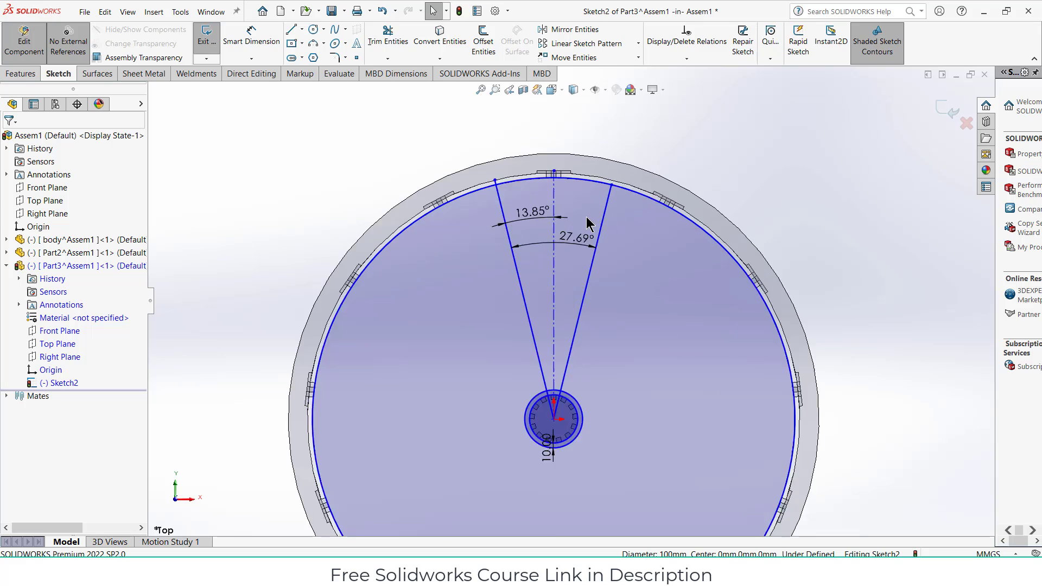
{"action": "scroll", "coordinate": [589, 207], "scroll_direction": "down", "scroll_amount": 3}
{"action": "left_click", "coordinate": [387, 33]}
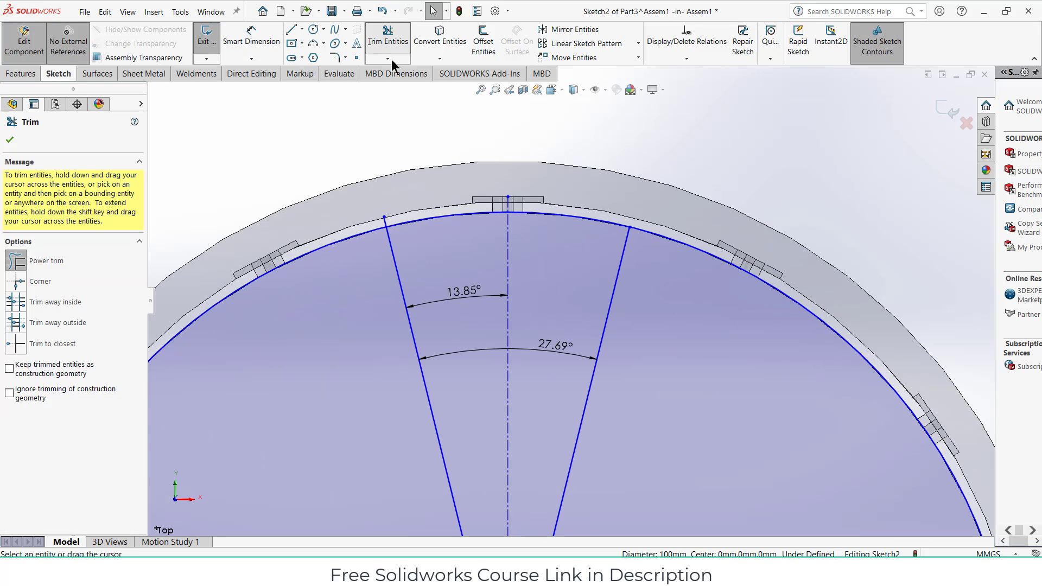
{"action": "scroll", "coordinate": [386, 227], "scroll_direction": "down", "scroll_amount": 4}
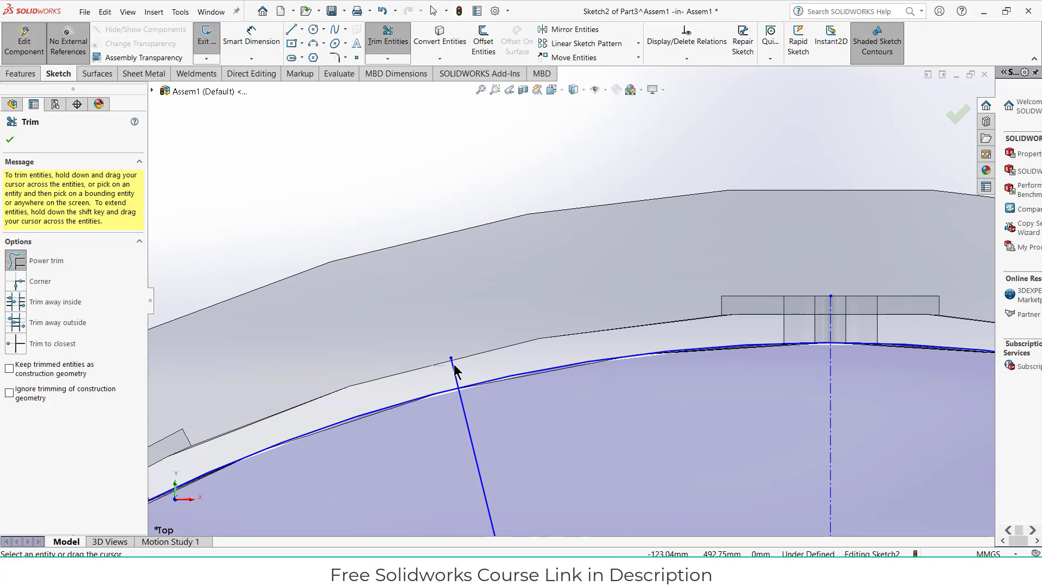
{"action": "left_click_drag", "start_coordinate": [454, 374], "coordinate": [537, 361]}
{"action": "scroll", "coordinate": [591, 360], "scroll_direction": "up", "scroll_amount": 5}
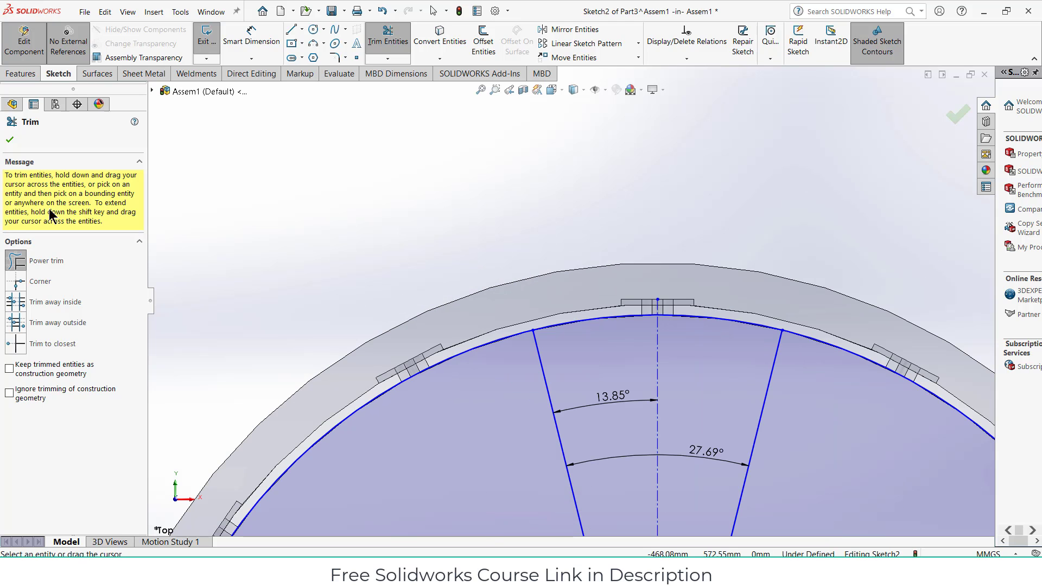
{"action": "left_click", "coordinate": [9, 140]}
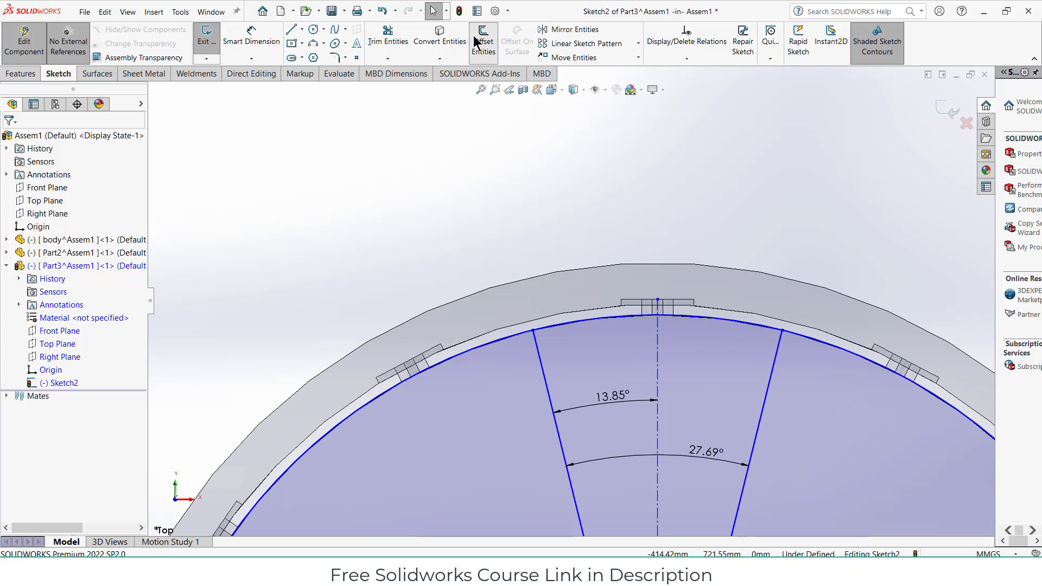
Offset the 1000 mm circle inward to leave a narrow clearance to the body's inner wall
{"action": "left_click", "coordinate": [483, 41]}
{"action": "left_click", "coordinate": [473, 348]}
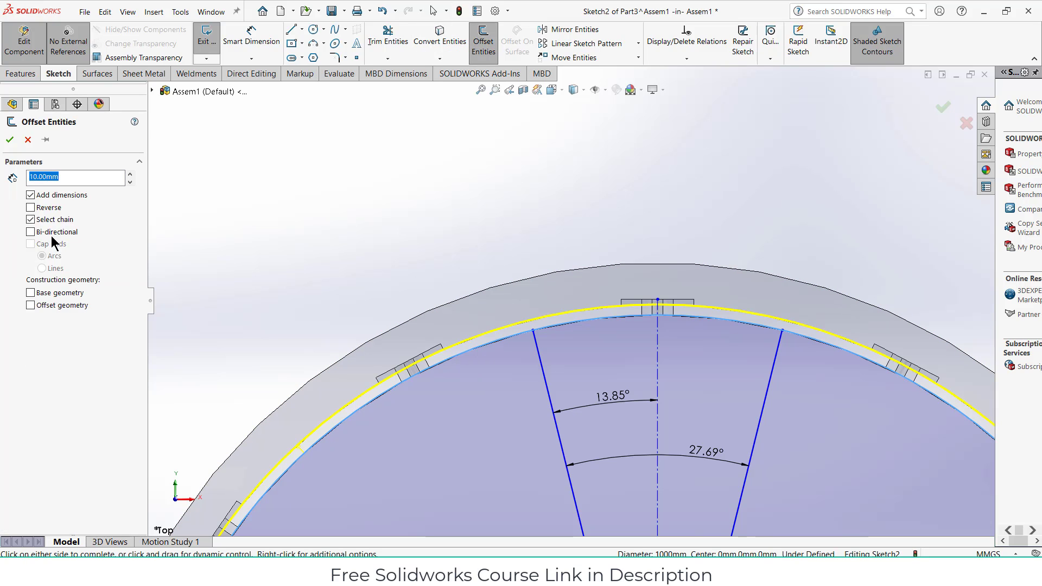
{"action": "left_click", "coordinate": [31, 208]}
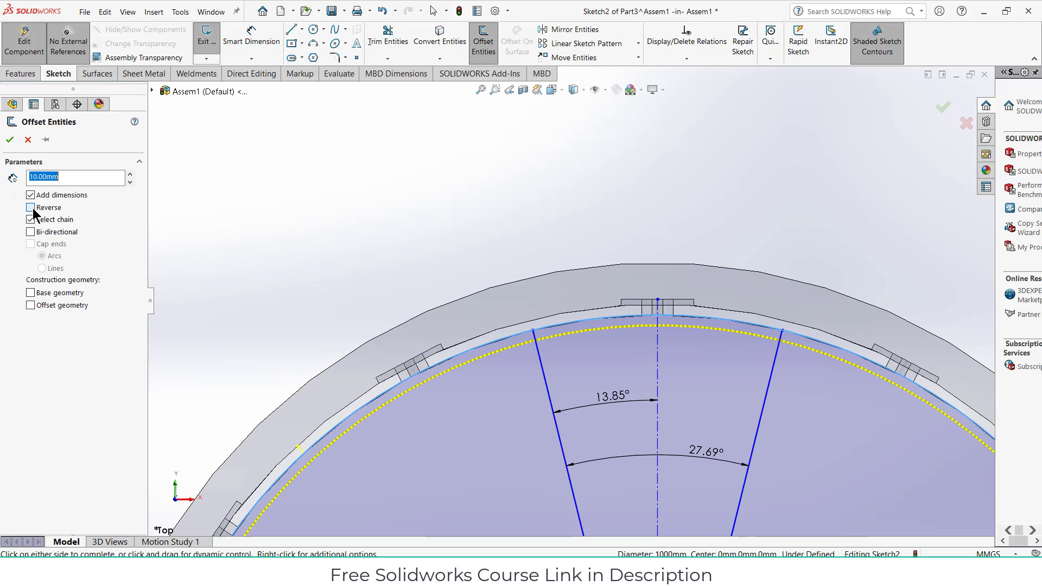
{"action": "left_click", "coordinate": [101, 181]}
{"action": "type", "text": "20"}
{"action": "key", "text": "Return"}
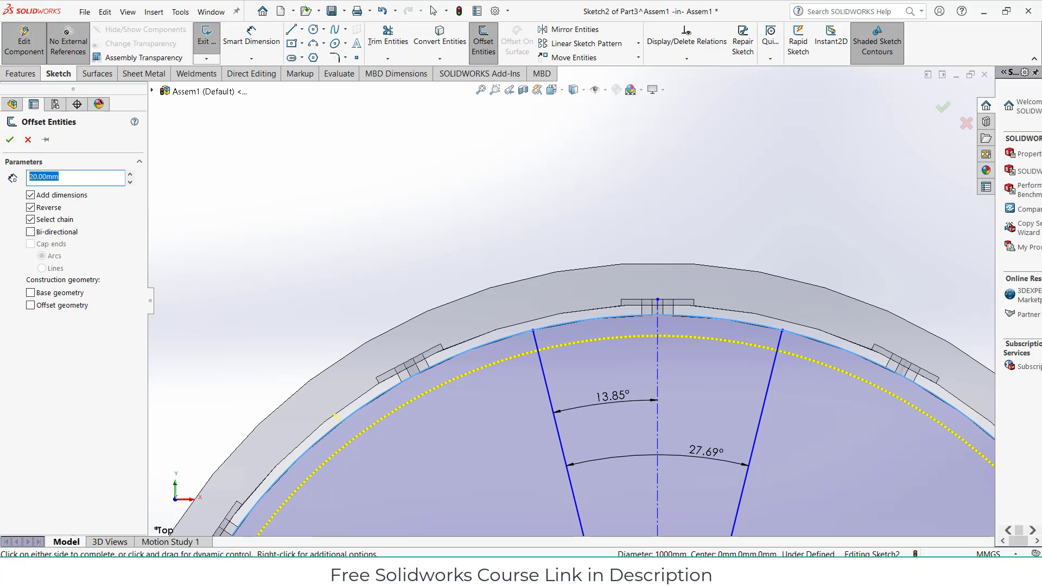
{"action": "key", "text": "Return"}
{"action": "left_click", "coordinate": [11, 140]}
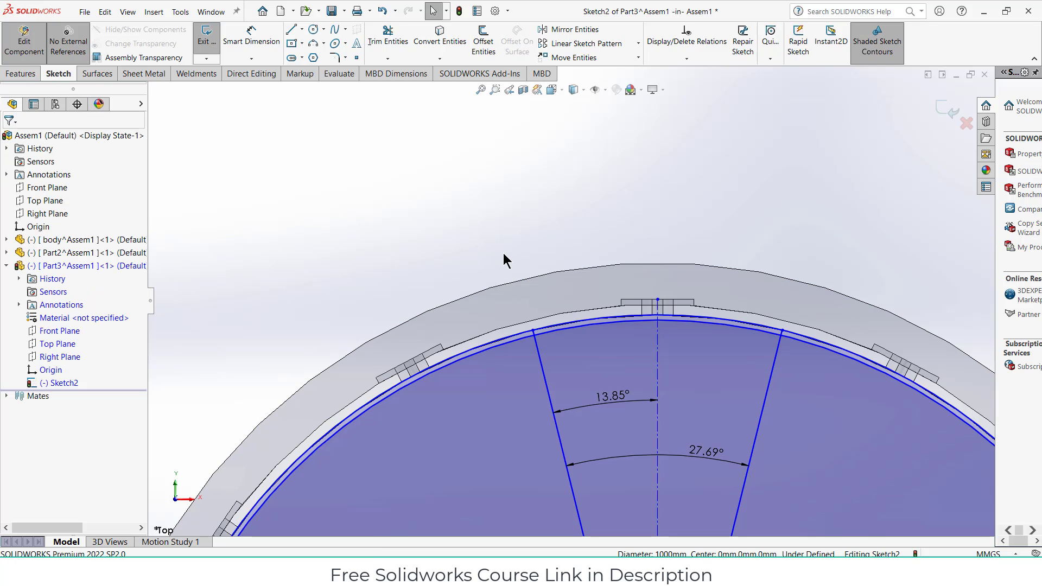
{"action": "left_click", "coordinate": [383, 35]}
{"action": "scroll", "coordinate": [540, 266], "scroll_direction": "down", "scroll_amount": 5}
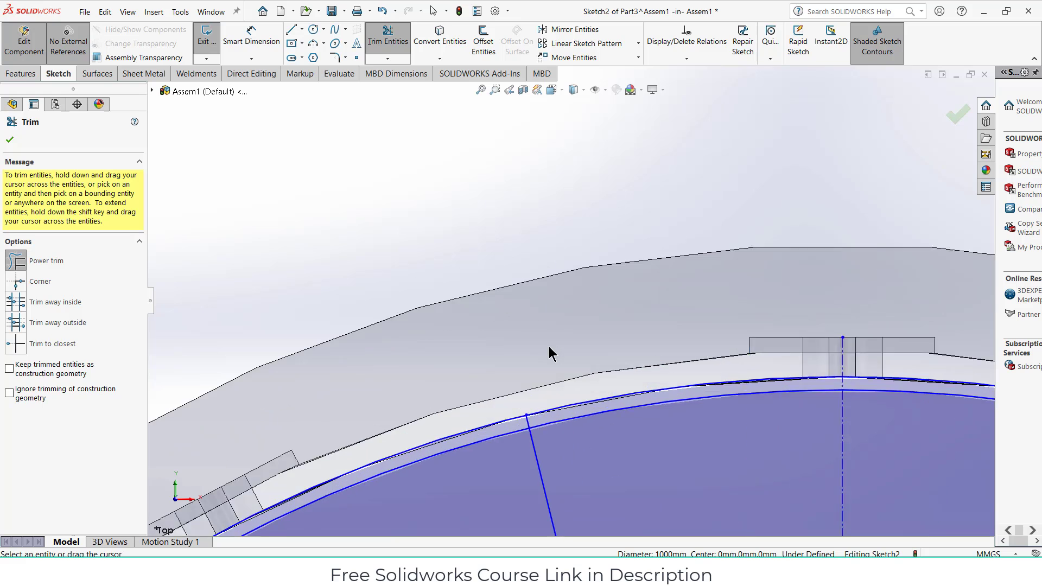
{"action": "scroll", "coordinate": [517, 383], "scroll_direction": "up", "scroll_amount": 2}
{"action": "scroll", "coordinate": [633, 447], "scroll_direction": "up", "scroll_amount": 3}
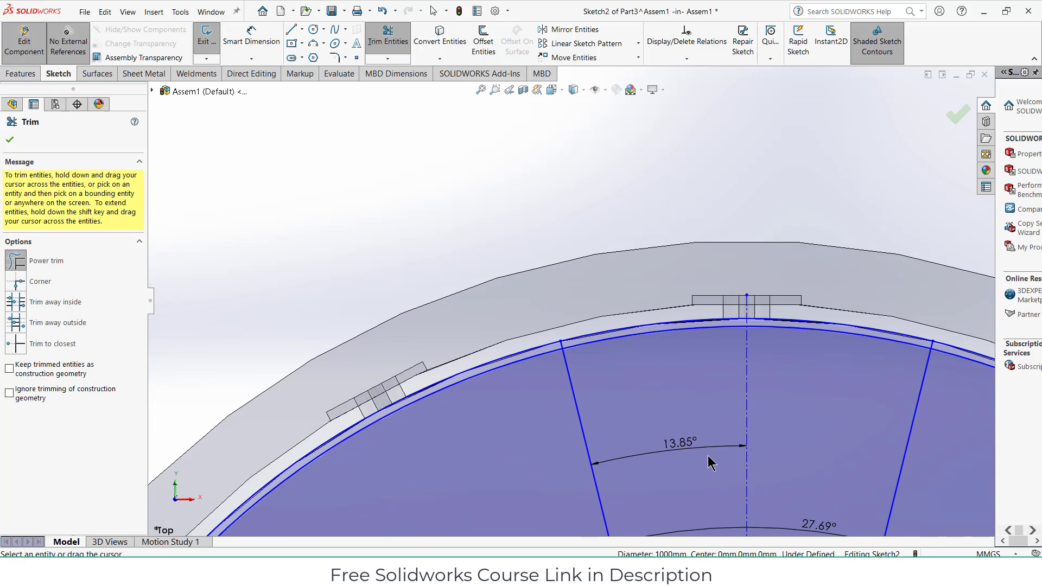
{"action": "scroll", "coordinate": [707, 455], "scroll_direction": "up", "scroll_amount": 6}
{"action": "scroll", "coordinate": [526, 433], "scroll_direction": "down", "scroll_amount": 4}
{"action": "scroll", "coordinate": [669, 444], "scroll_direction": "up", "scroll_amount": 3}
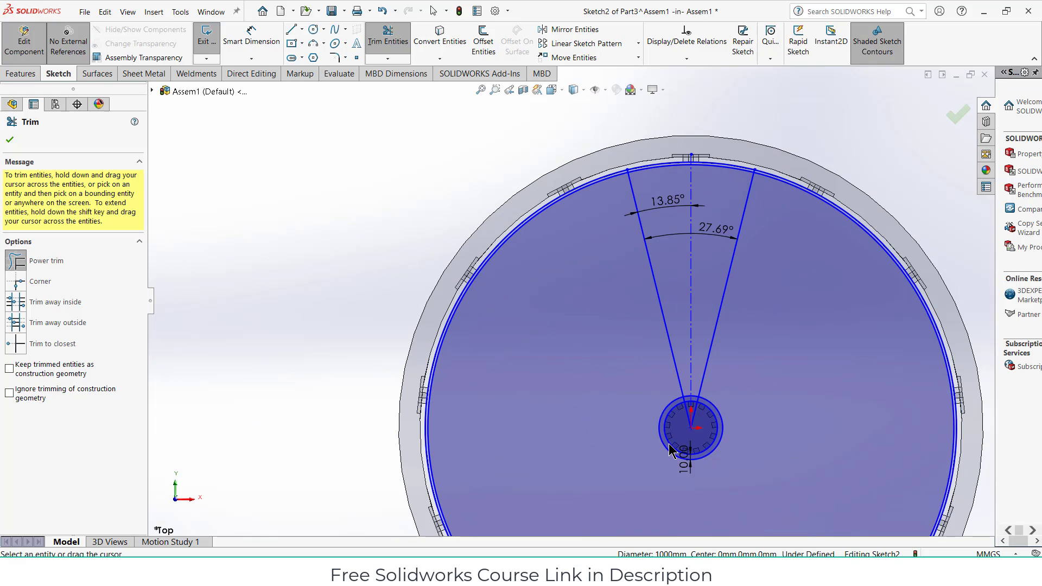
{"action": "scroll", "coordinate": [713, 397], "scroll_direction": "down", "scroll_amount": 1}
{"action": "left_click", "coordinate": [10, 140]}
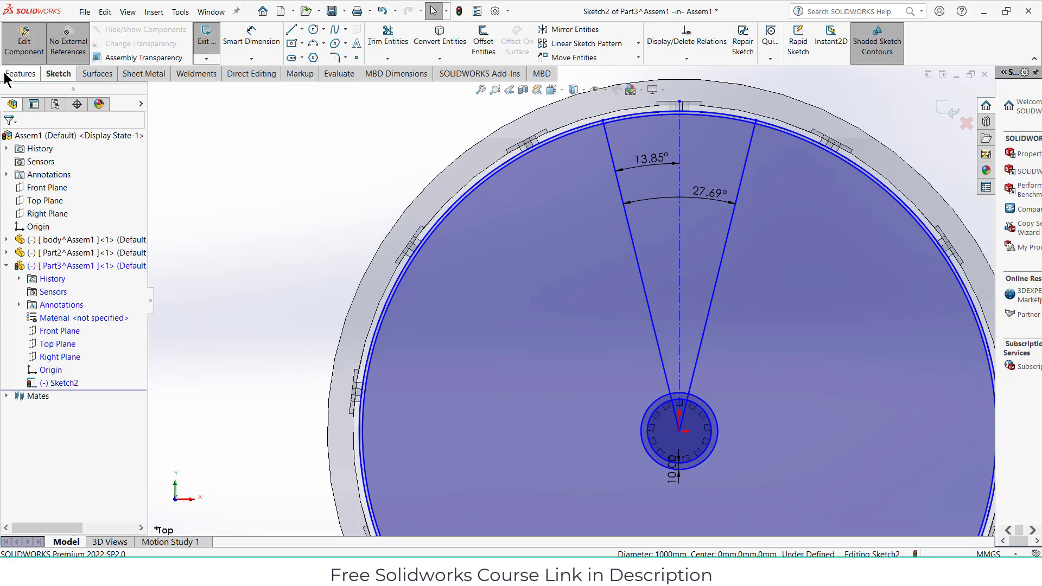
Start a boss extrusion using the two adjoining sector regions between the radial lines, the hub offset circle and the inner clearance circle
{"action": "left_click", "coordinate": [7, 74]}
{"action": "left_click", "coordinate": [212, 41]}
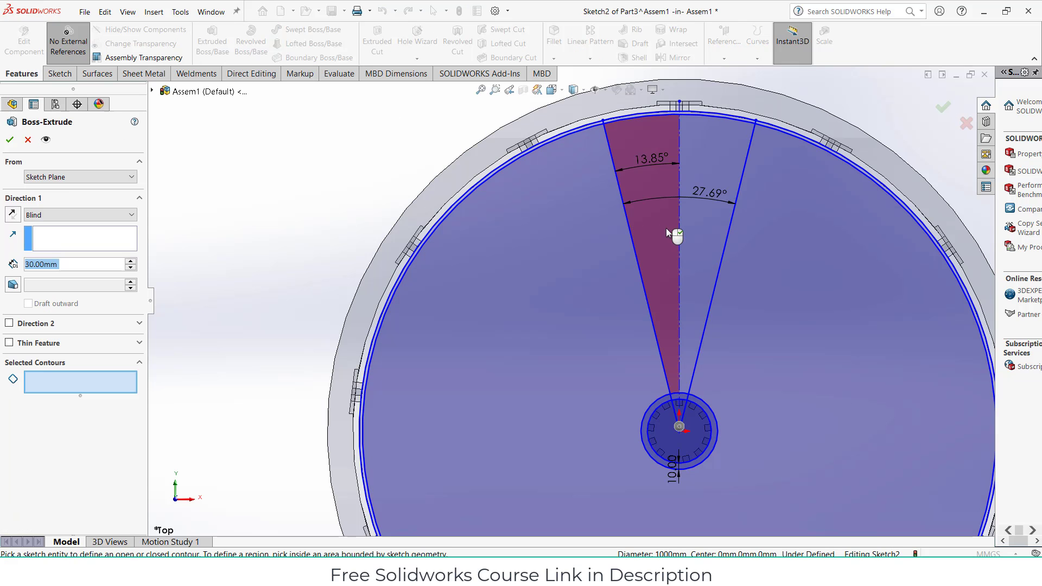
{"action": "left_click", "coordinate": [666, 228]}
{"action": "left_click", "coordinate": [702, 210]}
{"action": "scroll", "coordinate": [700, 181], "scroll_direction": "down", "scroll_amount": 6}
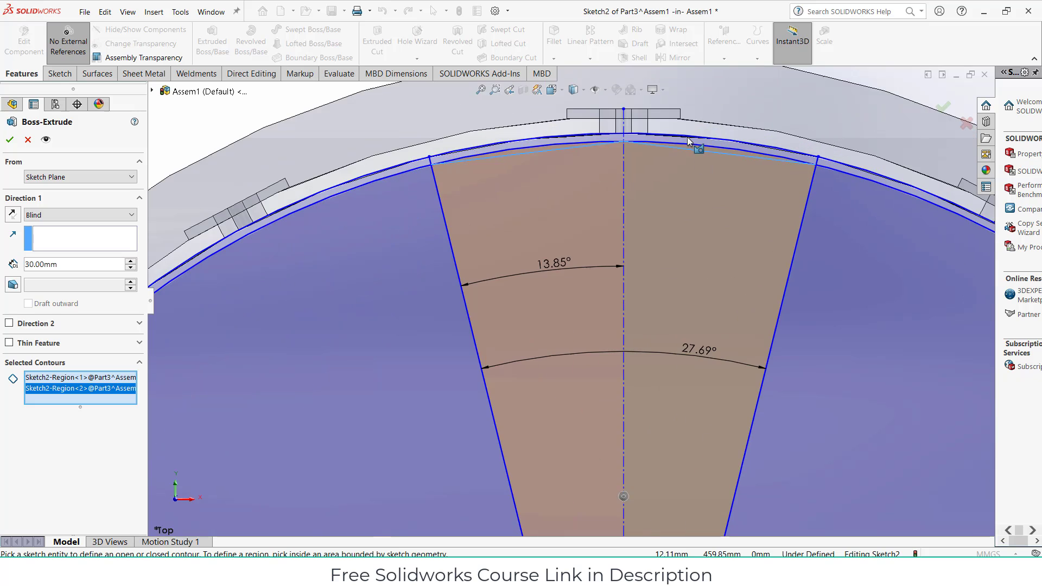
{"action": "scroll", "coordinate": [647, 204], "scroll_direction": "up", "scroll_amount": 5}
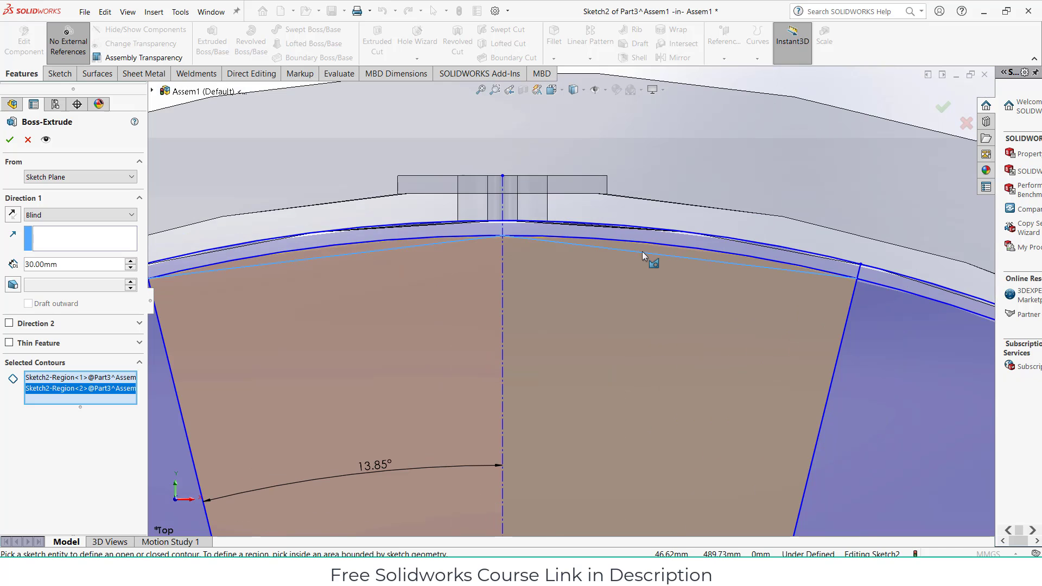
{"action": "scroll", "coordinate": [558, 301], "scroll_direction": "up", "scroll_amount": 6}
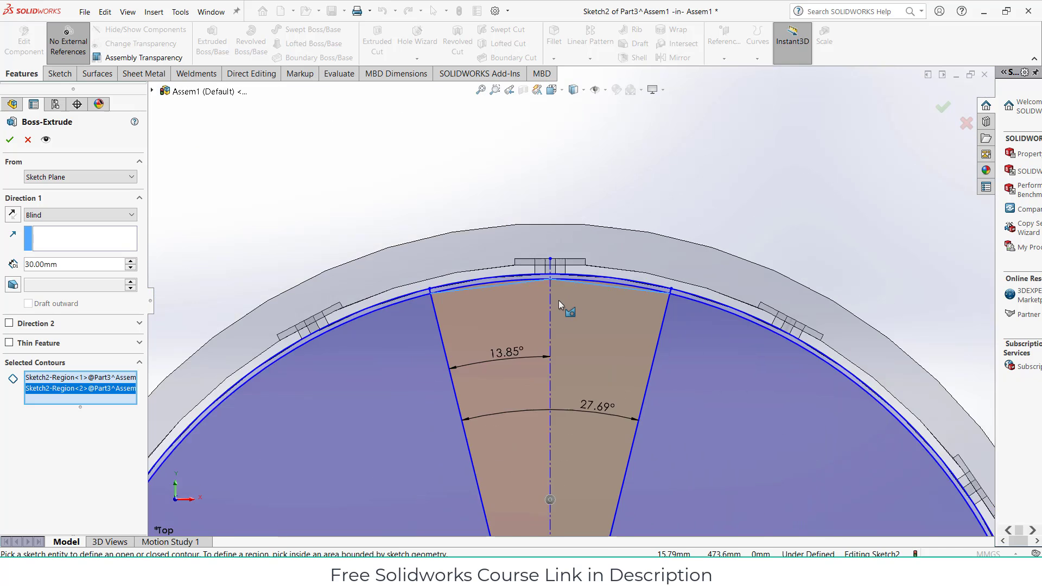
{"action": "middle_click_drag", "start_coordinate": [559, 301], "coordinate": [624, 106]}
{"action": "scroll", "coordinate": [495, 387], "scroll_direction": "down", "scroll_amount": 3}
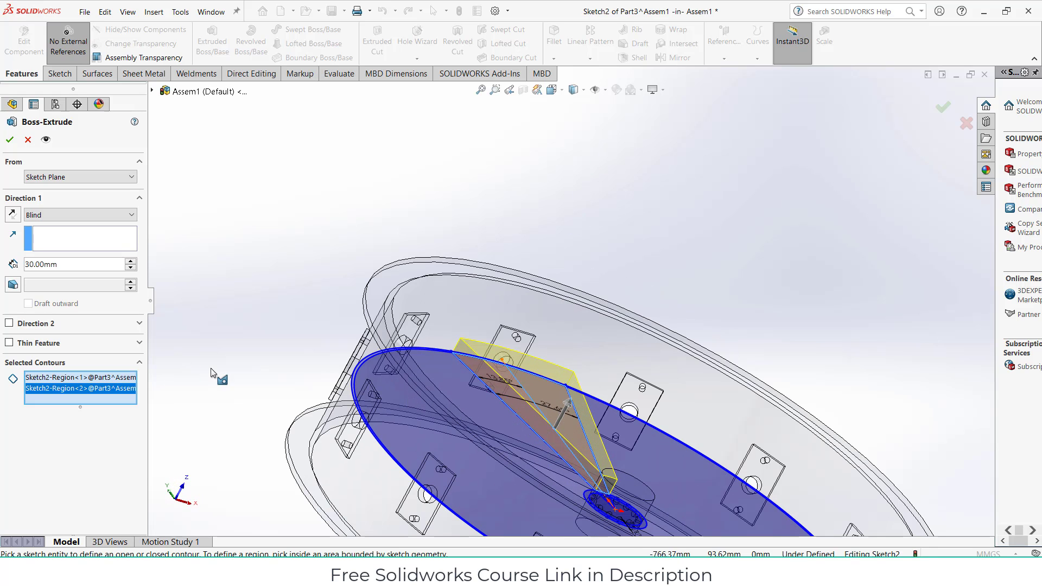
Extrude the sector 10 mm with the Mid Plane end condition
{"action": "left_click", "coordinate": [102, 216]}
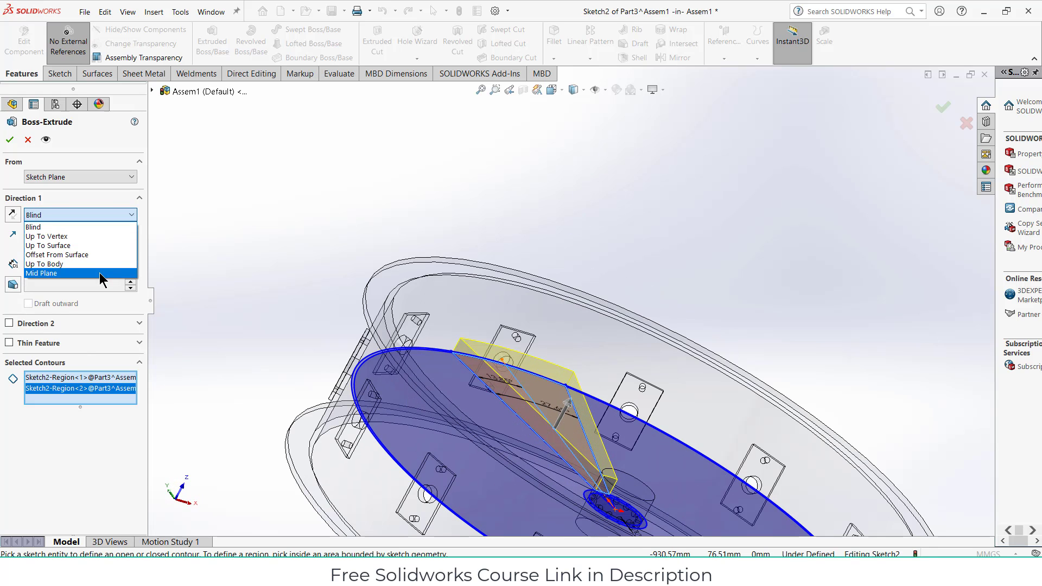
{"action": "left_click", "coordinate": [100, 276]}
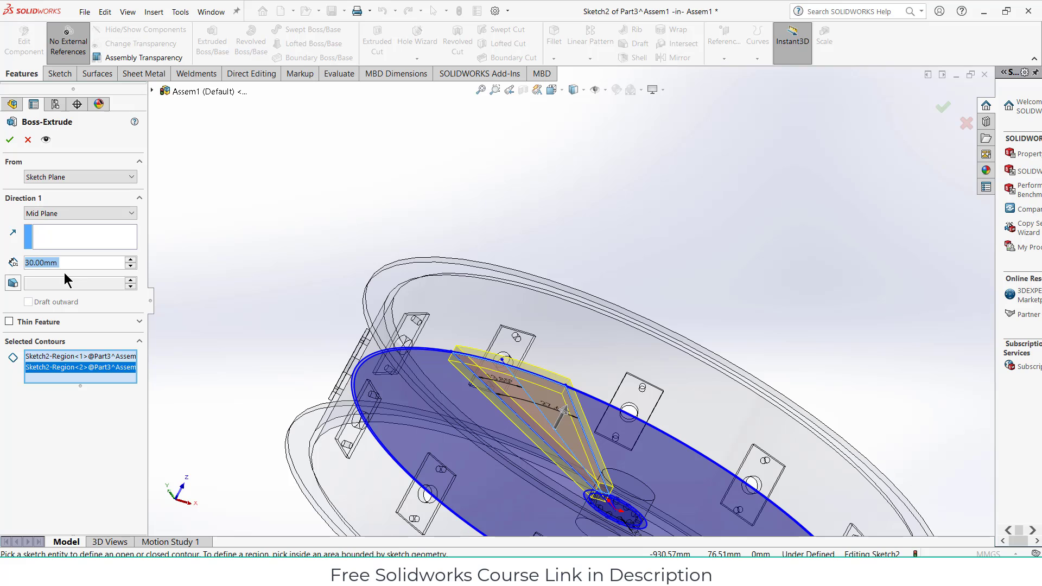
{"action": "type", "text": "10"}
{"action": "key", "text": "Return"}
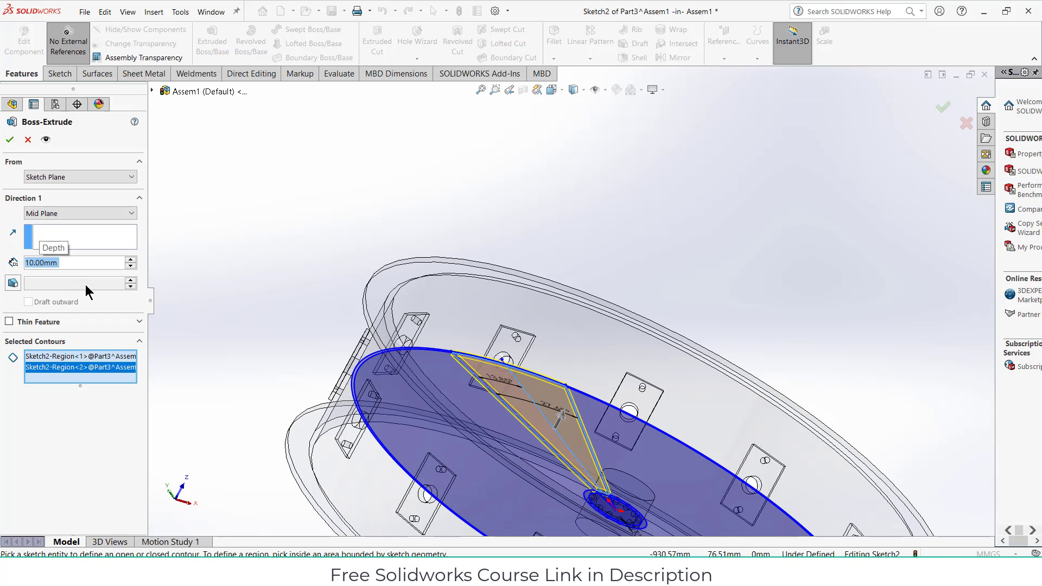
{"action": "left_click", "coordinate": [10, 139]}
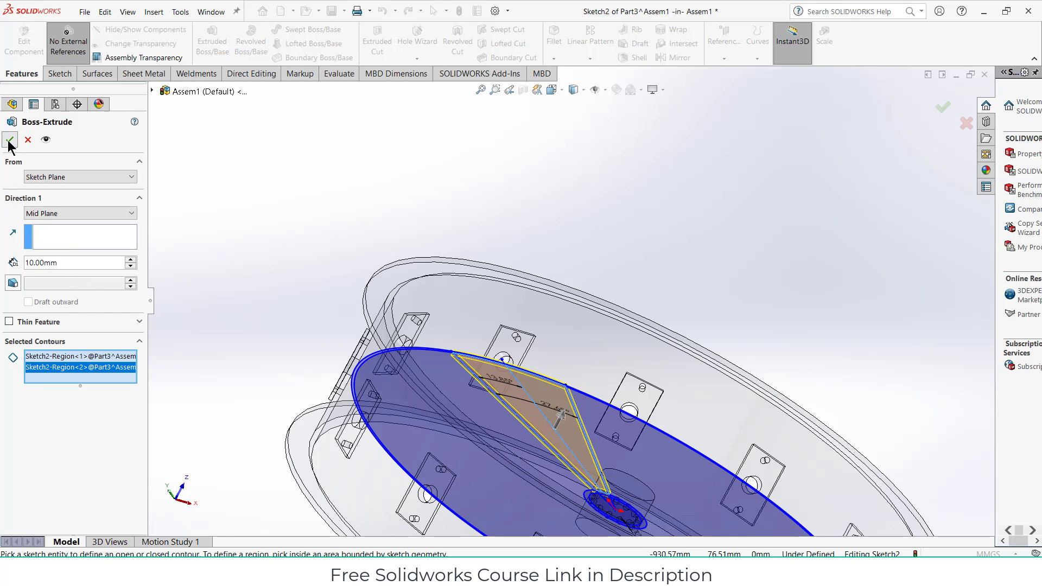
Finish editing the sector part in context and return to the assembly
{"action": "middle_click_drag", "start_coordinate": [469, 155], "coordinate": [442, 340]}
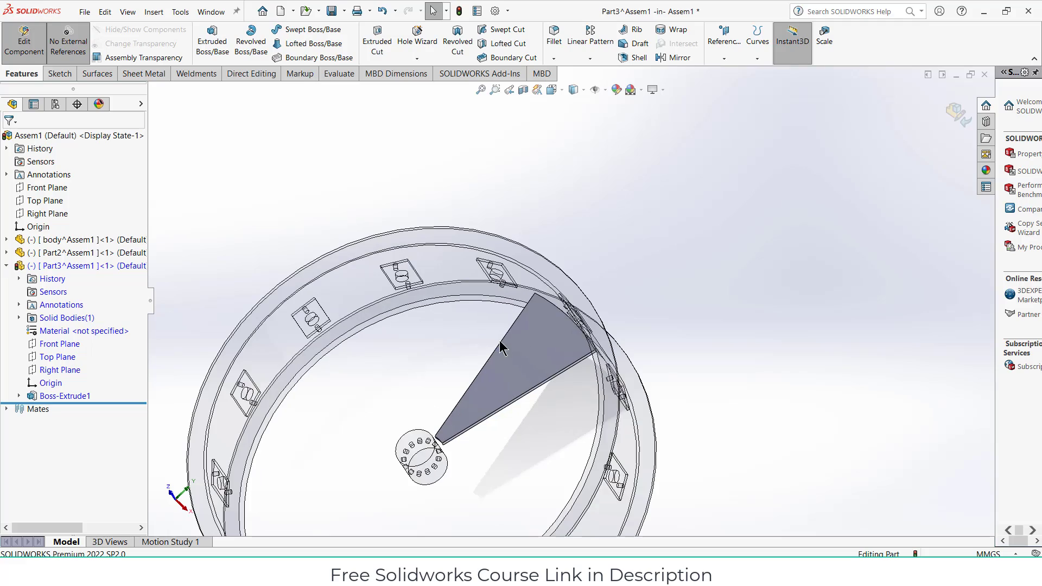
{"action": "middle_click_drag", "start_coordinate": [500, 343], "coordinate": [512, 382]}
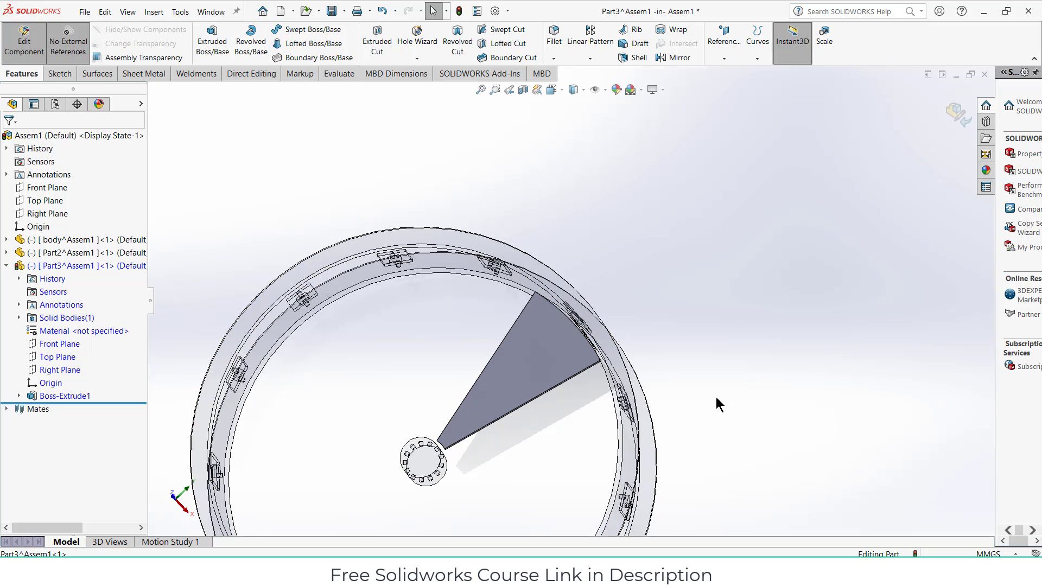
{"action": "left_click", "coordinate": [954, 114]}
{"action": "middle_click_drag", "start_coordinate": [709, 327], "coordinate": [525, 348]}
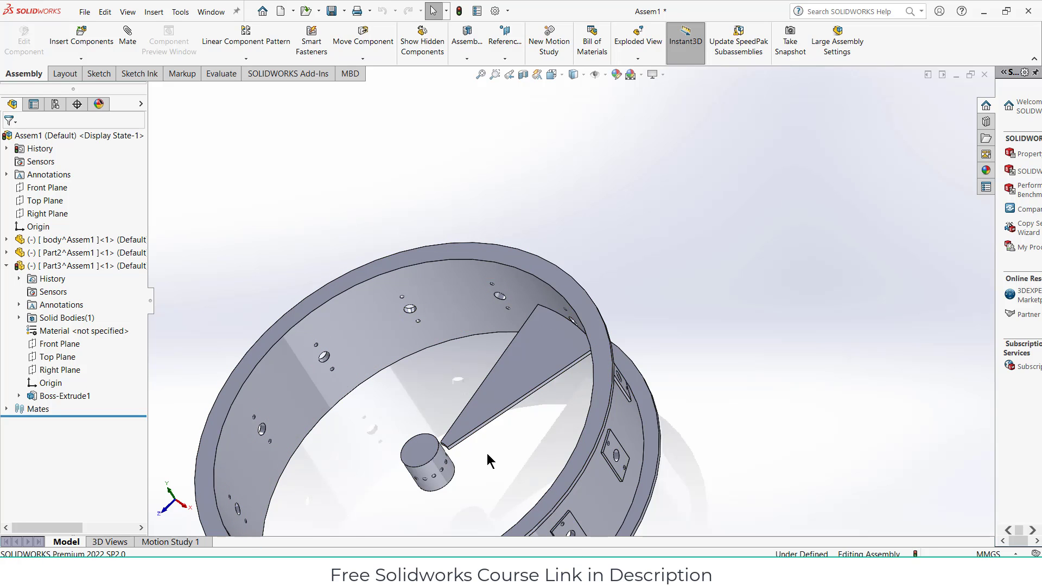
{"action": "mouse_move", "coordinate": [487, 454]}
{"action": "middle_mouse_down"}
{"action": "mouse_move", "coordinate": [466, 445]}
{"action": "mouse_move", "coordinate": [488, 444]}
{"action": "middle_mouse_up"}
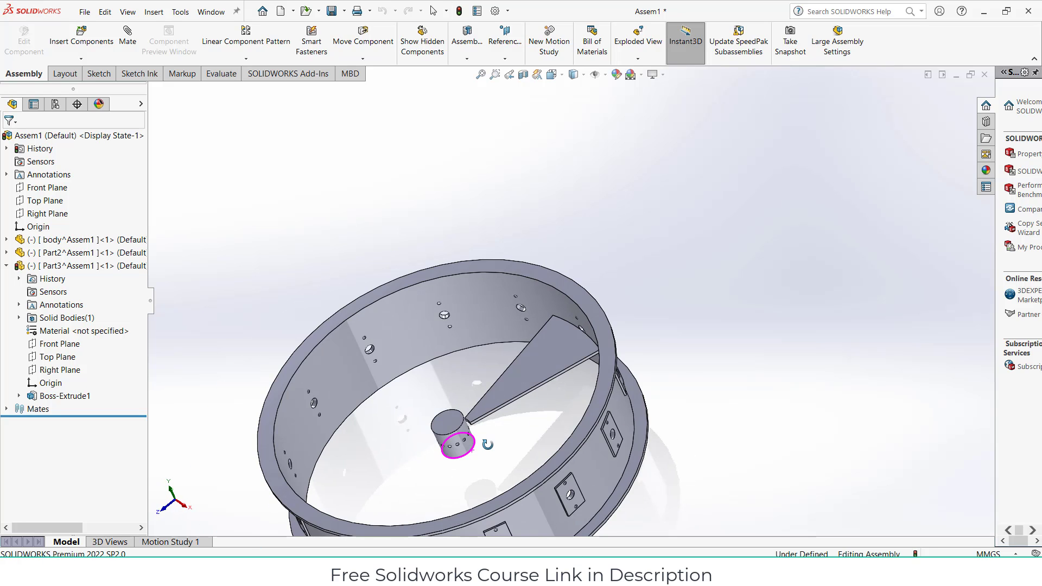
Rename the sector-shaped Part3 component as blade
{"action": "left_click", "coordinate": [31, 269]}
{"action": "left_click", "coordinate": [64, 272]}
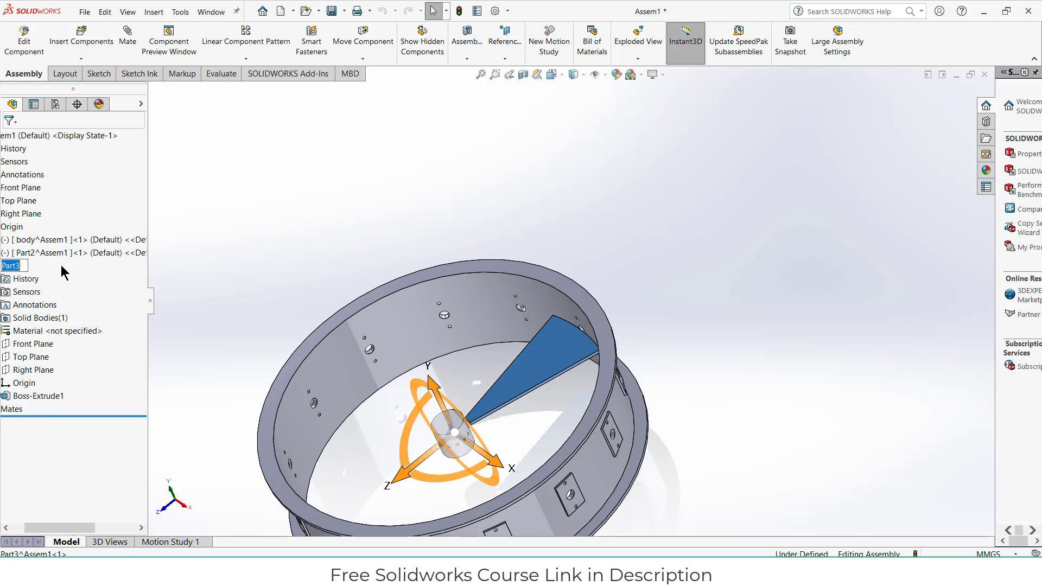
{"action": "key", "text": "Return"}
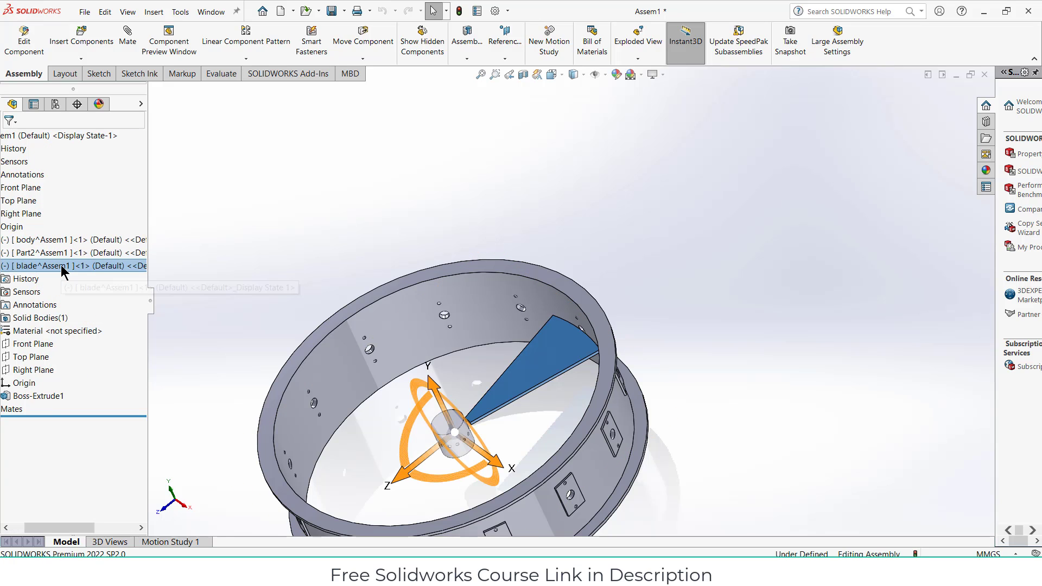
{"action": "left_click_drag", "start_coordinate": [49, 529], "coordinate": [49, 504]}
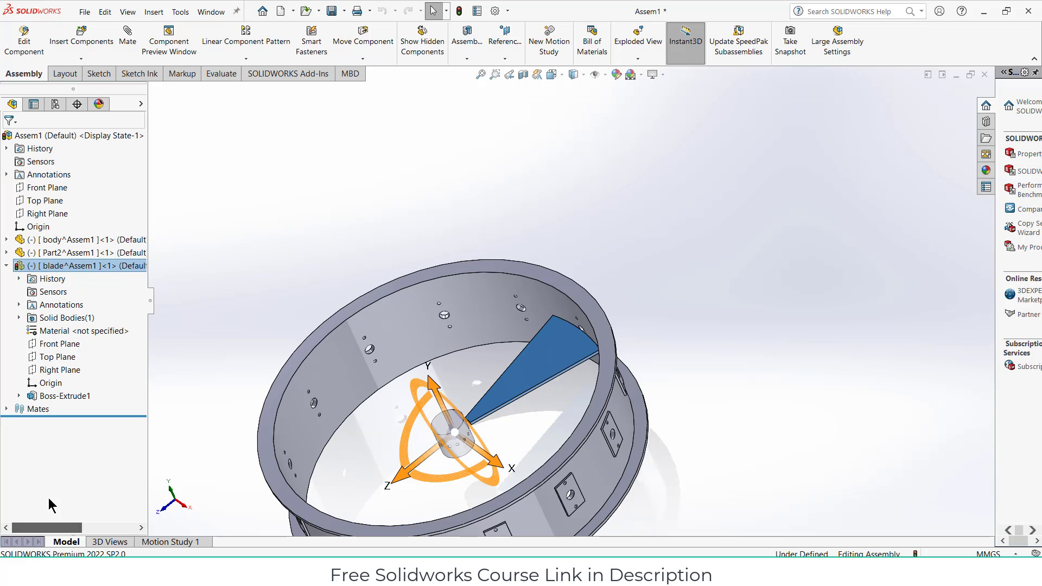
{"action": "left_click", "coordinate": [460, 380]}
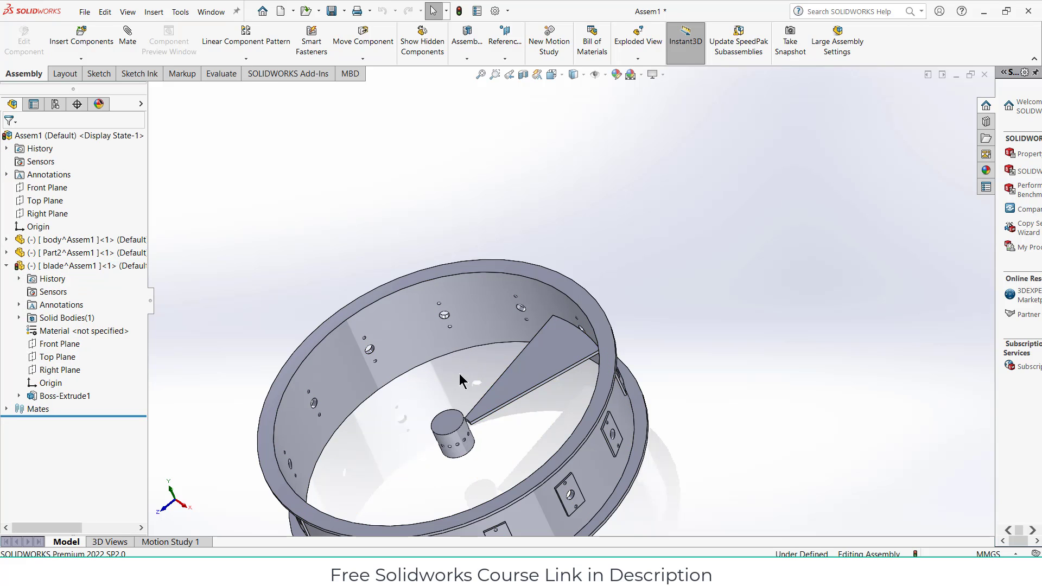
Insert a new part in the assembly with its first sketch on the assembly's Right Plane
{"action": "left_click", "coordinate": [81, 58]}
{"action": "left_click", "coordinate": [81, 85]}
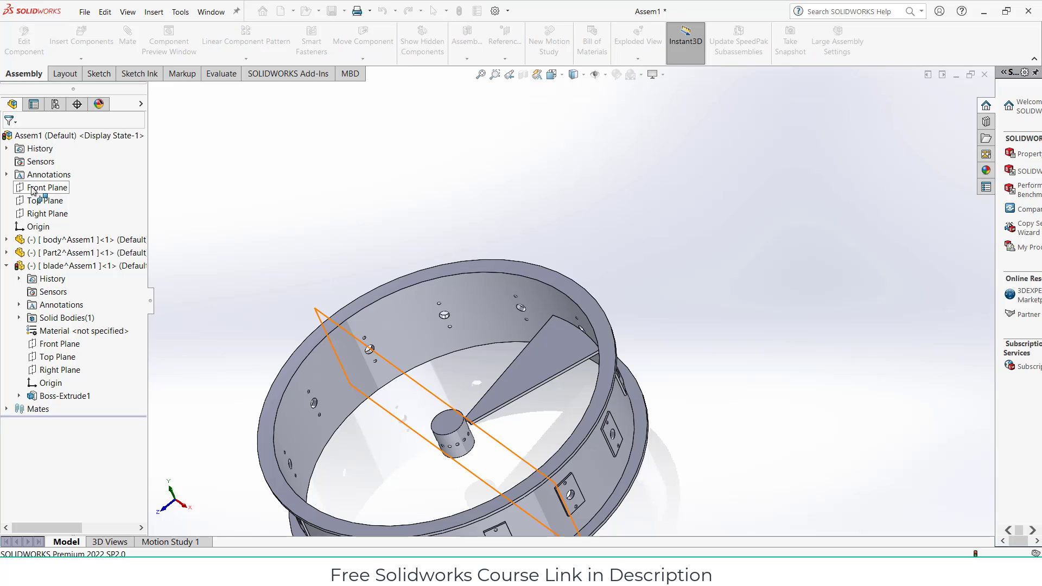
{"action": "left_click", "coordinate": [45, 215]}
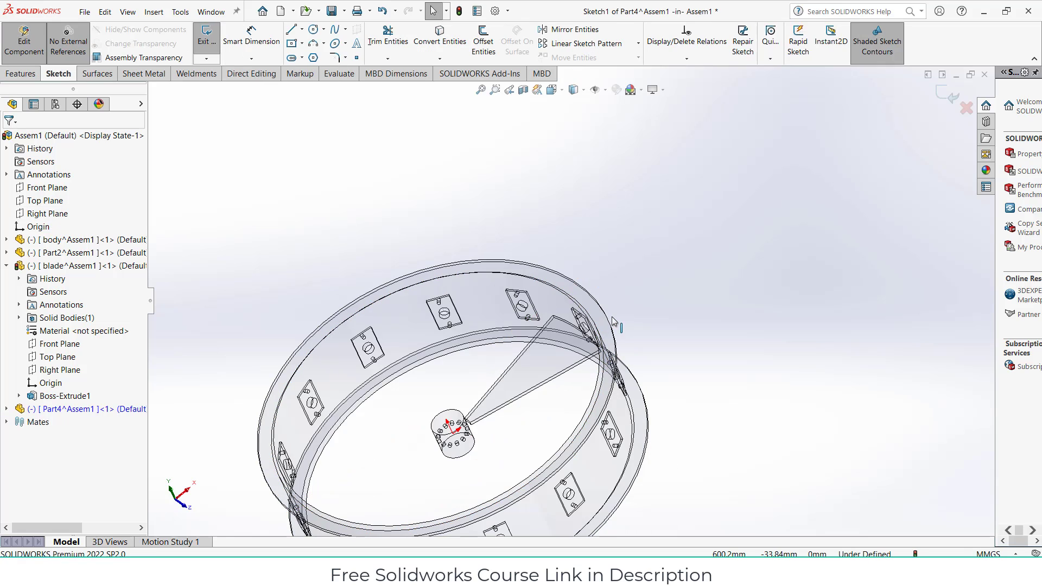
Sketch a corner rectangle about 23 mm by 5 mm from the hub hole's inner end to the blade's inner edge, down to the hole's centreline
{"action": "scroll", "coordinate": [582, 272], "scroll_direction": "down", "scroll_amount": 5}
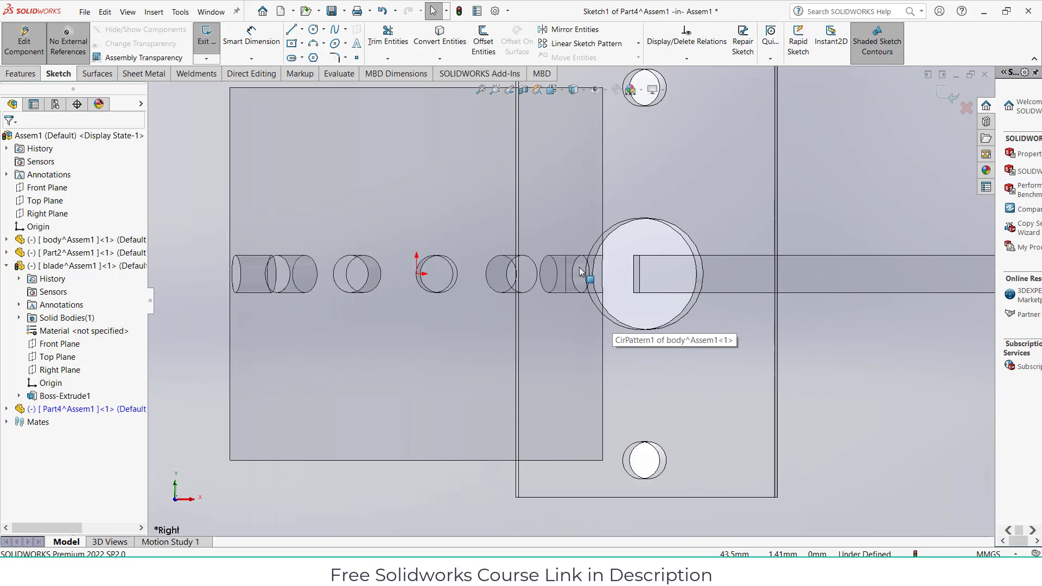
{"action": "scroll", "coordinate": [582, 271], "scroll_direction": "down", "scroll_amount": 3}
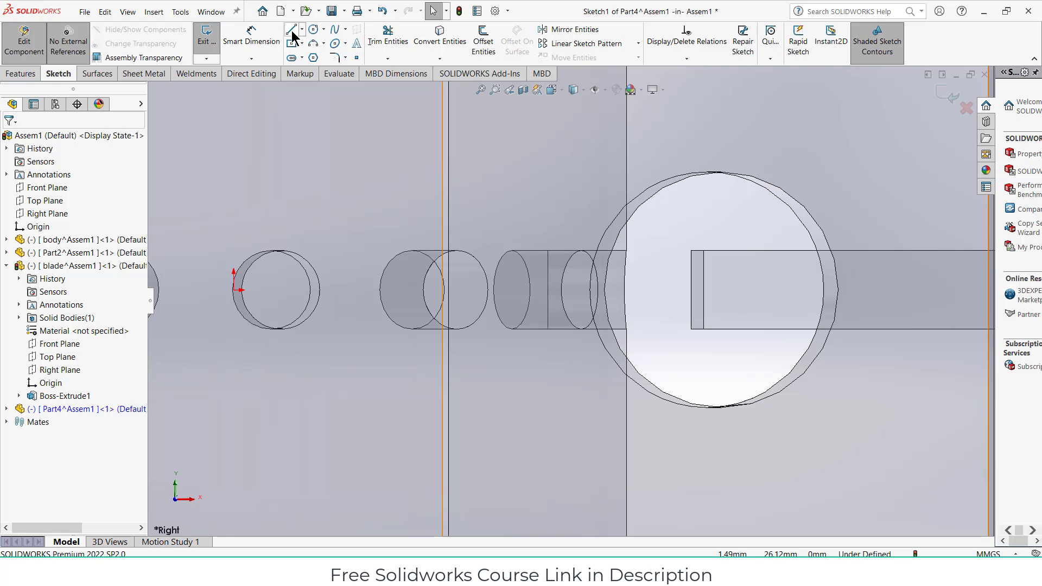
{"action": "left_click", "coordinate": [304, 46]}
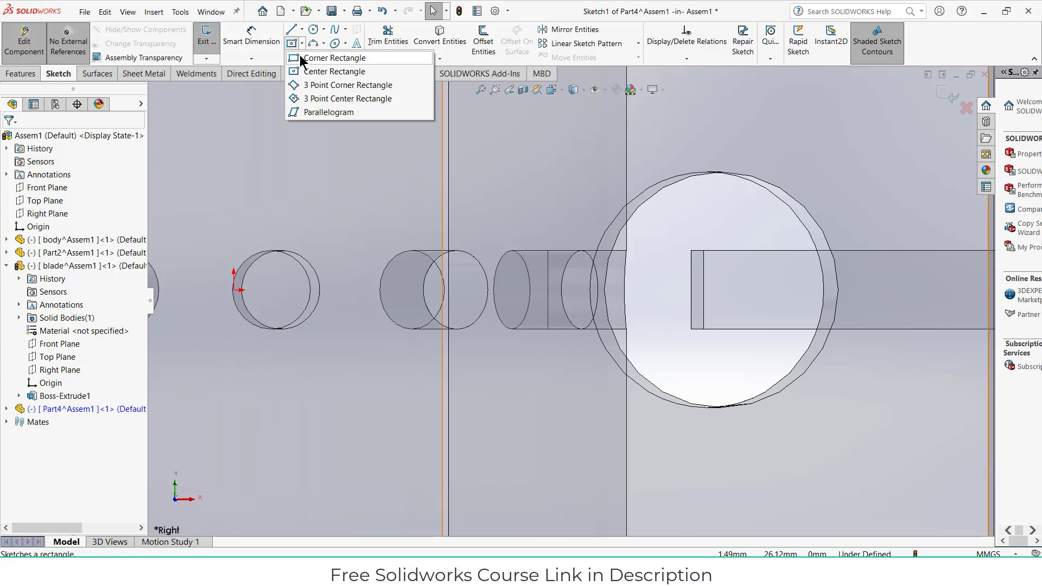
{"action": "left_click", "coordinate": [300, 59]}
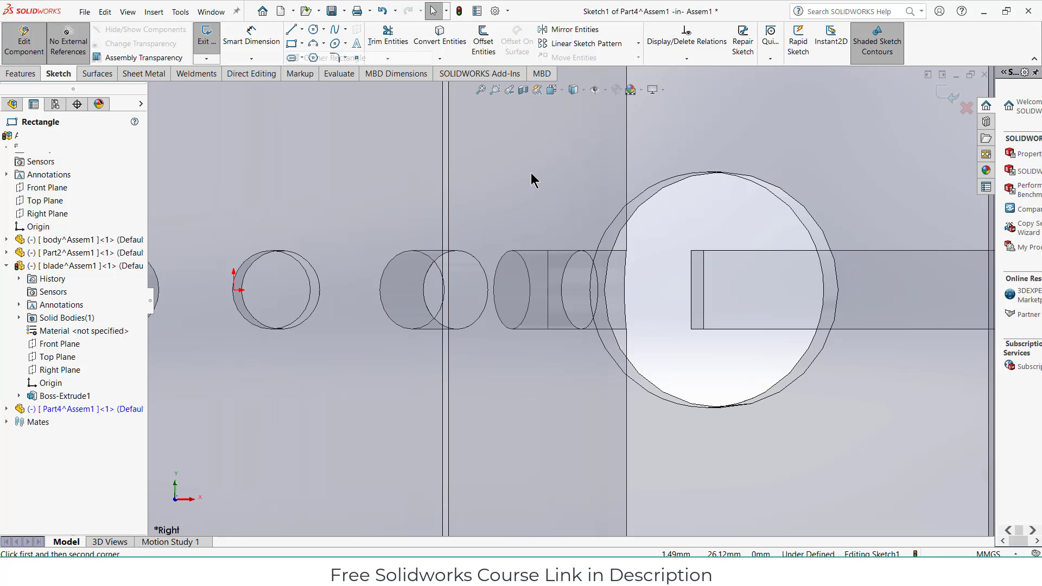
{"action": "left_click", "coordinate": [513, 251]}
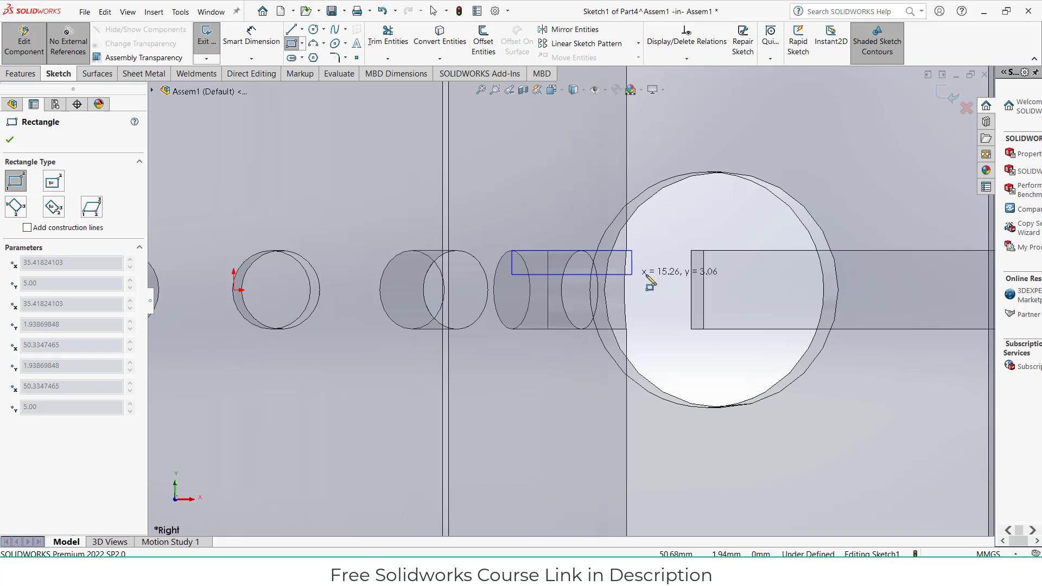
{"action": "left_click", "coordinate": [691, 289]}
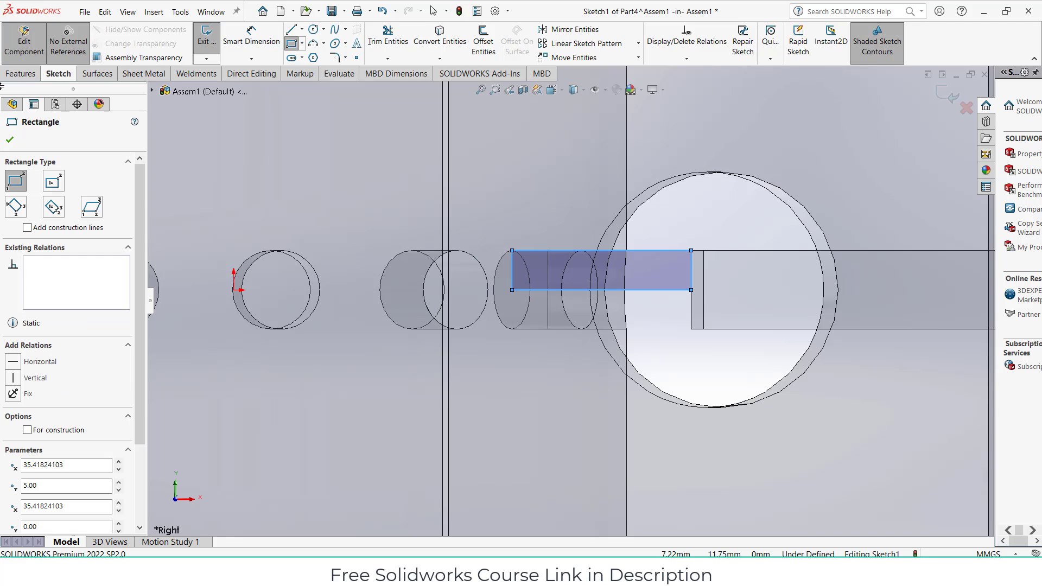
Revolve the rectangle 360 degrees about its long edge on the hole's centreline to form a cylindrical pin
{"action": "left_click", "coordinate": [16, 75]}
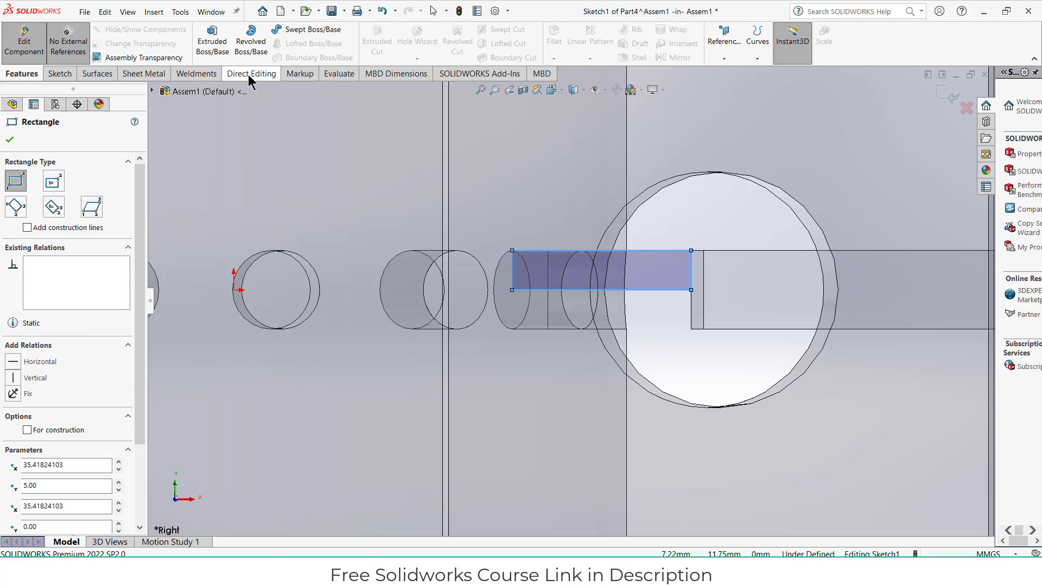
{"action": "left_click", "coordinate": [251, 41]}
{"action": "scroll", "coordinate": [606, 284], "scroll_direction": "down", "scroll_amount": 10}
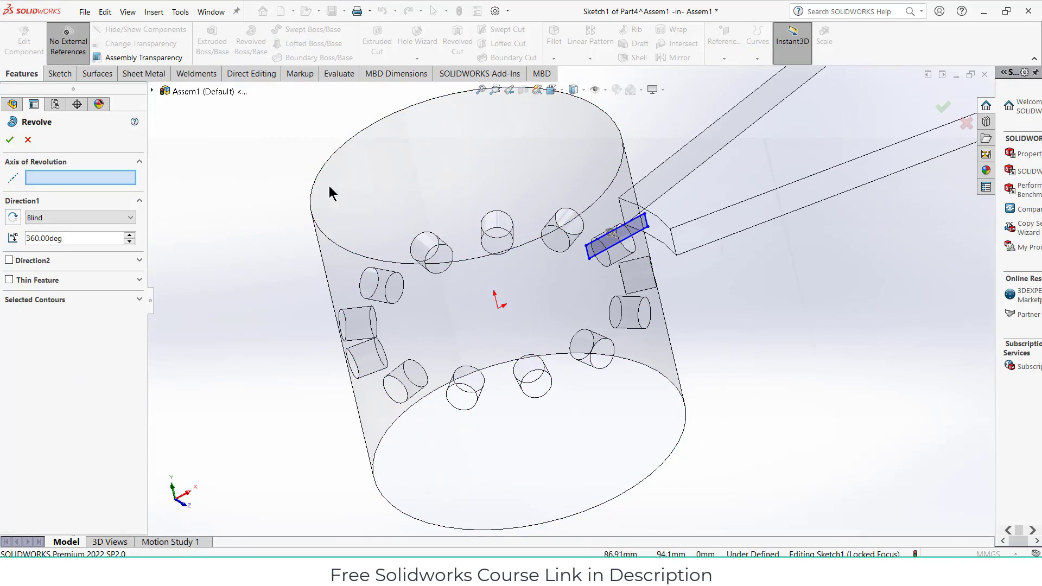
{"action": "left_click", "coordinate": [624, 238]}
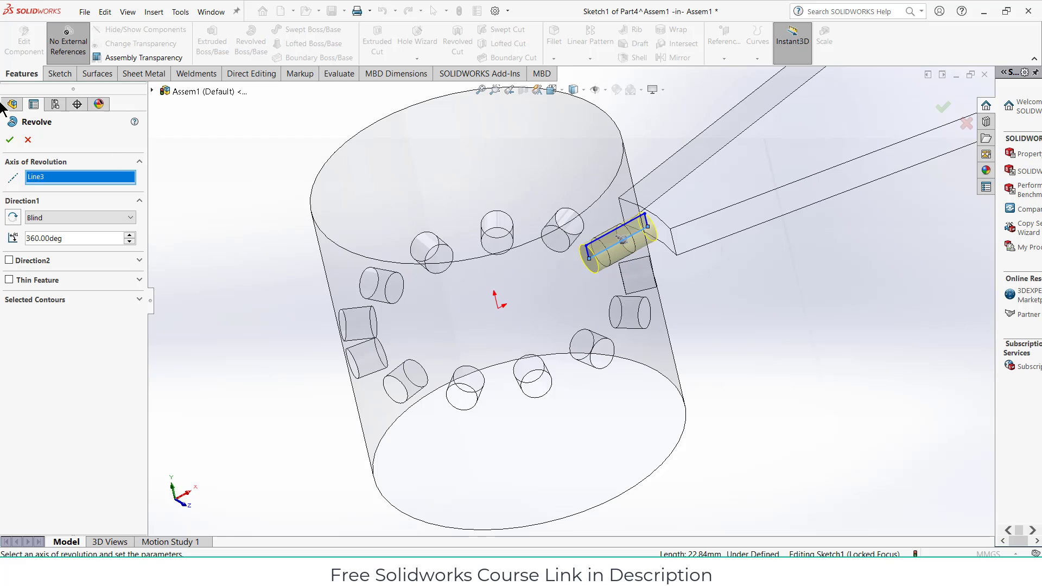
{"action": "left_click", "coordinate": [10, 140]}
{"action": "scroll", "coordinate": [646, 224], "scroll_direction": "up", "scroll_amount": 3}
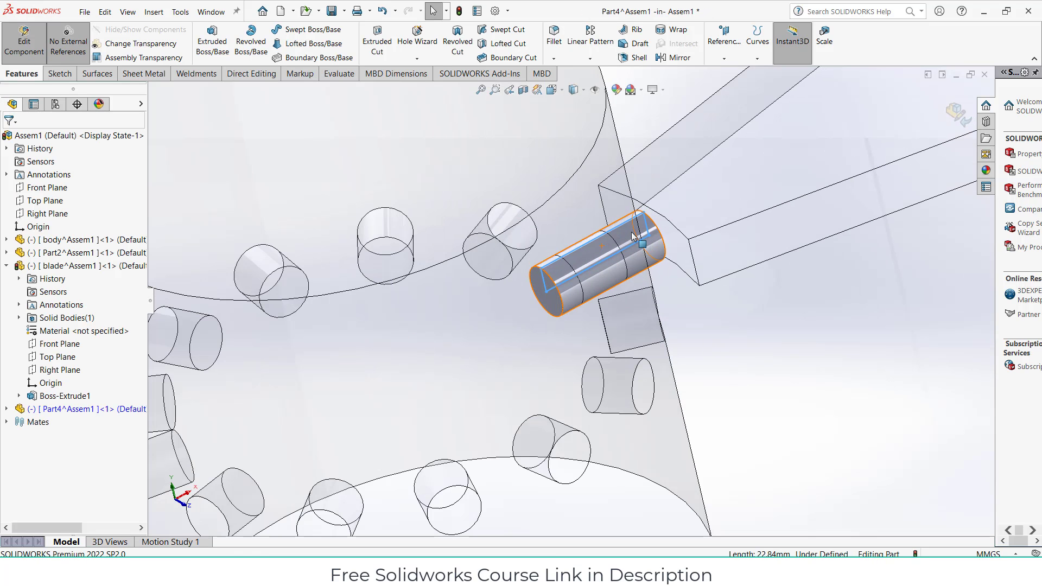
Start a sketch on the Top Plane of the pin part, Part4
{"action": "left_click", "coordinate": [7, 409]}
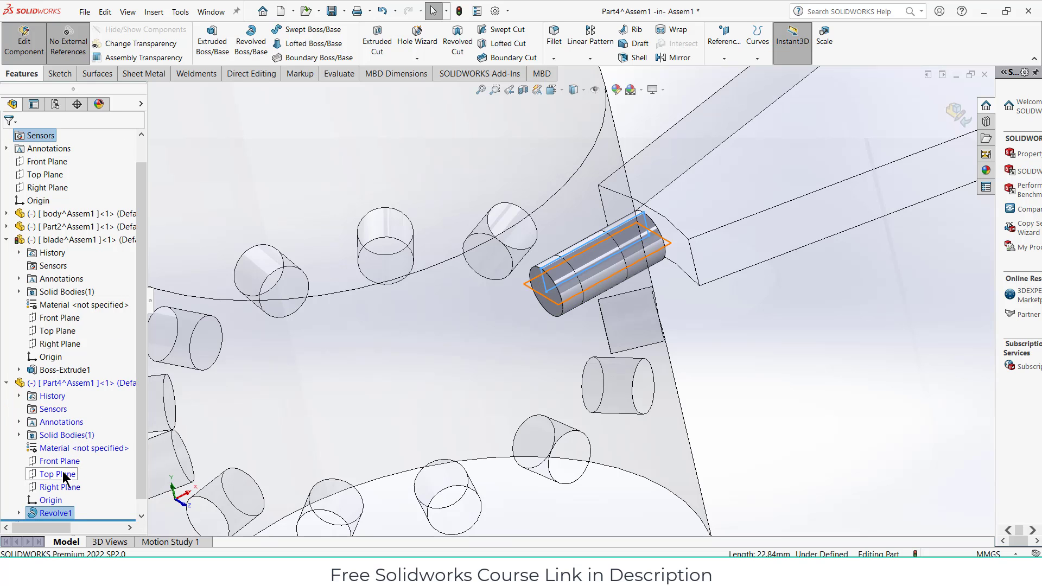
{"action": "left_click", "coordinate": [63, 472]}
{"action": "left_click", "coordinate": [70, 457]}
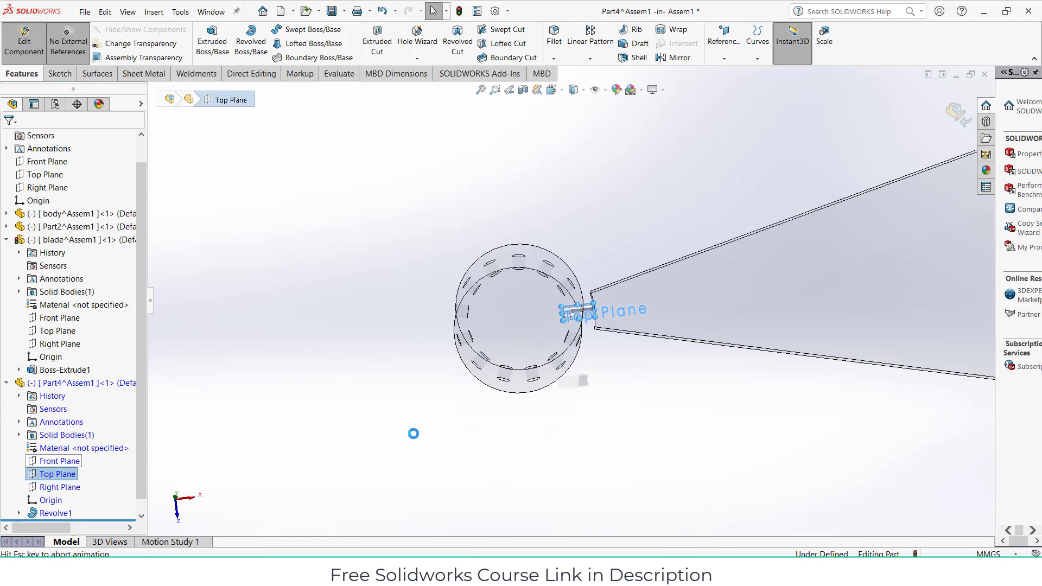
Sketch a corner rectangle about 28 by 15 mm on the Top Plane, overlapping the pin's outer end and the blade root
{"action": "scroll", "coordinate": [587, 314], "scroll_direction": "down", "scroll_amount": 8}
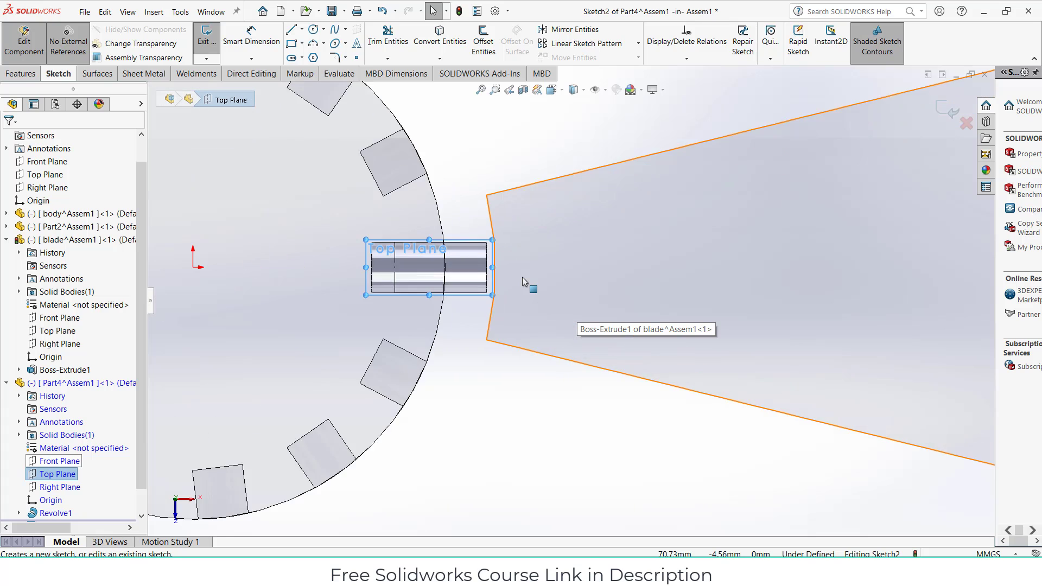
{"action": "scroll", "coordinate": [522, 282], "scroll_direction": "down", "scroll_amount": 4}
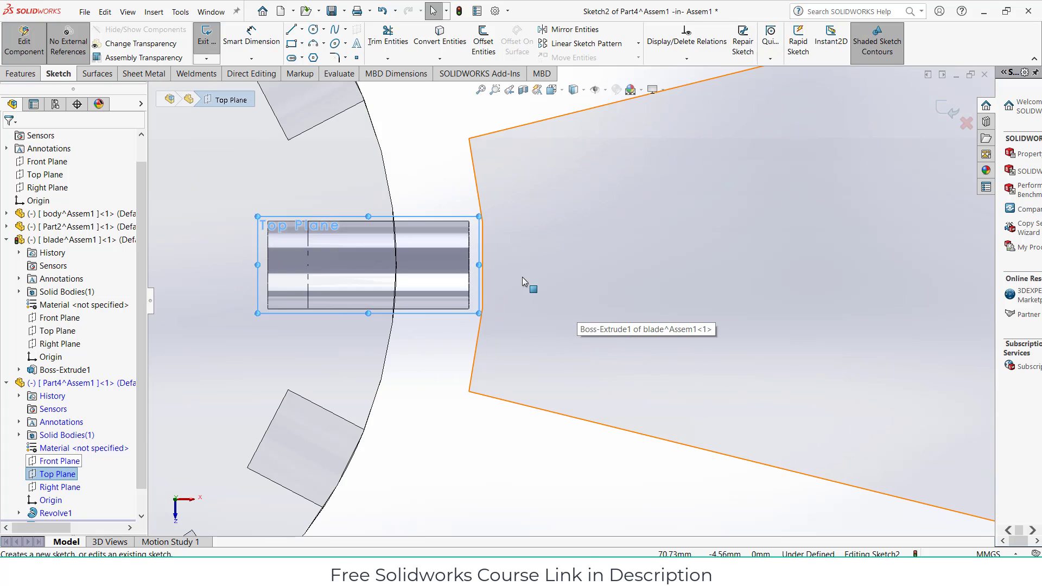
{"action": "left_click", "coordinate": [291, 42]}
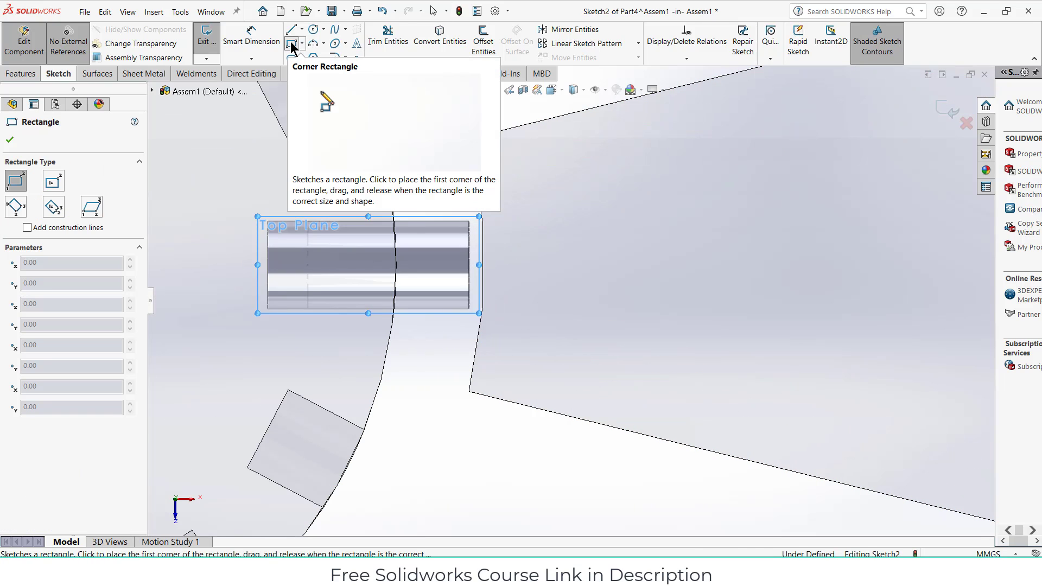
{"action": "left_click", "coordinate": [432, 200]}
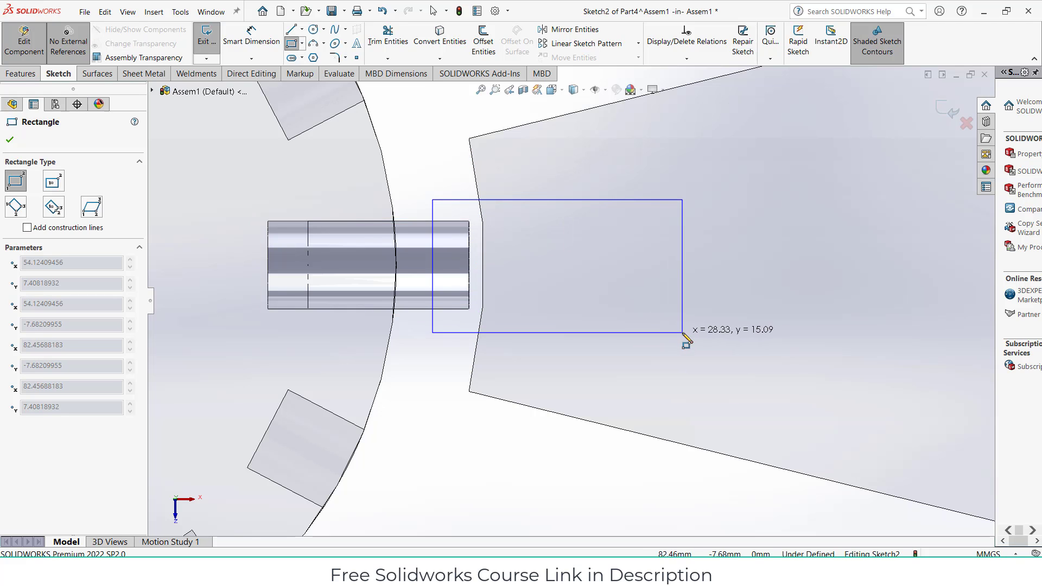
{"action": "left_click", "coordinate": [683, 333]}
{"action": "scroll", "coordinate": [581, 384], "scroll_direction": "up", "scroll_amount": 5}
{"action": "middle_click_drag", "start_coordinate": [581, 383], "coordinate": [599, 194]}
{"action": "scroll", "coordinate": [559, 253], "scroll_direction": "up", "scroll_amount": 4}
{"action": "middle_click_drag", "start_coordinate": [476, 290], "coordinate": [471, 315]}
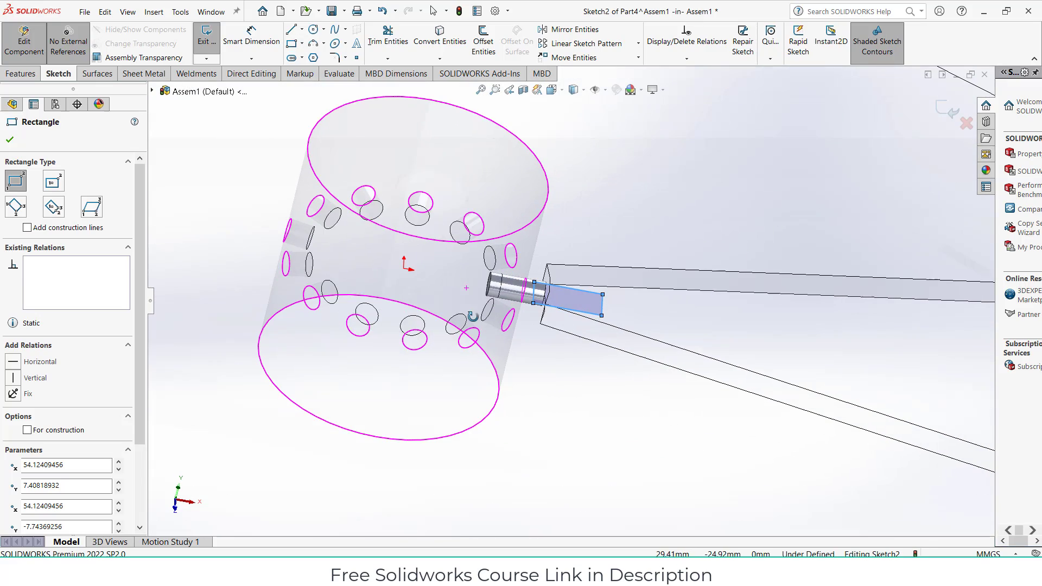
Dimension the rectangle's outer vertical edge at 90 mm from the part origin
{"action": "left_click", "coordinate": [251, 36]}
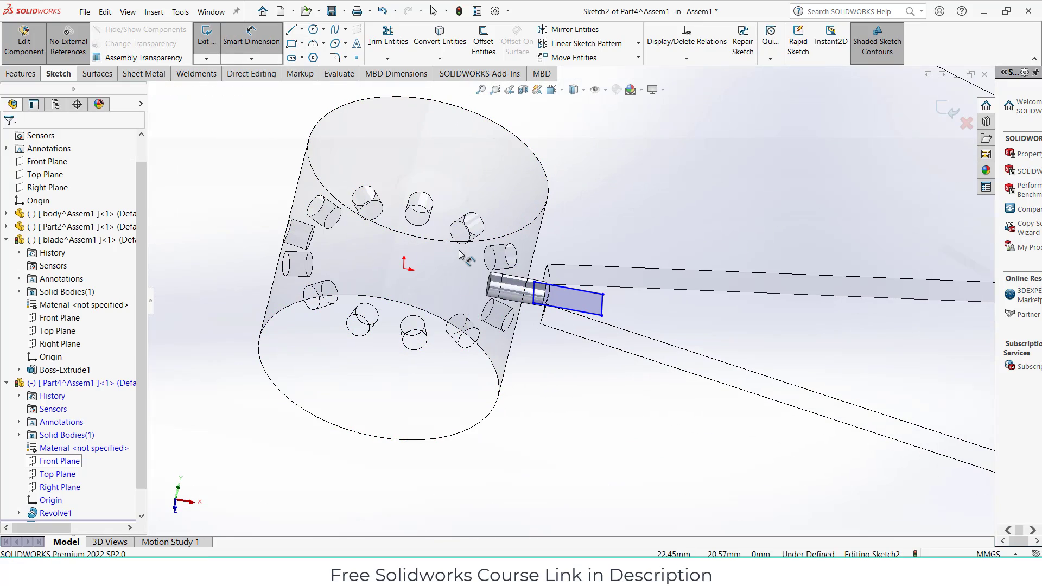
{"action": "key", "text": "ctrl+8"}
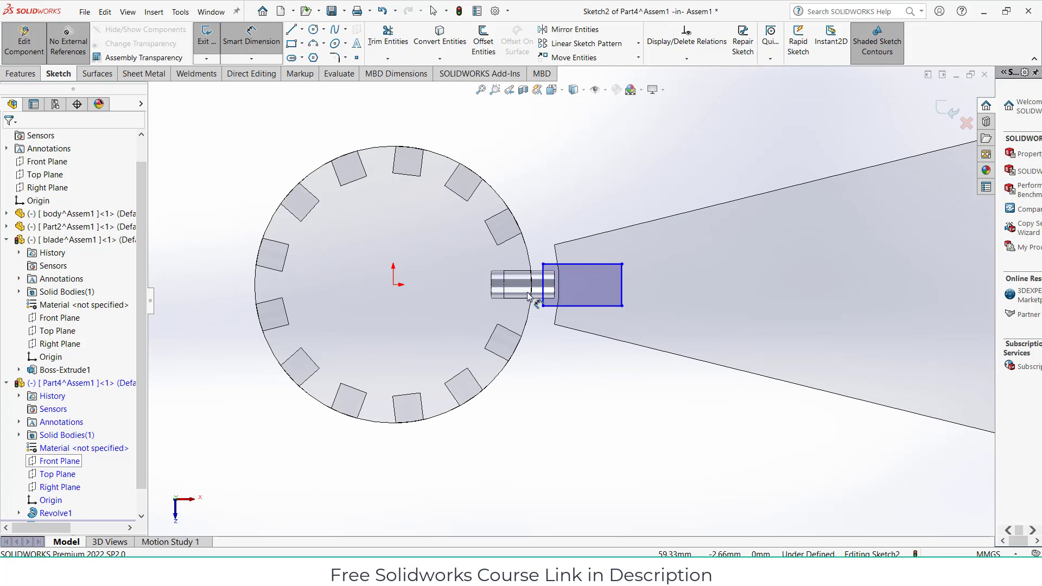
{"action": "left_click", "coordinate": [623, 285]}
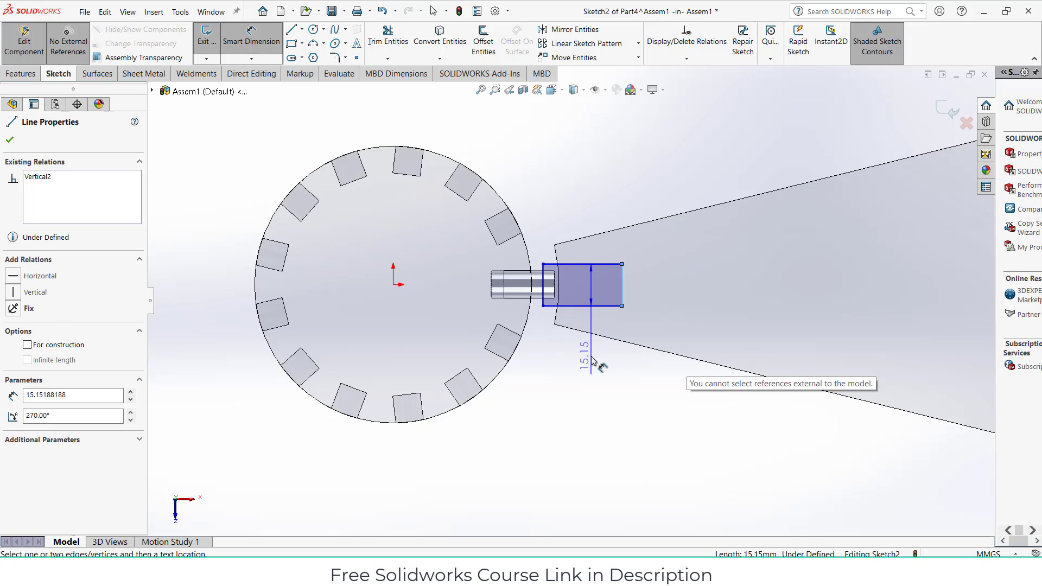
{"action": "key", "text": "Escape"}
{"action": "key", "text": "z"}
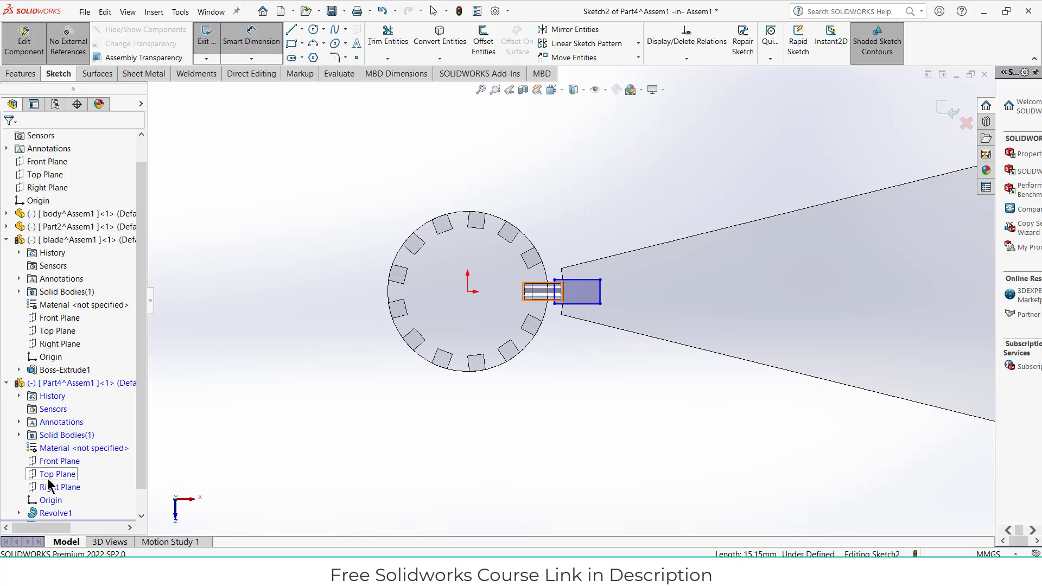
{"action": "scroll", "coordinate": [442, 302], "scroll_direction": "down", "scroll_amount": 3}
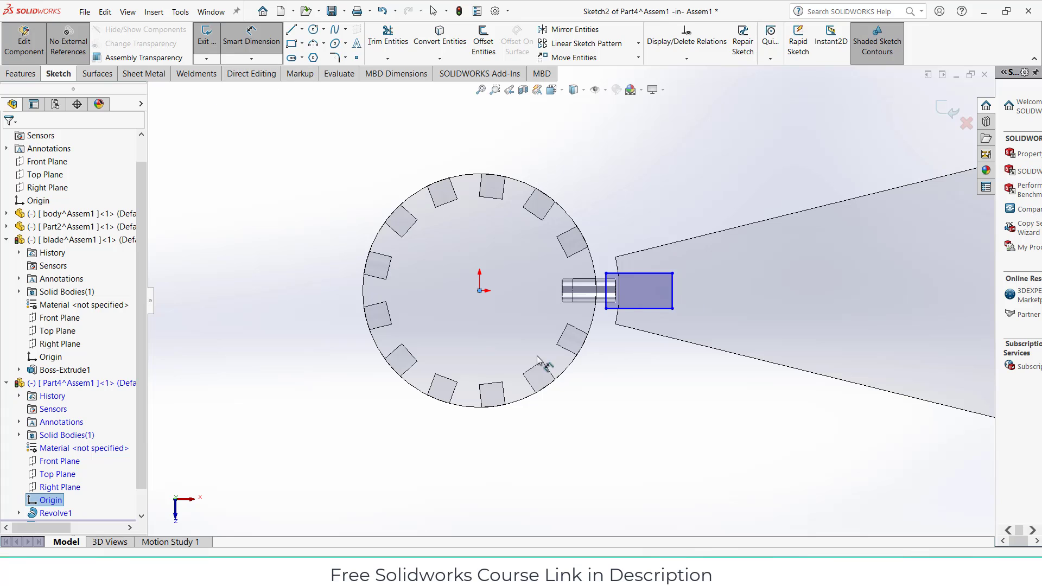
{"action": "left_click", "coordinate": [674, 295]}
{"action": "left_click", "coordinate": [522, 244]}
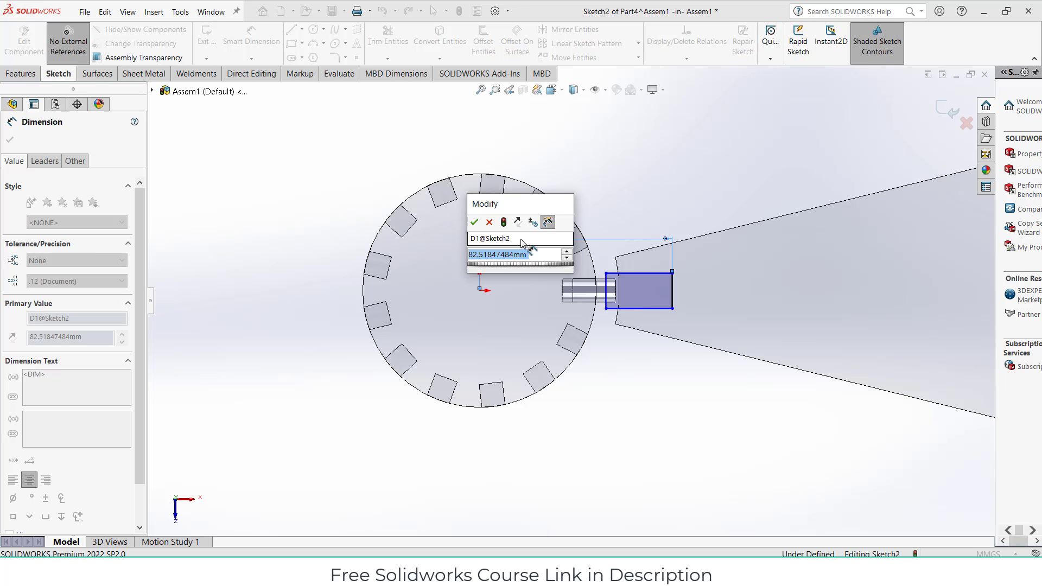
{"action": "type", "text": "90"}
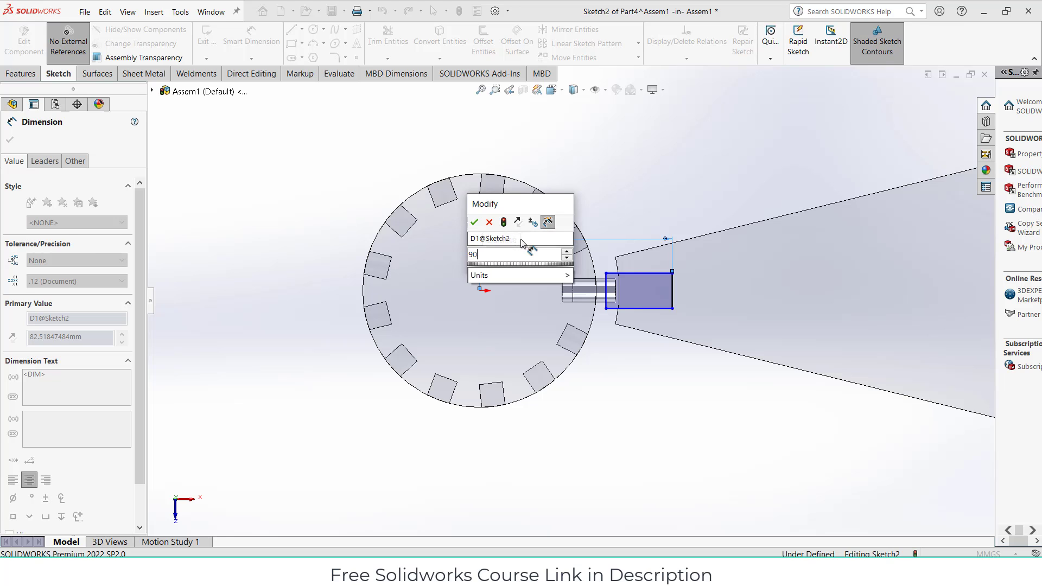
{"action": "key", "text": "Return"}
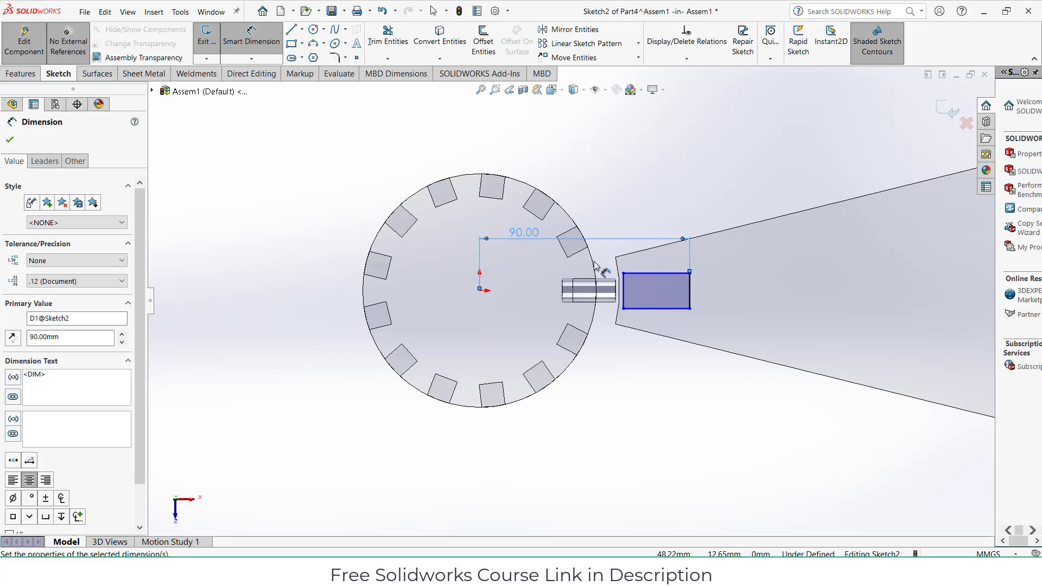
Dimension the rectangle to 35 mm long and 15 mm wide
{"action": "scroll", "coordinate": [629, 280], "scroll_direction": "down", "scroll_amount": 3}
{"action": "left_click", "coordinate": [675, 270]}
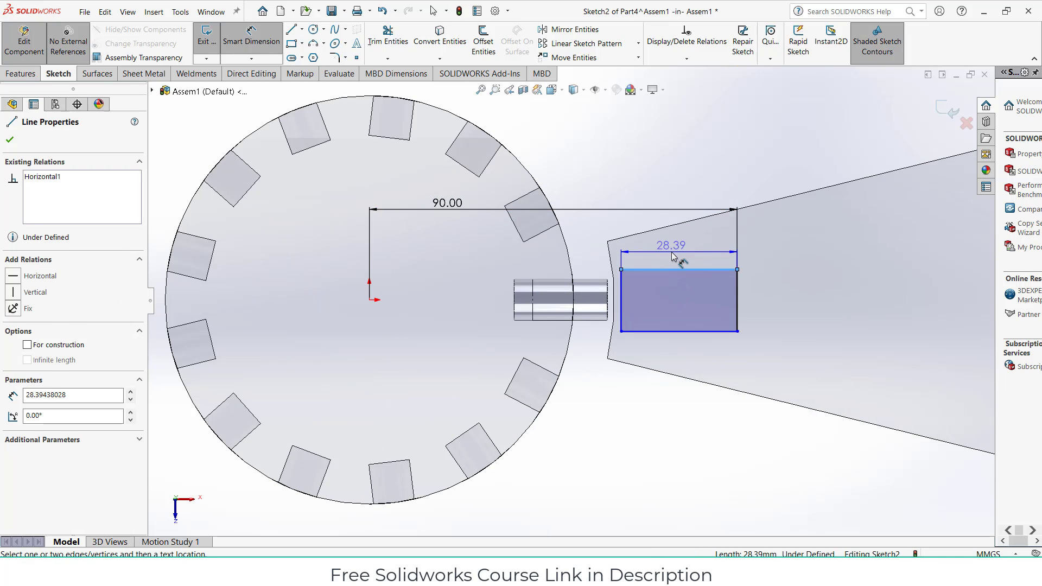
{"action": "left_click", "coordinate": [673, 257]}
{"action": "type", "text": "35"}
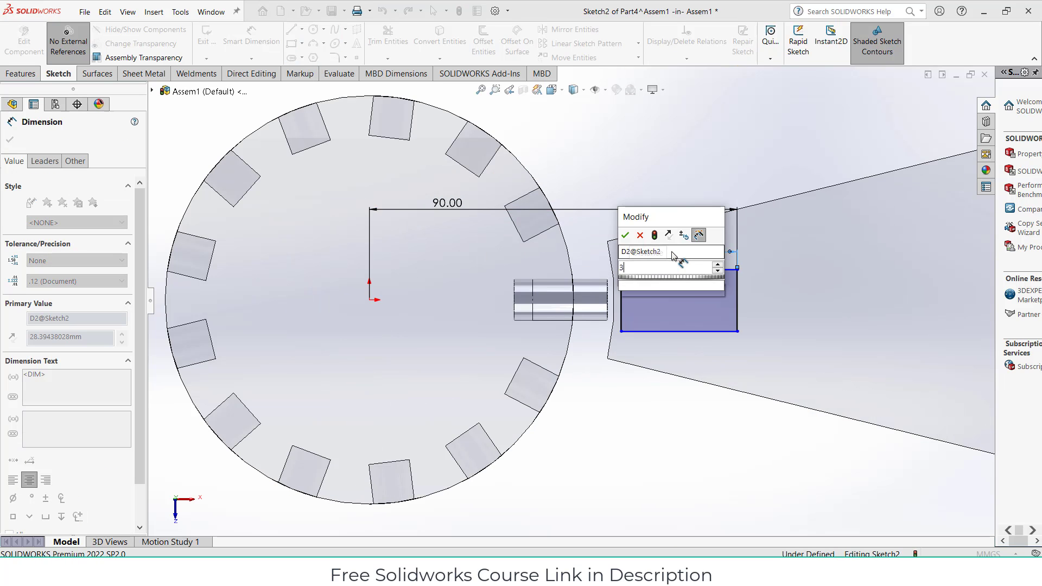
{"action": "key", "text": "Return"}
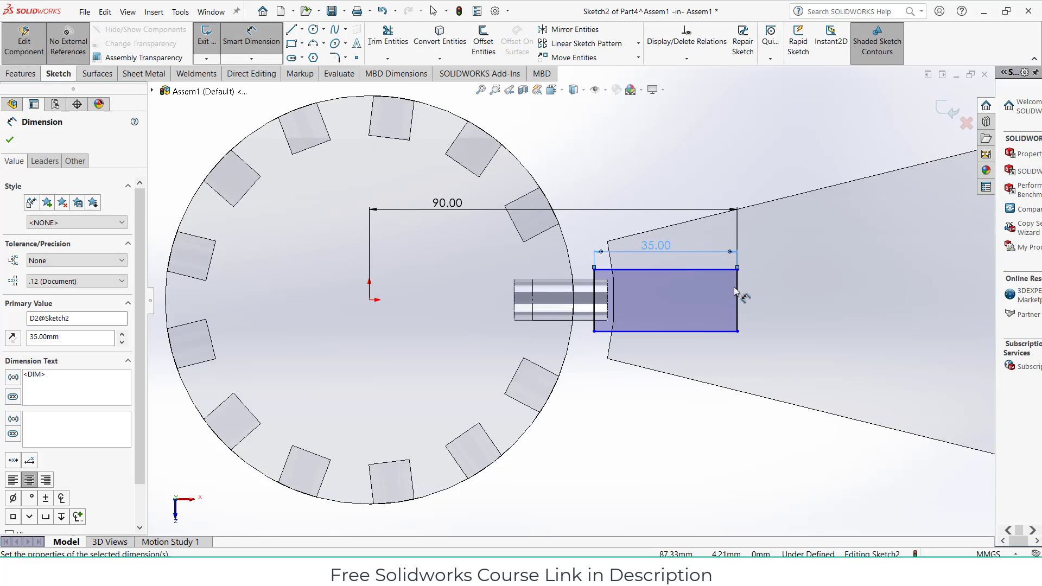
{"action": "left_click", "coordinate": [738, 295]}
{"action": "left_click", "coordinate": [776, 298]}
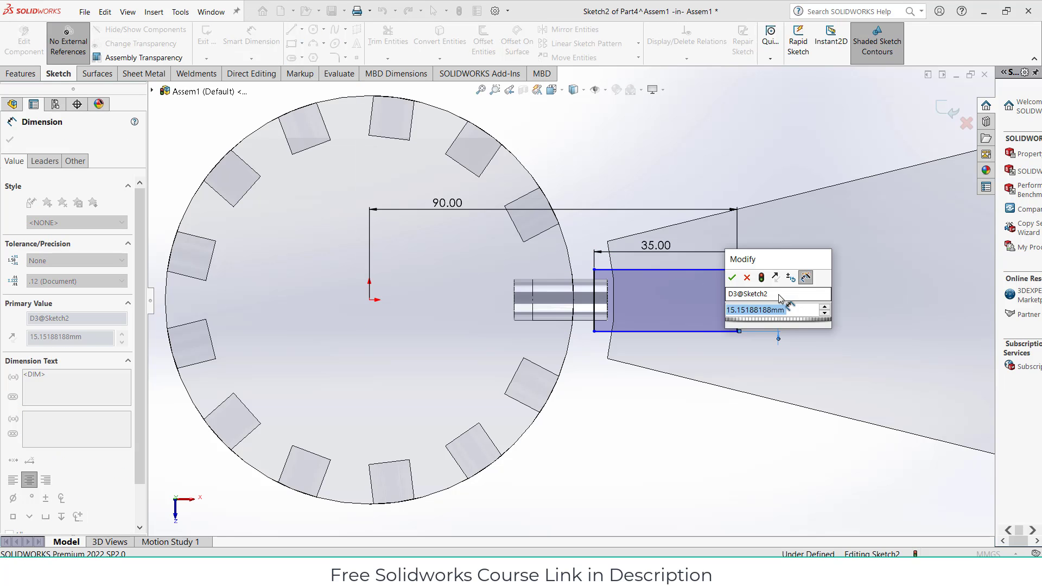
{"action": "type", "text": "15"}
{"action": "key", "text": "Return"}
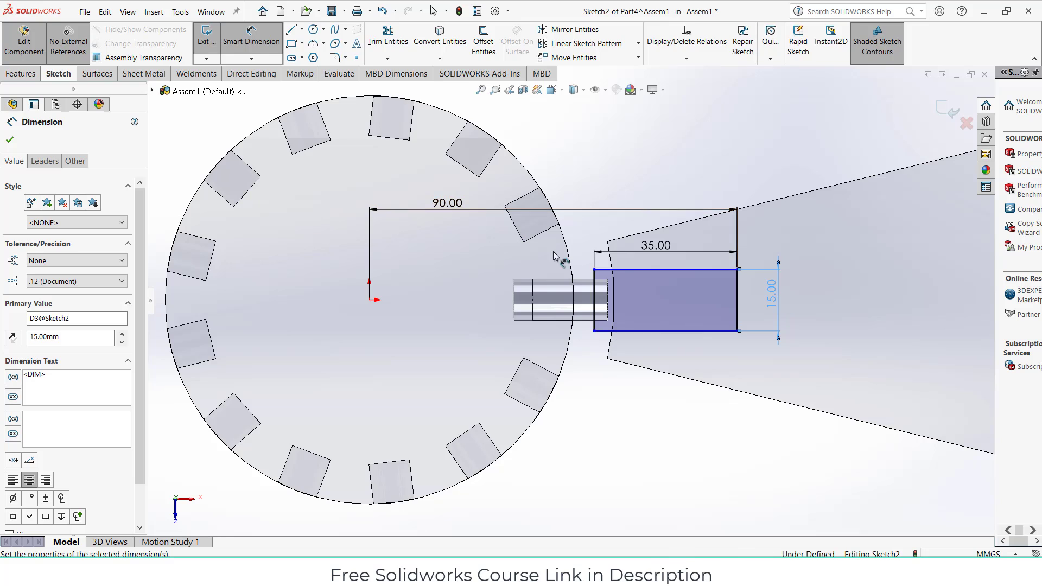
Dimension the rectangle's upper edge at 7.5 mm from the part origin
{"action": "left_click", "coordinate": [624, 270]}
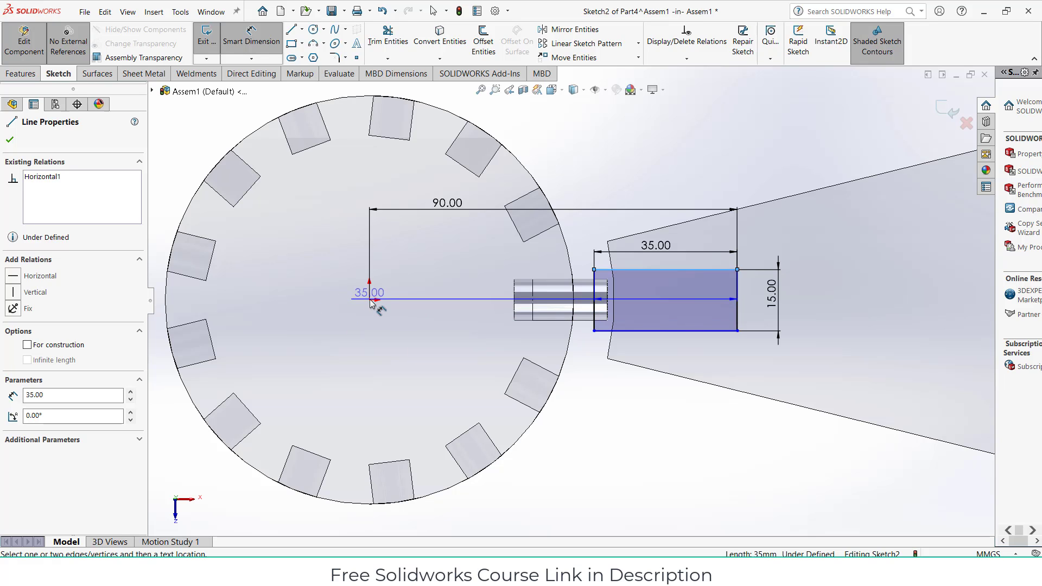
{"action": "key", "text": "Escape"}
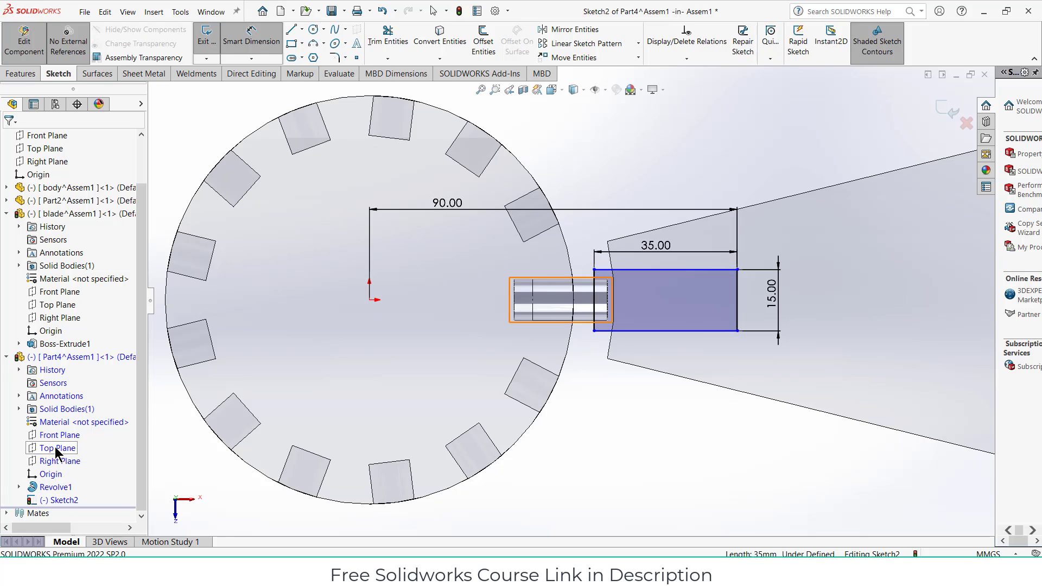
{"action": "left_click", "coordinate": [54, 474]}
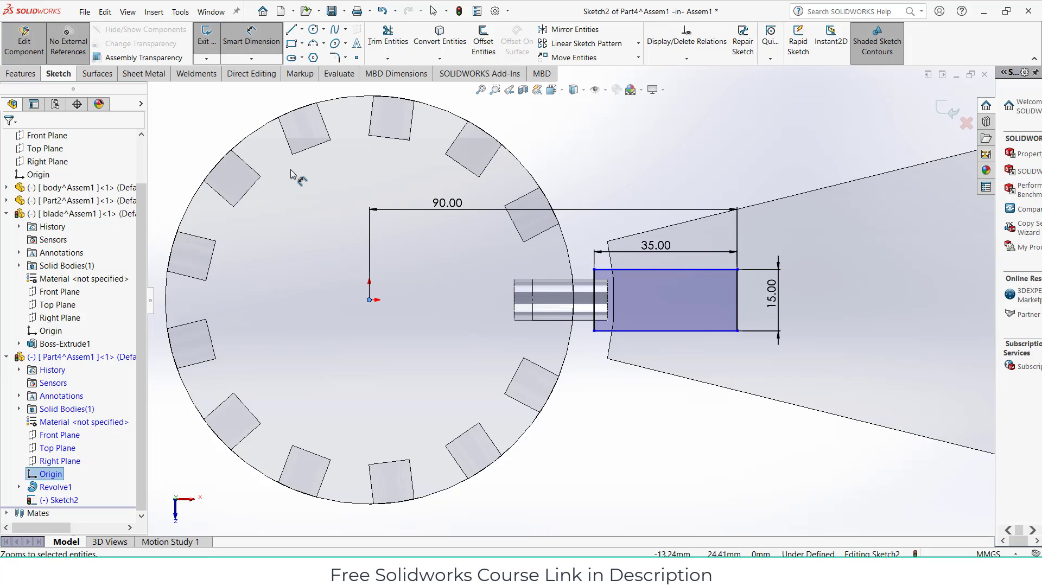
{"action": "left_click", "coordinate": [626, 272]}
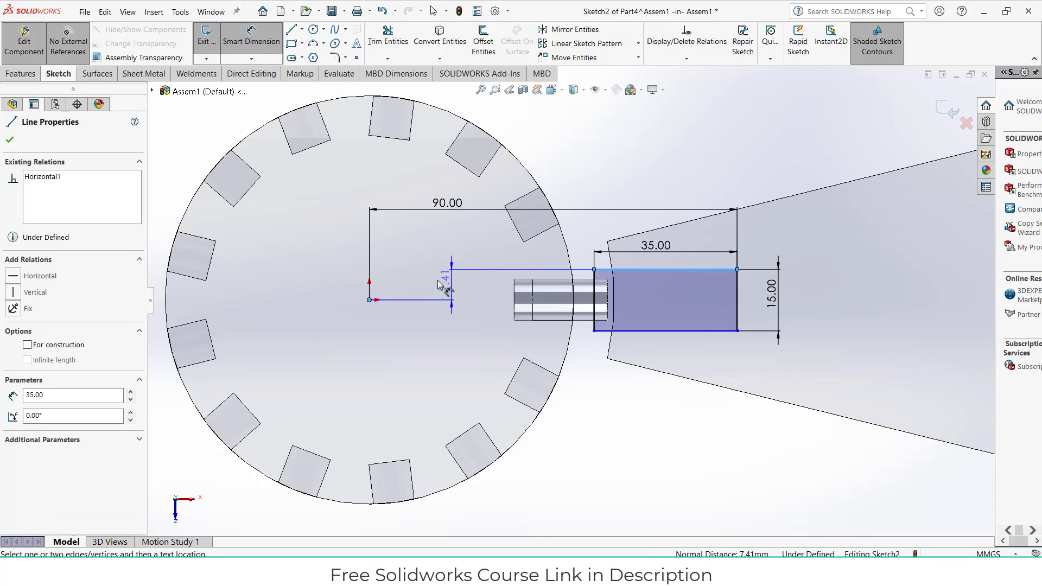
{"action": "left_click", "coordinate": [443, 281]}
{"action": "type", "text": "7.5"}
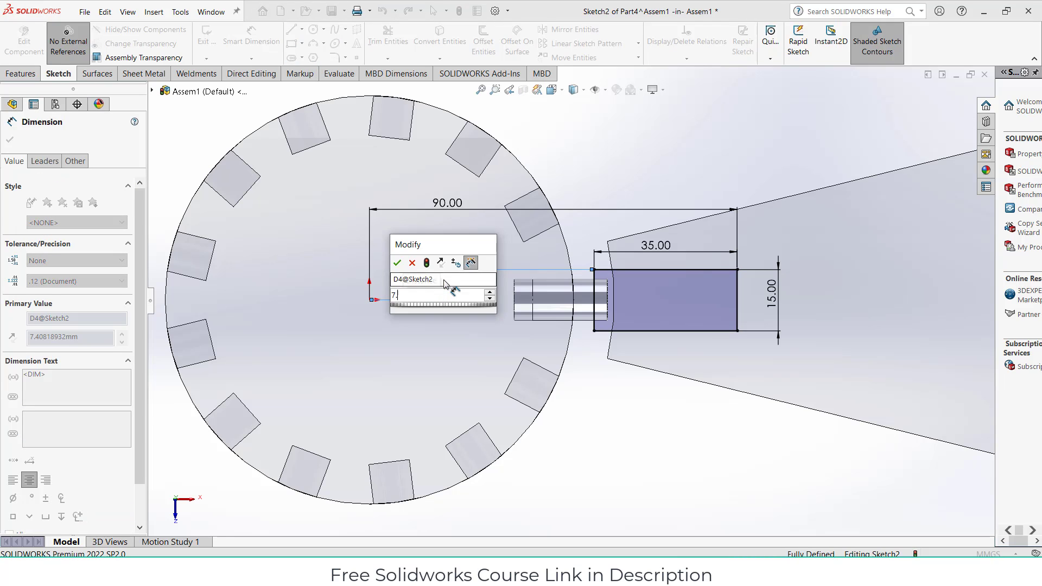
{"action": "key", "text": "Return"}
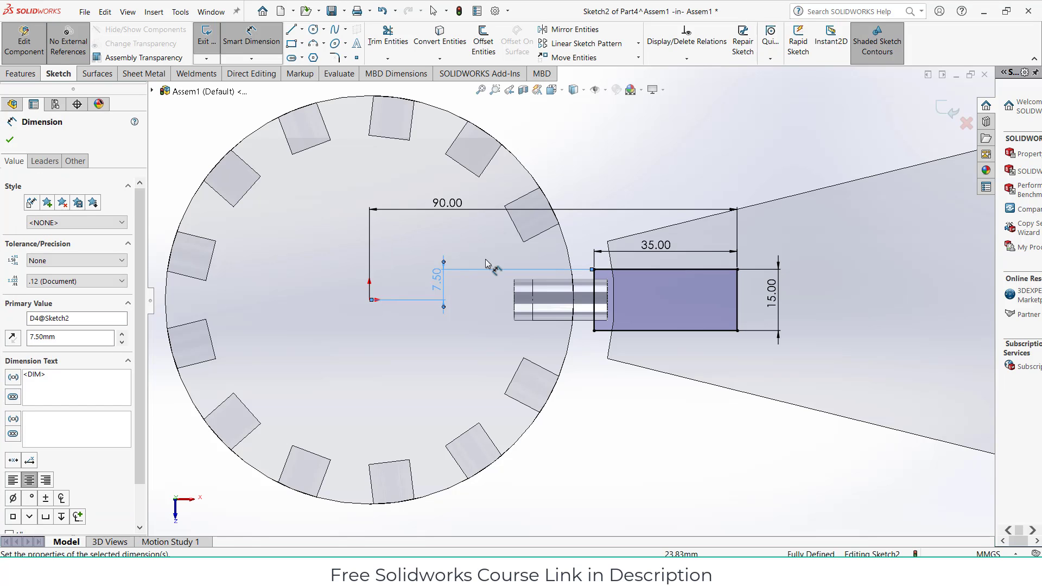
Extrude the rectangle as a boss 20 mm deep with the Mid Plane end condition, merged with the pin
{"action": "left_click", "coordinate": [12, 76]}
{"action": "left_click", "coordinate": [211, 41]}
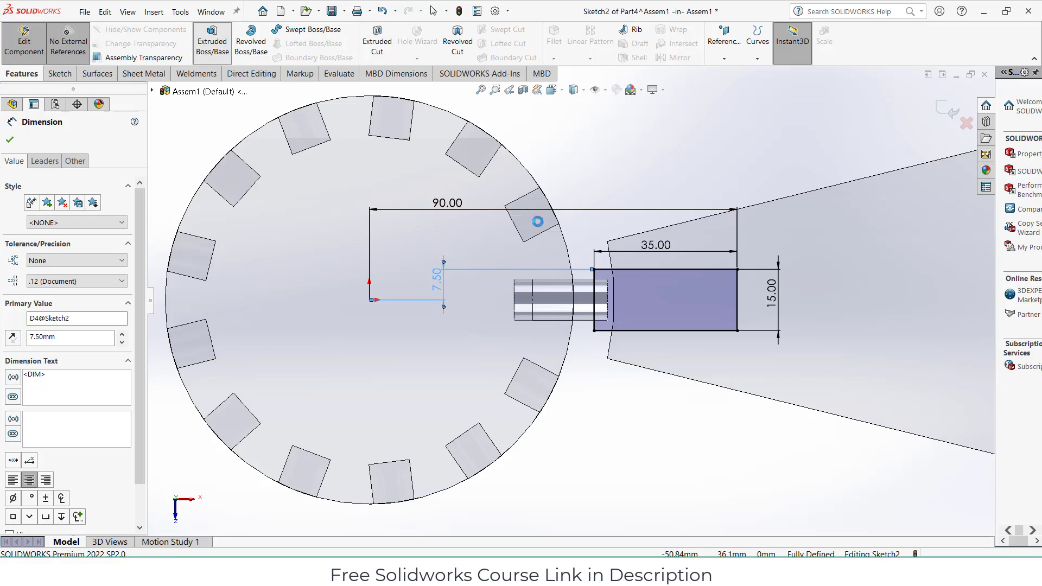
{"action": "middle_click_drag", "start_coordinate": [646, 189], "coordinate": [651, 160]}
{"action": "scroll", "coordinate": [687, 298], "scroll_direction": "down", "scroll_amount": 2}
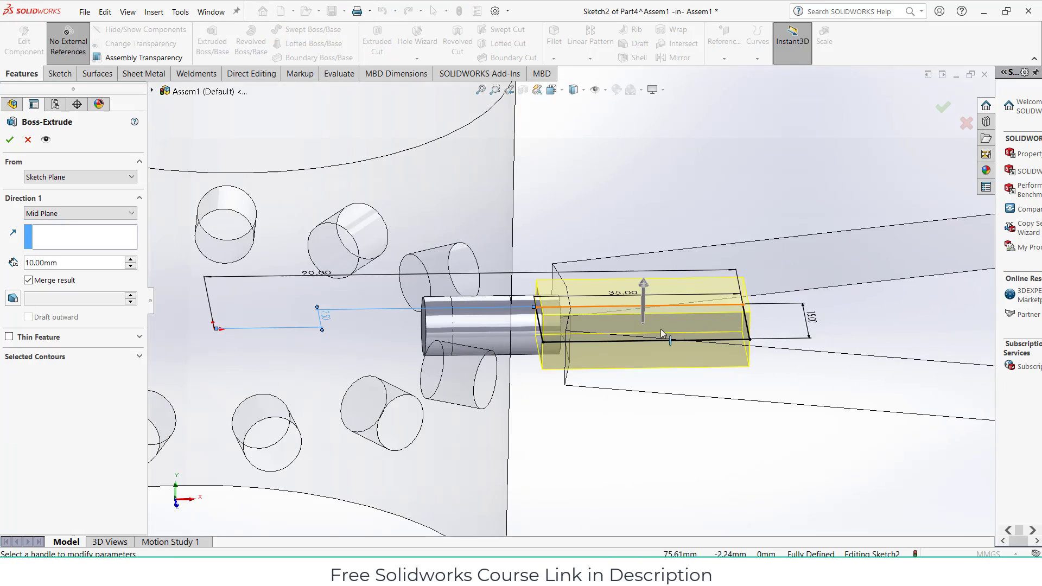
{"action": "mouse_move", "coordinate": [660, 329]}
{"action": "middle_mouse_down"}
{"action": "mouse_move", "coordinate": [646, 290]}
{"action": "mouse_move", "coordinate": [654, 315]}
{"action": "middle_mouse_up"}
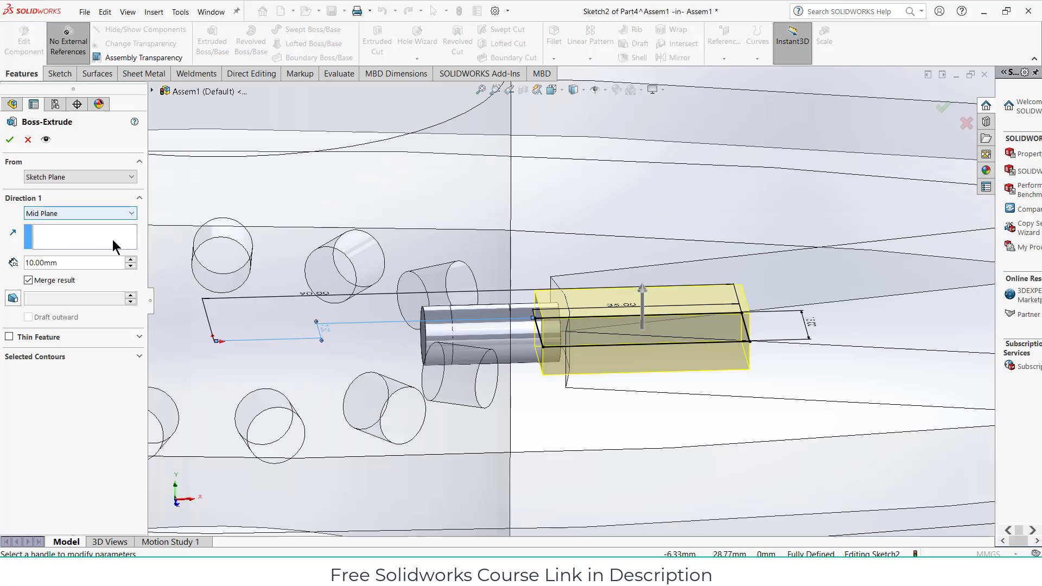
{"action": "left_click", "coordinate": [130, 260]}
{"action": "mouse_move", "coordinate": [630, 334]}
{"action": "middle_mouse_down"}
{"action": "mouse_move", "coordinate": [651, 304]}
{"action": "mouse_move", "coordinate": [663, 360]}
{"action": "middle_mouse_up"}
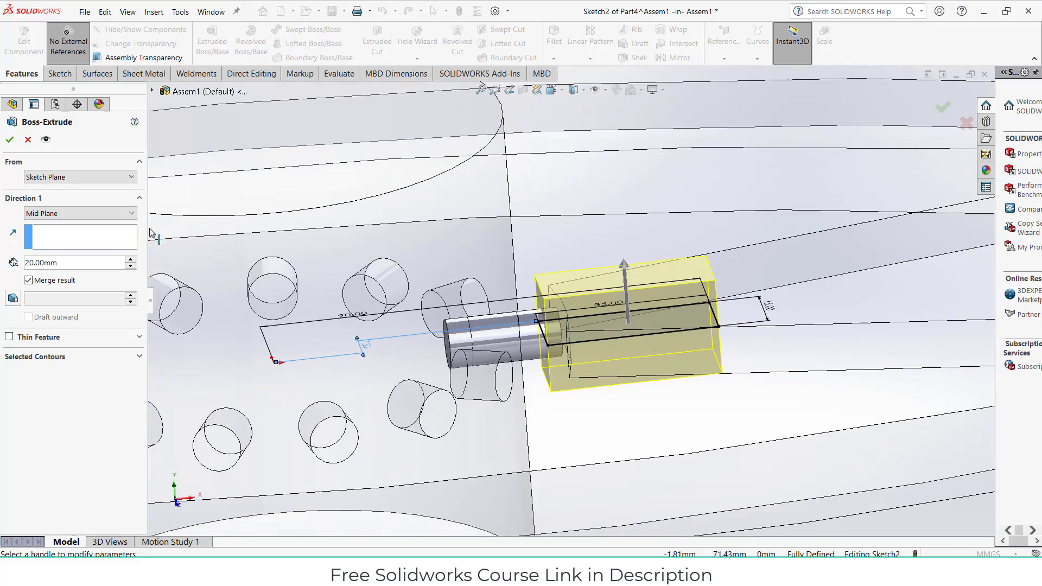
{"action": "left_click", "coordinate": [11, 141]}
Sketch a 10 mm high rectangle on the block's side face, from the blade's root corner to the block's outer edge along the blade's outline
{"action": "mouse_move", "coordinate": [654, 340]}
{"action": "middle_mouse_down"}
{"action": "mouse_move", "coordinate": [622, 361]}
{"action": "mouse_move", "coordinate": [663, 382]}
{"action": "mouse_move", "coordinate": [624, 411]}
{"action": "mouse_move", "coordinate": [661, 305]}
{"action": "middle_mouse_up"}
{"action": "left_click", "coordinate": [662, 301]}
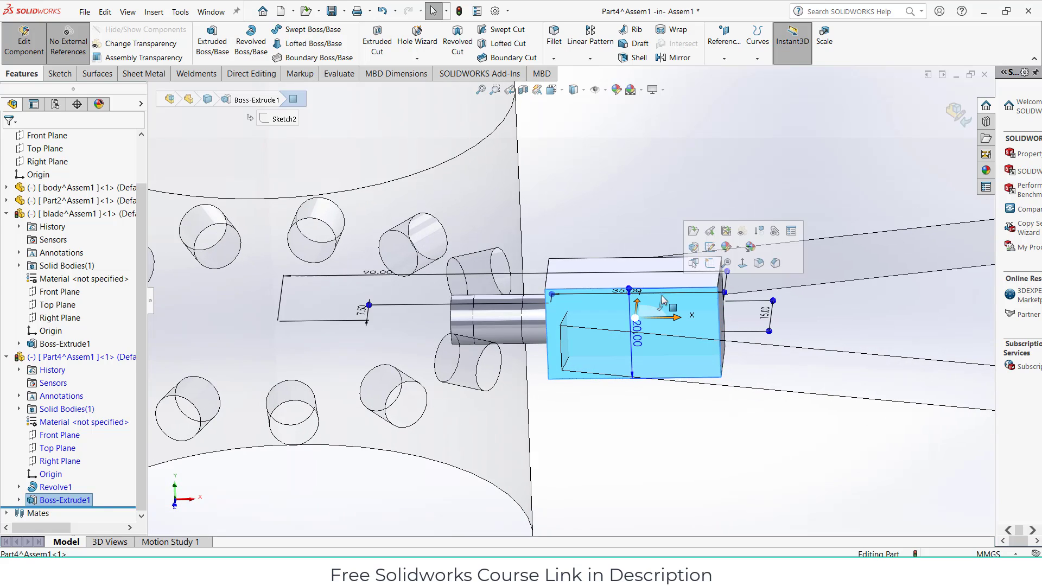
{"action": "left_click", "coordinate": [710, 263]}
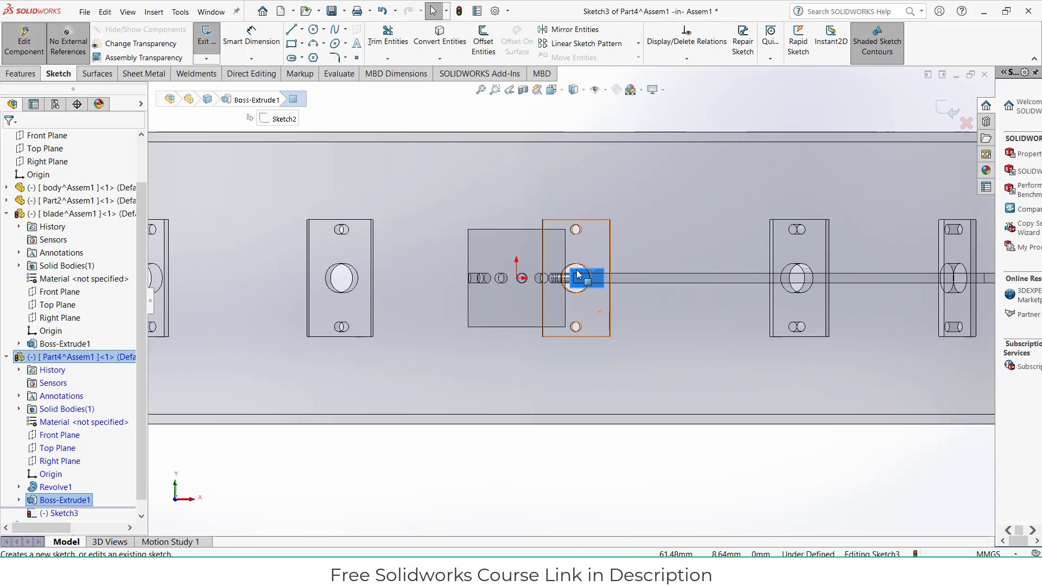
{"action": "scroll", "coordinate": [619, 293], "scroll_direction": "down", "scroll_amount": 5}
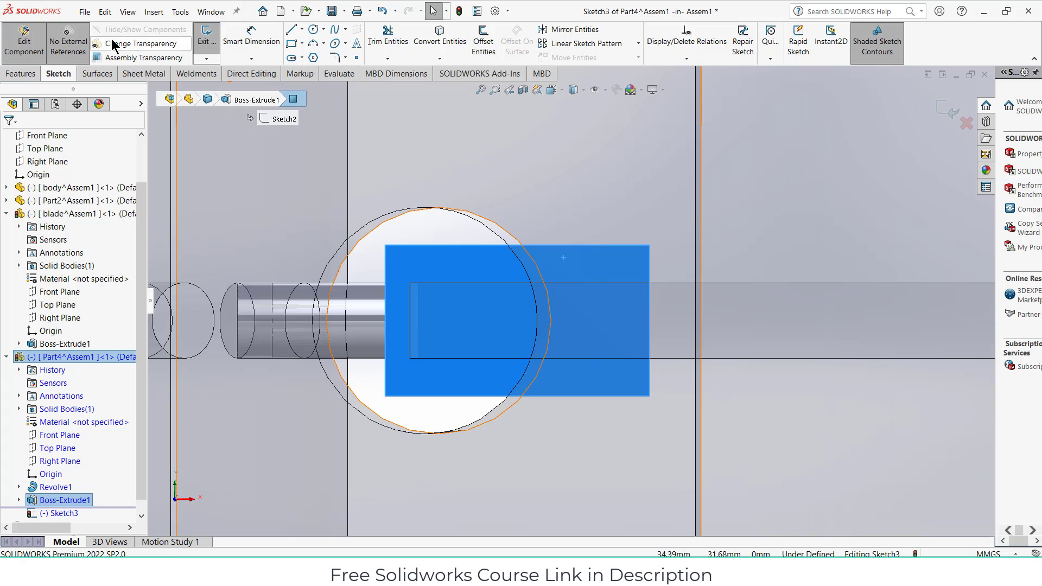
{"action": "left_click", "coordinate": [292, 43]}
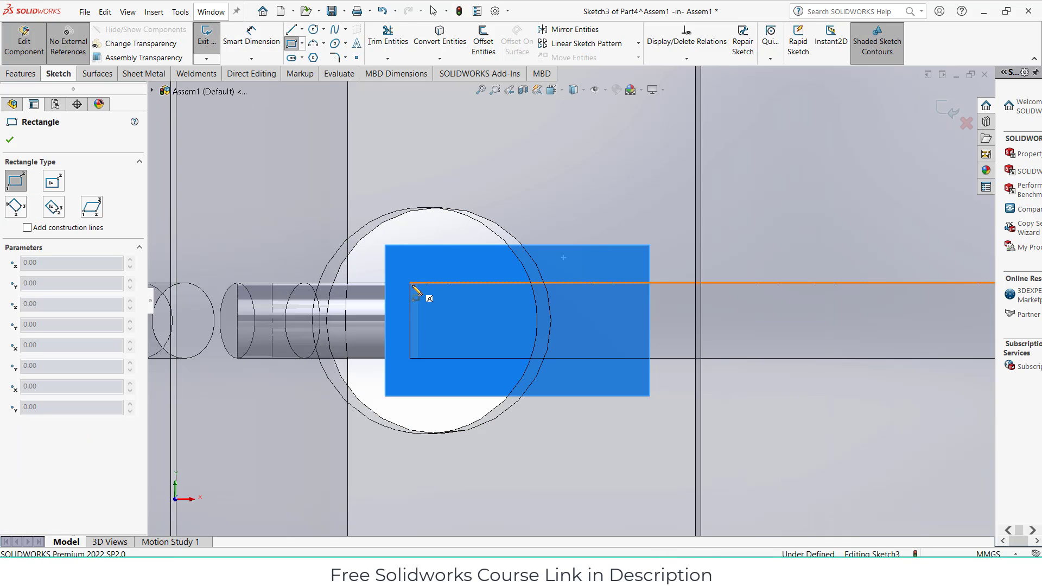
{"action": "left_click", "coordinate": [411, 282]}
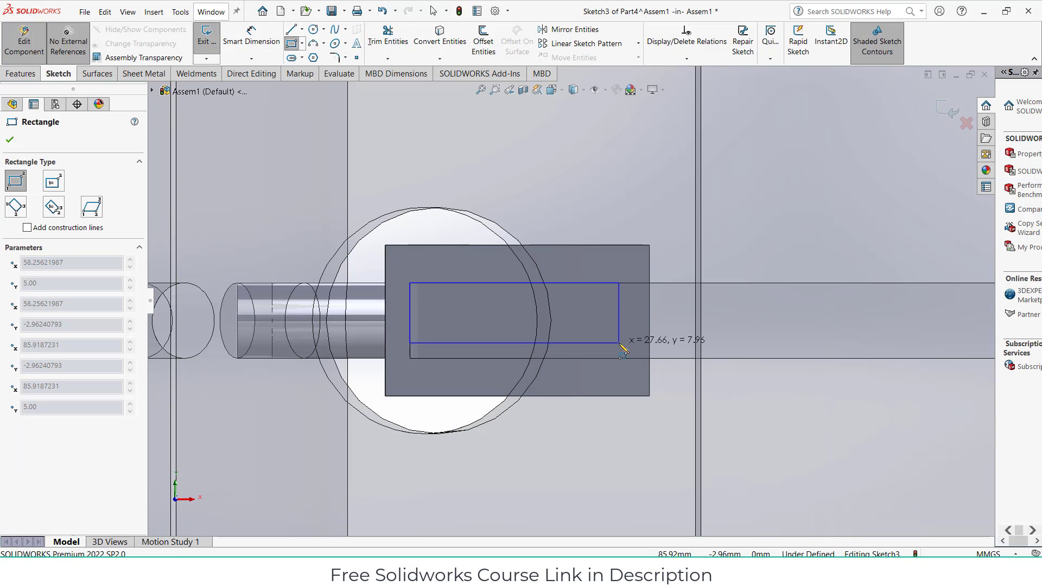
{"action": "left_click", "coordinate": [650, 359]}
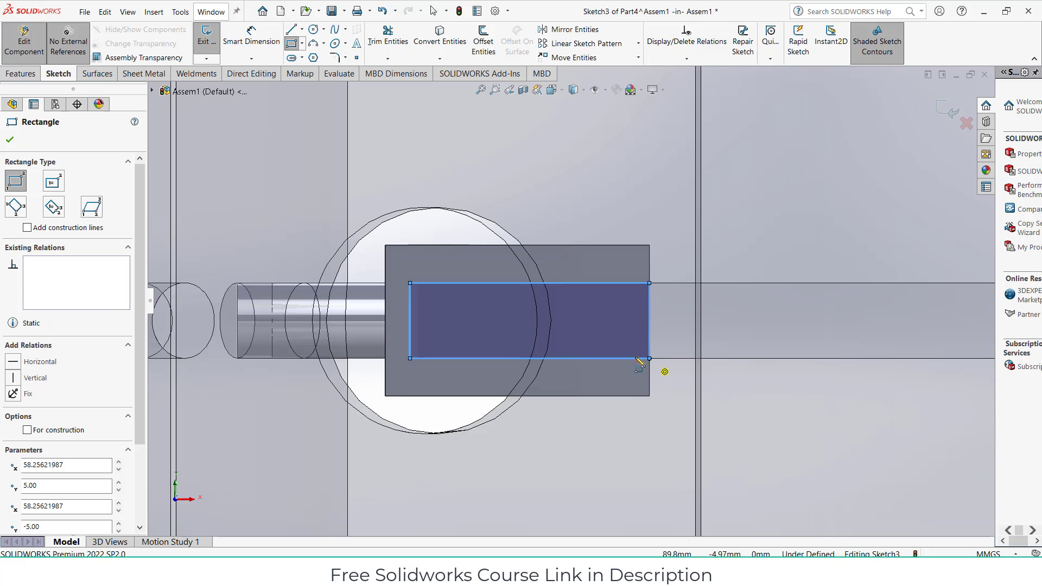
Cut the rectangle through the block with the Through All - Both end condition and finish editing the part
{"action": "left_click", "coordinate": [21, 75]}
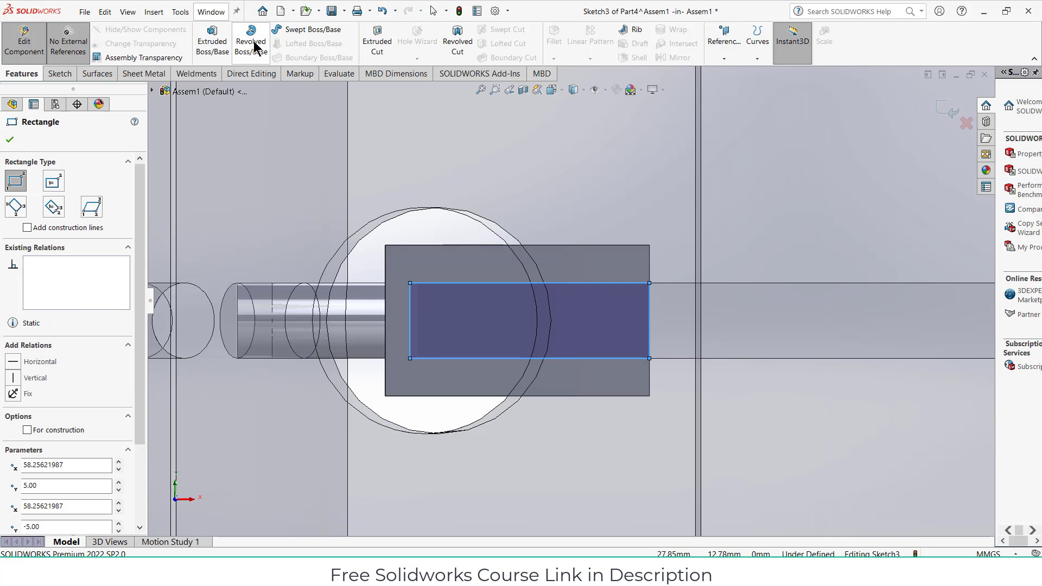
{"action": "left_click", "coordinate": [378, 46]}
{"action": "left_click", "coordinate": [81, 214]}
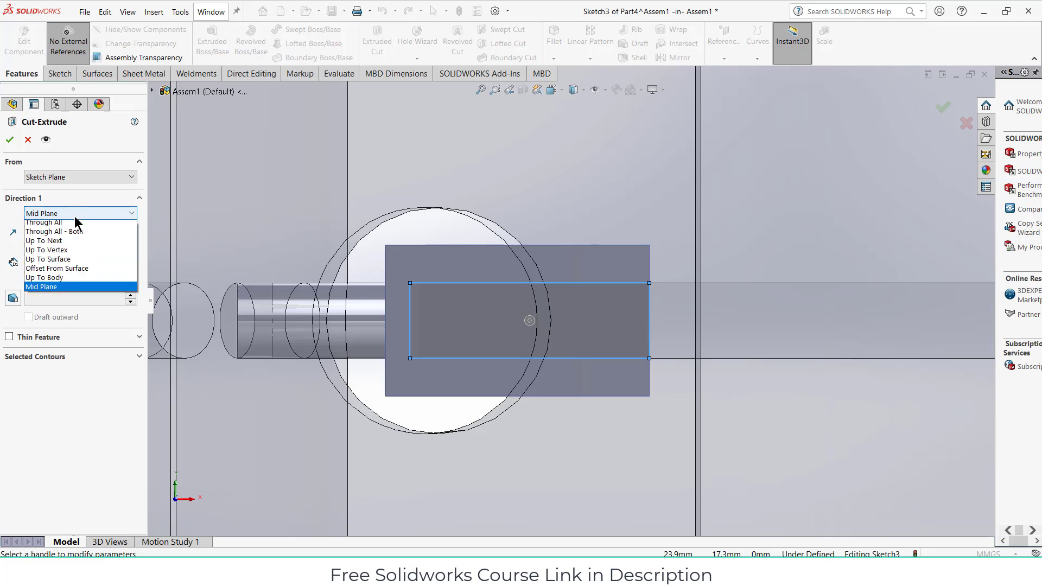
{"action": "left_click", "coordinate": [77, 244]}
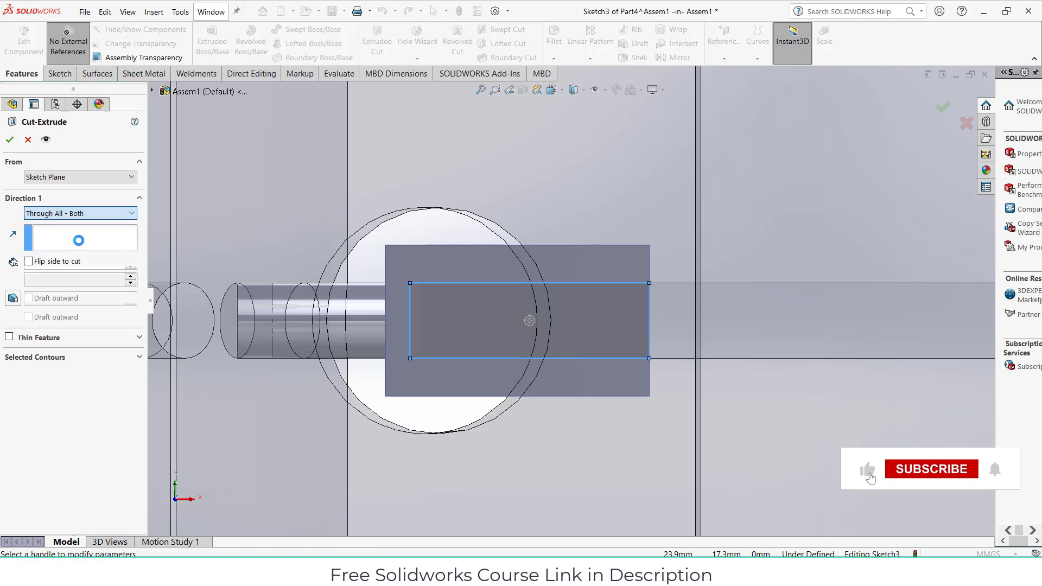
{"action": "left_click", "coordinate": [11, 140]}
{"action": "scroll", "coordinate": [535, 301], "scroll_direction": "up", "scroll_amount": 4}
{"action": "middle_click_drag", "start_coordinate": [537, 302], "coordinate": [537, 358]}
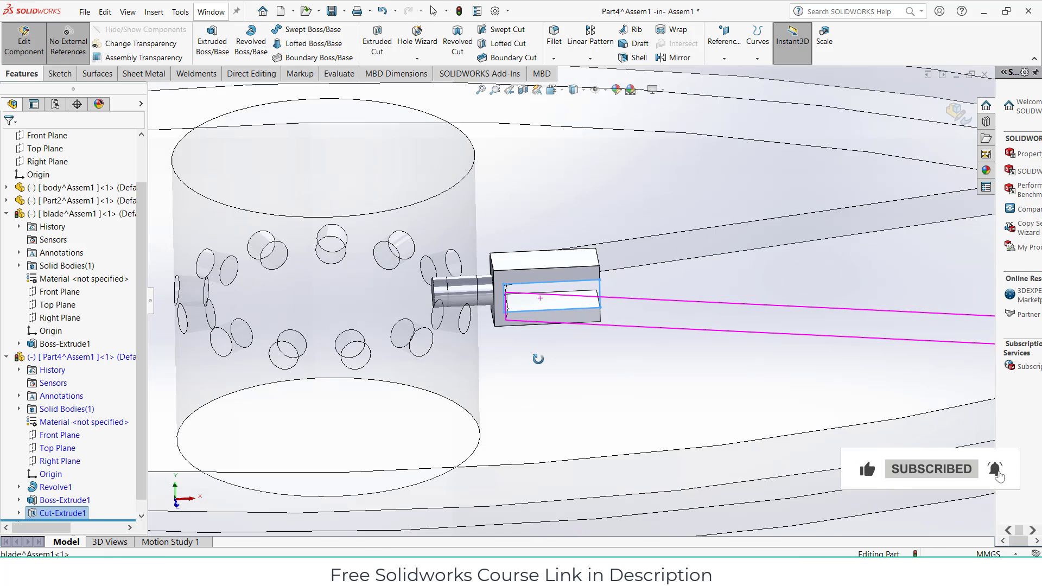
{"action": "scroll", "coordinate": [555, 326], "scroll_direction": "up", "scroll_amount": 3}
{"action": "scroll", "coordinate": [554, 328], "scroll_direction": "up", "scroll_amount": 5}
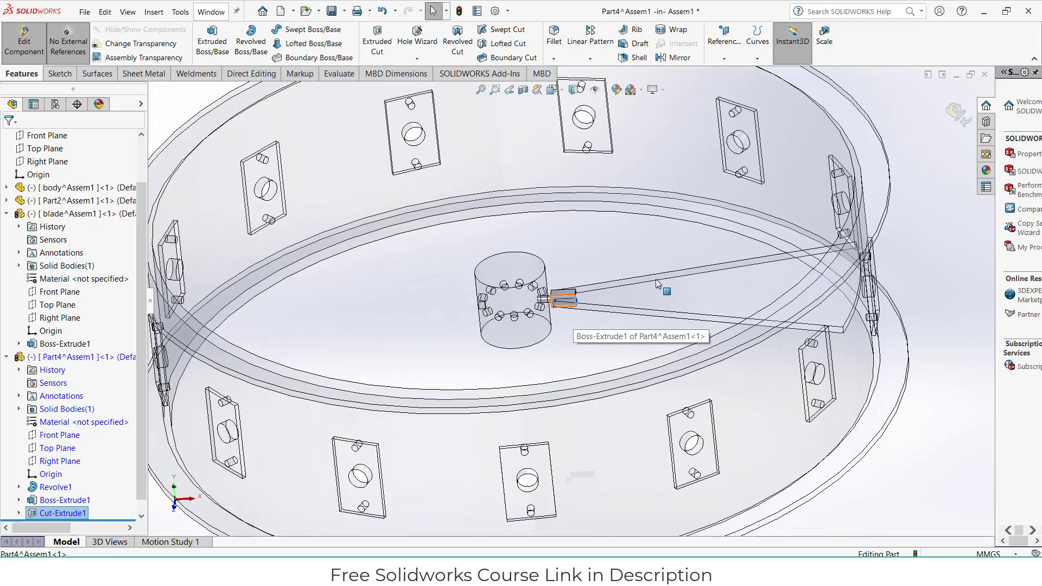
{"action": "left_click", "coordinate": [953, 116]}
Examine the blade inside the ring body and the holed mounting plates on the body's outer wall
{"action": "mouse_move", "coordinate": [652, 309]}
{"action": "middle_mouse_down"}
{"action": "mouse_move", "coordinate": [643, 277]}
{"action": "mouse_move", "coordinate": [608, 319]}
{"action": "middle_mouse_up"}
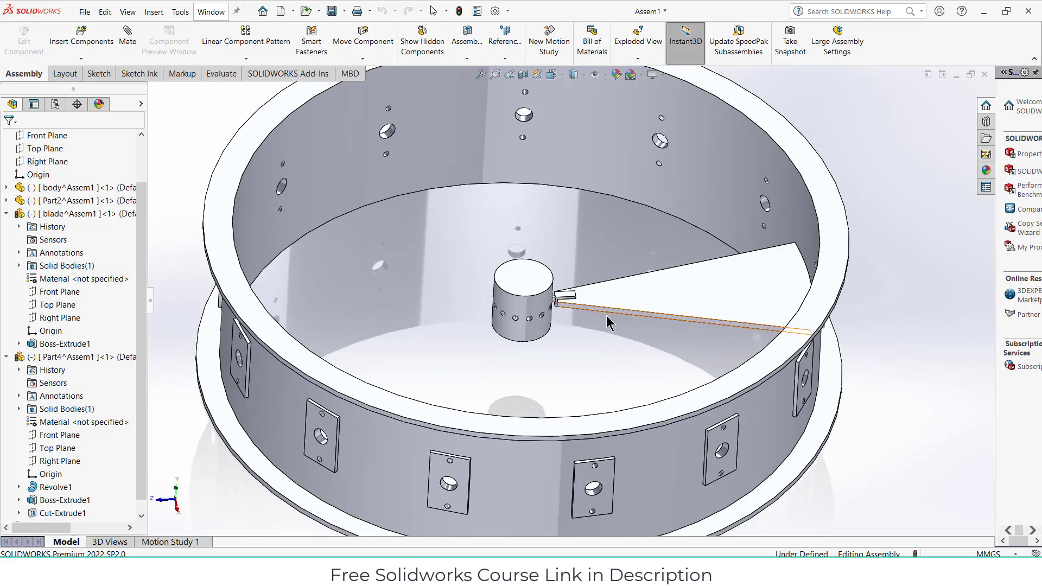
{"action": "scroll", "coordinate": [581, 301], "scroll_direction": "down", "scroll_amount": 4}
{"action": "scroll", "coordinate": [645, 297], "scroll_direction": "up", "scroll_amount": 3}
{"action": "scroll", "coordinate": [836, 278], "scroll_direction": "down", "scroll_amount": 8}
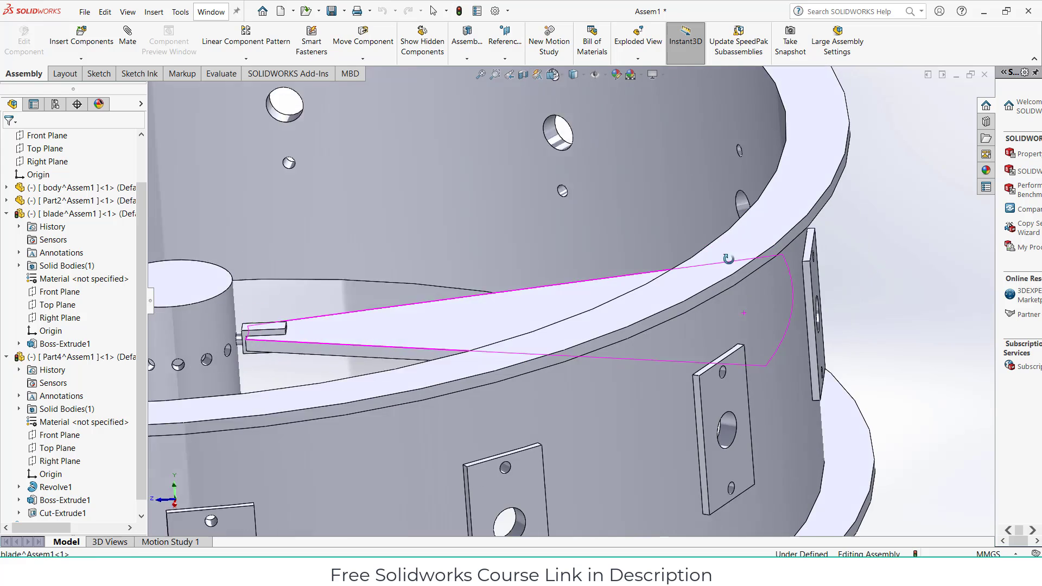
{"action": "scroll", "coordinate": [806, 320], "scroll_direction": "up", "scroll_amount": 4}
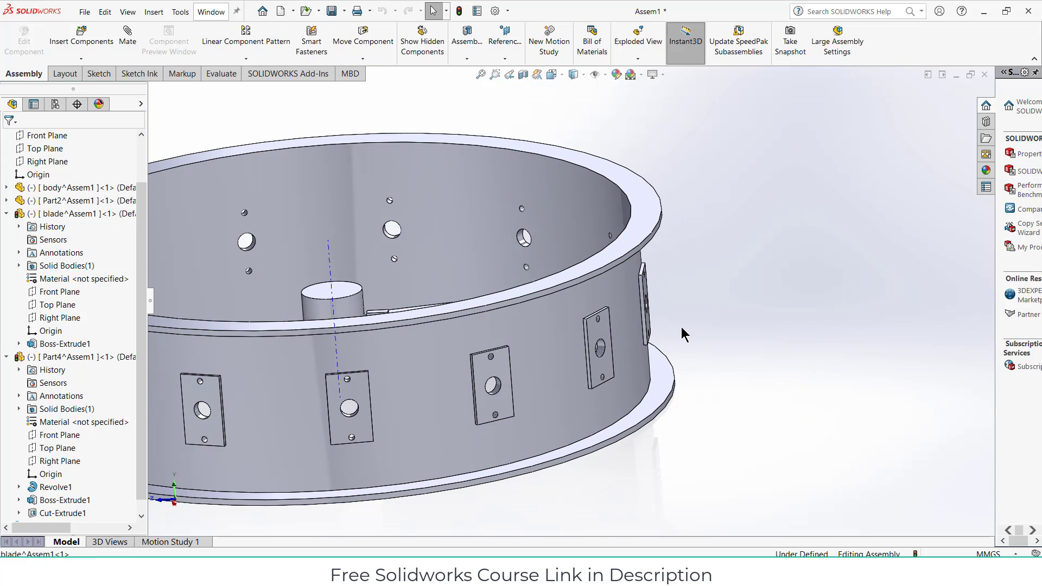
{"action": "middle_click_drag", "start_coordinate": [682, 327], "coordinate": [616, 297]}
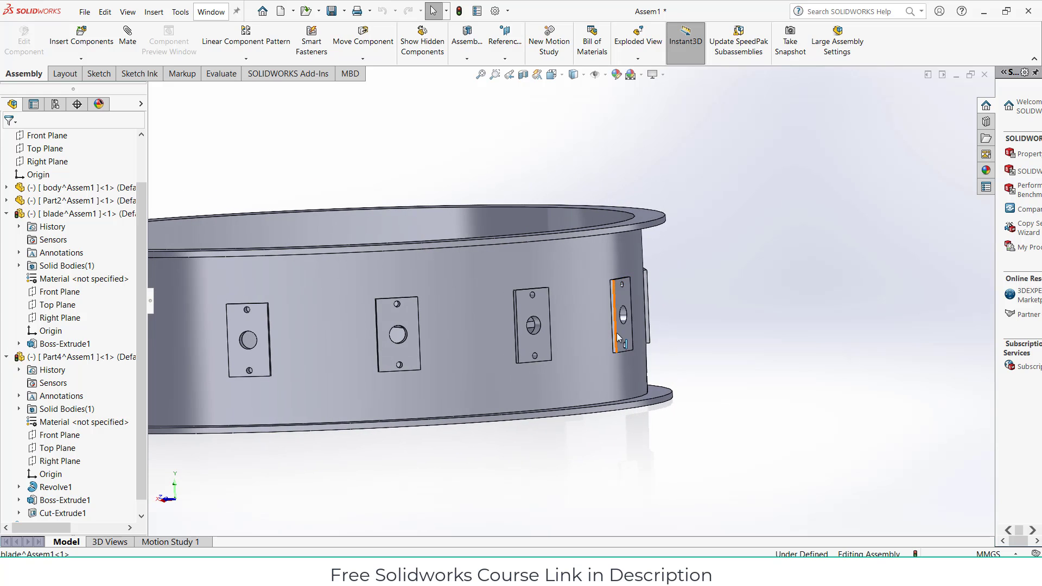
{"action": "left_click", "coordinate": [591, 262]}
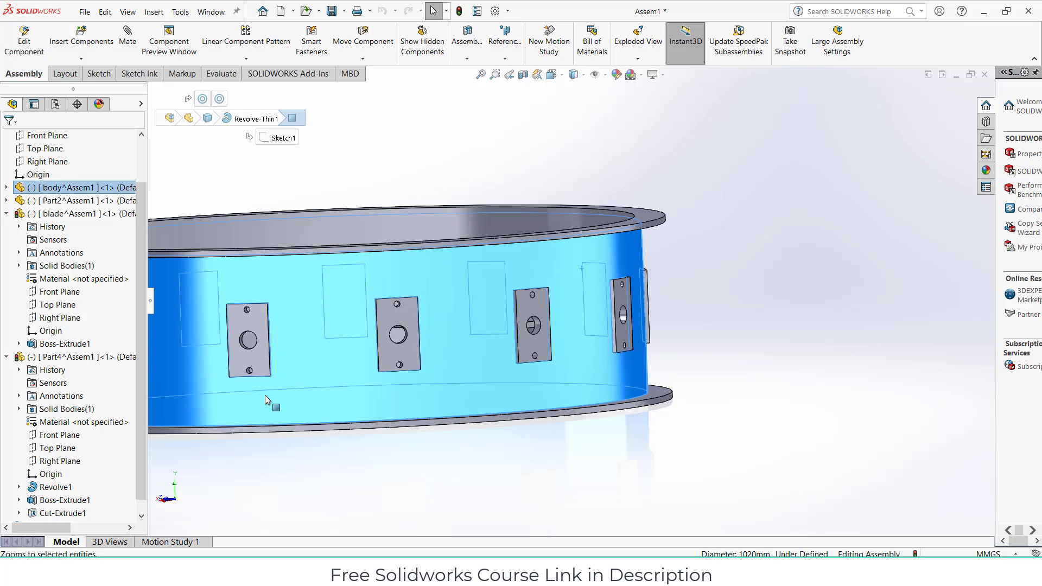
{"action": "left_click", "coordinate": [541, 142]}
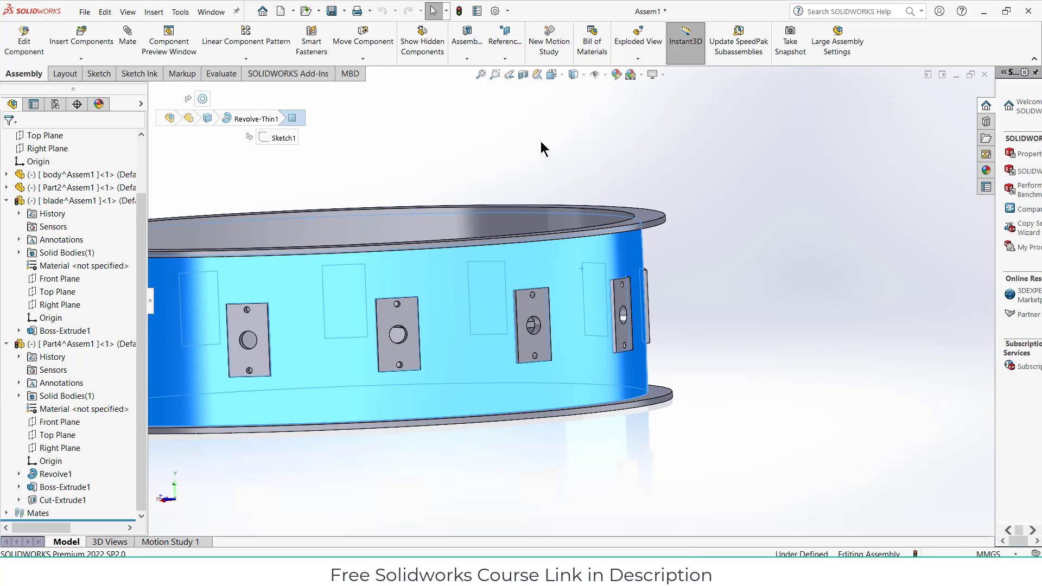
{"action": "middle_click_drag", "start_coordinate": [588, 298], "coordinate": [513, 321]}
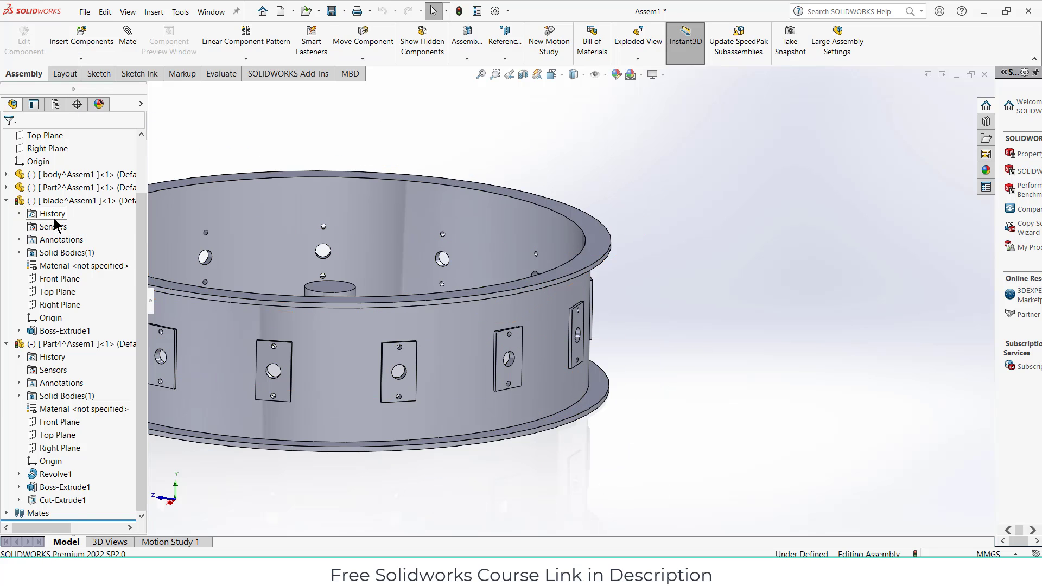
Insert a new part into the assembly, positioned on the assembly's Right Plane
{"action": "scroll", "coordinate": [55, 223], "scroll_direction": "up", "scroll_amount": 2}
{"action": "left_click", "coordinate": [91, 86]}
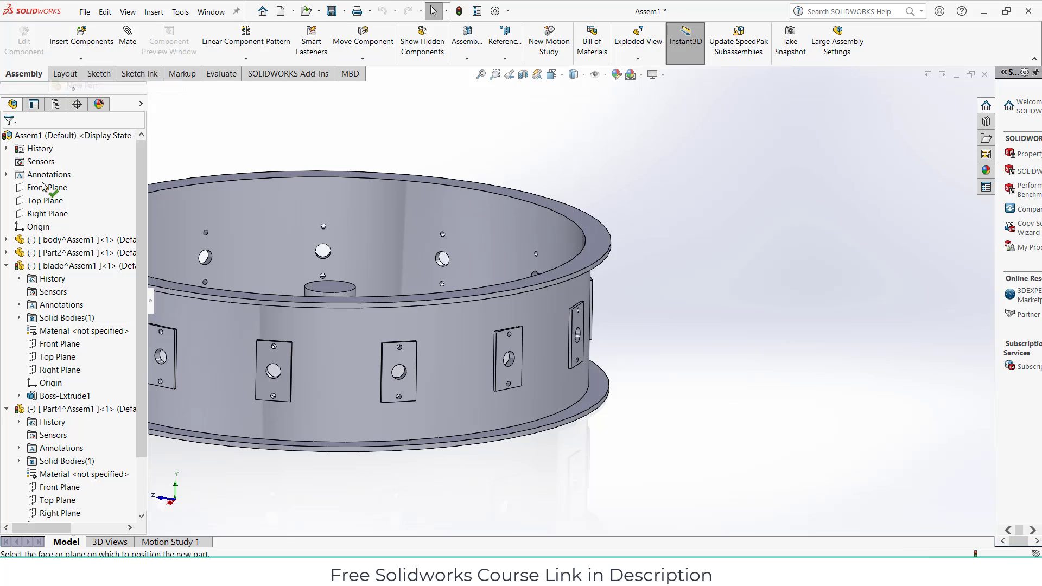
{"action": "left_click", "coordinate": [47, 213]}
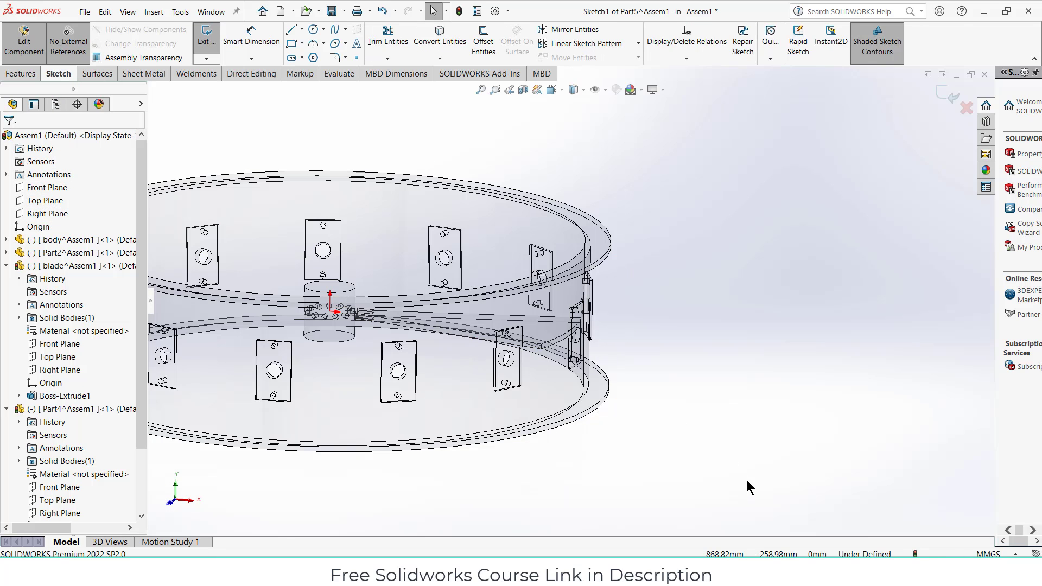
Sketch a rectangle about 20 mm long and 15 mm high from the plate hole's upper outer corner to the blade's outer end at mid-height
{"action": "scroll", "coordinate": [779, 403], "scroll_direction": "down", "scroll_amount": 8}
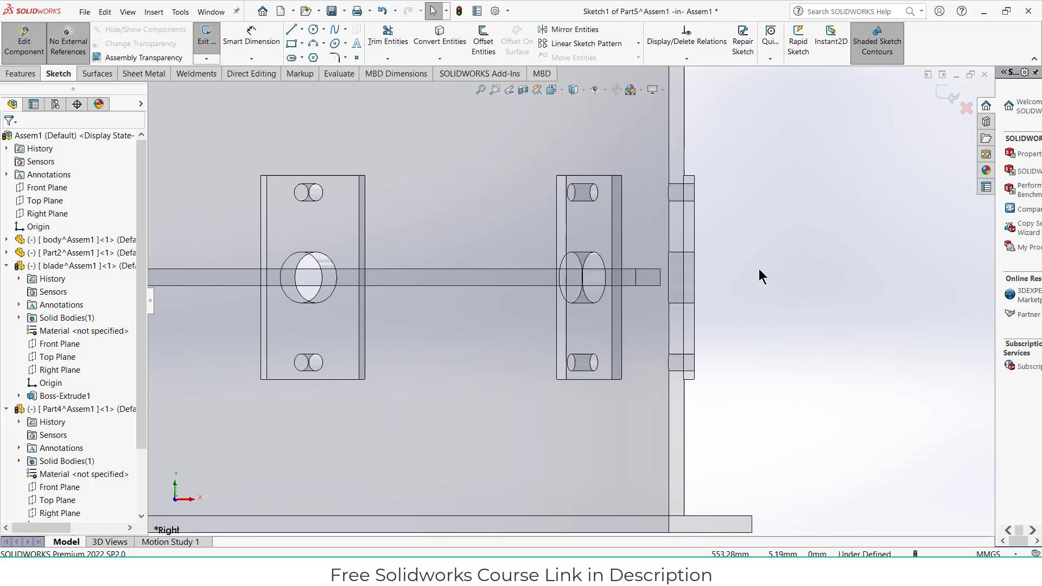
{"action": "scroll", "coordinate": [693, 259], "scroll_direction": "down", "scroll_amount": 2}
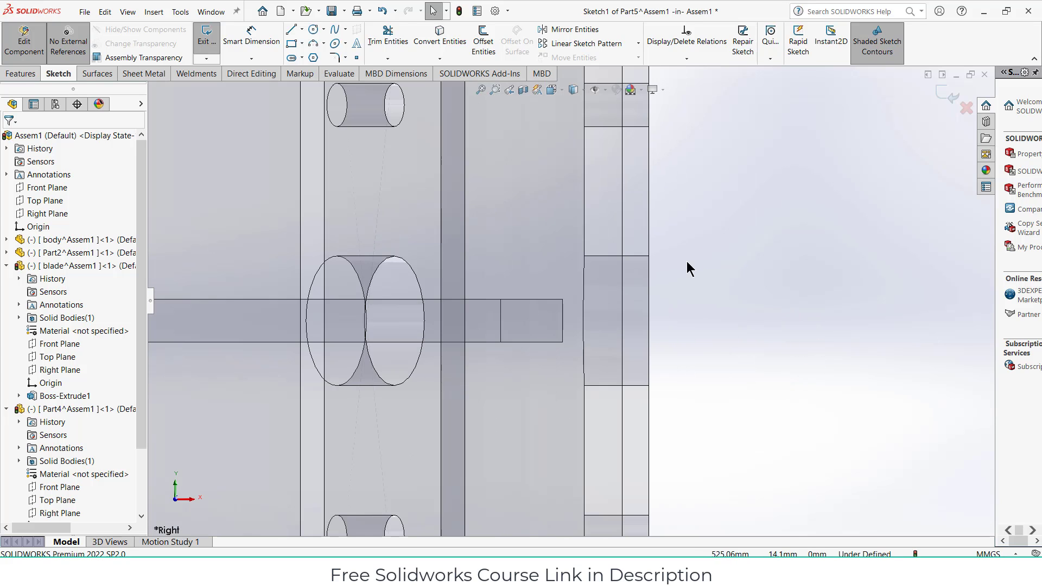
{"action": "left_click", "coordinate": [292, 44]}
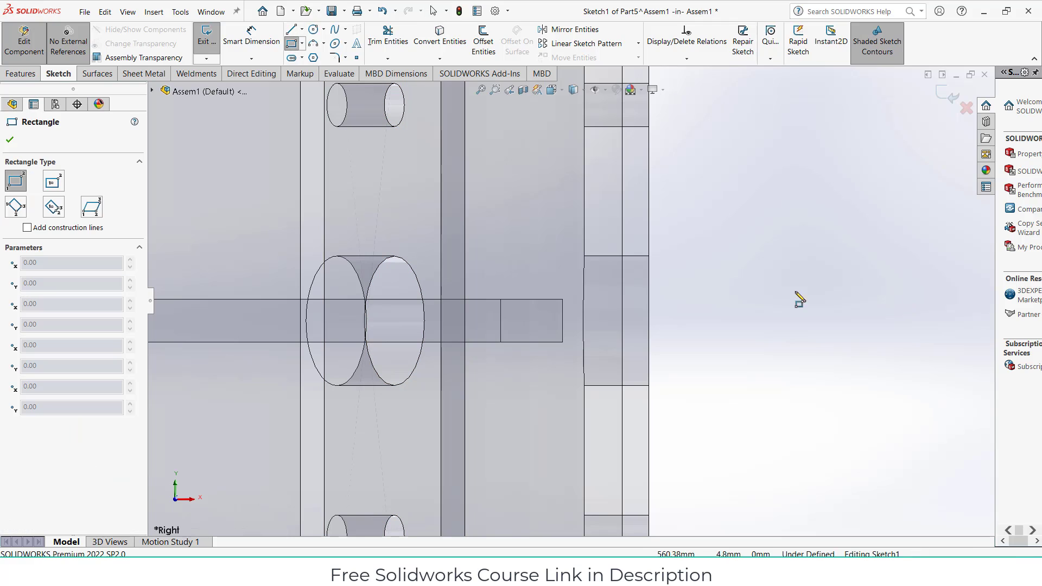
{"action": "left_click", "coordinate": [647, 256]}
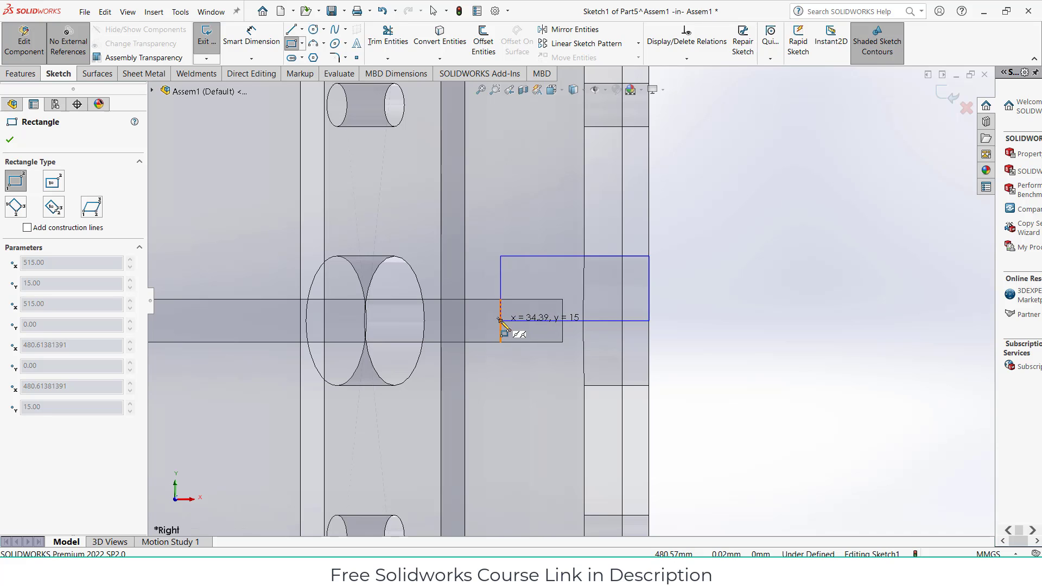
{"action": "left_click", "coordinate": [563, 321]}
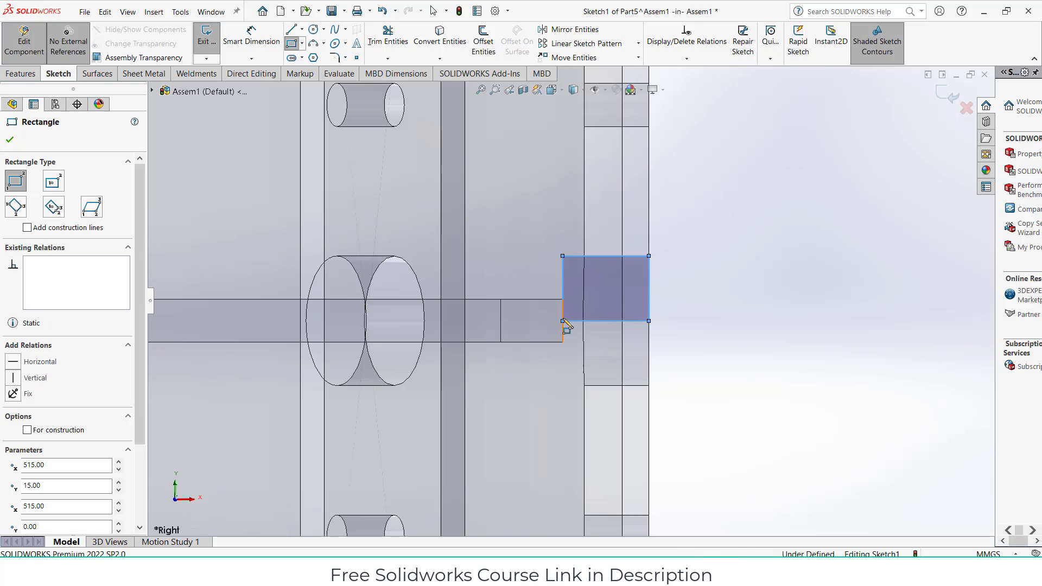
{"action": "left_click", "coordinate": [77, 54]}
{"action": "scroll", "coordinate": [637, 291], "scroll_direction": "down", "scroll_amount": 1}
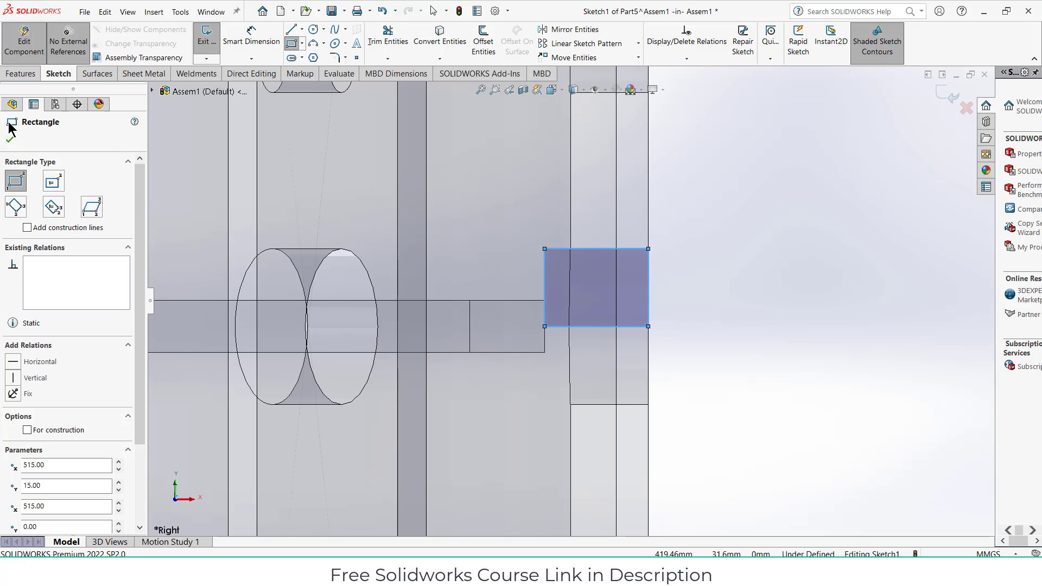
{"action": "left_click", "coordinate": [19, 74]}
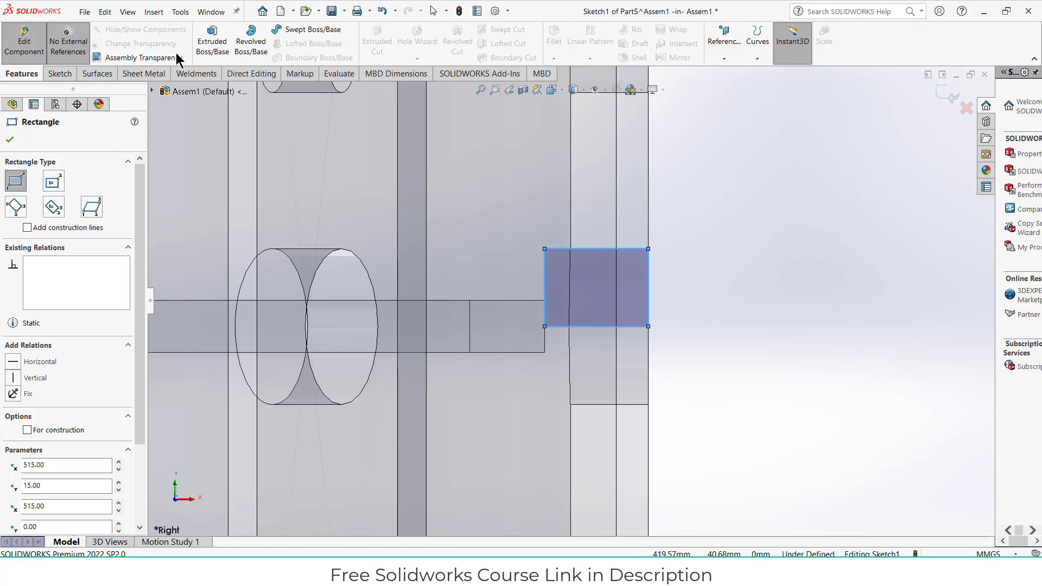
{"action": "left_click", "coordinate": [252, 41]}
{"action": "scroll", "coordinate": [651, 233], "scroll_direction": "down", "scroll_amount": 6}
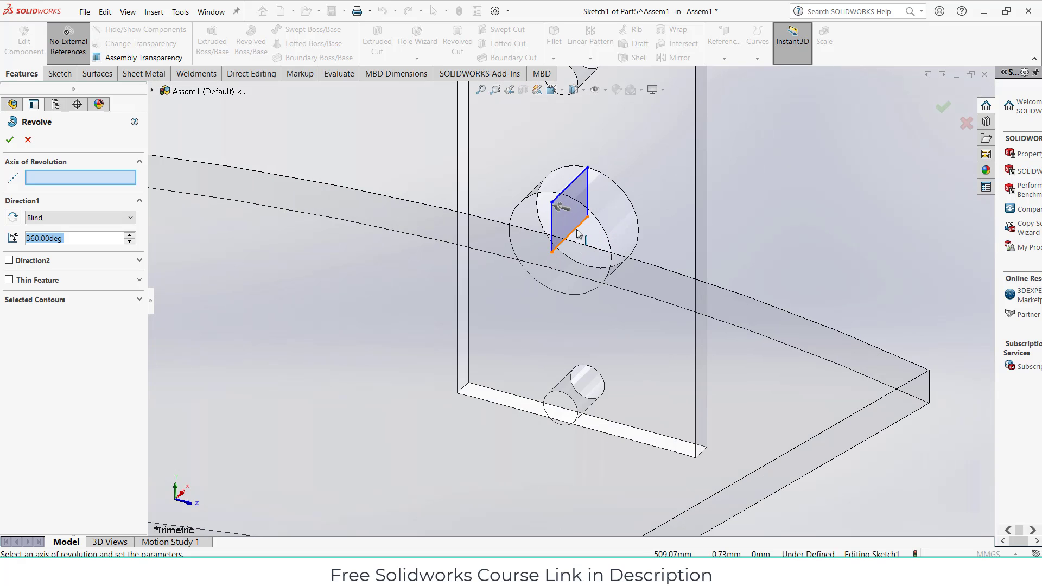
{"action": "left_click", "coordinate": [579, 235]}
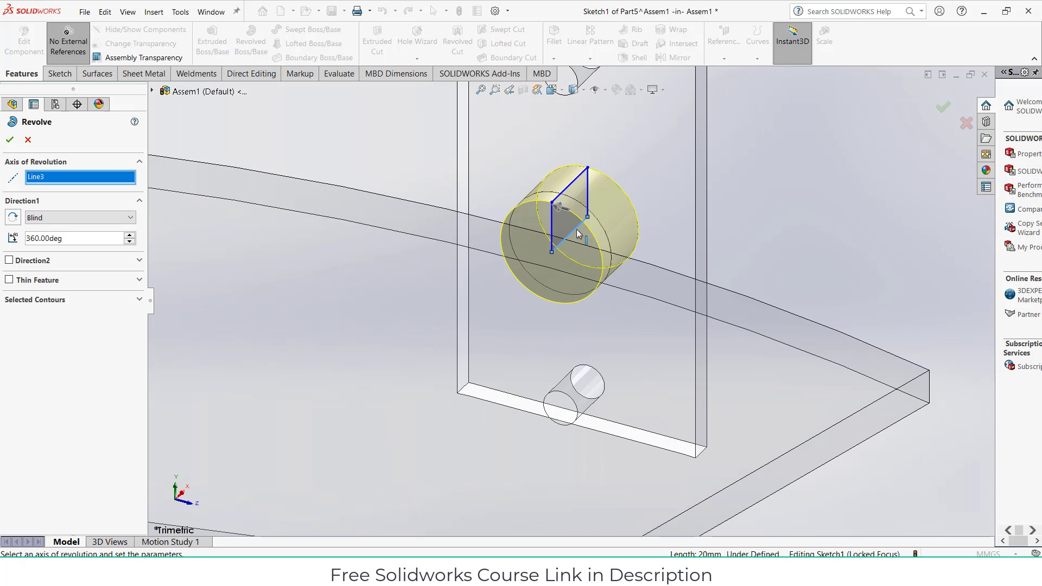
{"action": "left_click", "coordinate": [28, 139]}
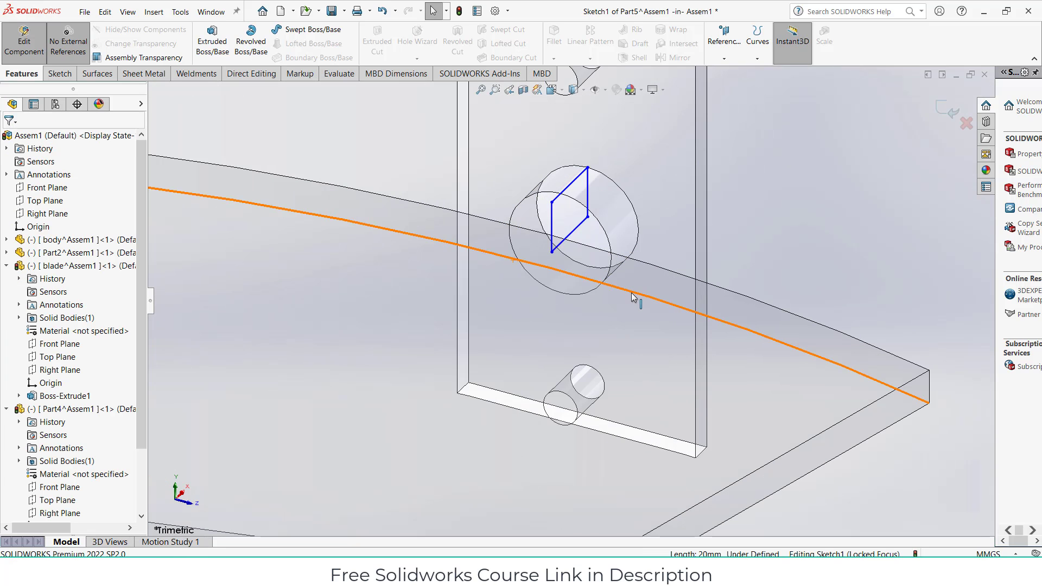
Stretch the rectangle outward past the mounting plate to about 45 mm long, keeping its lower edge level with the blade's mid-height
{"action": "key", "text": "ctrl+4"}
{"action": "scroll", "coordinate": [876, 406], "scroll_direction": "down", "scroll_amount": 10}
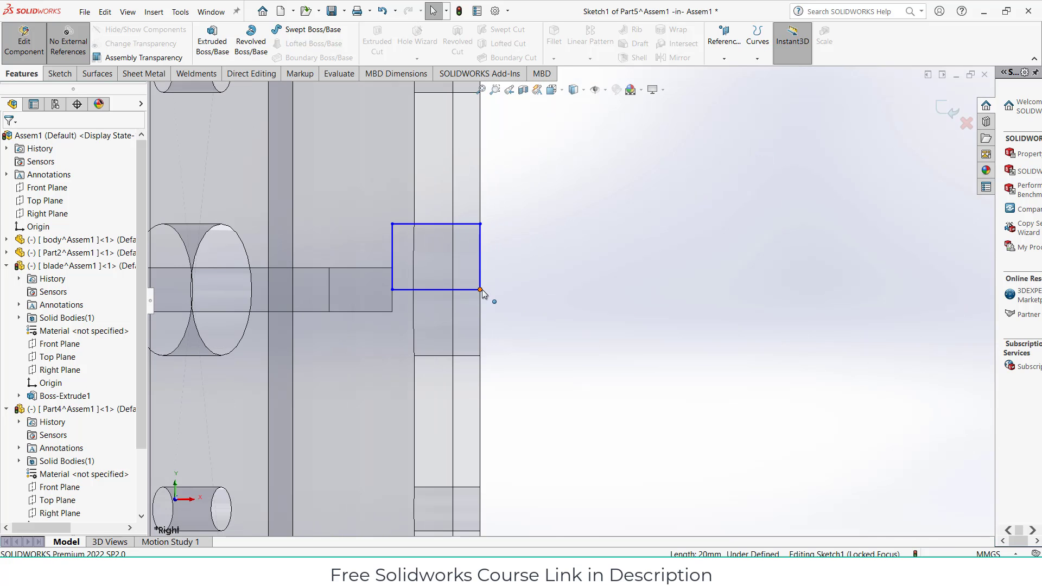
{"action": "left_click_drag", "start_coordinate": [481, 291], "coordinate": [592, 293]}
{"action": "left_click", "coordinate": [391, 288]}
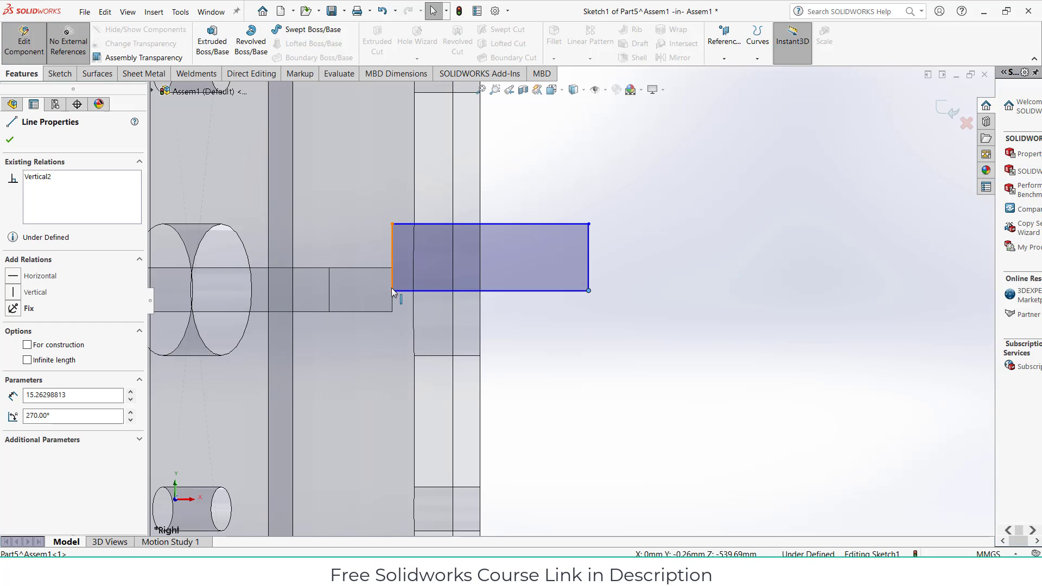
{"action": "mouse_move", "coordinate": [392, 288]}
{"action": "left_mouse_down"}
{"action": "mouse_move", "coordinate": [393, 274]}
{"action": "mouse_move", "coordinate": [395, 293]}
{"action": "left_mouse_up"}
{"action": "left_click", "coordinate": [683, 315]}
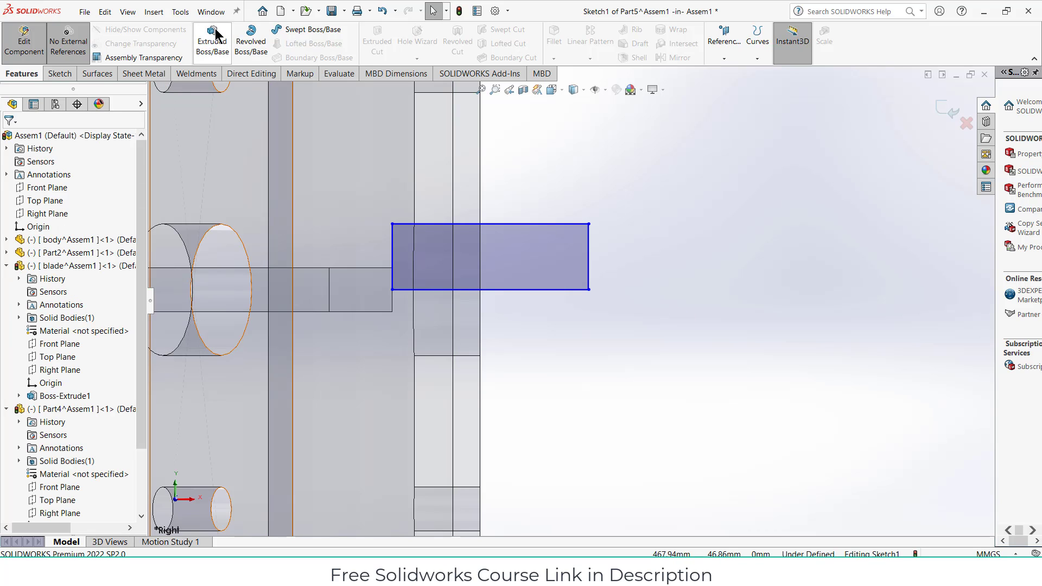
Dimension the rectangle's length, try a value of 50 mm, and undo that value change
{"action": "left_click", "coordinate": [58, 73]}
{"action": "left_click", "coordinate": [239, 40]}
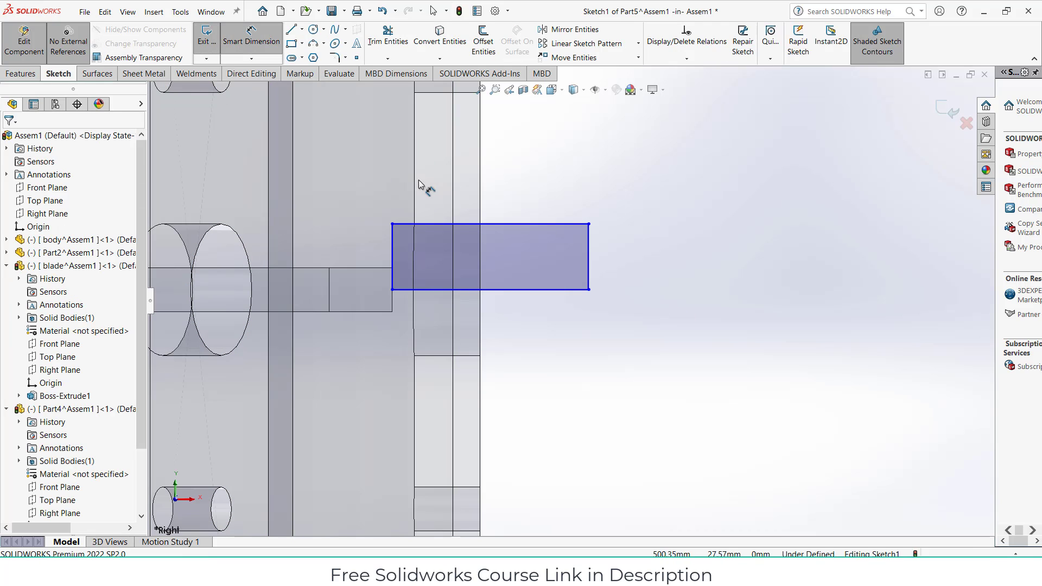
{"action": "left_click", "coordinate": [486, 224]}
{"action": "left_click", "coordinate": [498, 204]}
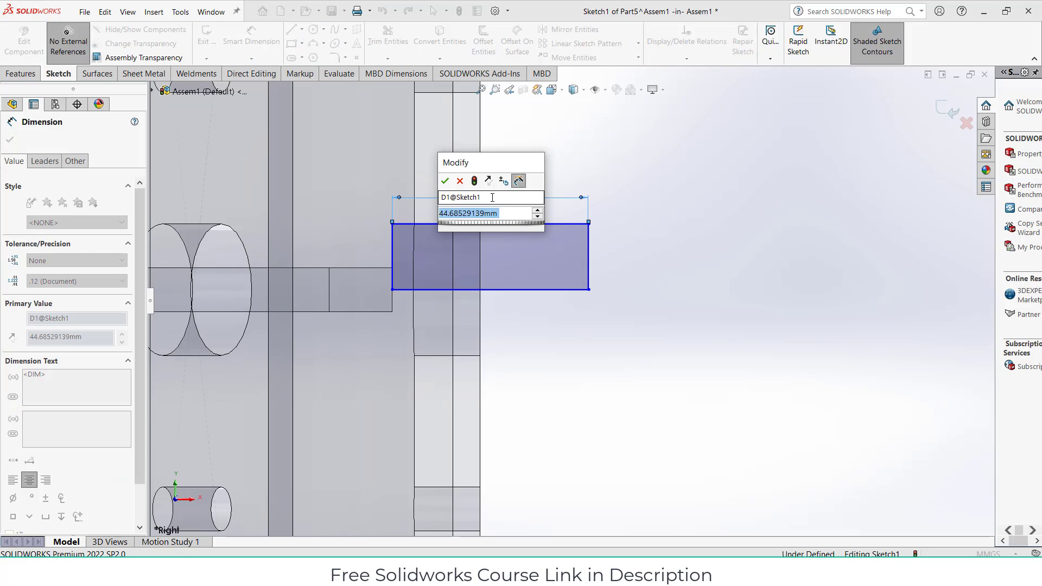
{"action": "type", "text": "50"}
{"action": "key", "text": "Return"}
{"action": "scroll", "coordinate": [467, 271], "scroll_direction": "up", "scroll_amount": 3}
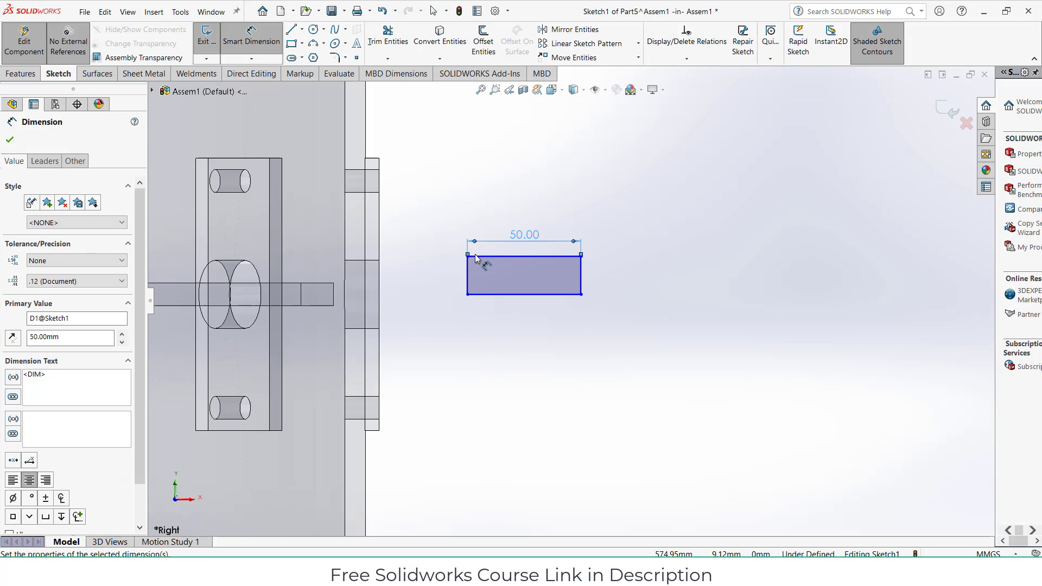
{"action": "scroll", "coordinate": [380, 298], "scroll_direction": "down", "scroll_amount": 4}
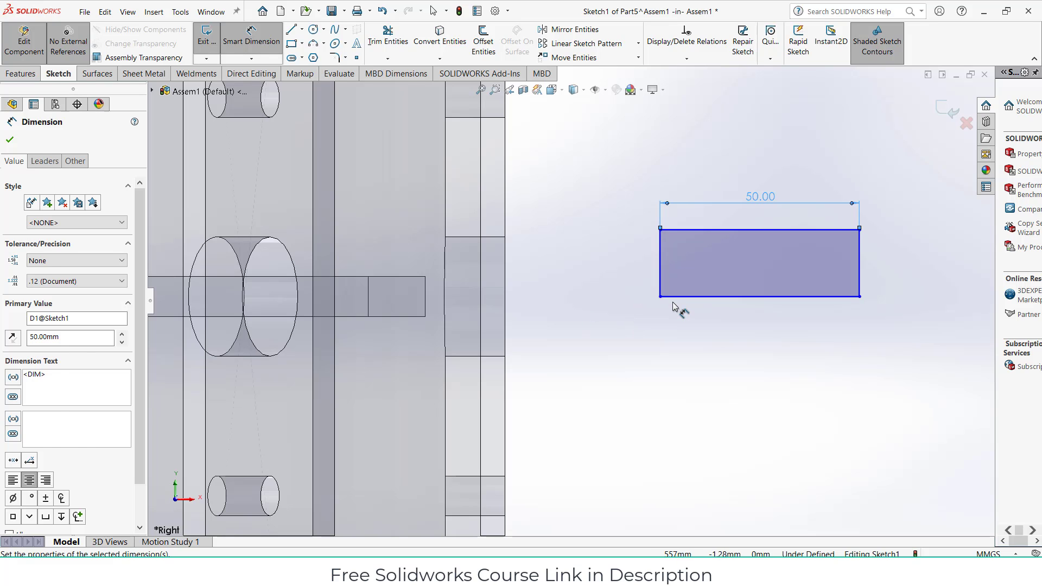
{"action": "key", "text": "ctrl+z"}
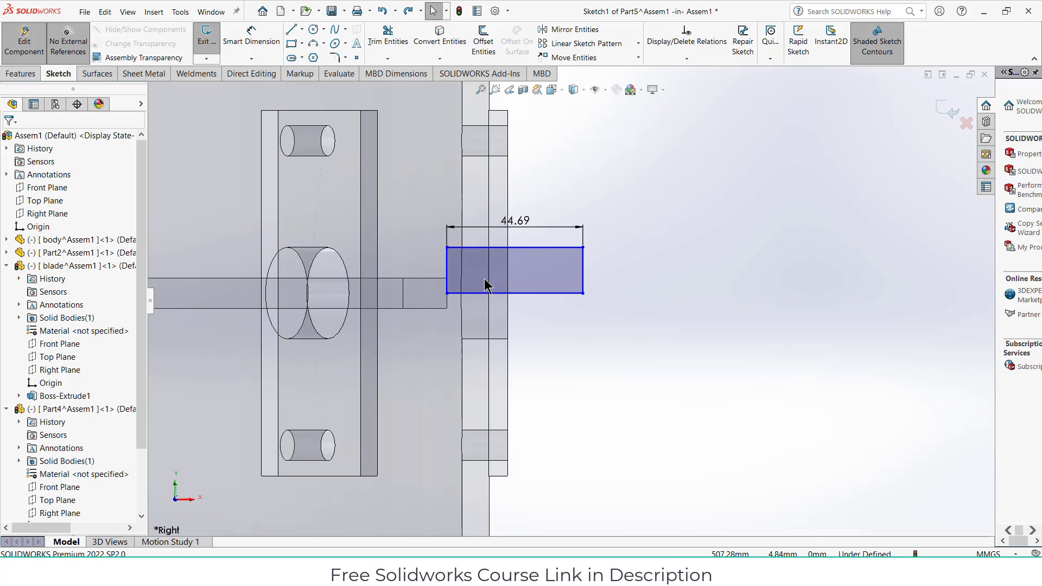
Dimension the horizontal distance from the new part's origin to the rectangle's inner vertical edge, accepting the offered value
{"action": "scroll", "coordinate": [486, 286], "scroll_direction": "up", "scroll_amount": 3}
{"action": "scroll", "coordinate": [211, 304], "scroll_direction": "up", "scroll_amount": 2}
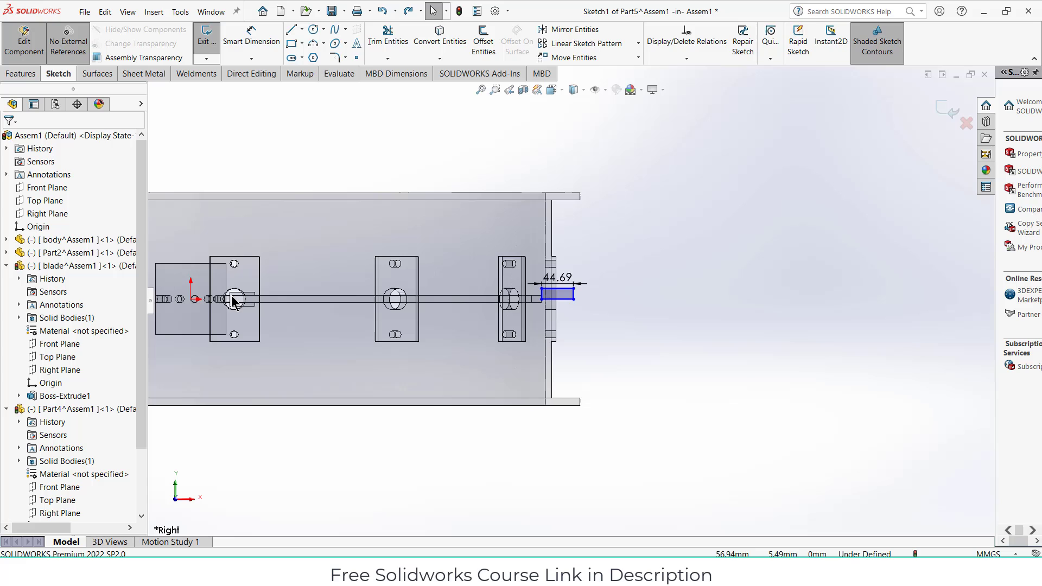
{"action": "left_click", "coordinate": [193, 299]}
{"action": "scroll", "coordinate": [467, 294], "scroll_direction": "down", "scroll_amount": 2}
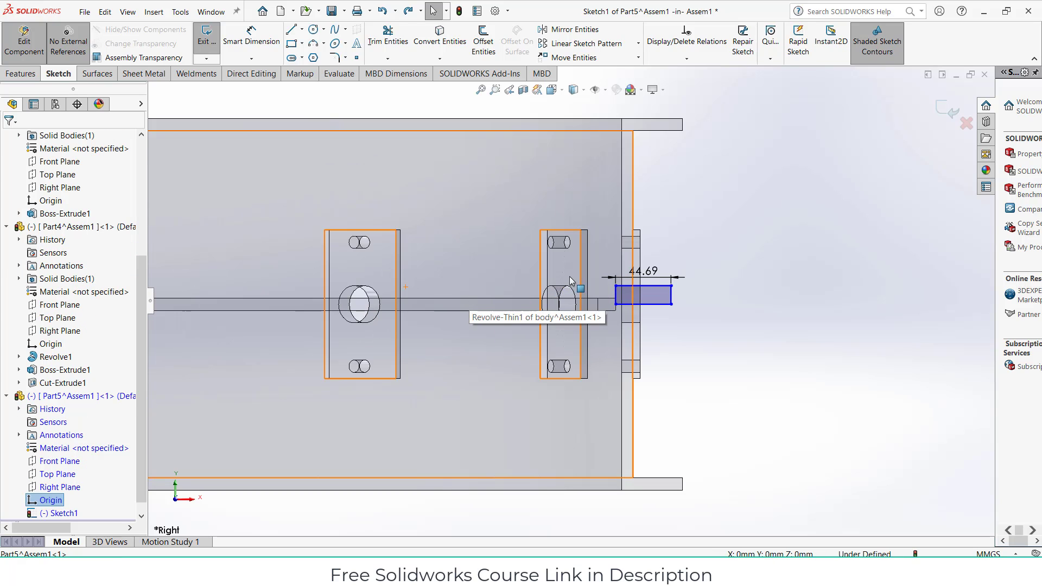
{"action": "left_click", "coordinate": [251, 36]}
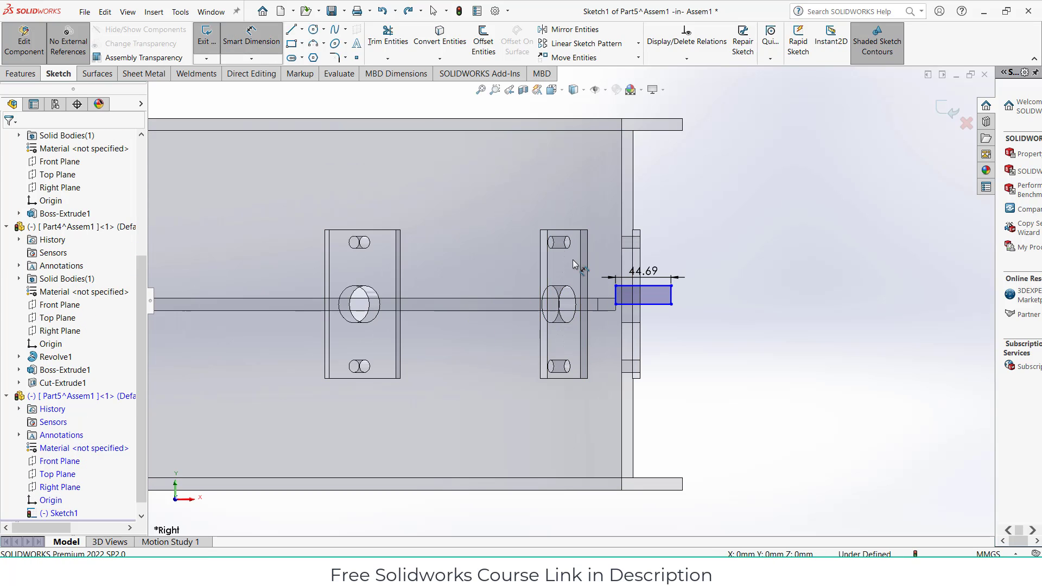
{"action": "left_click", "coordinate": [613, 291]}
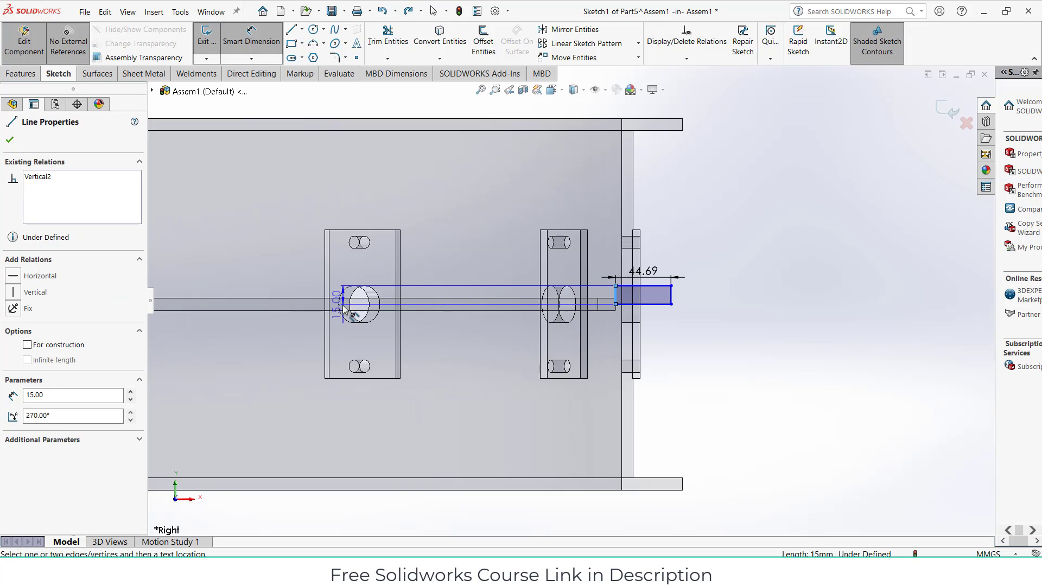
{"action": "scroll", "coordinate": [362, 310], "scroll_direction": "up", "scroll_amount": 4}
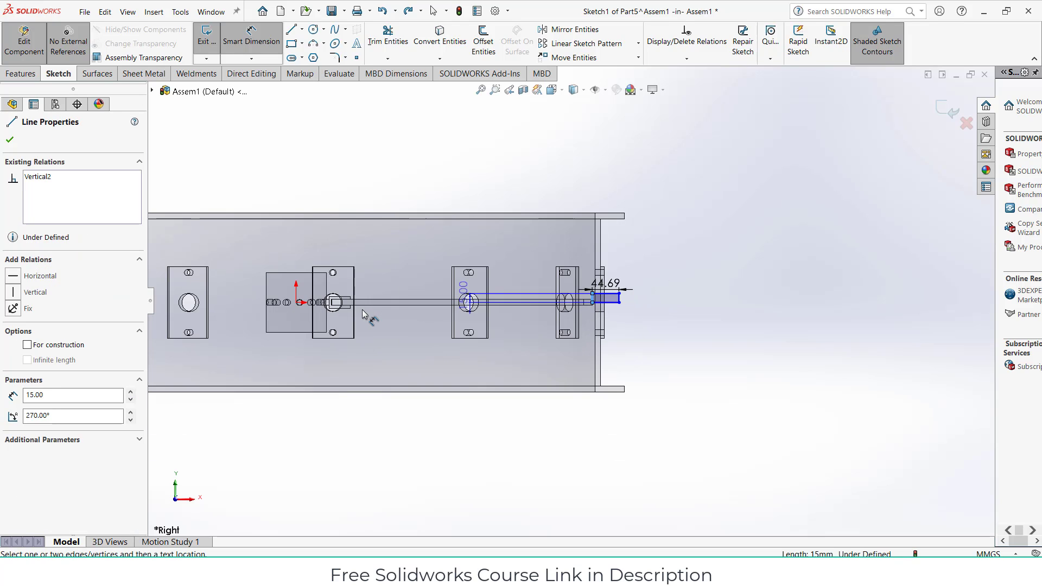
{"action": "left_click", "coordinate": [296, 304]}
{"action": "left_click", "coordinate": [364, 337]}
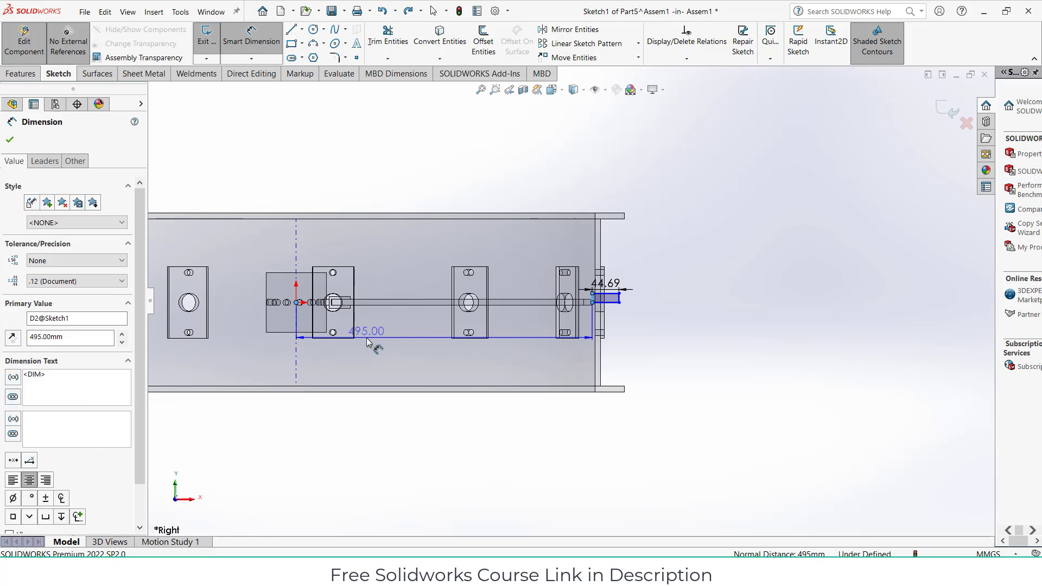
{"action": "key", "text": "Return"}
Set the rectangle's length to 60 mm and dimension its height at the inner end
{"action": "scroll", "coordinate": [584, 297], "scroll_direction": "up", "scroll_amount": 4}
{"action": "scroll", "coordinate": [662, 298], "scroll_direction": "up", "scroll_amount": 5}
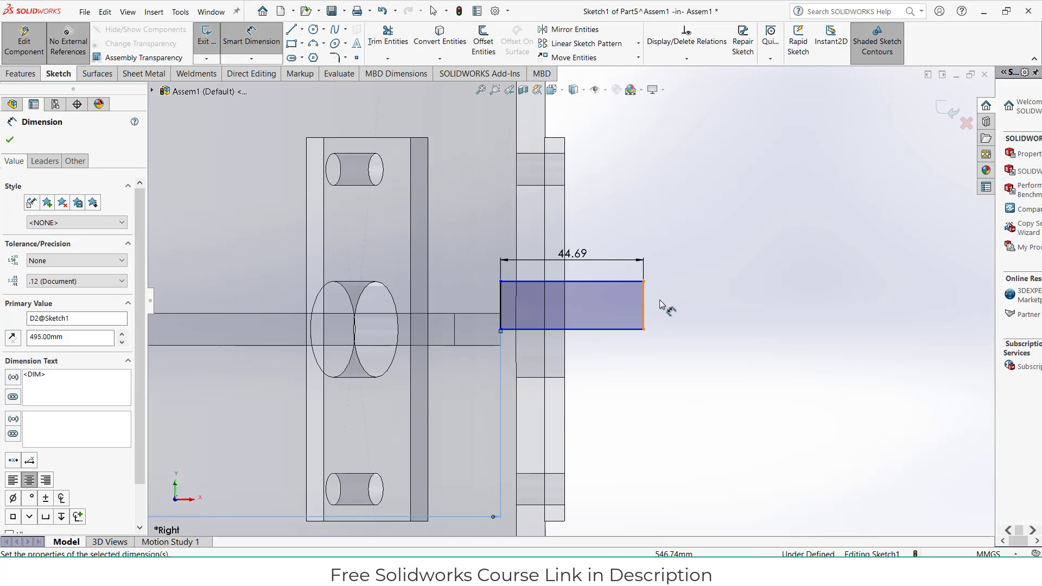
{"action": "left_click", "coordinate": [582, 266]}
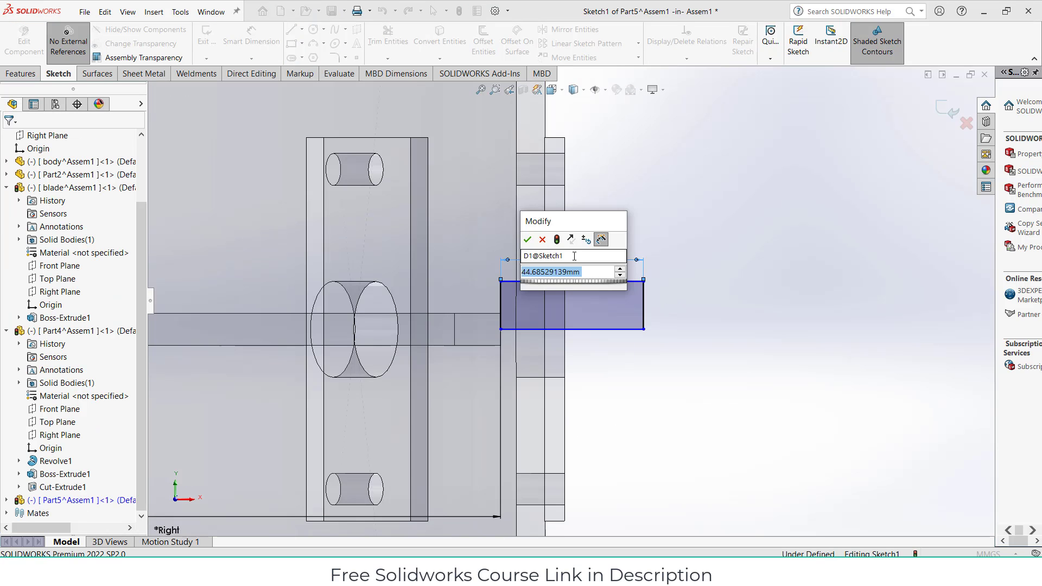
{"action": "type", "text": "60"}
{"action": "key", "text": "Return"}
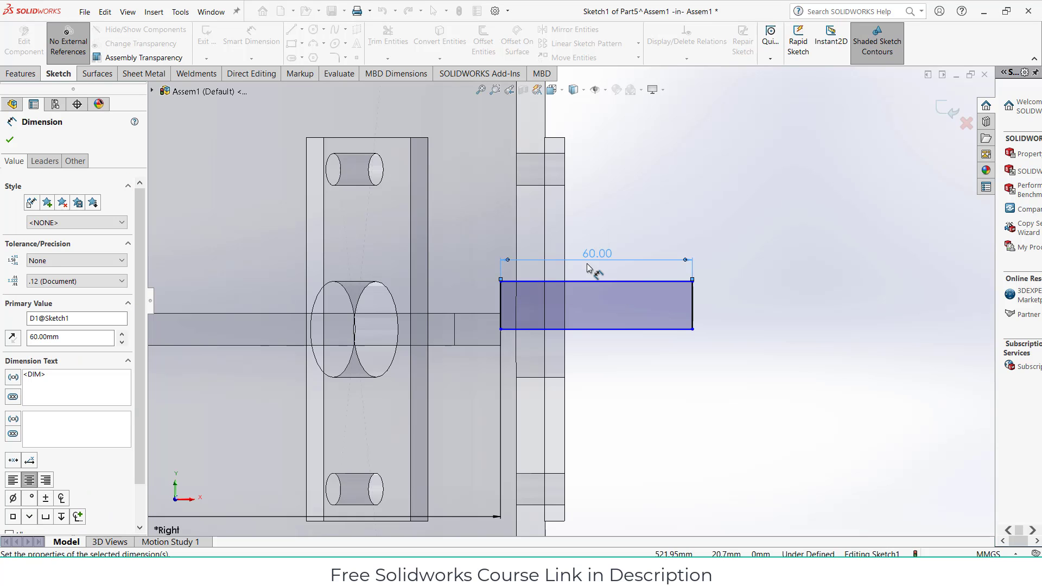
{"action": "scroll", "coordinate": [546, 283], "scroll_direction": "down", "scroll_amount": 2}
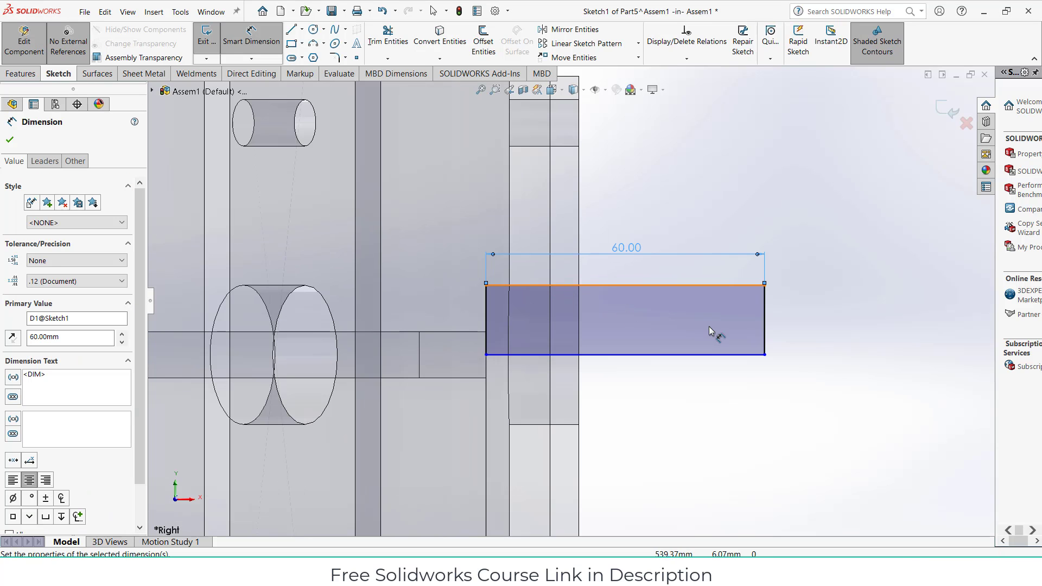
{"action": "left_click", "coordinate": [486, 308]}
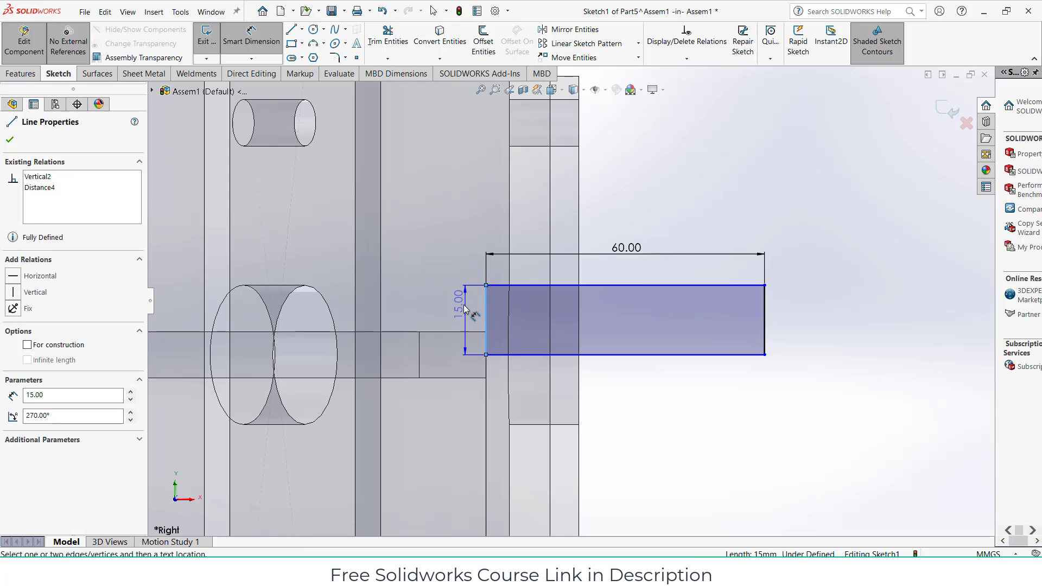
{"action": "left_click", "coordinate": [462, 320]}
{"action": "left_click", "coordinate": [417, 288]}
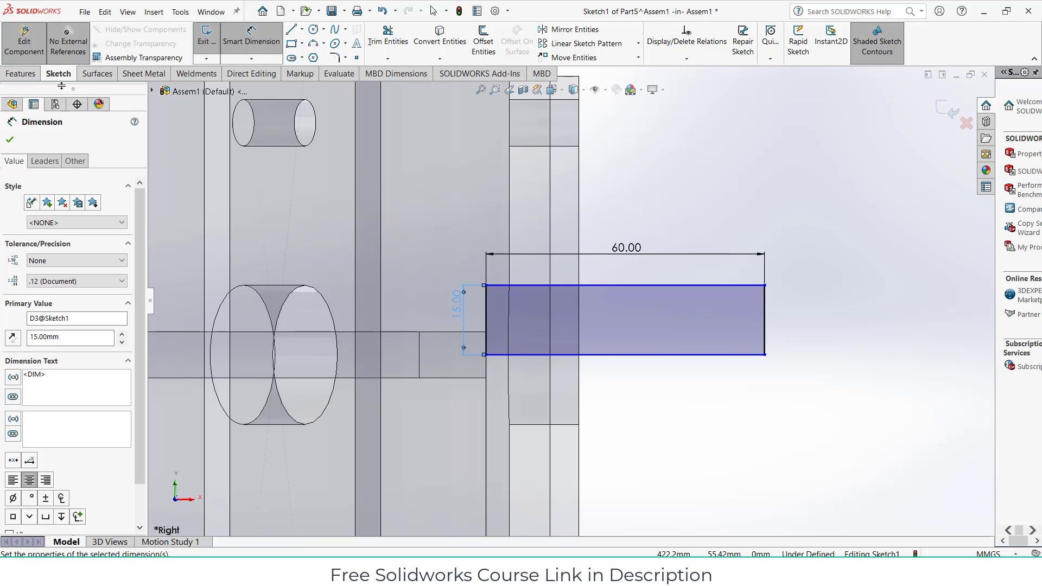
Revolve the rectangle 360° about its long lower edge to form the solid cylindrical pin
{"action": "left_click", "coordinate": [20, 73]}
{"action": "left_click", "coordinate": [251, 43]}
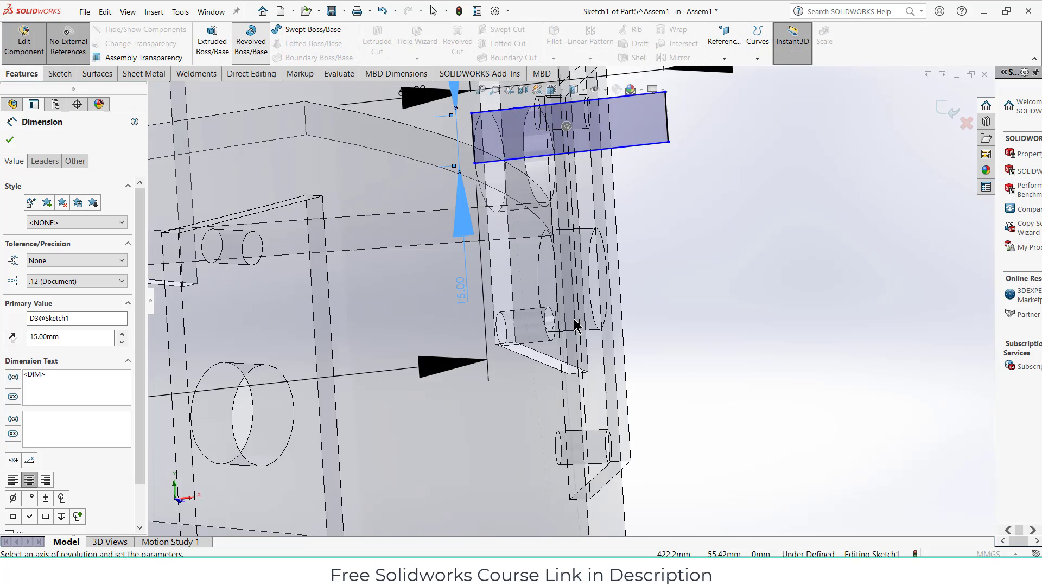
{"action": "scroll", "coordinate": [657, 291], "scroll_direction": "up", "scroll_amount": 8}
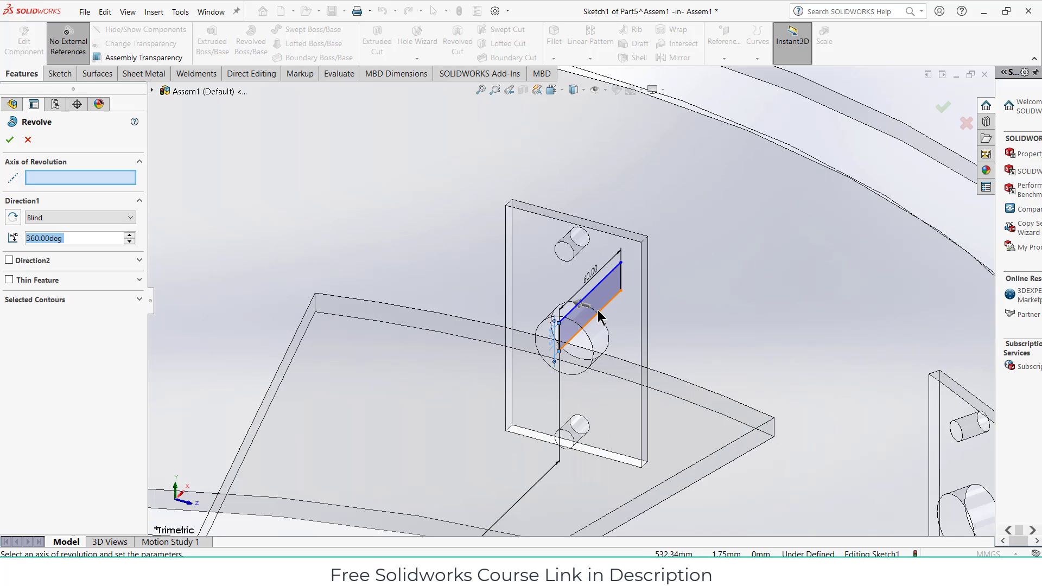
{"action": "left_click", "coordinate": [601, 311]}
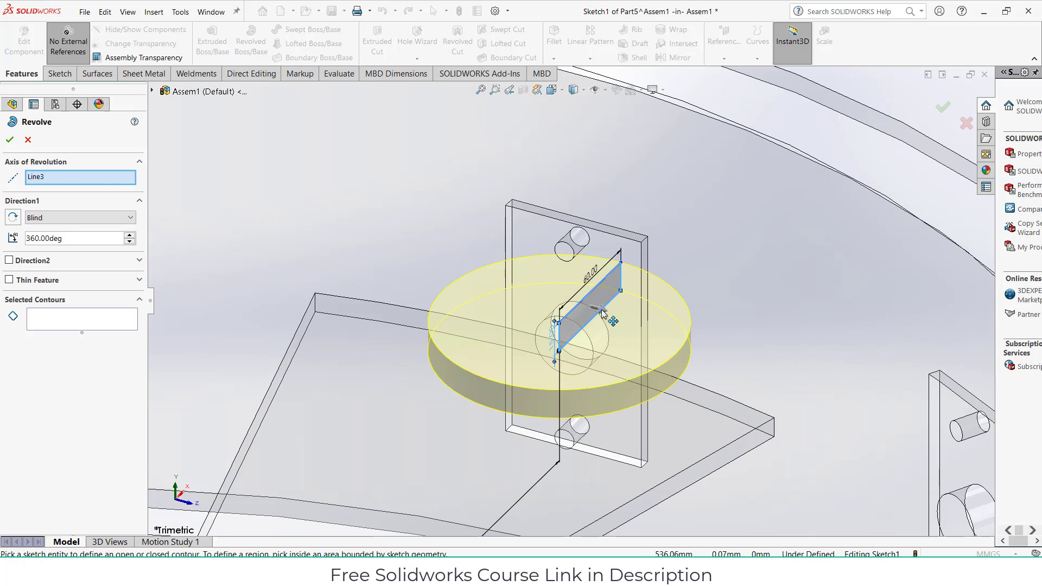
{"action": "right_click", "coordinate": [90, 175]}
{"action": "left_click", "coordinate": [104, 183]}
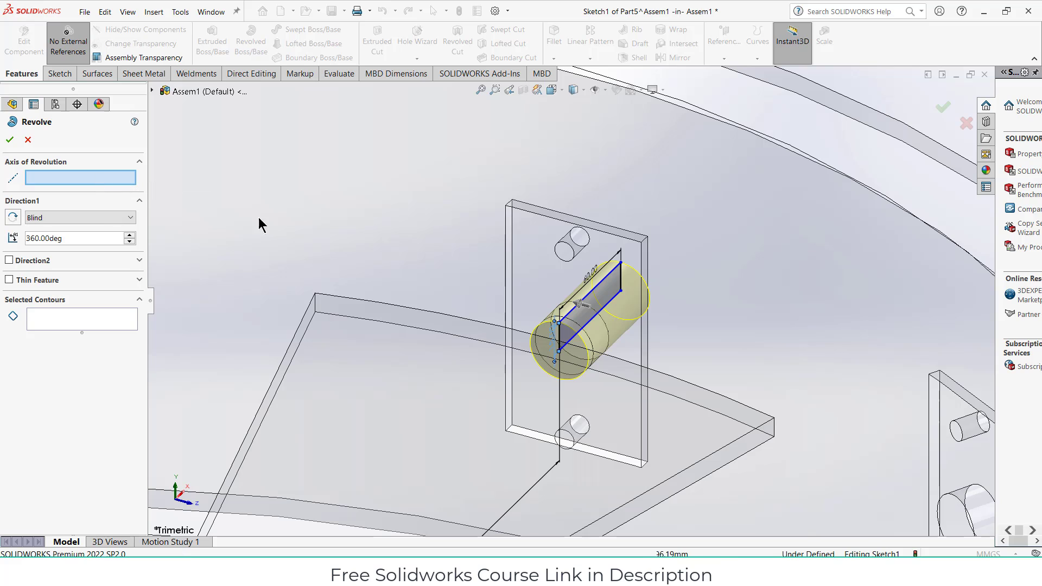
{"action": "left_click", "coordinate": [10, 140]}
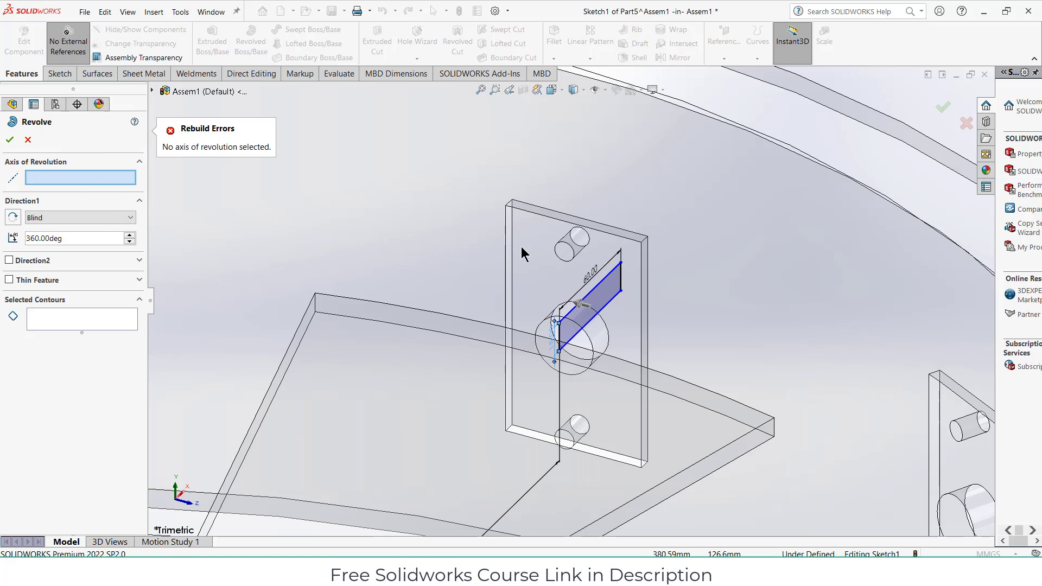
{"action": "left_click", "coordinate": [594, 318]}
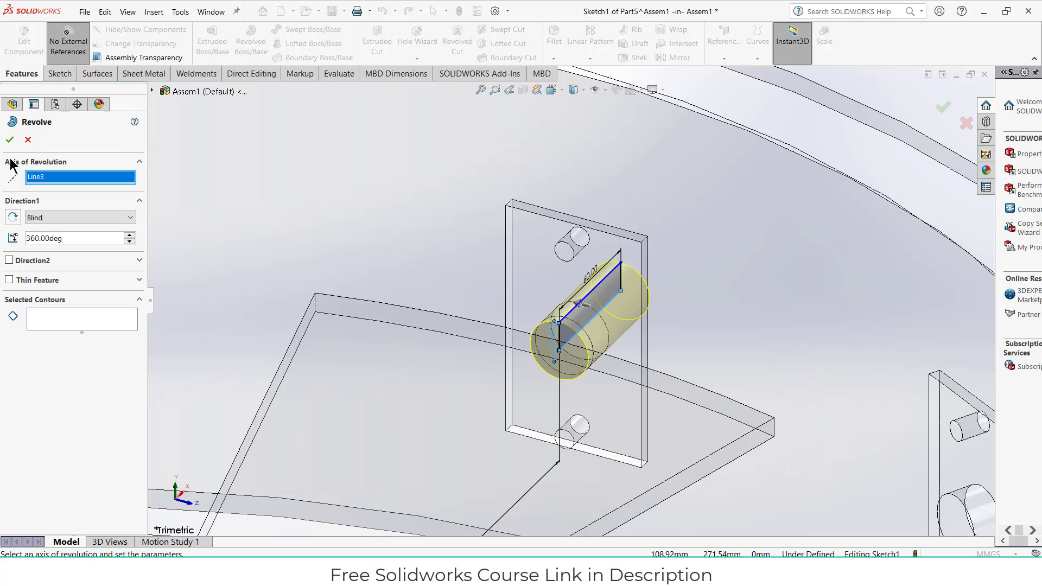
{"action": "left_click", "coordinate": [8, 141]}
Start a sketch on the pin's blade-side end face and draw a horizontal centerline about 13 mm long from its centre
{"action": "scroll", "coordinate": [564, 331], "scroll_direction": "down", "scroll_amount": 2}
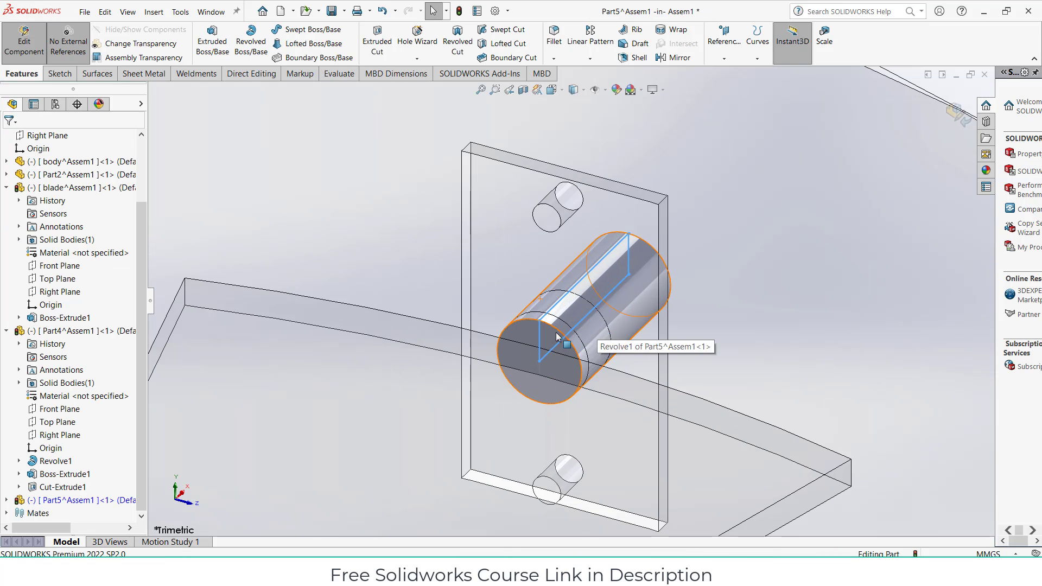
{"action": "left_click", "coordinate": [551, 336]}
{"action": "left_click", "coordinate": [600, 299]}
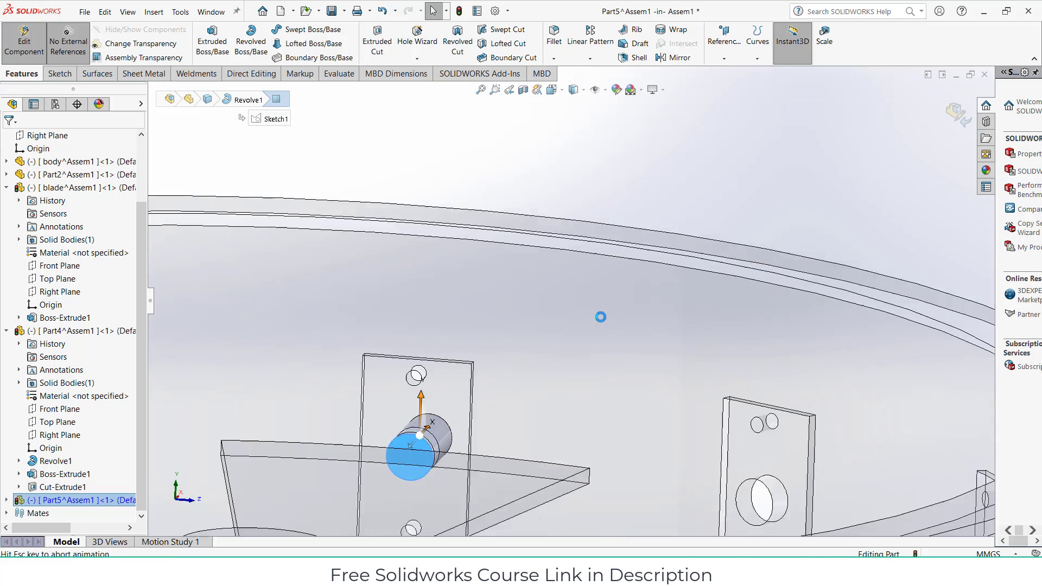
{"action": "scroll", "coordinate": [569, 332], "scroll_direction": "down", "scroll_amount": 10}
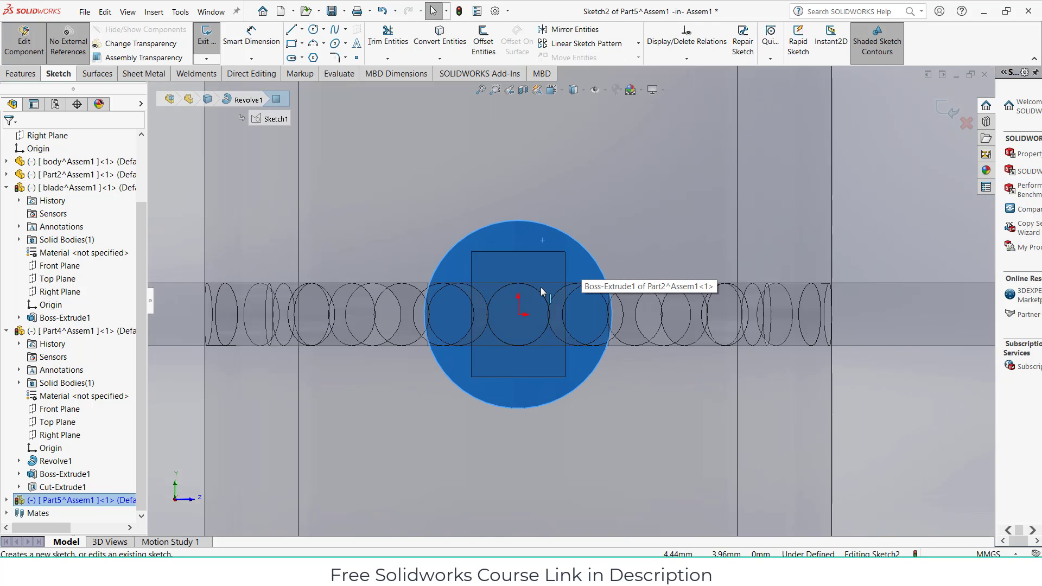
{"action": "left_click", "coordinate": [302, 29]}
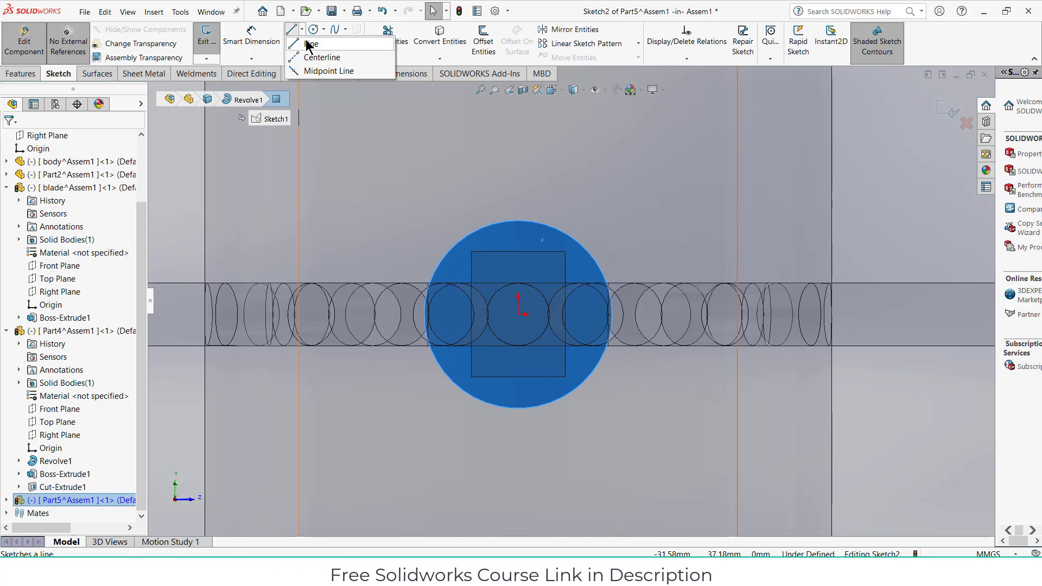
{"action": "left_click", "coordinate": [320, 60]}
{"action": "left_click", "coordinate": [518, 315]}
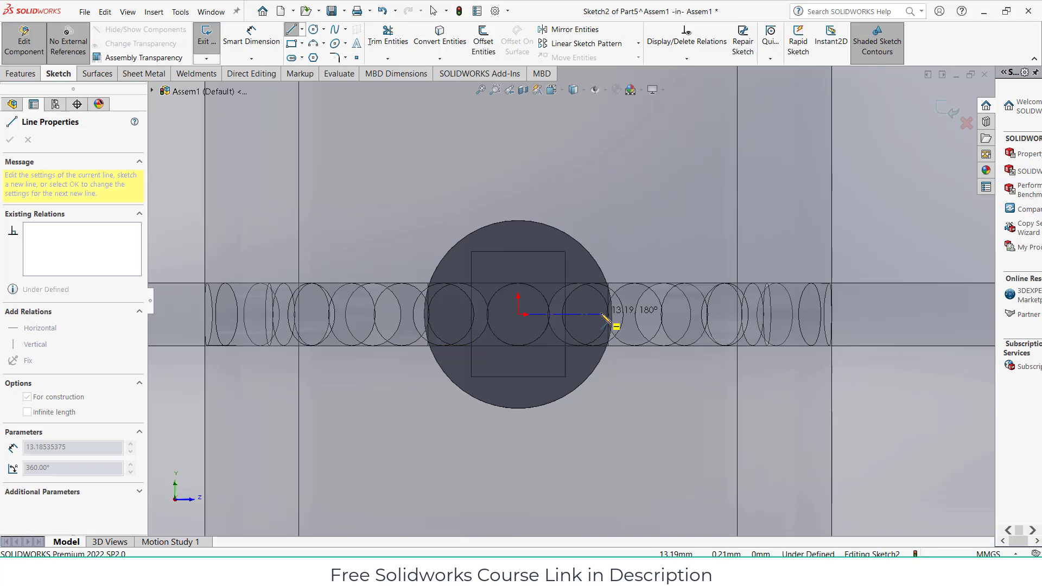
{"action": "left_click", "coordinate": [602, 315]}
{"action": "key", "text": "Escape"}
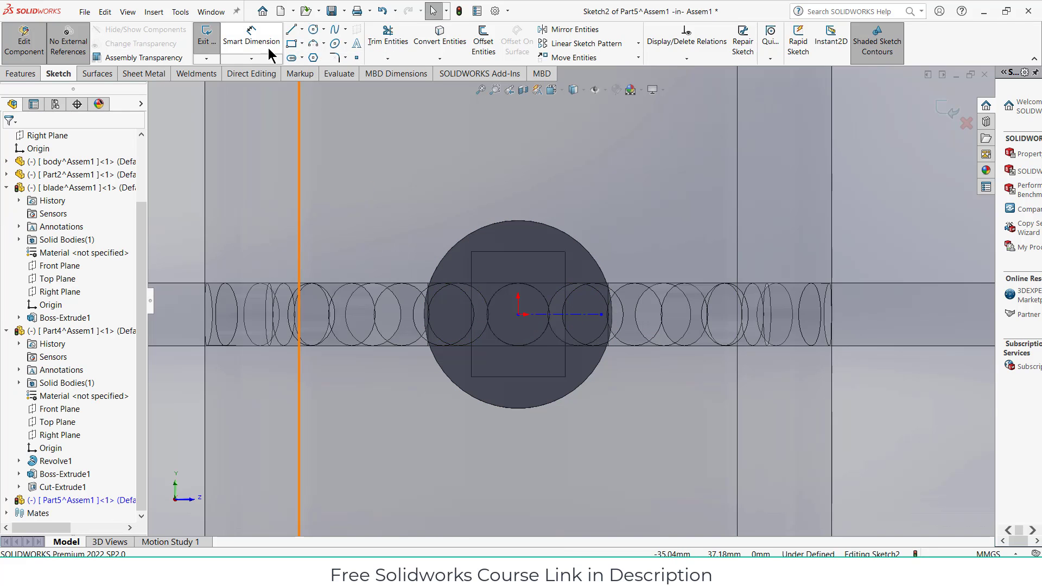
Sketch two rectangles about 34 mm by 10 mm across the pin's end face, one above and one below the blade's thickness
{"action": "left_click", "coordinate": [289, 46]}
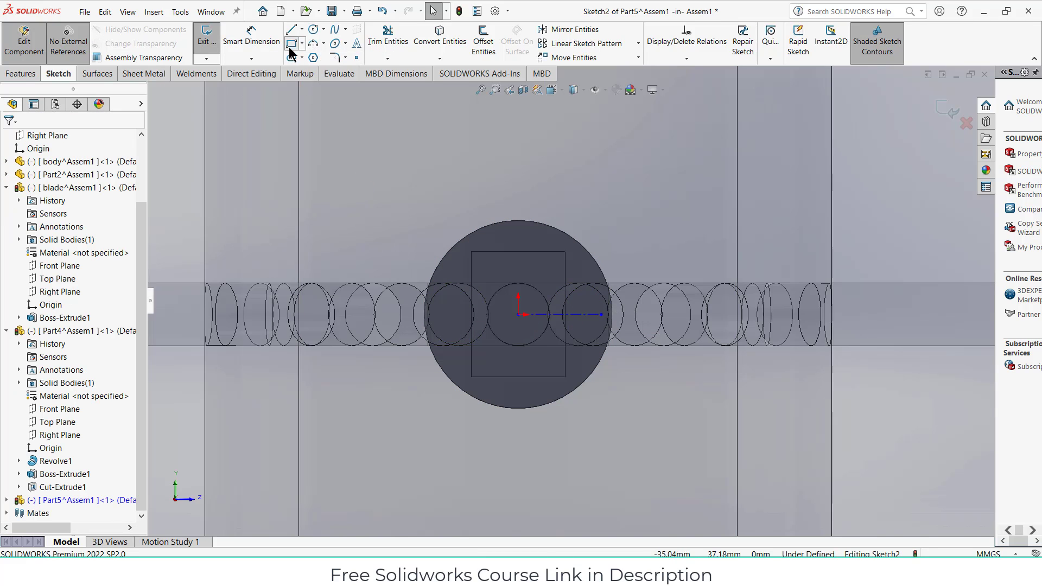
{"action": "left_click", "coordinate": [415, 283]}
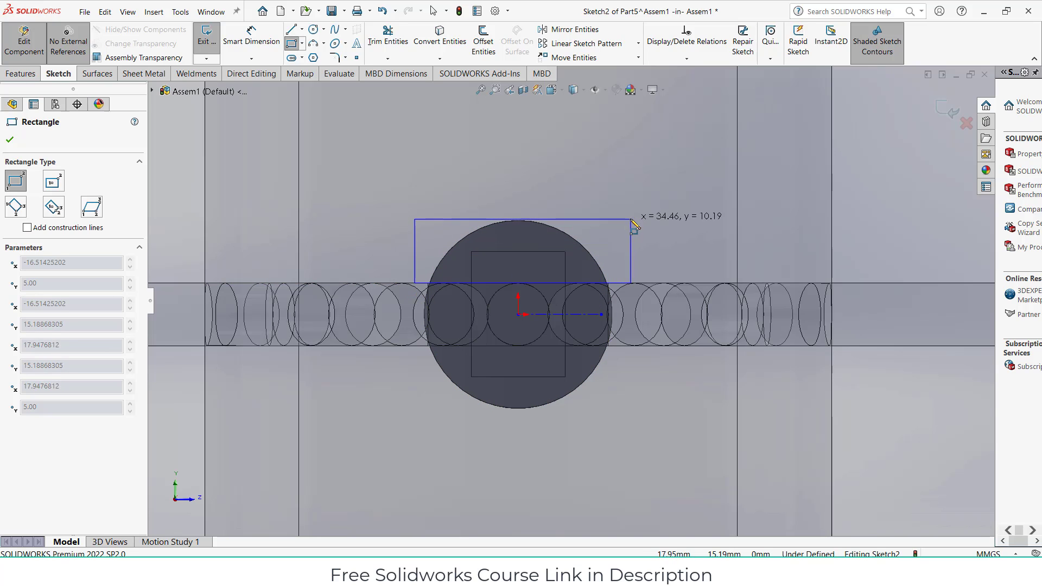
{"action": "left_click", "coordinate": [631, 219]}
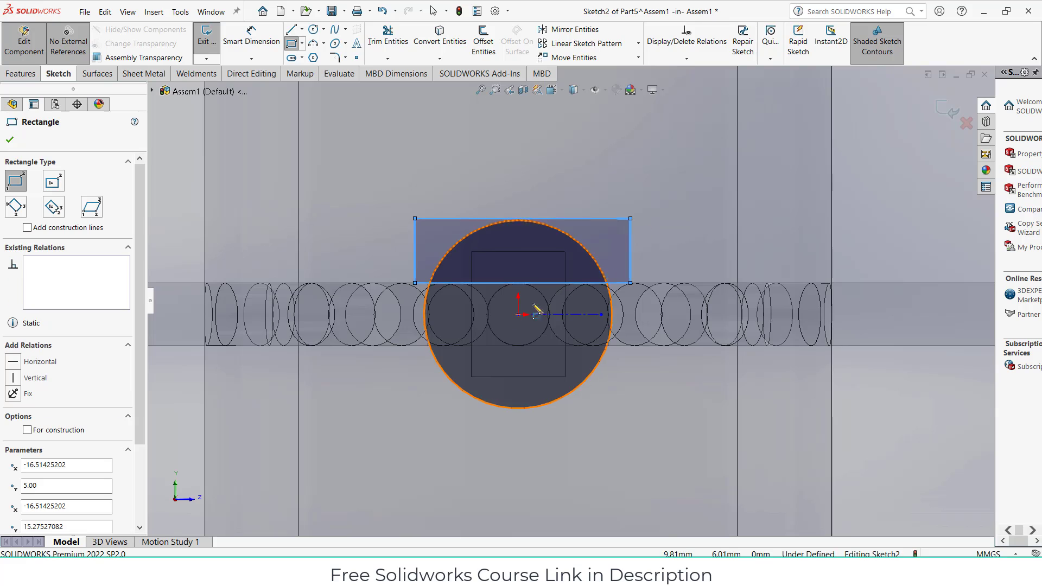
{"action": "left_click", "coordinate": [418, 345]}
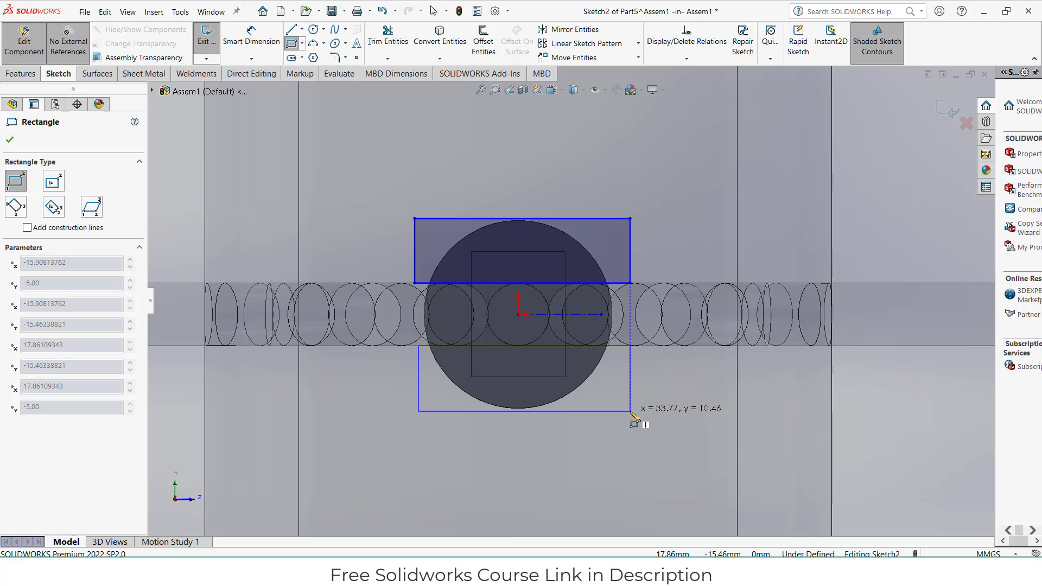
{"action": "left_click", "coordinate": [630, 411]}
Dimension the upper rectangle's width and set it to 30 mm
{"action": "left_click", "coordinate": [250, 38]}
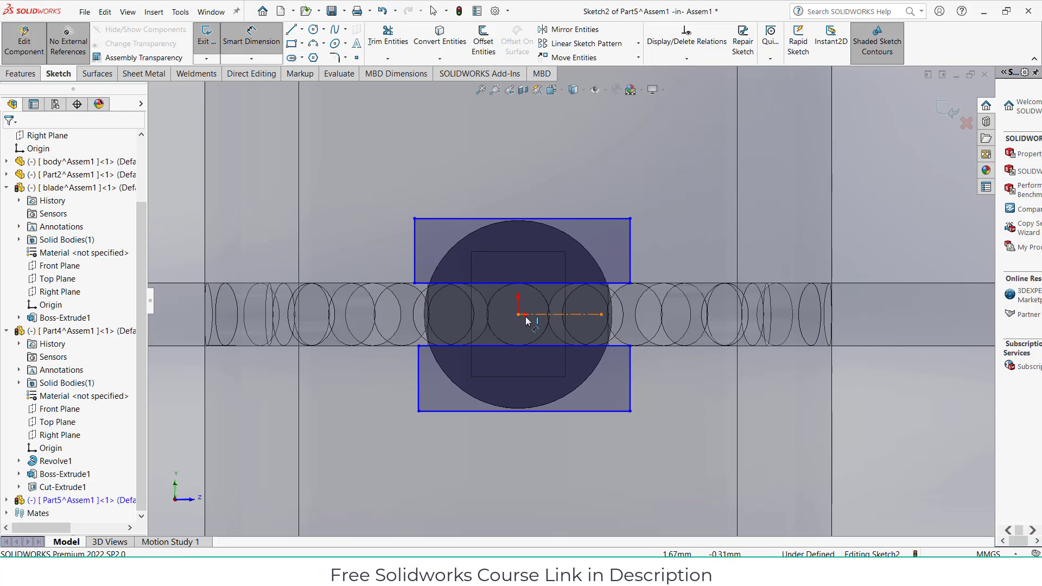
{"action": "left_click", "coordinate": [509, 284]}
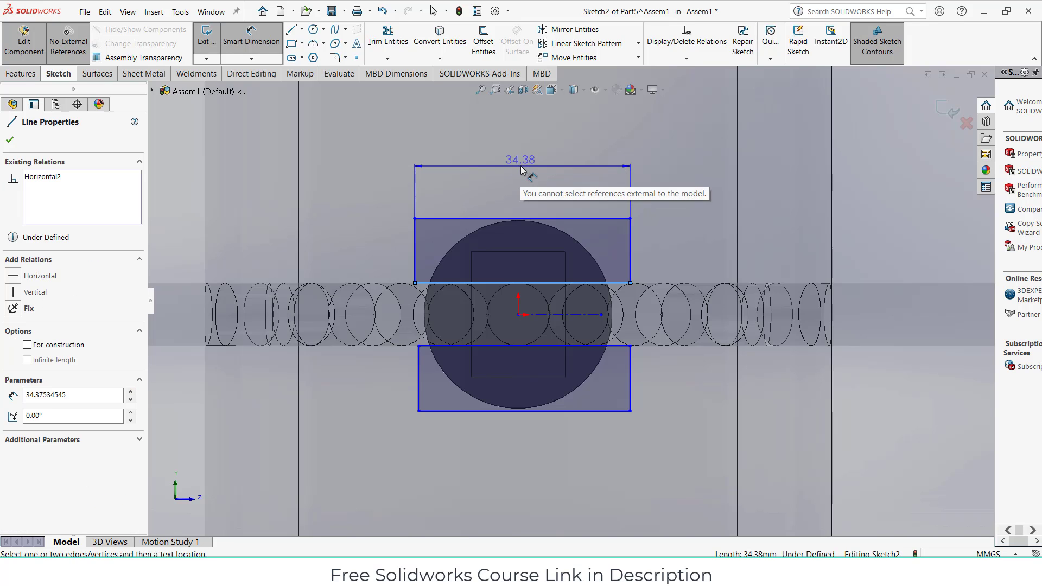
{"action": "left_click", "coordinate": [519, 165]}
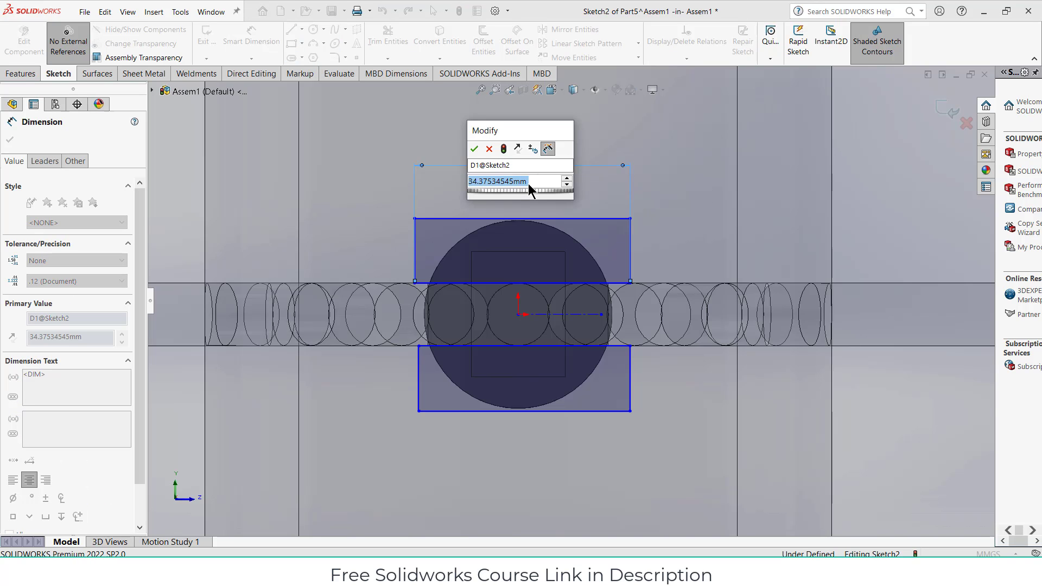
{"action": "type", "text": "30"}
{"action": "key", "text": "Return"}
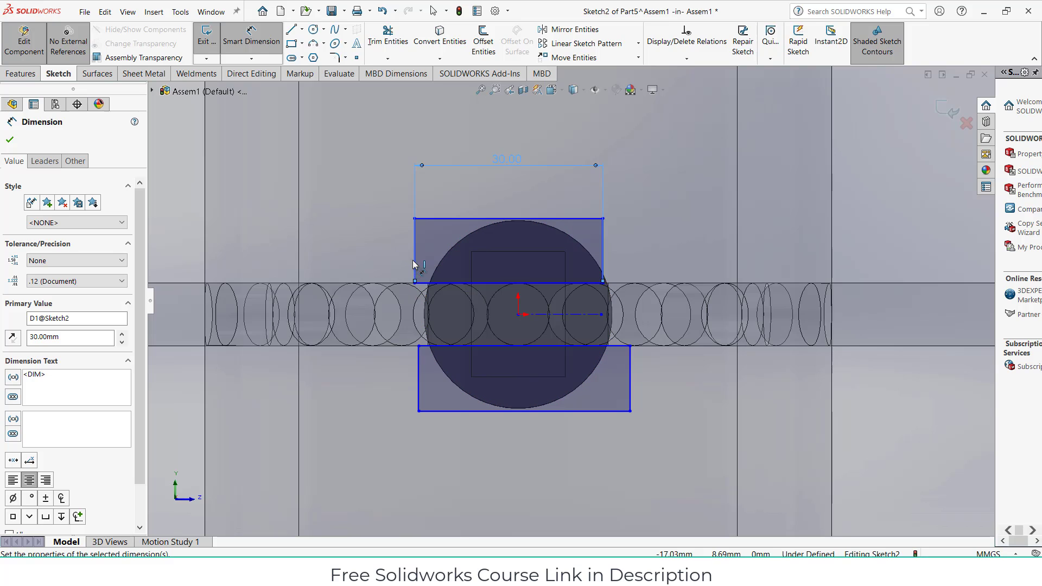
Dimension the horizontal distance from the upper rectangle's left edge to the centerline's start point and set it to 15 mm
{"action": "left_click", "coordinate": [416, 260]}
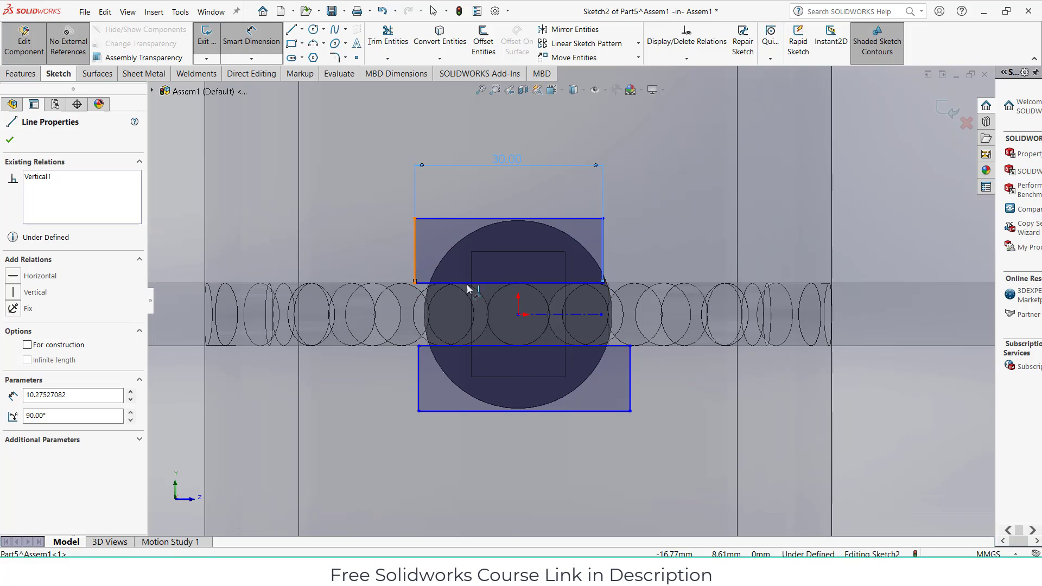
{"action": "left_click", "coordinate": [518, 316]}
{"action": "left_click", "coordinate": [501, 326]}
{"action": "type", "text": "15"}
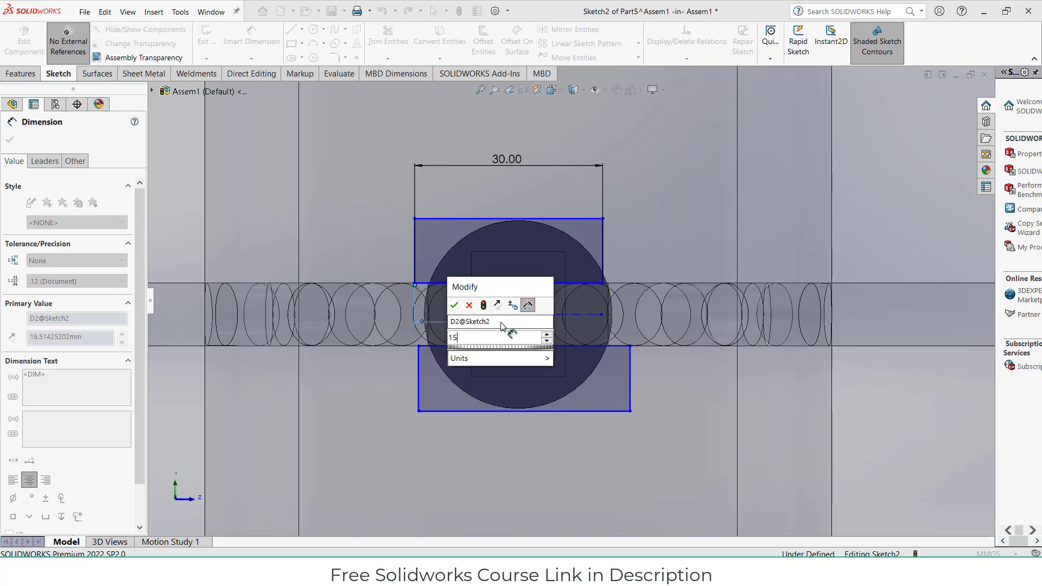
{"action": "key", "text": "Return"}
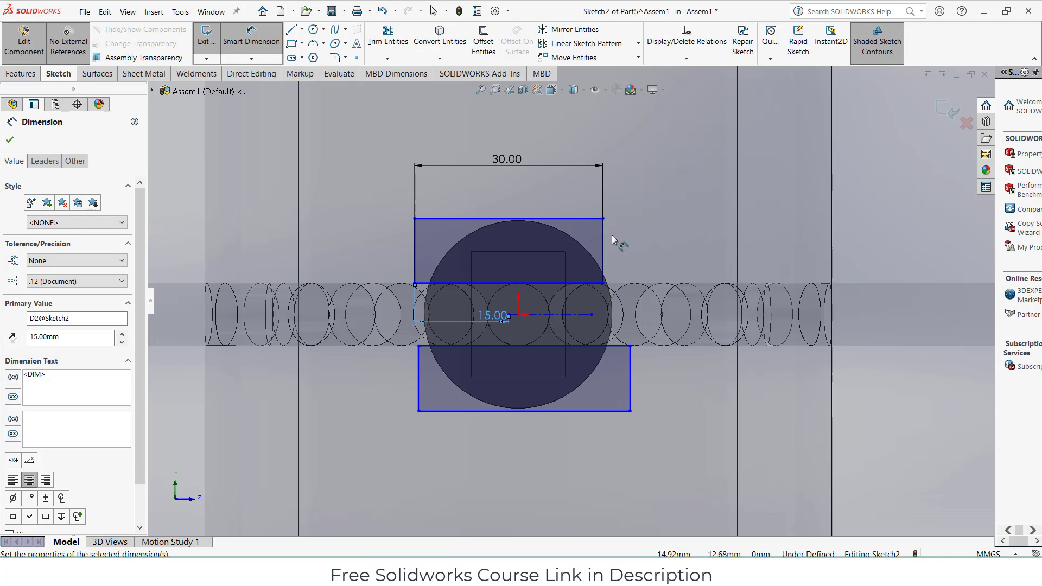
Dimension the horizontal distance from the upper rectangle's left edge to the pin's centre and set it to 15 mm
{"action": "left_click", "coordinate": [518, 315]}
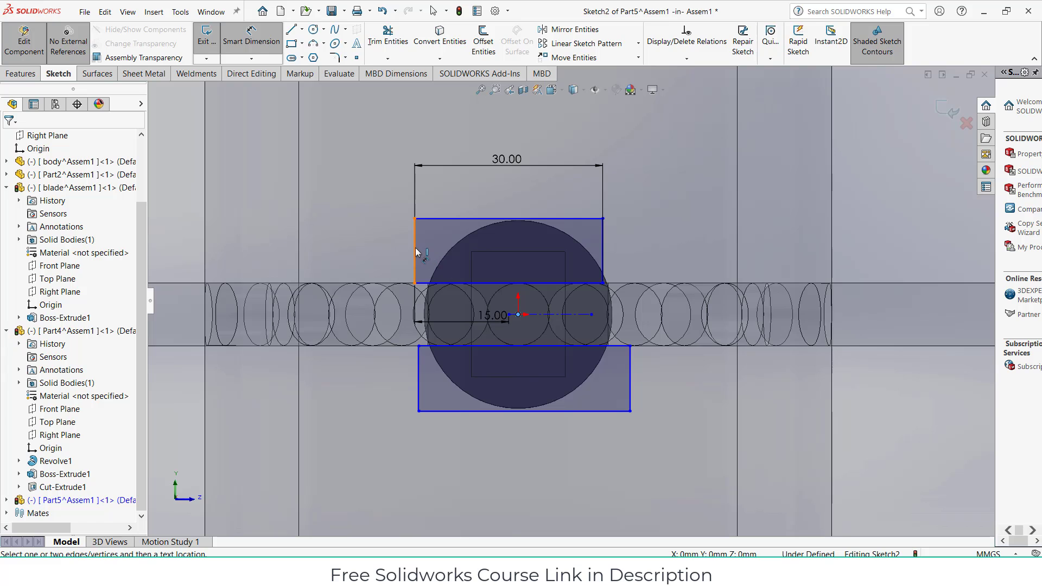
{"action": "left_click", "coordinate": [415, 251]}
{"action": "left_click", "coordinate": [451, 191]}
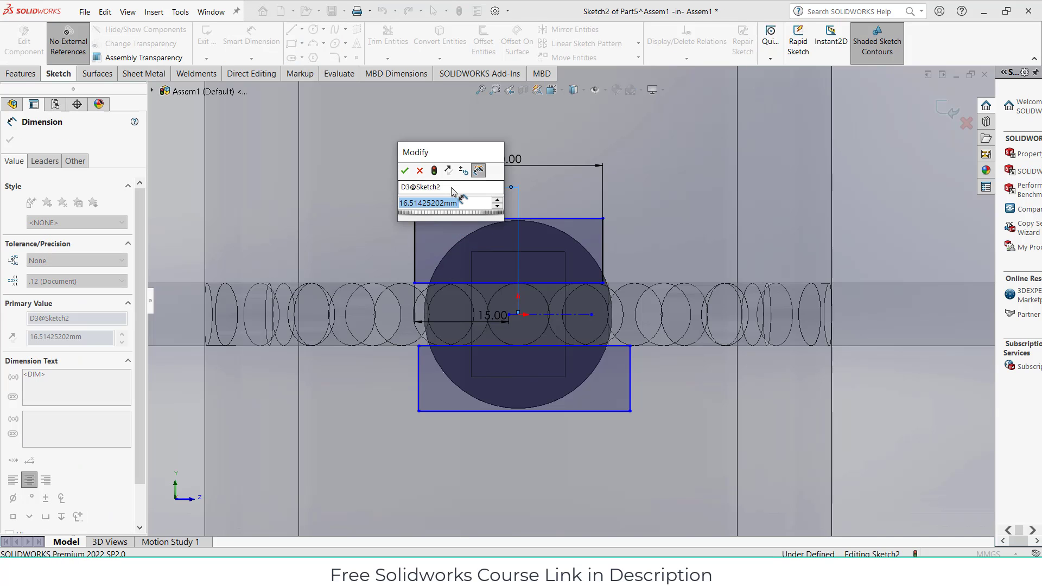
{"action": "type", "text": "15"}
{"action": "key", "text": "Return"}
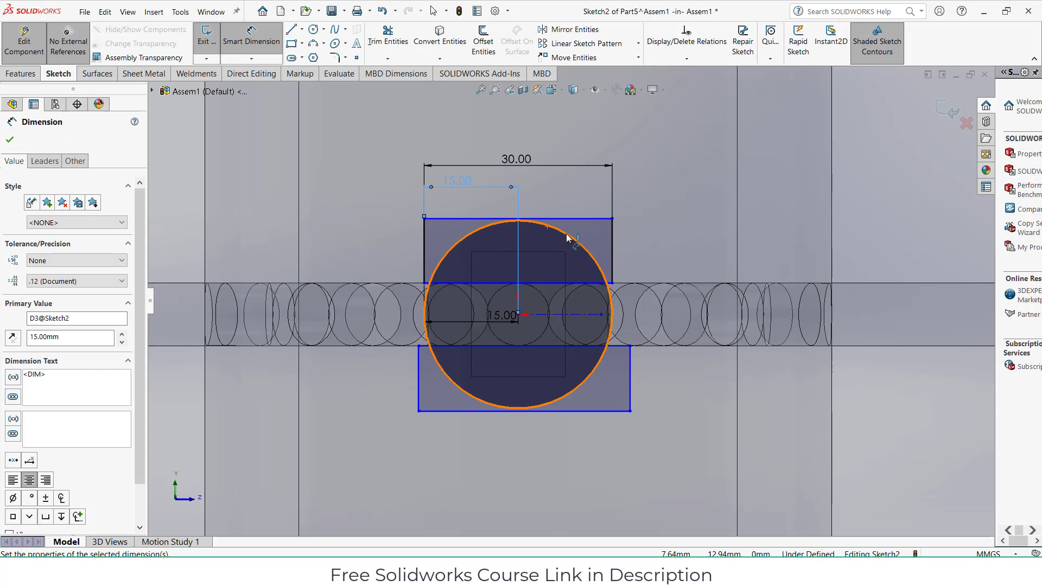
Dimension the upper rectangle's height and set it to 10 mm
{"action": "left_click", "coordinate": [612, 239]}
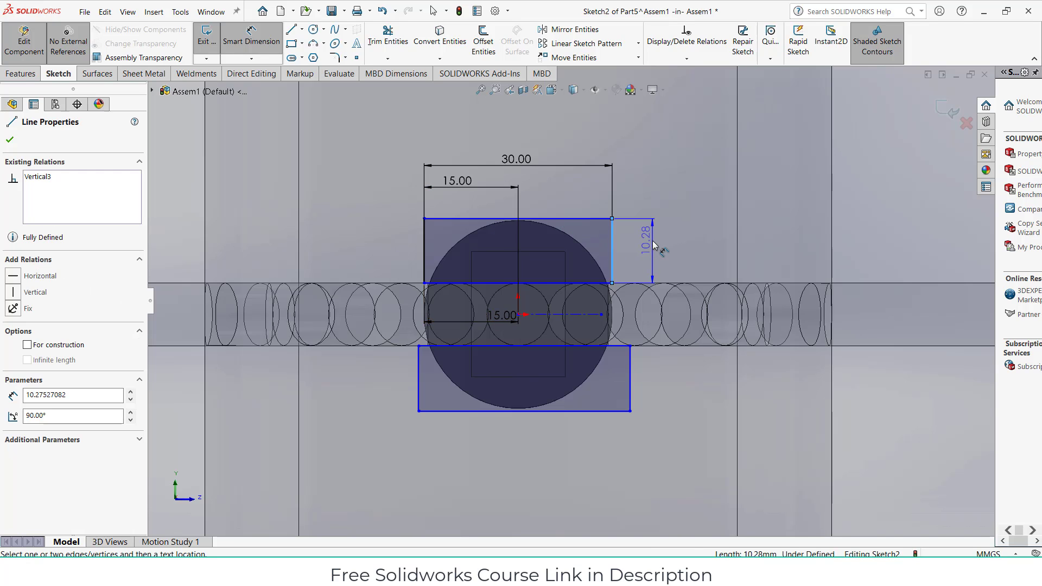
{"action": "left_click", "coordinate": [653, 245]}
{"action": "type", "text": "10"}
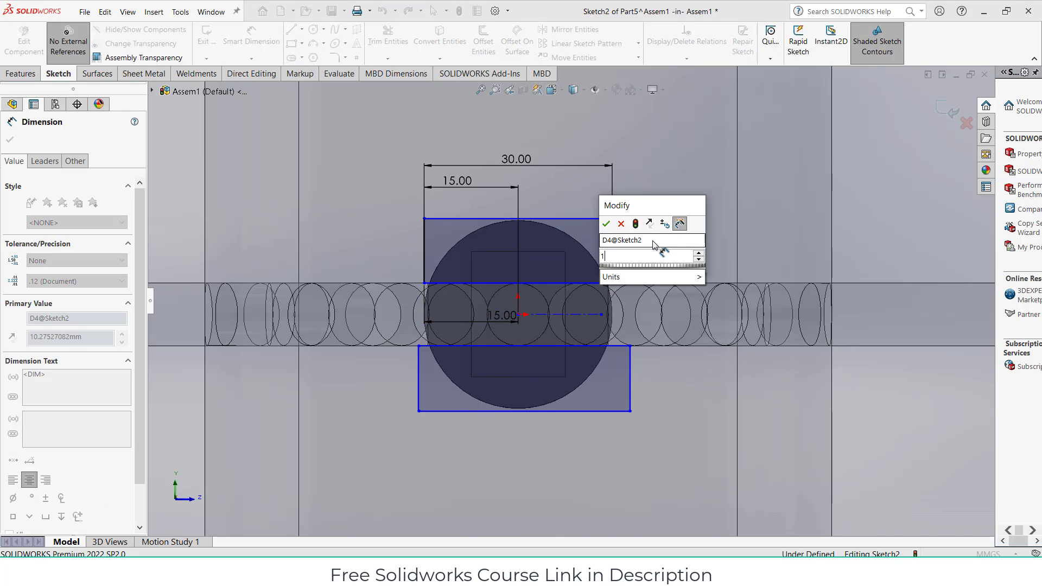
{"action": "key", "text": "Return"}
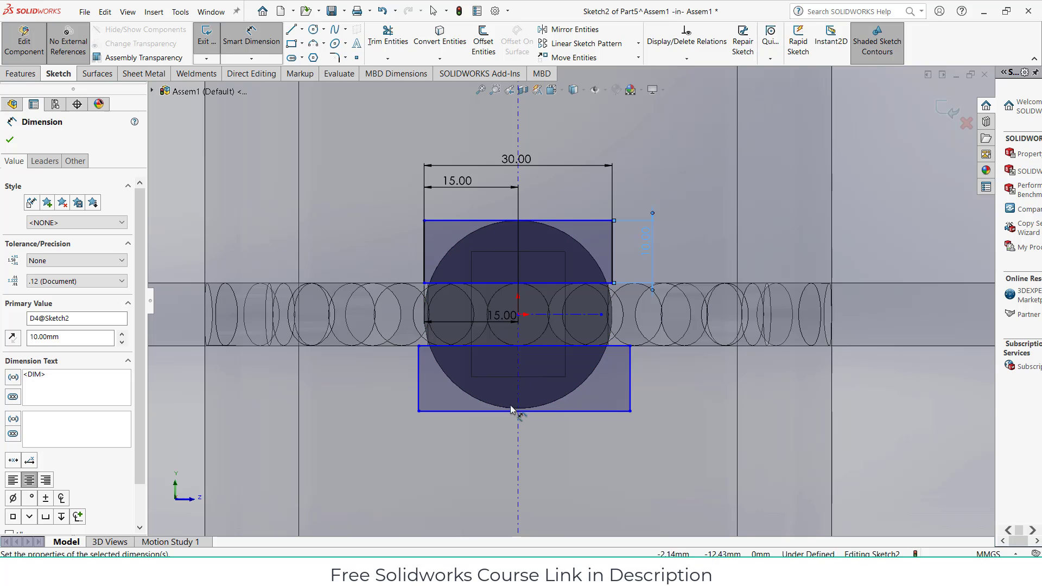
Trim away all the lines of the lower rectangle with Power trim
{"action": "left_click", "coordinate": [389, 37]}
{"action": "left_click_drag", "start_coordinate": [653, 372], "coordinate": [500, 407]}
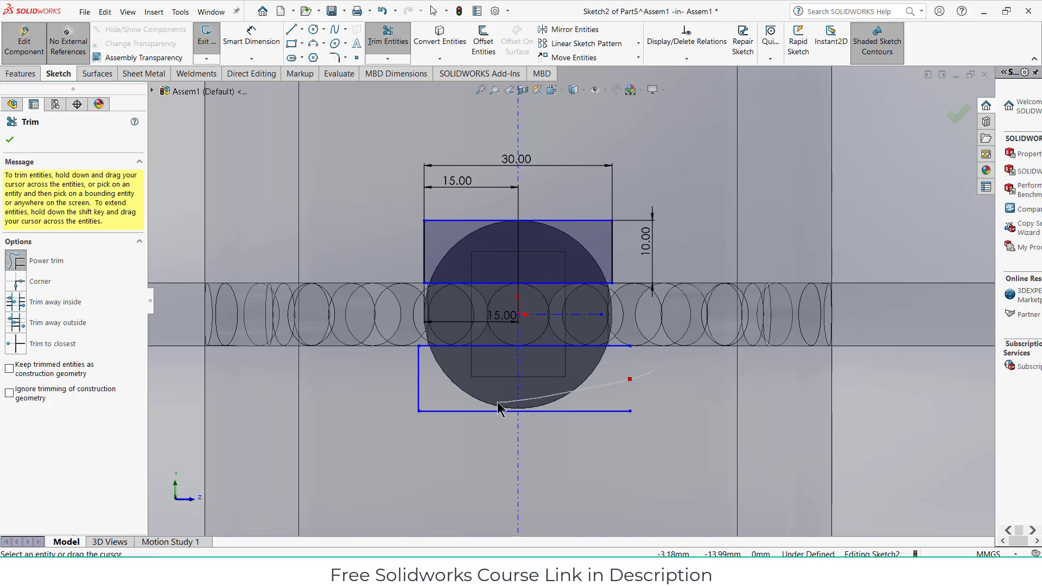
{"action": "left_click_drag", "start_coordinate": [428, 411], "coordinate": [503, 419]}
{"action": "key", "text": "Escape"}
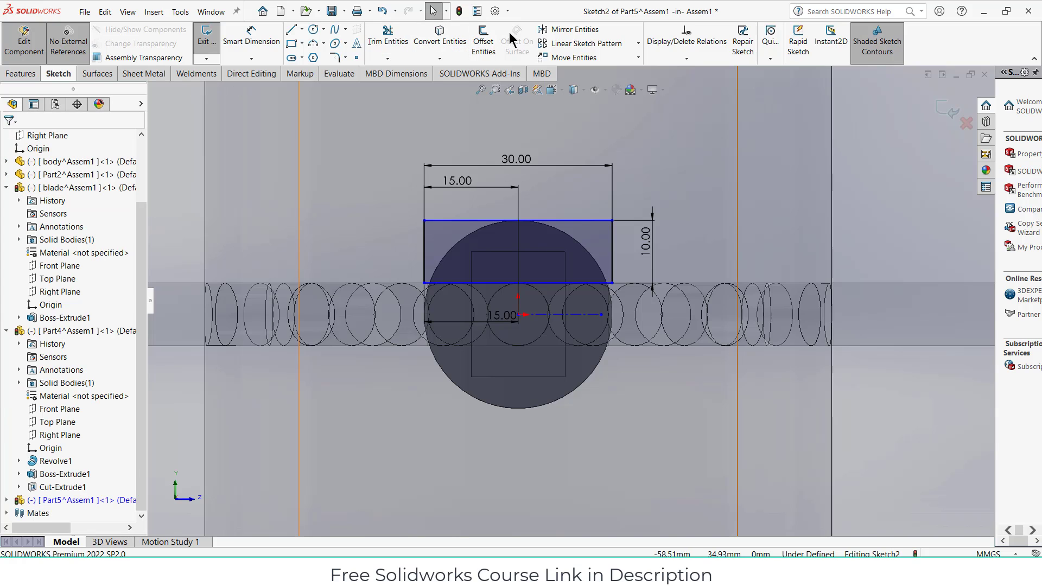
Mirror all four lines of the upper rectangle about the horizontal centerline, keeping the originals
{"action": "left_click", "coordinate": [572, 29]}
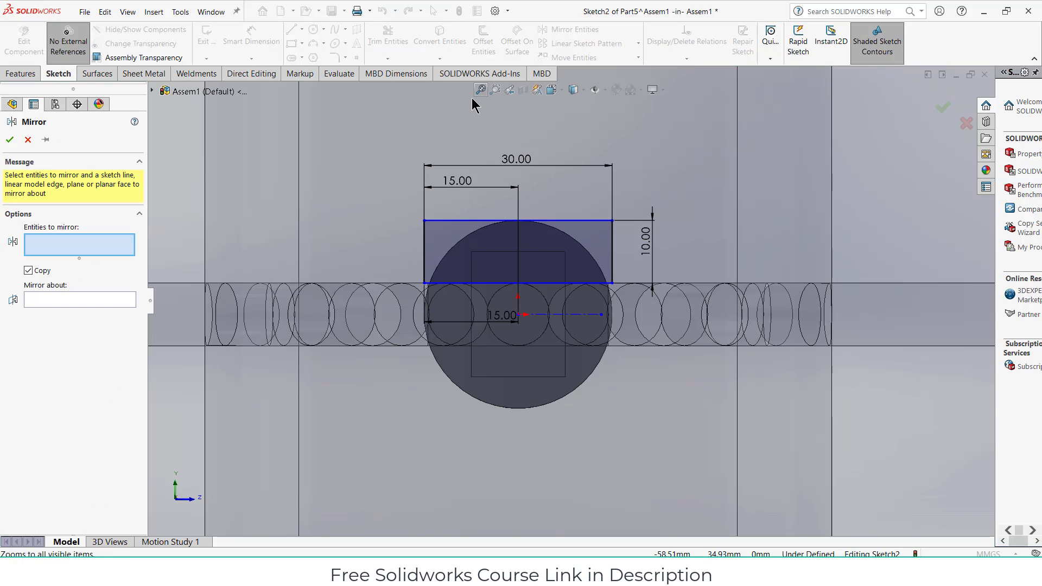
{"action": "left_click", "coordinate": [535, 221]}
{"action": "left_click", "coordinate": [424, 244]}
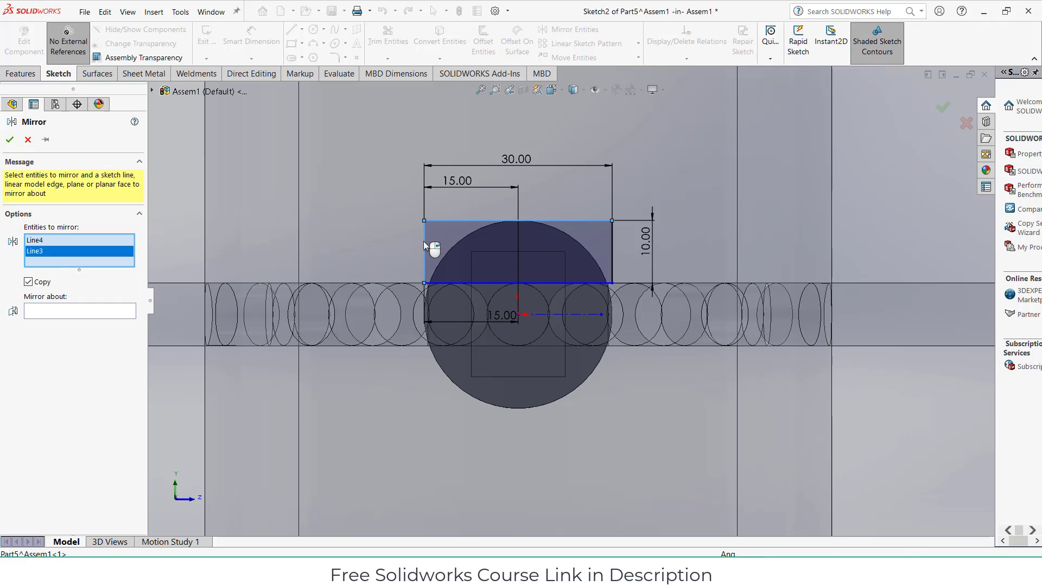
{"action": "left_click", "coordinate": [613, 265]}
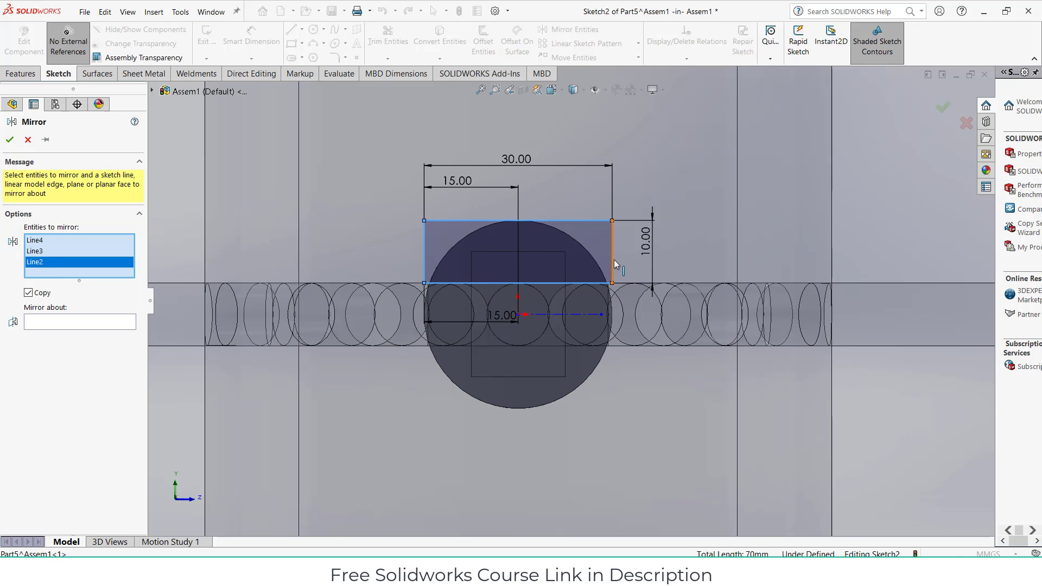
{"action": "left_click", "coordinate": [558, 282]}
{"action": "left_click", "coordinate": [71, 332]}
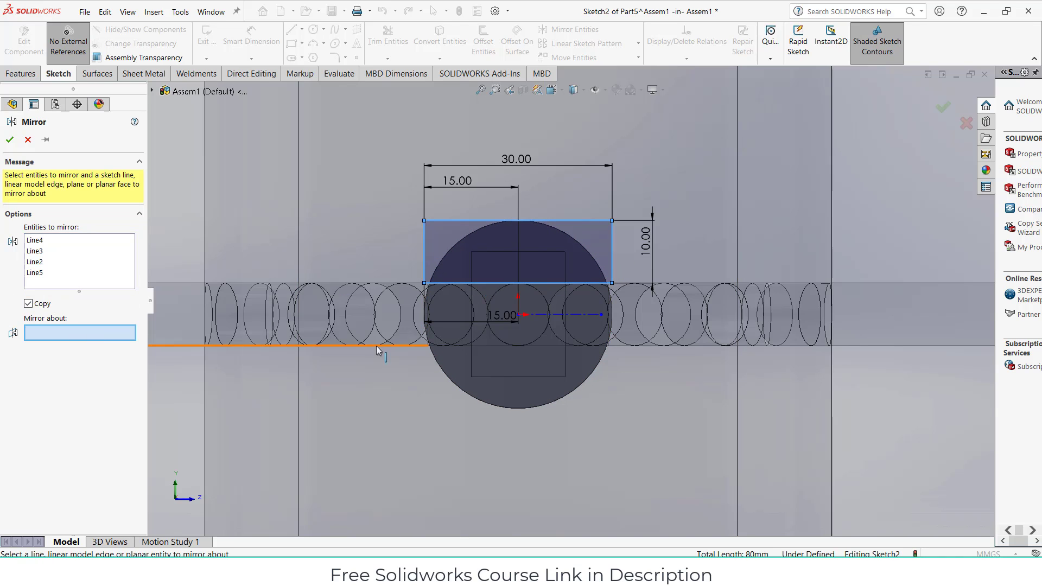
{"action": "left_click", "coordinate": [545, 315]}
{"action": "left_click", "coordinate": [10, 139]}
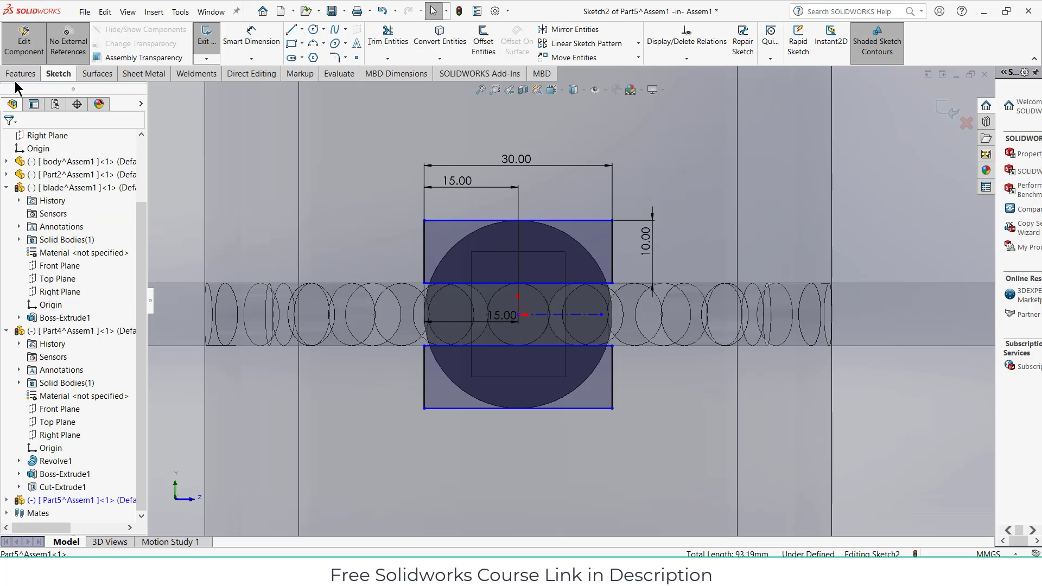
Extrude both rectangles 50 mm as a blind boss from the pin's end face toward the blade, merged with the pin
{"action": "left_click", "coordinate": [20, 74]}
{"action": "left_click", "coordinate": [212, 40]}
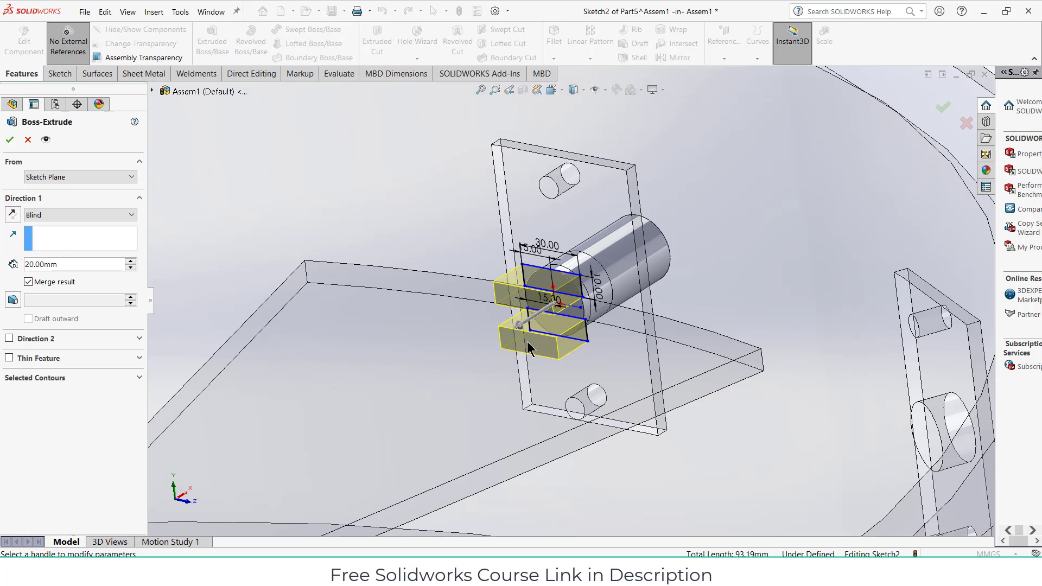
{"action": "scroll", "coordinate": [526, 340], "scroll_direction": "up", "scroll_amount": 2}
{"action": "middle_click_drag", "start_coordinate": [526, 341], "coordinate": [507, 378]}
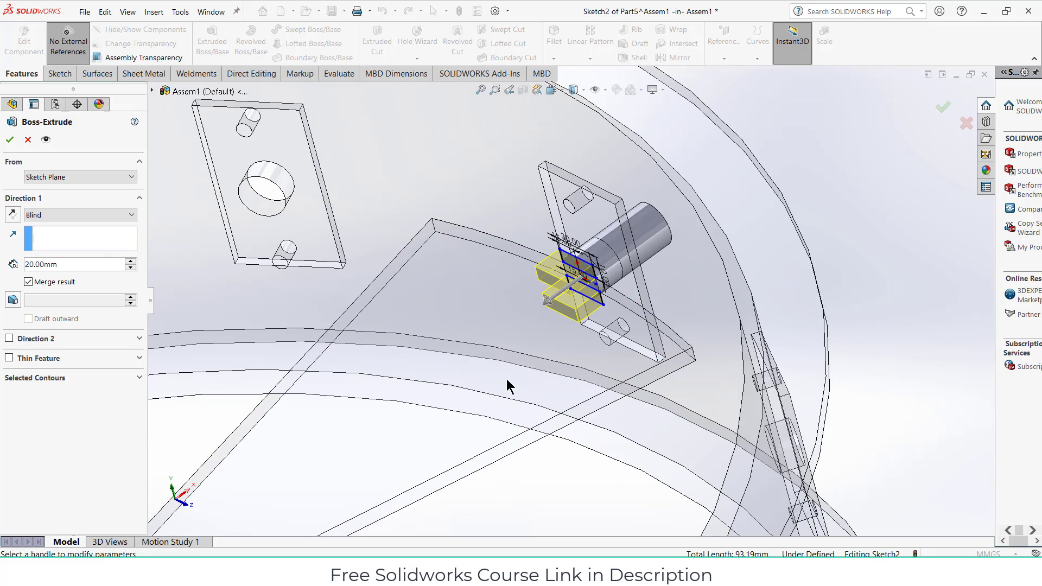
{"action": "left_click", "coordinate": [130, 261]}
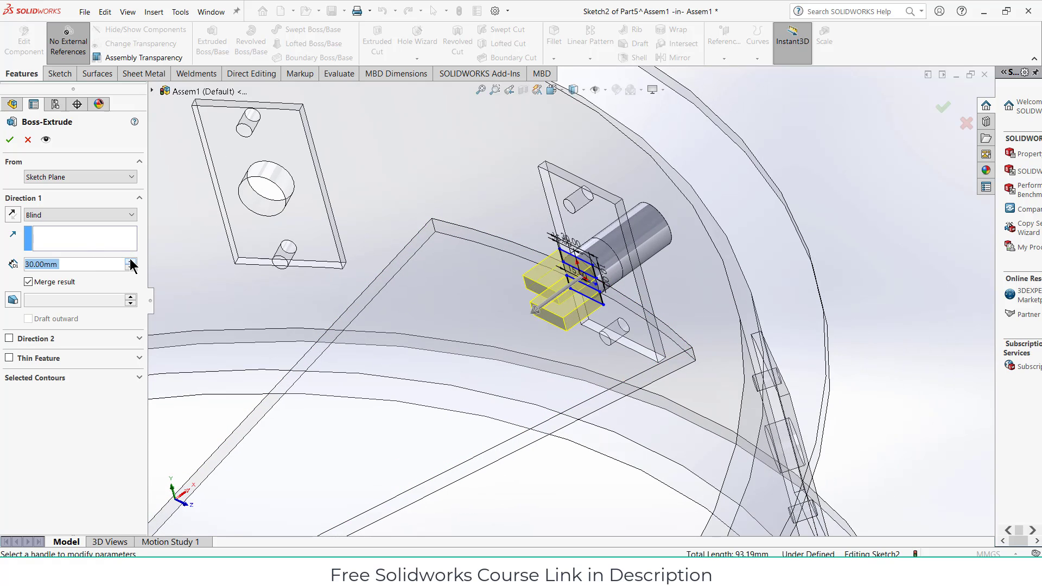
{"action": "left_click", "coordinate": [130, 261]}
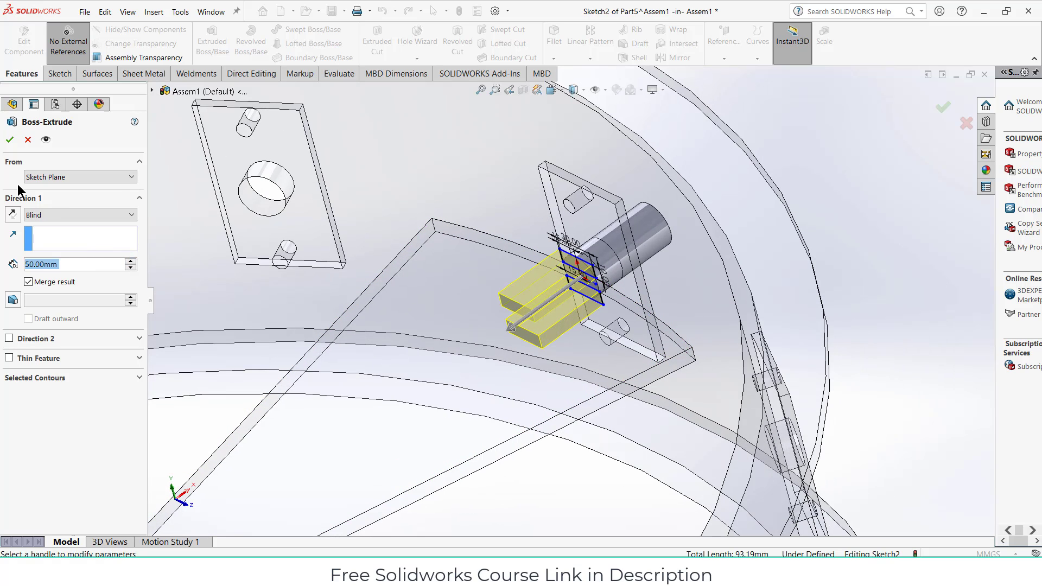
{"action": "left_click", "coordinate": [10, 139]}
Finish editing the outer pin part, return to the assembly and try moving the blade
{"action": "scroll", "coordinate": [666, 266], "scroll_direction": "up", "scroll_amount": 3}
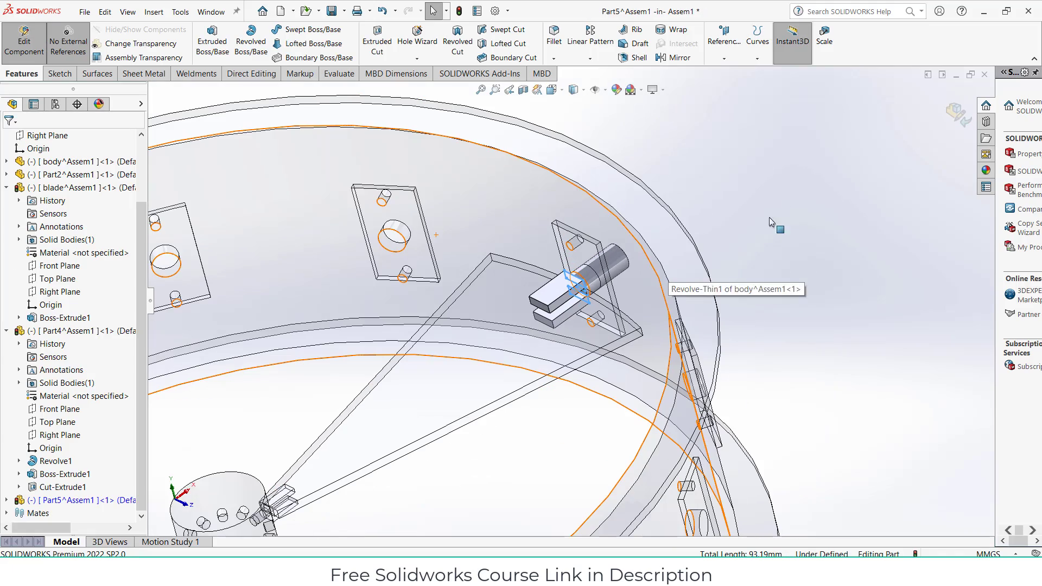
{"action": "left_click", "coordinate": [770, 218]}
{"action": "mouse_move", "coordinate": [705, 238]}
{"action": "middle_mouse_down"}
{"action": "mouse_move", "coordinate": [735, 292]}
{"action": "mouse_move", "coordinate": [898, 251]}
{"action": "middle_mouse_up"}
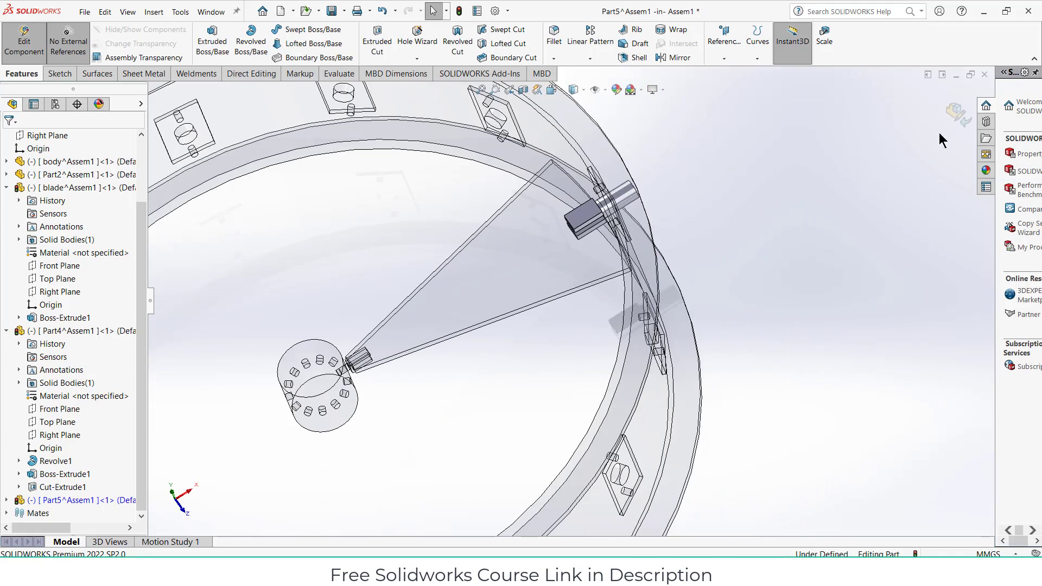
{"action": "left_click", "coordinate": [957, 116]}
{"action": "mouse_move", "coordinate": [773, 260]}
{"action": "middle_mouse_down"}
{"action": "mouse_move", "coordinate": [763, 247]}
{"action": "mouse_move", "coordinate": [774, 208]}
{"action": "mouse_move", "coordinate": [768, 228]}
{"action": "middle_mouse_up"}
{"action": "mouse_move", "coordinate": [513, 242]}
{"action": "left_mouse_down"}
{"action": "mouse_move", "coordinate": [490, 226]}
{"action": "mouse_move", "coordinate": [515, 238]}
{"action": "mouse_move", "coordinate": [514, 253]}
{"action": "mouse_move", "coordinate": [515, 236]}
{"action": "mouse_move", "coordinate": [516, 250]}
{"action": "left_mouse_up"}
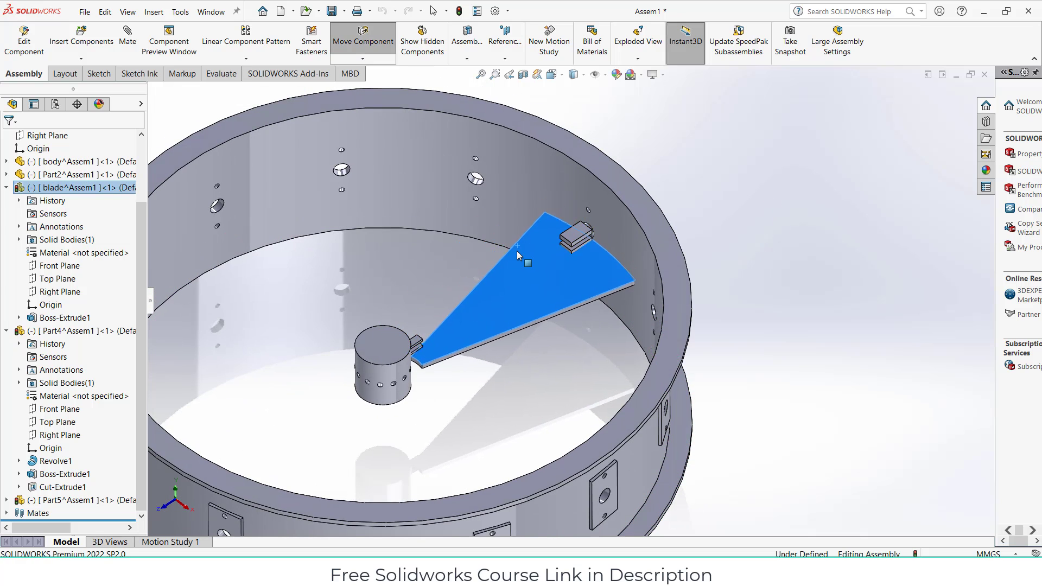
{"action": "key", "text": "Escape"}
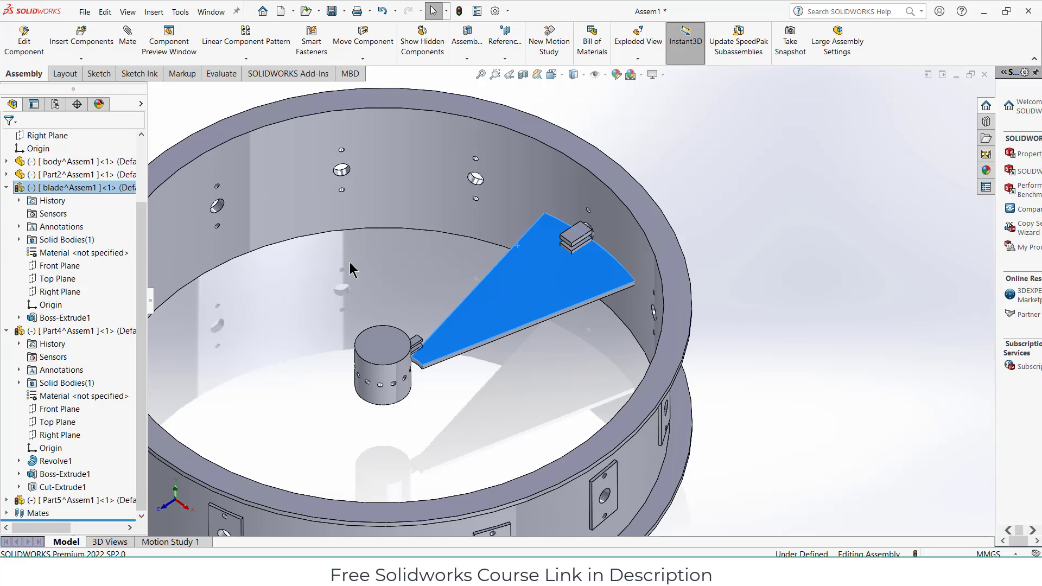
{"action": "left_click", "coordinate": [537, 392]}
Add a concentric mate between the inner pin's cylindrical face and the matching hole in the central hub
{"action": "middle_click_drag", "start_coordinate": [538, 391], "coordinate": [482, 348]}
{"action": "middle_click_drag", "start_coordinate": [375, 290], "coordinate": [360, 323]}
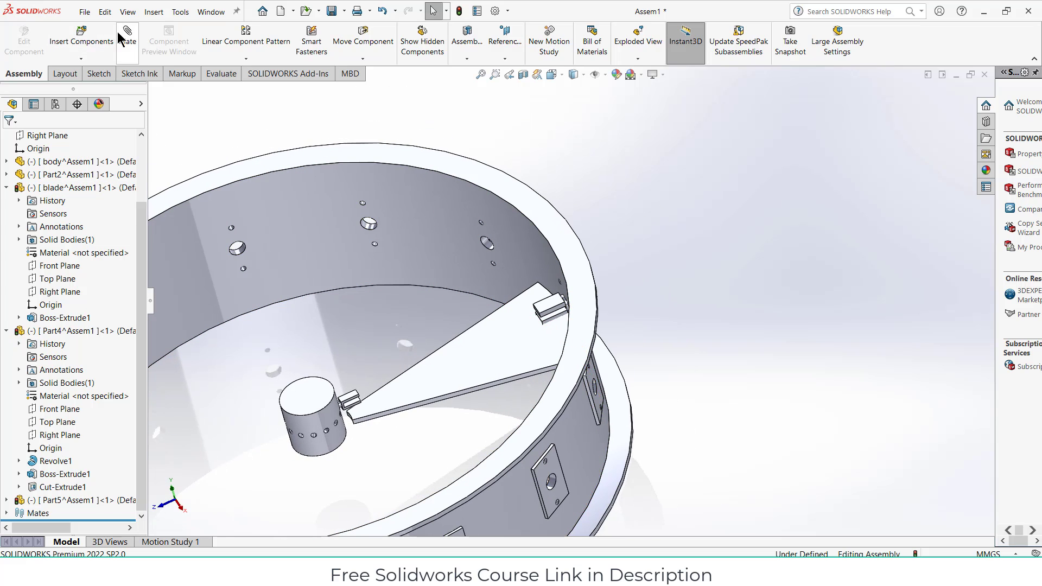
{"action": "scroll", "coordinate": [345, 407], "scroll_direction": "down", "scroll_amount": 6}
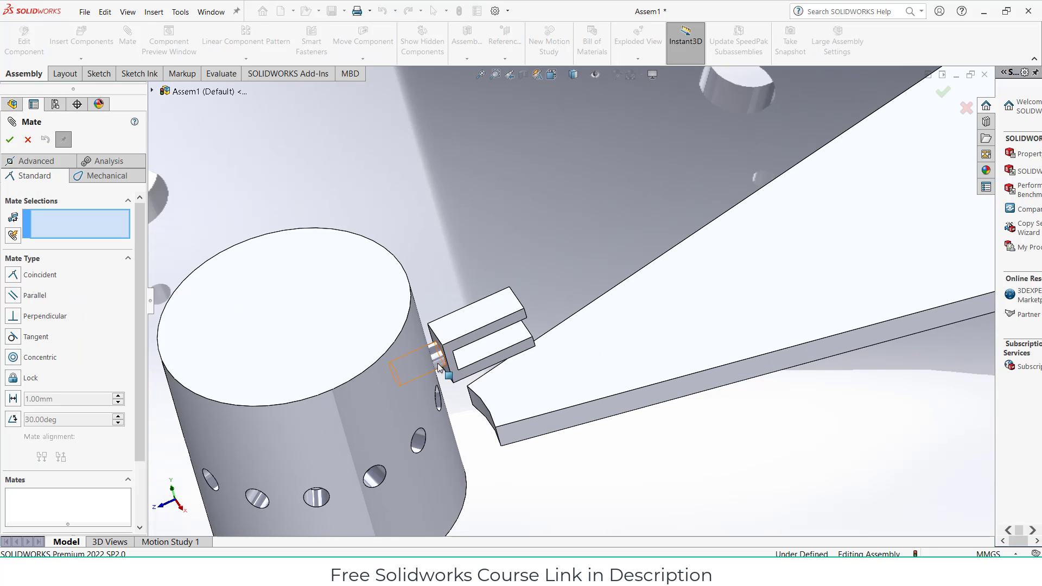
{"action": "left_click", "coordinate": [438, 364]}
{"action": "middle_click_drag", "start_coordinate": [423, 395], "coordinate": [392, 423]}
{"action": "scroll", "coordinate": [461, 371], "scroll_direction": "down", "scroll_amount": 4}
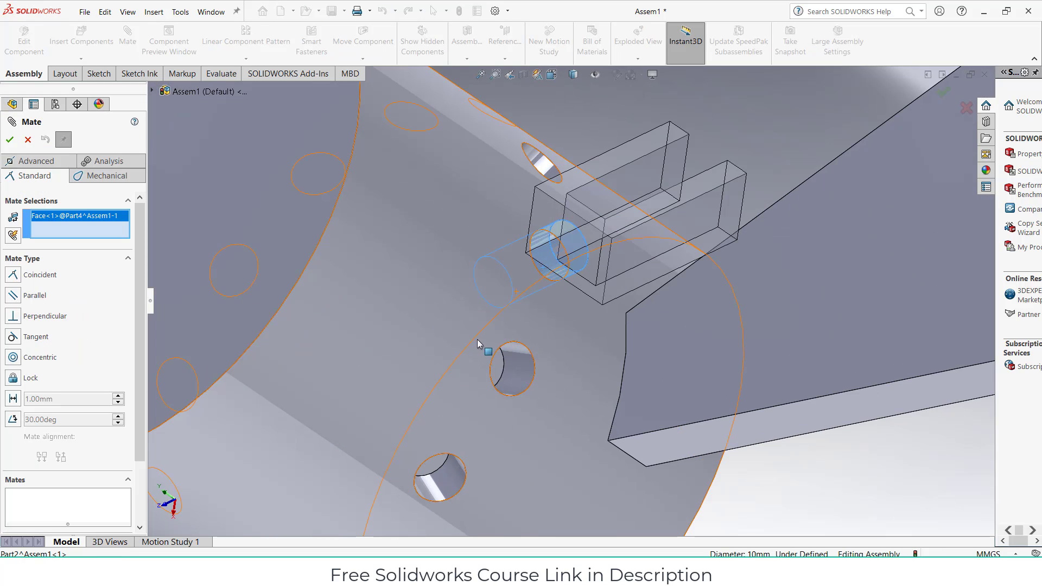
{"action": "left_click", "coordinate": [563, 283]}
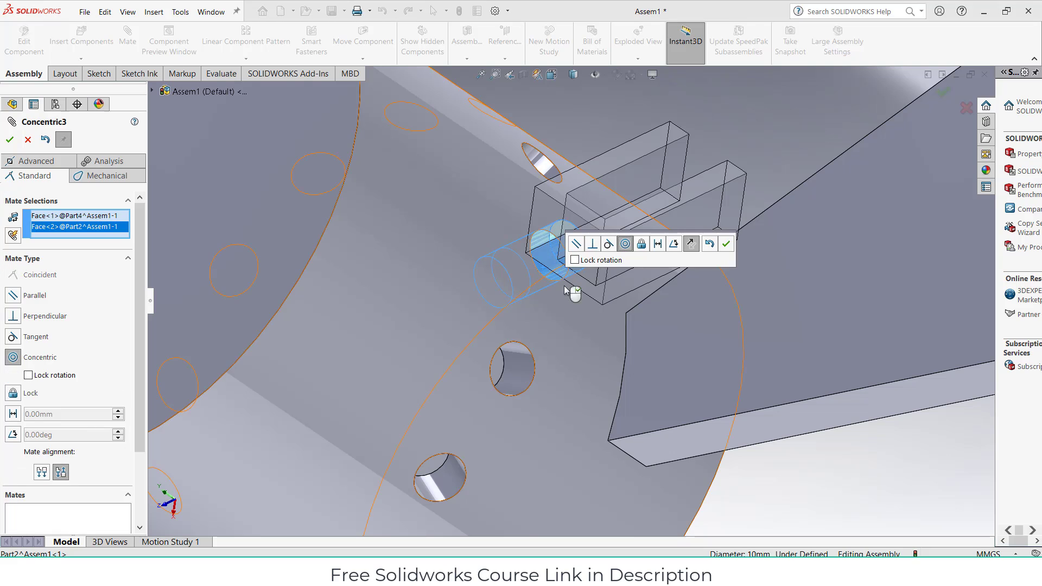
{"action": "left_click", "coordinate": [725, 243]}
Add a concentric mate between the outer pin's cylindrical face and the 30 mm hole in the ring body
{"action": "scroll", "coordinate": [763, 282], "scroll_direction": "up", "scroll_amount": 8}
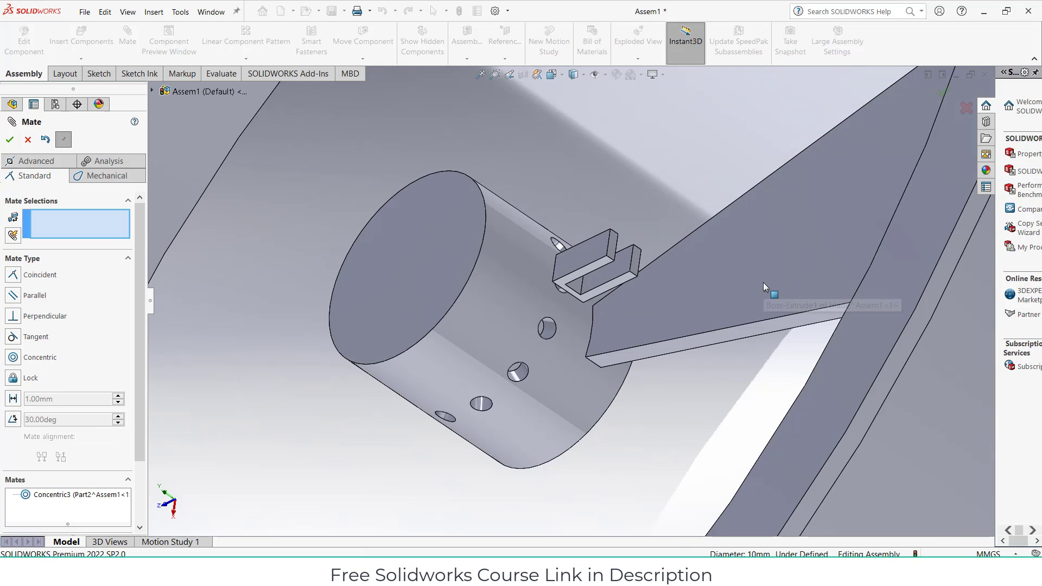
{"action": "left_click", "coordinate": [817, 187]}
{"action": "middle_click_drag", "start_coordinate": [817, 187], "coordinate": [872, 212]}
{"action": "scroll", "coordinate": [778, 175], "scroll_direction": "down", "scroll_amount": 5}
{"action": "scroll", "coordinate": [778, 175], "scroll_direction": "down", "scroll_amount": 5}
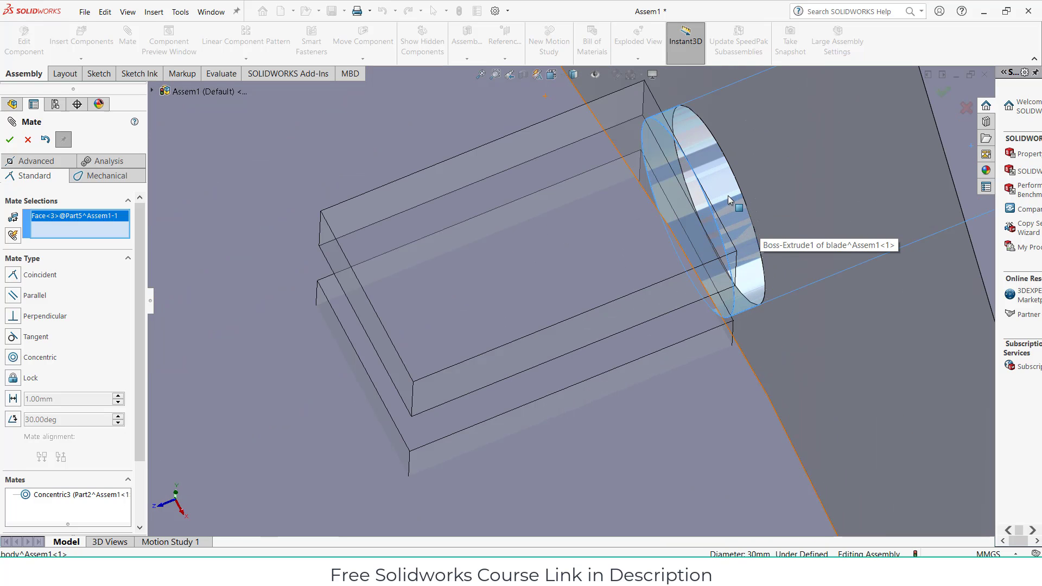
{"action": "left_click", "coordinate": [728, 195]}
{"action": "left_click", "coordinate": [895, 159]}
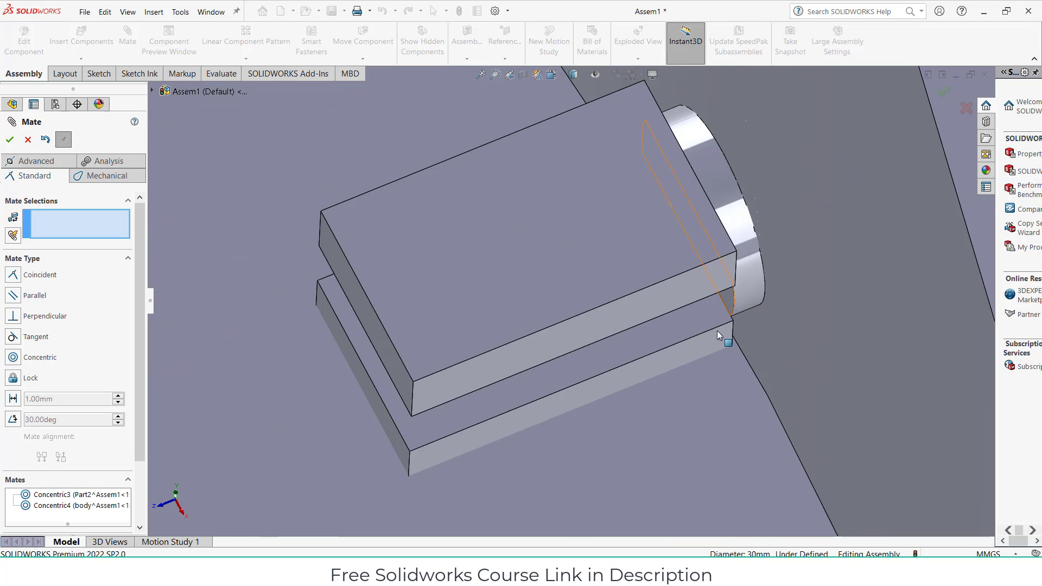
Add a coincident mate between the blade's upper face and the outer pin's upper slot face, and finish mating
{"action": "scroll", "coordinate": [623, 395], "scroll_direction": "up", "scroll_amount": 3}
{"action": "left_click", "coordinate": [584, 360]}
{"action": "middle_click_drag", "start_coordinate": [584, 360], "coordinate": [550, 222]}
{"action": "left_click", "coordinate": [523, 299]}
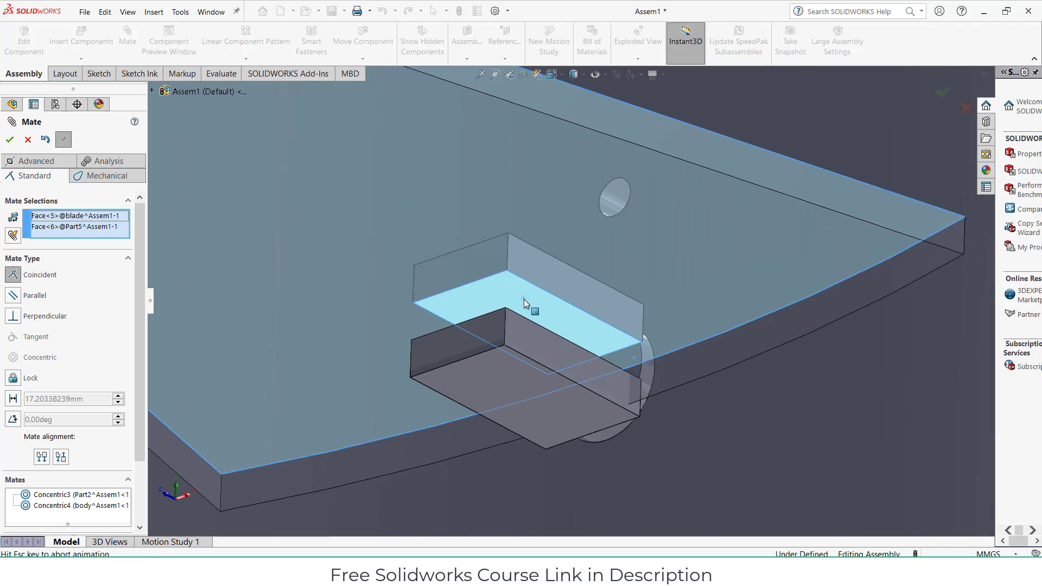
{"action": "left_click", "coordinate": [679, 266]}
{"action": "scroll", "coordinate": [660, 292], "scroll_direction": "up", "scroll_amount": 7}
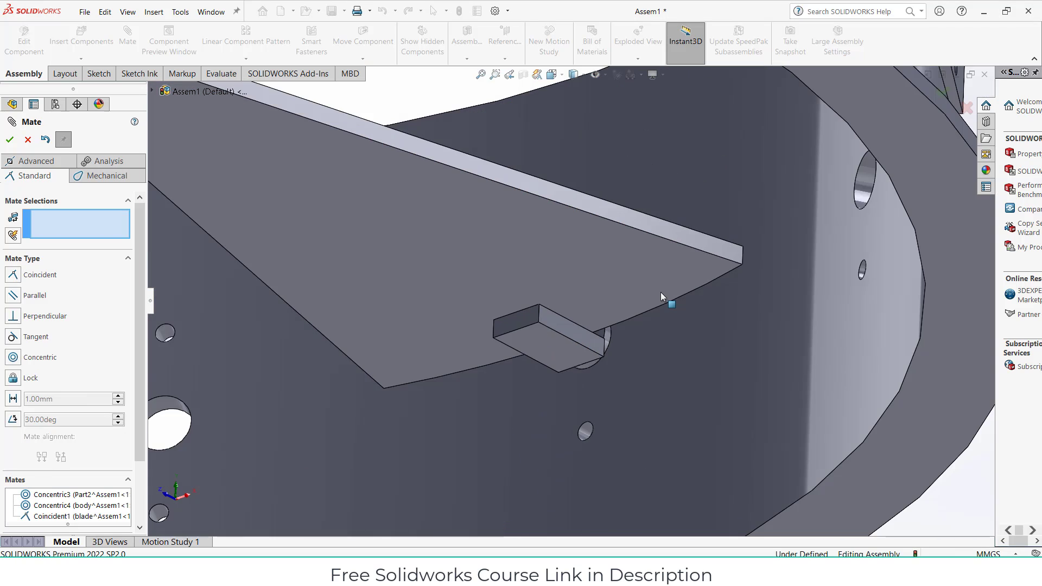
{"action": "middle_click_drag", "start_coordinate": [659, 292], "coordinate": [589, 437]}
{"action": "middle_click_drag", "start_coordinate": [345, 298], "coordinate": [489, 251]}
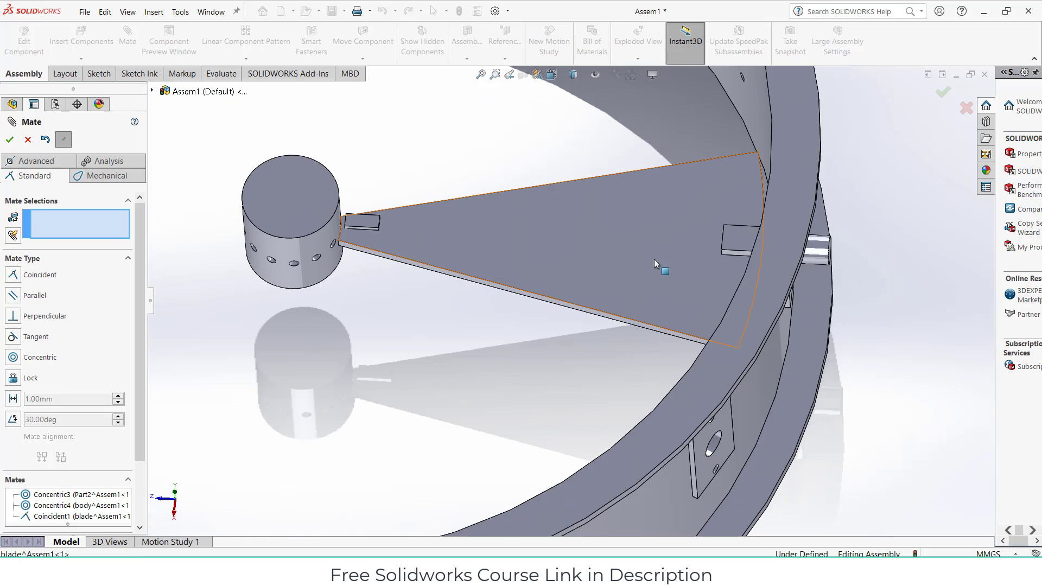
{"action": "left_click", "coordinate": [9, 143]}
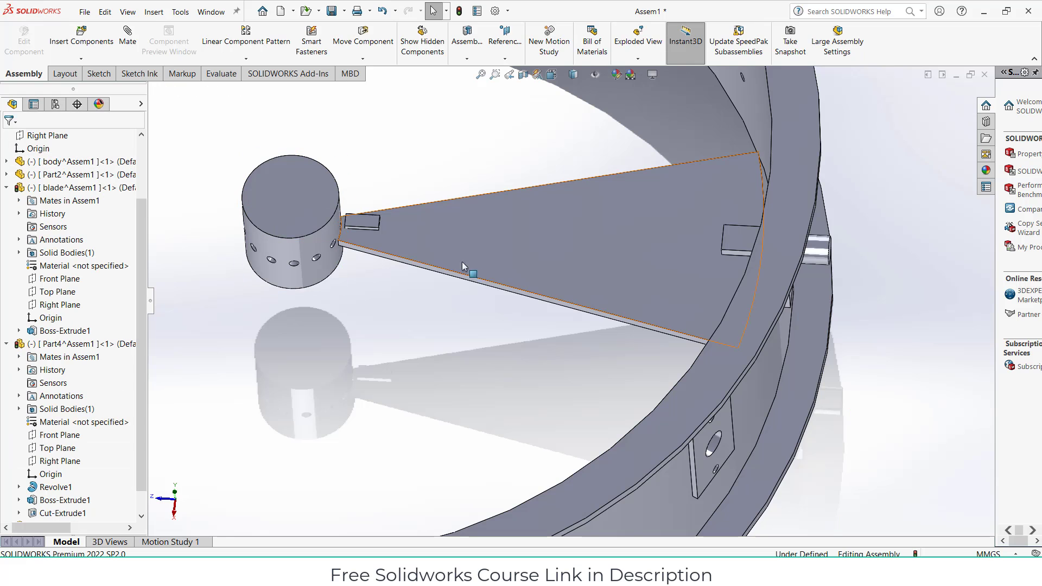
Add a coincident mate between the blade's Right Plane and the assembly's Right Plane, and finish mating
{"action": "mouse_move", "coordinate": [467, 262]}
{"action": "left_mouse_down"}
{"action": "mouse_move", "coordinate": [474, 238]}
{"action": "mouse_move", "coordinate": [474, 262]}
{"action": "left_mouse_up"}
{"action": "middle_click_drag", "start_coordinate": [457, 312], "coordinate": [471, 276]}
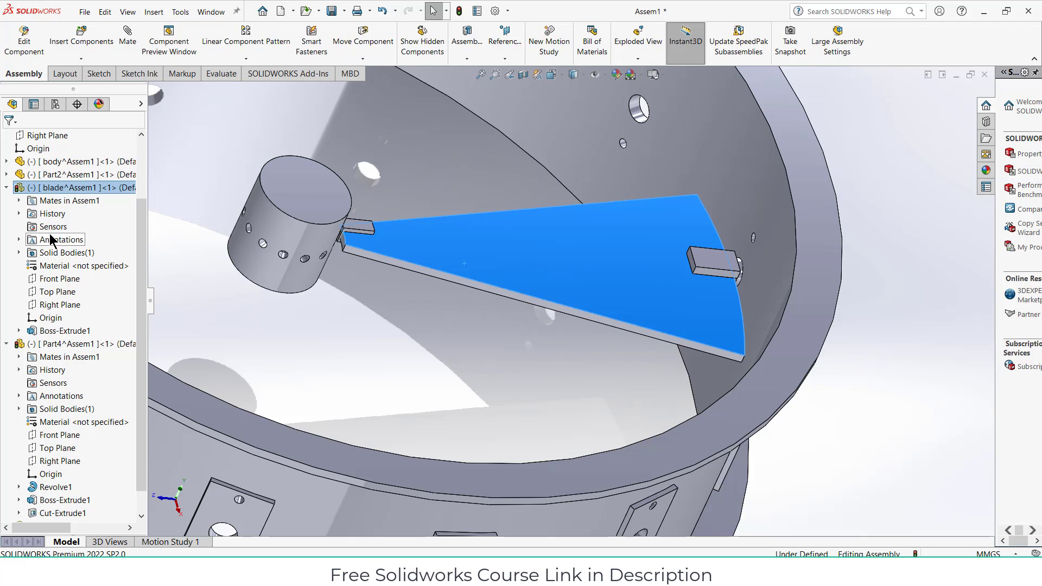
{"action": "left_click", "coordinate": [55, 305]}
{"action": "middle_click_drag", "start_coordinate": [574, 381], "coordinate": [554, 479]}
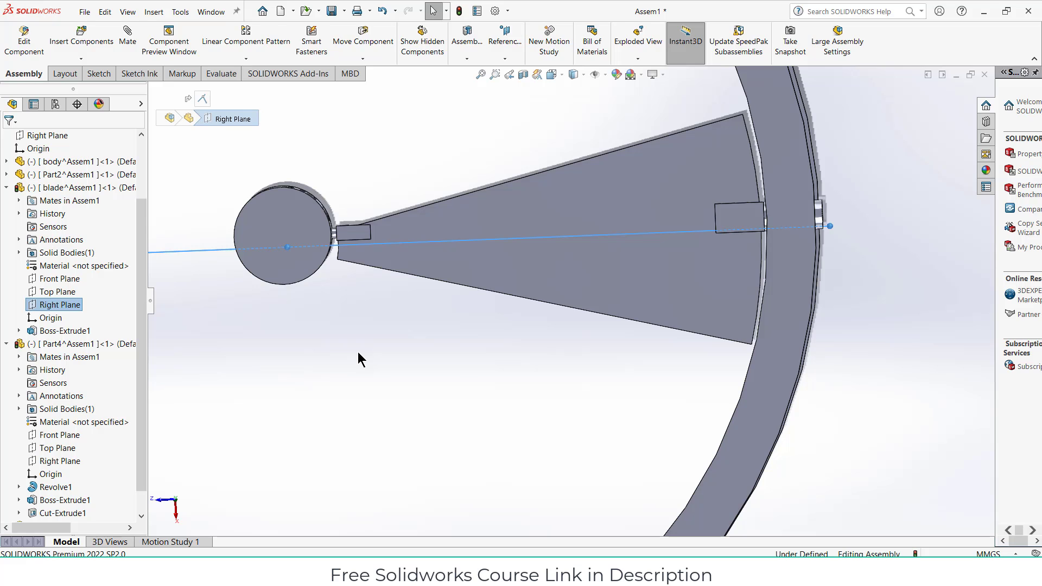
{"action": "left_click", "coordinate": [202, 99]}
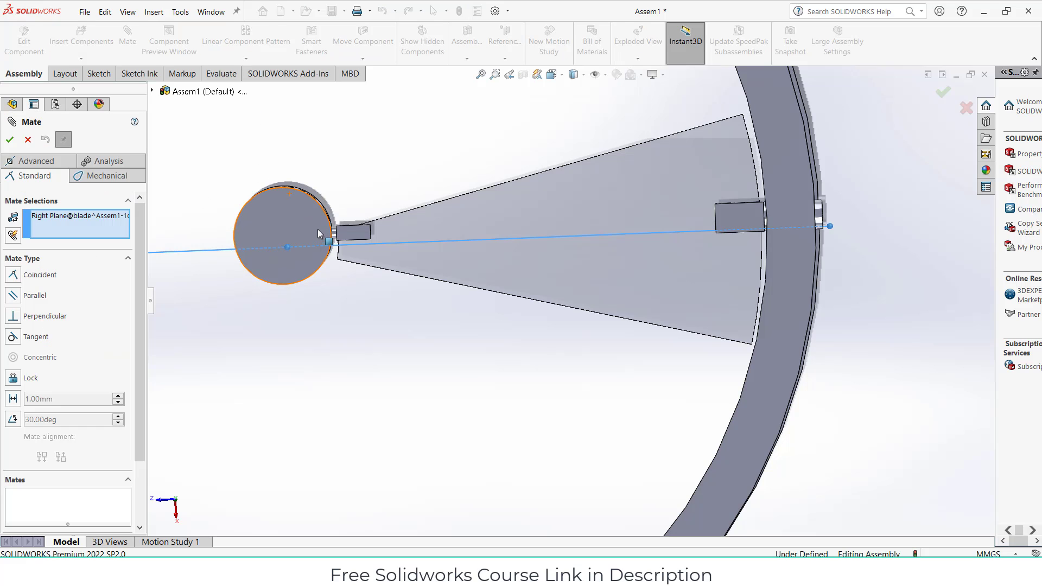
{"action": "scroll", "coordinate": [356, 344], "scroll_direction": "up", "scroll_amount": 6}
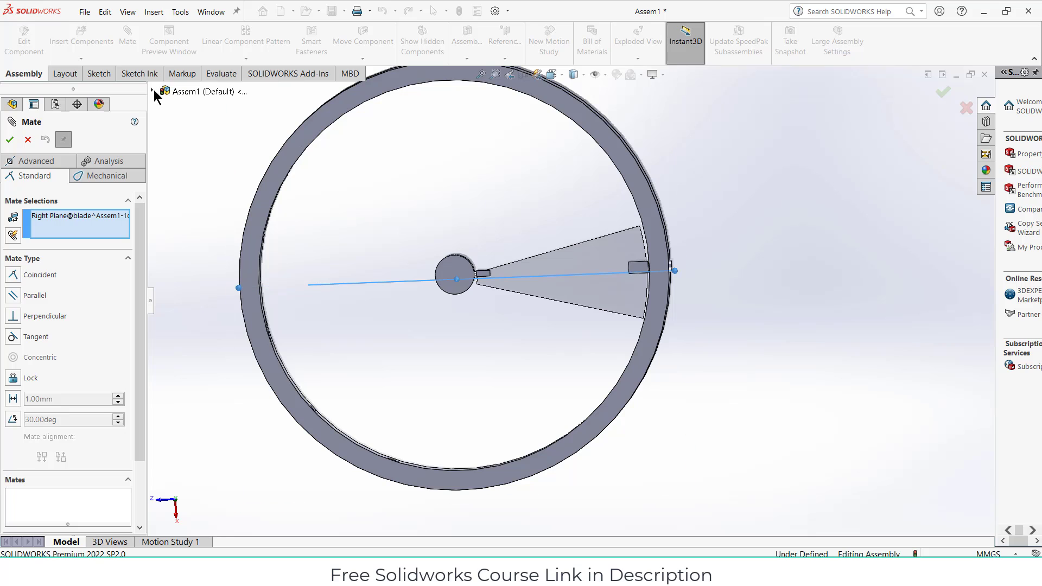
{"action": "left_click", "coordinate": [153, 90]}
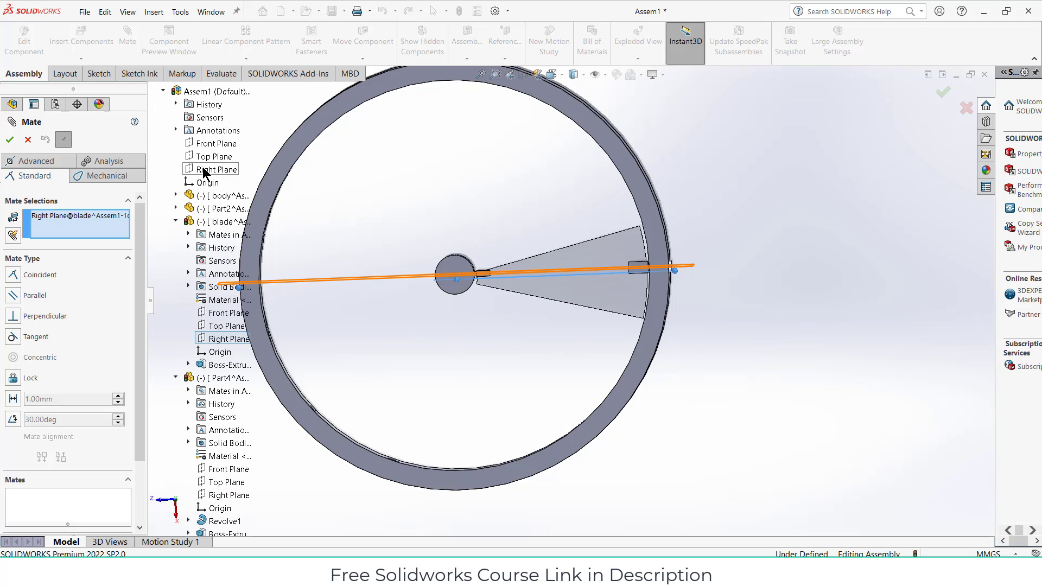
{"action": "left_click", "coordinate": [204, 171]}
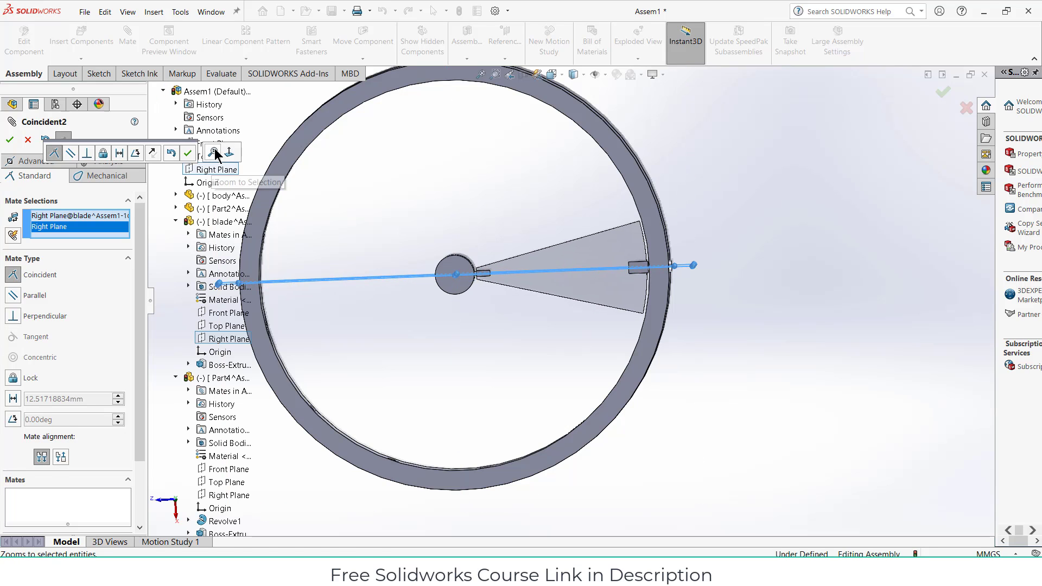
{"action": "left_click", "coordinate": [188, 153]}
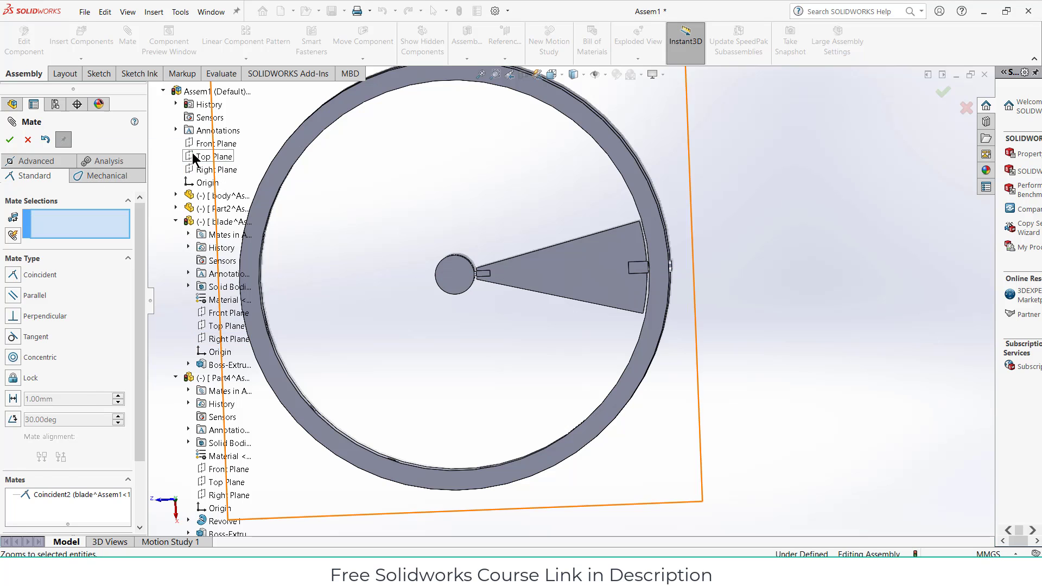
{"action": "left_click", "coordinate": [7, 139]}
Try moving the blade to check its remaining freedom between the hub and the ring body
{"action": "scroll", "coordinate": [575, 296], "scroll_direction": "up", "scroll_amount": 3}
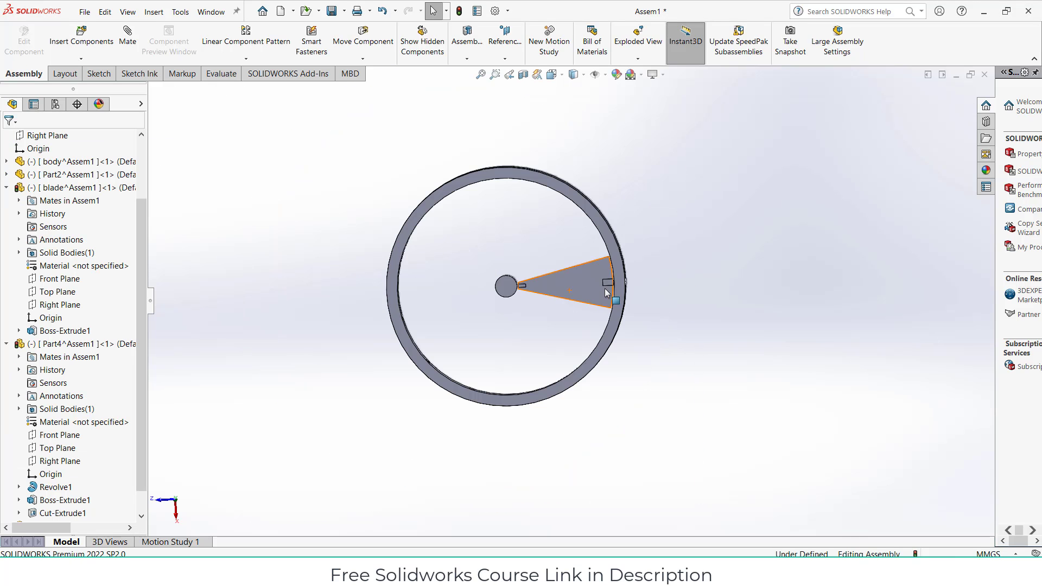
{"action": "scroll", "coordinate": [584, 294], "scroll_direction": "down", "scroll_amount": 3}
{"action": "scroll", "coordinate": [584, 294], "scroll_direction": "down", "scroll_amount": 4}
{"action": "middle_click_drag", "start_coordinate": [584, 295], "coordinate": [594, 265]}
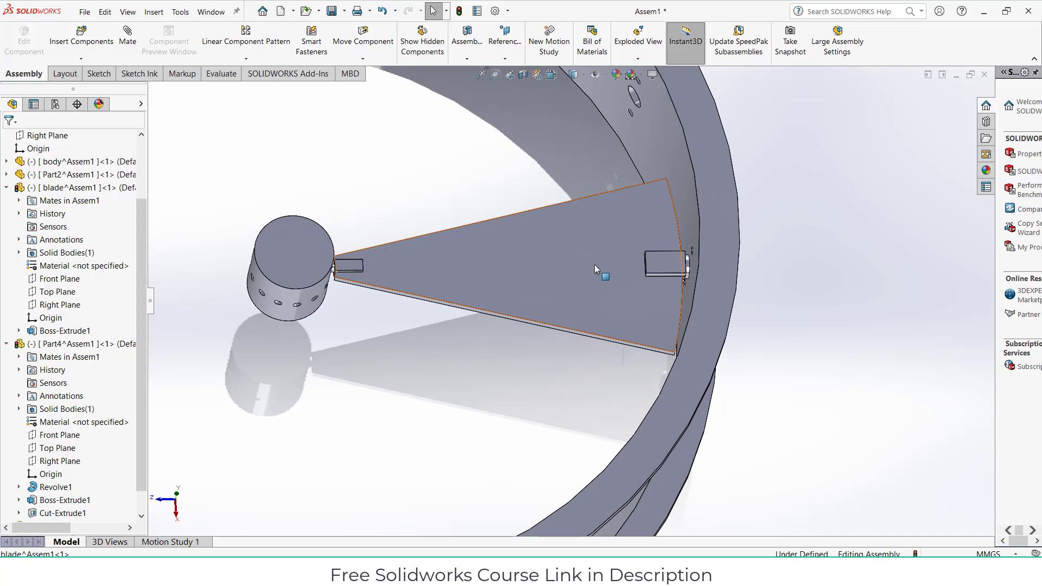
{"action": "left_click_drag", "start_coordinate": [594, 265], "coordinate": [597, 244]}
{"action": "scroll", "coordinate": [575, 311], "scroll_direction": "up", "scroll_amount": 8}
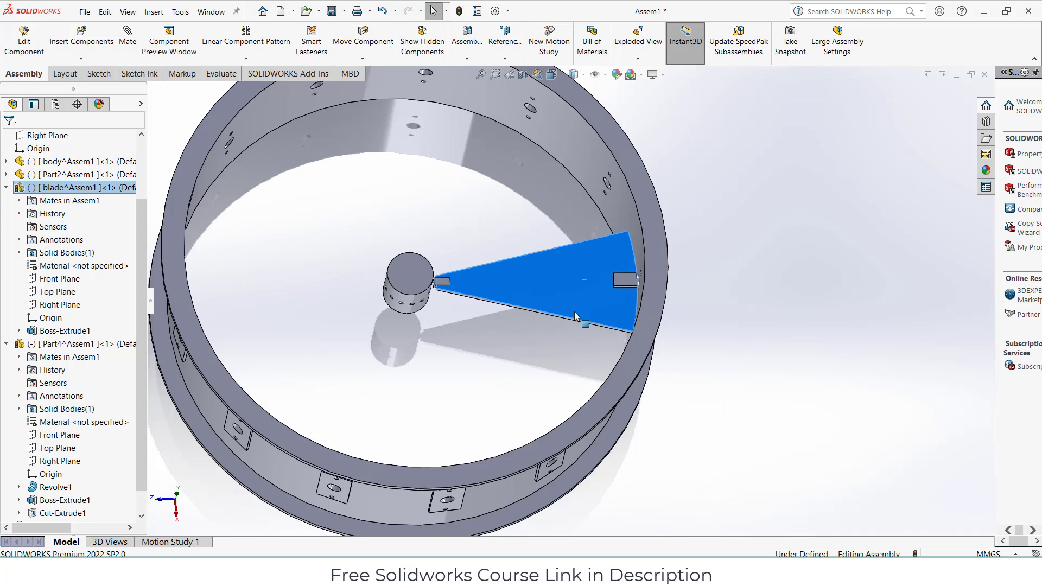
{"action": "scroll", "coordinate": [620, 314], "scroll_direction": "down", "scroll_amount": 3}
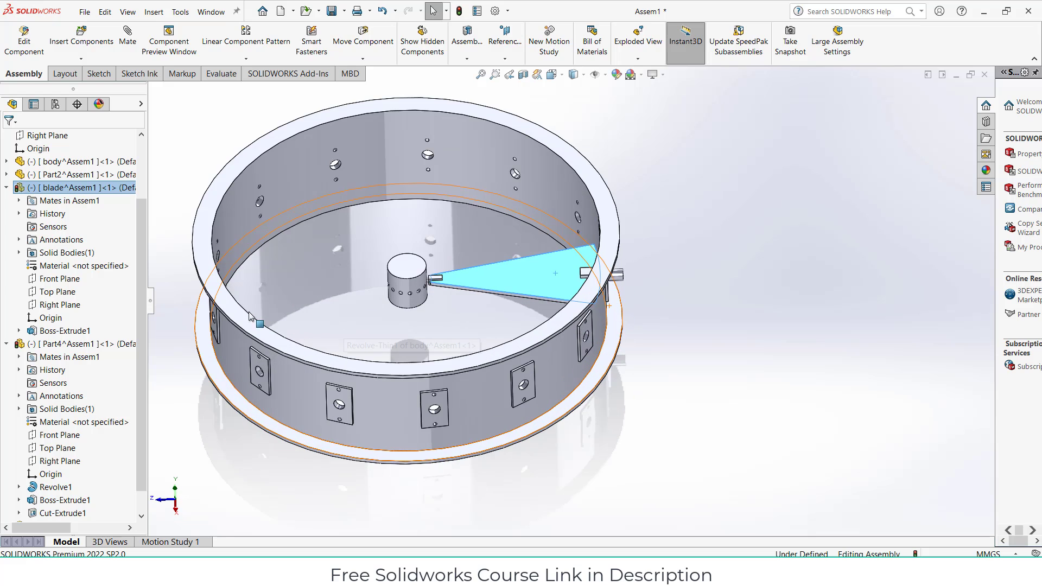
Add a coincident mate between the ring body's Top Plane and the assembly's Top Plane, and finish mating
{"action": "left_click", "coordinate": [279, 486]}
{"action": "scroll", "coordinate": [111, 331], "scroll_direction": "up", "scroll_amount": 2}
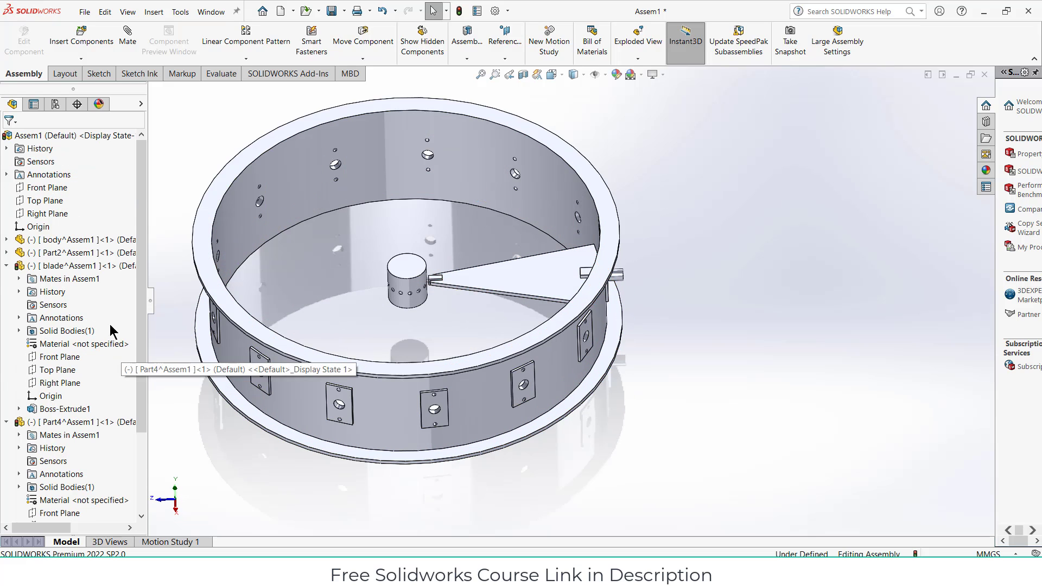
{"action": "left_click", "coordinate": [7, 240]}
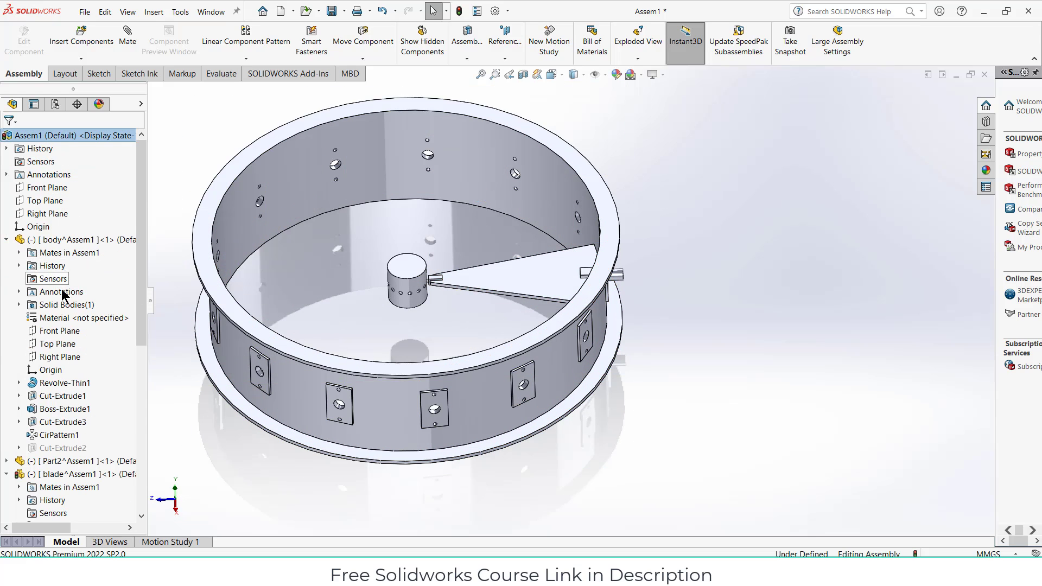
{"action": "left_click", "coordinate": [63, 345]}
{"action": "middle_click_drag", "start_coordinate": [484, 388], "coordinate": [485, 318]}
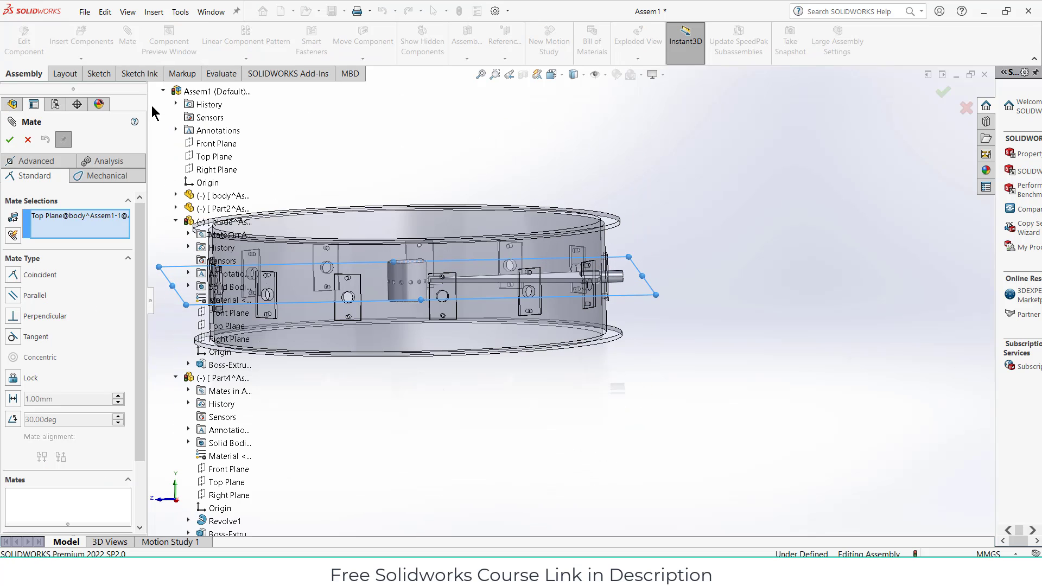
{"action": "left_click", "coordinate": [212, 155]}
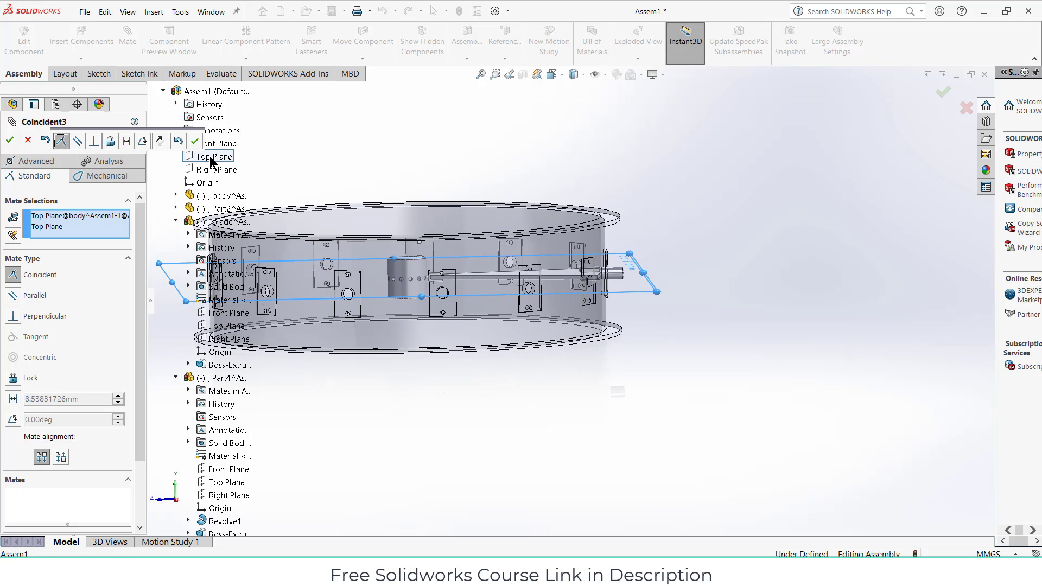
{"action": "left_click", "coordinate": [194, 141]}
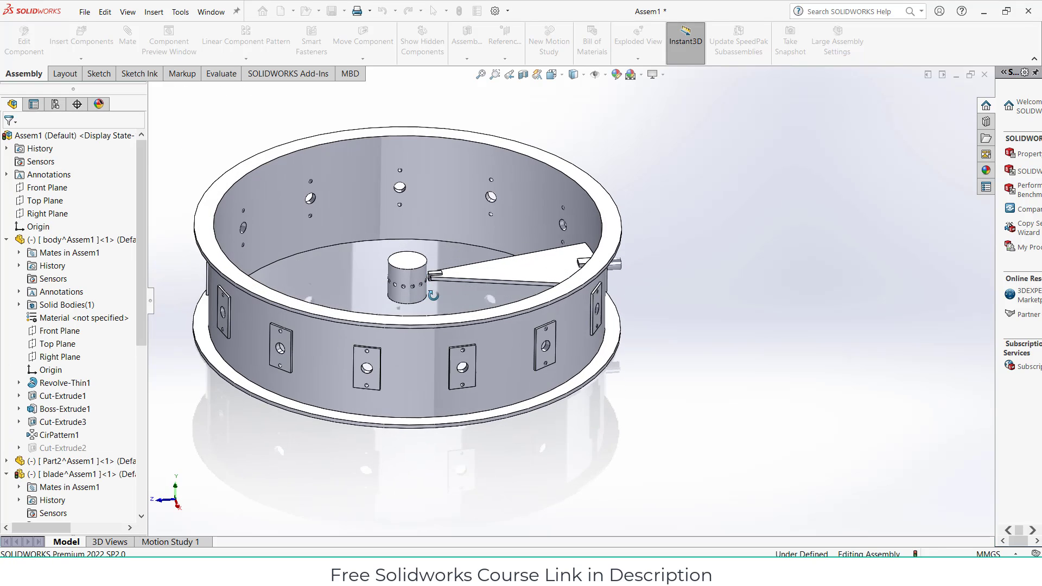
Try moving the ring body and fix it in place in the assembly
{"action": "left_click_drag", "start_coordinate": [558, 249], "coordinate": [635, 265]}
{"action": "right_click", "coordinate": [634, 264]}
{"action": "left_click", "coordinate": [651, 348]}
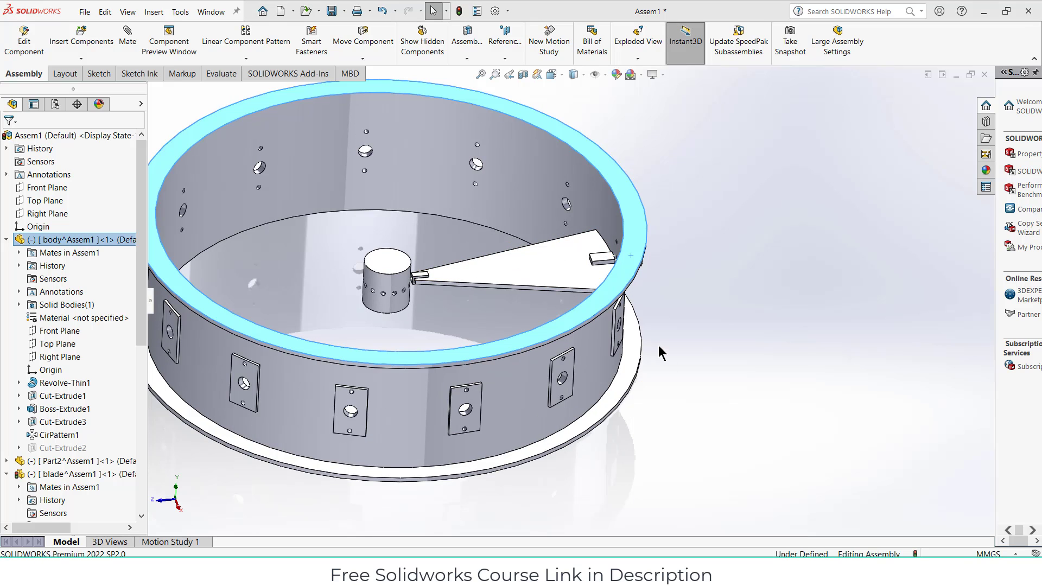
Try moving the blade and the inner pin to check which of them are still free
{"action": "left_click_drag", "start_coordinate": [533, 280], "coordinate": [529, 249]}
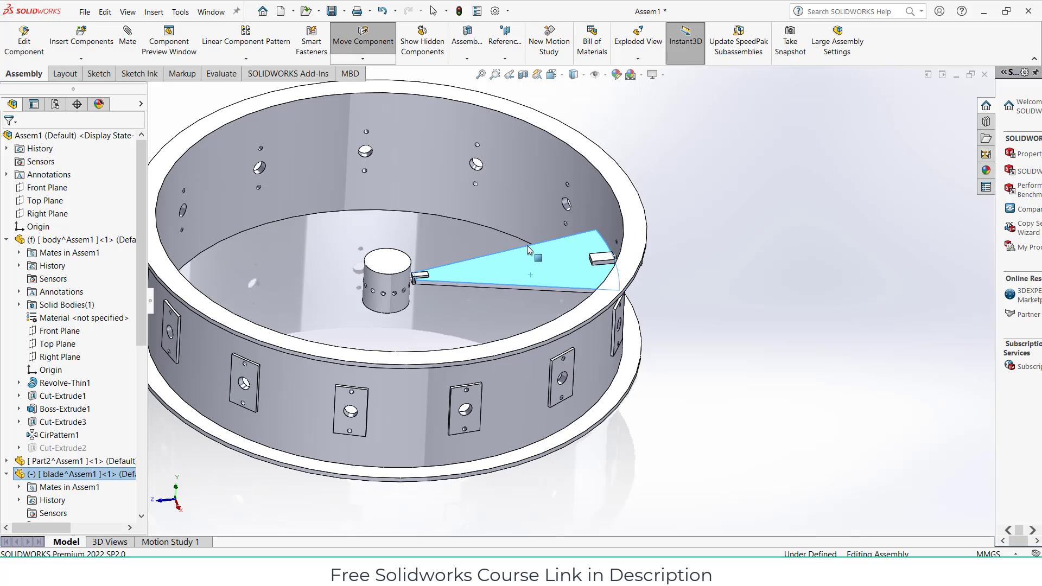
{"action": "key", "text": "Escape"}
{"action": "scroll", "coordinate": [429, 274], "scroll_direction": "down", "scroll_amount": 3}
{"action": "left_click_drag", "start_coordinate": [430, 273], "coordinate": [432, 261]}
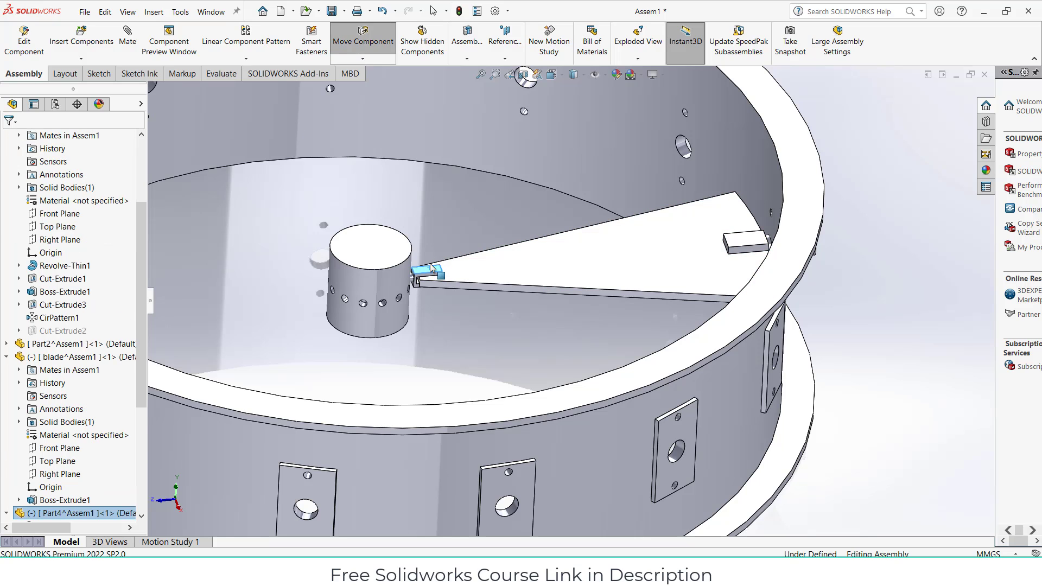
{"action": "key", "text": "Escape"}
{"action": "key", "text": "Escape"}
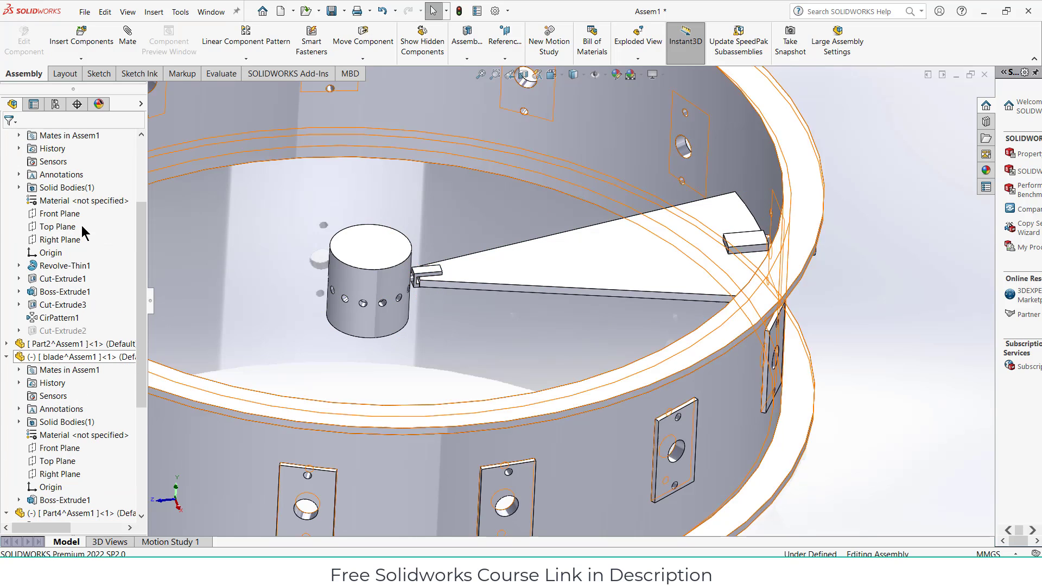
Add a tangent mate between the blade's curved inner end face and the bottom face of the inner pin's slot
{"action": "scroll", "coordinate": [338, 220], "scroll_direction": "down", "scroll_amount": 5}
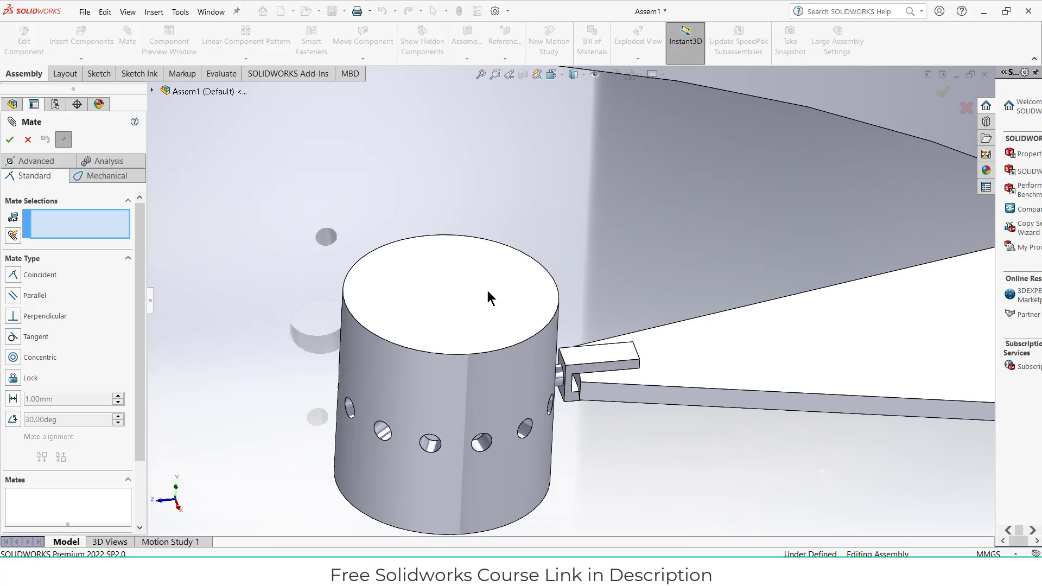
{"action": "scroll", "coordinate": [523, 339], "scroll_direction": "down", "scroll_amount": 5}
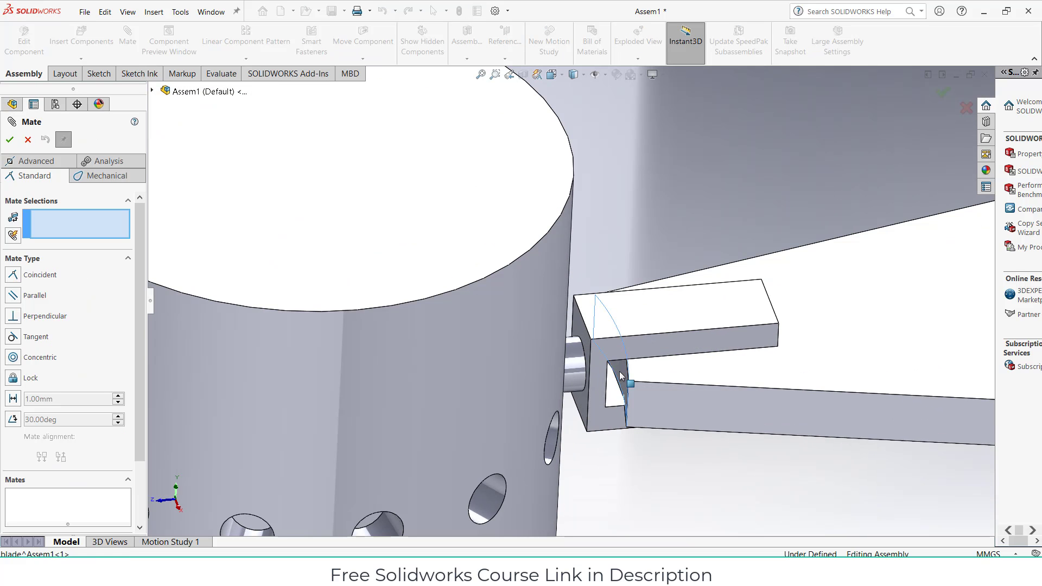
{"action": "left_click", "coordinate": [620, 376]}
{"action": "middle_click_drag", "start_coordinate": [620, 376], "coordinate": [566, 383]}
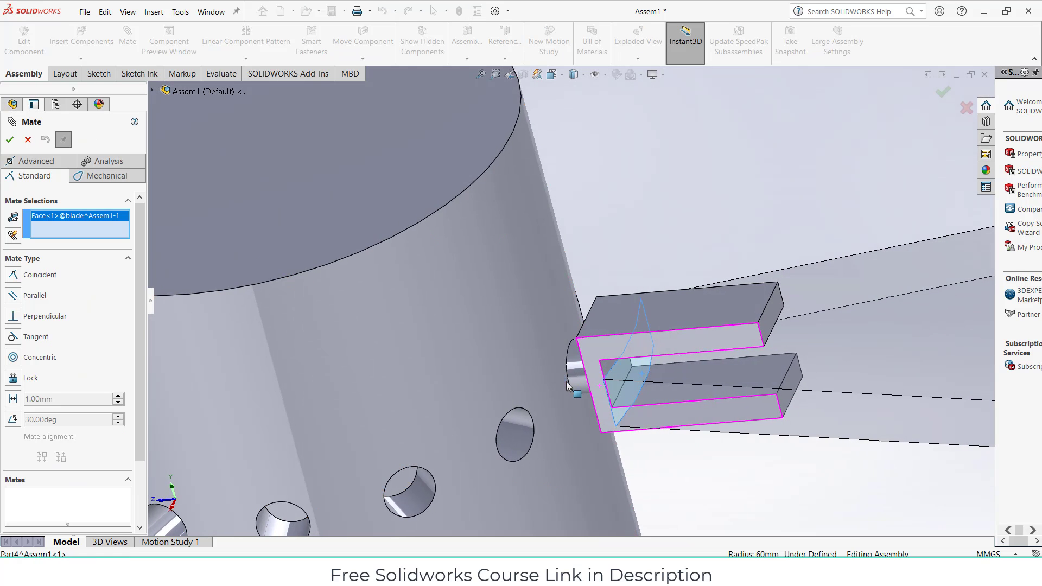
{"action": "left_click", "coordinate": [609, 369]}
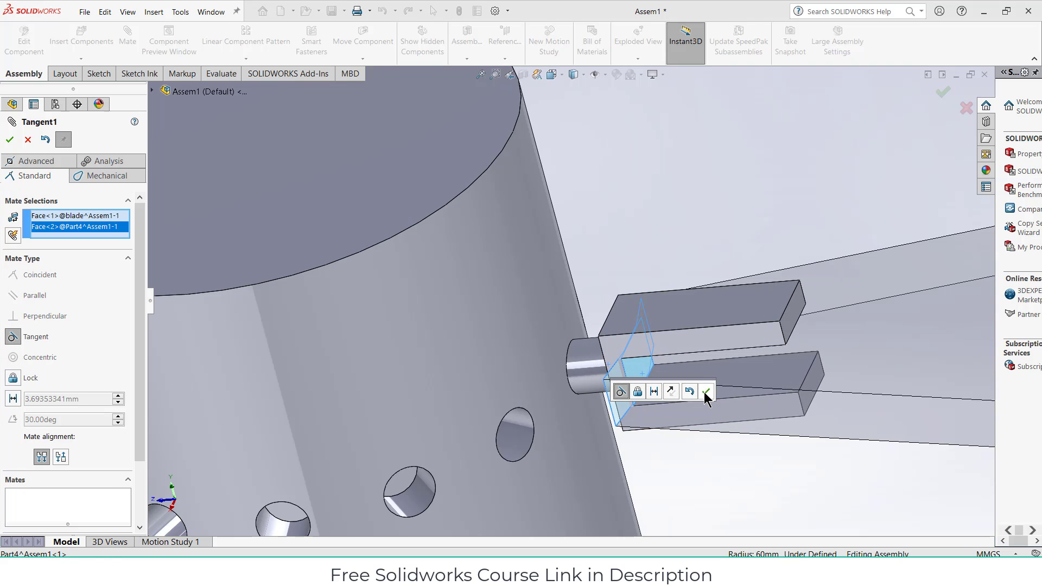
{"action": "left_click", "coordinate": [705, 391]}
Try moving the blade with the tangent mate in place and close the Mate tool
{"action": "scroll", "coordinate": [705, 395], "scroll_direction": "up", "scroll_amount": 6}
{"action": "middle_click_drag", "start_coordinate": [704, 395], "coordinate": [749, 411]}
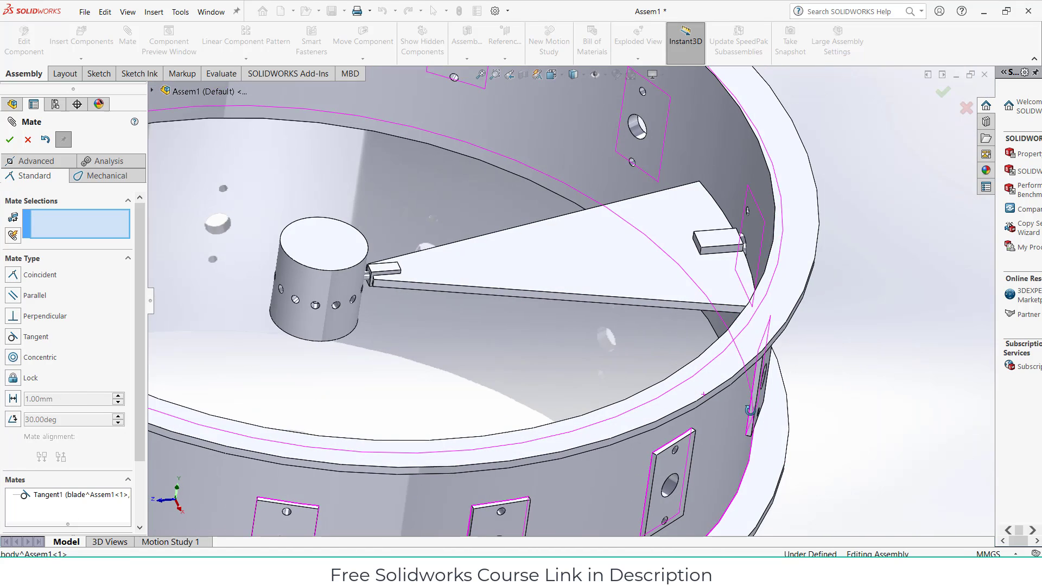
{"action": "scroll", "coordinate": [735, 391], "scroll_direction": "up", "scroll_amount": 3}
{"action": "scroll", "coordinate": [658, 298], "scroll_direction": "down", "scroll_amount": 6}
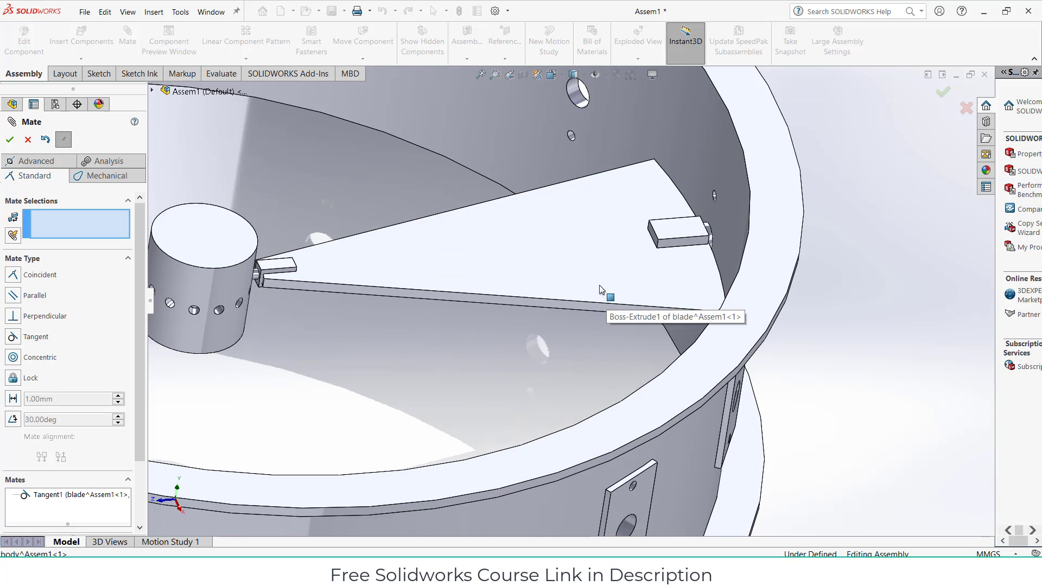
{"action": "left_click_drag", "start_coordinate": [600, 284], "coordinate": [593, 263]}
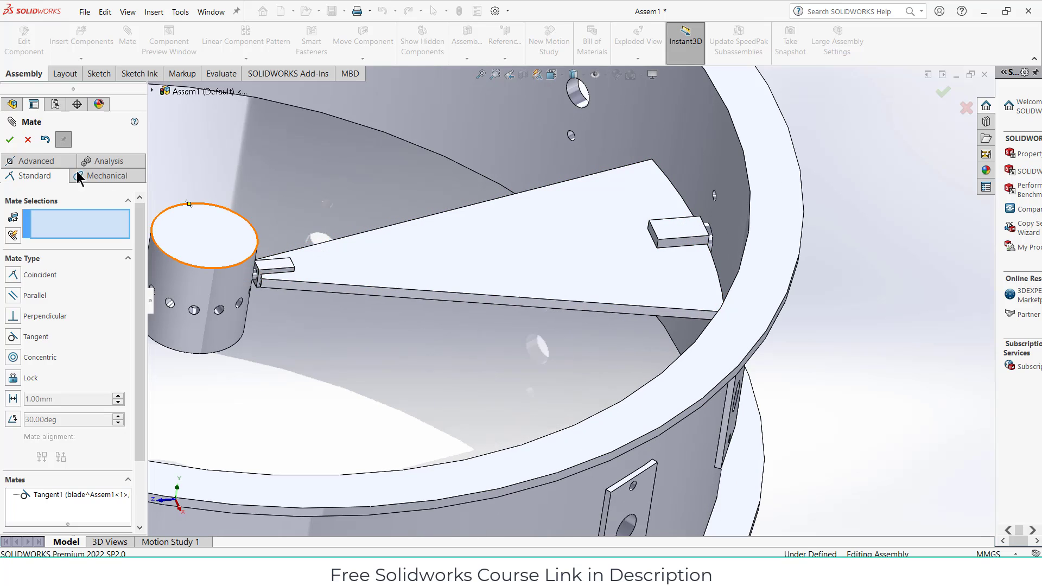
{"action": "left_click", "coordinate": [27, 139]}
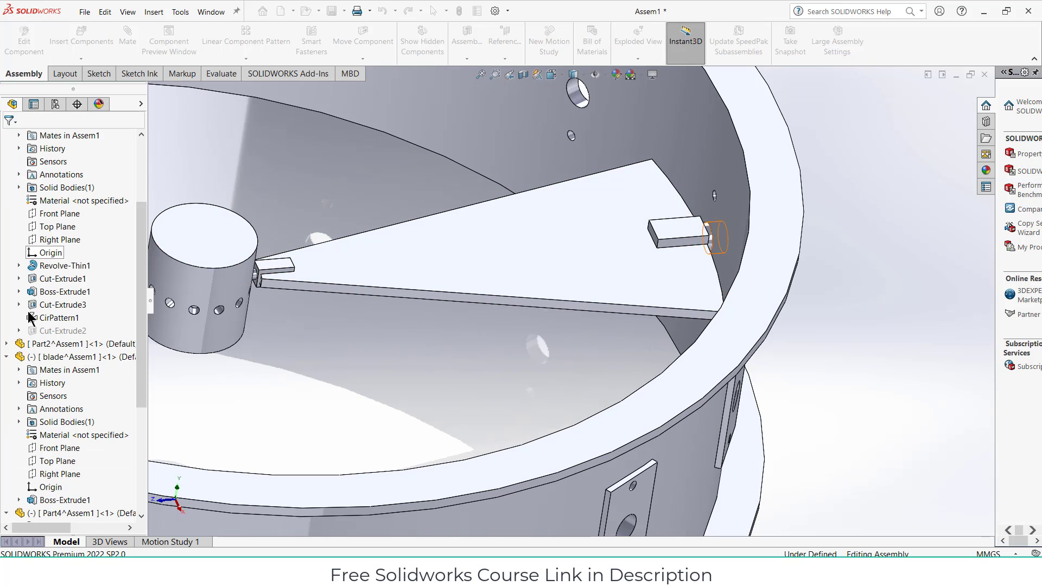
Delete the Coincident2 mate that ties the blade's Right Plane to the assembly's Right Plane
{"action": "left_click", "coordinate": [381, 255]}
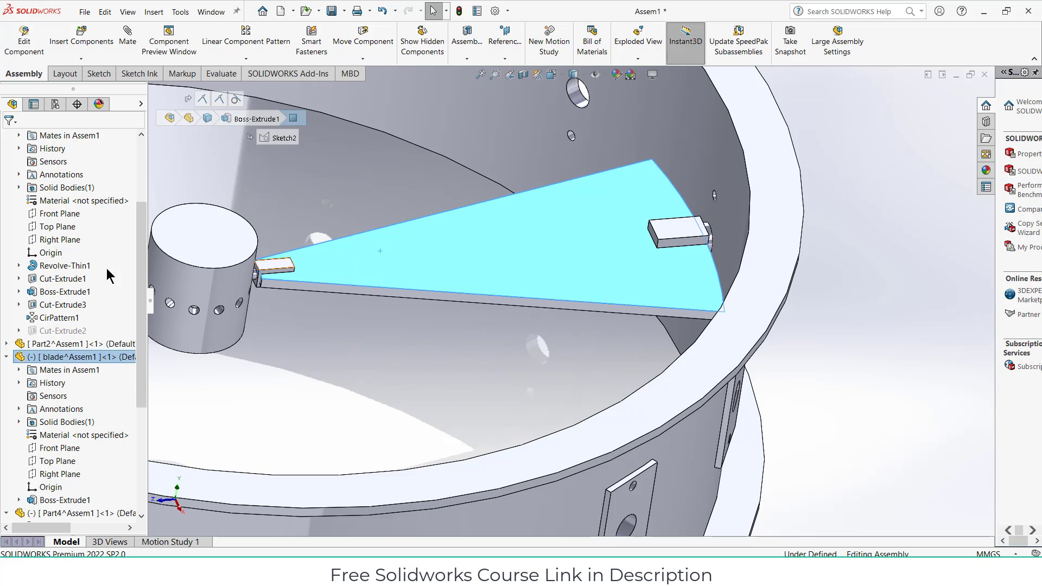
{"action": "left_click", "coordinate": [19, 369]}
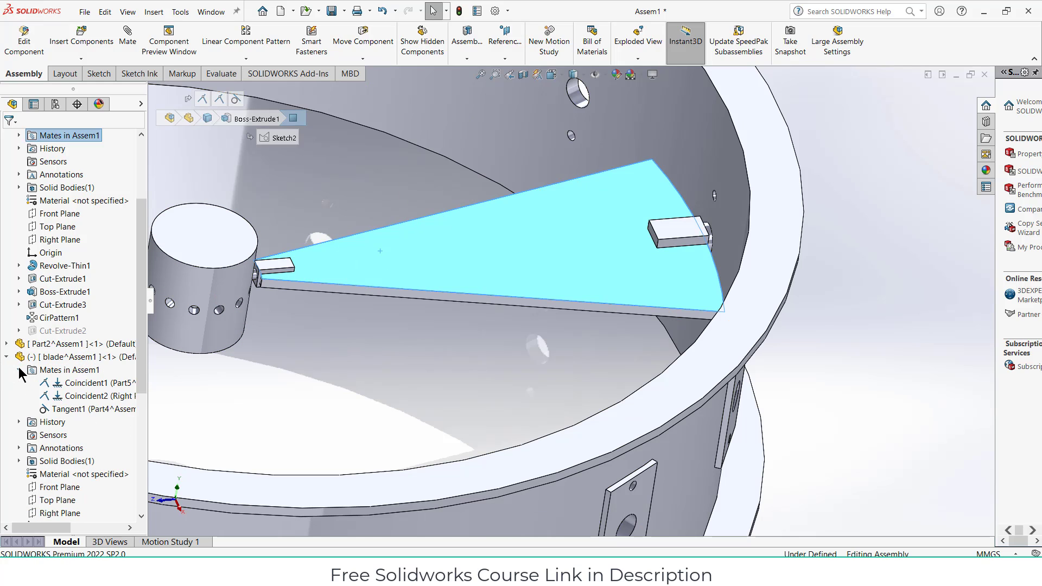
{"action": "left_click", "coordinate": [75, 396]}
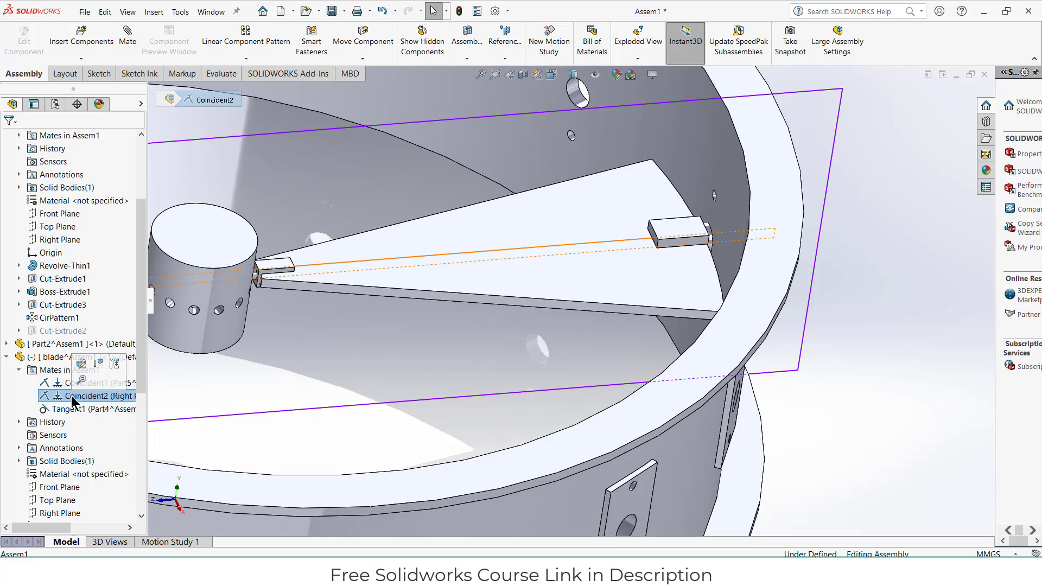
{"action": "right_click", "coordinate": [75, 401]}
{"action": "left_click", "coordinate": [106, 412]}
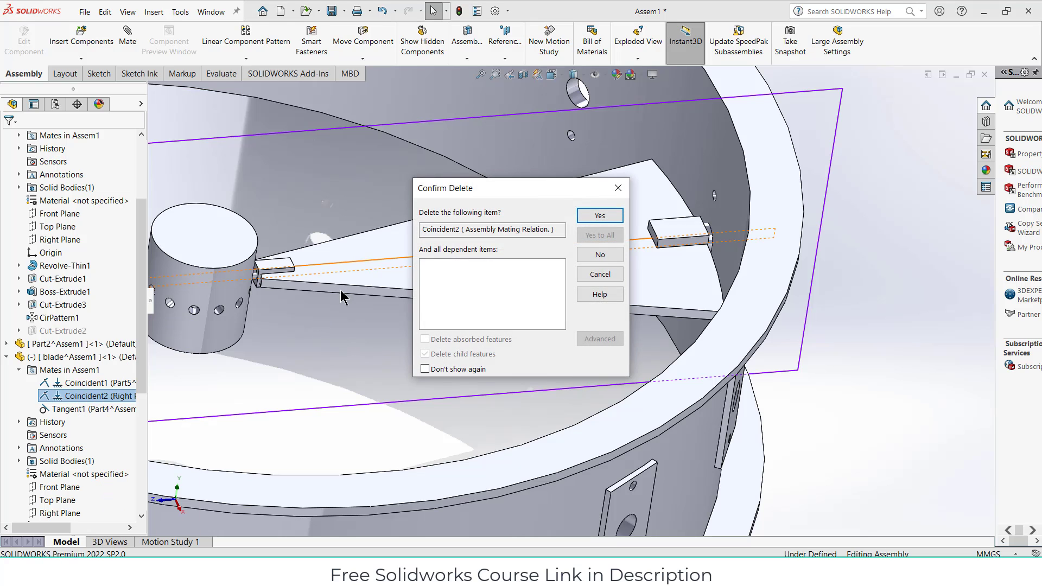
{"action": "left_click", "coordinate": [593, 217]}
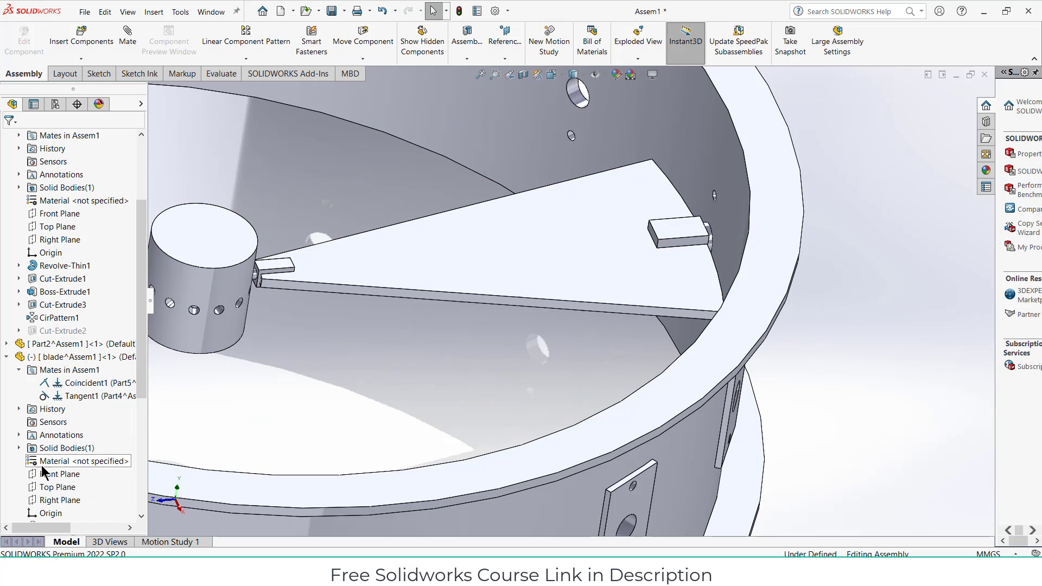
Sketch a 555 mm vertical centerline at assembly level on the blade's Right Plane, from the outer pin's end to the origin
{"action": "scroll", "coordinate": [54, 442], "scroll_direction": "down", "scroll_amount": 2}
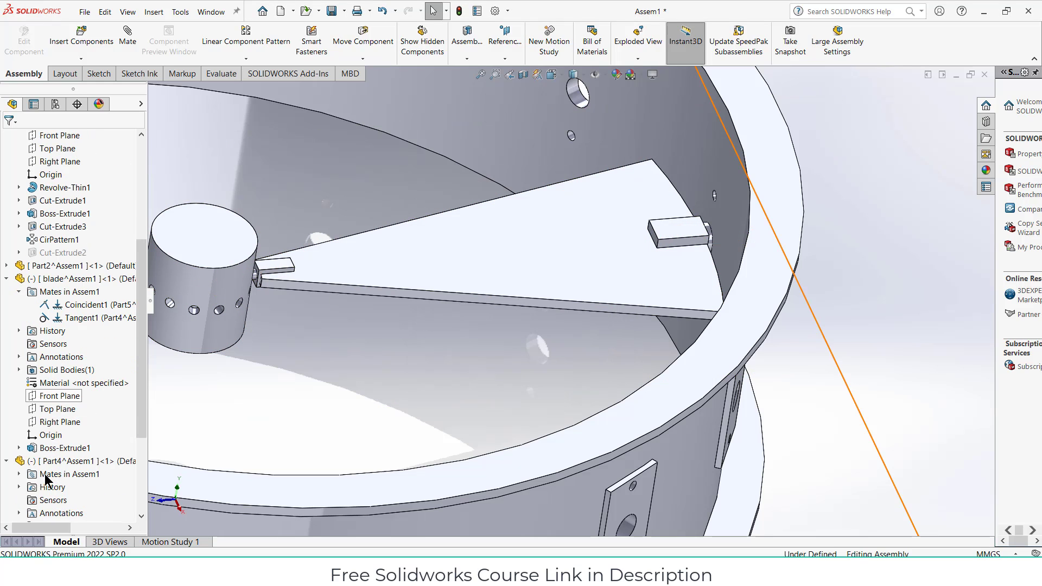
{"action": "left_click", "coordinate": [60, 422]}
{"action": "left_click", "coordinate": [69, 405]}
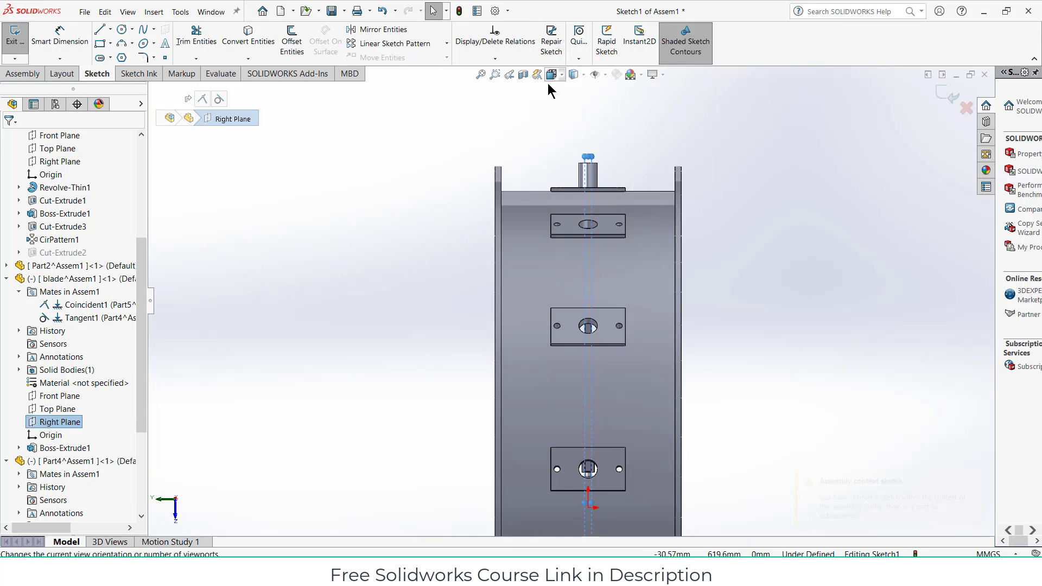
{"action": "left_click", "coordinate": [110, 30]}
{"action": "left_click", "coordinate": [124, 87]}
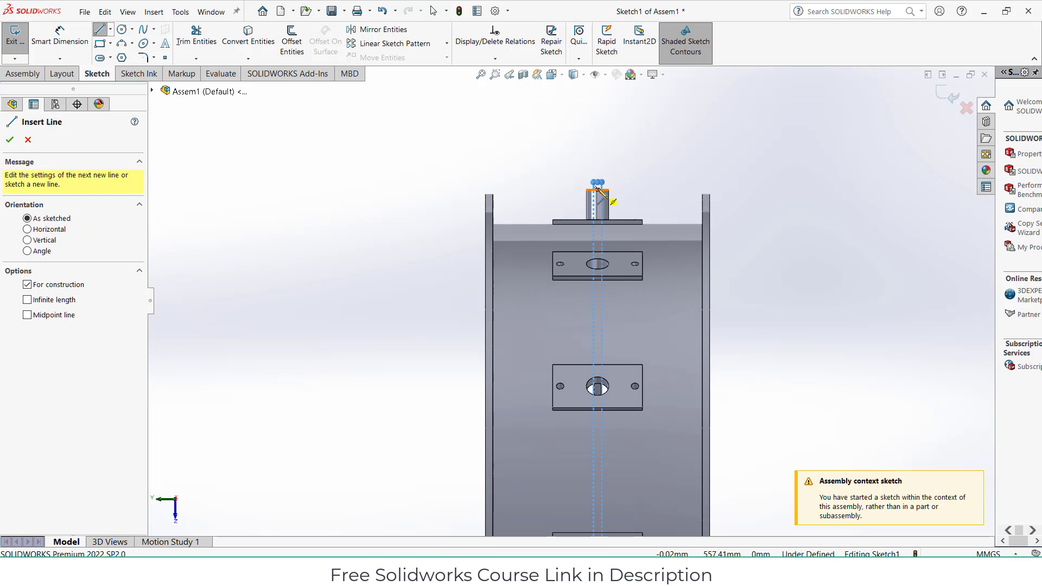
{"action": "left_click", "coordinate": [596, 187]}
{"action": "scroll", "coordinate": [576, 296], "scroll_direction": "up", "scroll_amount": 3}
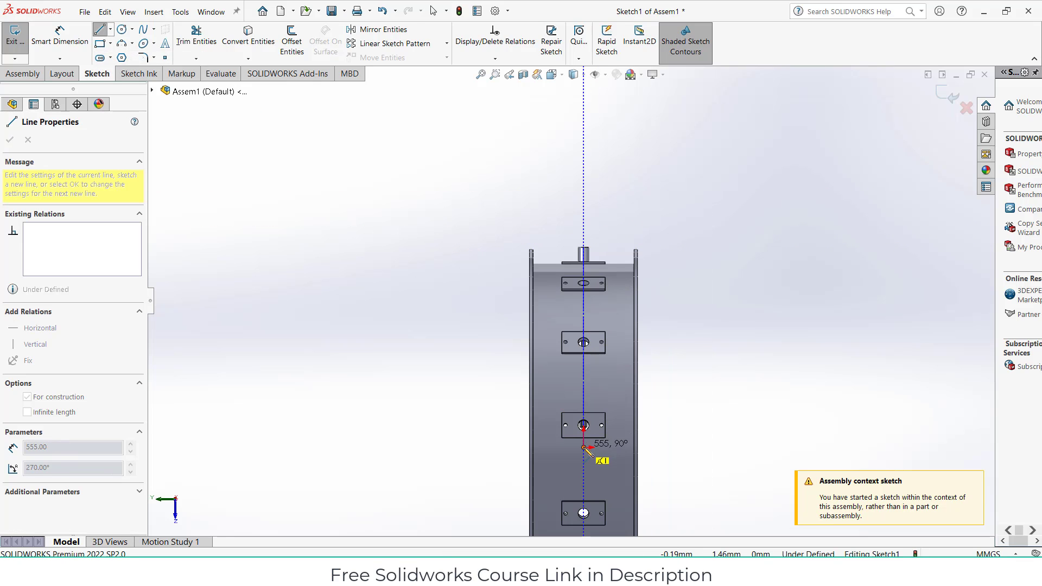
{"action": "left_click", "coordinate": [585, 448]}
{"action": "key", "text": "Escape"}
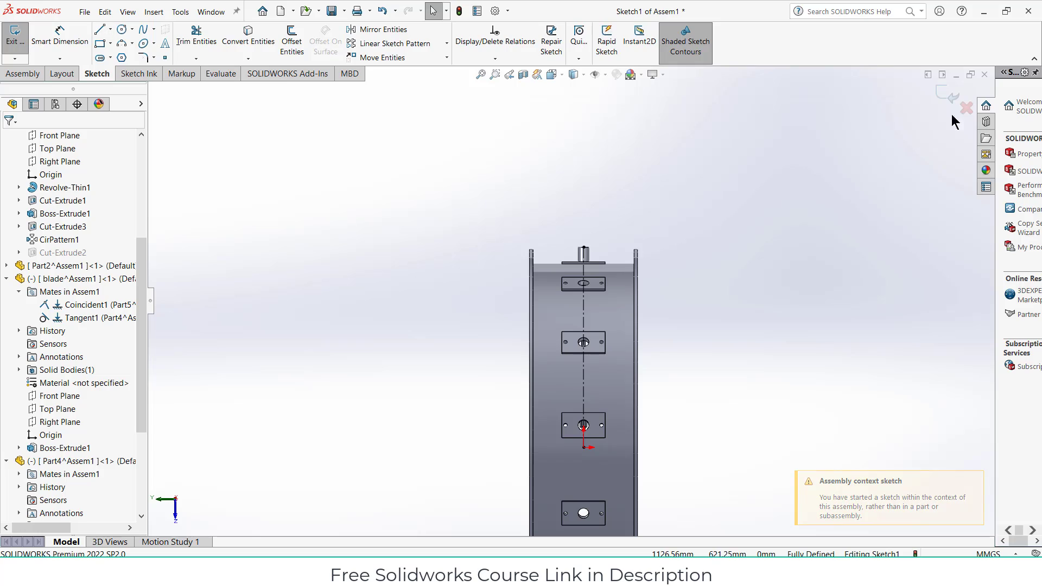
{"action": "left_click", "coordinate": [947, 96]}
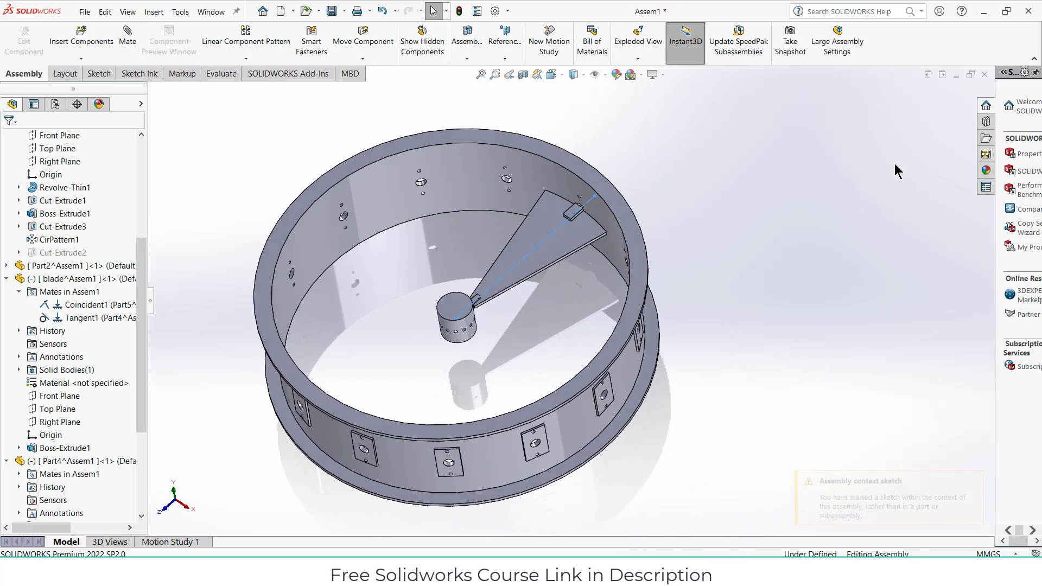
Delete the assembly-level centerline sketch
{"action": "mouse_move", "coordinate": [655, 243]}
{"action": "middle_mouse_down"}
{"action": "mouse_move", "coordinate": [628, 224]}
{"action": "mouse_move", "coordinate": [631, 184]}
{"action": "mouse_move", "coordinate": [661, 245]}
{"action": "middle_mouse_up"}
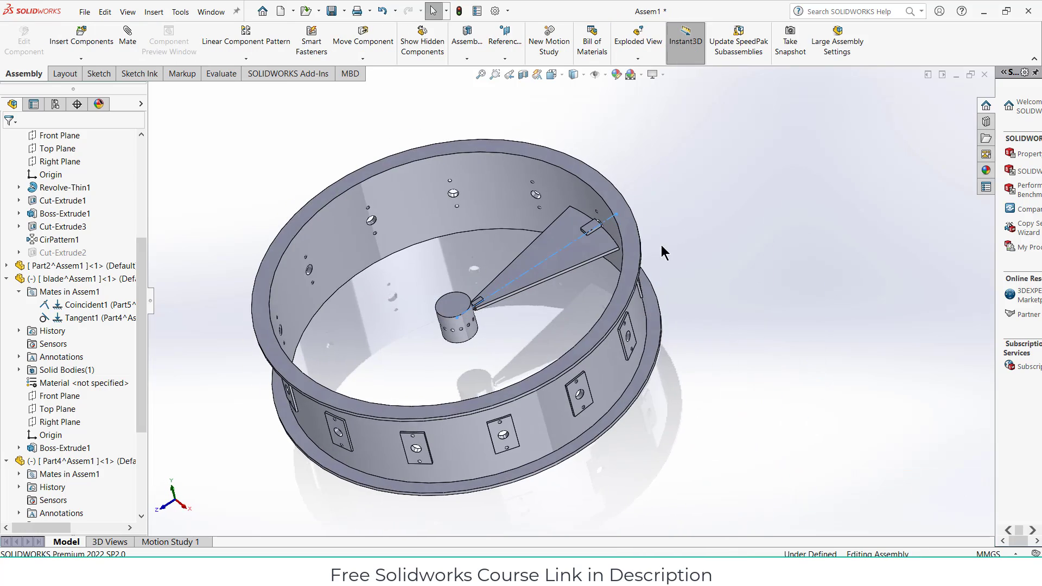
{"action": "scroll", "coordinate": [69, 331], "scroll_direction": "down", "scroll_amount": 4}
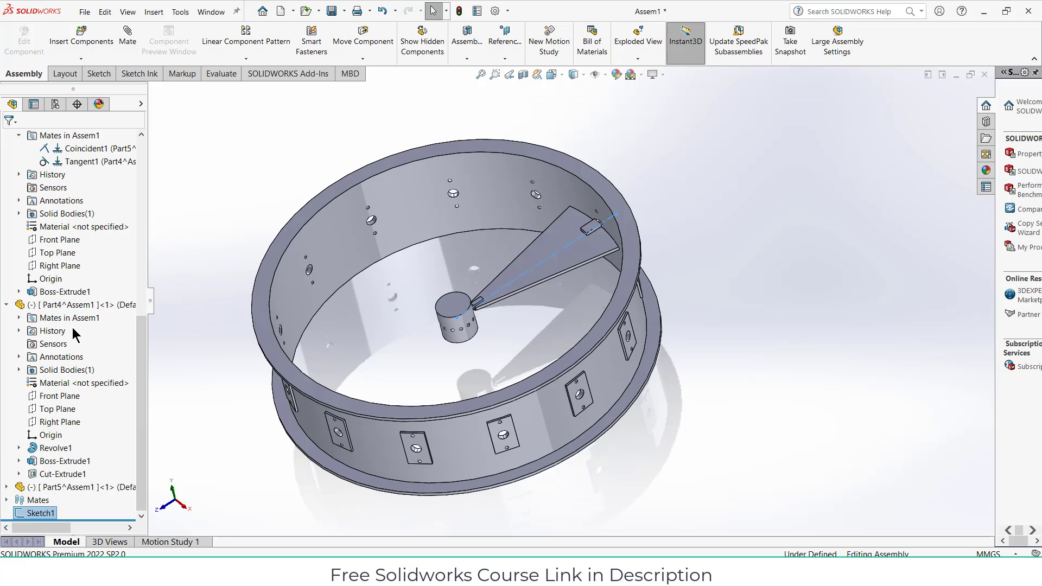
{"action": "right_click", "coordinate": [37, 513]}
{"action": "left_click", "coordinate": [62, 442]}
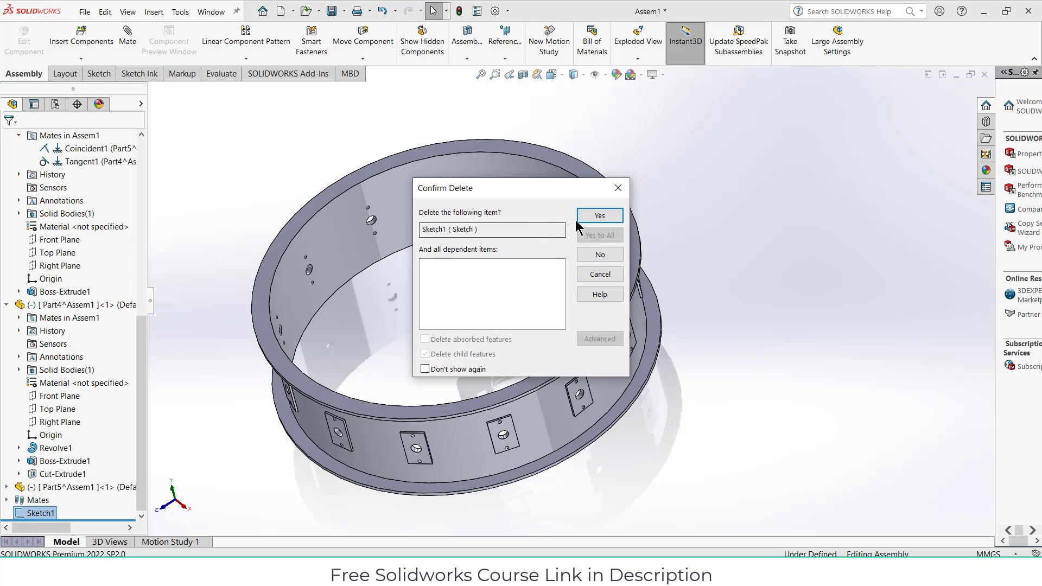
{"action": "left_click", "coordinate": [599, 216]}
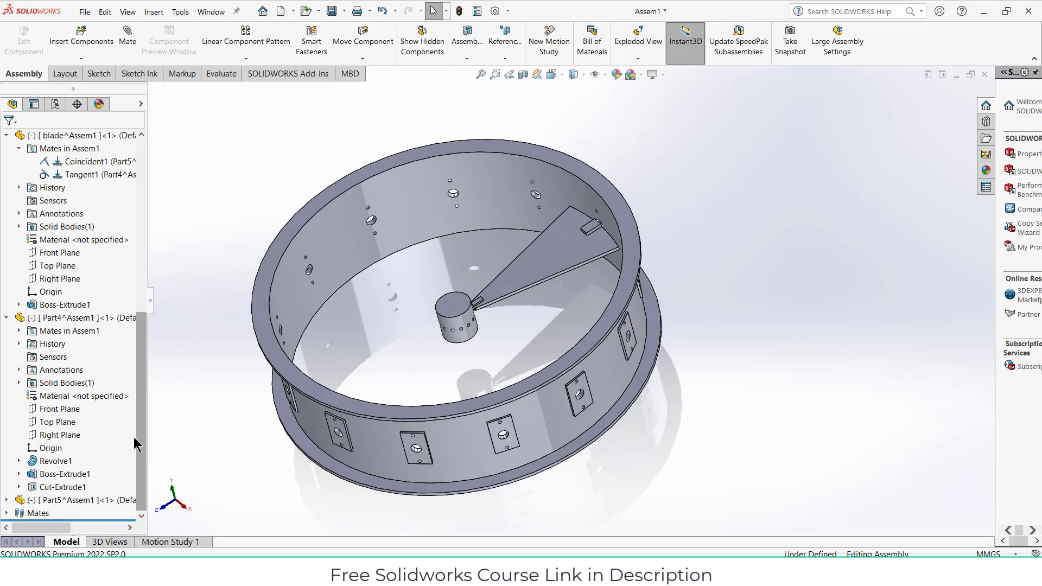
Edit the blade in the context of the assembly and start a sketch on its Right Plane
{"action": "left_click", "coordinate": [555, 271]}
{"action": "left_click", "coordinate": [24, 41]}
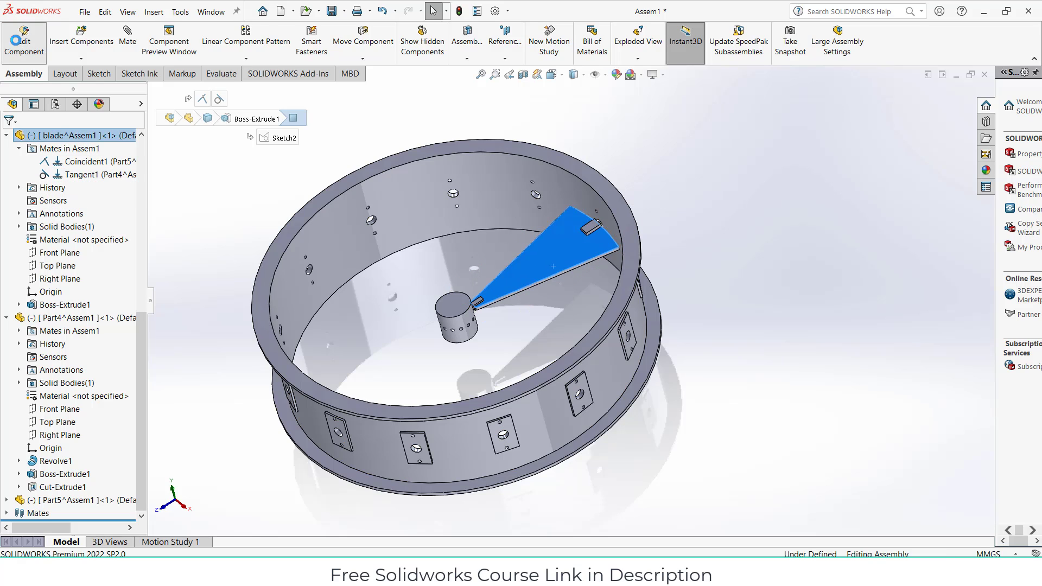
{"action": "left_click", "coordinate": [52, 279]}
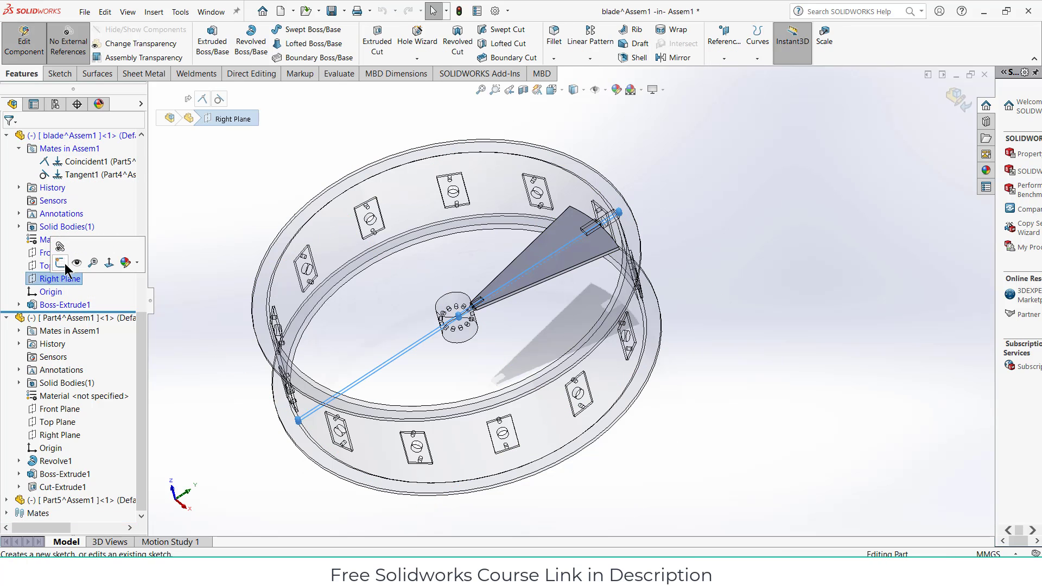
{"action": "left_click", "coordinate": [69, 266]}
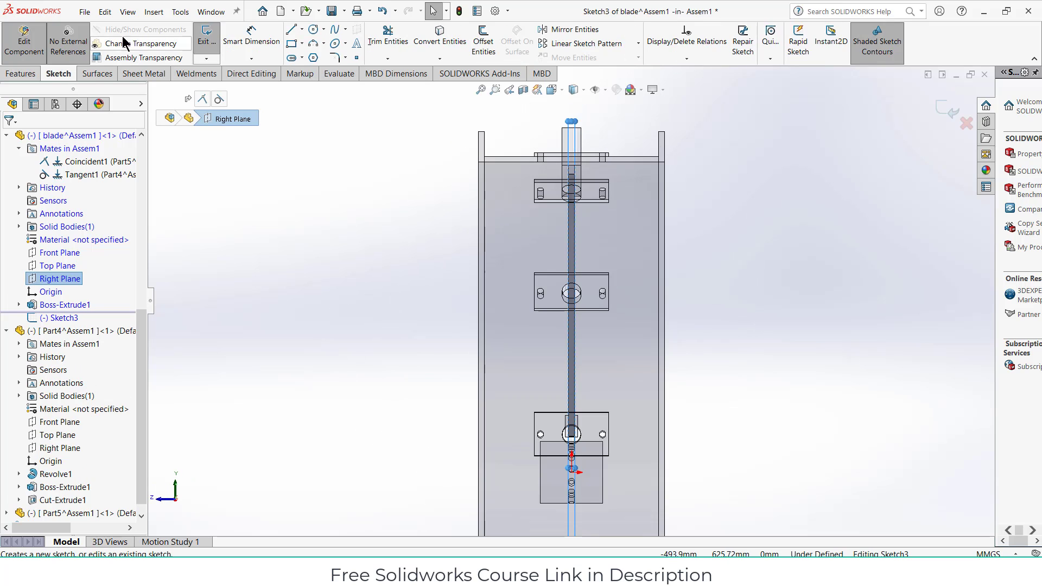
Draw a centerline about 555 mm long from the outer pin's end to the origin, and finish editing the blade
{"action": "left_click", "coordinate": [301, 30]}
{"action": "left_click", "coordinate": [319, 56]}
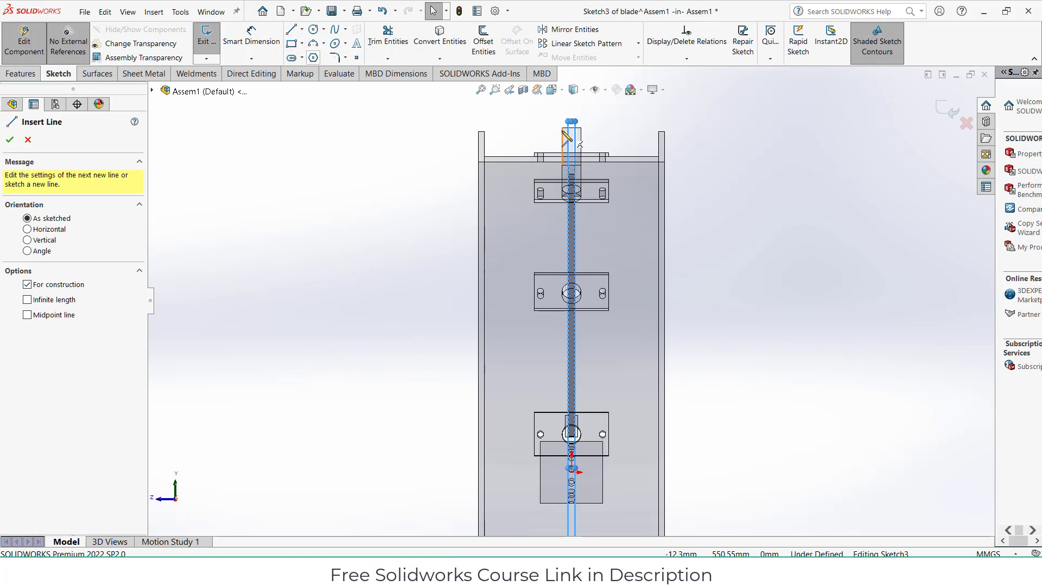
{"action": "left_click", "coordinate": [572, 127]}
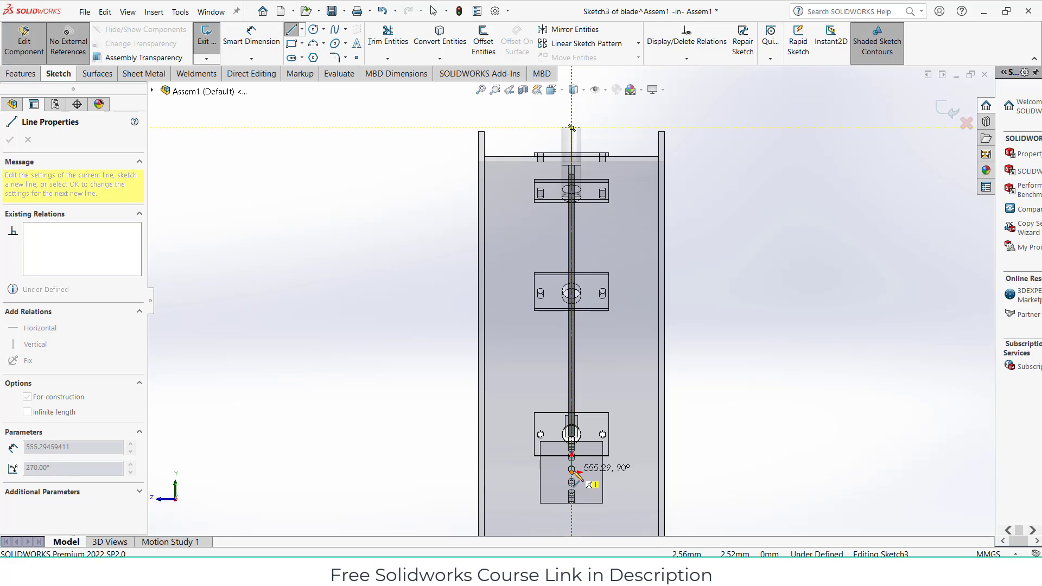
{"action": "scroll", "coordinate": [572, 471], "scroll_direction": "down", "scroll_amount": 6}
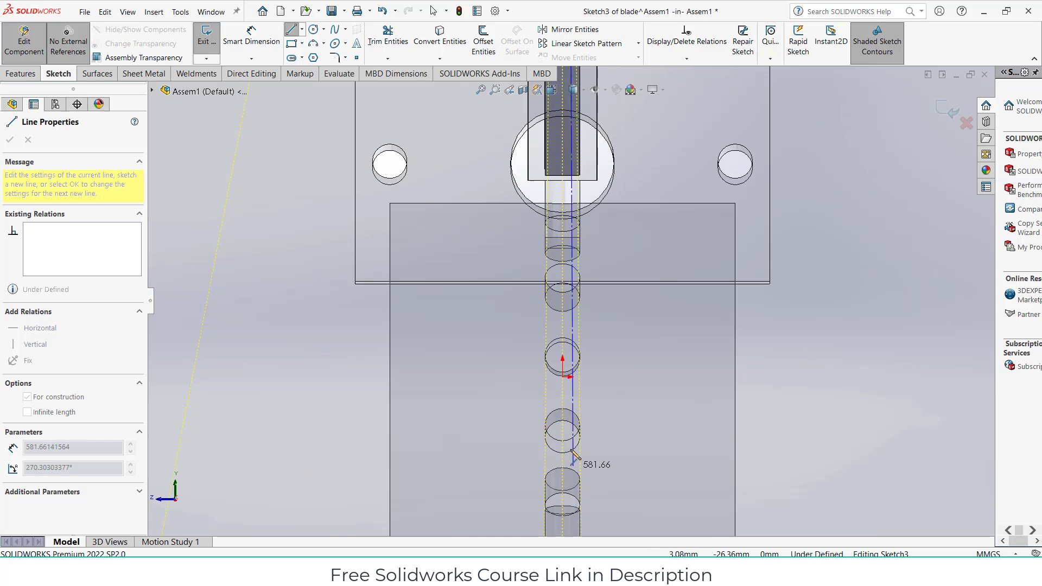
{"action": "left_click", "coordinate": [563, 376]}
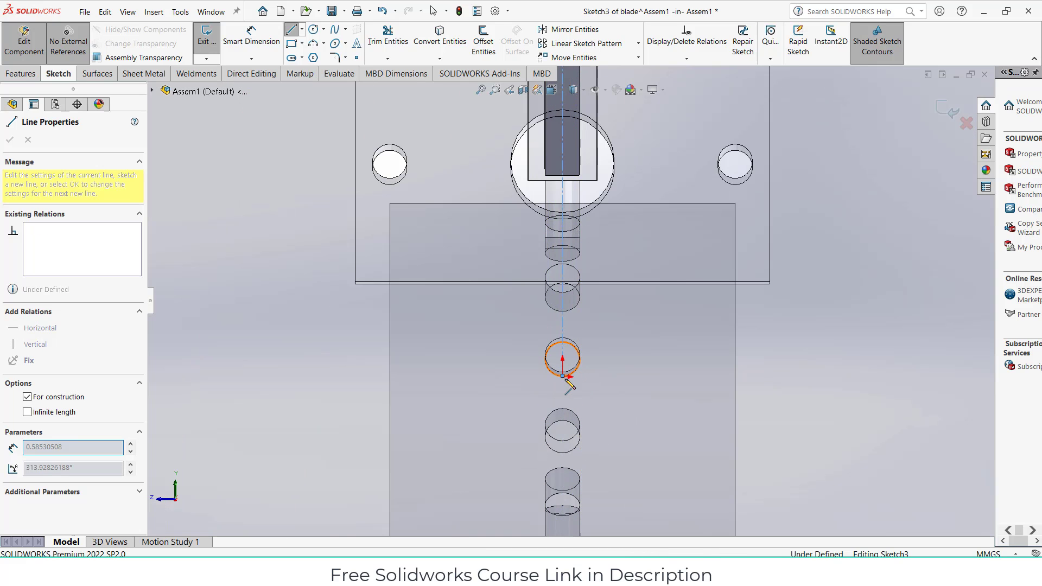
{"action": "key", "text": "Escape"}
{"action": "scroll", "coordinate": [567, 384], "scroll_direction": "up", "scroll_amount": 5}
{"action": "scroll", "coordinate": [566, 383], "scroll_direction": "up", "scroll_amount": 3}
{"action": "middle_click_drag", "start_coordinate": [566, 384], "coordinate": [543, 370]}
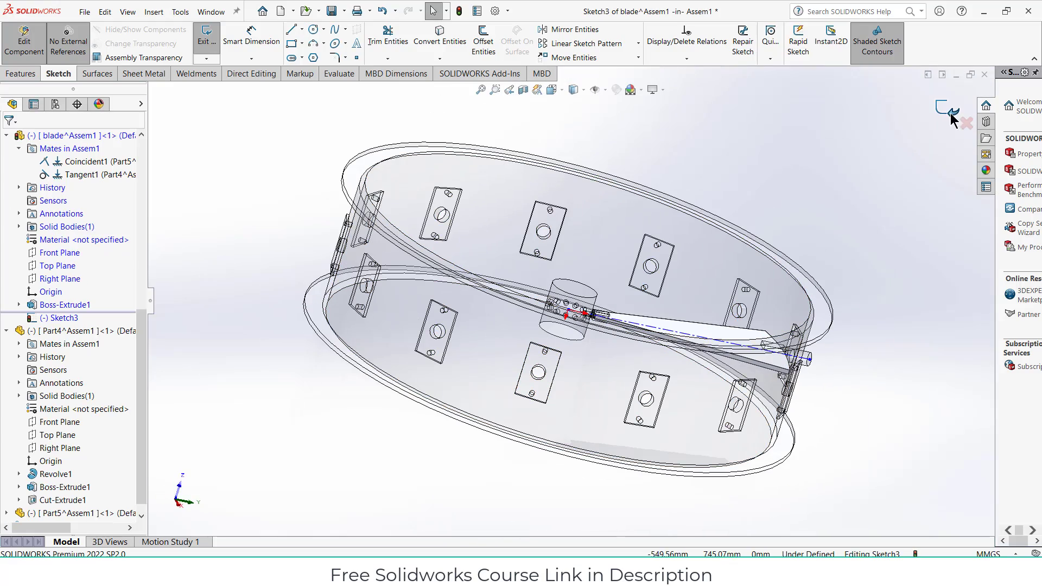
{"action": "mouse_move", "coordinate": [429, 245]}
{"action": "middle_mouse_down"}
{"action": "mouse_move", "coordinate": [391, 203]}
{"action": "mouse_move", "coordinate": [449, 224]}
{"action": "middle_mouse_up"}
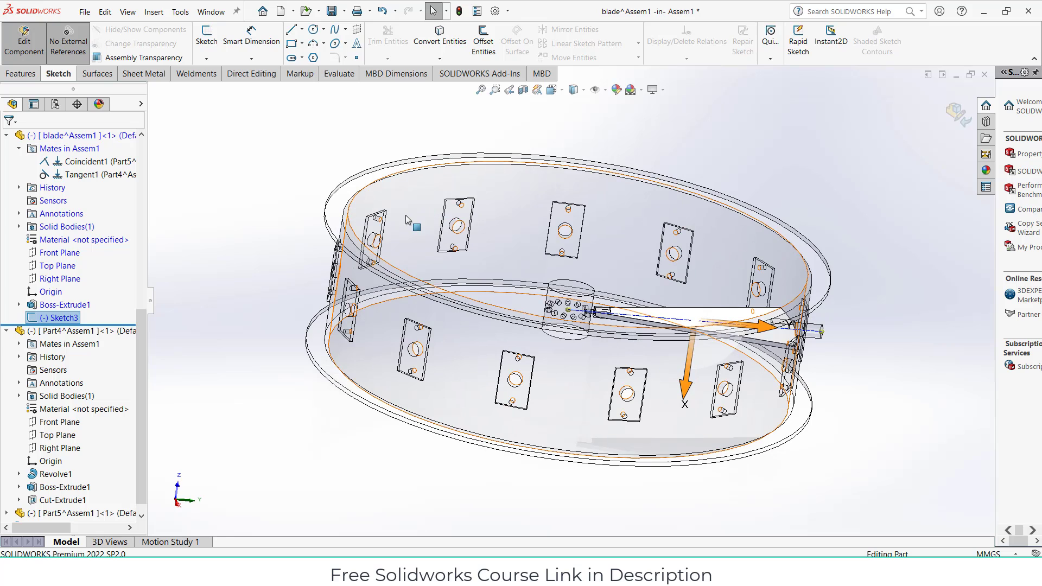
{"action": "left_click", "coordinate": [957, 114]}
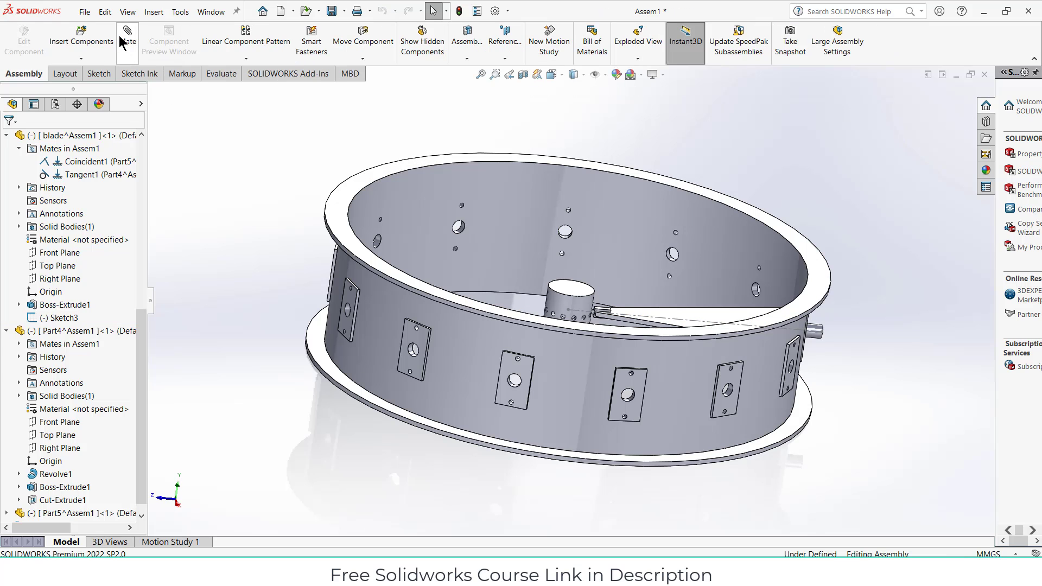
Add a coincident mate between the blade's sketched centerline and the assembly's Right Plane
{"action": "left_click", "coordinate": [713, 326]}
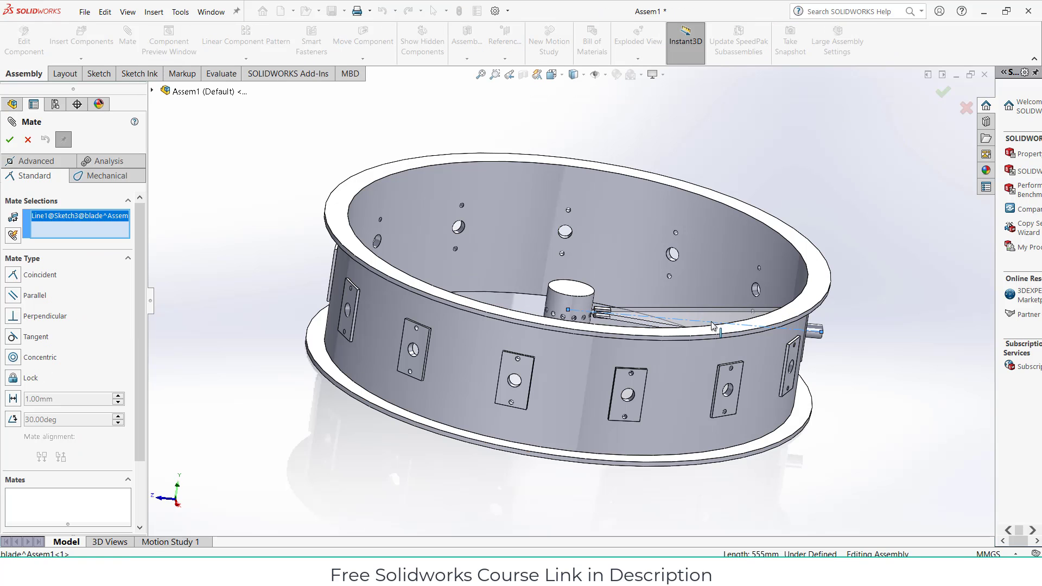
{"action": "left_click", "coordinate": [153, 91]}
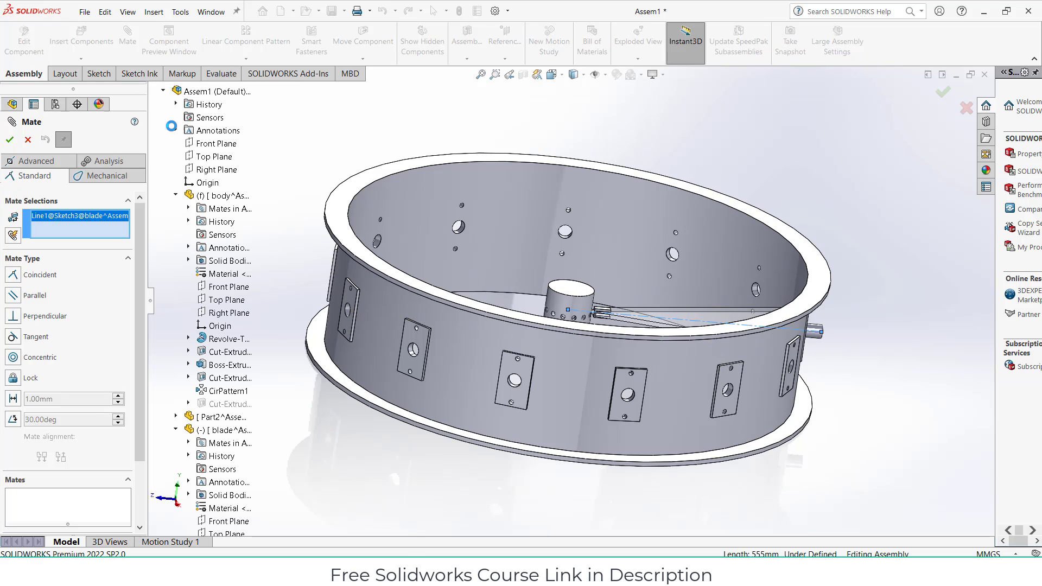
{"action": "left_click", "coordinate": [209, 171]}
{"action": "left_click", "coordinate": [193, 153]}
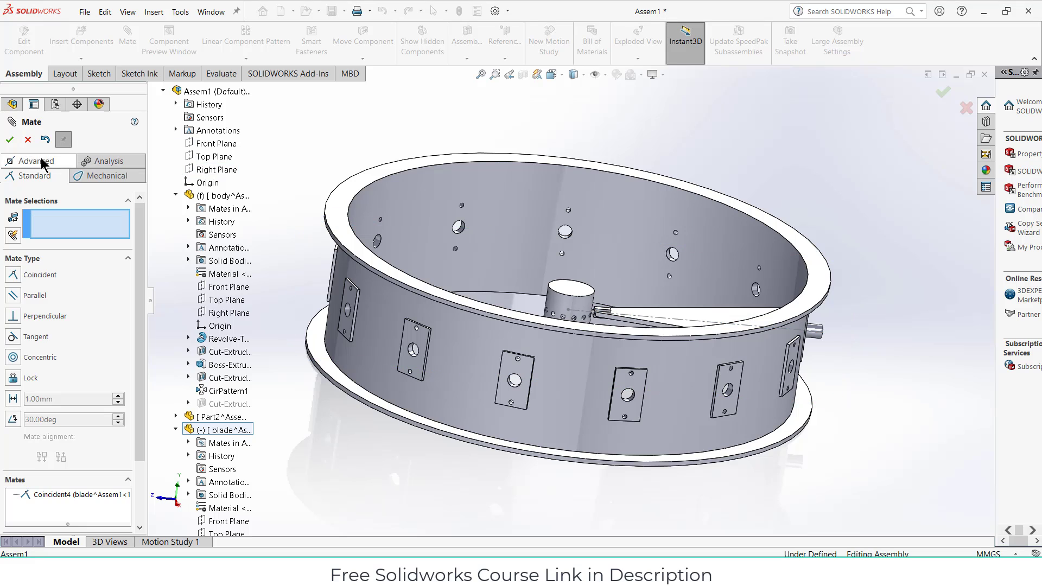
{"action": "left_click", "coordinate": [14, 140]}
Try moving the blade to check how the centerline mate constrains it
{"action": "middle_click_drag", "start_coordinate": [477, 247], "coordinate": [532, 309]}
{"action": "mouse_move", "coordinate": [690, 307]}
{"action": "left_mouse_down"}
{"action": "mouse_move", "coordinate": [693, 292]}
{"action": "mouse_move", "coordinate": [682, 314]}
{"action": "mouse_move", "coordinate": [689, 299]}
{"action": "left_mouse_up"}
{"action": "key", "text": "Escape"}
Add a tangent mate between the hub's cylindrical face and the flat hub-side face of the inner pin's slotted block
{"action": "scroll", "coordinate": [660, 324], "scroll_direction": "down", "scroll_amount": 8}
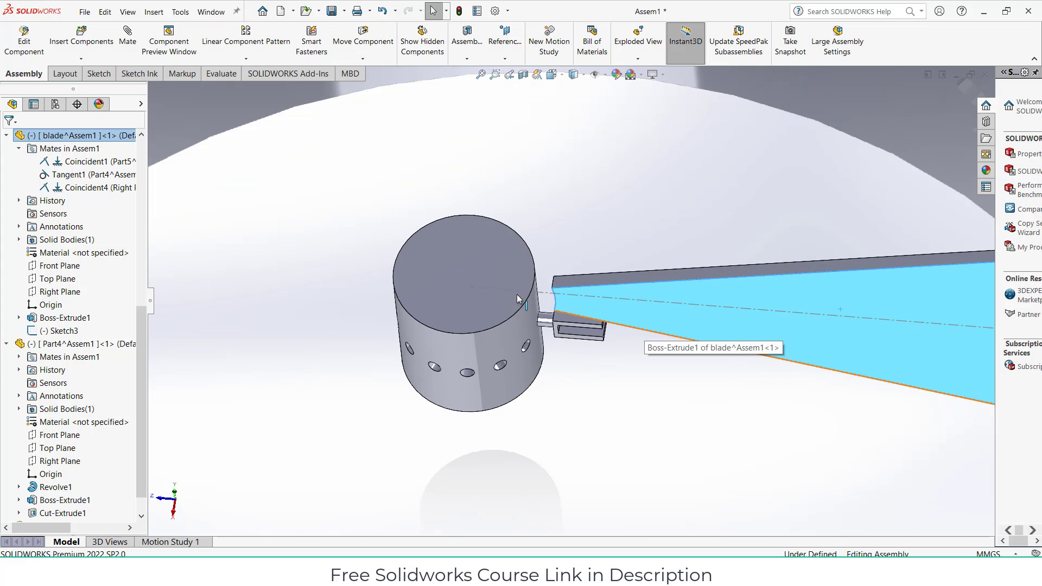
{"action": "middle_click_drag", "start_coordinate": [576, 328], "coordinate": [612, 308]}
{"action": "scroll", "coordinate": [559, 330], "scroll_direction": "down", "scroll_amount": 2}
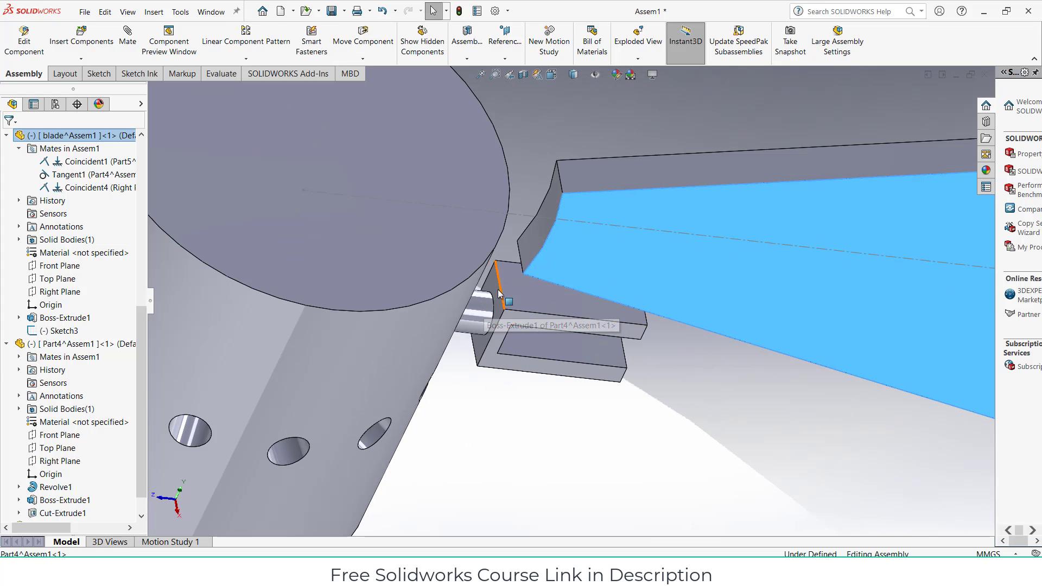
{"action": "left_click", "coordinate": [495, 288]}
{"action": "scroll", "coordinate": [479, 313], "scroll_direction": "up", "scroll_amount": 3}
{"action": "left_click", "coordinate": [404, 288]}
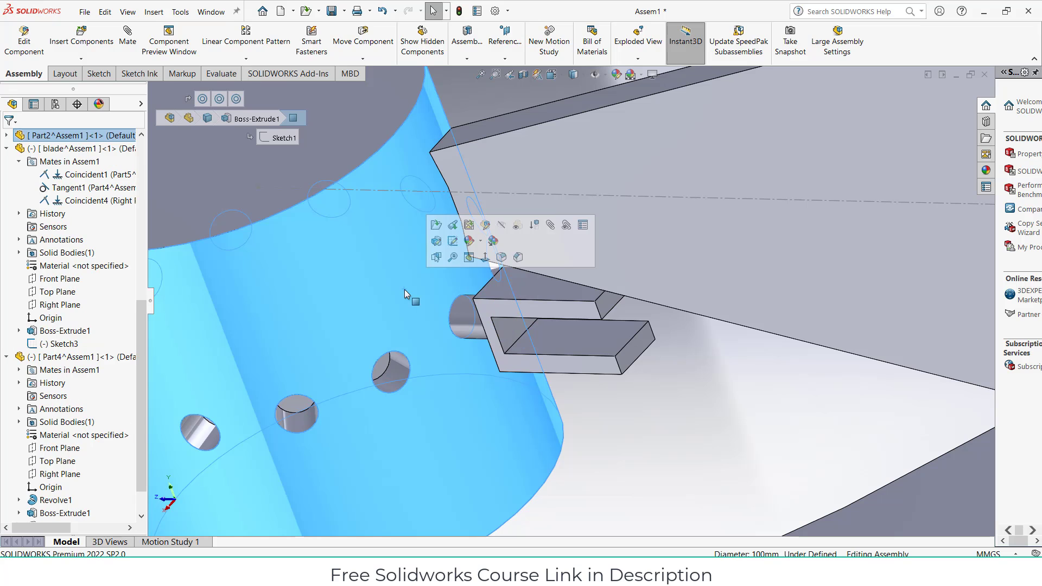
{"action": "left_click", "coordinate": [137, 50]}
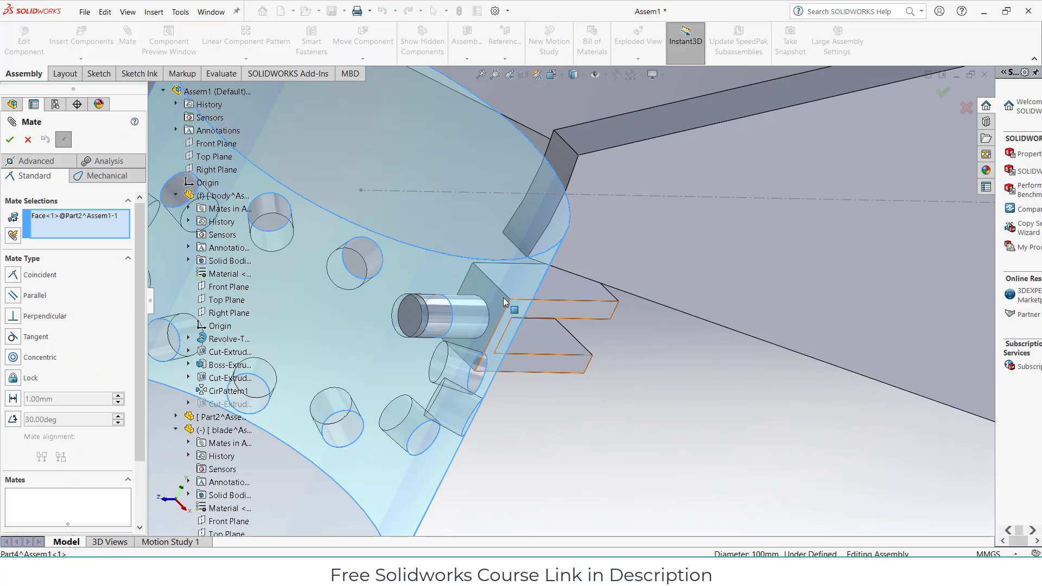
{"action": "left_click", "coordinate": [496, 300]}
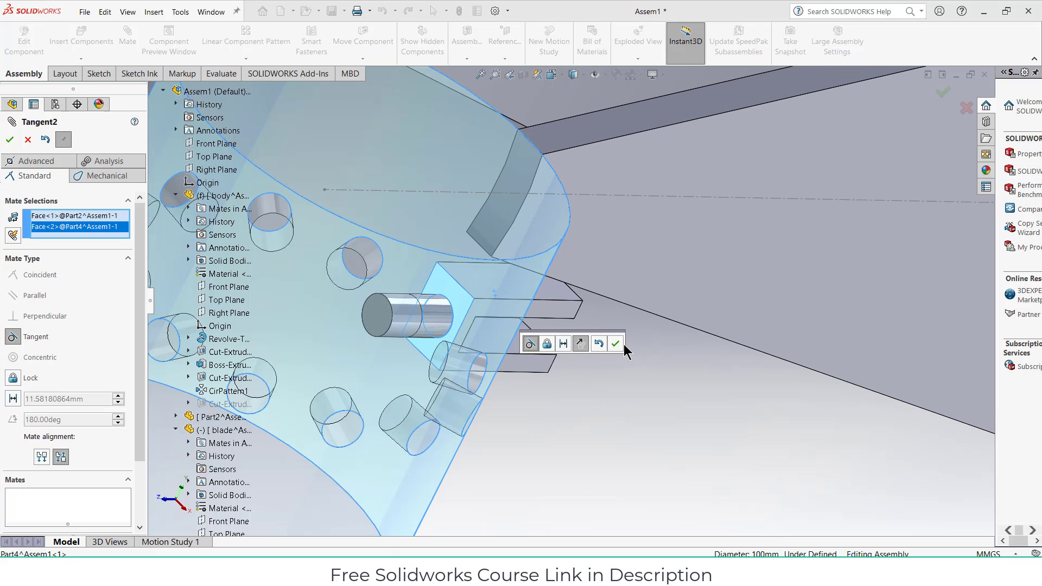
{"action": "left_click", "coordinate": [621, 344]}
{"action": "middle_click_drag", "start_coordinate": [621, 347], "coordinate": [608, 364]}
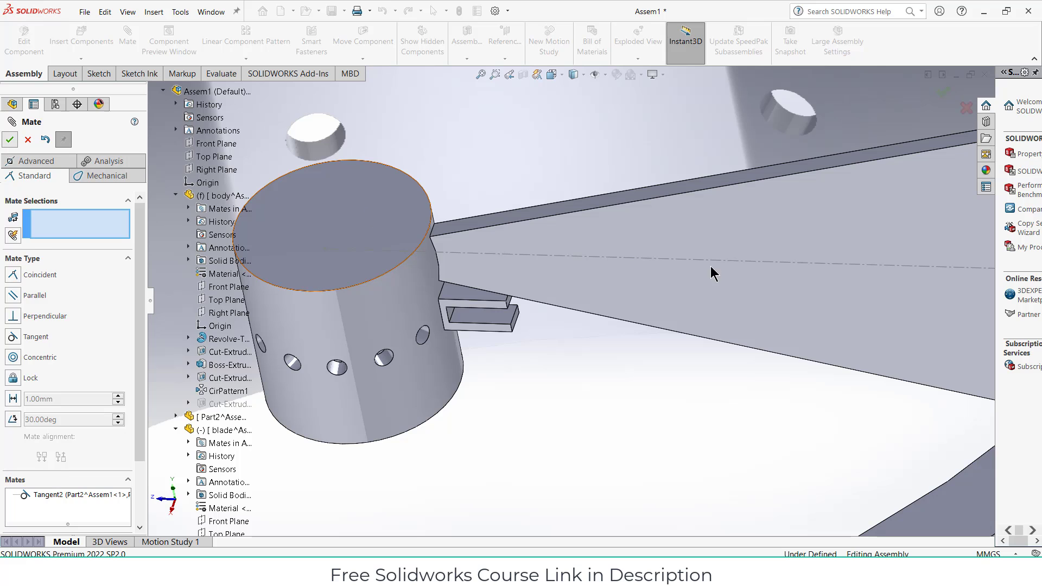
{"action": "key", "text": "Escape"}
Rotate the blade about its centerline to check its remaining movement with the inner pin seated against the hub
{"action": "left_click_drag", "start_coordinate": [723, 239], "coordinate": [705, 294]}
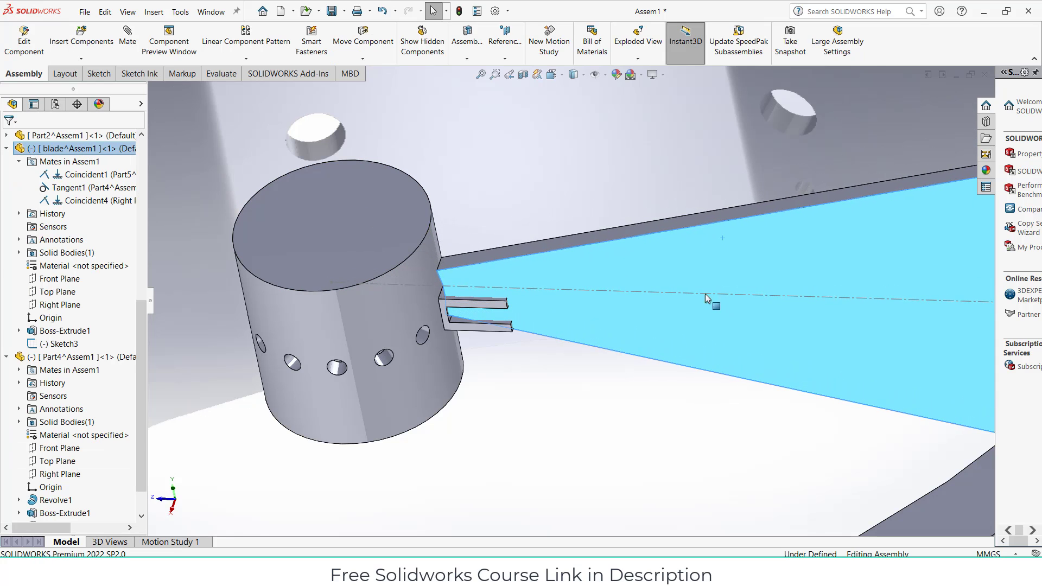
{"action": "key", "text": "Escape"}
{"action": "left_click", "coordinate": [101, 151]}
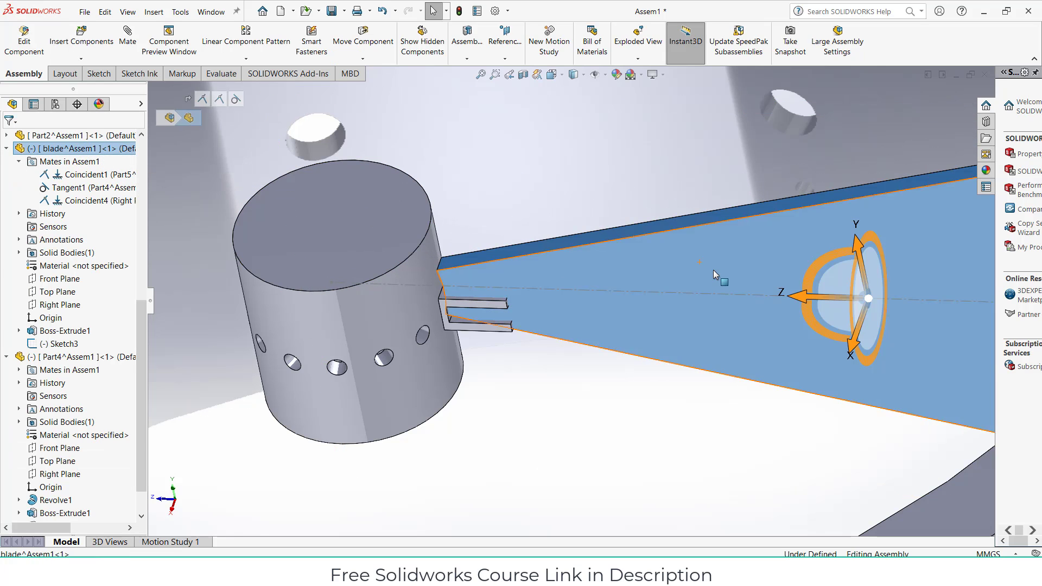
{"action": "scroll", "coordinate": [744, 247], "scroll_direction": "up", "scroll_amount": 3}
{"action": "left_click_drag", "start_coordinate": [745, 248], "coordinate": [732, 284]}
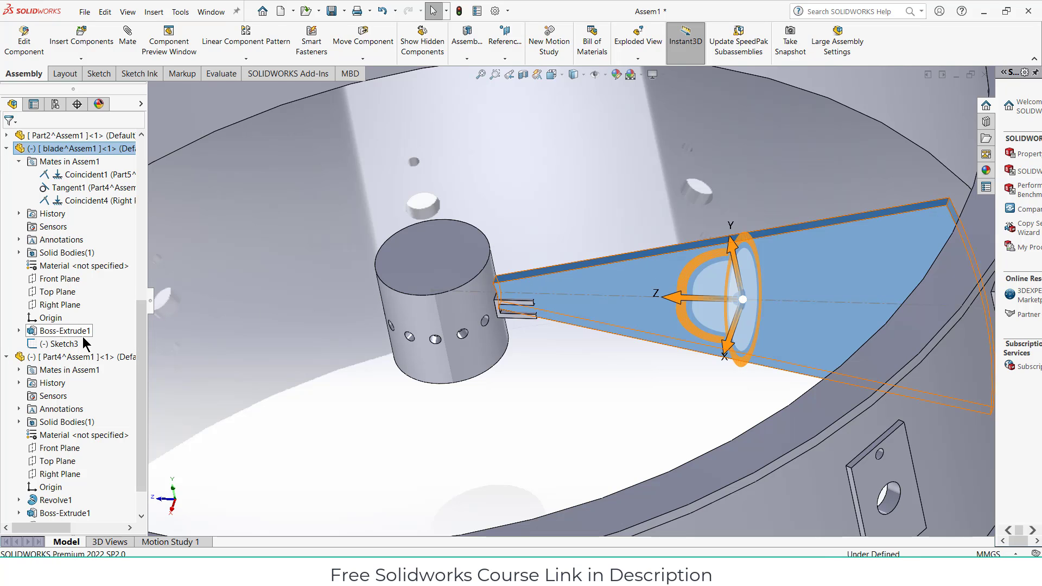
Review which geometry the blade's Tangent1, Coincident1 and Coincident4 mates reference
{"action": "scroll", "coordinate": [61, 397], "scroll_direction": "down", "scroll_amount": 1}
{"action": "scroll", "coordinate": [68, 293], "scroll_direction": "up", "scroll_amount": 2}
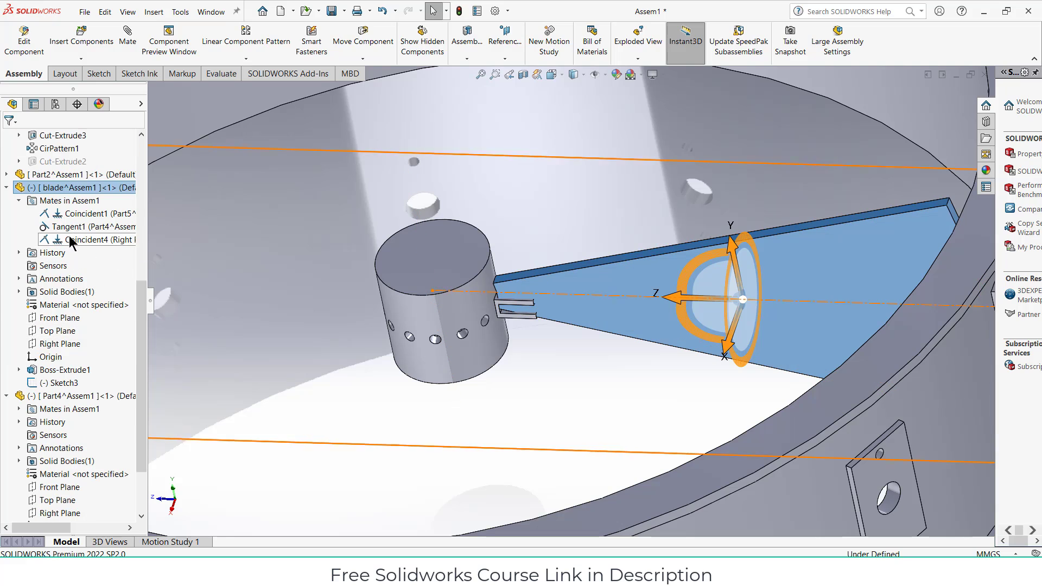
{"action": "left_click", "coordinate": [87, 226]}
{"action": "left_click", "coordinate": [85, 214]}
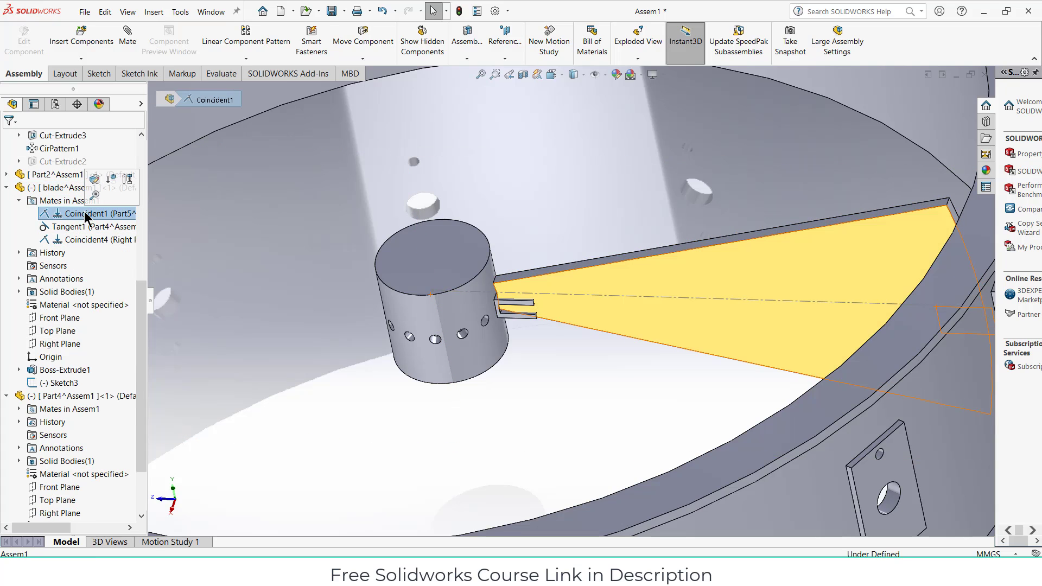
{"action": "left_click", "coordinate": [90, 240]}
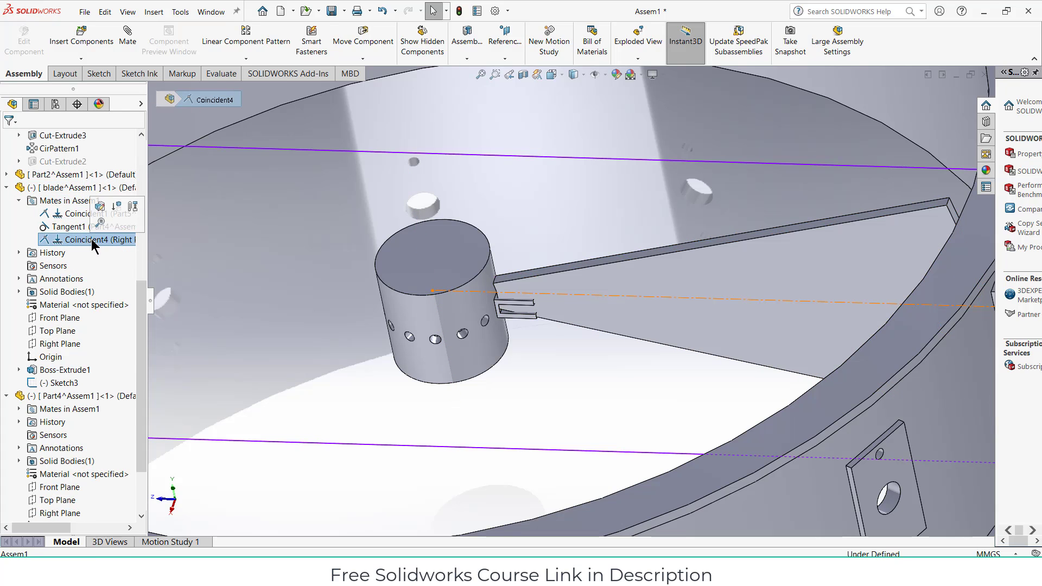
Delete the blade's Coincident4 mate
{"action": "scroll", "coordinate": [717, 341], "scroll_direction": "up", "scroll_amount": 3}
{"action": "middle_click_drag", "start_coordinate": [717, 341], "coordinate": [682, 383]}
{"action": "right_click", "coordinate": [84, 244]}
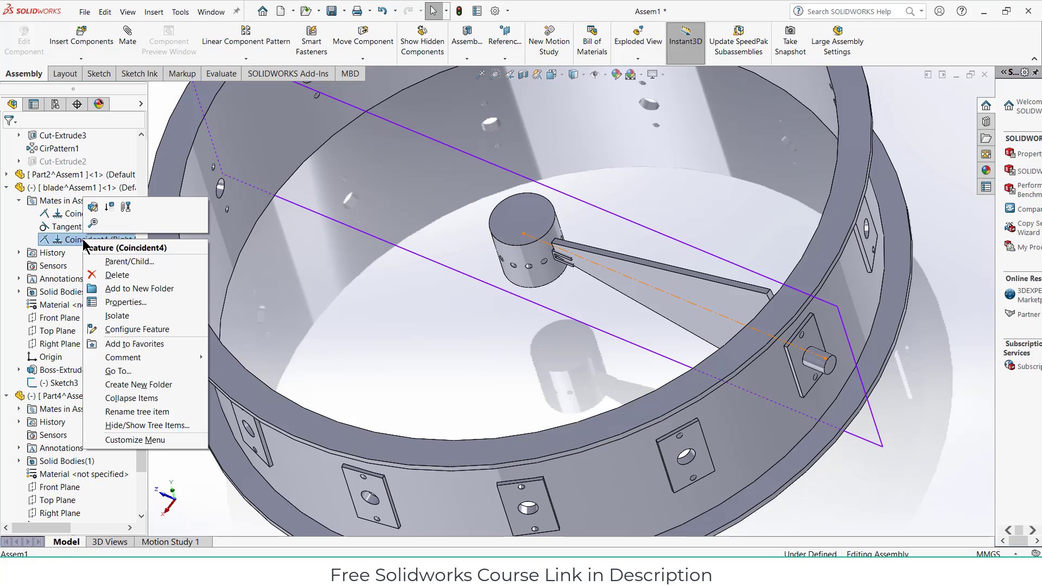
{"action": "left_click", "coordinate": [115, 275]}
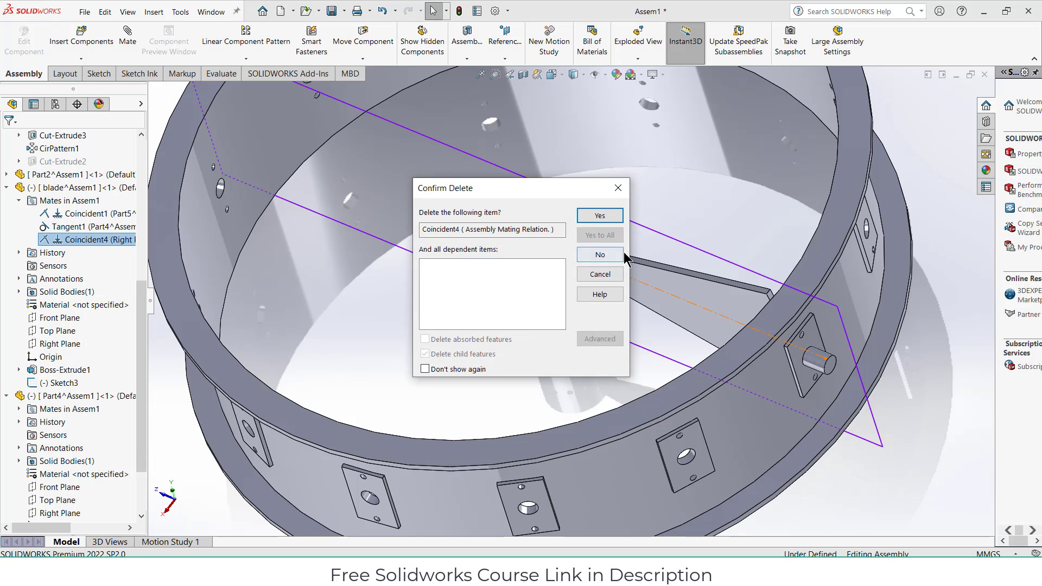
{"action": "left_click", "coordinate": [610, 219]}
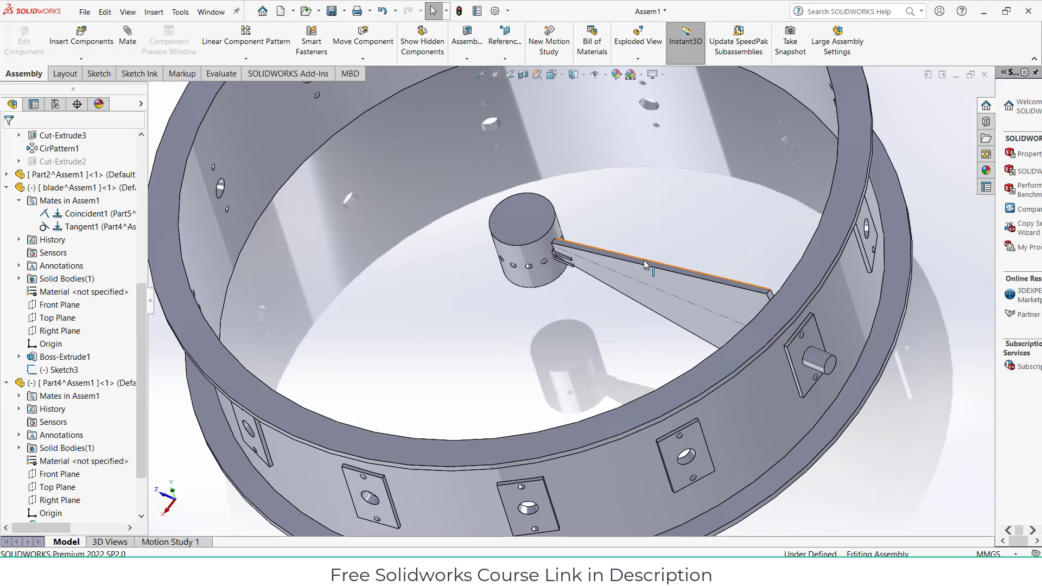
Try moving the blade, and review which geometry its Tangent1 and Coincident1 mates reference
{"action": "left_click", "coordinate": [65, 188]}
{"action": "left_click_drag", "start_coordinate": [689, 242], "coordinate": [662, 285]}
{"action": "left_click", "coordinate": [87, 225]}
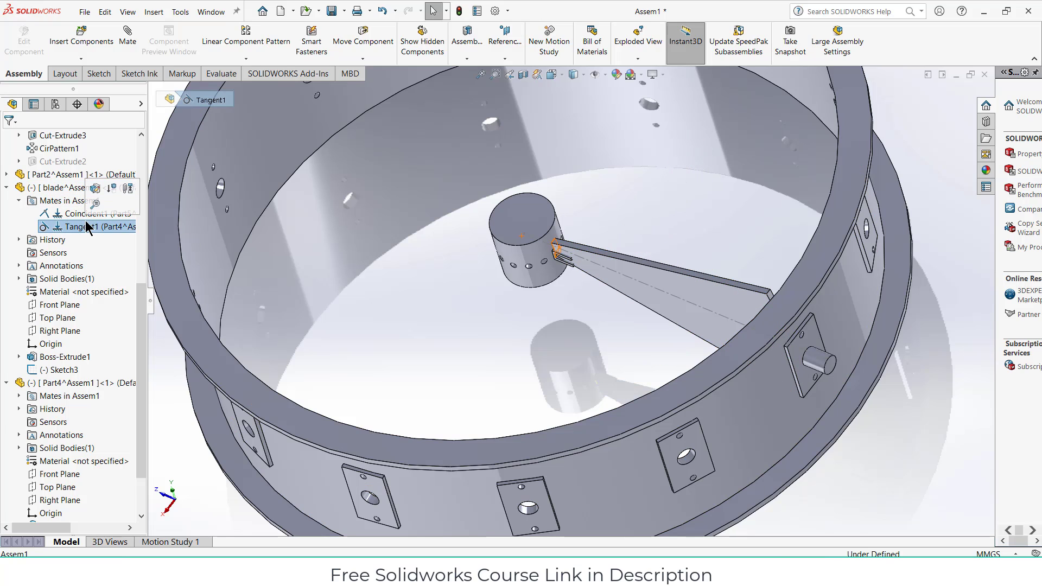
{"action": "left_click", "coordinate": [83, 213]}
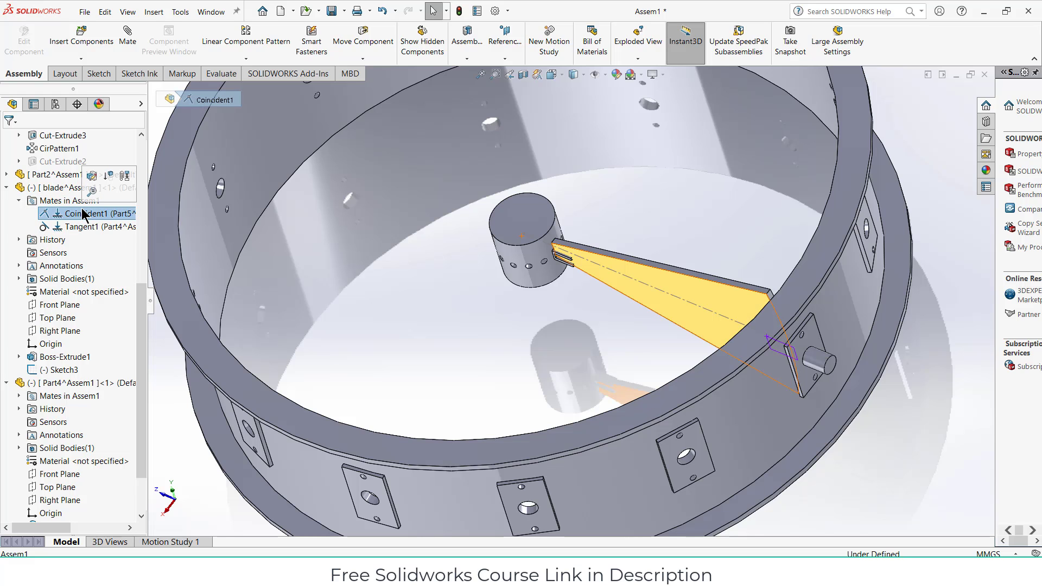
{"action": "middle_click_drag", "start_coordinate": [520, 264], "coordinate": [607, 281]}
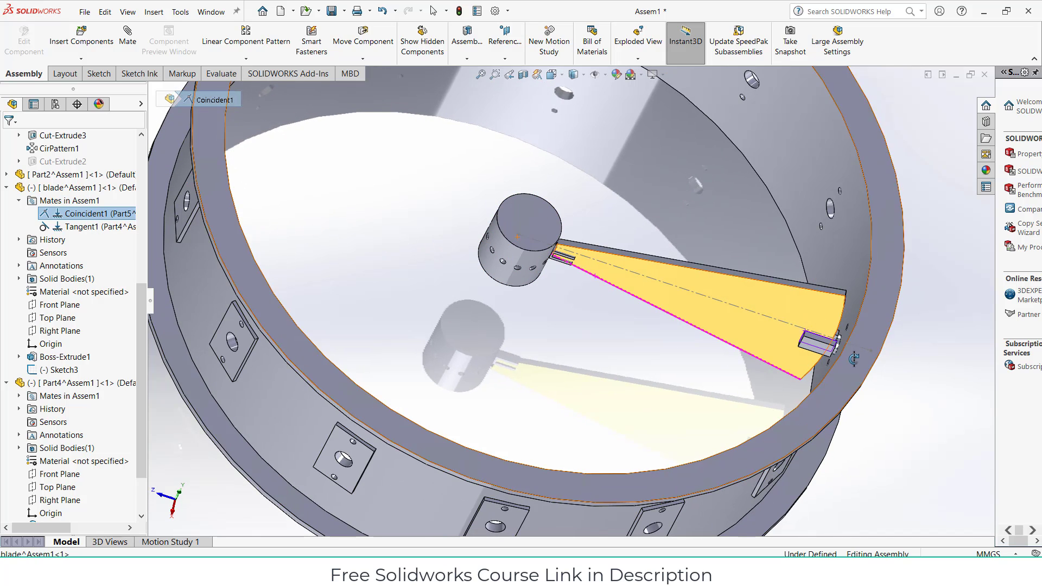
Move the outer slotted pin by its cylindrical end to check how it and the blade move together
{"action": "scroll", "coordinate": [917, 364], "scroll_direction": "down", "scroll_amount": 3}
{"action": "scroll", "coordinate": [838, 354], "scroll_direction": "up", "scroll_amount": 3}
{"action": "left_click", "coordinate": [798, 429]}
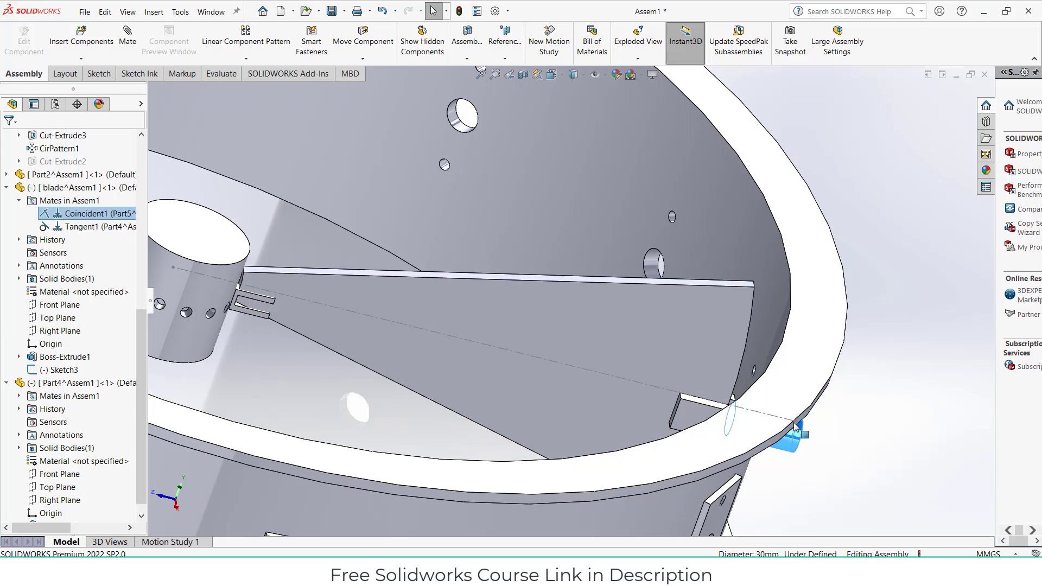
{"action": "left_click_drag", "start_coordinate": [798, 429], "coordinate": [806, 448]}
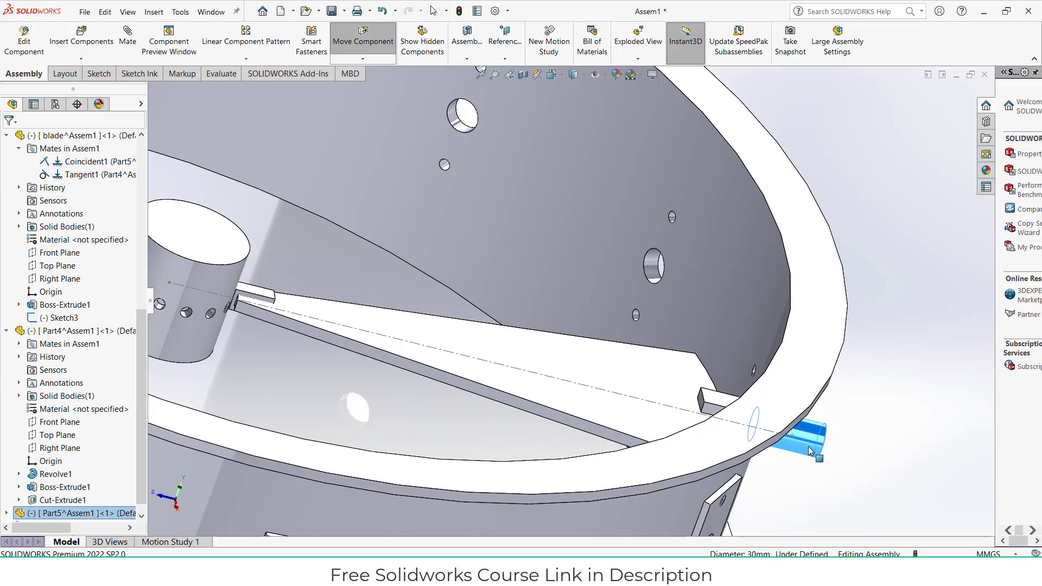
{"action": "left_click", "coordinate": [440, 283]}
{"action": "left_click", "coordinate": [158, 39]}
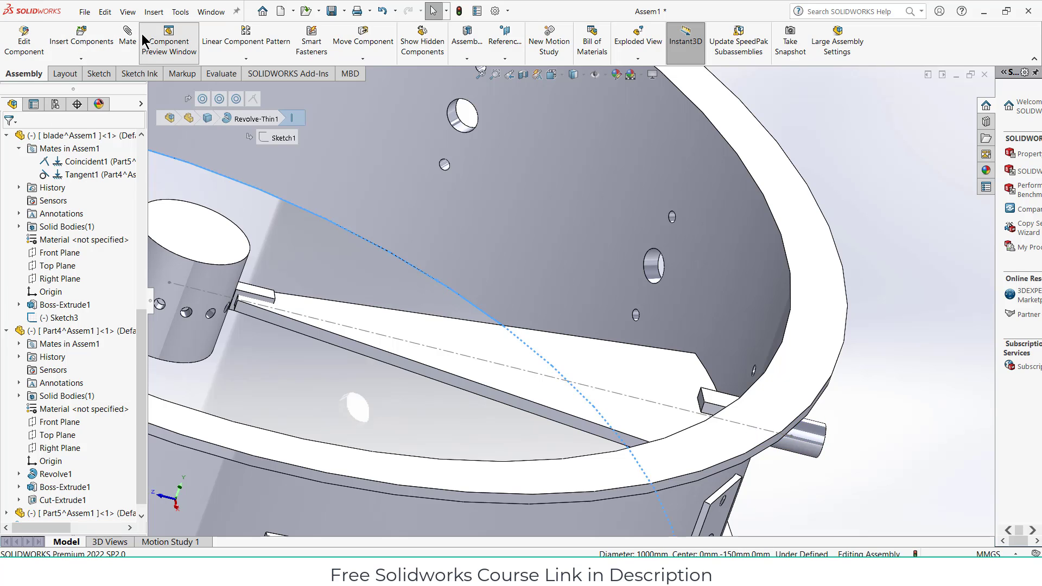
{"action": "left_click", "coordinate": [489, 130]}
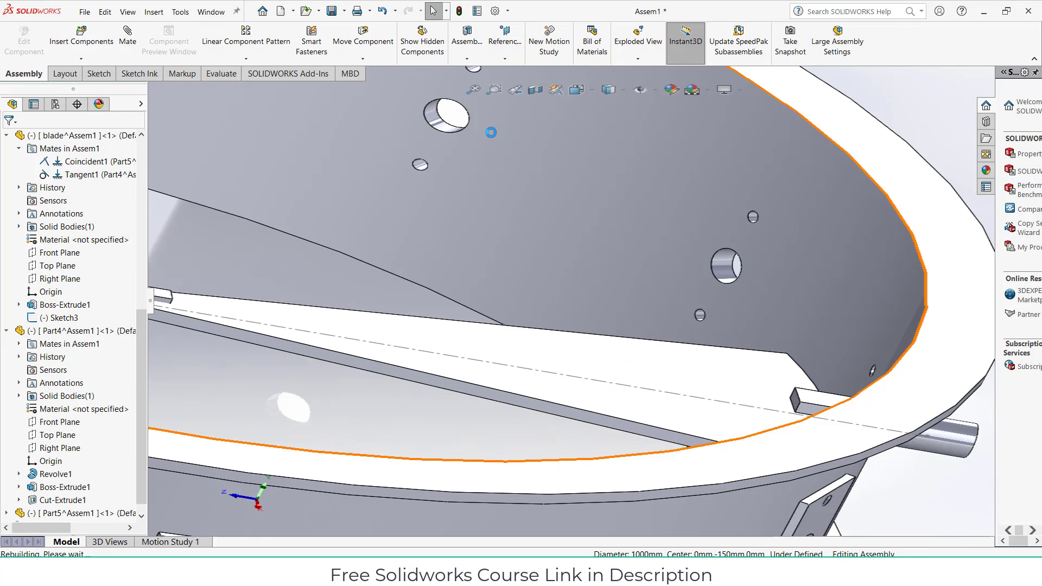
Add a parallel mate between a flat slotted-block face of the inner pin and the matching face of the outer pin
{"action": "left_click", "coordinate": [127, 41]}
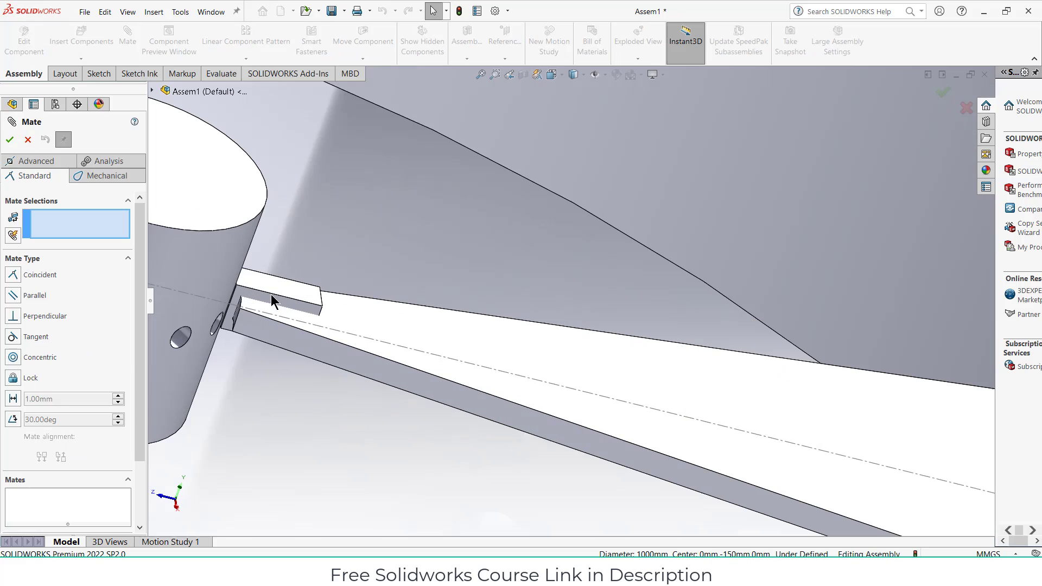
{"action": "scroll", "coordinate": [282, 301], "scroll_direction": "down", "scroll_amount": 3}
{"action": "left_click", "coordinate": [362, 296]}
{"action": "scroll", "coordinate": [490, 324], "scroll_direction": "down", "scroll_amount": 2}
{"action": "scroll", "coordinate": [490, 324], "scroll_direction": "up", "scroll_amount": 4}
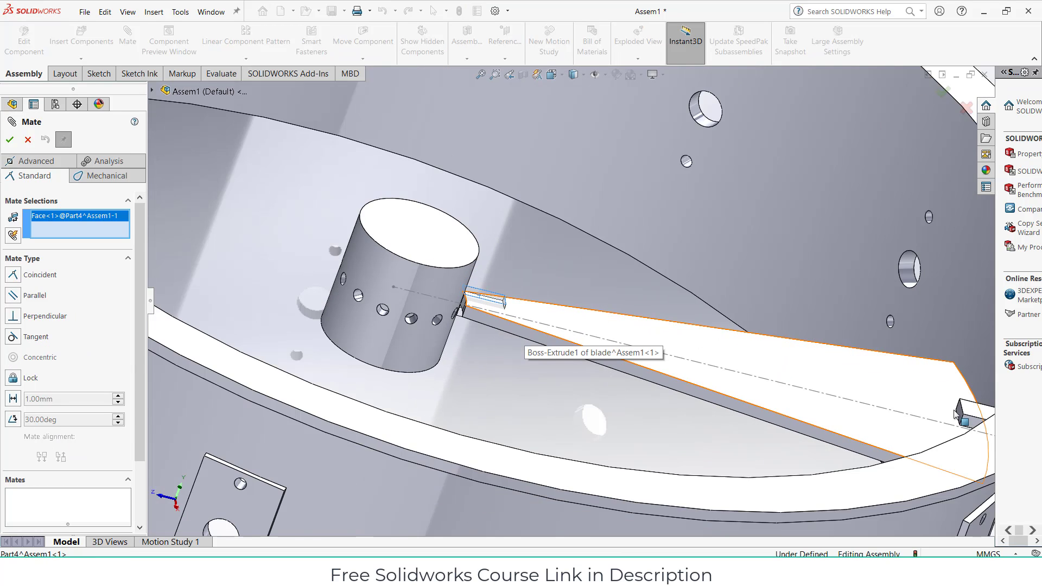
{"action": "scroll", "coordinate": [760, 354], "scroll_direction": "down", "scroll_amount": 6}
{"action": "left_click", "coordinate": [759, 354]}
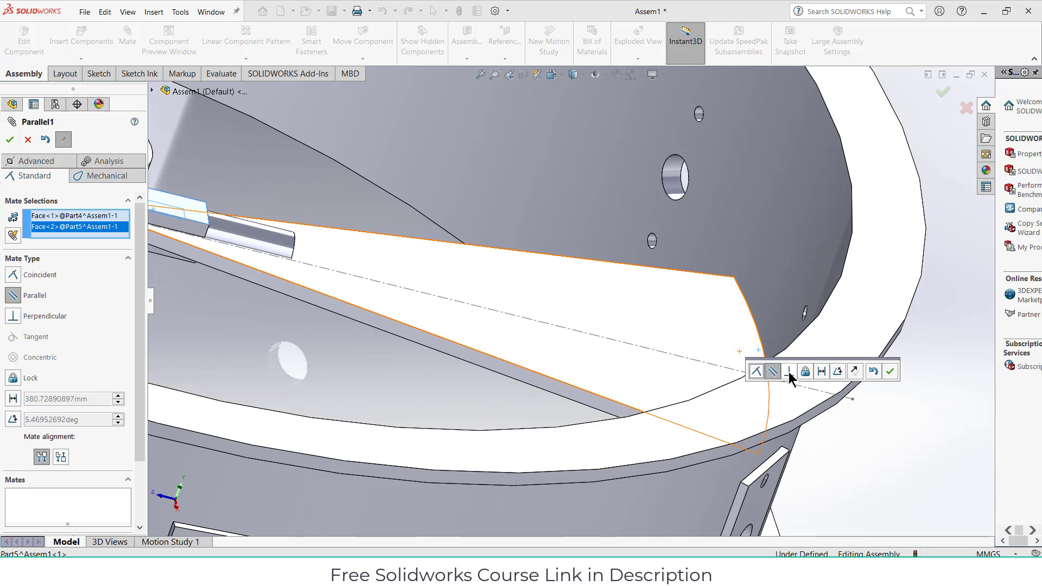
{"action": "scroll", "coordinate": [497, 325], "scroll_direction": "up", "scroll_amount": 3}
{"action": "middle_click_drag", "start_coordinate": [506, 328], "coordinate": [432, 266]}
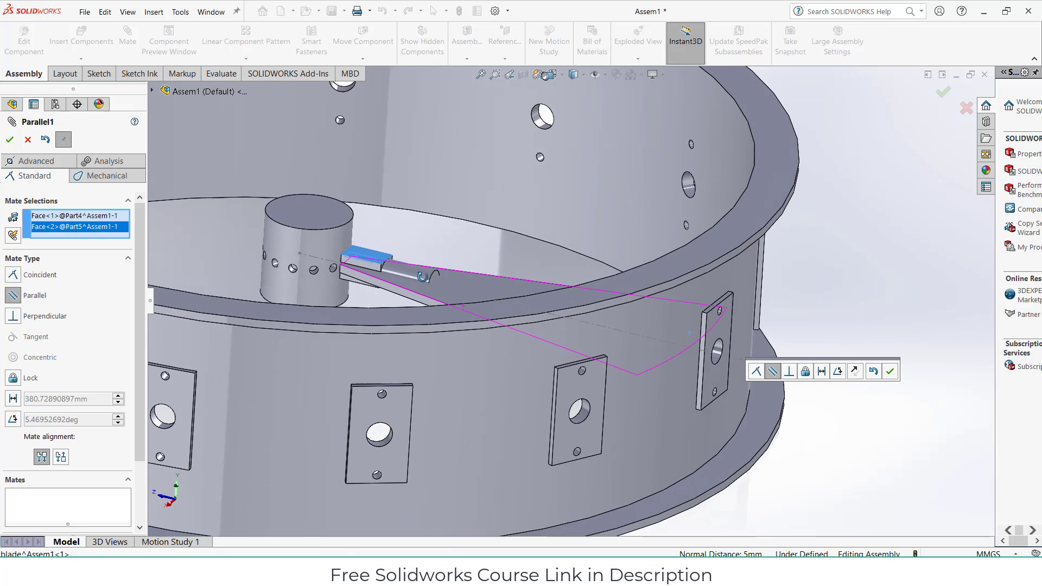
{"action": "left_click", "coordinate": [890, 372]}
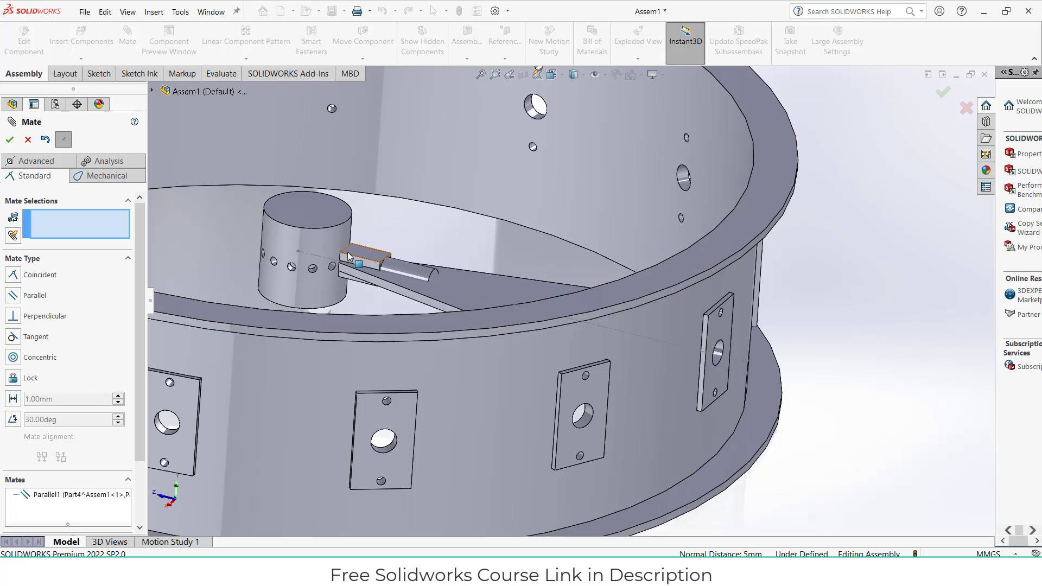
Add a 495 mm distance mate between the outer pin's block shoulder face and the ring body's inner cylindrical face, after trying 400 and 500 mm
{"action": "scroll", "coordinate": [429, 286], "scroll_direction": "down", "scroll_amount": 6}
{"action": "left_click", "coordinate": [383, 282]}
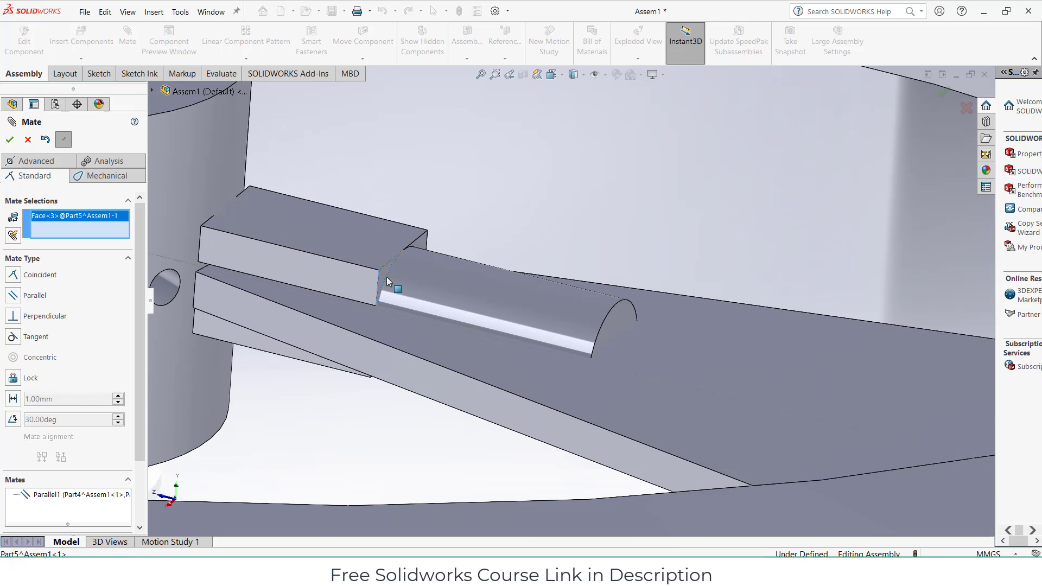
{"action": "middle_click_drag", "start_coordinate": [552, 320], "coordinate": [926, 346]}
{"action": "left_click", "coordinate": [890, 332]}
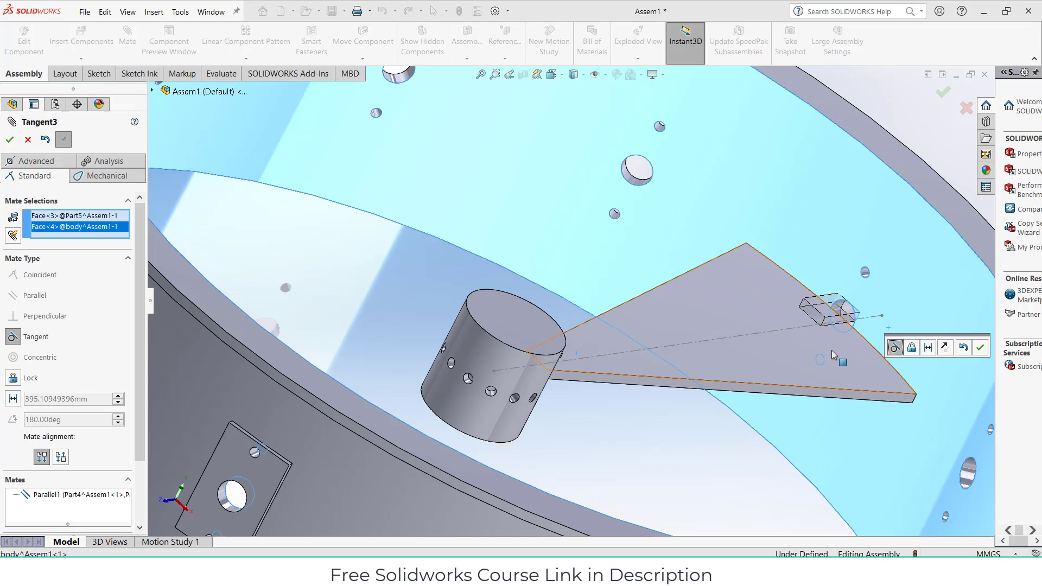
{"action": "scroll", "coordinate": [874, 304], "scroll_direction": "down", "scroll_amount": 3}
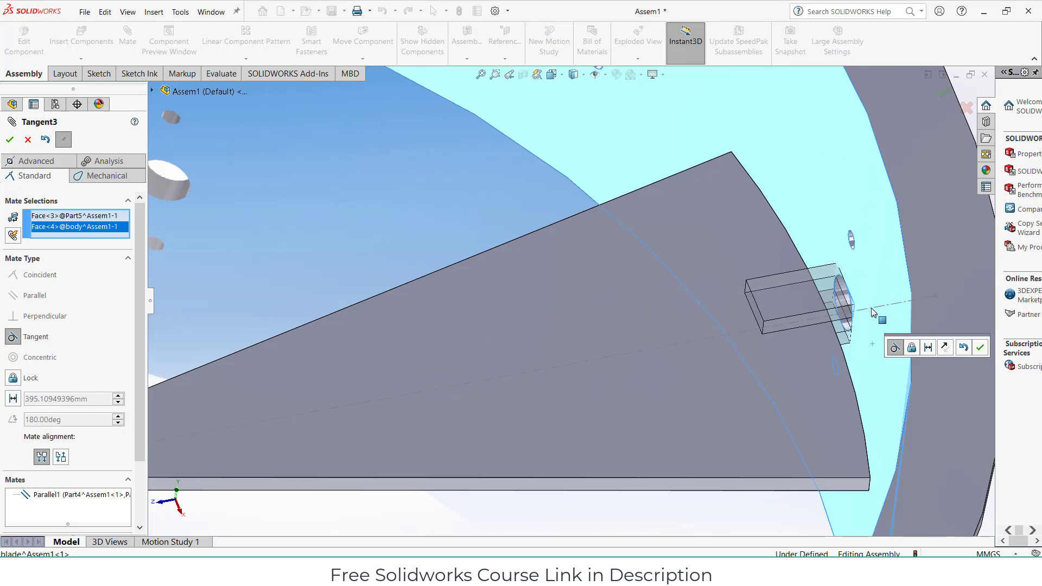
{"action": "left_click", "coordinate": [927, 347]}
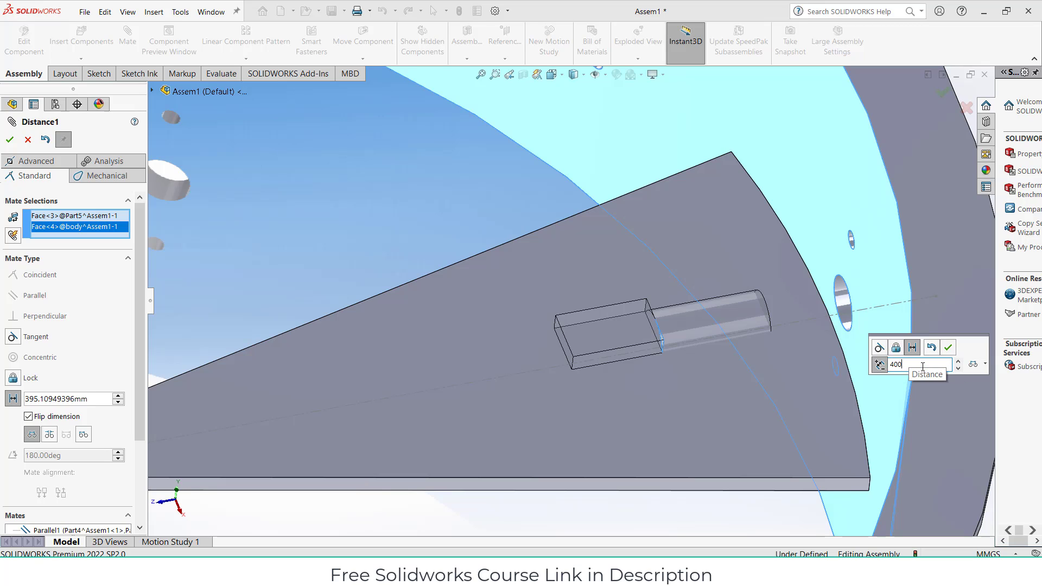
{"action": "key", "text": "Return"}
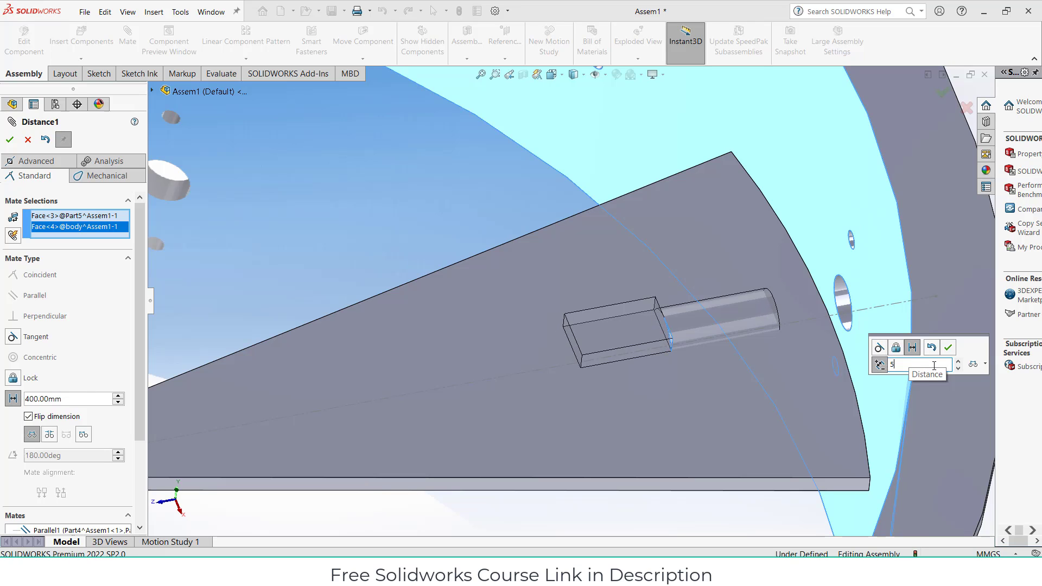
{"action": "type", "text": "500"}
{"action": "key", "text": "Return"}
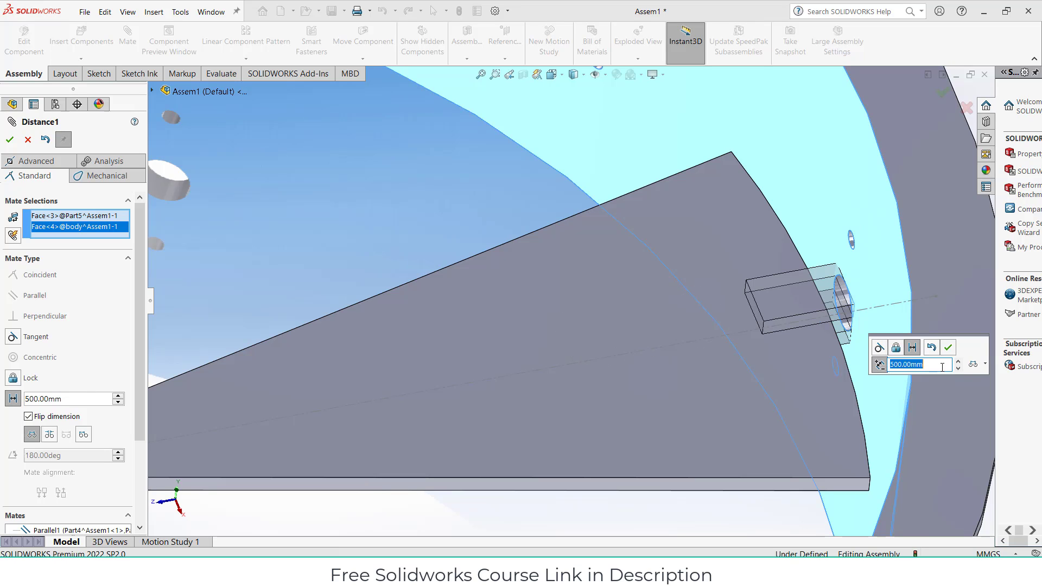
{"action": "type", "text": "495"}
{"action": "key", "text": "Return"}
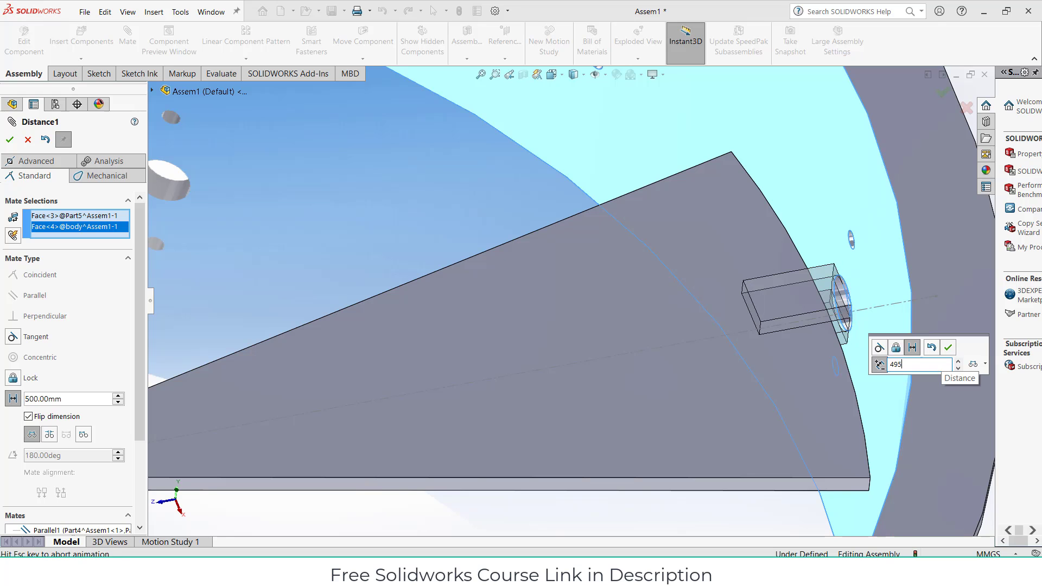
{"action": "middle_click_drag", "start_coordinate": [722, 326], "coordinate": [665, 299]}
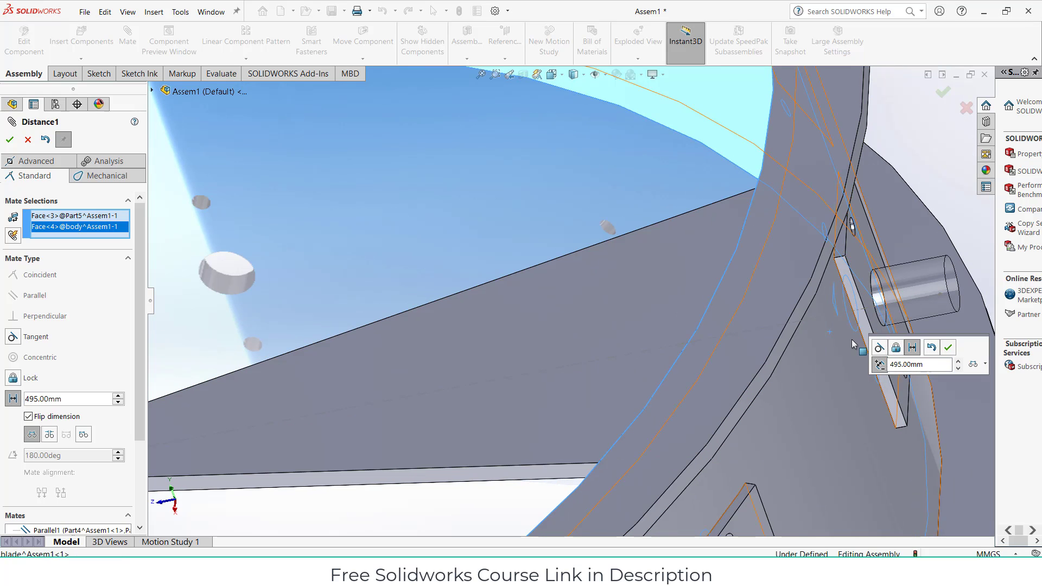
{"action": "left_click", "coordinate": [949, 348]}
Try moving the outer pin and inspect the fit at both blade ends, and finish mating
{"action": "scroll", "coordinate": [678, 352], "scroll_direction": "up", "scroll_amount": 3}
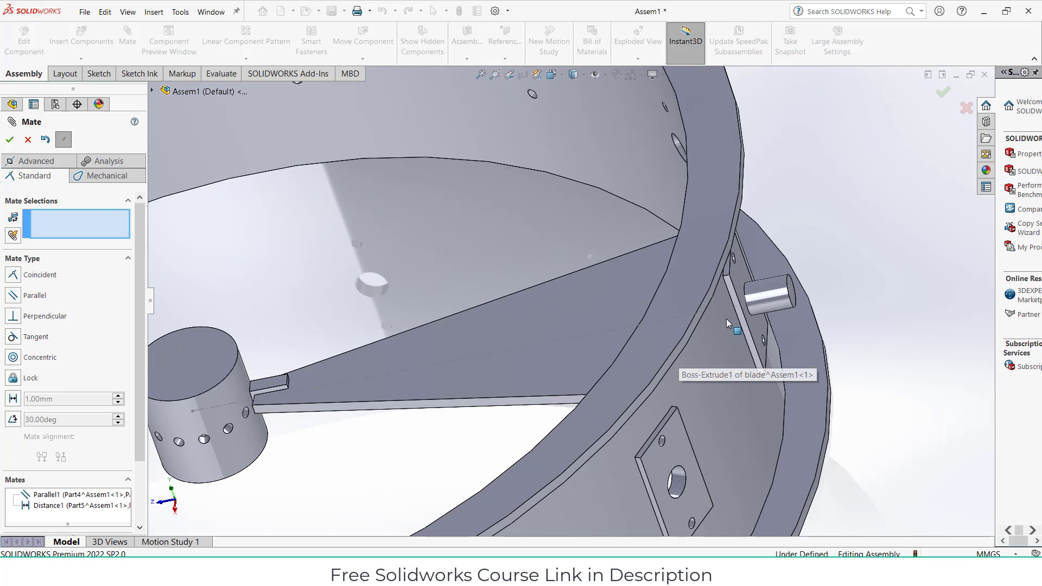
{"action": "mouse_move", "coordinate": [767, 297]}
{"action": "left_mouse_down"}
{"action": "mouse_move", "coordinate": [767, 270]}
{"action": "mouse_move", "coordinate": [774, 309]}
{"action": "mouse_move", "coordinate": [774, 266]}
{"action": "mouse_move", "coordinate": [774, 301]}
{"action": "mouse_move", "coordinate": [774, 282]}
{"action": "mouse_move", "coordinate": [762, 291]}
{"action": "left_mouse_up"}
{"action": "scroll", "coordinate": [570, 320], "scroll_direction": "up", "scroll_amount": 2}
{"action": "middle_click_drag", "start_coordinate": [333, 368], "coordinate": [360, 390]}
{"action": "scroll", "coordinate": [347, 374], "scroll_direction": "down", "scroll_amount": 3}
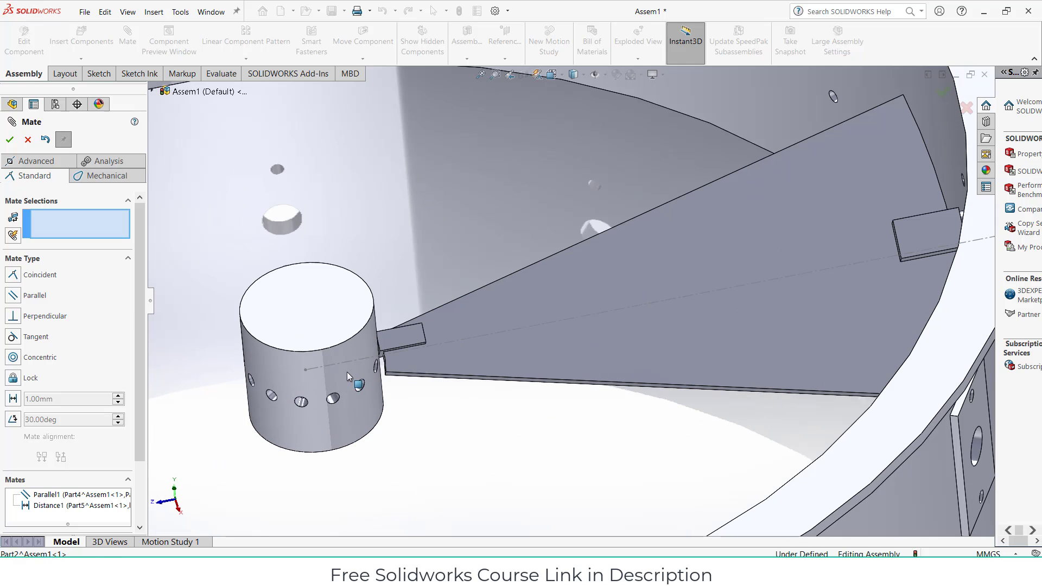
{"action": "left_click", "coordinate": [28, 139]}
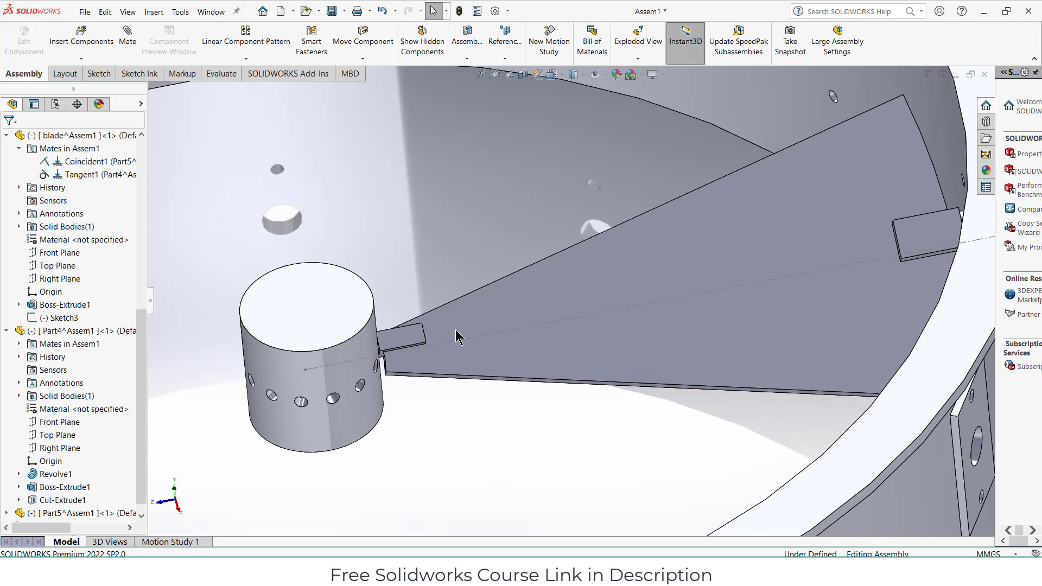
Delete the blade's Tangent1 mate
{"action": "left_click", "coordinate": [549, 347]}
{"action": "scroll", "coordinate": [29, 194], "scroll_direction": "up", "scroll_amount": 2}
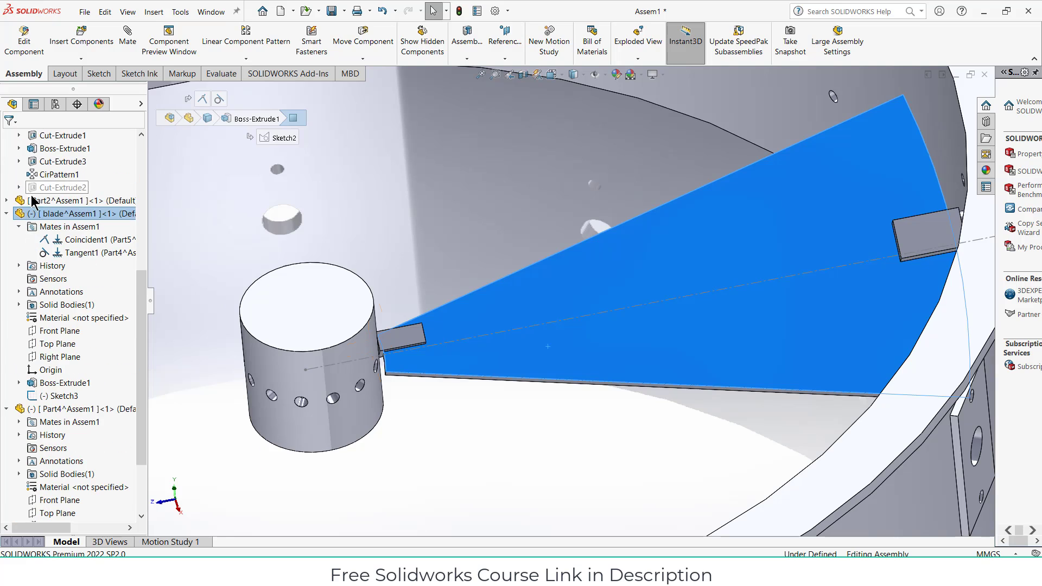
{"action": "left_click", "coordinate": [74, 253]}
{"action": "right_click", "coordinate": [75, 255]}
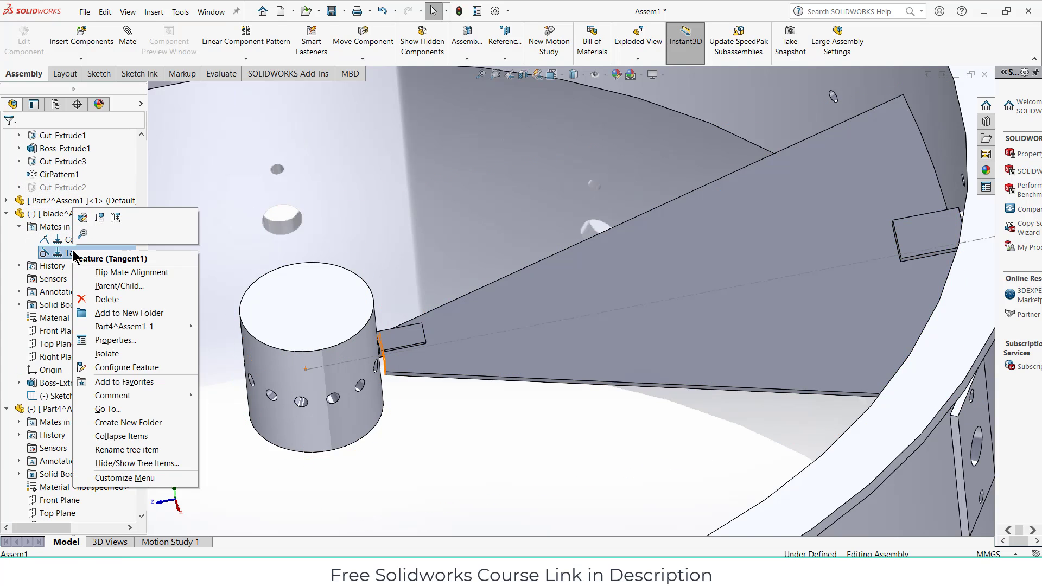
{"action": "left_click", "coordinate": [109, 300]}
{"action": "left_click", "coordinate": [600, 214]}
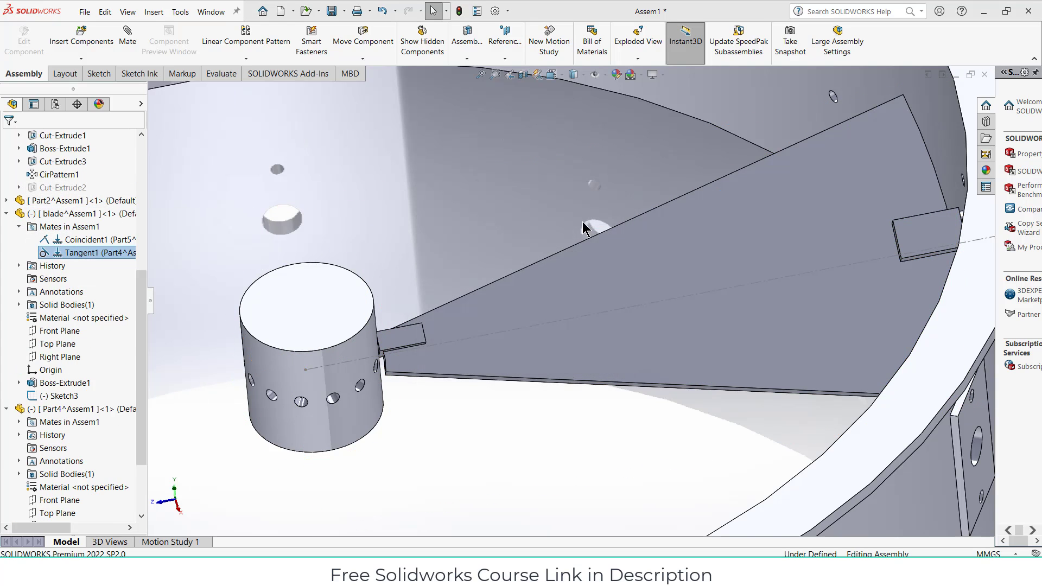
Start a centered Width mate with the blade's two long side faces as the width selections
{"action": "left_click", "coordinate": [127, 41]}
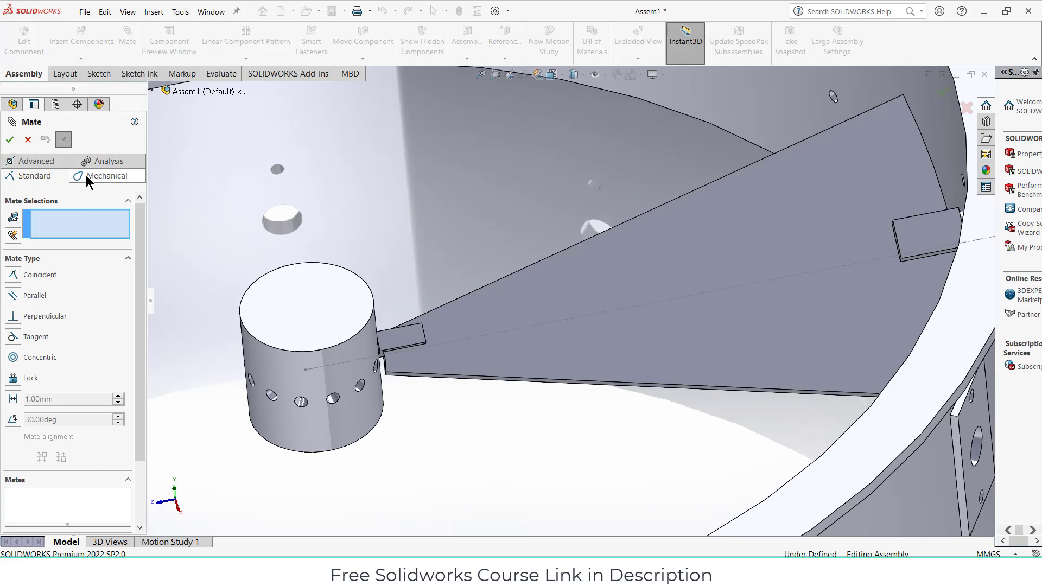
{"action": "left_click", "coordinate": [38, 161]}
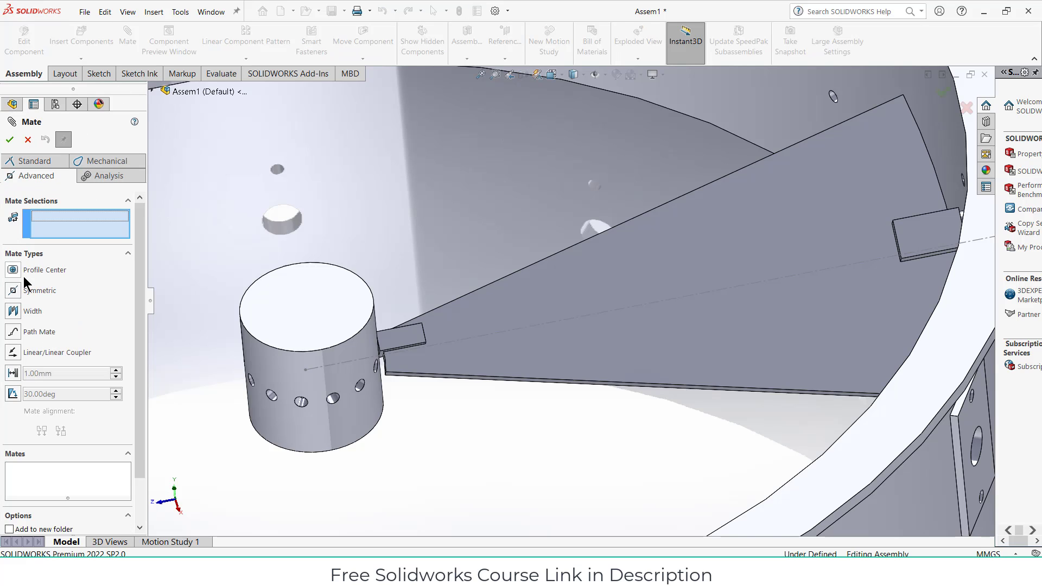
{"action": "left_click", "coordinate": [13, 311]}
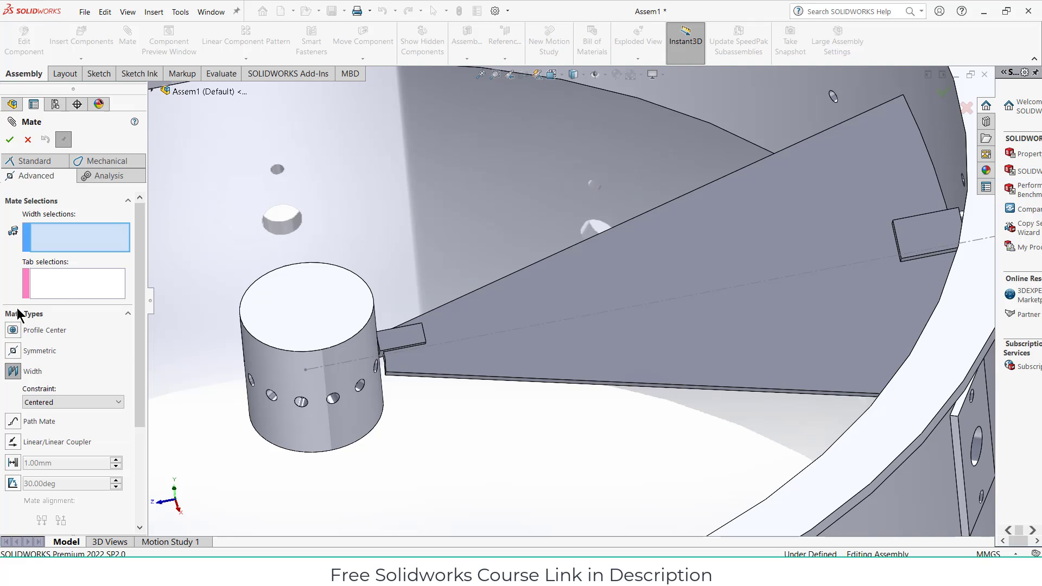
{"action": "scroll", "coordinate": [357, 346], "scroll_direction": "down", "scroll_amount": 5}
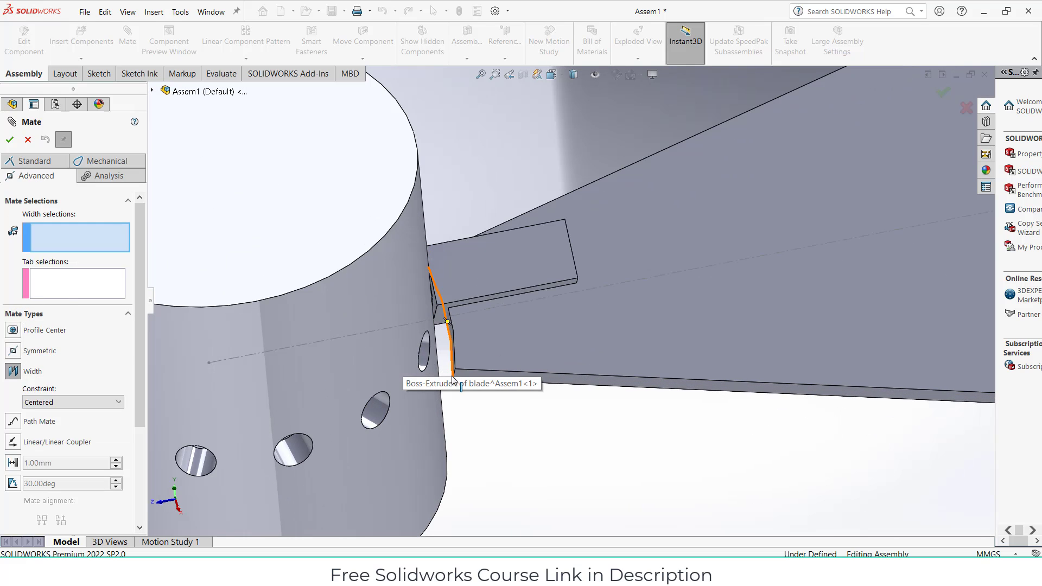
{"action": "scroll", "coordinate": [456, 372], "scroll_direction": "down", "scroll_amount": 5}
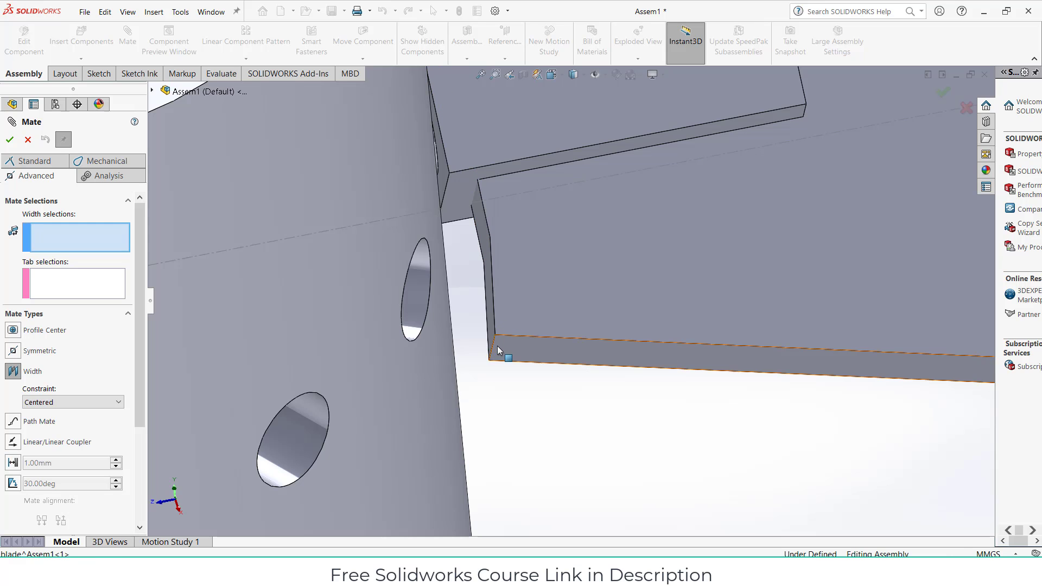
{"action": "scroll", "coordinate": [541, 351], "scroll_direction": "up", "scroll_amount": 6}
{"action": "middle_click_drag", "start_coordinate": [586, 346], "coordinate": [544, 208]}
{"action": "left_click", "coordinate": [608, 304]}
{"action": "left_click", "coordinate": [589, 205]}
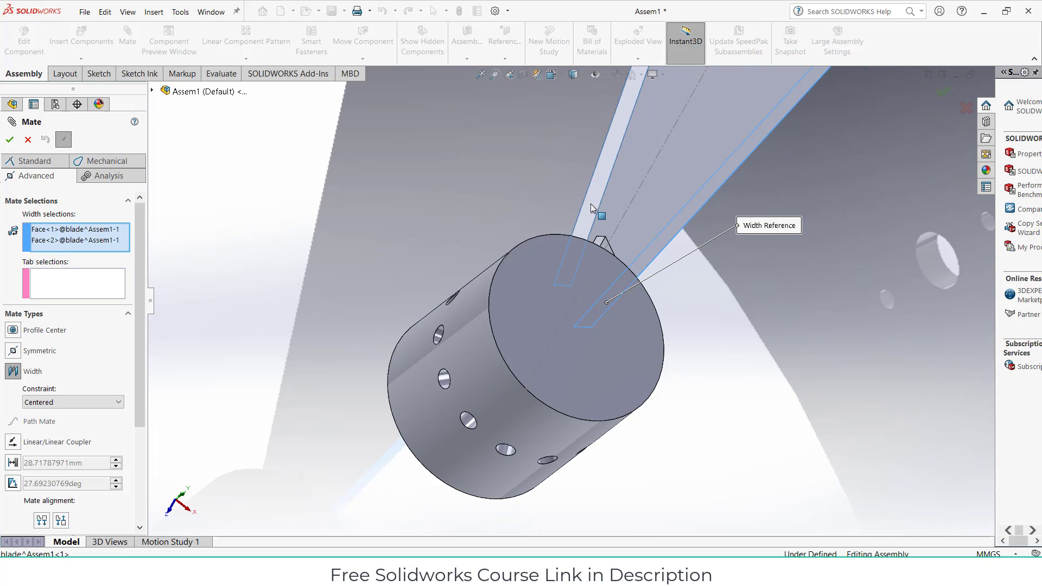
Use the two opposite side faces of the inner pin's slotted block as tab selections and accept the Width mate
{"action": "left_click", "coordinate": [598, 249]}
{"action": "middle_click_drag", "start_coordinate": [599, 249], "coordinate": [535, 255]}
{"action": "scroll", "coordinate": [536, 256], "scroll_direction": "down", "scroll_amount": 4}
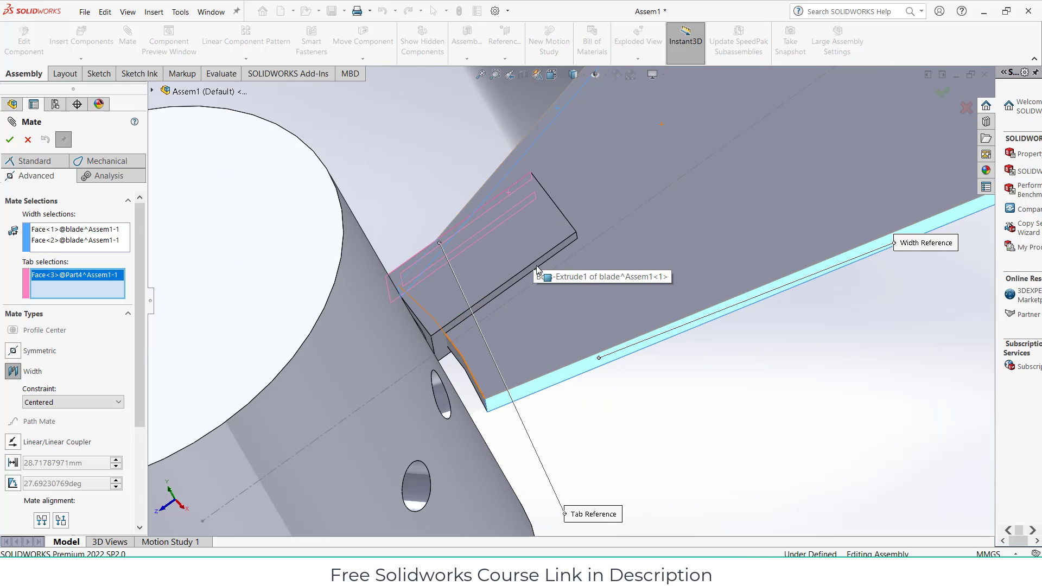
{"action": "left_click", "coordinate": [536, 264]}
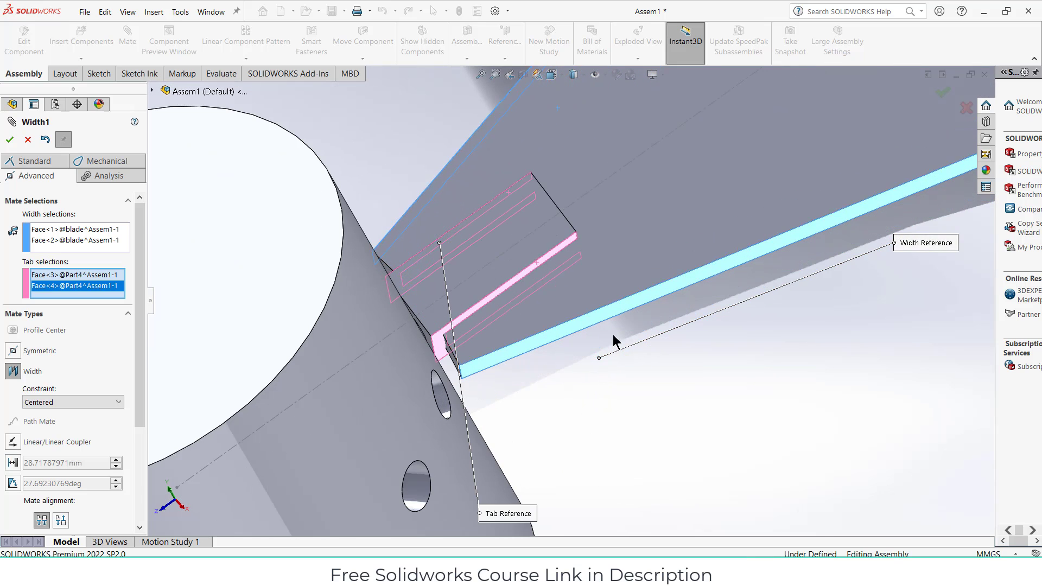
{"action": "scroll", "coordinate": [624, 346], "scroll_direction": "up", "scroll_amount": 5}
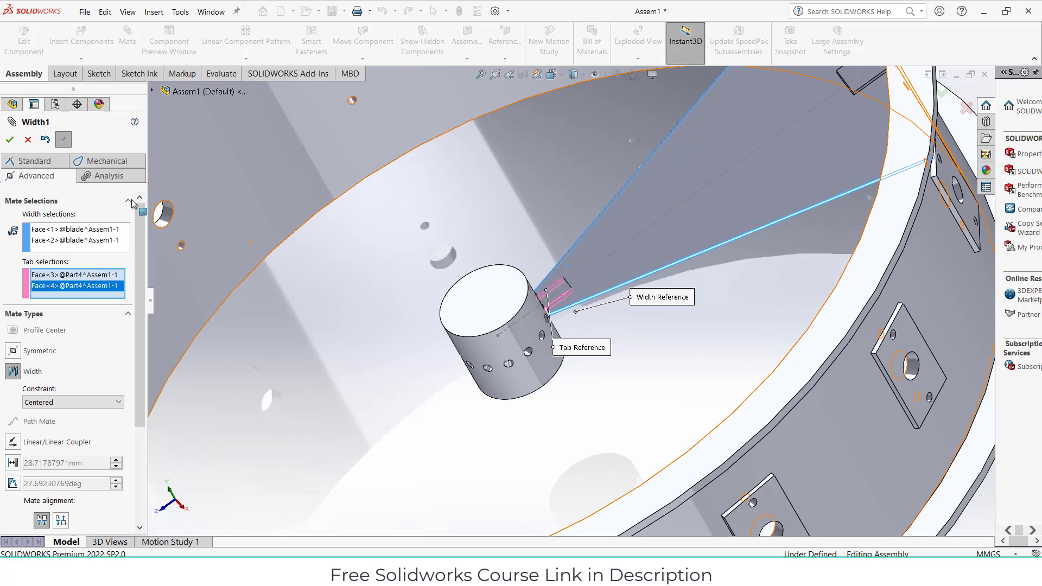
{"action": "left_click", "coordinate": [9, 140]}
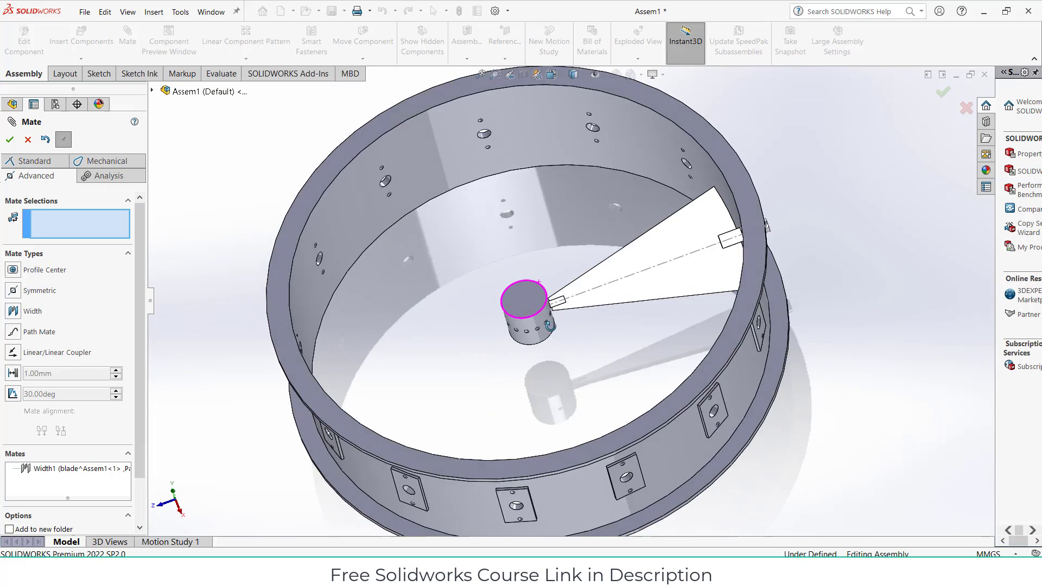
Finish mating, turn the outer pin to test the blade's rotation, and inspect the pin end at the ring's outer mounting plate
{"action": "middle_click_drag", "start_coordinate": [549, 325], "coordinate": [587, 316]}
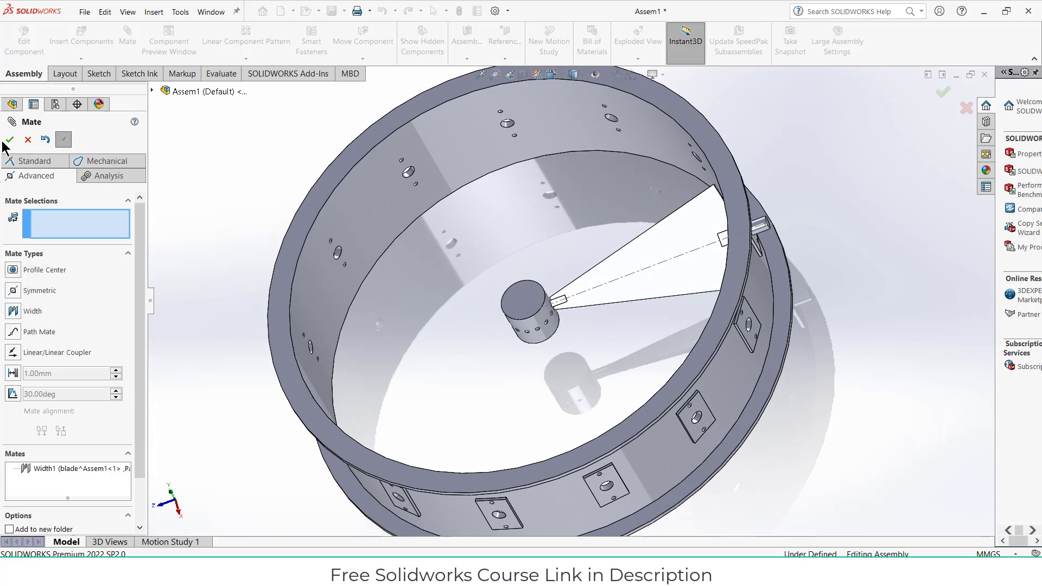
{"action": "left_click", "coordinate": [28, 140]}
{"action": "scroll", "coordinate": [766, 230], "scroll_direction": "down", "scroll_amount": 2}
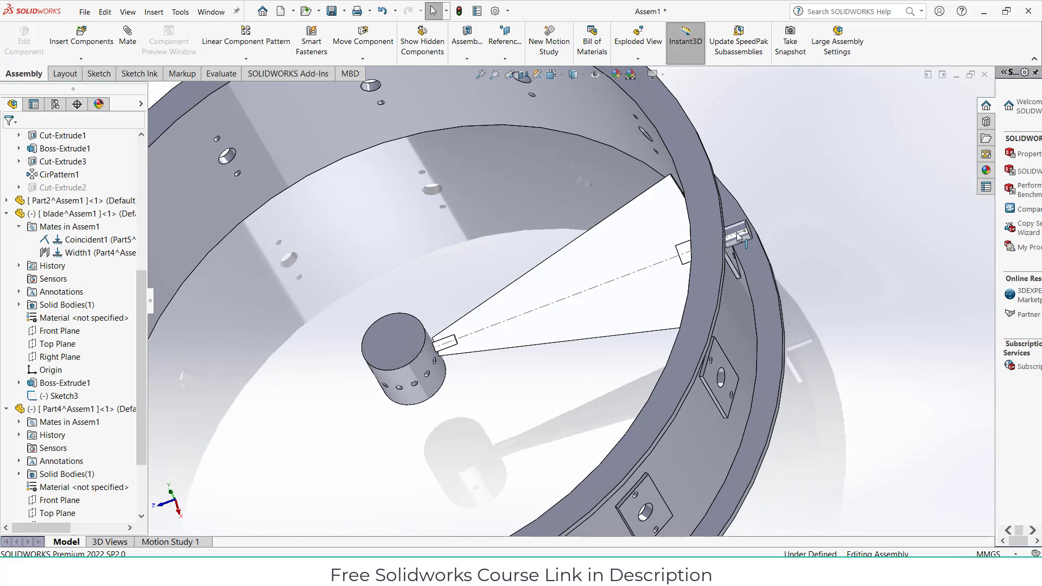
{"action": "left_click_drag", "start_coordinate": [738, 234], "coordinate": [745, 234]}
{"action": "left_click", "coordinate": [863, 271]}
{"action": "scroll", "coordinate": [864, 273], "scroll_direction": "up", "scroll_amount": 2}
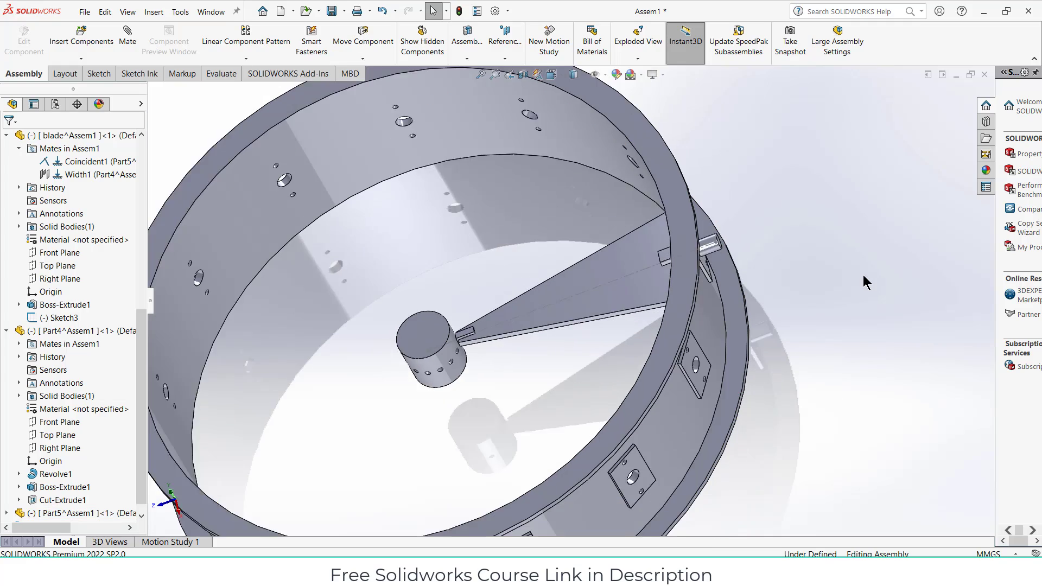
{"action": "middle_click_drag", "start_coordinate": [862, 275], "coordinate": [629, 258]}
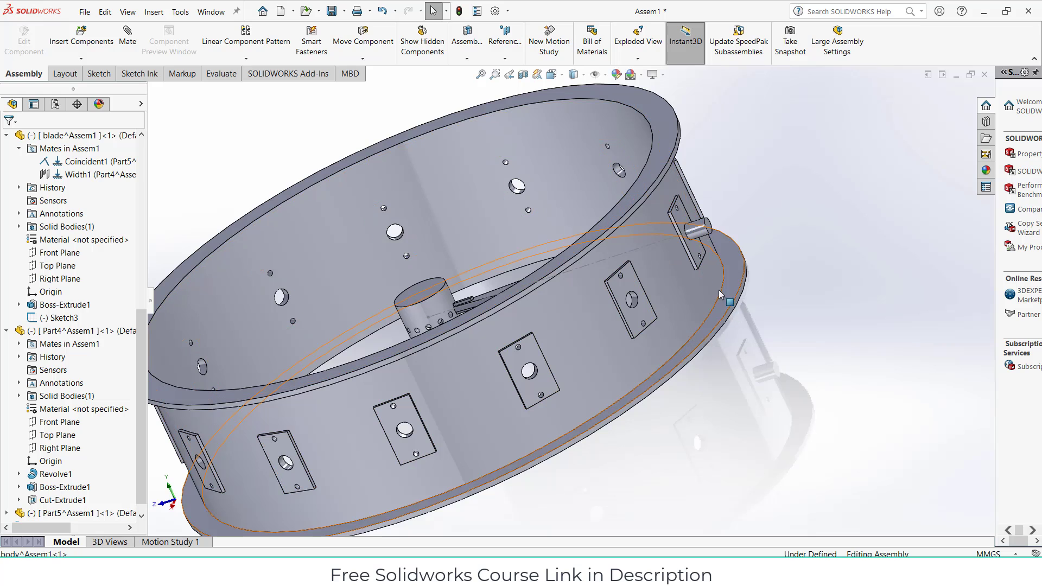
{"action": "middle_click_drag", "start_coordinate": [719, 290], "coordinate": [666, 239]}
{"action": "scroll", "coordinate": [667, 236], "scroll_direction": "down", "scroll_amount": 5}
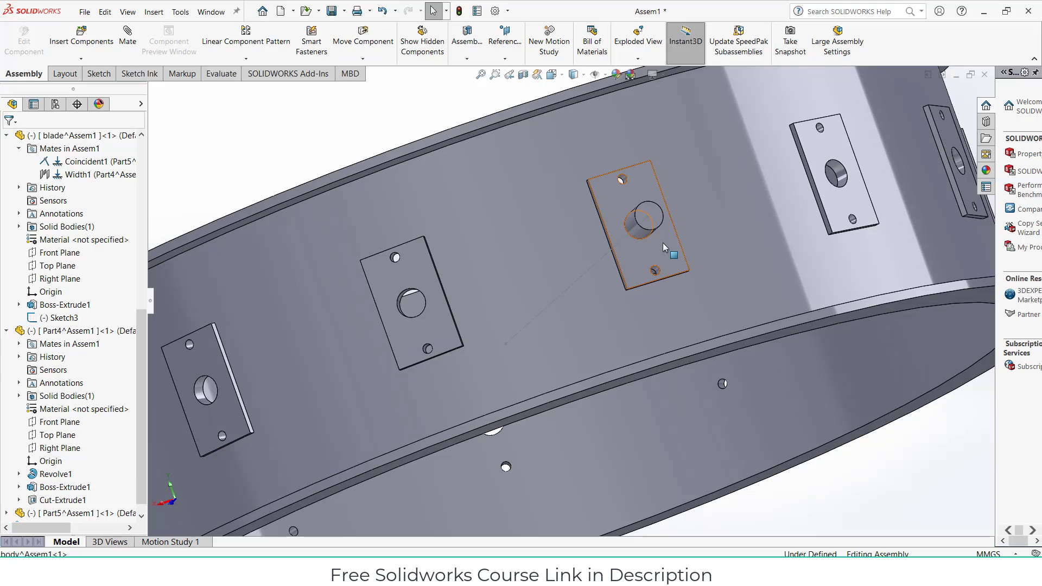
{"action": "scroll", "coordinate": [851, 337], "scroll_direction": "up", "scroll_amount": 3}
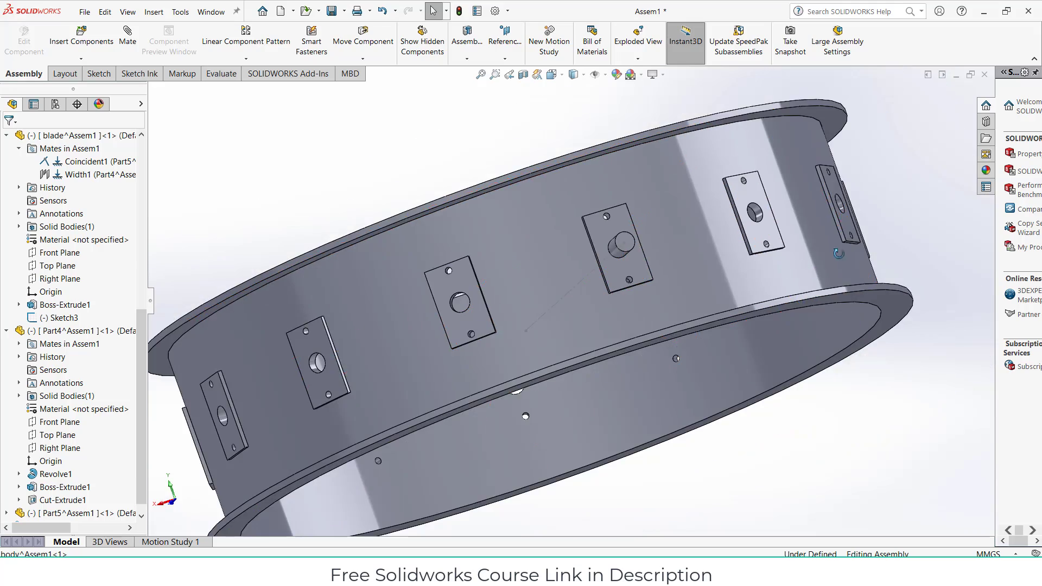
{"action": "middle_click_drag", "start_coordinate": [829, 243], "coordinate": [752, 271]}
{"action": "scroll", "coordinate": [33, 239], "scroll_direction": "up", "scroll_amount": 8}
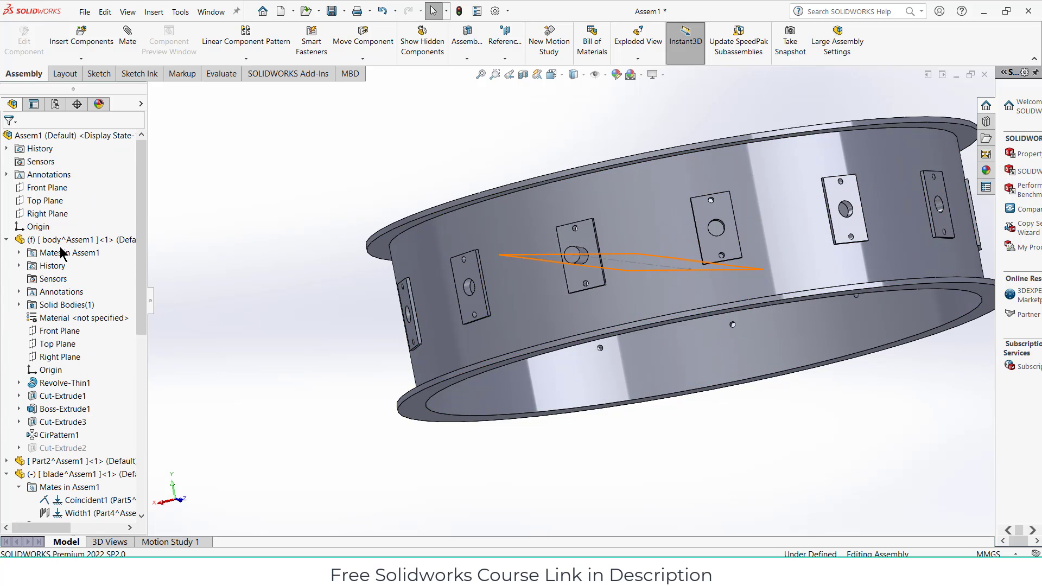
Collapse the expanded components and rename the outer pin part as "big supporter"
{"action": "left_click", "coordinate": [6, 240]}
{"action": "left_click", "coordinate": [6, 266]}
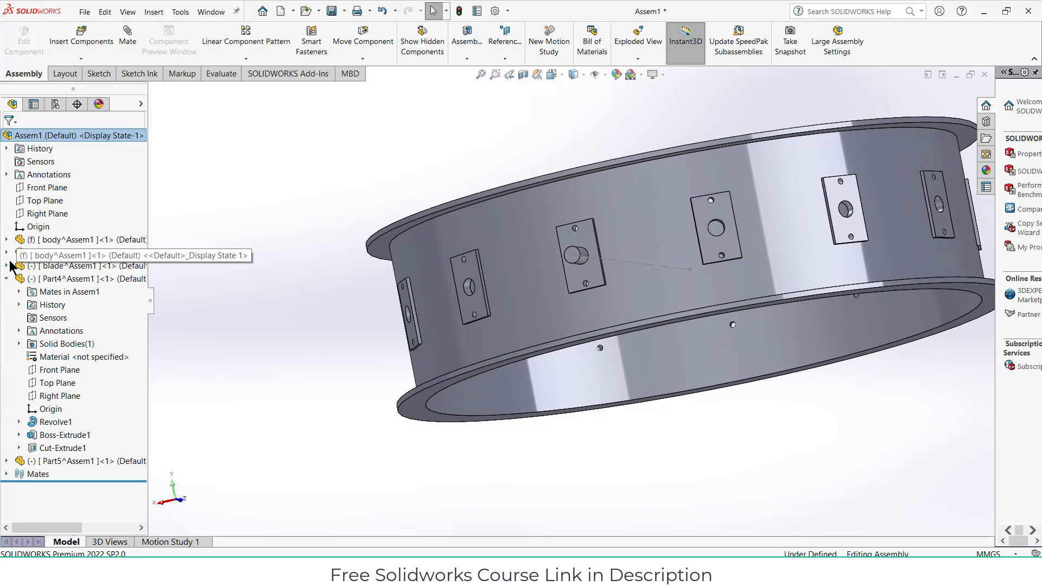
{"action": "left_click", "coordinate": [7, 278]}
{"action": "middle_click_drag", "start_coordinate": [439, 272], "coordinate": [531, 306]}
{"action": "left_click", "coordinate": [76, 292]}
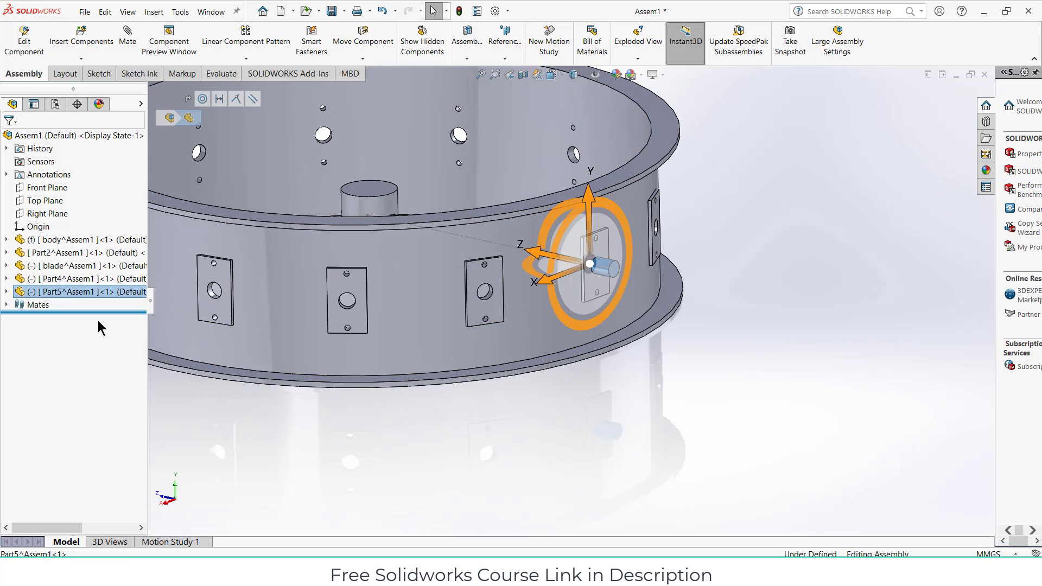
{"action": "key", "text": "F2"}
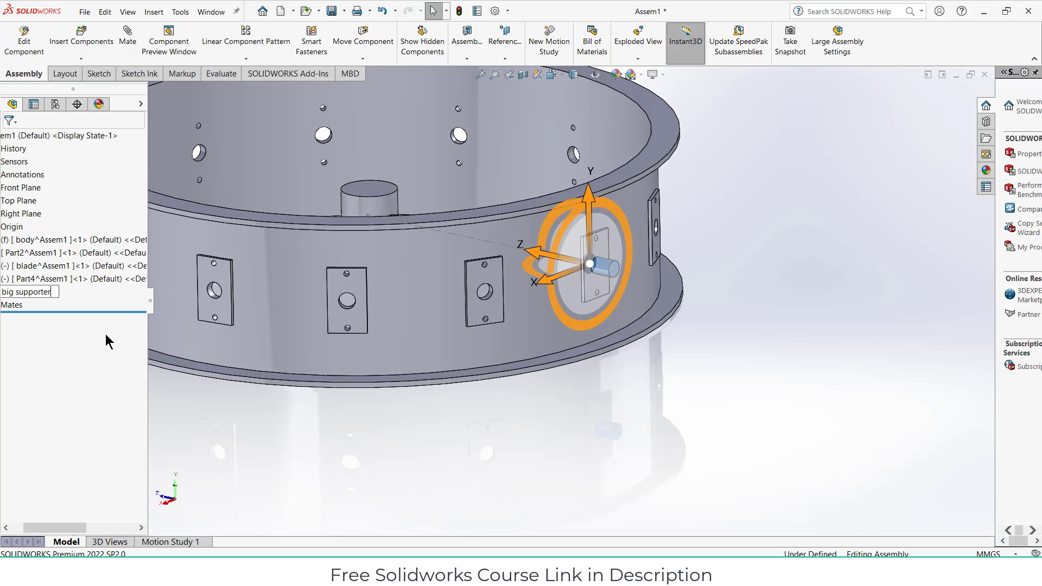
{"action": "key", "text": "Return"}
Rename the inner pin part as "small blade supporter"
{"action": "left_click", "coordinate": [66, 279]}
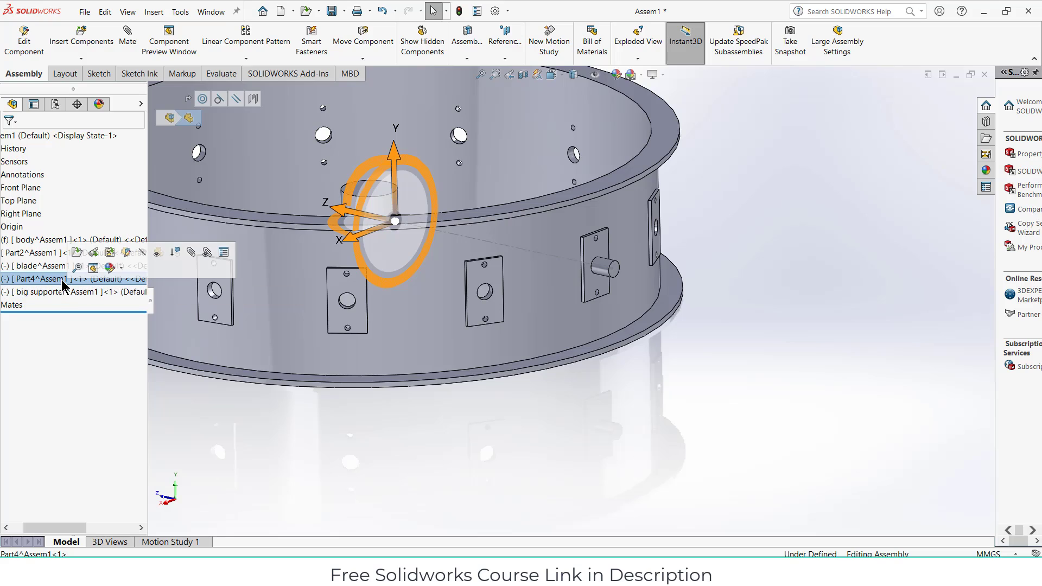
{"action": "key", "text": "F2"}
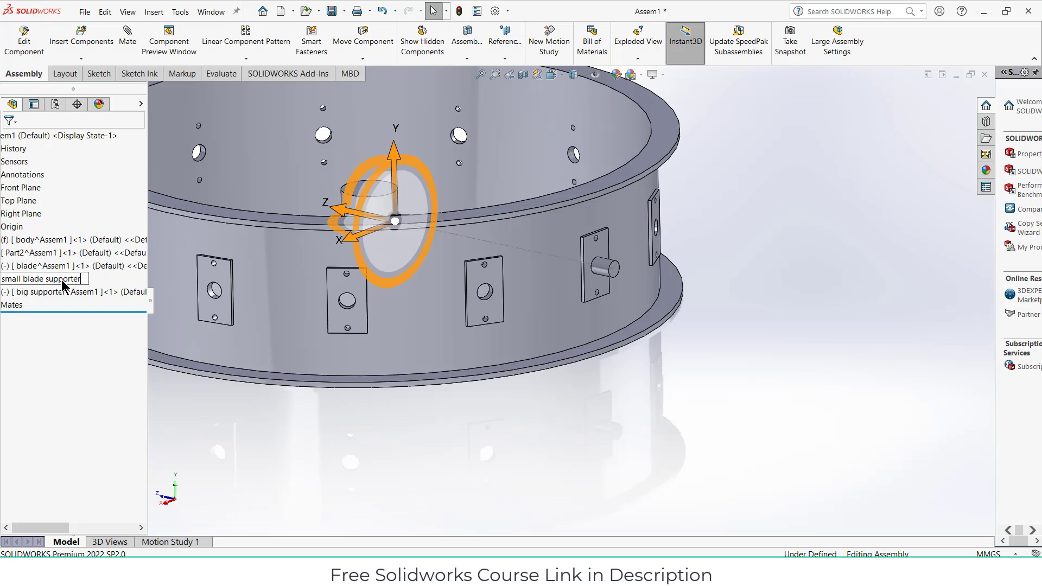
{"action": "type", "text": "small blade supporter"}
{"action": "key", "text": "Return"}
{"action": "left_click", "coordinate": [514, 443]}
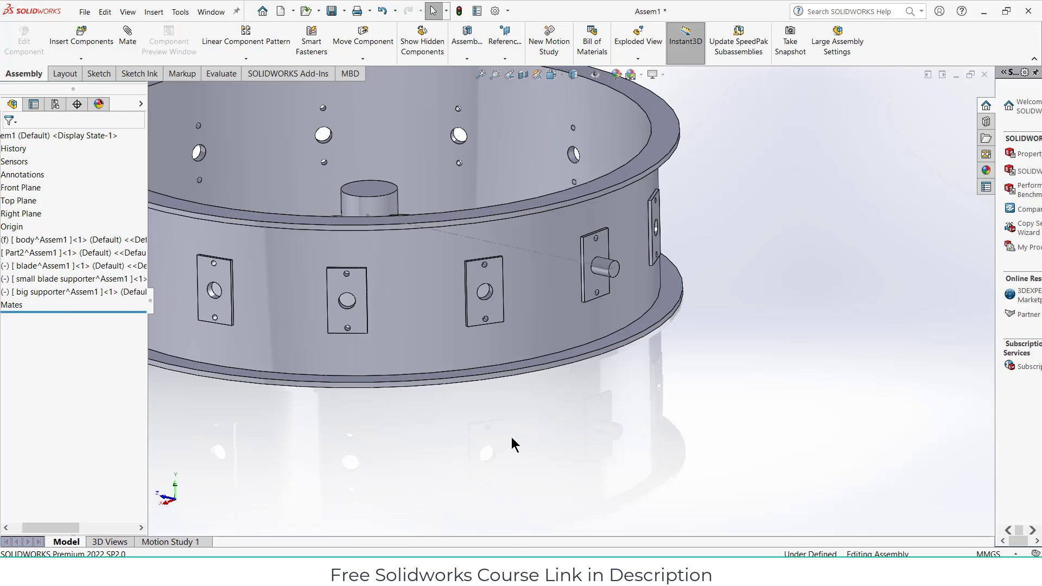
Insert a new part into the assembly and position it on the assembly's Front Plane
{"action": "scroll", "coordinate": [595, 286], "scroll_direction": "down", "scroll_amount": 2}
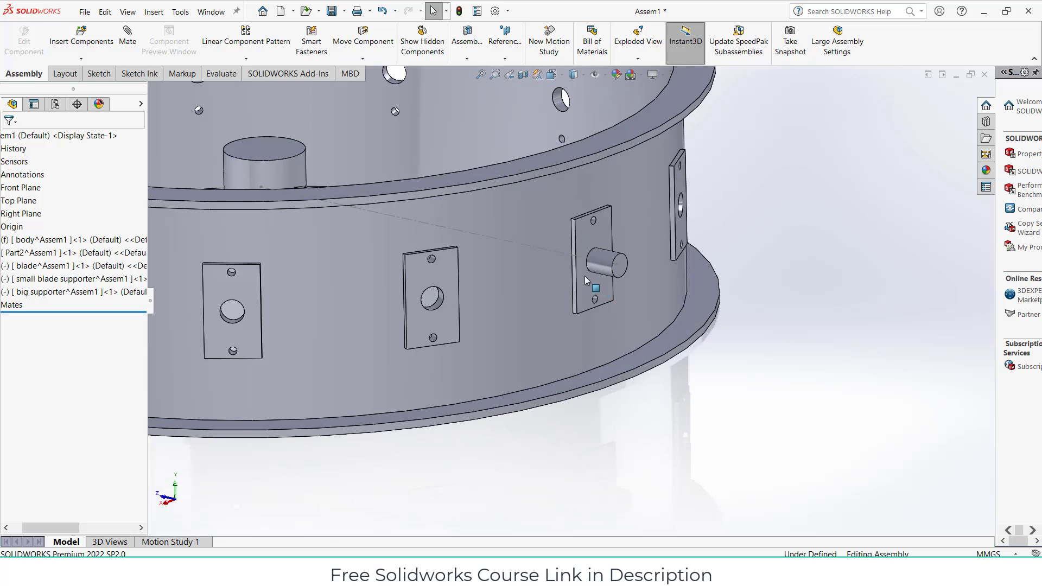
{"action": "middle_click_drag", "start_coordinate": [588, 277], "coordinate": [560, 263]}
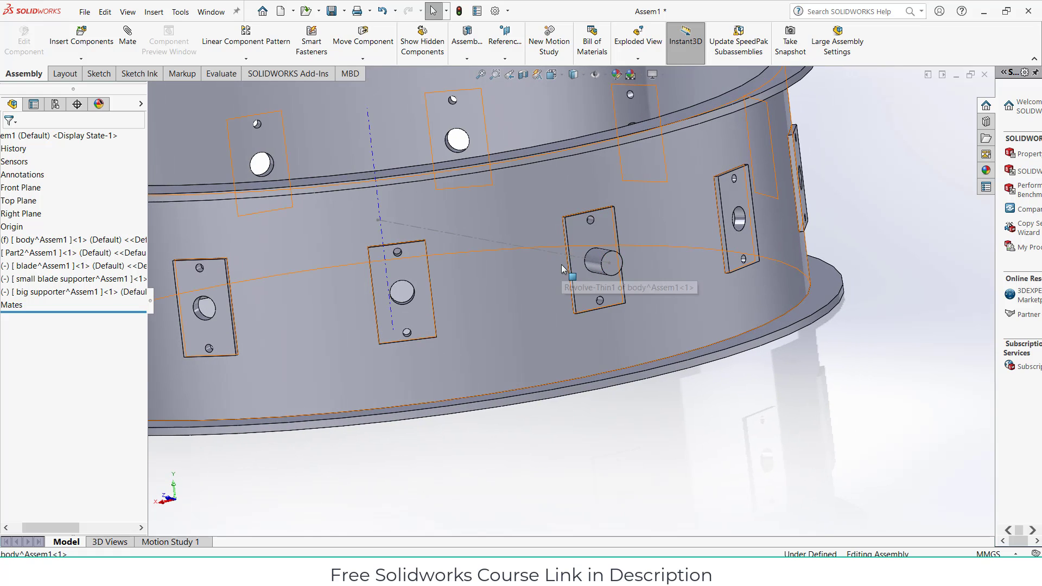
{"action": "scroll", "coordinate": [563, 268], "scroll_direction": "up", "scroll_amount": 8}
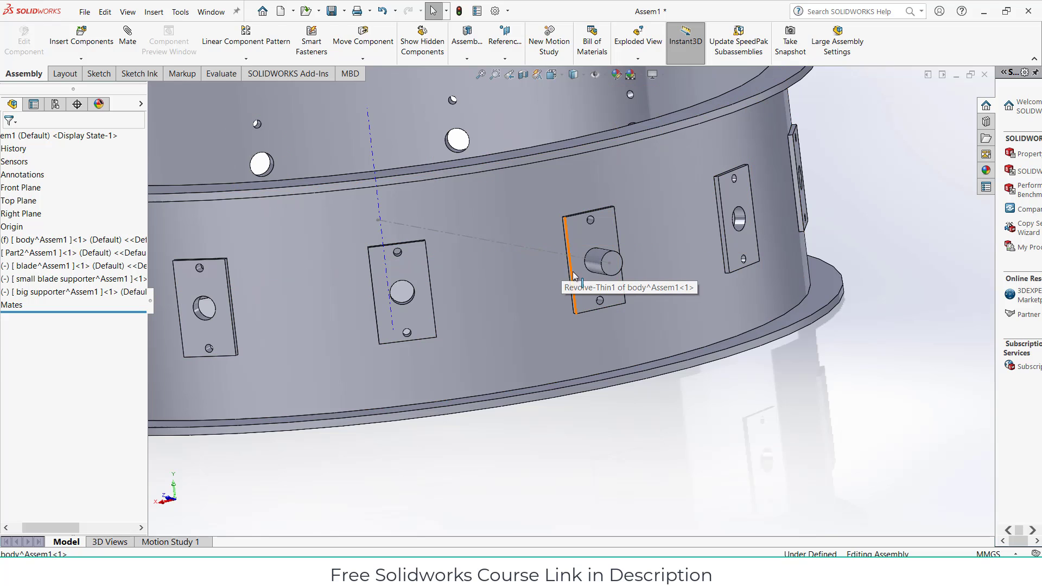
{"action": "left_click", "coordinate": [80, 58]}
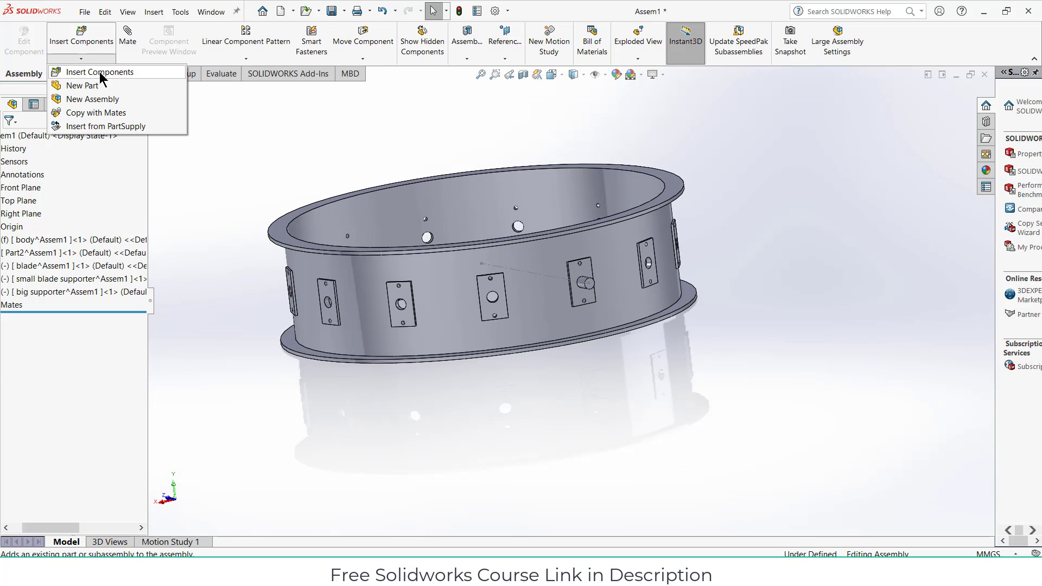
{"action": "left_click", "coordinate": [81, 84]}
{"action": "left_click_drag", "start_coordinate": [47, 529], "coordinate": [38, 530]}
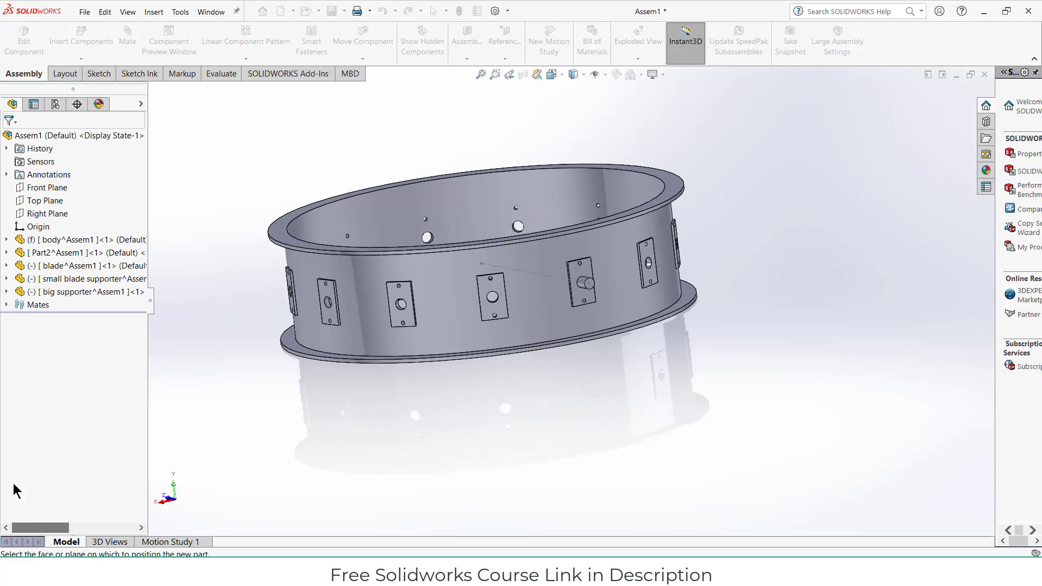
{"action": "left_click", "coordinate": [44, 187]}
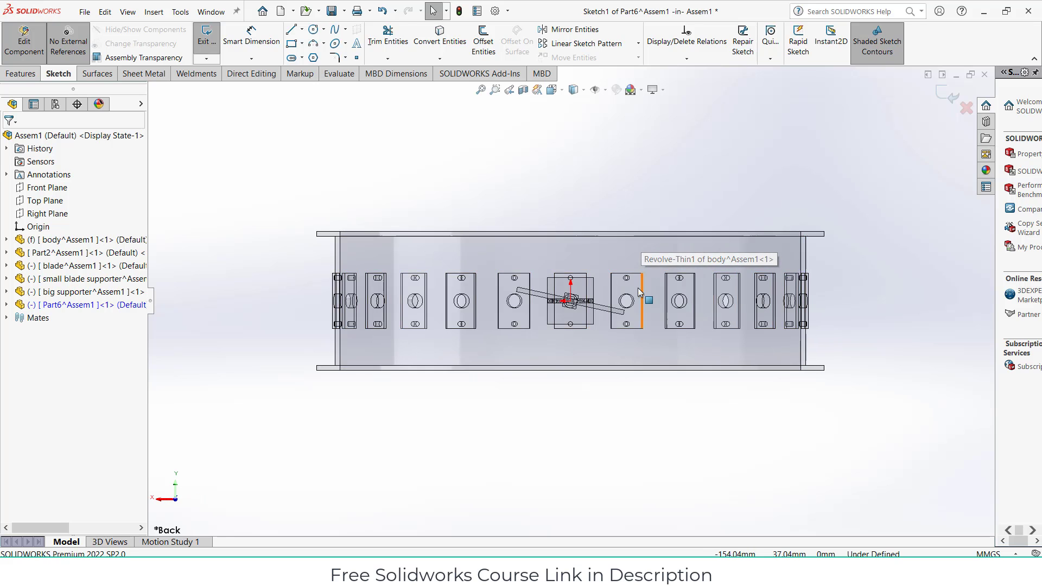
Sketch two concentric circles at the origin, one of 15 mm radius matching the pin and one of about 28.6 mm radius
{"action": "left_click", "coordinate": [313, 29]}
{"action": "scroll", "coordinate": [548, 260], "scroll_direction": "down", "scroll_amount": 3}
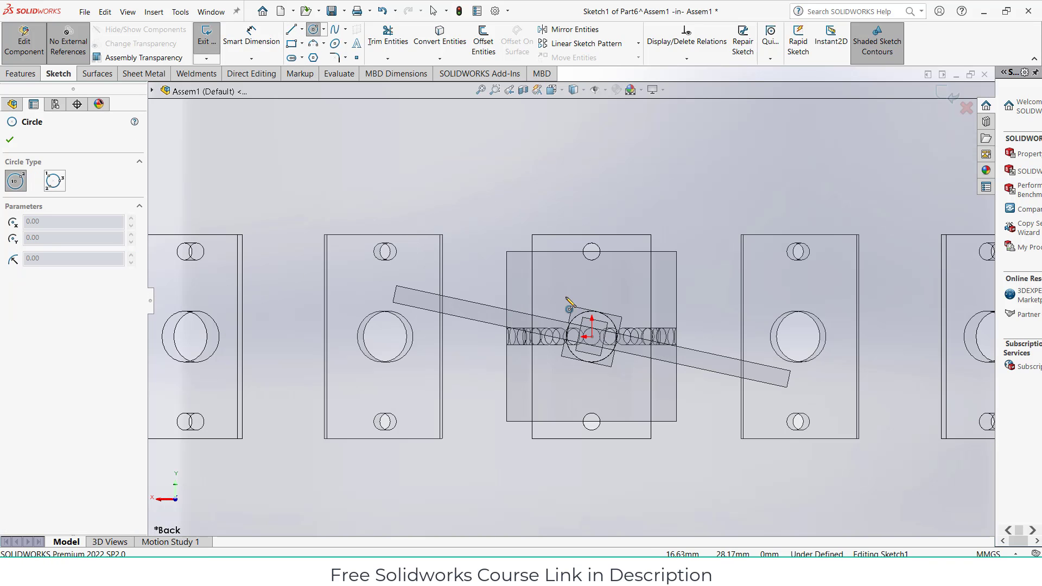
{"action": "left_click", "coordinate": [592, 337]}
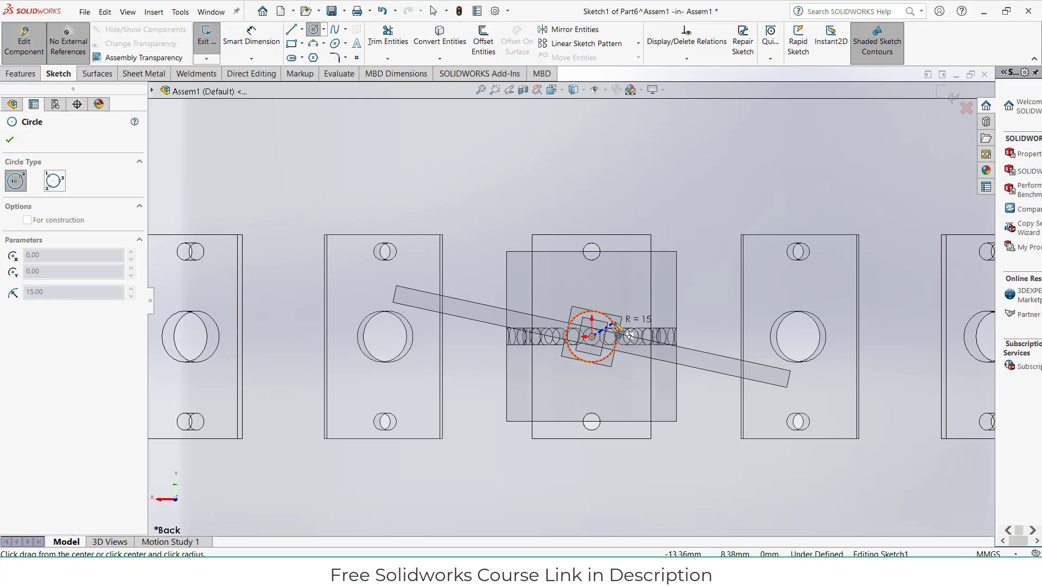
{"action": "left_click", "coordinate": [618, 335]}
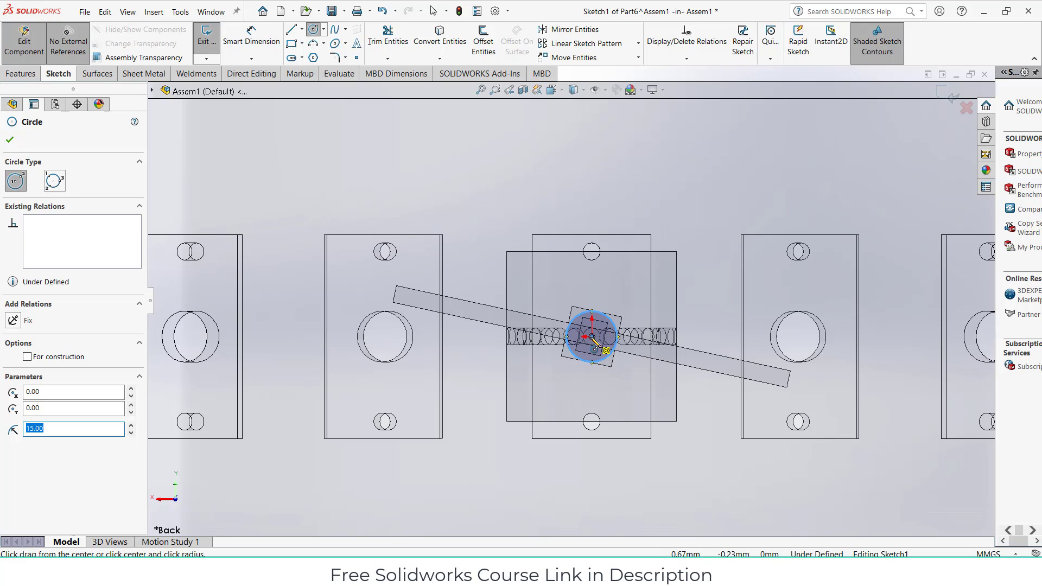
{"action": "left_click", "coordinate": [592, 338]}
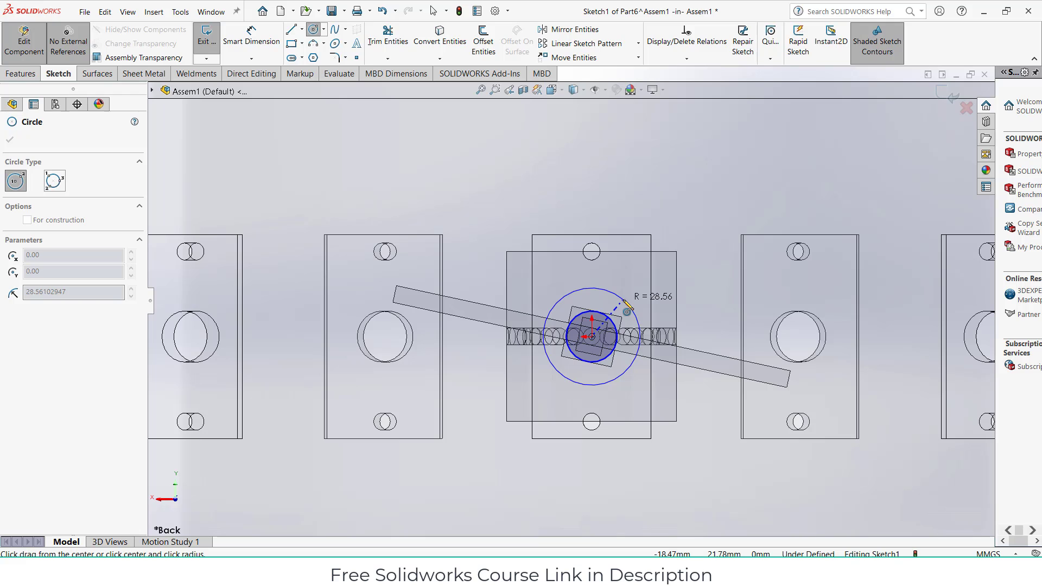
{"action": "left_click", "coordinate": [627, 308]}
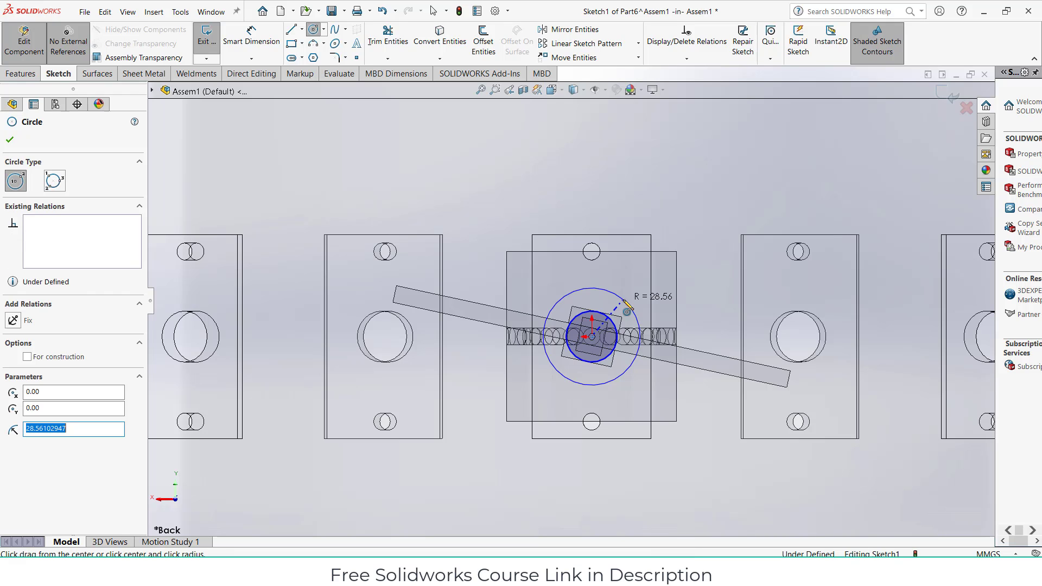
Dimension the outer circle to a 50 mm diameter
{"action": "left_click", "coordinate": [251, 34]}
{"action": "left_click", "coordinate": [612, 289]}
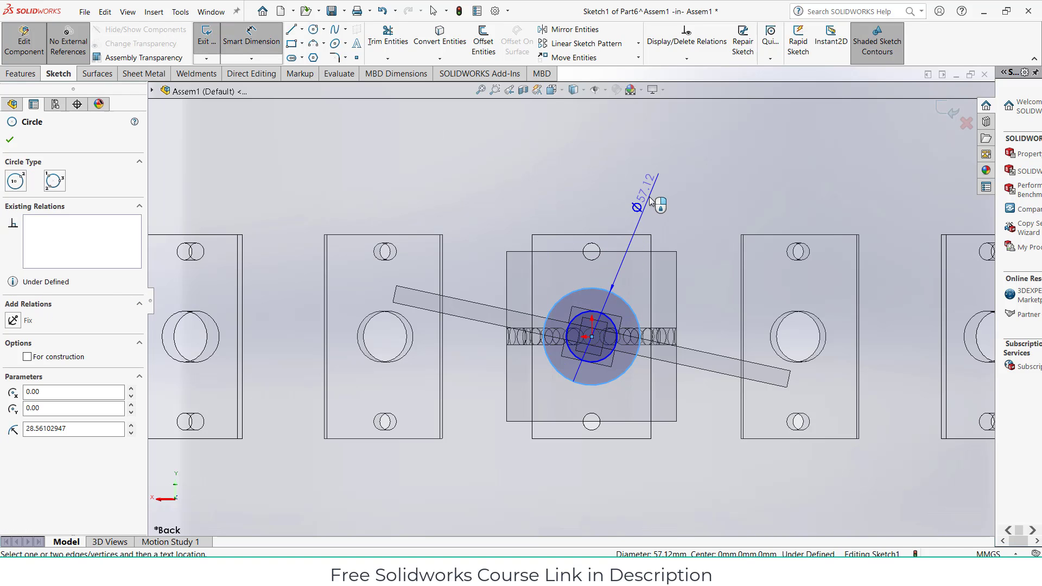
{"action": "left_click", "coordinate": [651, 202]}
{"action": "type", "text": "50"}
{"action": "key", "text": "Return"}
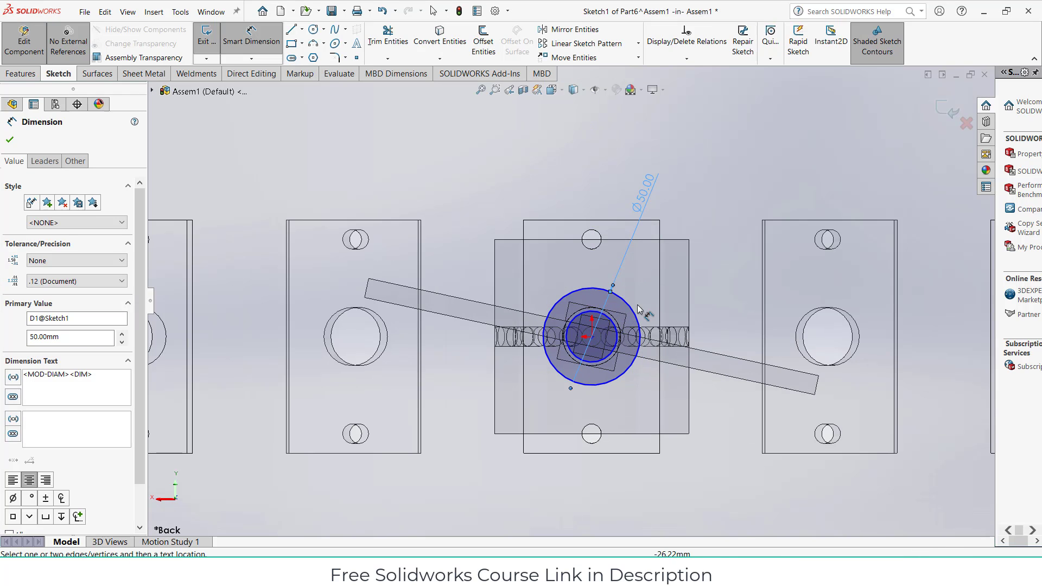
{"action": "left_click", "coordinate": [564, 158]}
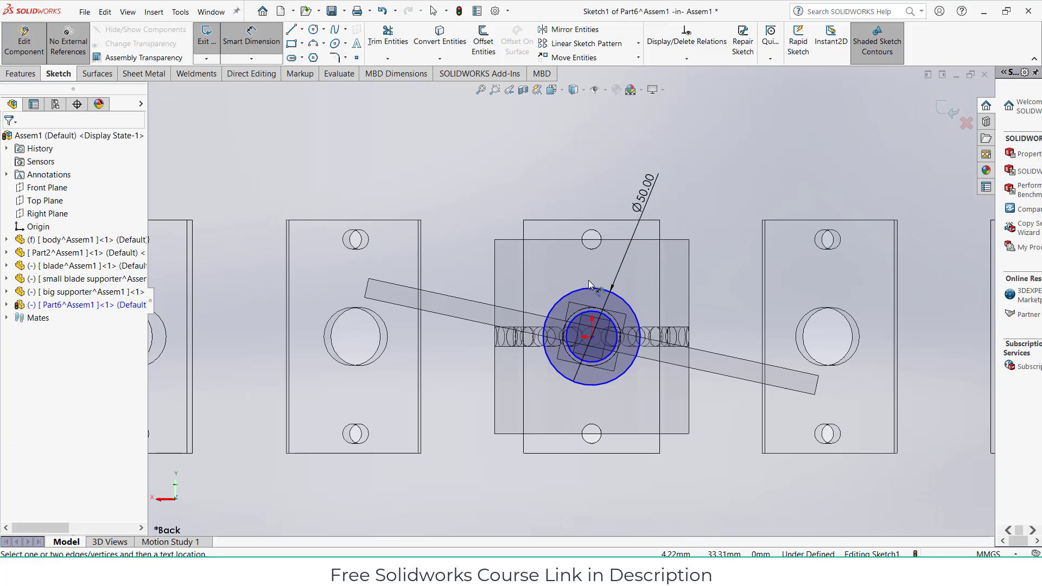
Dimension the inner circle to a 30 mm diameter
{"action": "left_click", "coordinate": [613, 319]}
{"action": "left_click", "coordinate": [662, 282]}
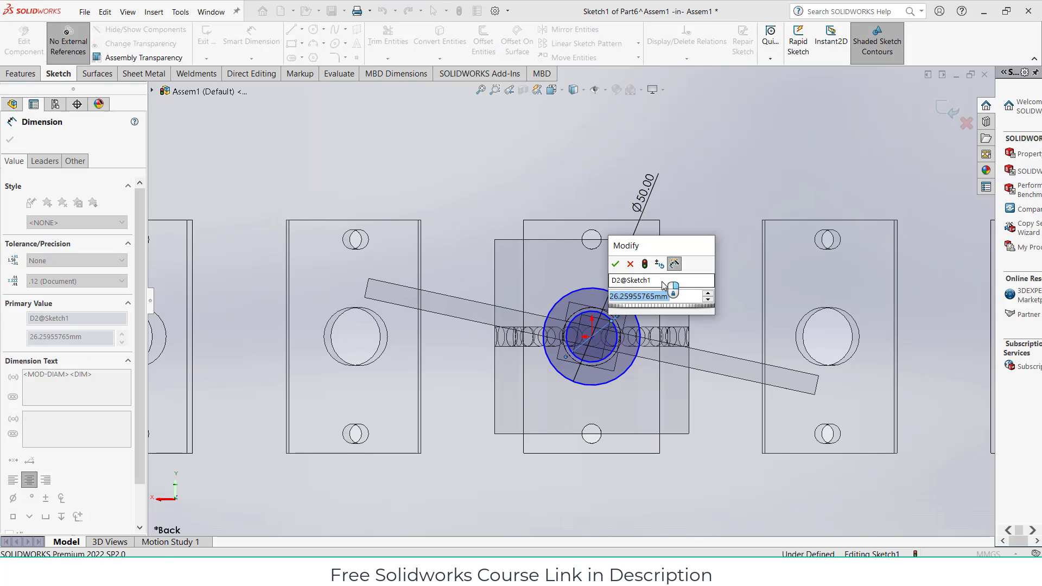
{"action": "type", "text": "30"}
{"action": "key", "text": "Return"}
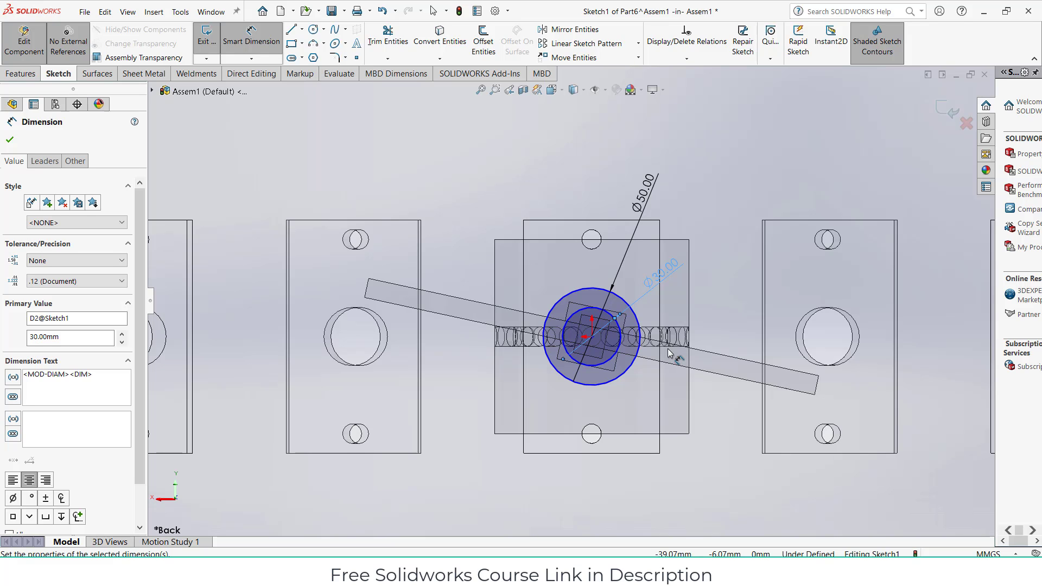
Sketch a 50 mm wide rectangle about 189 mm long, running down from the horizontal quadrant points of the 50 mm circle
{"action": "scroll", "coordinate": [651, 381], "scroll_direction": "up", "scroll_amount": 4}
{"action": "scroll", "coordinate": [615, 391], "scroll_direction": "down", "scroll_amount": 2}
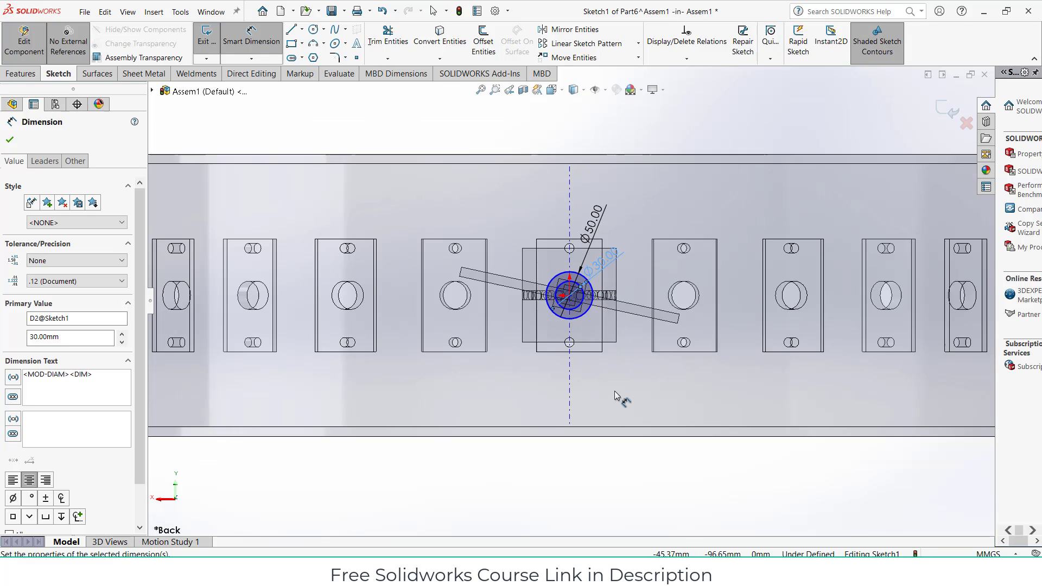
{"action": "scroll", "coordinate": [615, 391], "scroll_direction": "up", "scroll_amount": 1}
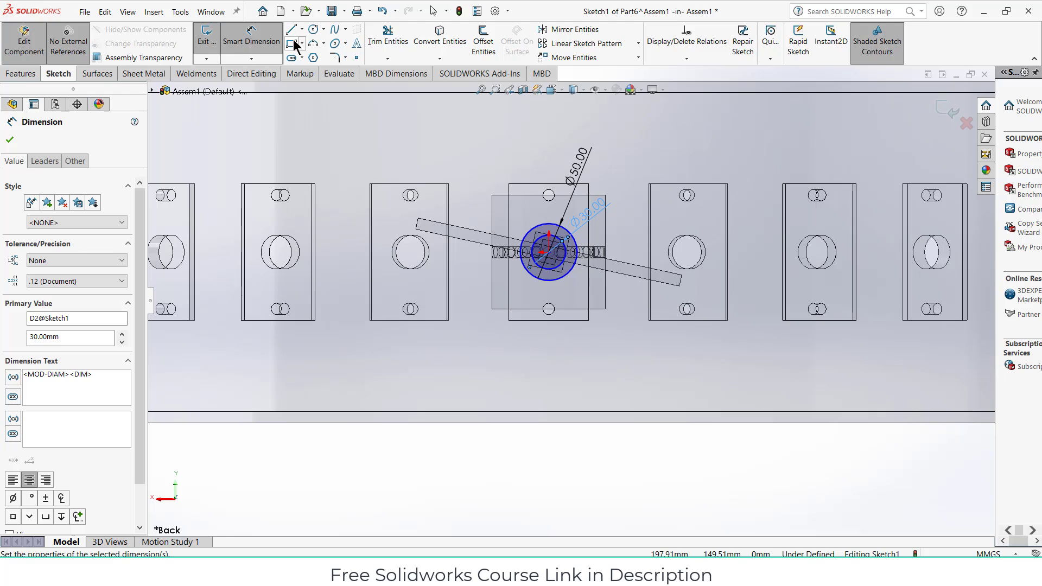
{"action": "left_click", "coordinate": [291, 47]}
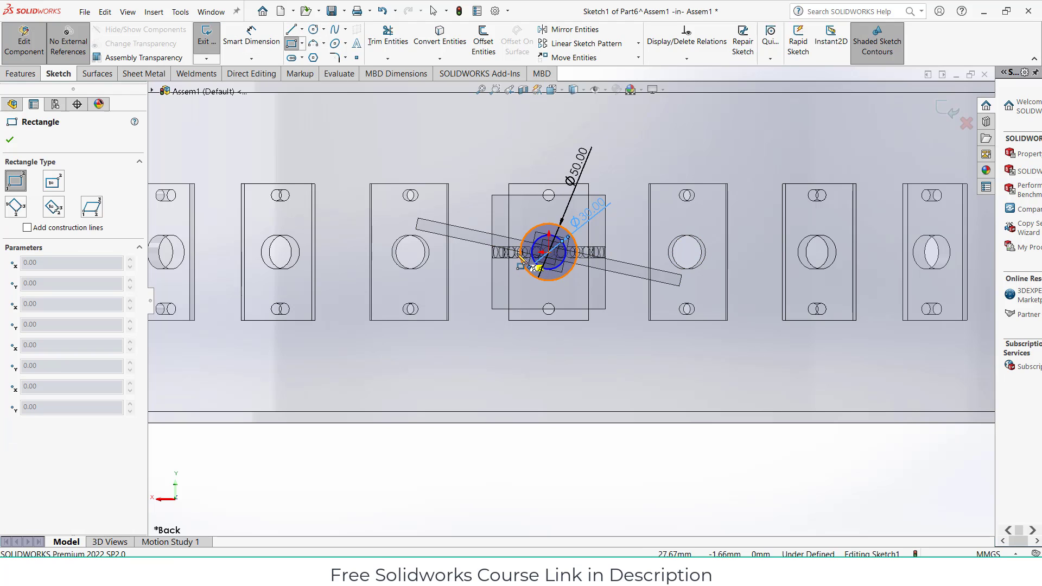
{"action": "left_click", "coordinate": [521, 253]}
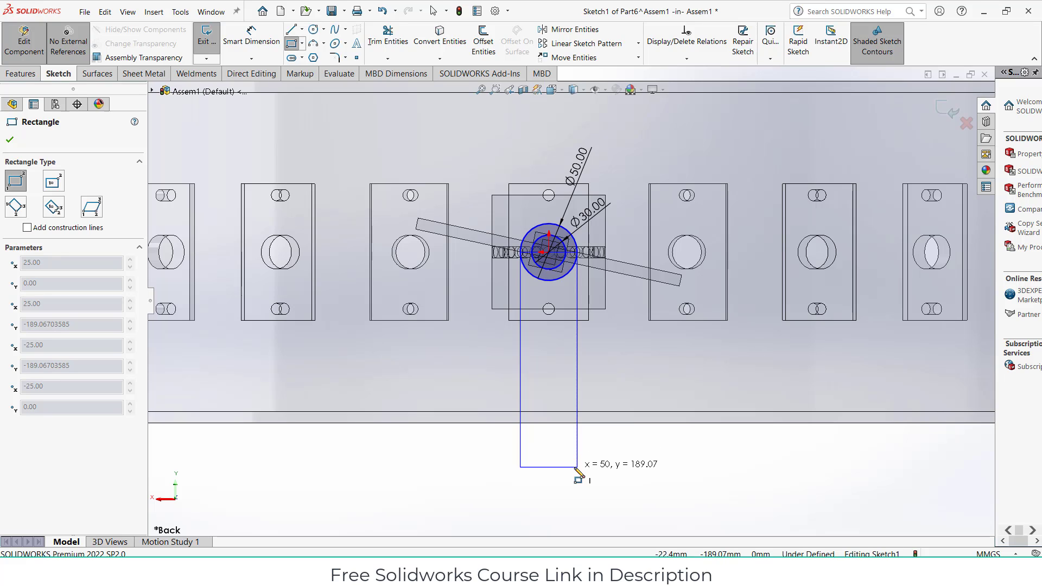
{"action": "left_click", "coordinate": [577, 467]}
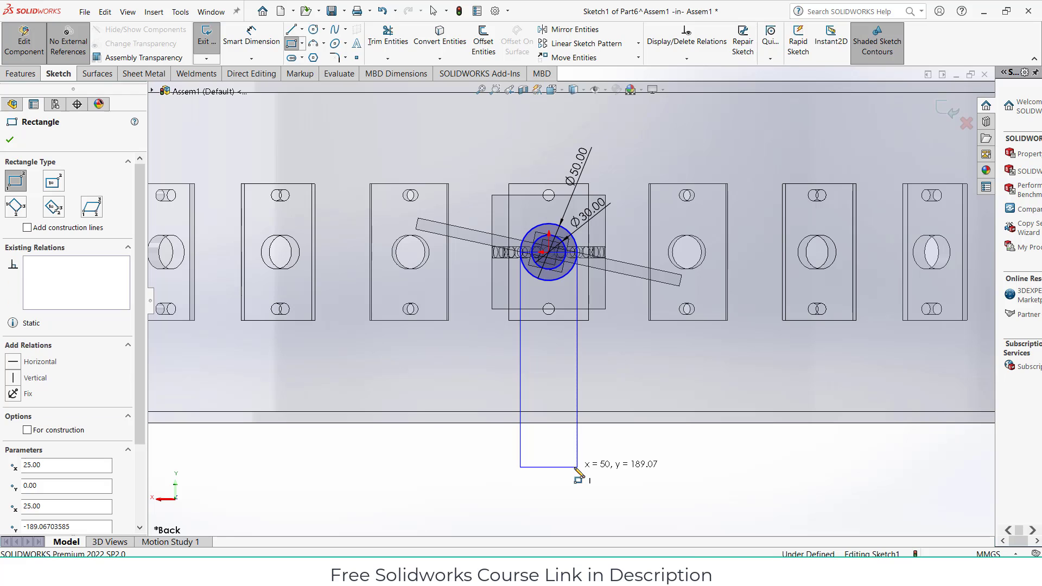
Draw a circle of 25 mm radius centered on the midpoint of the rectangle's lower edge, reaching its corners
{"action": "left_click", "coordinate": [314, 30]}
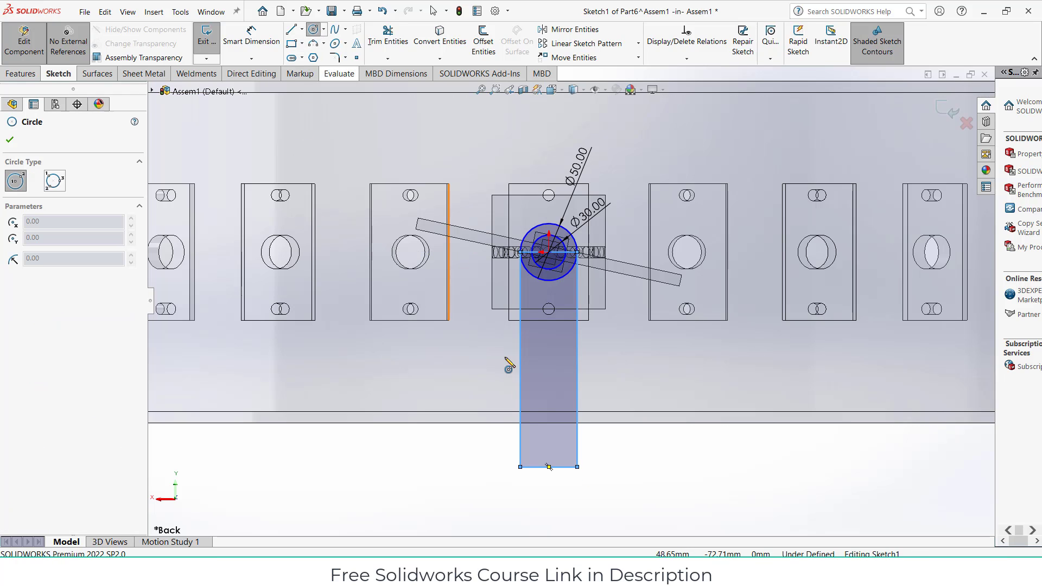
{"action": "left_click", "coordinate": [549, 466]}
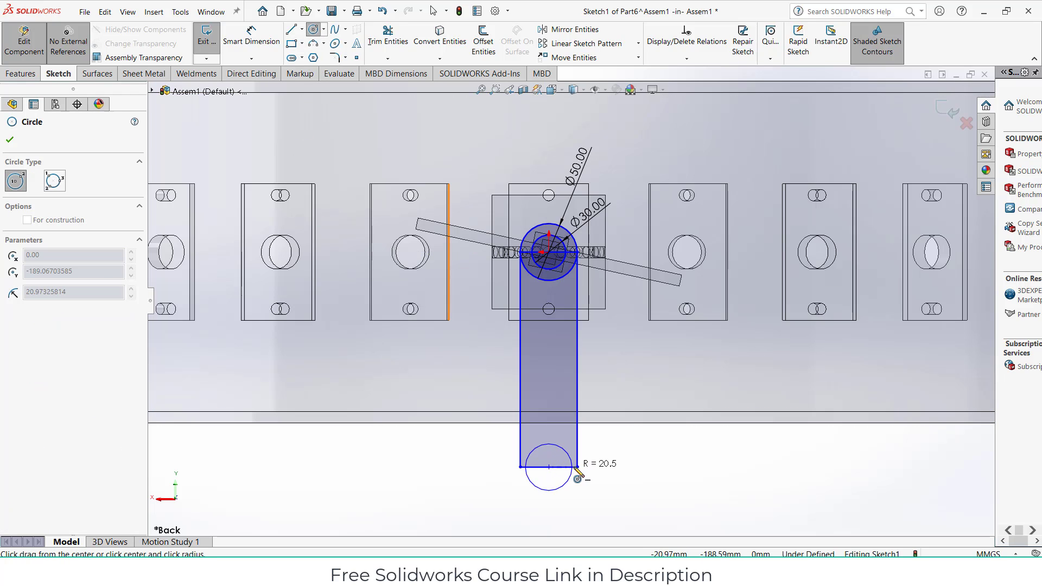
{"action": "left_click", "coordinate": [576, 468]}
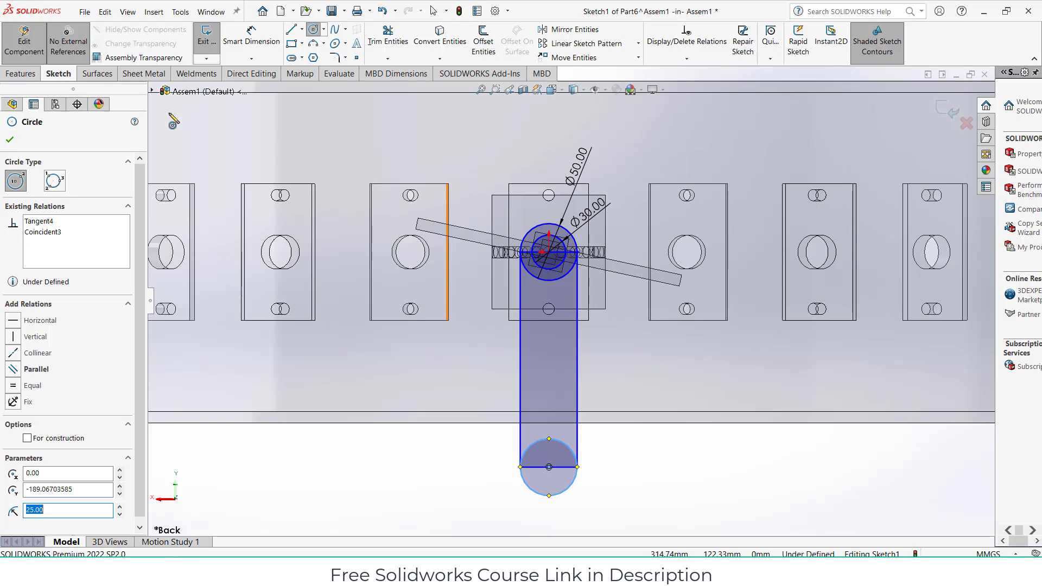
Dimension the vertical distance between the upper and lower circle centers to 190 mm
{"action": "left_click", "coordinate": [22, 75]}
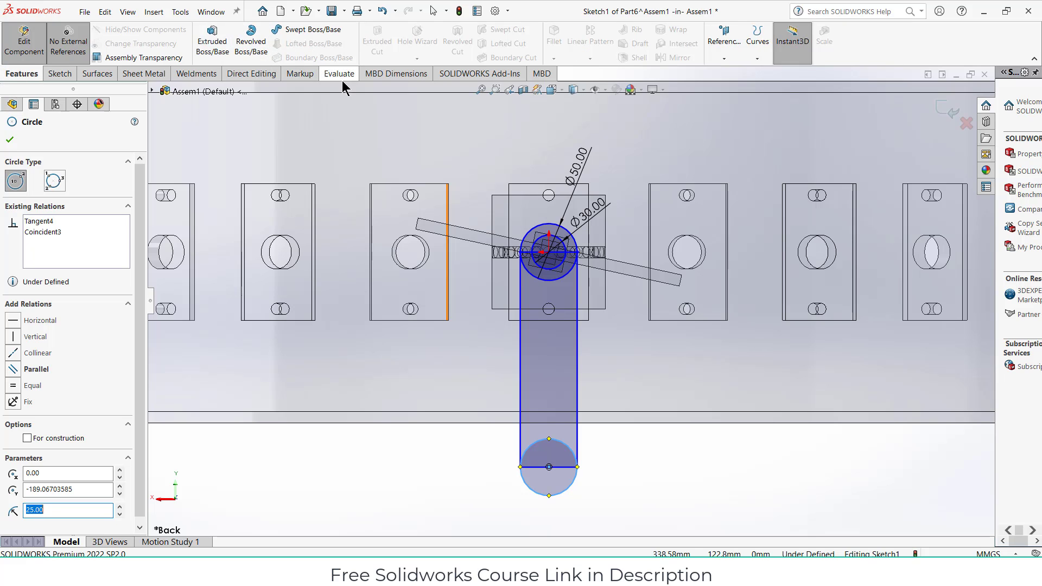
{"action": "left_click", "coordinate": [60, 75]}
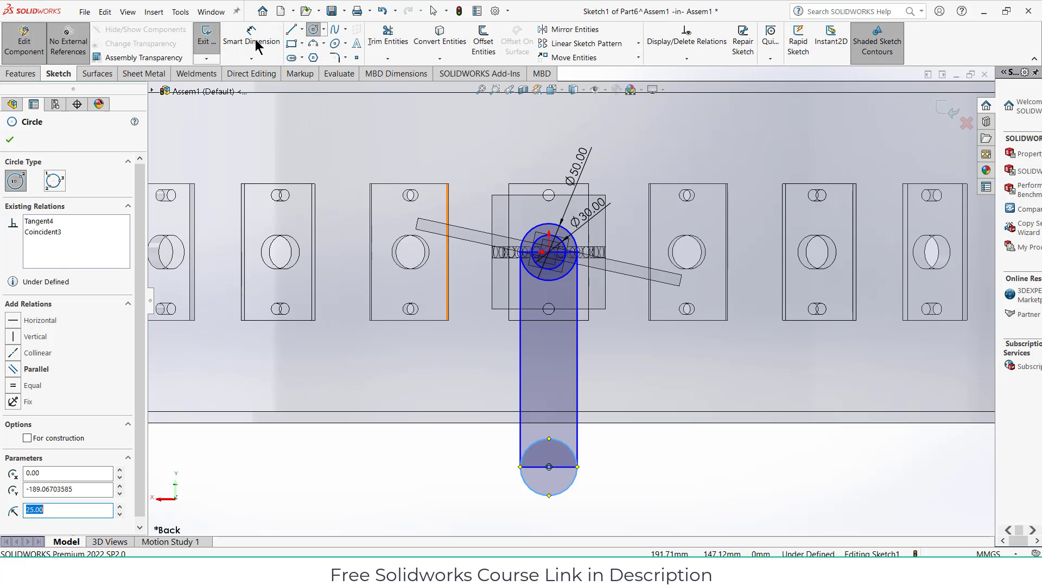
{"action": "left_click", "coordinate": [252, 36]}
{"action": "left_click", "coordinate": [551, 253]}
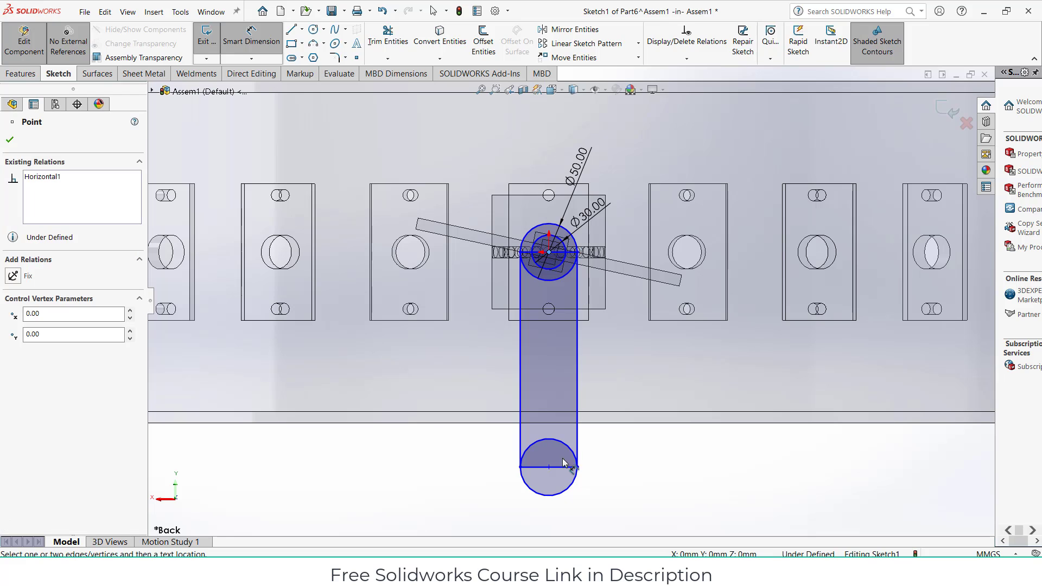
{"action": "left_click", "coordinate": [549, 467]}
{"action": "left_click", "coordinate": [661, 450]}
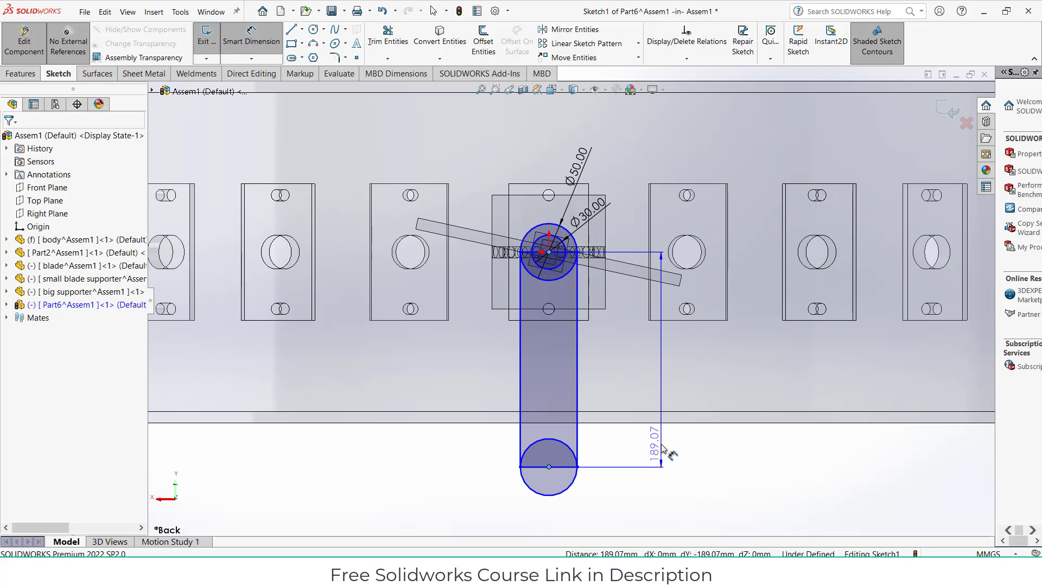
{"action": "type", "text": "19"}
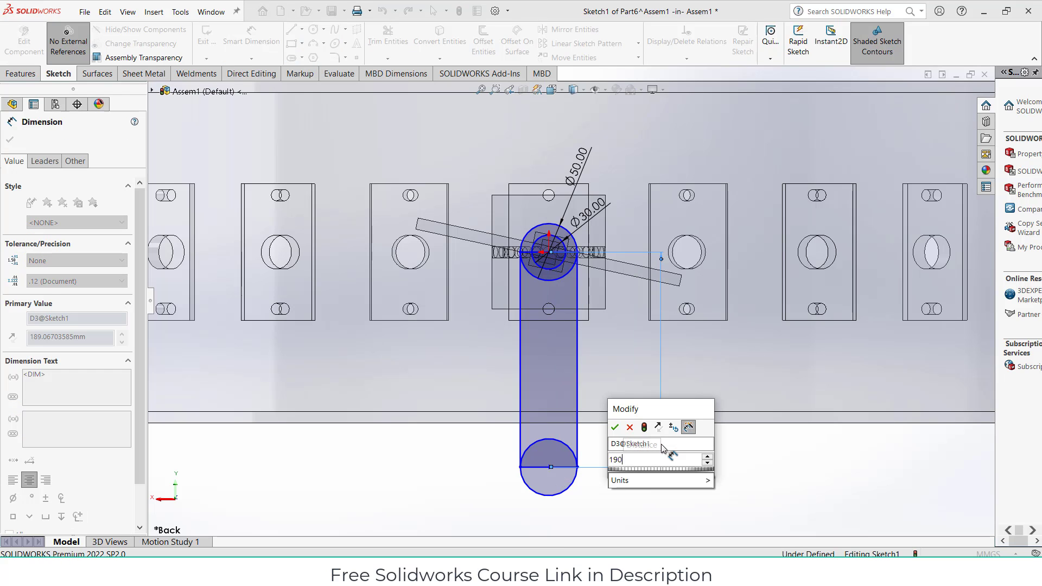
{"action": "type", "text": "0"}
{"action": "key", "text": "Return"}
Start a boss extrusion with the rectangle, lower circle and ring regions as contours, leaving out the 30 mm hole
{"action": "scroll", "coordinate": [524, 252], "scroll_direction": "down", "scroll_amount": 2}
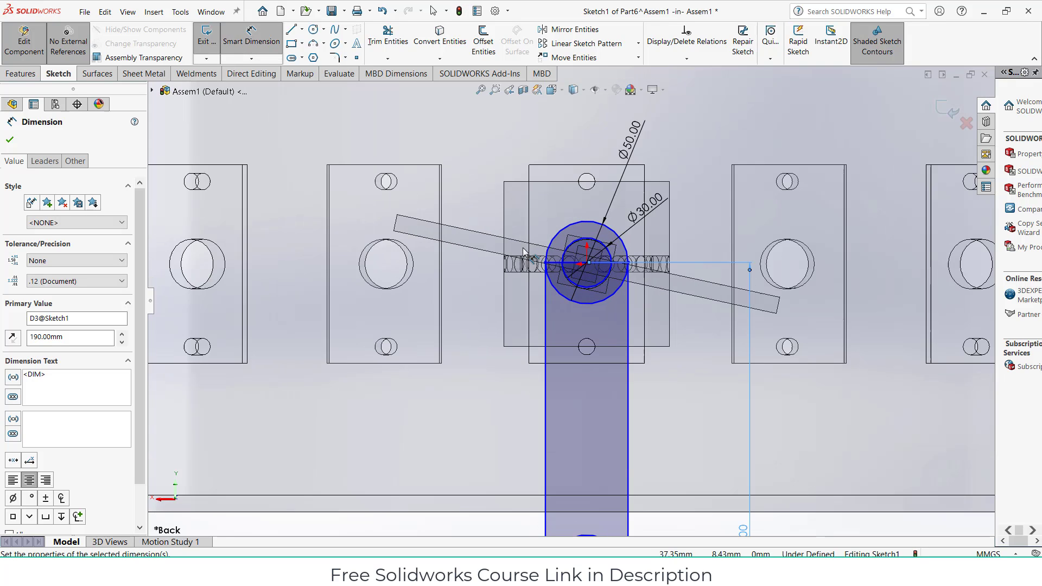
{"action": "scroll", "coordinate": [525, 252], "scroll_direction": "up", "scroll_amount": 2}
{"action": "scroll", "coordinate": [578, 285], "scroll_direction": "down", "scroll_amount": 1}
{"action": "scroll", "coordinate": [601, 345], "scroll_direction": "up", "scroll_amount": 1}
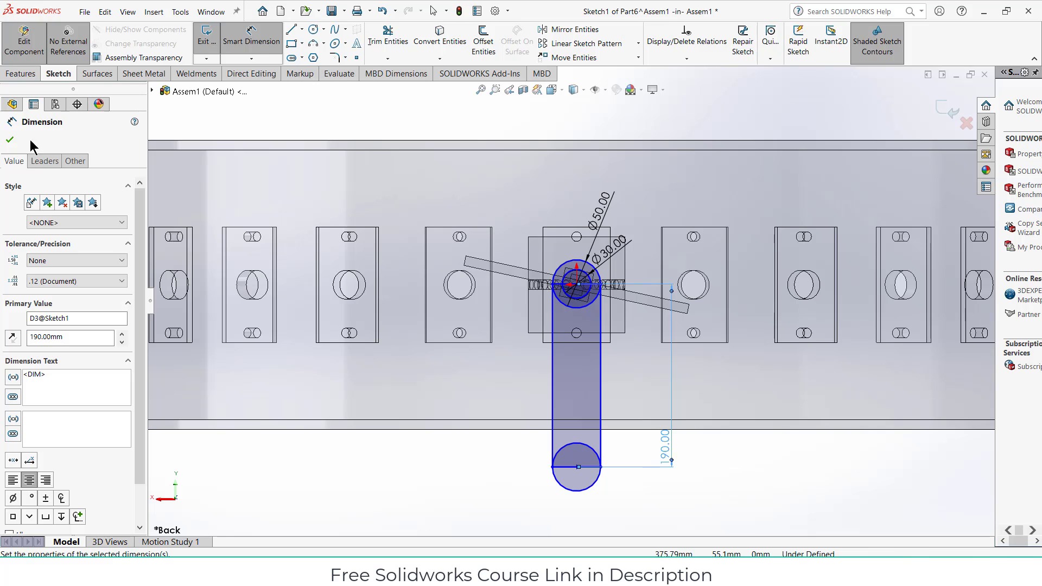
{"action": "left_click", "coordinate": [16, 74]}
{"action": "left_click", "coordinate": [212, 41]}
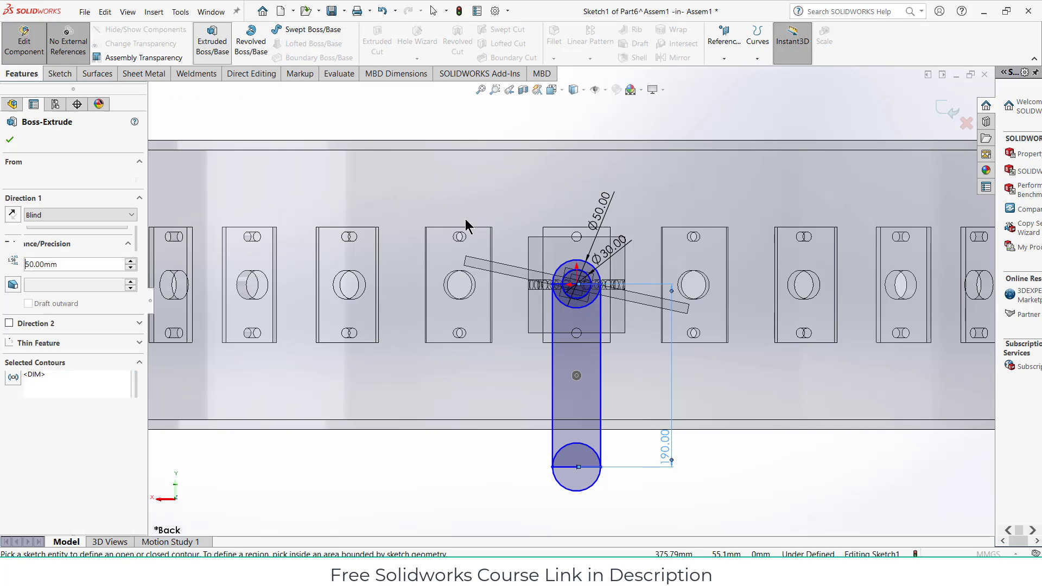
{"action": "left_click", "coordinate": [586, 343]}
{"action": "scroll", "coordinate": [574, 457], "scroll_direction": "down", "scroll_amount": 3}
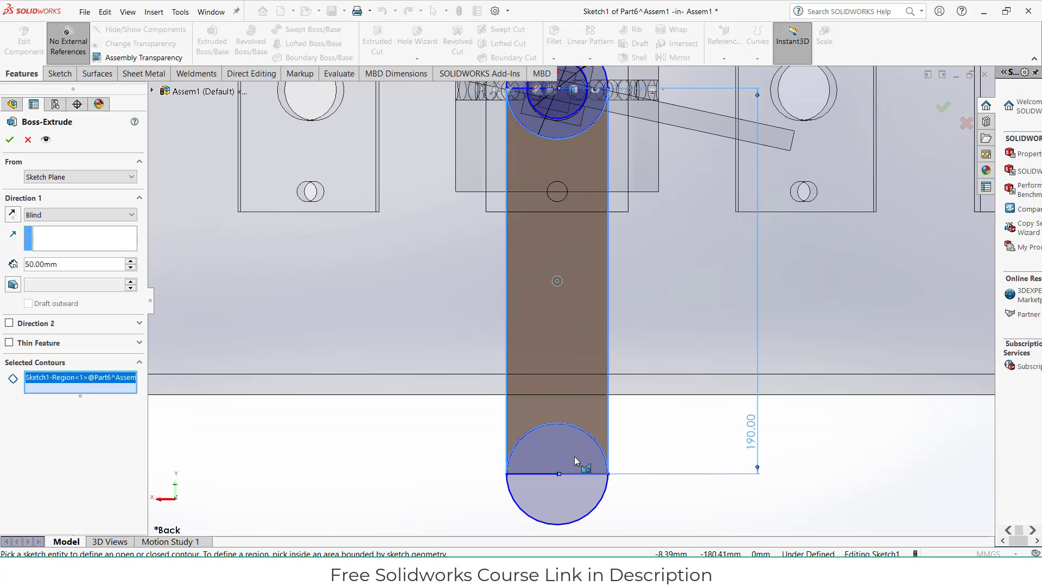
{"action": "scroll", "coordinate": [566, 266], "scroll_direction": "up", "scroll_amount": 5}
{"action": "scroll", "coordinate": [561, 181], "scroll_direction": "down", "scroll_amount": 7}
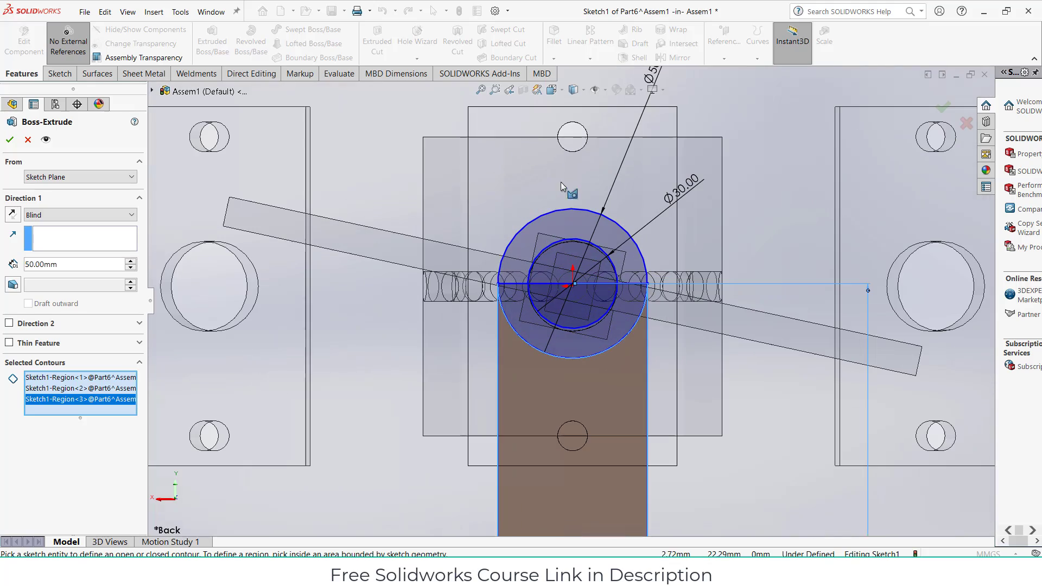
{"action": "left_click", "coordinate": [536, 234]}
{"action": "left_click", "coordinate": [548, 335]}
{"action": "scroll", "coordinate": [564, 342], "scroll_direction": "up", "scroll_amount": 5}
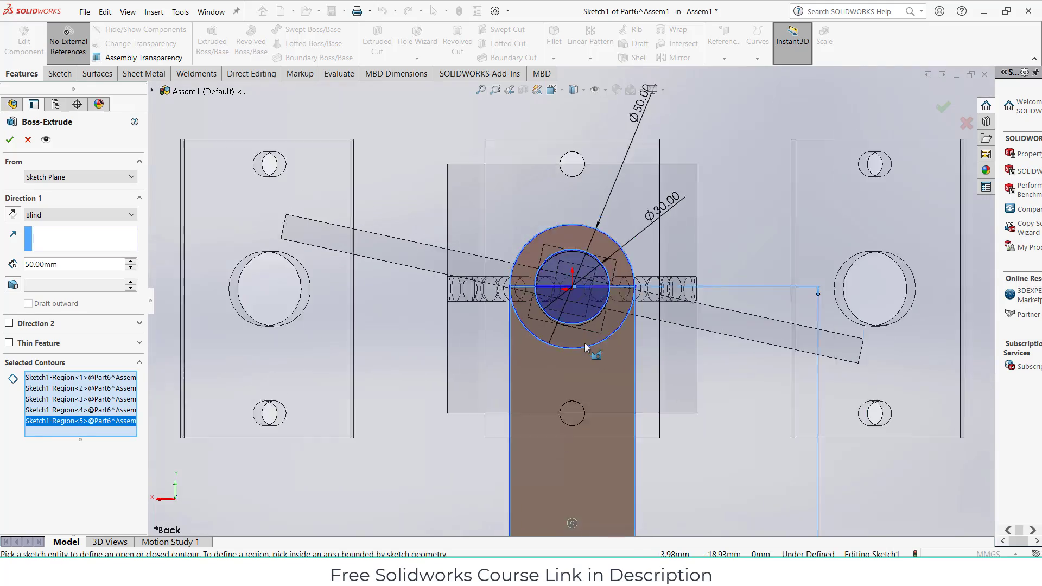
Set the blind extrusion depth to 10 mm and finish the arm
{"action": "middle_click_drag", "start_coordinate": [578, 350], "coordinate": [538, 371]}
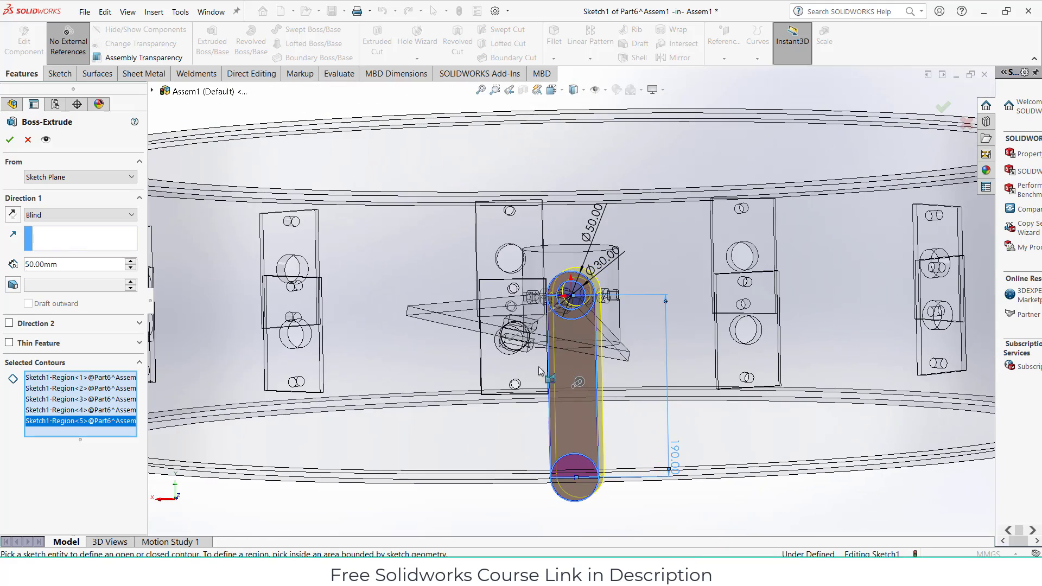
{"action": "type", "text": "10"}
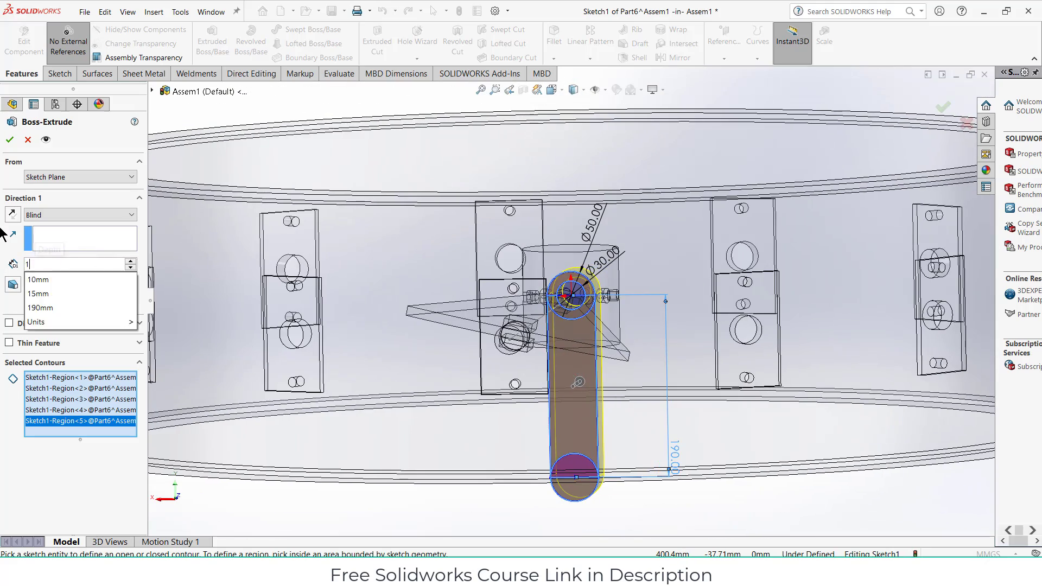
{"action": "key", "text": "Return"}
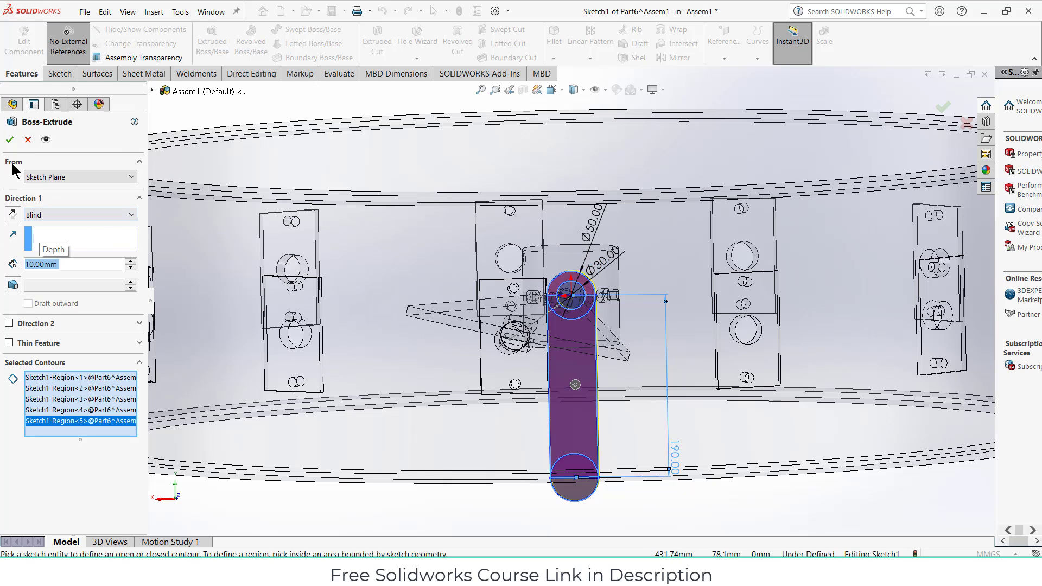
{"action": "left_click", "coordinate": [10, 140]}
Return to editing the assembly and move the new arm outside the ring body, in front of the big supporter pin
{"action": "key", "text": "f"}
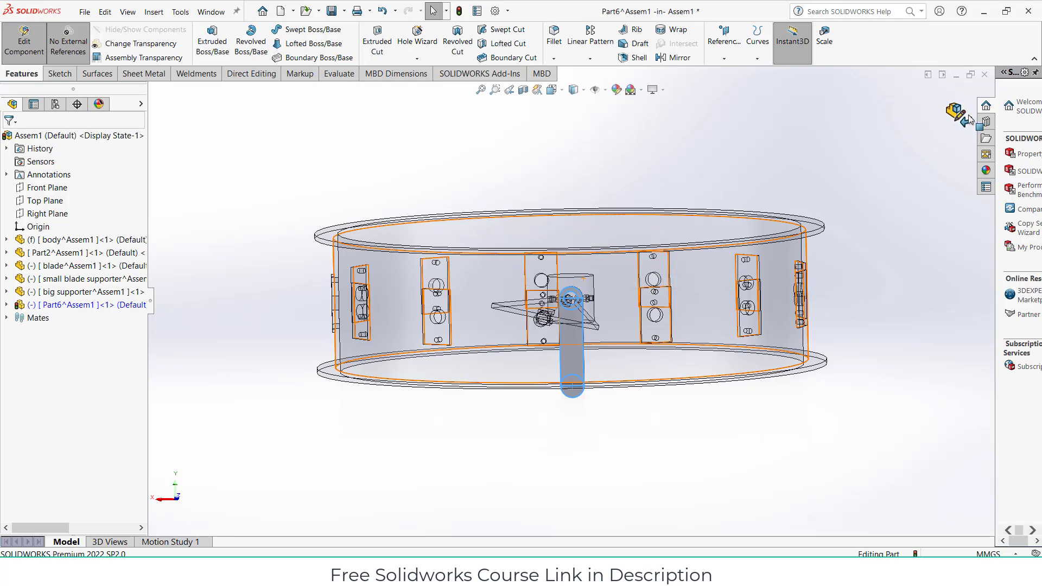
{"action": "left_click", "coordinate": [964, 115]}
{"action": "mouse_move", "coordinate": [795, 209]}
{"action": "middle_mouse_down"}
{"action": "mouse_move", "coordinate": [801, 269]}
{"action": "mouse_move", "coordinate": [717, 346]}
{"action": "mouse_move", "coordinate": [619, 351]}
{"action": "middle_mouse_up"}
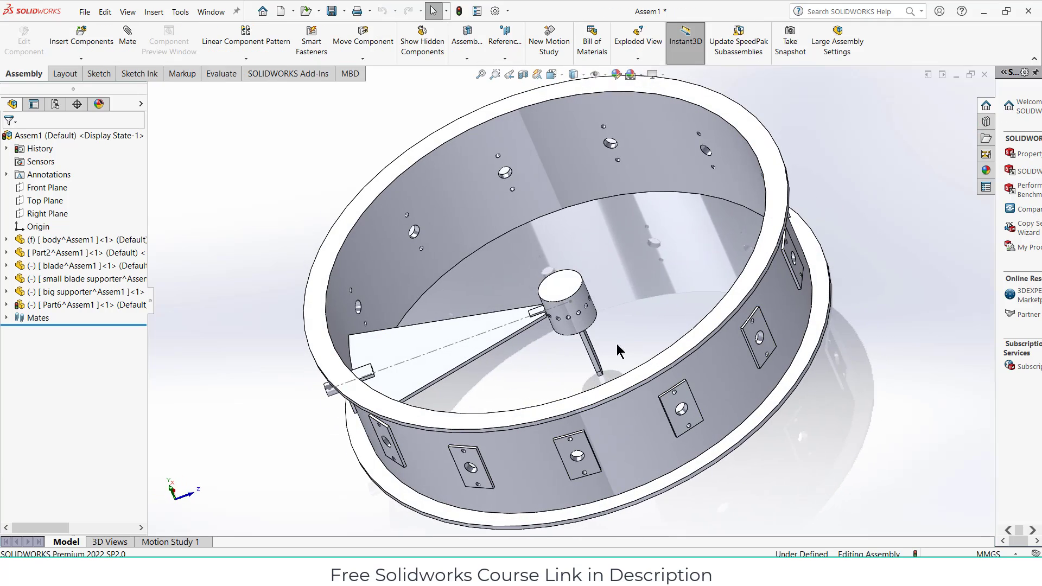
{"action": "left_click", "coordinate": [26, 308]}
{"action": "left_click_drag", "start_coordinate": [653, 305], "coordinate": [372, 372]}
{"action": "middle_click_drag", "start_coordinate": [372, 371], "coordinate": [436, 337]}
{"action": "scroll", "coordinate": [435, 338], "scroll_direction": "down", "scroll_amount": 4}
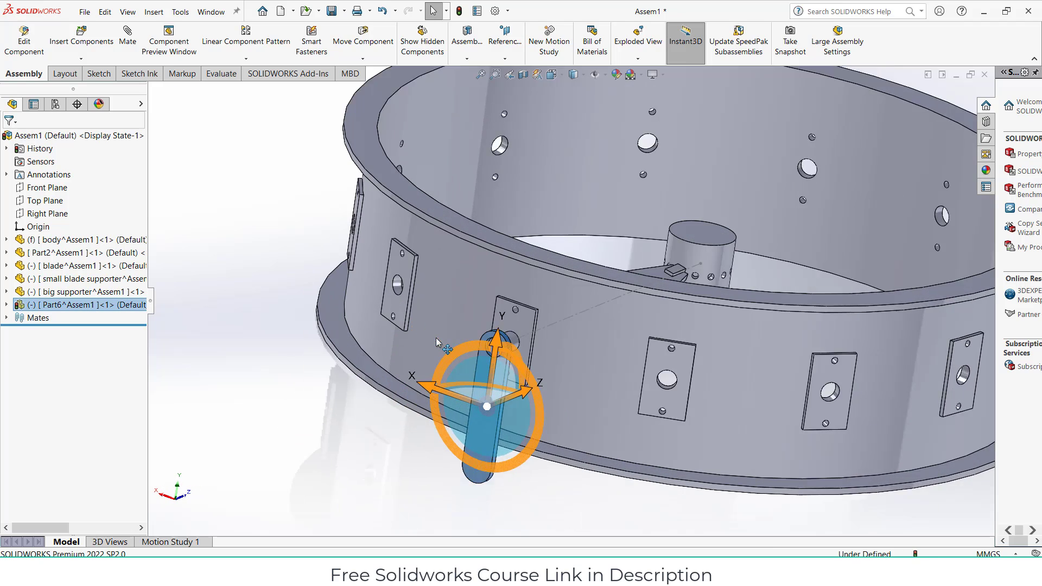
{"action": "left_click", "coordinate": [322, 409]}
Mate the arm's hole concentric with the big supporter's cylindrical face, with rotation locked
{"action": "scroll", "coordinate": [305, 342], "scroll_direction": "down", "scroll_amount": 2}
{"action": "middle_click_drag", "start_coordinate": [511, 371], "coordinate": [502, 374]}
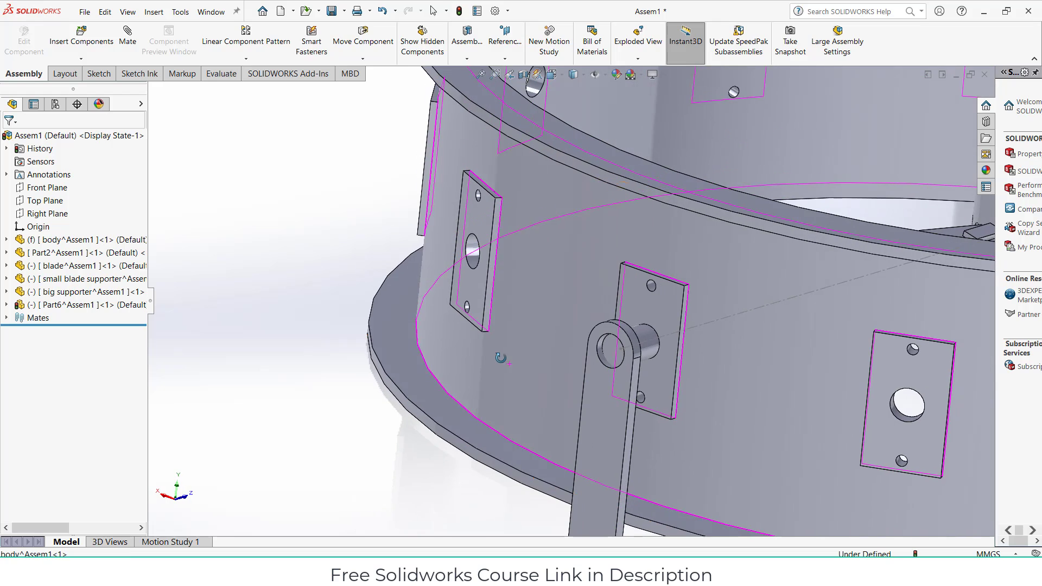
{"action": "left_click", "coordinate": [127, 35]}
{"action": "scroll", "coordinate": [611, 356], "scroll_direction": "down", "scroll_amount": 6}
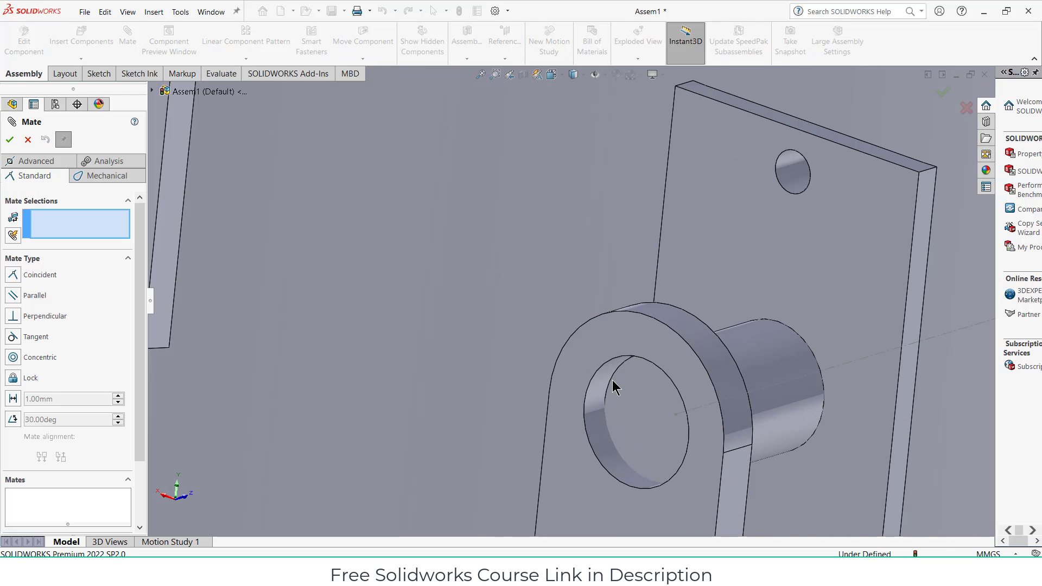
{"action": "left_click", "coordinate": [653, 380]}
{"action": "left_click", "coordinate": [748, 341]}
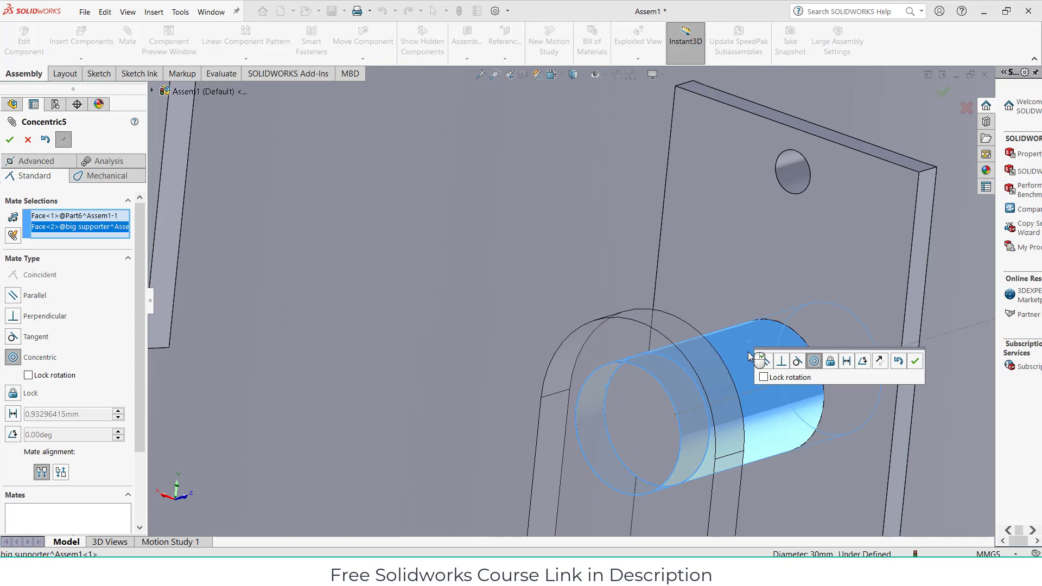
{"action": "left_click", "coordinate": [763, 377]}
{"action": "left_click", "coordinate": [911, 362]}
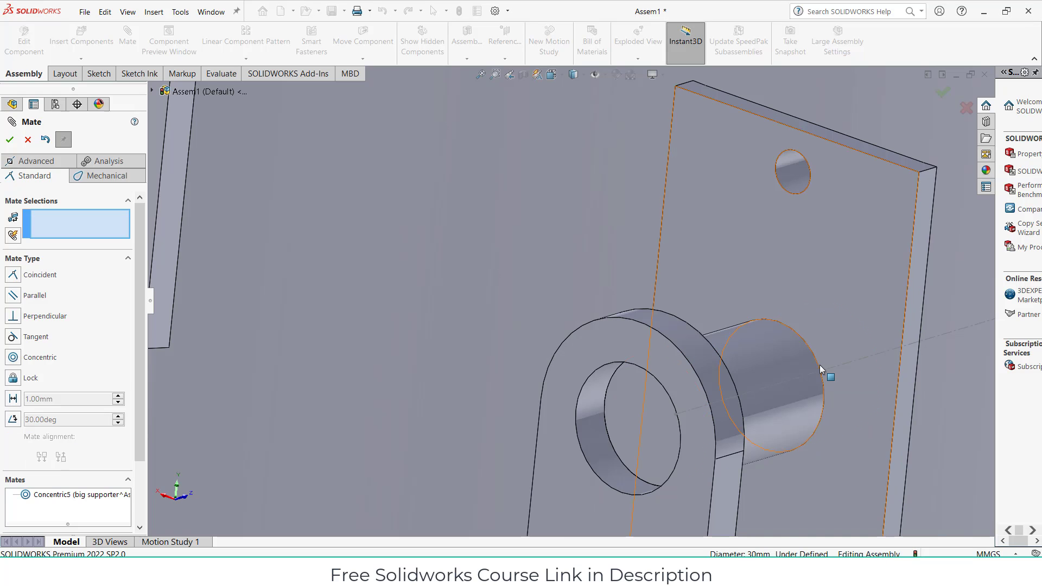
{"action": "scroll", "coordinate": [819, 365], "scroll_direction": "up", "scroll_amount": 8}
{"action": "scroll", "coordinate": [741, 353], "scroll_direction": "up", "scroll_amount": 1}
{"action": "middle_click_drag", "start_coordinate": [741, 353], "coordinate": [735, 381]}
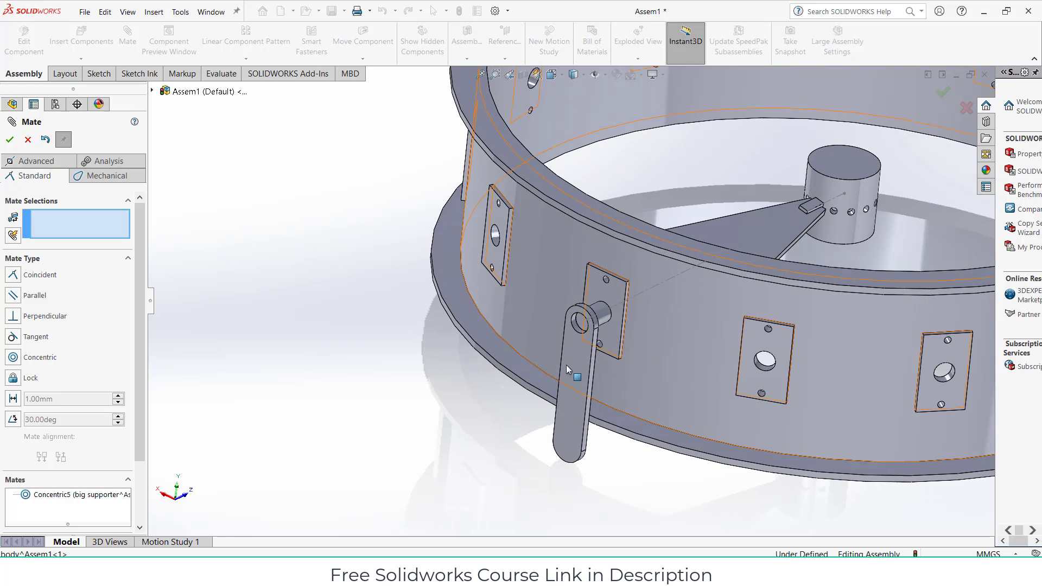
Mate the arm's outer flat face coincident with the end face of the big supporter's pin
{"action": "mouse_move", "coordinate": [571, 368]}
{"action": "left_mouse_down"}
{"action": "mouse_move", "coordinate": [555, 322]}
{"action": "mouse_move", "coordinate": [588, 370]}
{"action": "mouse_move", "coordinate": [625, 356]}
{"action": "mouse_move", "coordinate": [555, 345]}
{"action": "mouse_move", "coordinate": [545, 363]}
{"action": "mouse_move", "coordinate": [613, 392]}
{"action": "mouse_move", "coordinate": [578, 383]}
{"action": "left_mouse_up"}
{"action": "scroll", "coordinate": [578, 378], "scroll_direction": "down", "scroll_amount": 3}
{"action": "middle_click_drag", "start_coordinate": [578, 363], "coordinate": [532, 381]}
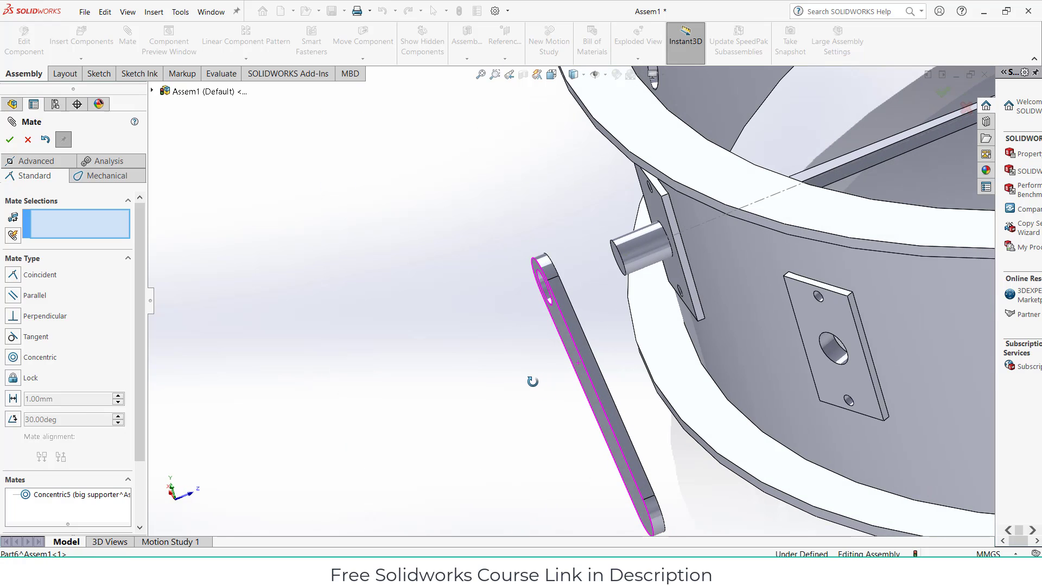
{"action": "scroll", "coordinate": [652, 279], "scroll_direction": "up", "scroll_amount": 2}
{"action": "middle_click_drag", "start_coordinate": [652, 283], "coordinate": [574, 279]}
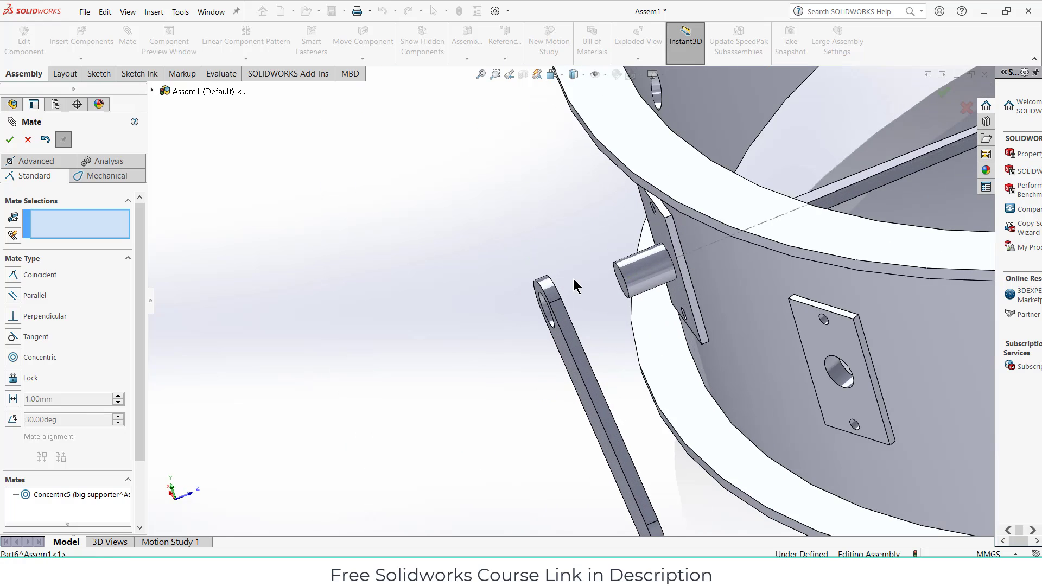
{"action": "scroll", "coordinate": [537, 303], "scroll_direction": "down", "scroll_amount": 5}
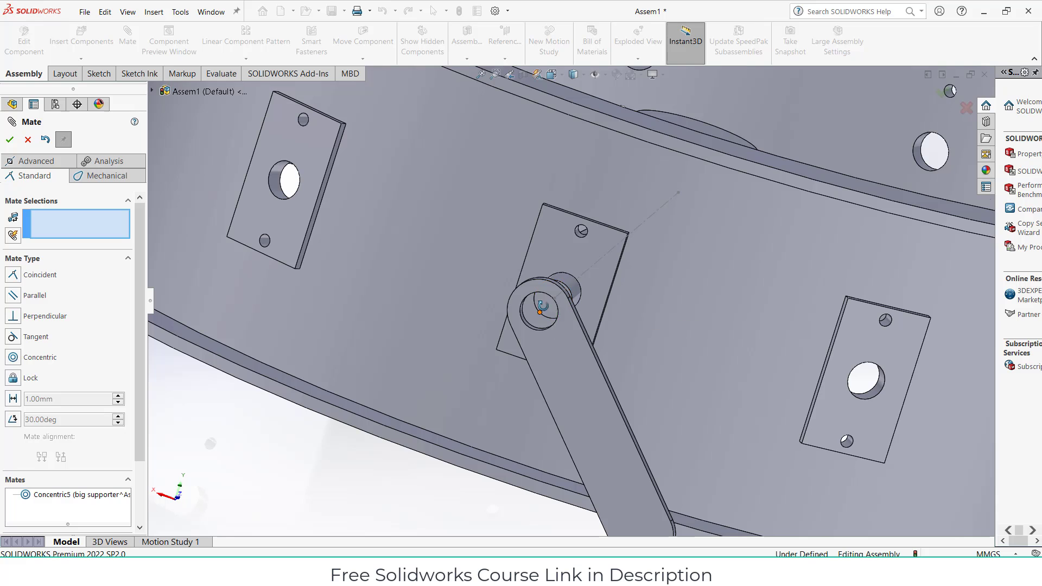
{"action": "middle_click_drag", "start_coordinate": [546, 313], "coordinate": [581, 332]}
{"action": "left_click", "coordinate": [571, 337]}
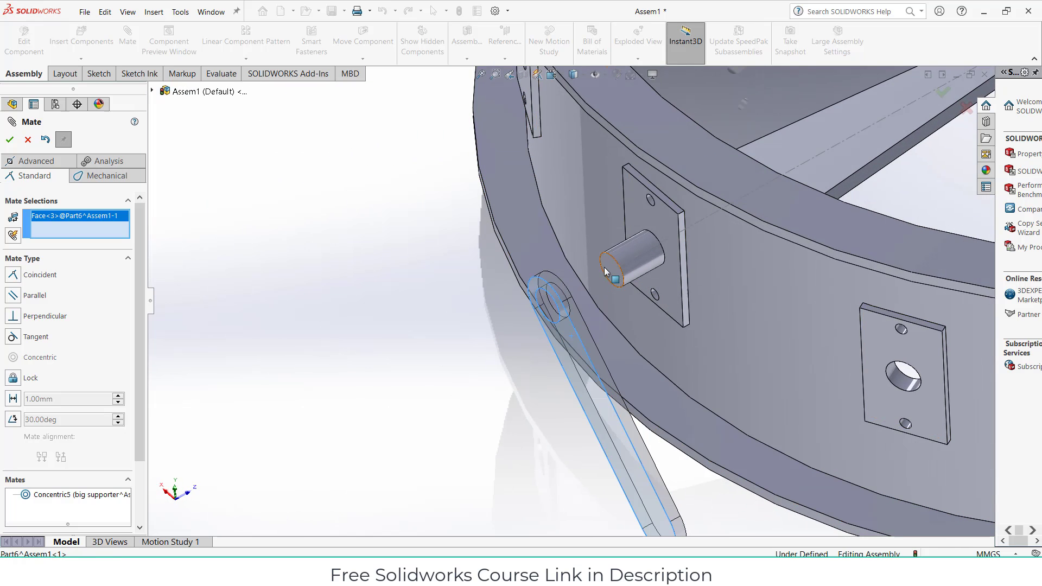
{"action": "left_click", "coordinate": [611, 273]}
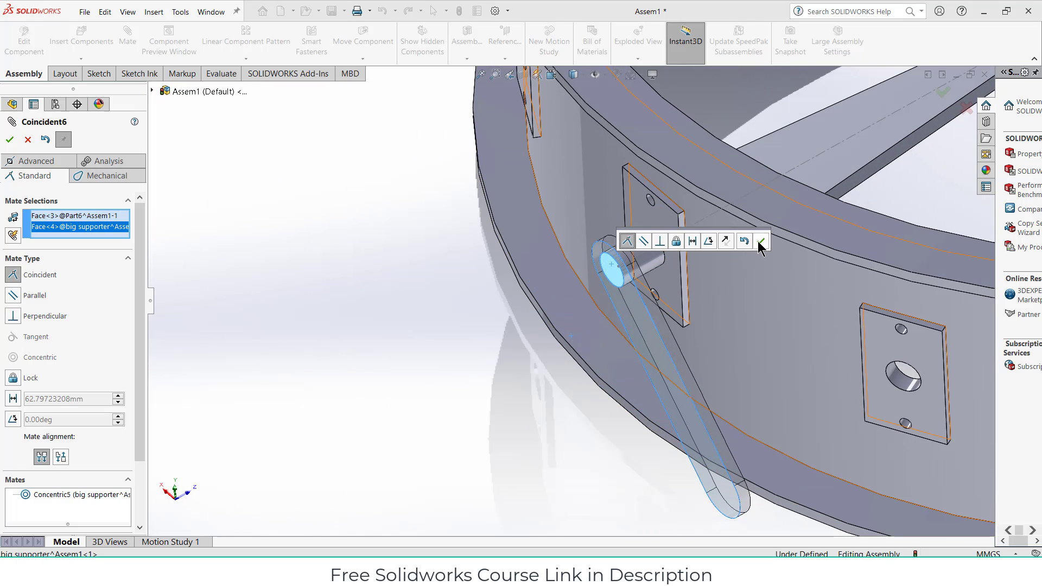
{"action": "left_click", "coordinate": [760, 242]}
Swing the arm around the pin until it hangs nearly straight down, and finish mating
{"action": "left_click_drag", "start_coordinate": [679, 434], "coordinate": [591, 389]}
{"action": "scroll", "coordinate": [669, 413], "scroll_direction": "down", "scroll_amount": 4}
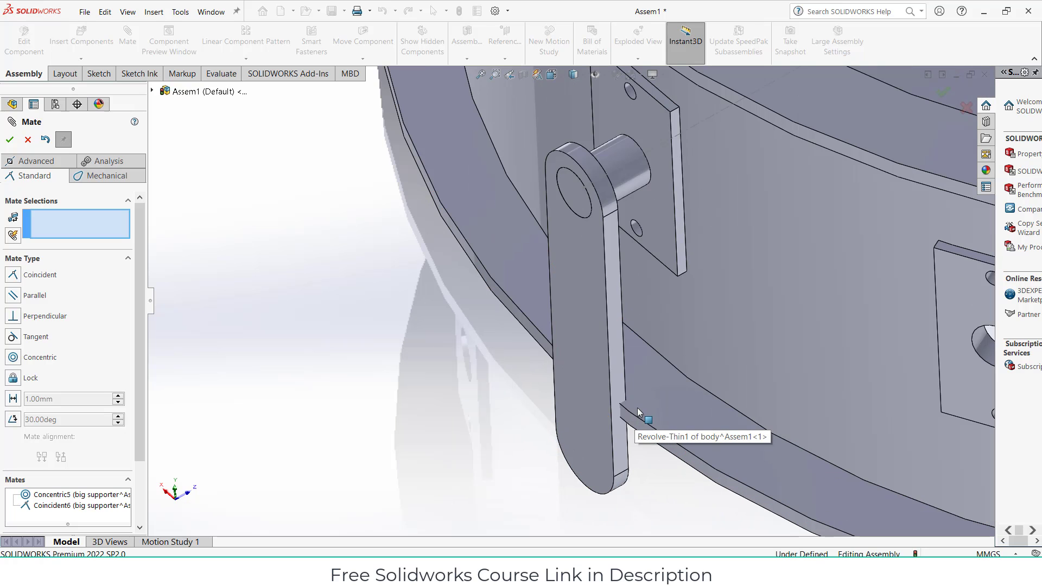
{"action": "scroll", "coordinate": [634, 413], "scroll_direction": "up", "scroll_amount": 8}
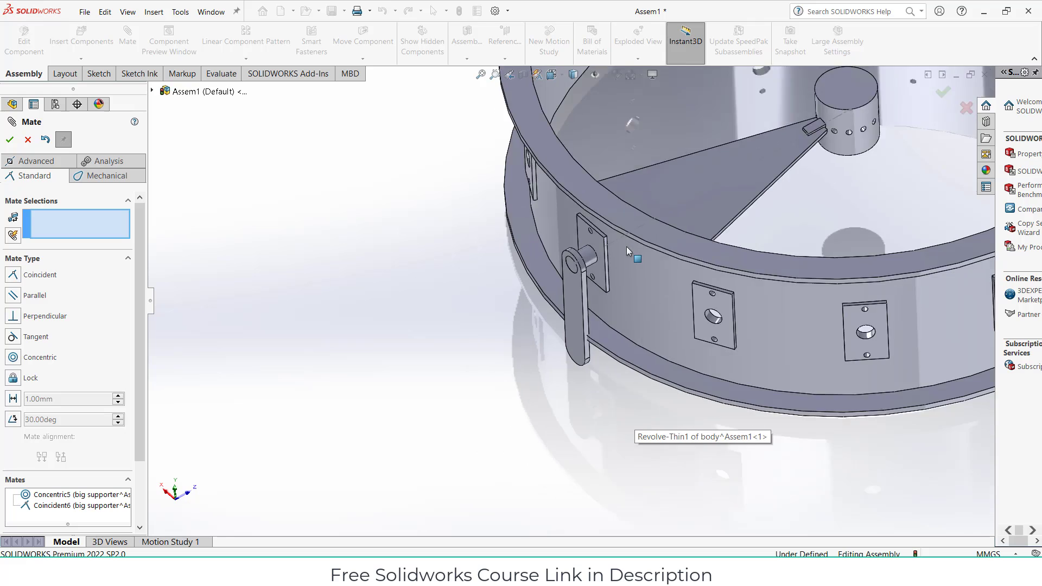
{"action": "left_click", "coordinate": [585, 268]}
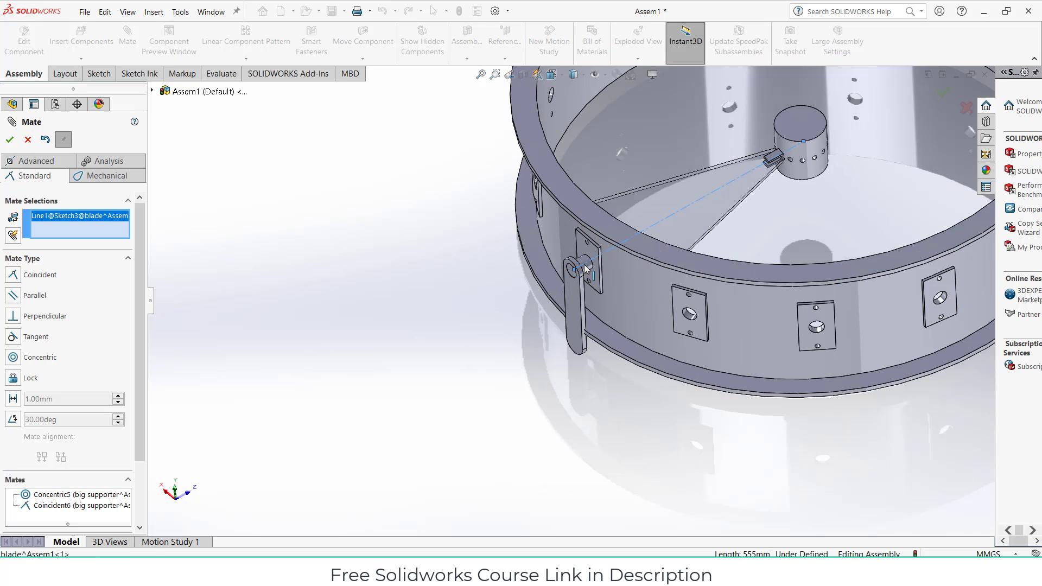
{"action": "left_click", "coordinate": [28, 140]}
Edit the big supporter in place and open Sketch1 of its revolved pin for editing
{"action": "scroll", "coordinate": [638, 228], "scroll_direction": "down", "scroll_amount": 4}
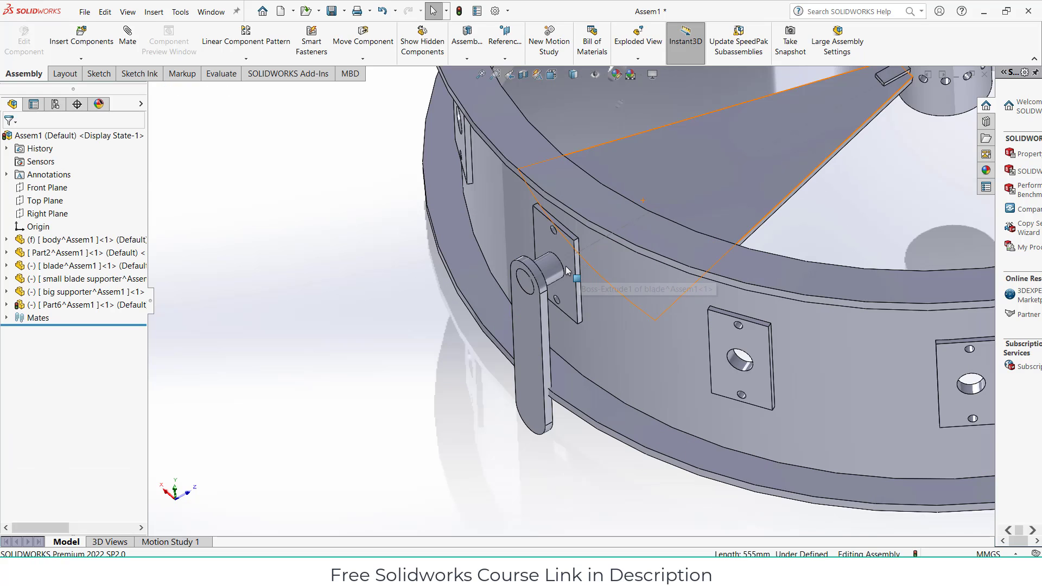
{"action": "left_click", "coordinate": [545, 262]}
{"action": "left_click", "coordinate": [24, 40]}
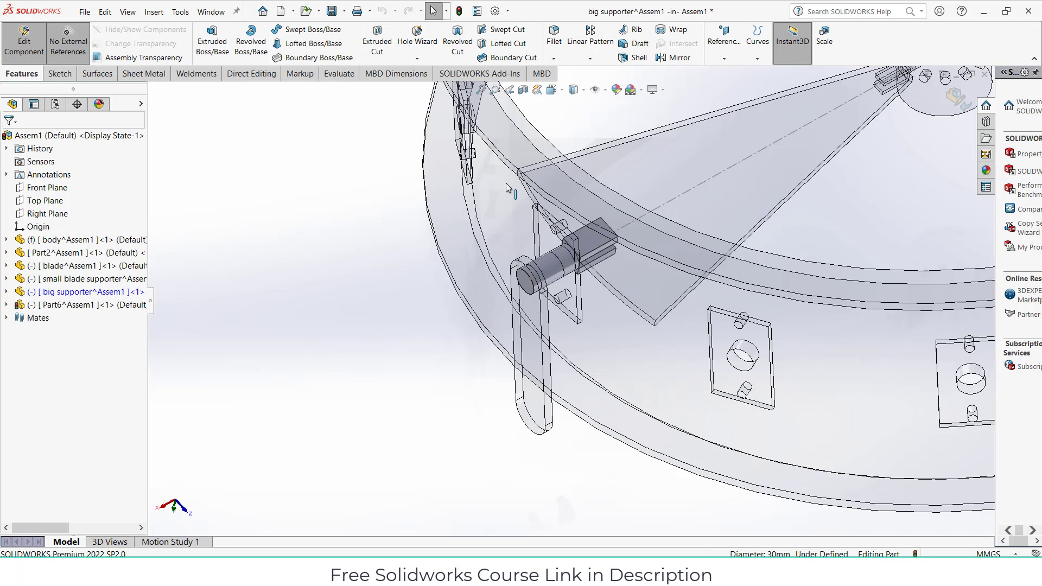
{"action": "left_click", "coordinate": [6, 292]}
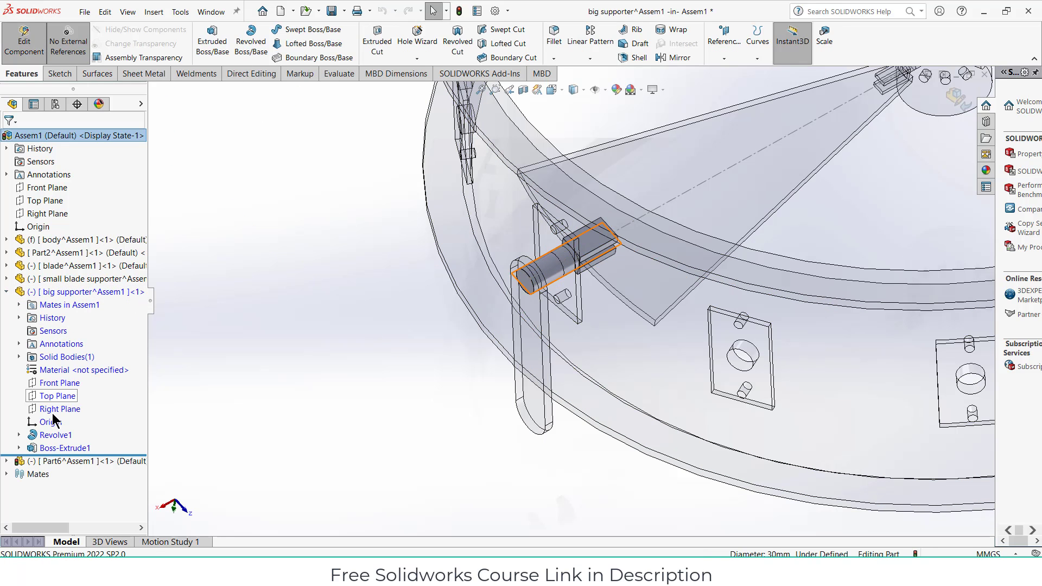
{"action": "left_click", "coordinate": [19, 435]}
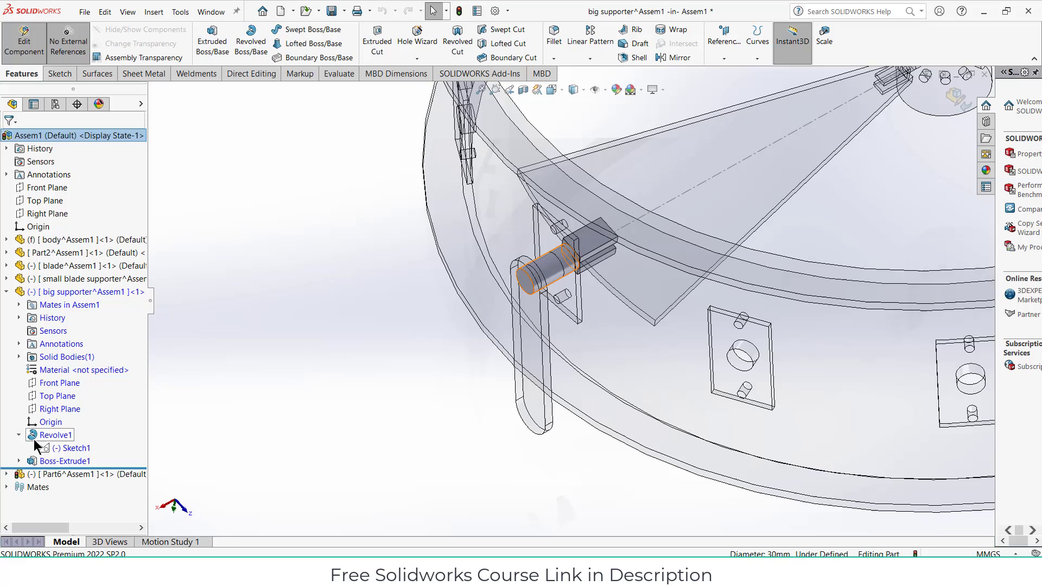
{"action": "right_click", "coordinate": [70, 450]}
{"action": "left_click", "coordinate": [89, 362]}
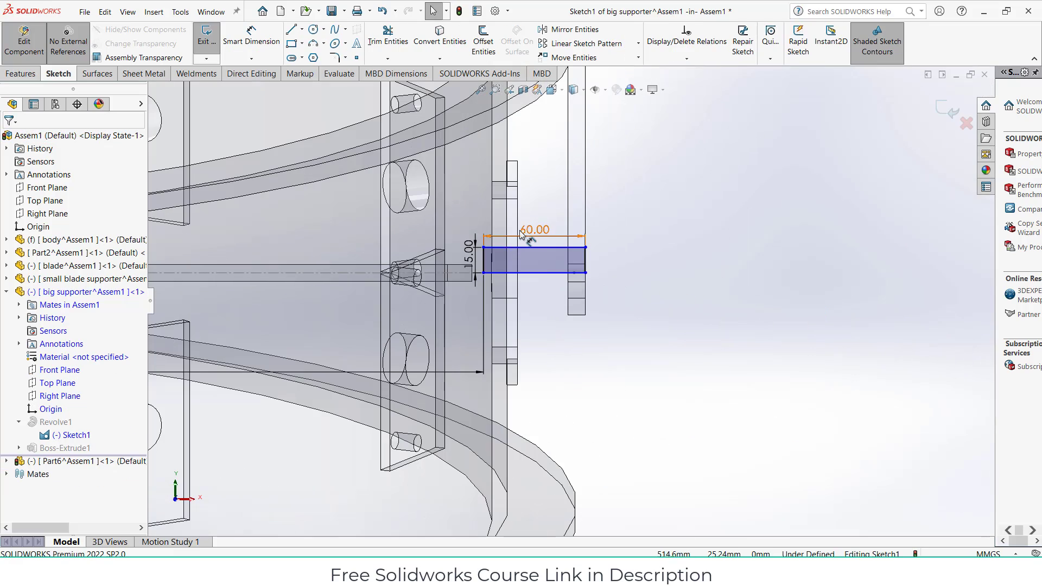
Set the pin sketch's length to 80 mm, rebuild the big supporter and return to the assembly
{"action": "double_click", "coordinate": [519, 234]}
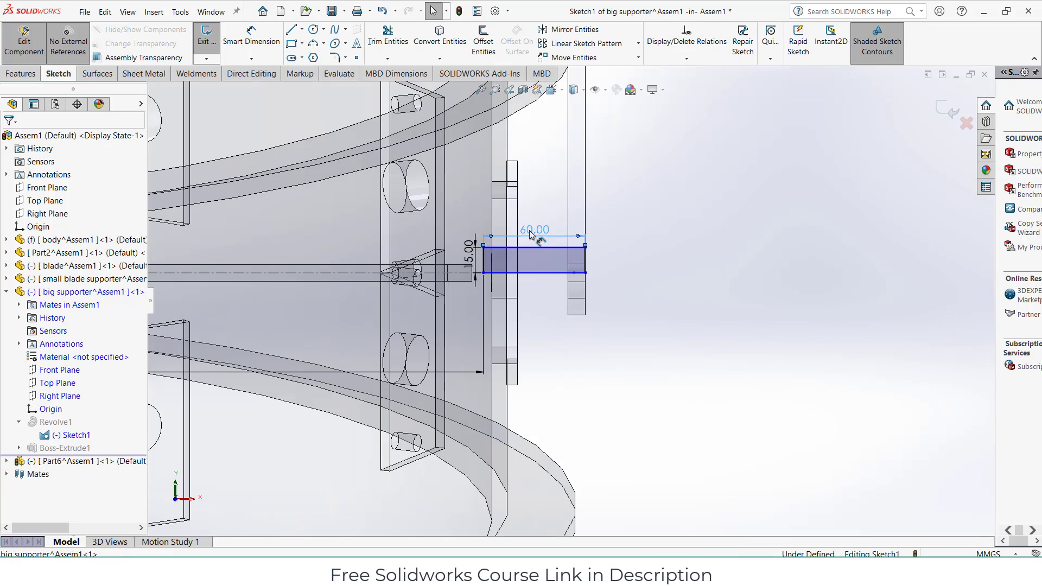
{"action": "type", "text": "7"}
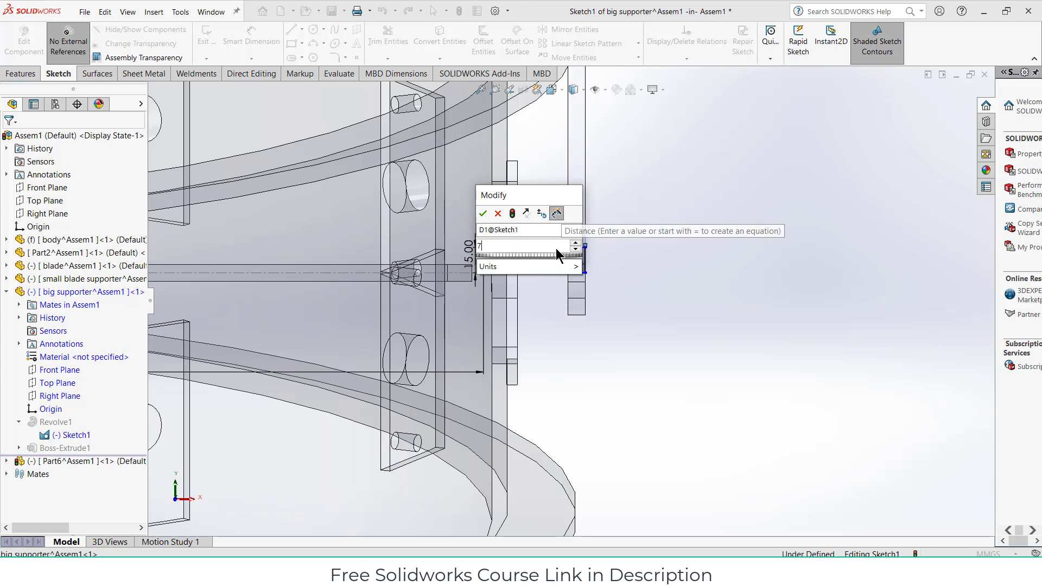
{"action": "type", "text": "0"}
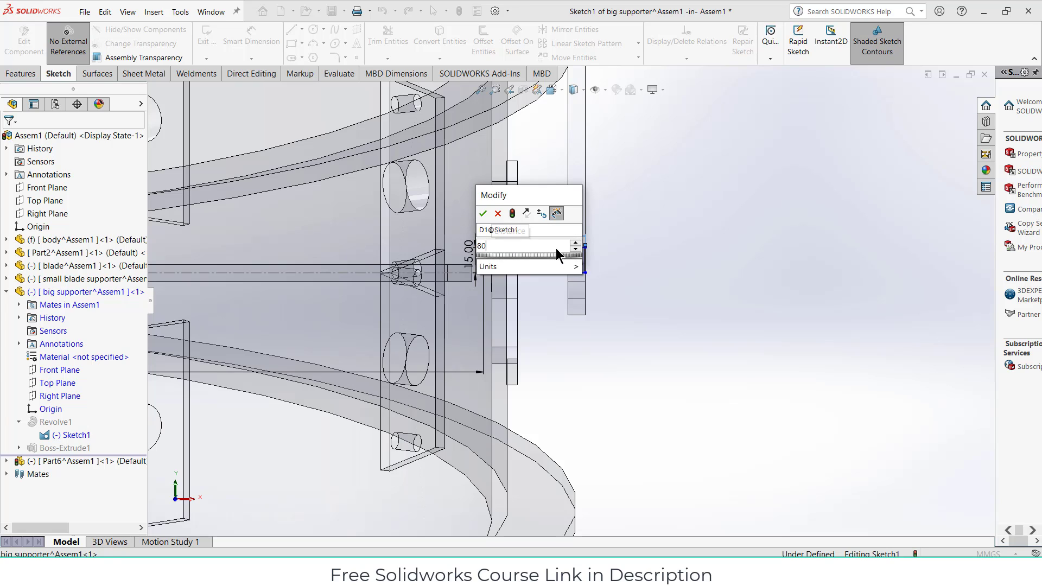
{"action": "key", "text": "Return"}
{"action": "left_click", "coordinate": [944, 111]}
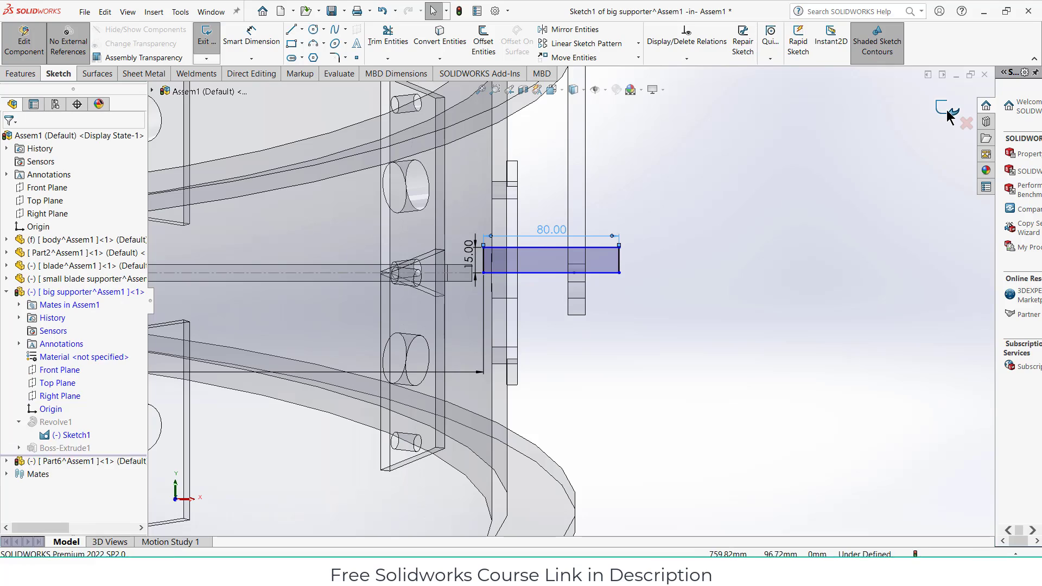
{"action": "left_click", "coordinate": [946, 109]}
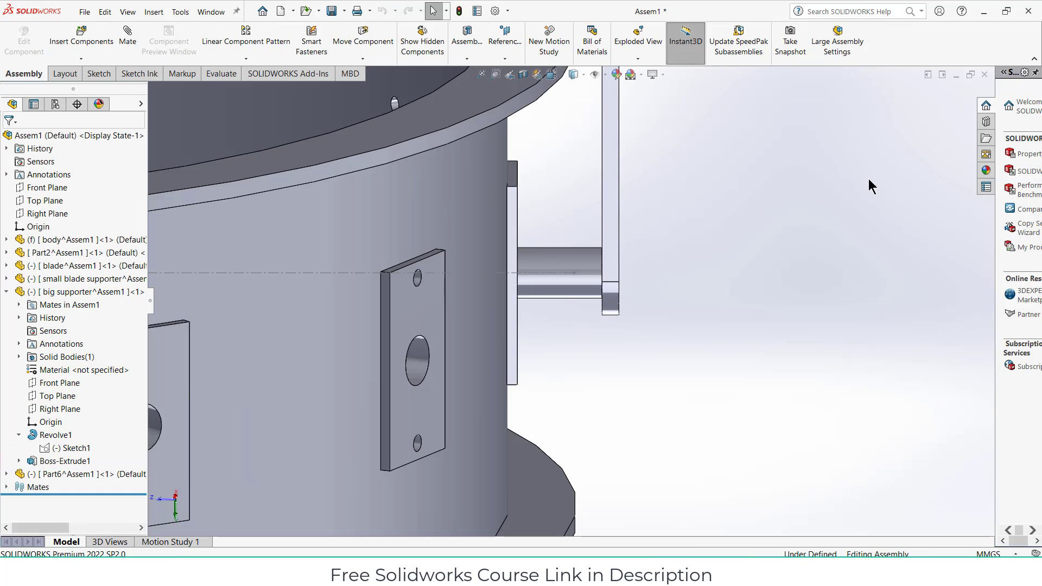
Edit the arm part (Part6) in place and start a sketch on its Right Plane
{"action": "middle_click_drag", "start_coordinate": [787, 225], "coordinate": [586, 431]}
{"action": "scroll", "coordinate": [585, 431], "scroll_direction": "down", "scroll_amount": 2}
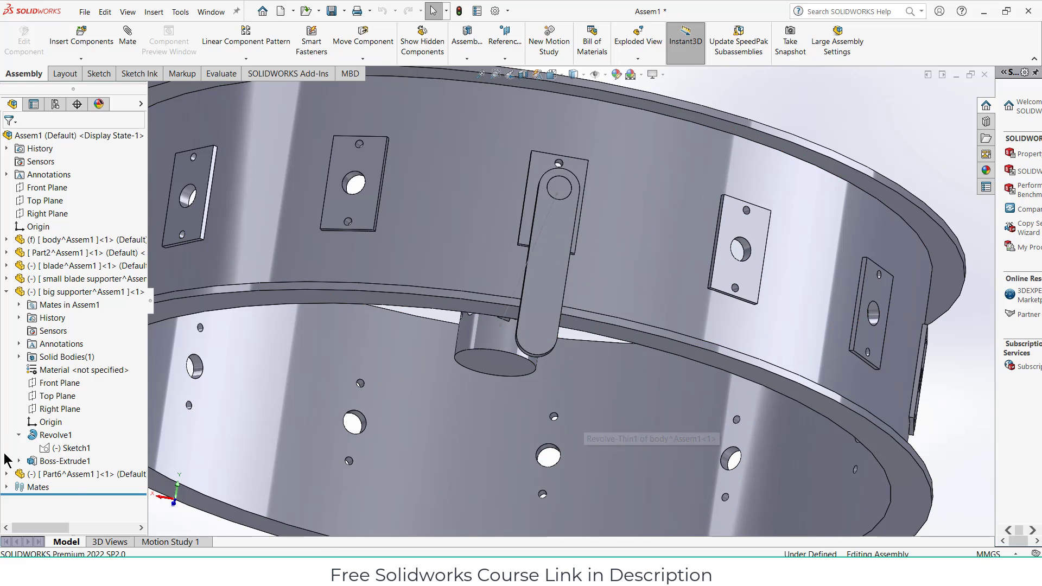
{"action": "left_click", "coordinate": [8, 474]}
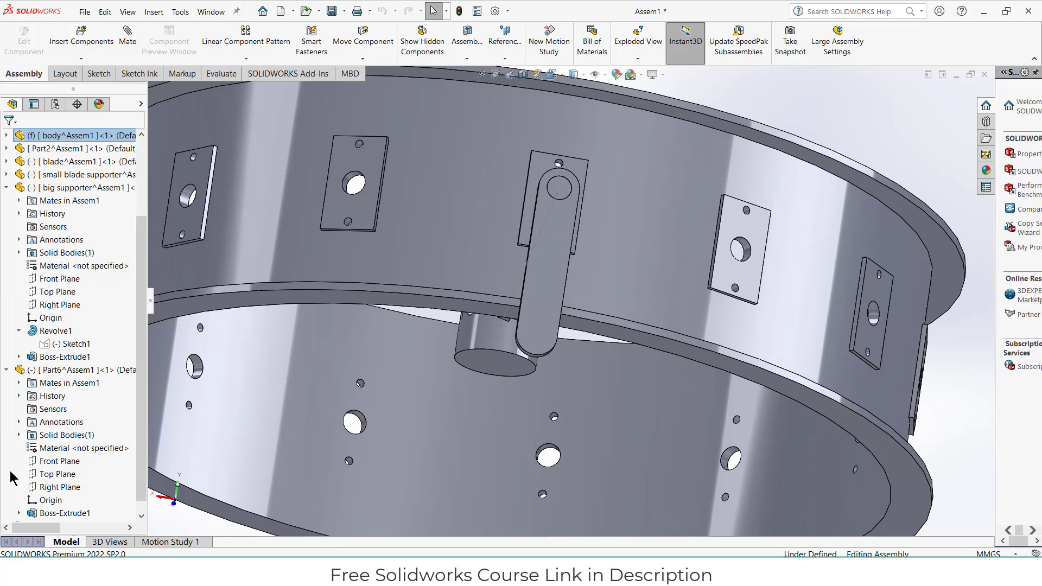
{"action": "left_click", "coordinate": [65, 370]}
{"action": "left_click", "coordinate": [24, 39]}
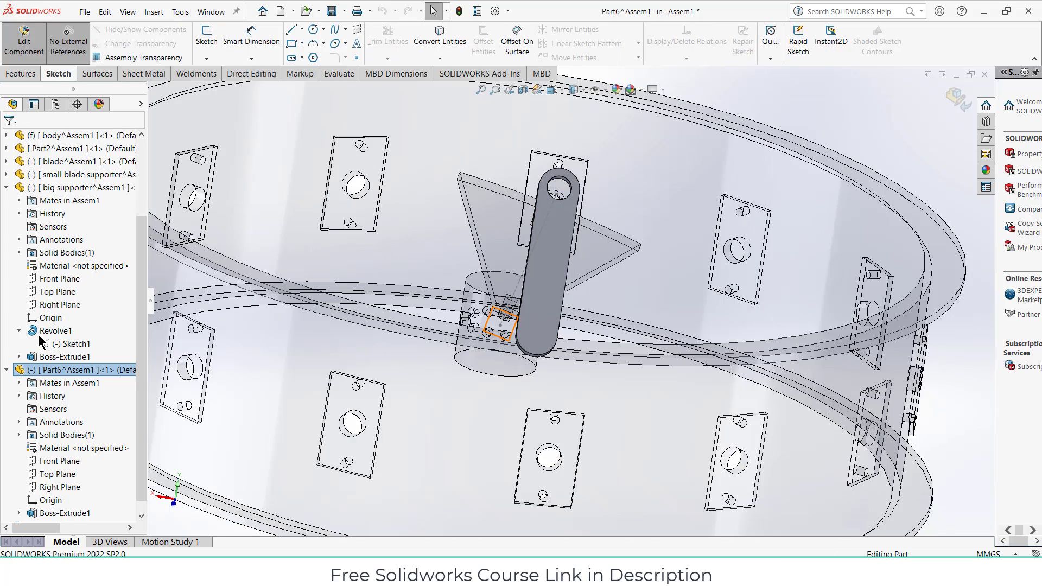
{"action": "left_click", "coordinate": [59, 487]}
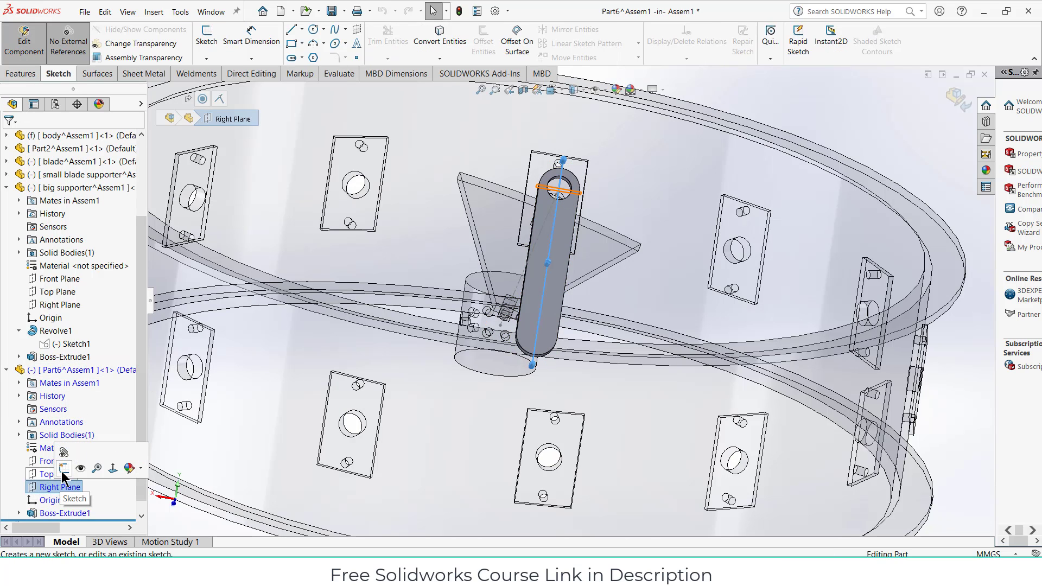
{"action": "left_click", "coordinate": [64, 469]}
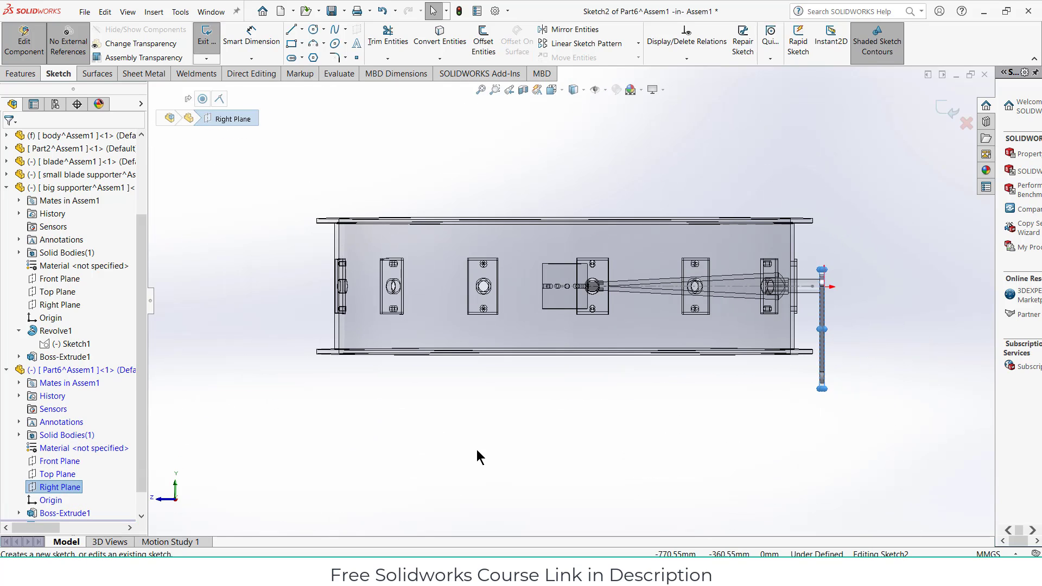
Sketch a horizontal line about 44 mm long, extending outward from the outer side edge near the lower end of the vertical arm
{"action": "scroll", "coordinate": [825, 352], "scroll_direction": "down", "scroll_amount": 2}
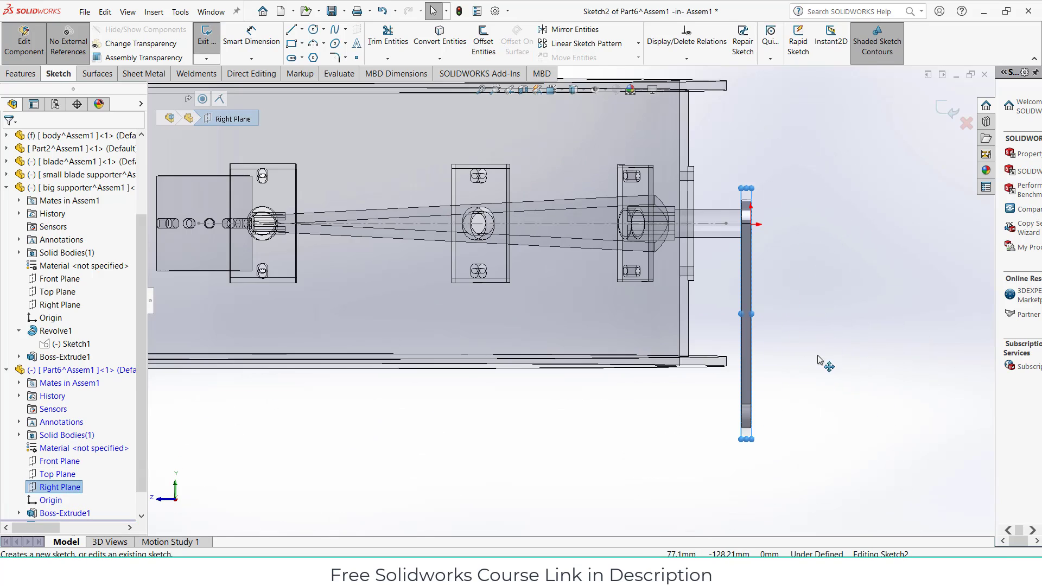
{"action": "scroll", "coordinate": [784, 381], "scroll_direction": "down", "scroll_amount": 2}
{"action": "scroll", "coordinate": [713, 437], "scroll_direction": "down", "scroll_amount": 1}
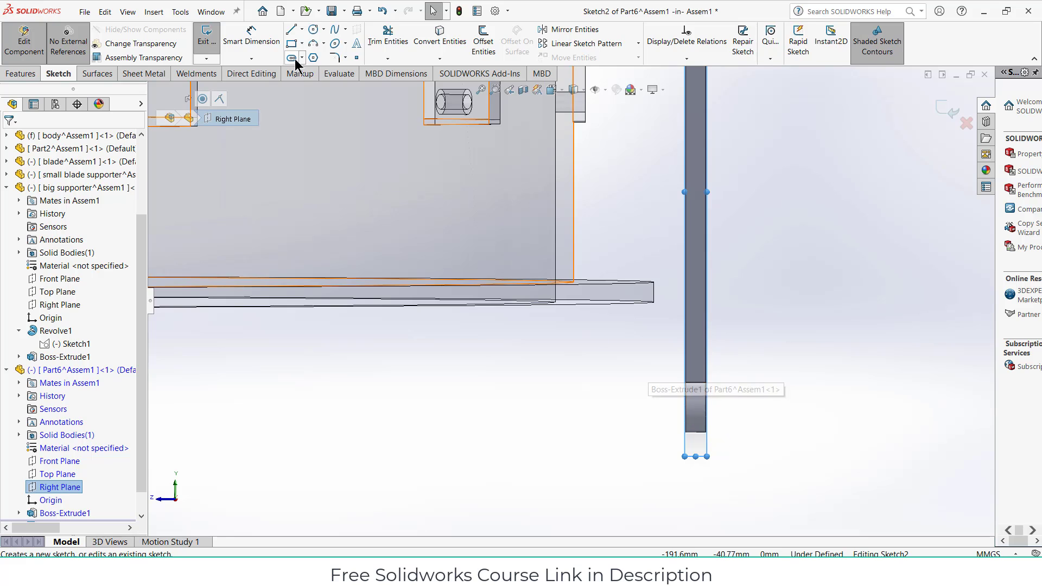
{"action": "left_click", "coordinate": [291, 30]}
{"action": "scroll", "coordinate": [736, 402], "scroll_direction": "down", "scroll_amount": 1}
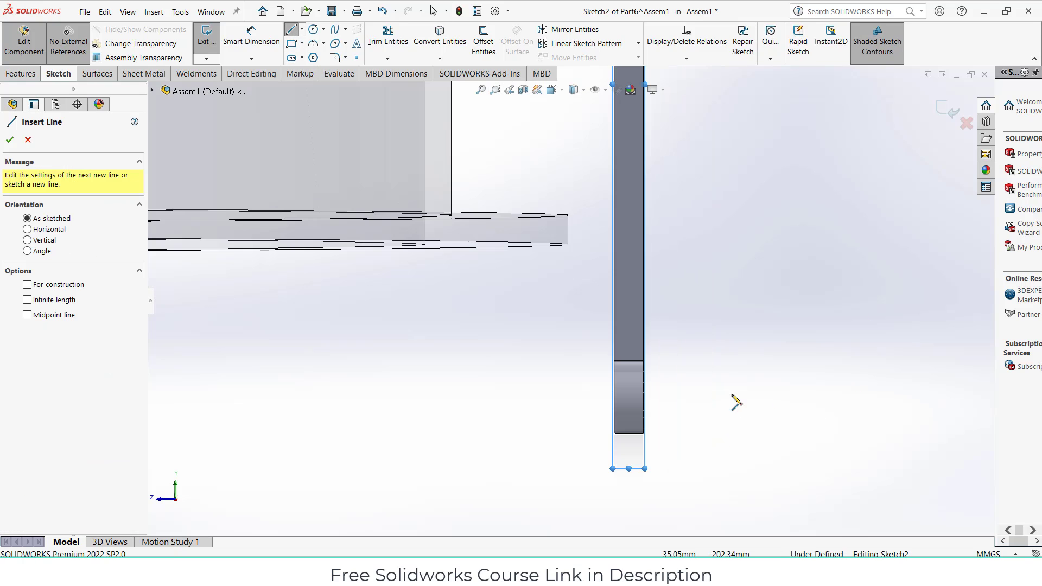
{"action": "left_click", "coordinate": [643, 360]}
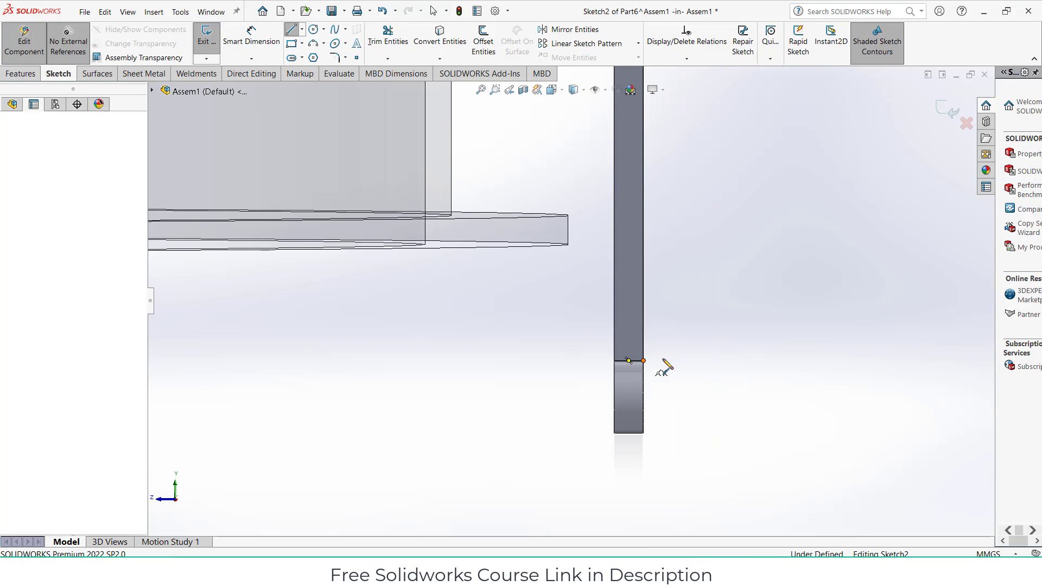
{"action": "left_click", "coordinate": [772, 360]}
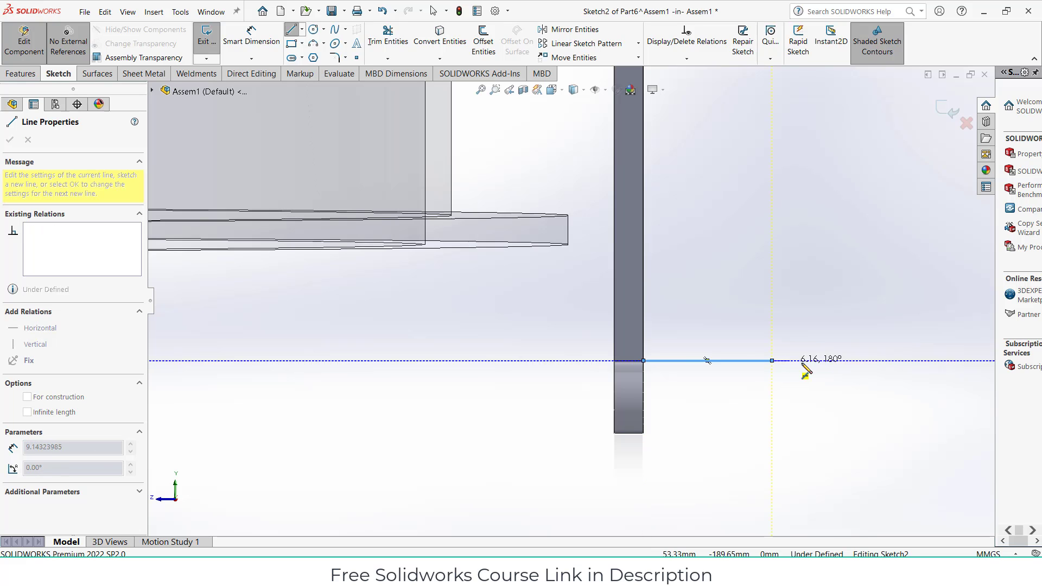
{"action": "key", "text": "Escape"}
{"action": "key", "text": "Escape"}
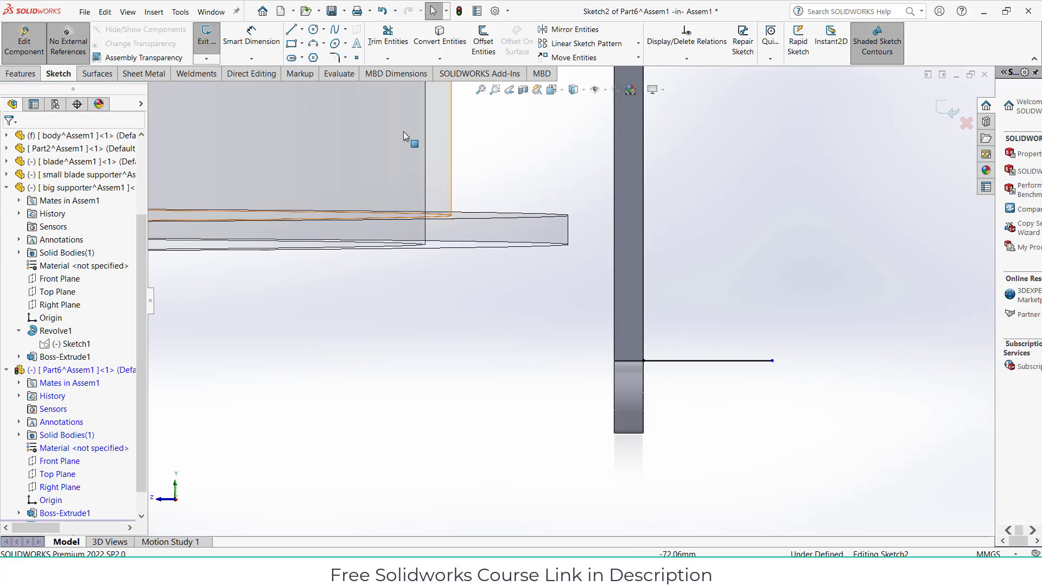
Sketch a circle centred on the line's free end and set its diameter to 15 mm
{"action": "left_click", "coordinate": [313, 31]}
{"action": "left_click", "coordinate": [772, 361]}
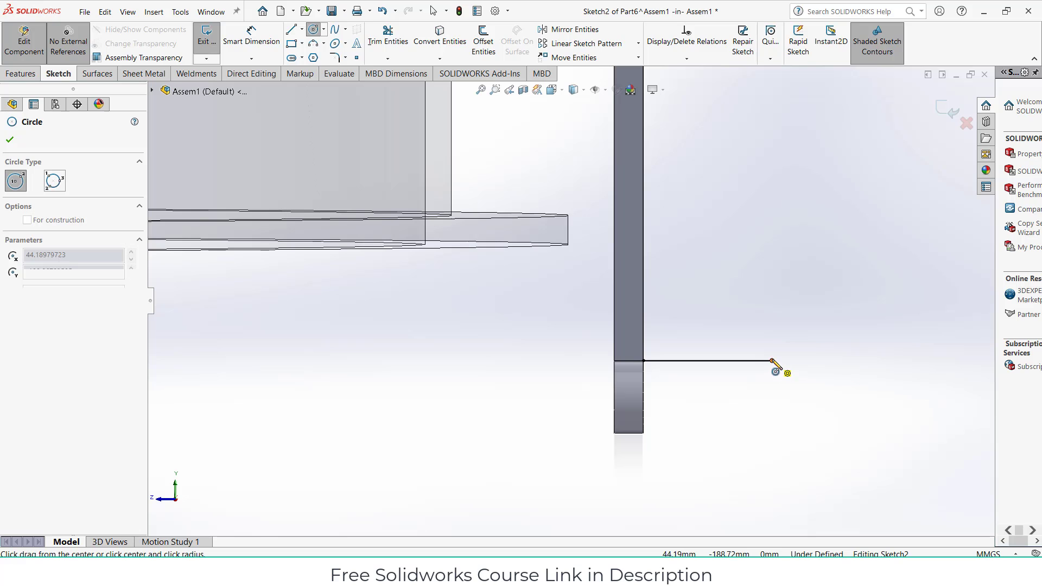
{"action": "left_click", "coordinate": [784, 381]}
{"action": "left_click", "coordinate": [251, 37]}
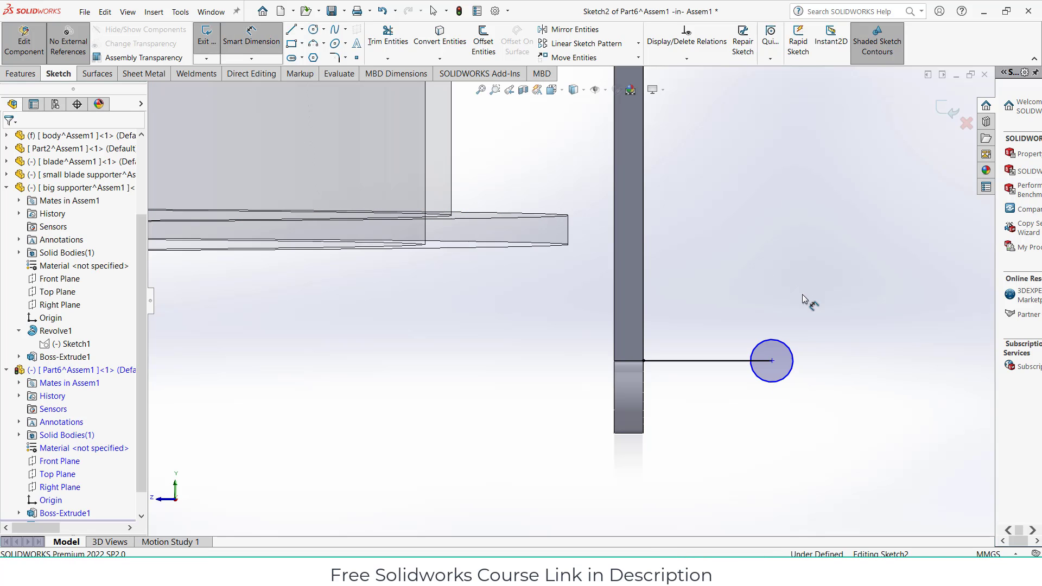
{"action": "left_click", "coordinate": [773, 345]}
{"action": "left_click", "coordinate": [812, 330]}
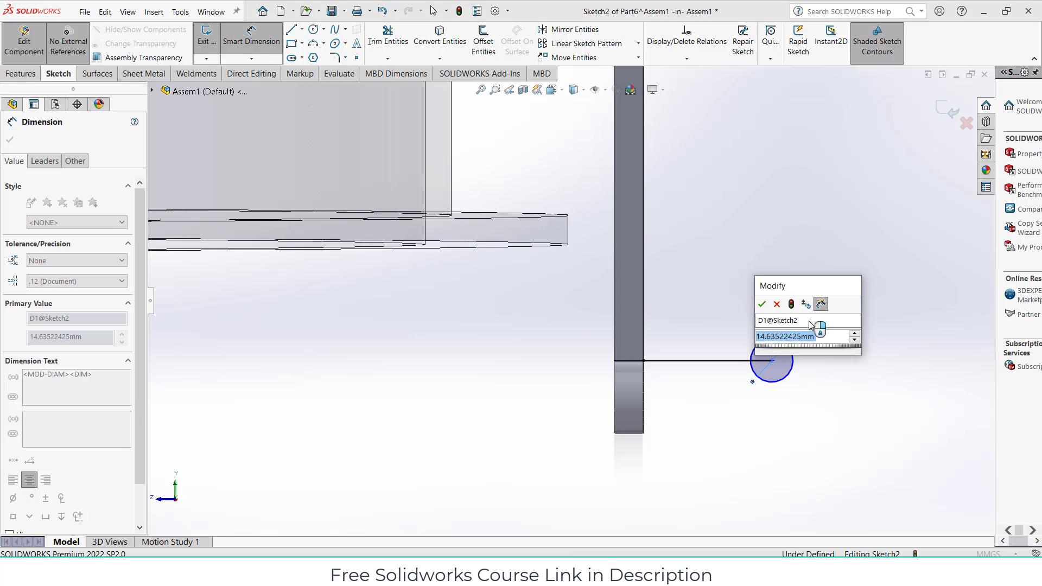
{"action": "type", "text": "15"}
{"action": "key", "text": "Return"}
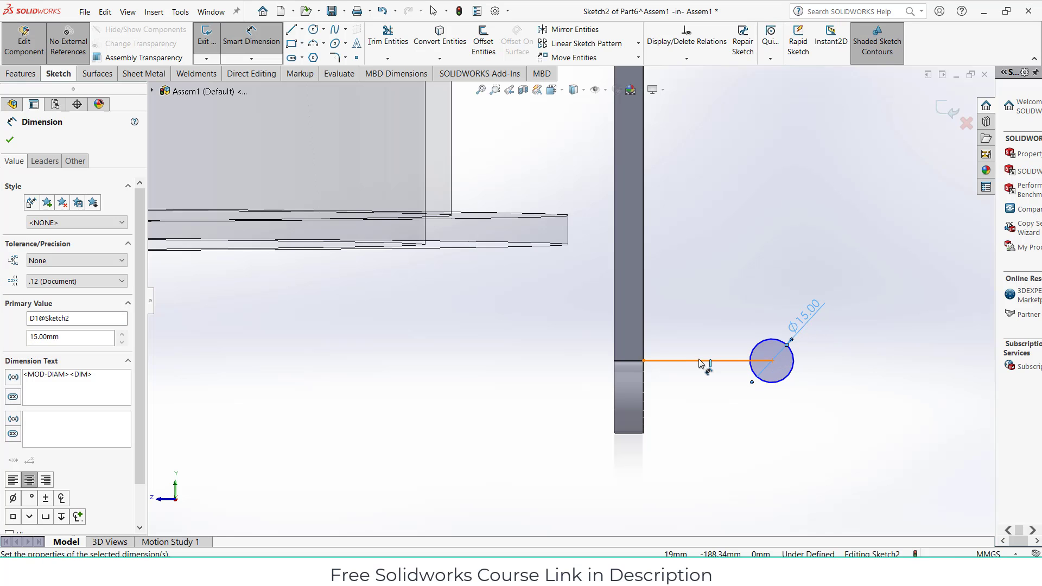
Dimension the horizontal line's length to 40 mm
{"action": "left_click", "coordinate": [704, 360]}
{"action": "left_click", "coordinate": [704, 339]}
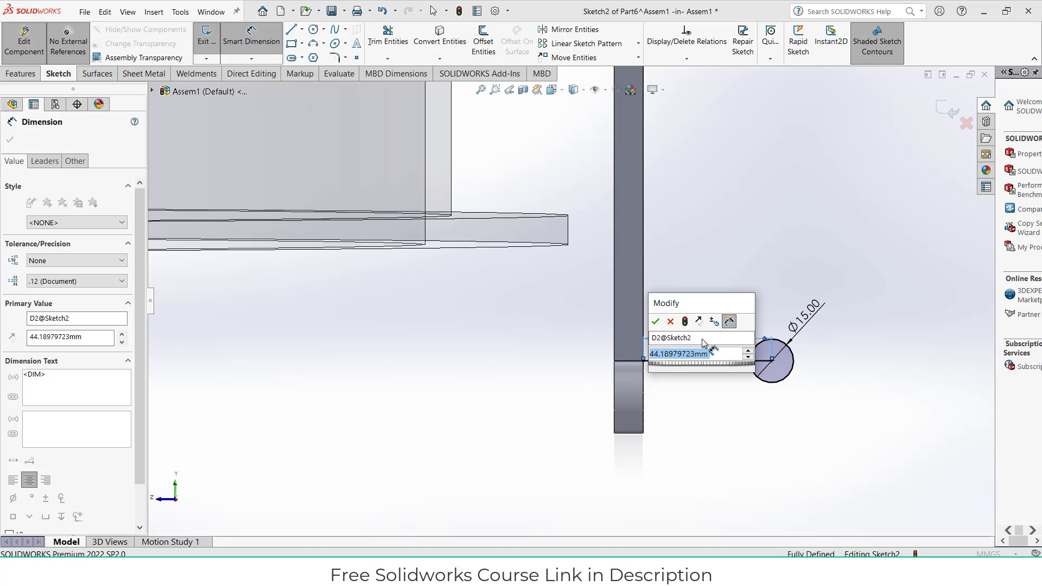
{"action": "type", "text": "40.00mm"}
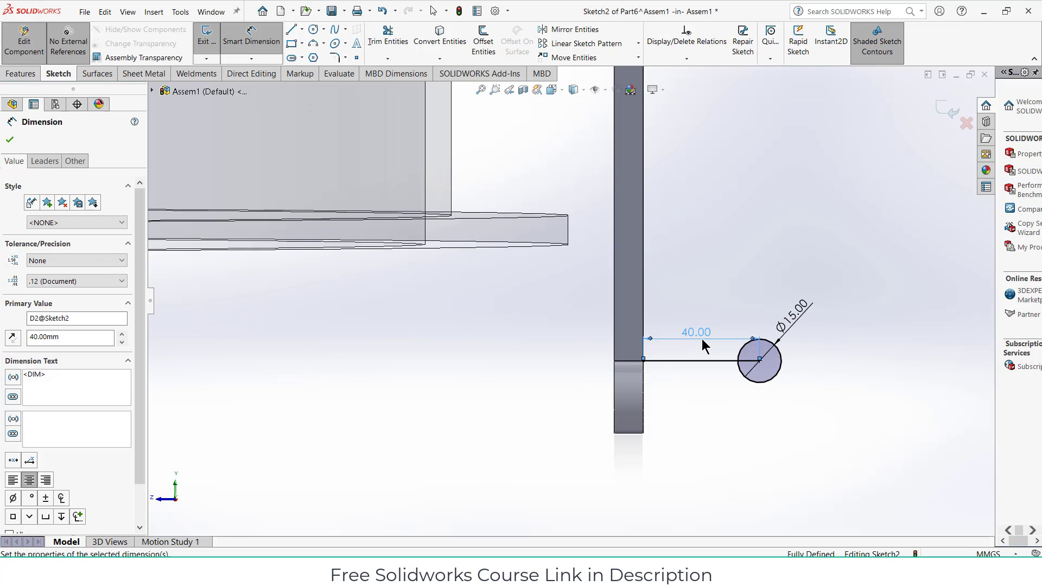
Sketch a second horizontal line about 34 mm long below the first, from the arm's side edge to the circle
{"action": "scroll", "coordinate": [738, 359], "scroll_direction": "down", "scroll_amount": 2}
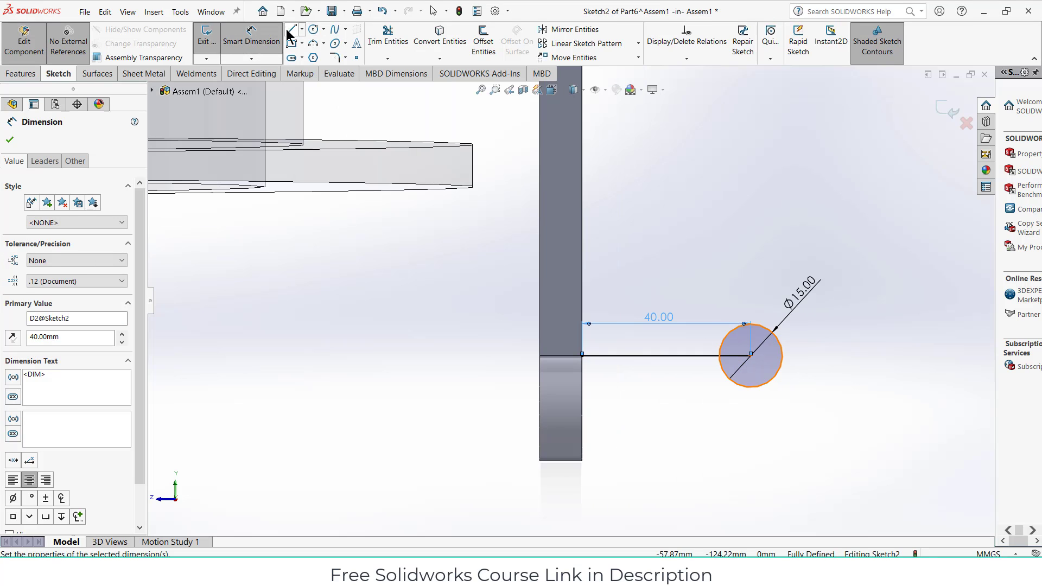
{"action": "left_click", "coordinate": [289, 31]}
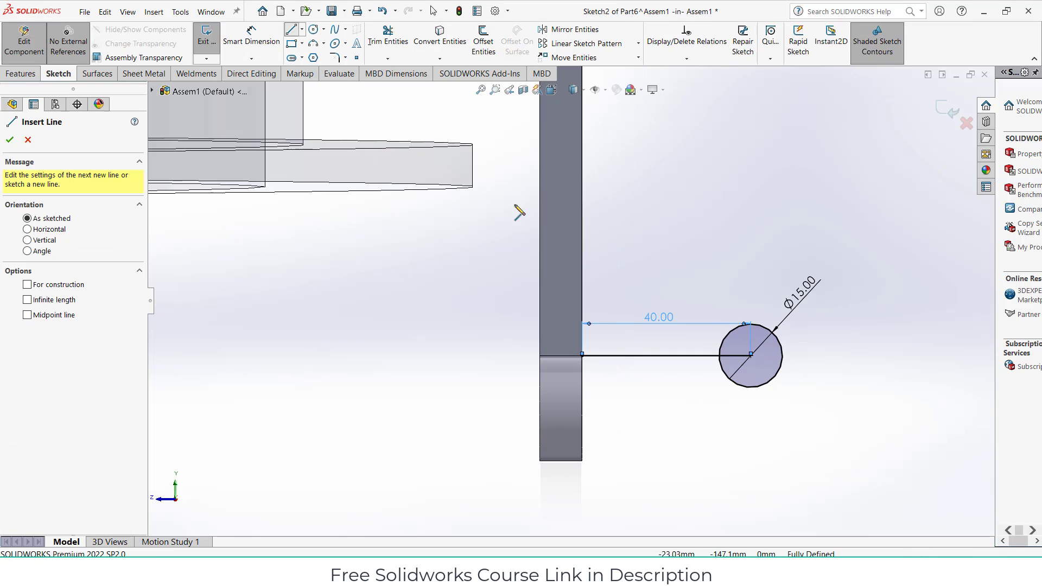
{"action": "left_click", "coordinate": [584, 375]}
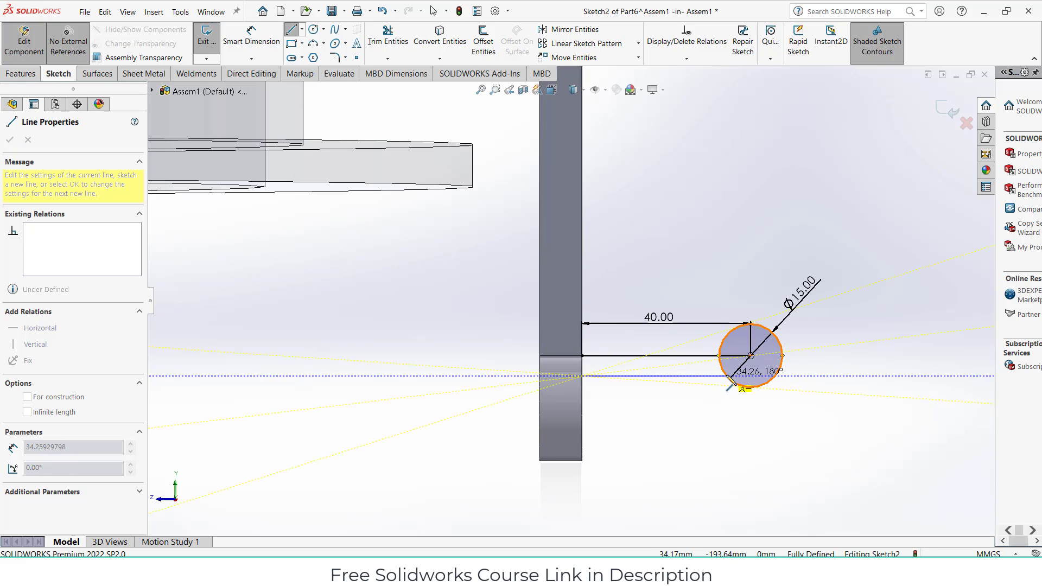
{"action": "left_click", "coordinate": [728, 376]}
{"action": "key", "text": "Escape"}
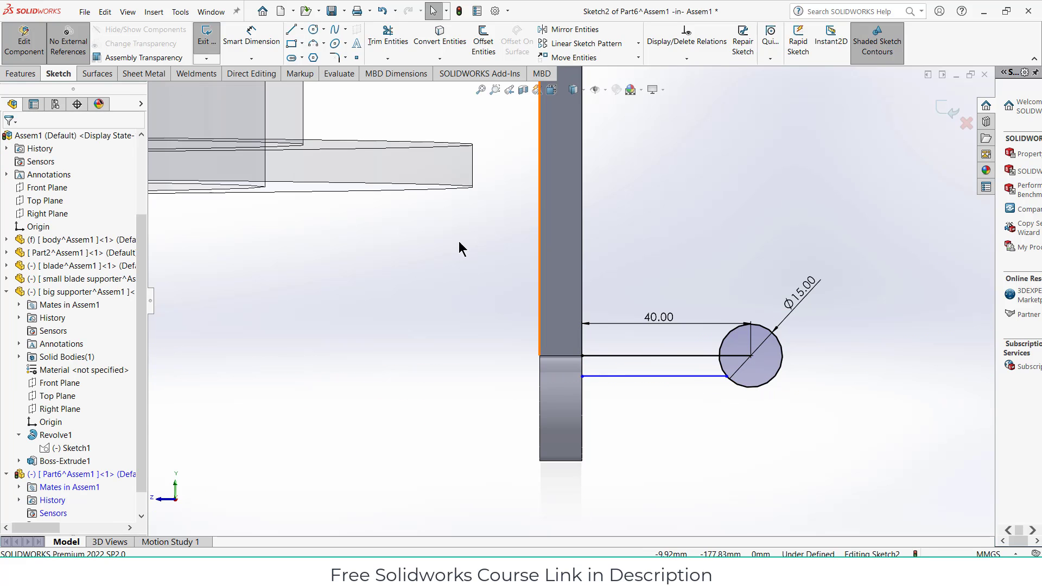
Dimension the distance between the two horizontal lines to 5 mm
{"action": "left_click", "coordinate": [251, 35]}
{"action": "left_click", "coordinate": [672, 356]}
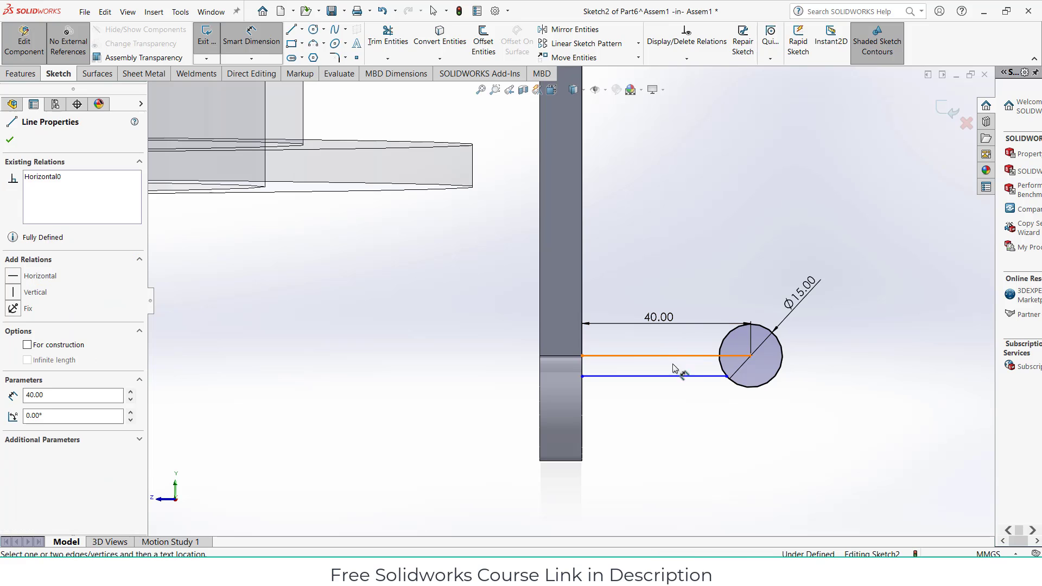
{"action": "left_click", "coordinate": [676, 376]}
{"action": "left_click", "coordinate": [844, 372]}
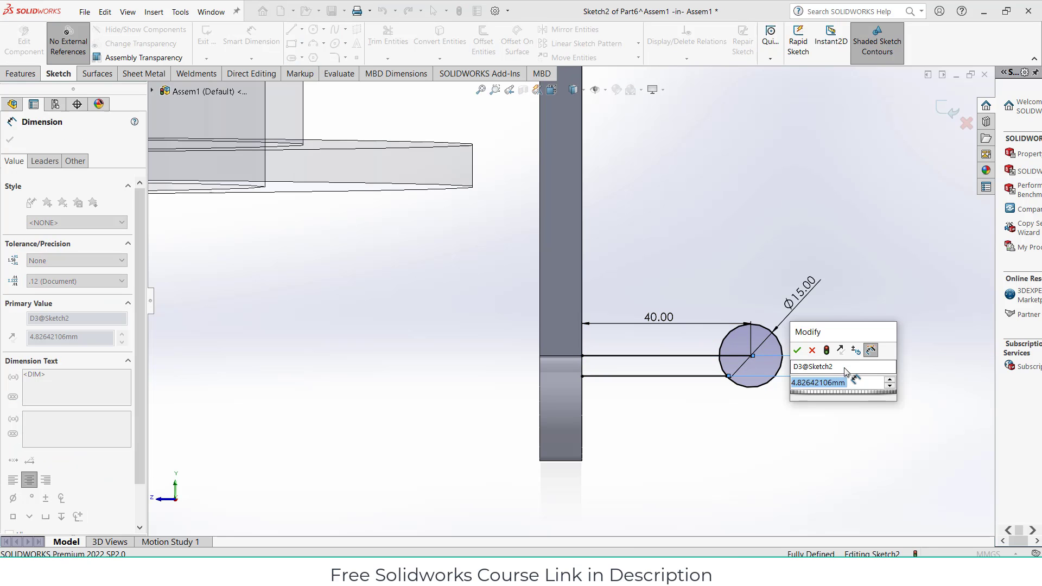
{"action": "type", "text": "5"}
{"action": "key", "text": "Return"}
Sketch a vertical line joining the two horizontal lines' endpoints on the arm's side edge
{"action": "scroll", "coordinate": [594, 342], "scroll_direction": "down", "scroll_amount": 2}
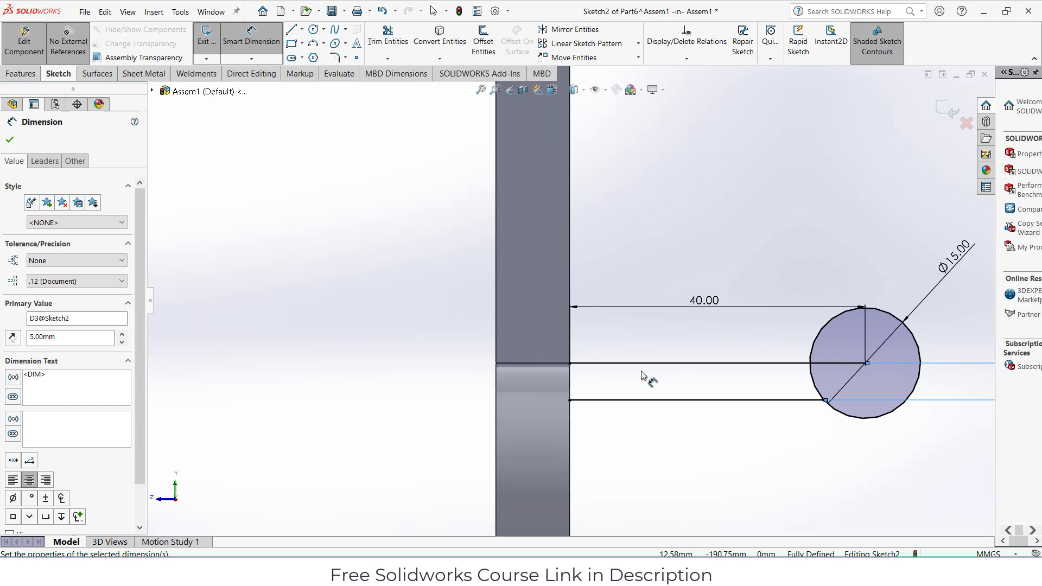
{"action": "left_click", "coordinate": [290, 30]}
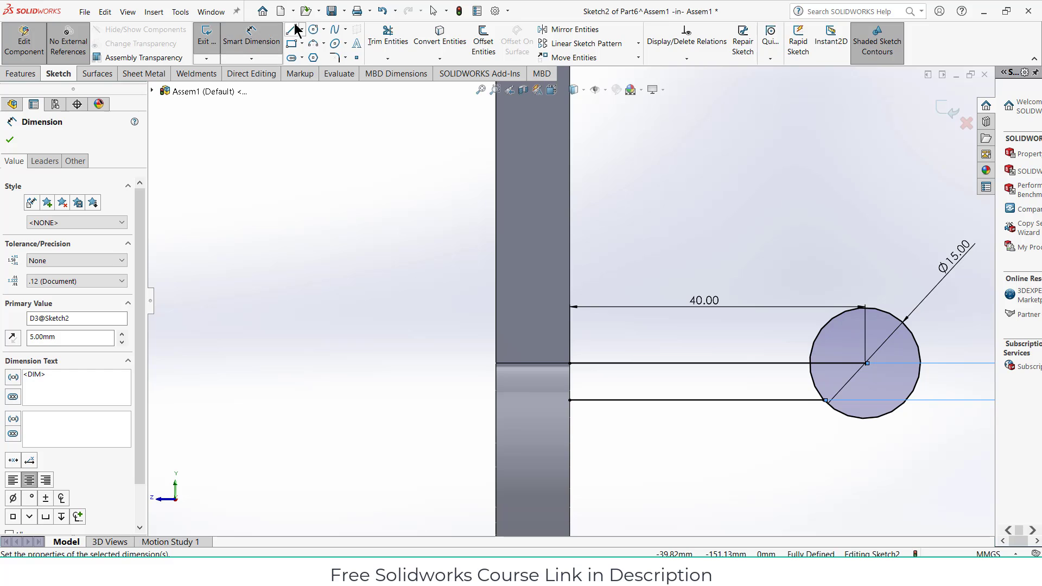
{"action": "left_click", "coordinate": [569, 363]}
{"action": "left_click", "coordinate": [570, 400]}
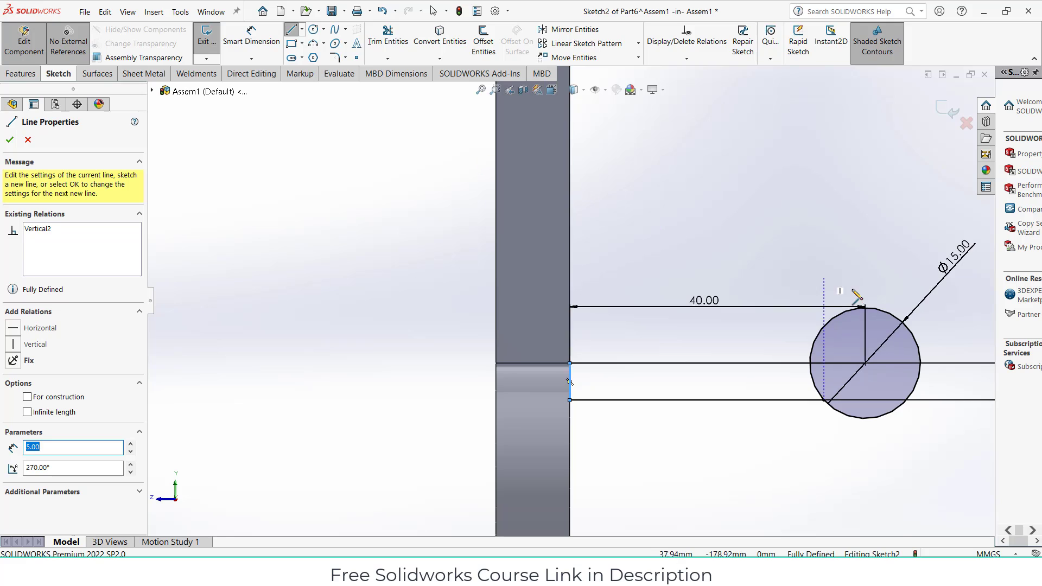
Sketch a horizontal line from the circle's centre to its outermost point away from the arm
{"action": "left_click", "coordinate": [296, 32]}
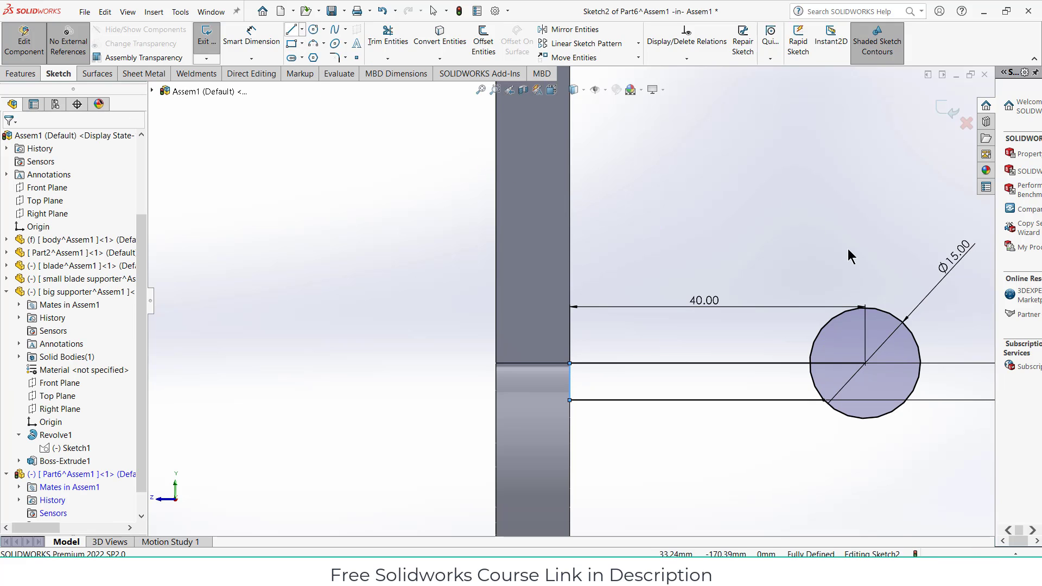
{"action": "left_click", "coordinate": [291, 30]}
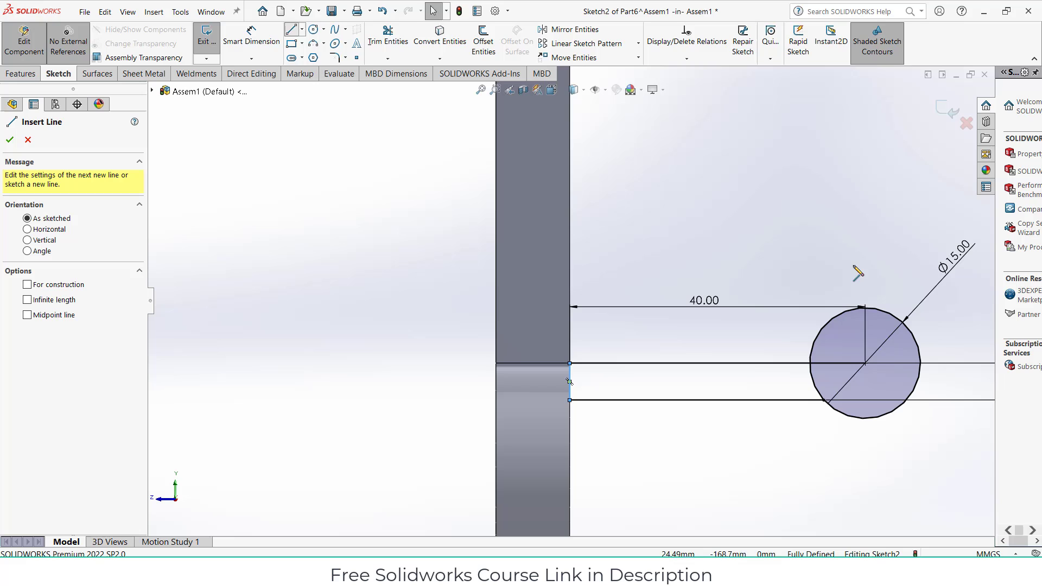
{"action": "left_click", "coordinate": [866, 363]}
{"action": "left_click", "coordinate": [925, 367]}
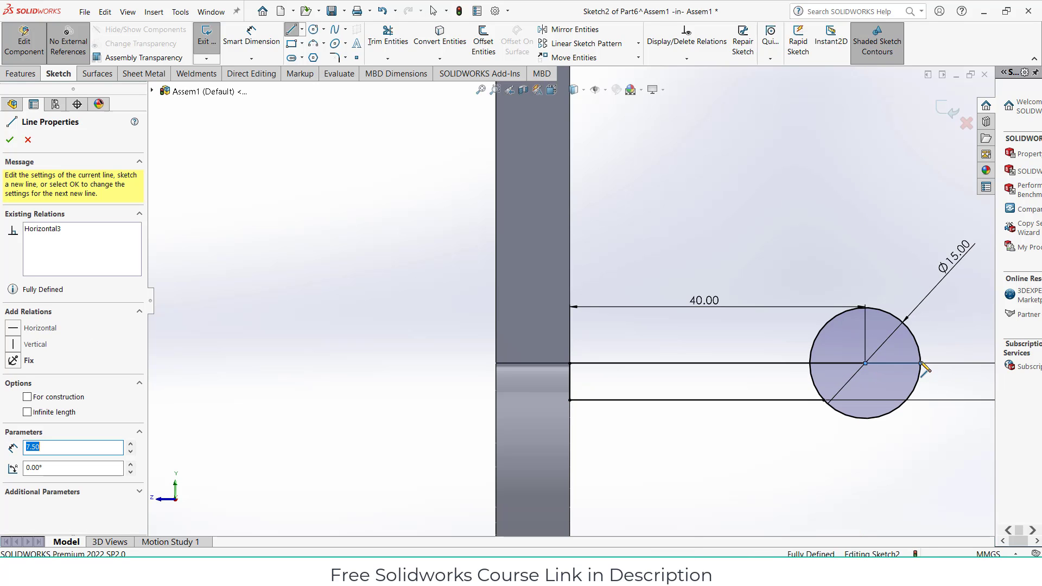
{"action": "key", "text": "Escape"}
Trim away the upper half of the circle with Power trim
{"action": "key", "text": "z"}
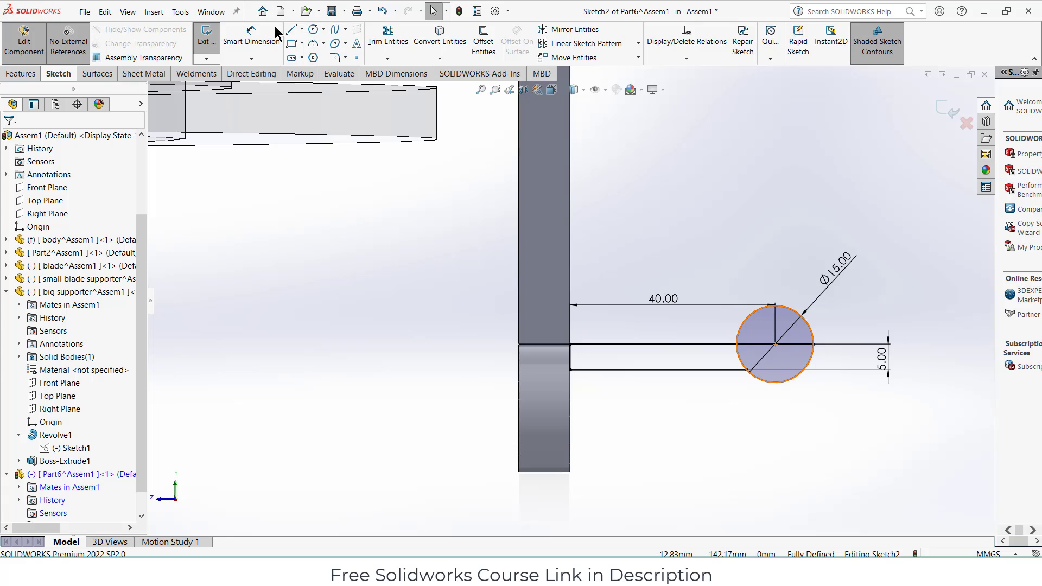
{"action": "left_click", "coordinate": [388, 36]}
{"action": "scroll", "coordinate": [803, 332], "scroll_direction": "down", "scroll_amount": 2}
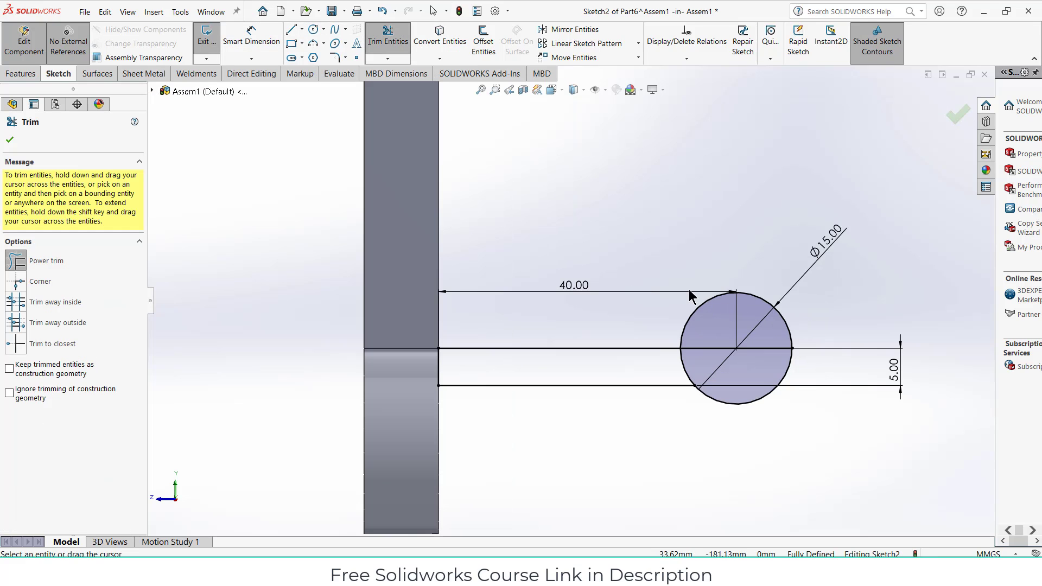
{"action": "left_click_drag", "start_coordinate": [689, 291], "coordinate": [734, 313]}
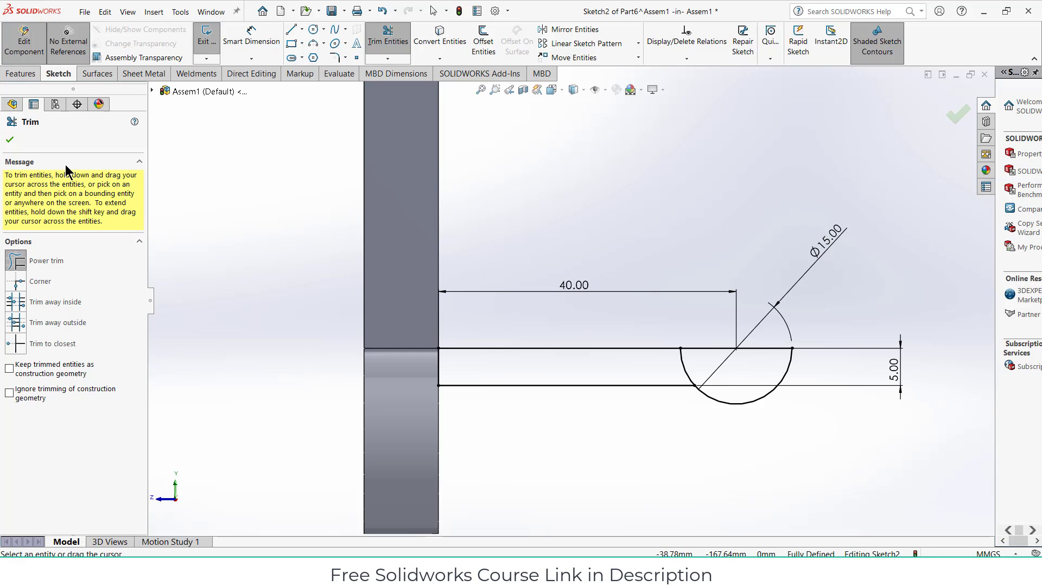
{"action": "left_click", "coordinate": [10, 140]}
Set the half circle's diameter to 10 mm and the distance between the horizontal lines to 3 mm
{"action": "double_click", "coordinate": [836, 238]}
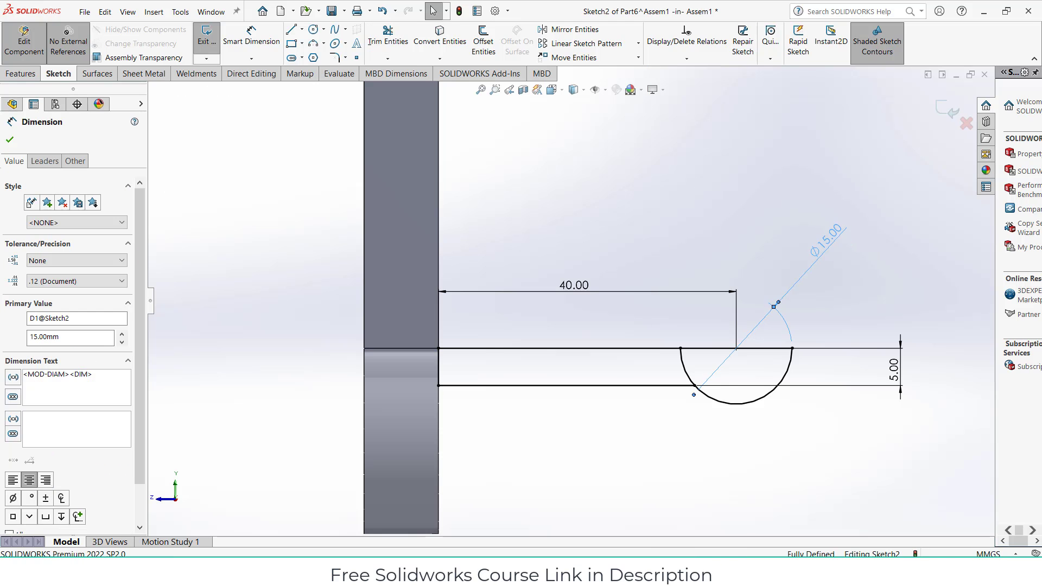
{"action": "type", "text": "10"}
{"action": "key", "text": "Return"}
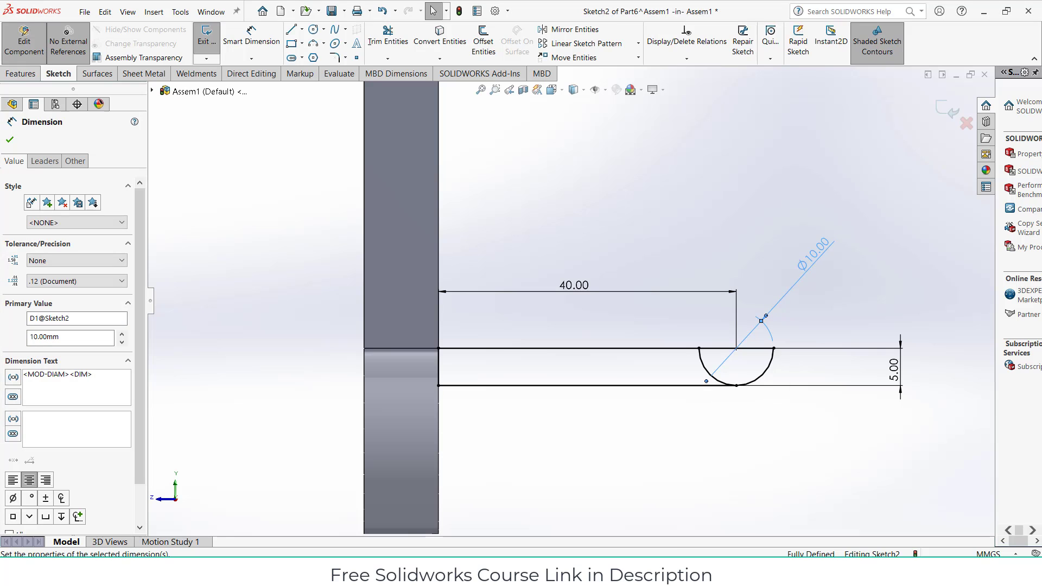
{"action": "double_click", "coordinate": [896, 372]}
{"action": "type", "text": "3"}
{"action": "key", "text": "Return"}
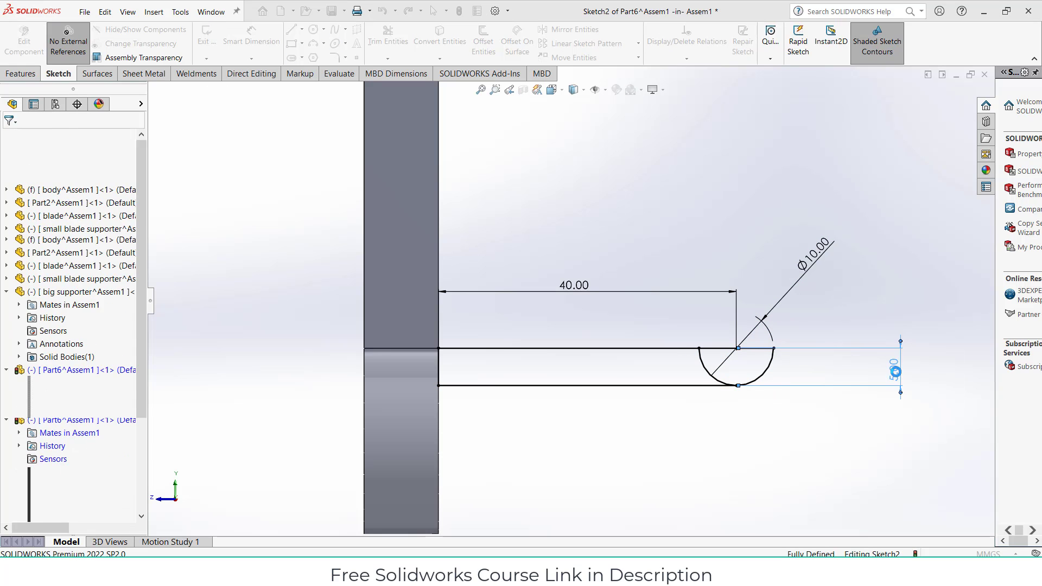
Trim the part of the lower horizontal line that lies inside the half circle
{"action": "scroll", "coordinate": [792, 385], "scroll_direction": "down", "scroll_amount": 2}
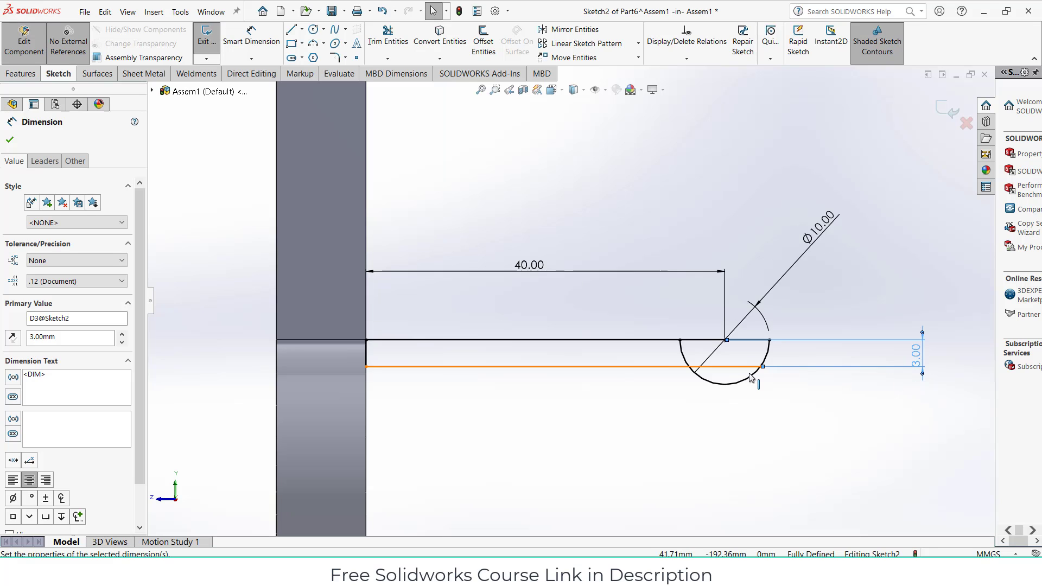
{"action": "scroll", "coordinate": [750, 377], "scroll_direction": "down", "scroll_amount": 2}
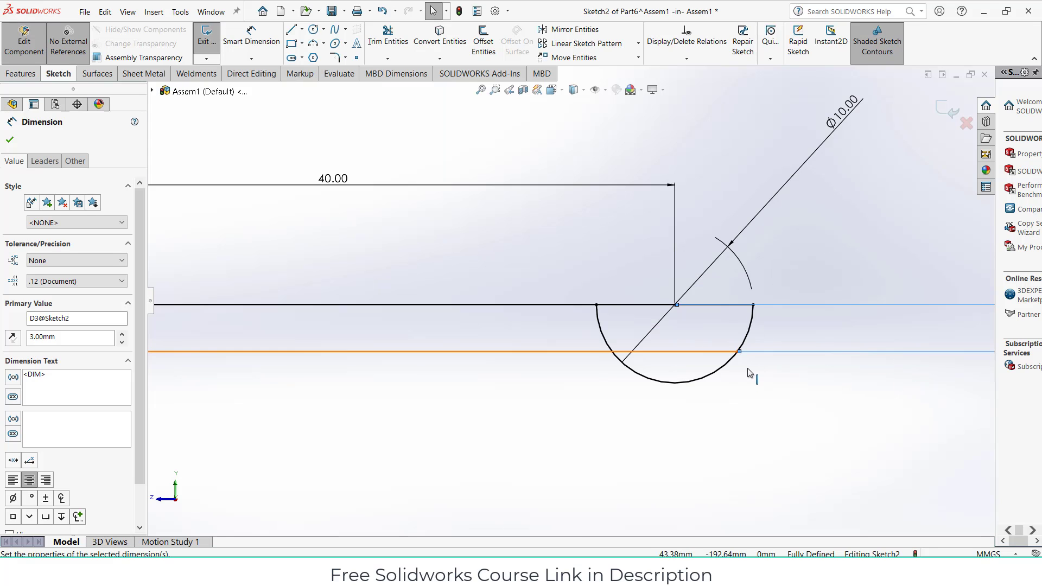
{"action": "left_click", "coordinate": [386, 38]}
{"action": "scroll", "coordinate": [709, 368], "scroll_direction": "down", "scroll_amount": 1}
{"action": "scroll", "coordinate": [705, 382], "scroll_direction": "up", "scroll_amount": 1}
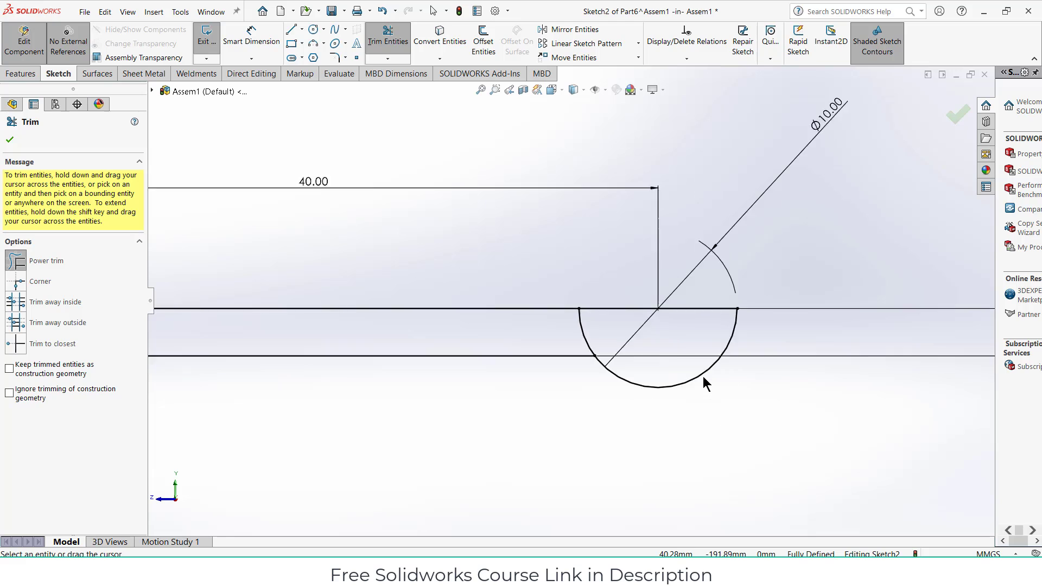
Revolve both closed regions of the half profile 360° about the upper 40 mm horizontal line, with Thin Feature turned off
{"action": "scroll", "coordinate": [706, 382], "scroll_direction": "up", "scroll_amount": 3}
{"action": "left_click", "coordinate": [21, 74]}
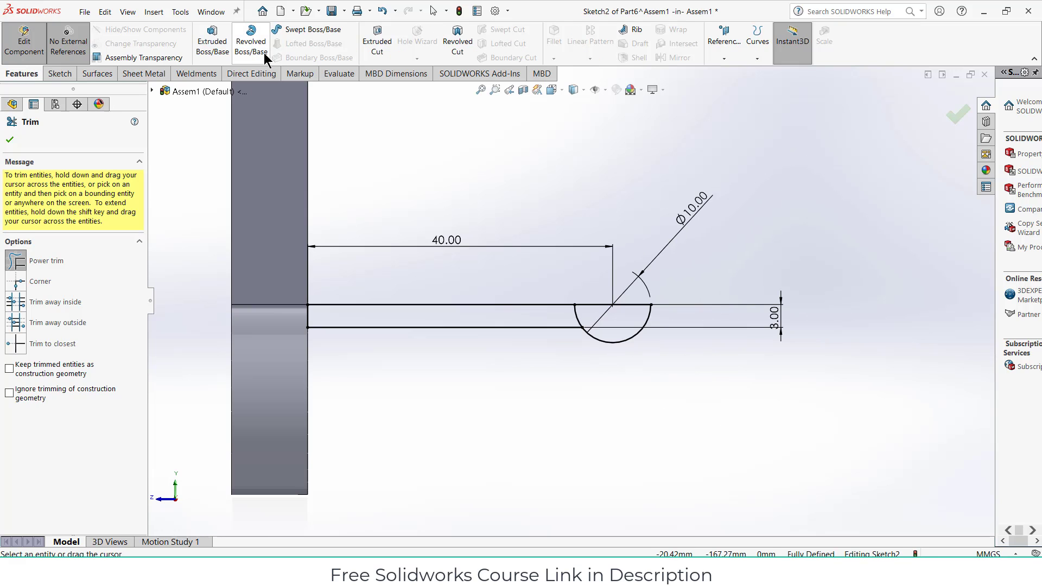
{"action": "left_click", "coordinate": [265, 55]}
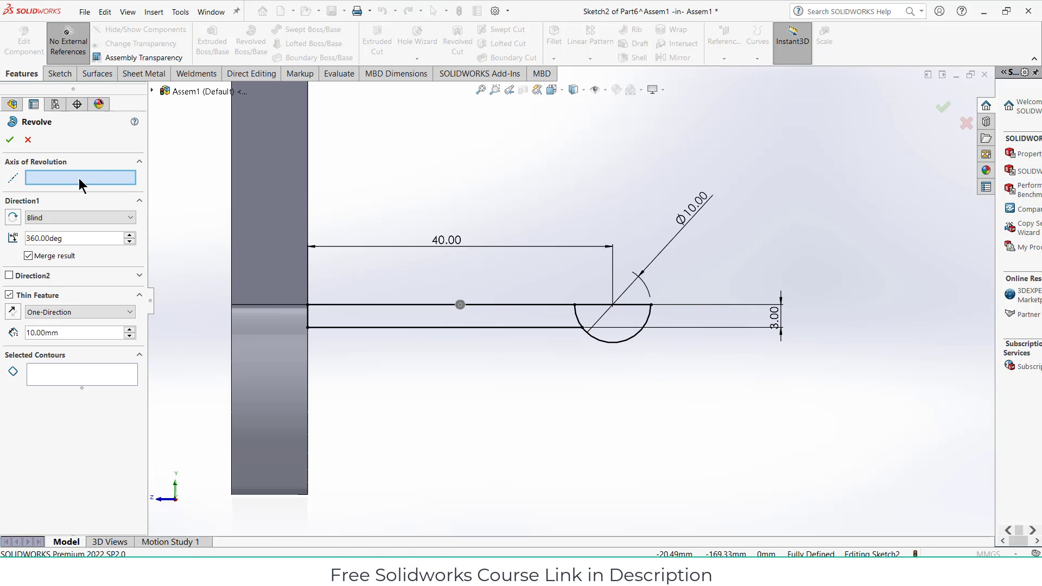
{"action": "left_click", "coordinate": [380, 305]}
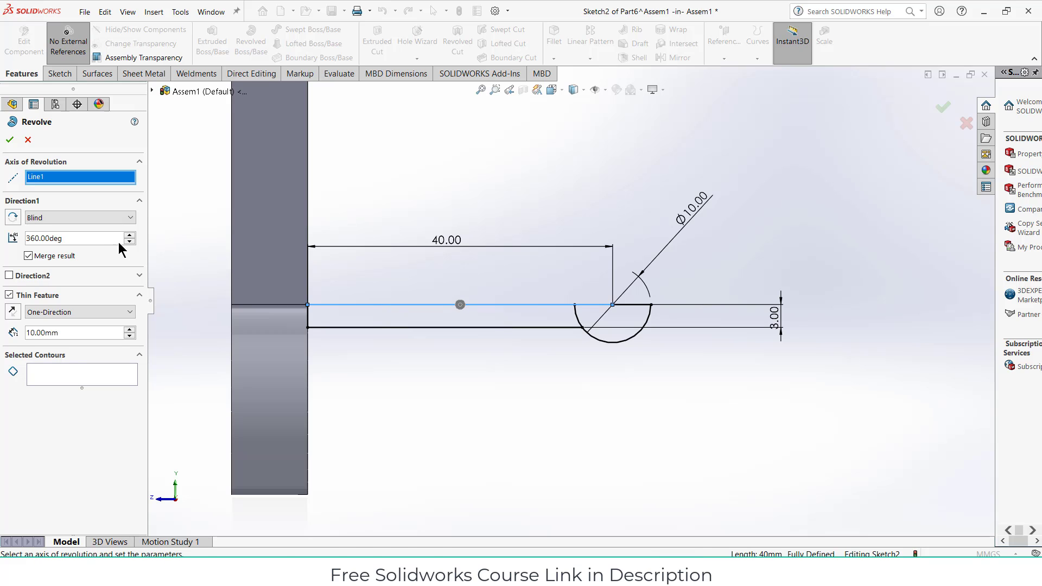
{"action": "left_click", "coordinate": [78, 374]}
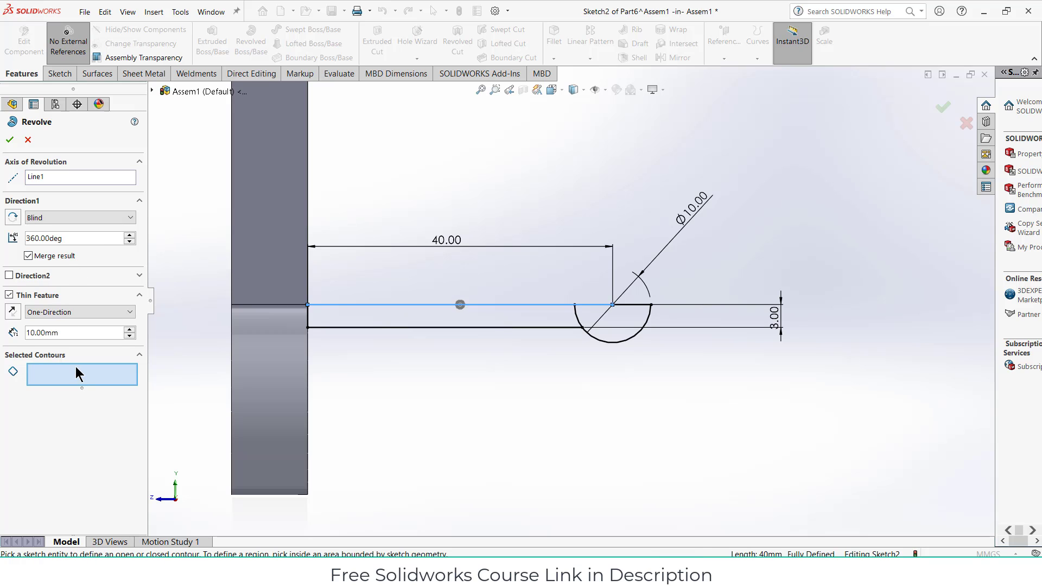
{"action": "left_click", "coordinate": [9, 296]}
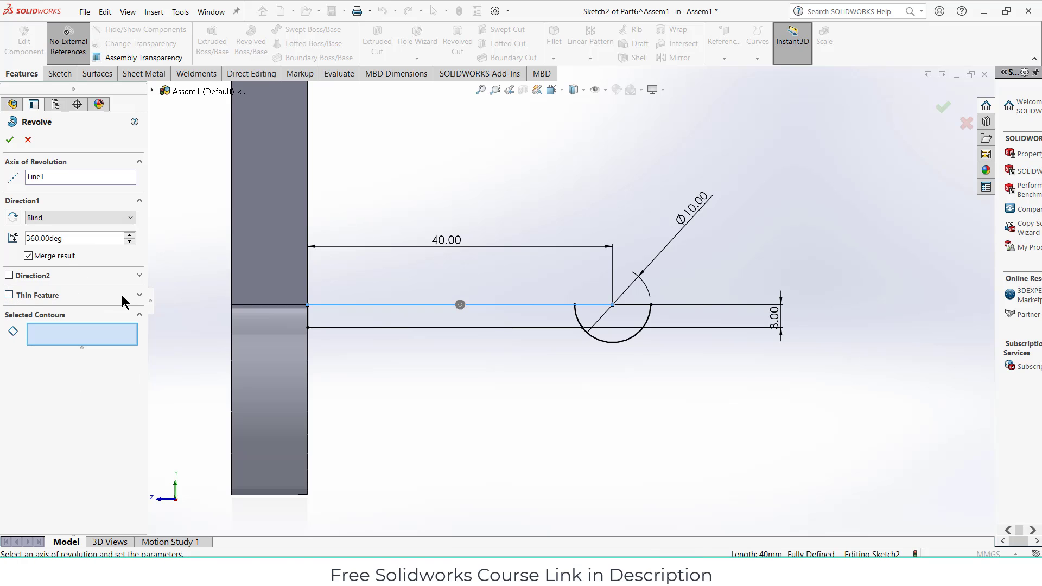
{"action": "left_click", "coordinate": [464, 316]}
{"action": "left_click", "coordinate": [613, 316]}
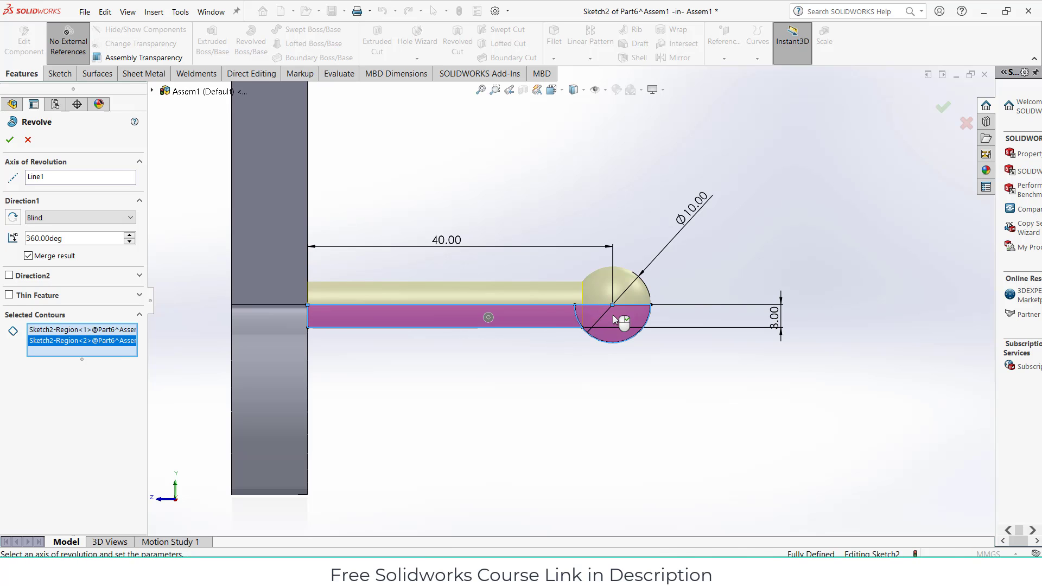
{"action": "left_click", "coordinate": [10, 140]}
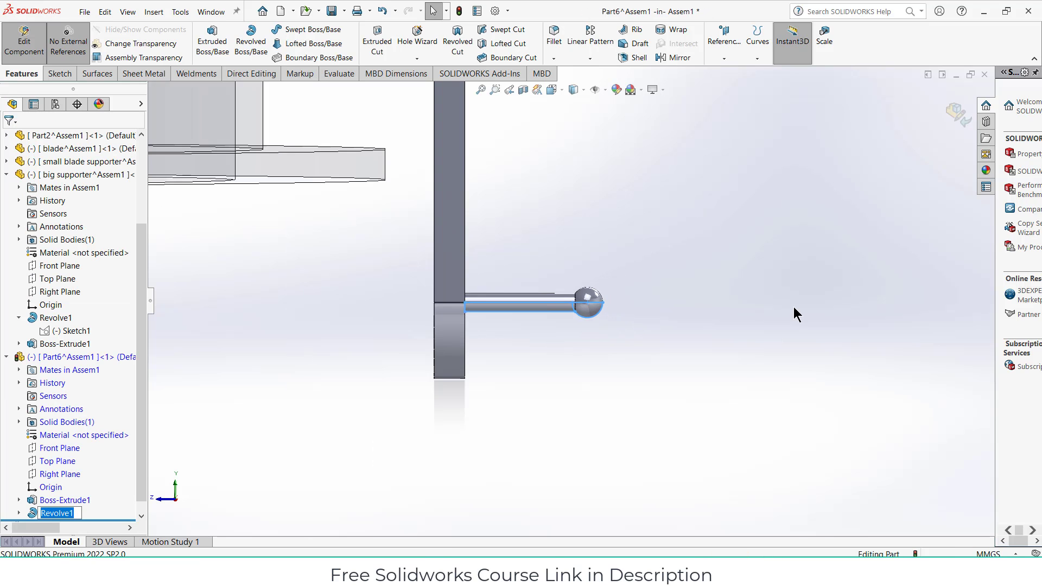
Start a linear pattern of the revolved handle, using the arm's long straight edge as Direction 1
{"action": "middle_click_drag", "start_coordinate": [794, 314], "coordinate": [941, 343]}
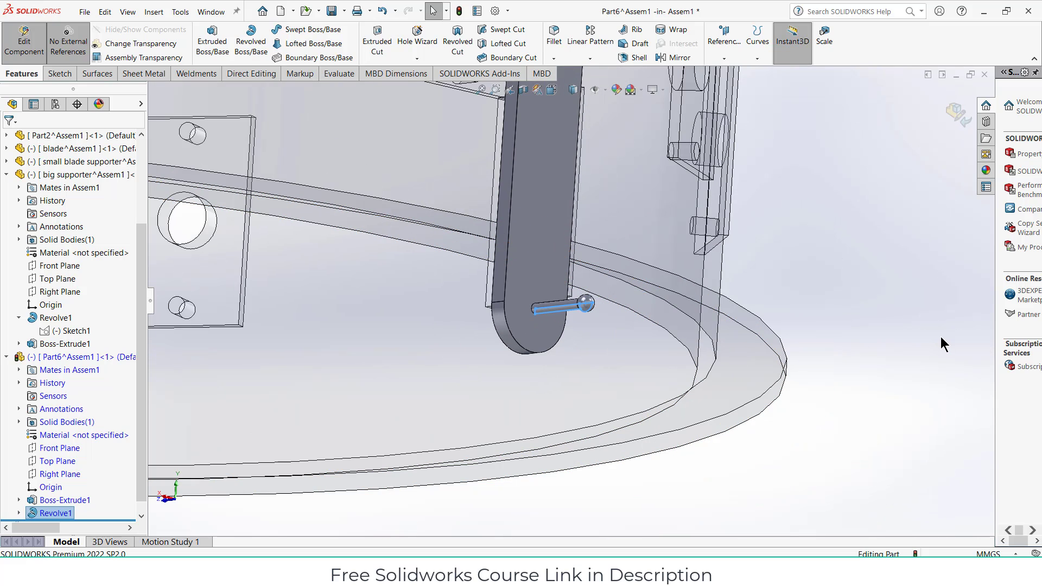
{"action": "left_click", "coordinate": [553, 303]}
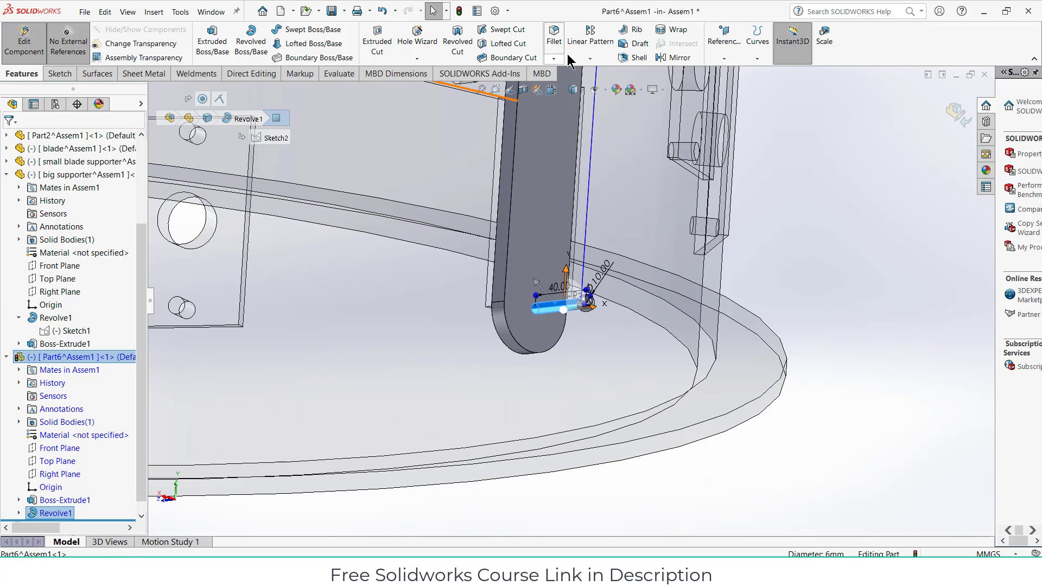
{"action": "left_click", "coordinate": [589, 58]}
{"action": "left_click", "coordinate": [594, 75]}
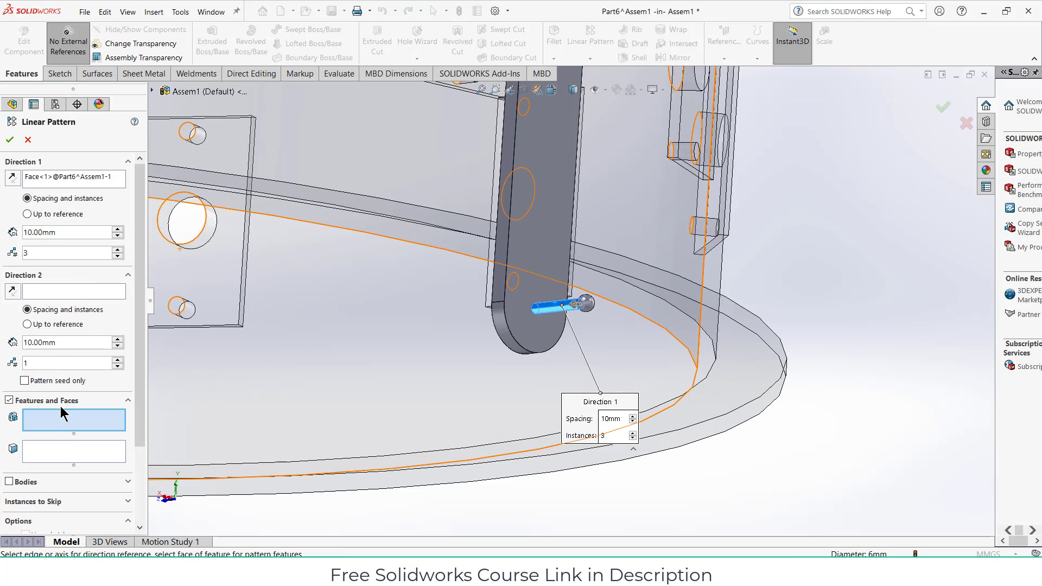
{"action": "left_click", "coordinate": [561, 308]}
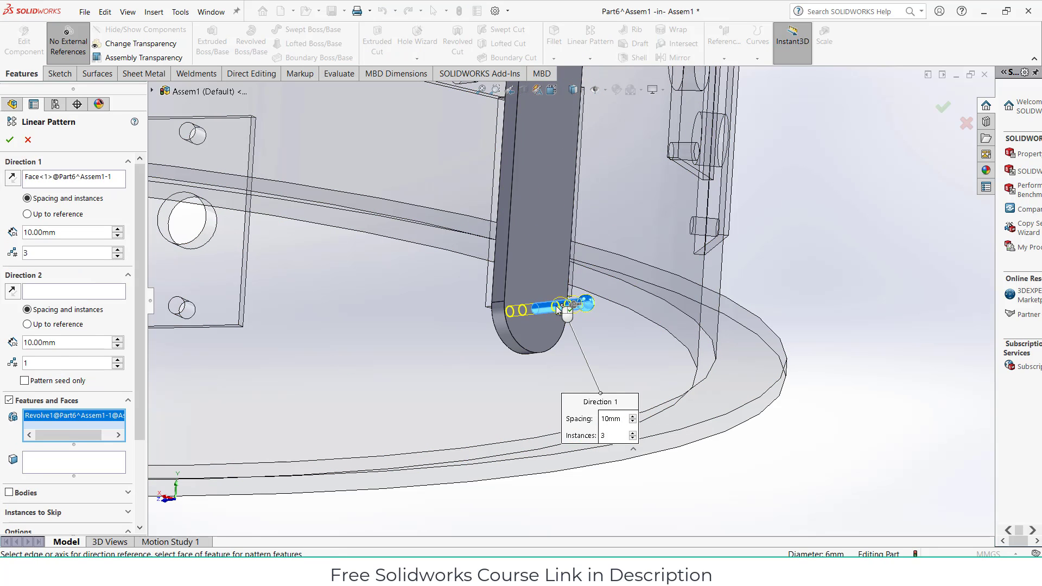
{"action": "right_click", "coordinate": [42, 181]}
{"action": "left_click", "coordinate": [97, 177]}
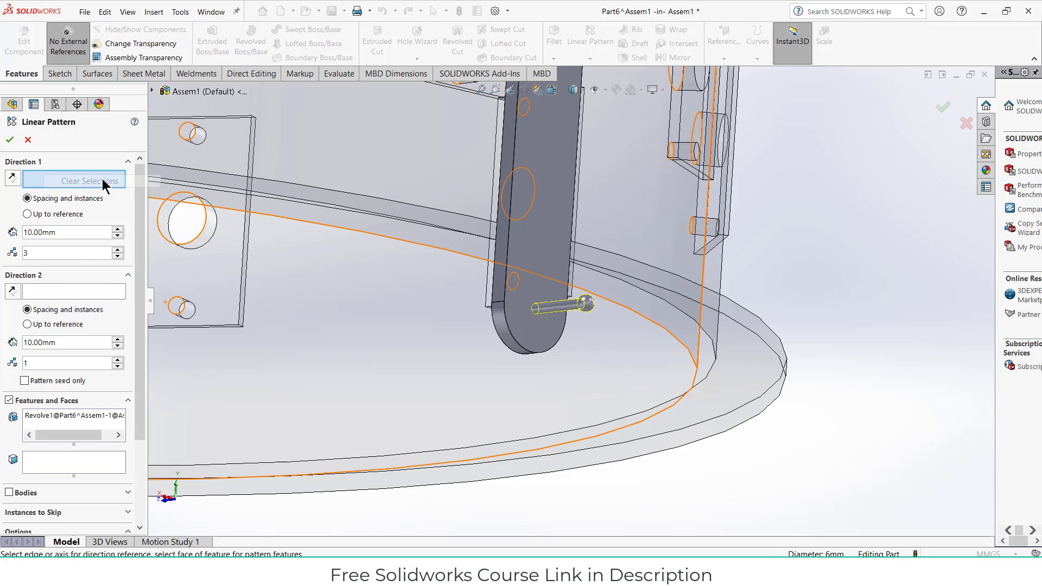
{"action": "left_click", "coordinate": [508, 257]}
{"action": "scroll", "coordinate": [565, 277], "scroll_direction": "up", "scroll_amount": 2}
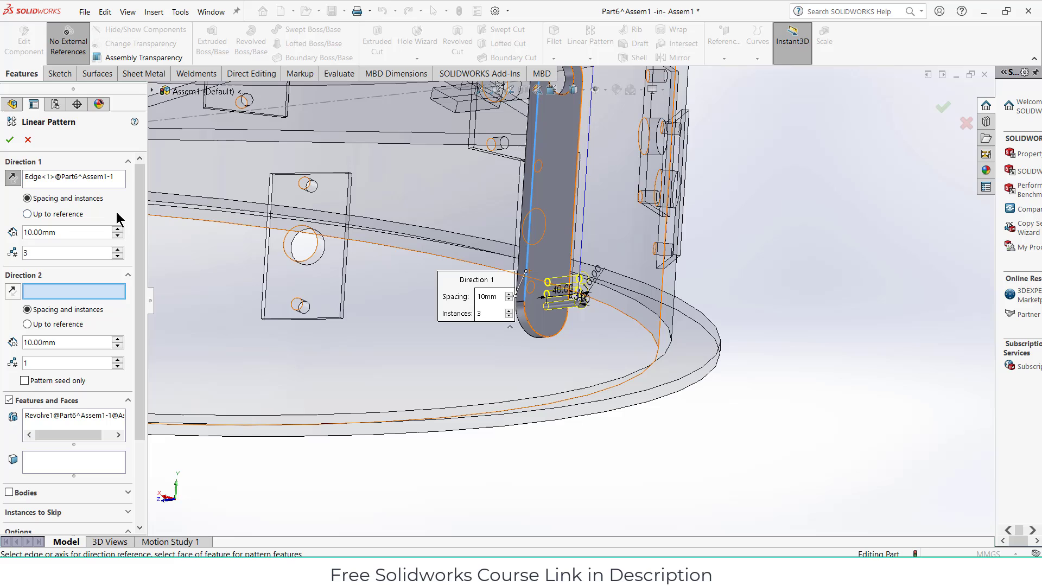
Set the linear pattern to 2 instances at 80 mm spacing and create it
{"action": "left_click", "coordinate": [118, 257]}
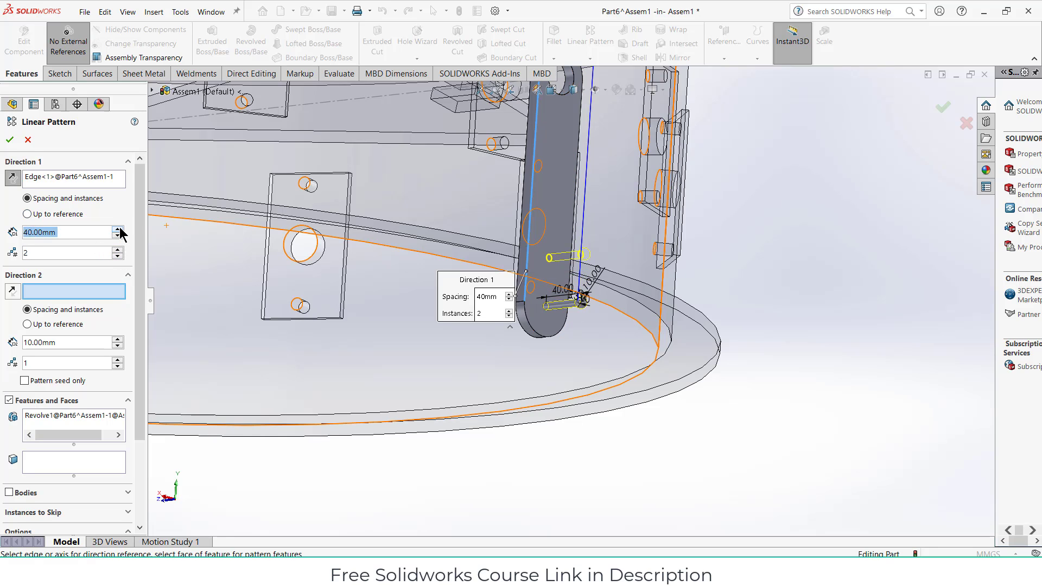
{"action": "left_click", "coordinate": [118, 229]}
{"action": "middle_click_drag", "start_coordinate": [353, 232], "coordinate": [398, 244]}
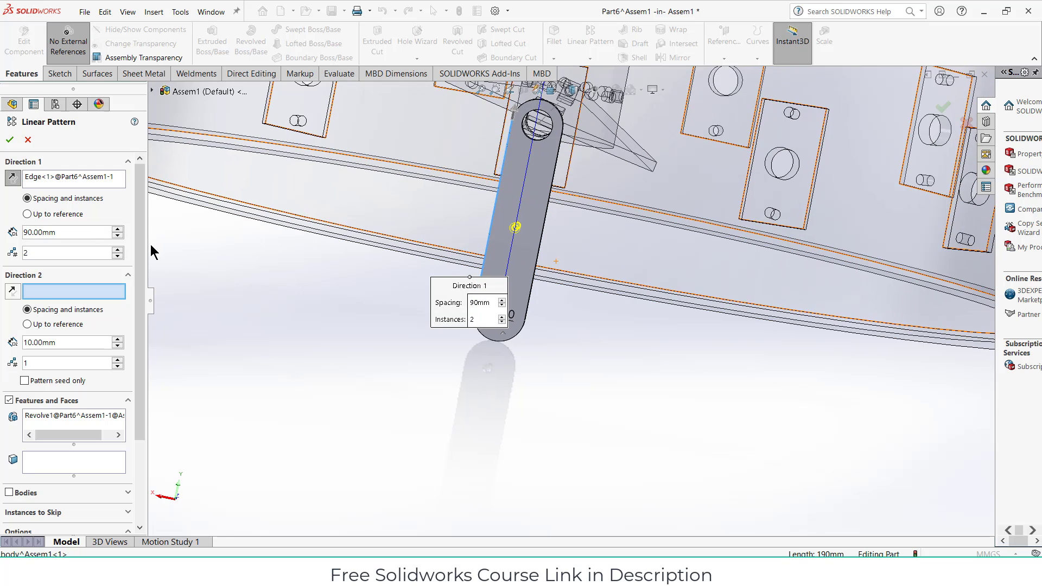
{"action": "left_click", "coordinate": [118, 236]}
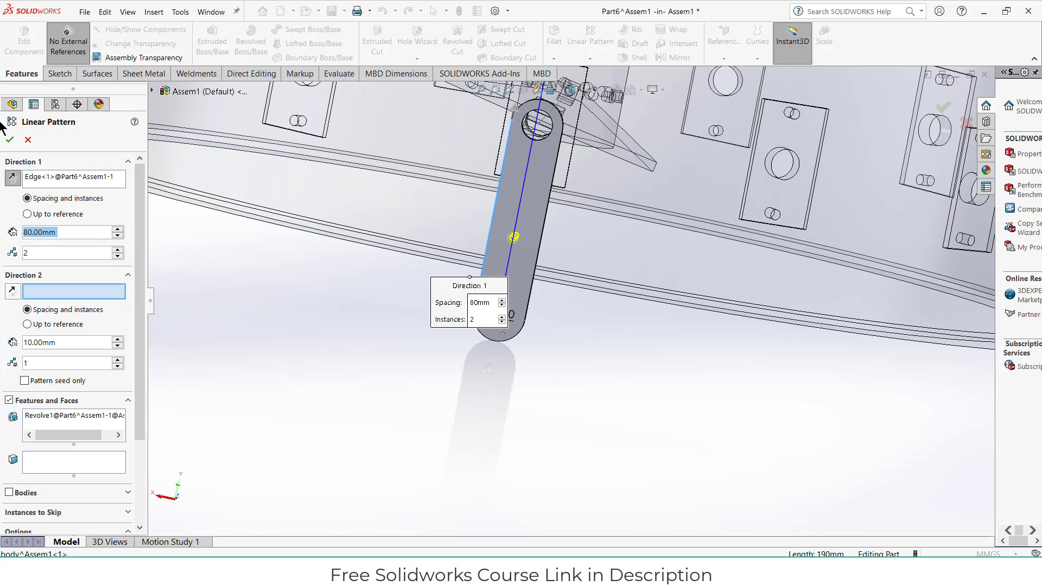
{"action": "left_click", "coordinate": [8, 140]}
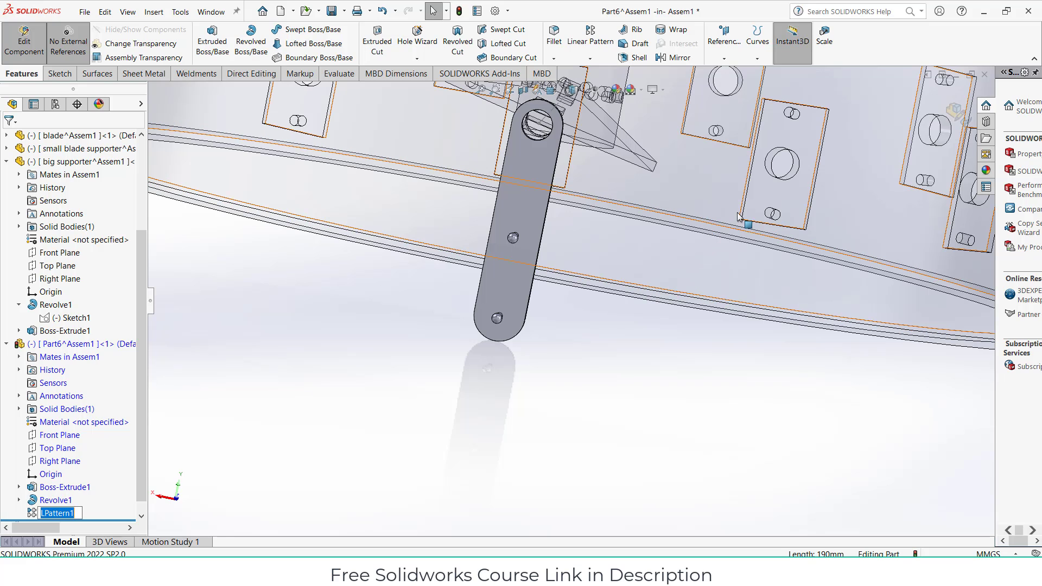
Finish editing the arm part and return to the assembly
{"action": "scroll", "coordinate": [570, 301], "scroll_direction": "up", "scroll_amount": 2}
{"action": "left_click", "coordinate": [955, 111]}
{"action": "middle_click_drag", "start_coordinate": [640, 347], "coordinate": [394, 224]}
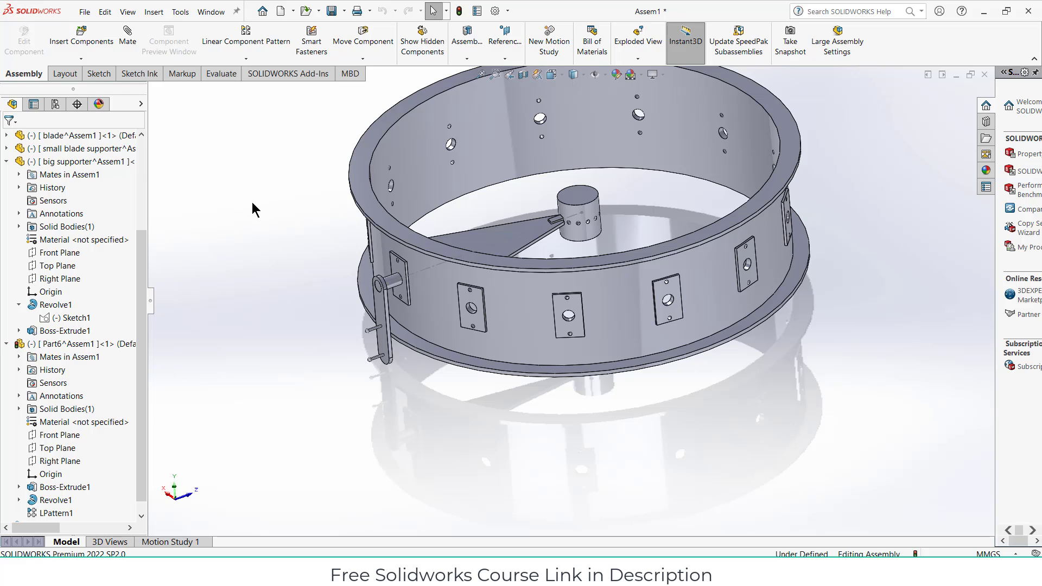
Start a circular component pattern about the cylindrical face of the central hub
{"action": "left_click", "coordinate": [252, 61]}
{"action": "left_click", "coordinate": [247, 86]}
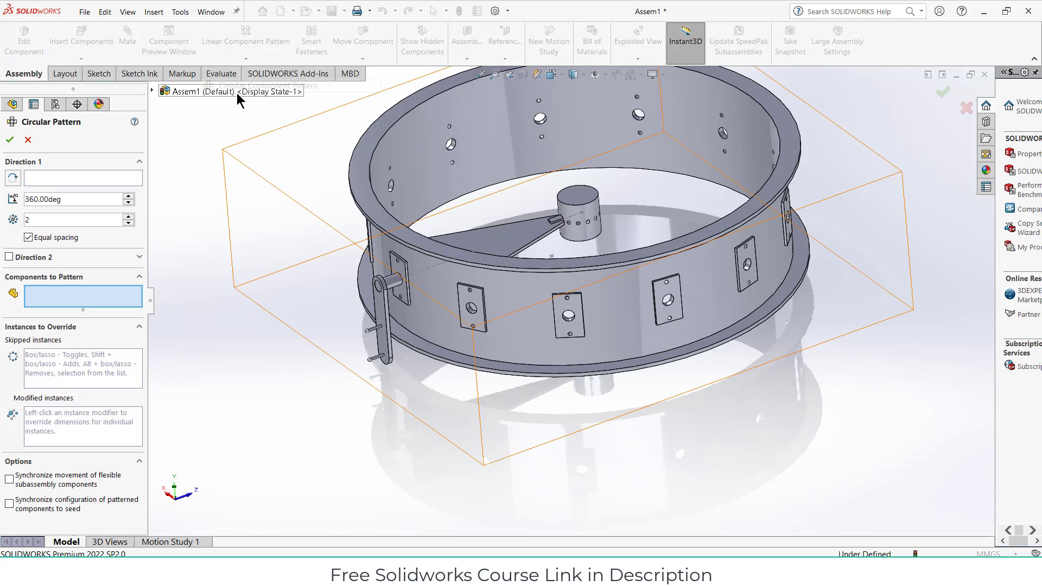
{"action": "left_click", "coordinate": [558, 211]}
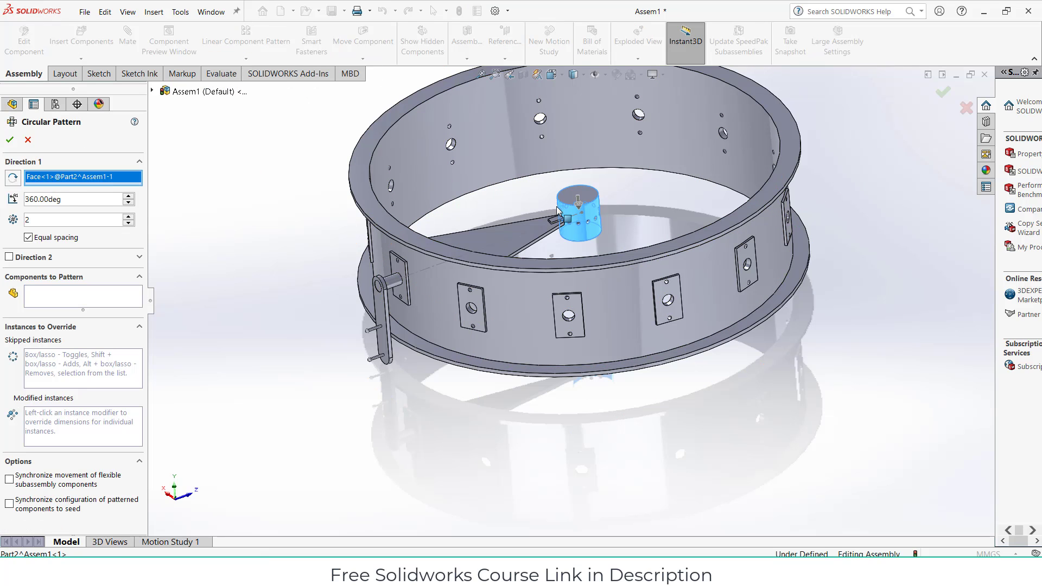
Select the big supporter, the arm with its handles, the blade and the small blade supporter as components to pattern
{"action": "left_click", "coordinate": [75, 300]}
{"action": "scroll", "coordinate": [303, 288], "scroll_direction": "down", "scroll_amount": 3}
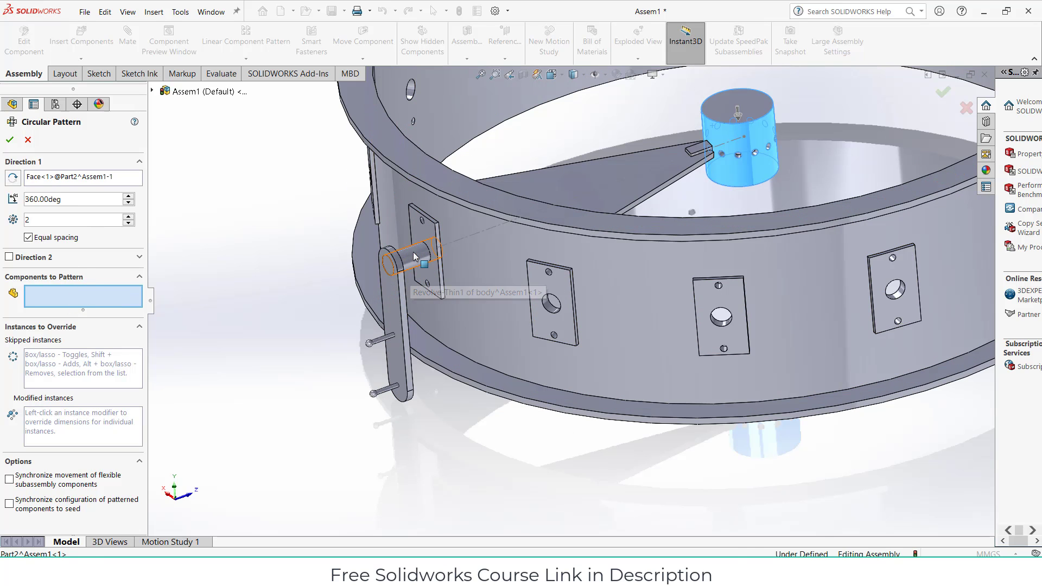
{"action": "left_click", "coordinate": [411, 253]}
{"action": "left_click", "coordinate": [396, 295]}
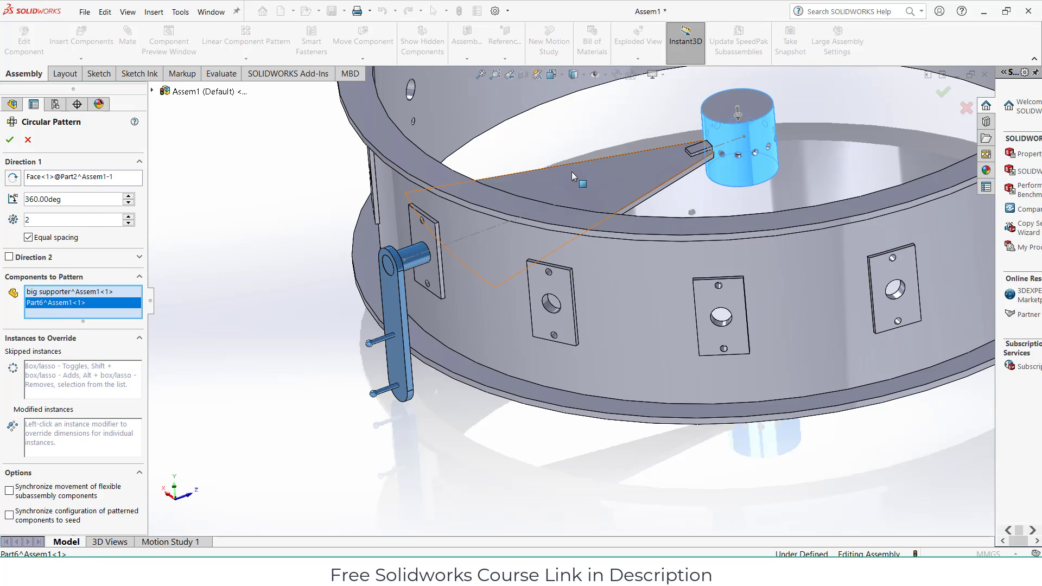
{"action": "left_click", "coordinate": [589, 193]}
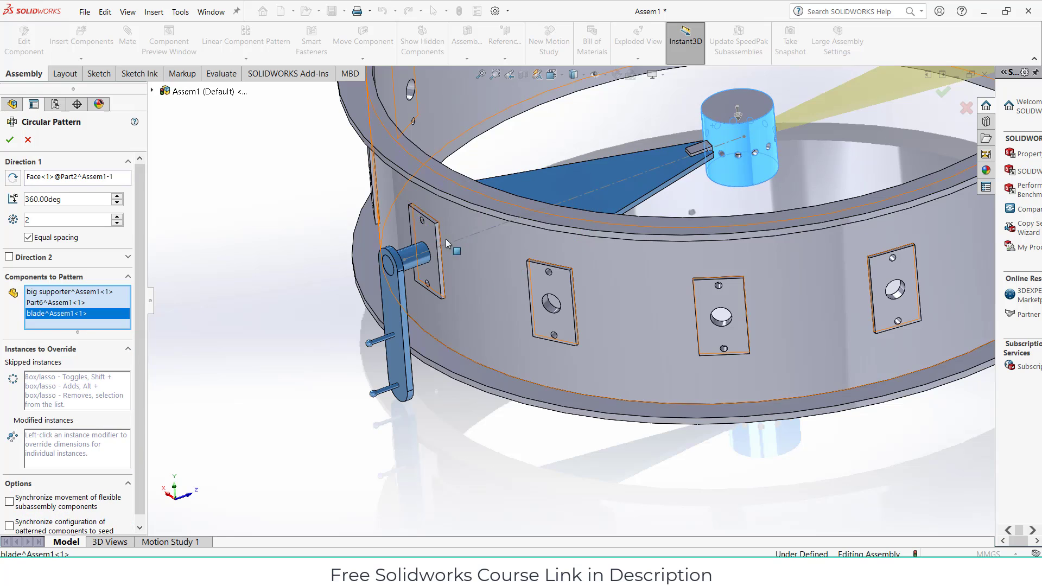
{"action": "left_click", "coordinate": [705, 151]}
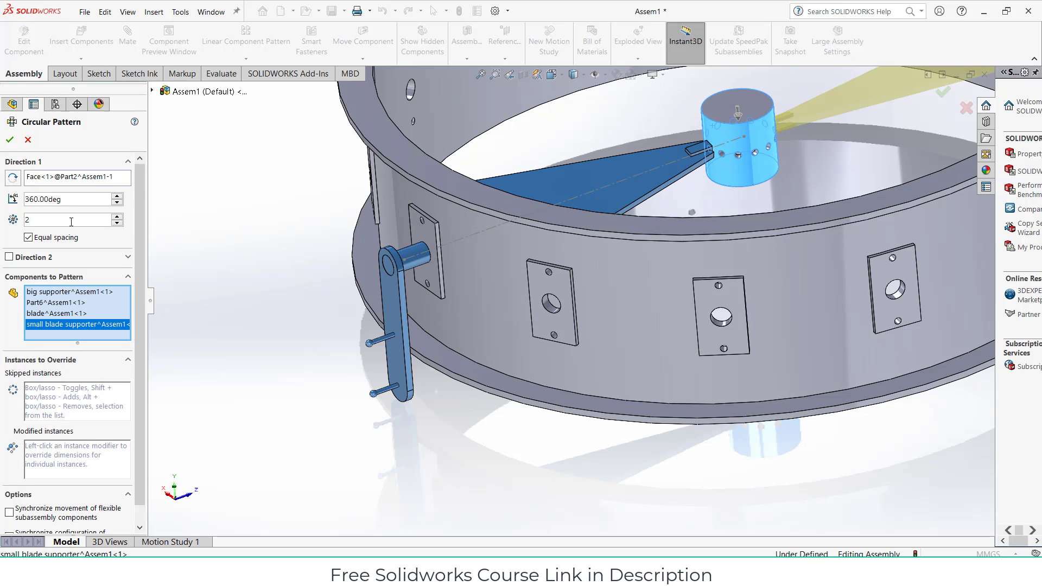
Set the circular pattern to 13 equally spaced instances and create it
{"action": "scroll", "coordinate": [71, 222], "scroll_direction": "up", "scroll_amount": 9}
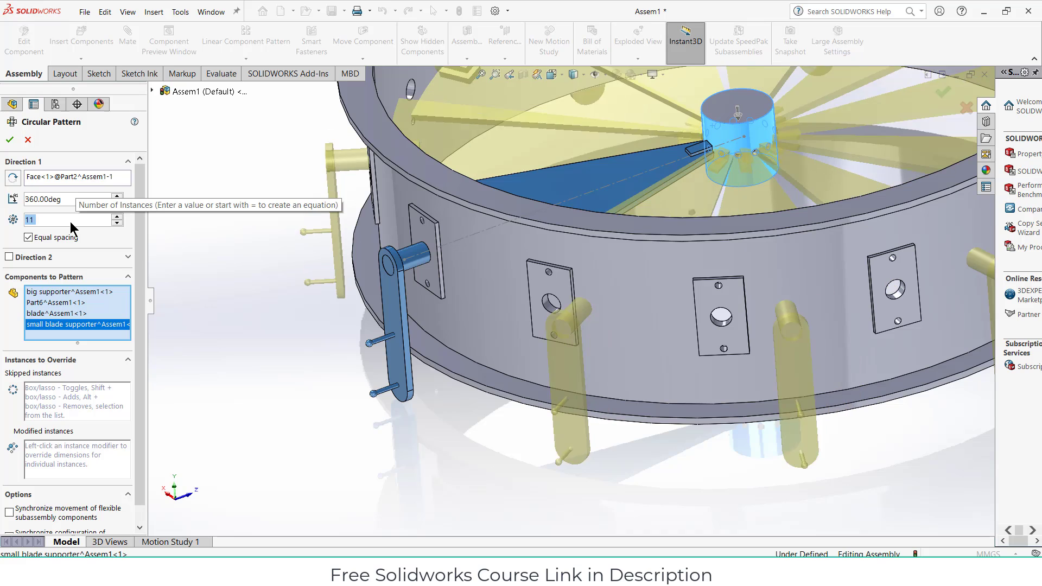
{"action": "scroll", "coordinate": [71, 227], "scroll_direction": "up", "scroll_amount": 2}
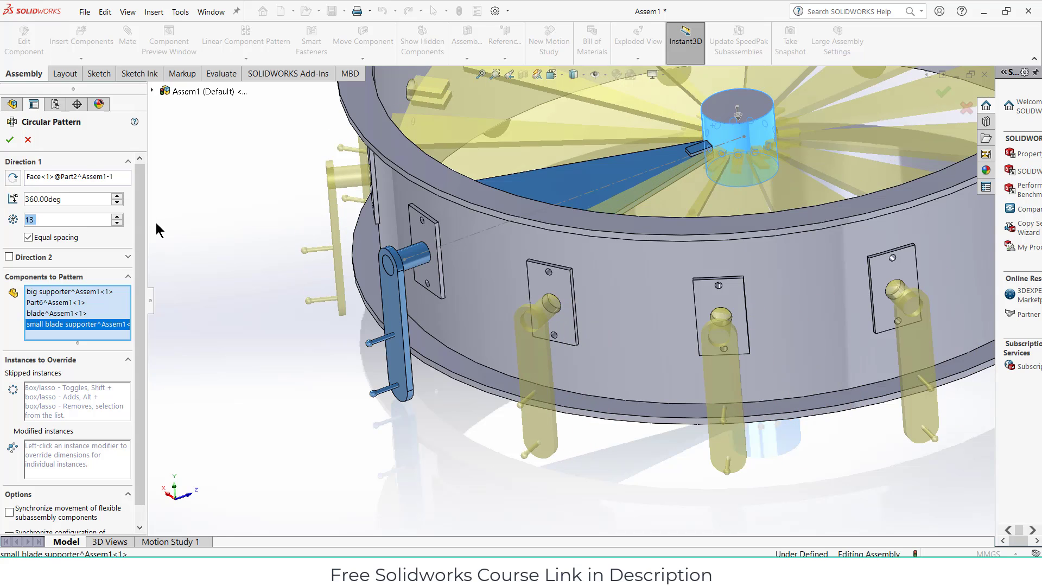
{"action": "left_click", "coordinate": [10, 141]}
Swing the original arm sideways so the patterned arms and blades turn together until the blades lie flat
{"action": "scroll", "coordinate": [432, 264], "scroll_direction": "up", "scroll_amount": 3}
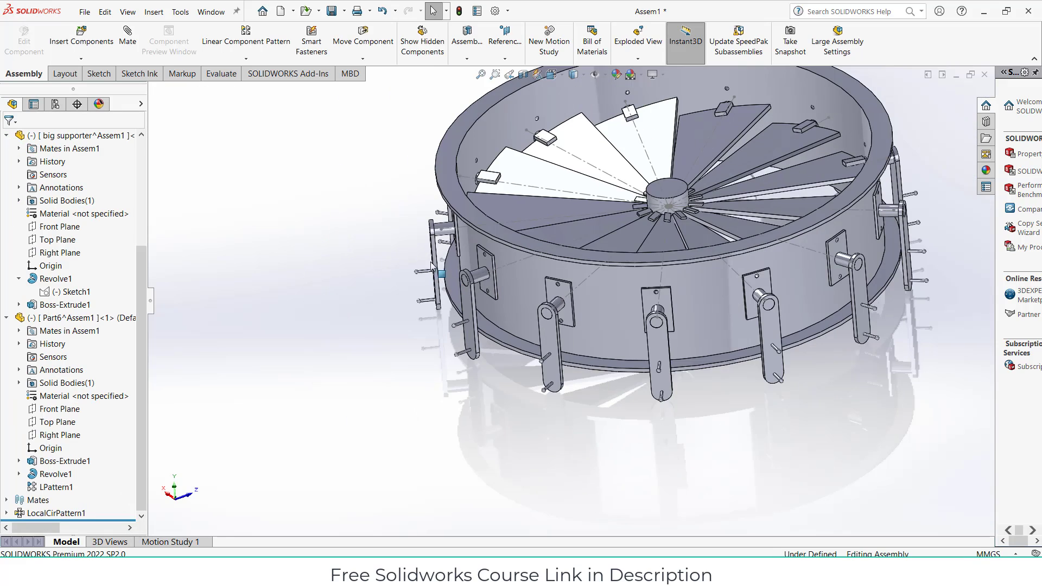
{"action": "middle_click_drag", "start_coordinate": [554, 233], "coordinate": [595, 255]}
{"action": "mouse_move", "coordinate": [516, 299]}
{"action": "left_mouse_down"}
{"action": "mouse_move", "coordinate": [491, 283]}
{"action": "mouse_move", "coordinate": [516, 295]}
{"action": "mouse_move", "coordinate": [537, 283]}
{"action": "mouse_move", "coordinate": [519, 299]}
{"action": "left_mouse_up"}
{"action": "middle_click_drag", "start_coordinate": [519, 299], "coordinate": [486, 400]}
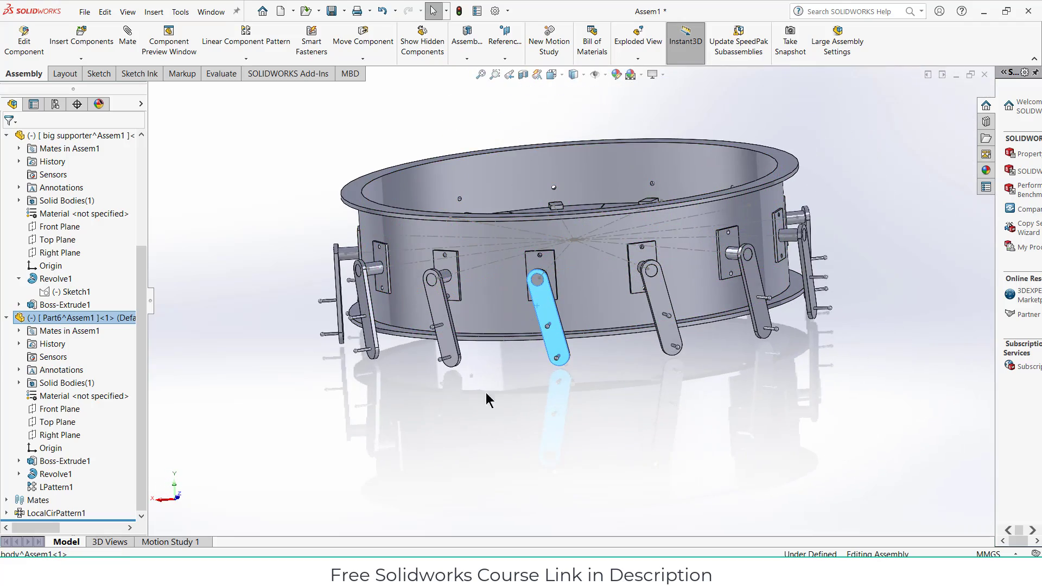
{"action": "middle_click_drag", "start_coordinate": [516, 353], "coordinate": [543, 398]}
{"action": "scroll", "coordinate": [547, 403], "scroll_direction": "down", "scroll_amount": 2}
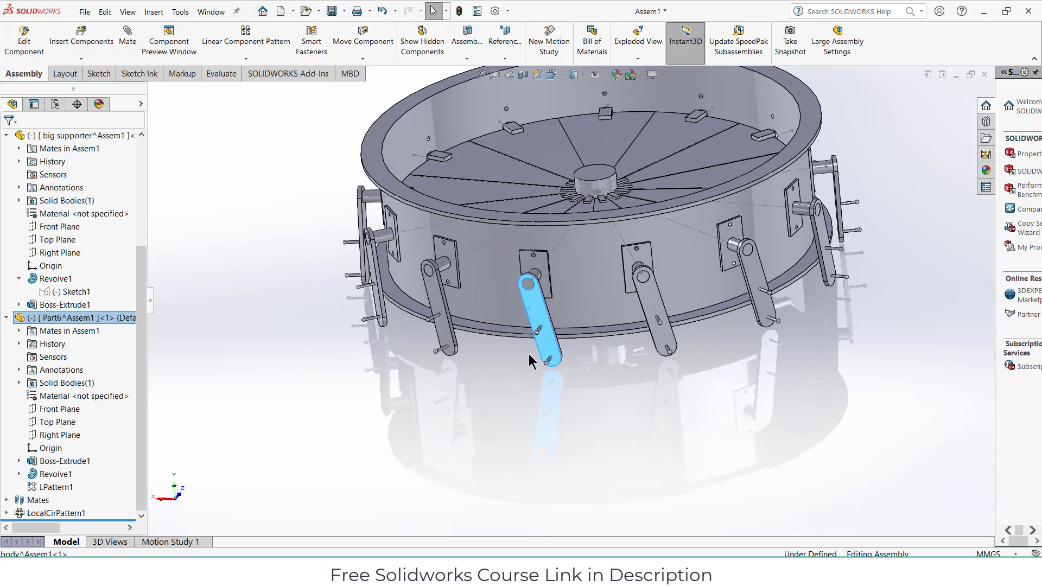
{"action": "middle_click_drag", "start_coordinate": [480, 307], "coordinate": [524, 353]}
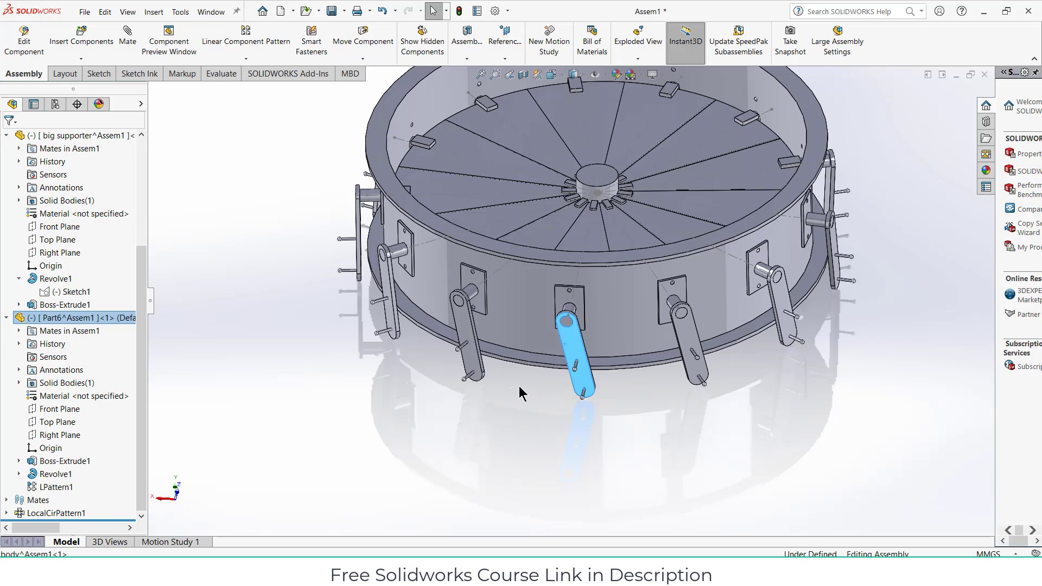
{"action": "left_click", "coordinate": [480, 419]}
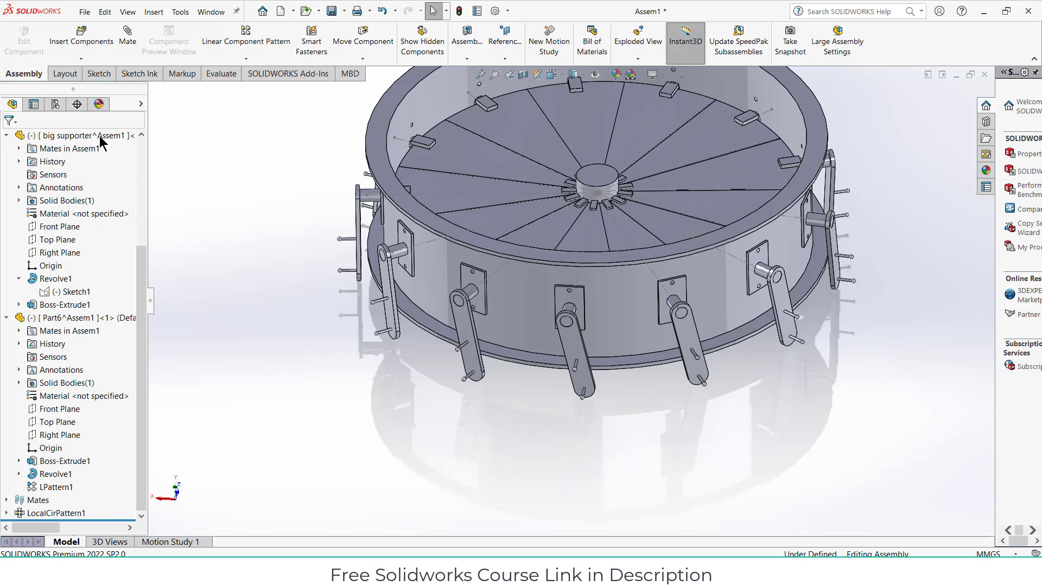
Start a 3D sketch in the assembly and activate the Centerline tool
{"action": "left_click", "coordinate": [99, 74]}
{"action": "left_click", "coordinate": [14, 58]}
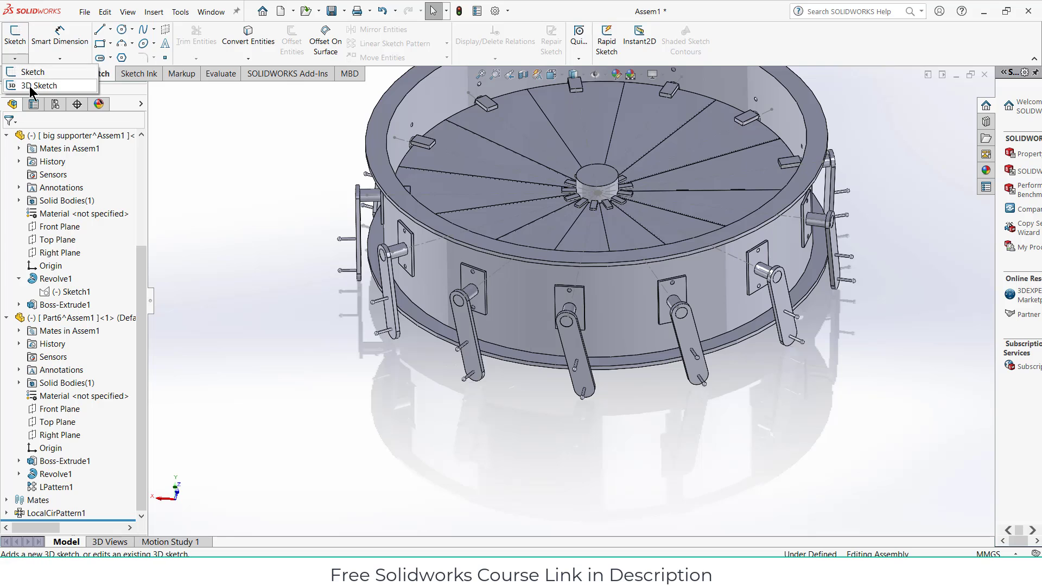
{"action": "left_click", "coordinate": [28, 86]}
{"action": "scroll", "coordinate": [529, 410], "scroll_direction": "down", "scroll_amount": 5}
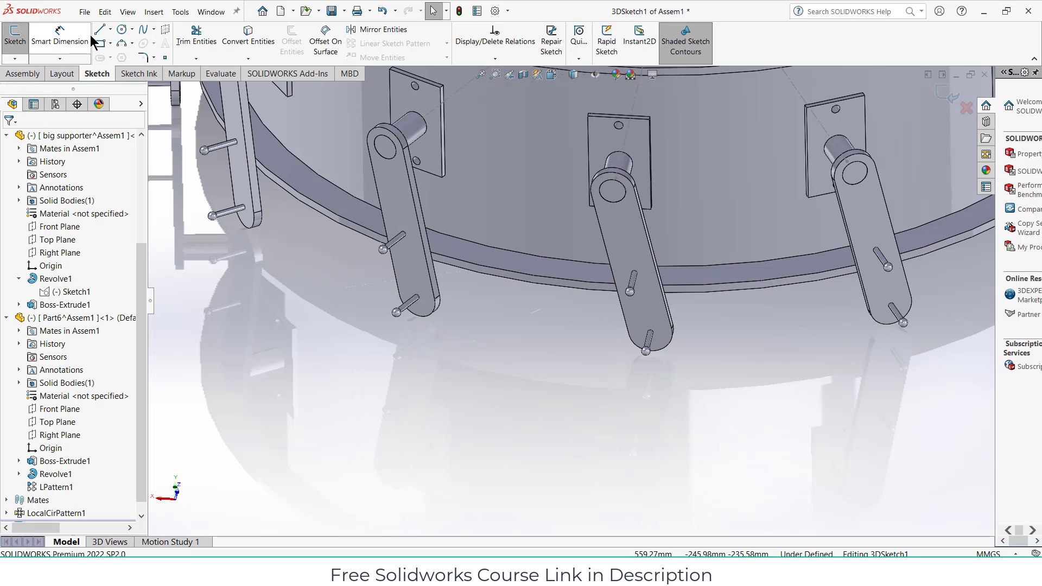
{"action": "left_click", "coordinate": [111, 30]}
{"action": "left_click", "coordinate": [104, 51]}
Draw a centerline from the ball-end center of one arm's lower handle to the matching handle on the neighbouring arm
{"action": "scroll", "coordinate": [663, 412], "scroll_direction": "down", "scroll_amount": 5}
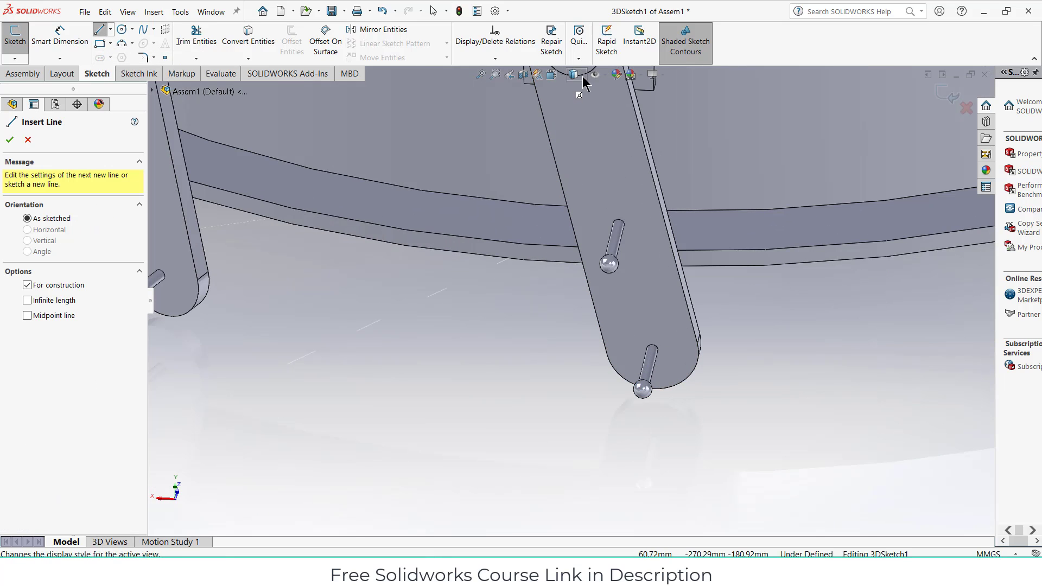
{"action": "left_click", "coordinate": [606, 74]}
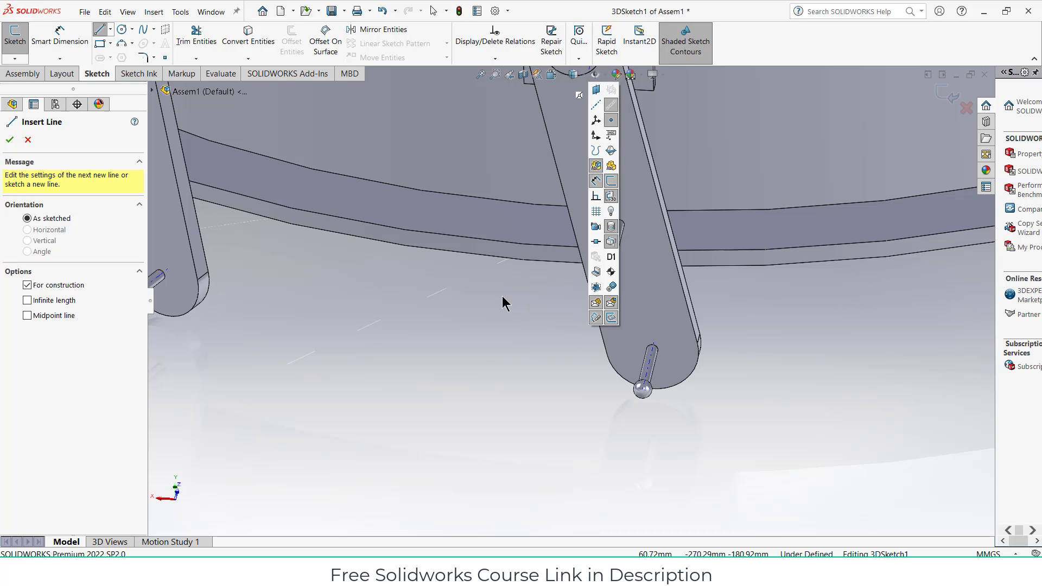
{"action": "left_click", "coordinate": [486, 313]}
{"action": "scroll", "coordinate": [597, 352], "scroll_direction": "down", "scroll_amount": 4}
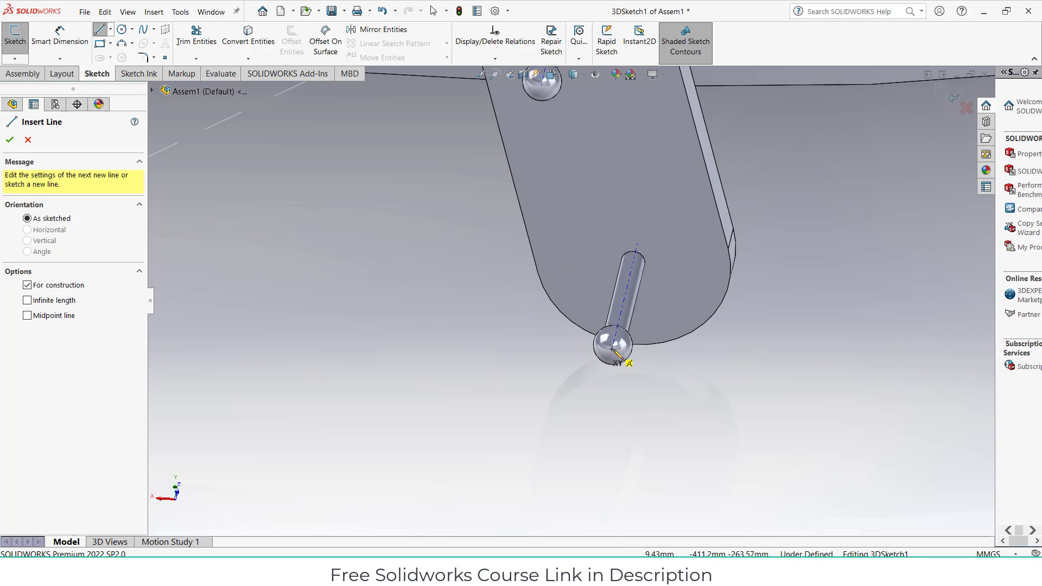
{"action": "middle_click_drag", "start_coordinate": [619, 342], "coordinate": [586, 421]}
{"action": "scroll", "coordinate": [628, 345], "scroll_direction": "down", "scroll_amount": 4}
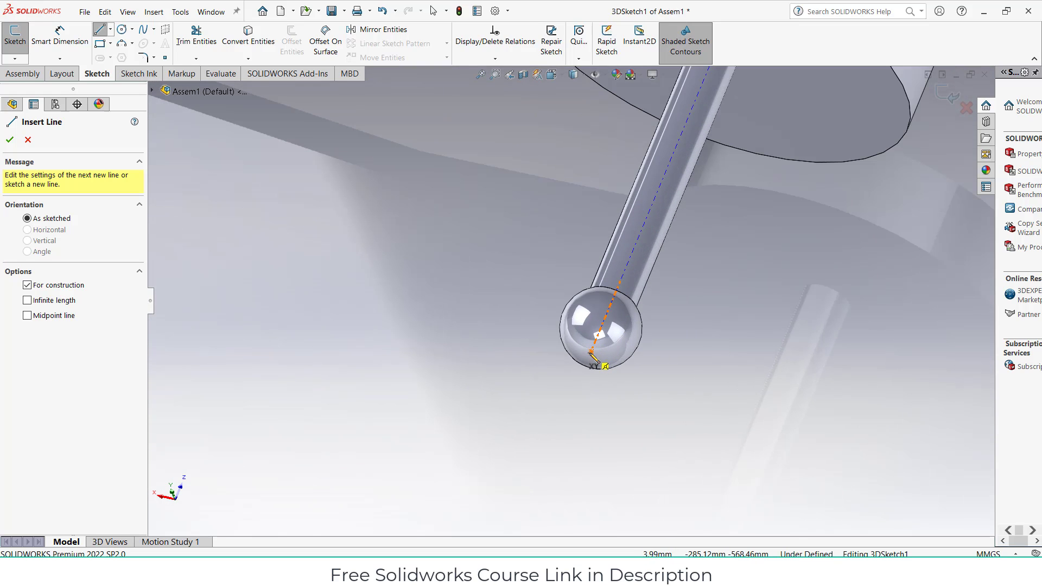
{"action": "left_click", "coordinate": [592, 351]}
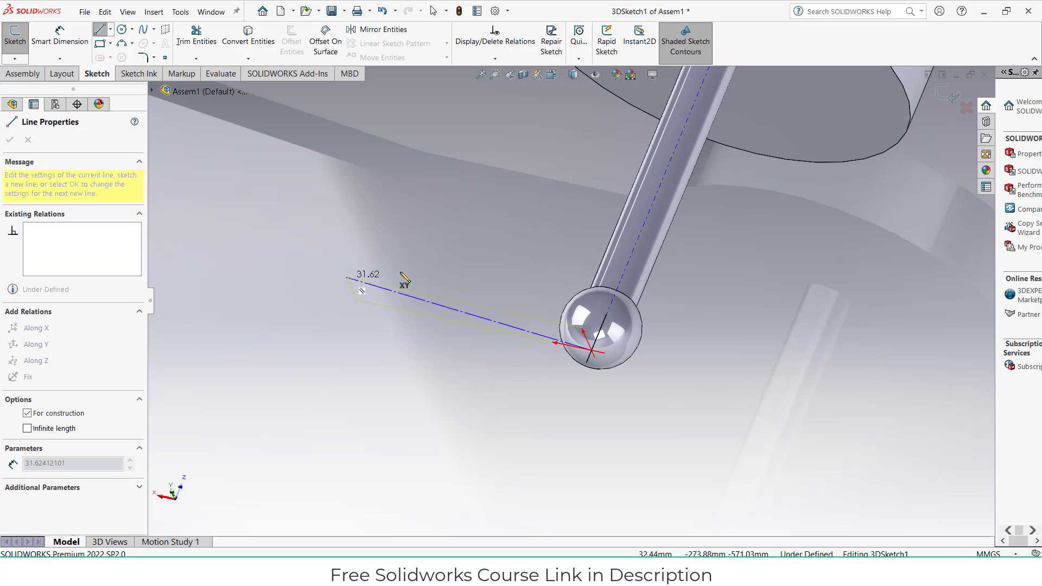
{"action": "scroll", "coordinate": [414, 279], "scroll_direction": "up", "scroll_amount": 6}
{"action": "scroll", "coordinate": [265, 185], "scroll_direction": "down", "scroll_amount": 10}
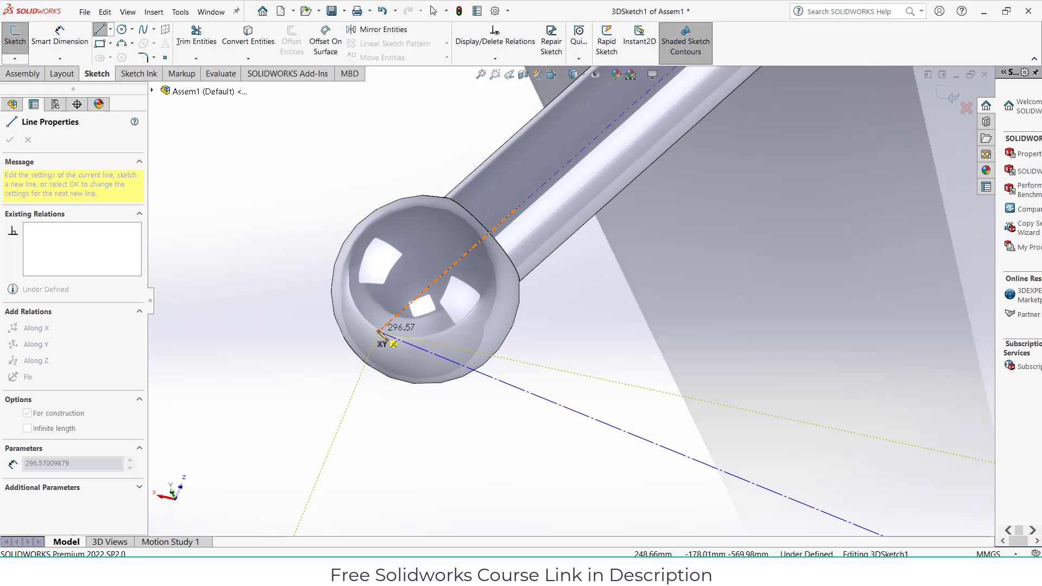
{"action": "left_click", "coordinate": [380, 332]}
{"action": "scroll", "coordinate": [651, 333], "scroll_direction": "up", "scroll_amount": 3}
{"action": "key", "text": "Escape"}
{"action": "scroll", "coordinate": [757, 359], "scroll_direction": "down", "scroll_amount": 3}
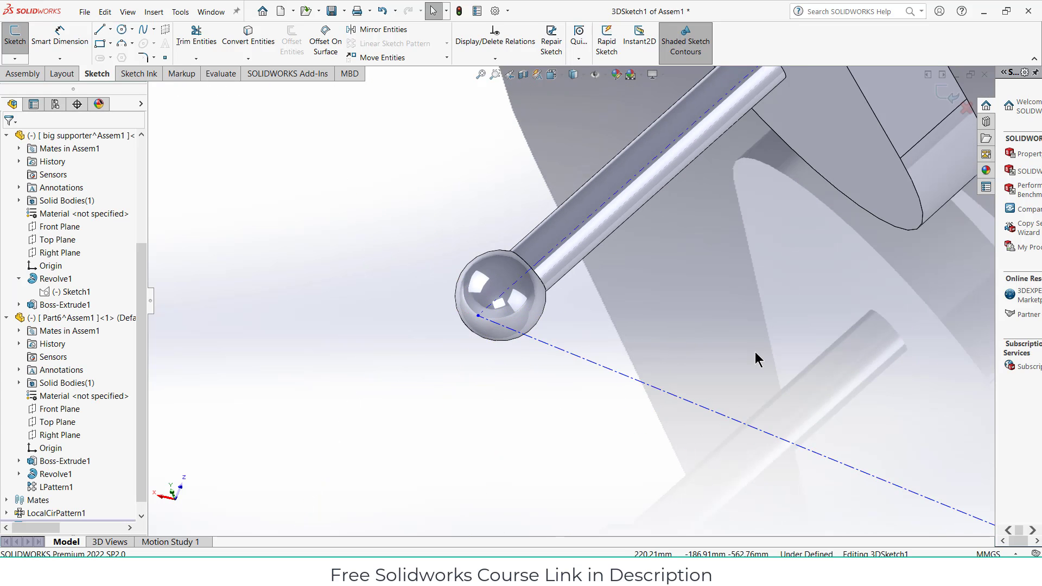
Inspect the centerline's endpoints at both lower handles and exit the 3D sketch
{"action": "scroll", "coordinate": [755, 354], "scroll_direction": "up", "scroll_amount": 10}
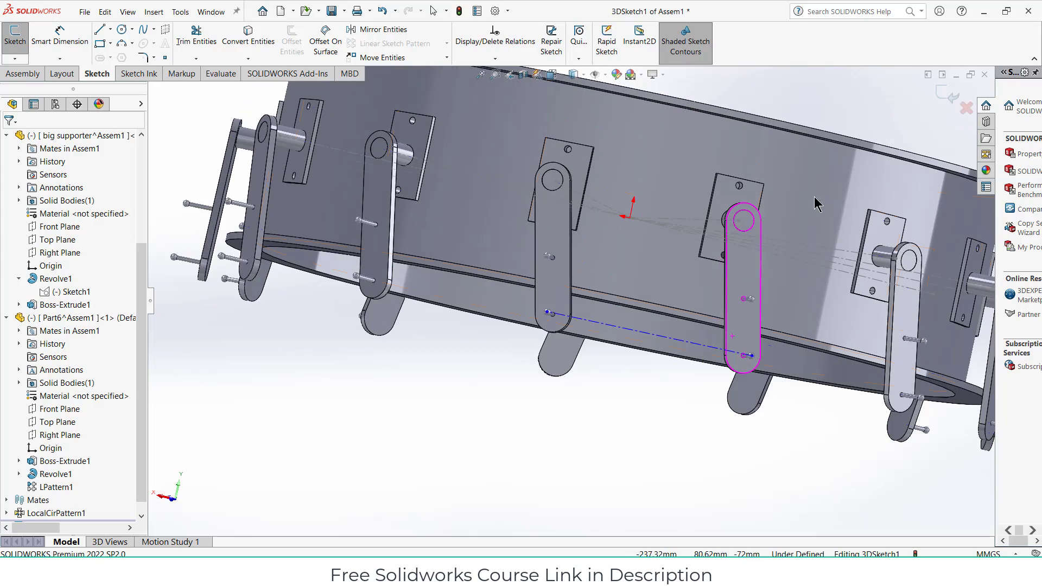
{"action": "scroll", "coordinate": [751, 359], "scroll_direction": "down", "scroll_amount": 4}
{"action": "scroll", "coordinate": [485, 310], "scroll_direction": "up", "scroll_amount": 1}
{"action": "mouse_move", "coordinate": [485, 311]}
{"action": "middle_mouse_down"}
{"action": "mouse_move", "coordinate": [493, 301]}
{"action": "mouse_move", "coordinate": [493, 313]}
{"action": "middle_mouse_up"}
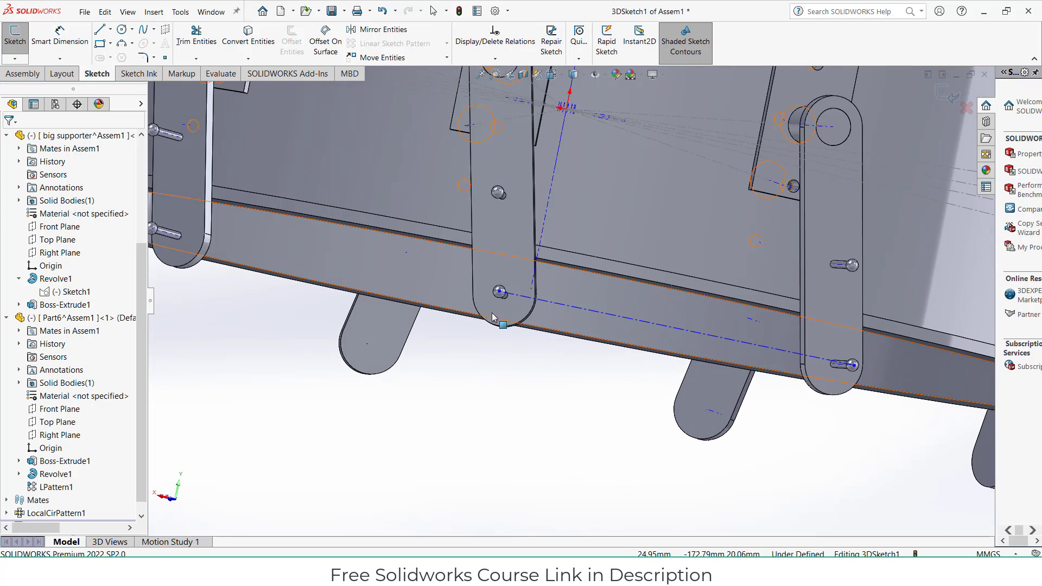
{"action": "scroll", "coordinate": [493, 317], "scroll_direction": "down", "scroll_amount": 10}
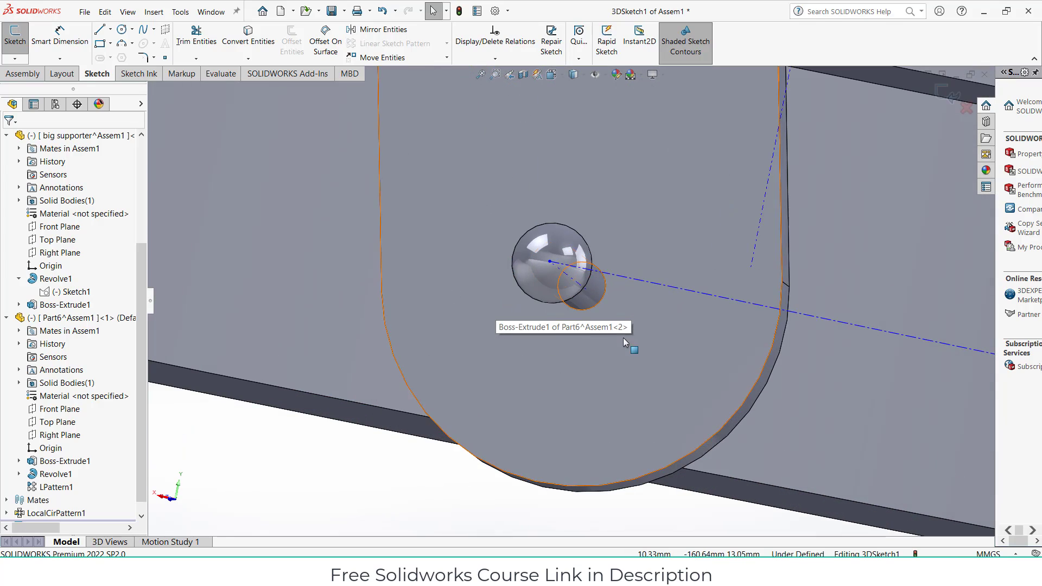
{"action": "scroll", "coordinate": [752, 152], "scroll_direction": "up", "scroll_amount": 6}
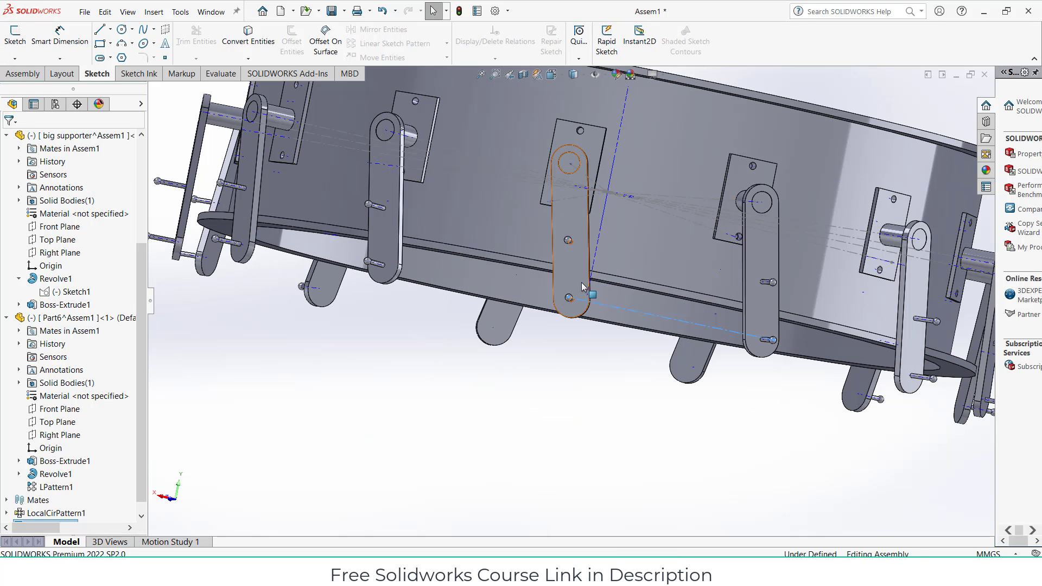
Try swinging the patterned arm at one end of the centerline and check the line against both handles
{"action": "left_click", "coordinate": [549, 280]}
{"action": "left_click_drag", "start_coordinate": [549, 280], "coordinate": [706, 233]}
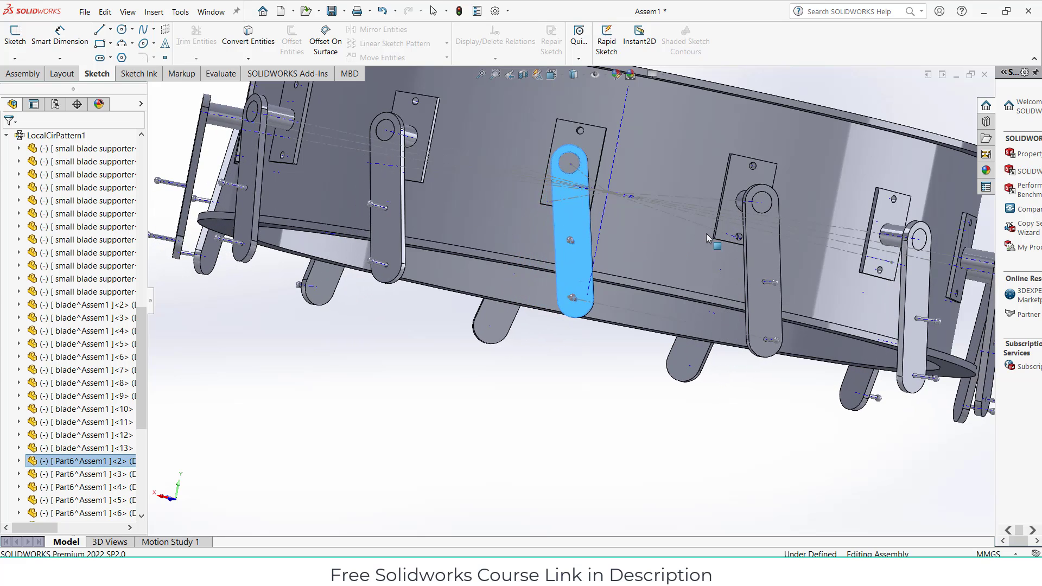
{"action": "scroll", "coordinate": [704, 256], "scroll_direction": "up", "scroll_amount": 1}
{"action": "middle_click_drag", "start_coordinate": [704, 256], "coordinate": [669, 330]}
{"action": "scroll", "coordinate": [703, 339], "scroll_direction": "down", "scroll_amount": 4}
{"action": "scroll", "coordinate": [704, 344], "scroll_direction": "down", "scroll_amount": 1}
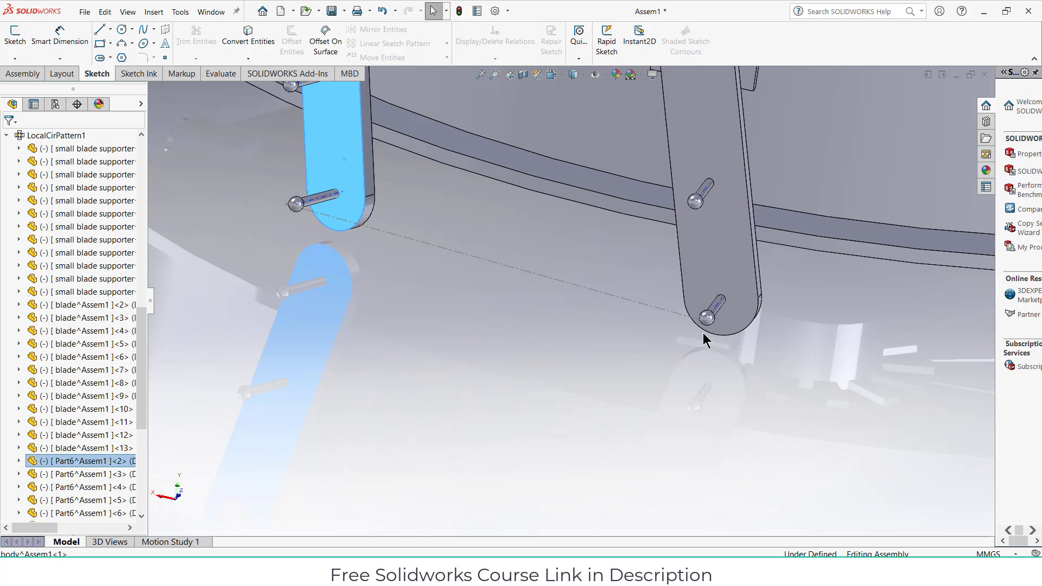
{"action": "scroll", "coordinate": [673, 315], "scroll_direction": "up", "scroll_amount": 2}
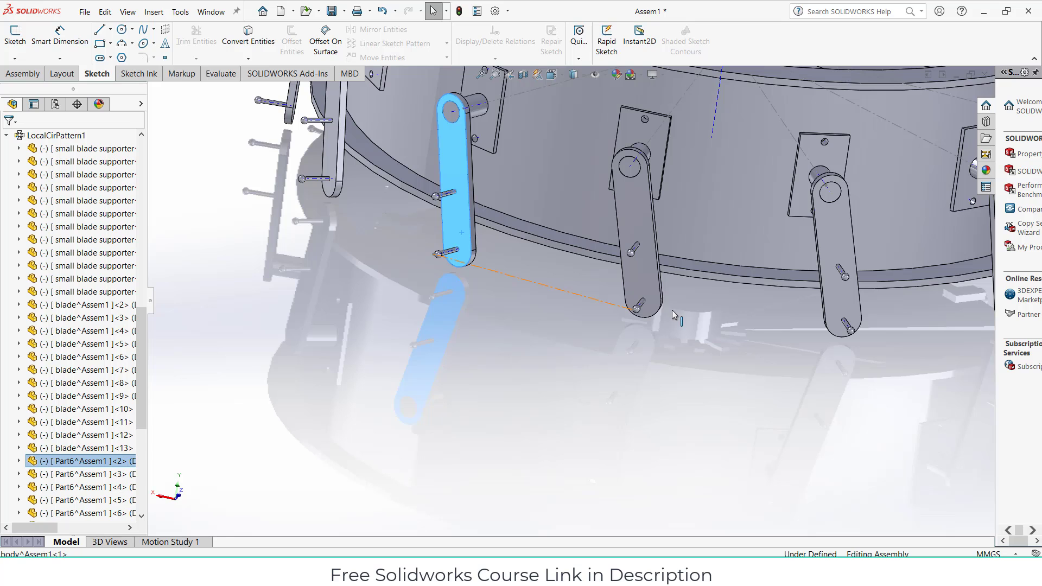
{"action": "left_click", "coordinate": [660, 357]}
{"action": "scroll", "coordinate": [718, 288], "scroll_direction": "up", "scroll_amount": 5}
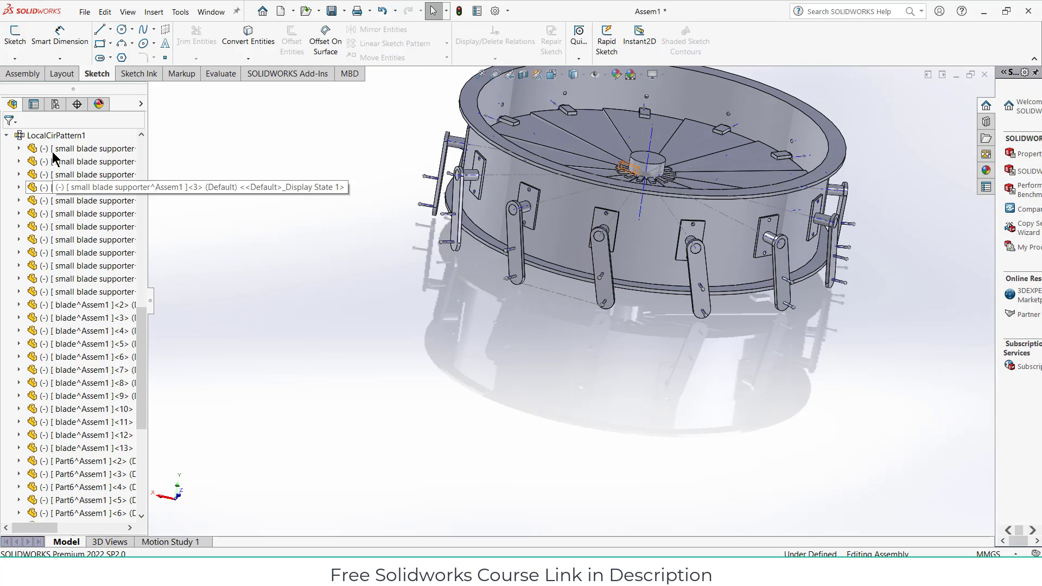
Collapse the circular pattern in the feature tree and insert a new part on the assembly's Front Plane
{"action": "scroll", "coordinate": [21, 163], "scroll_direction": "up", "scroll_amount": 5}
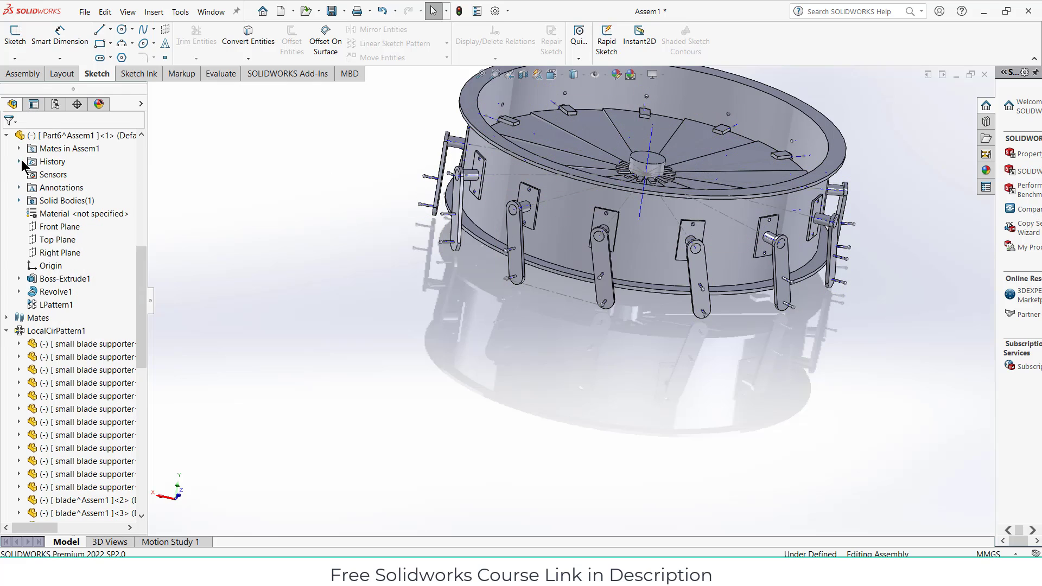
{"action": "left_click", "coordinate": [6, 331]}
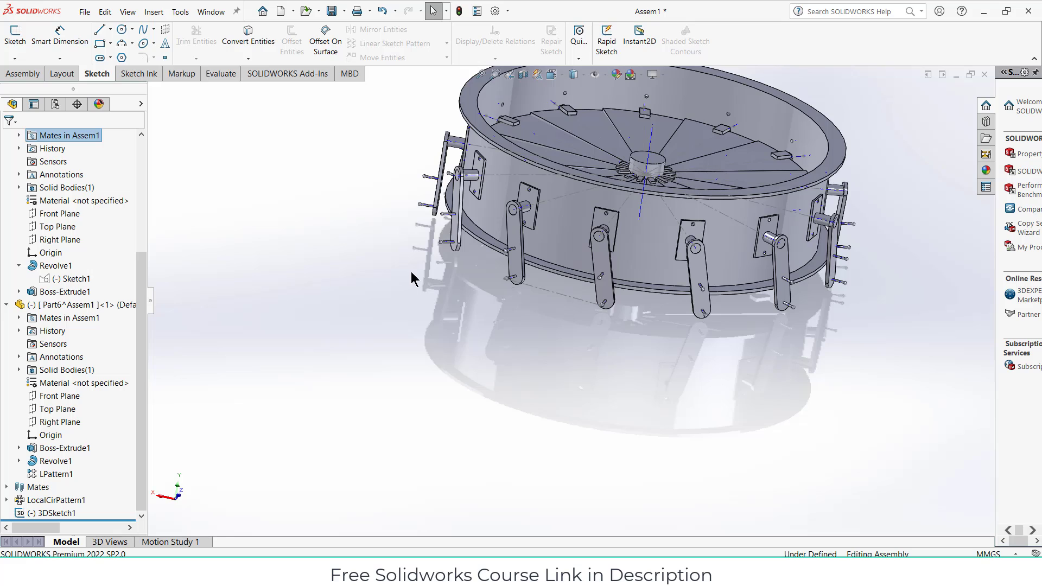
{"action": "scroll", "coordinate": [411, 272], "scroll_direction": "up", "scroll_amount": 3}
{"action": "scroll", "coordinate": [660, 251], "scroll_direction": "down", "scroll_amount": 2}
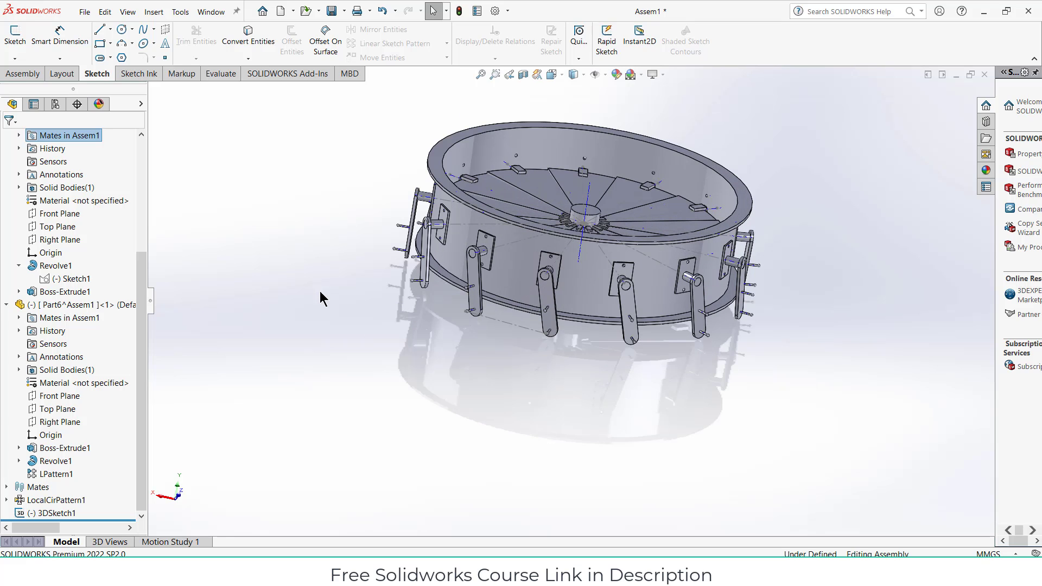
{"action": "left_click", "coordinate": [22, 73]}
{"action": "left_click", "coordinate": [81, 60]}
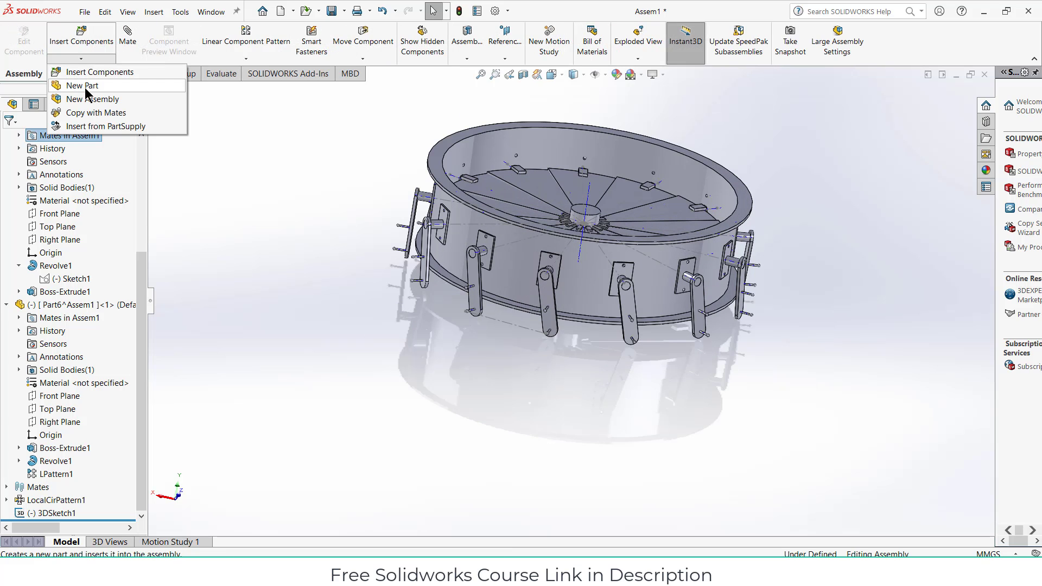
{"action": "left_click", "coordinate": [87, 86]}
{"action": "left_click", "coordinate": [142, 167]}
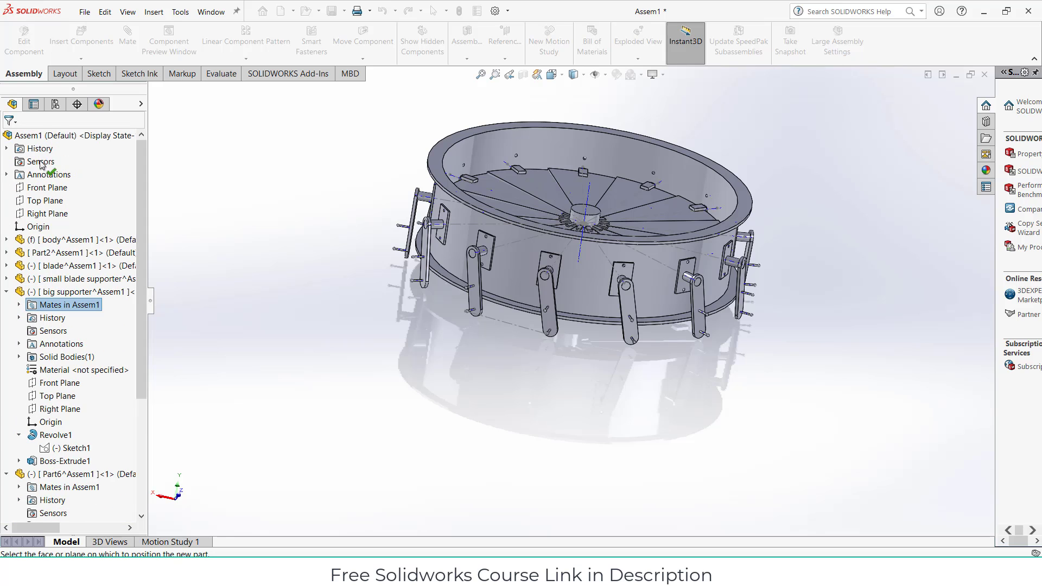
{"action": "left_click", "coordinate": [47, 188]}
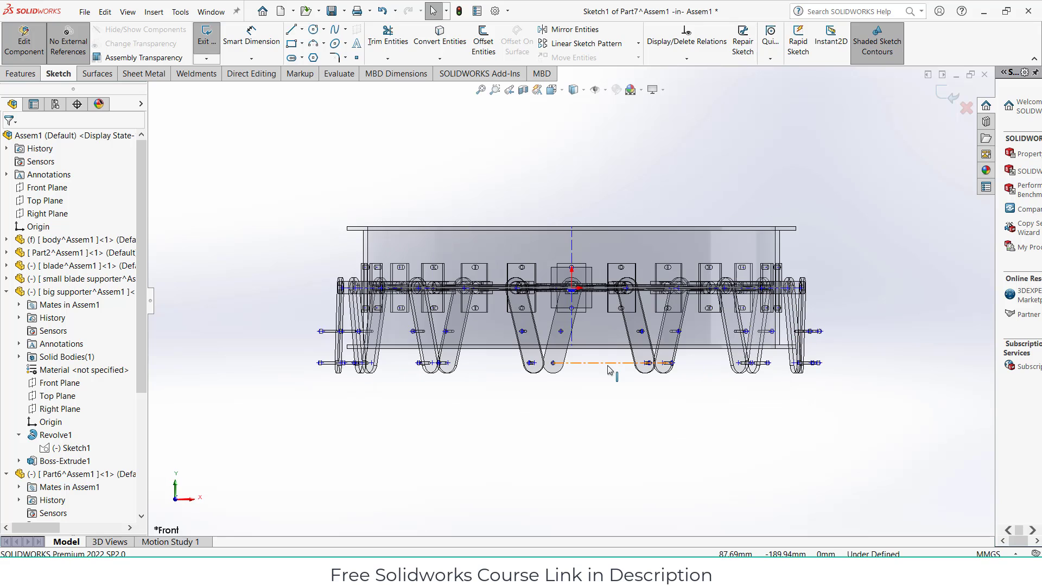
Hide the original body, Part2, blade, small blade supporter, big supporter and arm components
{"action": "scroll", "coordinate": [606, 342], "scroll_direction": "down", "scroll_amount": 3}
{"action": "scroll", "coordinate": [595, 293], "scroll_direction": "up", "scroll_amount": 3}
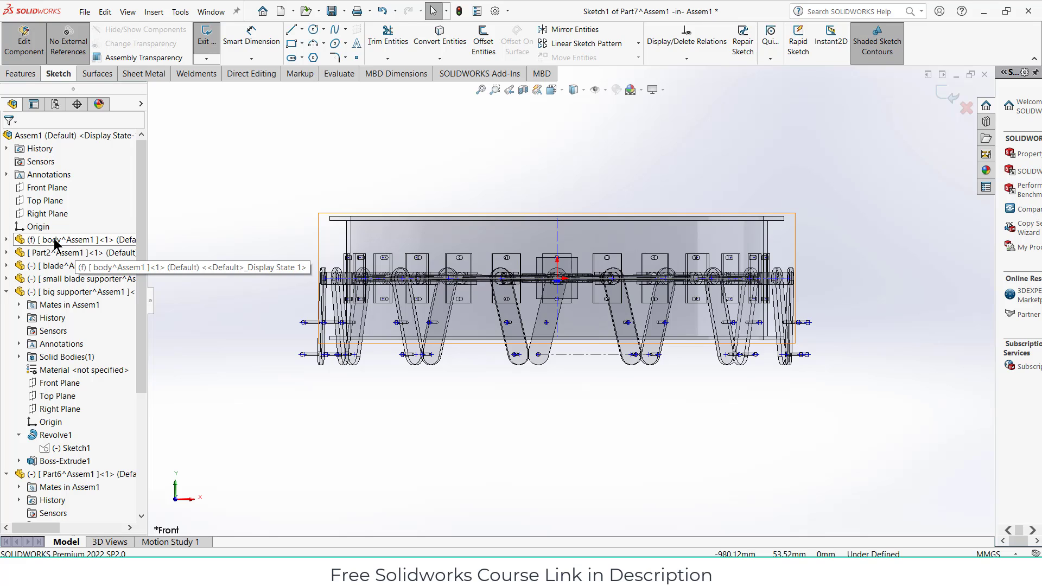
{"action": "left_click", "coordinate": [6, 292]}
{"action": "left_click", "coordinate": [92, 239]}
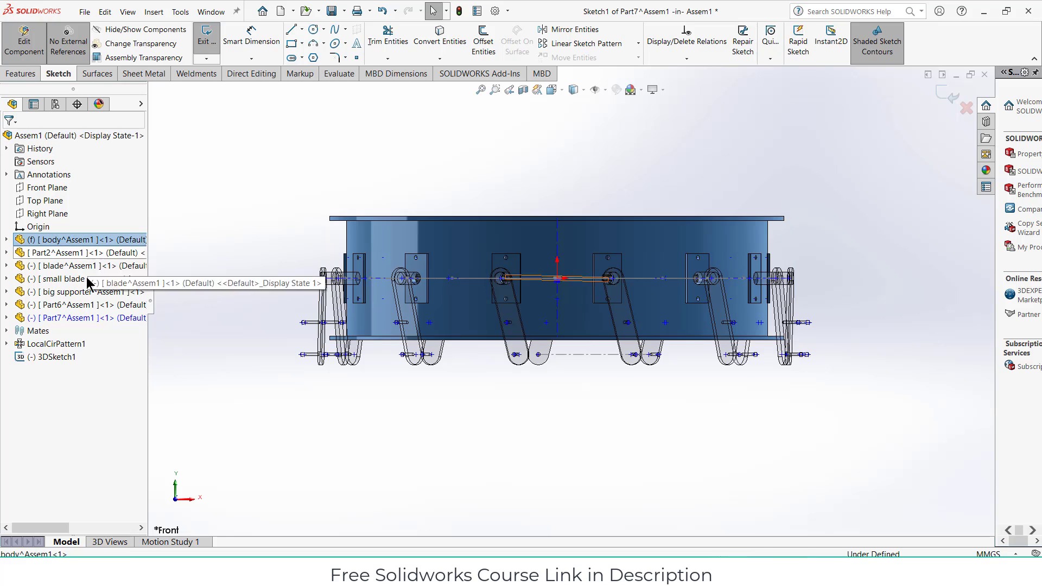
{"action": "left_click", "coordinate": [90, 319], "text": "ctrl"}
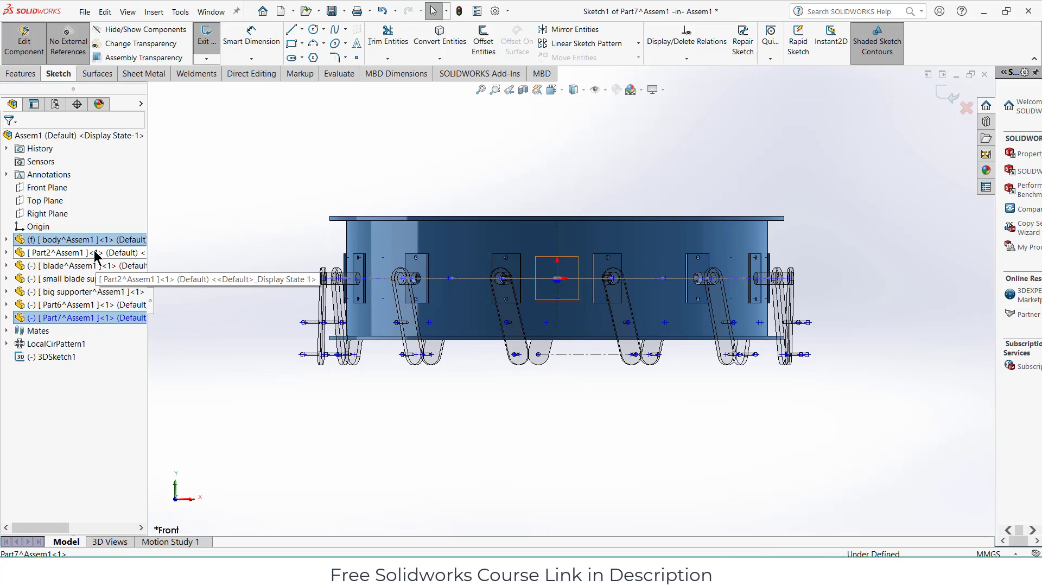
{"action": "left_click", "coordinate": [228, 273]}
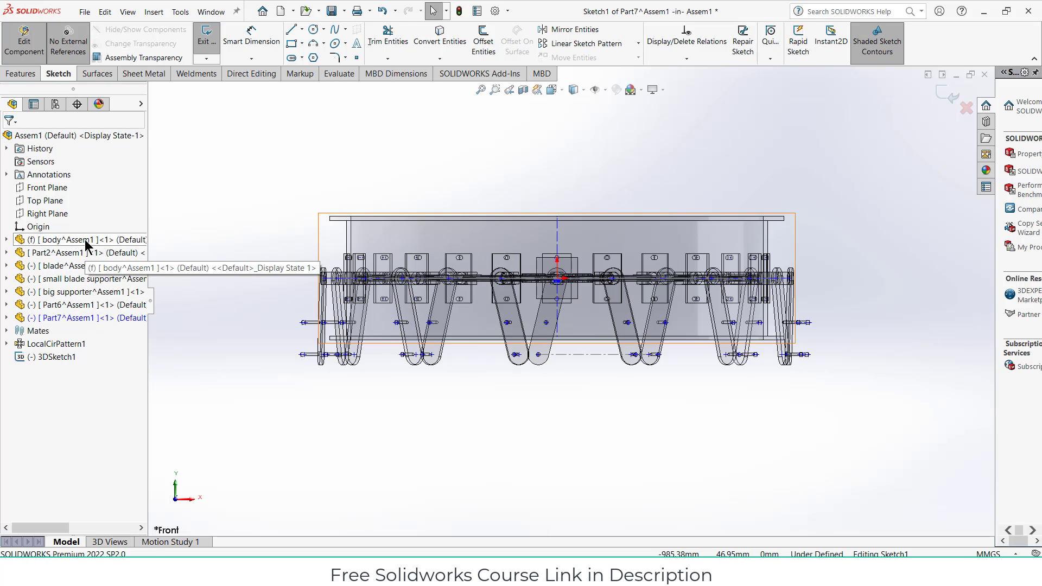
{"action": "left_click", "coordinate": [87, 242]}
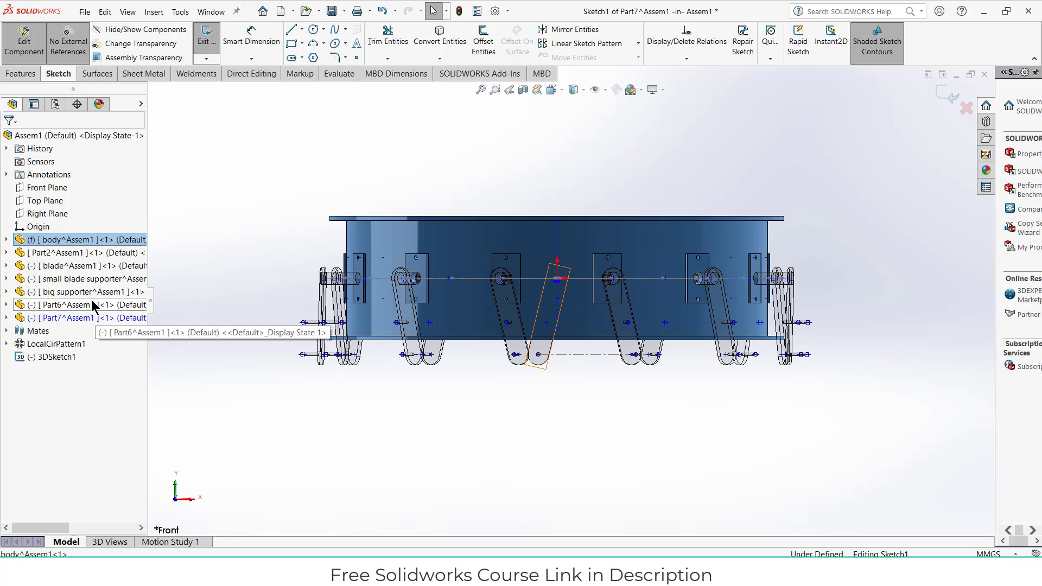
{"action": "left_click", "coordinate": [94, 293], "text": "shift"}
{"action": "right_click", "coordinate": [94, 293]}
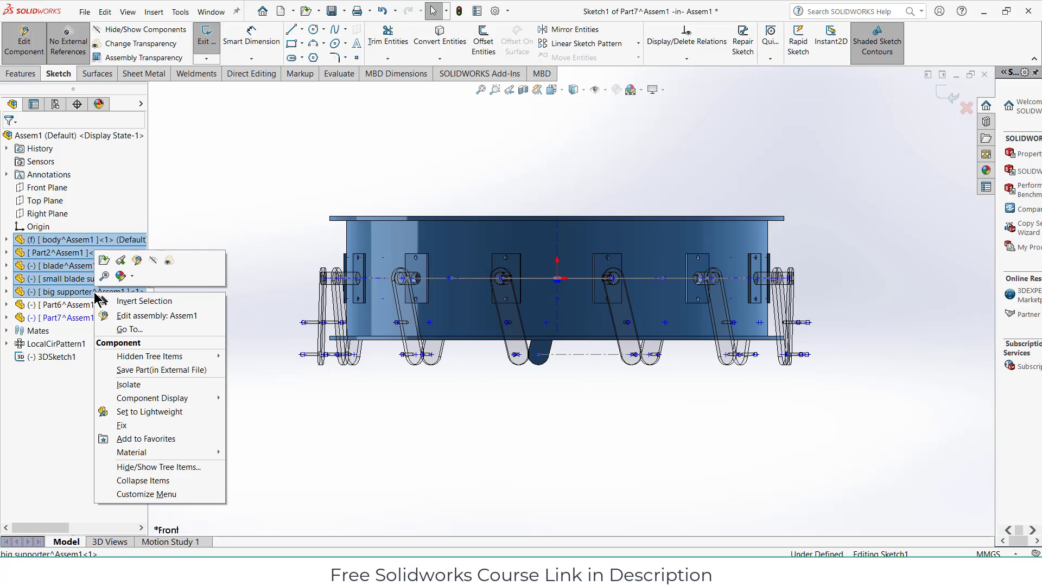
{"action": "left_click", "coordinate": [153, 260]}
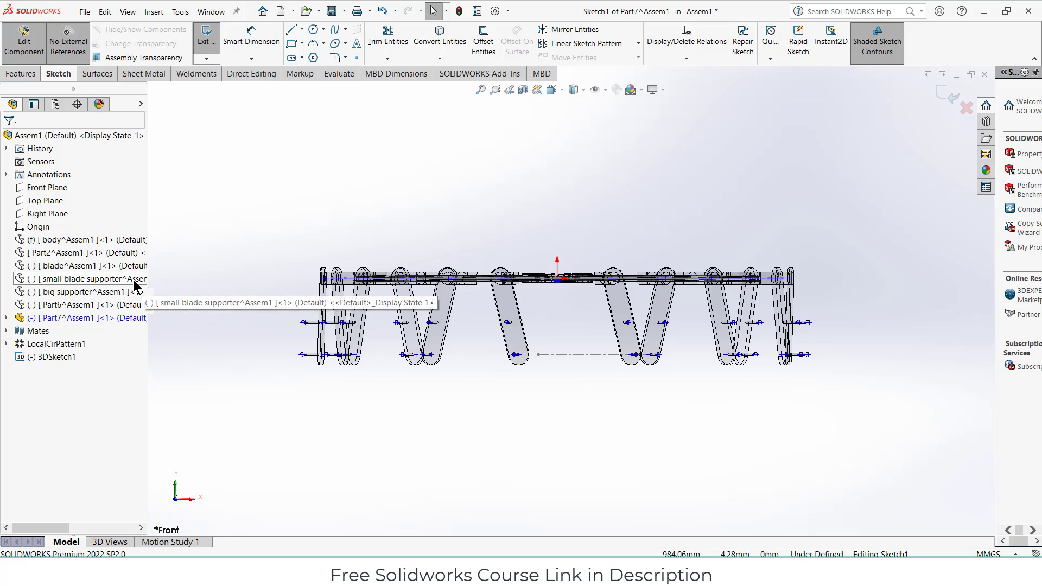
Exit the new part's empty sketch and return to editing the assembly
{"action": "left_click", "coordinate": [946, 93]}
{"action": "left_click", "coordinate": [959, 116]}
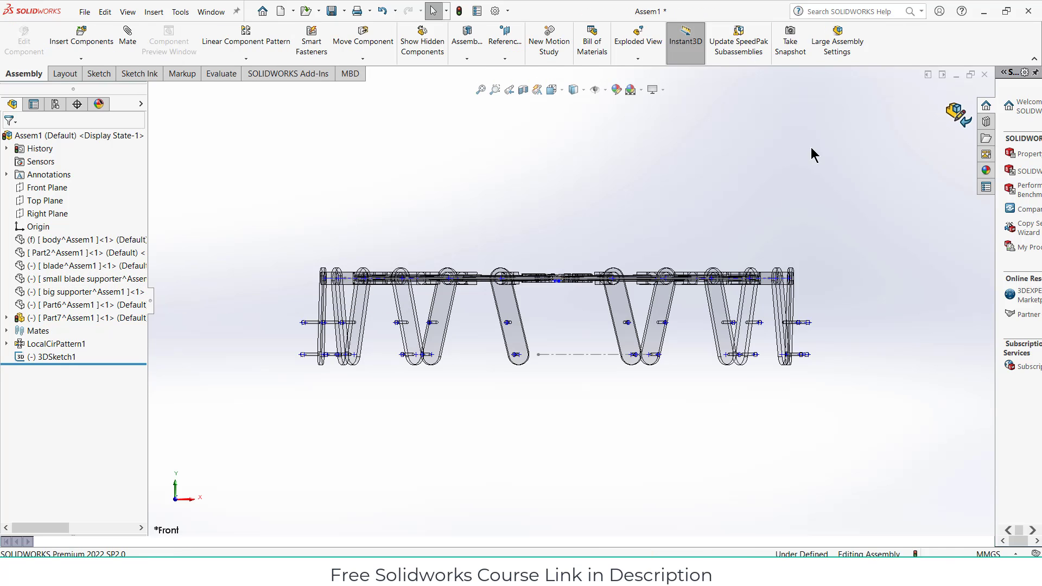
{"action": "left_click", "coordinate": [87, 320]}
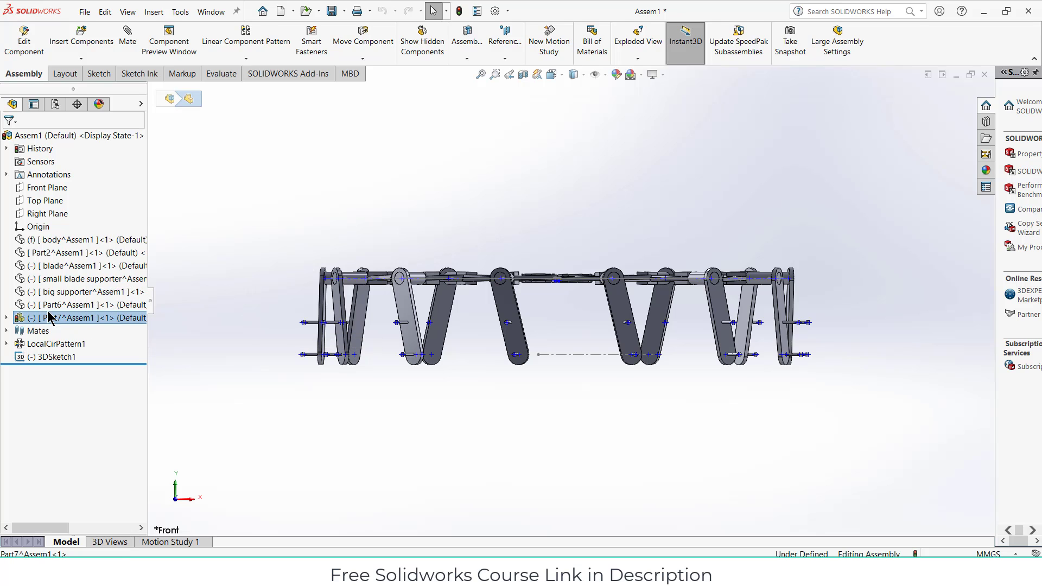
{"action": "left_click", "coordinate": [483, 239]}
Switch to the isometric view and suppress the circular component pattern
{"action": "key", "text": "ctrl+7"}
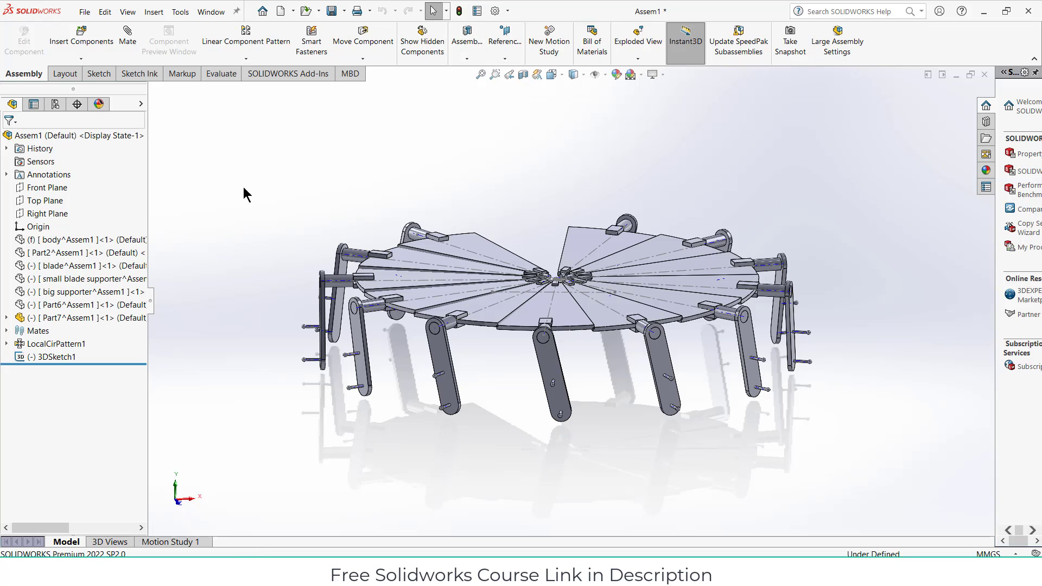
{"action": "right_click", "coordinate": [48, 343]}
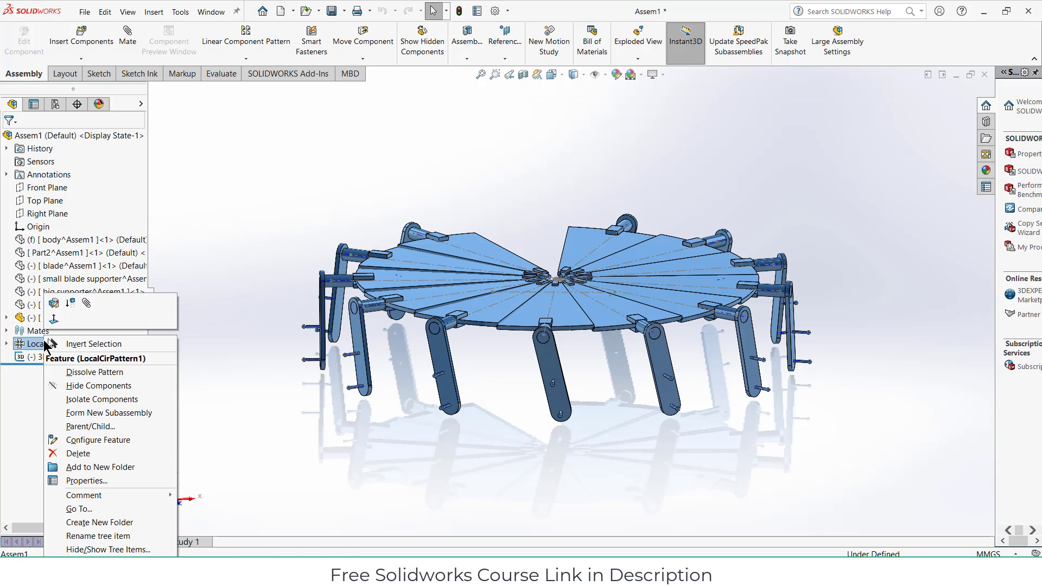
{"action": "left_click", "coordinate": [69, 307]}
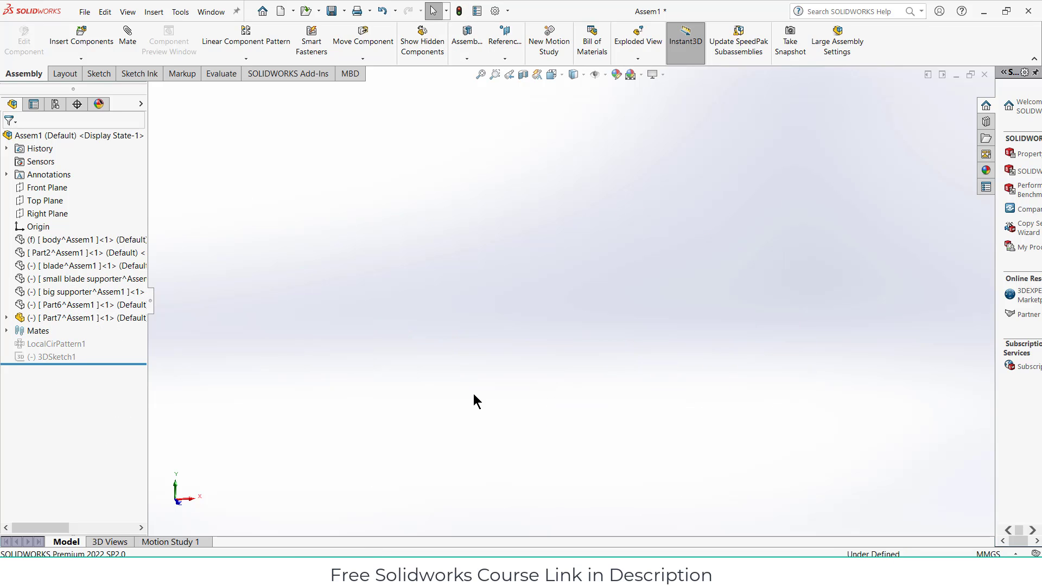
{"action": "left_click", "coordinate": [6, 317]}
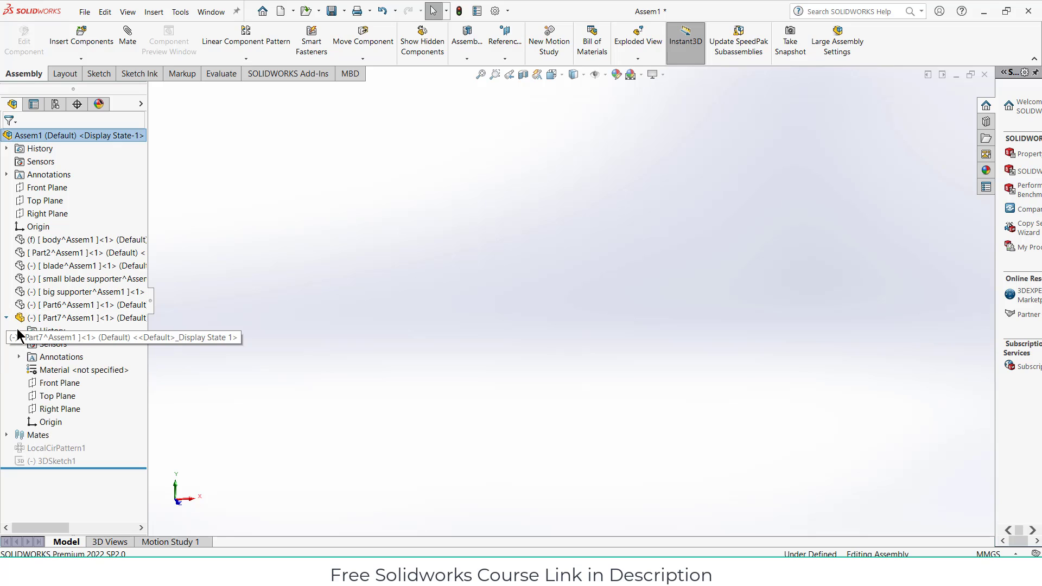
{"action": "left_click", "coordinate": [55, 383]}
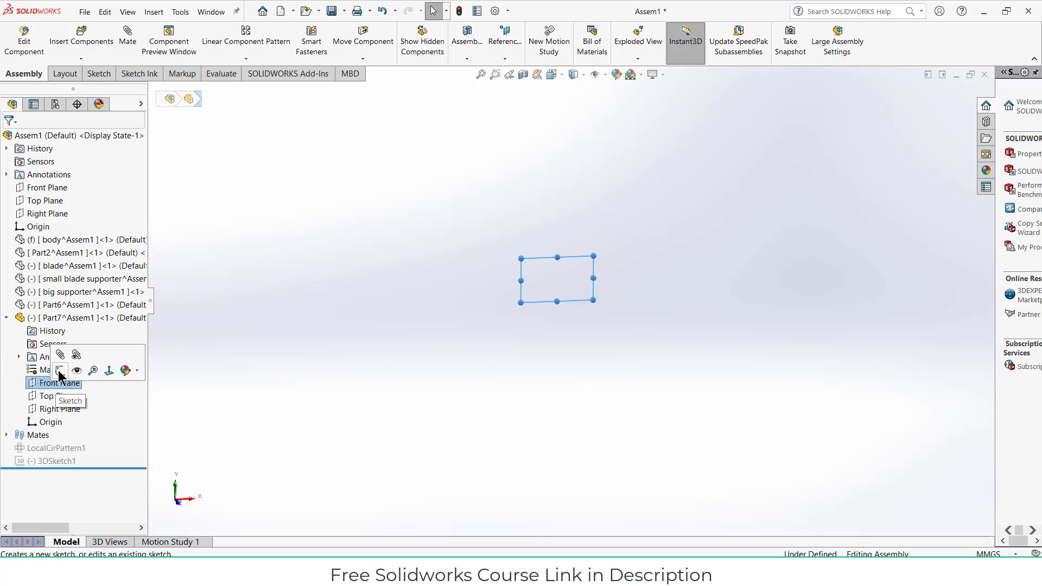
{"action": "left_click", "coordinate": [59, 372]}
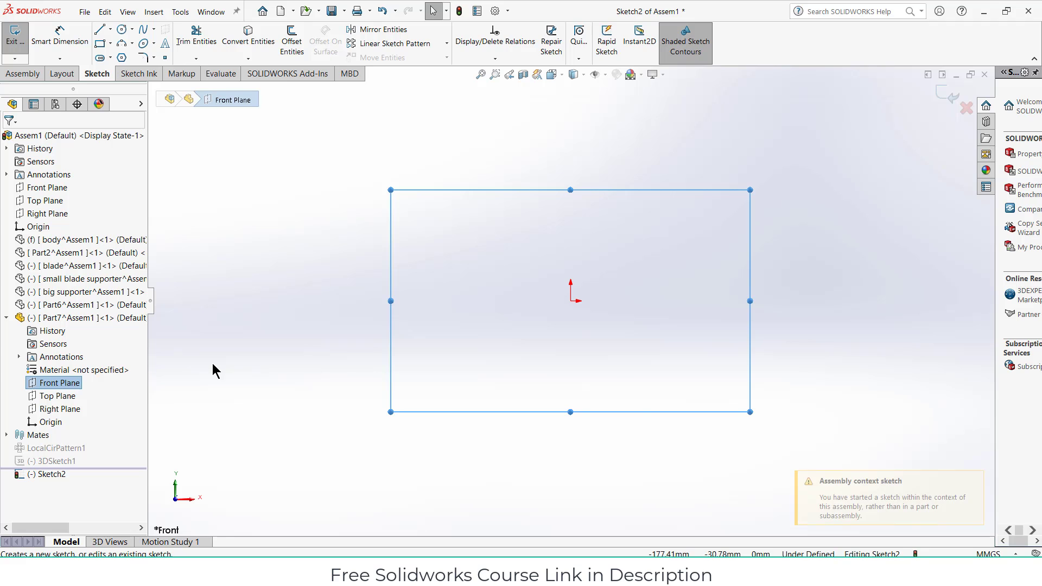
{"action": "left_click", "coordinate": [950, 100]}
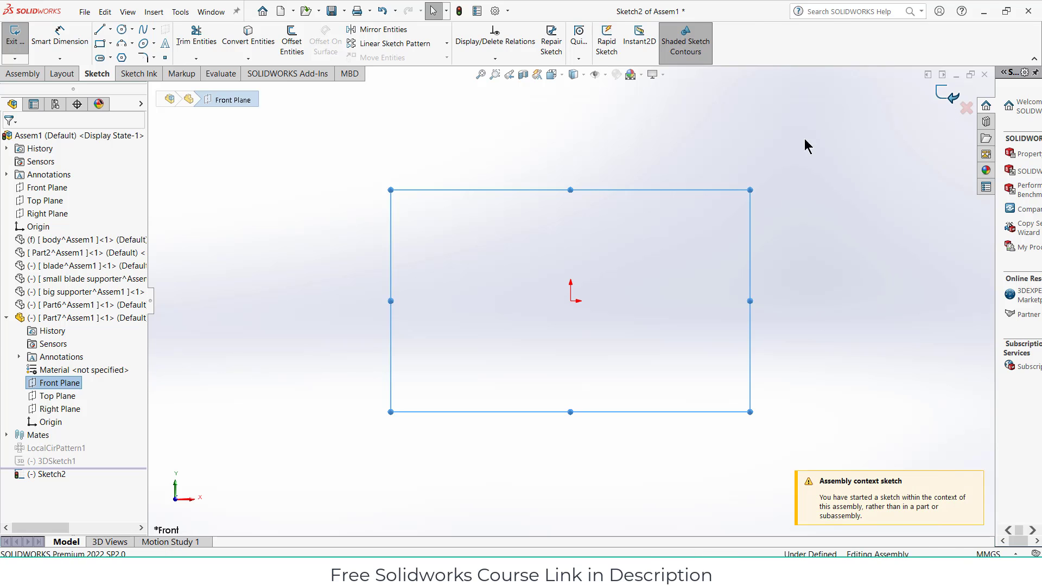
Edit Part7 within the assembly and start a sketch on its own Front Plane
{"action": "left_click", "coordinate": [60, 318]}
{"action": "left_click", "coordinate": [24, 46]}
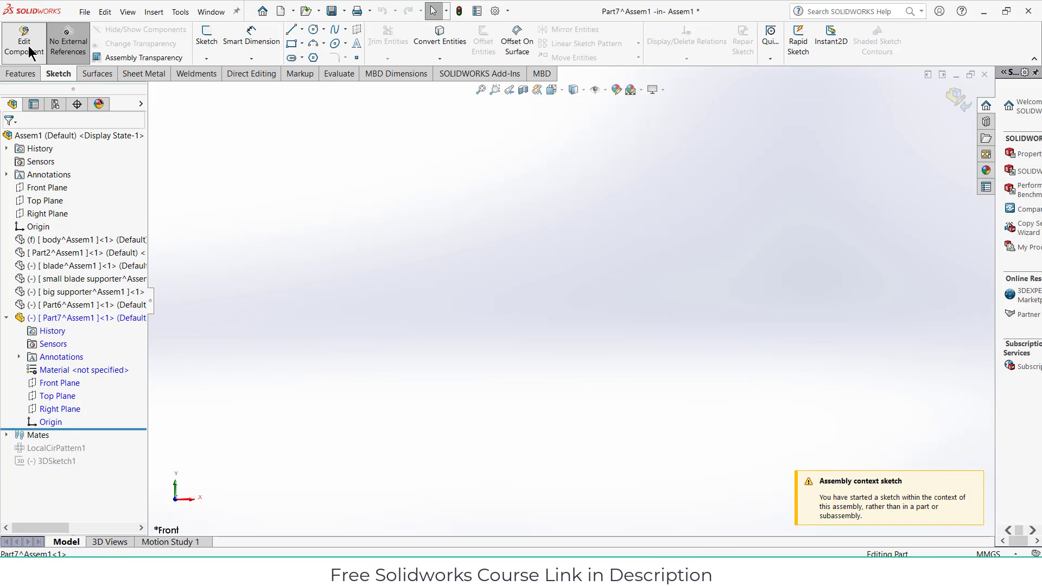
{"action": "left_click", "coordinate": [66, 384]}
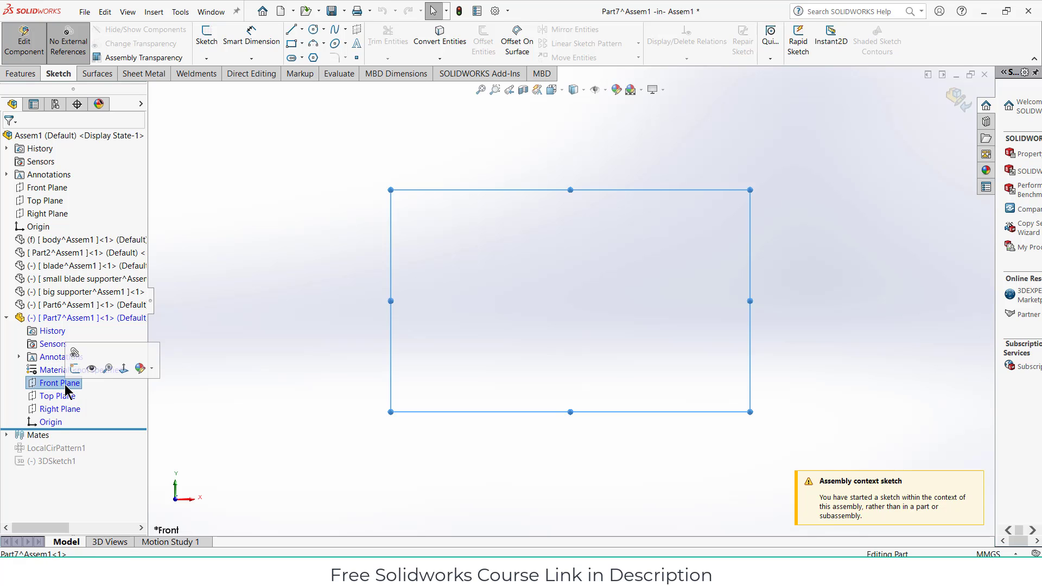
{"action": "left_click", "coordinate": [77, 368]}
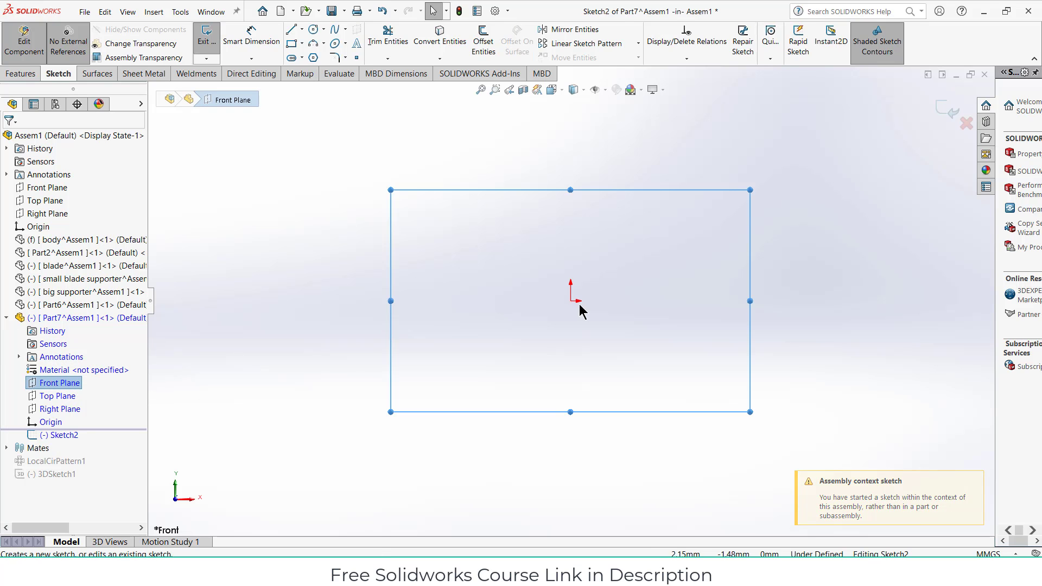
{"action": "scroll", "coordinate": [578, 304], "scroll_direction": "down", "scroll_amount": 2}
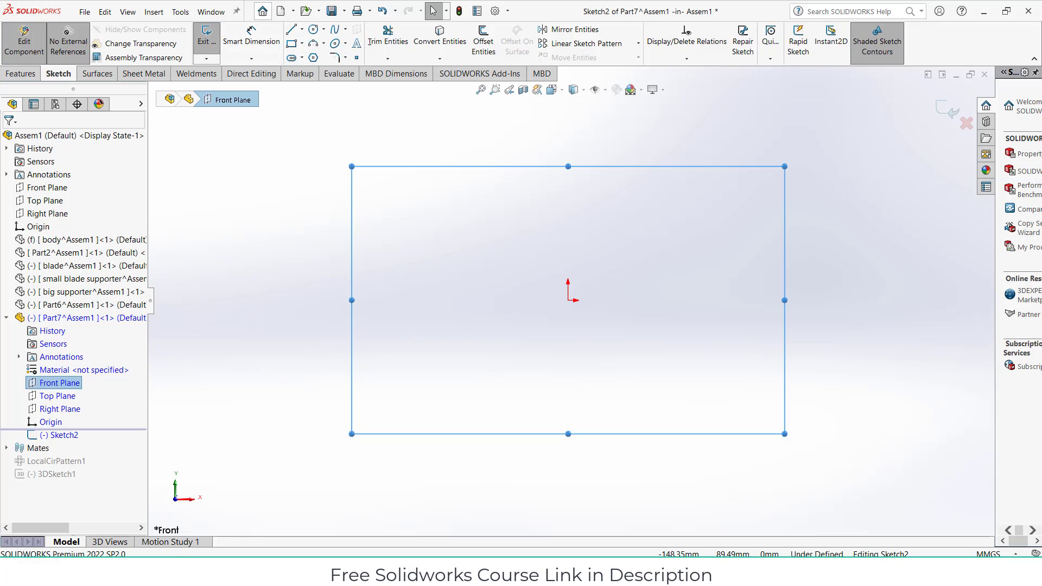
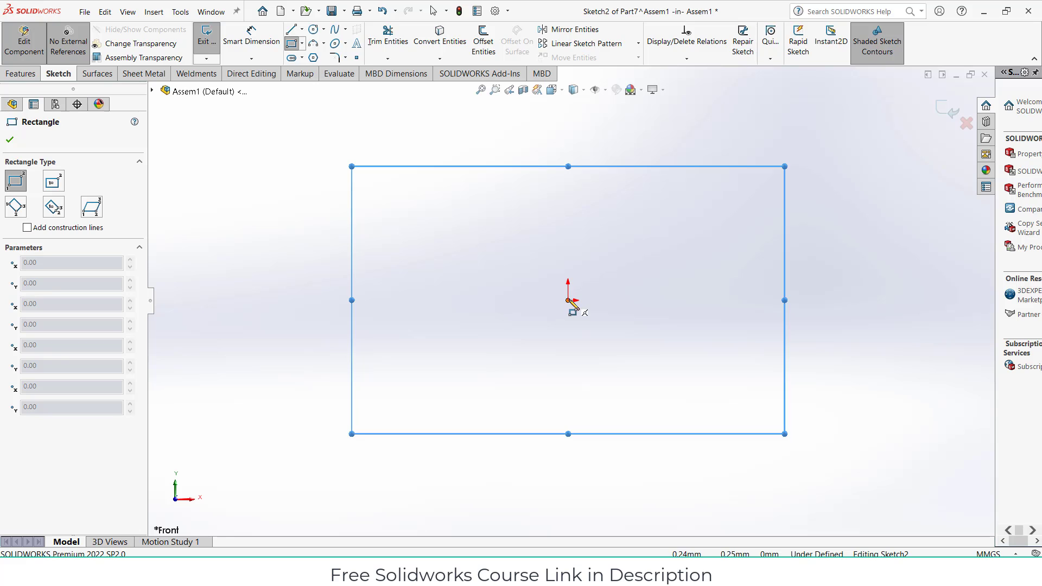
Sketch a slim corner rectangle starting at the origin and dimension its length as 150 mm
{"action": "left_click", "coordinate": [568, 299]}
{"action": "left_click", "coordinate": [867, 280]}
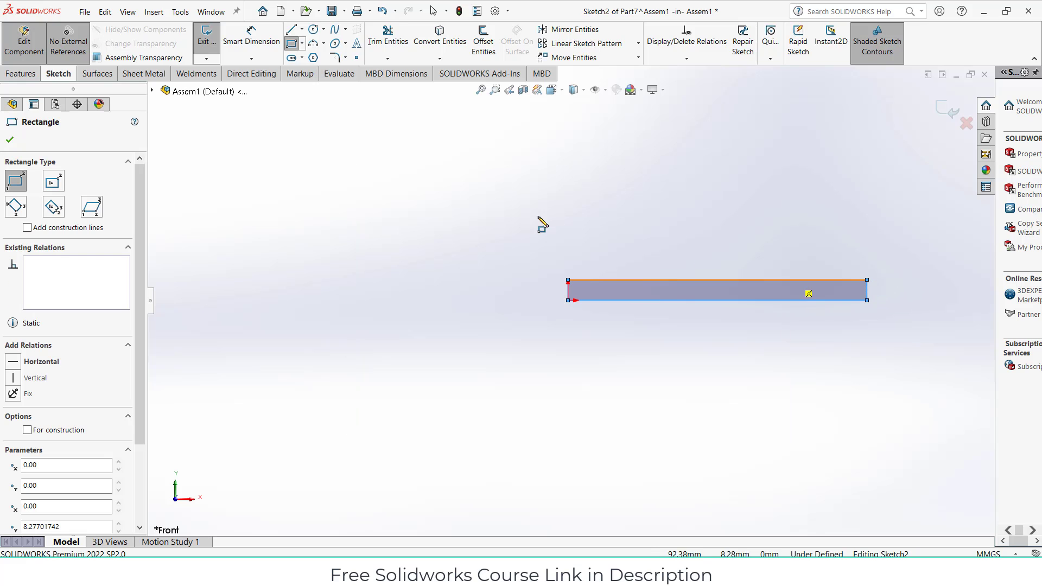
{"action": "left_click", "coordinate": [262, 50]}
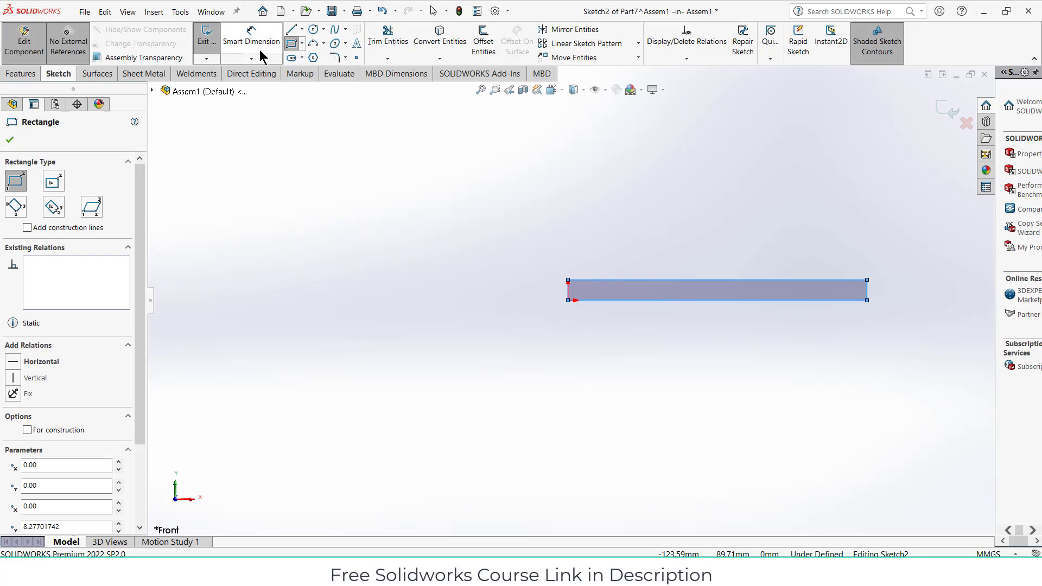
{"action": "left_click", "coordinate": [698, 281]}
{"action": "left_click", "coordinate": [699, 266]}
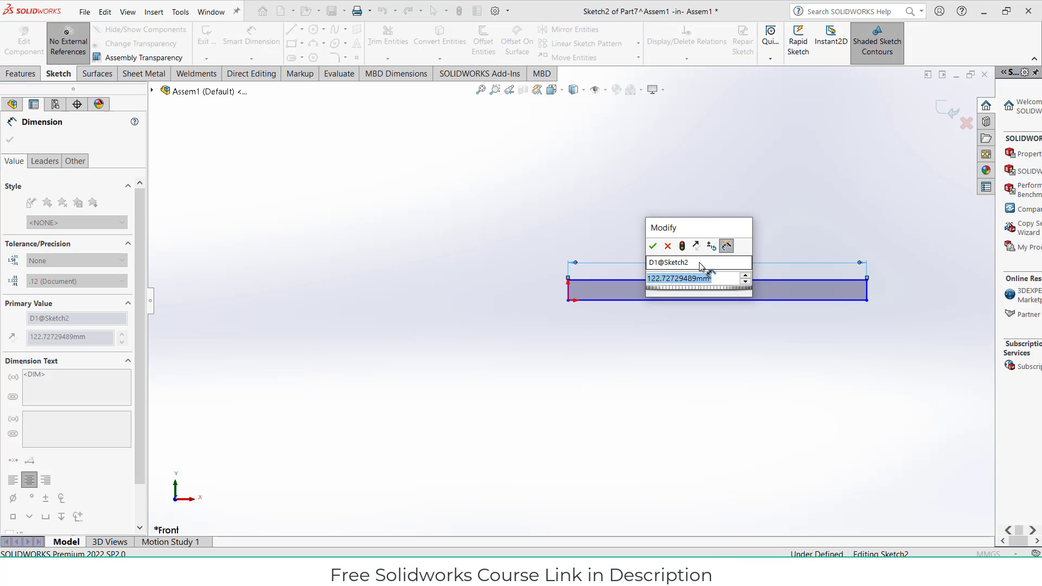
{"action": "type", "text": "150"}
{"action": "key", "text": "Return"}
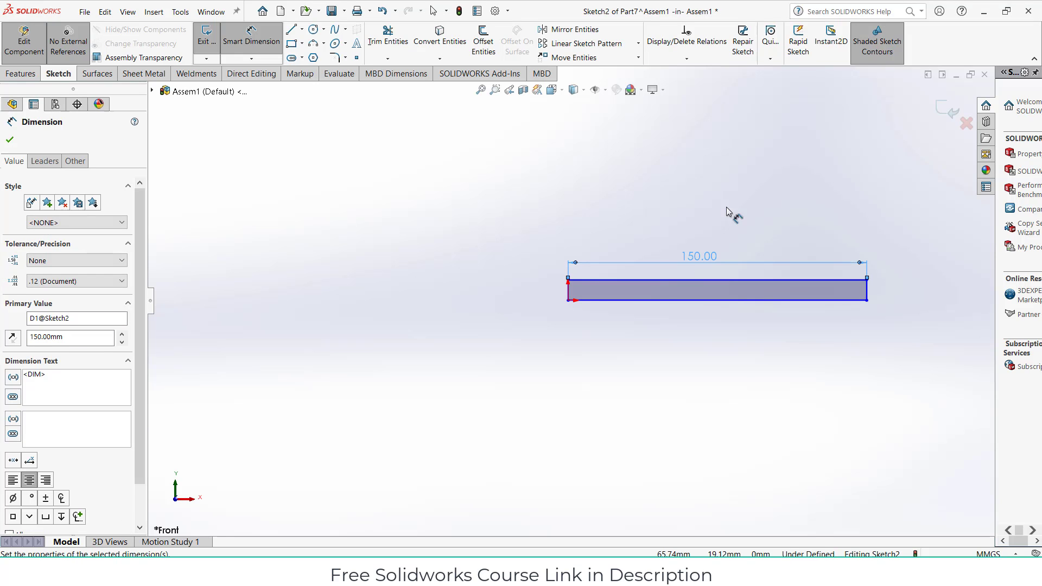
Dimension the rectangle's short side at the origin as 10 mm
{"action": "left_click", "coordinate": [570, 296]}
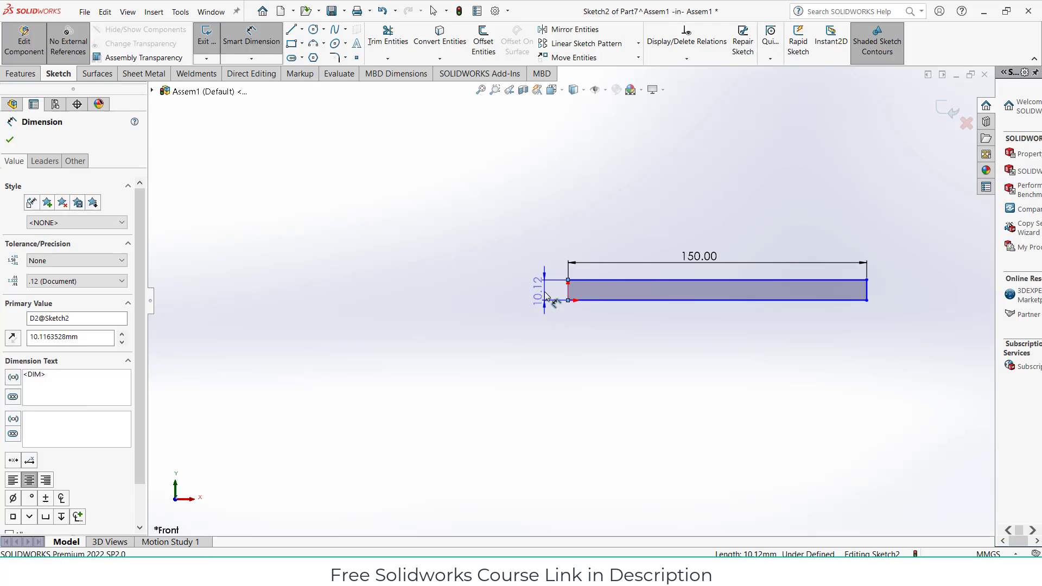
{"action": "left_click", "coordinate": [547, 296]}
{"action": "type", "text": "10"}
{"action": "key", "text": "Return"}
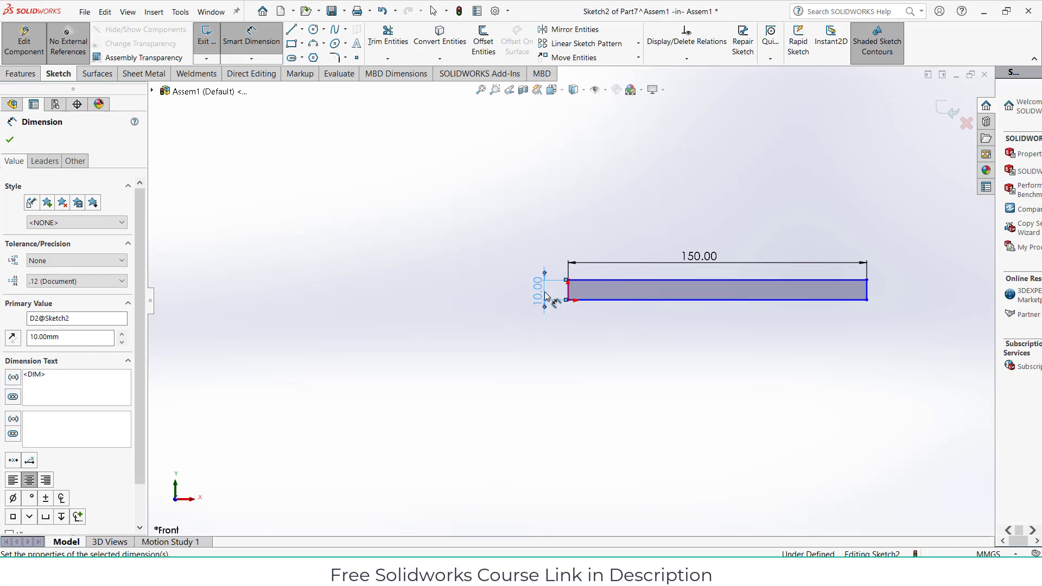
{"action": "key", "text": "f"}
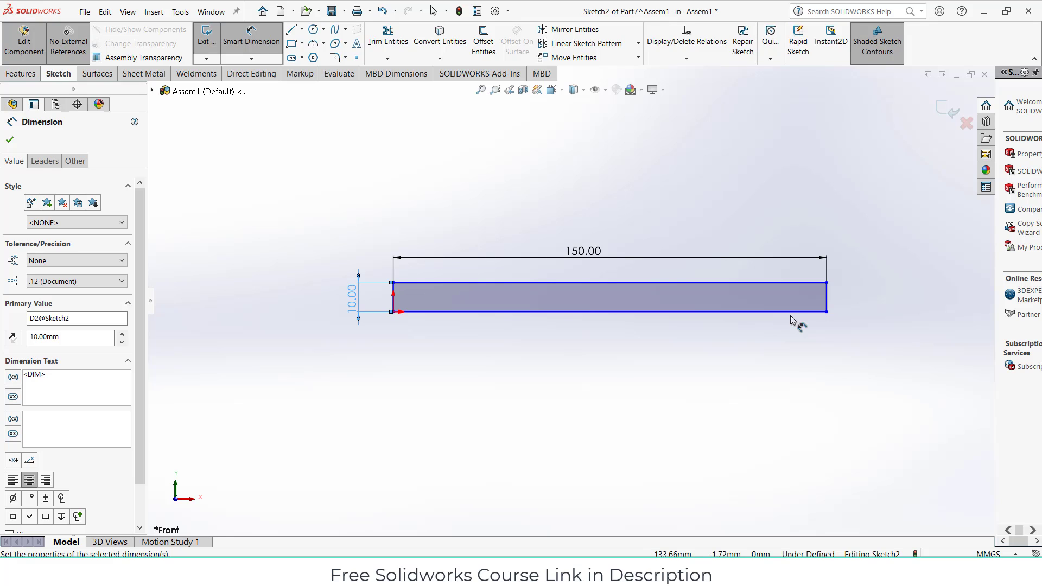
Sketch a circle beyond the rectangle's far end and dimension its diameter as 20 mm
{"action": "scroll", "coordinate": [830, 310], "scroll_direction": "up", "scroll_amount": 2}
{"action": "scroll", "coordinate": [830, 311], "scroll_direction": "down", "scroll_amount": 3}
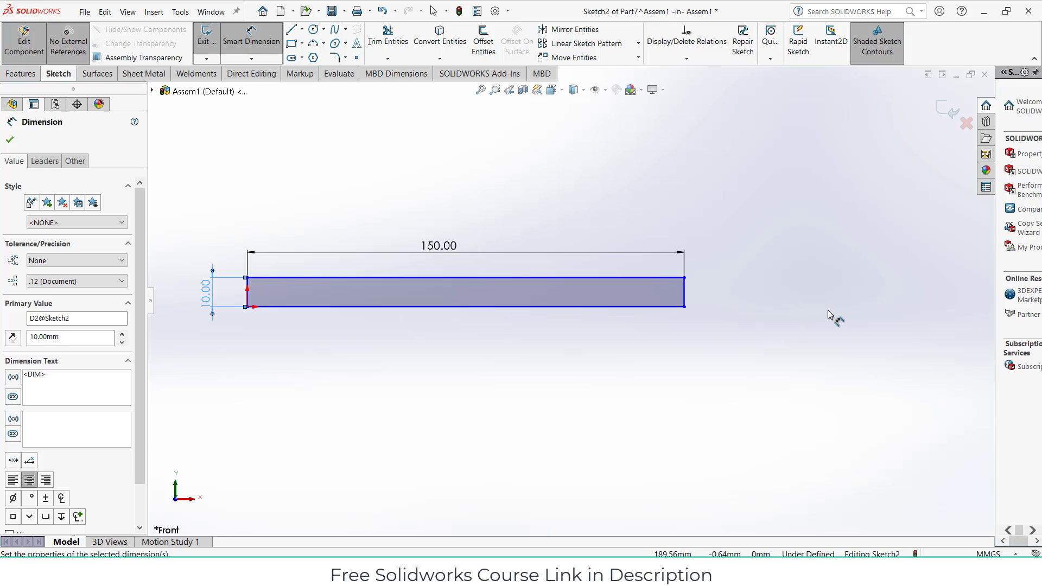
{"action": "left_click", "coordinate": [317, 30]}
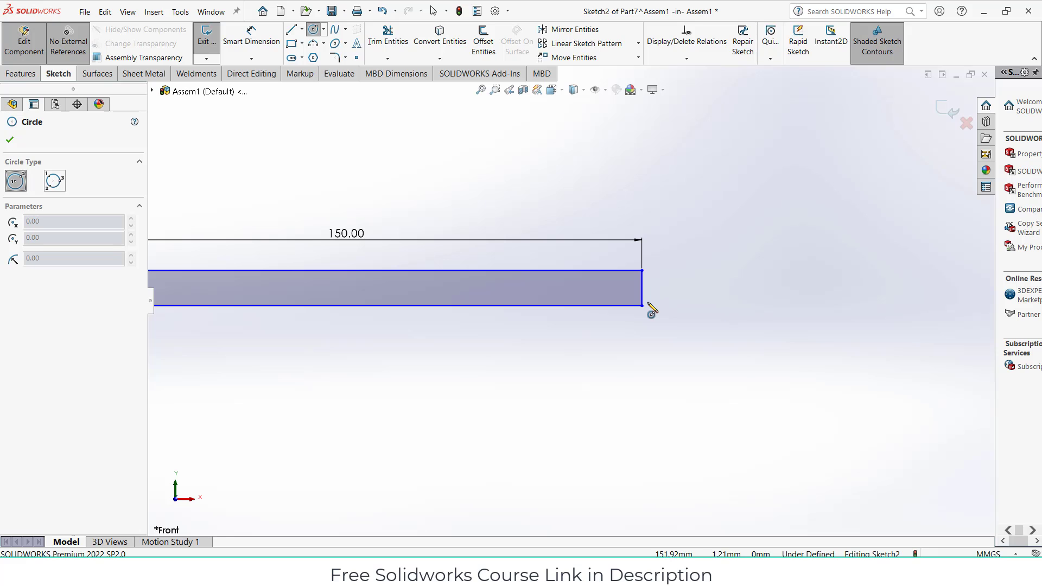
{"action": "left_click", "coordinate": [762, 306]}
{"action": "left_click", "coordinate": [813, 389]}
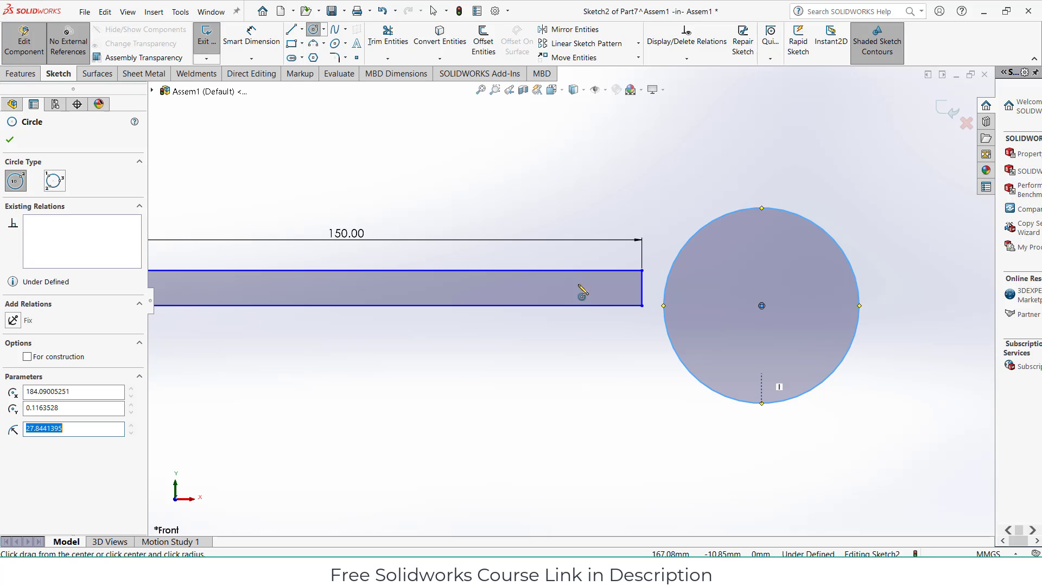
{"action": "left_click", "coordinate": [265, 44]}
{"action": "left_click", "coordinate": [844, 244]}
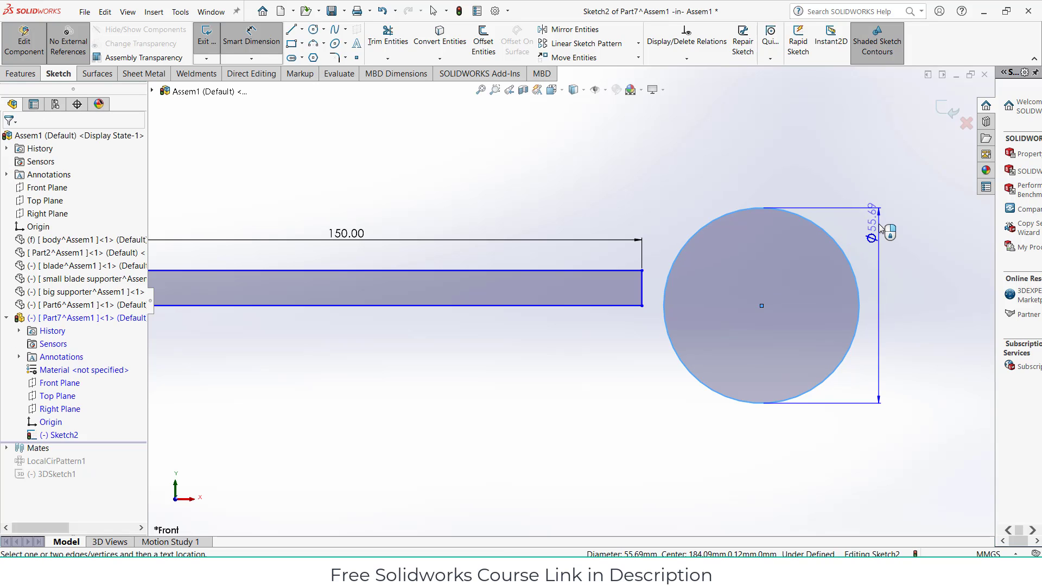
{"action": "left_click", "coordinate": [882, 228]}
{"action": "type", "text": "20"}
{"action": "key", "text": "Return"}
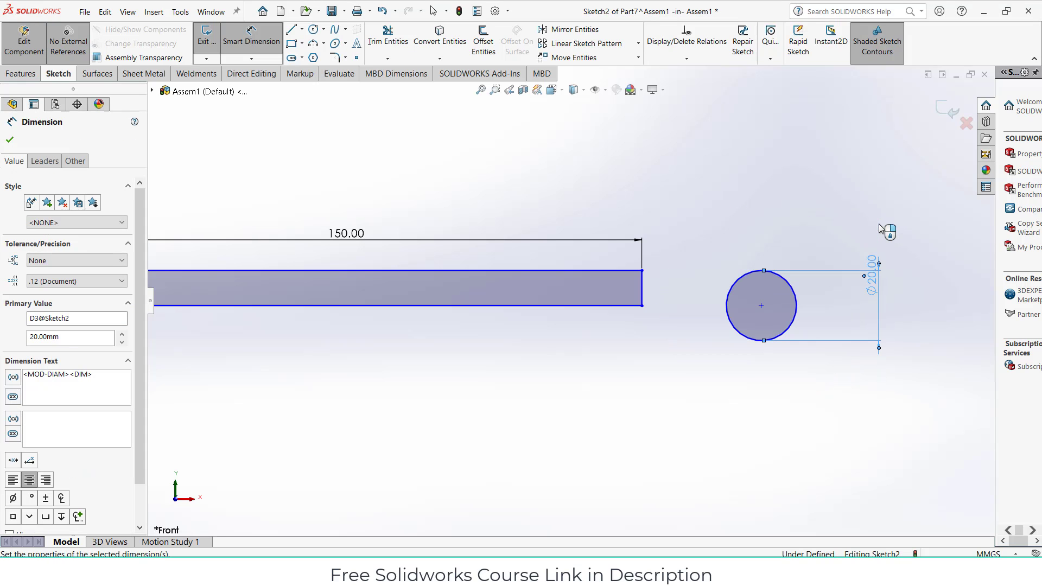
Set the rectangle's height dimension to 5 mm
{"action": "scroll", "coordinate": [776, 234], "scroll_direction": "up", "scroll_amount": 3}
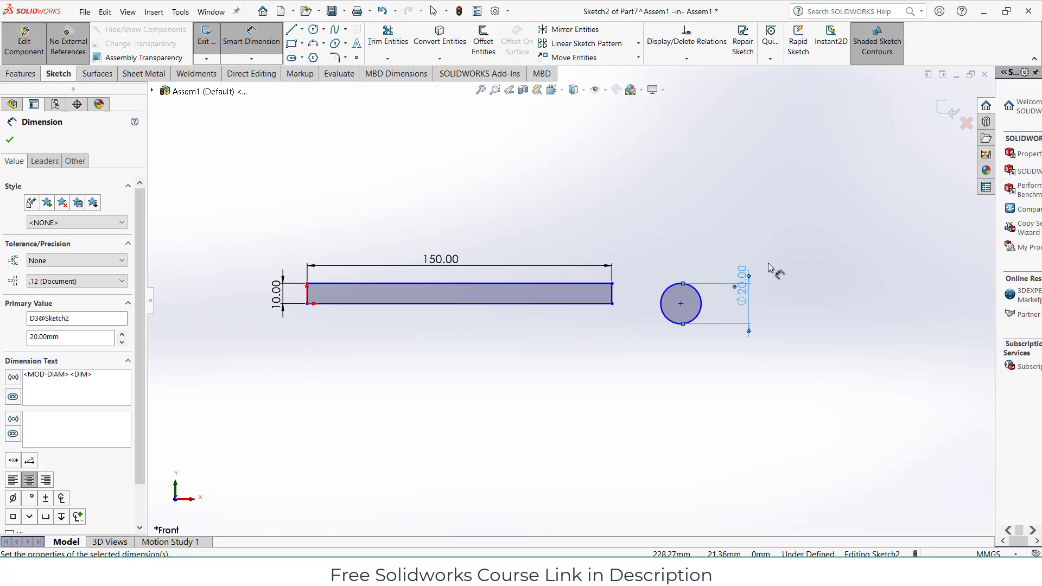
{"action": "double_click", "coordinate": [276, 302]}
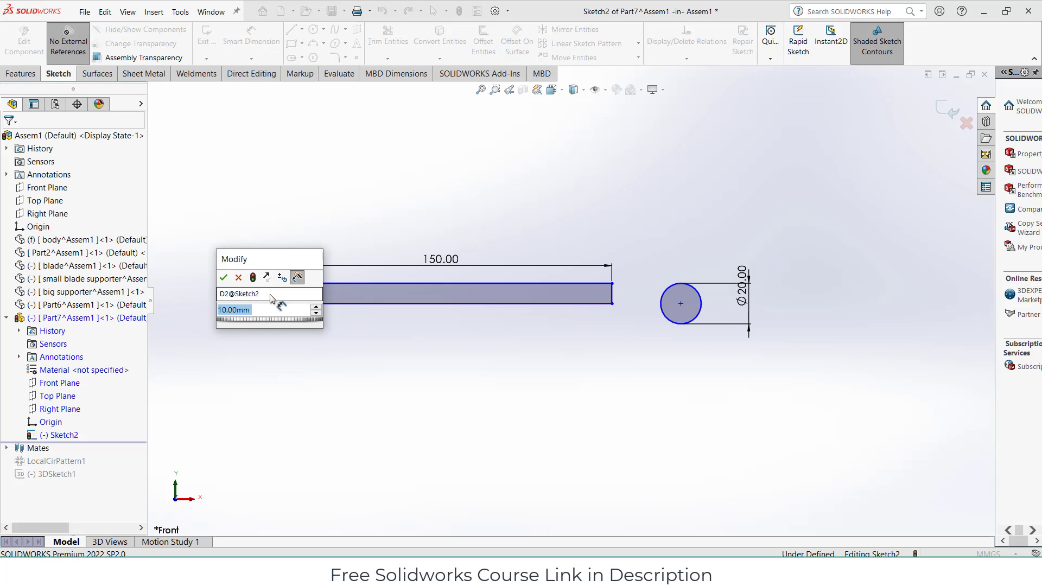
{"action": "type", "text": "5"}
{"action": "key", "text": "Return"}
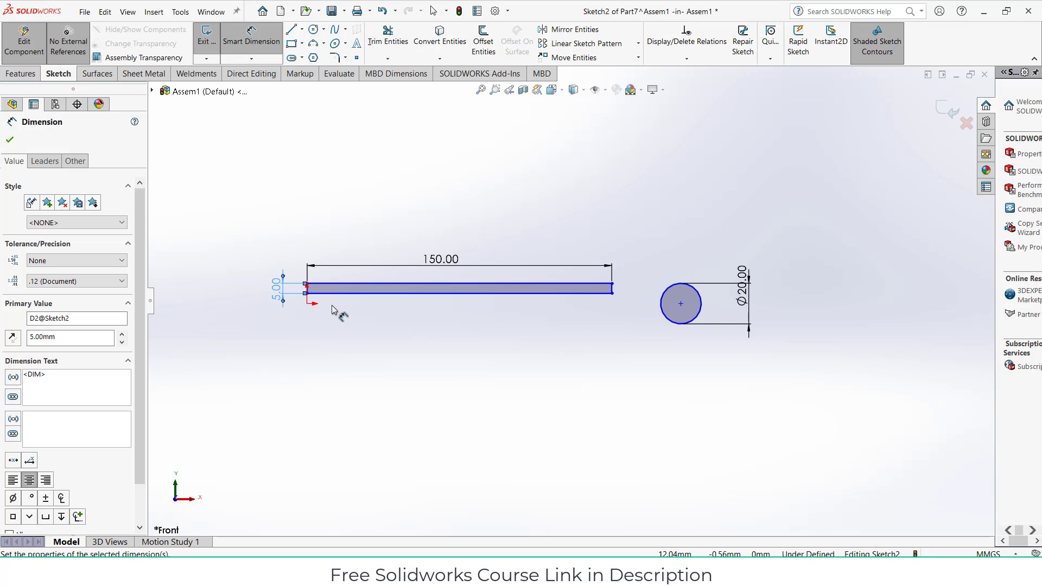
Dimension the rectangle's lower edge at 0 mm from the origin
{"action": "left_click", "coordinate": [322, 294]}
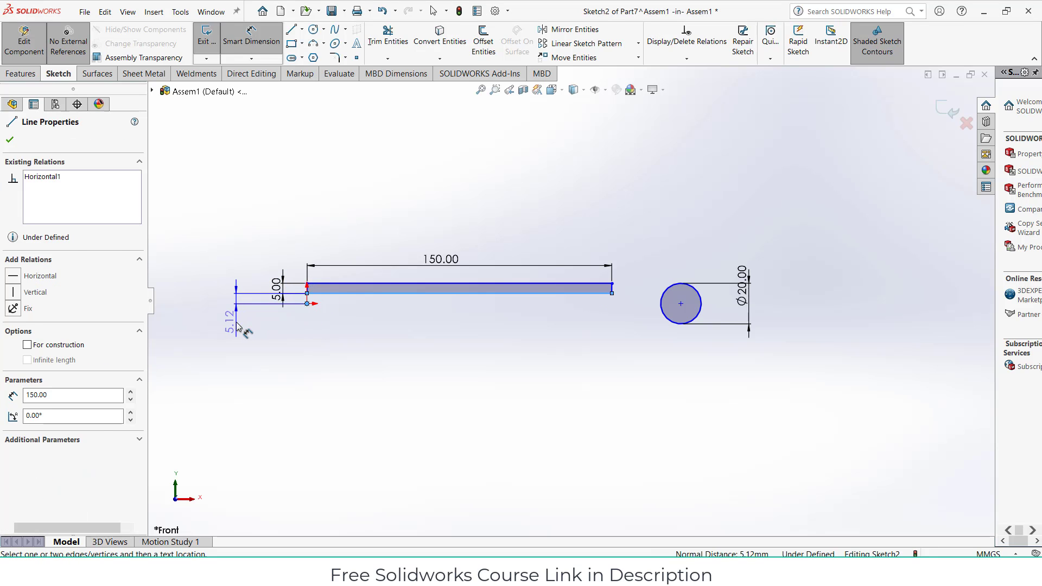
{"action": "left_click", "coordinate": [235, 324]}
{"action": "type", "text": "0"}
{"action": "key", "text": "Return"}
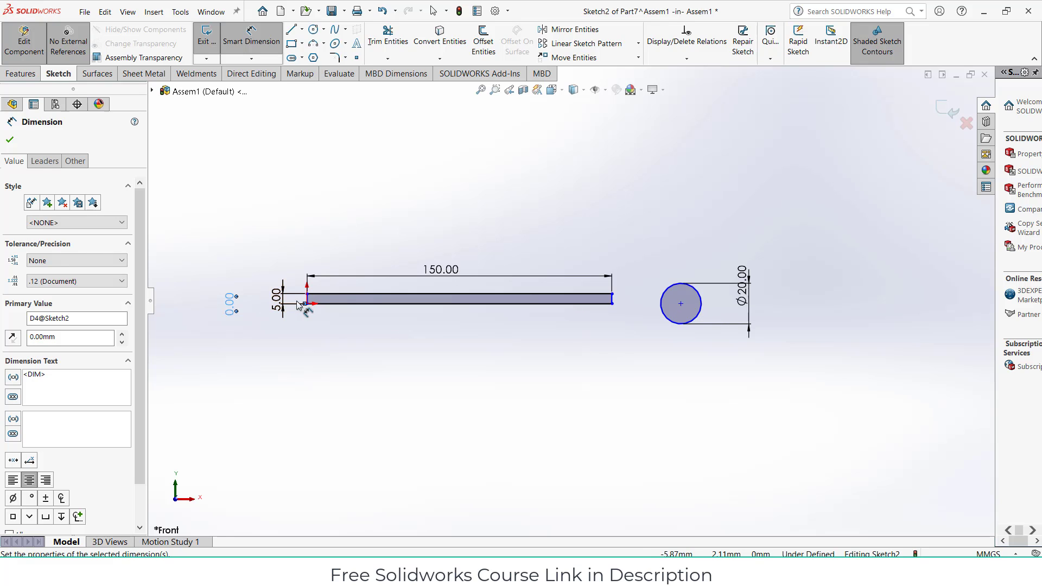
Dimension the circle's centre at 0 mm from the rectangle's lower far corner
{"action": "left_click", "coordinate": [681, 305]}
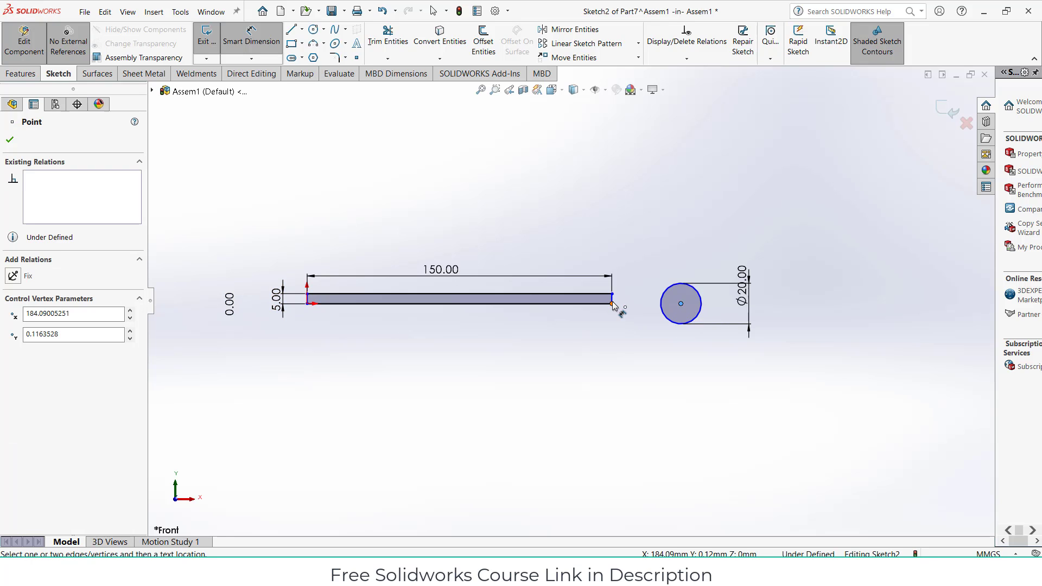
{"action": "left_click", "coordinate": [612, 303]}
{"action": "left_click", "coordinate": [608, 360]}
{"action": "type", "text": "0"}
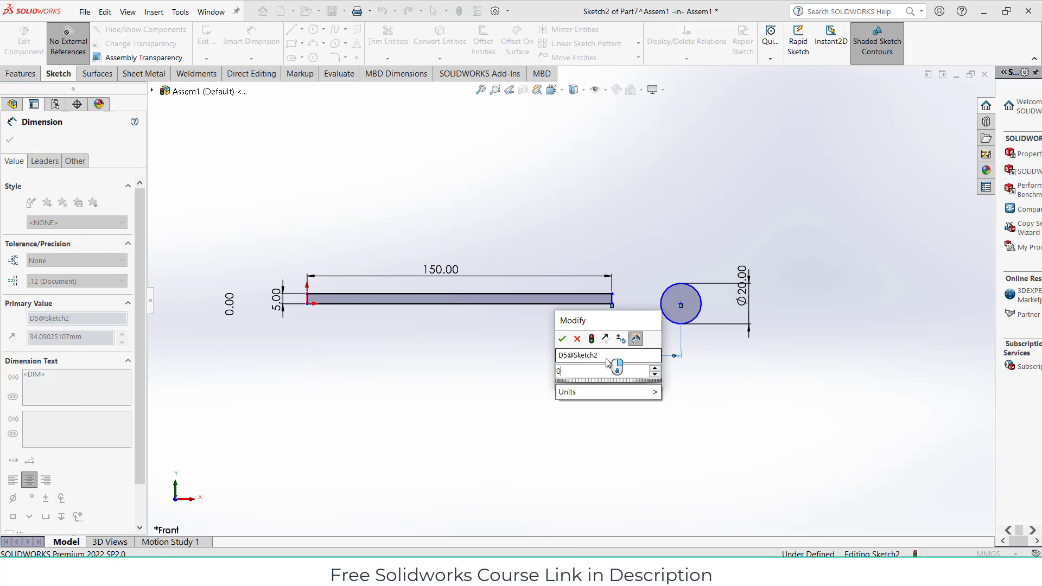
{"action": "key", "text": "Return"}
Sketch a circle concentric with the 20 mm circle and dimension its diameter as 10 mm
{"action": "scroll", "coordinate": [629, 255], "scroll_direction": "down", "scroll_amount": 5}
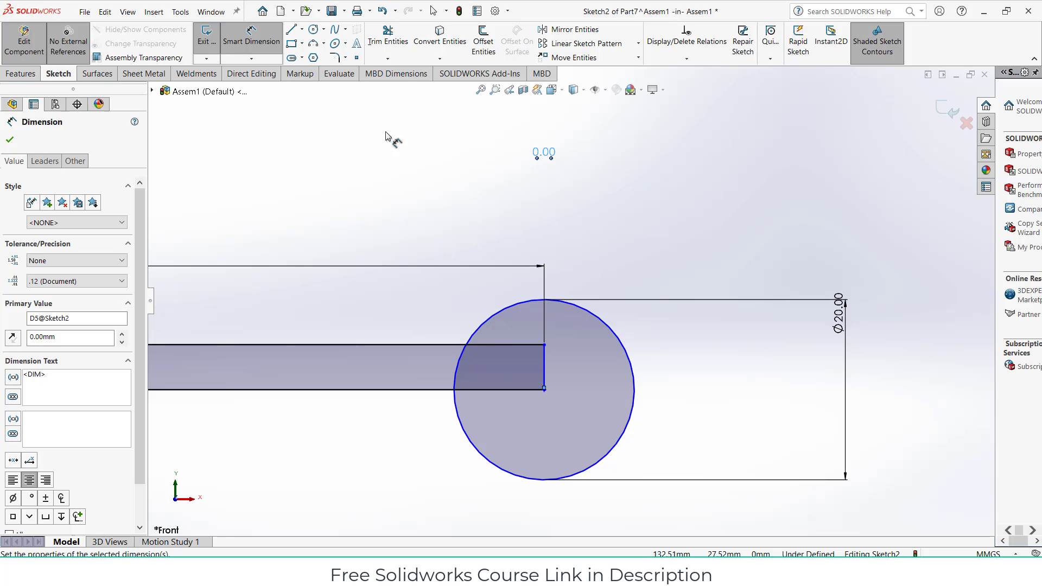
{"action": "left_click", "coordinate": [311, 31]}
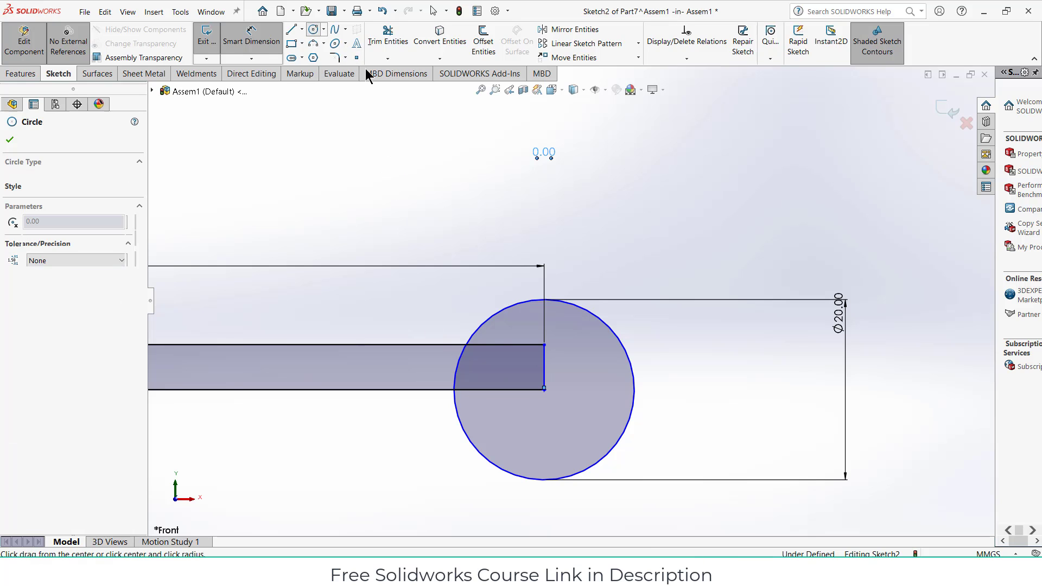
{"action": "left_click", "coordinate": [545, 389]}
{"action": "left_click", "coordinate": [592, 422]}
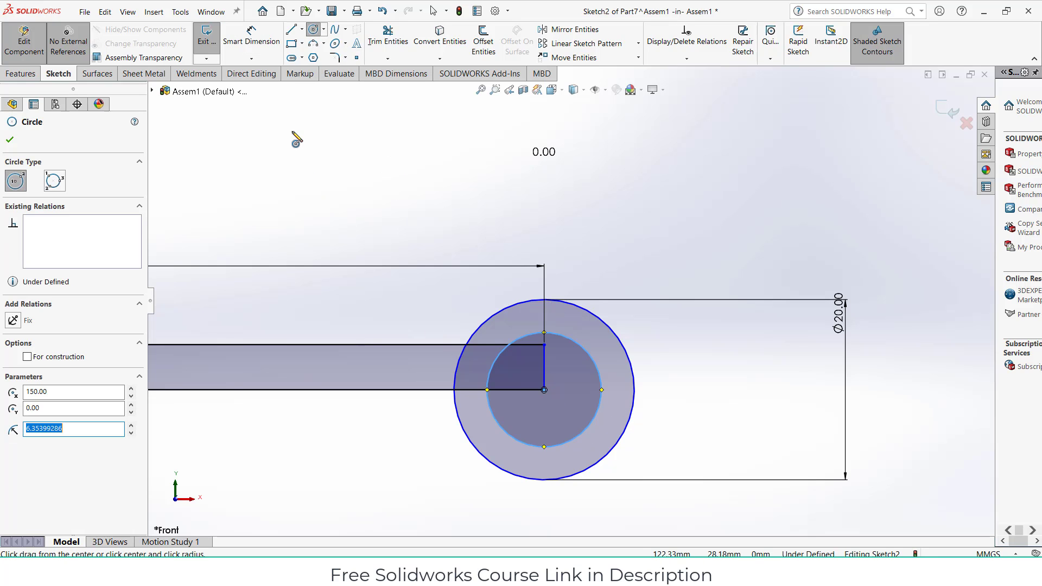
{"action": "left_click", "coordinate": [252, 38]}
{"action": "left_click", "coordinate": [594, 360]}
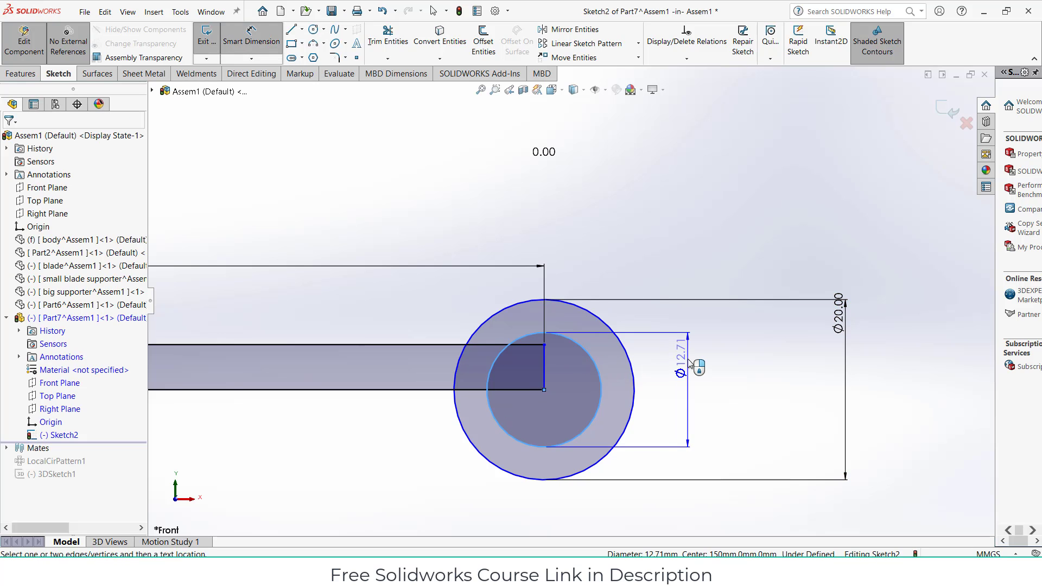
{"action": "left_click", "coordinate": [688, 364]}
{"action": "type", "text": "10"}
{"action": "key", "text": "Return"}
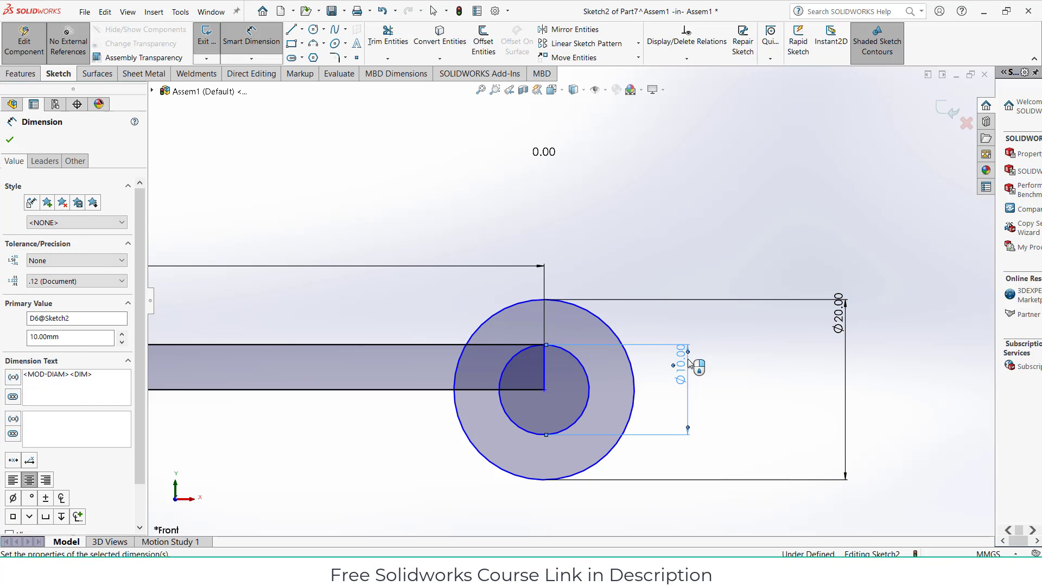
Trim away the rectangle's lines that lie inside the 20 mm circle with Power Trim
{"action": "scroll", "coordinate": [572, 391], "scroll_direction": "down", "scroll_amount": 2}
{"action": "scroll", "coordinate": [572, 392], "scroll_direction": "up", "scroll_amount": 2}
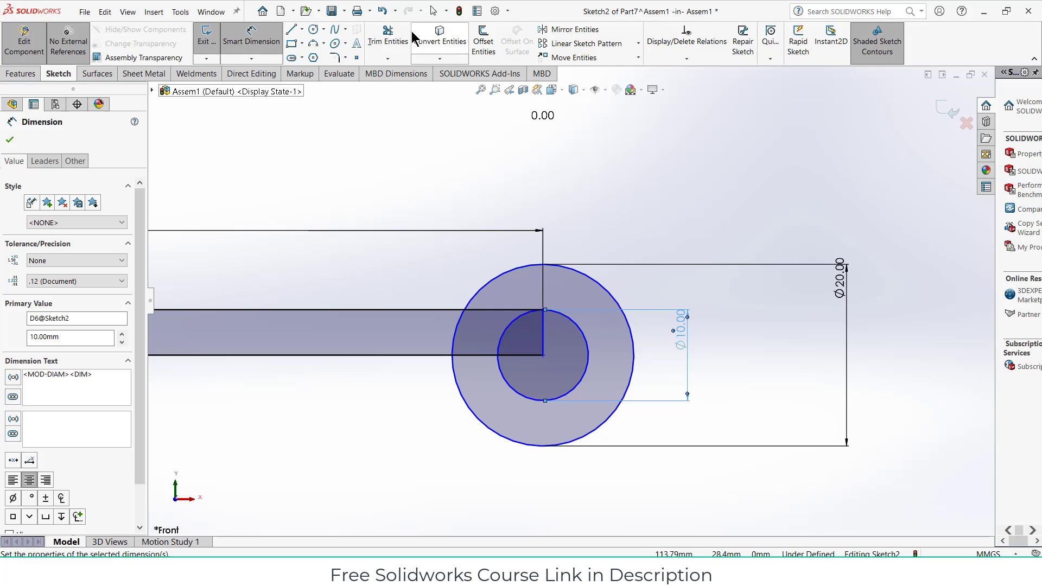
{"action": "left_click", "coordinate": [401, 46]}
{"action": "mouse_move", "coordinate": [495, 320]}
{"action": "left_mouse_down"}
{"action": "mouse_move", "coordinate": [537, 349]}
{"action": "mouse_move", "coordinate": [533, 360]}
{"action": "mouse_move", "coordinate": [489, 358]}
{"action": "left_mouse_up"}
{"action": "scroll", "coordinate": [491, 353], "scroll_direction": "down", "scroll_amount": 2}
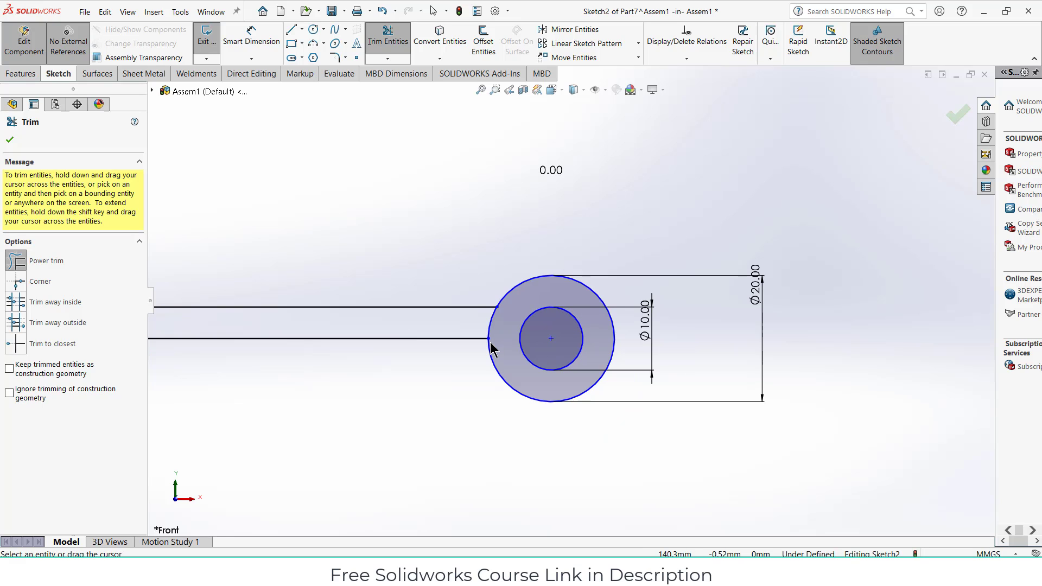
Undo the last trim and draw a 10 mm horizontal line from the circles' centre to the outer circle
{"action": "key", "text": "ctrl+z"}
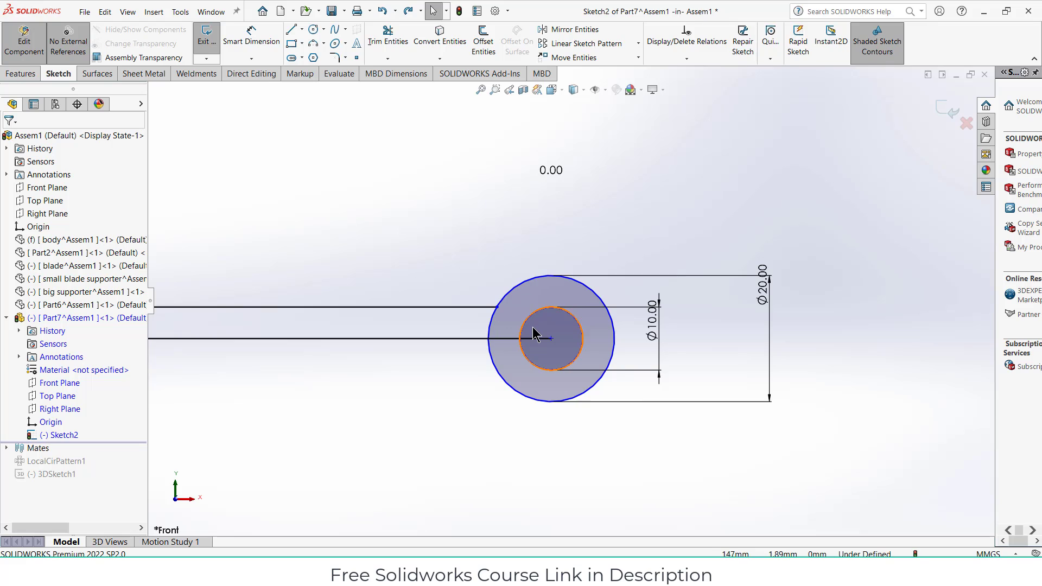
{"action": "scroll", "coordinate": [533, 332], "scroll_direction": "up", "scroll_amount": 2}
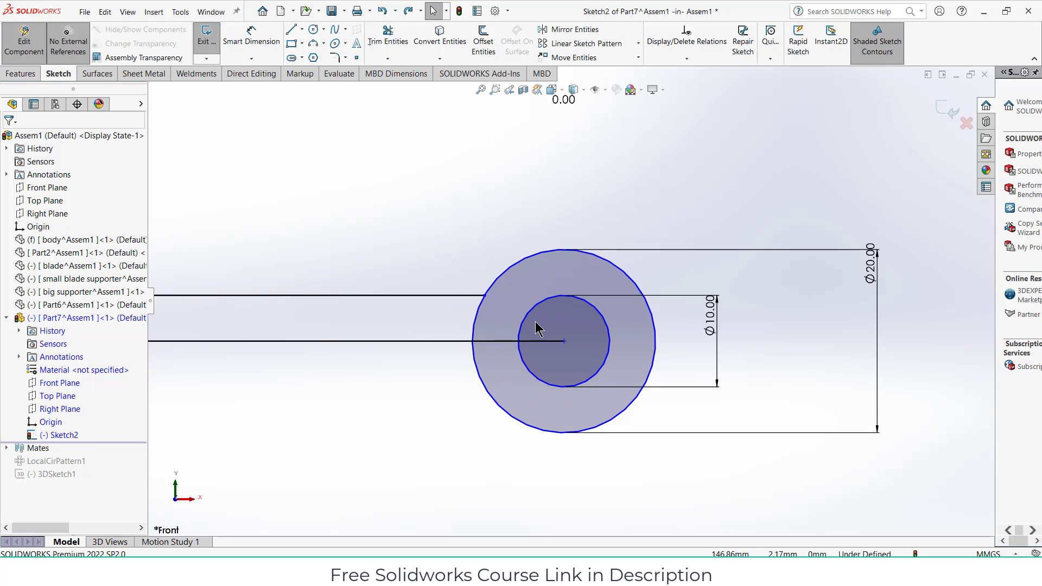
{"action": "left_click", "coordinate": [291, 31]}
{"action": "left_click", "coordinate": [564, 341]}
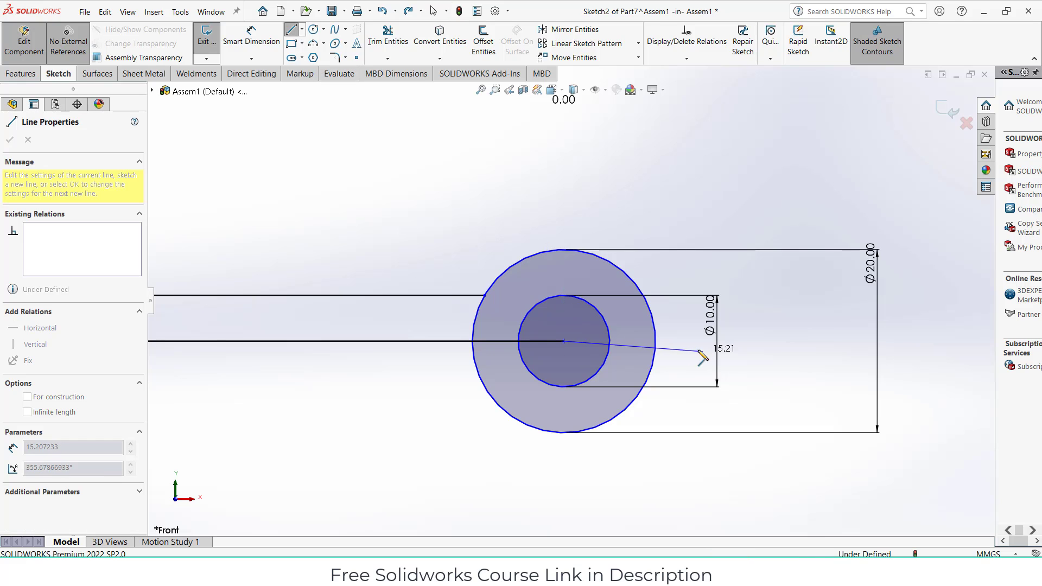
{"action": "left_click", "coordinate": [655, 341]}
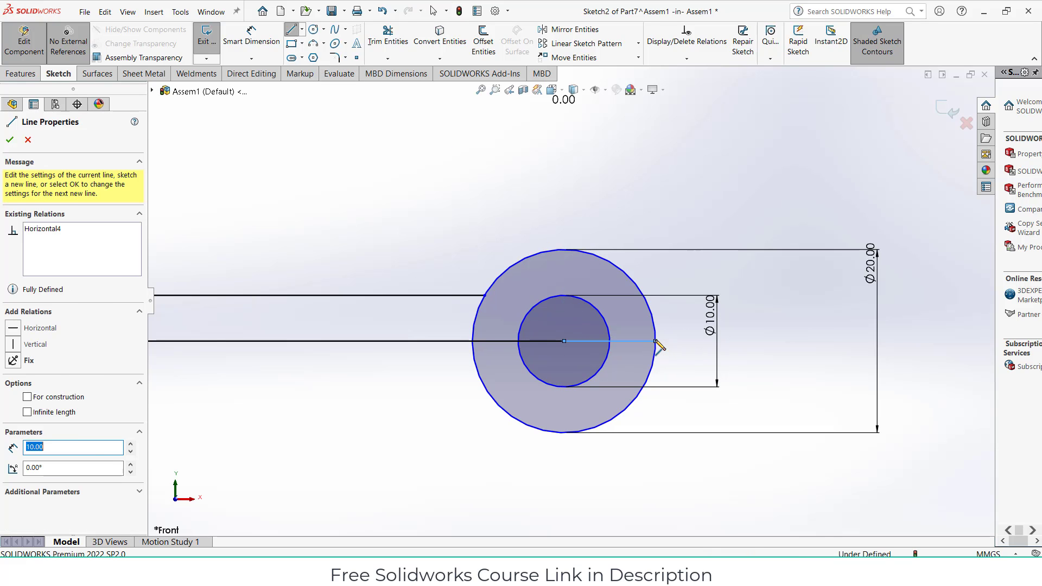
{"action": "key", "text": "Escape"}
Trim away the lower halves of both circles and the centreline segments inside the 10 mm circle with Power Trim
{"action": "left_click", "coordinate": [387, 38]}
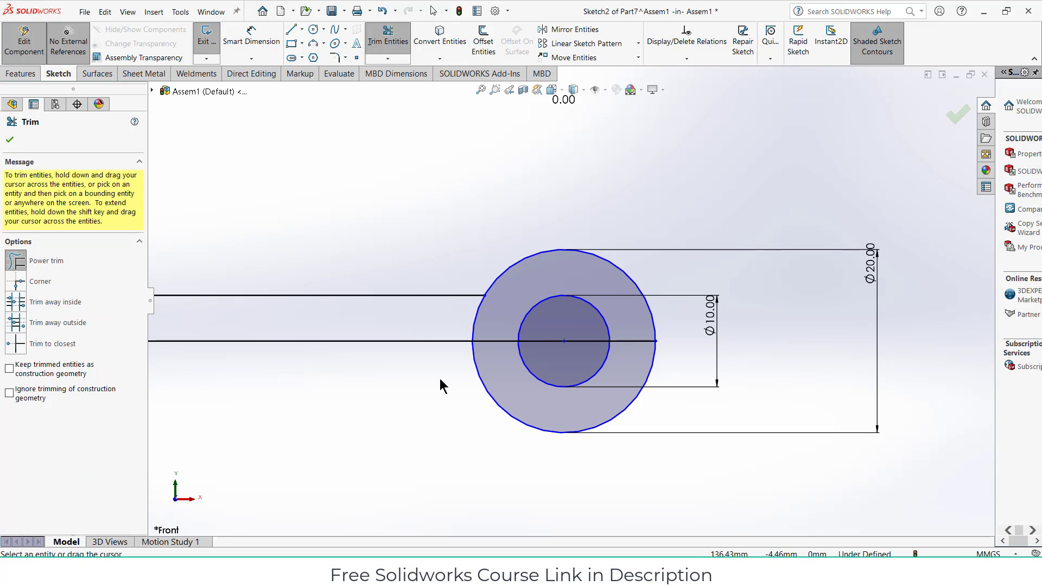
{"action": "mouse_move", "coordinate": [439, 379]}
{"action": "left_mouse_down"}
{"action": "mouse_move", "coordinate": [854, 419]}
{"action": "mouse_move", "coordinate": [564, 364]}
{"action": "mouse_move", "coordinate": [559, 320]}
{"action": "mouse_move", "coordinate": [574, 314]}
{"action": "mouse_move", "coordinate": [579, 335]}
{"action": "left_mouse_up"}
{"action": "scroll", "coordinate": [537, 370], "scroll_direction": "up", "scroll_amount": 3}
{"action": "scroll", "coordinate": [551, 341], "scroll_direction": "down", "scroll_amount": 2}
{"action": "scroll", "coordinate": [578, 334], "scroll_direction": "up", "scroll_amount": 3}
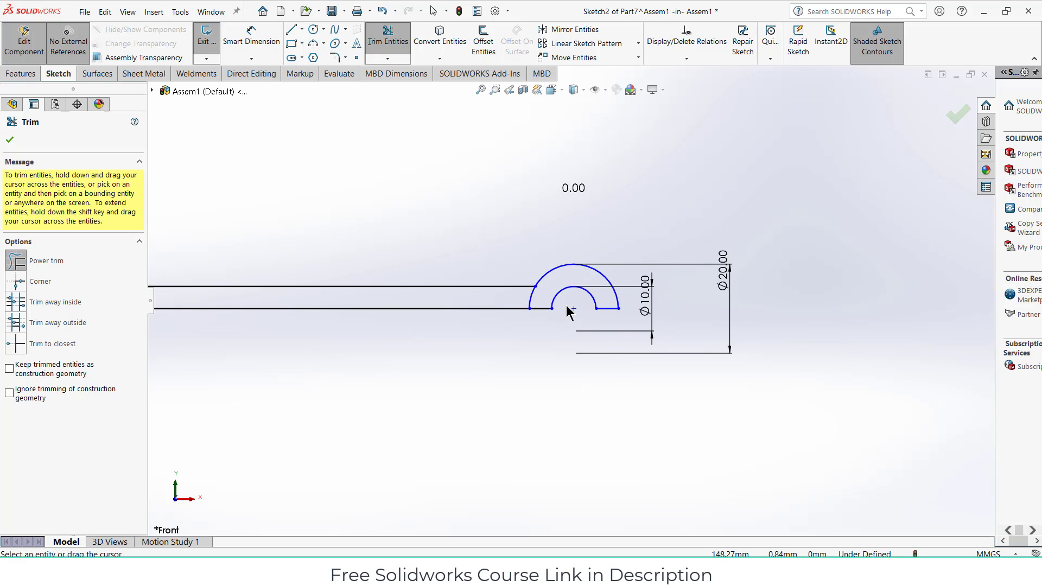
{"action": "scroll", "coordinate": [566, 306], "scroll_direction": "down", "scroll_amount": 1}
{"action": "scroll", "coordinate": [564, 312], "scroll_direction": "up", "scroll_amount": 3}
{"action": "scroll", "coordinate": [260, 291], "scroll_direction": "up", "scroll_amount": 3}
{"action": "scroll", "coordinate": [265, 282], "scroll_direction": "down", "scroll_amount": 2}
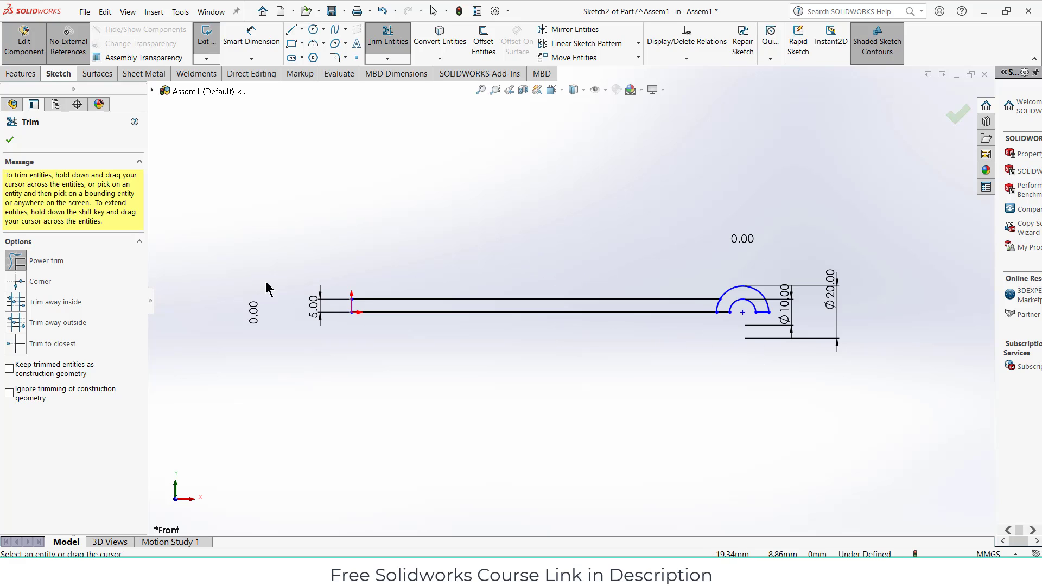
Revolve the bar and half-ring regions 360° about the bar's lower line, with Thin Feature turned off
{"action": "left_click", "coordinate": [20, 73]}
{"action": "left_click", "coordinate": [251, 41]}
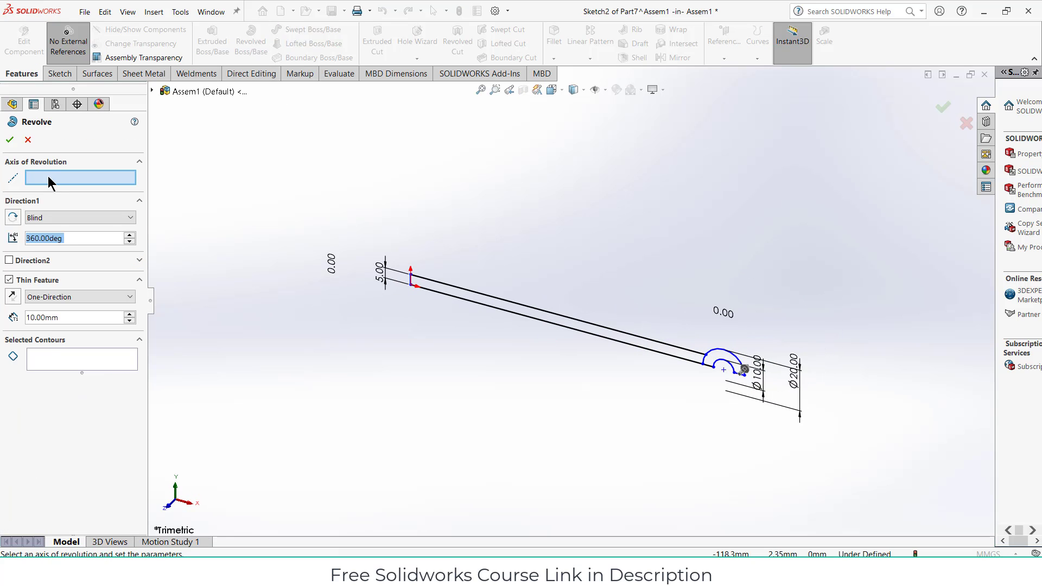
{"action": "left_click", "coordinate": [571, 333]}
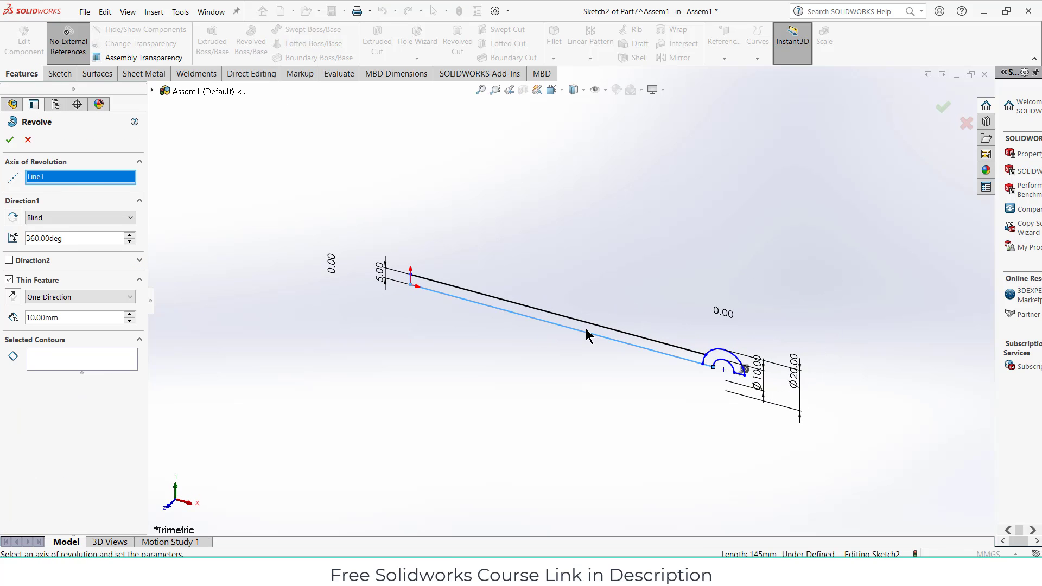
{"action": "left_click", "coordinate": [63, 358]}
{"action": "left_click", "coordinate": [9, 280]}
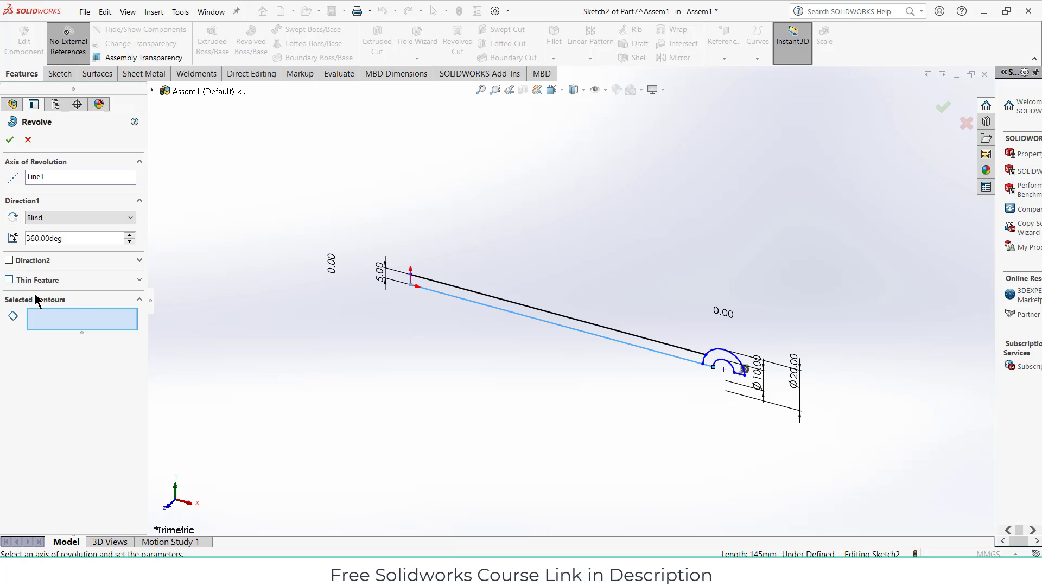
{"action": "scroll", "coordinate": [665, 349], "scroll_direction": "down", "scroll_amount": 3}
{"action": "left_click", "coordinate": [823, 391]}
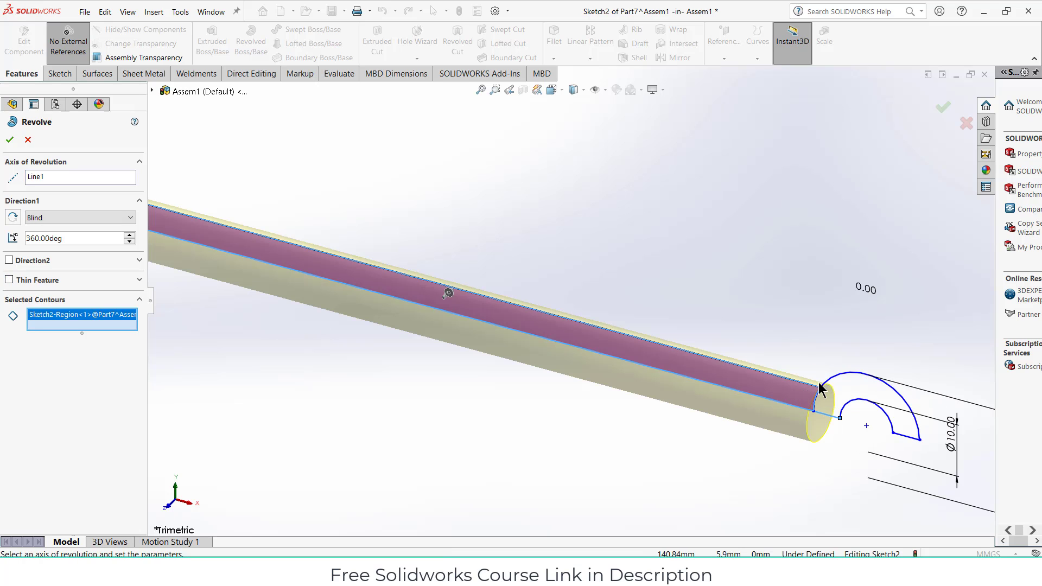
{"action": "scroll", "coordinate": [829, 384], "scroll_direction": "down", "scroll_amount": 2}
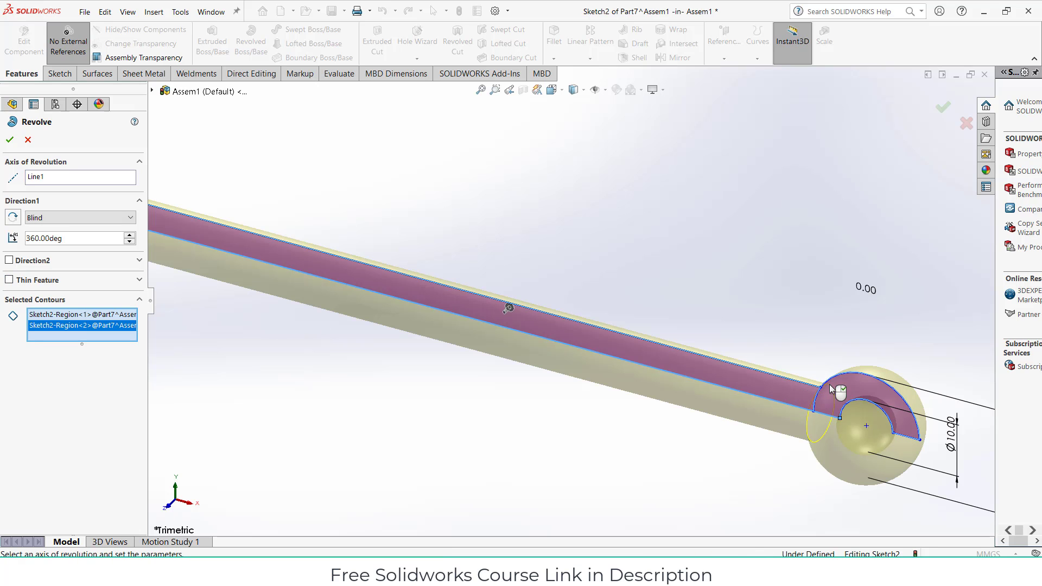
{"action": "left_click", "coordinate": [9, 140]}
{"action": "scroll", "coordinate": [460, 400], "scroll_direction": "up", "scroll_amount": 2}
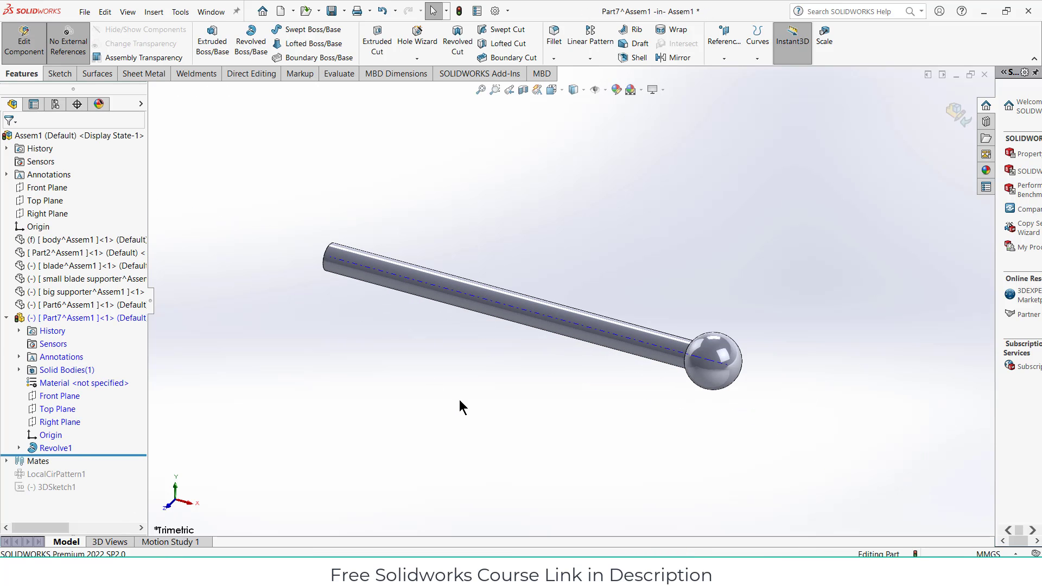
Edit the revolve's sketch and draw a horizontal line from the midpoint of the bar's end edge to the outer arc
{"action": "middle_click_drag", "start_coordinate": [413, 321], "coordinate": [451, 332]}
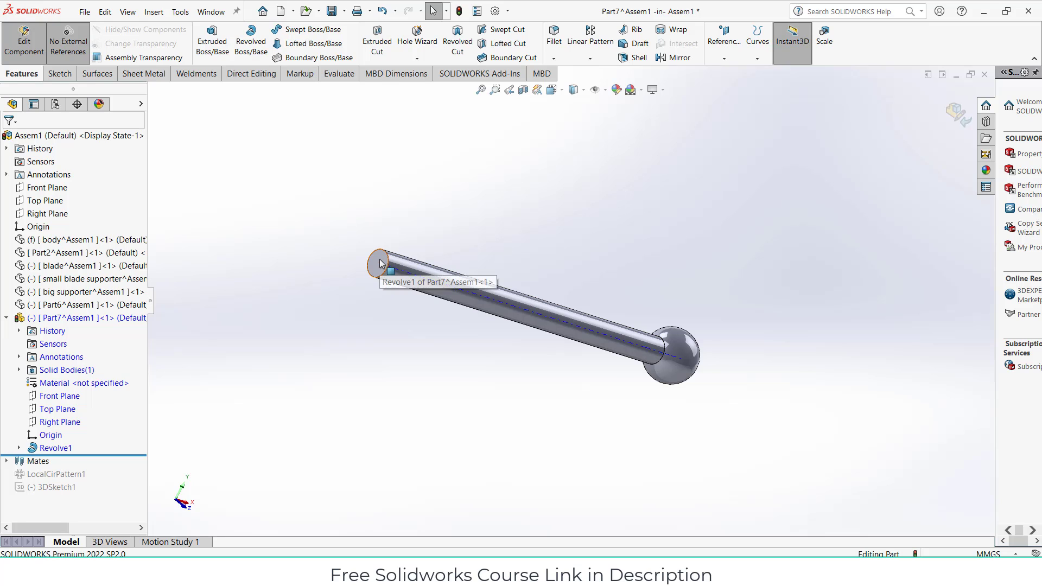
{"action": "left_click", "coordinate": [20, 447]}
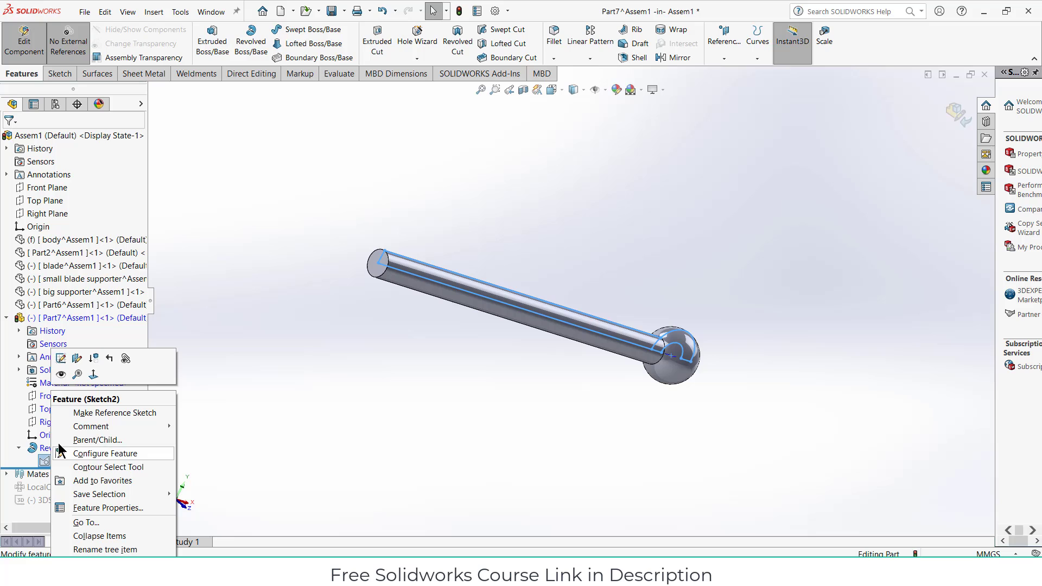
{"action": "left_click", "coordinate": [61, 359]}
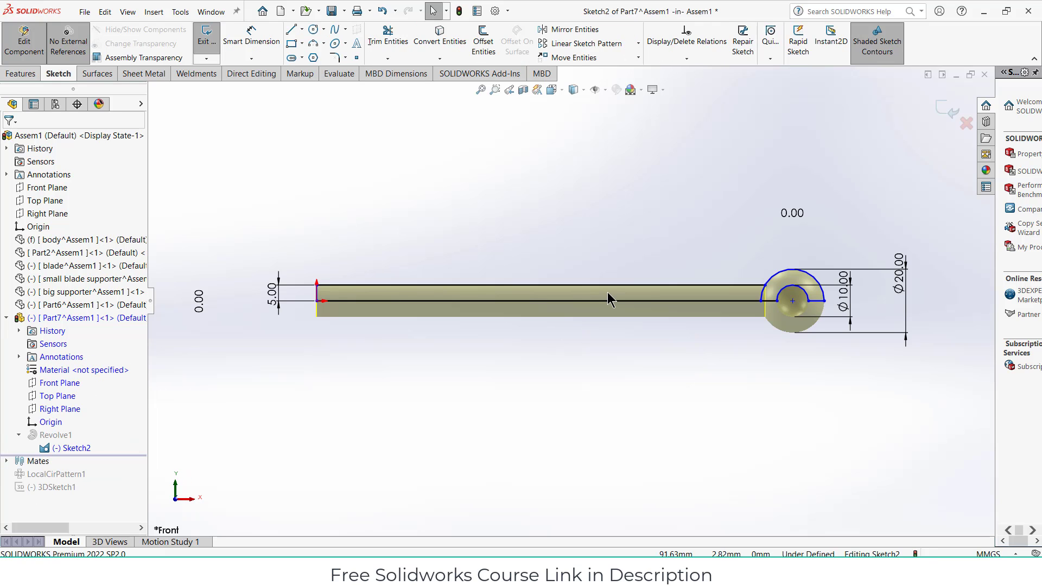
{"action": "left_click", "coordinate": [291, 29]}
{"action": "scroll", "coordinate": [317, 278], "scroll_direction": "down", "scroll_amount": 4}
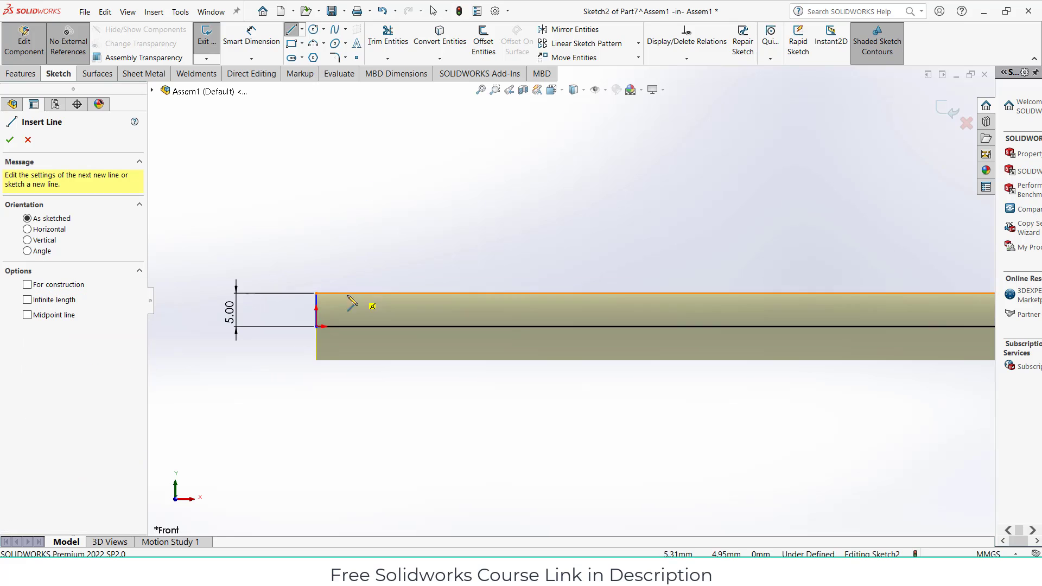
{"action": "left_click", "coordinate": [316, 310]}
{"action": "scroll", "coordinate": [570, 315], "scroll_direction": "up", "scroll_amount": 6}
{"action": "scroll", "coordinate": [754, 305], "scroll_direction": "down", "scroll_amount": 3}
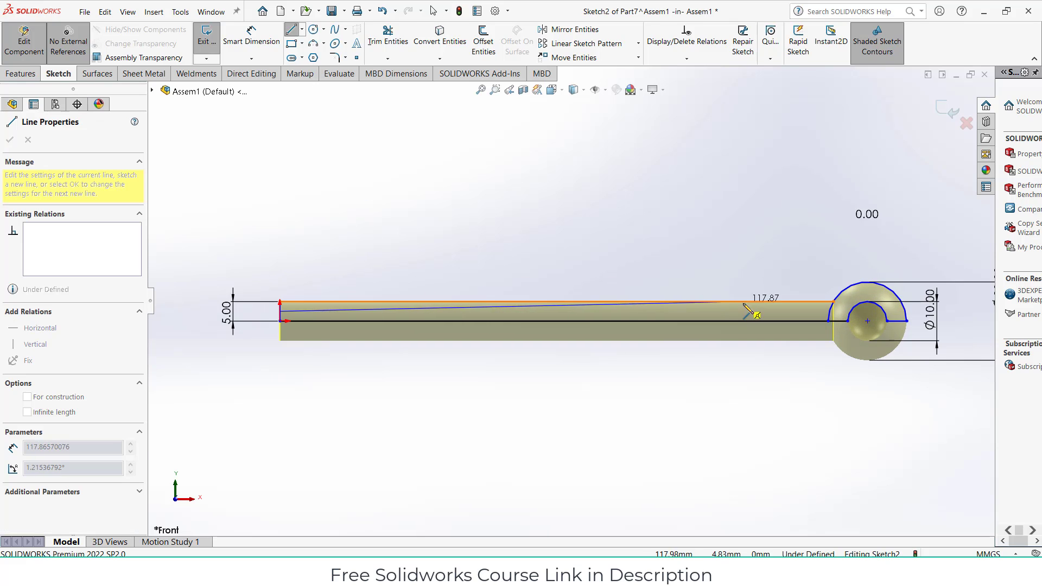
{"action": "scroll", "coordinate": [786, 305], "scroll_direction": "down", "scroll_amount": 2}
{"action": "left_click", "coordinate": [861, 316]}
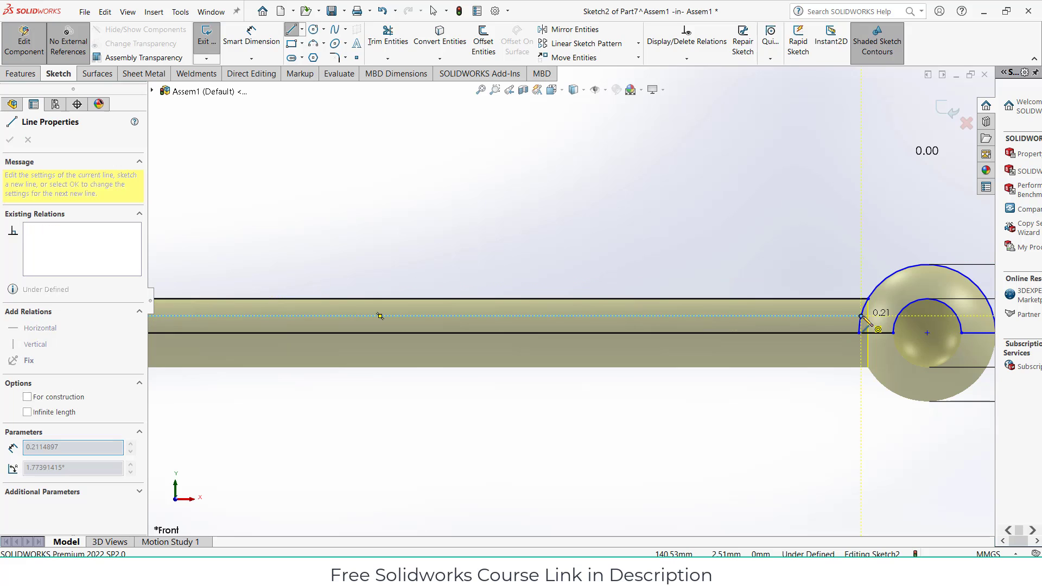
{"action": "key", "text": "Escape"}
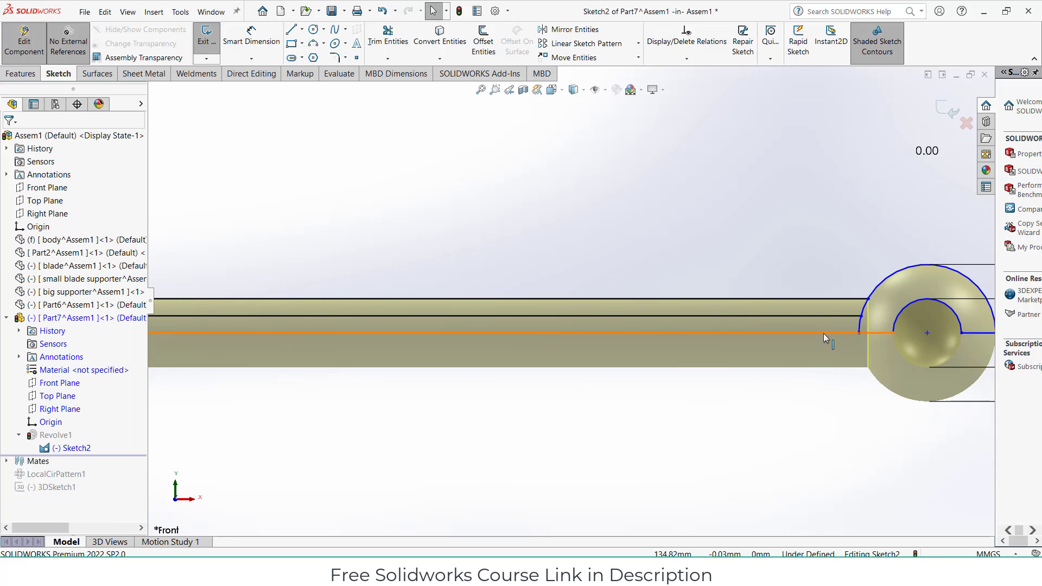
Make the bar's lower line construction geometry and continue the middle line horizontally from the outer arc to the inner arc
{"action": "left_click", "coordinate": [794, 333]}
{"action": "left_click", "coordinate": [843, 303]}
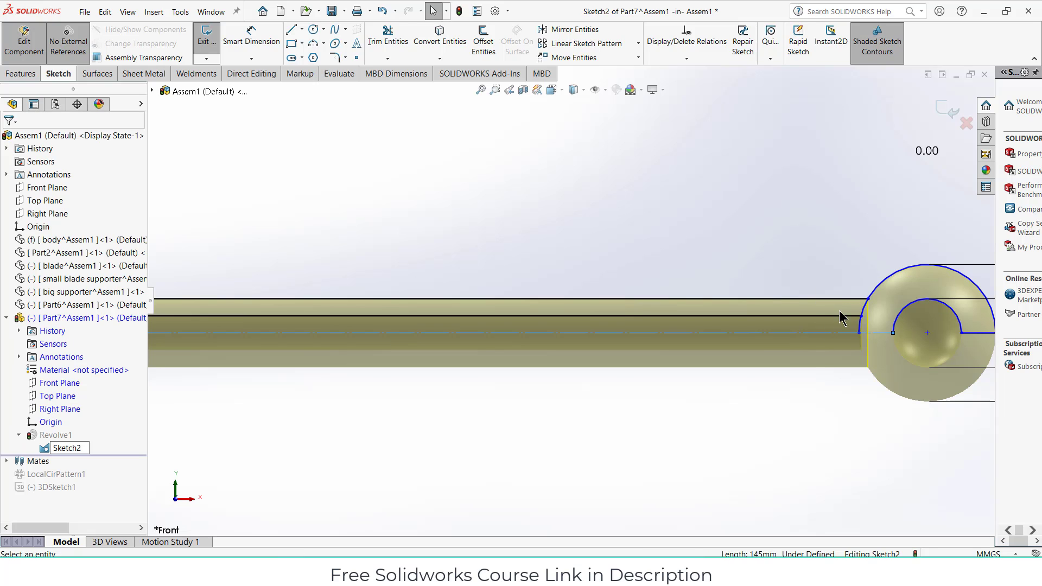
{"action": "left_click", "coordinate": [289, 30]}
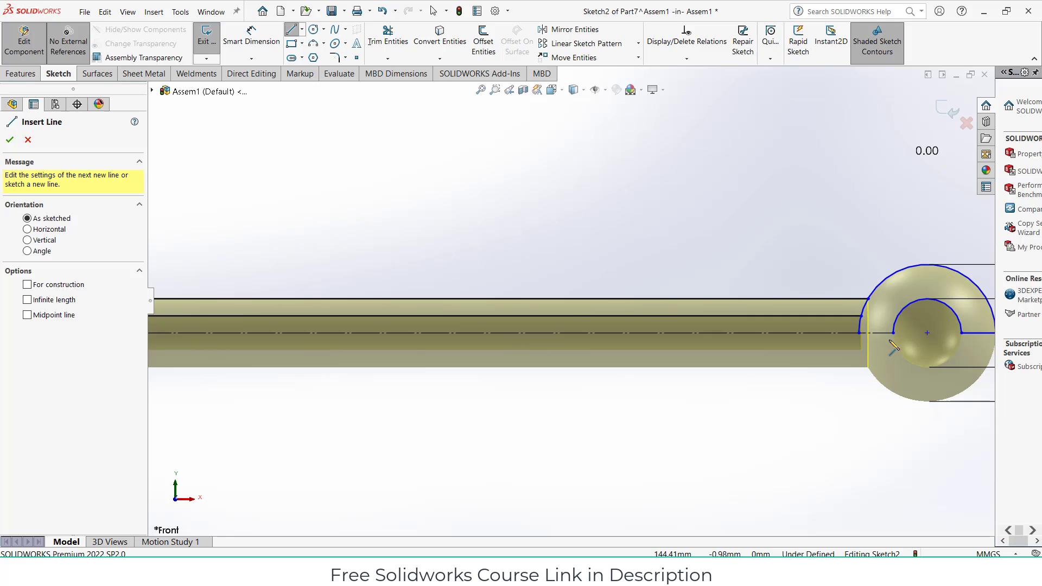
{"action": "scroll", "coordinate": [890, 341], "scroll_direction": "up", "scroll_amount": 1}
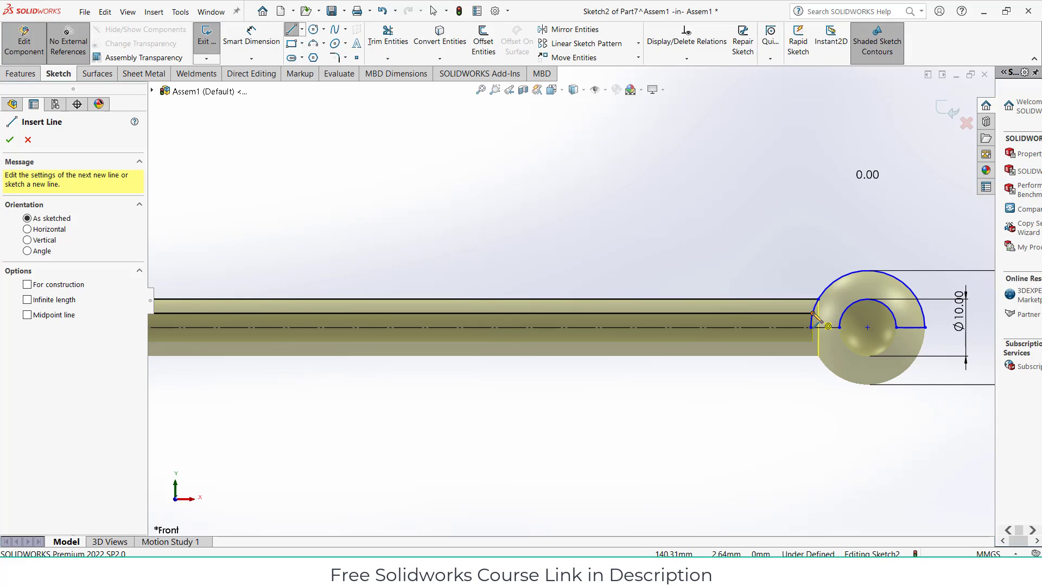
{"action": "left_click", "coordinate": [813, 315]}
{"action": "left_click", "coordinate": [844, 315]}
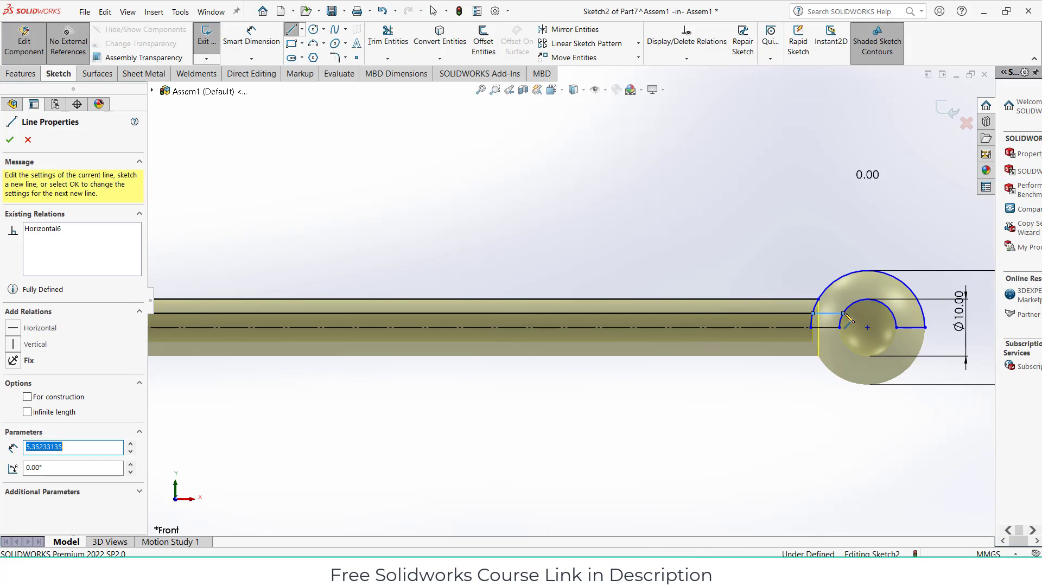
{"action": "key", "text": "Escape"}
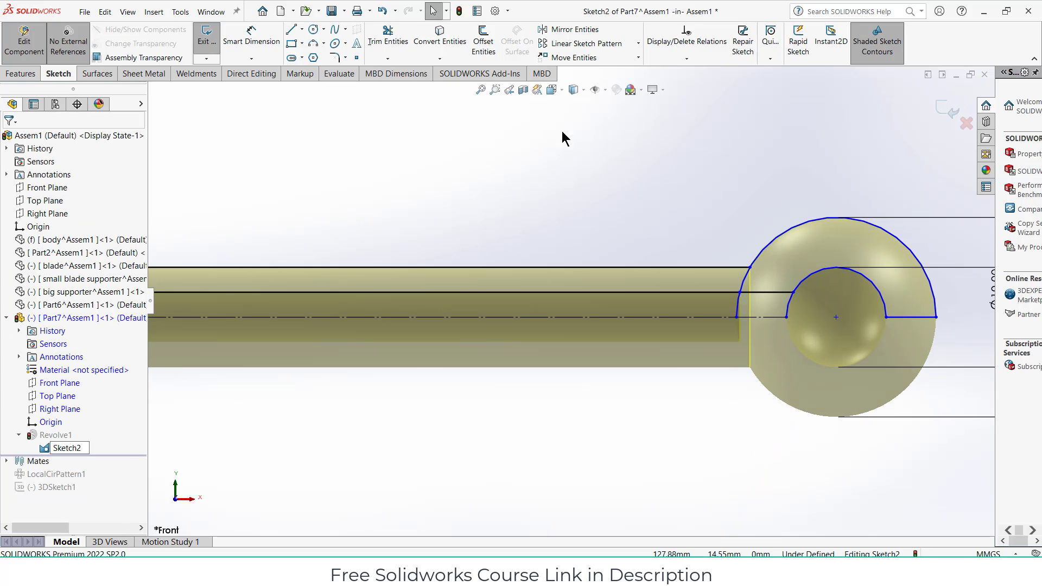
Trim away the profile pieces below the middle line at the ring's near side and at the bar's free end
{"action": "left_click", "coordinate": [387, 35]}
{"action": "scroll", "coordinate": [768, 330], "scroll_direction": "down", "scroll_amount": 4}
{"action": "left_click_drag", "start_coordinate": [647, 266], "coordinate": [748, 263]}
{"action": "scroll", "coordinate": [768, 288], "scroll_direction": "up", "scroll_amount": 7}
{"action": "scroll", "coordinate": [686, 326], "scroll_direction": "up", "scroll_amount": 6}
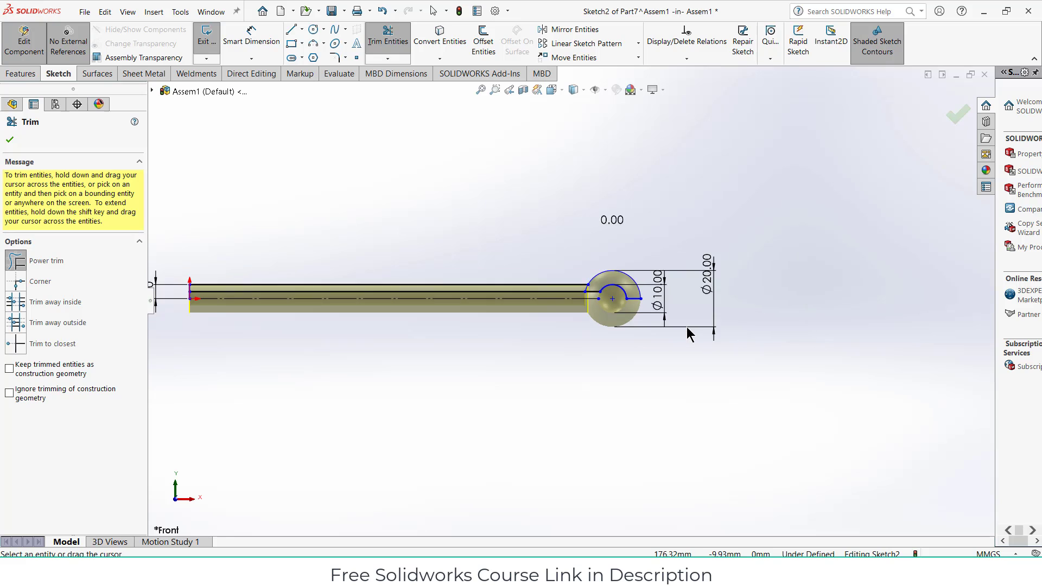
{"action": "scroll", "coordinate": [284, 285], "scroll_direction": "down", "scroll_amount": 8}
{"action": "scroll", "coordinate": [564, 324], "scroll_direction": "down", "scroll_amount": 5}
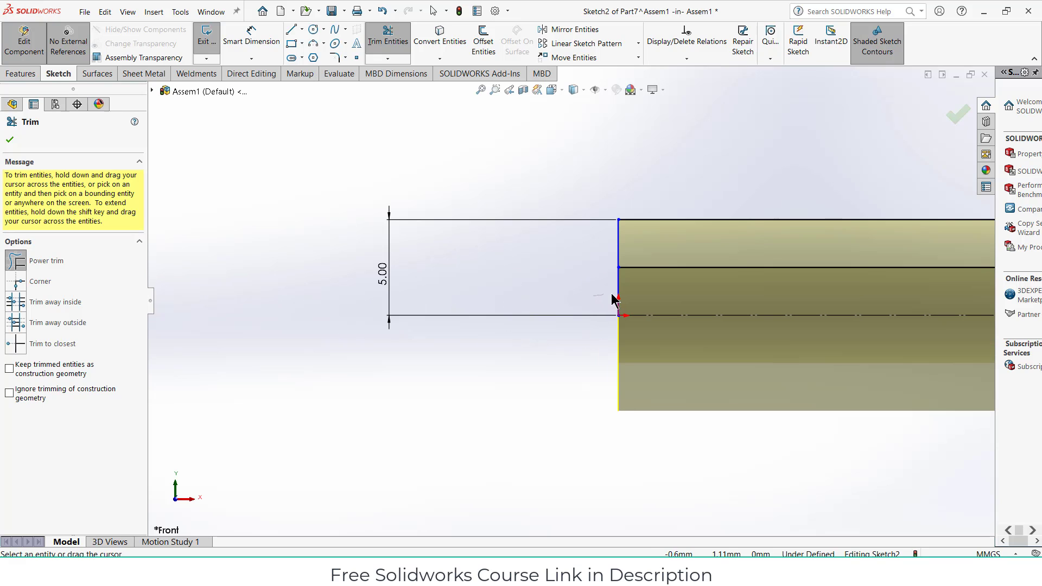
{"action": "left_click_drag", "start_coordinate": [613, 300], "coordinate": [629, 298]}
{"action": "scroll", "coordinate": [570, 302], "scroll_direction": "up", "scroll_amount": 5}
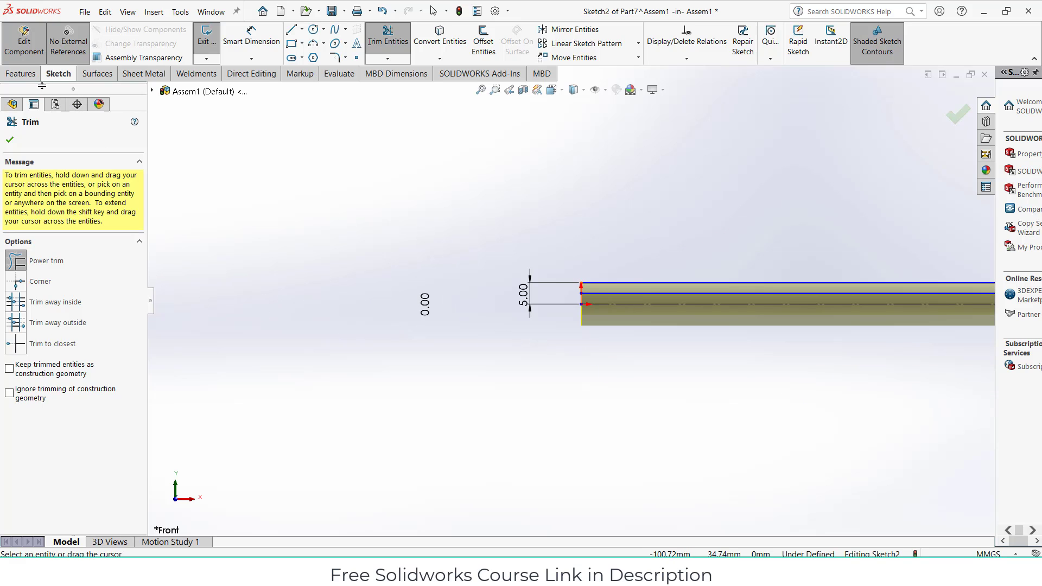
Finish trimming and exit the sketch to rebuild the revolved rod
{"action": "left_click", "coordinate": [21, 74]}
{"action": "left_click", "coordinate": [9, 140]}
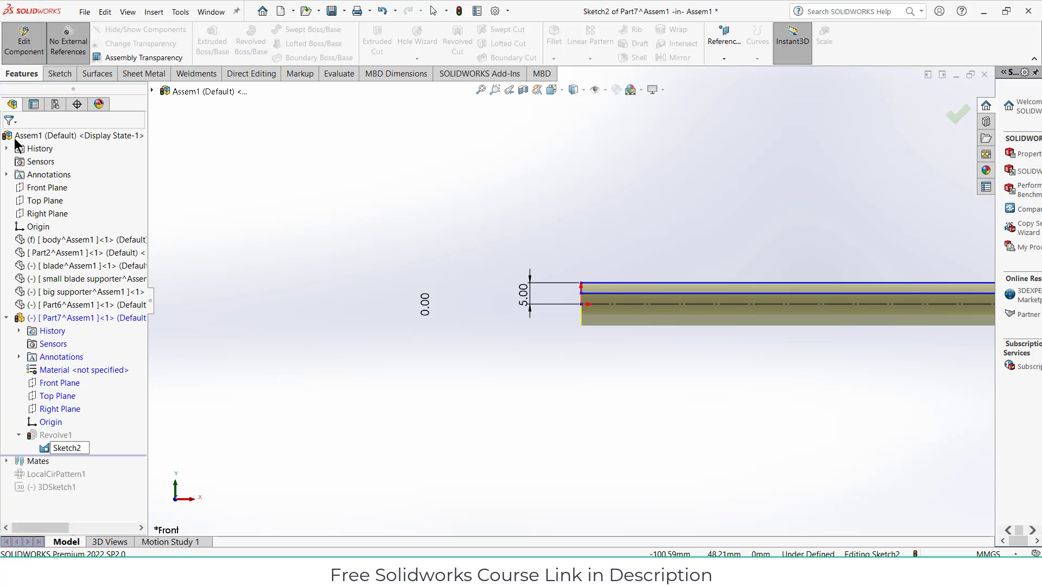
{"action": "scroll", "coordinate": [898, 168], "scroll_direction": "up", "scroll_amount": 5}
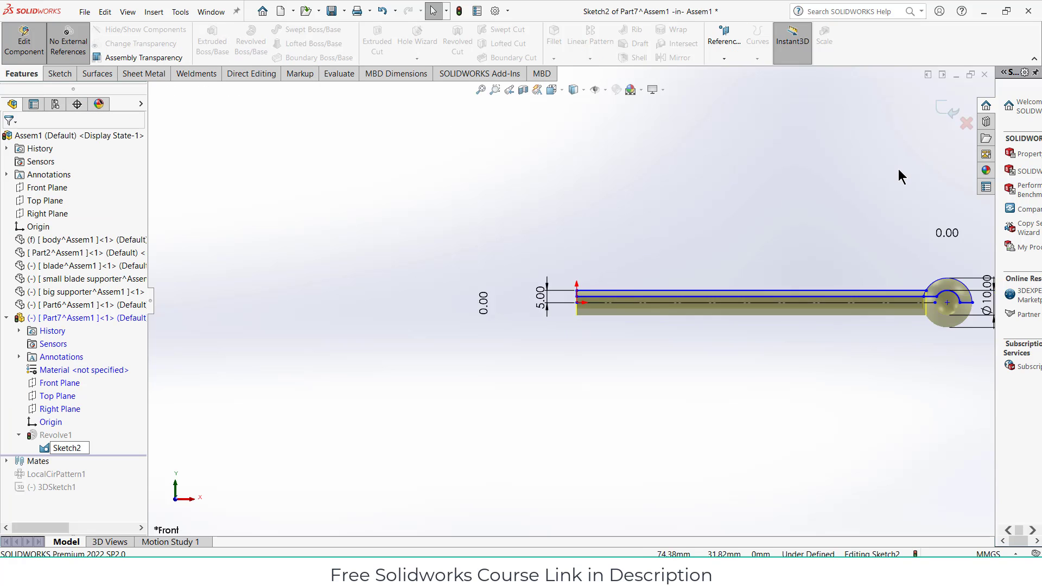
{"action": "scroll", "coordinate": [908, 129], "scroll_direction": "down", "scroll_amount": 3}
{"action": "left_click", "coordinate": [947, 108]}
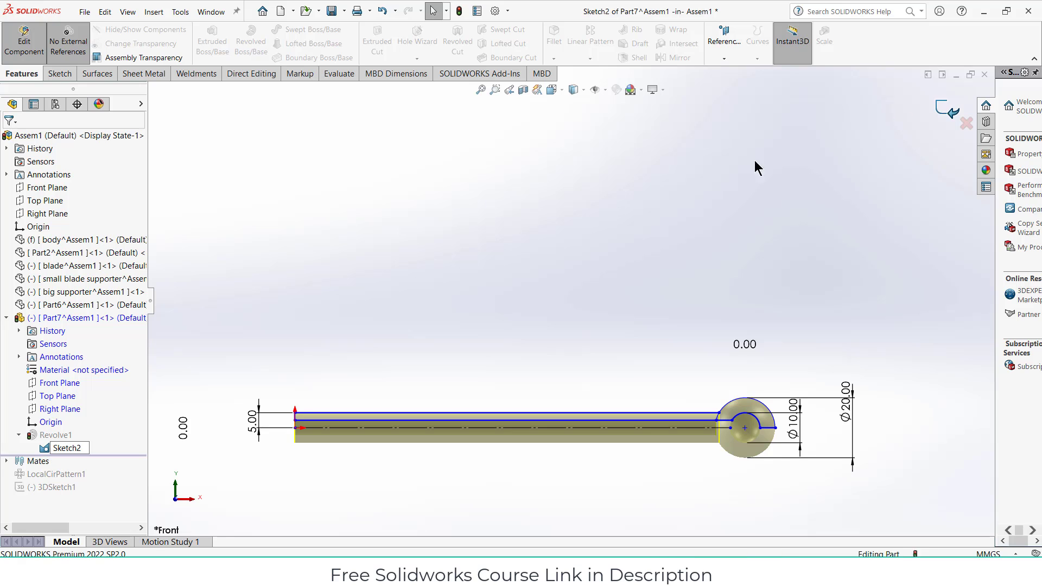
{"action": "middle_click_drag", "start_coordinate": [615, 403], "coordinate": [598, 420]}
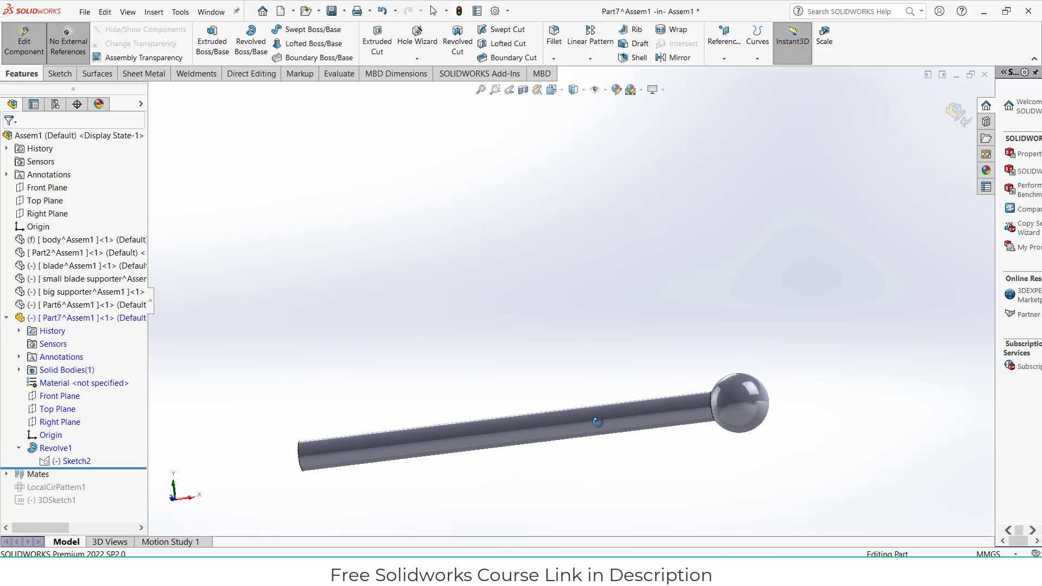
Sketch on the rod's Front Plane a rectangle about 39.35 by 9.84 mm overlapping the upper part of the ball end and adjoining bar
{"action": "left_click", "coordinate": [59, 395]}
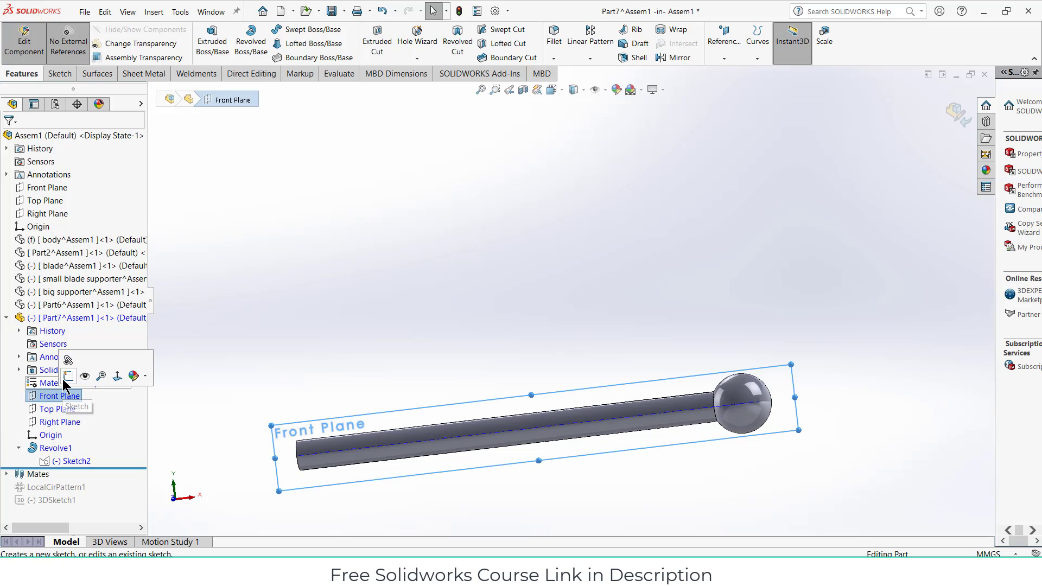
{"action": "left_click", "coordinate": [68, 381]}
{"action": "scroll", "coordinate": [824, 291], "scroll_direction": "down", "scroll_amount": 3}
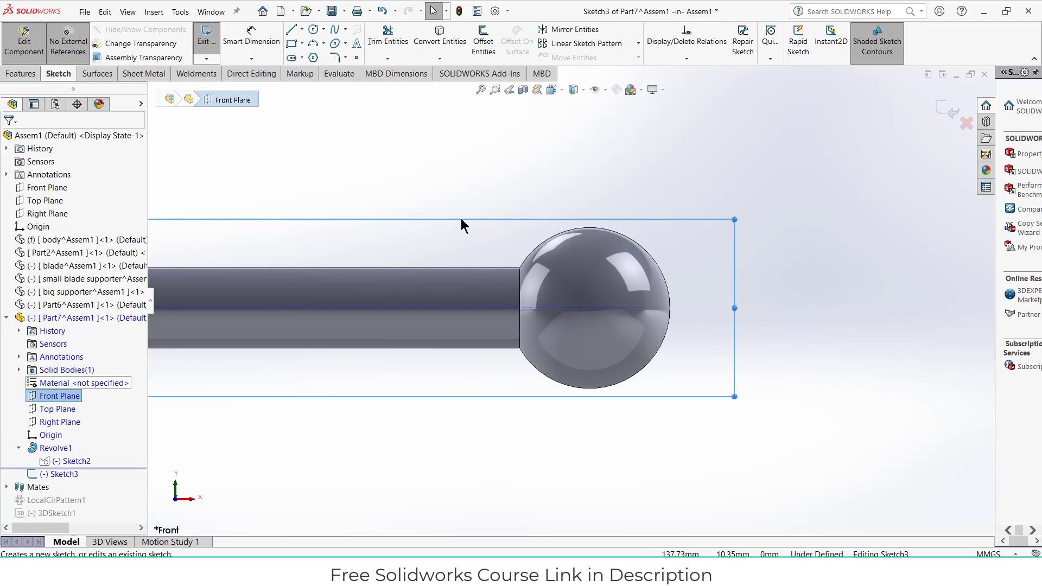
{"action": "left_click", "coordinate": [291, 43]}
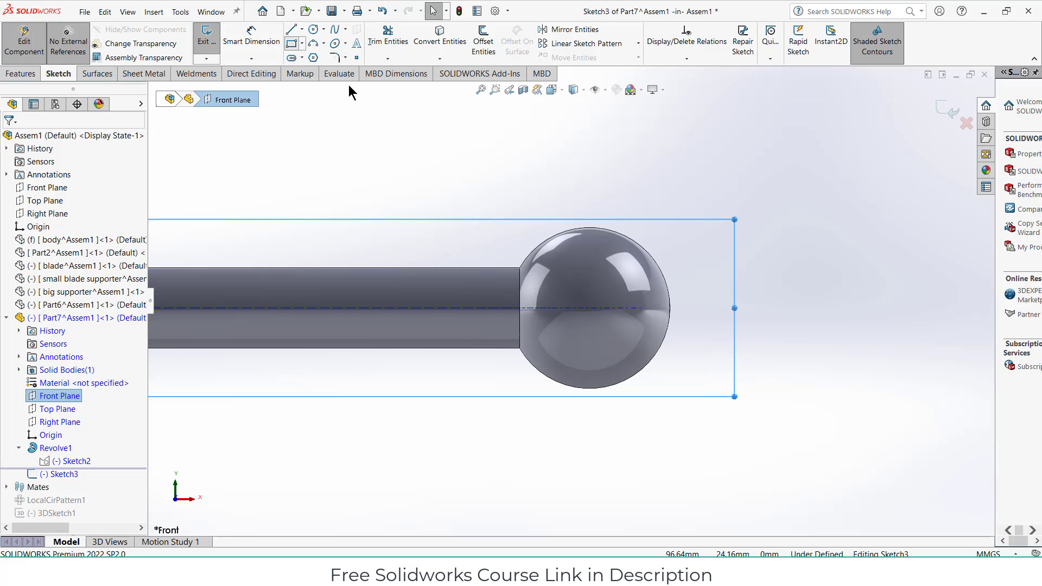
{"action": "left_click", "coordinate": [427, 201]}
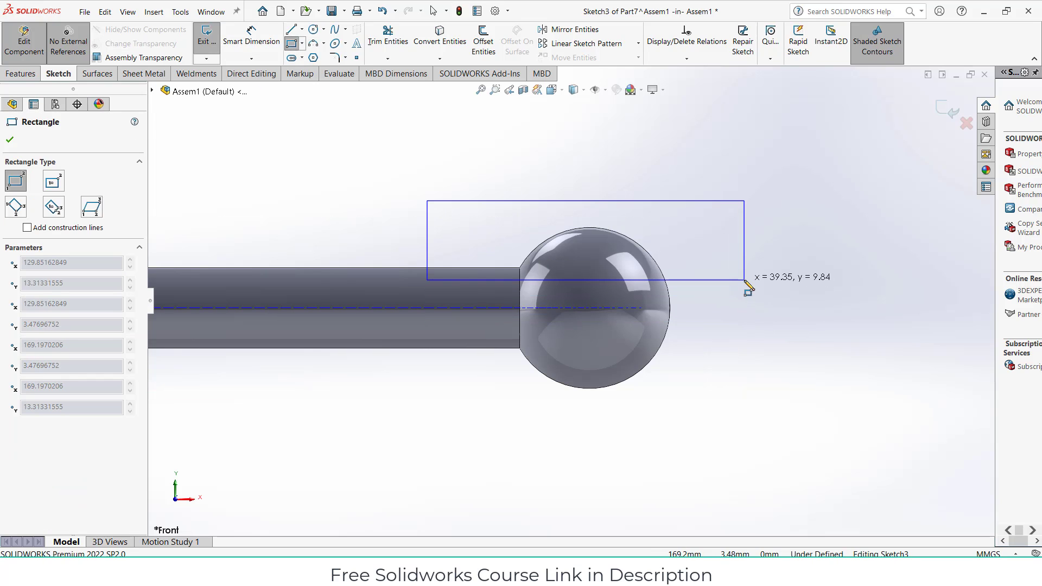
{"action": "left_click", "coordinate": [744, 279]}
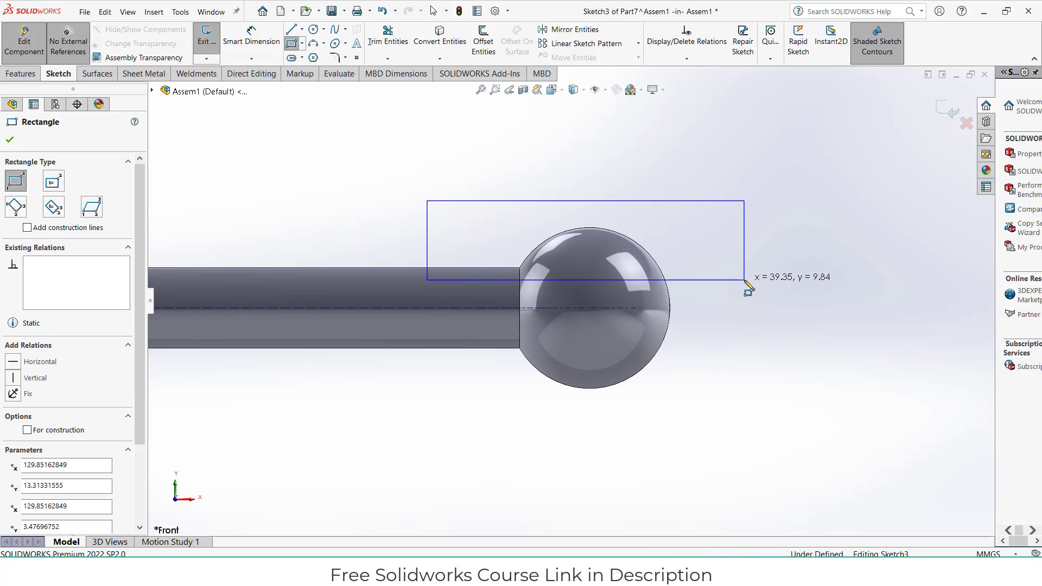
Draw a horizontal centerline along the rod's axis, from below the rectangle's bar-side edge to beyond the ball
{"action": "left_click", "coordinate": [302, 30]}
{"action": "left_click", "coordinate": [311, 55]}
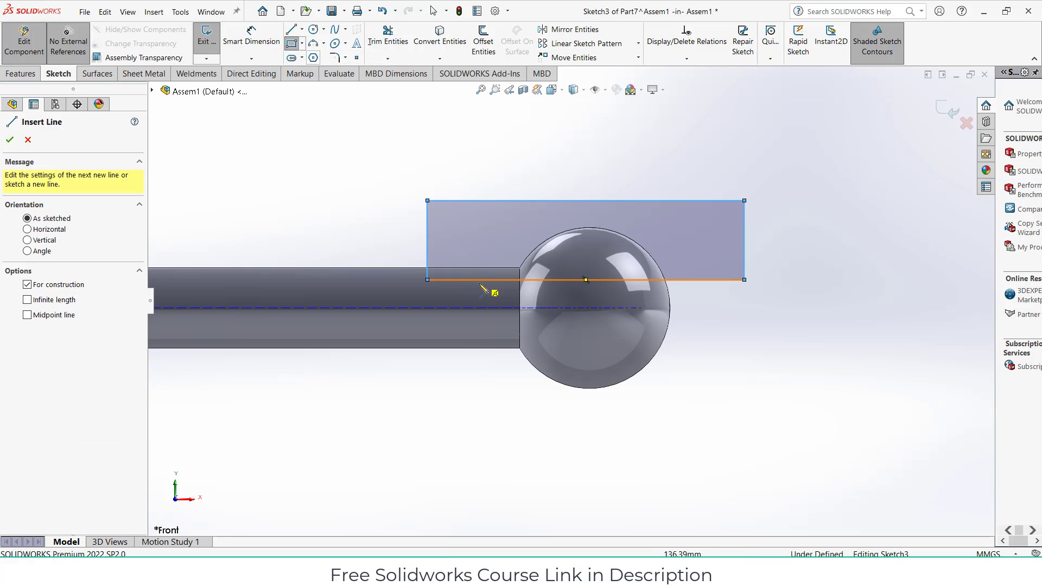
{"action": "left_click", "coordinate": [427, 307]}
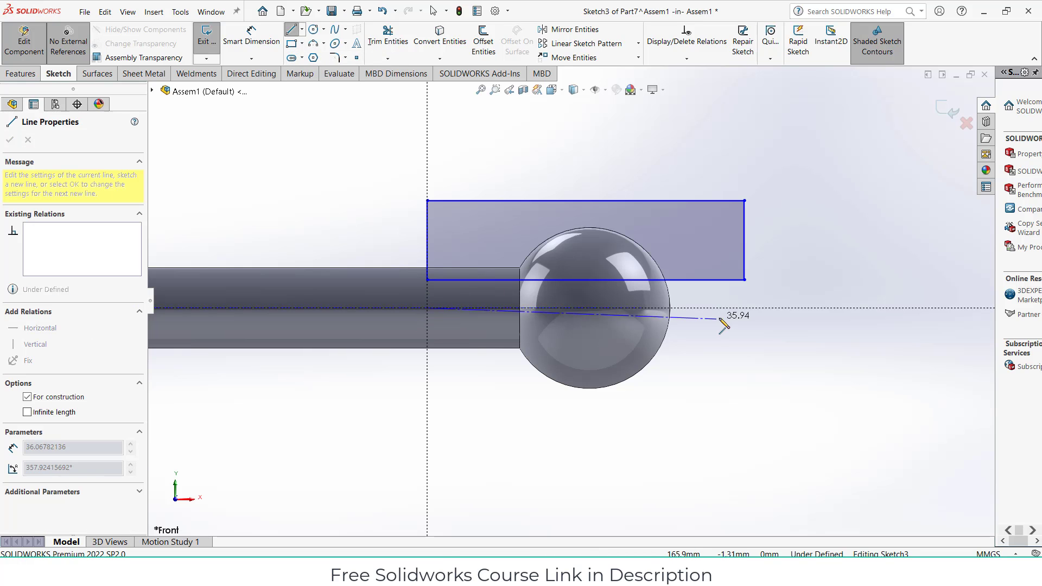
{"action": "left_click", "coordinate": [772, 309]}
{"action": "key", "text": "Escape"}
Round the rectangle's lower bar-side corner with a 5 mm sketch fillet
{"action": "left_click", "coordinate": [334, 59]}
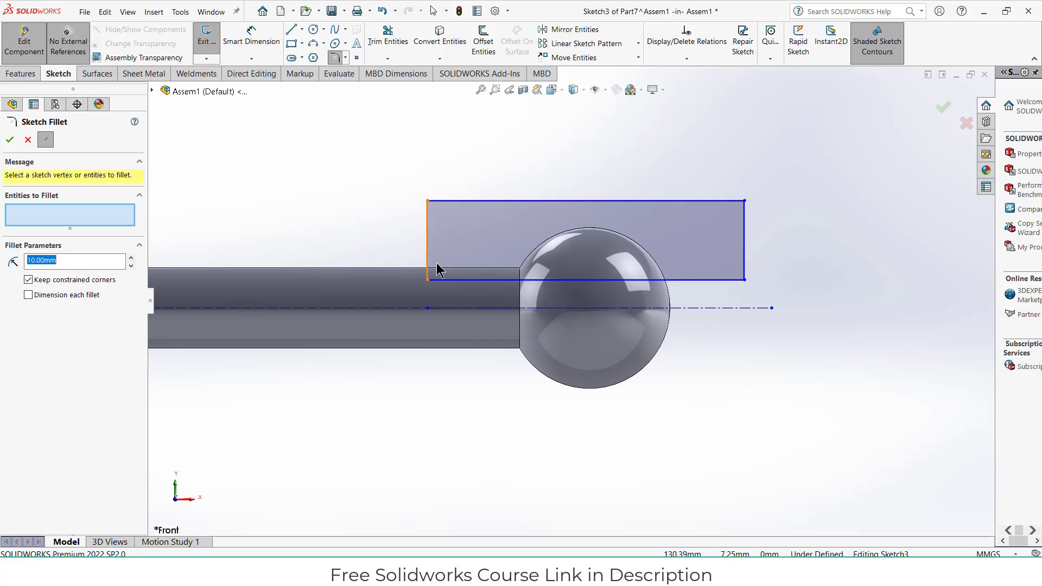
{"action": "left_click", "coordinate": [449, 281]}
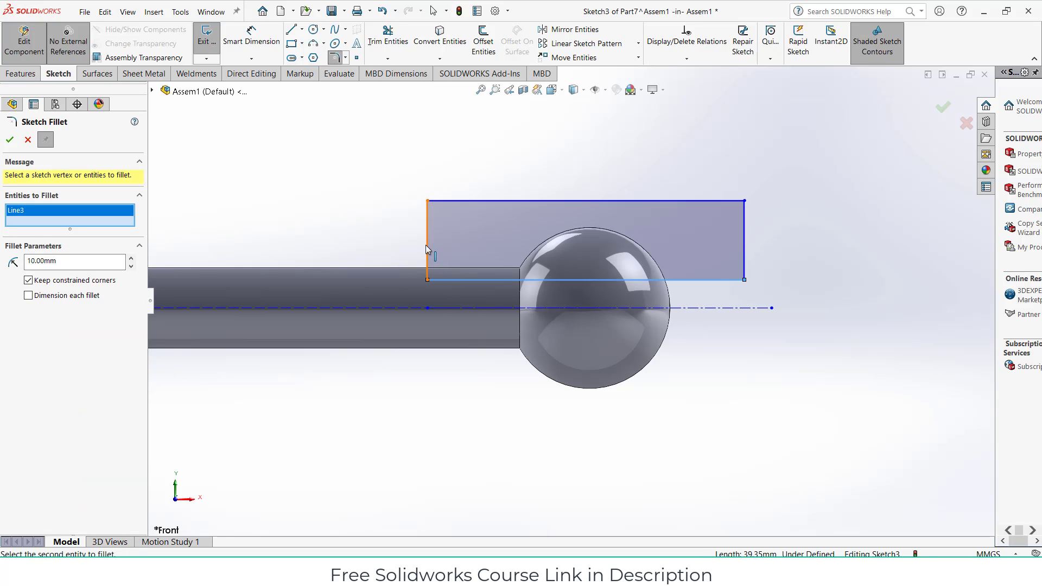
{"action": "left_click", "coordinate": [426, 246]}
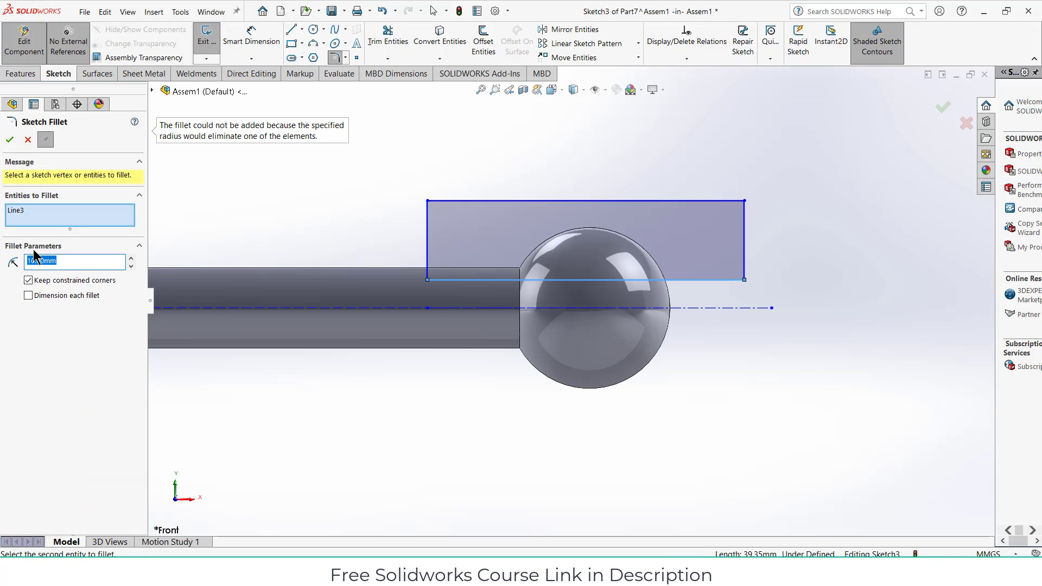
{"action": "type", "text": "5"}
{"action": "left_click", "coordinate": [430, 236]}
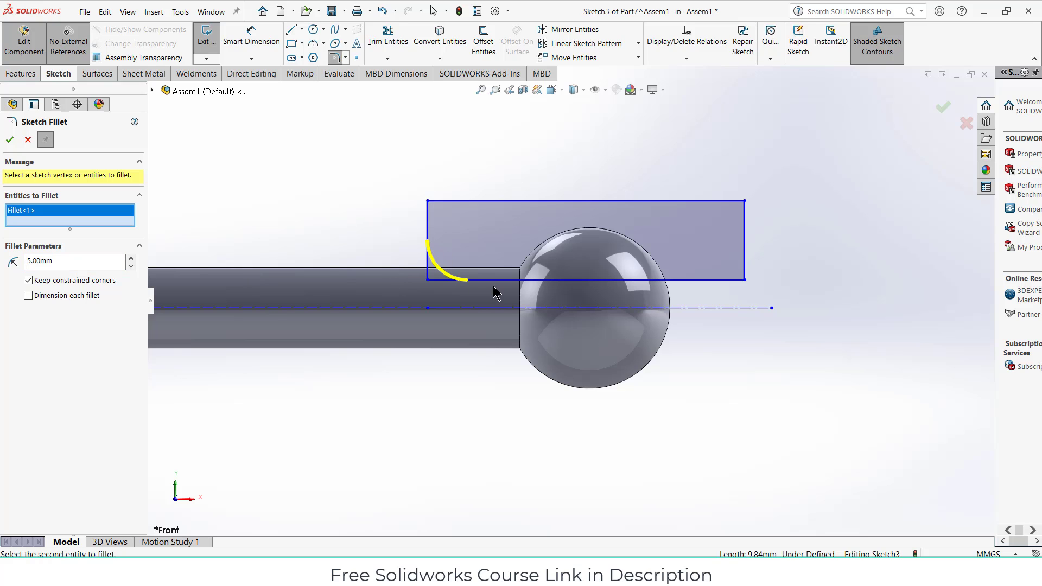
{"action": "left_click", "coordinate": [9, 140]}
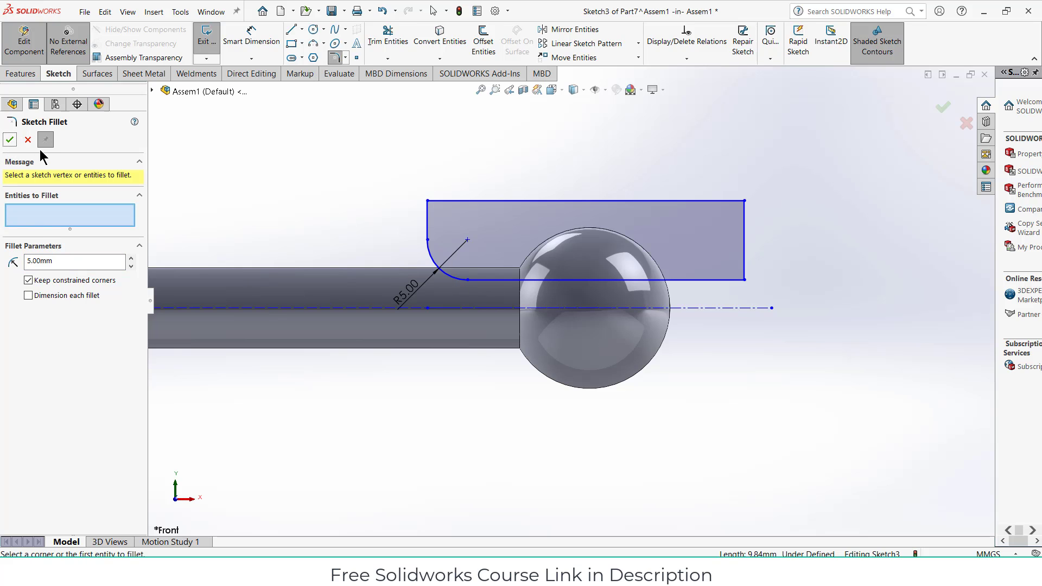
Mirror the whole filleted rectangle about the horizontal centerline, keeping the original
{"action": "left_click", "coordinate": [573, 29]}
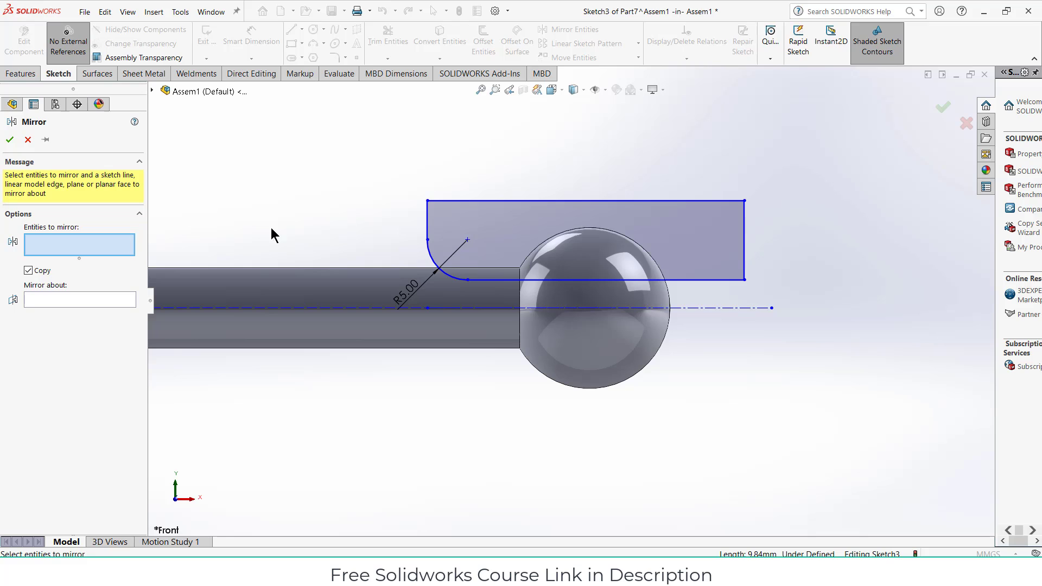
{"action": "left_click", "coordinate": [557, 201]}
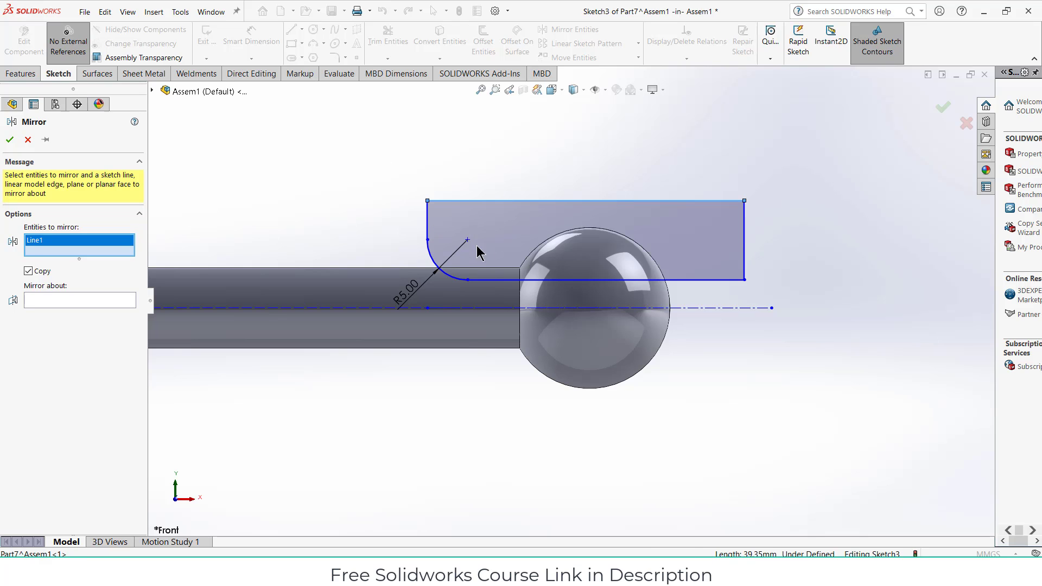
{"action": "left_click_drag", "start_coordinate": [477, 245], "coordinate": [799, 283]}
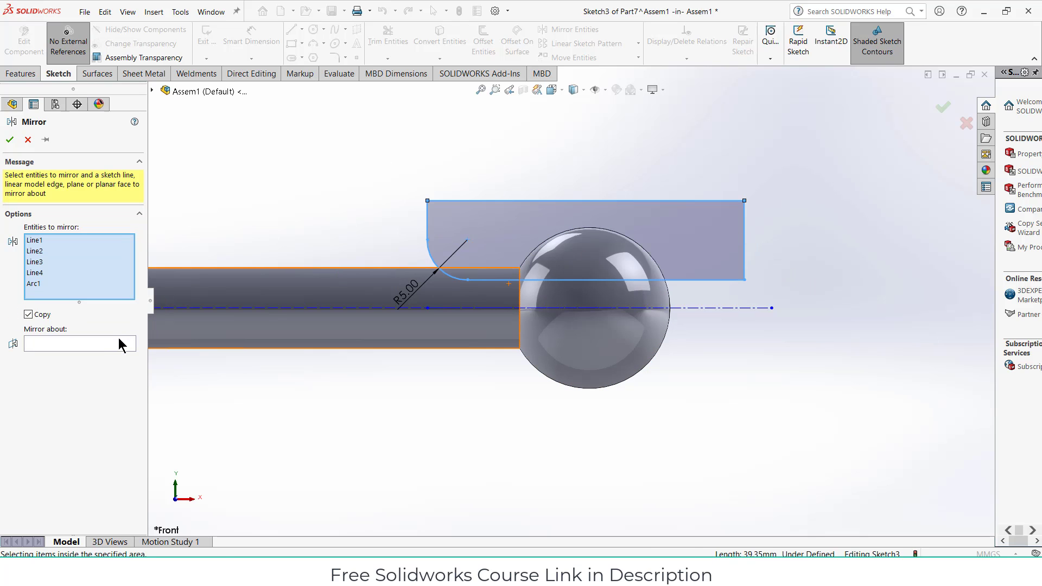
{"action": "left_click", "coordinate": [120, 343]}
{"action": "left_click", "coordinate": [507, 309]}
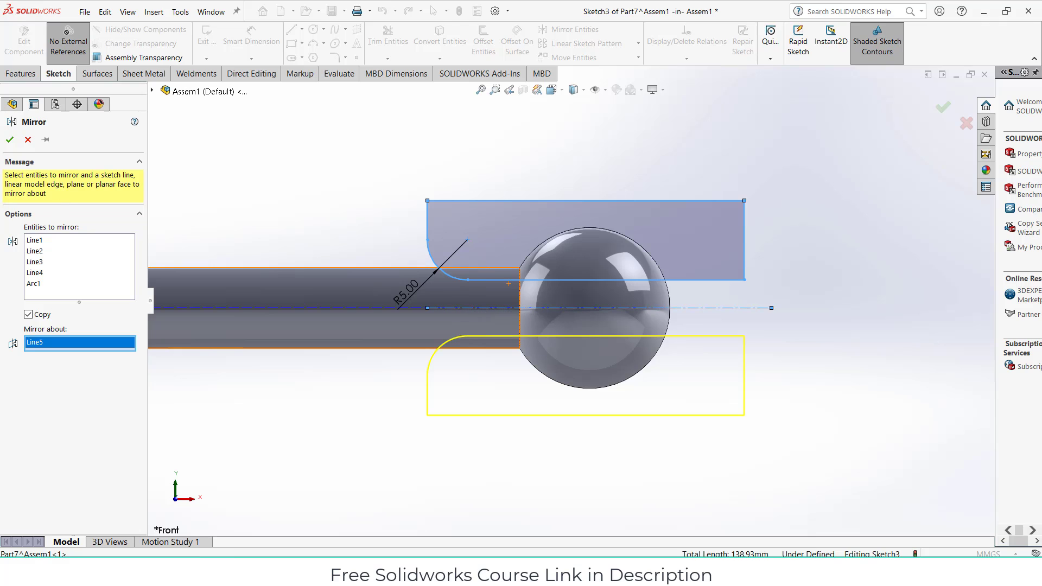
{"action": "left_click", "coordinate": [10, 140]}
Cut both profiles out of the rod end with an Extruded Cut set to Through All - Both, and return to the assembly
{"action": "left_click", "coordinate": [17, 75]}
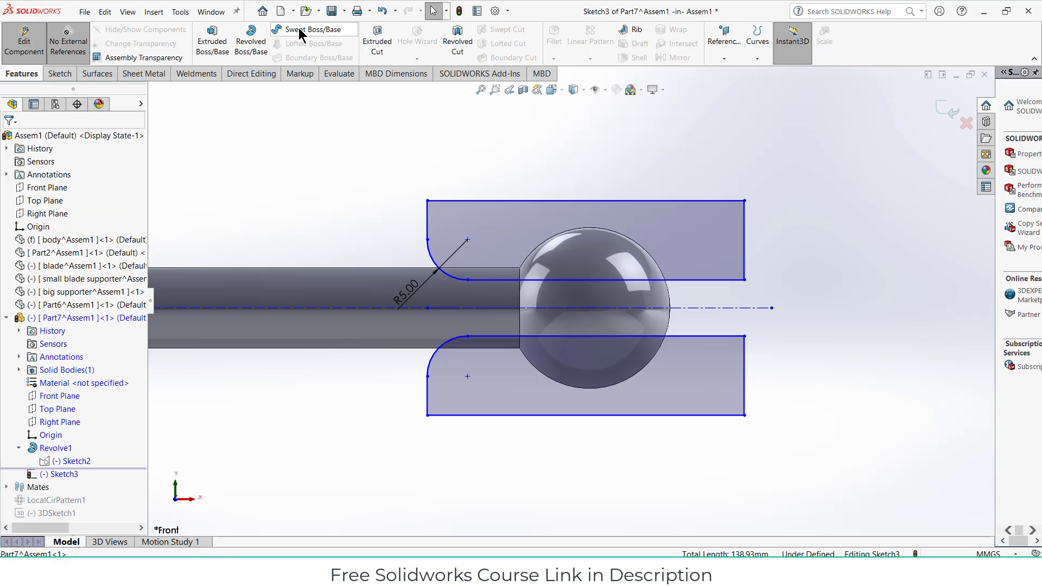
{"action": "left_click", "coordinate": [378, 43]}
{"action": "left_click", "coordinate": [85, 214]}
{"action": "left_click", "coordinate": [83, 242]}
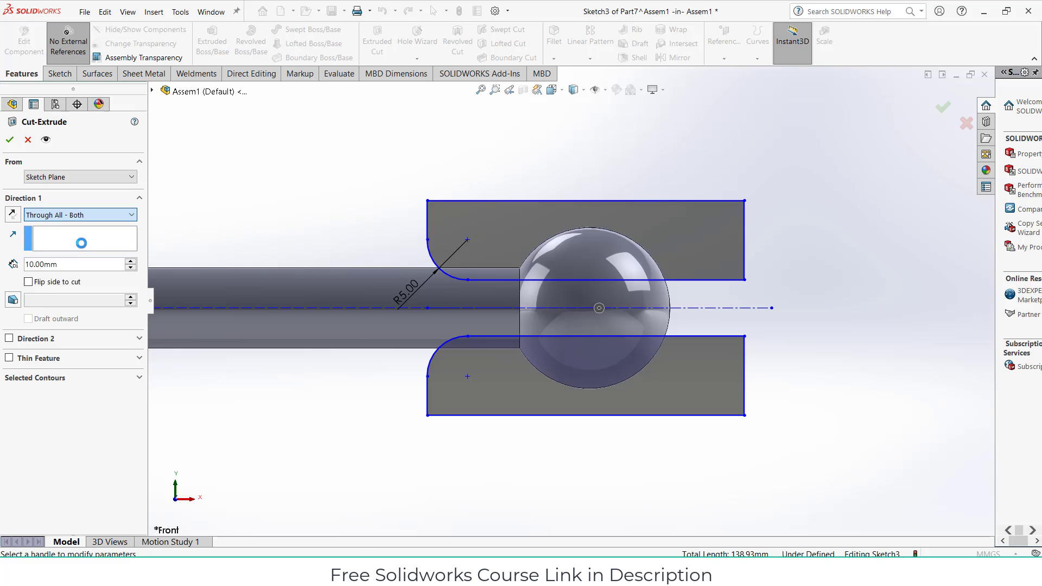
{"action": "left_click", "coordinate": [9, 139]}
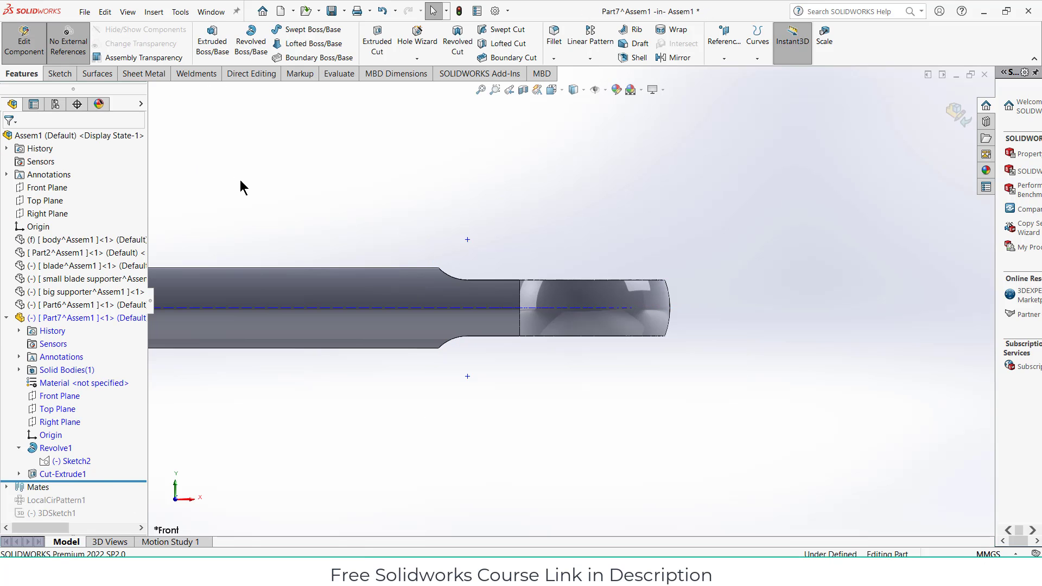
{"action": "middle_click_drag", "start_coordinate": [239, 180], "coordinate": [285, 312]}
{"action": "scroll", "coordinate": [453, 298], "scroll_direction": "up", "scroll_amount": 5}
{"action": "scroll", "coordinate": [453, 298], "scroll_direction": "up", "scroll_amount": 3}
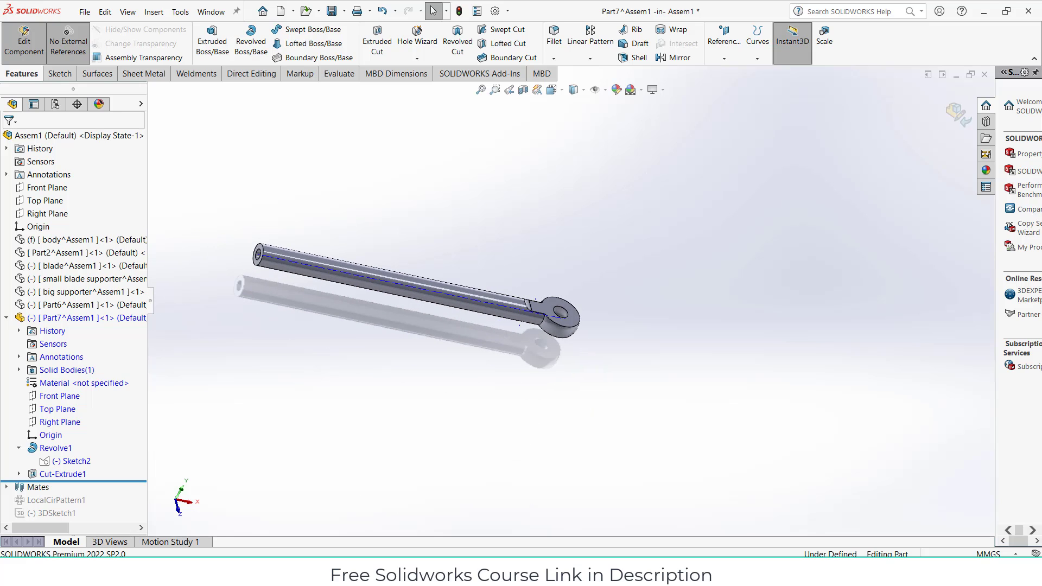
{"action": "left_click", "coordinate": [961, 117]}
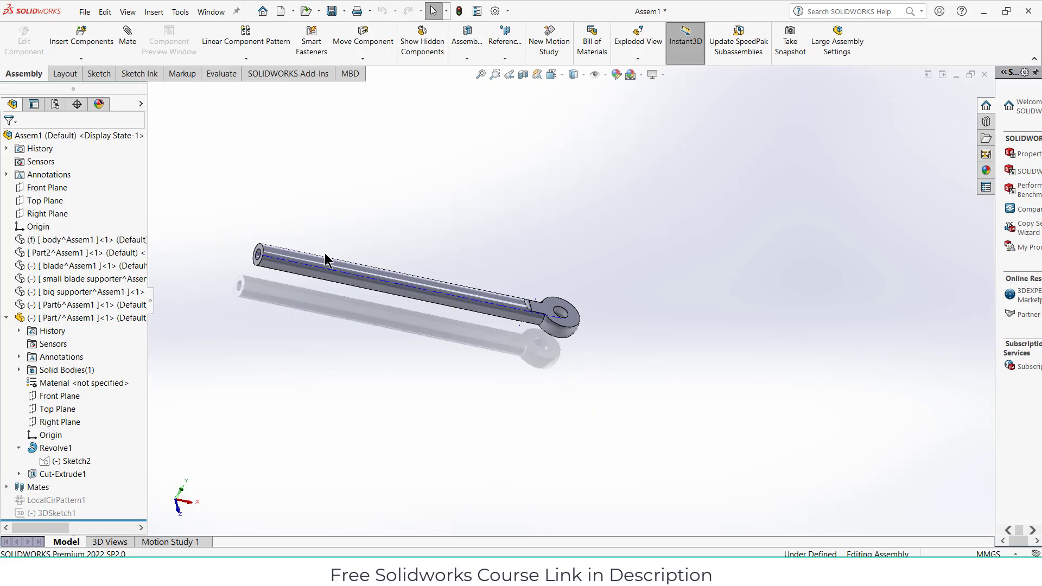
{"action": "scroll", "coordinate": [323, 260], "scroll_direction": "down", "scroll_amount": 1}
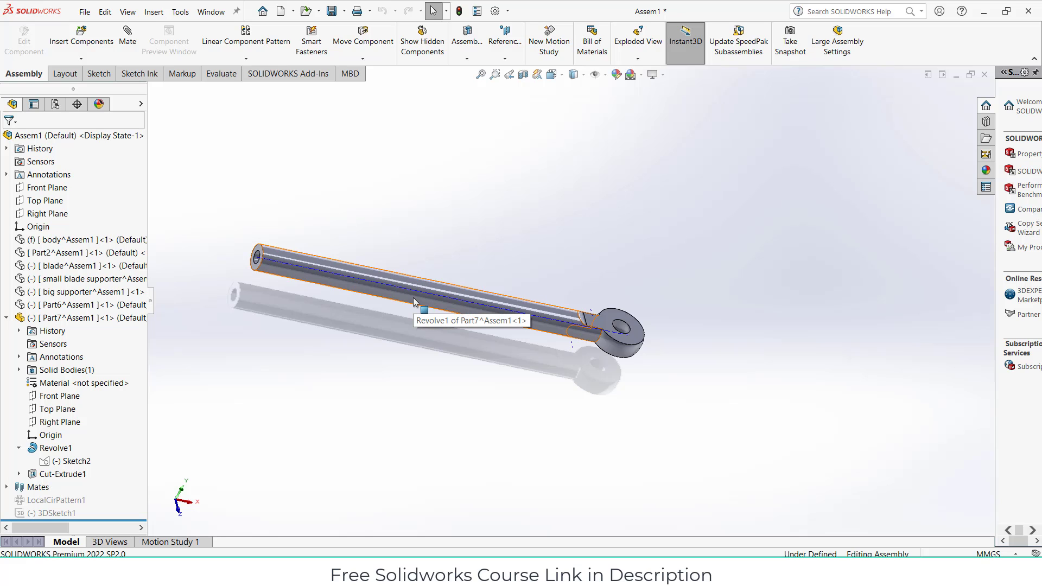
{"action": "left_click", "coordinate": [72, 462]}
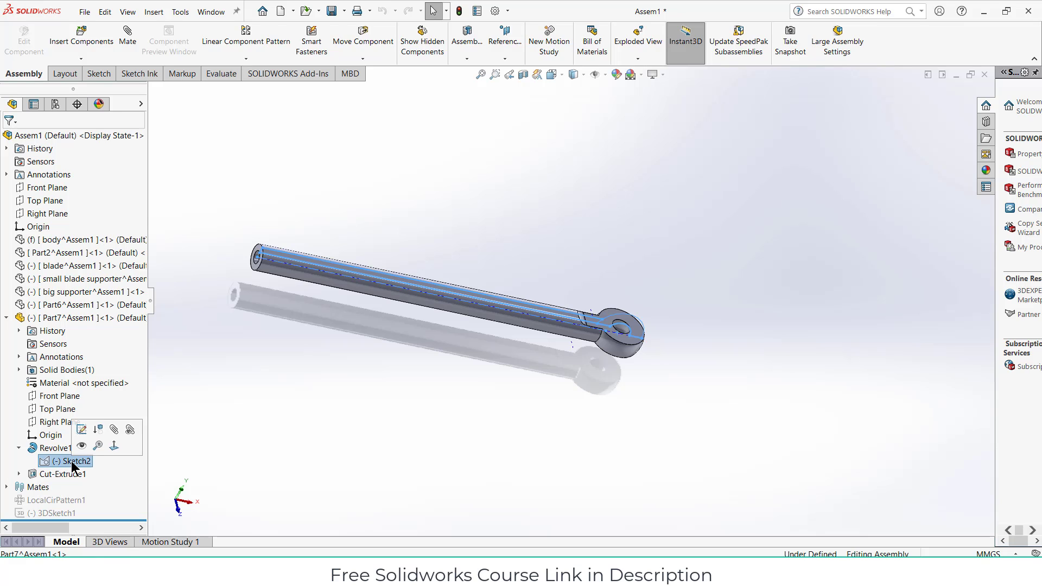
{"action": "left_click", "coordinate": [76, 432]}
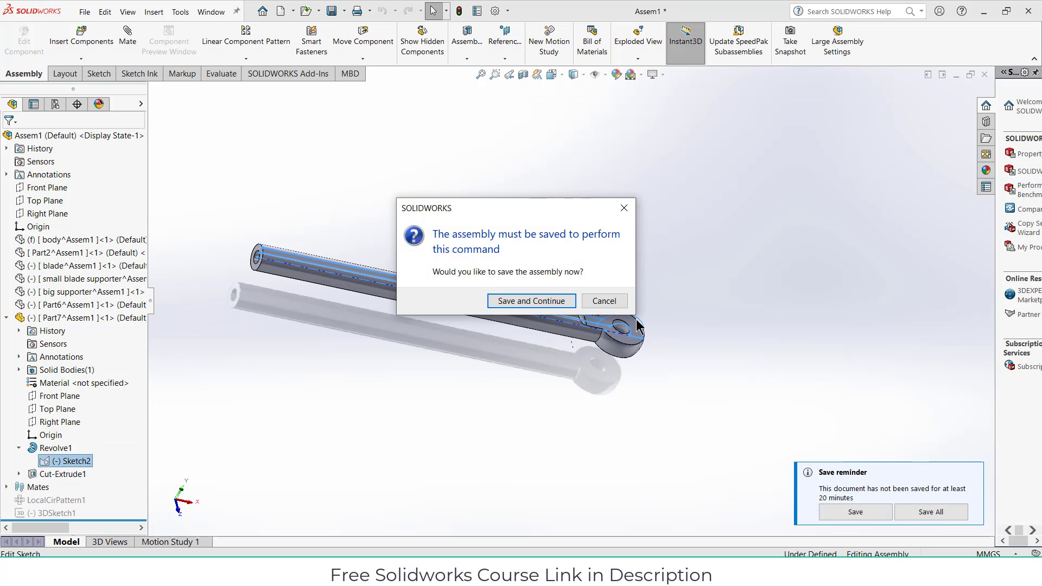
{"action": "left_click", "coordinate": [623, 209]}
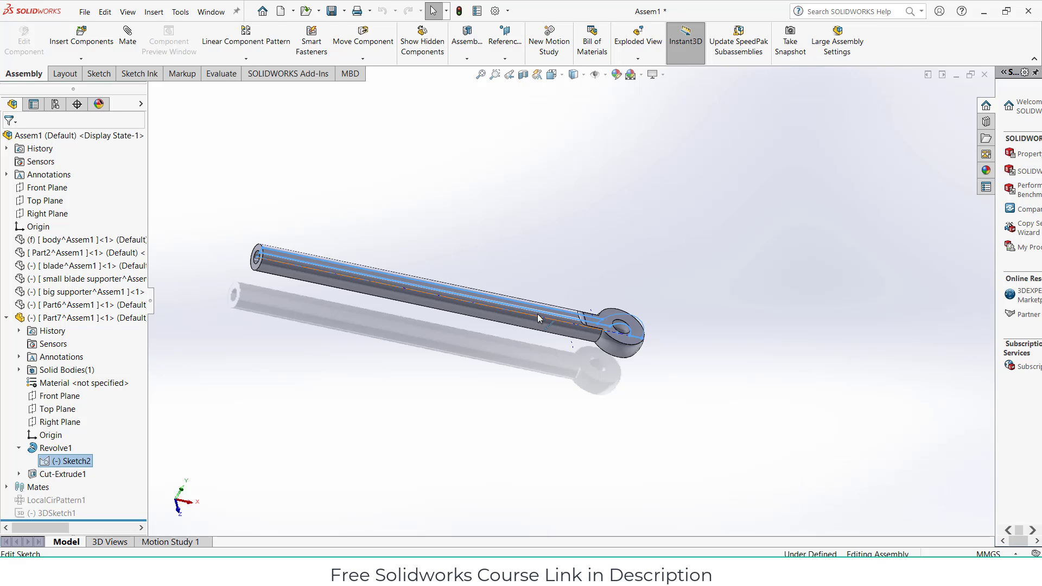
Edit the rod part, copy all entities of its revolve sketch, and return to the assembly with the sketch left as it is
{"action": "left_click", "coordinate": [46, 316]}
{"action": "left_click", "coordinate": [32, 49]}
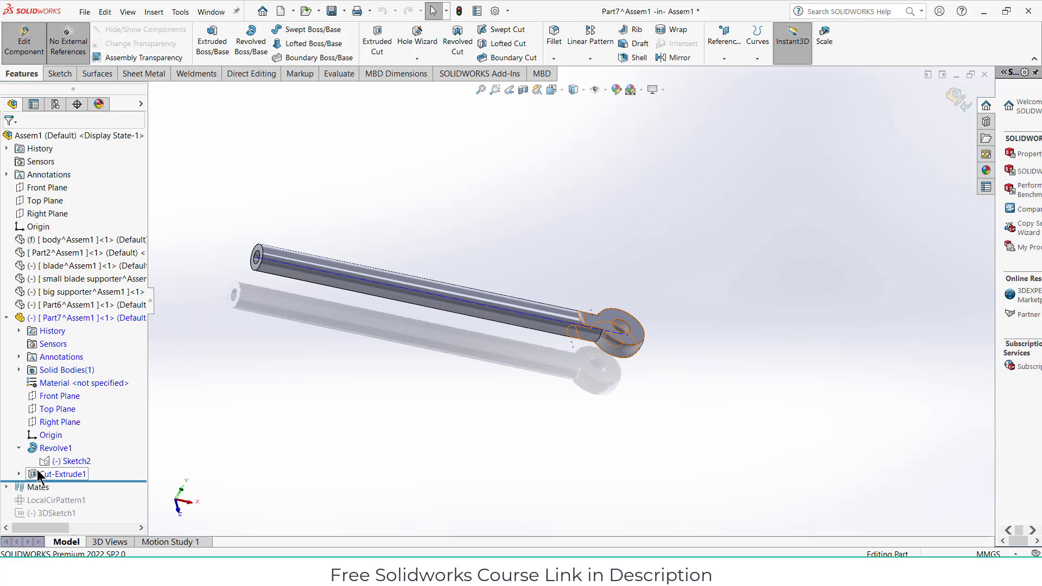
{"action": "right_click", "coordinate": [62, 463]}
{"action": "left_click", "coordinate": [72, 359]}
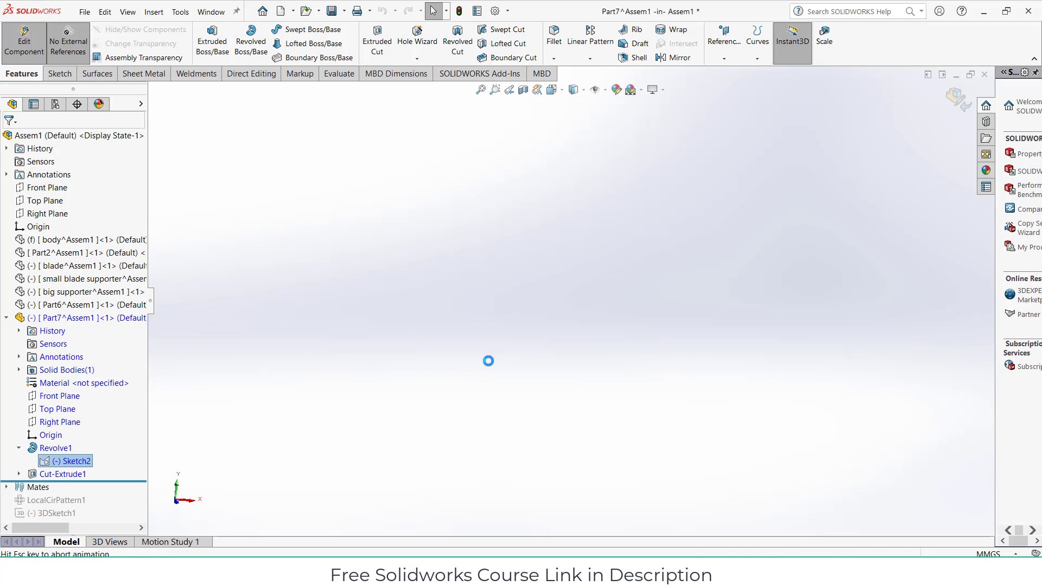
{"action": "key", "text": "ctrl+a"}
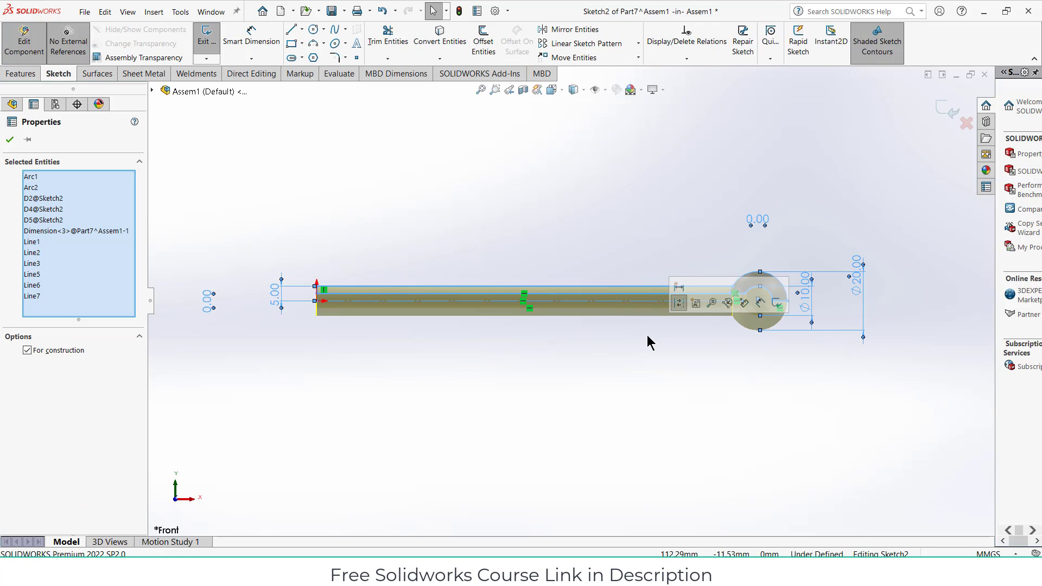
{"action": "left_click", "coordinate": [9, 140]}
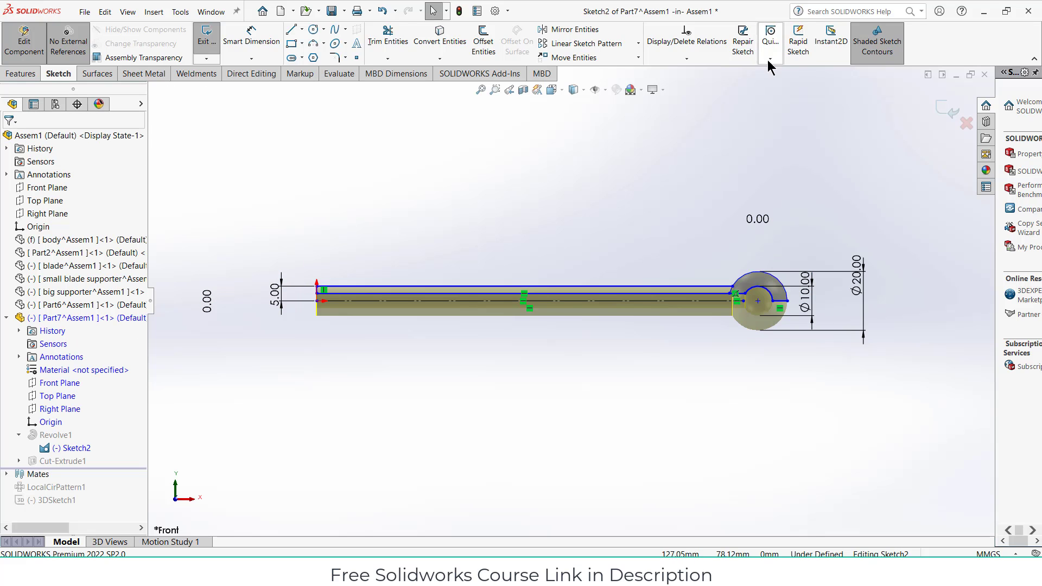
{"action": "left_click", "coordinate": [939, 110]}
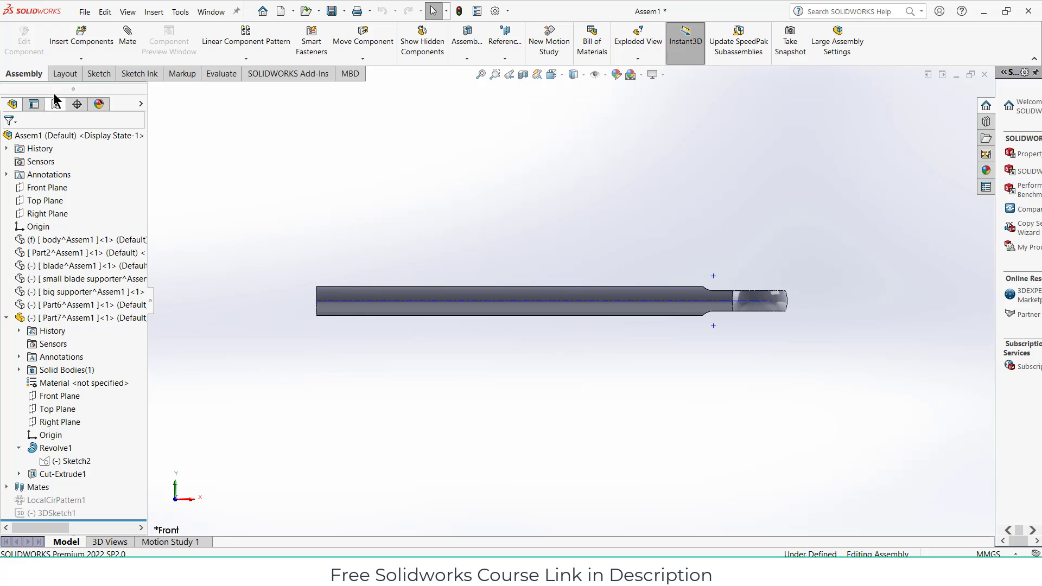
Insert a new part on the assembly's Front Plane and paste the copied rod profile into its sketch
{"action": "left_click", "coordinate": [80, 59]}
{"action": "left_click", "coordinate": [90, 85]}
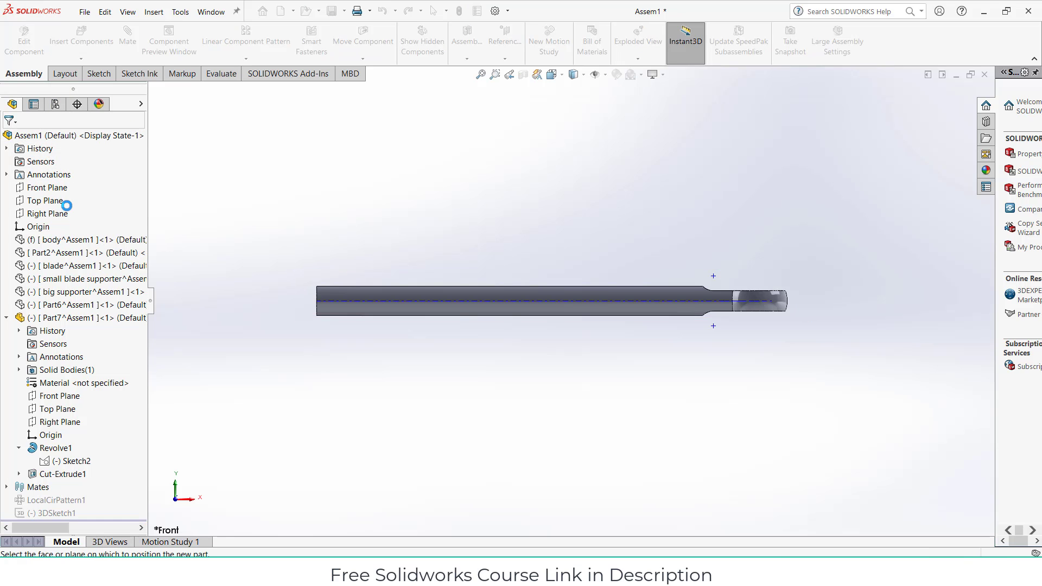
{"action": "left_click", "coordinate": [47, 188]}
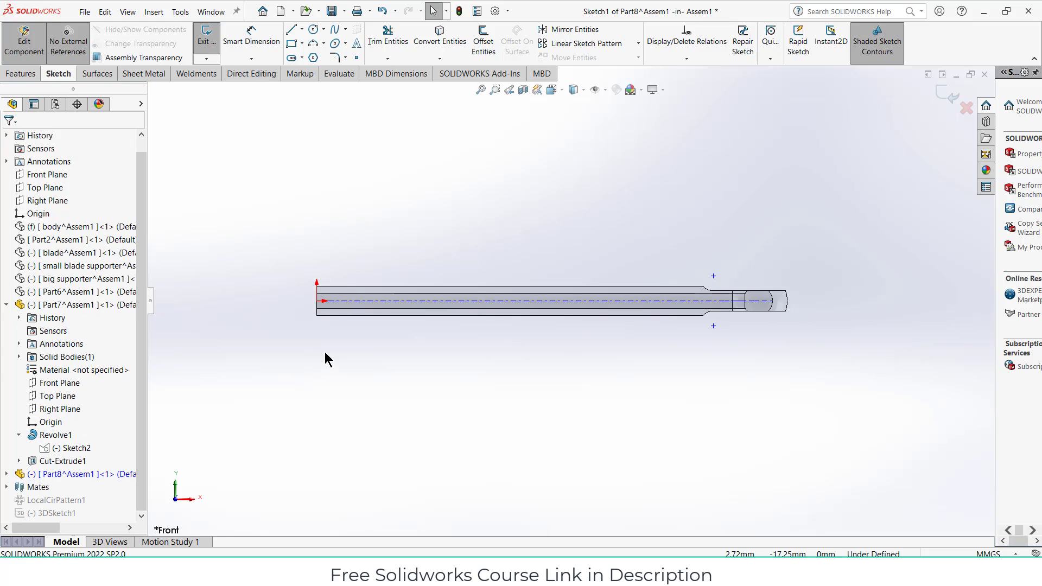
{"action": "key", "text": "ctrl+v"}
{"action": "scroll", "coordinate": [497, 338], "scroll_direction": "up", "scroll_amount": 3}
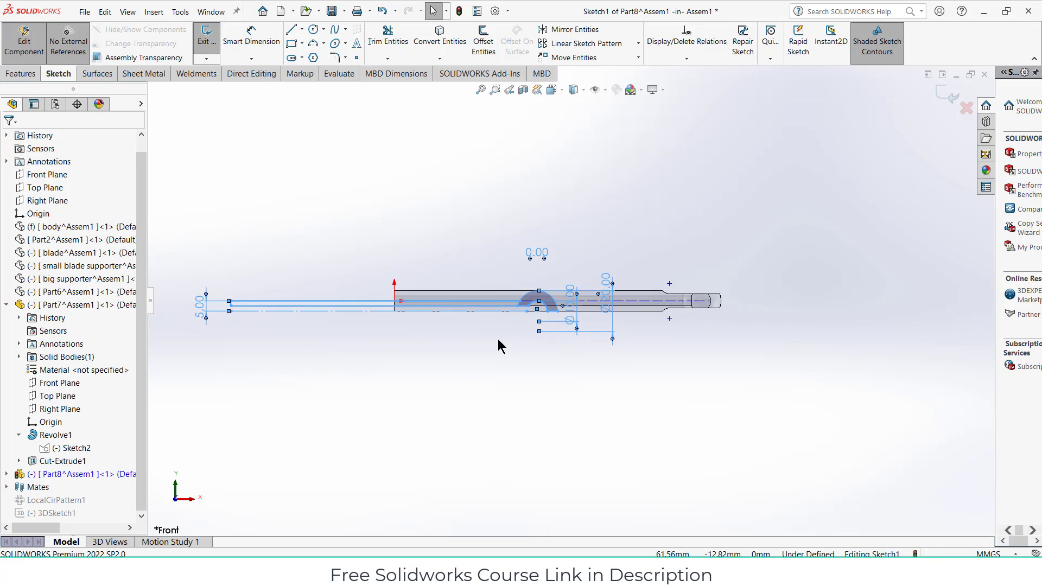
{"action": "scroll", "coordinate": [500, 303], "scroll_direction": "down", "scroll_amount": 2}
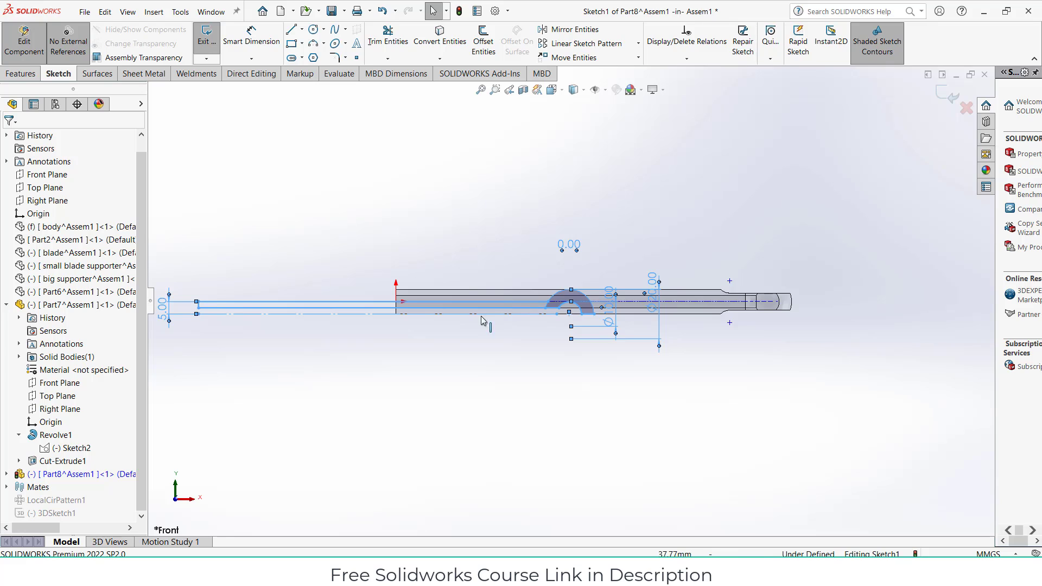
{"action": "scroll", "coordinate": [281, 316], "scroll_direction": "down", "scroll_amount": 1}
{"action": "scroll", "coordinate": [281, 316], "scroll_direction": "up", "scroll_amount": 1}
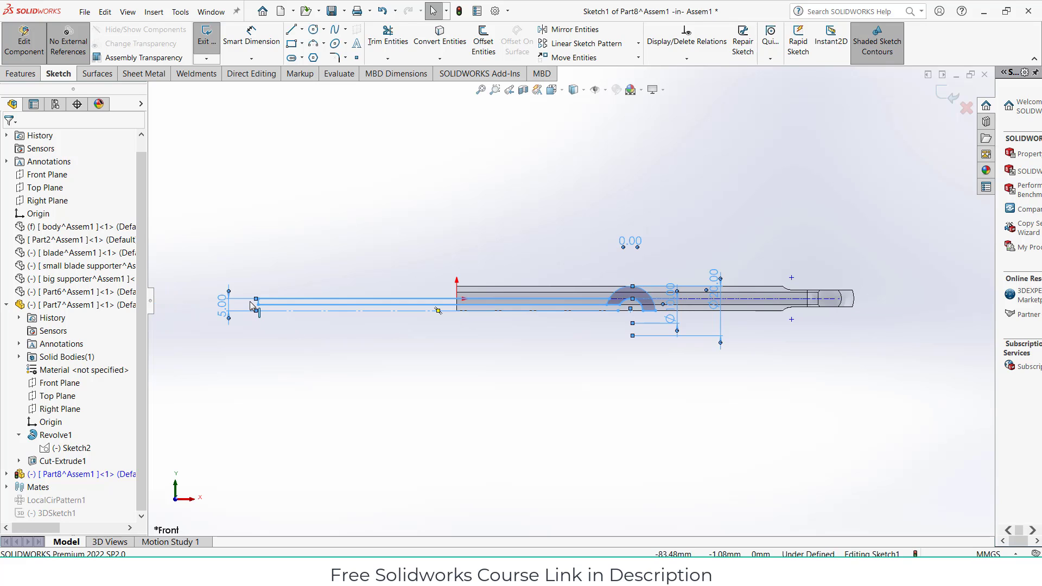
Close the pasted rod profile with a short vertical line at its free end and a 145 mm horizontal line along the axis
{"action": "scroll", "coordinate": [250, 302], "scroll_direction": "down", "scroll_amount": 1}
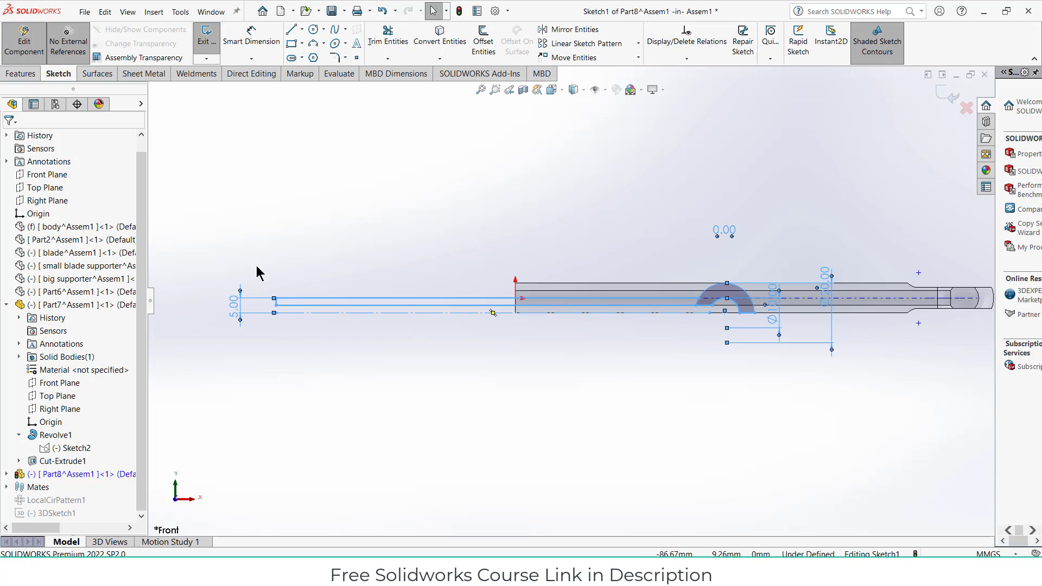
{"action": "left_click", "coordinate": [292, 29]}
{"action": "left_click", "coordinate": [276, 305]}
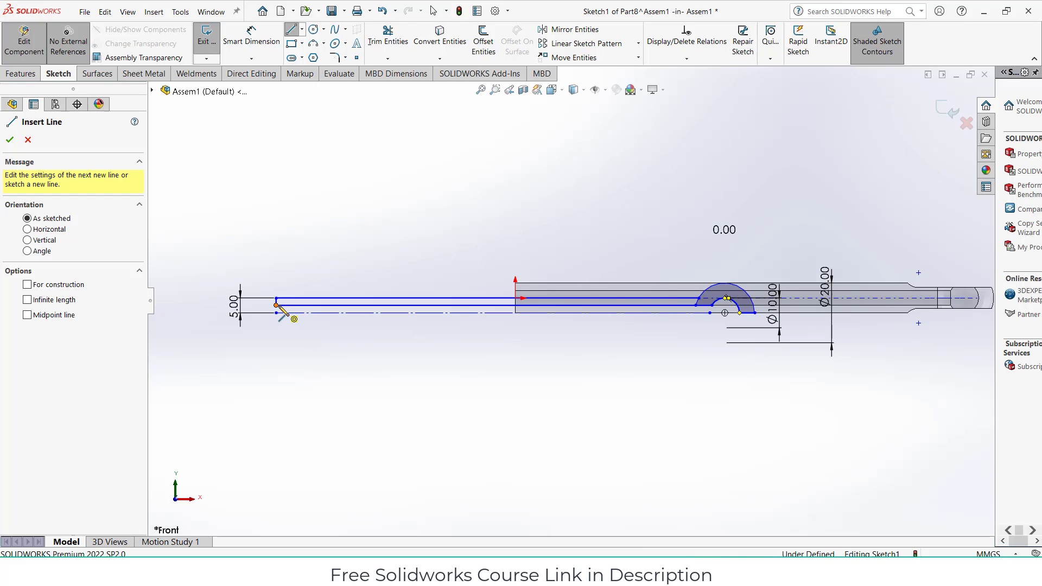
{"action": "left_click", "coordinate": [276, 313]}
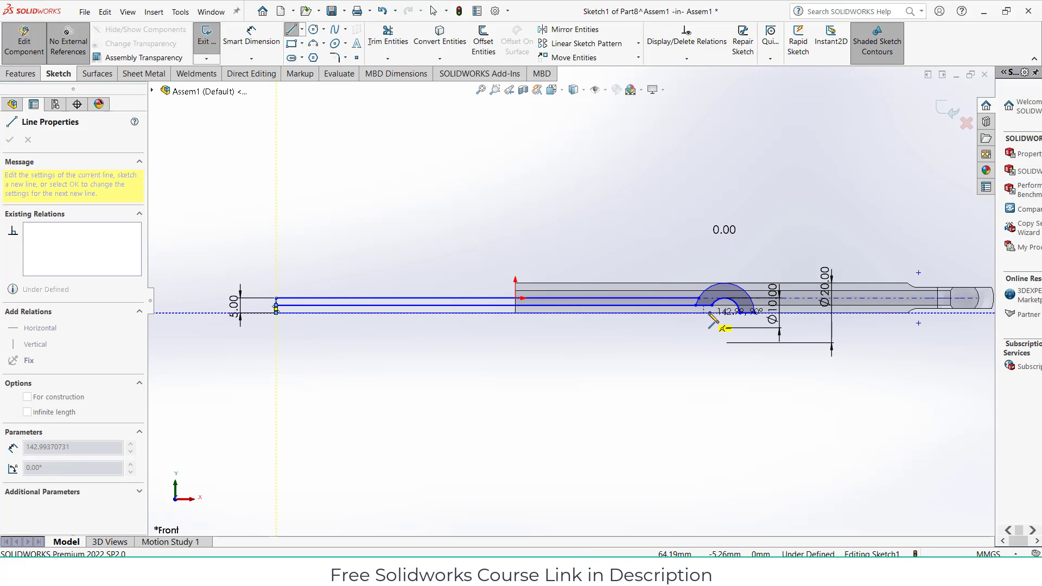
{"action": "scroll", "coordinate": [697, 315], "scroll_direction": "down", "scroll_amount": 3}
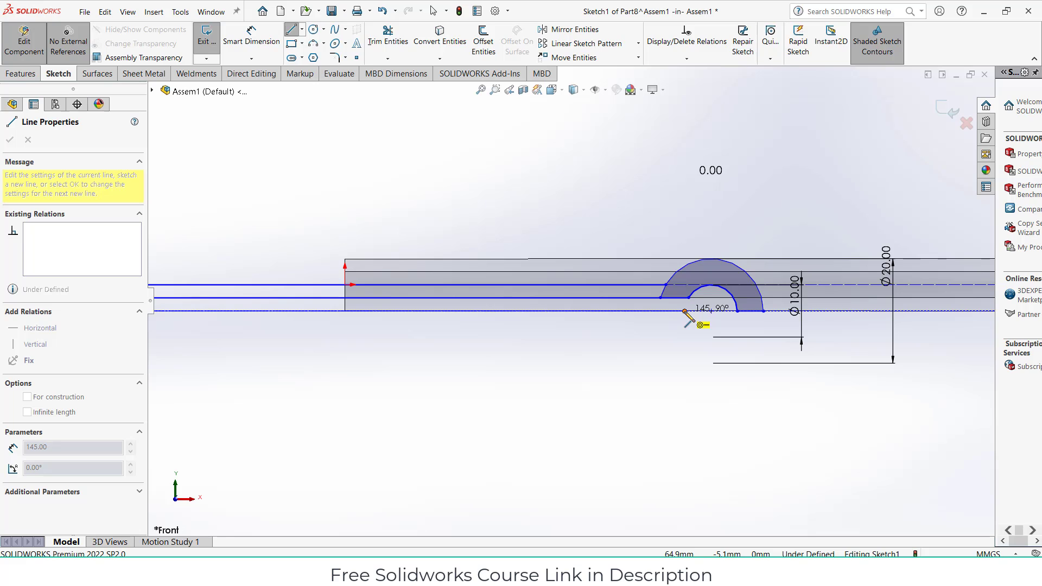
{"action": "left_click", "coordinate": [685, 311]}
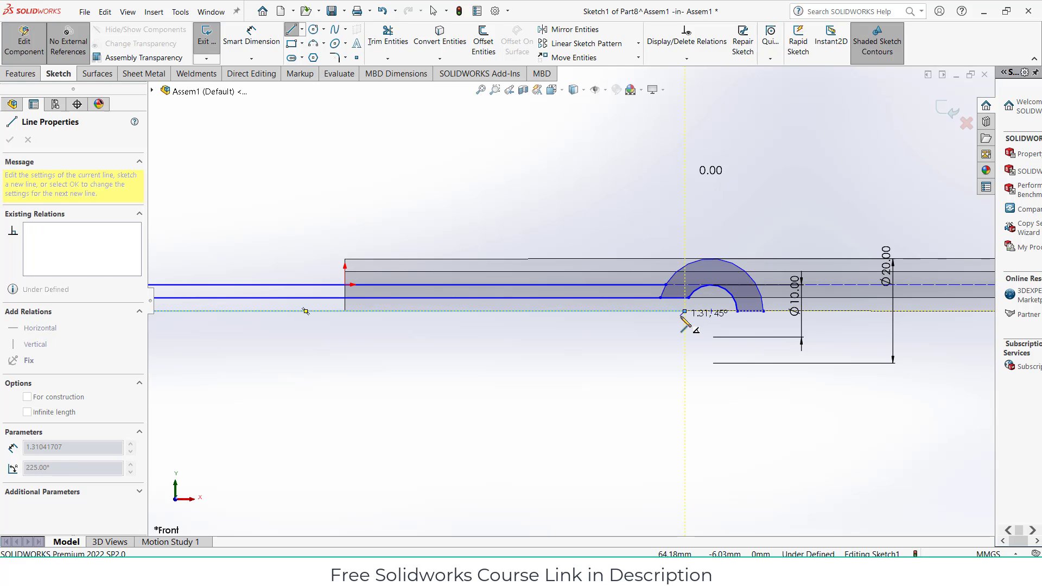
{"action": "key", "text": "Escape"}
Draw a 3-point arc from the start of the ball's inner arc down to the rod axis
{"action": "scroll", "coordinate": [705, 309], "scroll_direction": "down", "scroll_amount": 8}
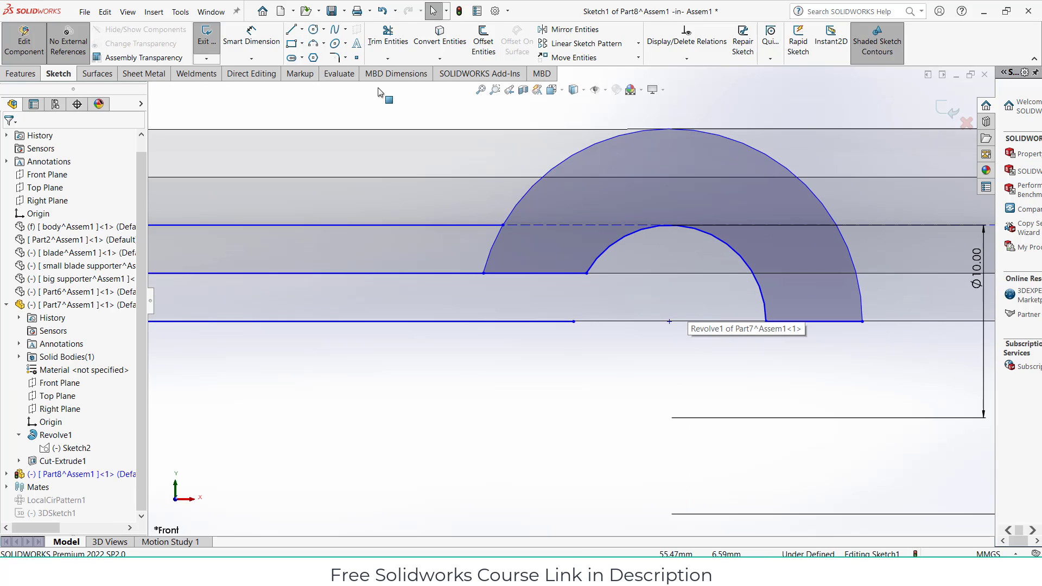
{"action": "left_click", "coordinate": [317, 46]}
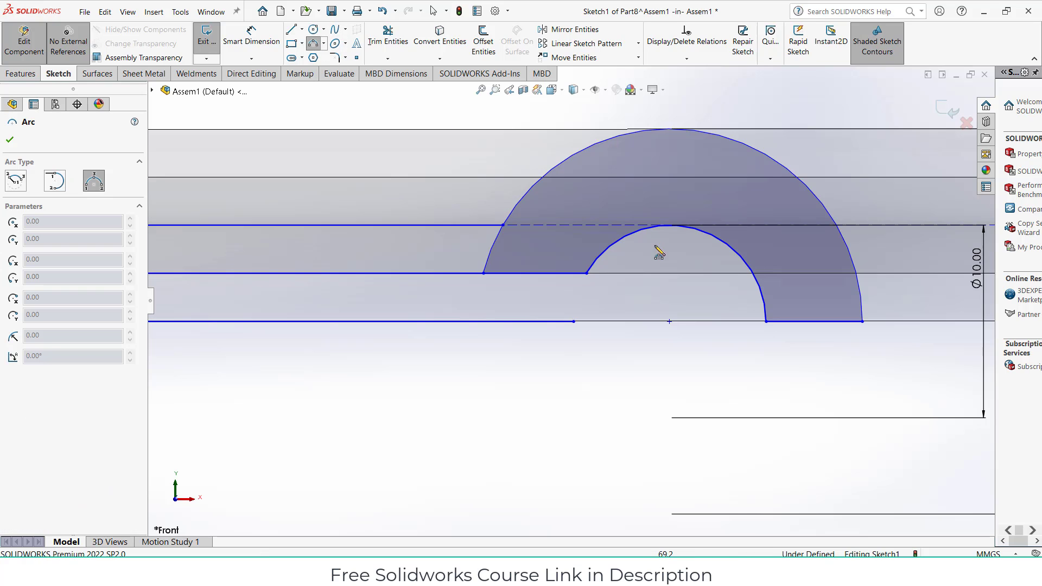
{"action": "left_click", "coordinate": [586, 273]}
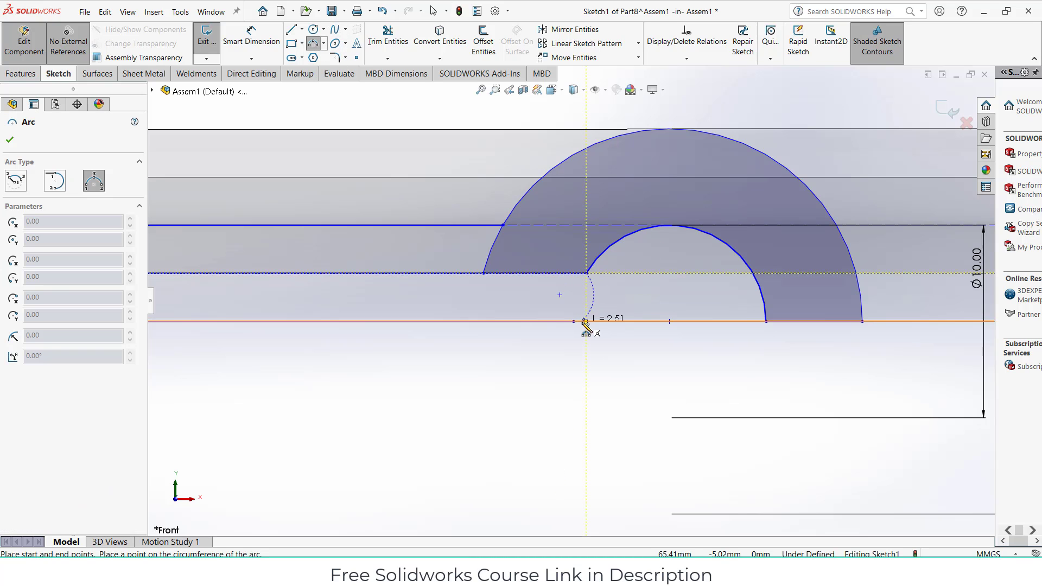
{"action": "left_click", "coordinate": [584, 322]}
{"action": "left_click", "coordinate": [582, 310]}
{"action": "key", "text": "Escape"}
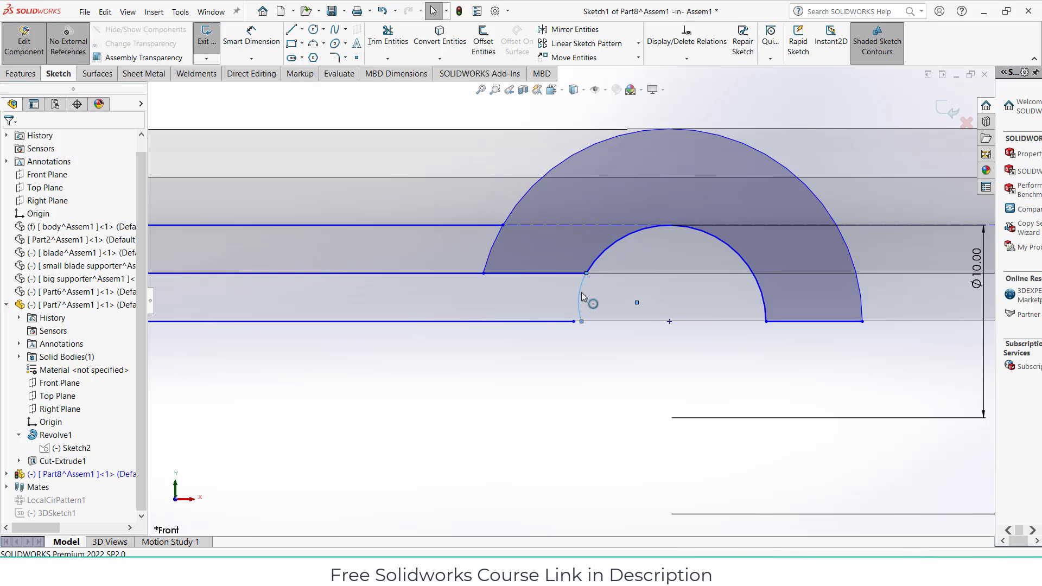
Make the new arc concentric with the ball's inner arc
{"action": "left_click", "coordinate": [581, 298]}
{"action": "left_click", "coordinate": [594, 260], "text": "ctrl"}
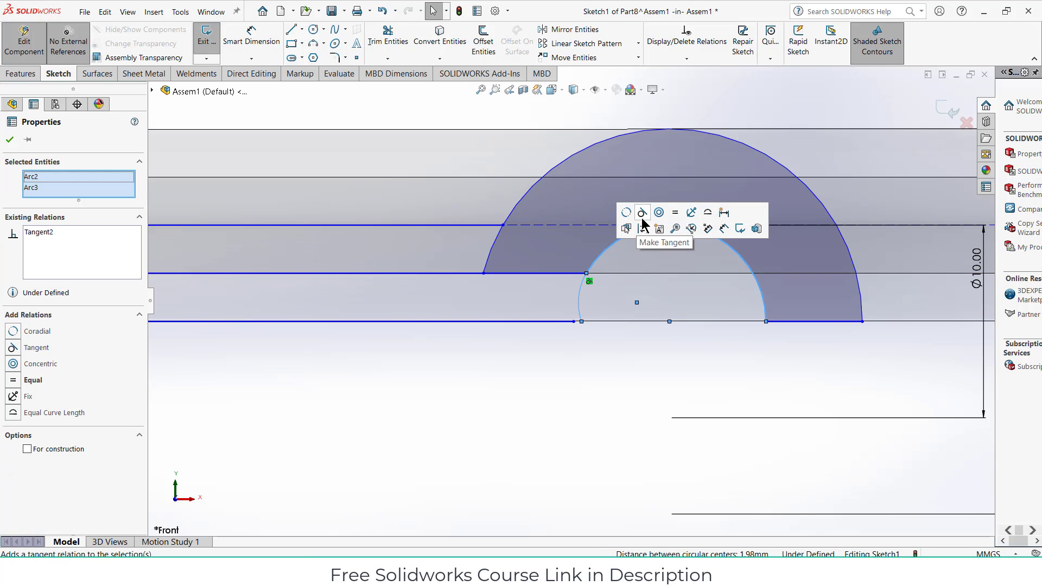
{"action": "left_click", "coordinate": [659, 212]}
{"action": "left_click", "coordinate": [613, 385]}
{"action": "scroll", "coordinate": [567, 354], "scroll_direction": "down", "scroll_amount": 2}
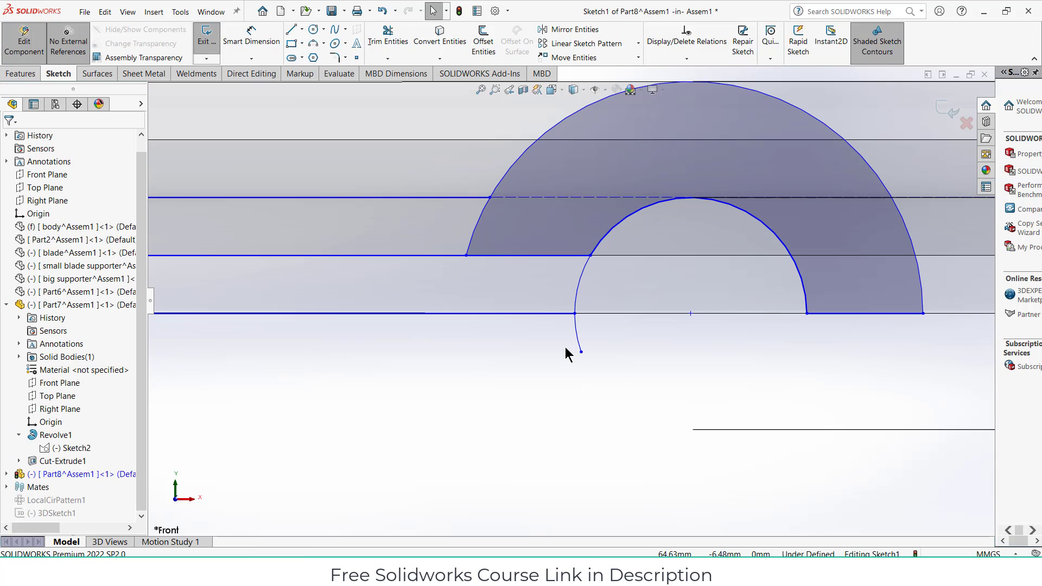
Power-trim the arc piece below the axis and the uppermost horizontal line of the rod profile
{"action": "left_click", "coordinate": [389, 36]}
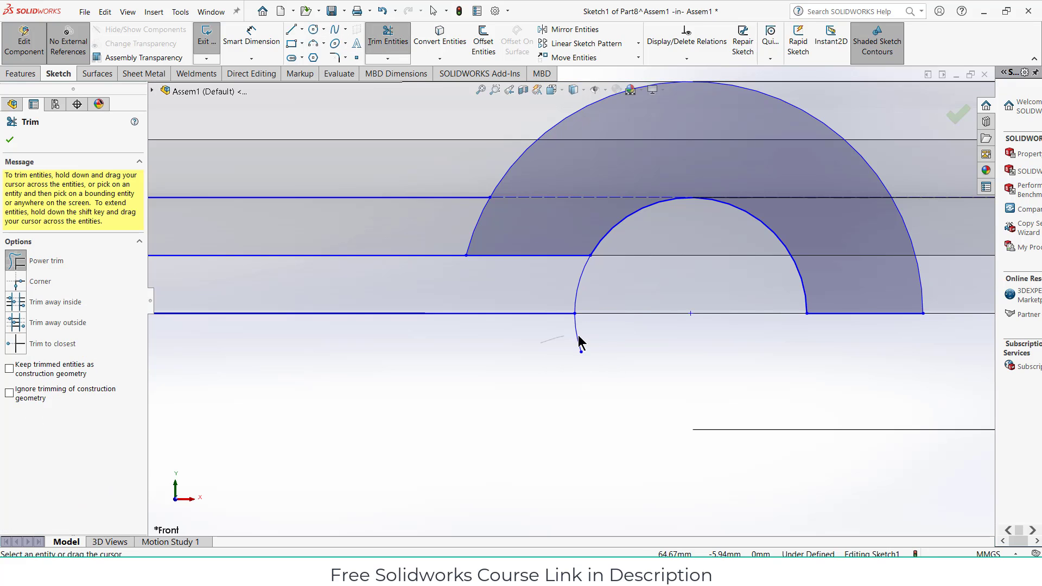
{"action": "scroll", "coordinate": [608, 362], "scroll_direction": "up", "scroll_amount": 6}
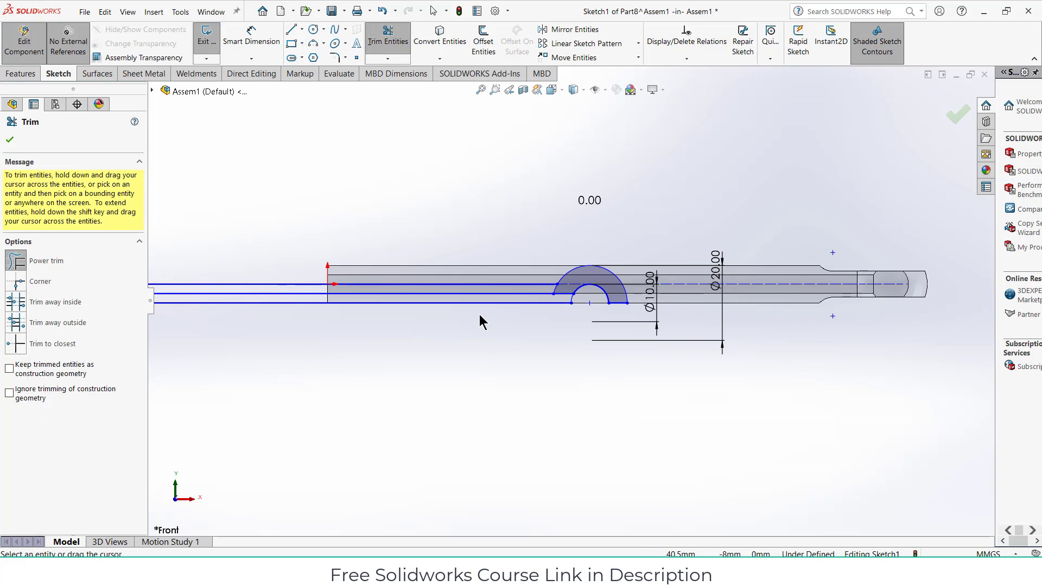
{"action": "scroll", "coordinate": [472, 312], "scroll_direction": "down", "scroll_amount": 2}
{"action": "scroll", "coordinate": [468, 311], "scroll_direction": "up", "scroll_amount": 2}
{"action": "scroll", "coordinate": [428, 293], "scroll_direction": "down", "scroll_amount": 1}
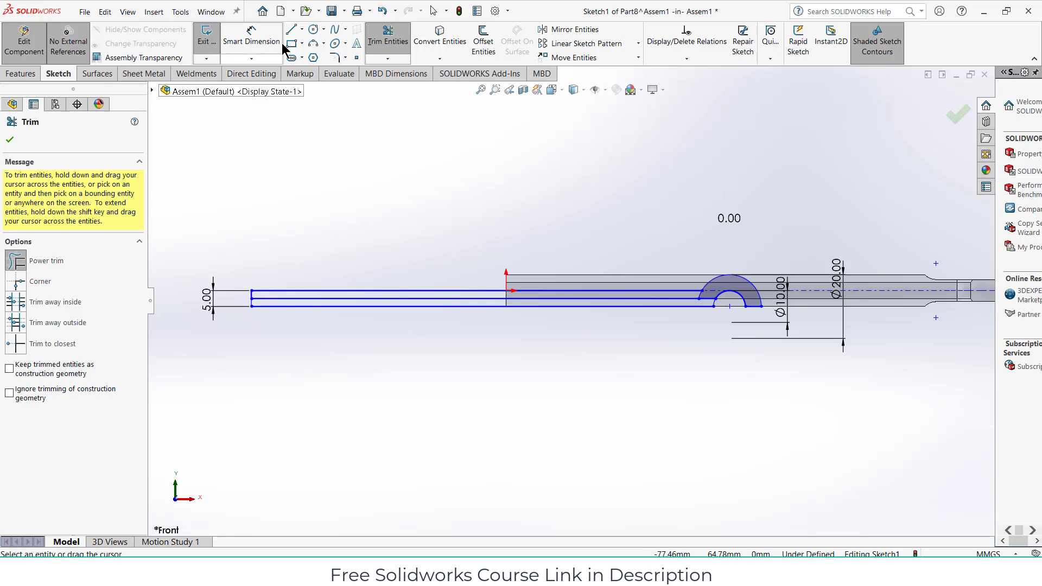
{"action": "scroll", "coordinate": [271, 217], "scroll_direction": "down", "scroll_amount": 2}
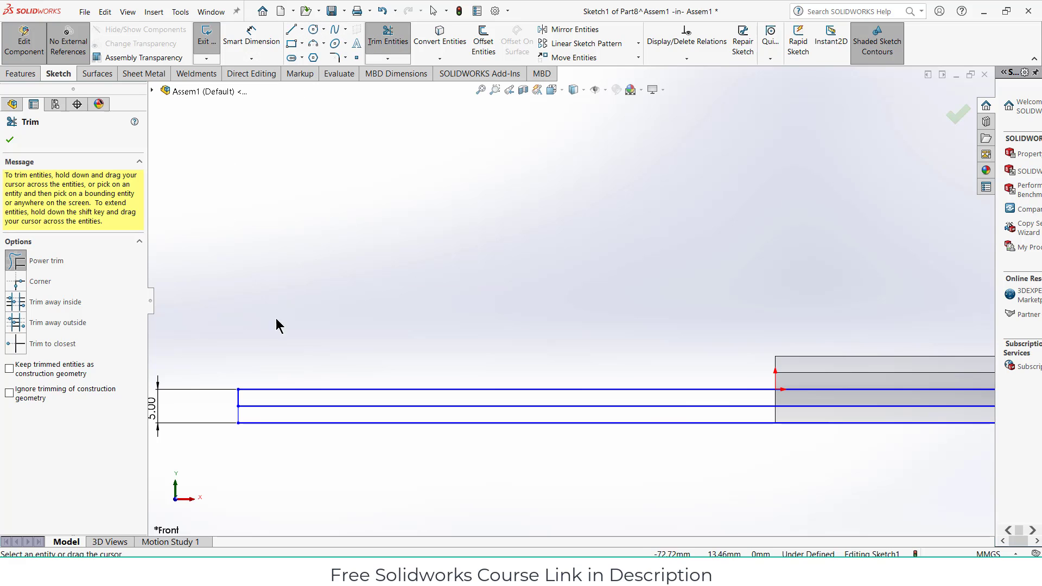
{"action": "left_click_drag", "start_coordinate": [303, 387], "coordinate": [269, 393]}
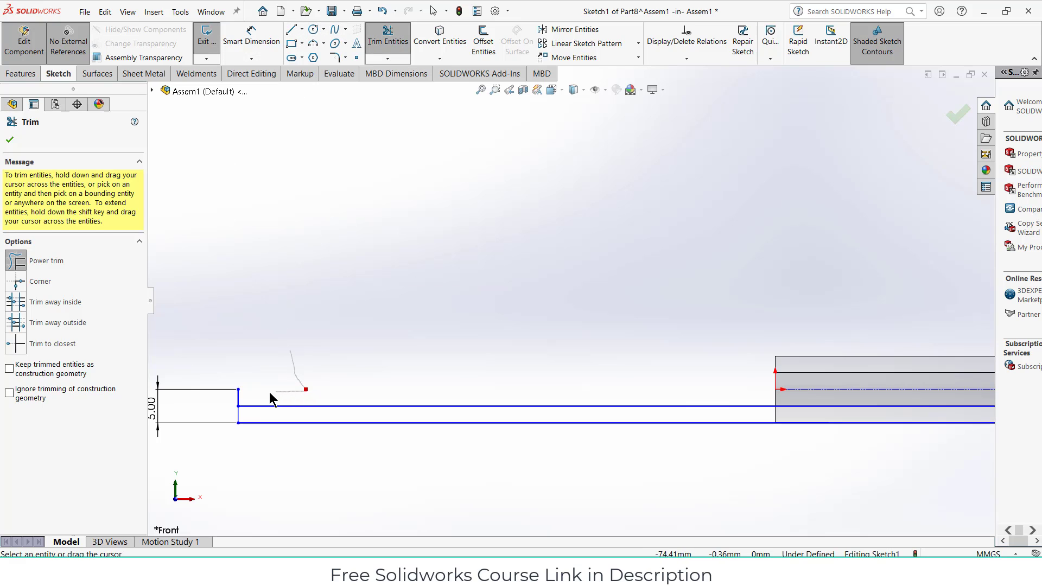
{"action": "scroll", "coordinate": [340, 343], "scroll_direction": "up", "scroll_amount": 5}
{"action": "scroll", "coordinate": [868, 342], "scroll_direction": "down", "scroll_amount": 7}
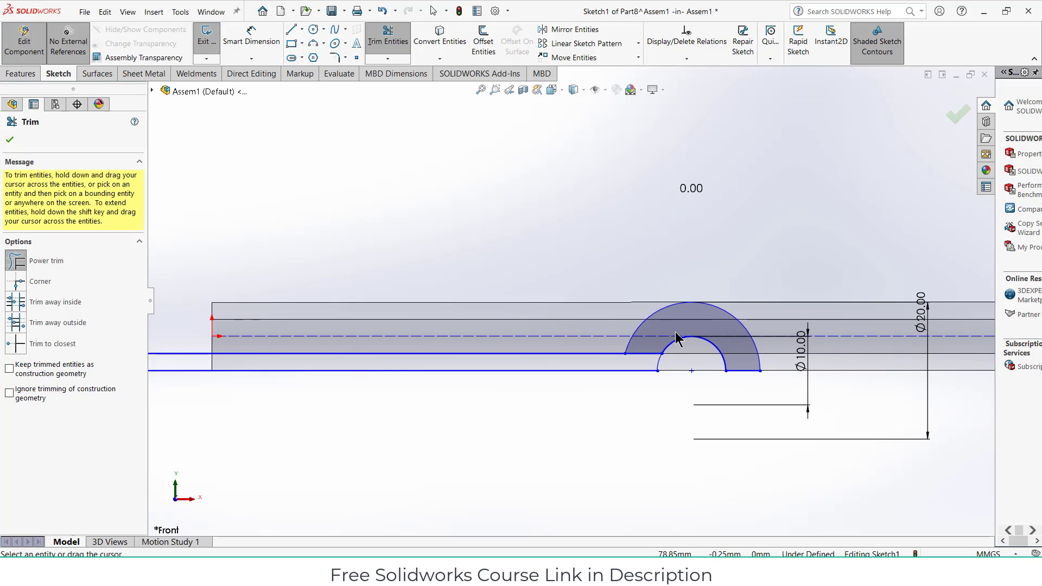
{"action": "scroll", "coordinate": [667, 339], "scroll_direction": "up", "scroll_amount": 4}
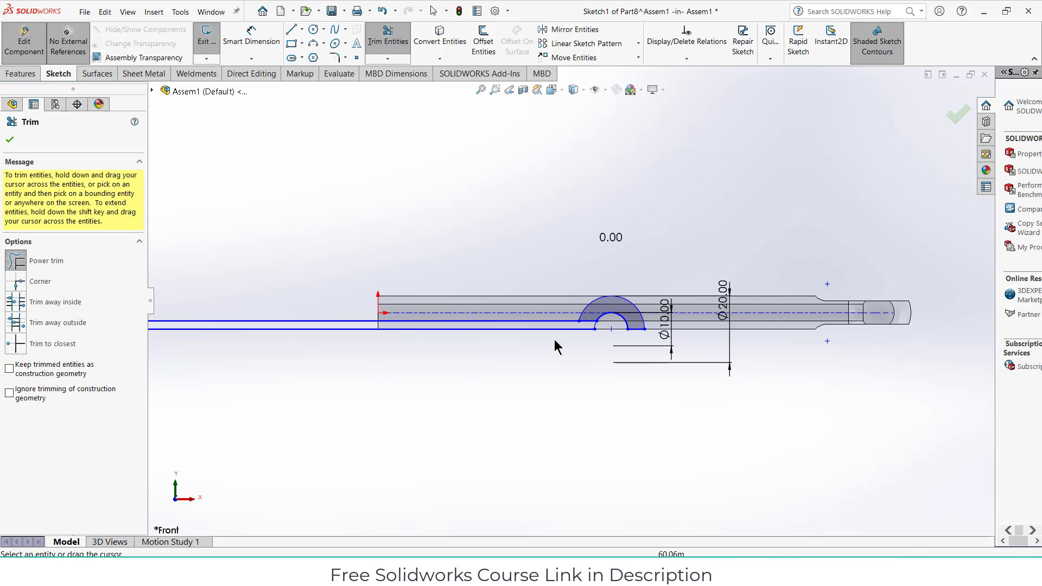
Revolve the closed rod-and-ball region 360° about the 145 mm axis line
{"action": "left_click", "coordinate": [21, 73]}
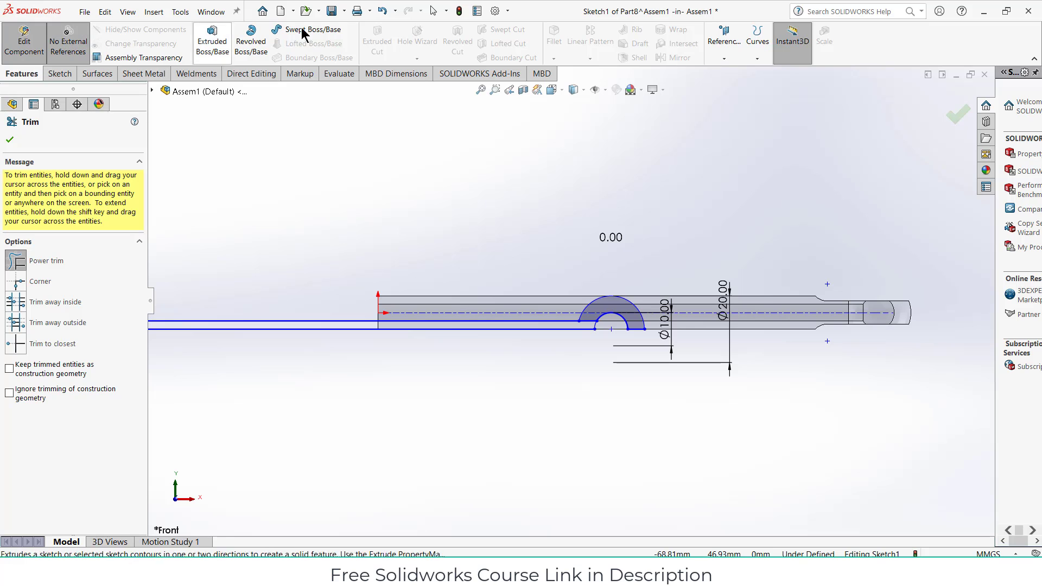
{"action": "left_click", "coordinate": [263, 42]}
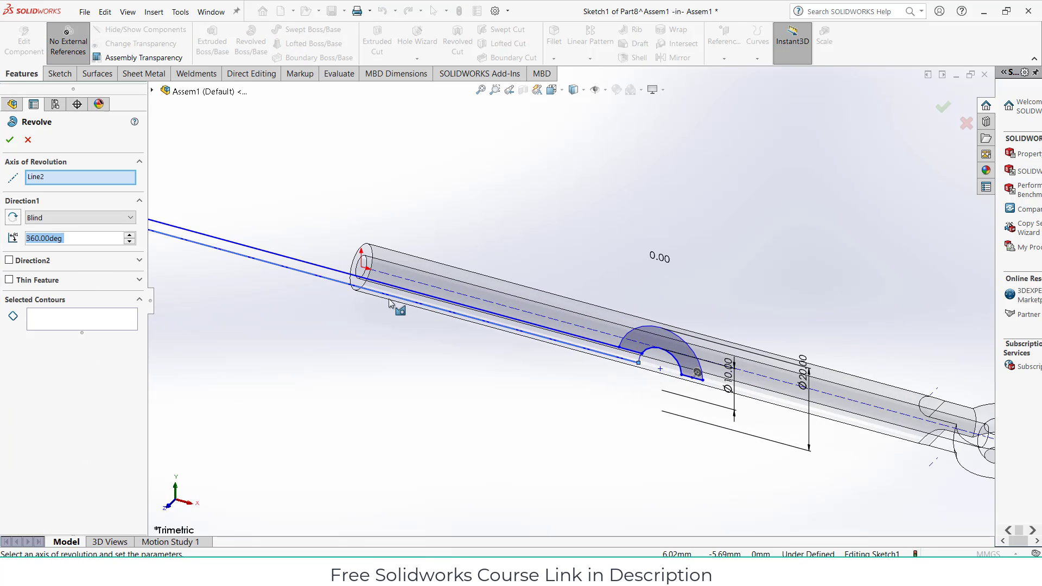
{"action": "left_click", "coordinate": [423, 306]}
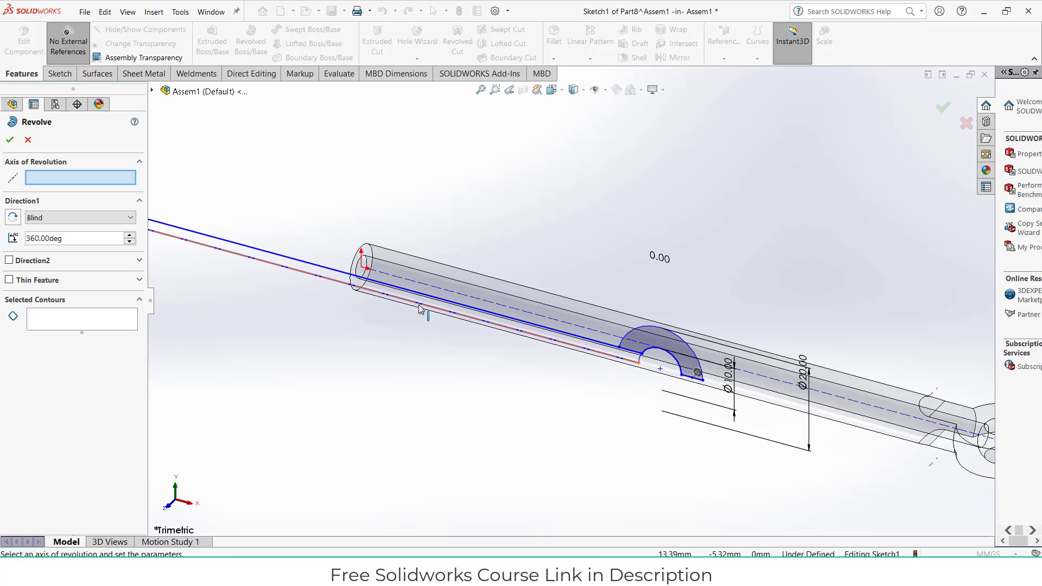
{"action": "left_click", "coordinate": [419, 304]}
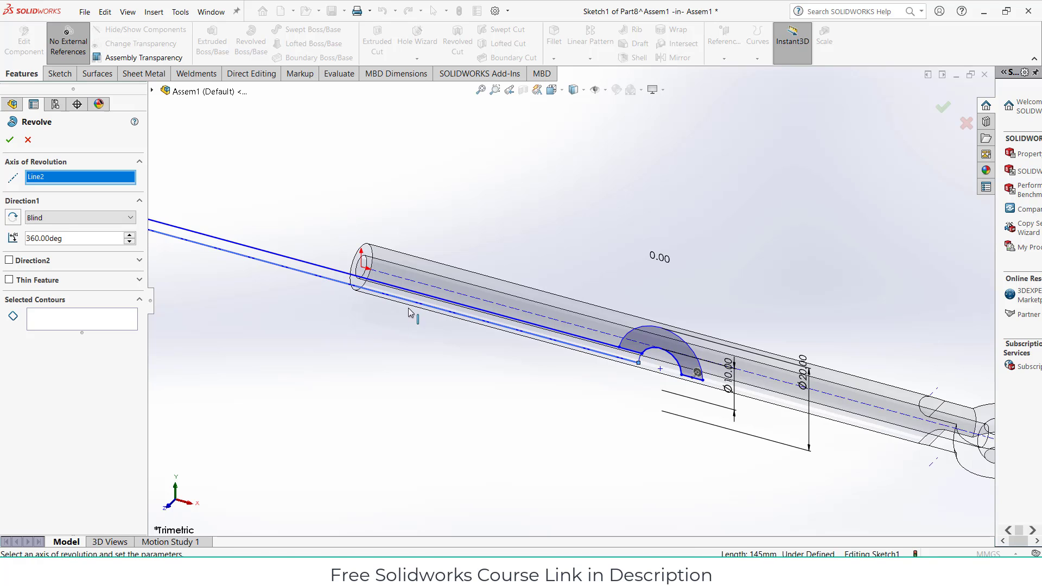
{"action": "left_click", "coordinate": [556, 335]}
{"action": "left_click", "coordinate": [662, 330]}
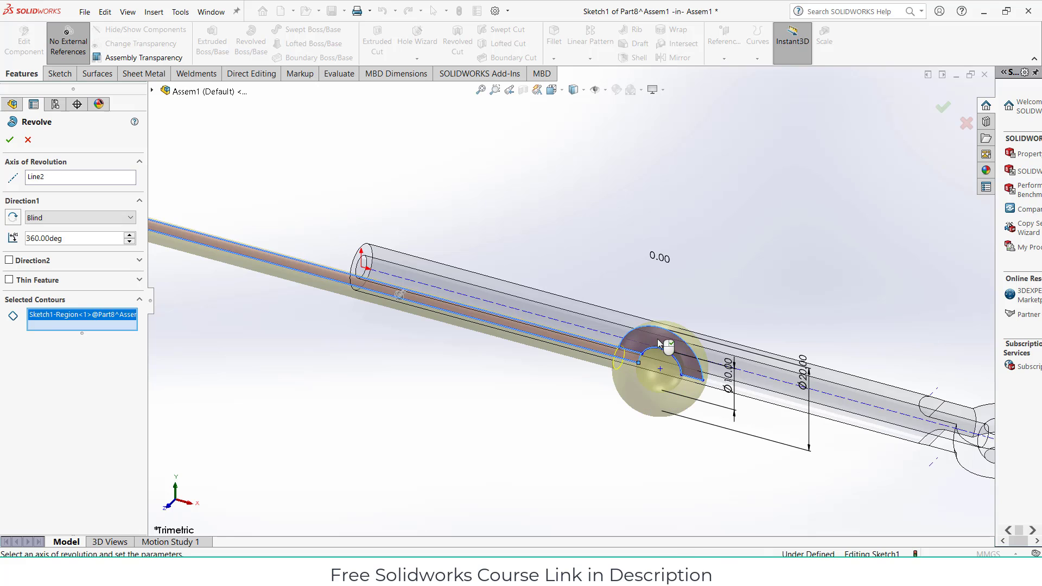
{"action": "left_click", "coordinate": [10, 140]}
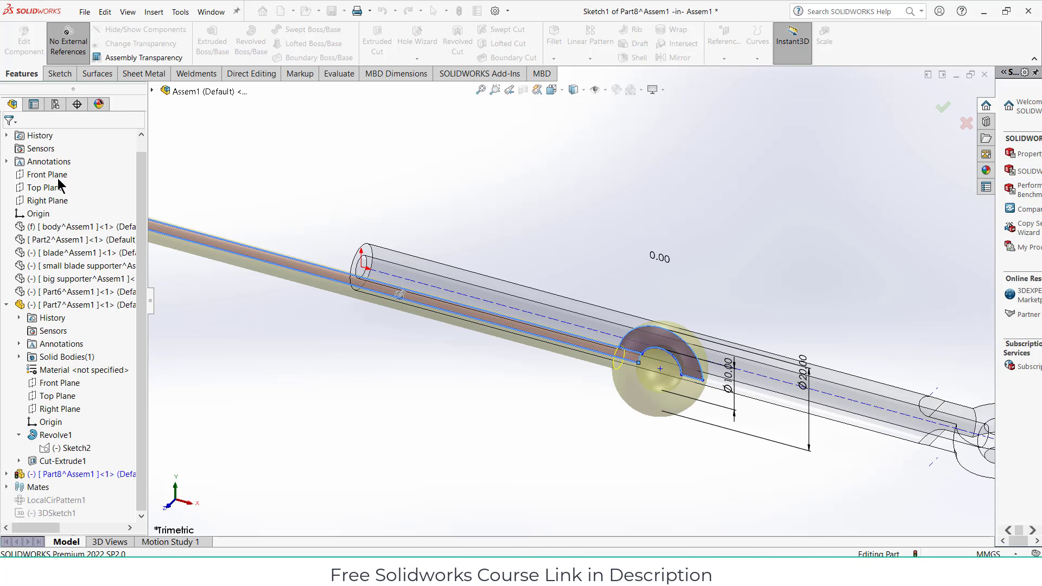
{"action": "scroll", "coordinate": [632, 331], "scroll_direction": "down", "scroll_amount": 2}
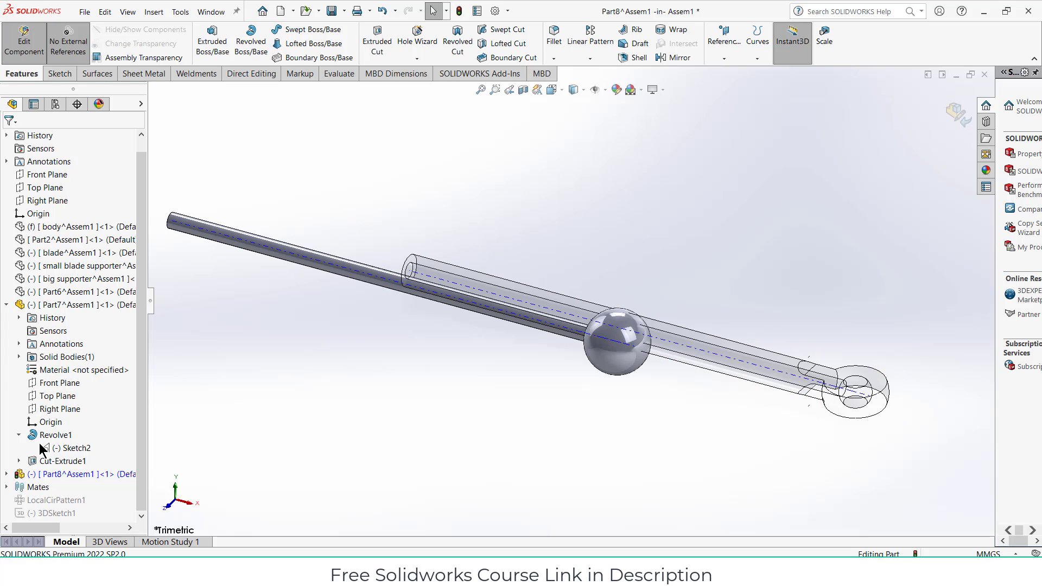
Start a sketch on the new part's Front Plane and draw a rectangle about 39 by 8 mm across the upper part of the ball
{"action": "left_click", "coordinate": [7, 474]}
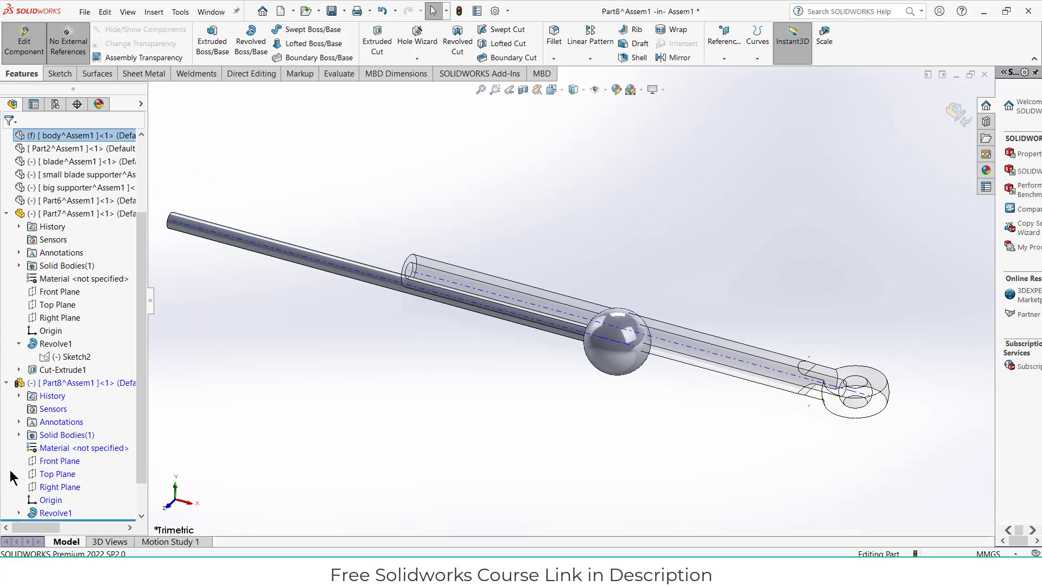
{"action": "left_click", "coordinate": [60, 460]}
{"action": "left_click", "coordinate": [71, 444]}
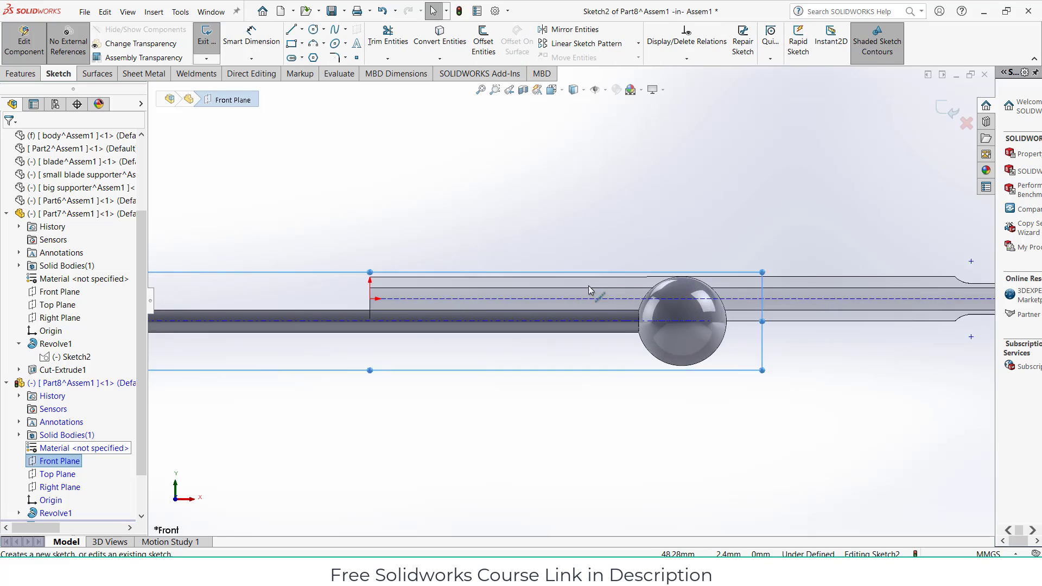
{"action": "scroll", "coordinate": [770, 320], "scroll_direction": "down", "scroll_amount": 3}
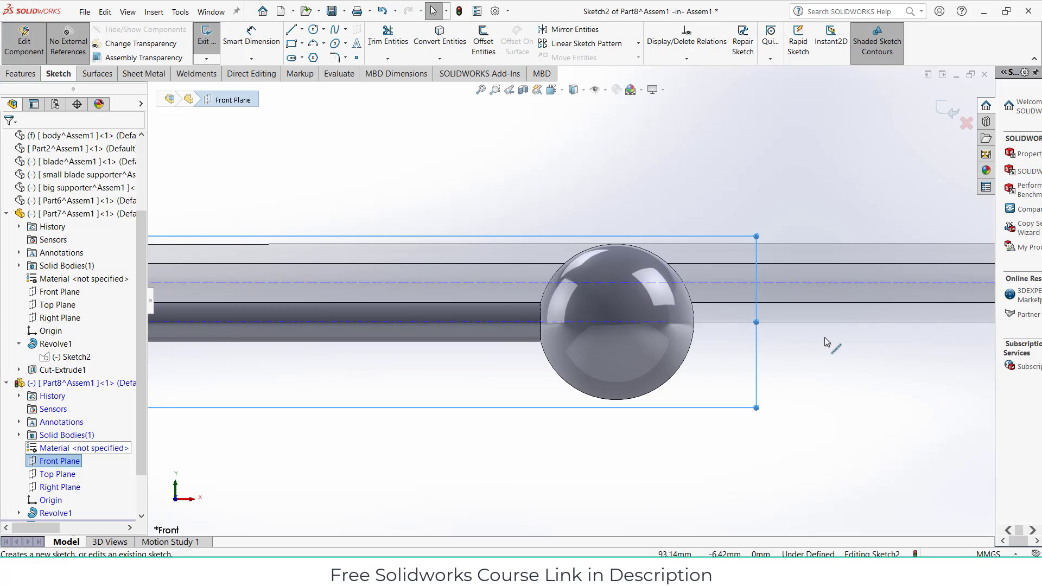
{"action": "left_click", "coordinate": [293, 44]}
{"action": "left_click", "coordinate": [427, 235]}
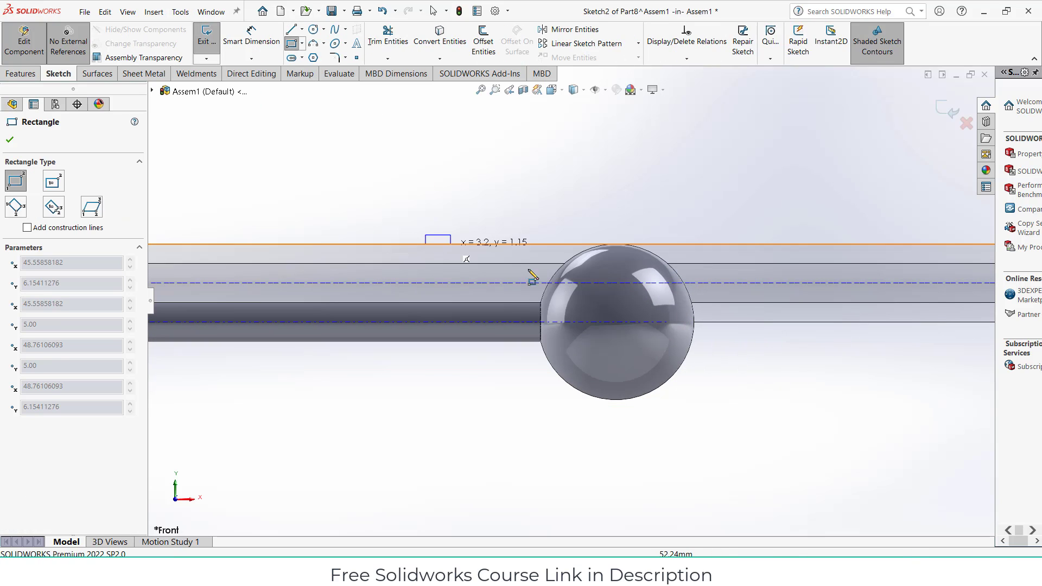
{"action": "left_click", "coordinate": [731, 296]}
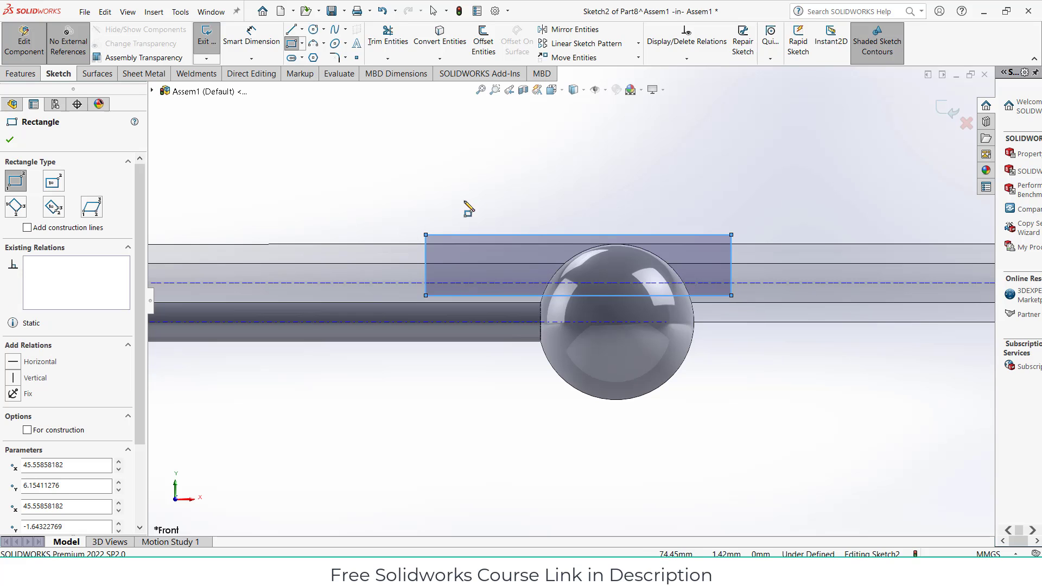
Draw a horizontal centerline about 36 mm long from the rod-ball junction along the rod axis past the ball
{"action": "left_click", "coordinate": [301, 30]}
{"action": "left_click", "coordinate": [323, 53]}
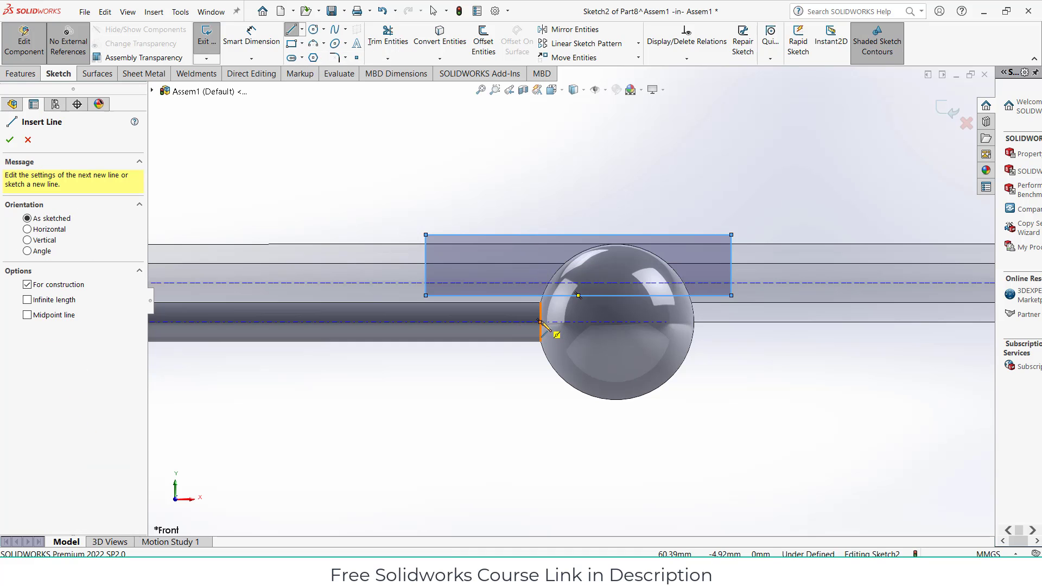
{"action": "left_click", "coordinate": [540, 321]}
{"action": "left_click", "coordinate": [821, 322]}
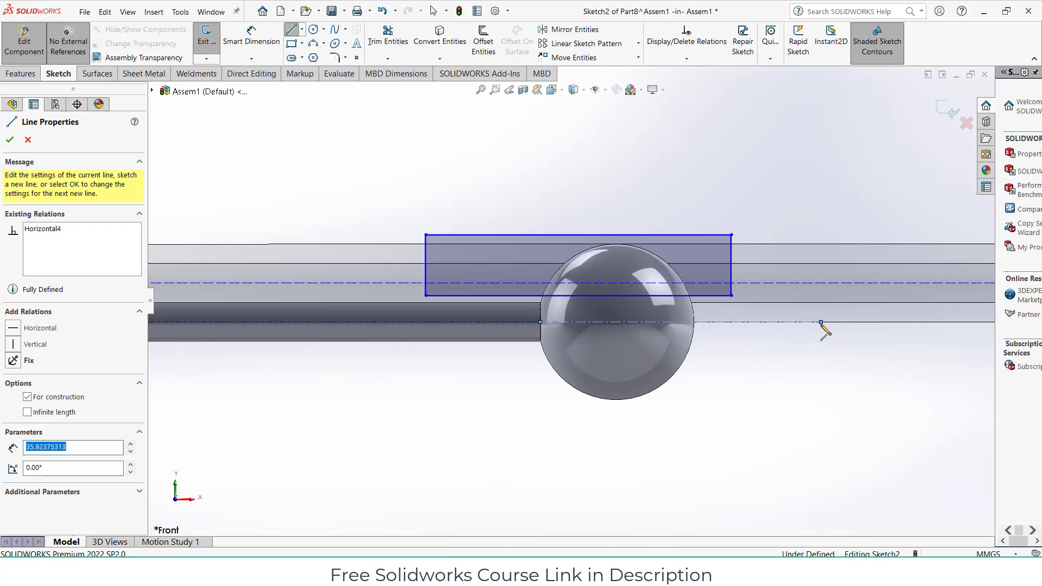
{"action": "key", "text": "Escape"}
Mirror the four lines of the upper rectangle about the horizontal centerline through the ball
{"action": "left_click", "coordinate": [542, 30]}
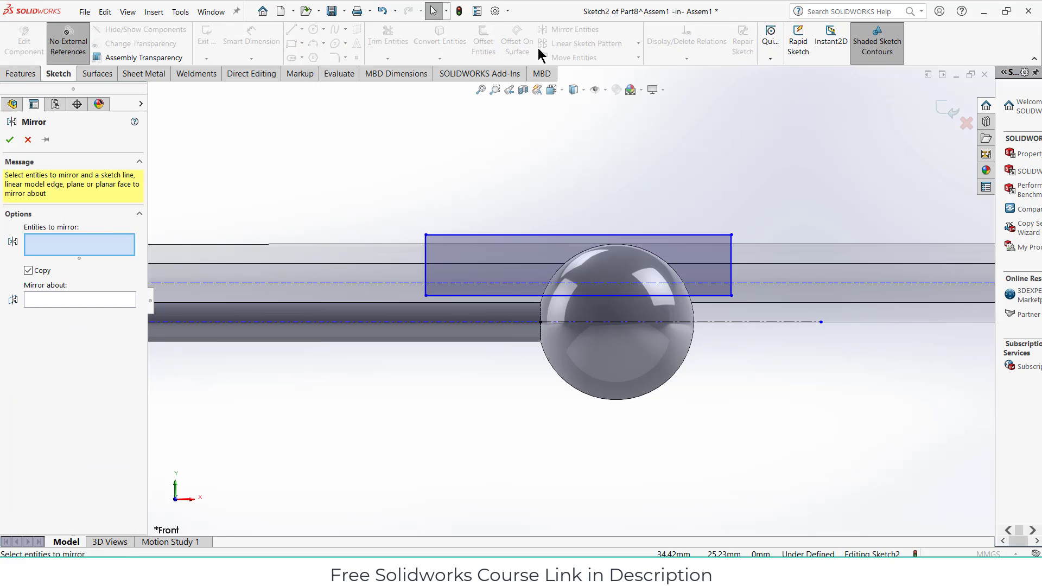
{"action": "left_click", "coordinate": [480, 237]}
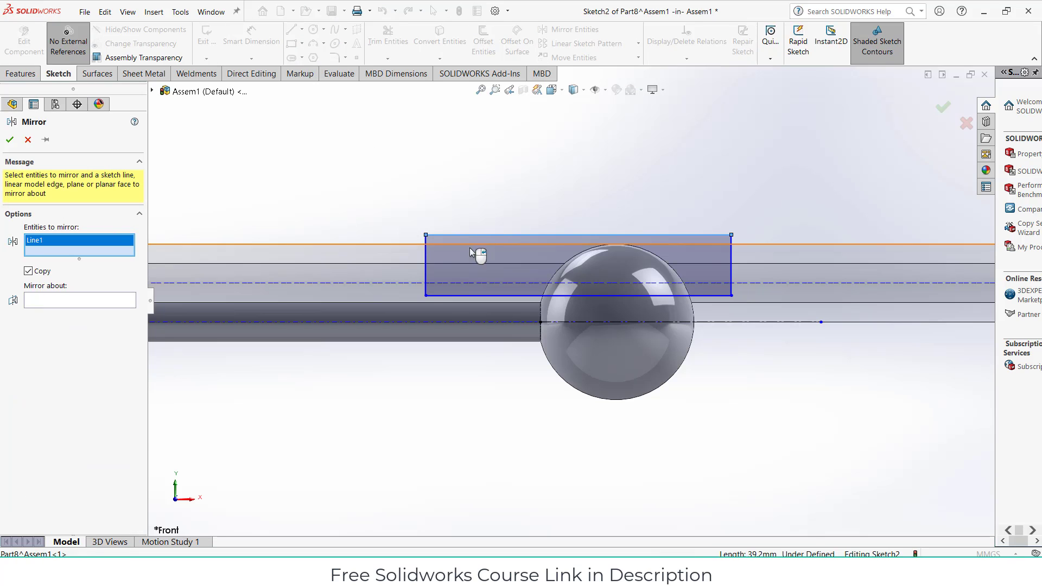
{"action": "left_click", "coordinate": [425, 261]}
{"action": "left_click", "coordinate": [465, 296]}
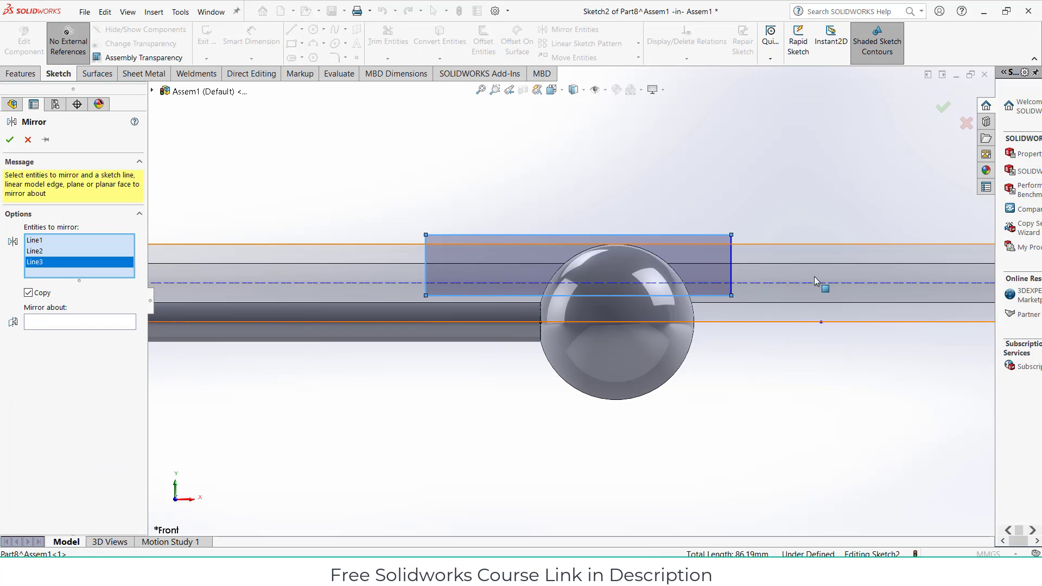
{"action": "left_click", "coordinate": [732, 271]}
{"action": "left_click", "coordinate": [108, 333]}
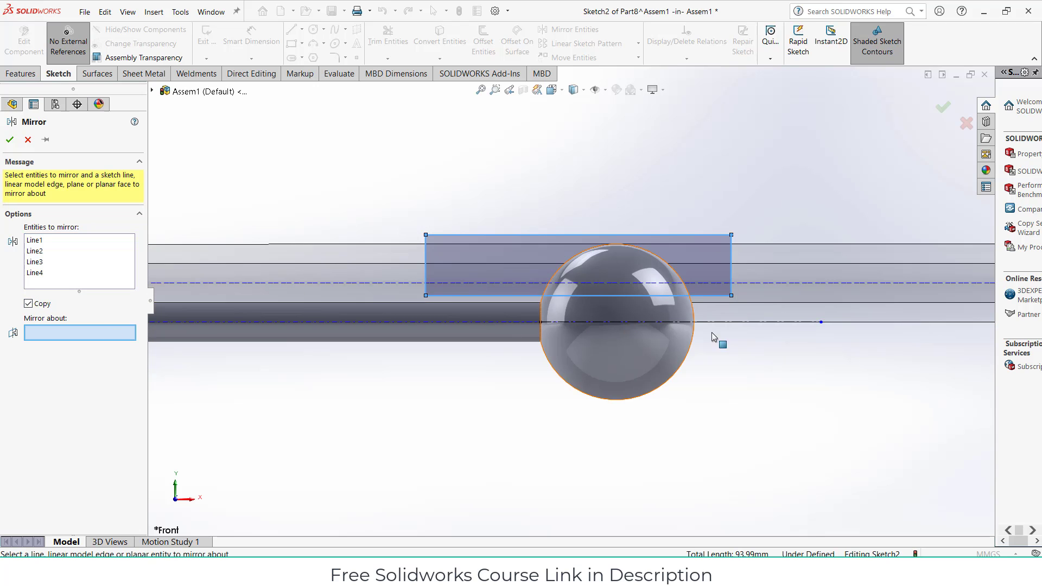
{"action": "left_click", "coordinate": [743, 323]}
{"action": "left_click", "coordinate": [10, 141]}
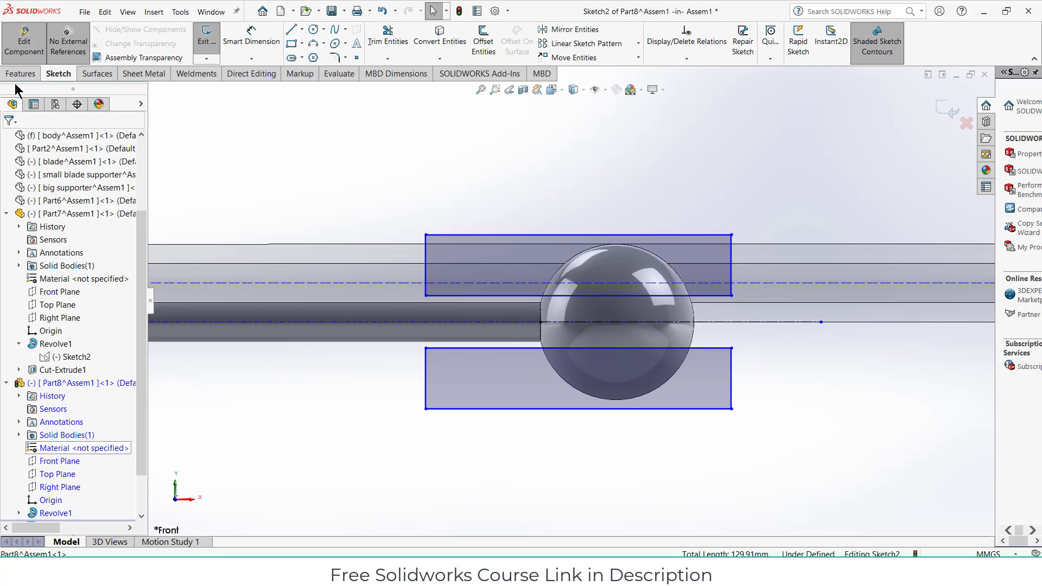
Cut-extrude both rectangles through the ball using the Through All - Both end condition
{"action": "left_click", "coordinate": [21, 74]}
{"action": "left_click", "coordinate": [369, 46]}
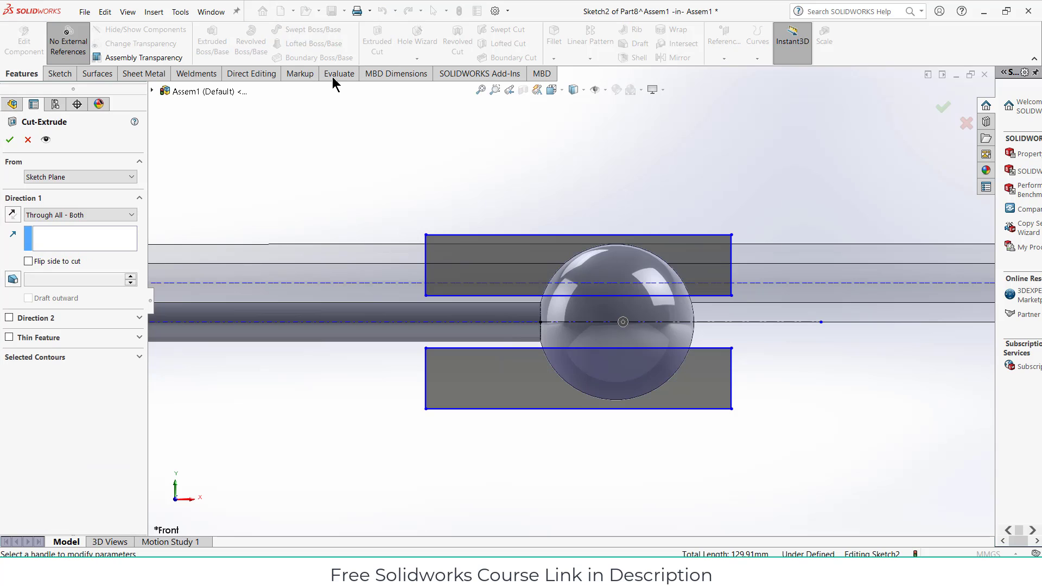
{"action": "left_click", "coordinate": [10, 140]}
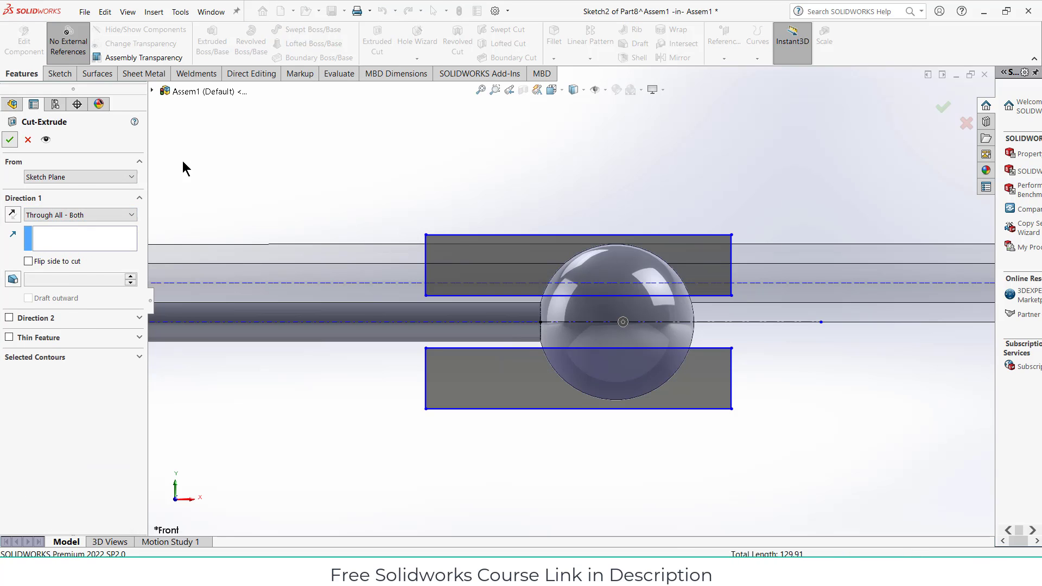
{"action": "middle_click_drag", "start_coordinate": [547, 193], "coordinate": [429, 304]}
{"action": "right_click", "coordinate": [55, 513]}
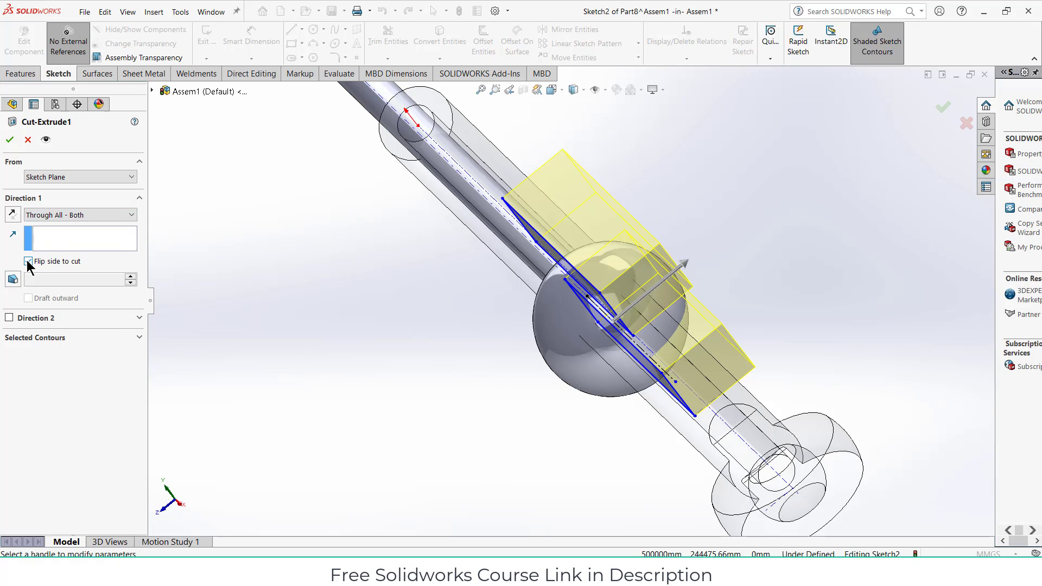
{"action": "middle_click_drag", "start_coordinate": [597, 340], "coordinate": [499, 365]}
{"action": "left_click", "coordinate": [54, 216]}
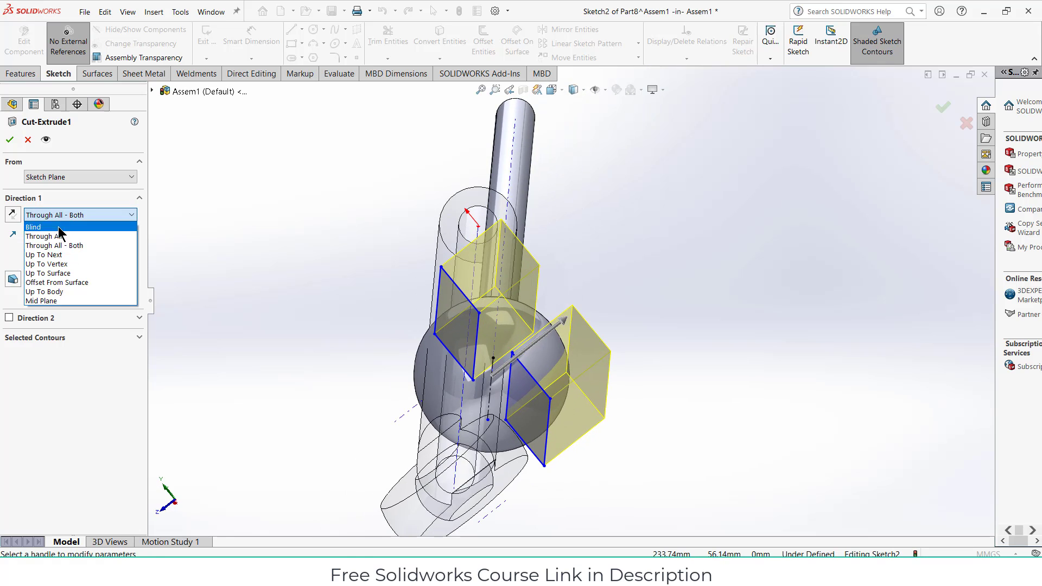
{"action": "left_click", "coordinate": [64, 228]}
{"action": "left_click", "coordinate": [67, 216]}
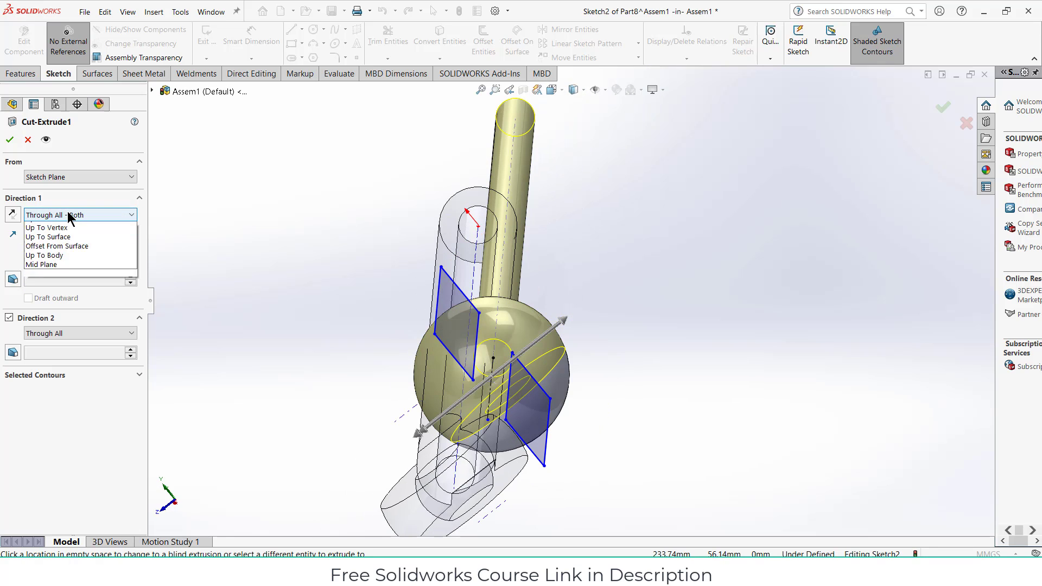
{"action": "left_click", "coordinate": [62, 245]}
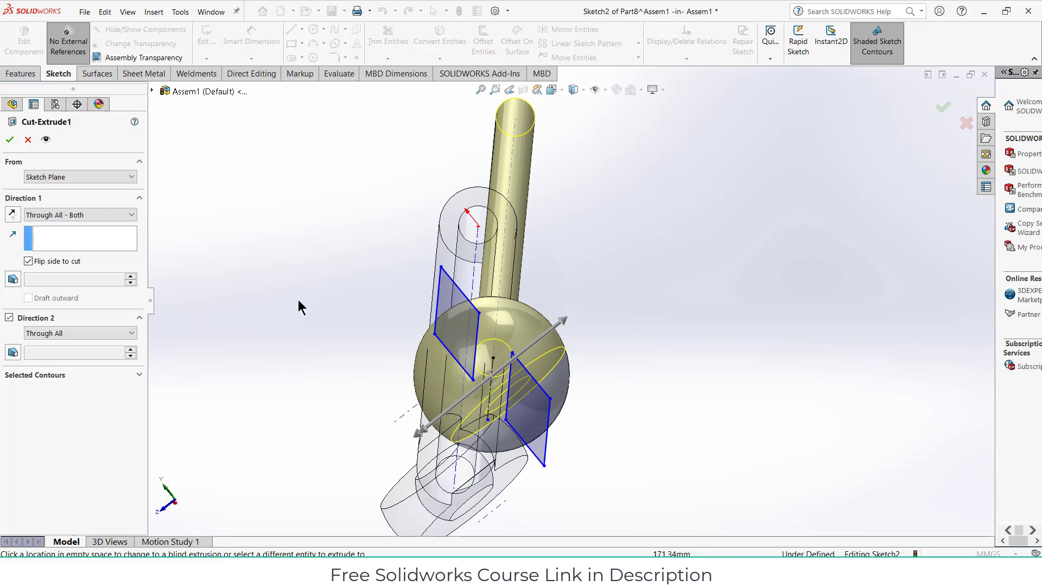
{"action": "middle_click_drag", "start_coordinate": [299, 307], "coordinate": [312, 261]}
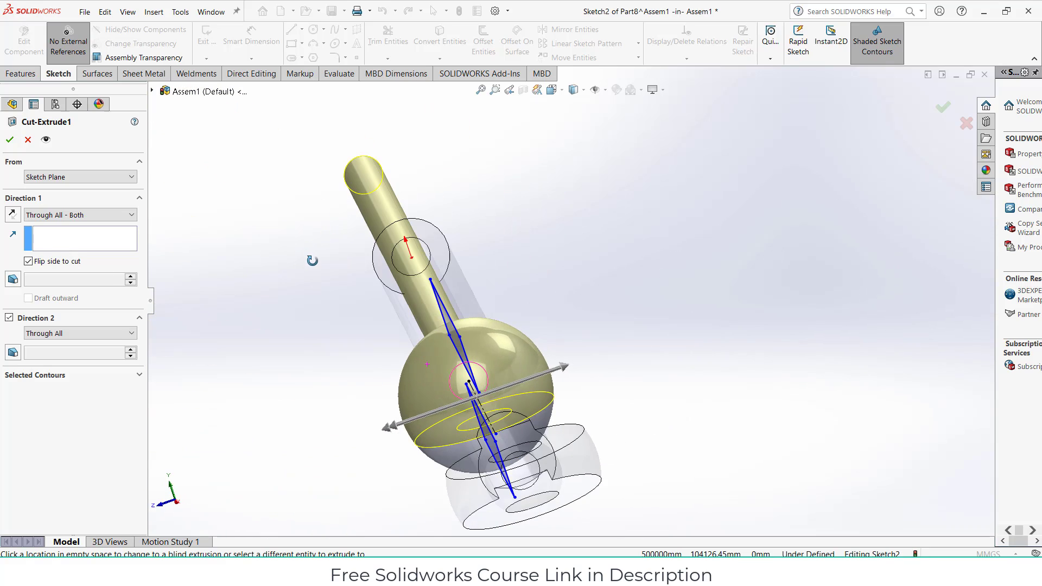
{"action": "left_click", "coordinate": [9, 141]}
{"action": "left_click", "coordinate": [107, 11]}
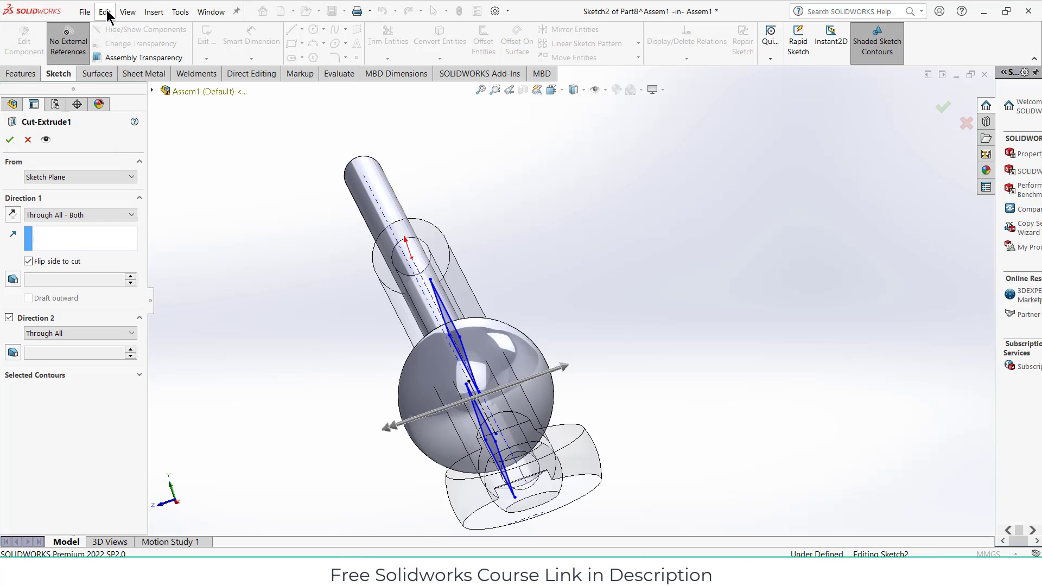
{"action": "middle_click_drag", "start_coordinate": [345, 303], "coordinate": [379, 228]}
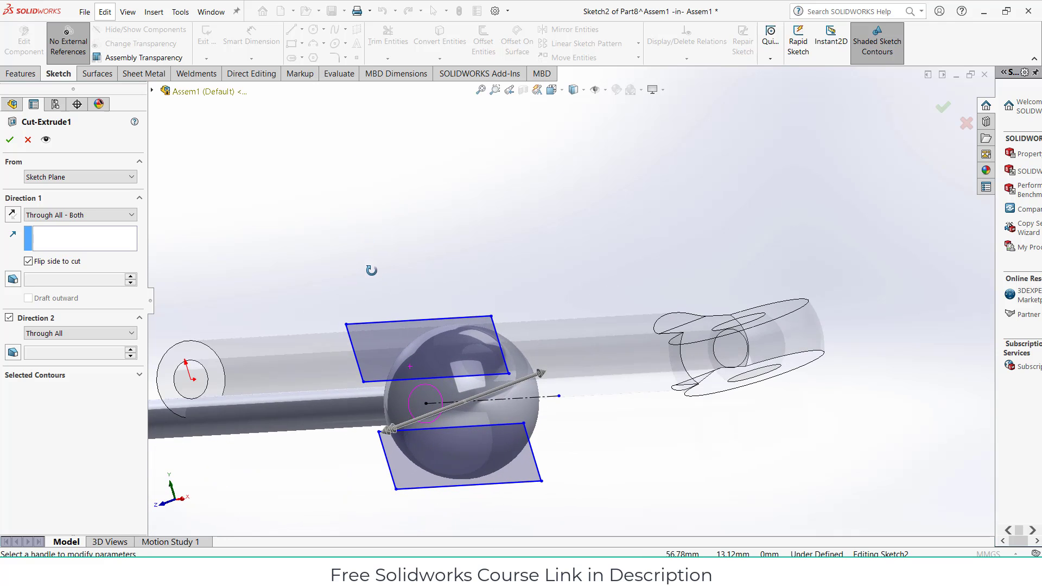
{"action": "left_click", "coordinate": [28, 140]}
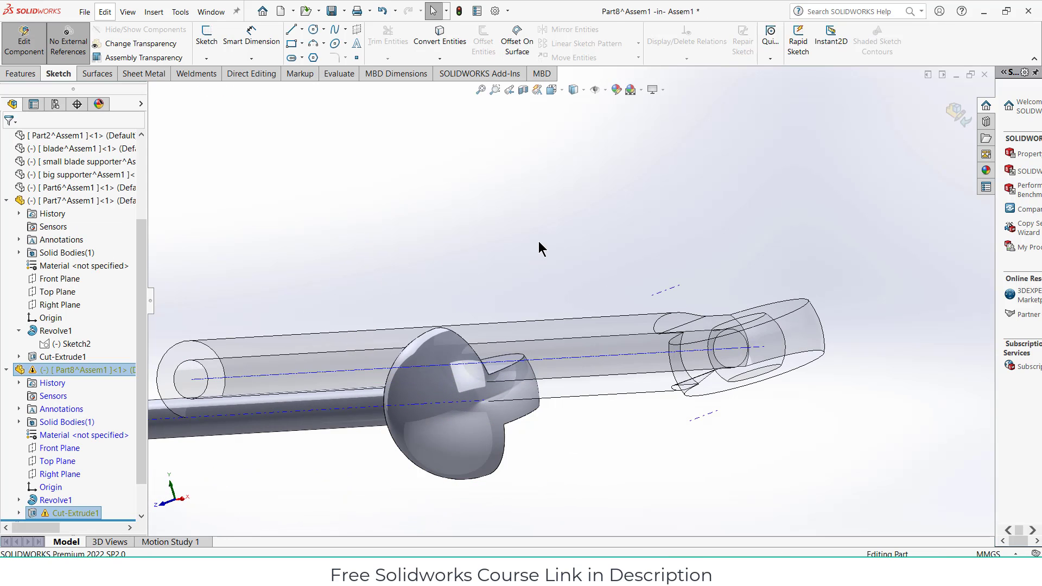
Edit the ball cut to enable Direction 2 with Through All, and return to editing the assembly
{"action": "right_click", "coordinate": [40, 514]}
{"action": "left_click", "coordinate": [49, 336]}
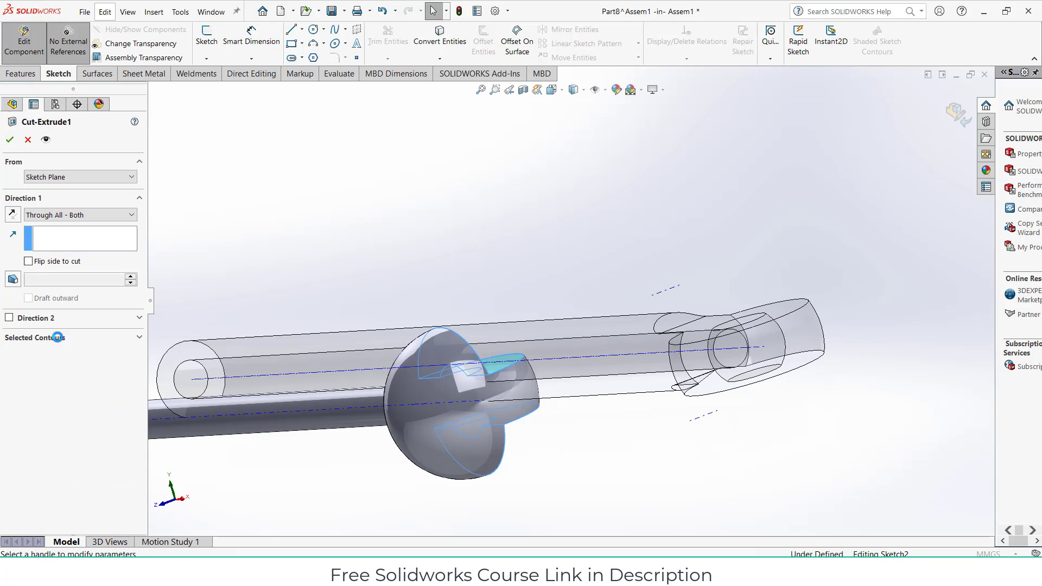
{"action": "left_click", "coordinate": [10, 318]}
{"action": "left_click", "coordinate": [9, 140]}
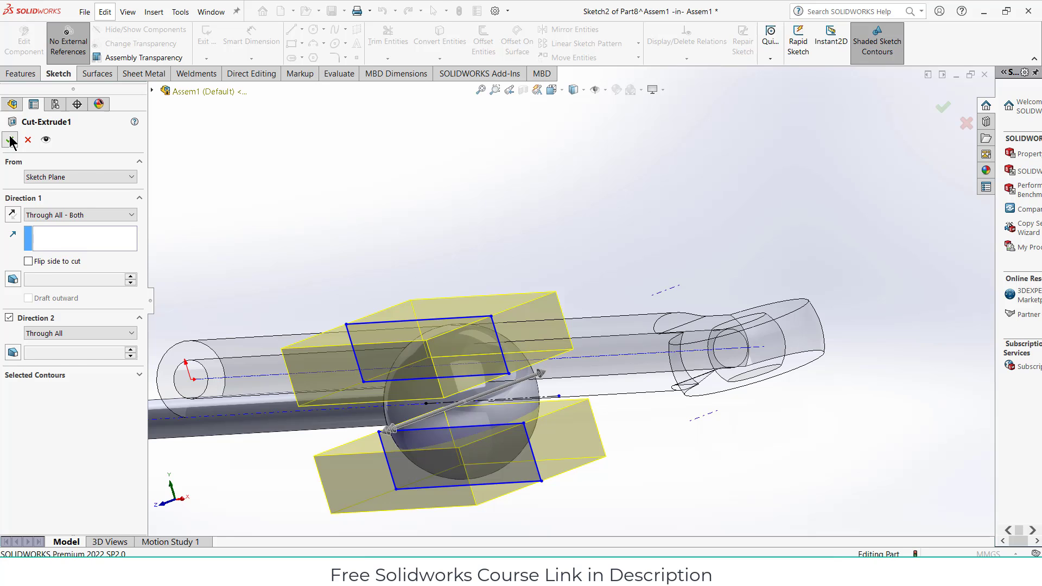
{"action": "middle_click_drag", "start_coordinate": [430, 299], "coordinate": [474, 411]}
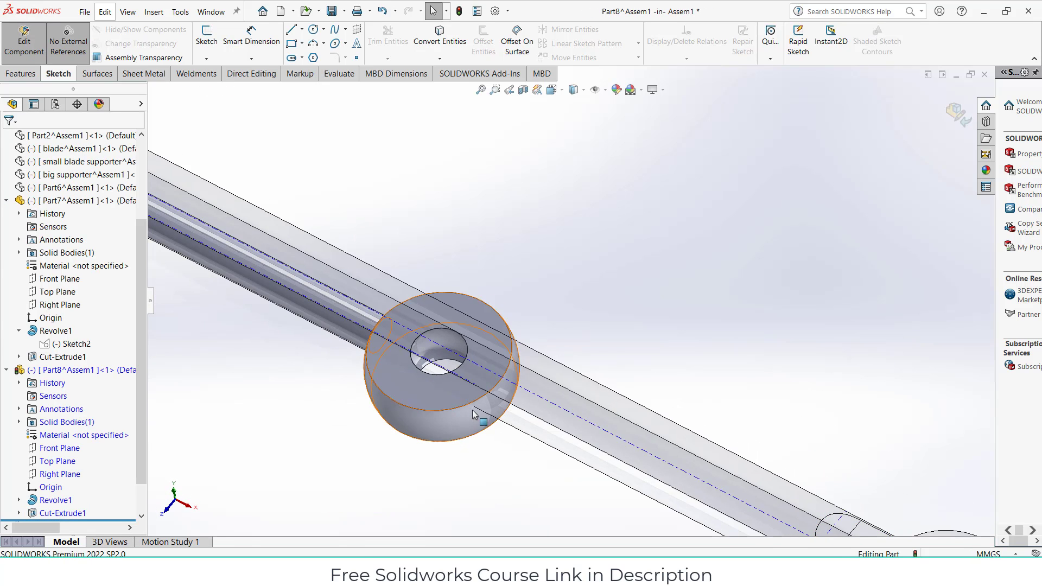
{"action": "scroll", "coordinate": [474, 411], "scroll_direction": "up", "scroll_amount": 6}
{"action": "left_click", "coordinate": [957, 113]}
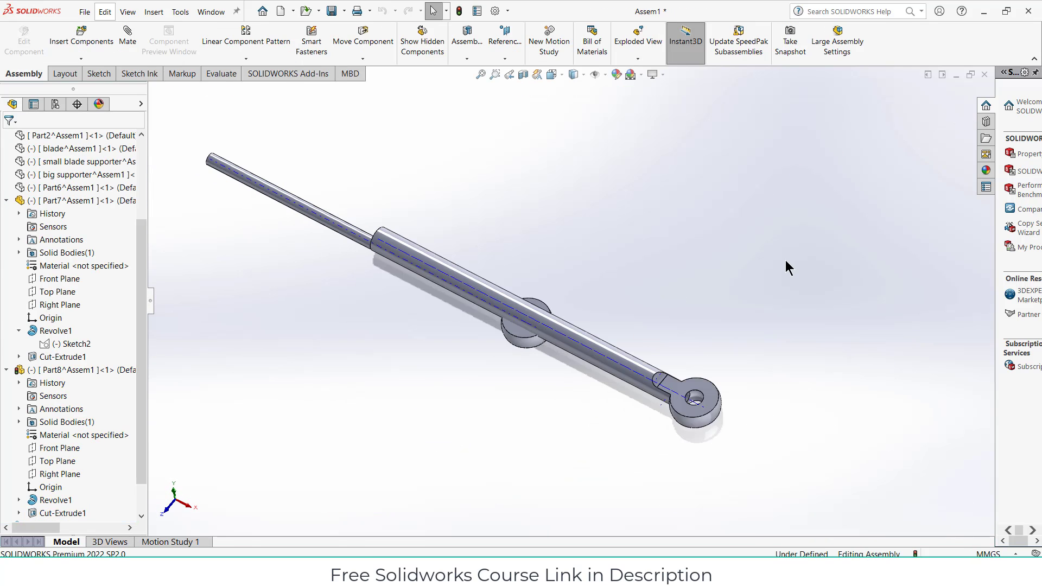
{"action": "scroll", "coordinate": [785, 260], "scroll_direction": "up", "scroll_amount": 5}
{"action": "scroll", "coordinate": [570, 294], "scroll_direction": "up", "scroll_amount": 1}
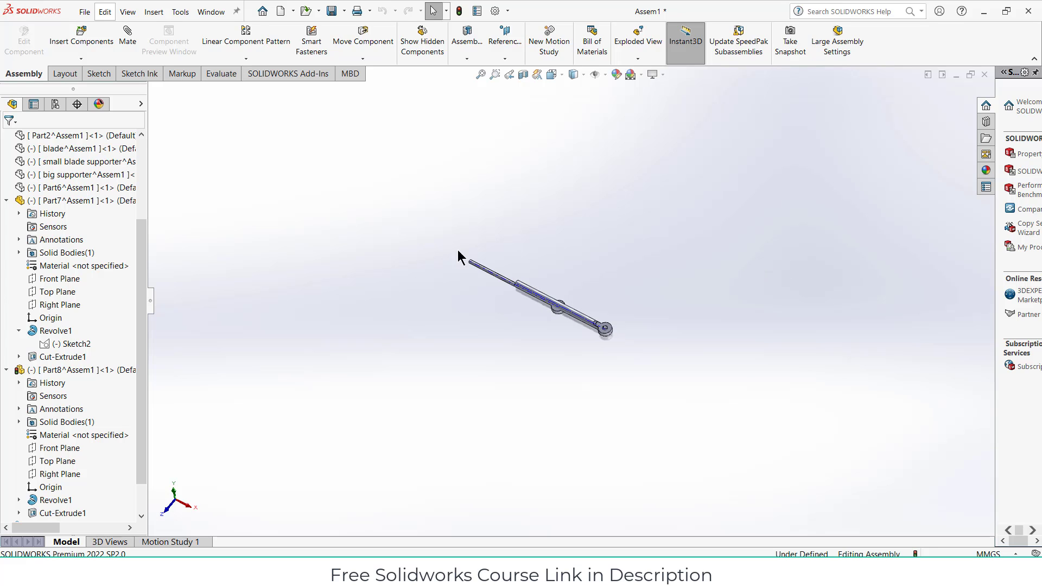
{"action": "scroll", "coordinate": [23, 324], "scroll_direction": "up", "scroll_amount": 3}
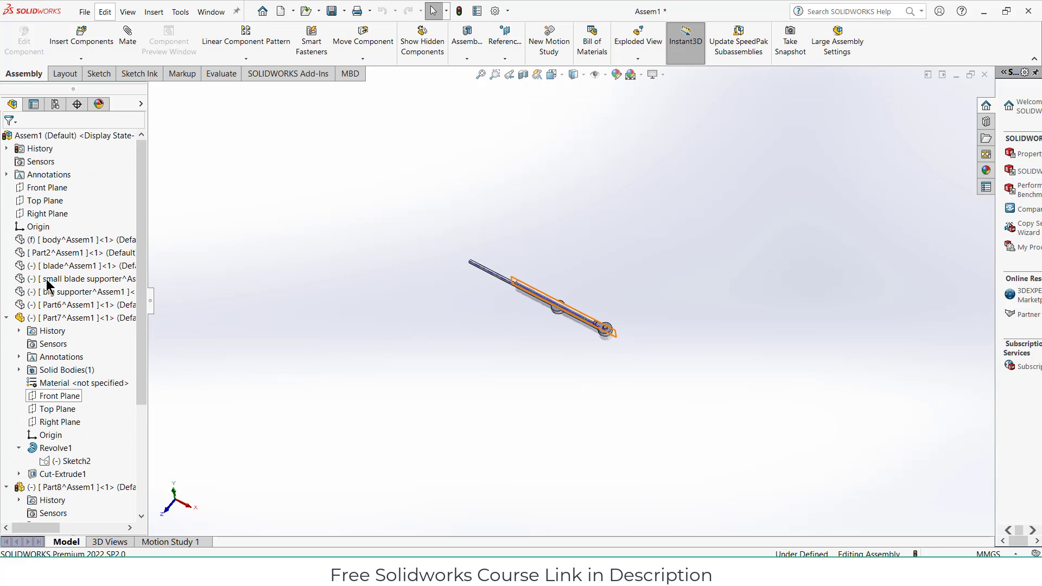
{"action": "left_click", "coordinate": [77, 239]}
{"action": "left_click", "coordinate": [63, 304], "text": "shift"}
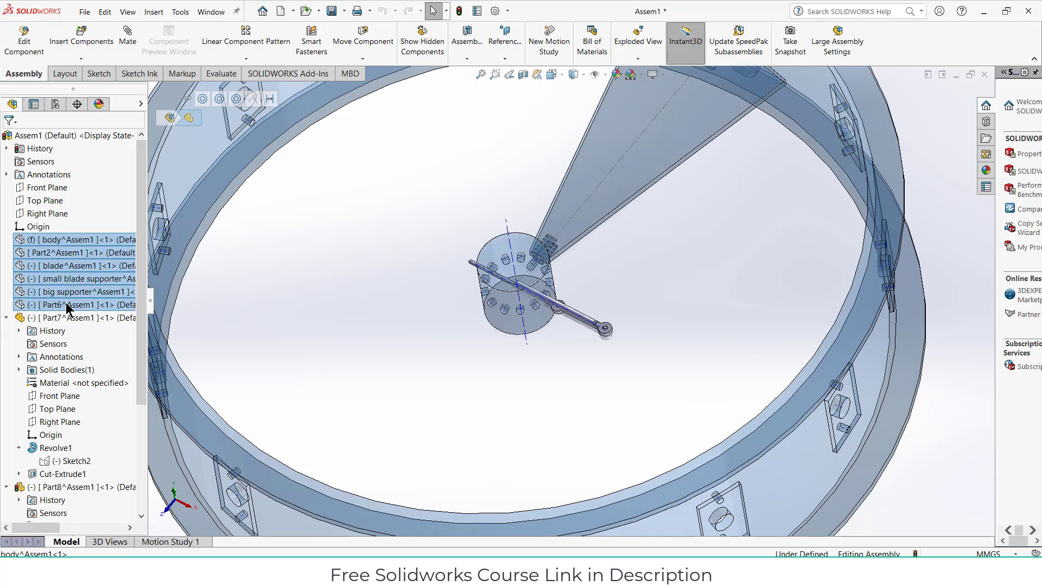
{"action": "right_click", "coordinate": [66, 303]}
{"action": "left_click", "coordinate": [487, 303]}
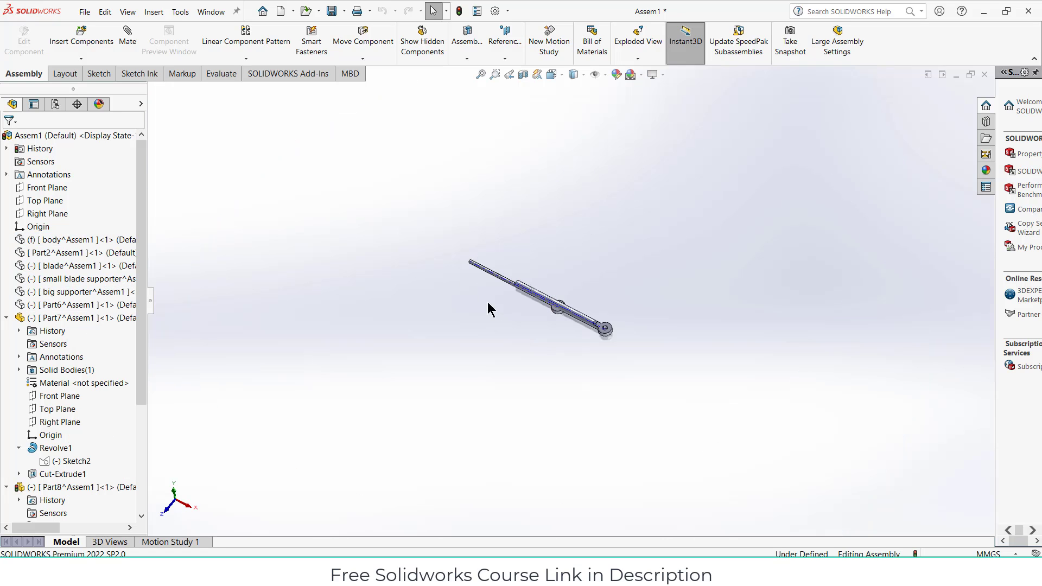
Pull the thinner rod clear of the thicker one and mate their axes coincident with the alignment flipped
{"action": "scroll", "coordinate": [521, 313], "scroll_direction": "down", "scroll_amount": 3}
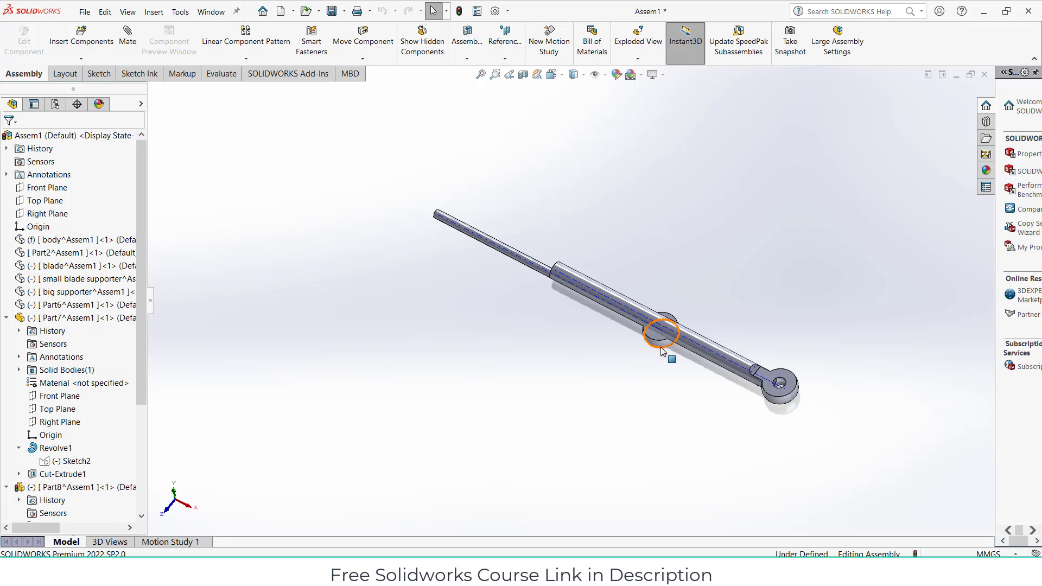
{"action": "left_click_drag", "start_coordinate": [662, 351], "coordinate": [415, 347]}
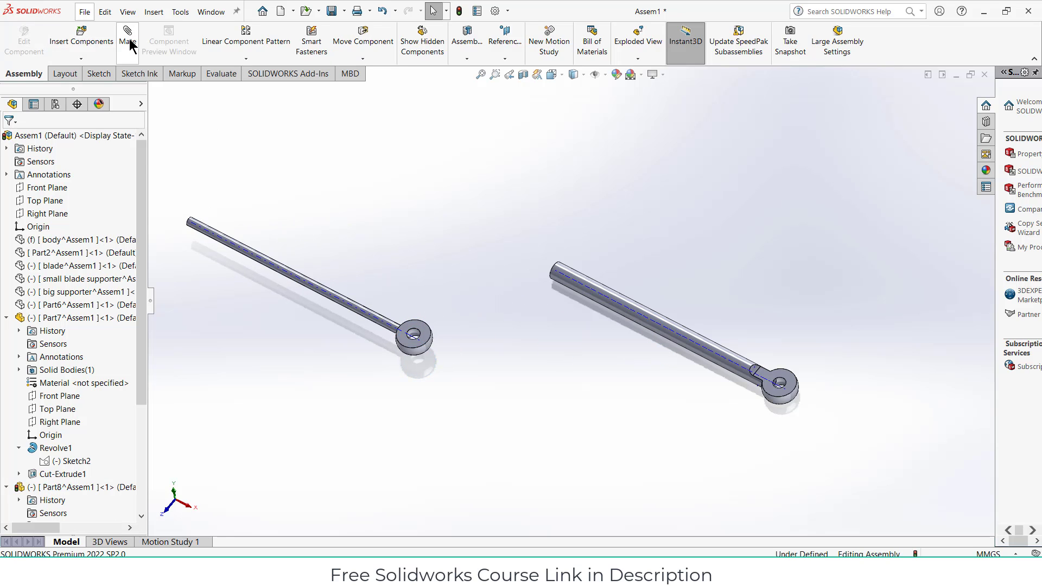
{"action": "scroll", "coordinate": [311, 305], "scroll_direction": "down", "scroll_amount": 2}
{"action": "left_click", "coordinate": [391, 303]}
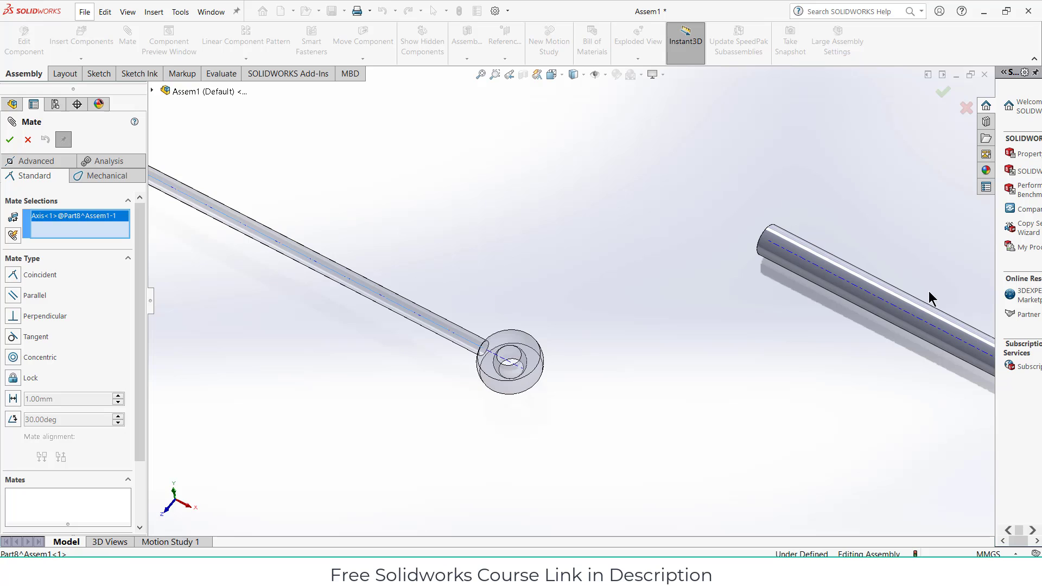
{"action": "left_click", "coordinate": [896, 310]}
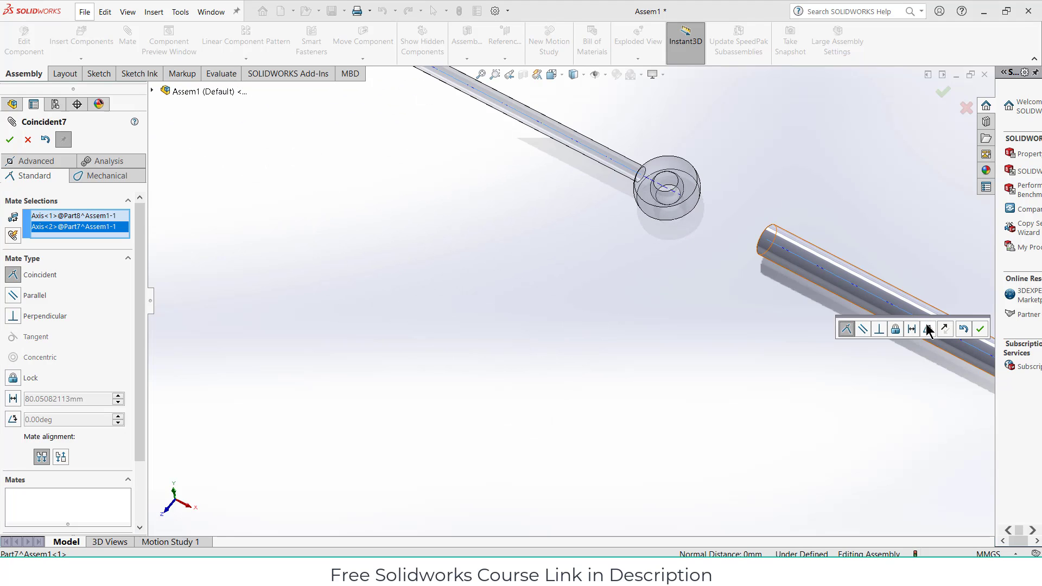
{"action": "left_click", "coordinate": [948, 329]}
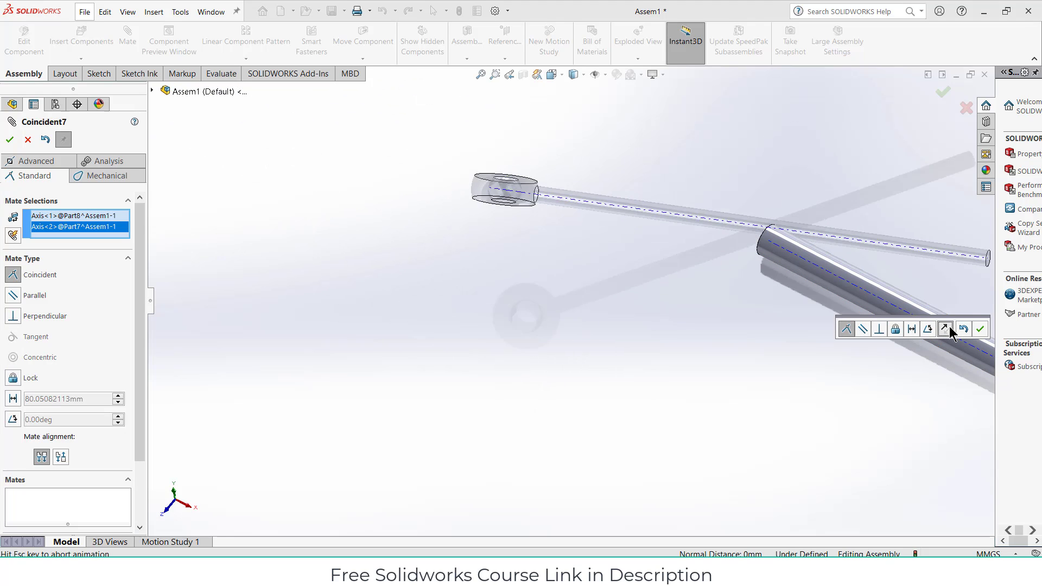
{"action": "left_click", "coordinate": [983, 330]}
{"action": "scroll", "coordinate": [841, 331], "scroll_direction": "down", "scroll_amount": 5}
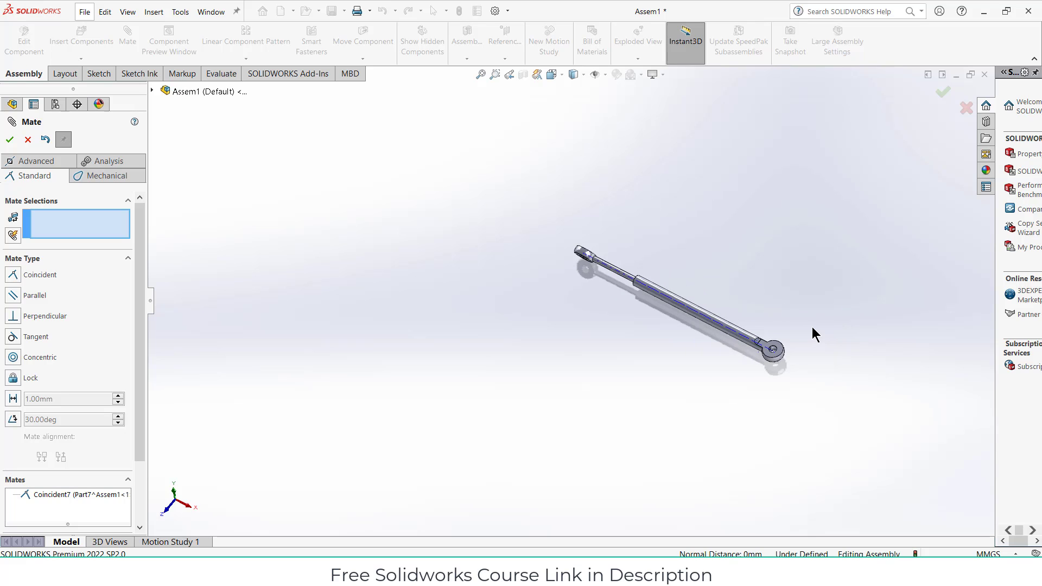
{"action": "left_click", "coordinate": [943, 94]}
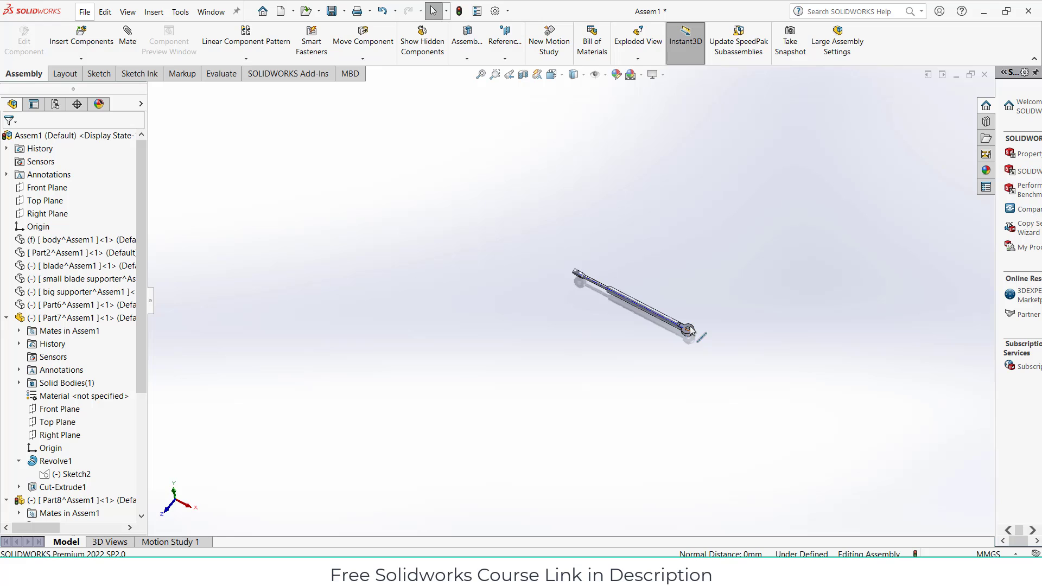
Move the thicker rod to a free spot, sliding it over the mated thinner rod
{"action": "scroll", "coordinate": [694, 331], "scroll_direction": "up", "scroll_amount": 3}
{"action": "left_click_drag", "start_coordinate": [694, 335], "coordinate": [372, 540]}
{"action": "scroll", "coordinate": [517, 402], "scroll_direction": "down", "scroll_amount": 5}
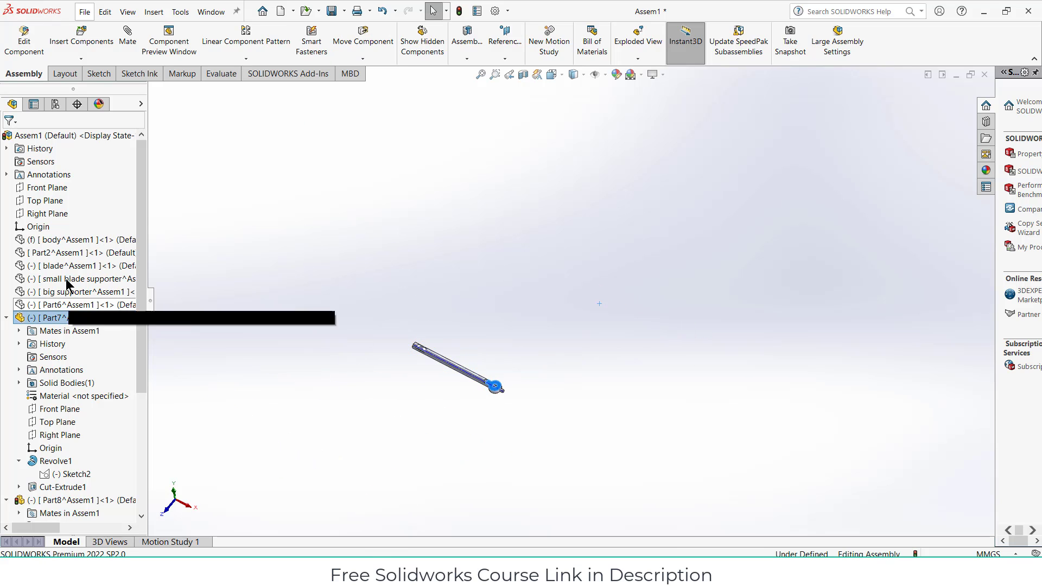
{"action": "left_click", "coordinate": [82, 305]}
{"action": "left_click", "coordinate": [81, 240], "text": "ctrl"}
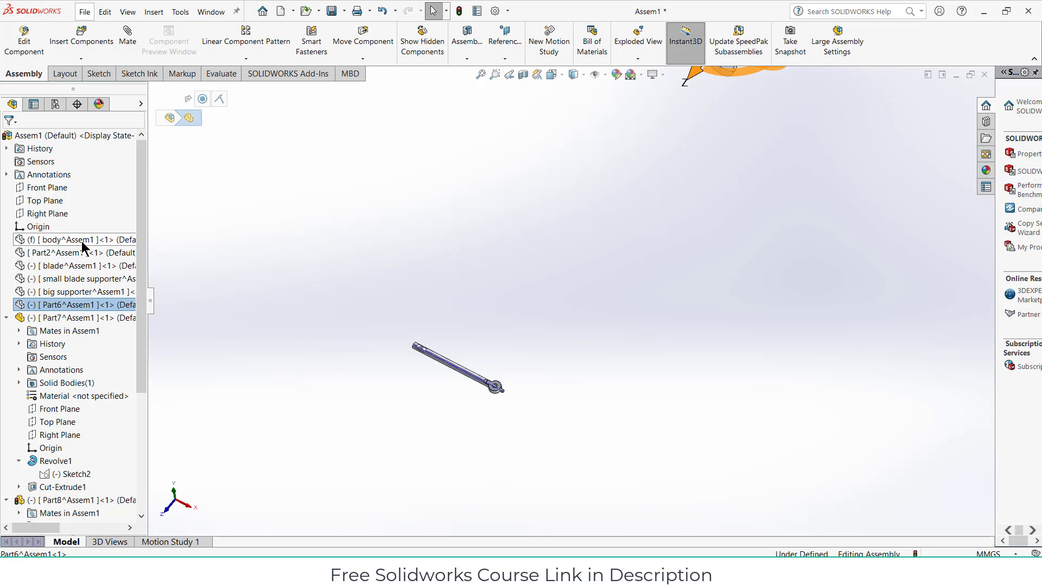
{"action": "right_click", "coordinate": [82, 241]}
{"action": "key", "text": "Escape"}
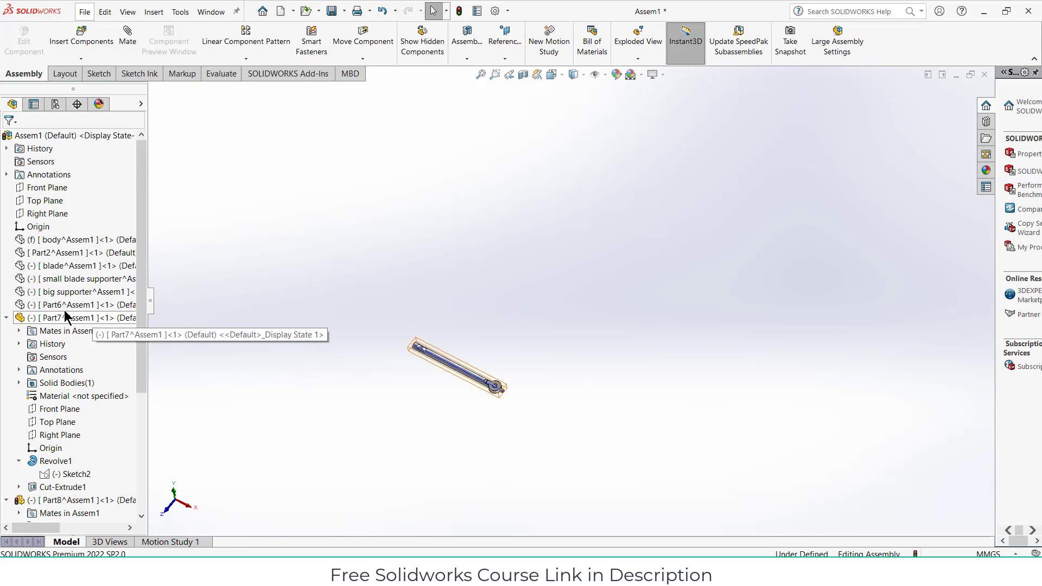
Show the hidden body, Part2, blade, small blade supporter and big supporter components
{"action": "left_click", "coordinate": [70, 304], "text": "shift"}
{"action": "right_click", "coordinate": [73, 243]}
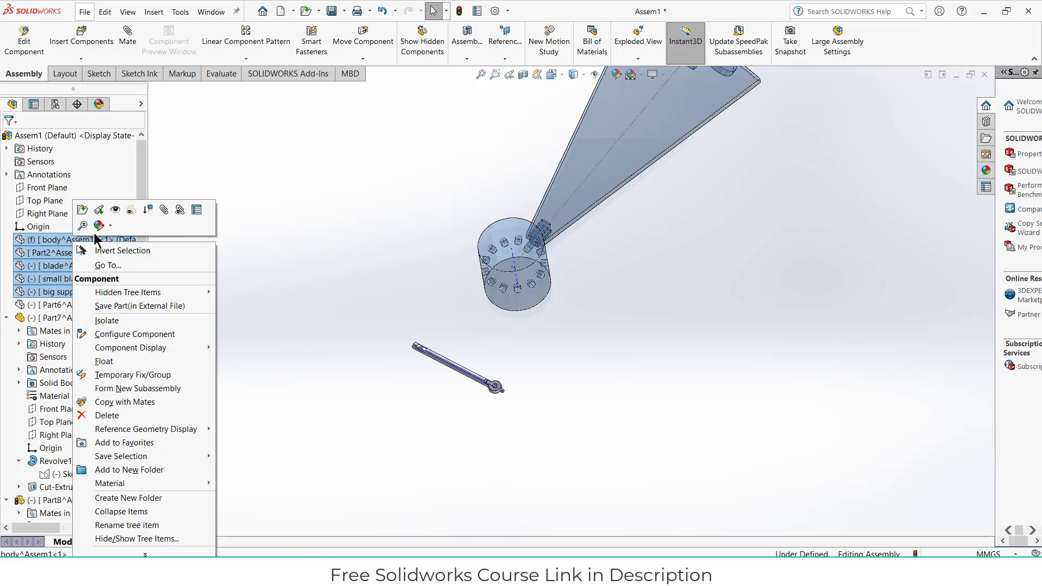
{"action": "left_click", "coordinate": [115, 209]}
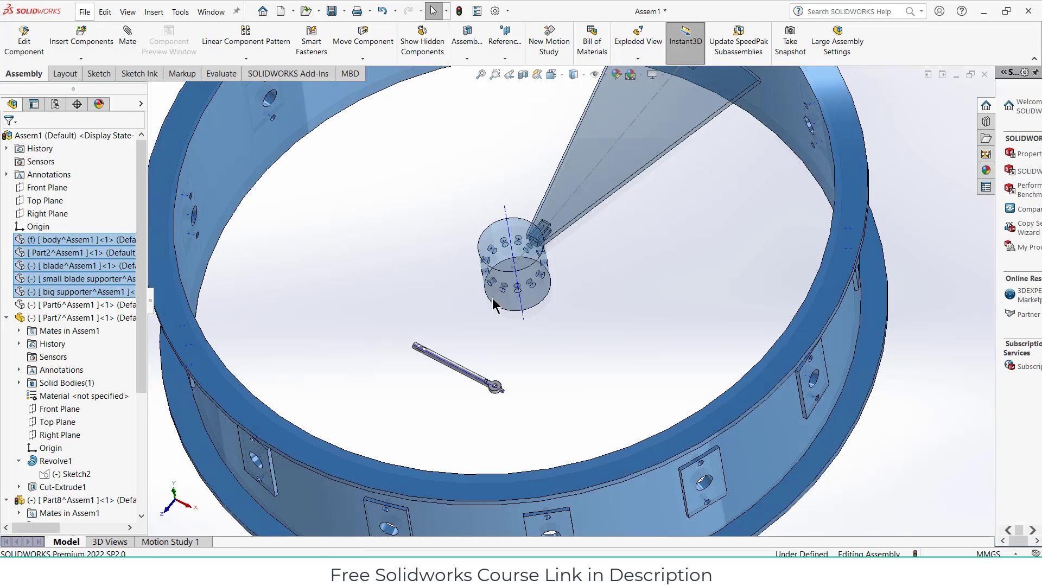
Unsuppress the circular component pattern LocalCirPattern1 to bring back all blades, supporters and levers
{"action": "scroll", "coordinate": [36, 485], "scroll_direction": "down", "scroll_amount": 7}
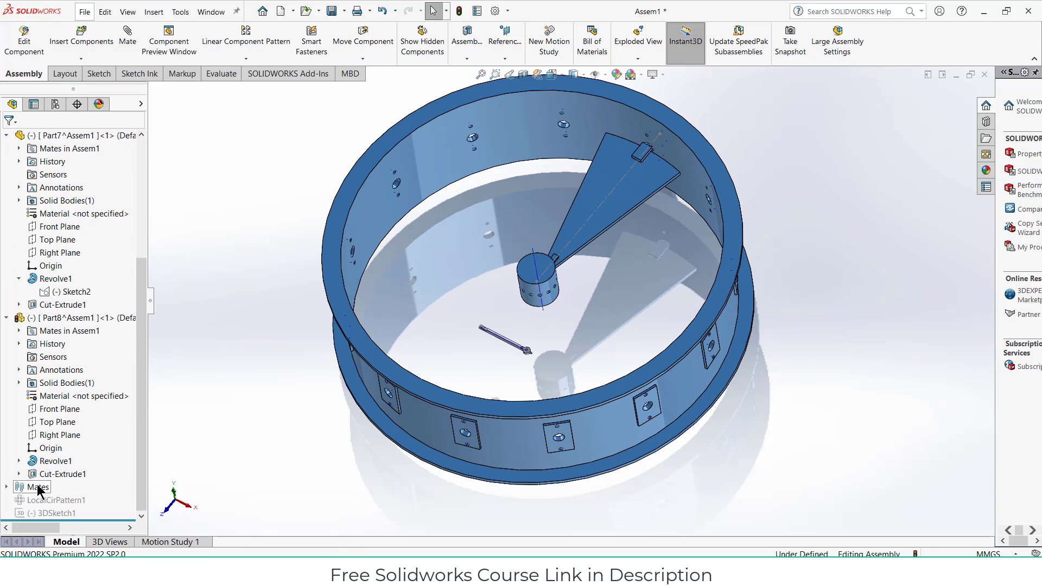
{"action": "right_click", "coordinate": [42, 500]}
{"action": "left_click", "coordinate": [67, 319]}
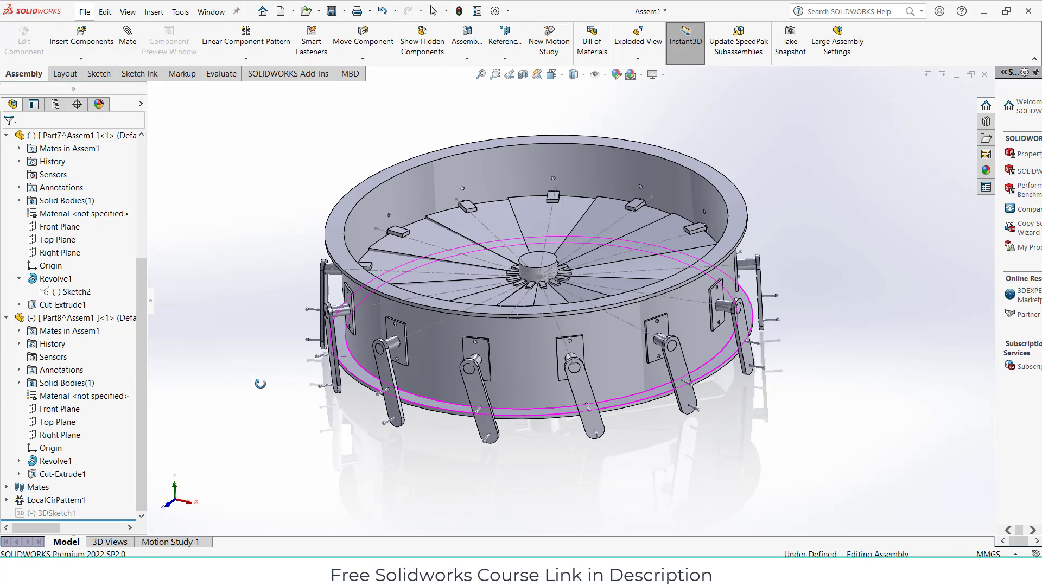
Move the rod pair along Z out of the ring to the levers, and pull the thinner rod out of the thicker one
{"action": "left_click", "coordinate": [81, 318]}
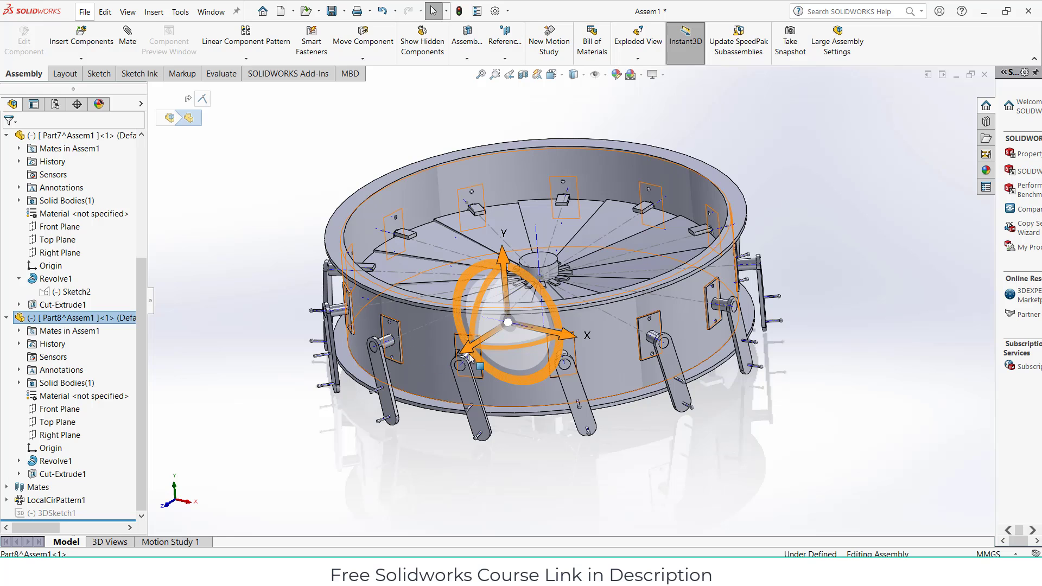
{"action": "left_click_drag", "start_coordinate": [474, 352], "coordinate": [332, 443]}
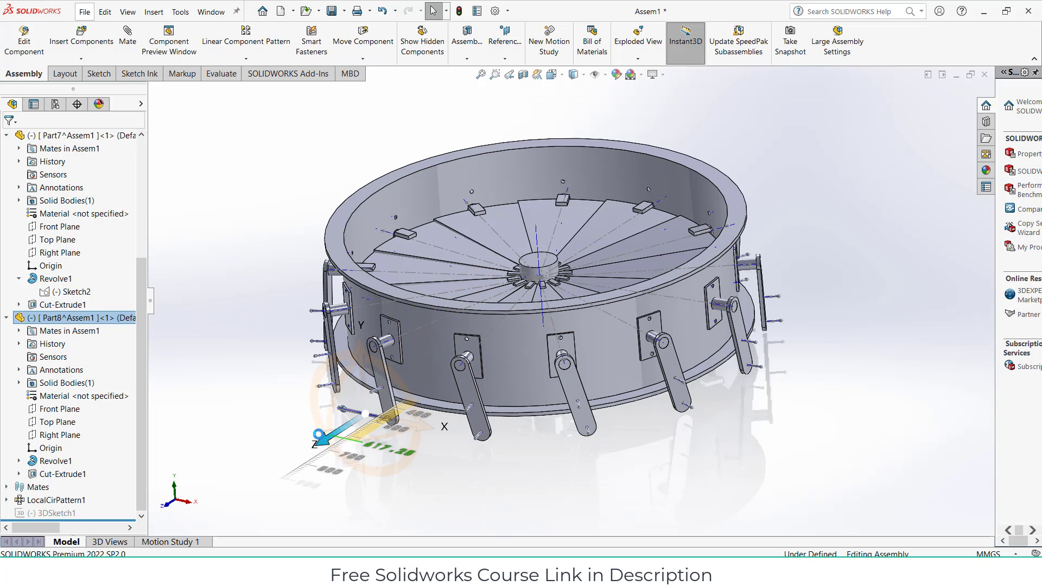
{"action": "left_click", "coordinate": [463, 502]}
{"action": "middle_click_drag", "start_coordinate": [463, 502], "coordinate": [436, 396]}
{"action": "scroll", "coordinate": [439, 393], "scroll_direction": "down", "scroll_amount": 5}
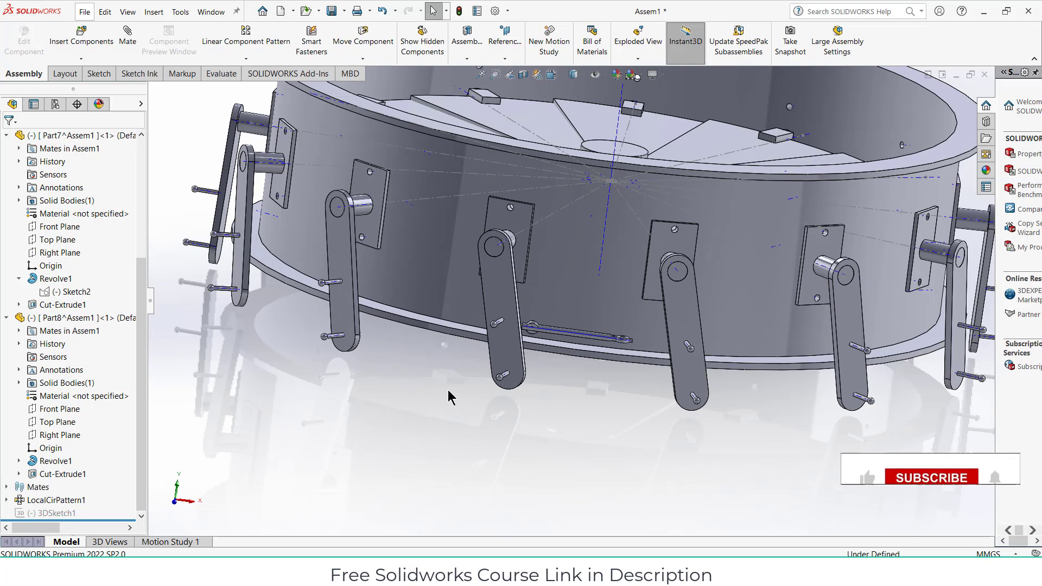
{"action": "scroll", "coordinate": [448, 389], "scroll_direction": "down", "scroll_amount": 3}
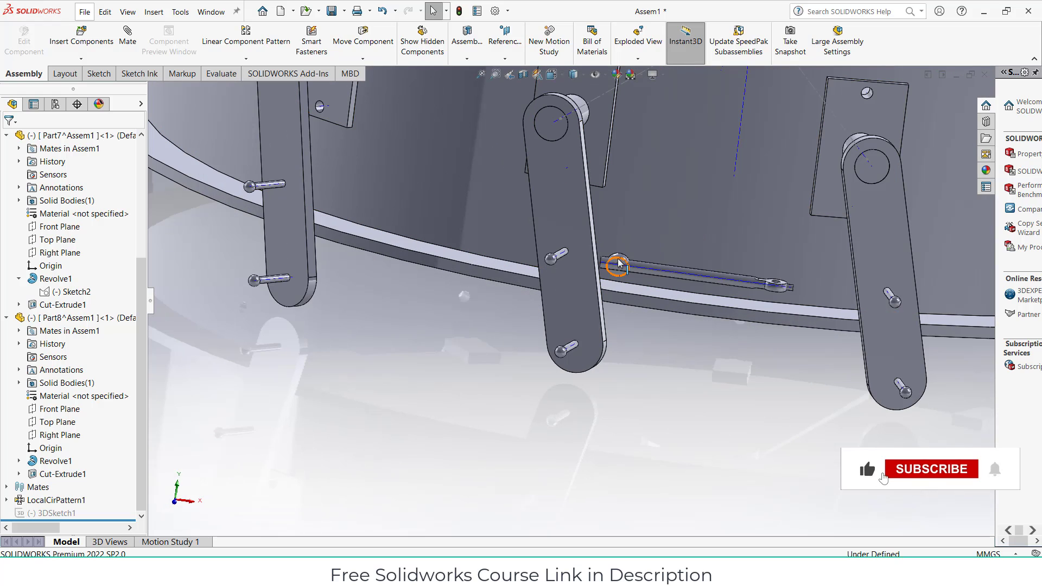
{"action": "left_click_drag", "start_coordinate": [625, 259], "coordinate": [415, 271]}
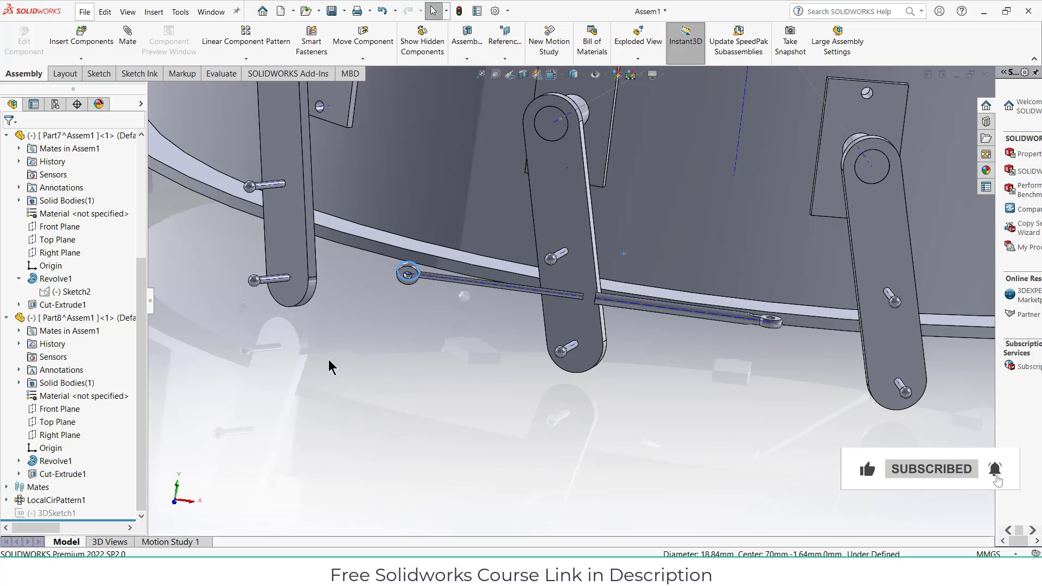
Mate the hole in the thinner rod's flattened end concentric with the lower ball of the Part6 <9> lever
{"action": "scroll", "coordinate": [380, 263], "scroll_direction": "down", "scroll_amount": 5}
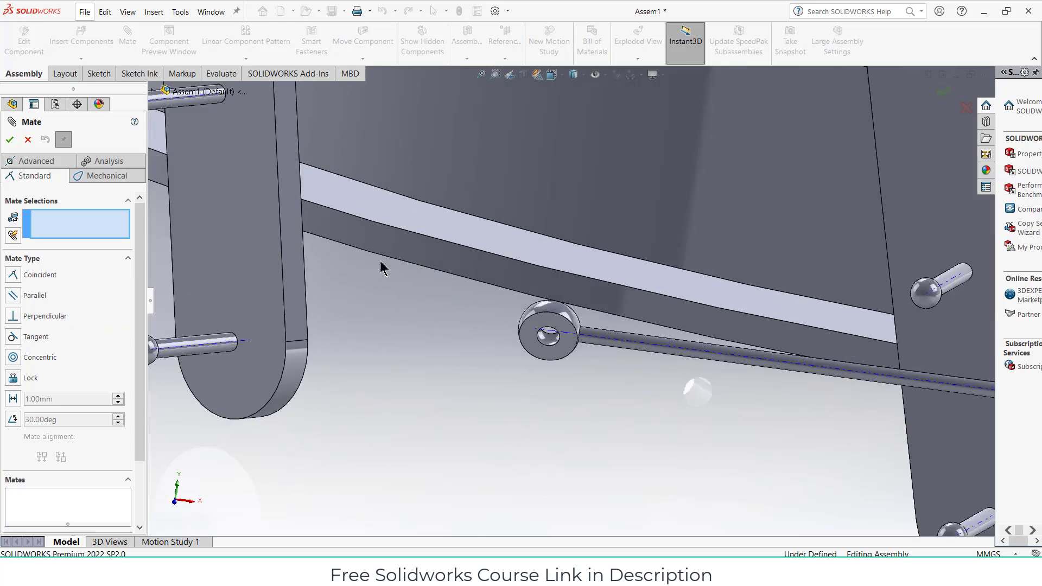
{"action": "left_click", "coordinate": [622, 371]}
{"action": "scroll", "coordinate": [554, 400], "scroll_direction": "up", "scroll_amount": 2}
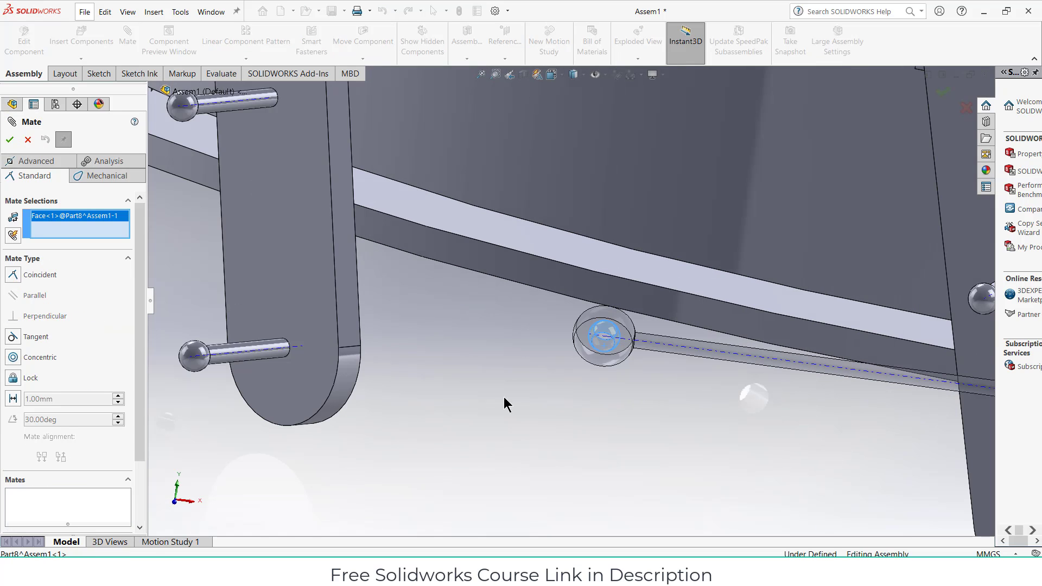
{"action": "left_click", "coordinate": [199, 353]}
{"action": "left_click", "coordinate": [180, 368]}
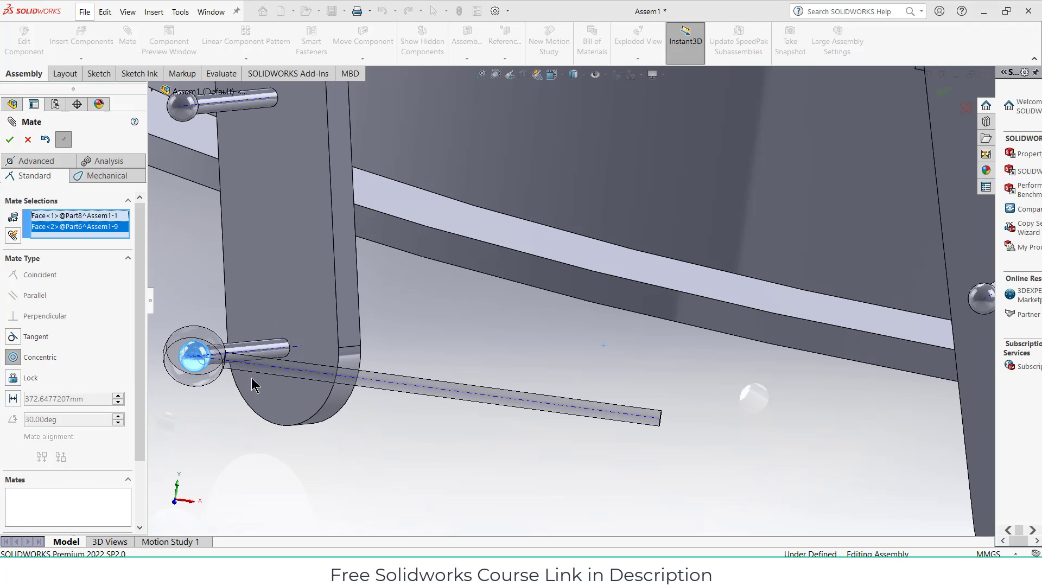
Mate the hole in the thicker rod's flattened end concentric with the lower ball of the adjacent Part6 <8> lever
{"action": "scroll", "coordinate": [520, 391], "scroll_direction": "up", "scroll_amount": 4}
{"action": "scroll", "coordinate": [547, 391], "scroll_direction": "down", "scroll_amount": 3}
{"action": "scroll", "coordinate": [807, 360], "scroll_direction": "down", "scroll_amount": 6}
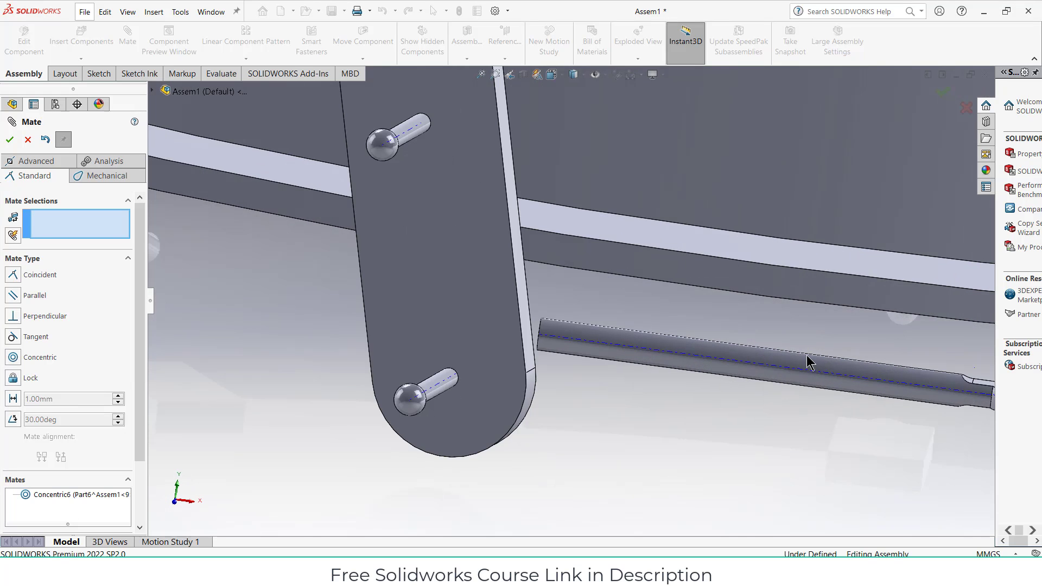
{"action": "scroll", "coordinate": [744, 343], "scroll_direction": "down", "scroll_amount": 2}
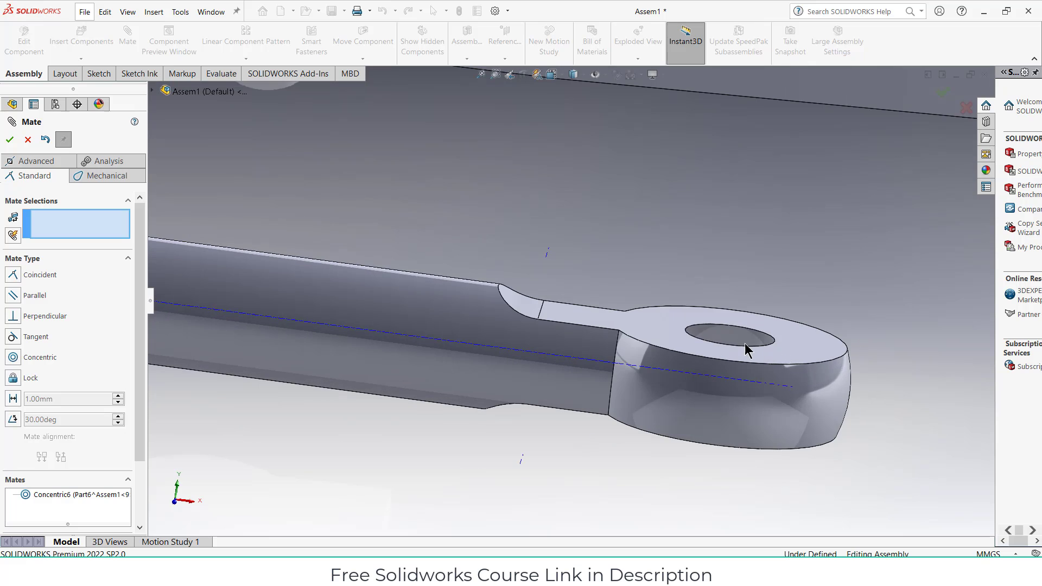
{"action": "left_click", "coordinate": [738, 339]}
{"action": "scroll", "coordinate": [724, 381], "scroll_direction": "up", "scroll_amount": 4}
{"action": "scroll", "coordinate": [470, 378], "scroll_direction": "up", "scroll_amount": 4}
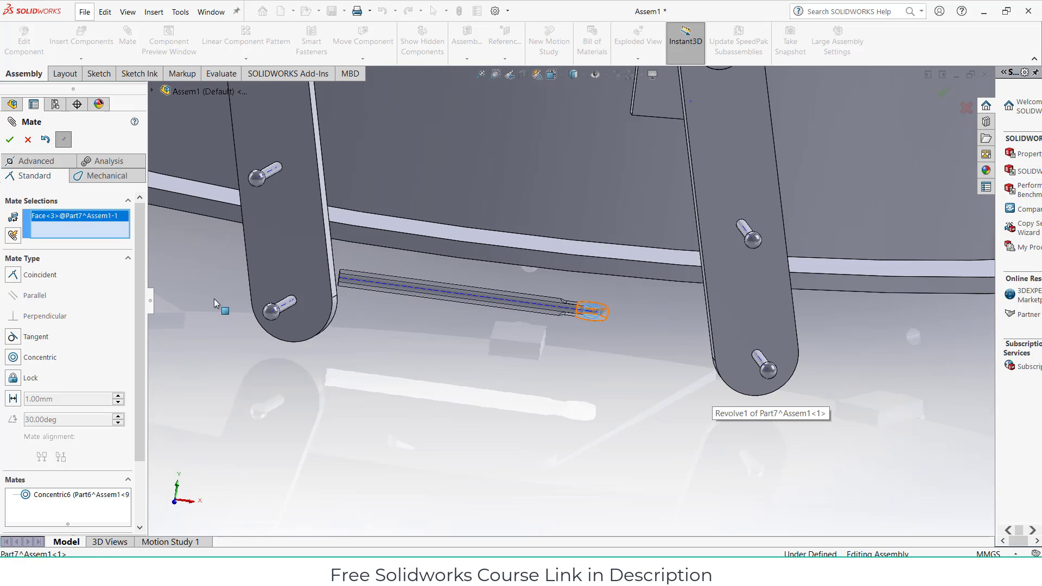
{"action": "scroll", "coordinate": [317, 298], "scroll_direction": "down", "scroll_amount": 5}
{"action": "left_click", "coordinate": [406, 327]}
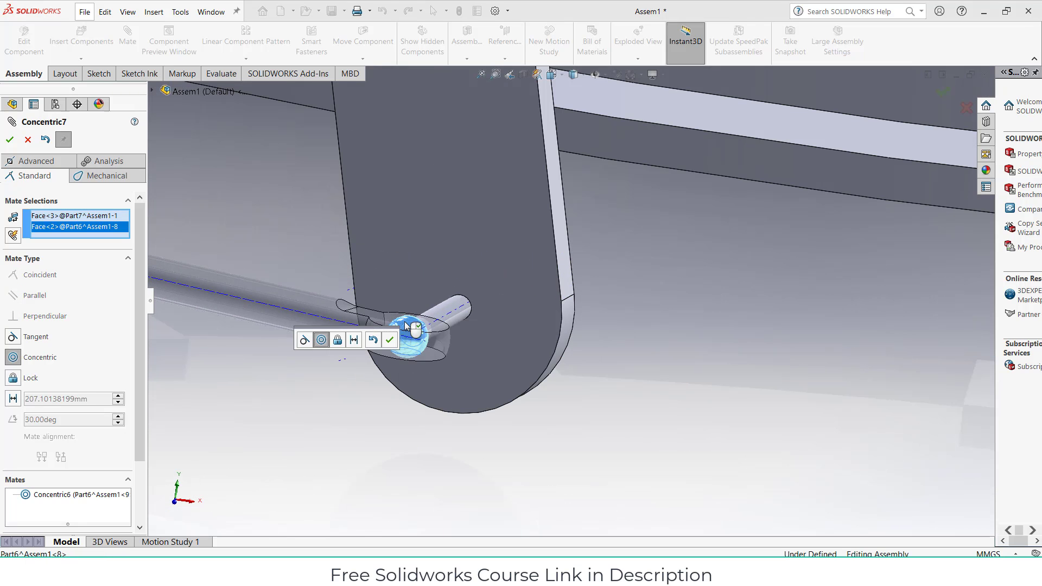
{"action": "left_click", "coordinate": [391, 342]}
Try to mate the flat face of the thicker rod's end parallel to the lever's front face, and cancel the Mate command
{"action": "middle_click_drag", "start_coordinate": [411, 373], "coordinate": [513, 282]}
{"action": "left_click", "coordinate": [434, 237]}
{"action": "scroll", "coordinate": [457, 277], "scroll_direction": "up", "scroll_amount": 3}
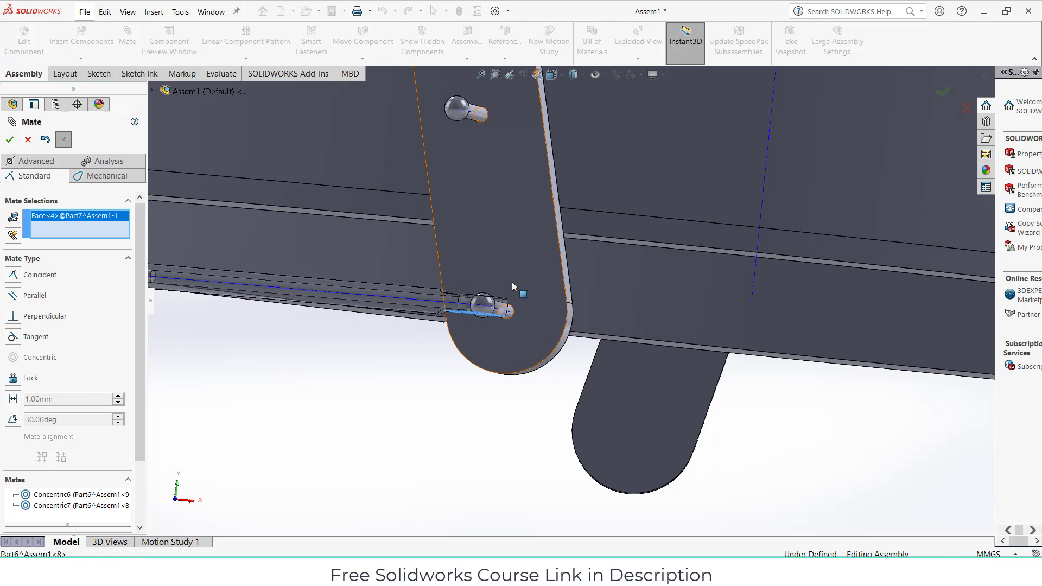
{"action": "left_click", "coordinate": [515, 269]}
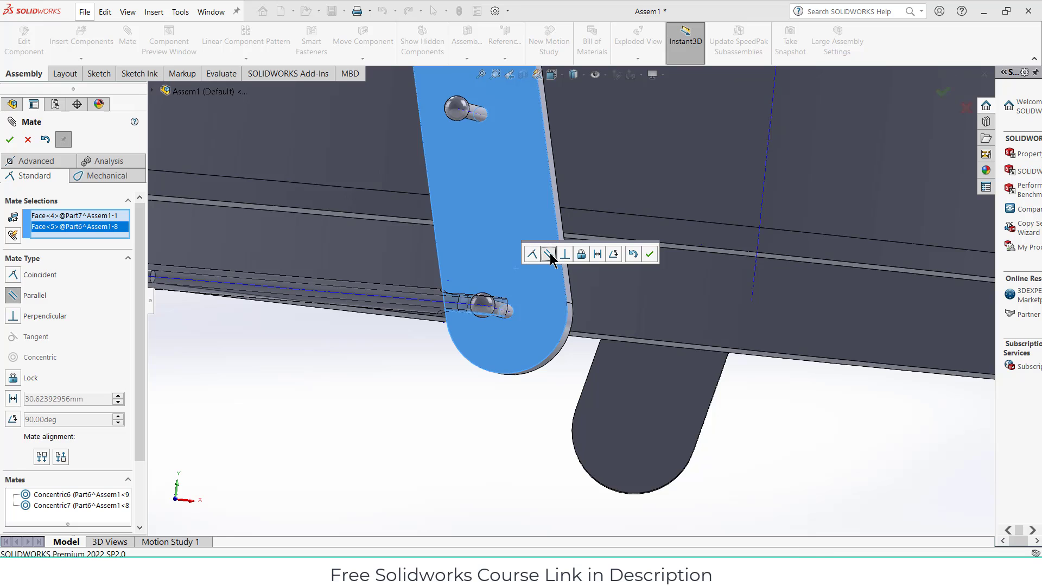
{"action": "left_click", "coordinate": [548, 254]}
{"action": "scroll", "coordinate": [484, 323], "scroll_direction": "up", "scroll_amount": 4}
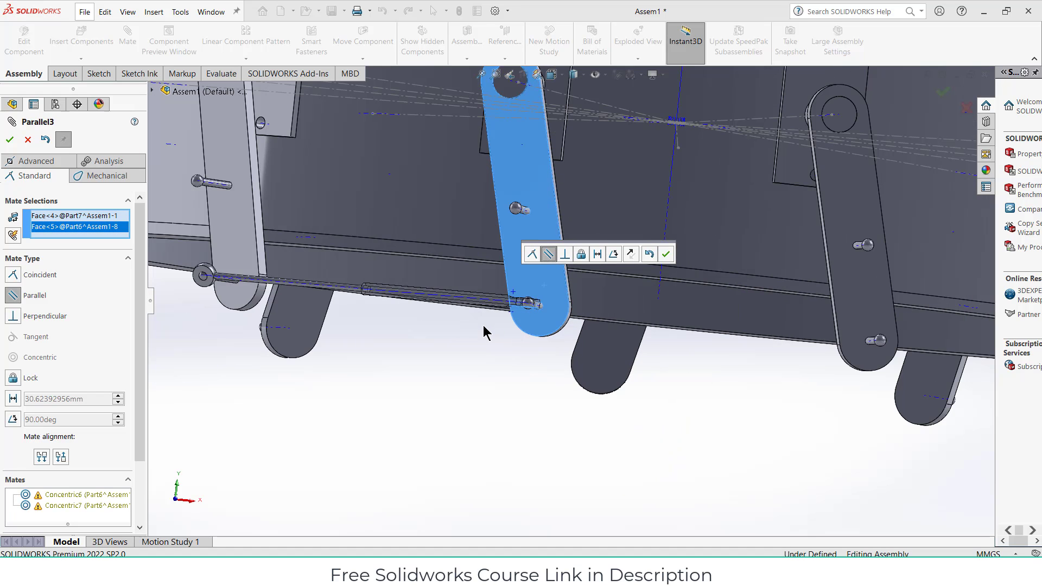
{"action": "middle_click_drag", "start_coordinate": [483, 326], "coordinate": [486, 355]}
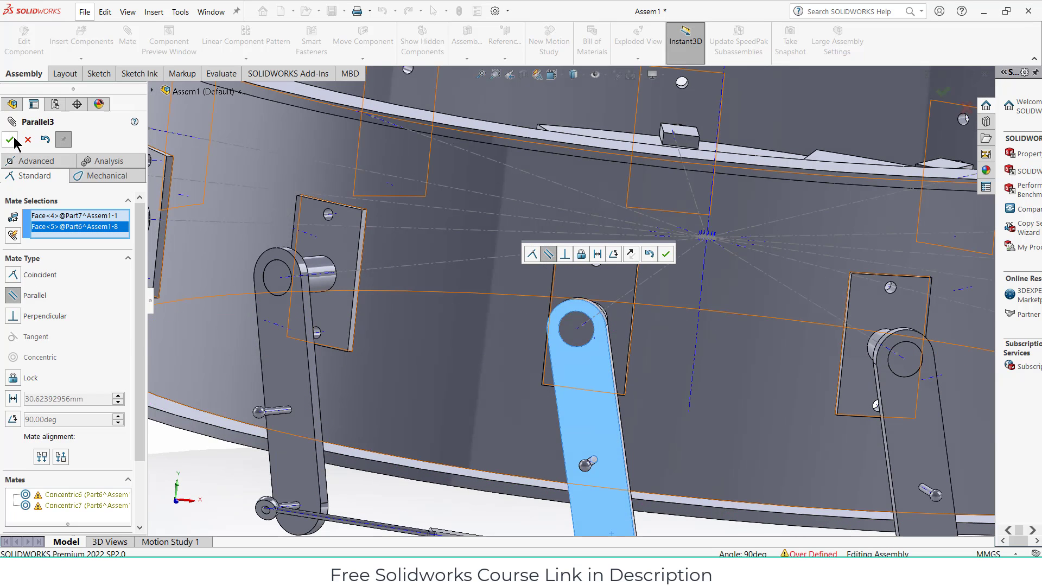
{"action": "left_click", "coordinate": [9, 140]}
{"action": "left_click", "coordinate": [638, 166]}
{"action": "scroll", "coordinate": [624, 261], "scroll_direction": "down", "scroll_amount": 2}
{"action": "middle_click_drag", "start_coordinate": [623, 233], "coordinate": [607, 147]}
{"action": "key", "text": "Escape"}
{"action": "scroll", "coordinate": [561, 299], "scroll_direction": "up", "scroll_amount": 3}
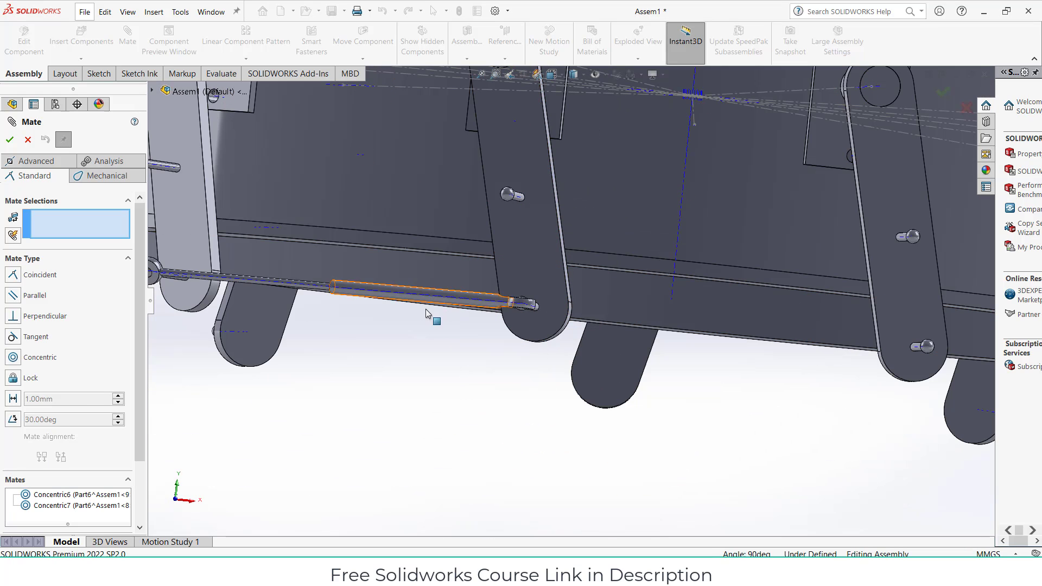
{"action": "left_click", "coordinate": [30, 144]}
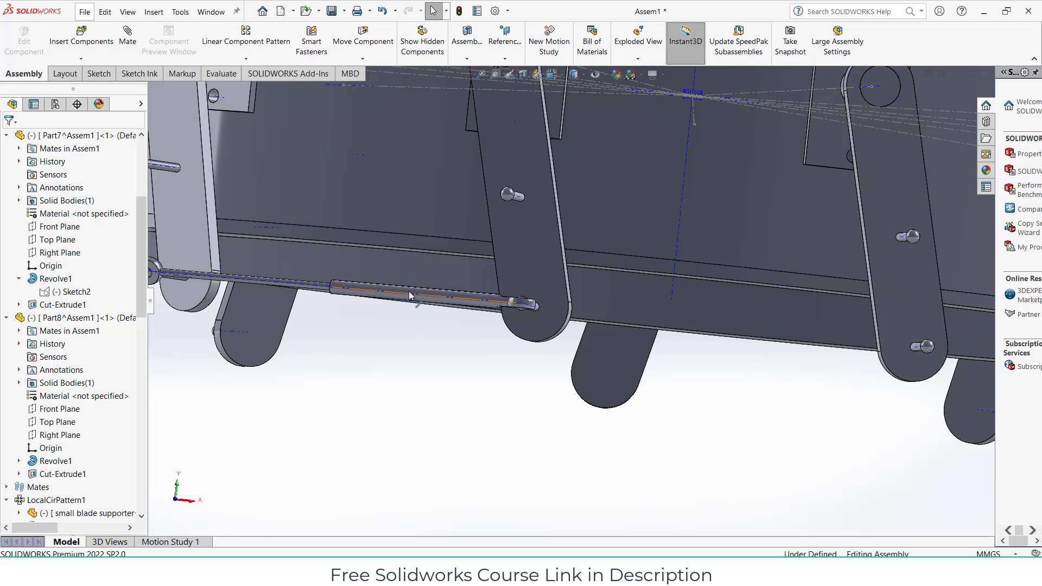
Select the thicker rod (Part7) and shift it together with the thinner rod clear of the lever balls
{"action": "scroll", "coordinate": [79, 380], "scroll_direction": "down", "scroll_amount": 1}
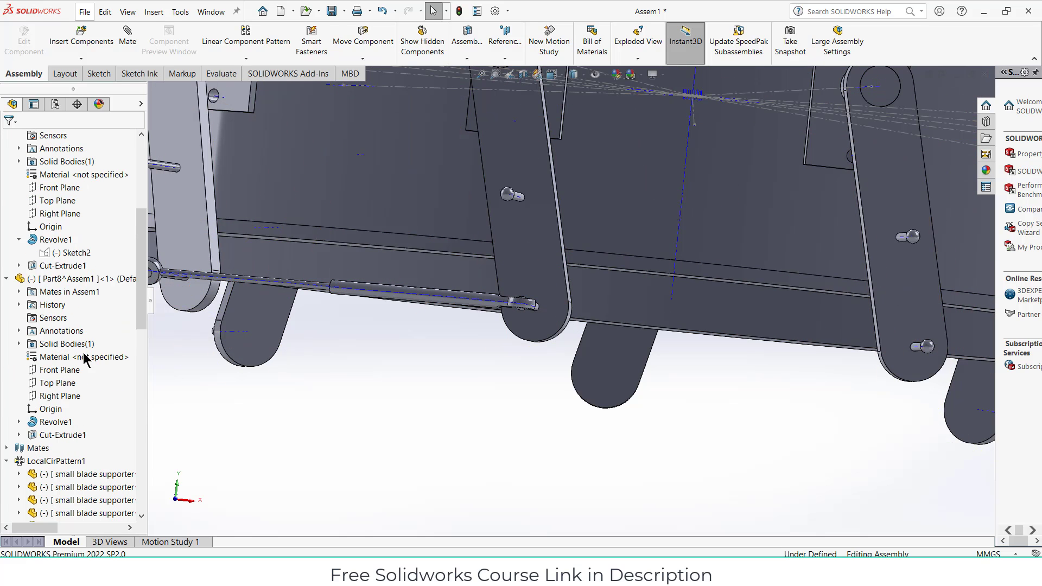
{"action": "left_click", "coordinate": [415, 292]}
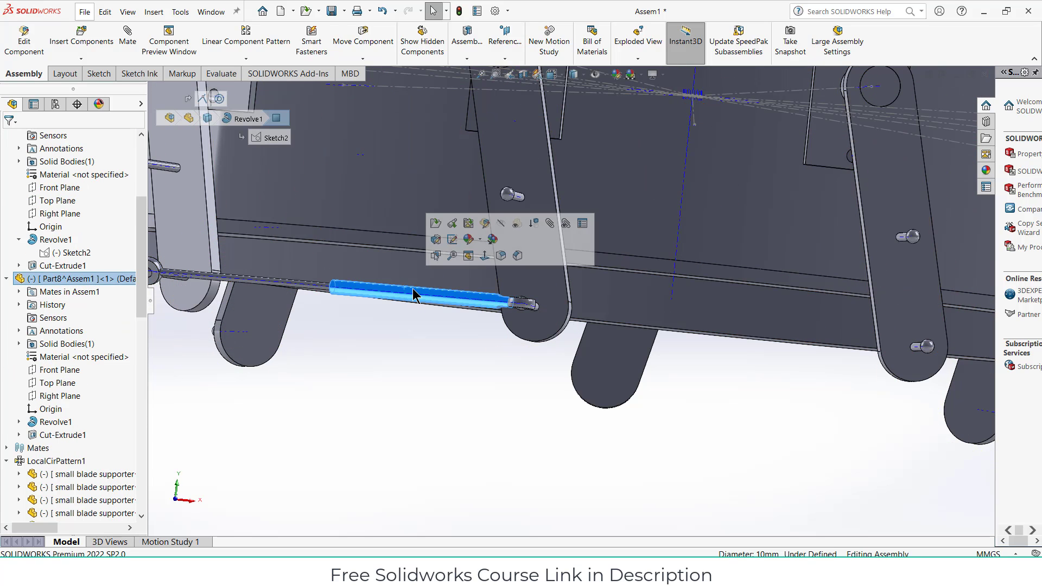
{"action": "left_click", "coordinate": [88, 137]}
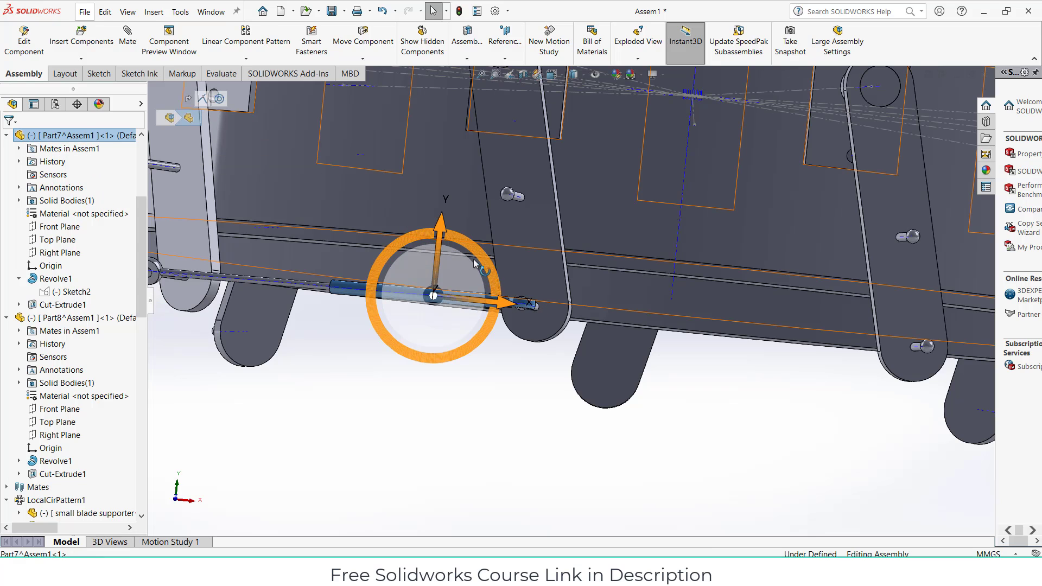
{"action": "middle_click_drag", "start_coordinate": [476, 259], "coordinate": [389, 402]}
{"action": "scroll", "coordinate": [387, 402], "scroll_direction": "up", "scroll_amount": 3}
{"action": "scroll", "coordinate": [372, 400], "scroll_direction": "down", "scroll_amount": 2}
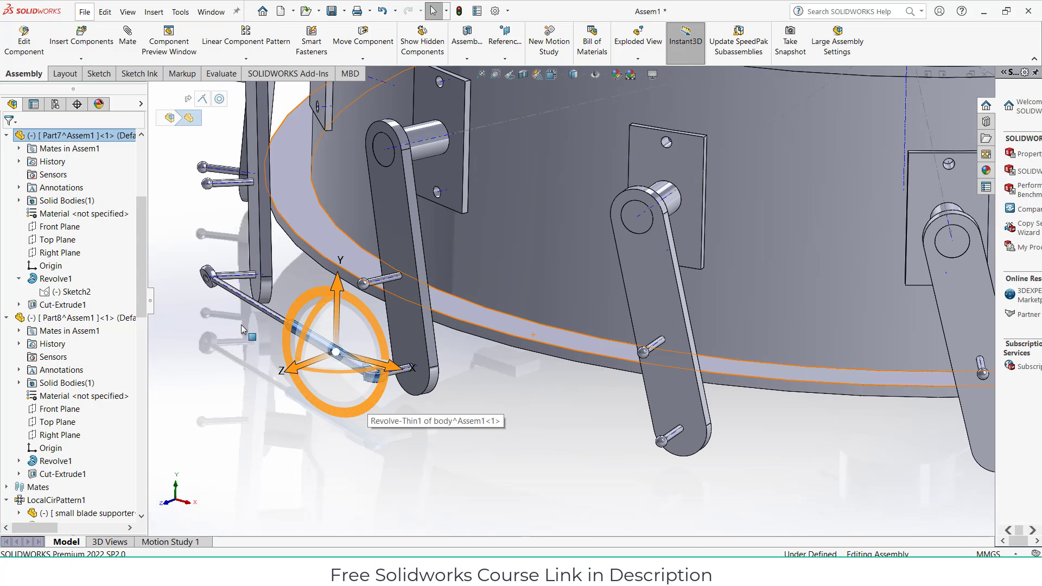
{"action": "left_click_drag", "start_coordinate": [313, 317], "coordinate": [323, 336]}
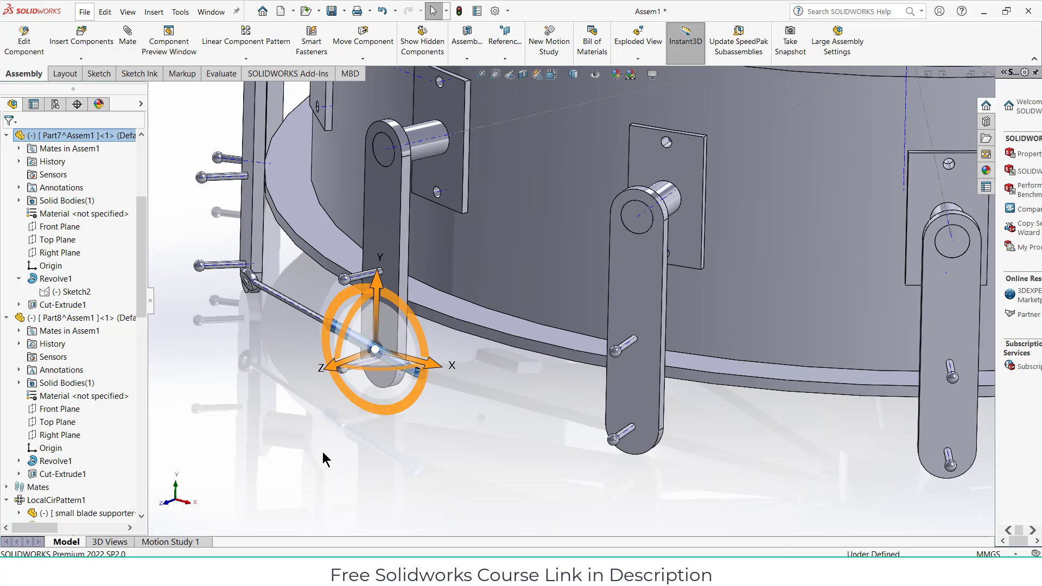
{"action": "left_click", "coordinate": [326, 459]}
Examine the thicker rod's flattened end and its hole next to the lever's lower ball pin
{"action": "scroll", "coordinate": [386, 372], "scroll_direction": "down", "scroll_amount": 3}
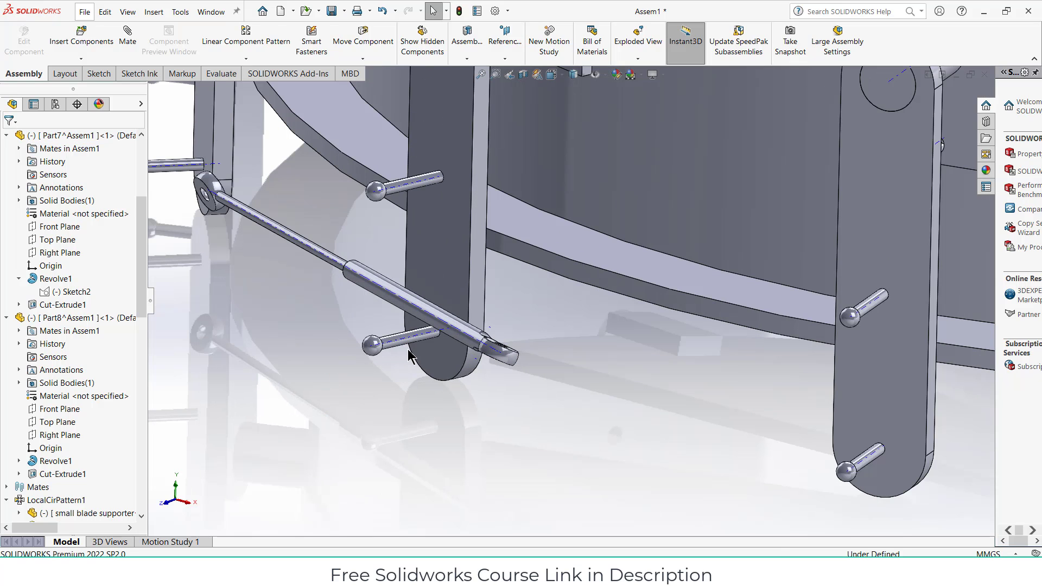
{"action": "scroll", "coordinate": [408, 349], "scroll_direction": "down", "scroll_amount": 3}
{"action": "scroll", "coordinate": [409, 348], "scroll_direction": "up", "scroll_amount": 1}
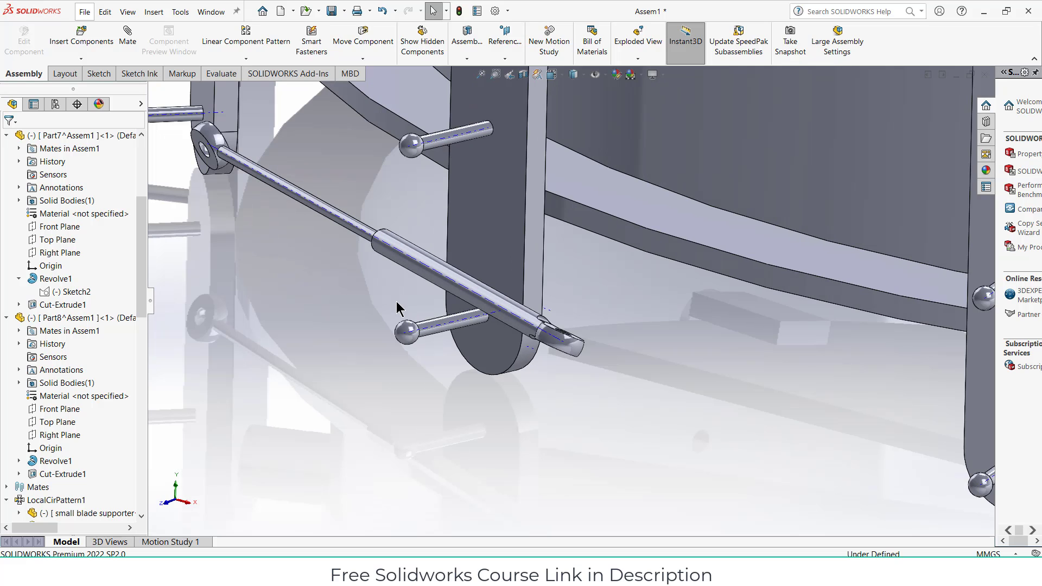
{"action": "scroll", "coordinate": [406, 359], "scroll_direction": "down", "scroll_amount": 2}
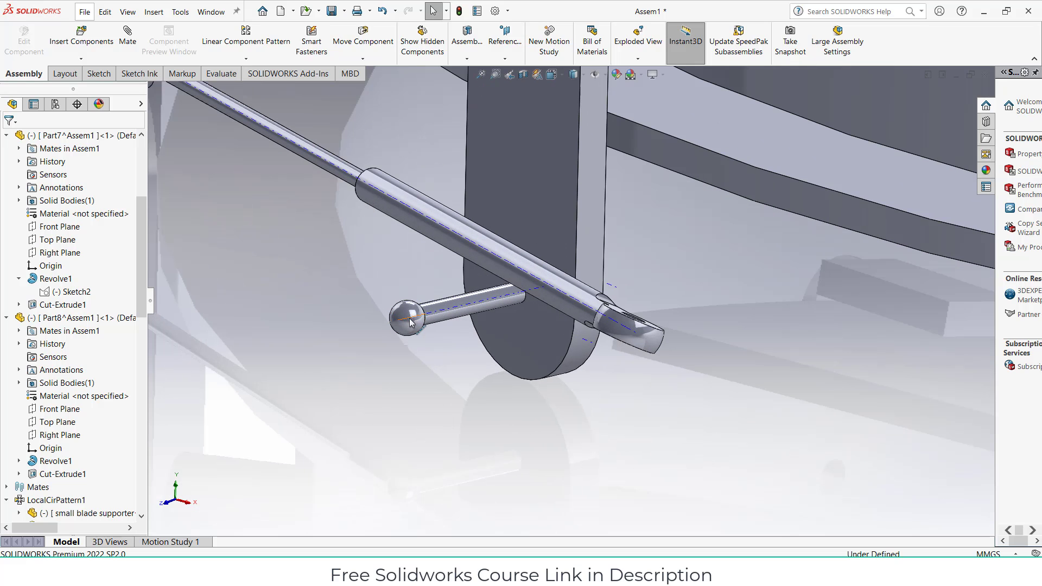
{"action": "scroll", "coordinate": [622, 313], "scroll_direction": "down", "scroll_amount": 3}
{"action": "middle_click_drag", "start_coordinate": [630, 323], "coordinate": [640, 354]}
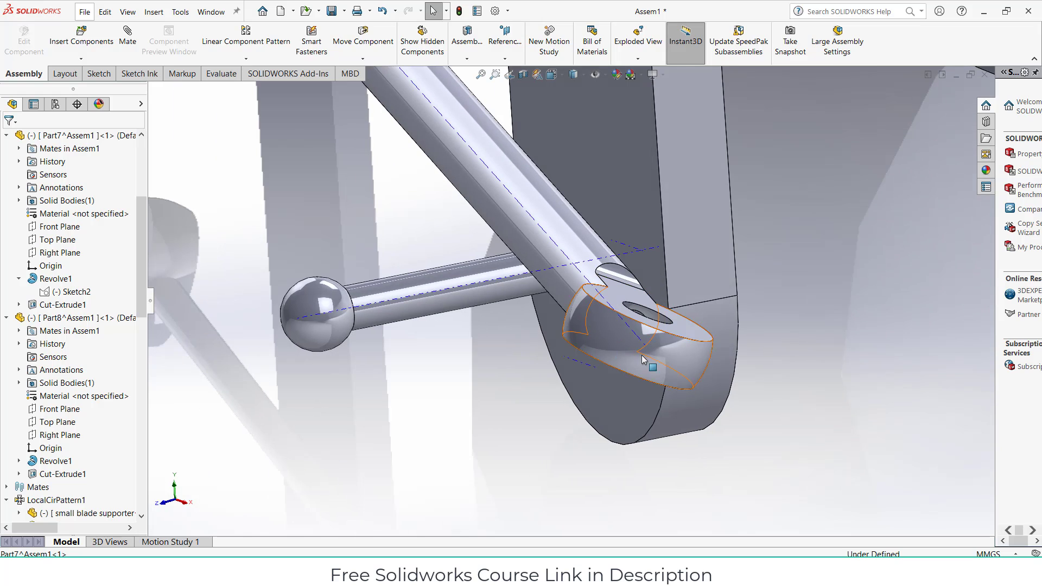
{"action": "left_click", "coordinate": [663, 356]}
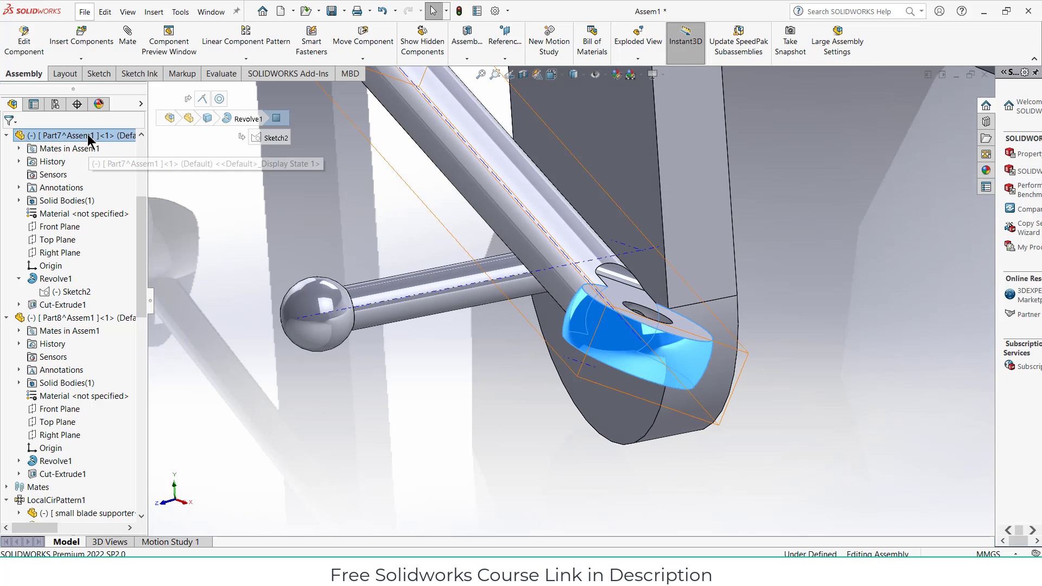
{"action": "left_click", "coordinate": [88, 136]}
{"action": "left_click_drag", "start_coordinate": [480, 160], "coordinate": [511, 158]}
{"action": "left_click", "coordinate": [651, 343]}
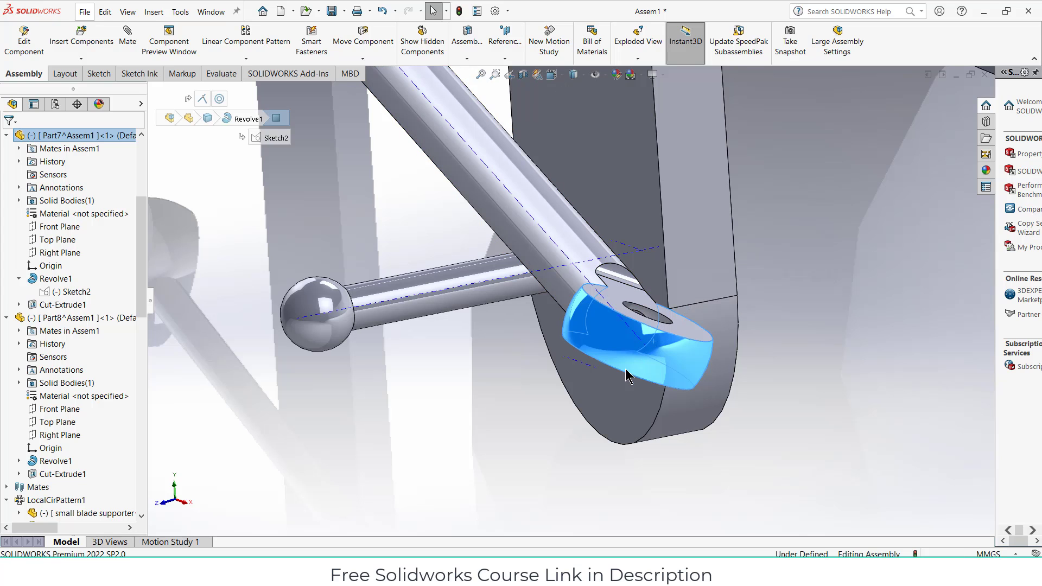
{"action": "scroll", "coordinate": [603, 381], "scroll_direction": "up", "scroll_amount": 2}
{"action": "scroll", "coordinate": [604, 384], "scroll_direction": "up", "scroll_amount": 1}
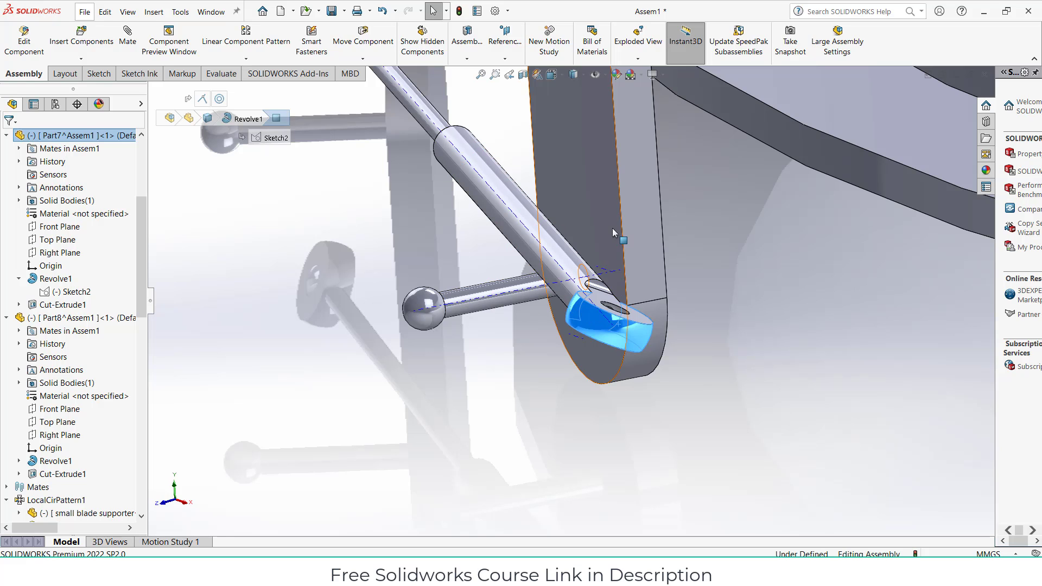
Edit the Part6 <8> lever within the assembly and start a new sketch on its Right Plane
{"action": "left_click", "coordinate": [632, 217]}
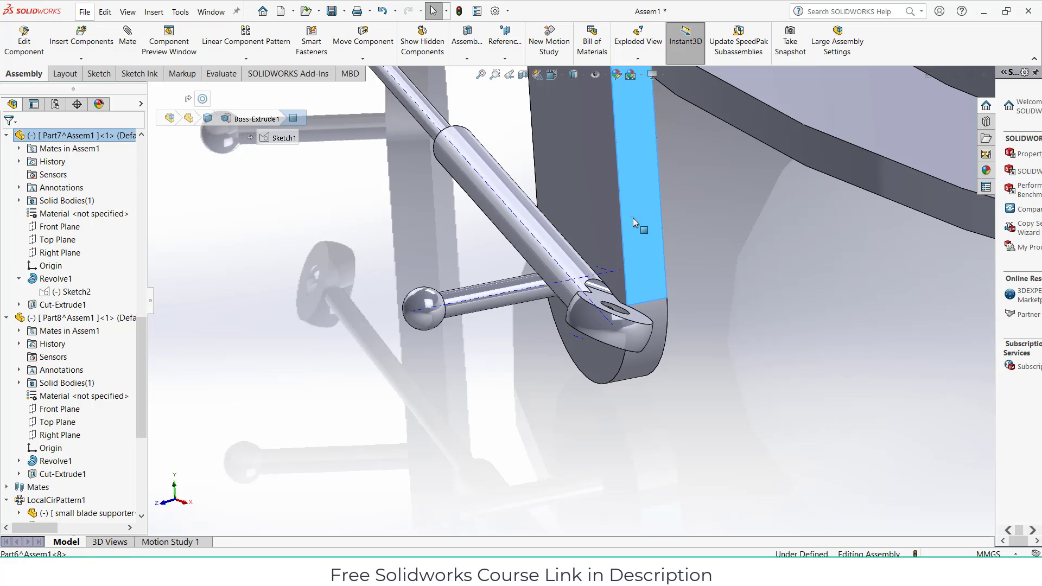
{"action": "left_click", "coordinate": [24, 43]}
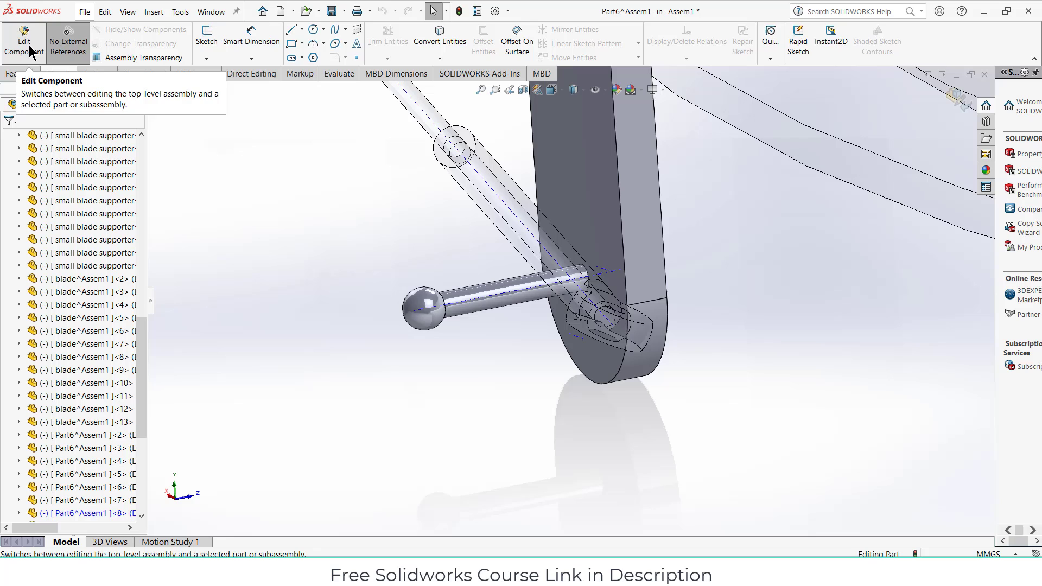
{"action": "left_click", "coordinate": [468, 302]}
{"action": "scroll", "coordinate": [59, 426], "scroll_direction": "down", "scroll_amount": 1}
{"action": "scroll", "coordinate": [58, 426], "scroll_direction": "down", "scroll_amount": 2}
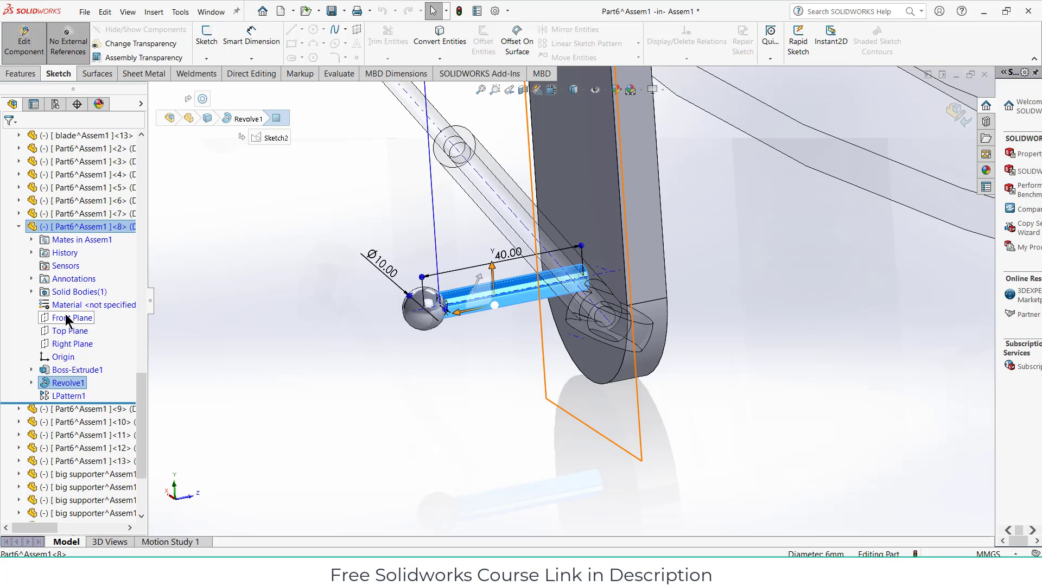
{"action": "left_click", "coordinate": [74, 344]}
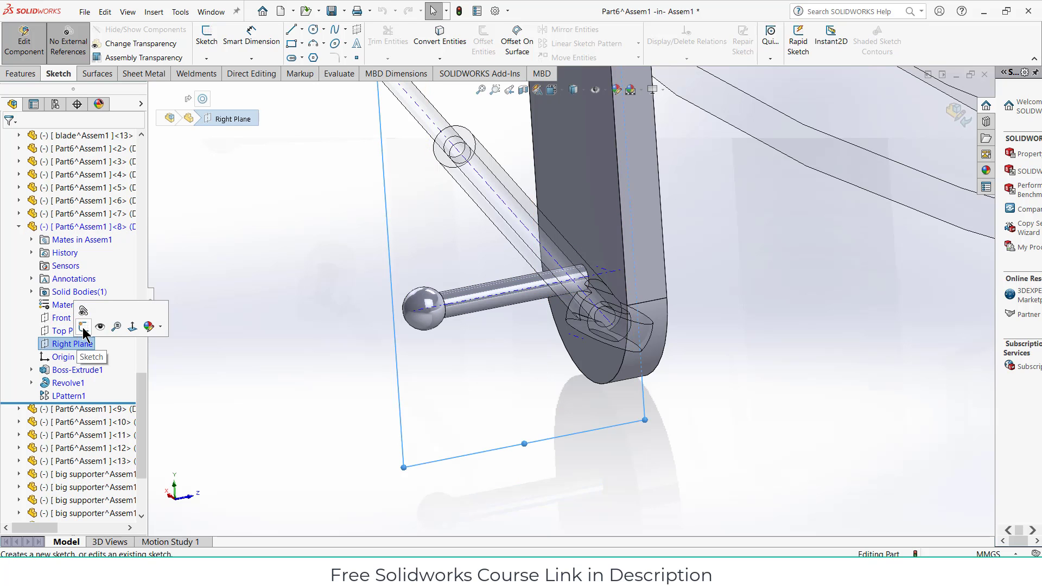
{"action": "left_click", "coordinate": [83, 327]}
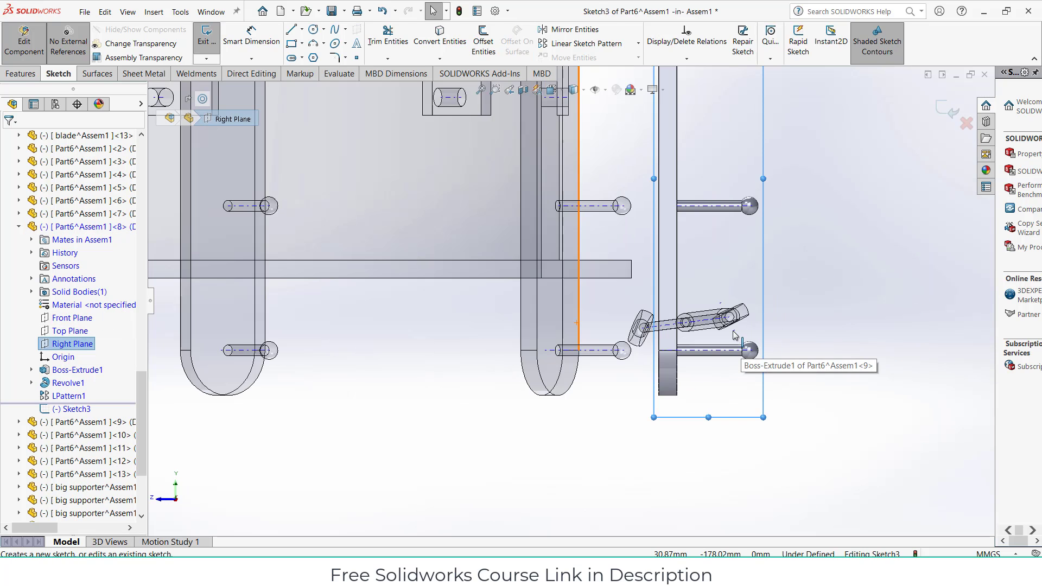
Place one sketch point at the centre of the lever's lower ball and another at the centre of its upper ball
{"action": "scroll", "coordinate": [735, 335], "scroll_direction": "down", "scroll_amount": 6}
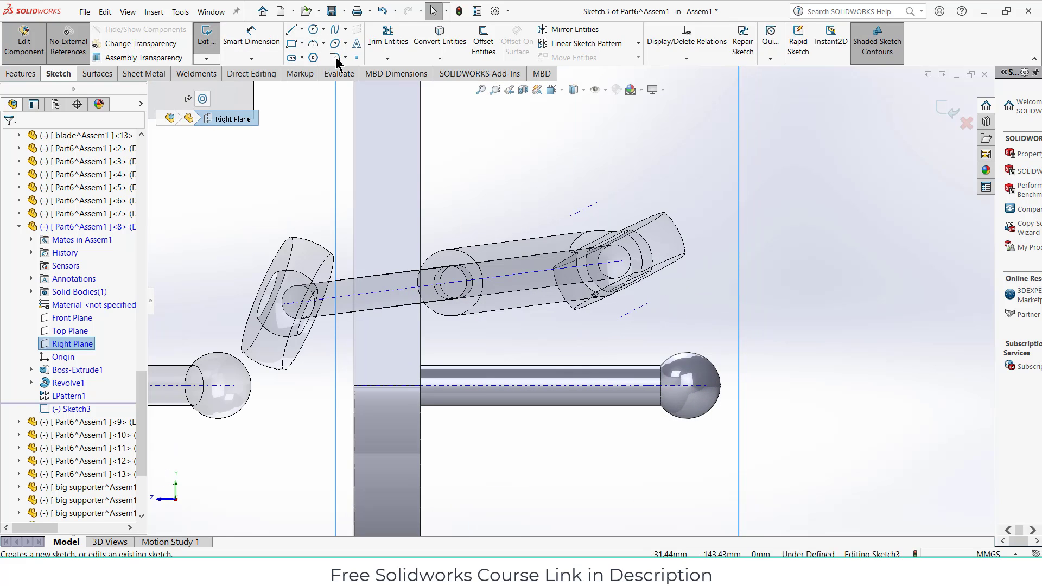
{"action": "left_click", "coordinate": [357, 58]}
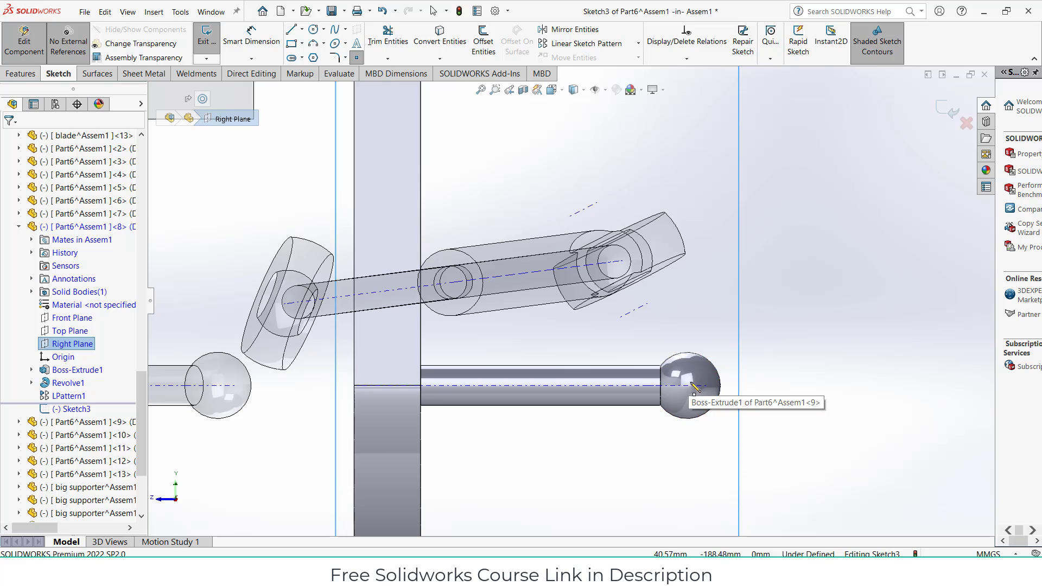
{"action": "left_click", "coordinate": [688, 386]}
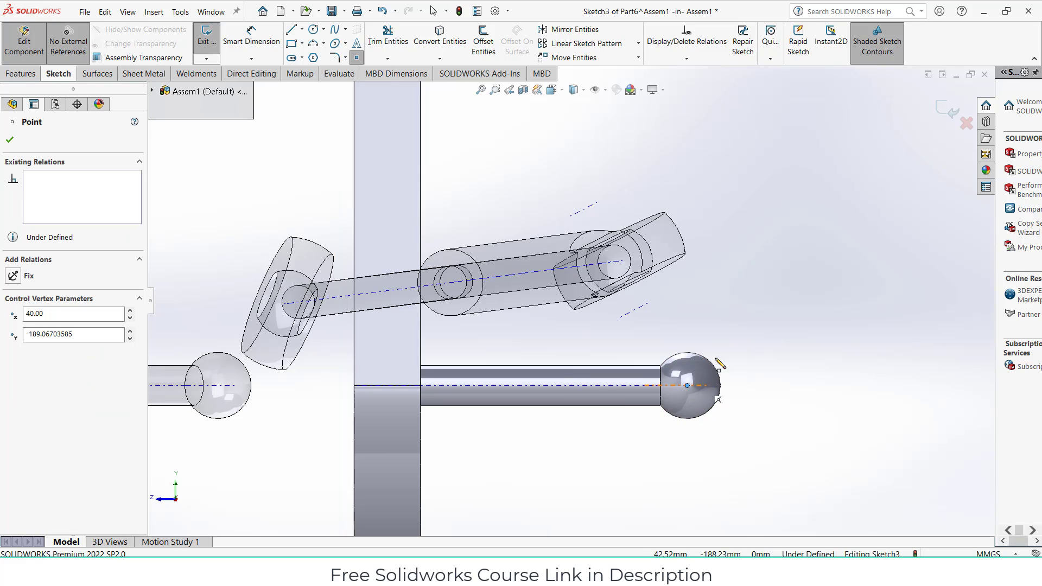
{"action": "scroll", "coordinate": [730, 325], "scroll_direction": "up", "scroll_amount": 3}
{"action": "scroll", "coordinate": [627, 250], "scroll_direction": "down", "scroll_amount": 2}
{"action": "scroll", "coordinate": [619, 215], "scroll_direction": "down", "scroll_amount": 6}
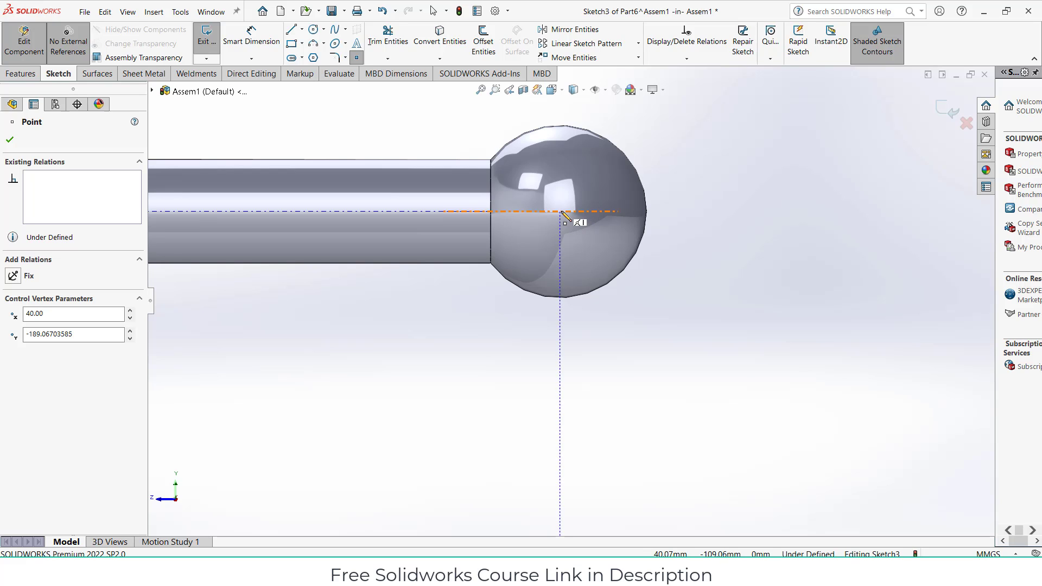
{"action": "key", "text": "Escape"}
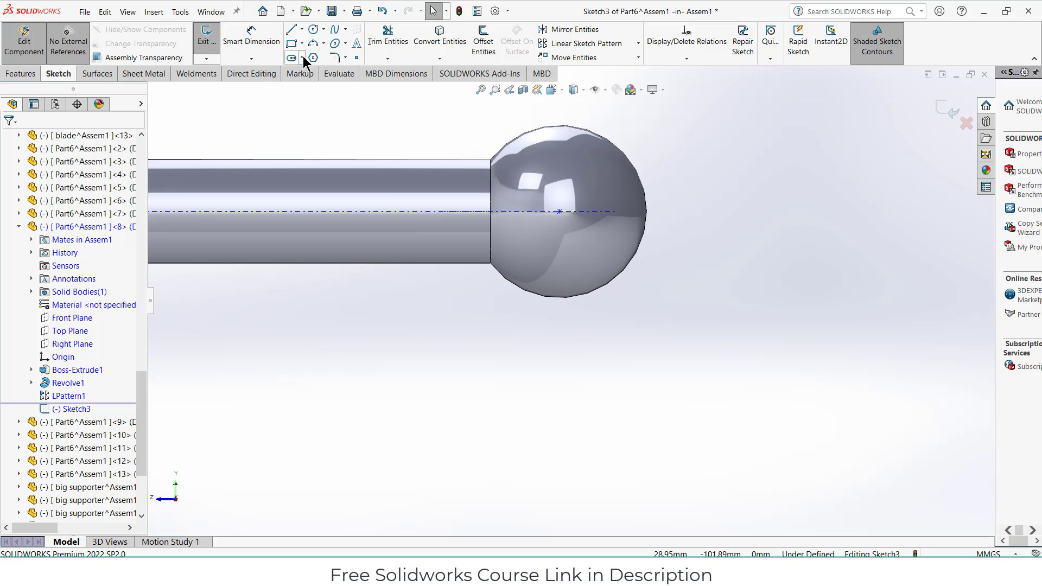
Make the upper sketch point concentric with the silhouette edge of the lever's upper ball
{"action": "left_click", "coordinate": [560, 212]}
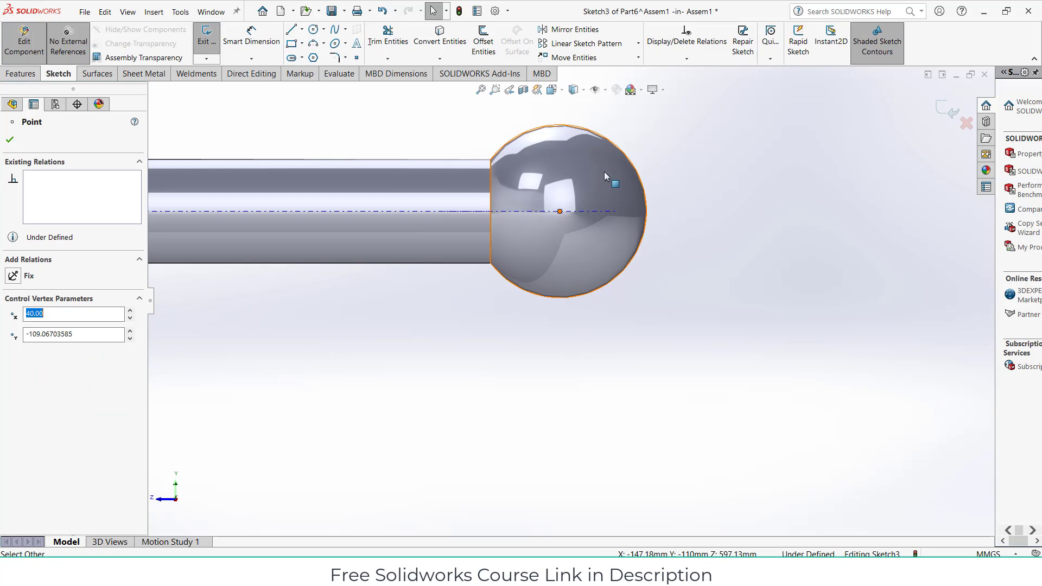
{"action": "left_click", "coordinate": [646, 189], "text": "ctrl"}
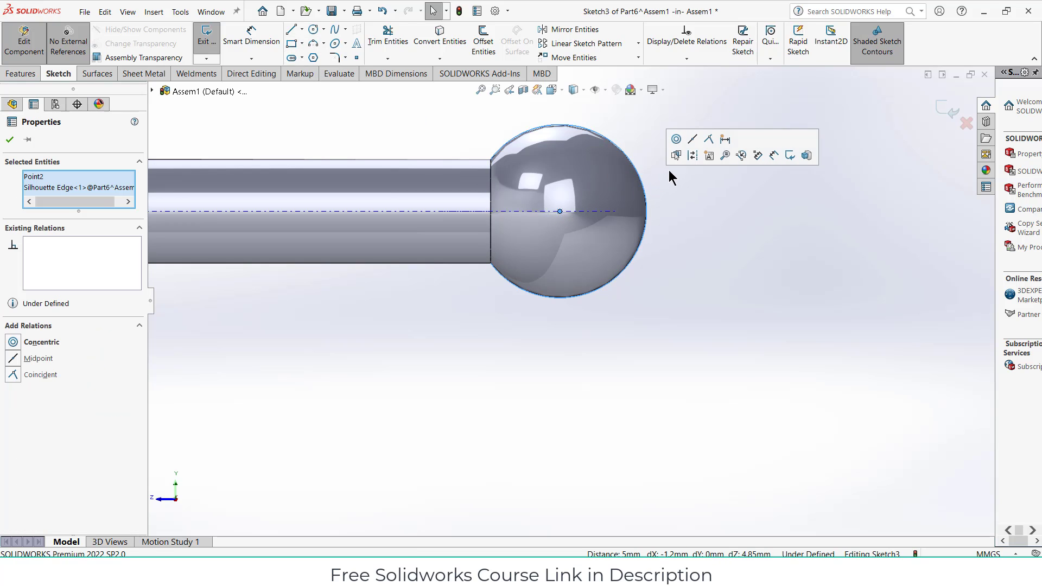
{"action": "left_click", "coordinate": [674, 296]}
Make the lower sketch point concentric with the silhouette edge of the lever's lower ball
{"action": "scroll", "coordinate": [674, 302], "scroll_direction": "up", "scroll_amount": 10}
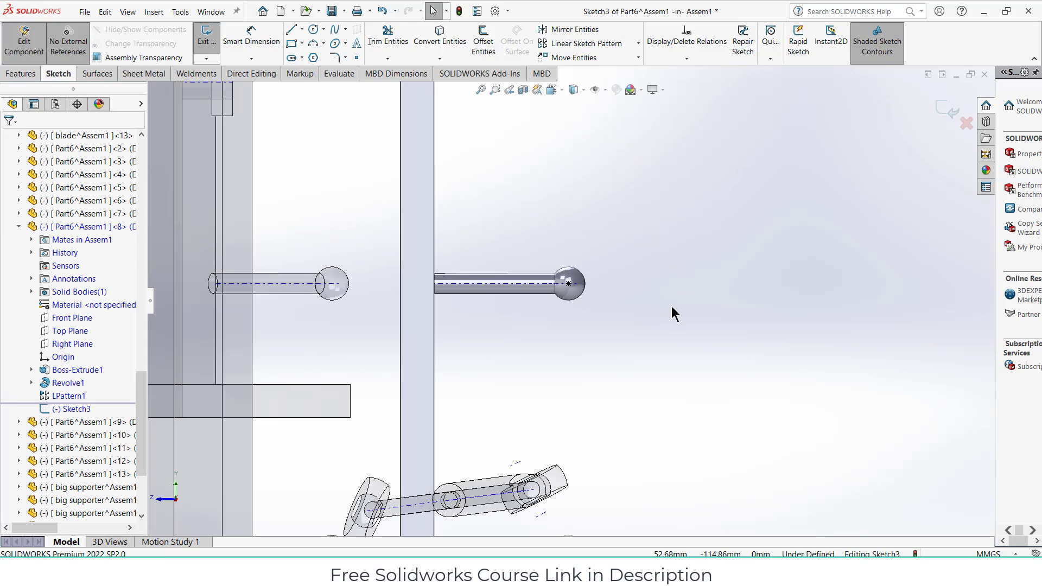
{"action": "scroll", "coordinate": [615, 413], "scroll_direction": "down", "scroll_amount": 8}
{"action": "scroll", "coordinate": [475, 413], "scroll_direction": "down", "scroll_amount": 3}
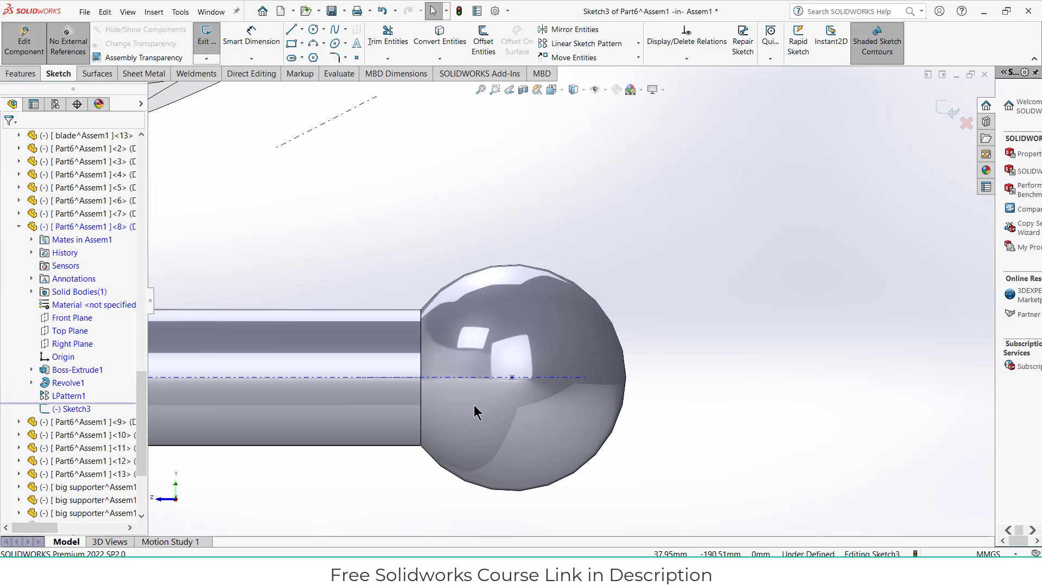
{"action": "left_click", "coordinate": [512, 377]}
{"action": "left_click", "coordinate": [623, 352], "text": "ctrl"}
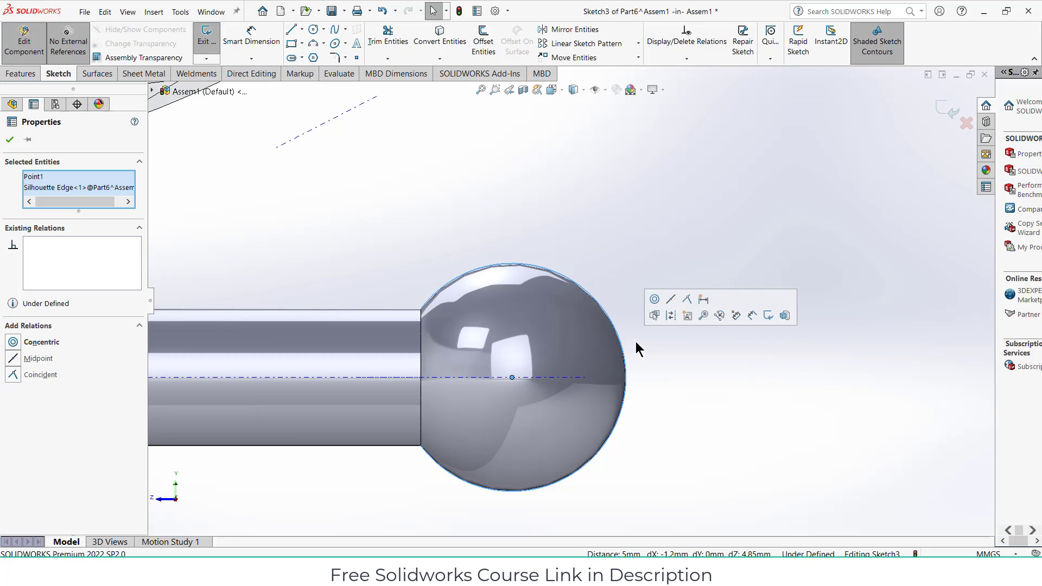
{"action": "left_click", "coordinate": [653, 314]}
{"action": "left_click", "coordinate": [673, 404]}
Close the lever's ball-centre sketch and return from part editing to the assembly
{"action": "scroll", "coordinate": [676, 403], "scroll_direction": "up", "scroll_amount": 6}
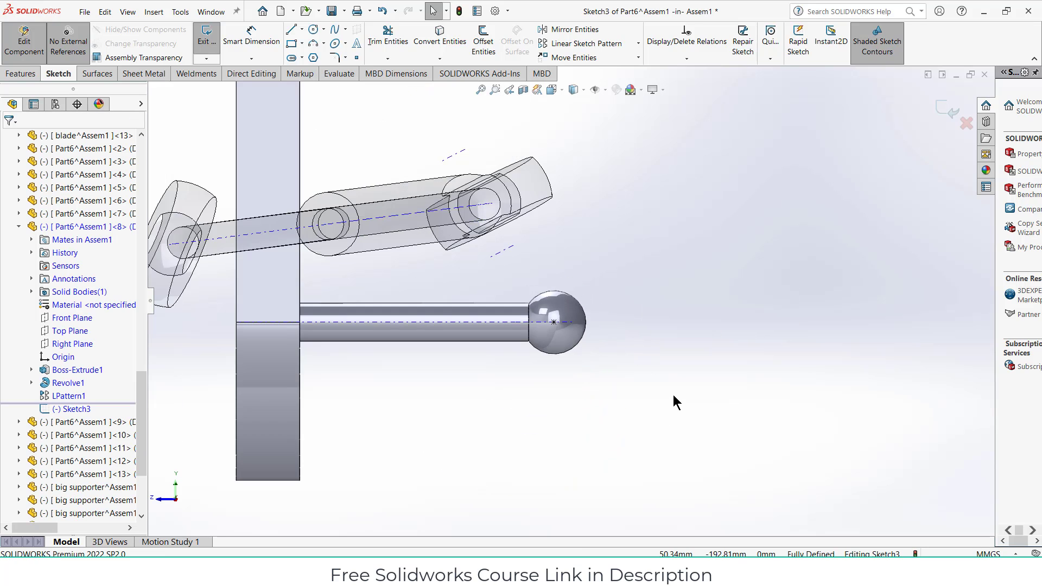
{"action": "scroll", "coordinate": [798, 228], "scroll_direction": "up", "scroll_amount": 7}
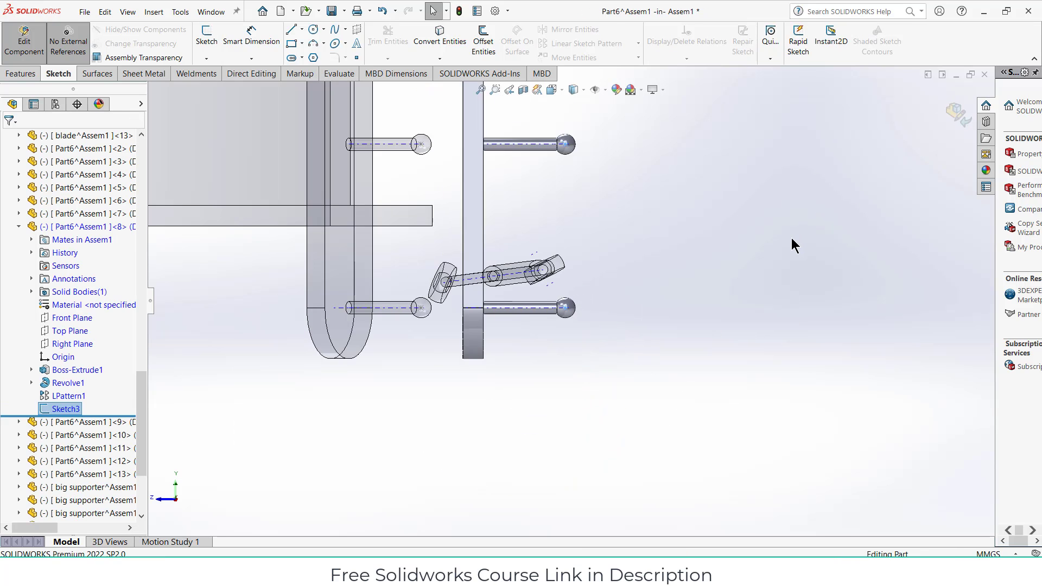
{"action": "middle_click_drag", "start_coordinate": [749, 262], "coordinate": [770, 247]}
{"action": "left_click", "coordinate": [960, 111]}
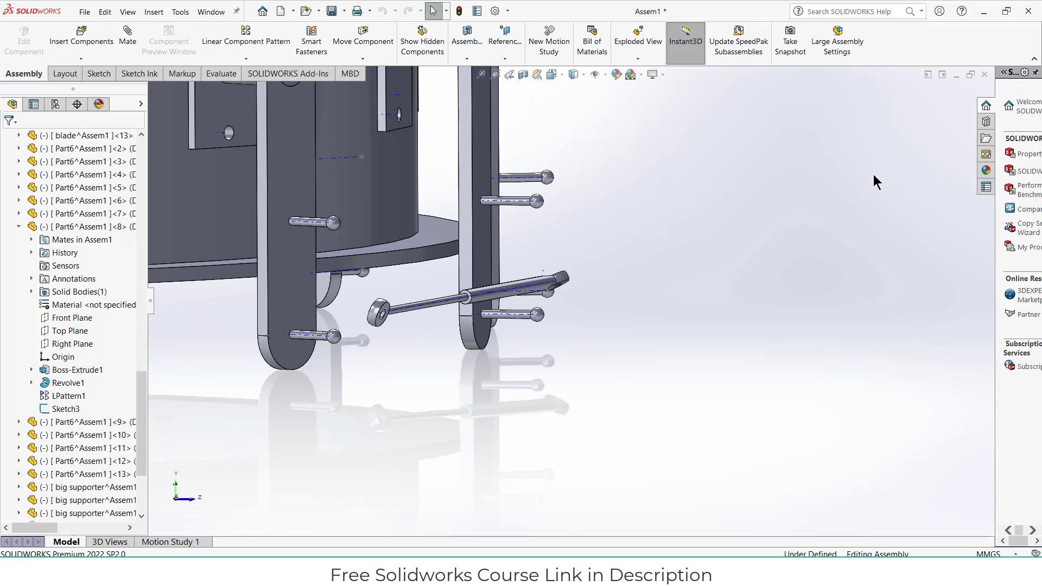
Edit the thicker rod (Part7) and sketch a point on its Front Plane, on the axis within the flattened end, about 152.4 mm from the origin
{"action": "scroll", "coordinate": [472, 260], "scroll_direction": "down", "scroll_amount": 10}
{"action": "left_click", "coordinate": [486, 282]}
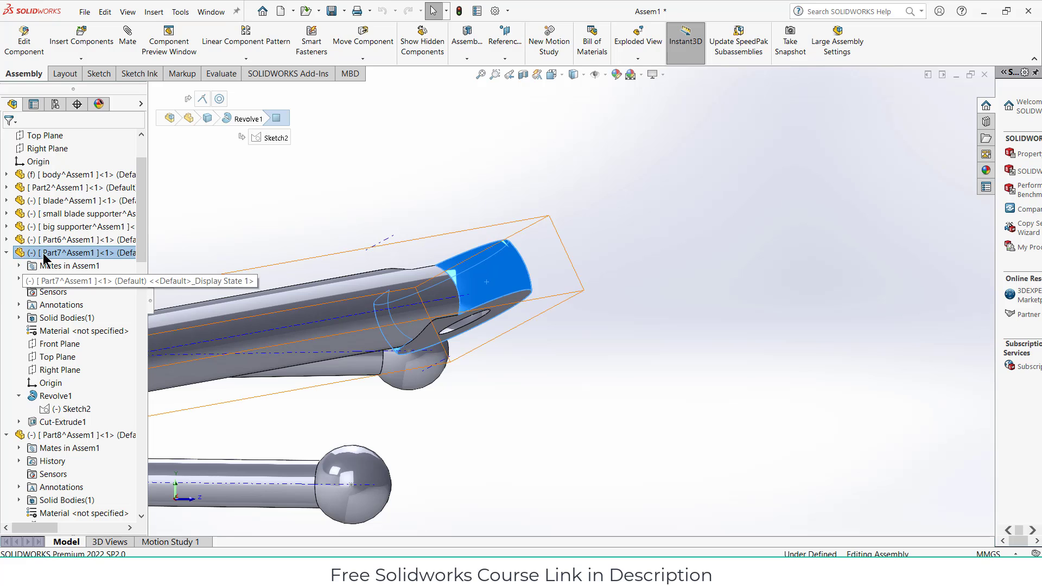
{"action": "left_click", "coordinate": [24, 39]}
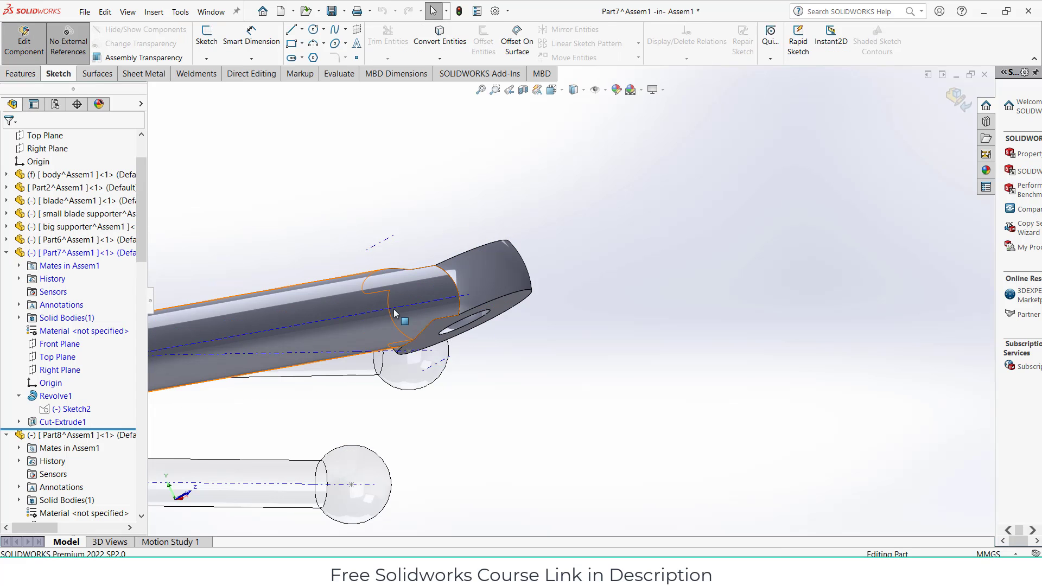
{"action": "left_click", "coordinate": [61, 346]}
{"action": "left_click", "coordinate": [71, 325]}
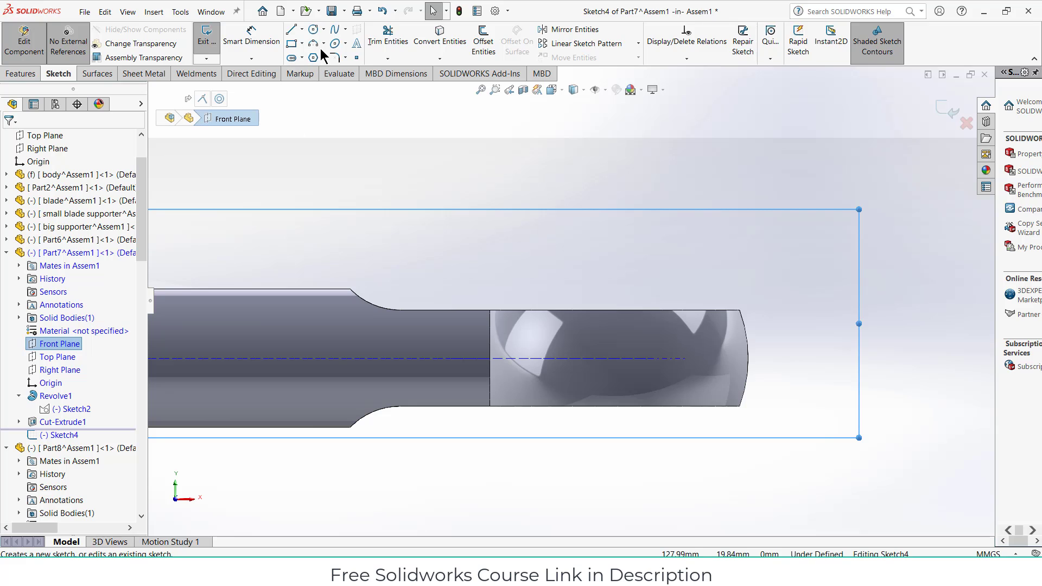
{"action": "left_click", "coordinate": [356, 58]}
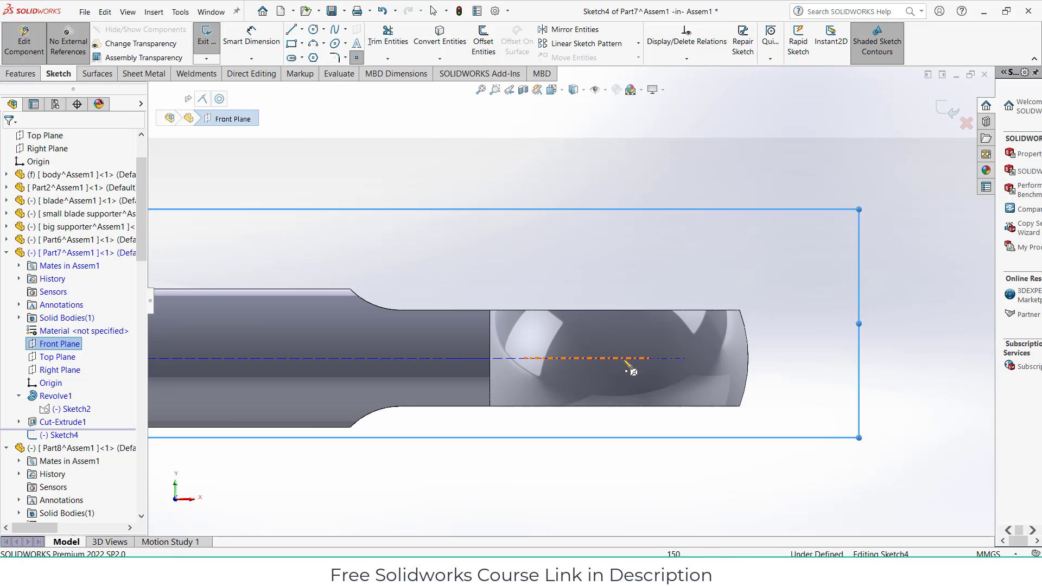
{"action": "left_click", "coordinate": [643, 358]}
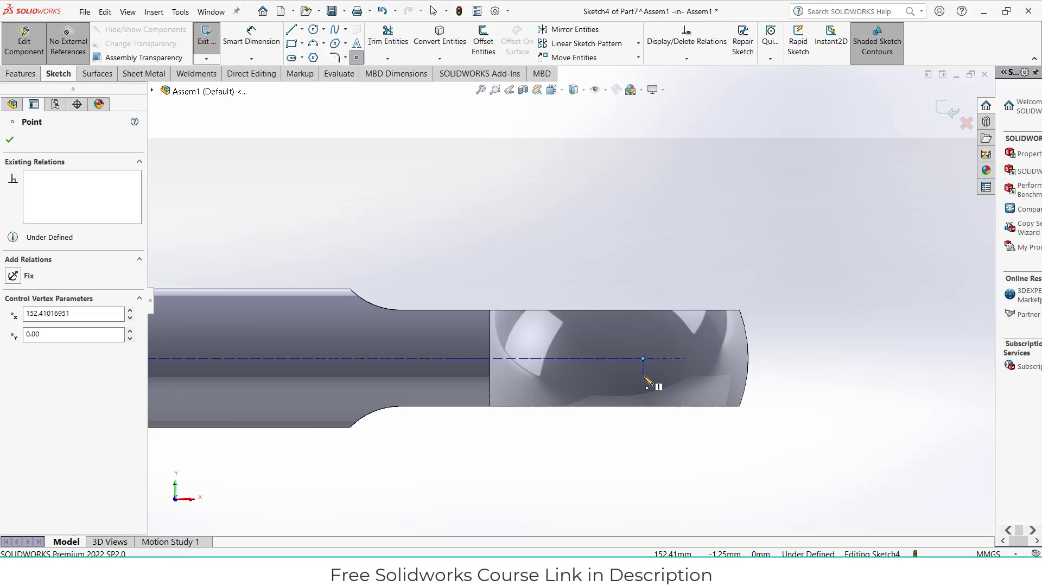
Make the sketch point concentric with the rounded end edge of the Part7 rod and close the sketch
{"action": "key", "text": "Escape"}
{"action": "left_click", "coordinate": [643, 359]}
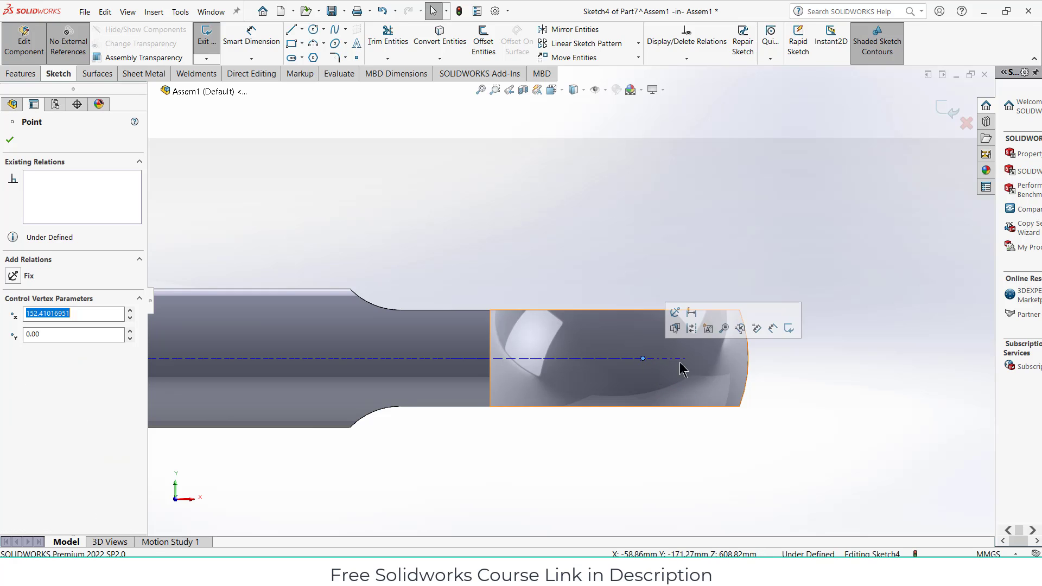
{"action": "left_click", "coordinate": [749, 359], "text": "ctrl"}
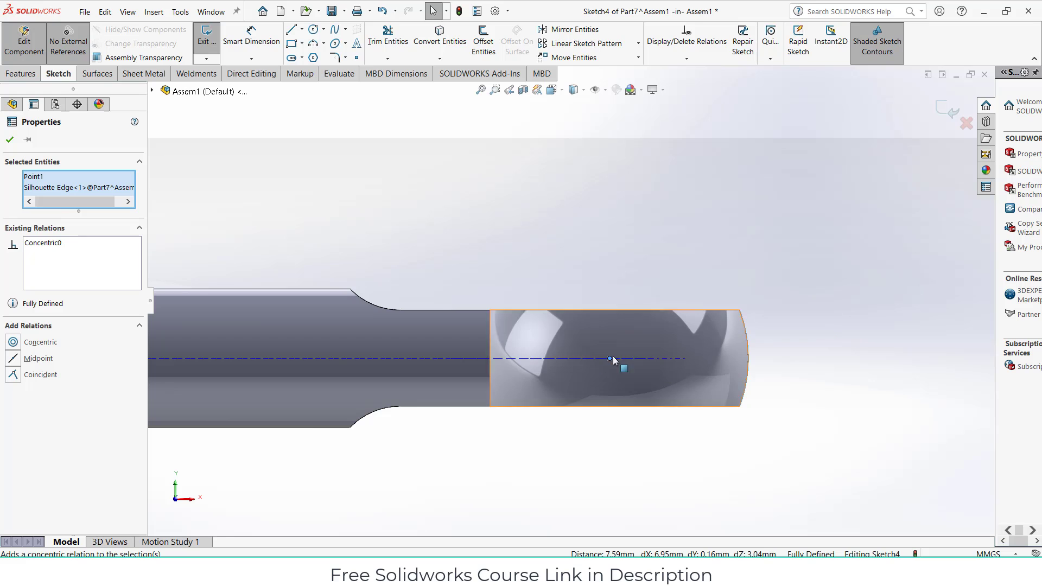
{"action": "scroll", "coordinate": [652, 391], "scroll_direction": "up", "scroll_amount": 6}
{"action": "scroll", "coordinate": [568, 341], "scroll_direction": "up", "scroll_amount": 2}
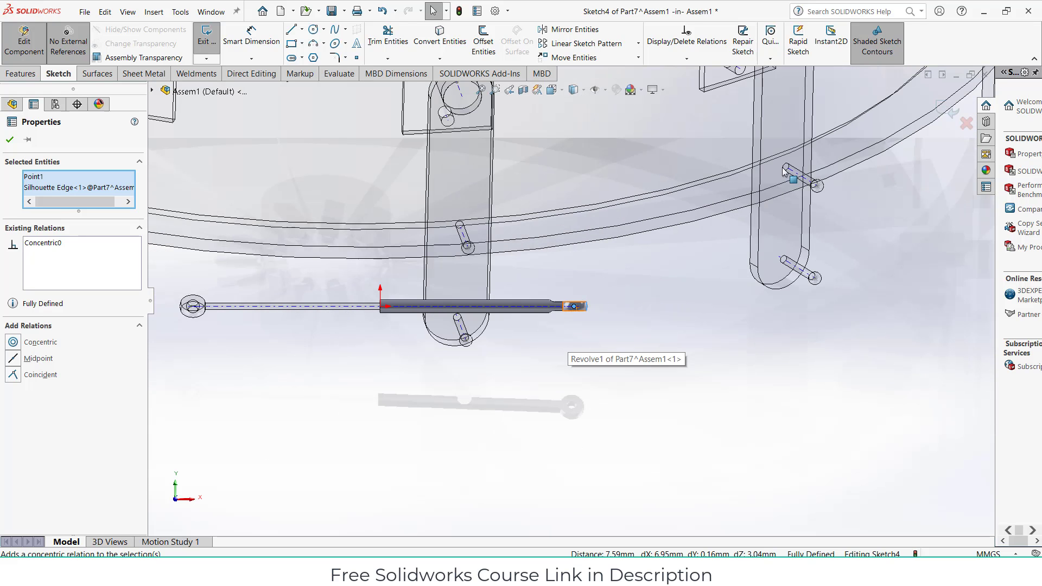
{"action": "left_click", "coordinate": [947, 109]}
Finish editing the Part7 rod and open the ring-ended Part8 rod for in-context editing
{"action": "scroll", "coordinate": [741, 297], "scroll_direction": "up", "scroll_amount": 3}
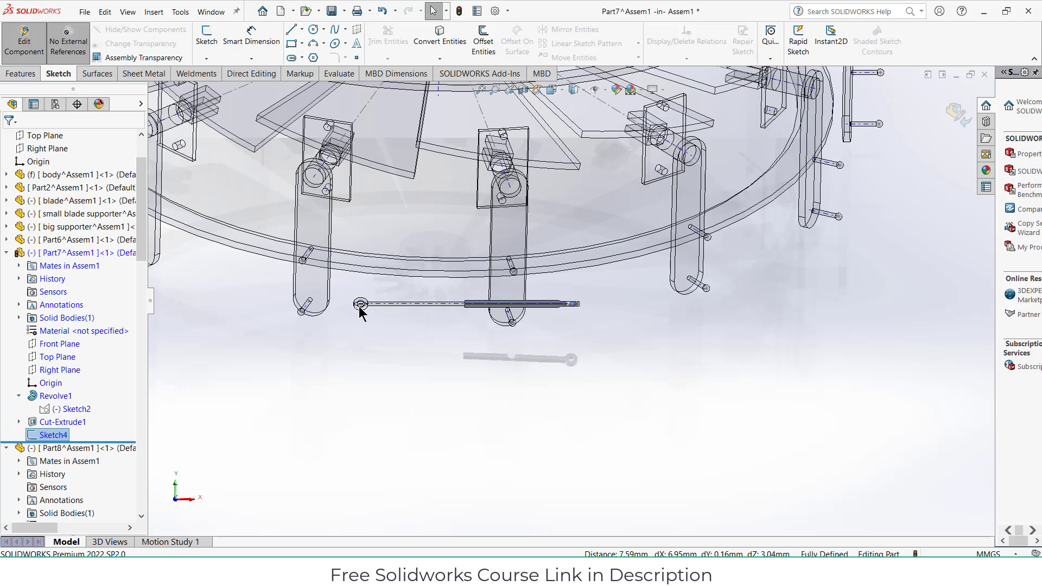
{"action": "scroll", "coordinate": [361, 307], "scroll_direction": "down", "scroll_amount": 10}
{"action": "left_click", "coordinate": [553, 171]}
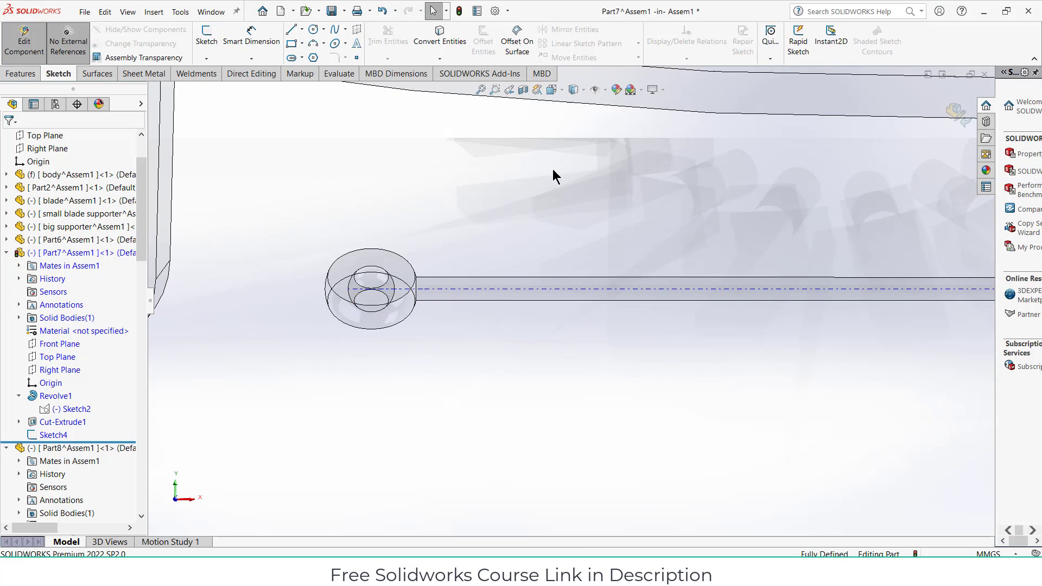
{"action": "left_click", "coordinate": [967, 115]}
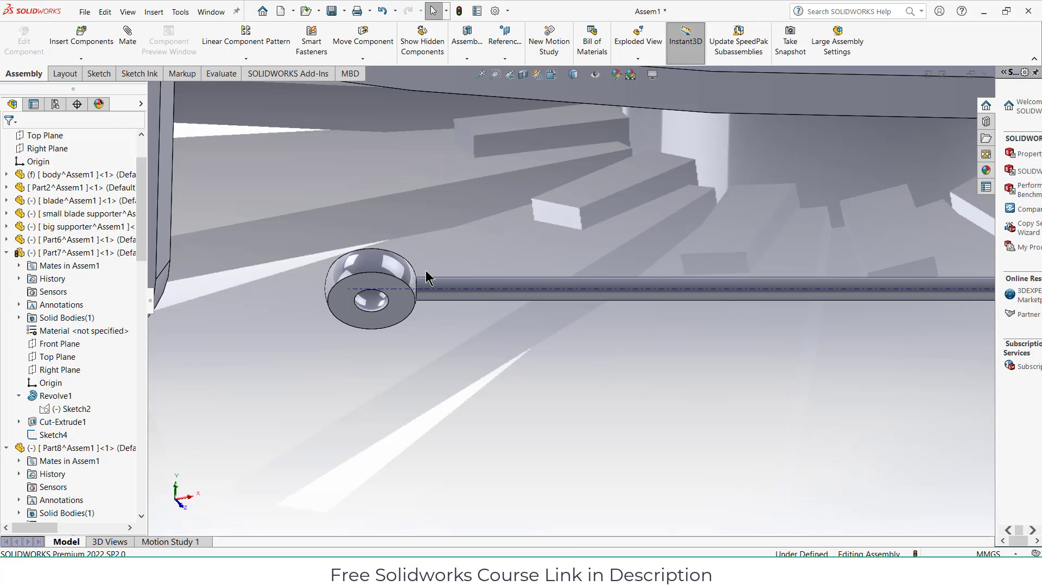
{"action": "left_click", "coordinate": [392, 268]}
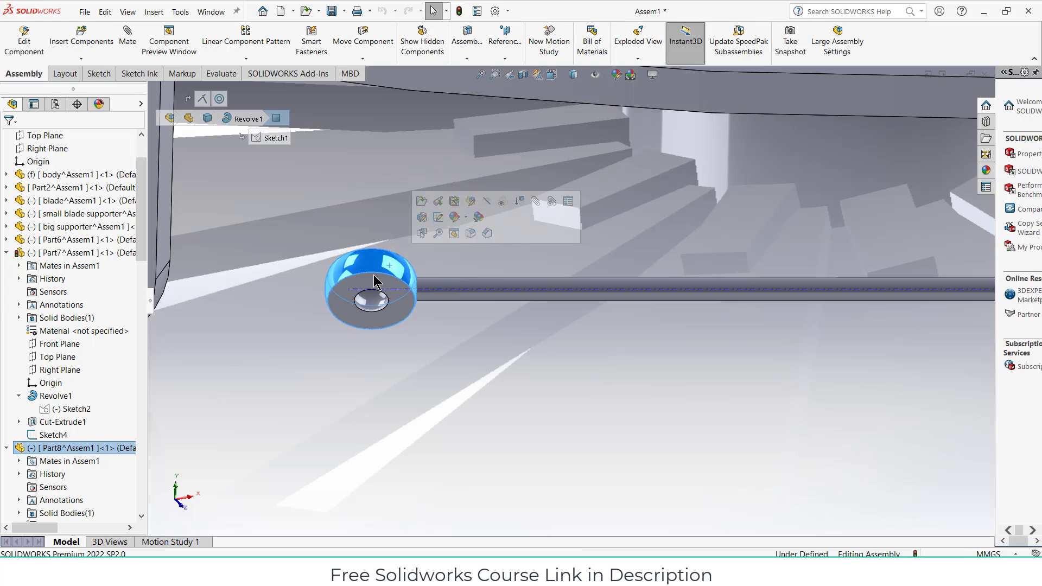
{"action": "left_click", "coordinate": [27, 49]}
{"action": "scroll", "coordinate": [51, 347], "scroll_direction": "down", "scroll_amount": 4}
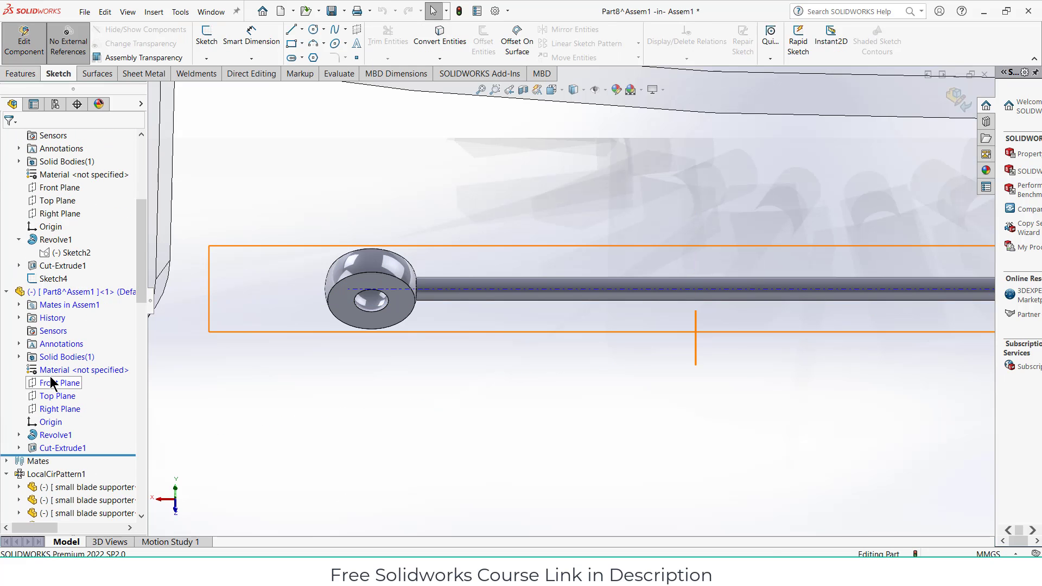
Set up a reference plane in Part8 from its Top Plane and one flat face of the ring end
{"action": "middle_click_drag", "start_coordinate": [516, 362], "coordinate": [440, 481]}
{"action": "scroll", "coordinate": [499, 400], "scroll_direction": "up", "scroll_amount": 5}
{"action": "scroll", "coordinate": [500, 403], "scroll_direction": "up", "scroll_amount": 3}
{"action": "scroll", "coordinate": [446, 438], "scroll_direction": "down", "scroll_amount": 4}
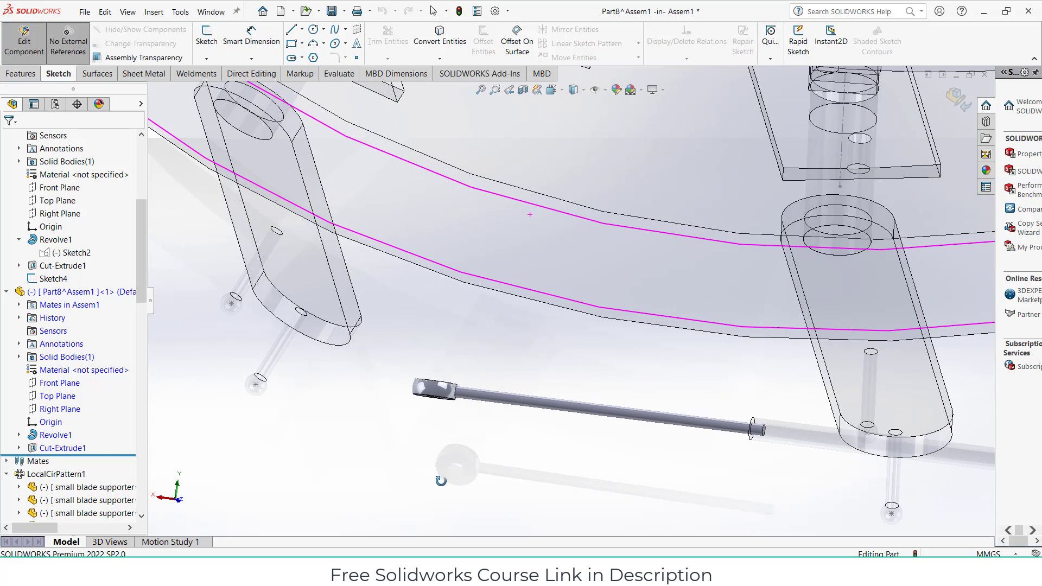
{"action": "left_click", "coordinate": [67, 401]}
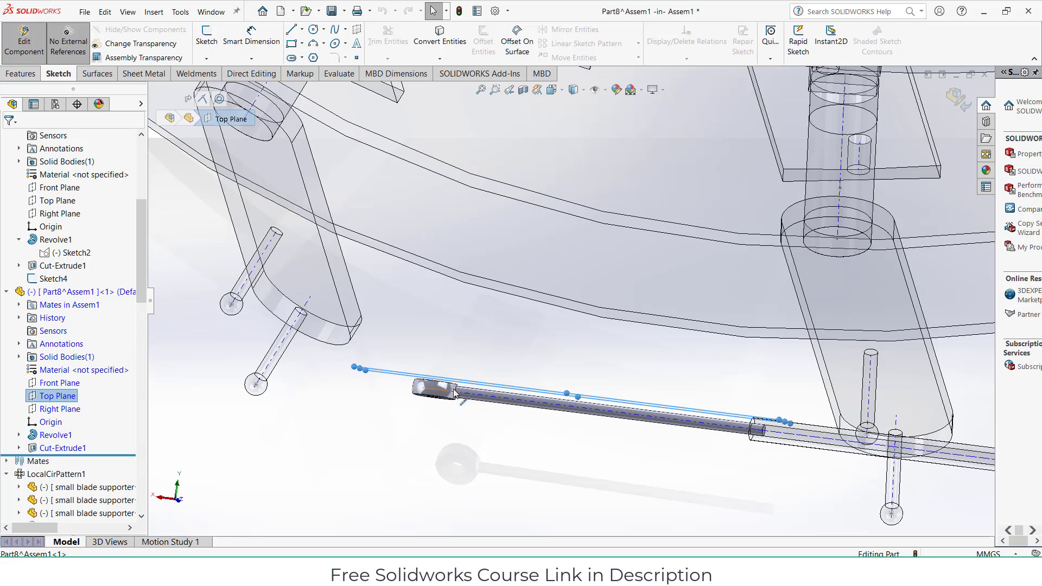
{"action": "scroll", "coordinate": [434, 388], "scroll_direction": "up", "scroll_amount": 6}
{"action": "middle_click_drag", "start_coordinate": [477, 296], "coordinate": [519, 246]}
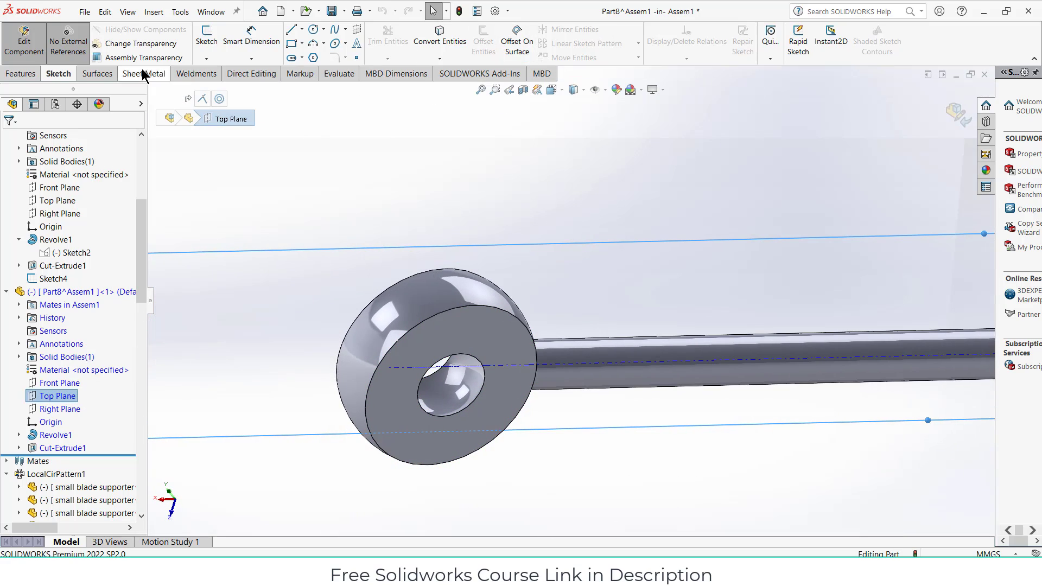
{"action": "left_click", "coordinate": [24, 74]}
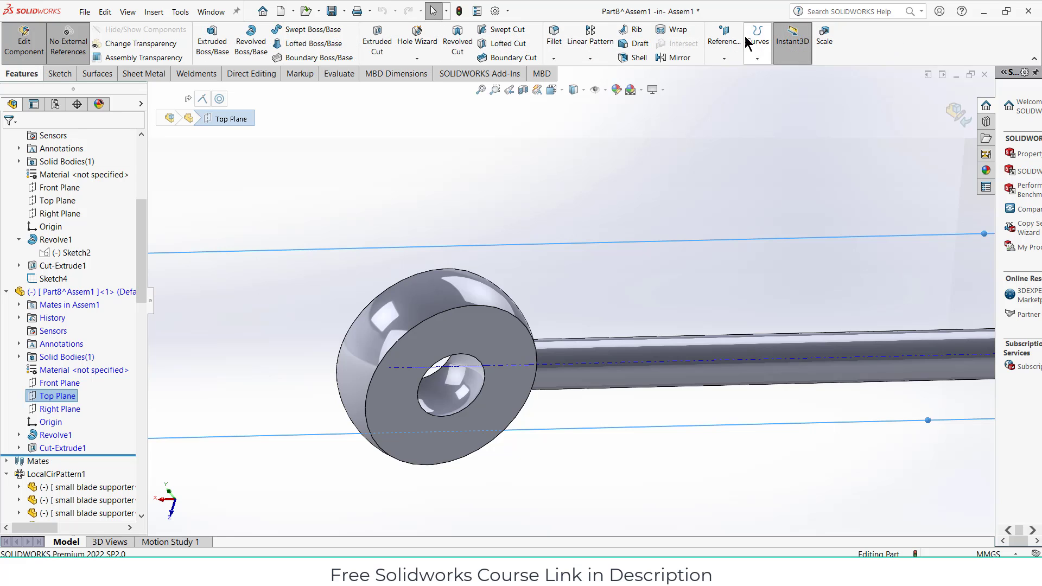
{"action": "left_click", "coordinate": [723, 57]}
{"action": "left_click", "coordinate": [733, 72]}
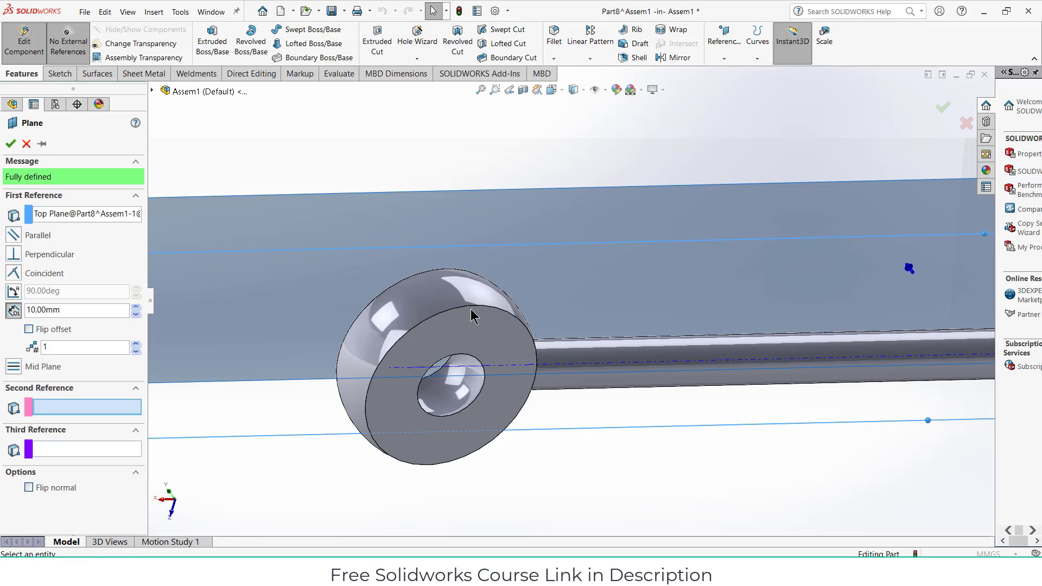
{"action": "left_click", "coordinate": [480, 323]}
Replace the Top Plane reference with the ring's opposite flat face and create the mid plane
{"action": "right_click", "coordinate": [69, 211]}
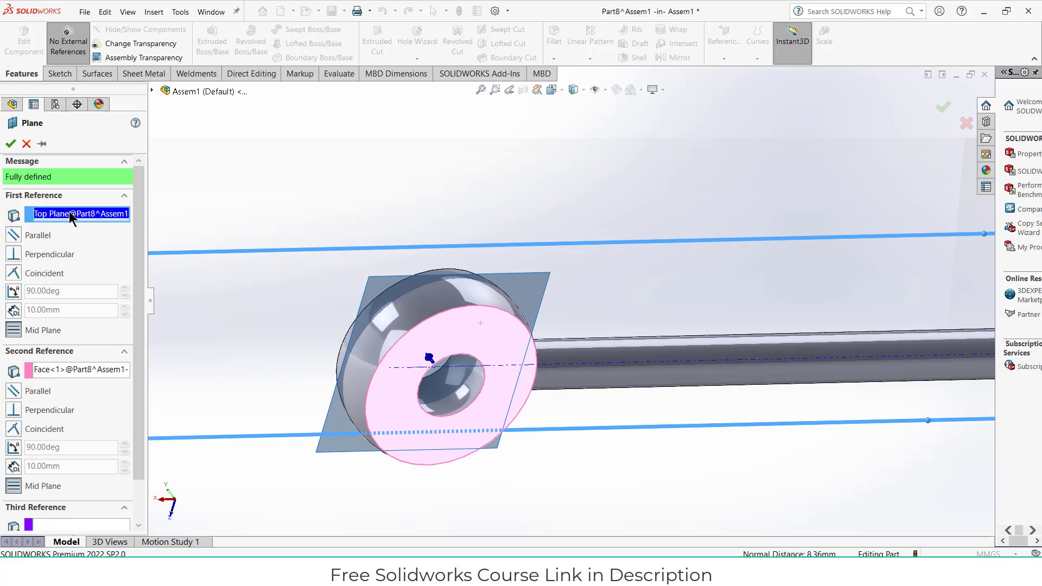
{"action": "left_click", "coordinate": [78, 219]}
{"action": "middle_click_drag", "start_coordinate": [400, 323], "coordinate": [351, 302]}
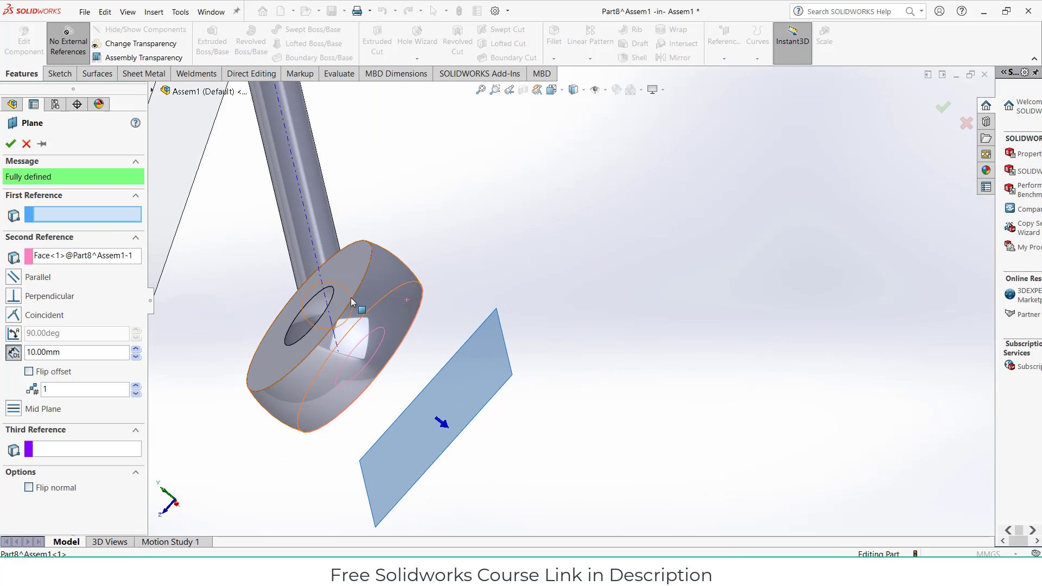
{"action": "left_click", "coordinate": [349, 278]}
{"action": "middle_click_drag", "start_coordinate": [435, 330], "coordinate": [407, 302]}
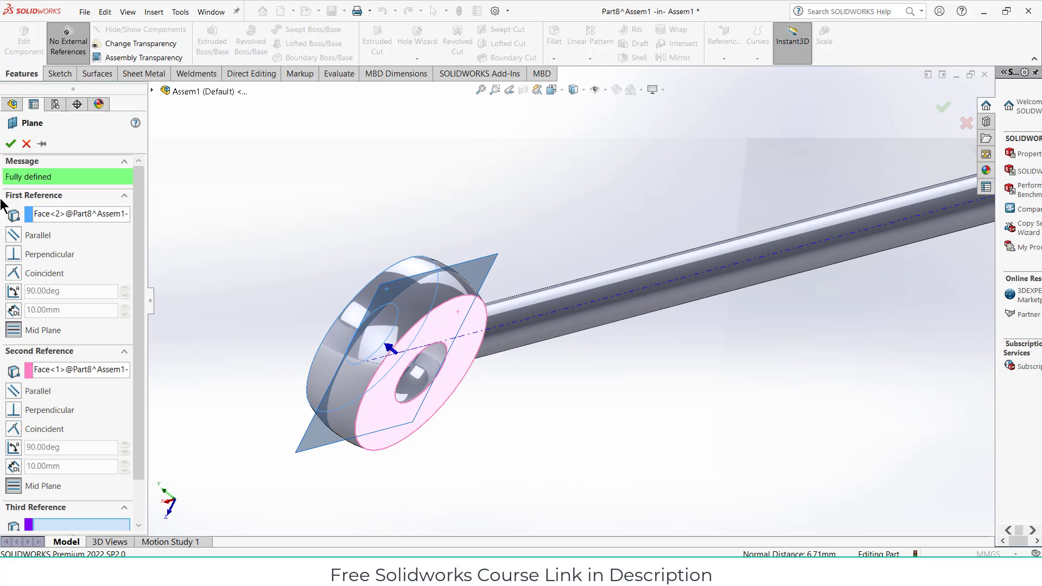
{"action": "left_click", "coordinate": [11, 143]}
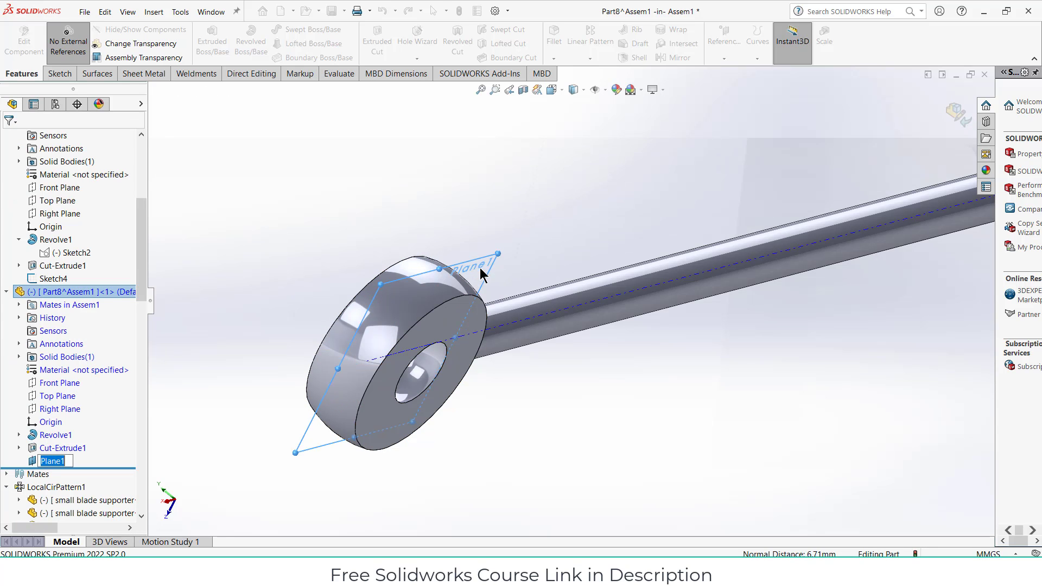
{"action": "key", "text": "Return"}
Start a sketch on the new mid plane and place a point at the centre of the ring's hole
{"action": "right_click", "coordinate": [50, 460]}
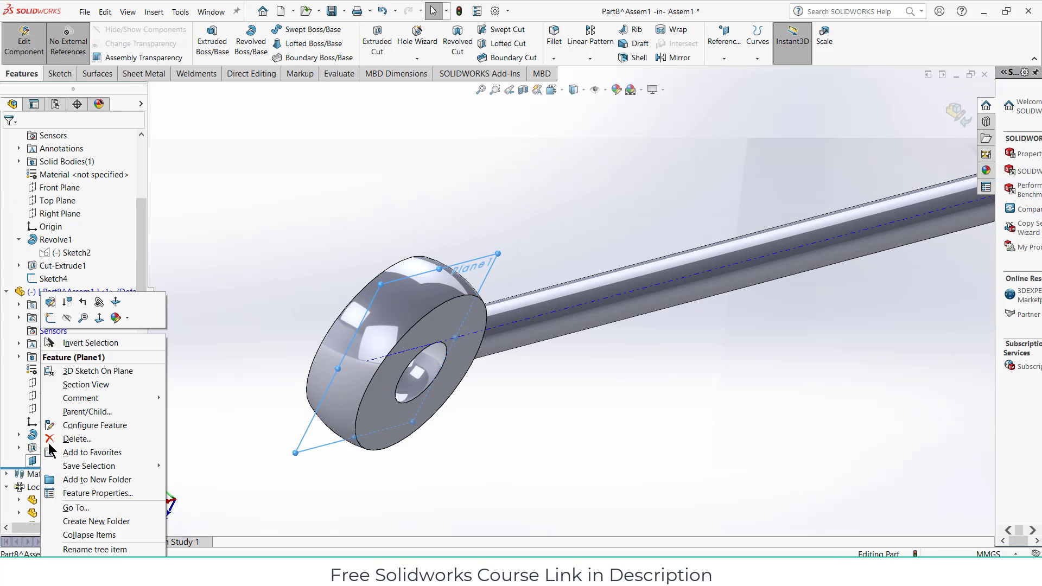
{"action": "left_click", "coordinate": [50, 318]}
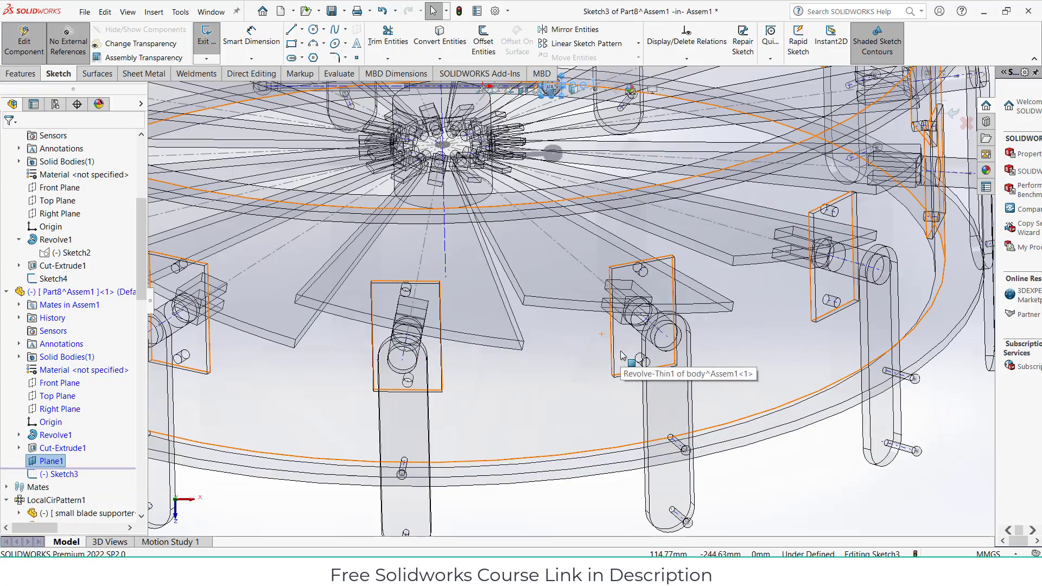
{"action": "scroll", "coordinate": [623, 356], "scroll_direction": "up", "scroll_amount": 3}
{"action": "middle_click_drag", "start_coordinate": [623, 356], "coordinate": [578, 307]}
{"action": "scroll", "coordinate": [578, 307], "scroll_direction": "up", "scroll_amount": 3}
{"action": "scroll", "coordinate": [578, 301], "scroll_direction": "down", "scroll_amount": 4}
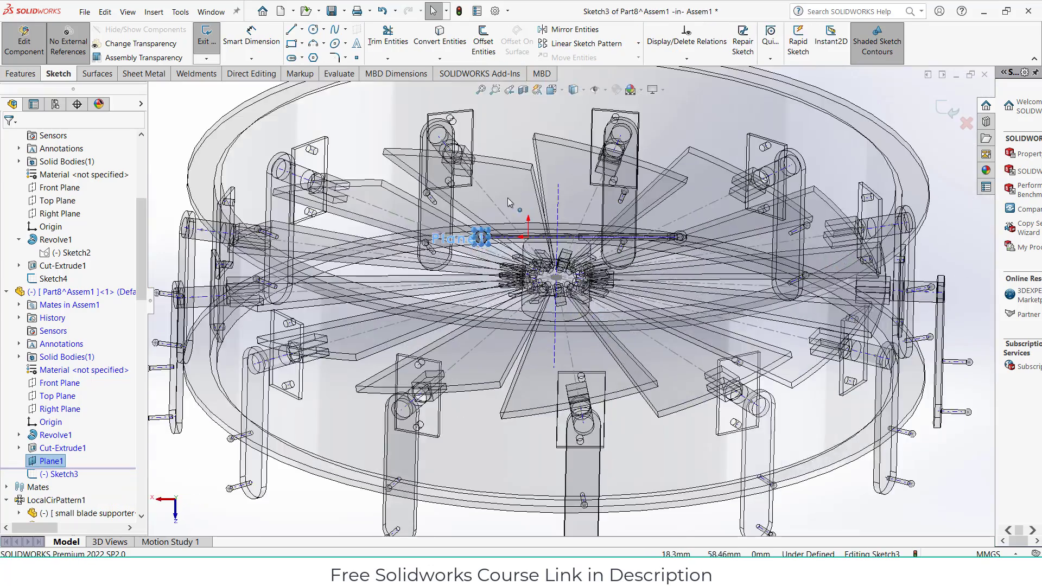
{"action": "scroll", "coordinate": [471, 217], "scroll_direction": "down", "scroll_amount": 5}
{"action": "scroll", "coordinate": [535, 279], "scroll_direction": "down", "scroll_amount": 10}
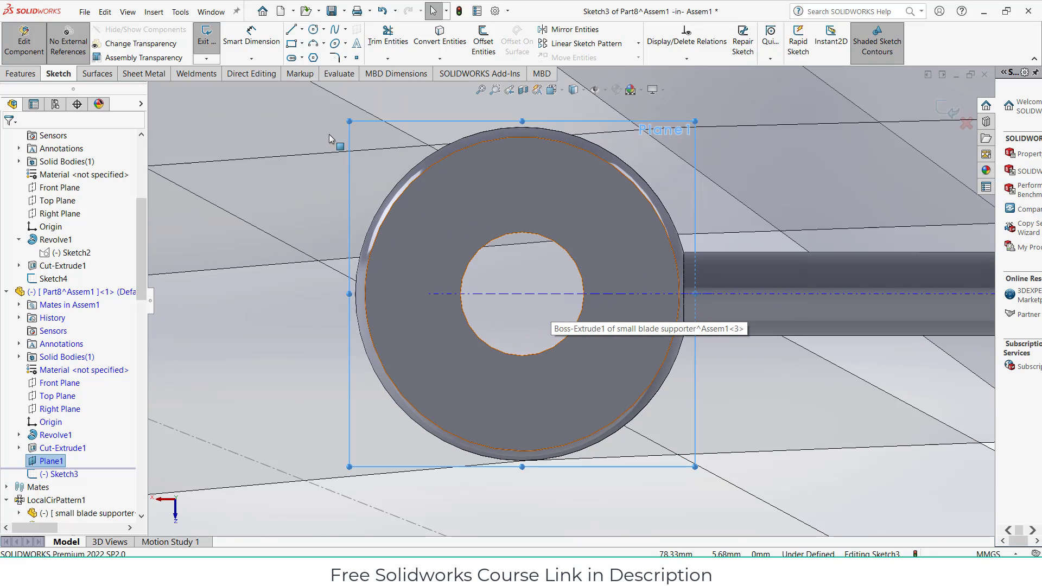
{"action": "left_click", "coordinate": [356, 58]}
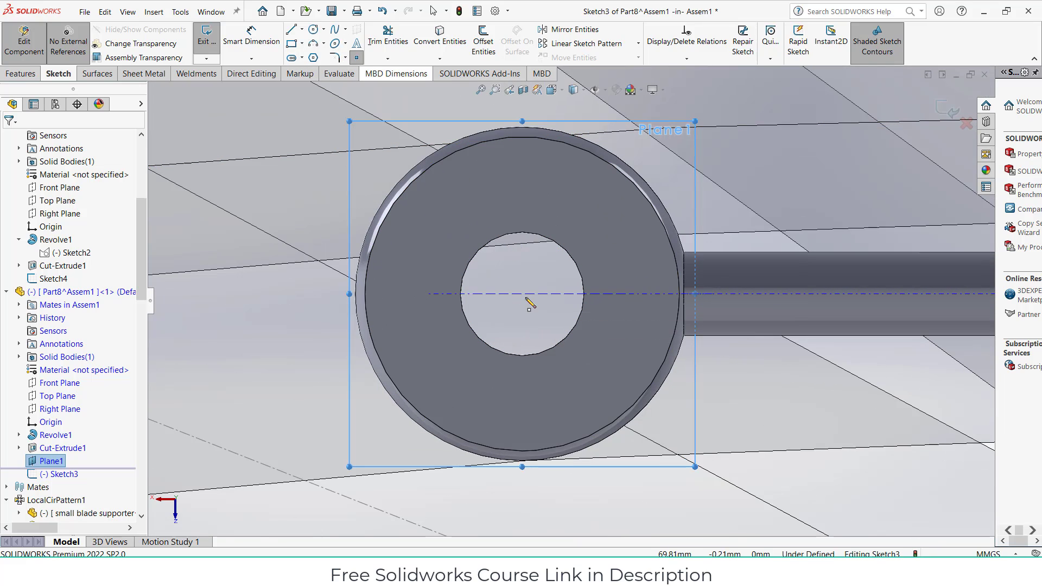
{"action": "left_click", "coordinate": [523, 294]}
{"action": "key", "text": "Escape"}
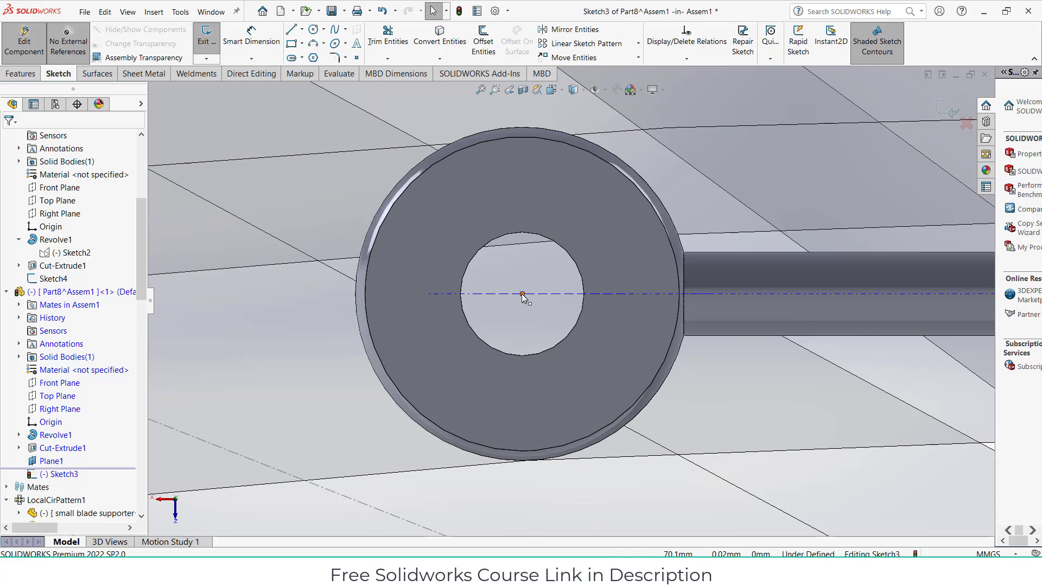
Make the point concentric with the hole's circular edge, then finish the sketch and the part edit
{"action": "left_click", "coordinate": [522, 293]}
{"action": "left_click", "coordinate": [582, 273], "text": "ctrl"}
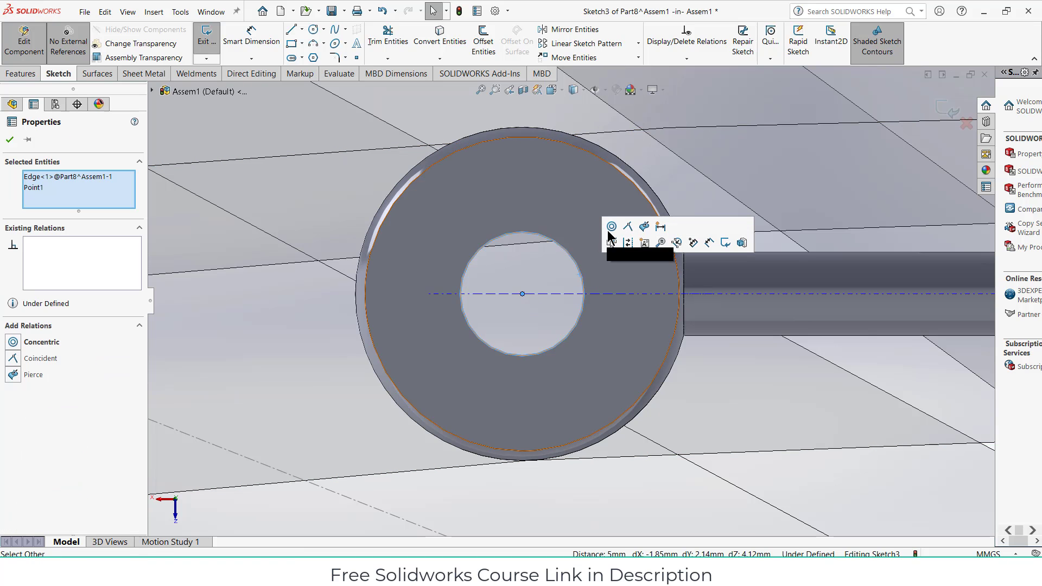
{"action": "scroll", "coordinate": [624, 296], "scroll_direction": "up", "scroll_amount": 7}
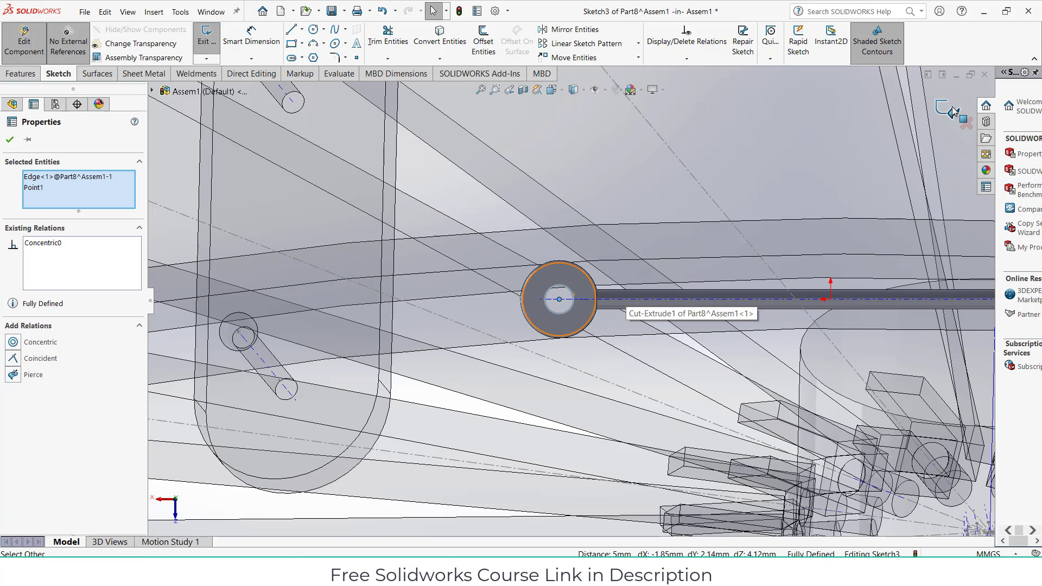
{"action": "left_click", "coordinate": [947, 109]}
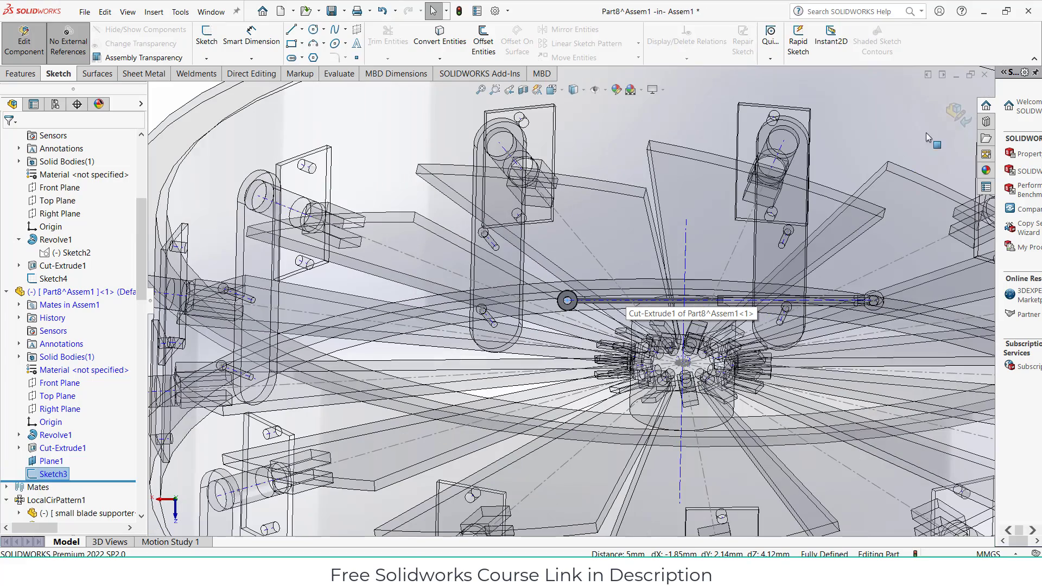
{"action": "left_click", "coordinate": [953, 108]}
Delete the Concentric6 and Concentric7 mates of Part6 from the assembly
{"action": "scroll", "coordinate": [800, 293], "scroll_direction": "up", "scroll_amount": 7}
{"action": "middle_click_drag", "start_coordinate": [801, 293], "coordinate": [347, 372]}
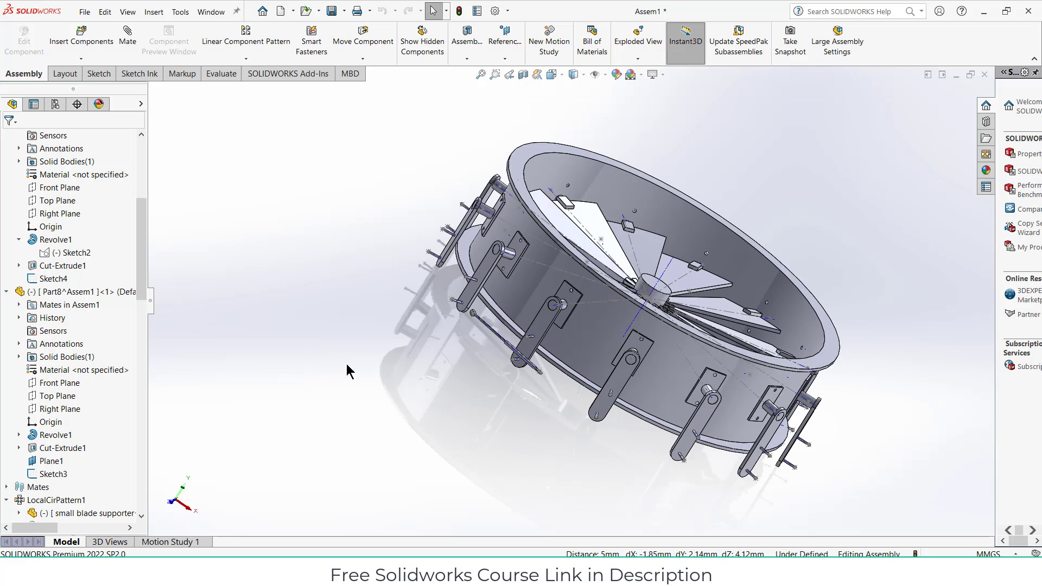
{"action": "scroll", "coordinate": [28, 384], "scroll_direction": "down", "scroll_amount": 5}
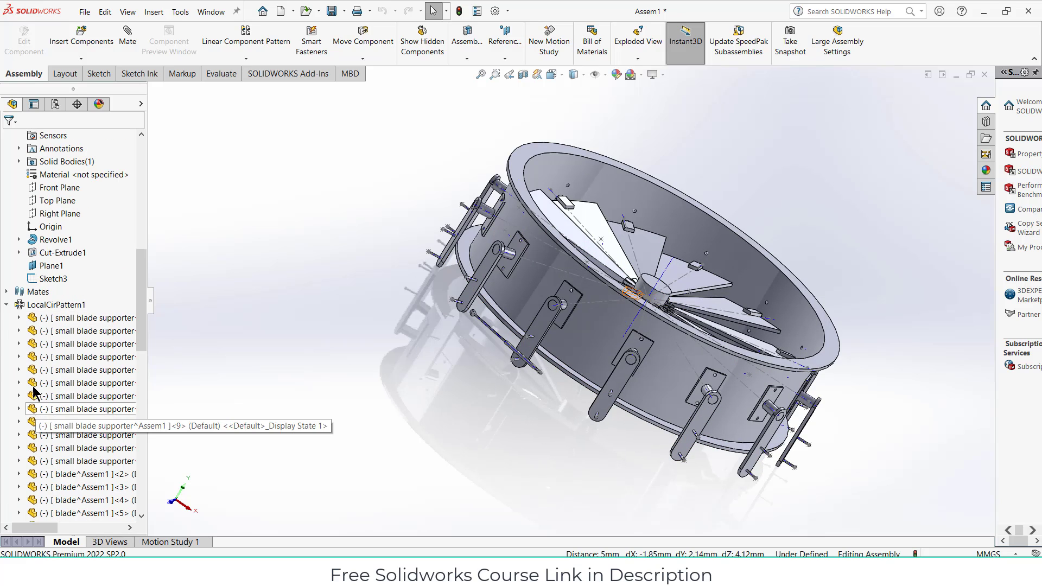
{"action": "left_click", "coordinate": [8, 311]}
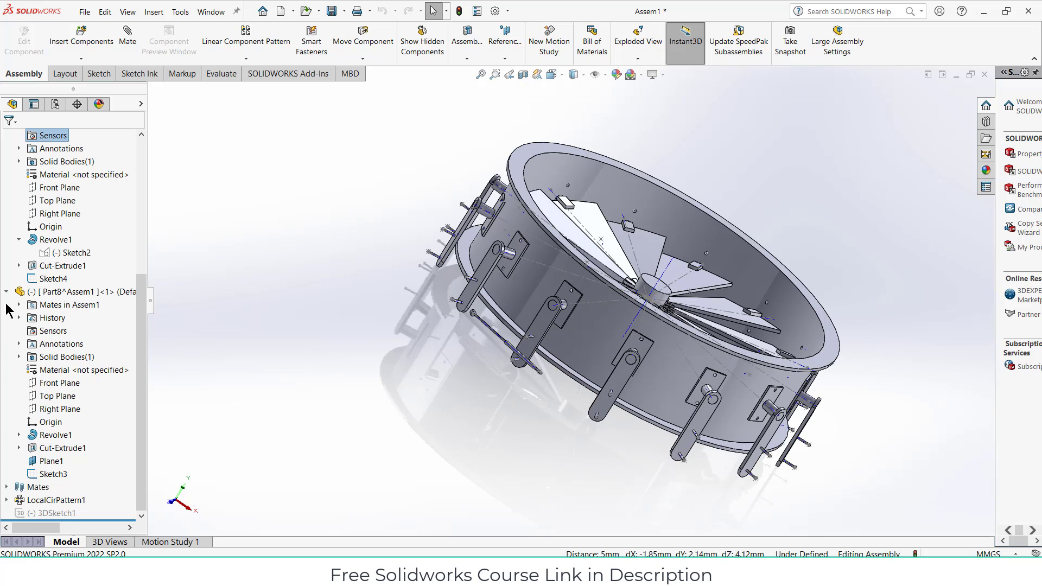
{"action": "left_click", "coordinate": [8, 487]}
{"action": "left_click", "coordinate": [60, 477]}
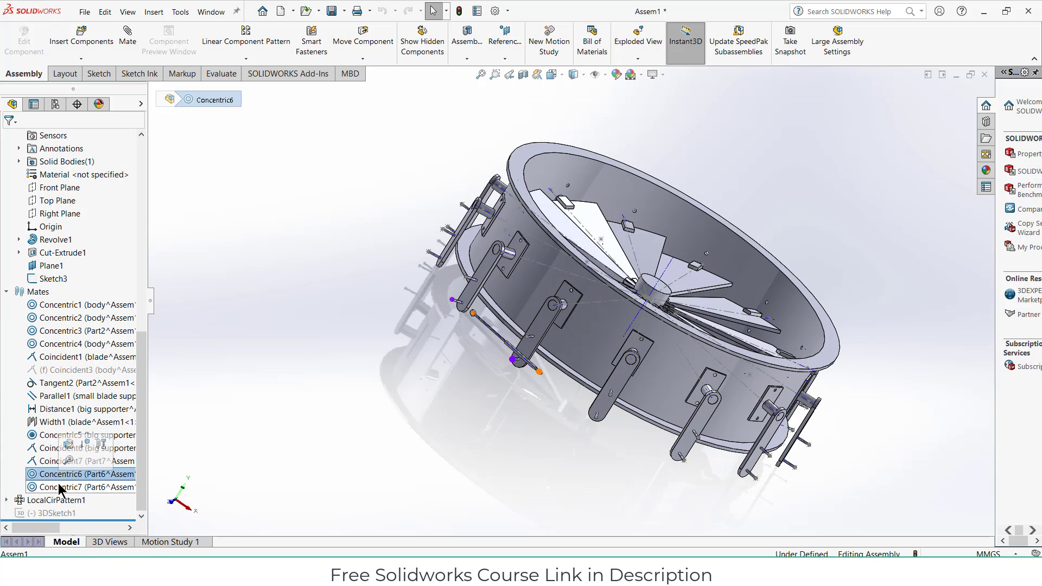
{"action": "right_click", "coordinate": [62, 488]}
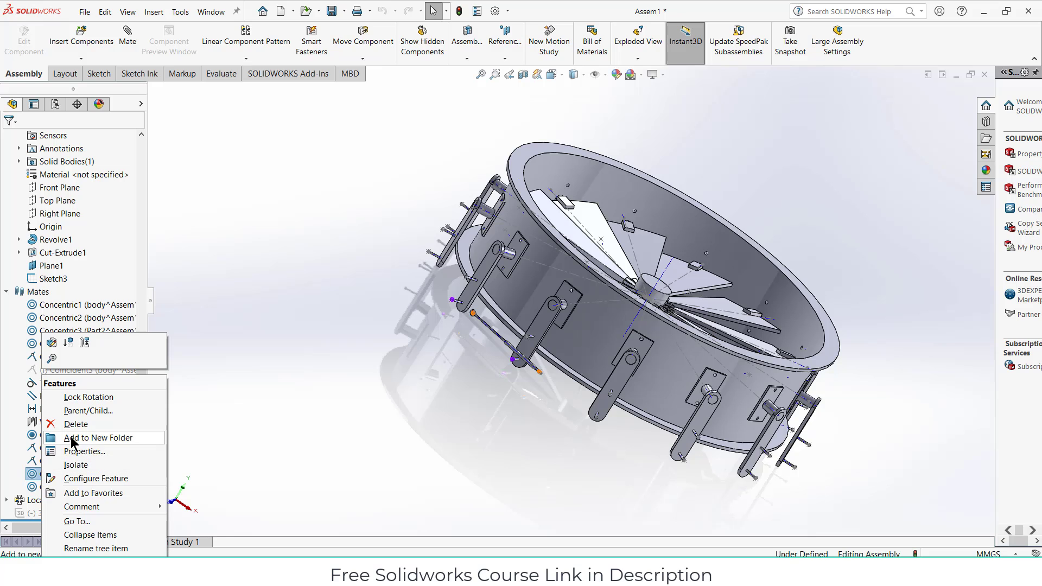
{"action": "left_click", "coordinate": [76, 427]}
{"action": "left_click", "coordinate": [597, 236]}
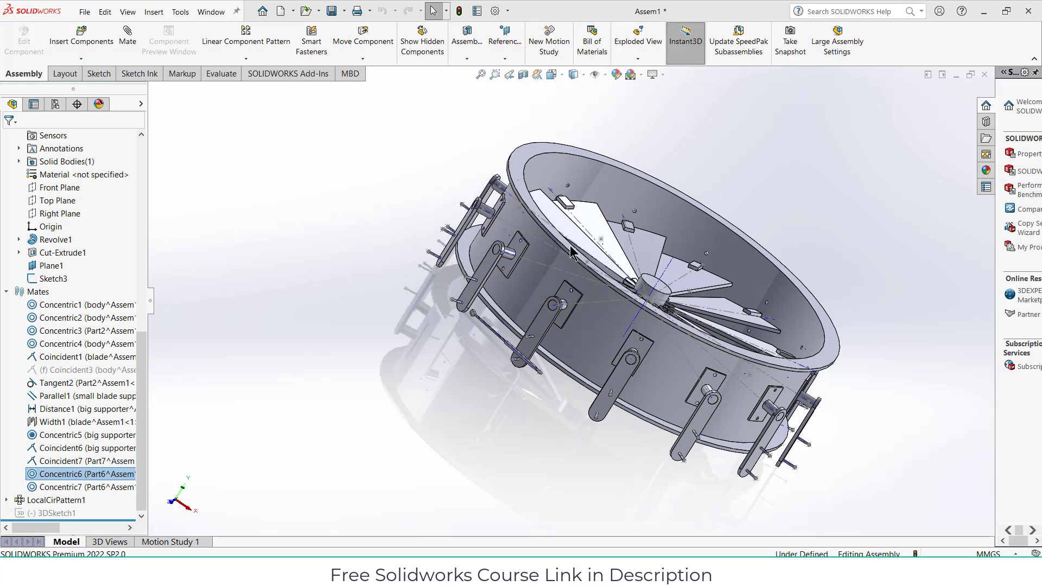
Mate the centre point of the thin rod's ring (Part8) coincident with the centre point of the link arm's ball
{"action": "scroll", "coordinate": [497, 257], "scroll_direction": "down", "scroll_amount": 3}
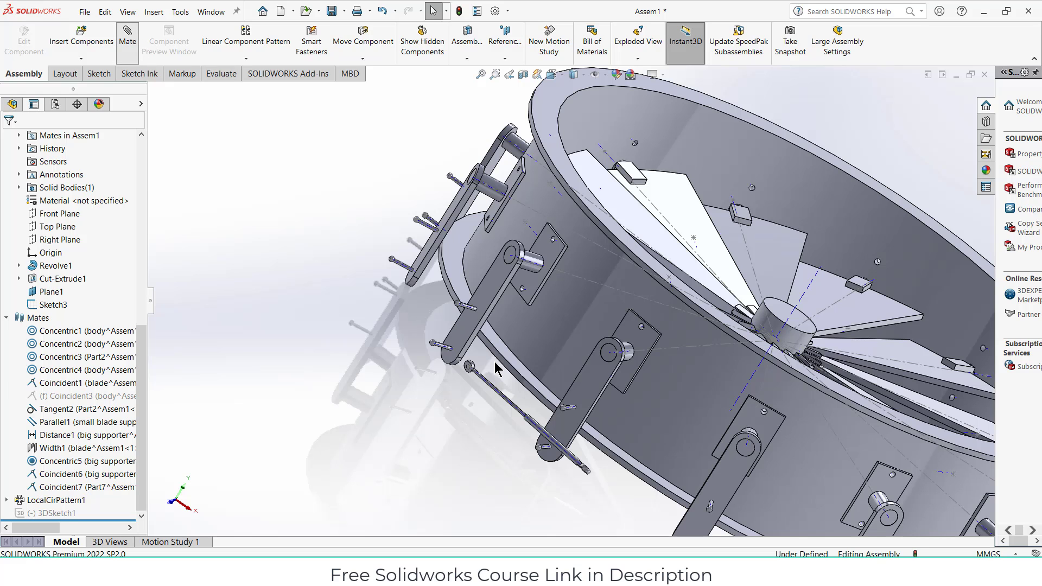
{"action": "key", "text": "m"}
{"action": "scroll", "coordinate": [495, 369], "scroll_direction": "down", "scroll_amount": 10}
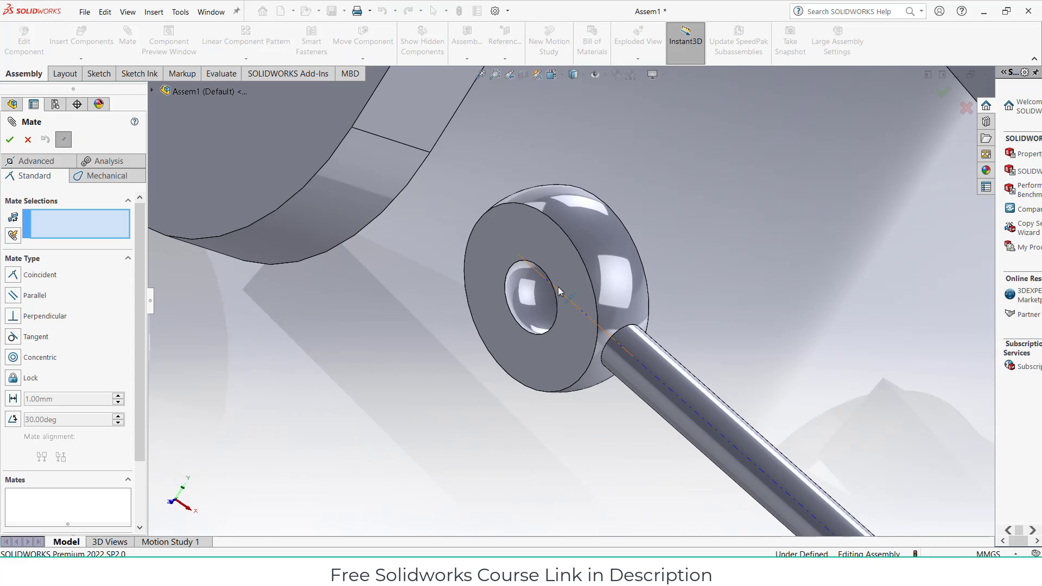
{"action": "middle_click_drag", "start_coordinate": [551, 293], "coordinate": [564, 294]}
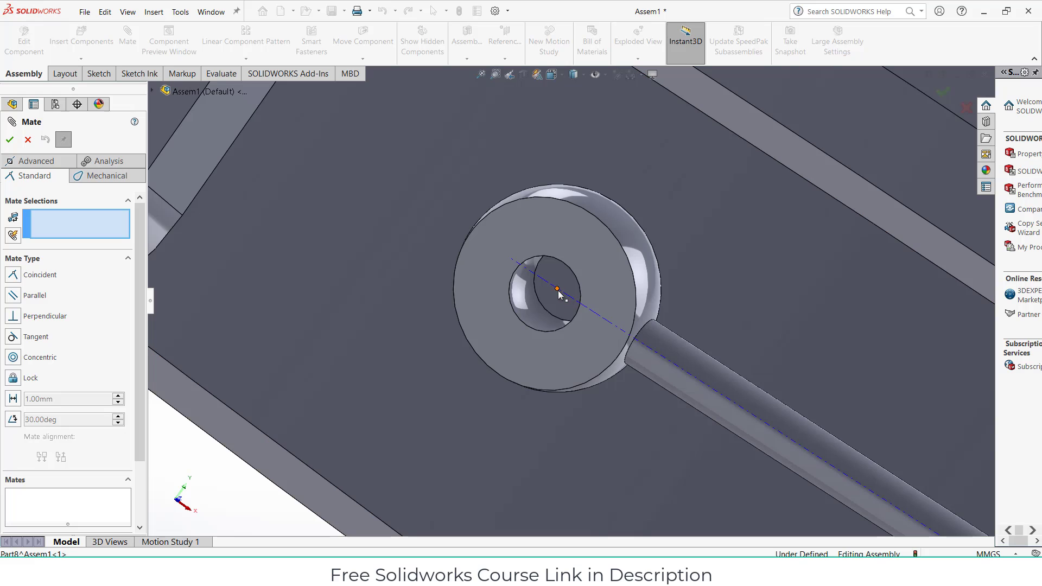
{"action": "left_click", "coordinate": [557, 289]}
{"action": "scroll", "coordinate": [559, 296], "scroll_direction": "up", "scroll_amount": 5}
{"action": "scroll", "coordinate": [367, 173], "scroll_direction": "down", "scroll_amount": 5}
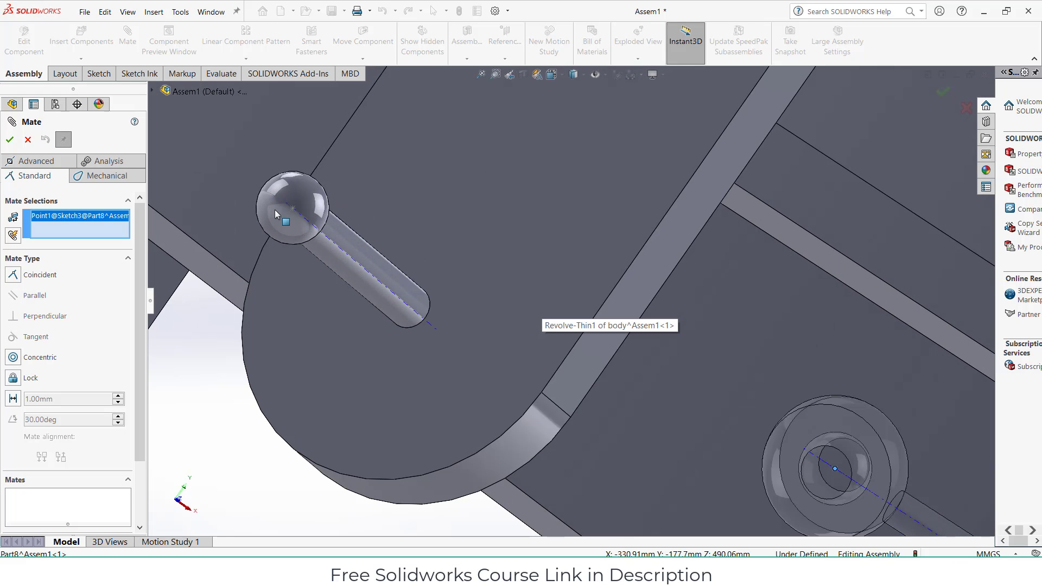
{"action": "left_click", "coordinate": [293, 208]}
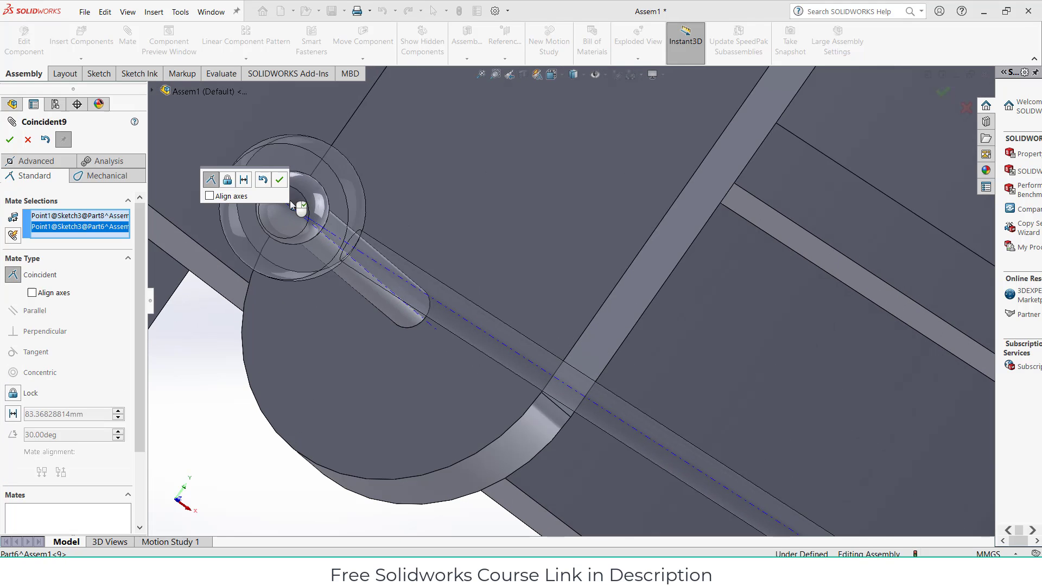
{"action": "left_click", "coordinate": [279, 179]}
Mate the centre point of the rod sleeve's ring (Part7) coincident with the ball centre point on the neighbouring link arm
{"action": "scroll", "coordinate": [630, 367], "scroll_direction": "up", "scroll_amount": 5}
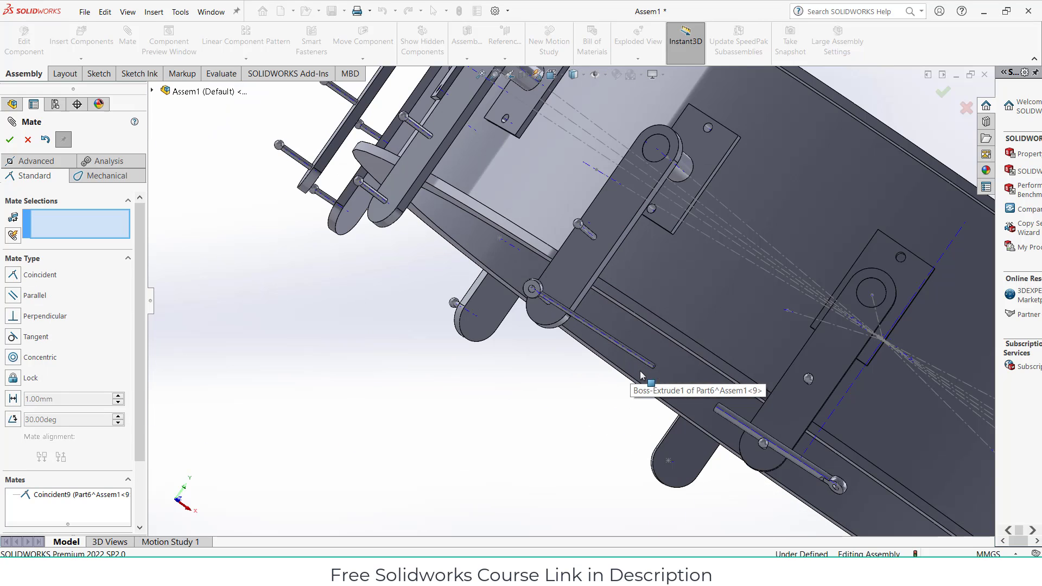
{"action": "scroll", "coordinate": [830, 480], "scroll_direction": "down", "scroll_amount": 5}
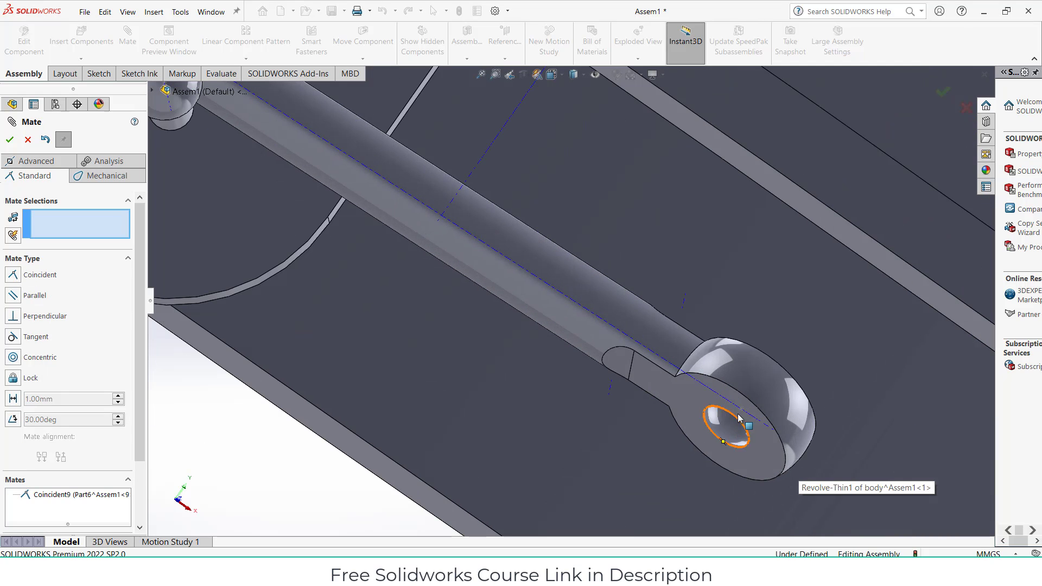
{"action": "left_click", "coordinate": [739, 419]}
{"action": "scroll", "coordinate": [428, 300], "scroll_direction": "up", "scroll_amount": 5}
{"action": "scroll", "coordinate": [329, 194], "scroll_direction": "down", "scroll_amount": 5}
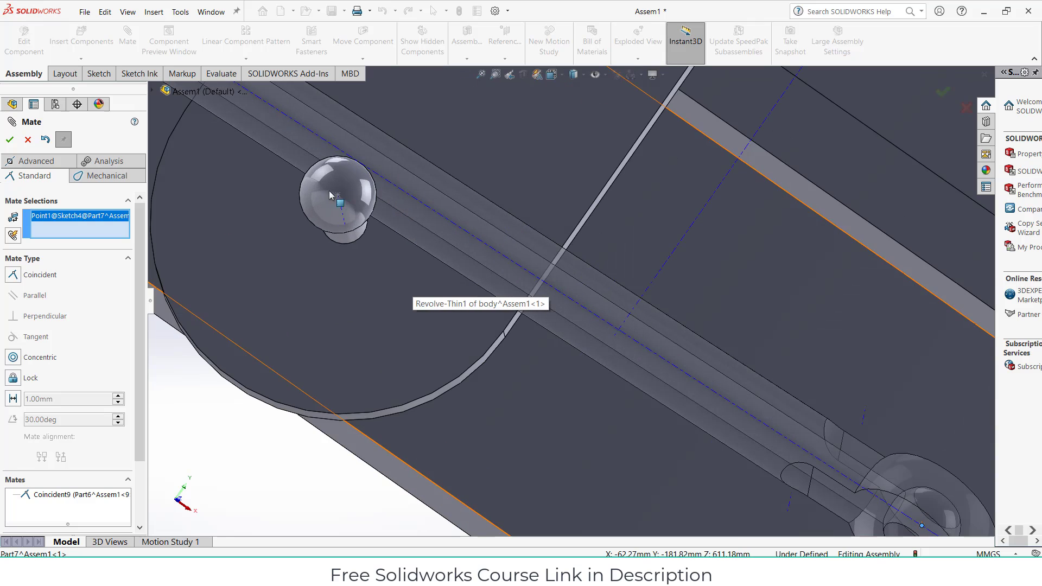
{"action": "left_click", "coordinate": [340, 202]}
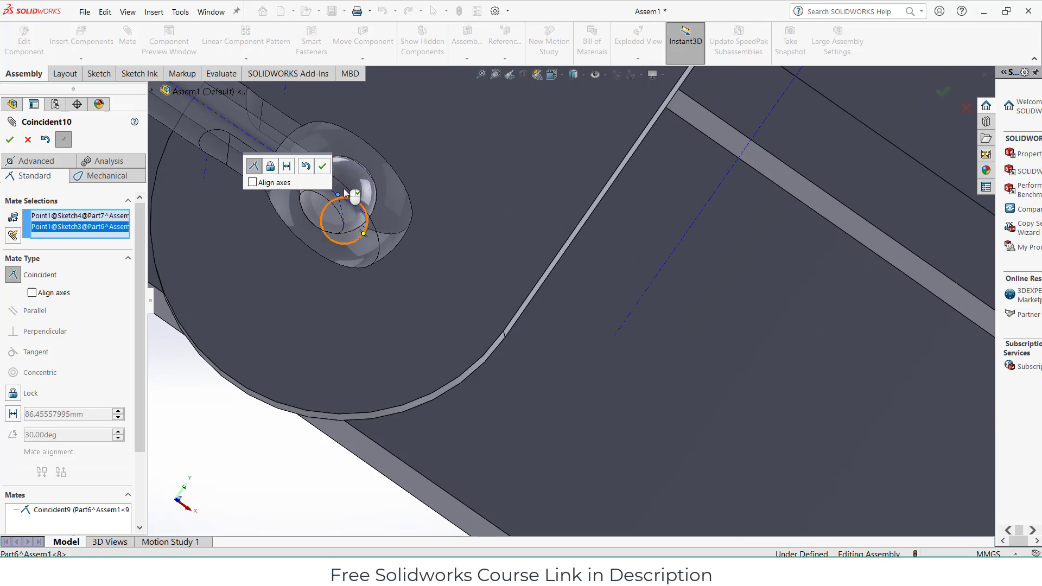
{"action": "left_click", "coordinate": [323, 167]}
Try to add a parallel mate between the flat ring face of Part7 and the link arm's face, then clear the selections
{"action": "scroll", "coordinate": [409, 232], "scroll_direction": "up", "scroll_amount": 3}
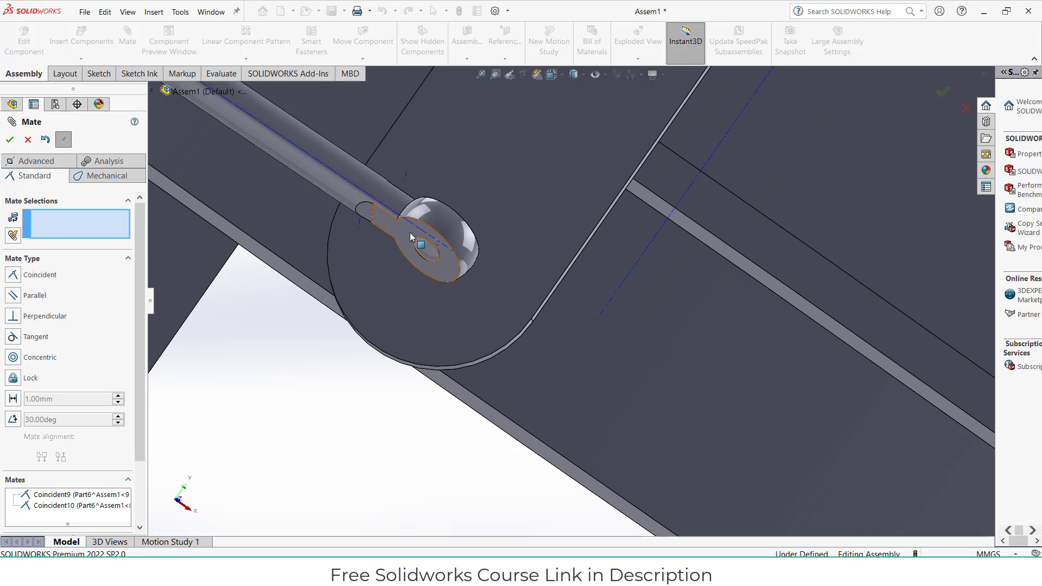
{"action": "left_click", "coordinate": [409, 232]}
{"action": "left_click", "coordinate": [545, 196]}
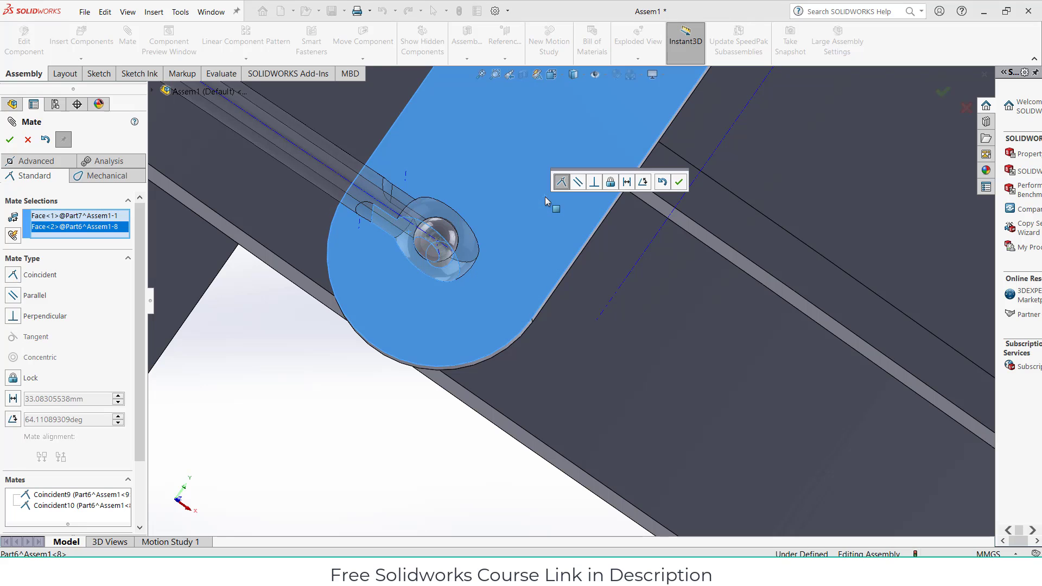
{"action": "left_click", "coordinate": [579, 183]}
{"action": "scroll", "coordinate": [445, 262], "scroll_direction": "up", "scroll_amount": 3}
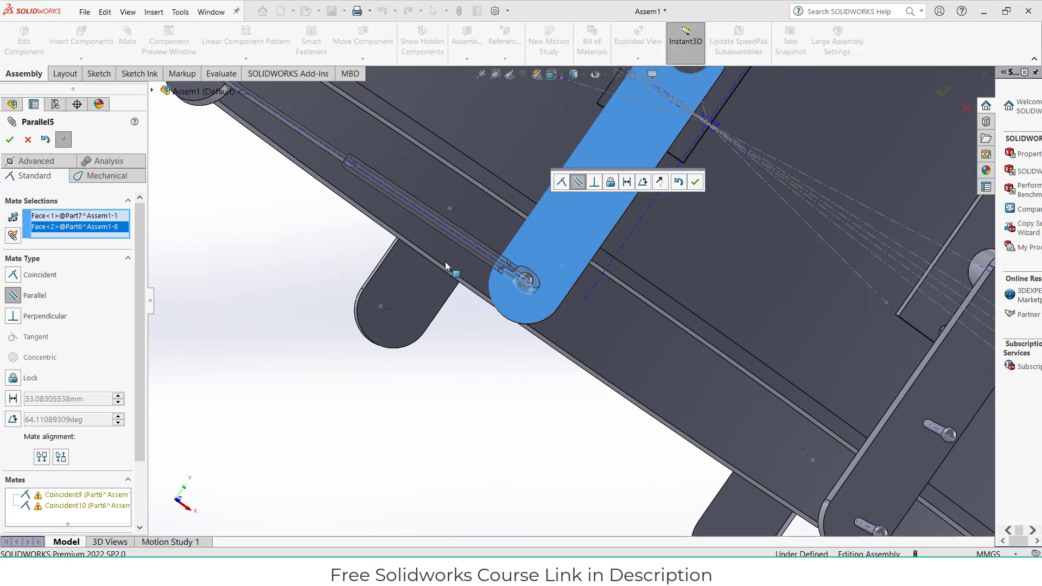
{"action": "scroll", "coordinate": [445, 266], "scroll_direction": "up", "scroll_amount": 6}
{"action": "scroll", "coordinate": [356, 349], "scroll_direction": "down", "scroll_amount": 4}
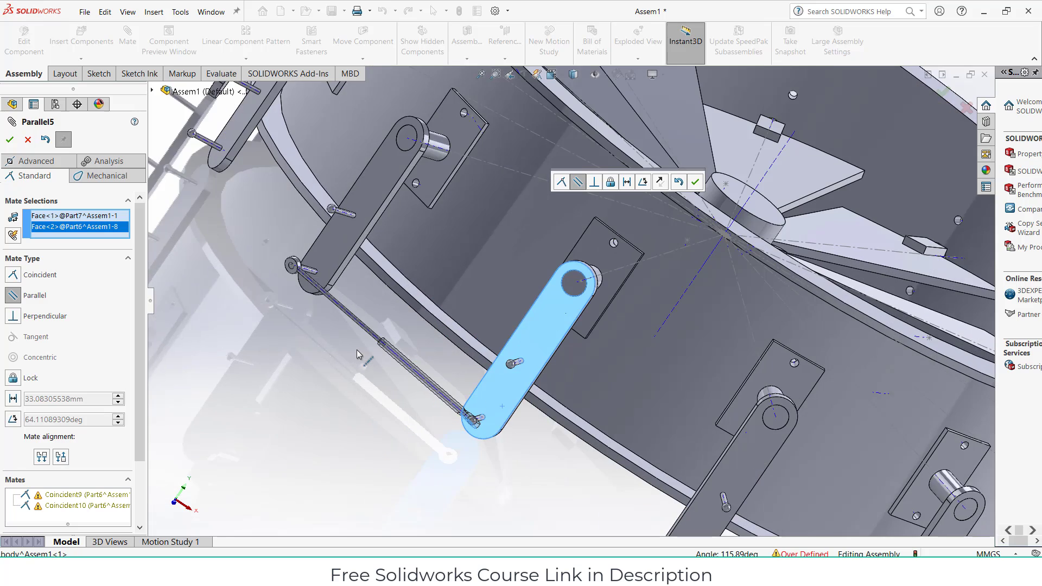
{"action": "scroll", "coordinate": [362, 344], "scroll_direction": "down", "scroll_amount": 4}
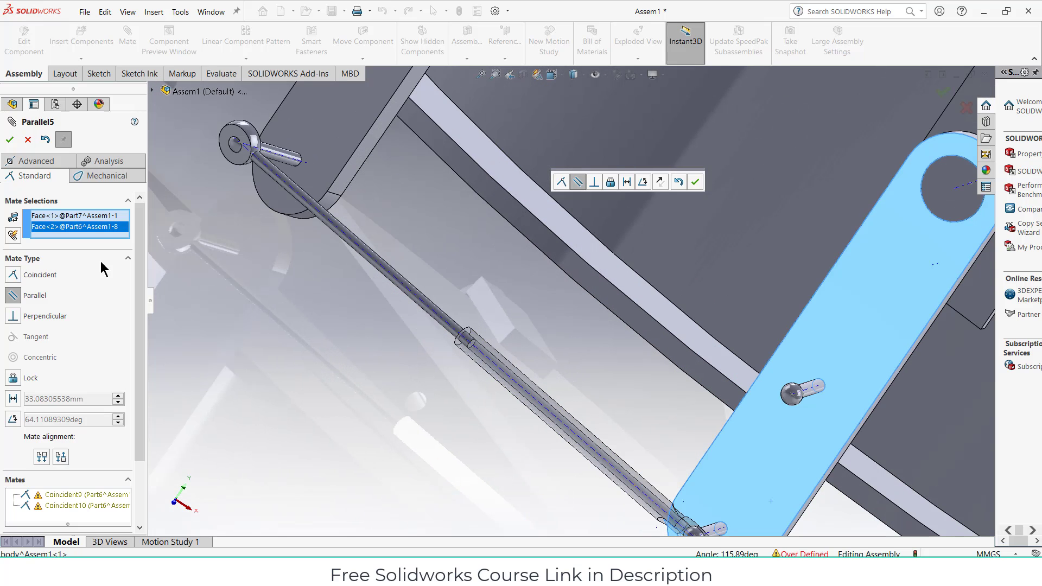
{"action": "left_click", "coordinate": [9, 140]}
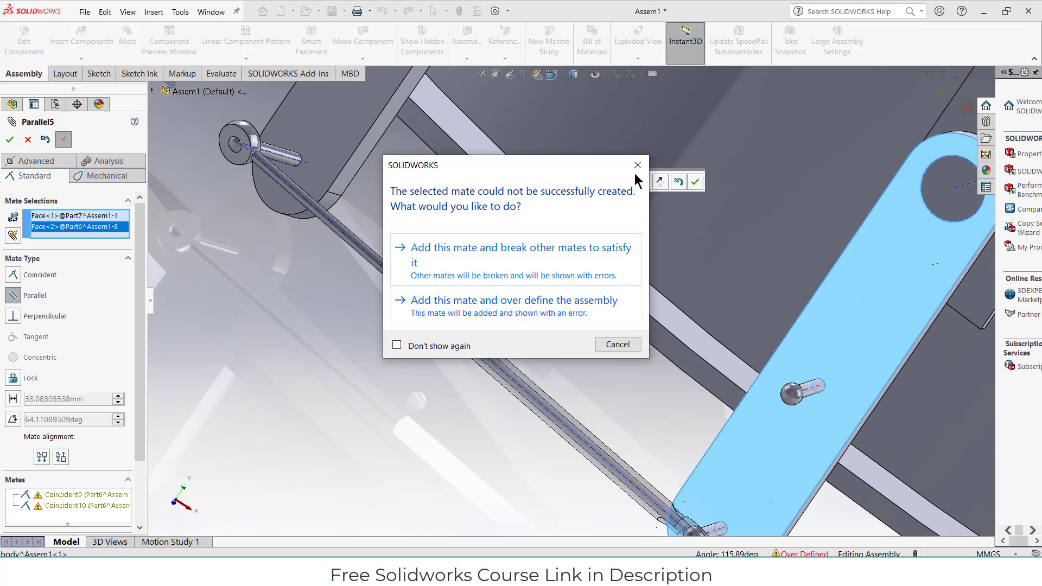
{"action": "left_click", "coordinate": [638, 165]}
{"action": "scroll", "coordinate": [605, 186], "scroll_direction": "down", "scroll_amount": 2}
{"action": "middle_click_drag", "start_coordinate": [605, 187], "coordinate": [591, 168]}
{"action": "right_click", "coordinate": [108, 214]}
{"action": "left_click", "coordinate": [153, 216]}
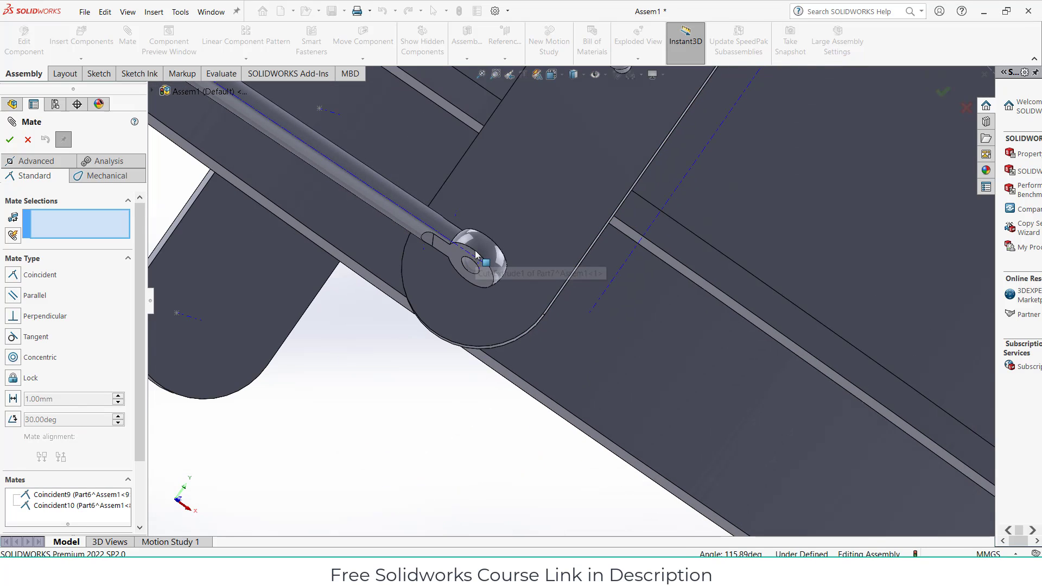
Leave the Mate command and swing a link arm to test the motion of the connected rod
{"action": "key", "text": "Tab"}
{"action": "scroll", "coordinate": [474, 270], "scroll_direction": "up", "scroll_amount": 4}
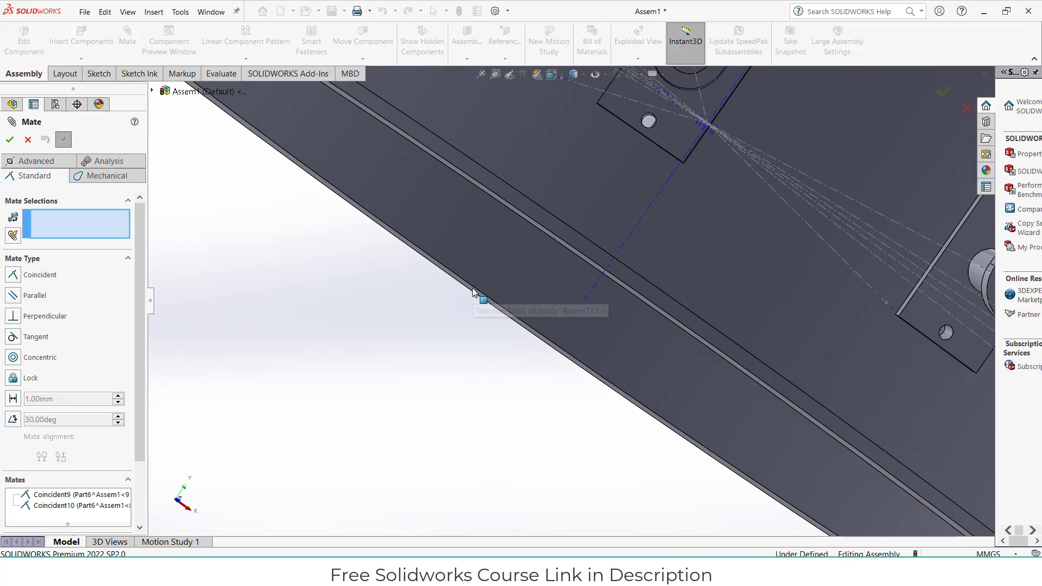
{"action": "scroll", "coordinate": [473, 292], "scroll_direction": "up", "scroll_amount": 5}
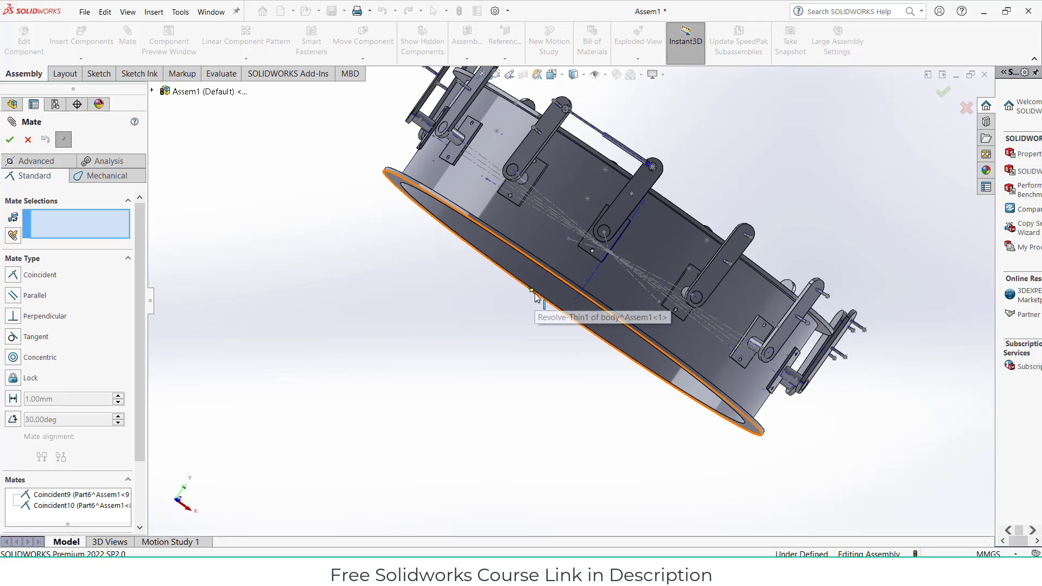
{"action": "left_click", "coordinate": [28, 140]}
{"action": "left_click_drag", "start_coordinate": [633, 183], "coordinate": [671, 381]}
{"action": "key", "text": "Escape"}
Examine the thin rod's Coincident7 and Coincident9 mates at its ring end
{"action": "scroll", "coordinate": [516, 256], "scroll_direction": "down", "scroll_amount": 8}
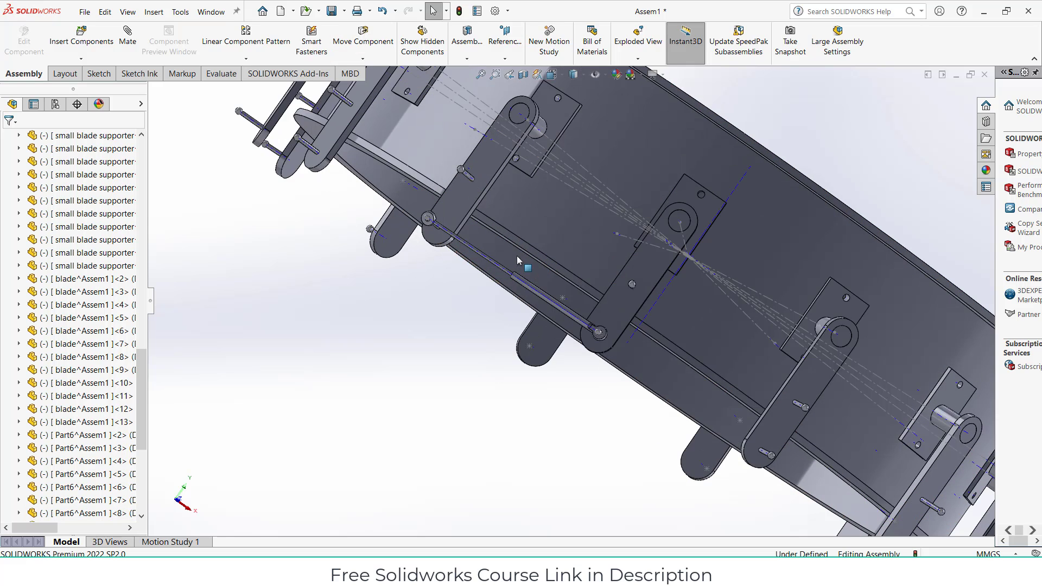
{"action": "left_click", "coordinate": [524, 309]}
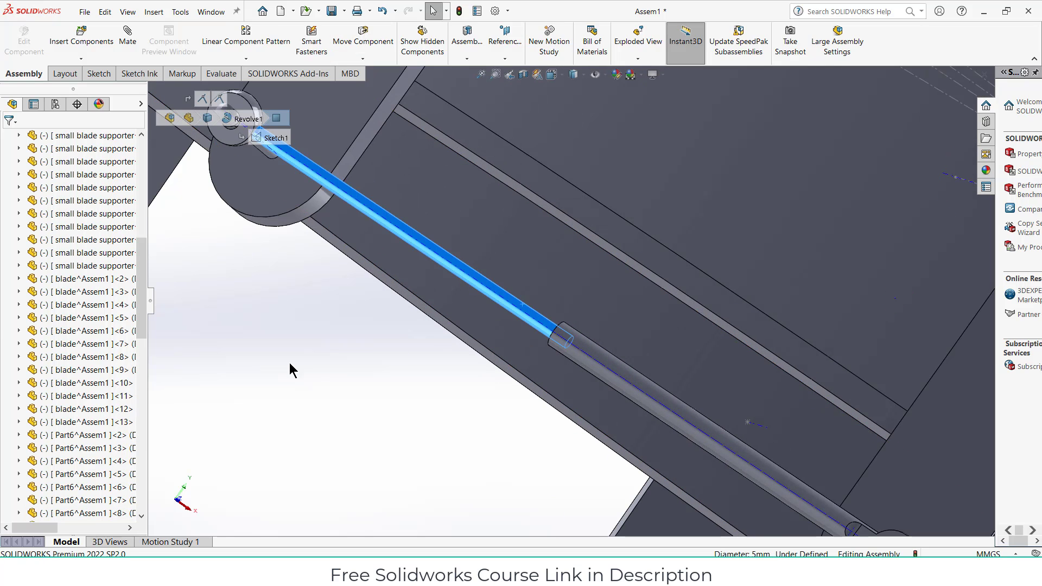
{"action": "scroll", "coordinate": [293, 371], "scroll_direction": "up", "scroll_amount": 5}
{"action": "left_click", "coordinate": [19, 148]}
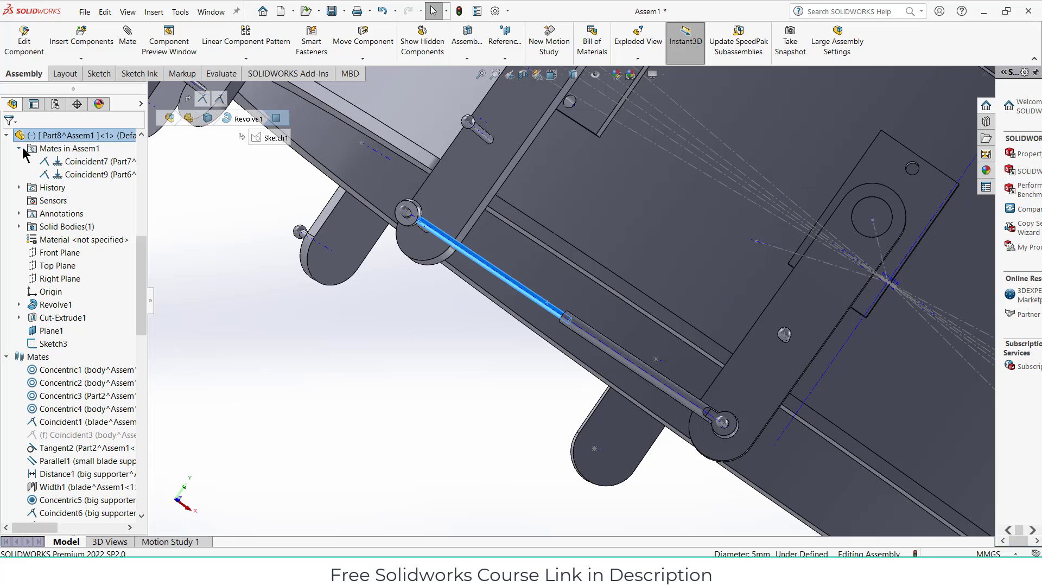
{"action": "left_click", "coordinate": [81, 162]}
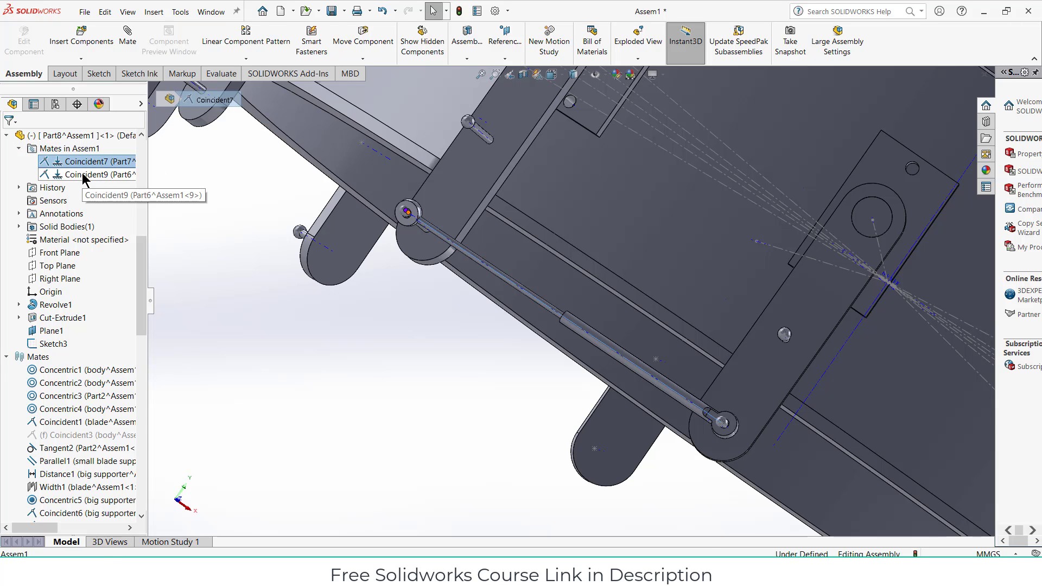
{"action": "scroll", "coordinate": [408, 212], "scroll_direction": "down", "scroll_amount": 10}
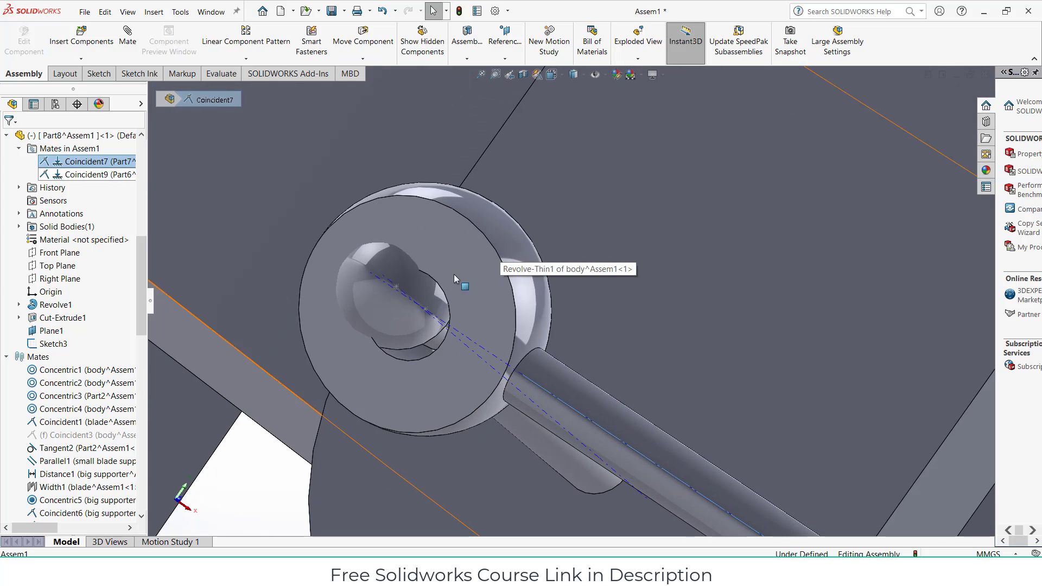
{"action": "middle_click_drag", "start_coordinate": [418, 311], "coordinate": [412, 238]}
{"action": "left_click", "coordinate": [87, 175]}
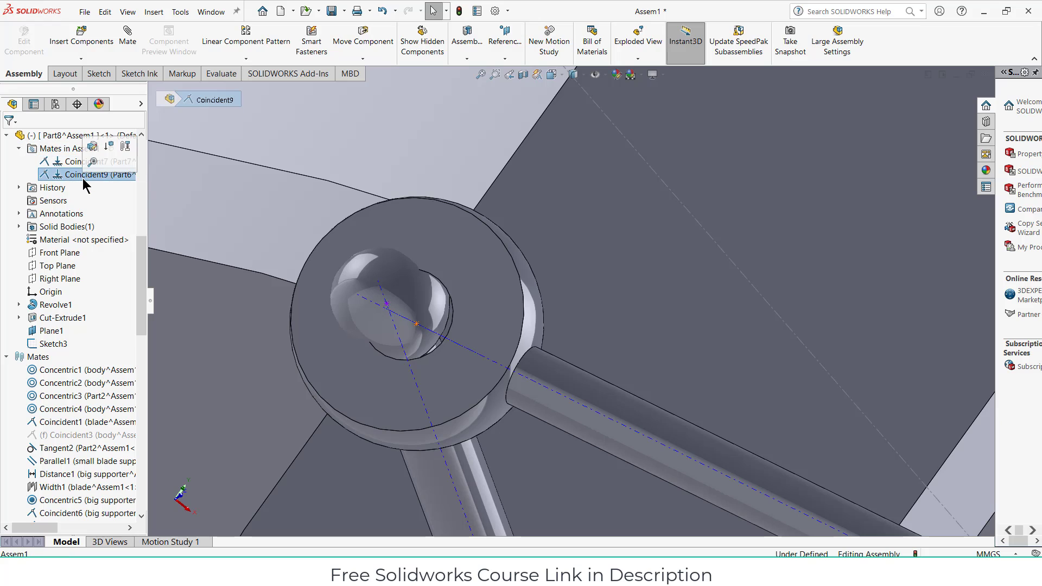
Edit the Coincident9 mate and try to align its axes, then dismiss that change and close the mate
{"action": "right_click", "coordinate": [86, 179]}
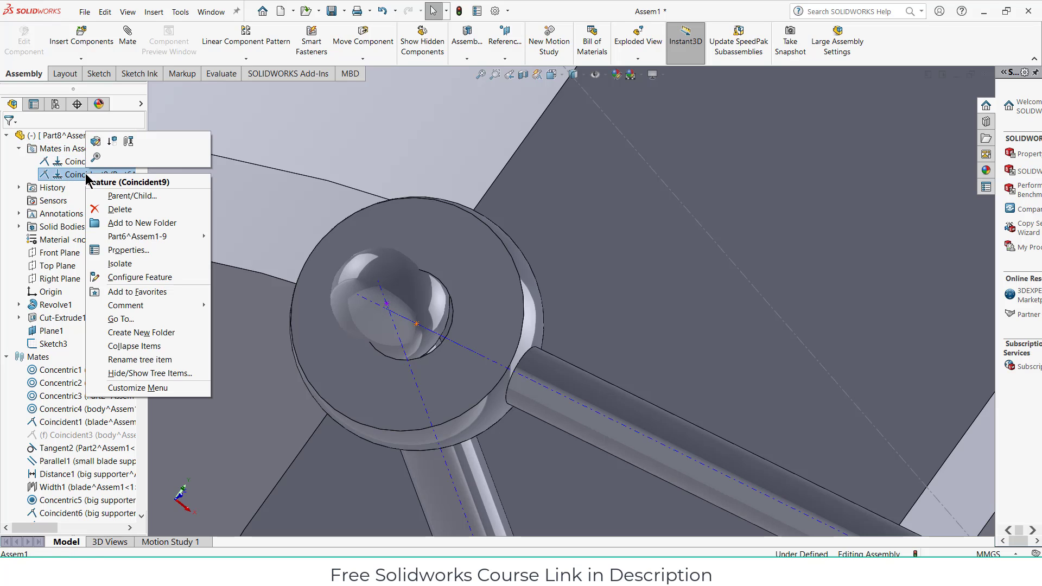
{"action": "left_click", "coordinate": [95, 143]}
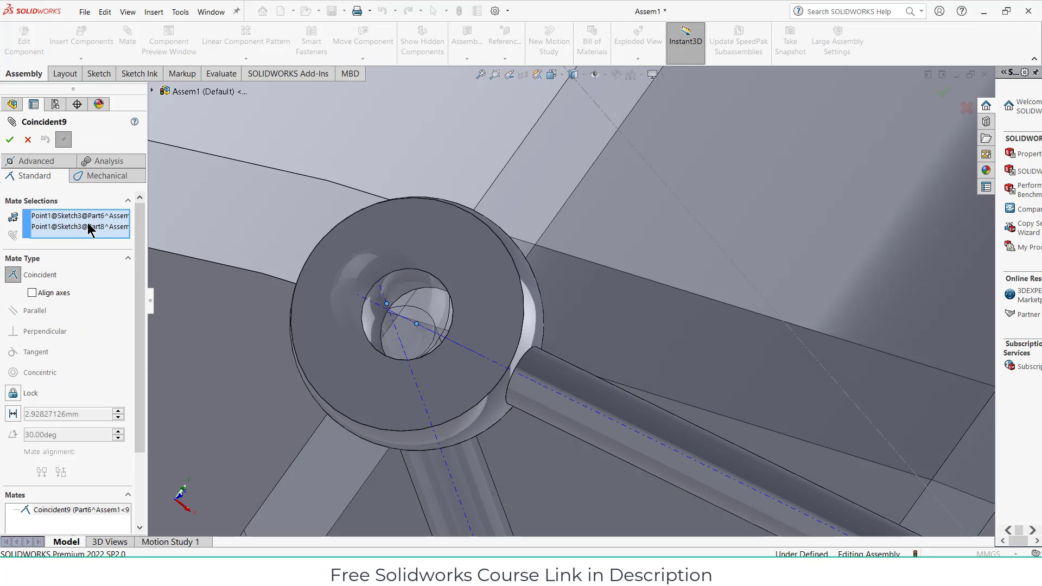
{"action": "right_click", "coordinate": [88, 224]}
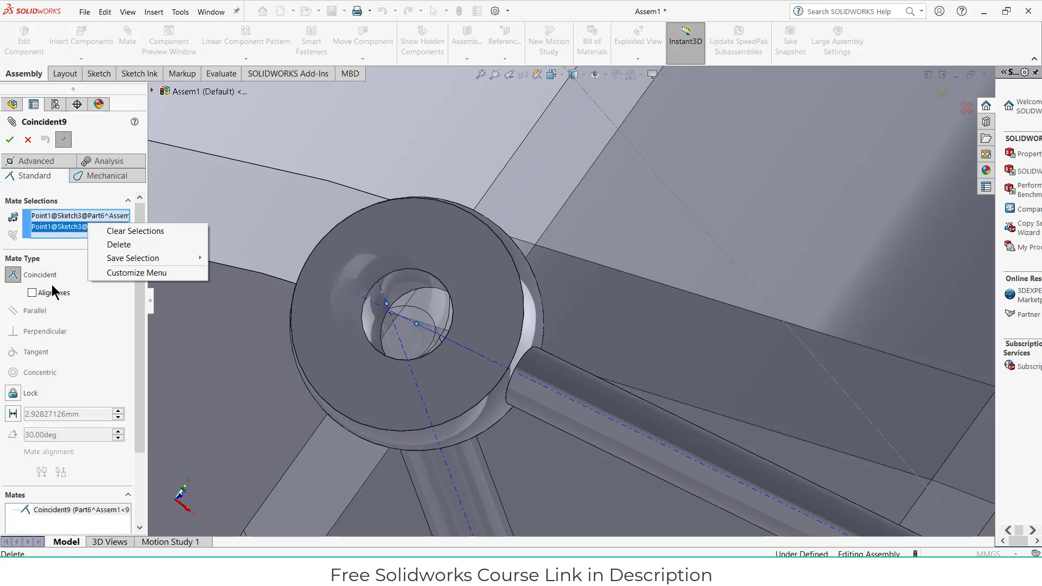
{"action": "left_click", "coordinate": [26, 293]}
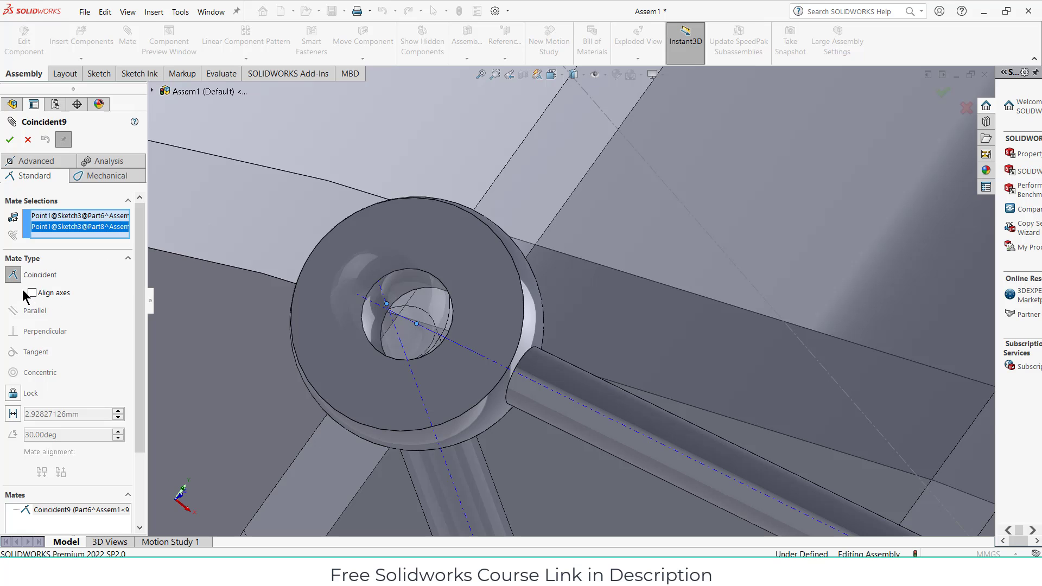
{"action": "middle_click_drag", "start_coordinate": [515, 304], "coordinate": [572, 243]}
{"action": "middle_click_drag", "start_coordinate": [570, 218], "coordinate": [538, 238]}
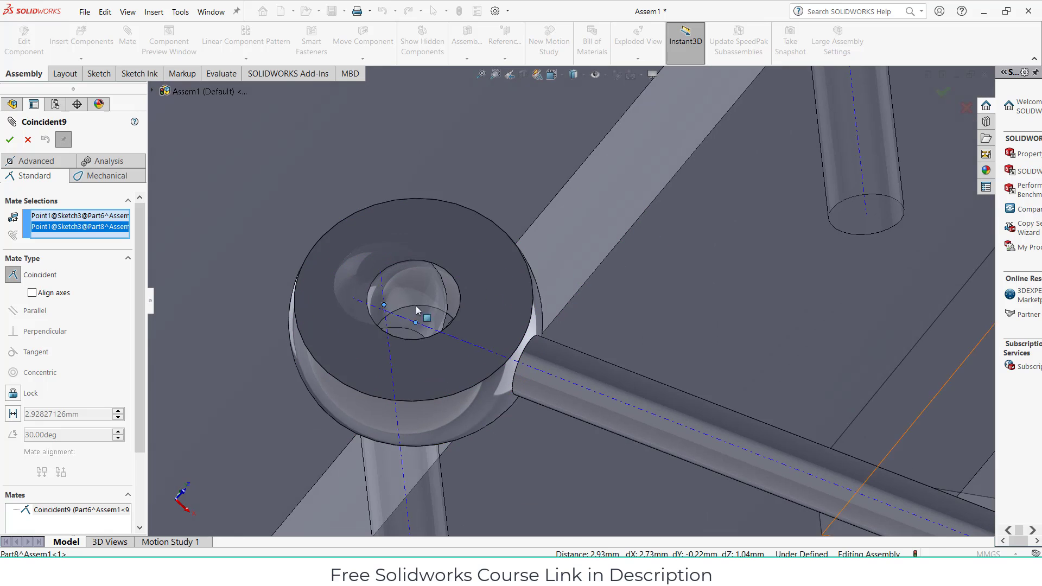
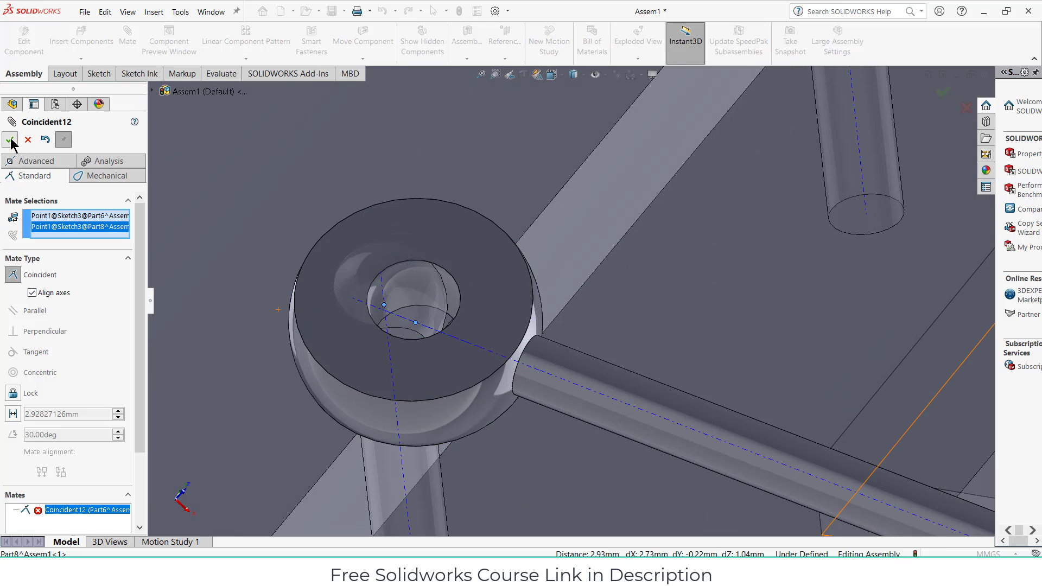
{"action": "left_click", "coordinate": [11, 140]}
{"action": "left_click", "coordinate": [636, 166]}
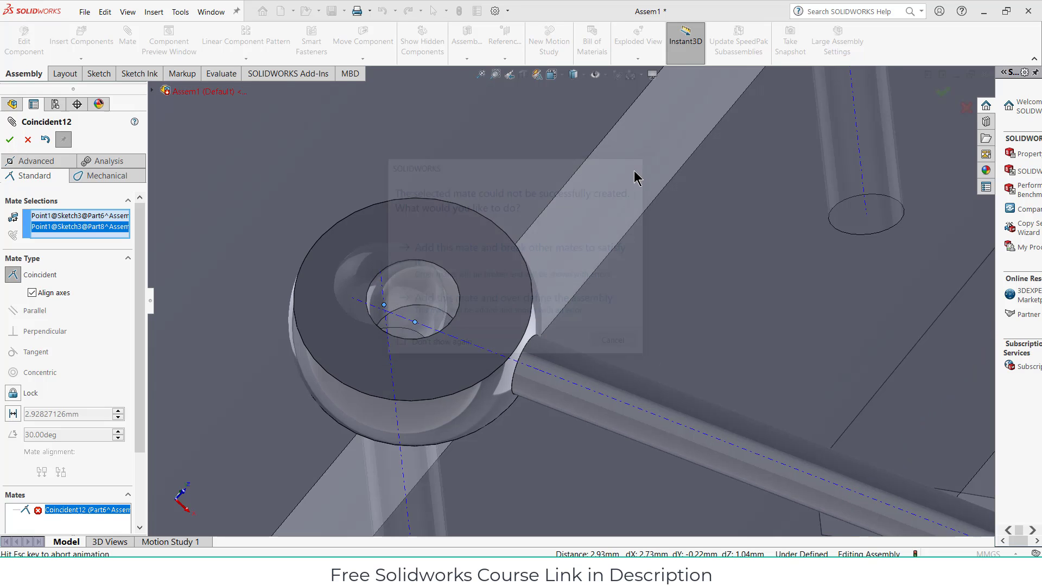
{"action": "scroll", "coordinate": [627, 251], "scroll_direction": "up", "scroll_amount": 6}
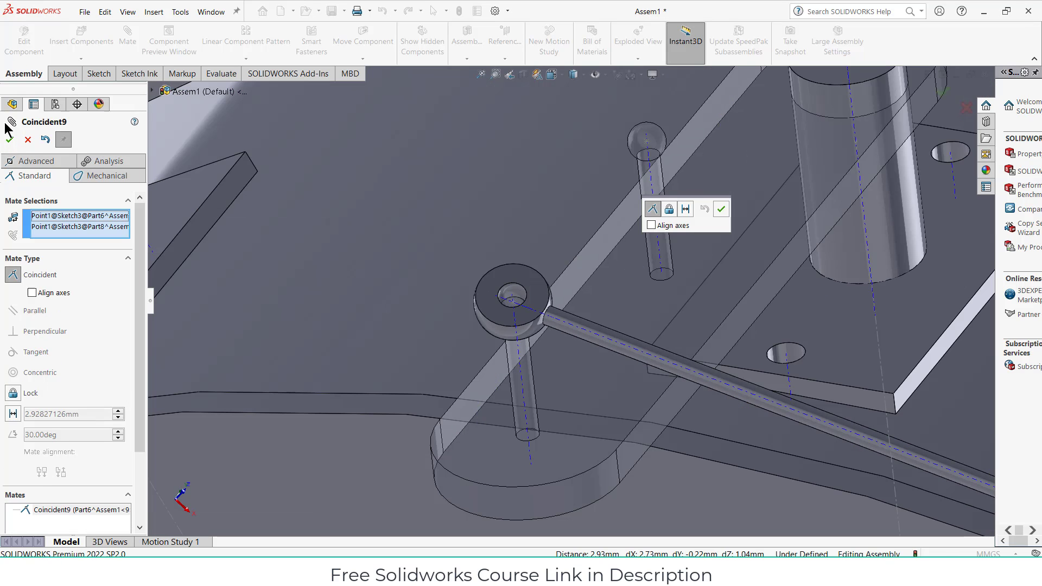
{"action": "left_click", "coordinate": [10, 140]}
{"action": "scroll", "coordinate": [474, 293], "scroll_direction": "up", "scroll_amount": 3}
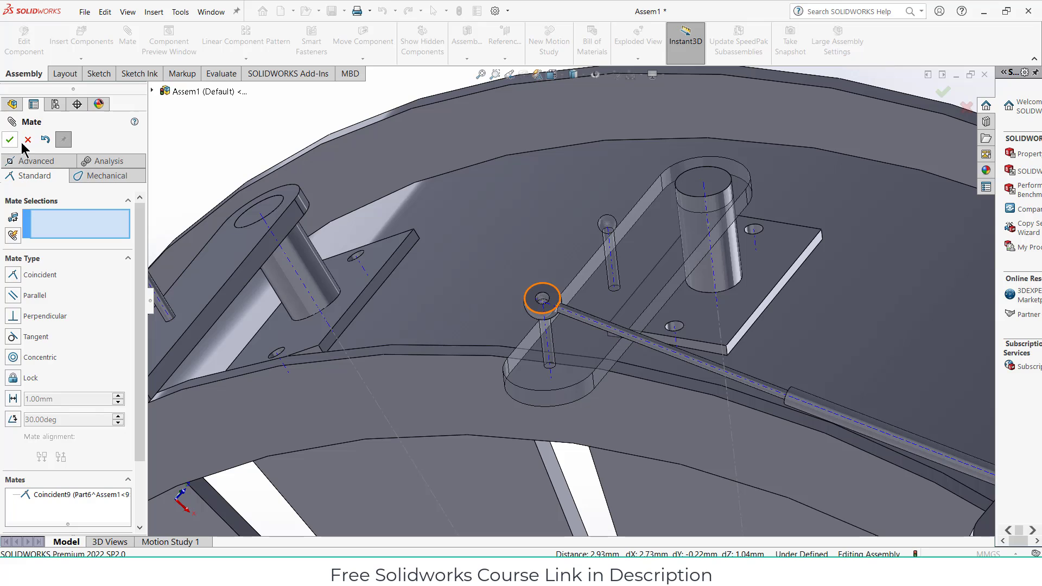
Examine how both ring ends of the rod sit on the link arms' balls from several angles
{"action": "scroll", "coordinate": [722, 336], "scroll_direction": "up", "scroll_amount": 5}
{"action": "scroll", "coordinate": [740, 369], "scroll_direction": "down", "scroll_amount": 7}
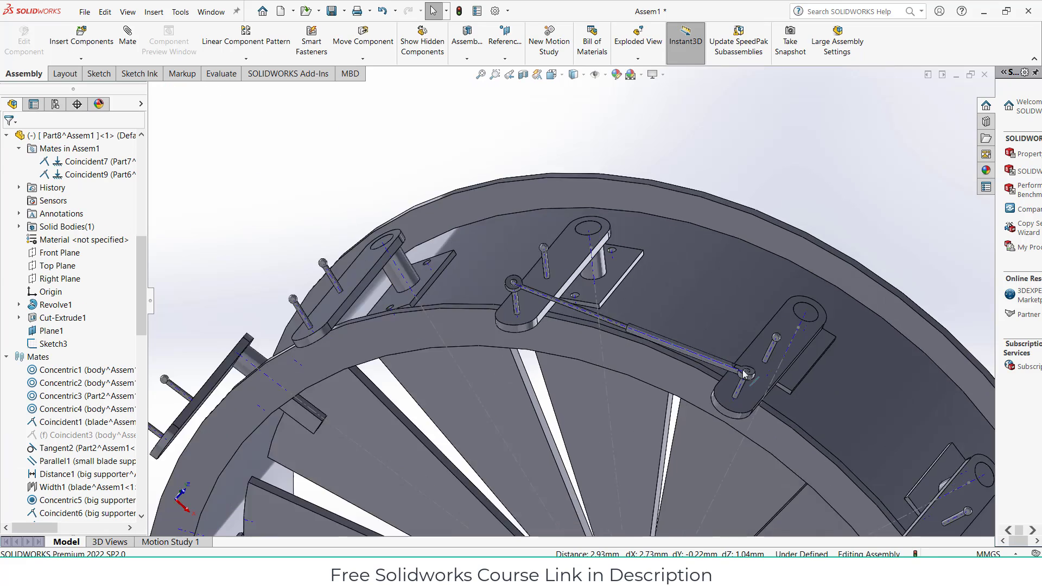
{"action": "scroll", "coordinate": [721, 376], "scroll_direction": "down", "scroll_amount": 1}
{"action": "middle_click_drag", "start_coordinate": [678, 325], "coordinate": [559, 296]}
{"action": "scroll", "coordinate": [673, 323], "scroll_direction": "up", "scroll_amount": 2}
{"action": "scroll", "coordinate": [673, 323], "scroll_direction": "up", "scroll_amount": 5}
{"action": "scroll", "coordinate": [541, 266], "scroll_direction": "down", "scroll_amount": 3}
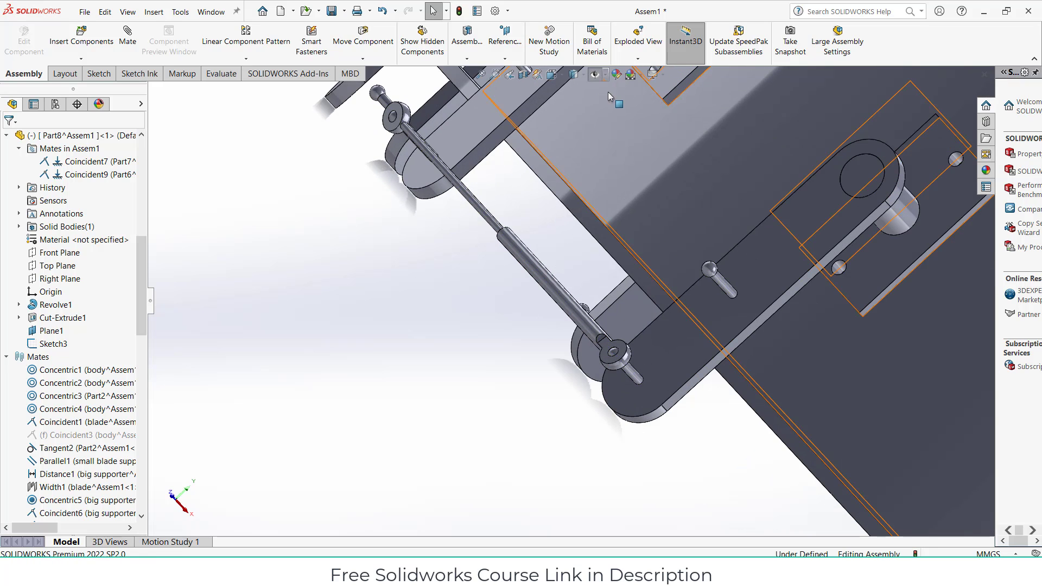
Copy the thin rod and the thick rod, placing the duplicates in free space beside the original linkage
{"action": "scroll", "coordinate": [525, 227], "scroll_direction": "up", "scroll_amount": 3}
{"action": "scroll", "coordinate": [526, 227], "scroll_direction": "down", "scroll_amount": 2}
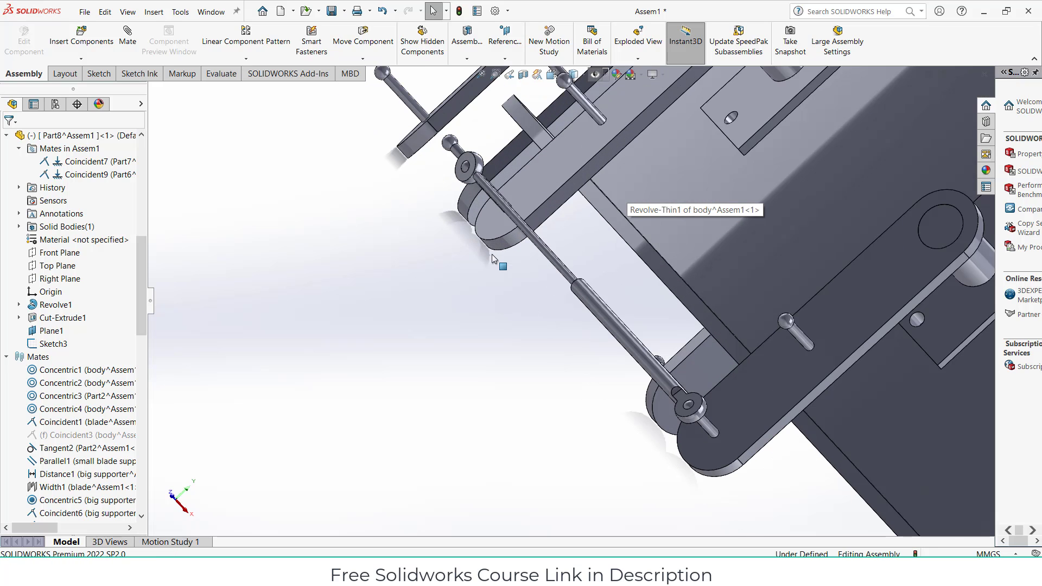
{"action": "left_click_drag", "start_coordinate": [532, 234], "coordinate": [394, 286], "text": "ctrl"}
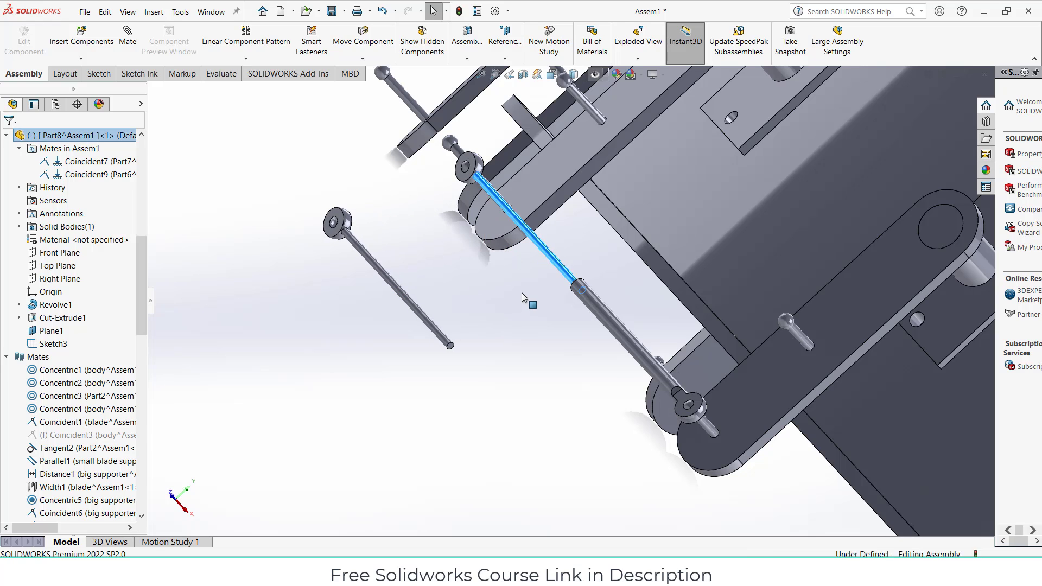
{"action": "left_click_drag", "start_coordinate": [603, 310], "coordinate": [466, 328], "text": "ctrl"}
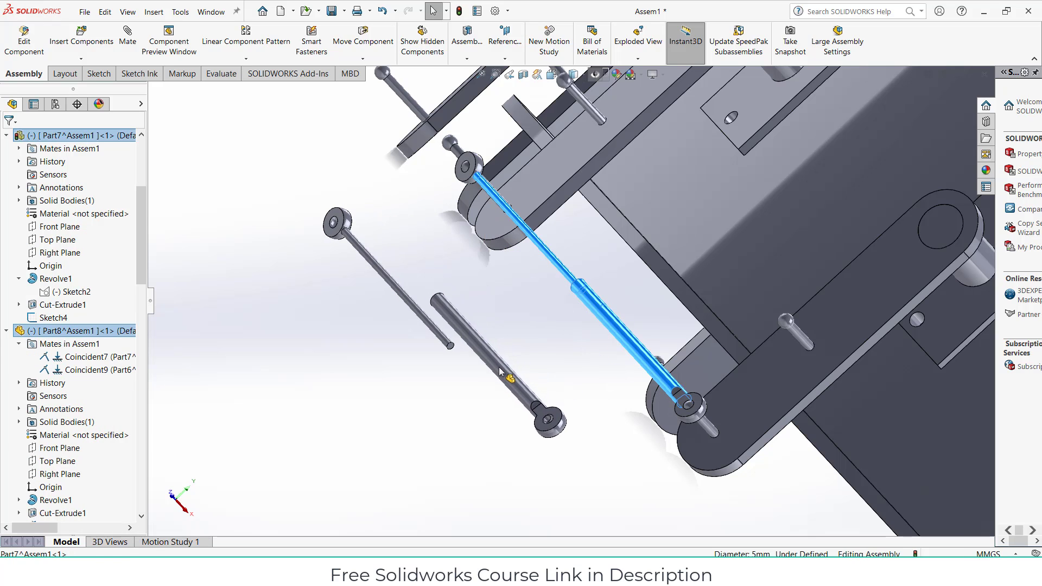
{"action": "left_click", "coordinate": [168, 87]}
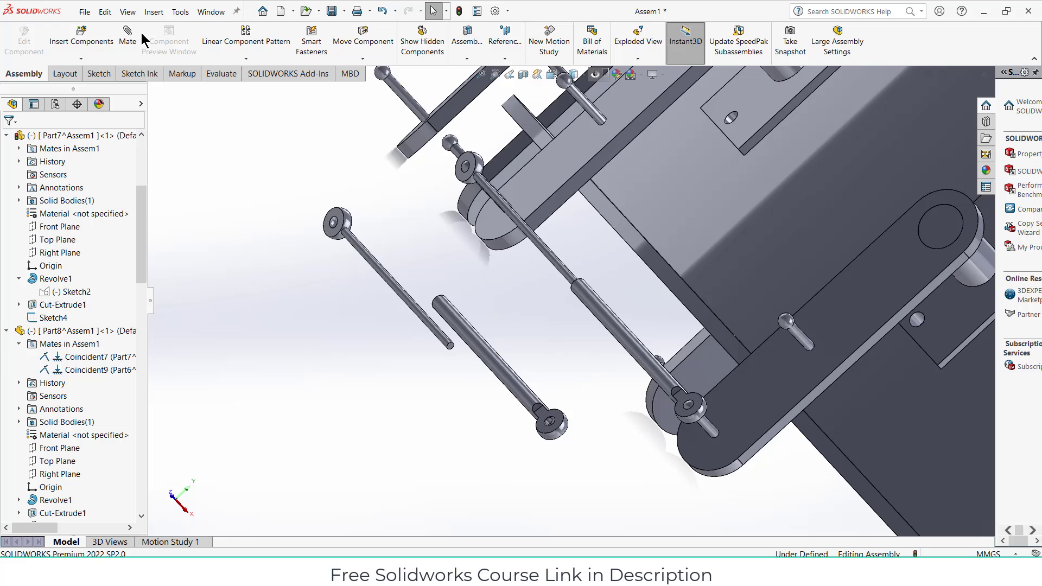
Add a concentric mate between the copied thick rod's cylindrical face and the copied thin rod's shaft
{"action": "left_click", "coordinate": [430, 323]}
{"action": "left_click", "coordinate": [464, 333]}
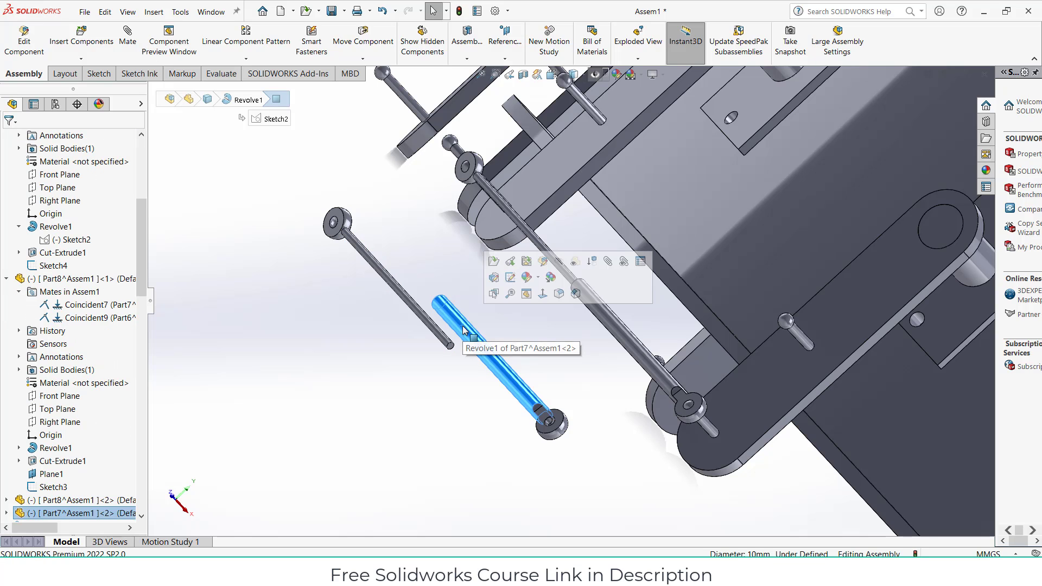
{"action": "key", "text": "m"}
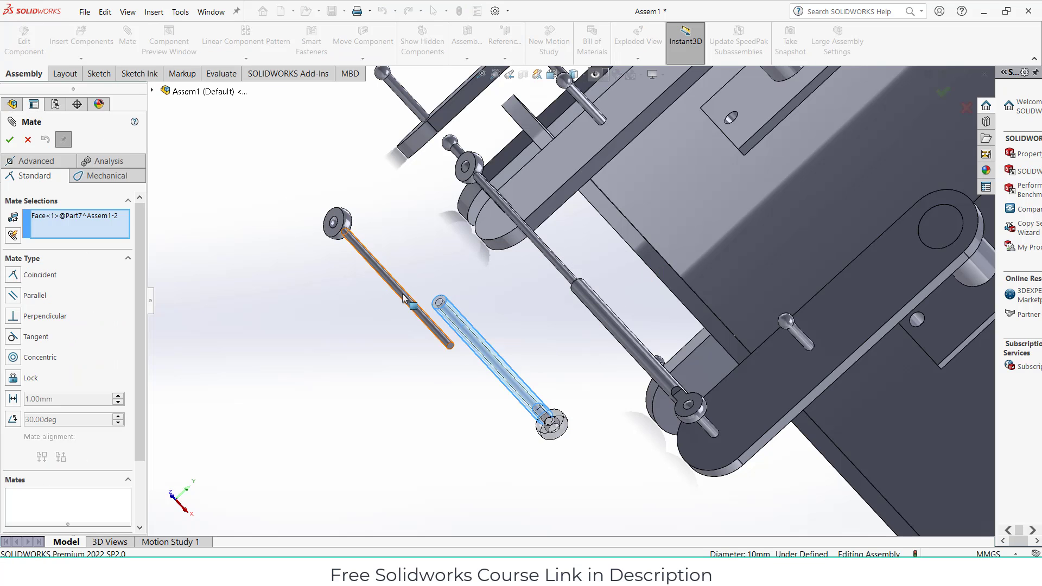
{"action": "left_click", "coordinate": [405, 298]}
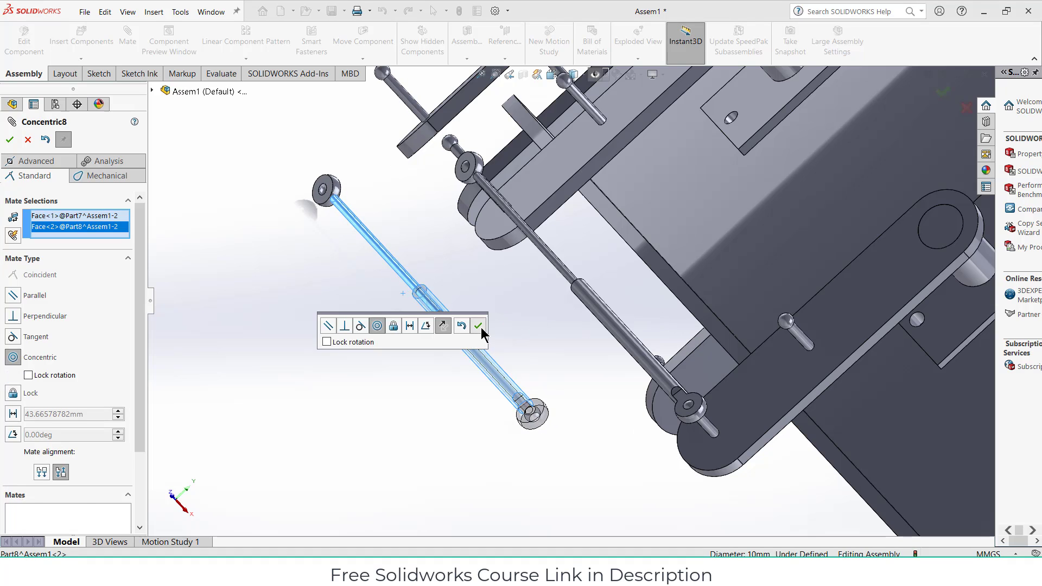
{"action": "left_click", "coordinate": [478, 325]}
Mate the centre point of the copied thick rod's ring end coincident with the centre point of the upper ball on the next link arm
{"action": "scroll", "coordinate": [558, 346], "scroll_direction": "up", "scroll_amount": 4}
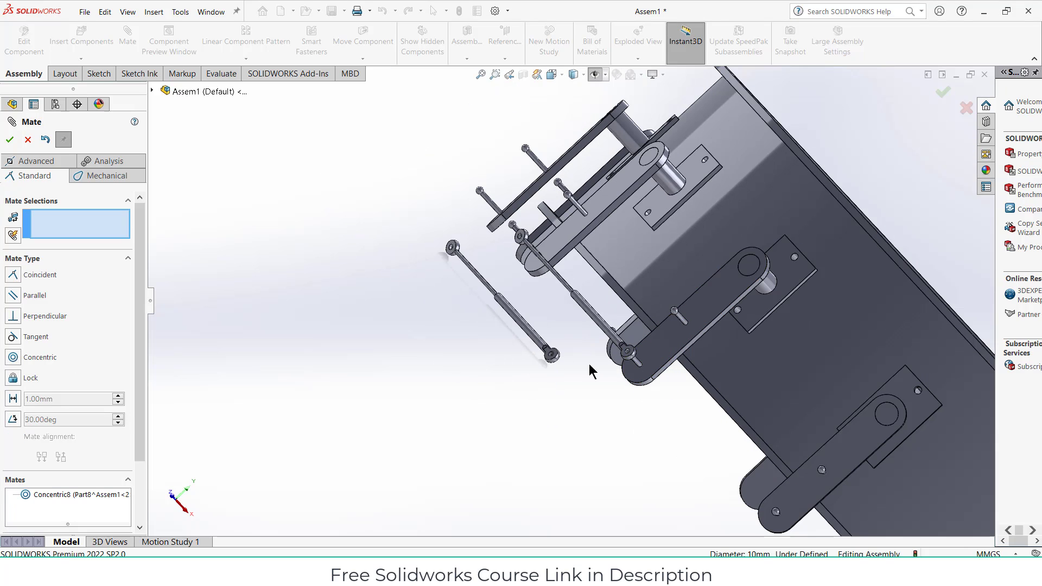
{"action": "scroll", "coordinate": [495, 327], "scroll_direction": "down", "scroll_amount": 10}
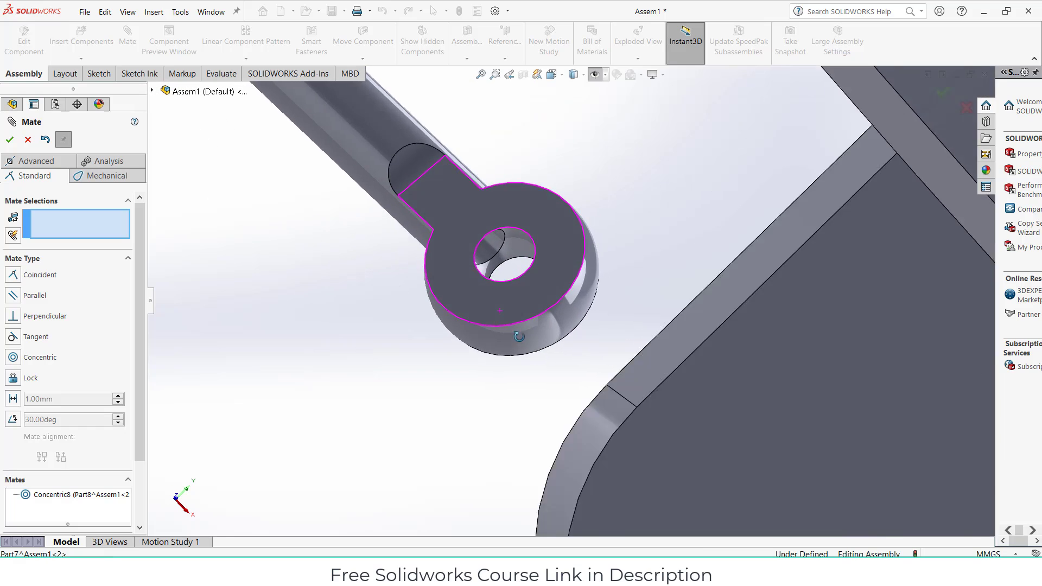
{"action": "middle_click_drag", "start_coordinate": [520, 337], "coordinate": [512, 287]}
{"action": "scroll", "coordinate": [494, 258], "scroll_direction": "down", "scroll_amount": 3}
{"action": "scroll", "coordinate": [644, 286], "scroll_direction": "up", "scroll_amount": 4}
{"action": "middle_click_drag", "start_coordinate": [624, 280], "coordinate": [626, 188]}
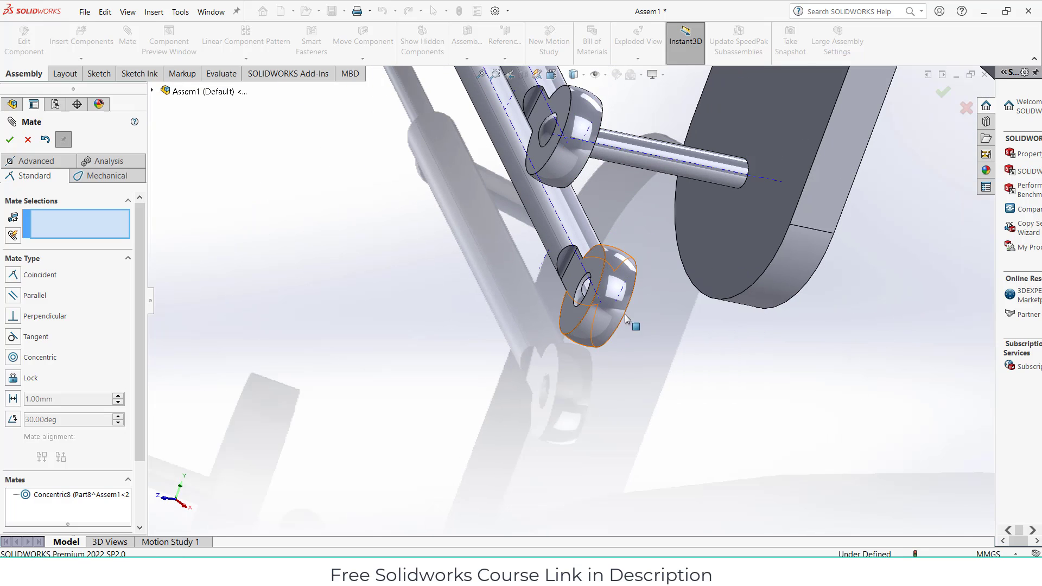
{"action": "scroll", "coordinate": [608, 312], "scroll_direction": "down", "scroll_amount": 5}
{"action": "scroll", "coordinate": [524, 279], "scroll_direction": "down", "scroll_amount": 2}
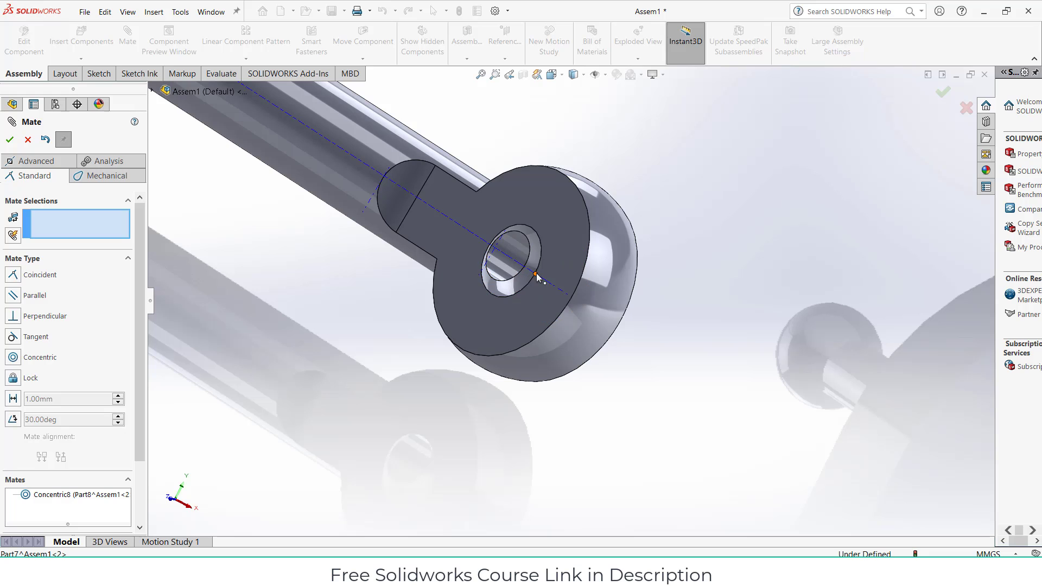
{"action": "left_click", "coordinate": [536, 274]}
{"action": "scroll", "coordinate": [597, 288], "scroll_direction": "up", "scroll_amount": 8}
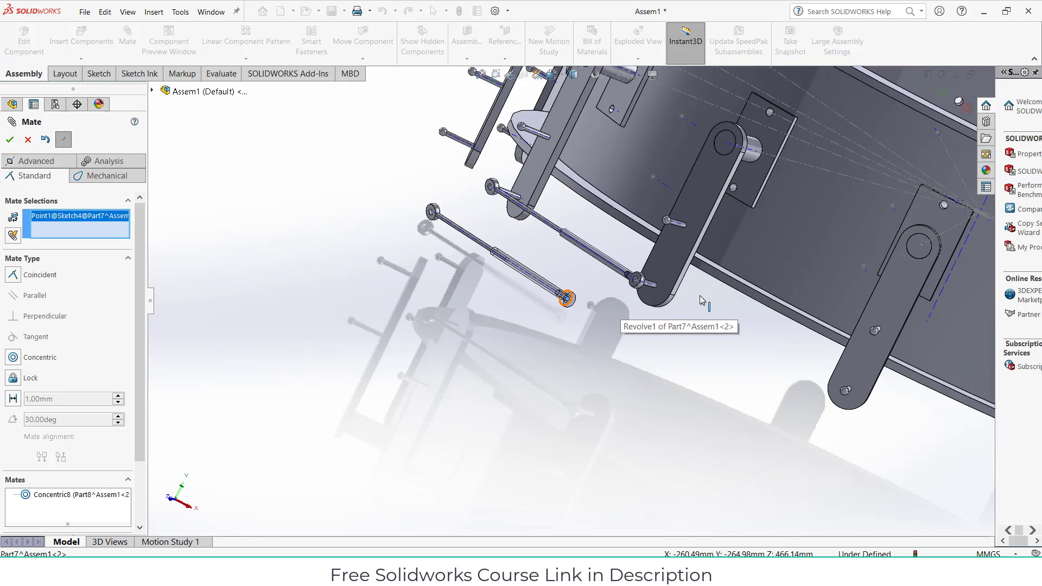
{"action": "scroll", "coordinate": [746, 358], "scroll_direction": "down", "scroll_amount": 8}
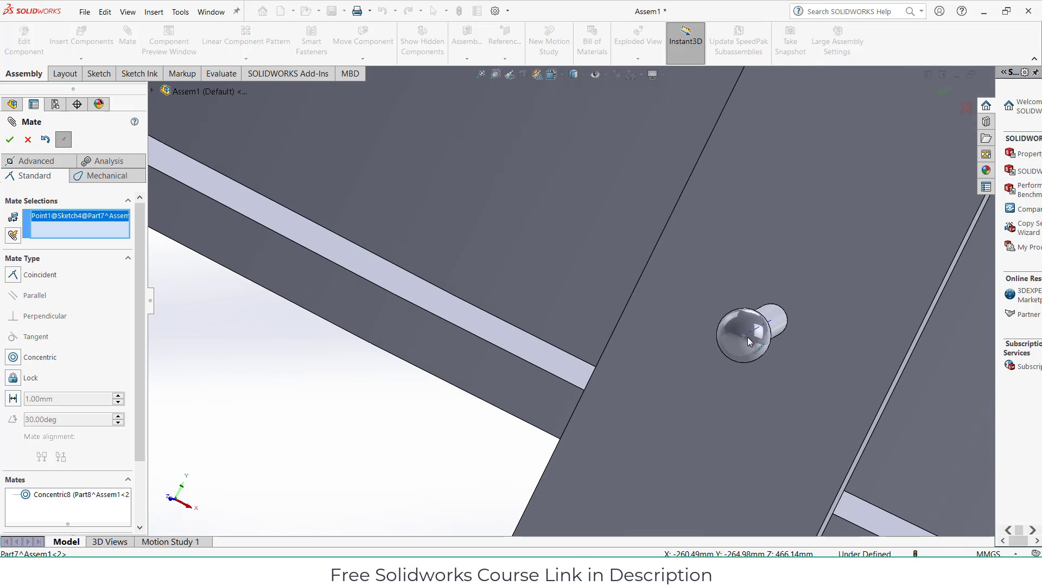
{"action": "left_click", "coordinate": [744, 337]}
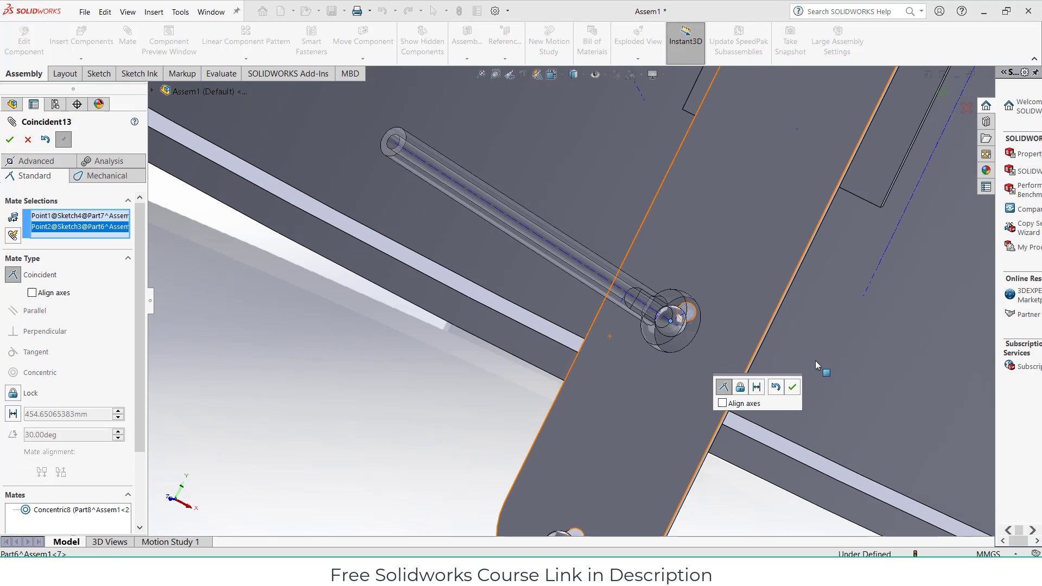
{"action": "left_click", "coordinate": [792, 387]}
Close the Mate command and swing the copied thick rod to bring the copied thin rod's ring end into the open
{"action": "scroll", "coordinate": [506, 328], "scroll_direction": "up", "scroll_amount": 6}
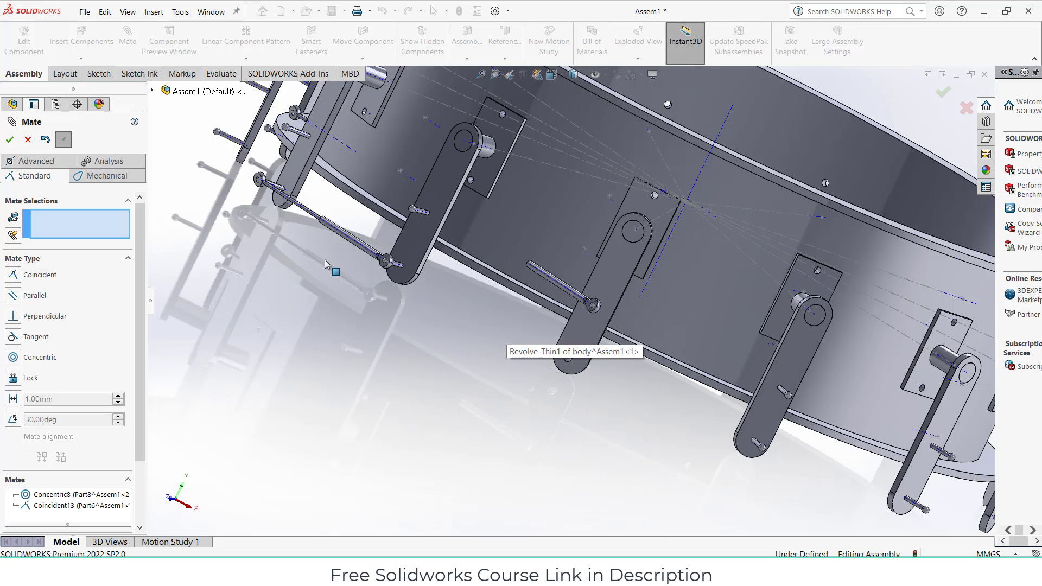
{"action": "scroll", "coordinate": [320, 254], "scroll_direction": "up", "scroll_amount": 3}
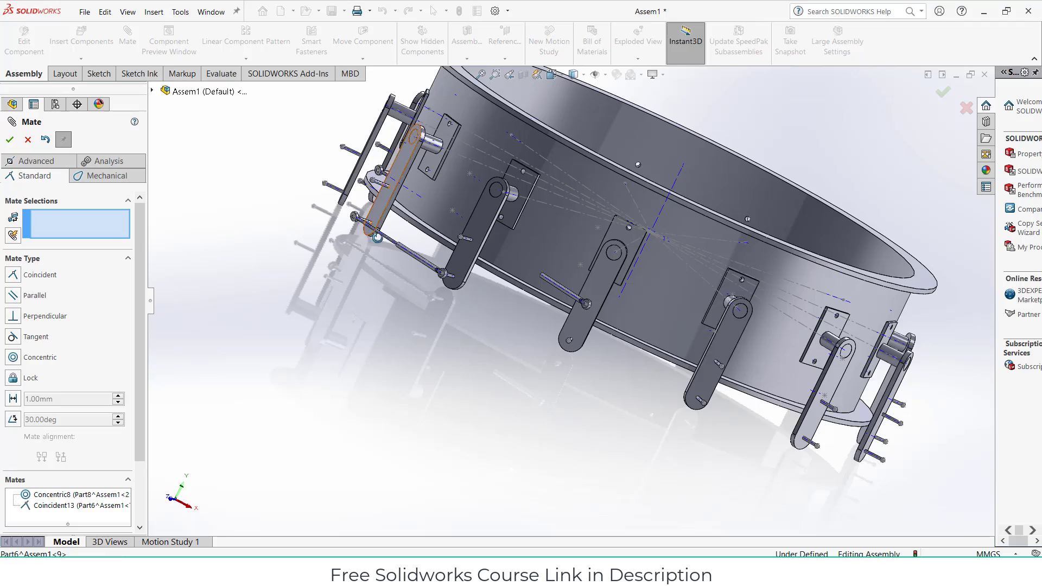
{"action": "middle_click_drag", "start_coordinate": [376, 237], "coordinate": [389, 298]}
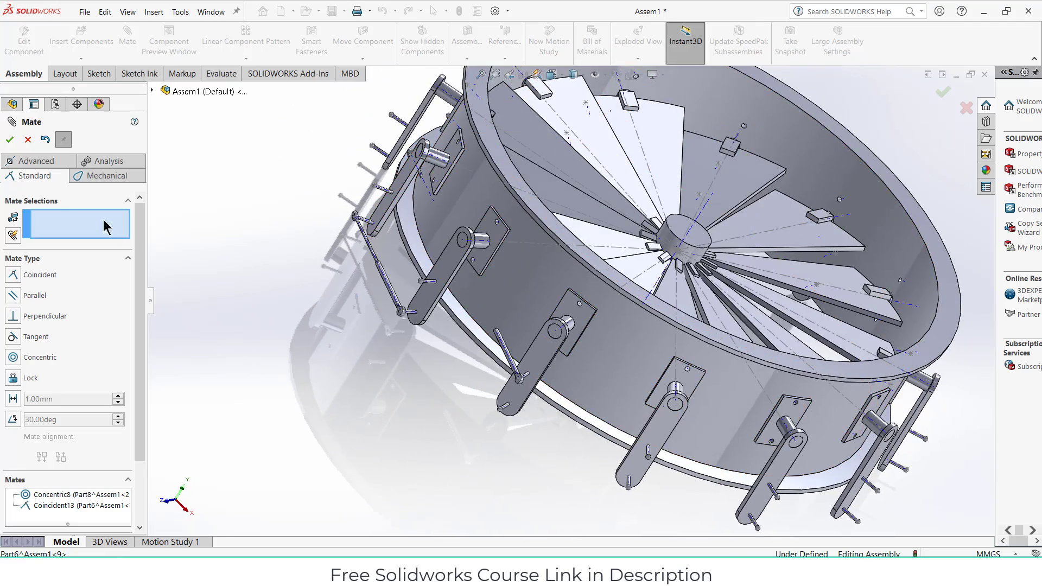
{"action": "left_click", "coordinate": [10, 140]}
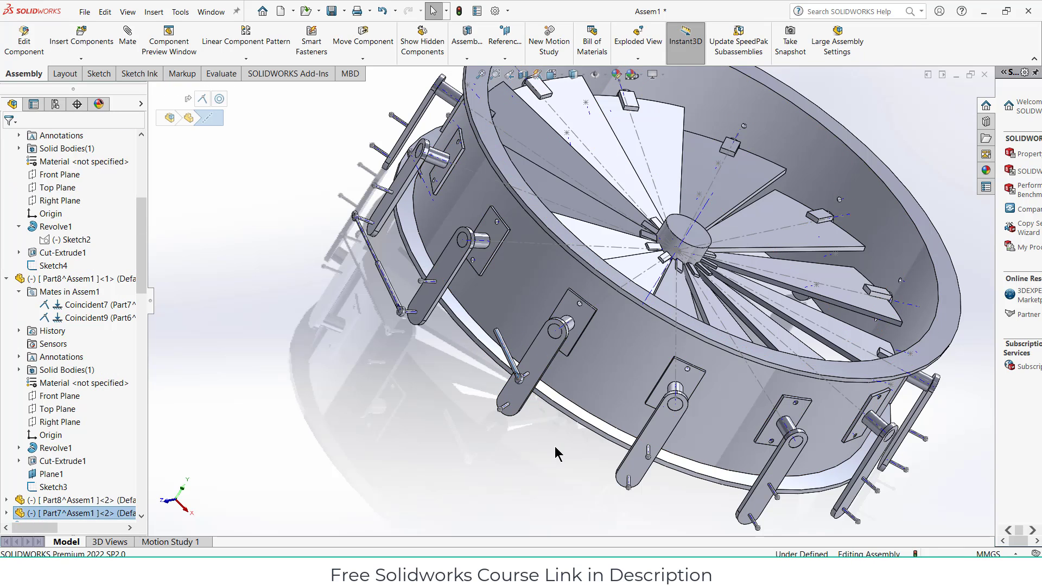
{"action": "scroll", "coordinate": [518, 379], "scroll_direction": "down", "scroll_amount": 4}
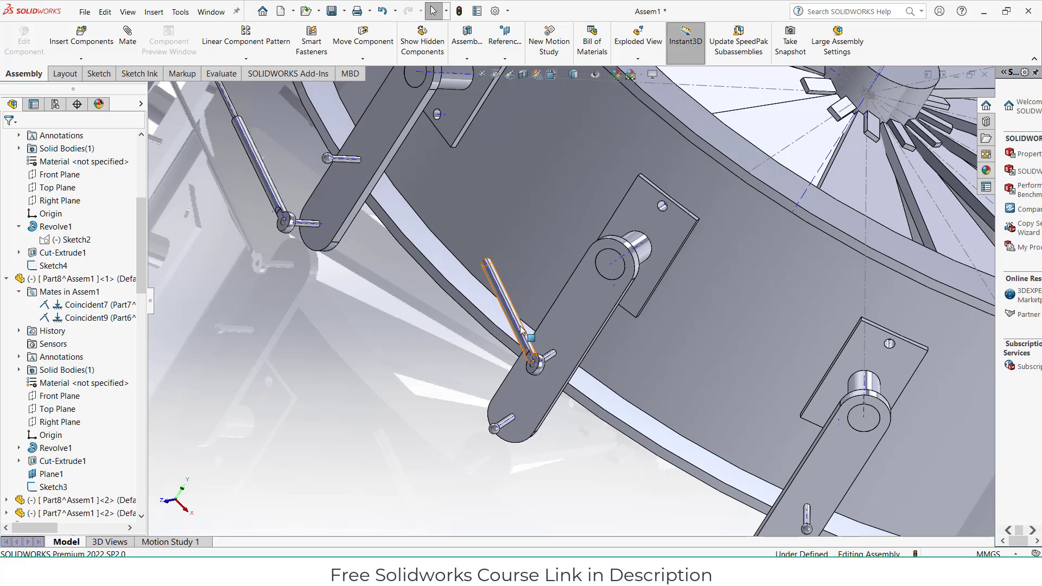
{"action": "left_click_drag", "start_coordinate": [527, 339], "coordinate": [492, 325]}
{"action": "left_click", "coordinate": [313, 298]}
{"action": "scroll", "coordinate": [313, 296], "scroll_direction": "up", "scroll_amount": 3}
{"action": "scroll", "coordinate": [314, 69], "scroll_direction": "down", "scroll_amount": 3}
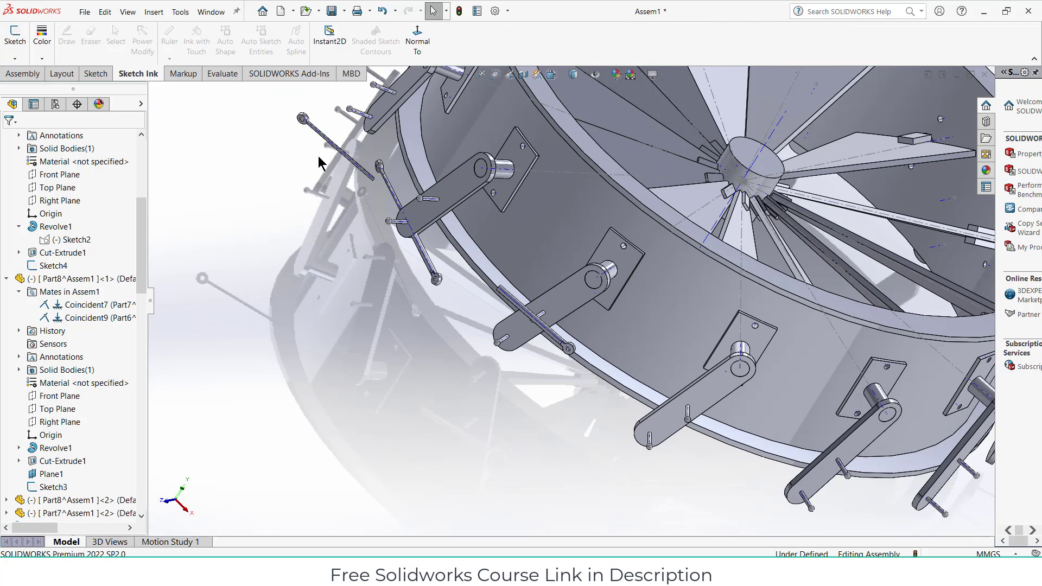
Mate the centre point of the copied thin rod's ring end coincident with the neighbouring link arm's upper ball centre point and close the command
{"action": "left_click", "coordinate": [34, 72]}
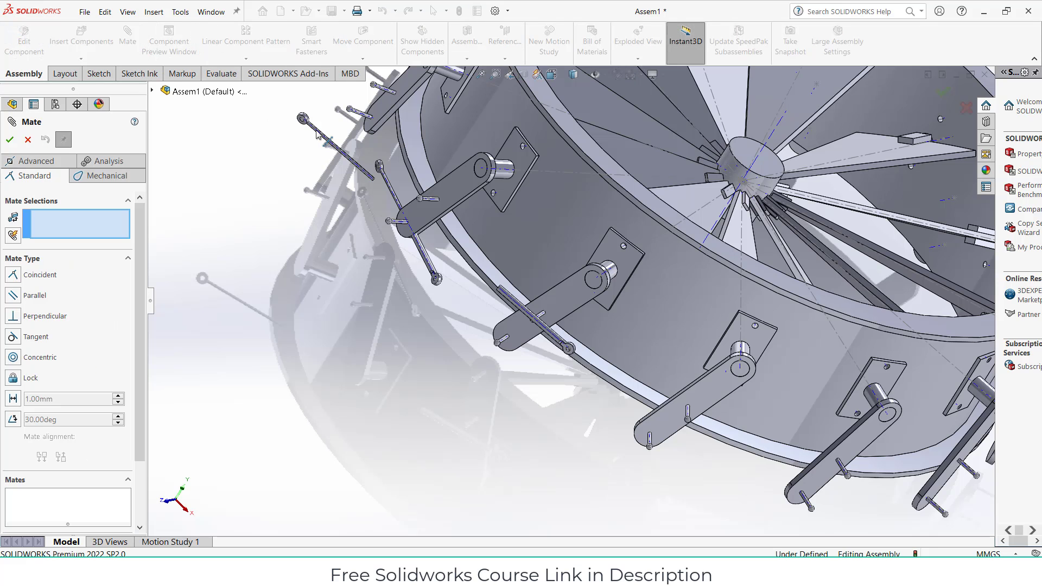
{"action": "scroll", "coordinate": [317, 134], "scroll_direction": "down", "scroll_amount": 6}
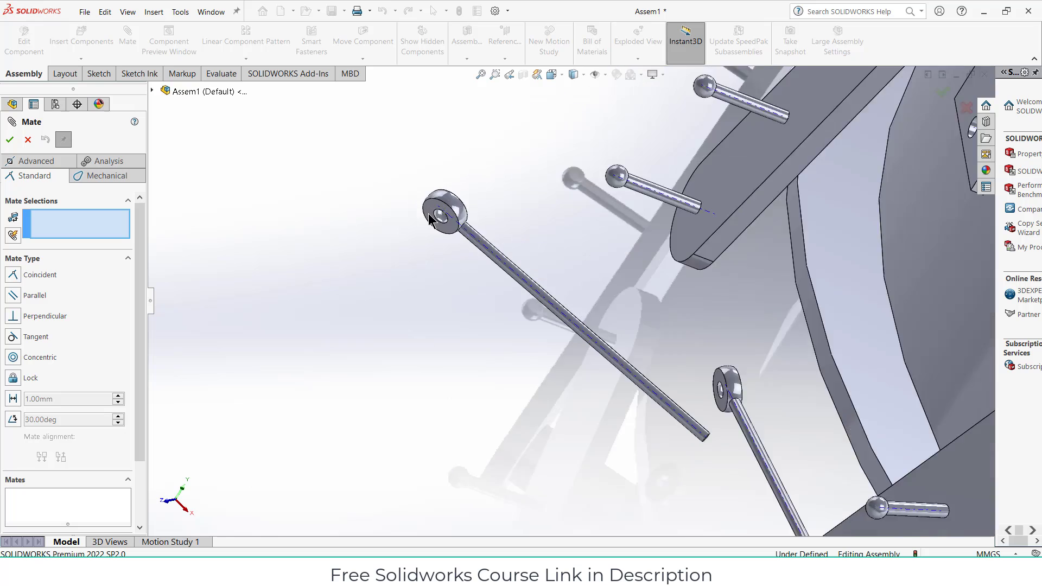
{"action": "scroll", "coordinate": [429, 220], "scroll_direction": "down", "scroll_amount": 4}
{"action": "middle_click_drag", "start_coordinate": [520, 273], "coordinate": [552, 217]}
{"action": "left_click", "coordinate": [545, 223]}
{"action": "scroll", "coordinate": [698, 279], "scroll_direction": "up", "scroll_amount": 10}
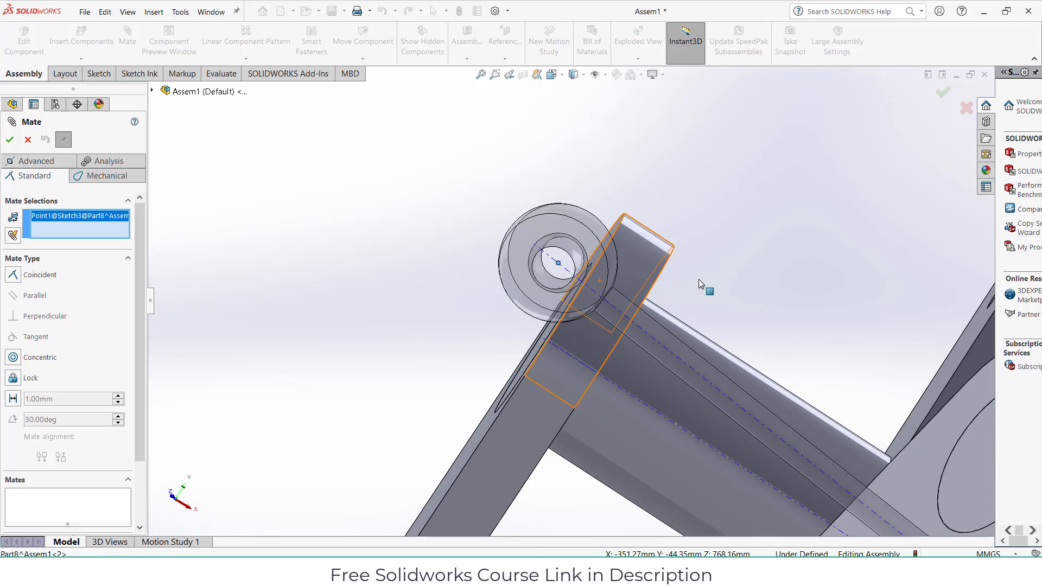
{"action": "scroll", "coordinate": [757, 362], "scroll_direction": "down", "scroll_amount": 5}
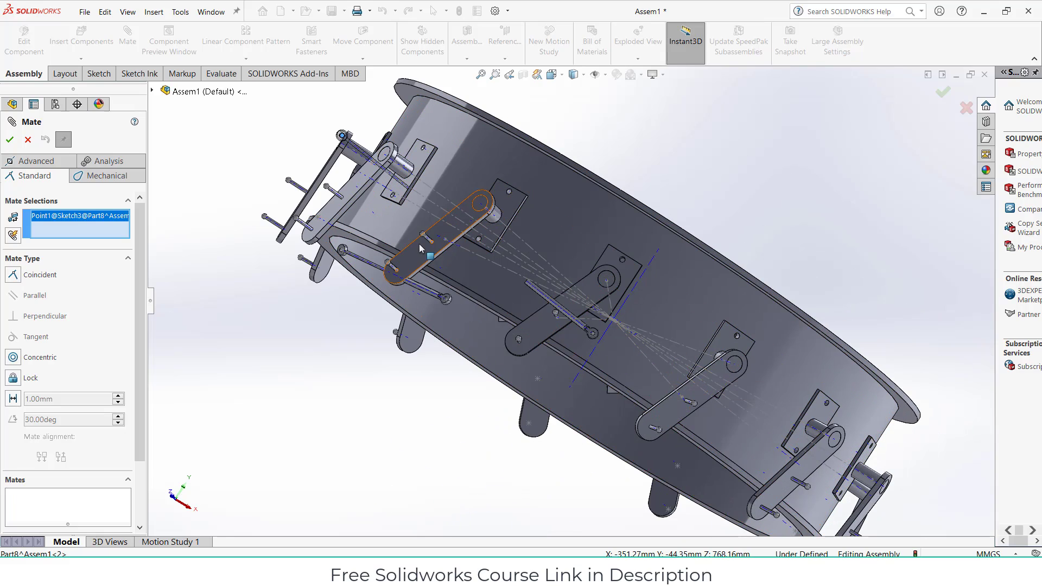
{"action": "scroll", "coordinate": [477, 251], "scroll_direction": "down", "scroll_amount": 8}
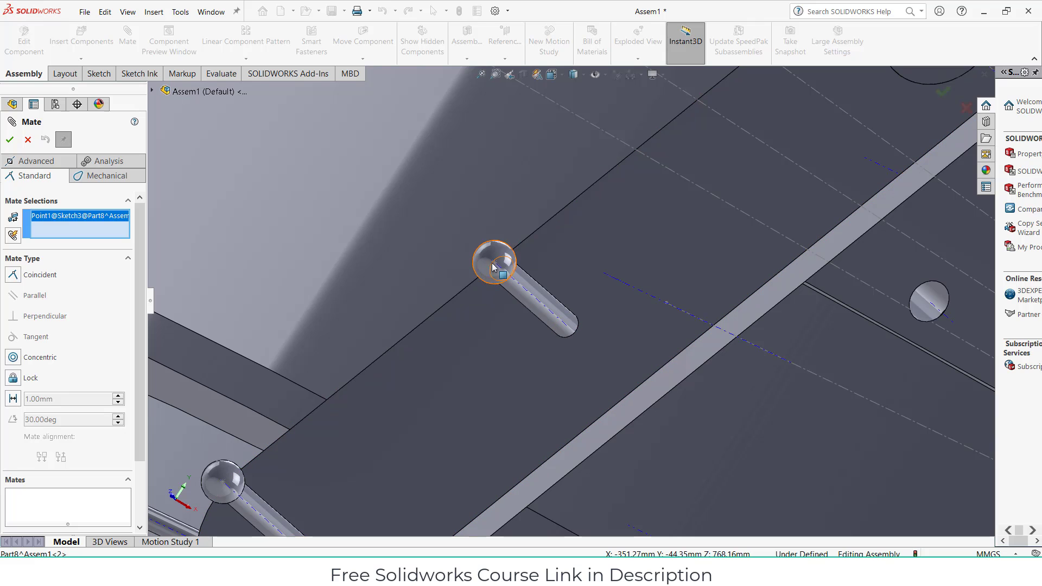
{"action": "left_click", "coordinate": [494, 264]}
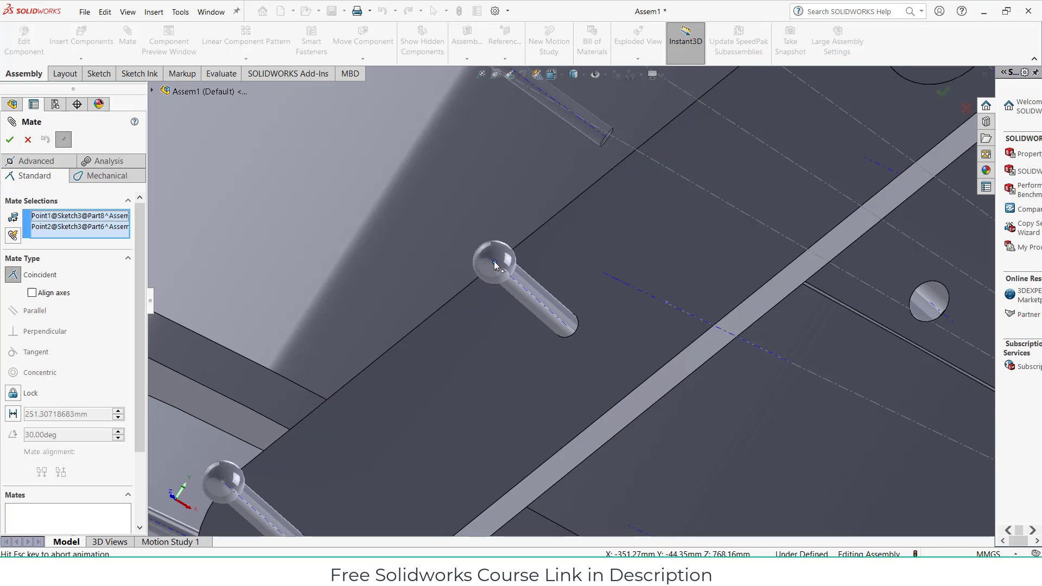
{"action": "left_click", "coordinate": [479, 234]}
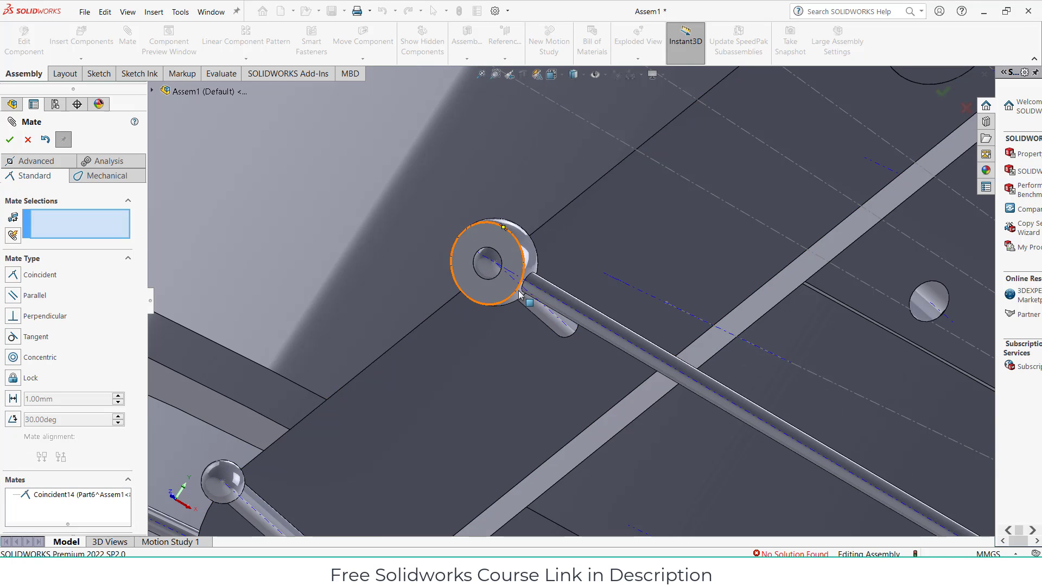
{"action": "scroll", "coordinate": [529, 287], "scroll_direction": "up", "scroll_amount": 10}
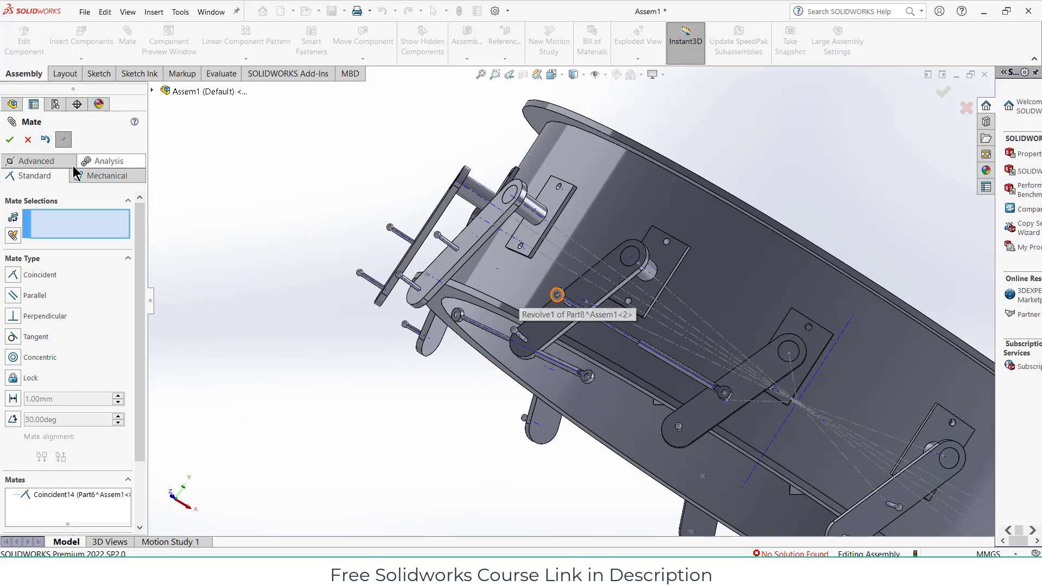
{"action": "left_click", "coordinate": [10, 140]}
Swing a link arm joined to the copied rods and rebuild the assembly
{"action": "scroll", "coordinate": [537, 267], "scroll_direction": "up", "scroll_amount": 4}
{"action": "middle_click_drag", "start_coordinate": [522, 269], "coordinate": [586, 397]}
{"action": "left_click_drag", "start_coordinate": [593, 400], "coordinate": [572, 357]}
{"action": "middle_click_drag", "start_coordinate": [573, 357], "coordinate": [486, 255]}
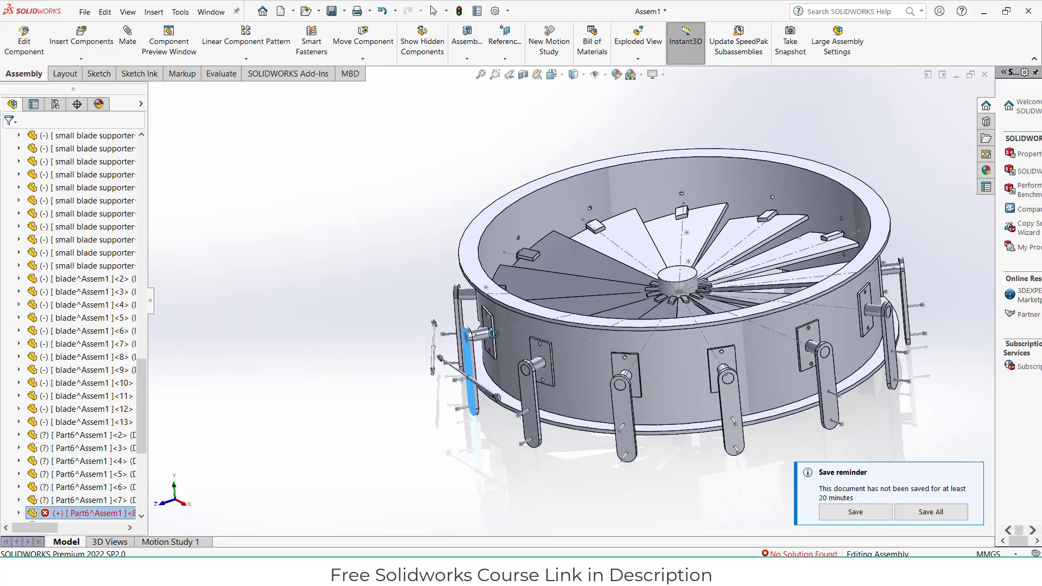
{"action": "left_click", "coordinate": [459, 13]}
Swing the link arm holding the copied thick rod to test the linkage's motion, rebuild the assembly and clear the selection
{"action": "middle_click_drag", "start_coordinate": [441, 225], "coordinate": [482, 275]}
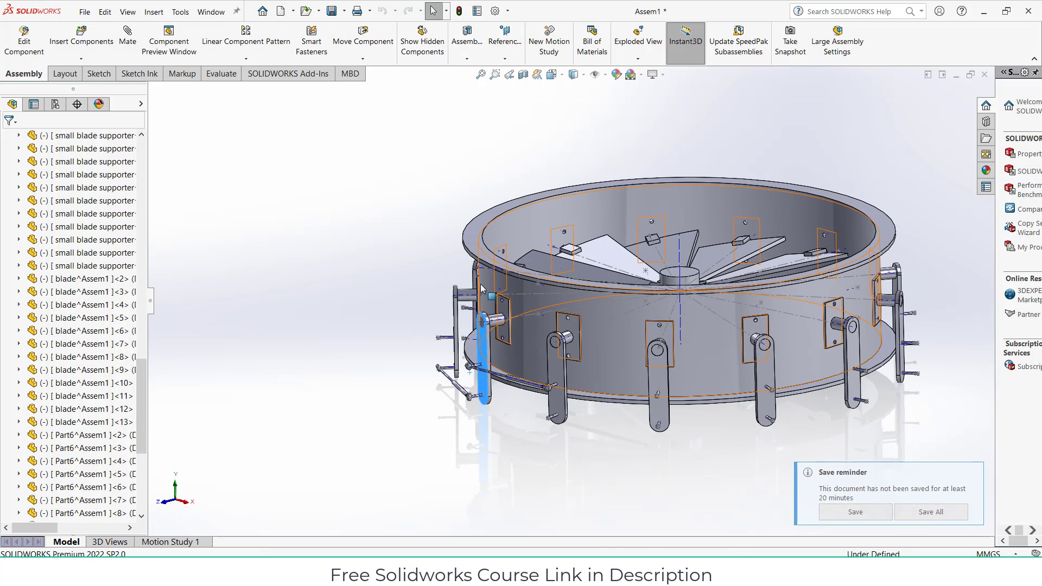
{"action": "mouse_move", "coordinate": [554, 403]}
{"action": "left_mouse_down"}
{"action": "mouse_move", "coordinate": [607, 339]}
{"action": "mouse_move", "coordinate": [546, 390]}
{"action": "left_mouse_up"}
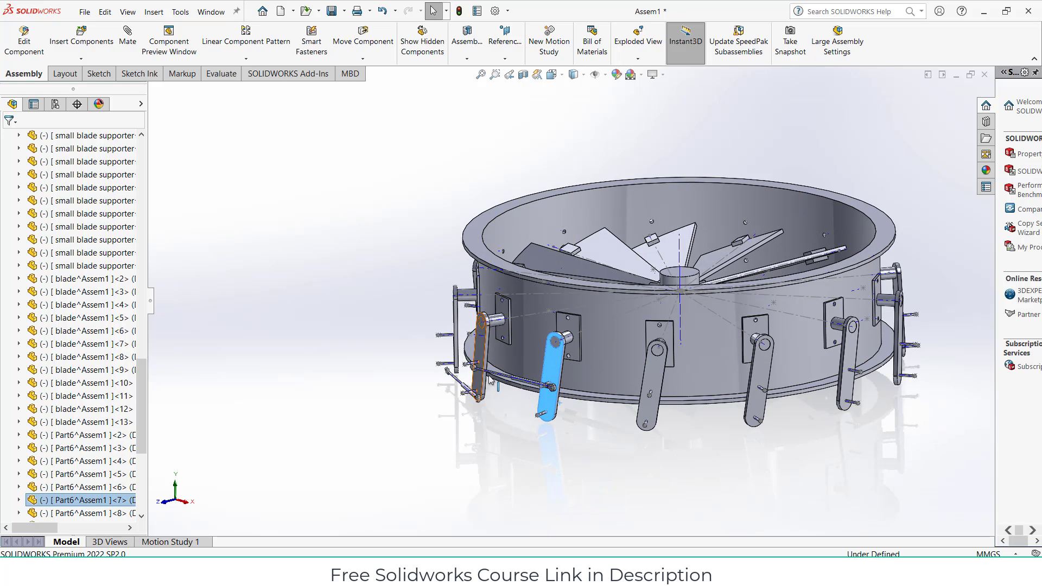
{"action": "left_click", "coordinate": [460, 13]}
{"action": "middle_click_drag", "start_coordinate": [438, 146], "coordinate": [480, 348]}
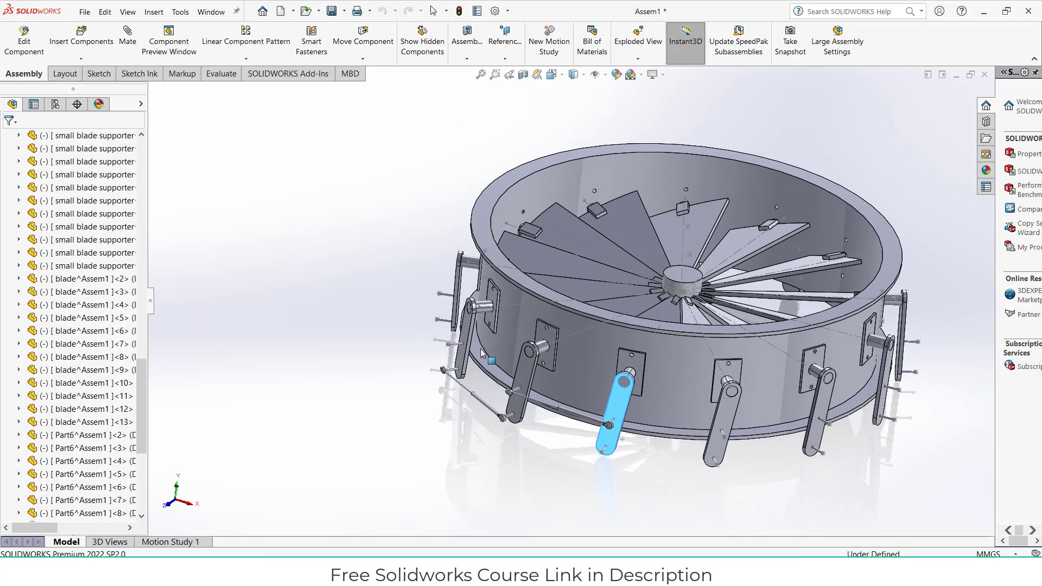
{"action": "middle_click_drag", "start_coordinate": [405, 344], "coordinate": [359, 337]}
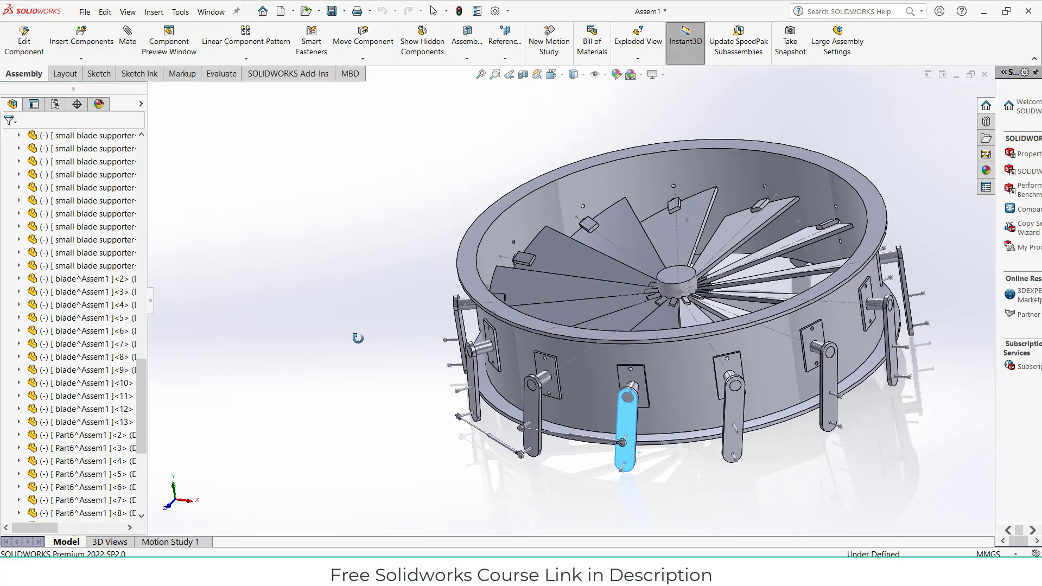
{"action": "left_click", "coordinate": [314, 279]}
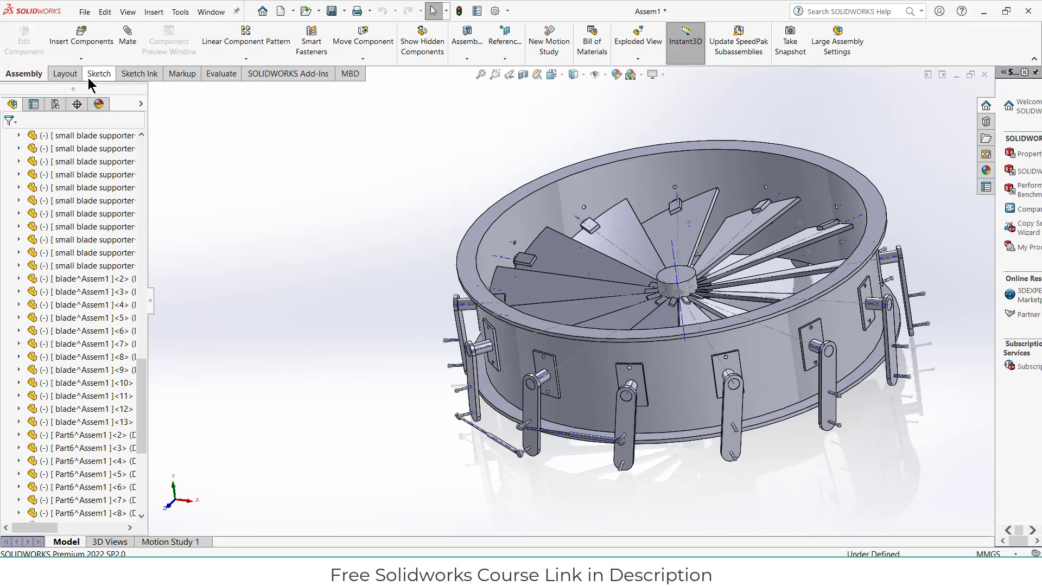
{"action": "scroll", "coordinate": [48, 163], "scroll_direction": "up", "scroll_amount": 15}
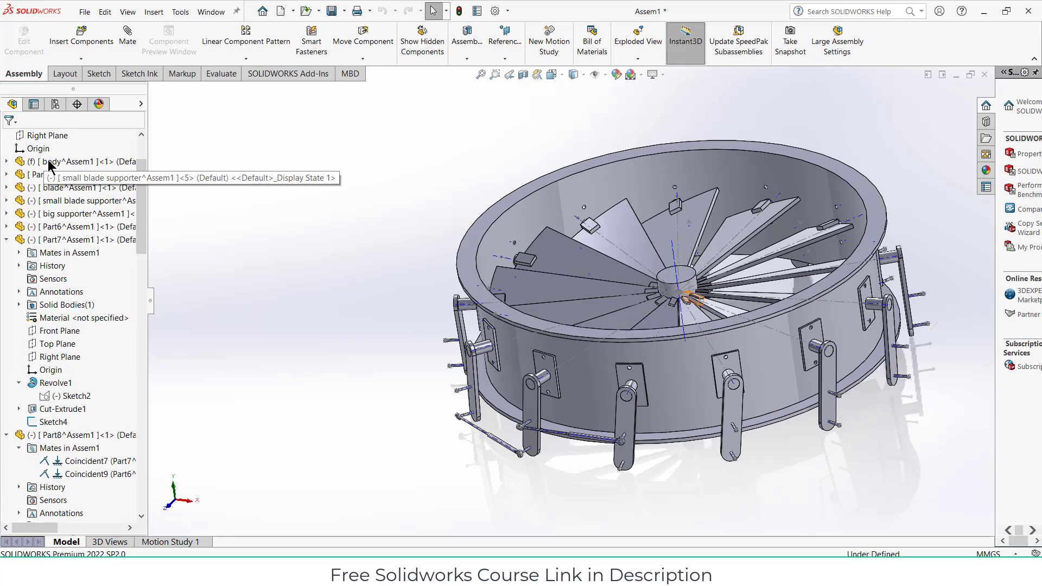
{"action": "scroll", "coordinate": [47, 165], "scroll_direction": "up", "scroll_amount": 3}
{"action": "left_click", "coordinate": [245, 58]}
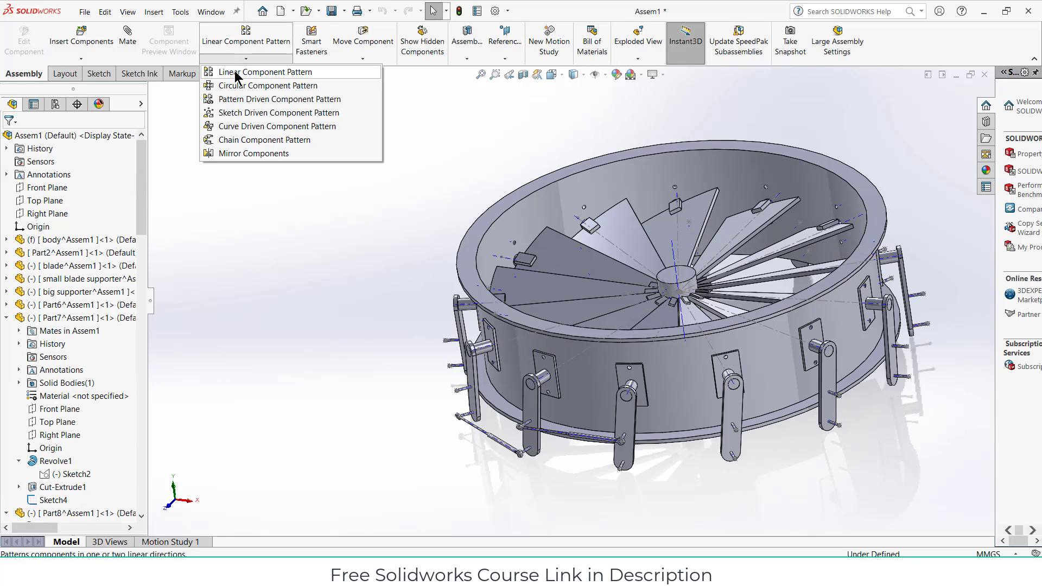
{"action": "left_click", "coordinate": [239, 86]}
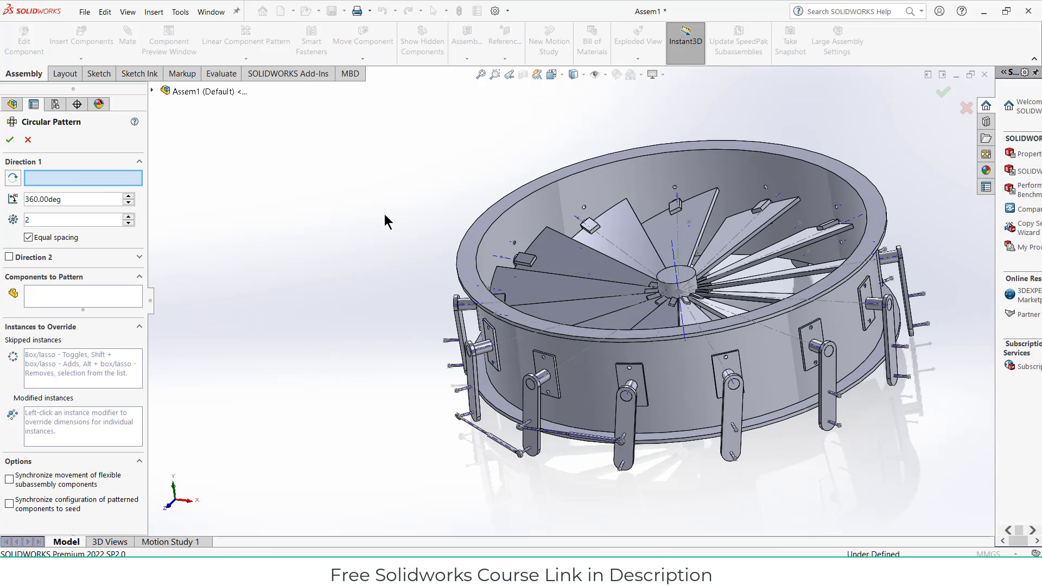
{"action": "left_click", "coordinate": [675, 267]}
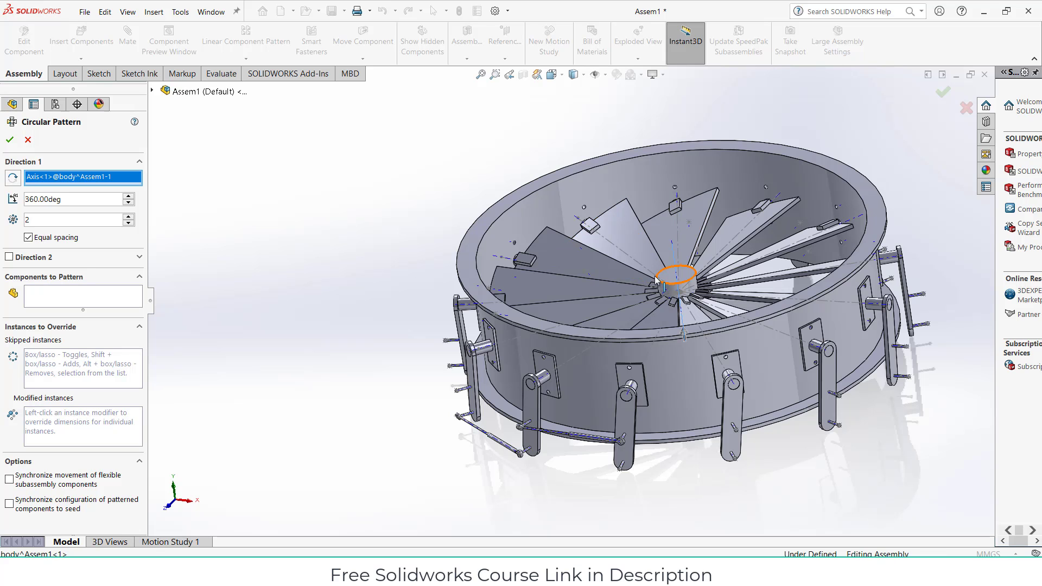
{"action": "left_click", "coordinate": [83, 296]}
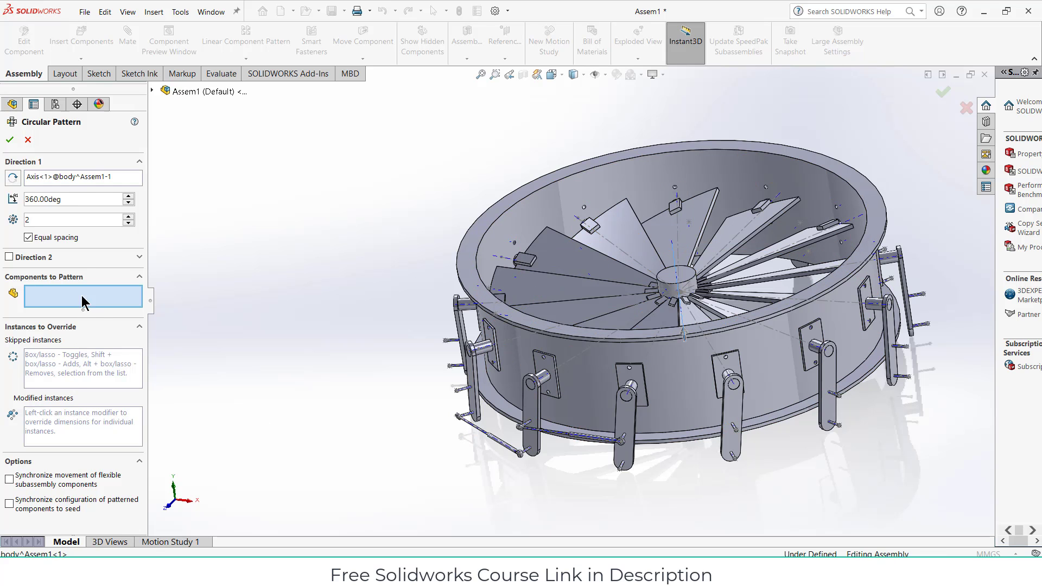
{"action": "scroll", "coordinate": [476, 476], "scroll_direction": "down", "scroll_amount": 5}
{"action": "left_click", "coordinate": [577, 376]}
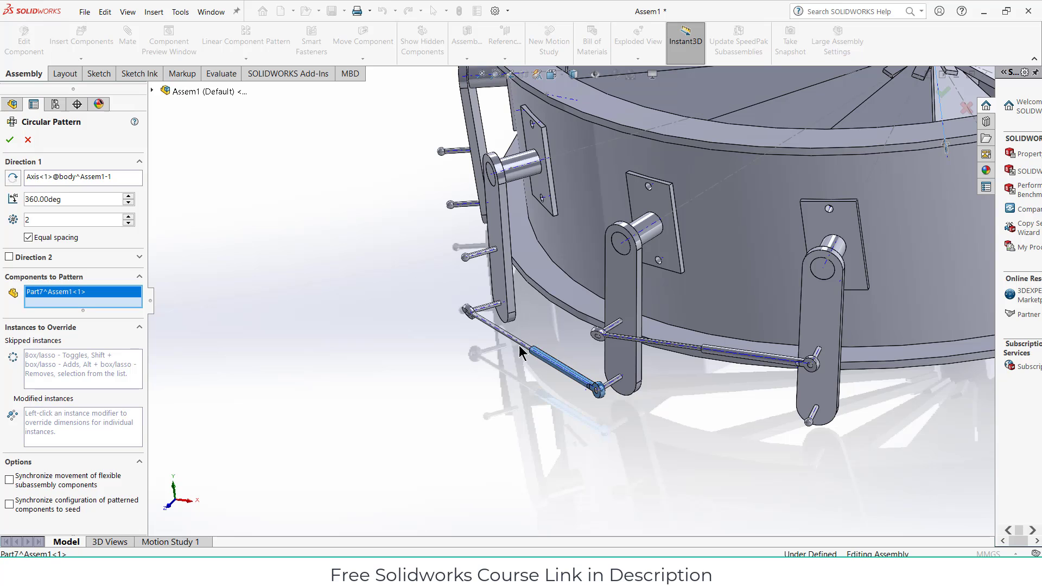
{"action": "left_click", "coordinate": [519, 344]}
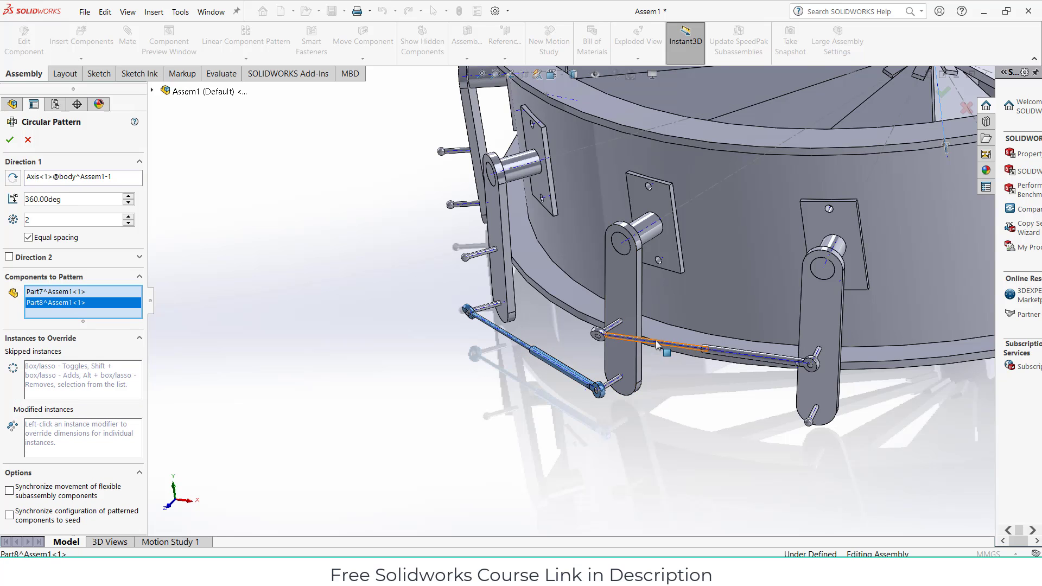
{"action": "left_click", "coordinate": [648, 344]}
{"action": "left_click", "coordinate": [724, 362]}
{"action": "scroll", "coordinate": [724, 368], "scroll_direction": "up", "scroll_amount": 5}
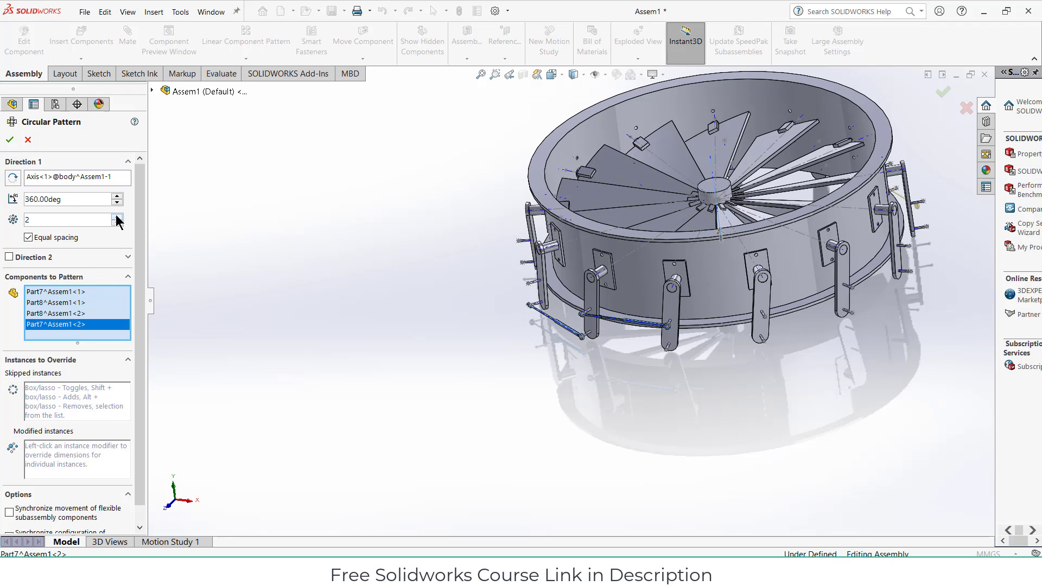
{"action": "scroll", "coordinate": [106, 224], "scroll_direction": "up", "scroll_amount": 3}
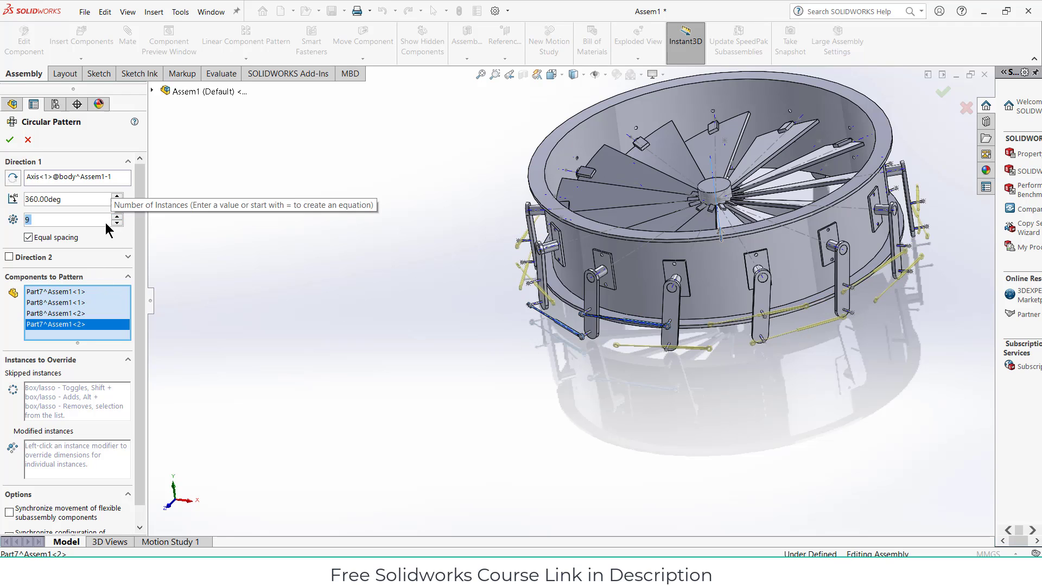
{"action": "scroll", "coordinate": [107, 223], "scroll_direction": "up", "scroll_amount": 3}
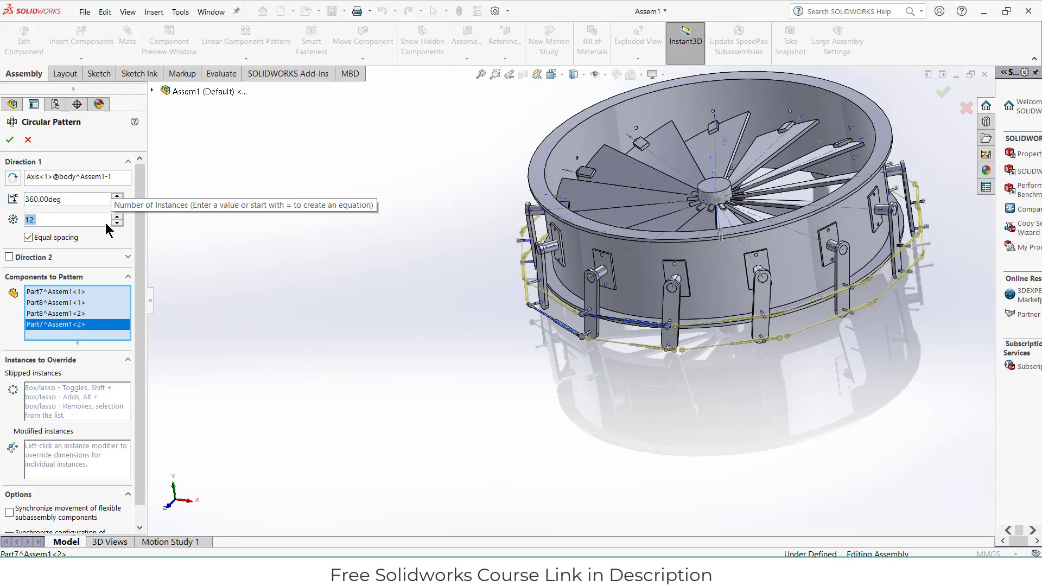
{"action": "scroll", "coordinate": [106, 229], "scroll_direction": "down", "scroll_amount": 2}
{"action": "scroll", "coordinate": [107, 224], "scroll_direction": "up", "scroll_amount": 2}
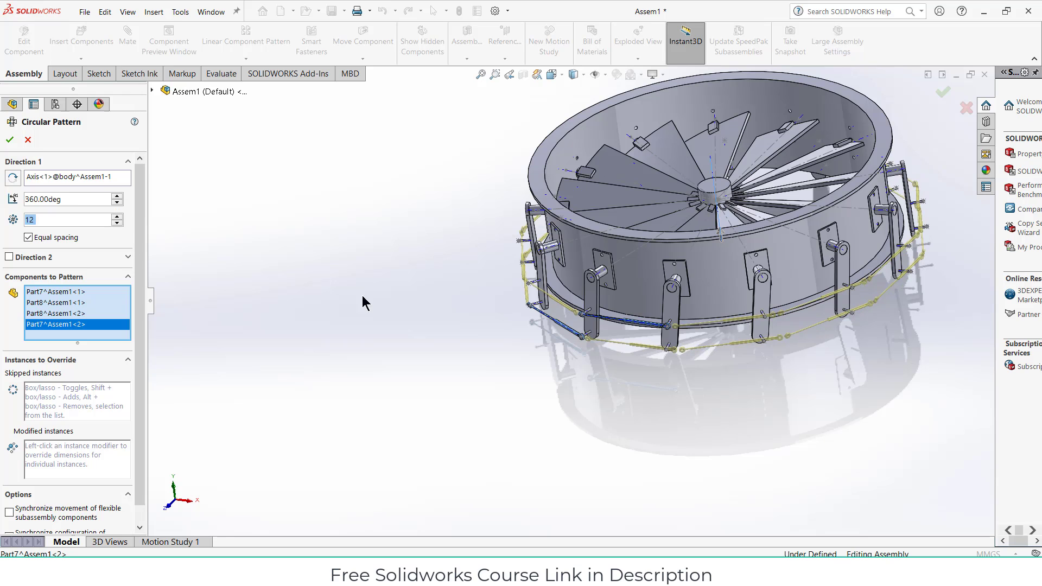
{"action": "middle_click_drag", "start_coordinate": [667, 380], "coordinate": [677, 362]}
{"action": "scroll", "coordinate": [589, 294], "scroll_direction": "down", "scroll_amount": 3}
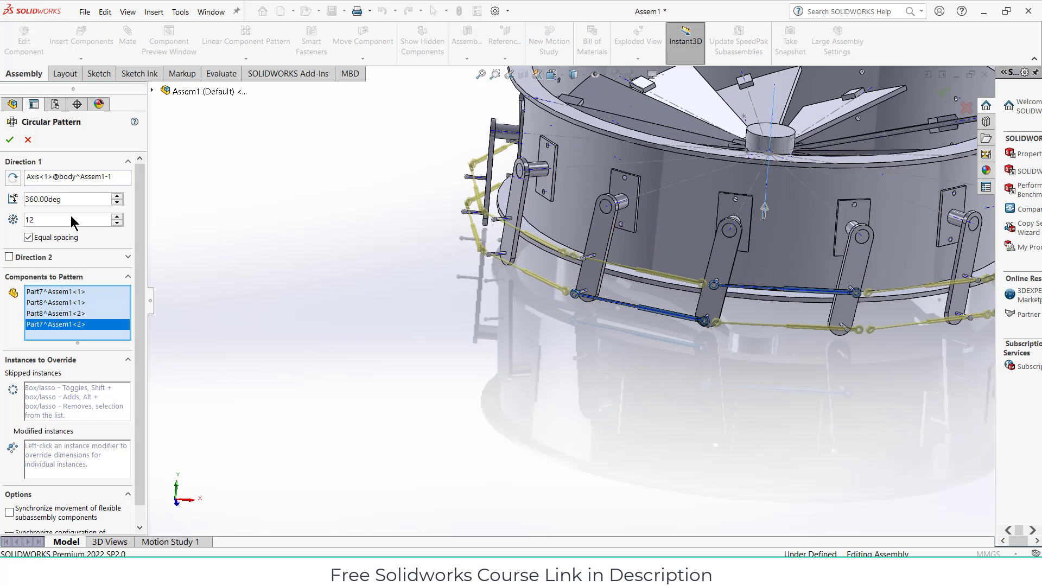
{"action": "left_click", "coordinate": [27, 140]}
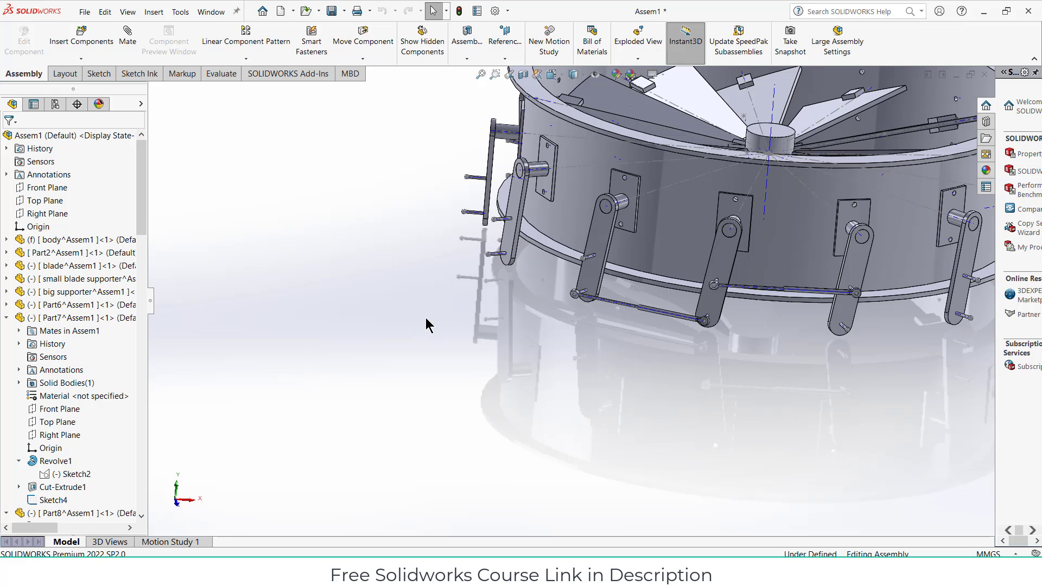
Start a circular component pattern and pick the original thick and thin rods as the components to pattern
{"action": "left_click", "coordinate": [246, 58]}
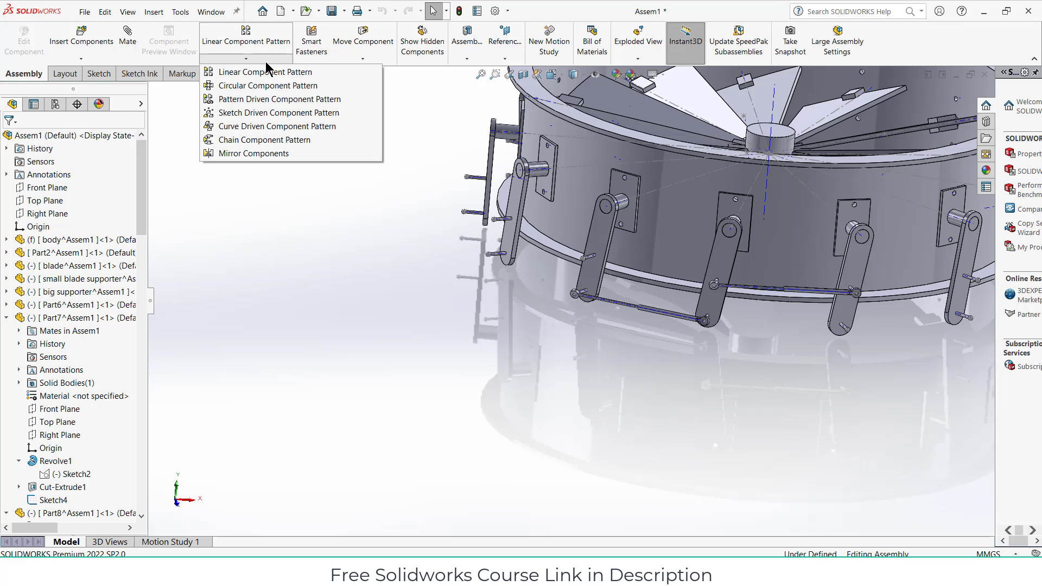
{"action": "left_click", "coordinate": [256, 87]}
{"action": "scroll", "coordinate": [656, 346], "scroll_direction": "down", "scroll_amount": 3}
{"action": "scroll", "coordinate": [668, 345], "scroll_direction": "down", "scroll_amount": 1}
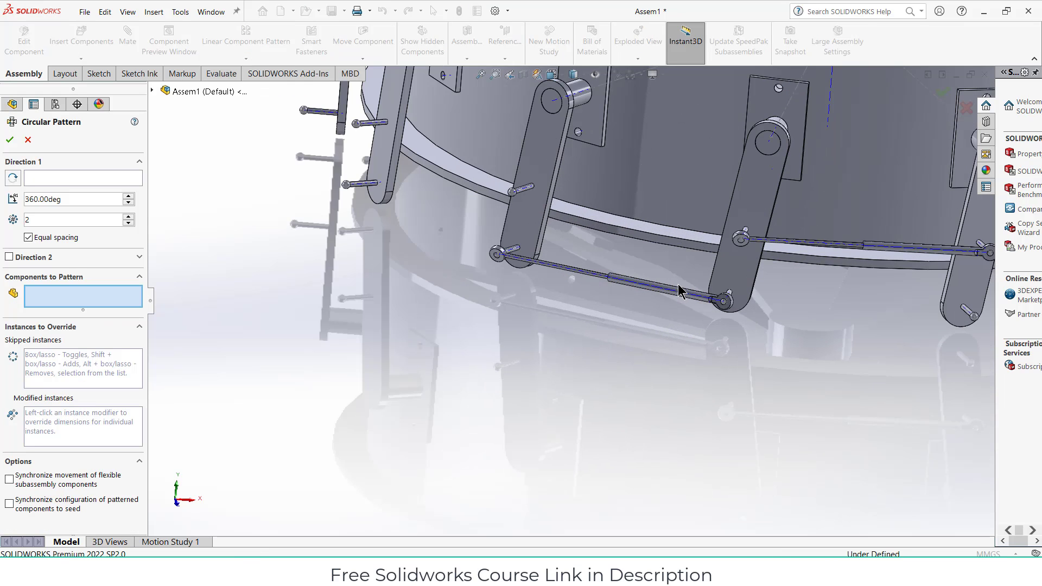
{"action": "left_click", "coordinate": [683, 293]}
{"action": "left_click", "coordinate": [571, 274]}
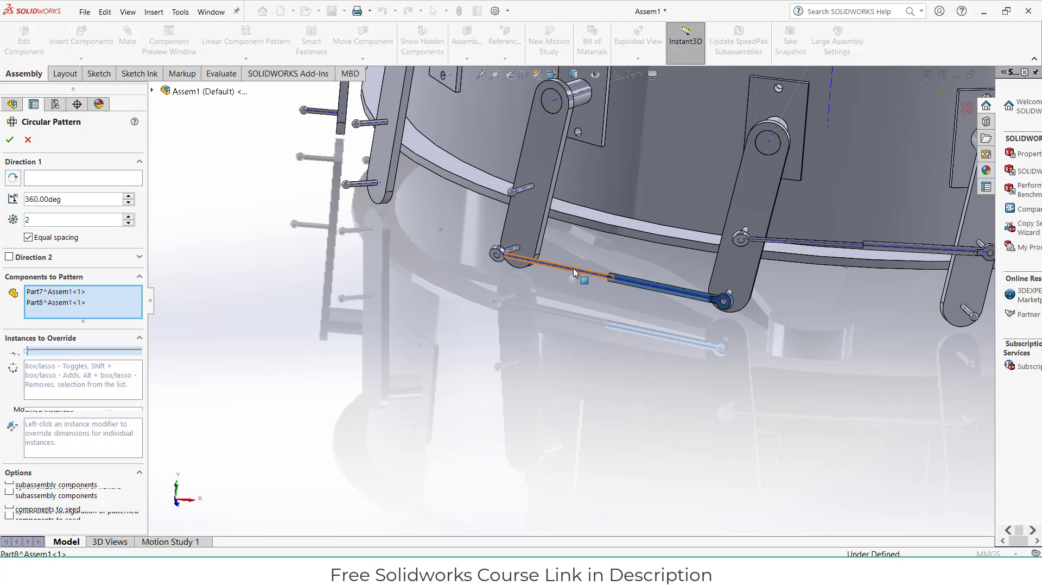
Pattern the rod pair about the body's central axis with 7 equally spaced instances over 360 degrees
{"action": "scroll", "coordinate": [643, 314], "scroll_direction": "up", "scroll_amount": 3}
{"action": "left_click", "coordinate": [87, 178]}
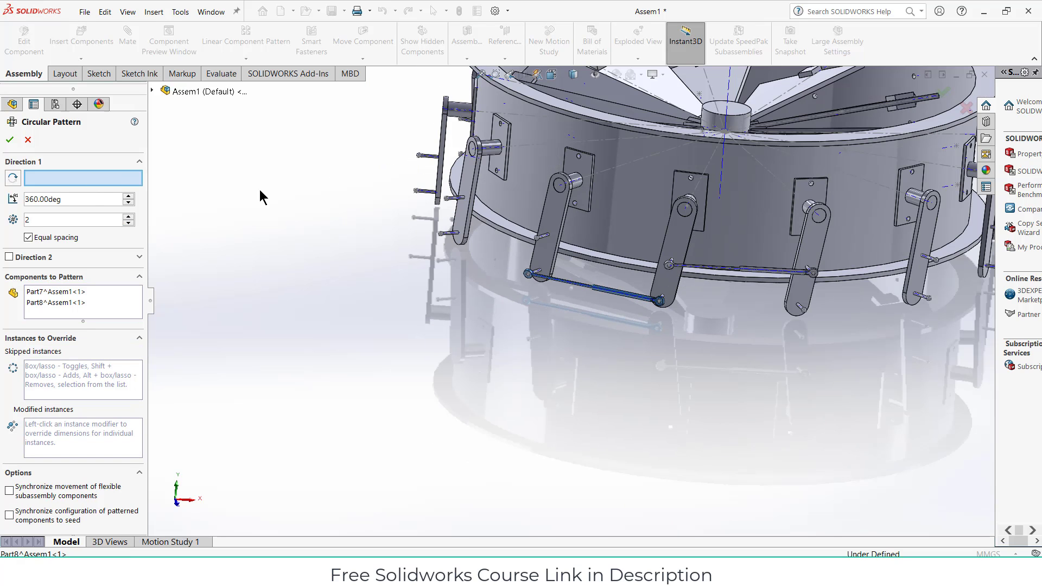
{"action": "scroll", "coordinate": [660, 317], "scroll_direction": "up", "scroll_amount": 3}
{"action": "left_click", "coordinate": [627, 218]}
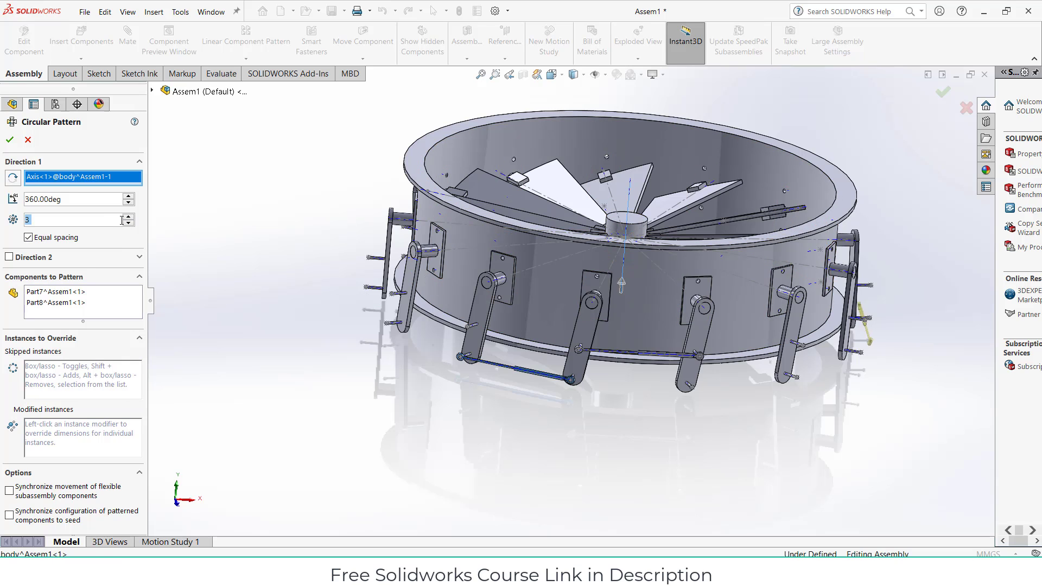
{"action": "scroll", "coordinate": [122, 220], "scroll_direction": "up", "scroll_amount": 1}
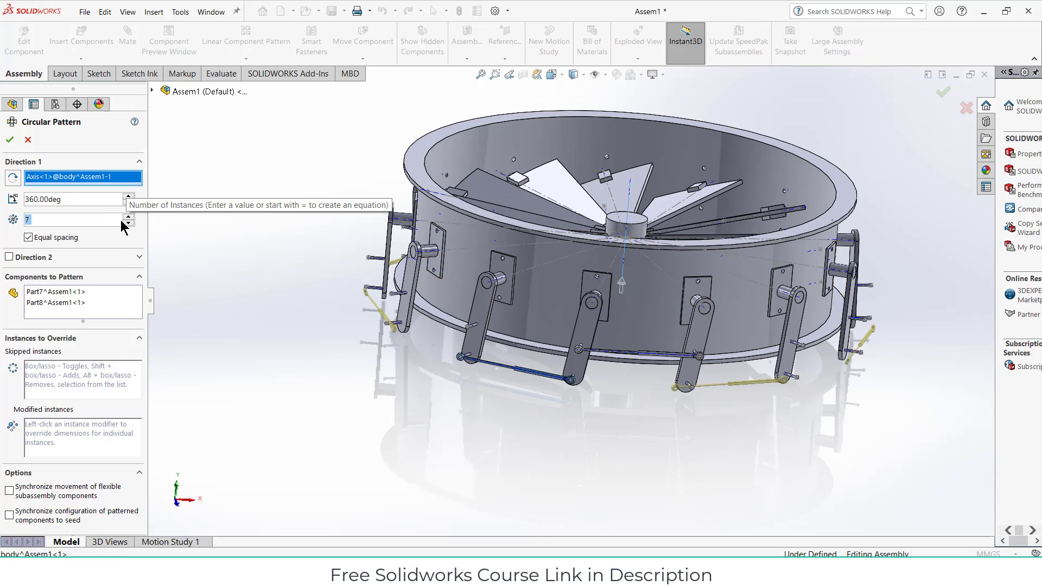
{"action": "middle_click_drag", "start_coordinate": [457, 402], "coordinate": [522, 416]}
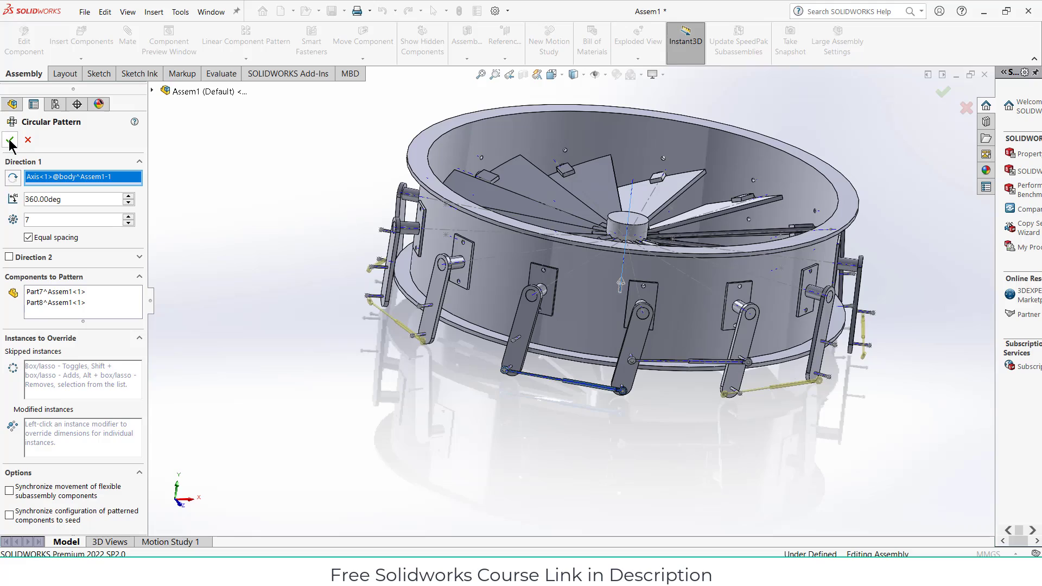
{"action": "middle_click_drag", "start_coordinate": [304, 326], "coordinate": [536, 382]}
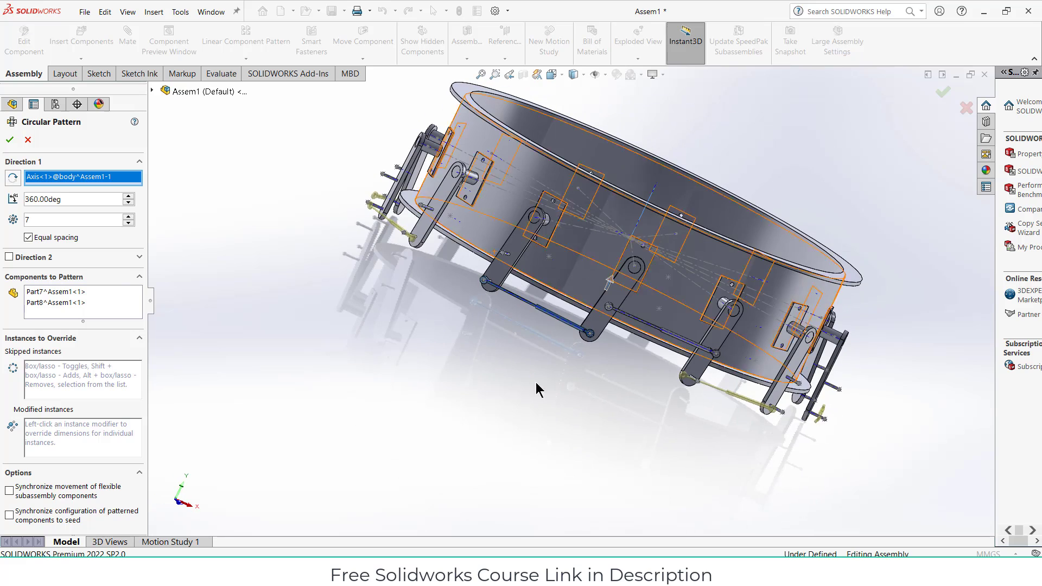
{"action": "left_click", "coordinate": [14, 140]}
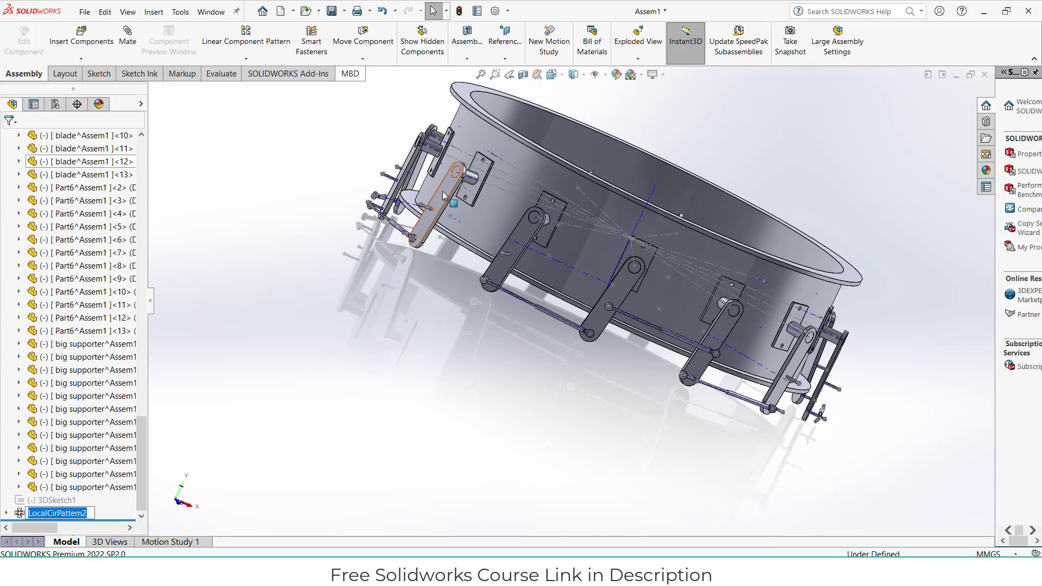
Rebuild the assembly and examine how the patterned rods' ring ends line up with the link arms' ball joints
{"action": "middle_click_drag", "start_coordinate": [444, 197], "coordinate": [409, 121]}
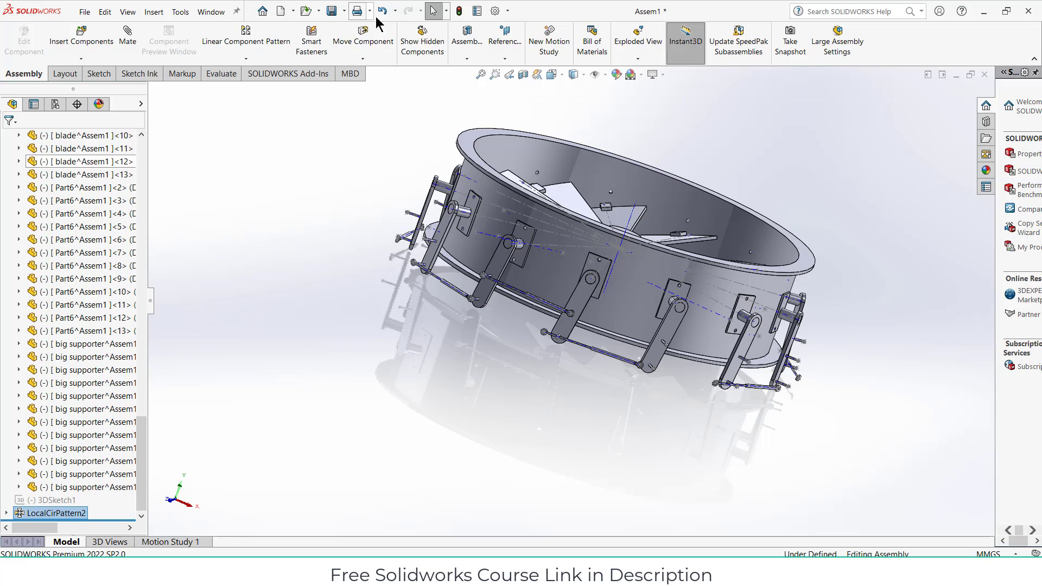
{"action": "left_click", "coordinate": [460, 12]}
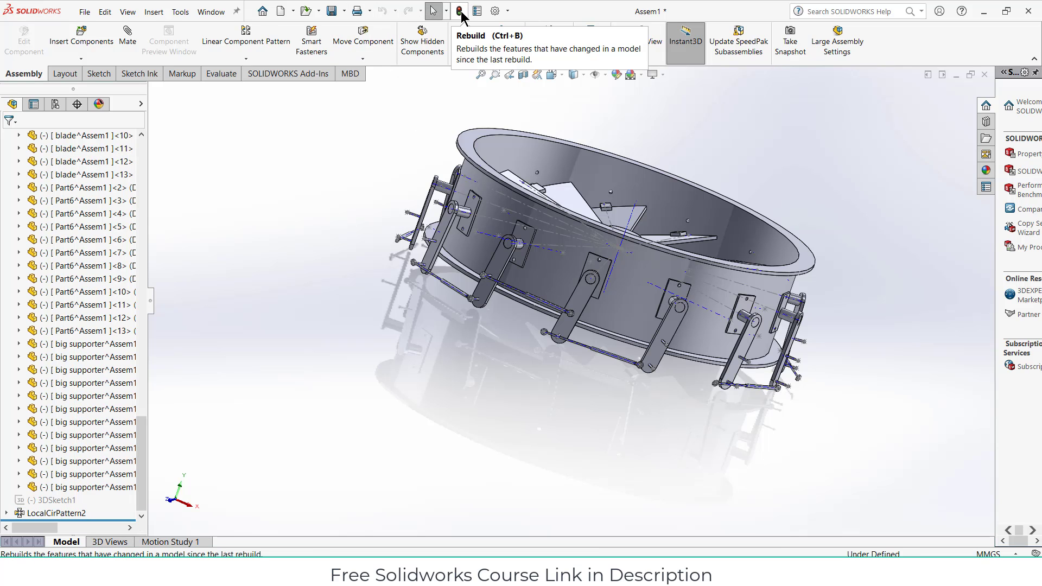
{"action": "scroll", "coordinate": [598, 344], "scroll_direction": "down", "scroll_amount": 6}
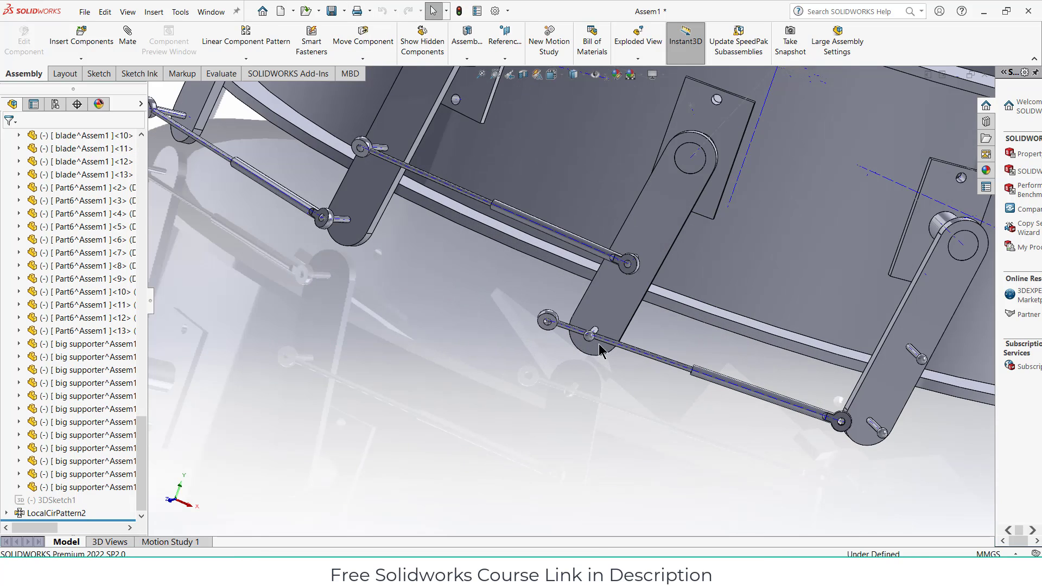
{"action": "middle_click_drag", "start_coordinate": [673, 363], "coordinate": [633, 371]}
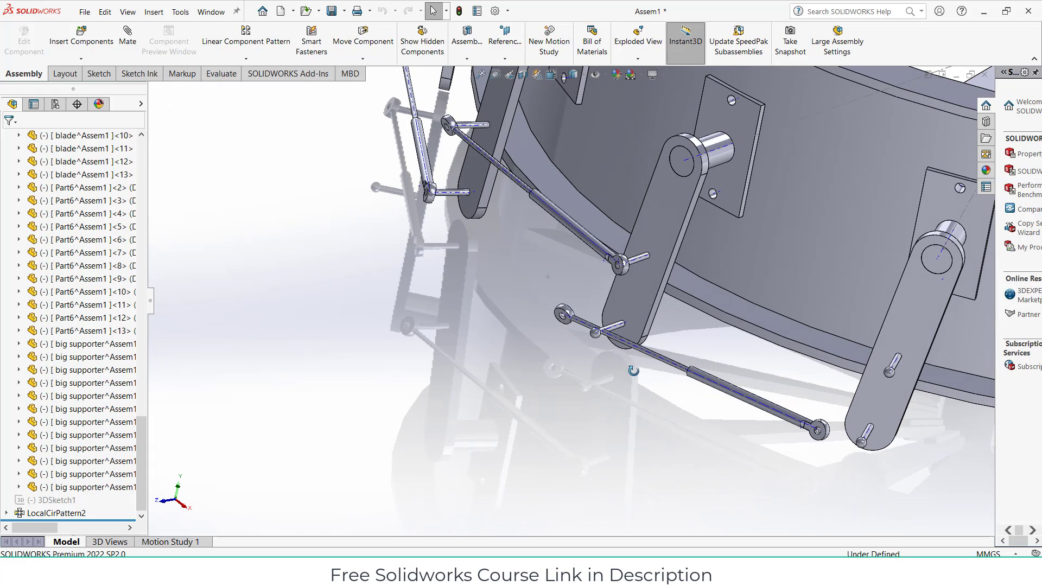
Edit the rod pair's circular pattern, trying it without equal spacing and restoring that option
{"action": "left_click", "coordinate": [48, 513]}
{"action": "right_click", "coordinate": [48, 512]}
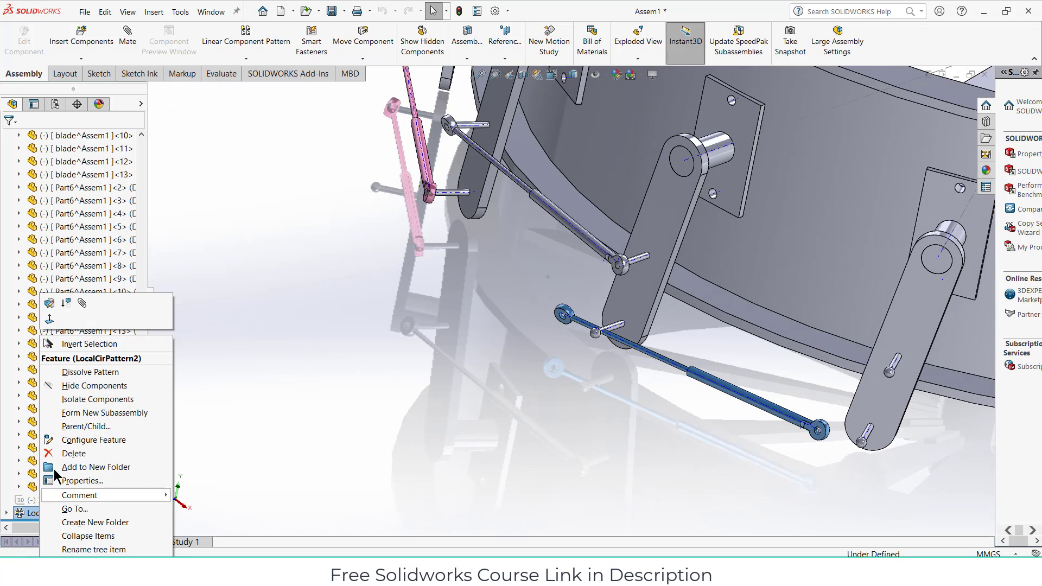
{"action": "left_click", "coordinate": [48, 305]}
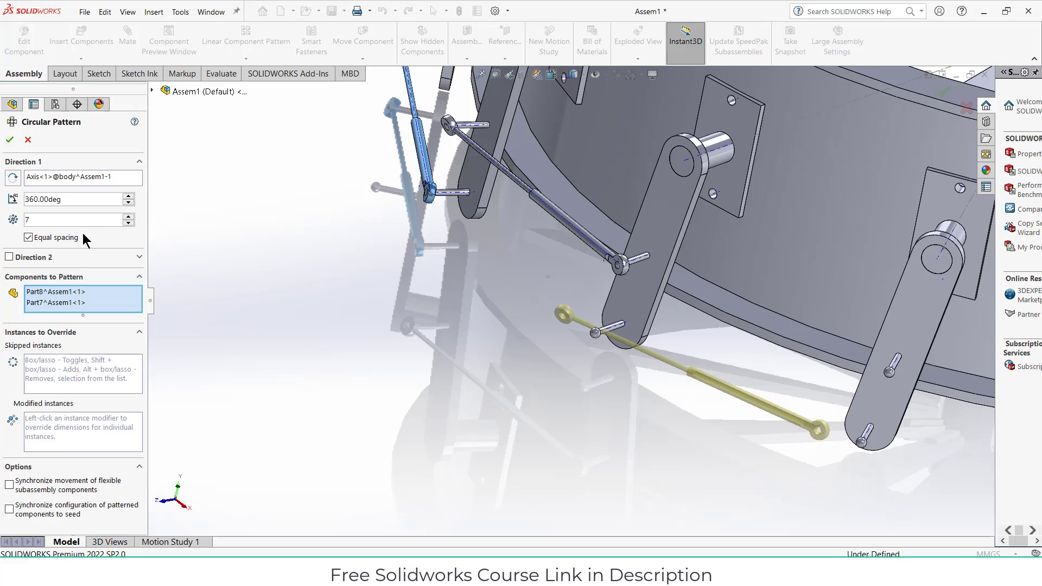
{"action": "left_click", "coordinate": [28, 237]}
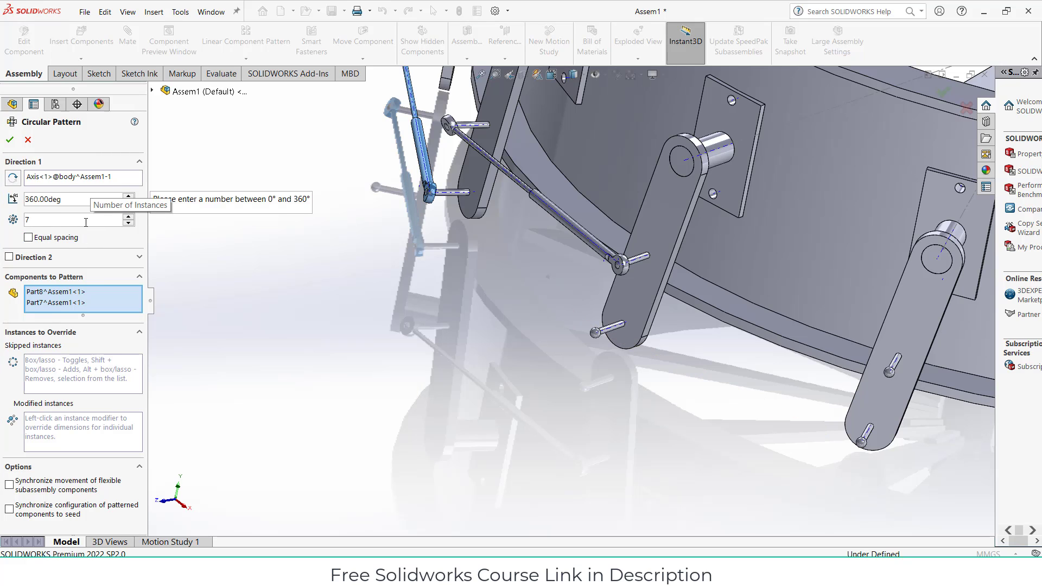
{"action": "scroll", "coordinate": [483, 225], "scroll_direction": "up", "scroll_amount": 8}
{"action": "middle_click_drag", "start_coordinate": [519, 252], "coordinate": [511, 305]}
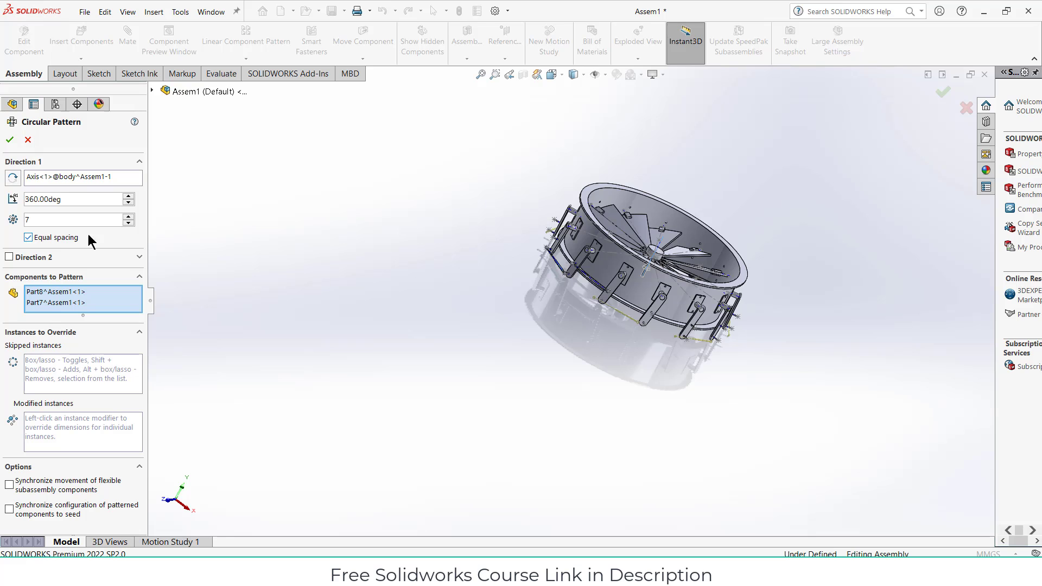
Set the rod pair pattern to 6 equally spaced instances over 360 degrees and apply the change
{"action": "scroll", "coordinate": [527, 280], "scroll_direction": "down", "scroll_amount": 5}
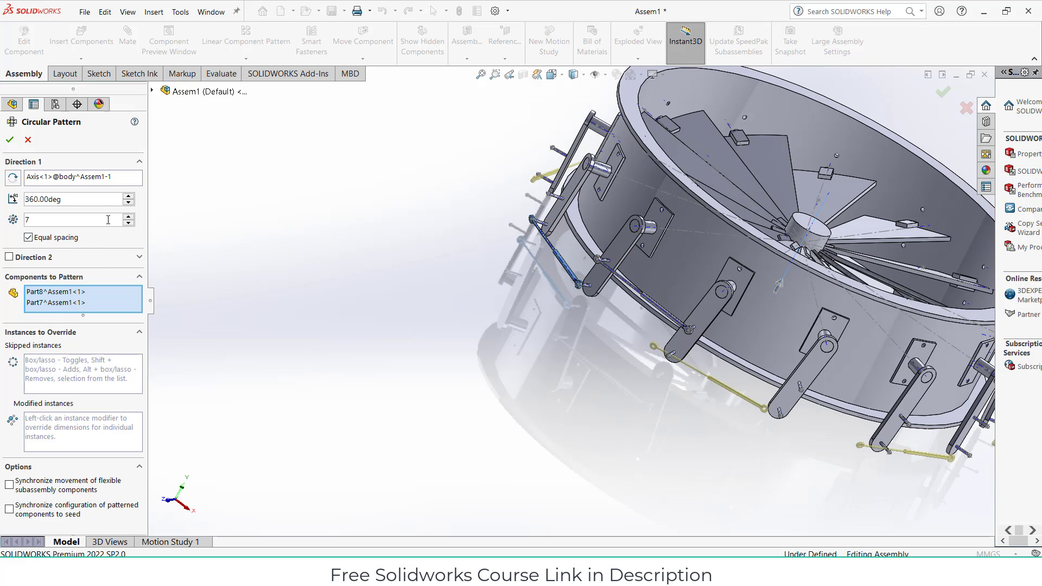
{"action": "scroll", "coordinate": [108, 220], "scroll_direction": "up", "scroll_amount": 2}
{"action": "scroll", "coordinate": [109, 221], "scroll_direction": "down", "scroll_amount": 3}
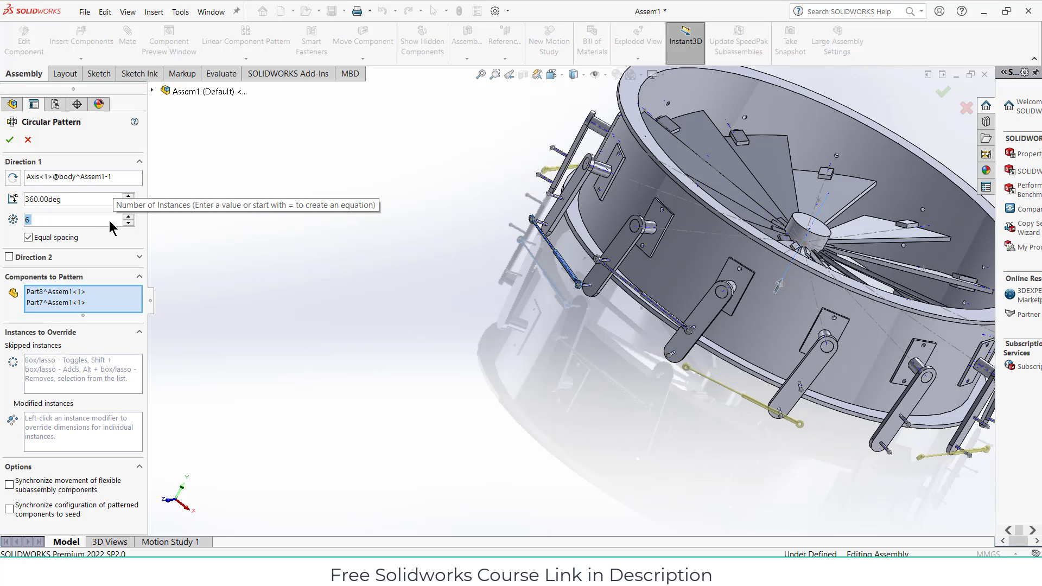
{"action": "scroll", "coordinate": [110, 226], "scroll_direction": "up", "scroll_amount": 1}
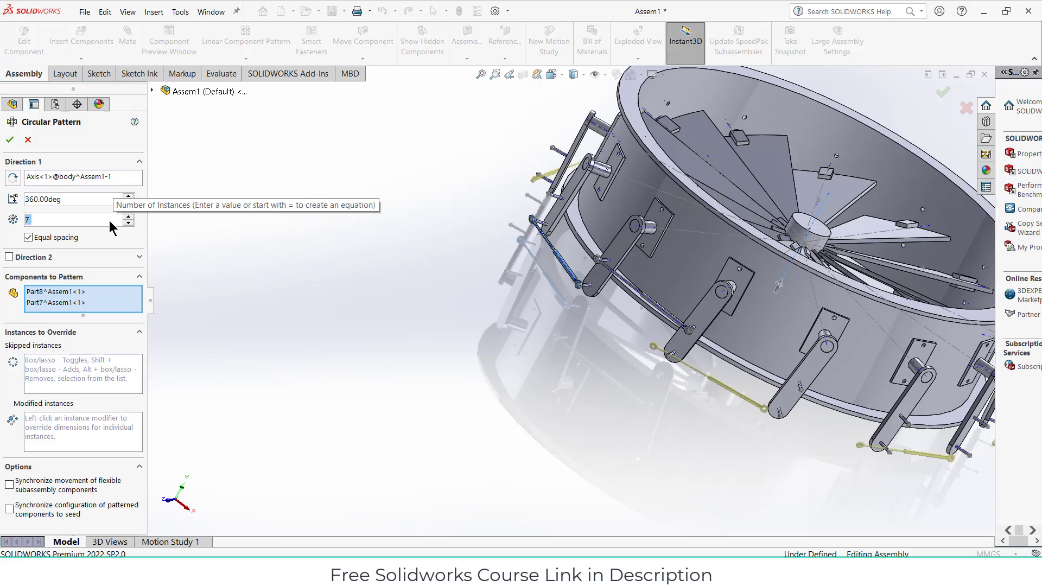
{"action": "type", "text": "6"}
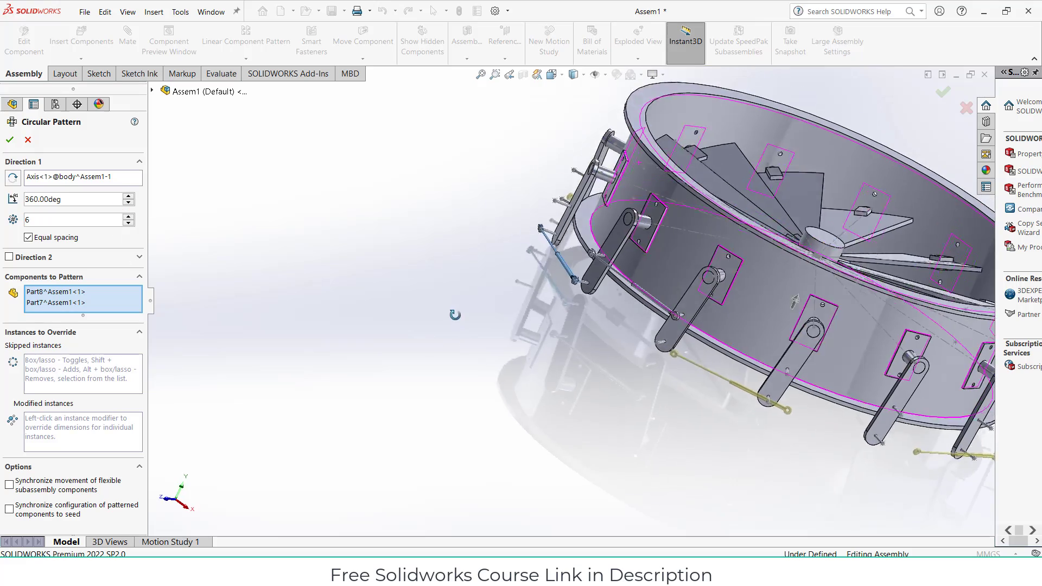
{"action": "middle_click_drag", "start_coordinate": [427, 286], "coordinate": [384, 285]}
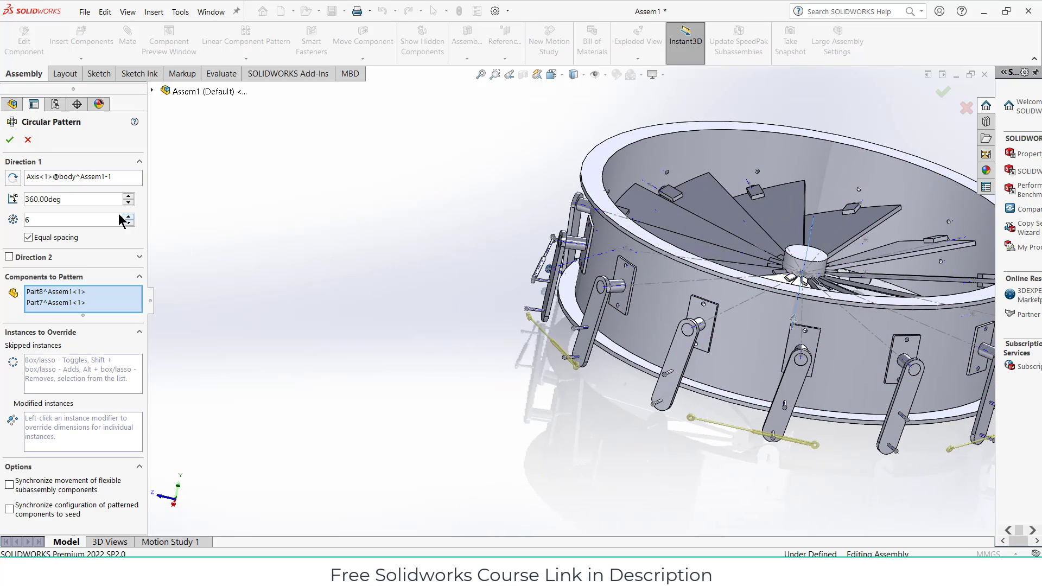
{"action": "left_click", "coordinate": [10, 139]}
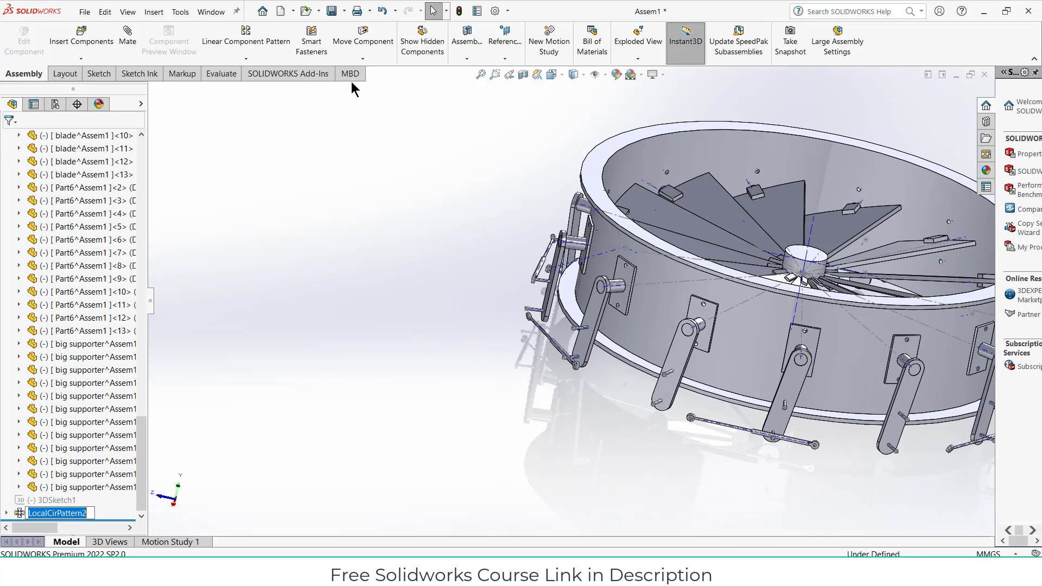
Rebuild the assembly, swing one link arm slightly and rebuild again to check how the patterned rods follow
{"action": "left_click", "coordinate": [459, 12]}
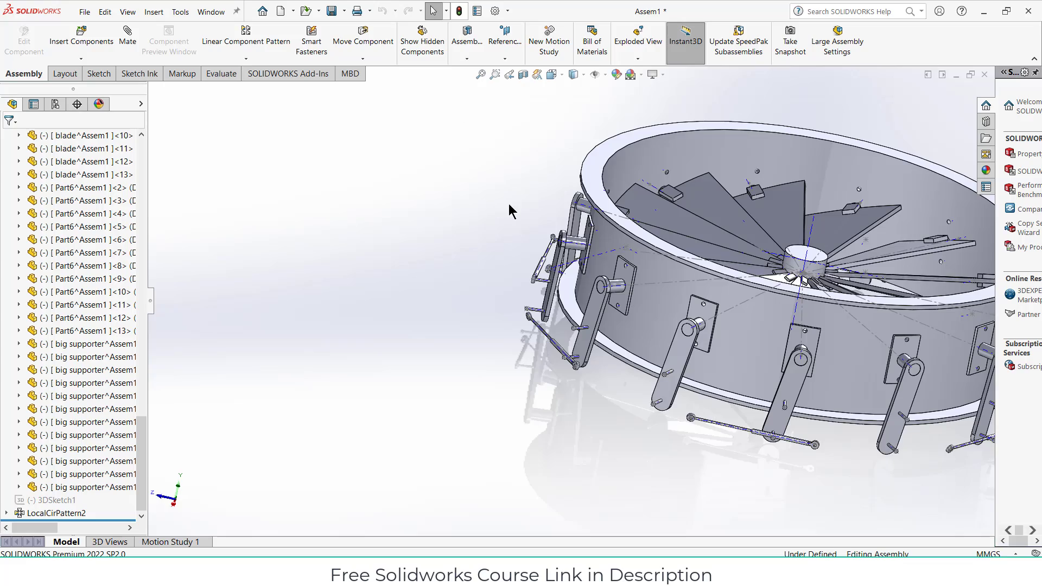
{"action": "middle_click_drag", "start_coordinate": [509, 211], "coordinate": [589, 315]}
{"action": "scroll", "coordinate": [600, 330], "scroll_direction": "up", "scroll_amount": 1}
{"action": "scroll", "coordinate": [601, 333], "scroll_direction": "down", "scroll_amount": 3}
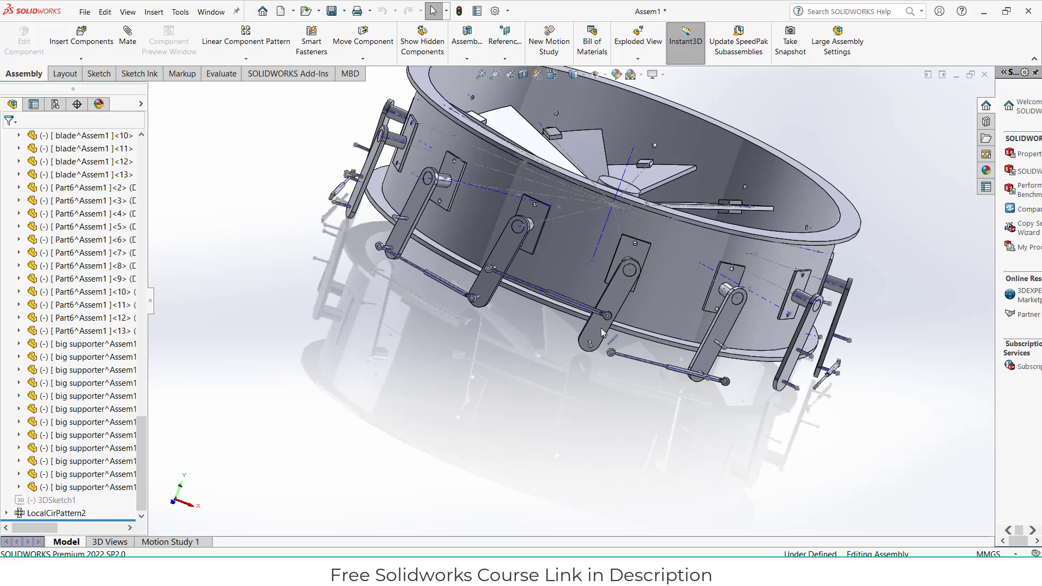
{"action": "left_click_drag", "start_coordinate": [596, 337], "coordinate": [600, 332]}
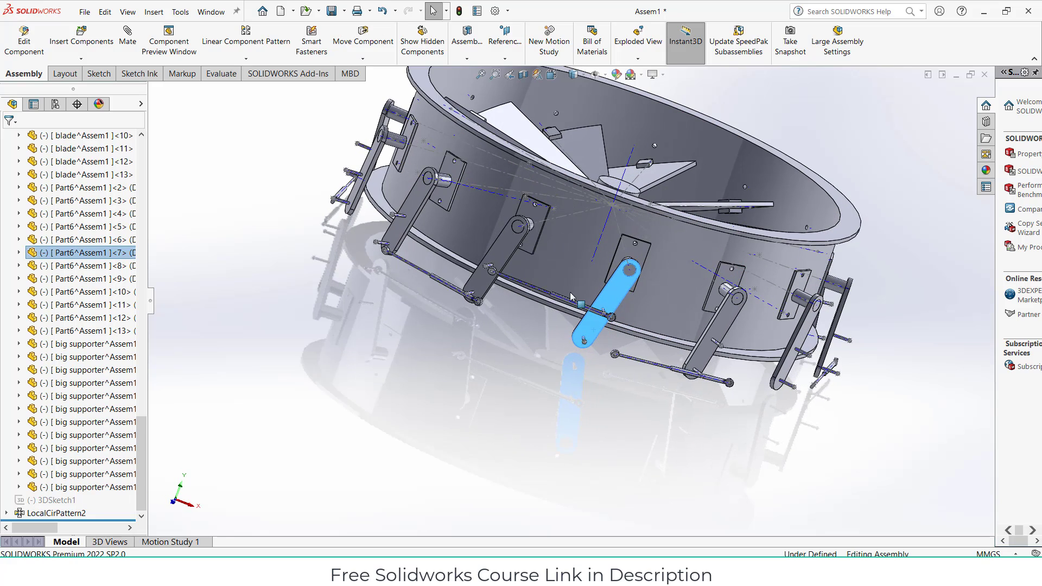
{"action": "left_click", "coordinate": [461, 12]}
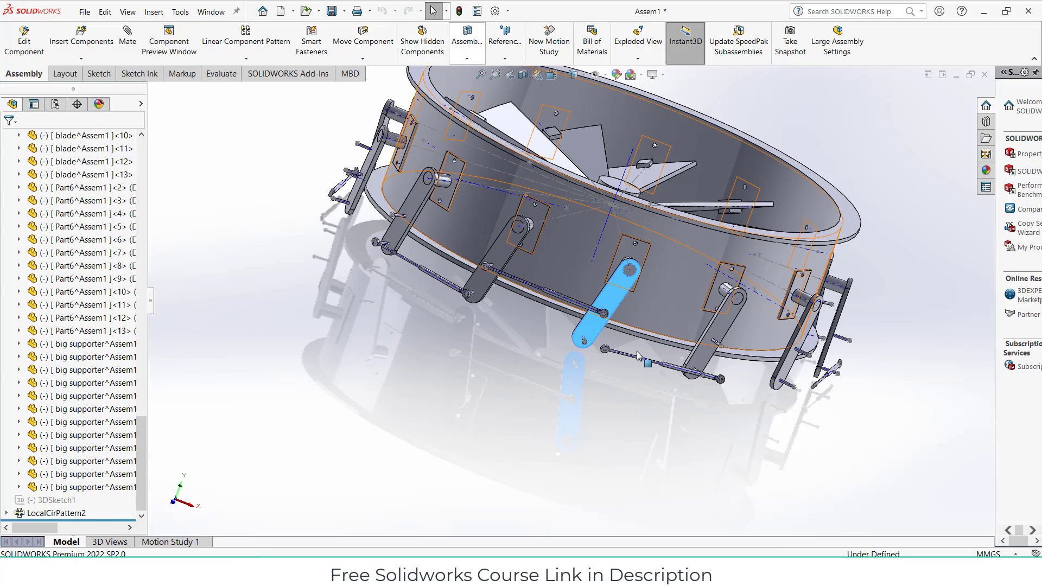
Examine where the patterned rods' ring ends sit against the link arms' ball joints around the body
{"action": "scroll", "coordinate": [640, 355], "scroll_direction": "down", "scroll_amount": 3}
{"action": "middle_click_drag", "start_coordinate": [581, 330], "coordinate": [551, 322]}
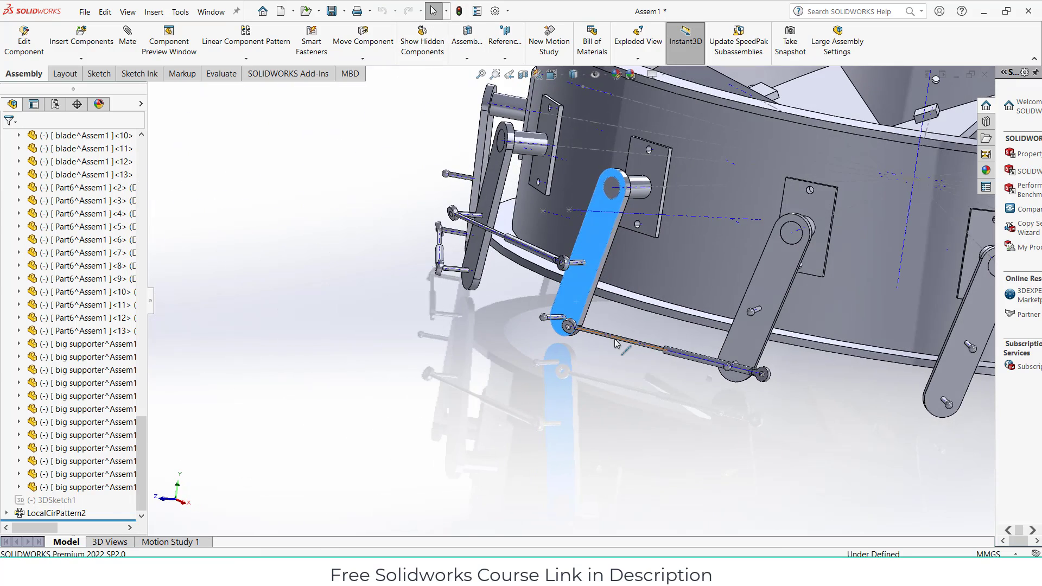
{"action": "scroll", "coordinate": [628, 344], "scroll_direction": "down", "scroll_amount": 3}
{"action": "scroll", "coordinate": [649, 314], "scroll_direction": "up", "scroll_amount": 4}
{"action": "scroll", "coordinate": [652, 319], "scroll_direction": "up", "scroll_amount": 5}
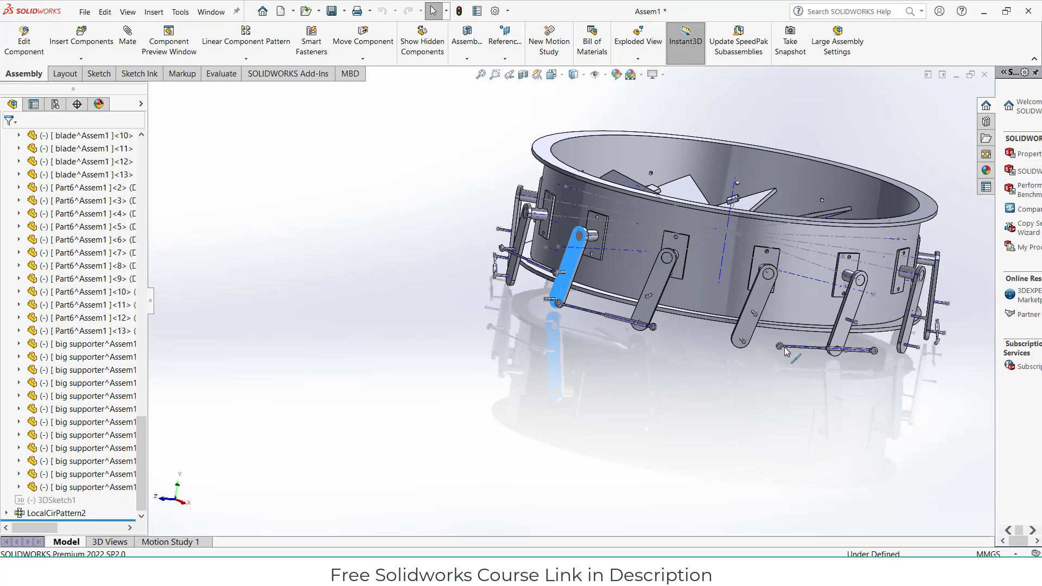
Edit the rod pair's circular pattern, synchronizing flexible subassembly movement and the patterned components' configuration to the seed
{"action": "left_click", "coordinate": [38, 513]}
{"action": "right_click", "coordinate": [50, 514]}
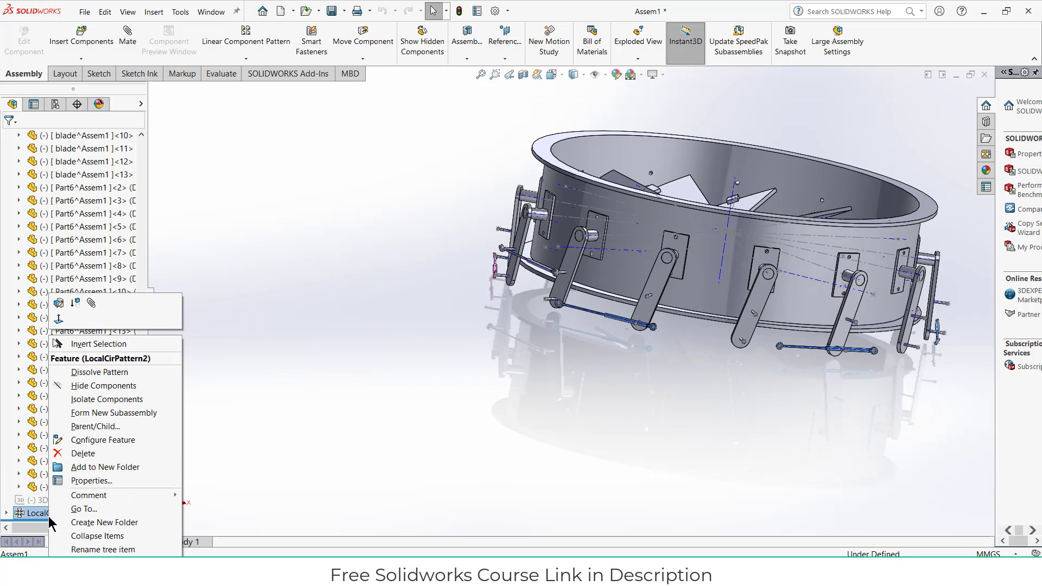
{"action": "left_click", "coordinate": [61, 305]}
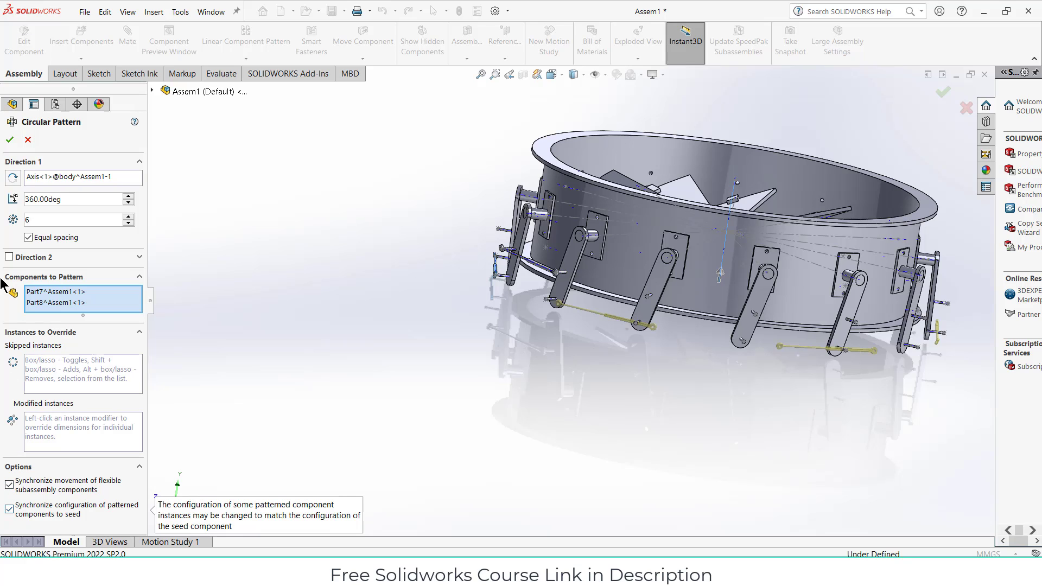
{"action": "left_click", "coordinate": [11, 141]}
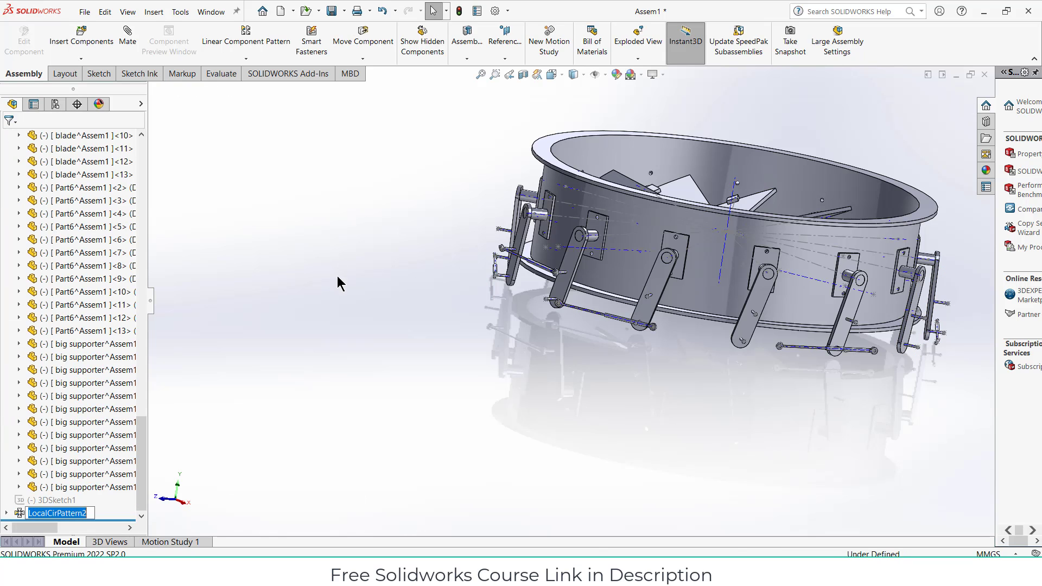
Move a link arm at its rod joint to test how the patterned rods respond
{"action": "left_click", "coordinate": [342, 421]}
{"action": "scroll", "coordinate": [530, 325], "scroll_direction": "down", "scroll_amount": 5}
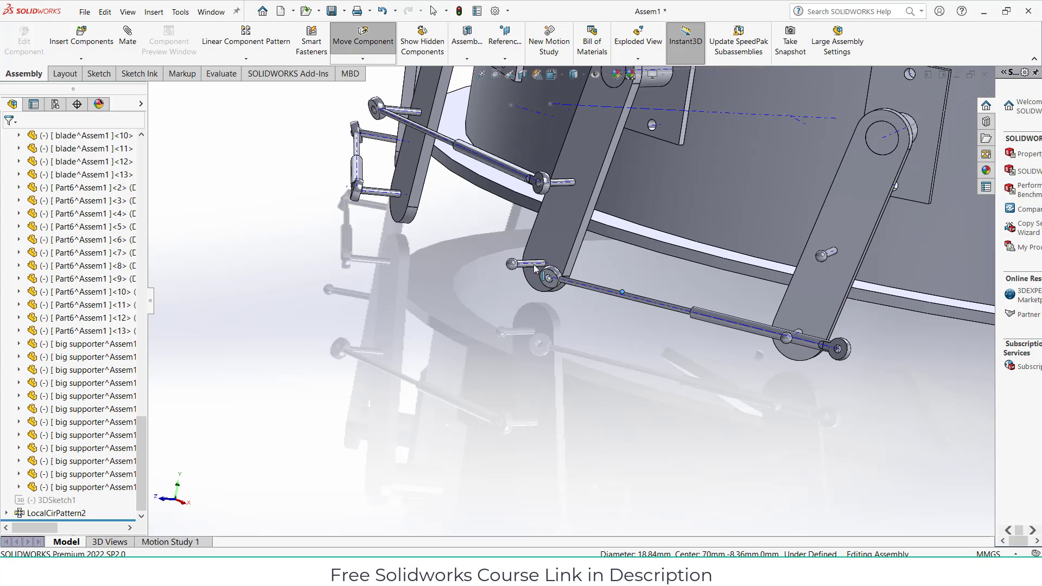
{"action": "left_click_drag", "start_coordinate": [535, 280], "coordinate": [499, 261]}
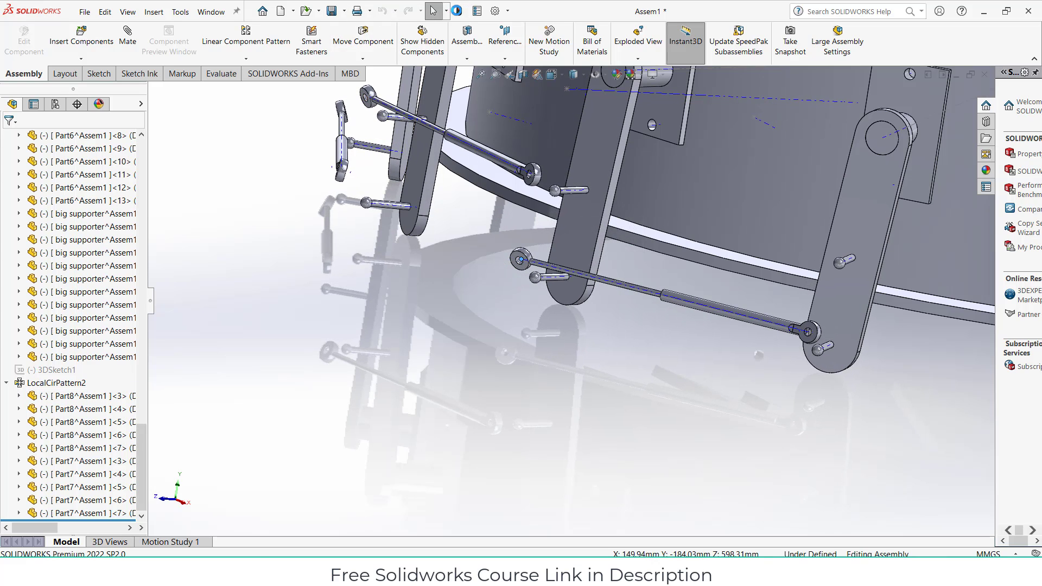
{"action": "scroll", "coordinate": [642, 265], "scroll_direction": "up", "scroll_amount": 5}
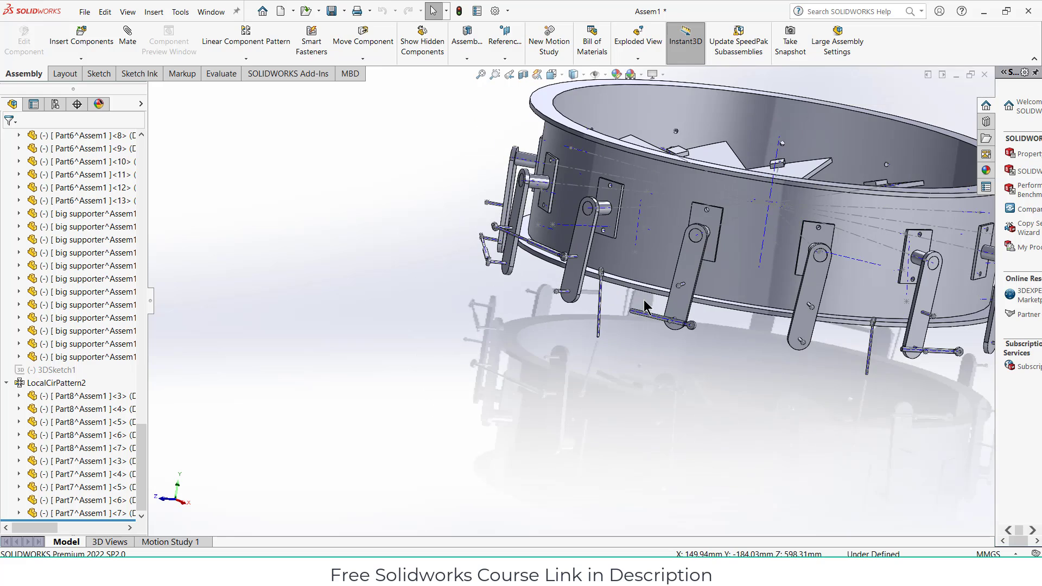
{"action": "mouse_move", "coordinate": [644, 300]}
{"action": "middle_mouse_down"}
{"action": "mouse_move", "coordinate": [620, 293]}
{"action": "mouse_move", "coordinate": [629, 300]}
{"action": "middle_mouse_up"}
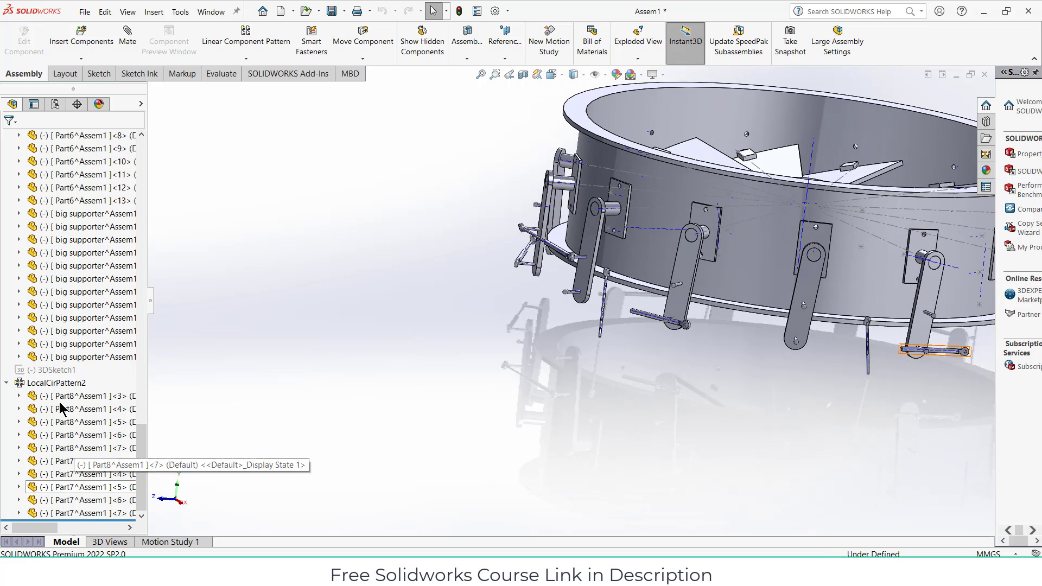
Delete the rod pair's circular pattern from the assembly
{"action": "right_click", "coordinate": [54, 383]}
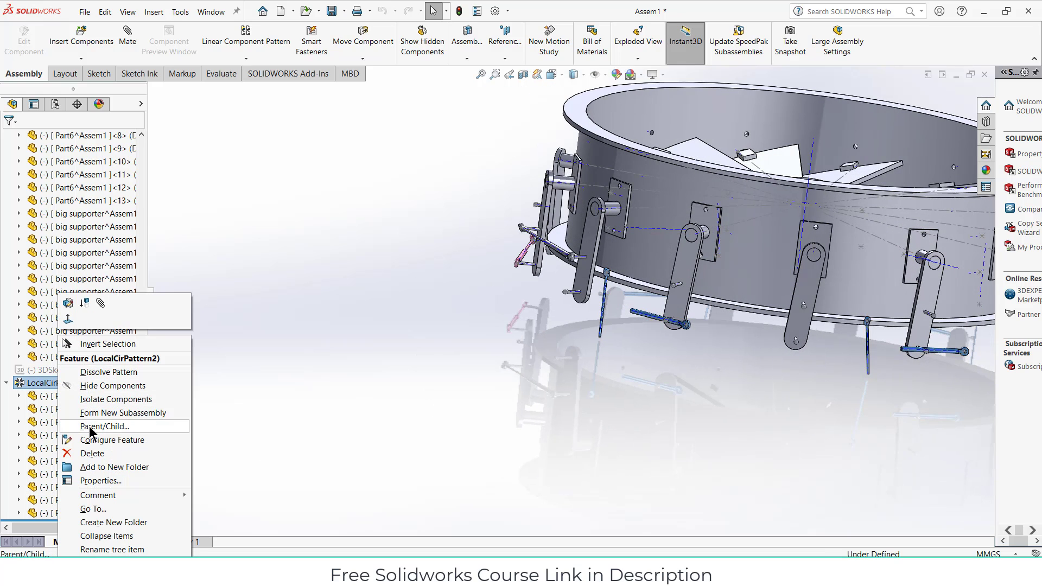
{"action": "left_click", "coordinate": [91, 453]}
{"action": "left_click", "coordinate": [597, 216]}
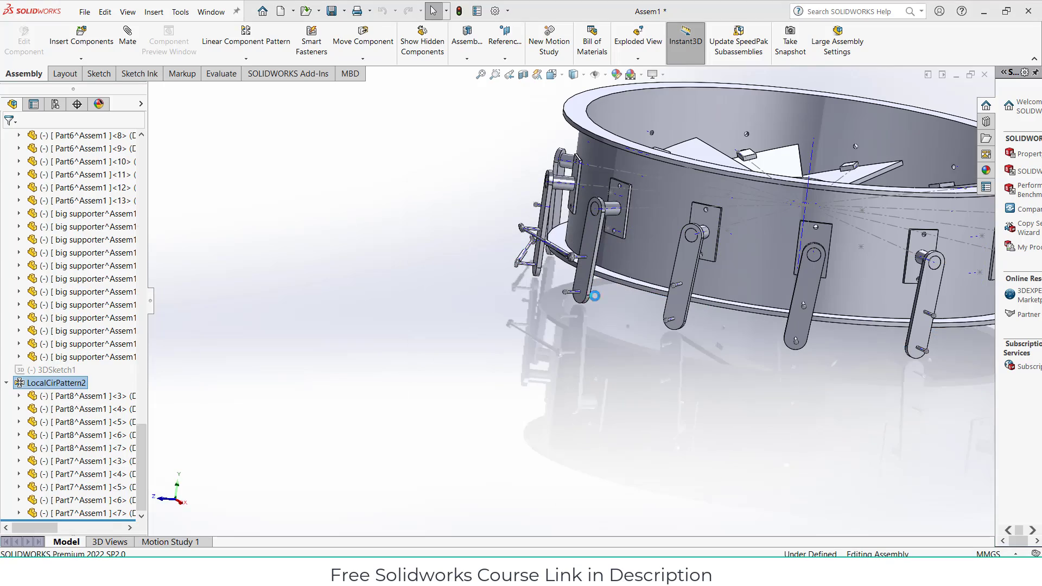
{"action": "middle_click_drag", "start_coordinate": [591, 358], "coordinate": [637, 389]}
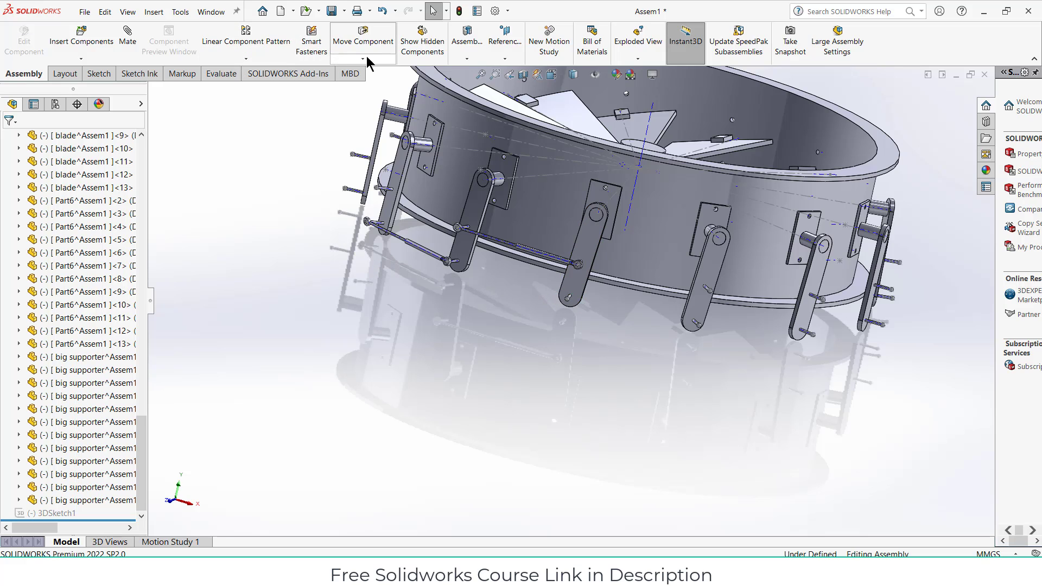
Try a circular component pattern of the second rod pair, both rod parts, about the body's central axis
{"action": "left_click", "coordinate": [81, 59]}
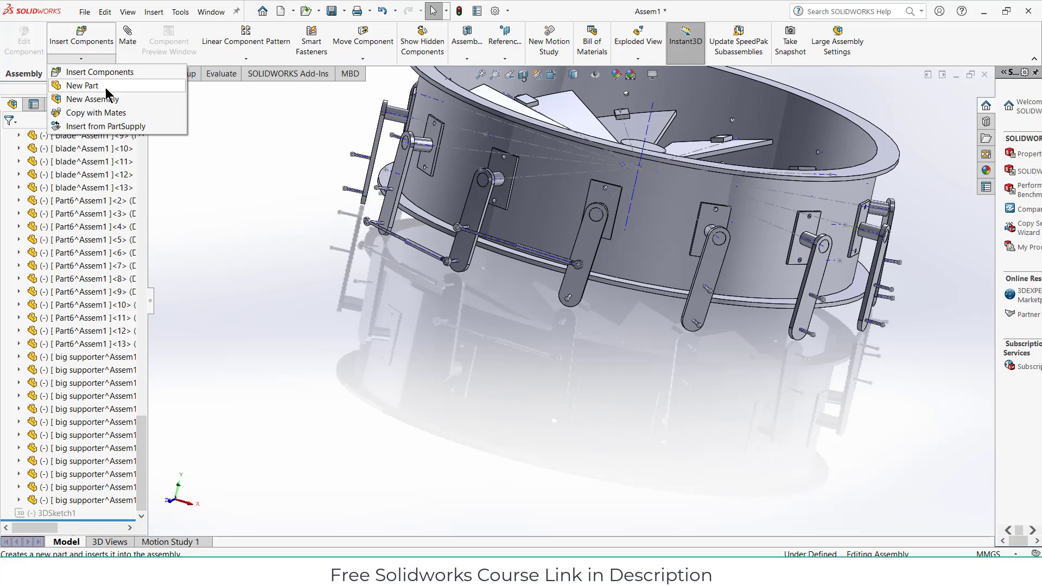
{"action": "left_click", "coordinate": [267, 102]}
{"action": "left_click", "coordinate": [246, 59]}
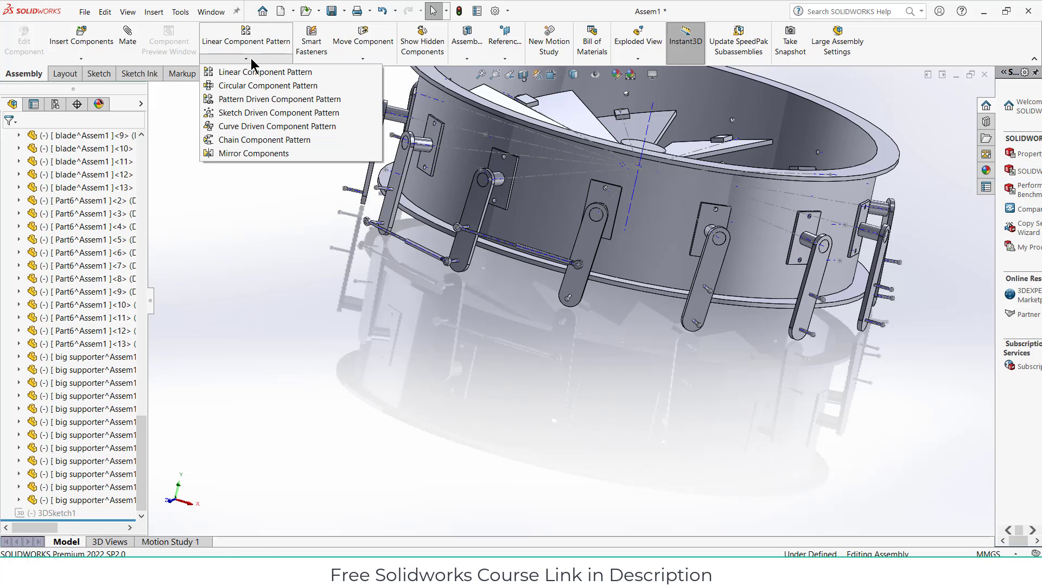
{"action": "left_click", "coordinate": [258, 87]}
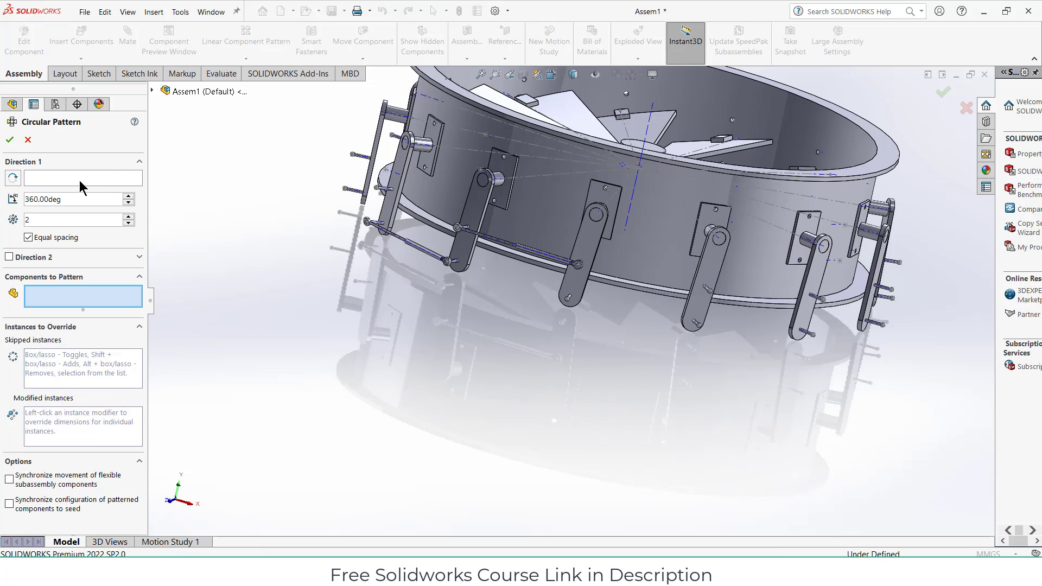
{"action": "left_click", "coordinate": [77, 181]}
{"action": "left_click", "coordinate": [644, 134]}
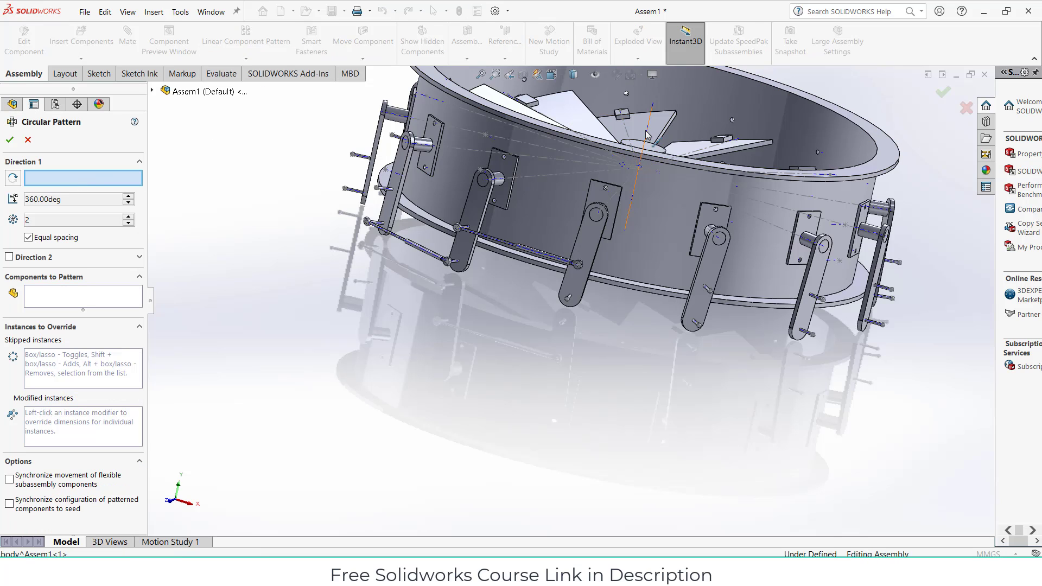
{"action": "left_click", "coordinate": [101, 298]}
{"action": "scroll", "coordinate": [437, 234], "scroll_direction": "down", "scroll_amount": 6}
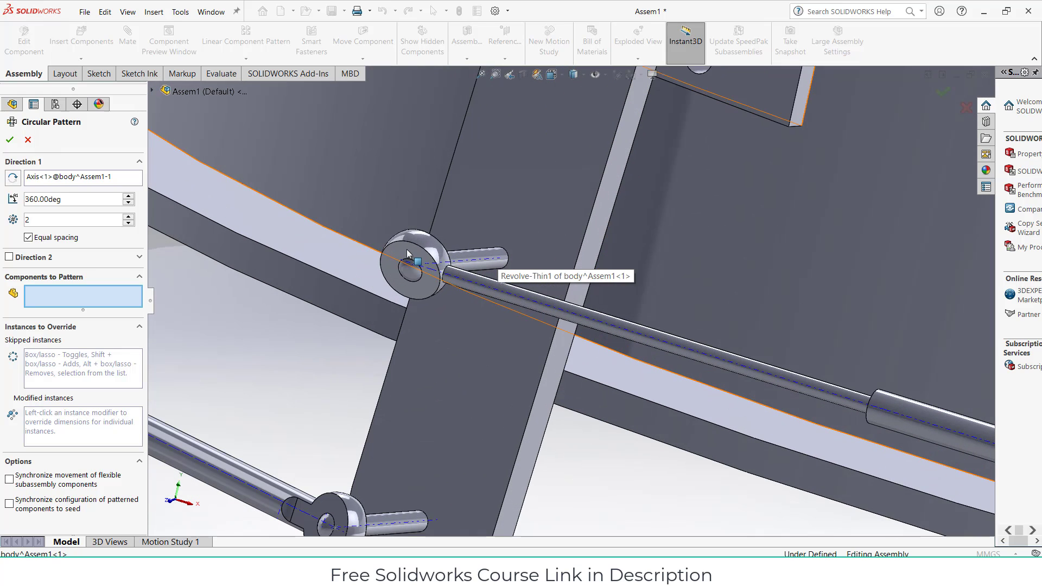
{"action": "left_click", "coordinate": [408, 253]}
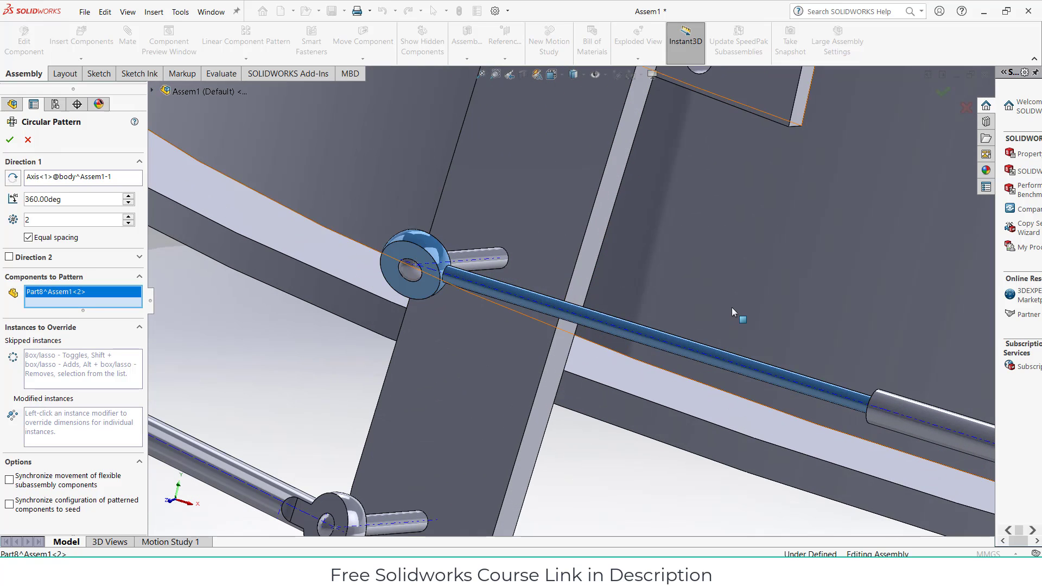
{"action": "scroll", "coordinate": [738, 318], "scroll_direction": "up", "scroll_amount": 3}
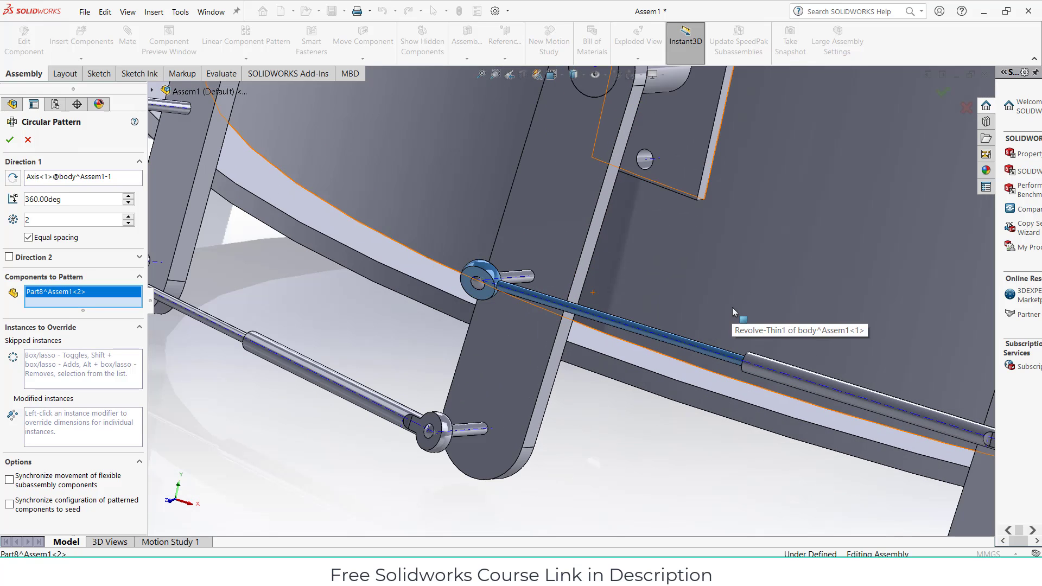
{"action": "left_click", "coordinate": [749, 356]}
{"action": "scroll", "coordinate": [760, 363], "scroll_direction": "up", "scroll_amount": 6}
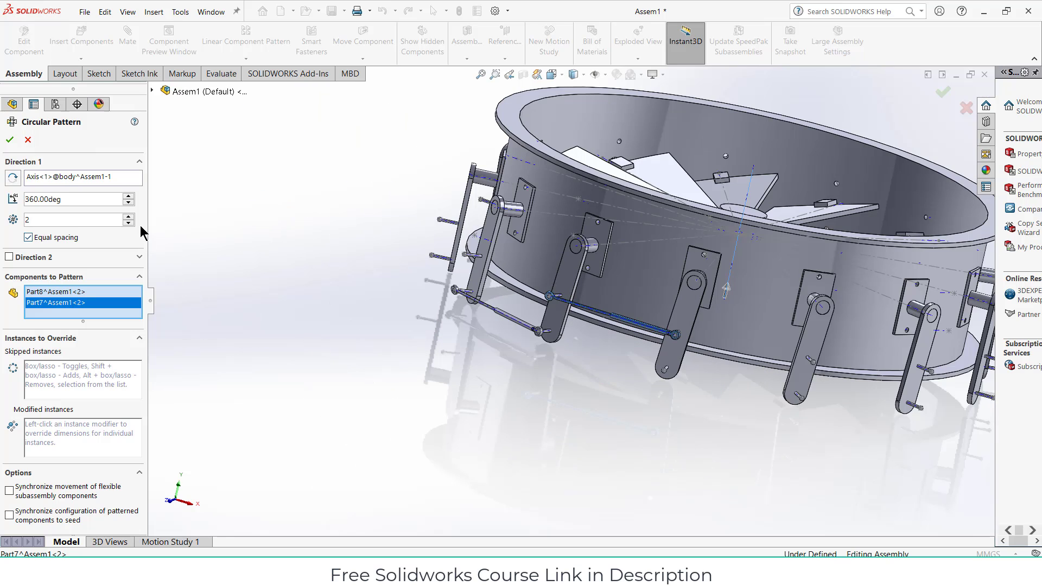
Preview 7 equally spaced instances of the second rod pair over 360 degrees from all sides, and cancel the pattern
{"action": "left_click", "coordinate": [129, 216]}
{"action": "left_click", "coordinate": [128, 216]}
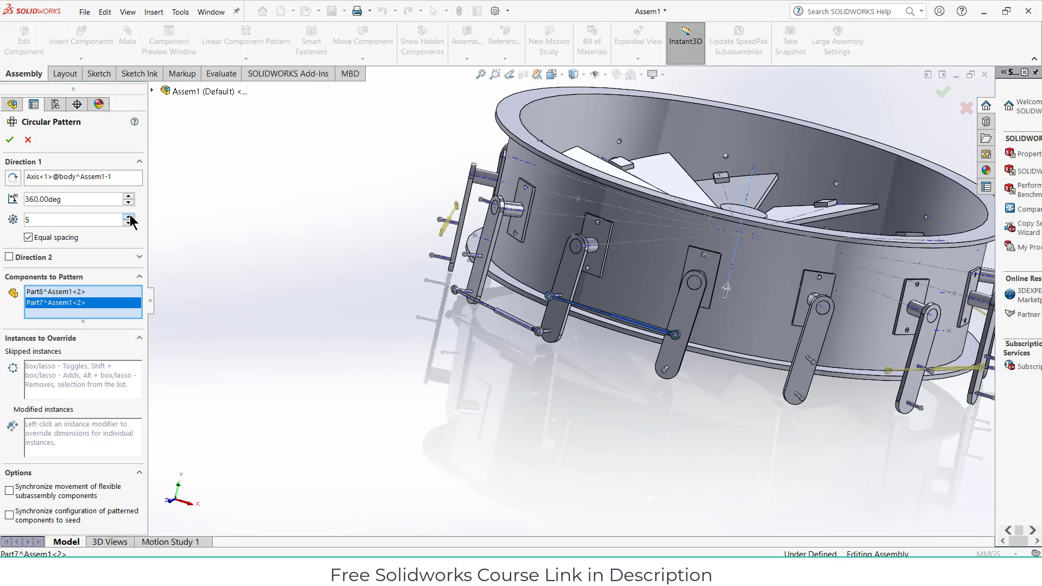
{"action": "left_click", "coordinate": [129, 216]}
{"action": "left_click", "coordinate": [128, 216]}
{"action": "middle_click_drag", "start_coordinate": [477, 347], "coordinate": [550, 391]}
{"action": "middle_click_drag", "start_coordinate": [804, 386], "coordinate": [770, 382]}
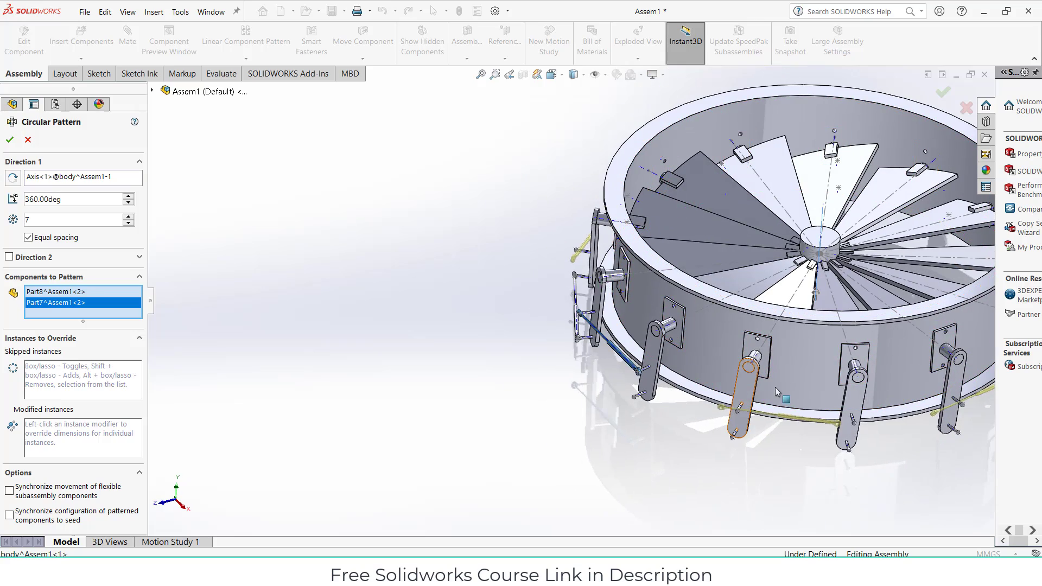
{"action": "middle_click_drag", "start_coordinate": [861, 394], "coordinate": [828, 387]}
{"action": "scroll", "coordinate": [829, 386], "scroll_direction": "up", "scroll_amount": 3}
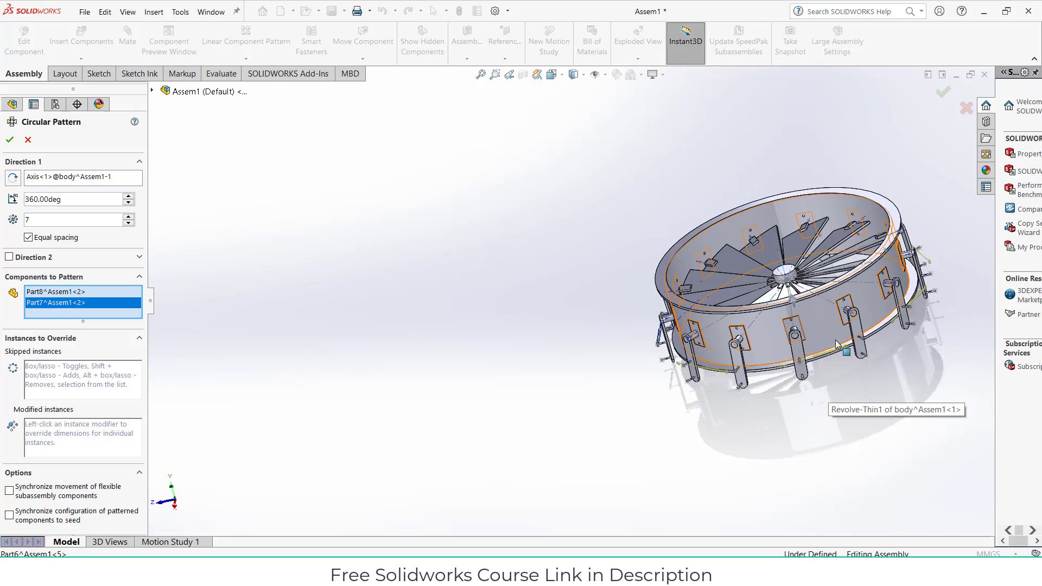
{"action": "middle_click_drag", "start_coordinate": [846, 338], "coordinate": [756, 389]}
{"action": "middle_click_drag", "start_coordinate": [776, 353], "coordinate": [789, 336]}
{"action": "middle_click_drag", "start_coordinate": [819, 282], "coordinate": [778, 385]}
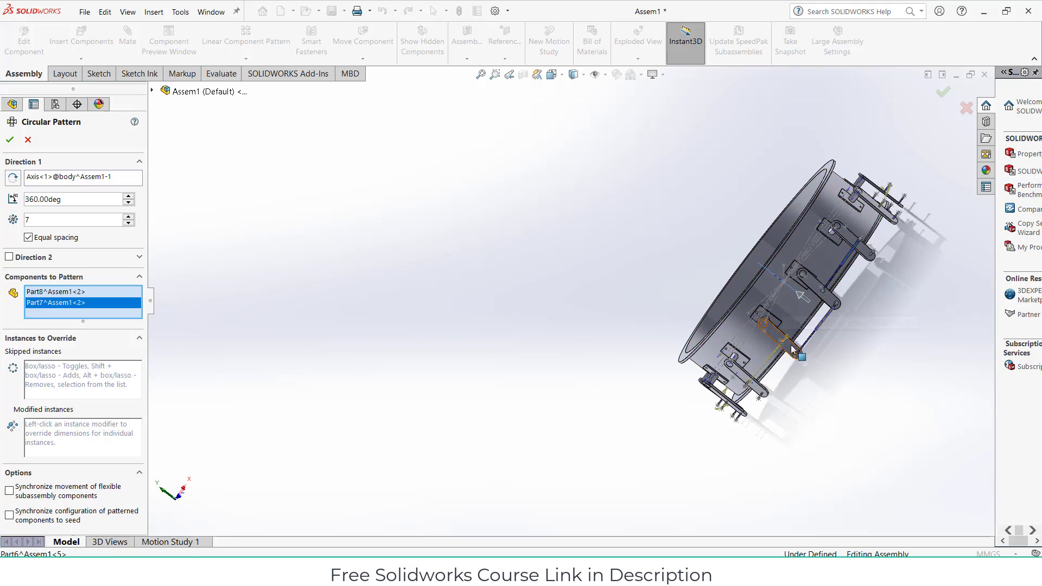
{"action": "middle_click_drag", "start_coordinate": [782, 303], "coordinate": [850, 491]}
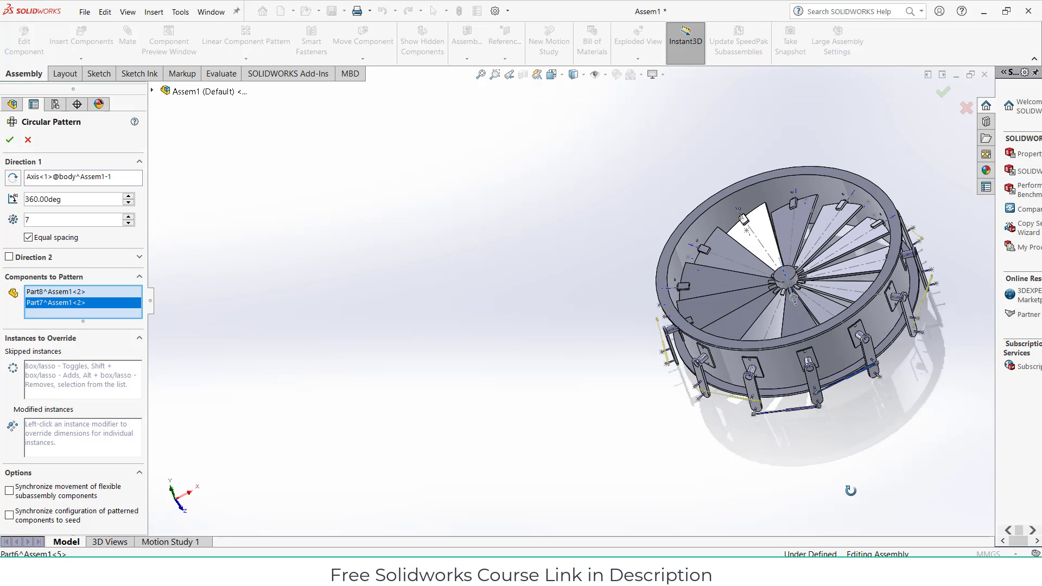
{"action": "left_click", "coordinate": [28, 140]}
Look through the body's features for the circular pattern that repeats its mounting plates around the ring
{"action": "scroll", "coordinate": [798, 289], "scroll_direction": "down", "scroll_amount": 3}
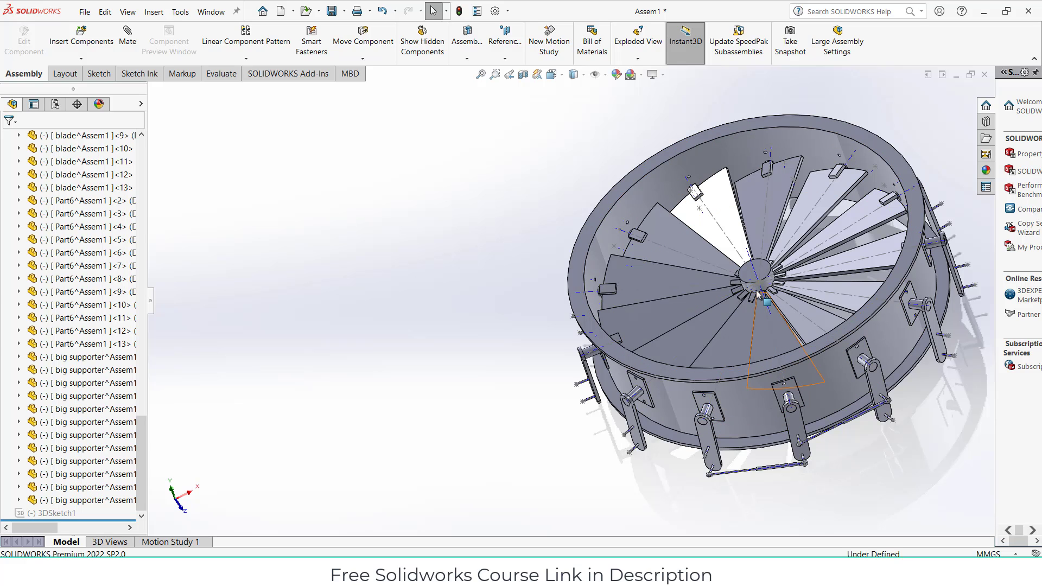
{"action": "left_click", "coordinate": [778, 347]}
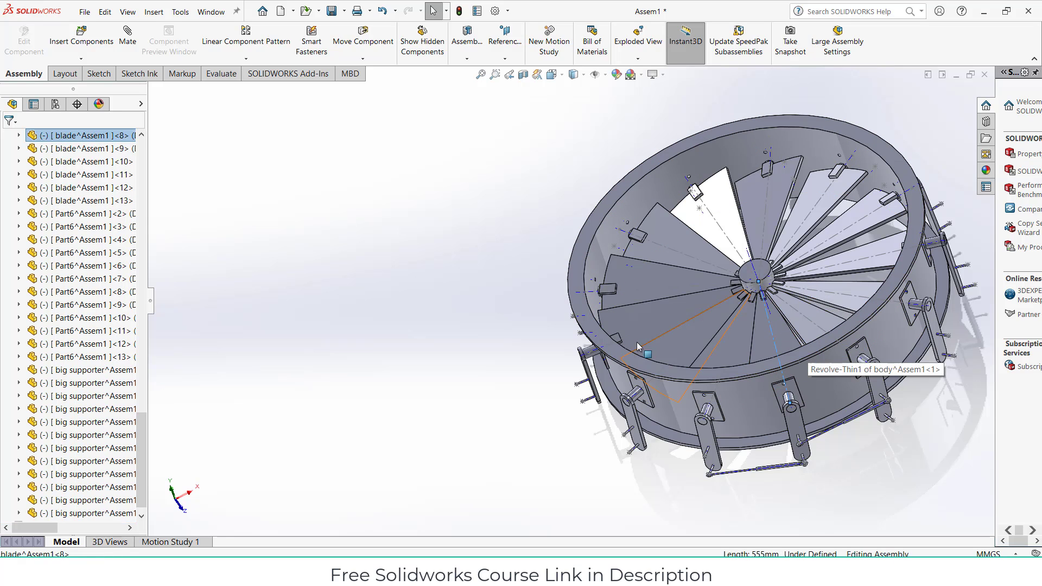
{"action": "left_click", "coordinate": [438, 290]}
{"action": "scroll", "coordinate": [60, 290], "scroll_direction": "up", "scroll_amount": 10}
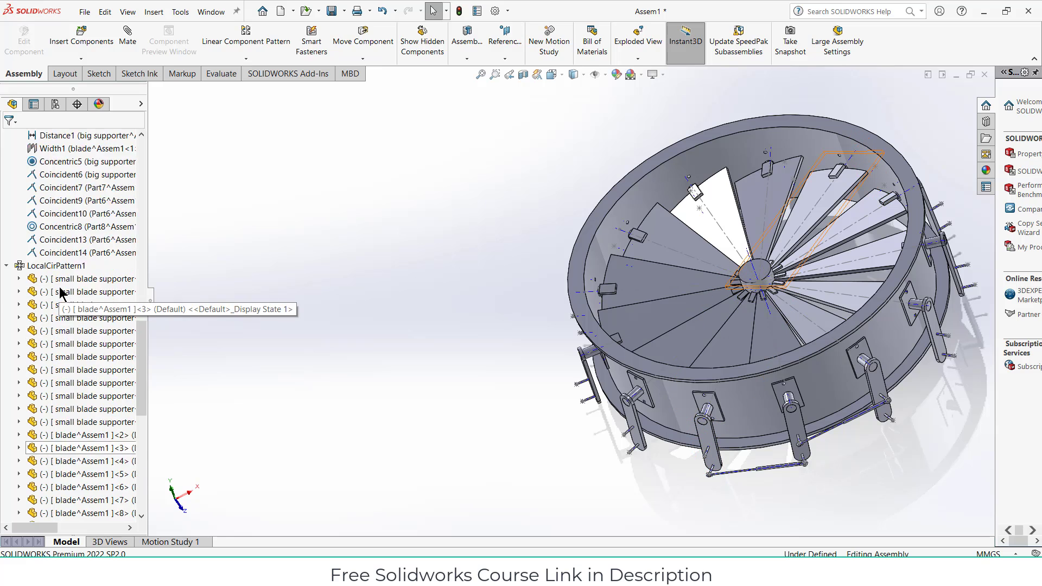
{"action": "scroll", "coordinate": [61, 291], "scroll_direction": "up", "scroll_amount": 8}
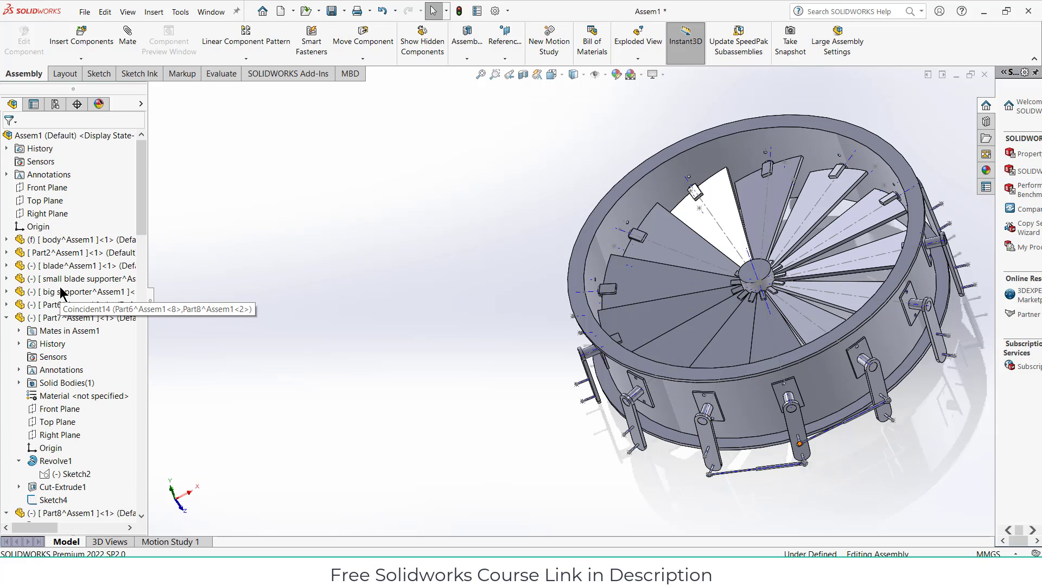
{"action": "left_click", "coordinate": [65, 240]}
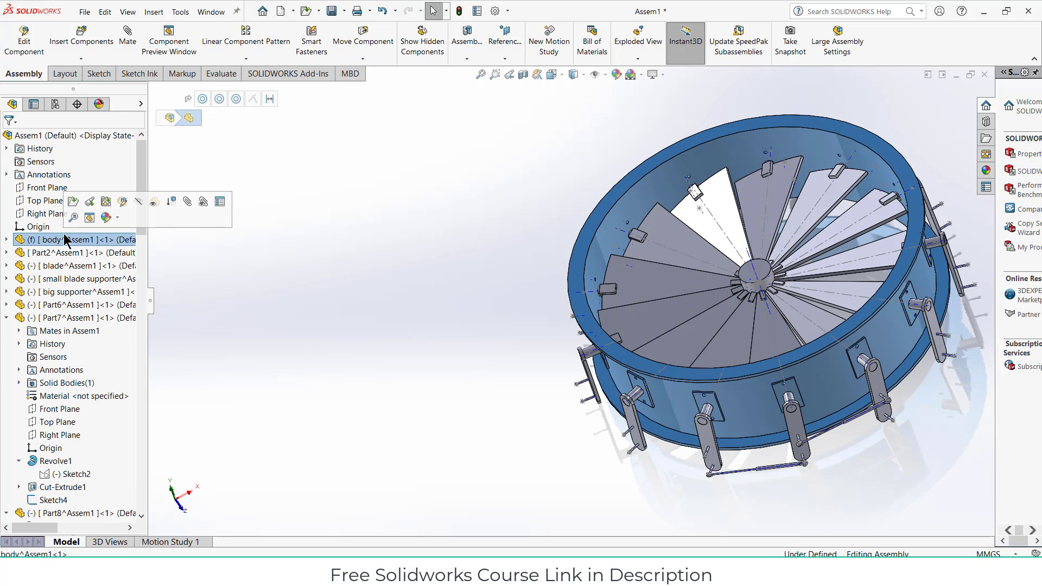
{"action": "left_click", "coordinate": [6, 239]}
{"action": "left_click", "coordinate": [57, 396]}
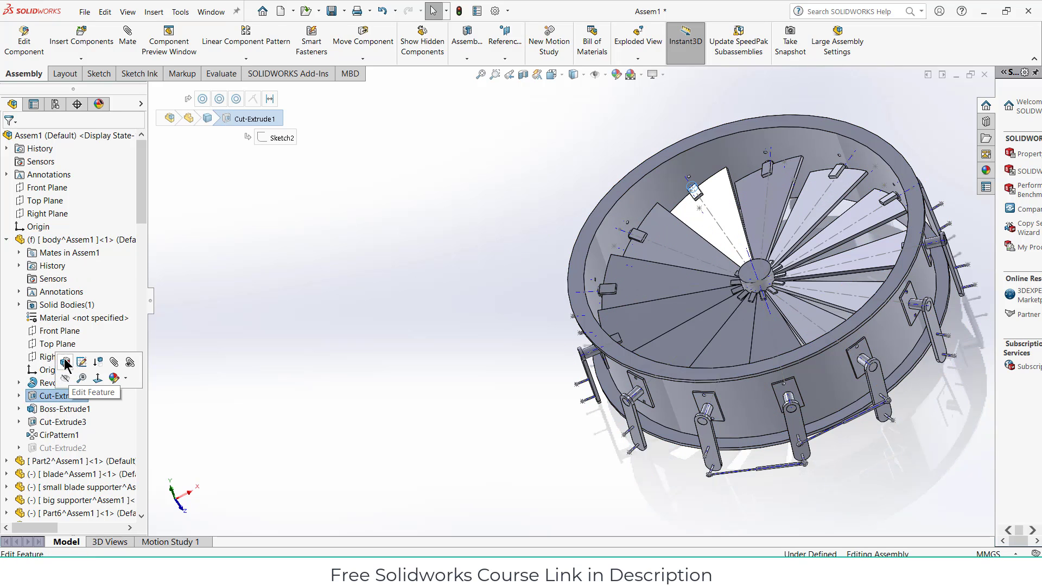
{"action": "left_click", "coordinate": [223, 406]}
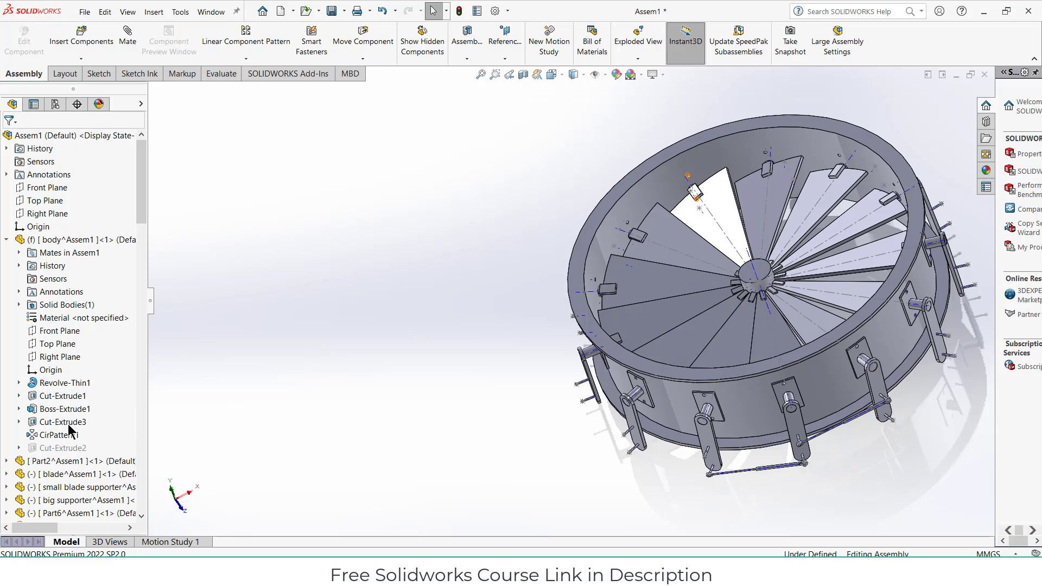
{"action": "right_click", "coordinate": [62, 436]}
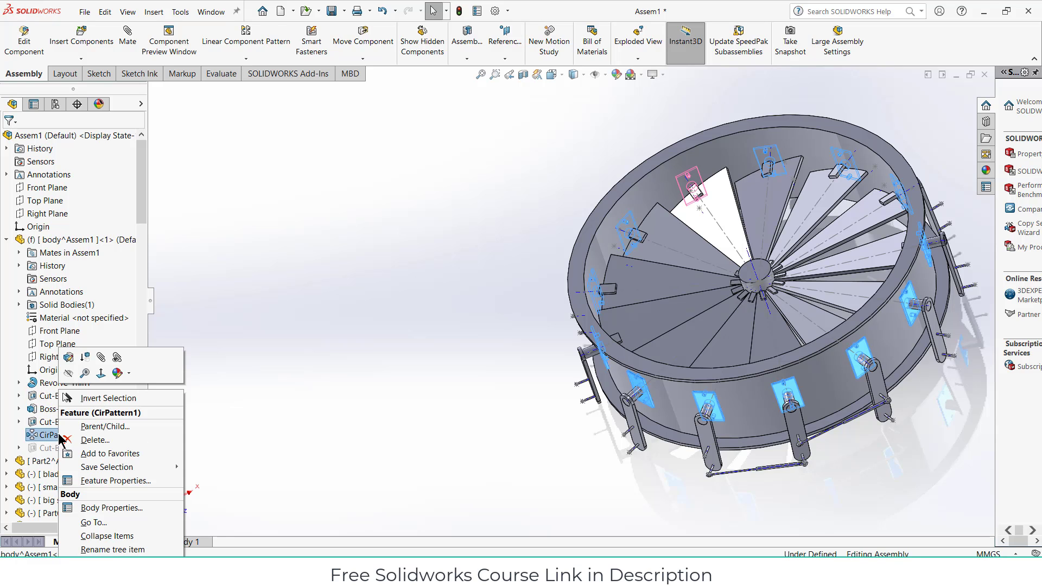
{"action": "left_click", "coordinate": [69, 358]}
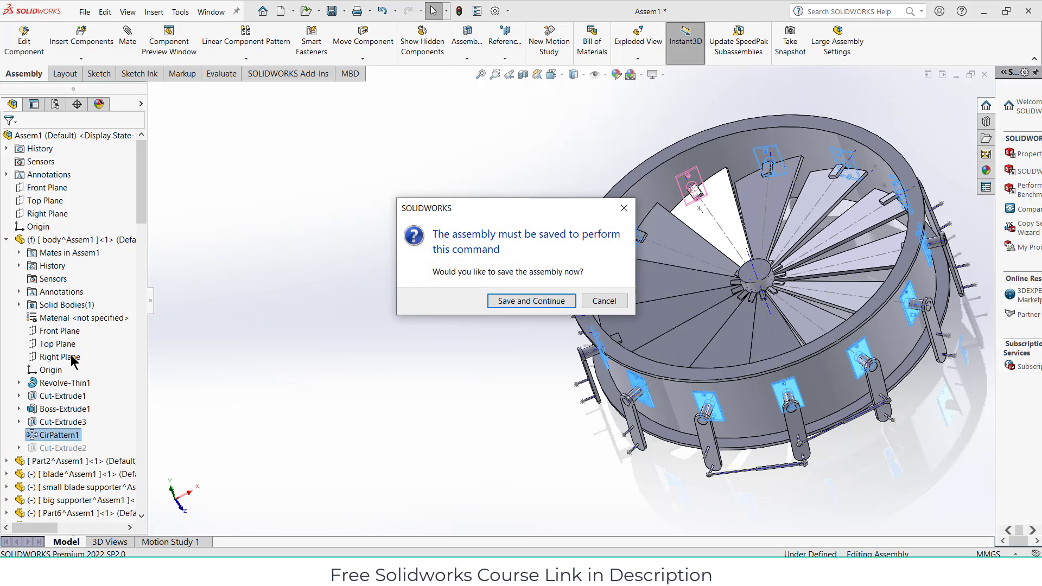
{"action": "left_click", "coordinate": [623, 208]}
Edit the body within the assembly, set its circular pattern of mounting plates to 14 instances, and return to the assembly
{"action": "left_click", "coordinate": [86, 239]}
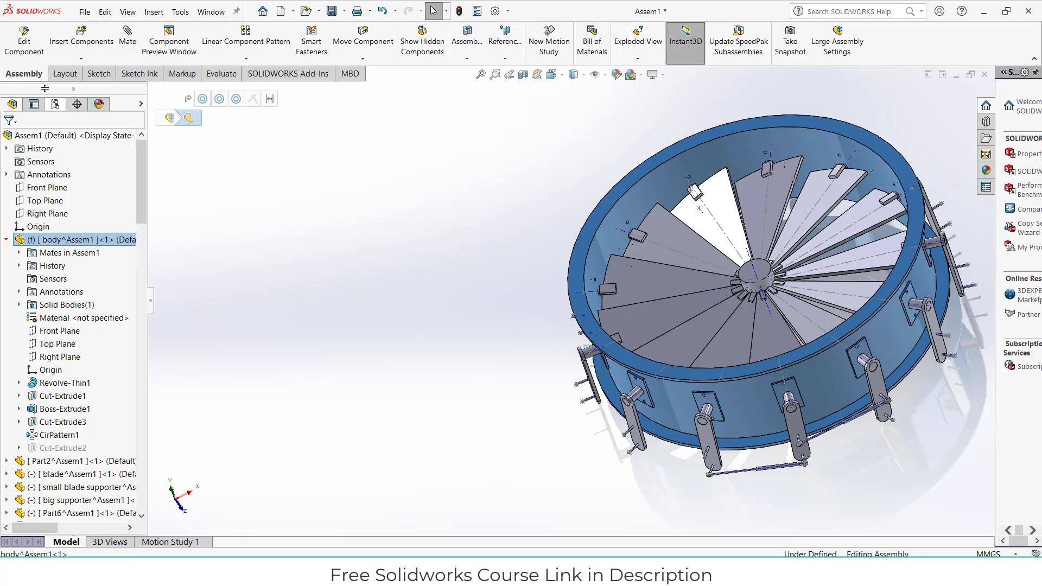
{"action": "left_click", "coordinate": [27, 41]}
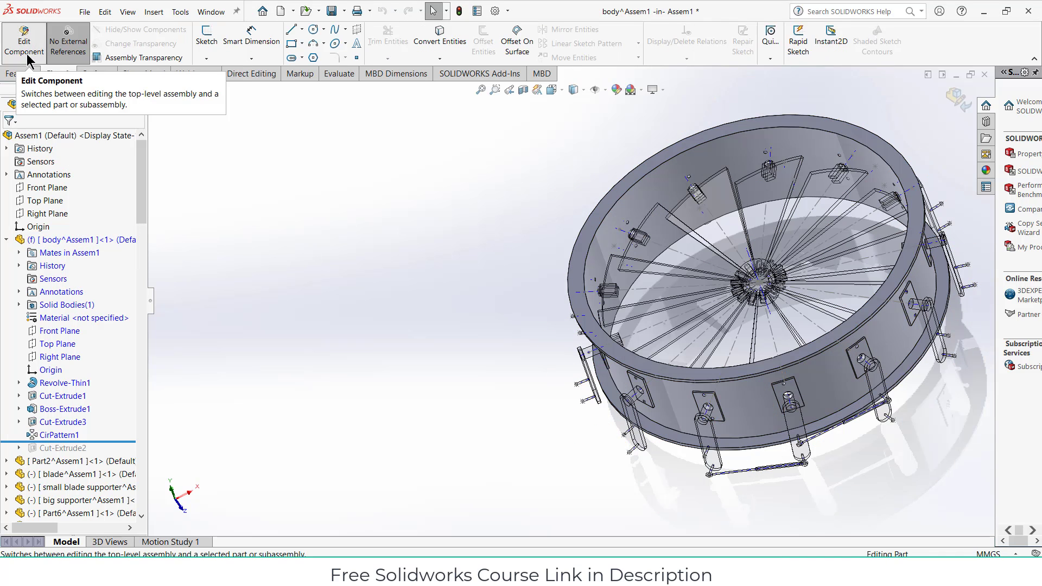
{"action": "right_click", "coordinate": [53, 434]}
{"action": "left_click", "coordinate": [66, 304]}
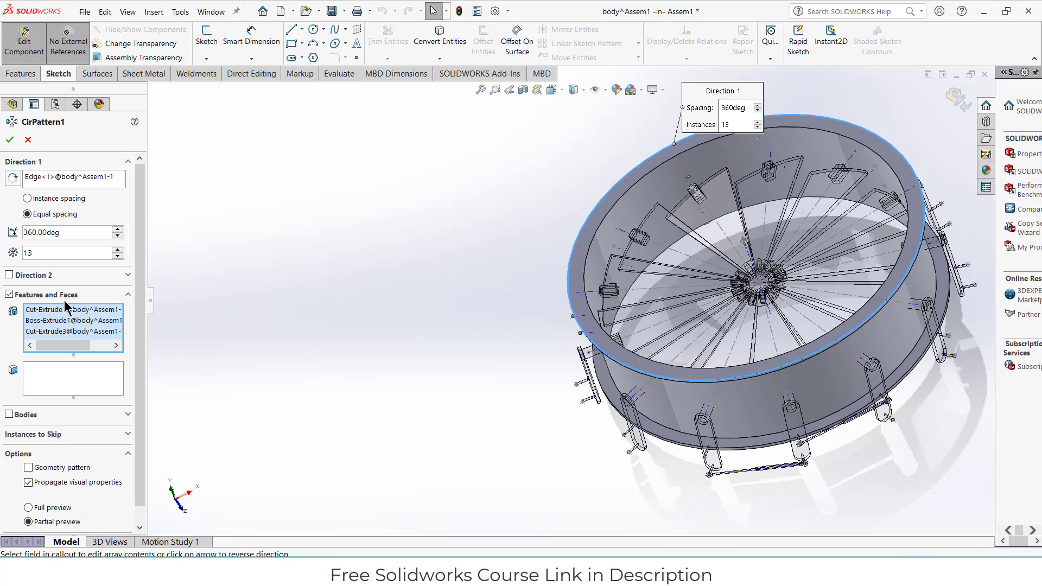
{"action": "left_click", "coordinate": [118, 250]}
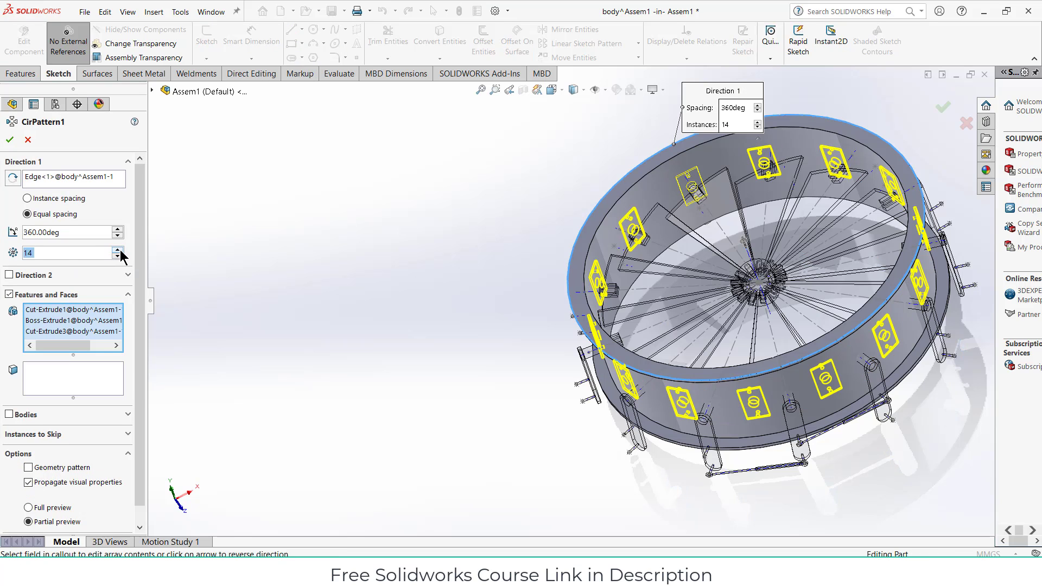
{"action": "left_click", "coordinate": [10, 141]}
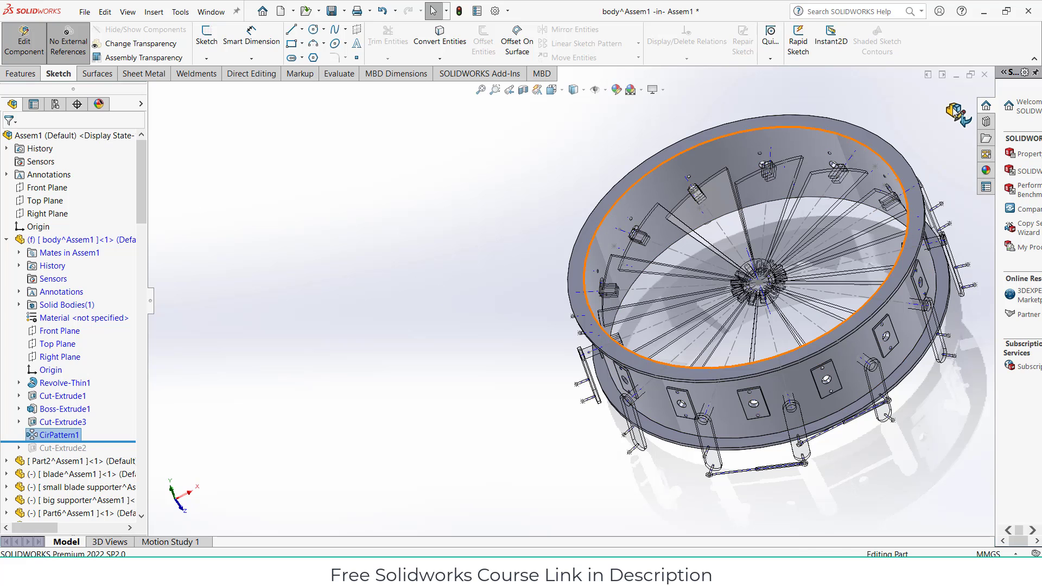
{"action": "left_click", "coordinate": [958, 114]}
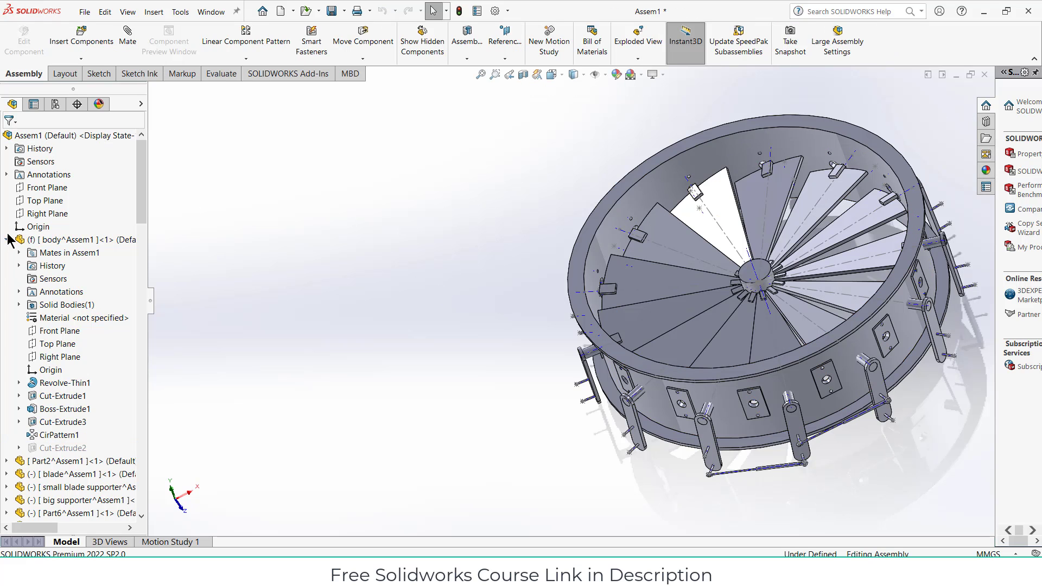
{"action": "left_click", "coordinate": [7, 239]}
Edit the central hub within the assembly, set its cut's circular pattern to 14 instances, and return to the assembly
{"action": "left_click", "coordinate": [52, 258]}
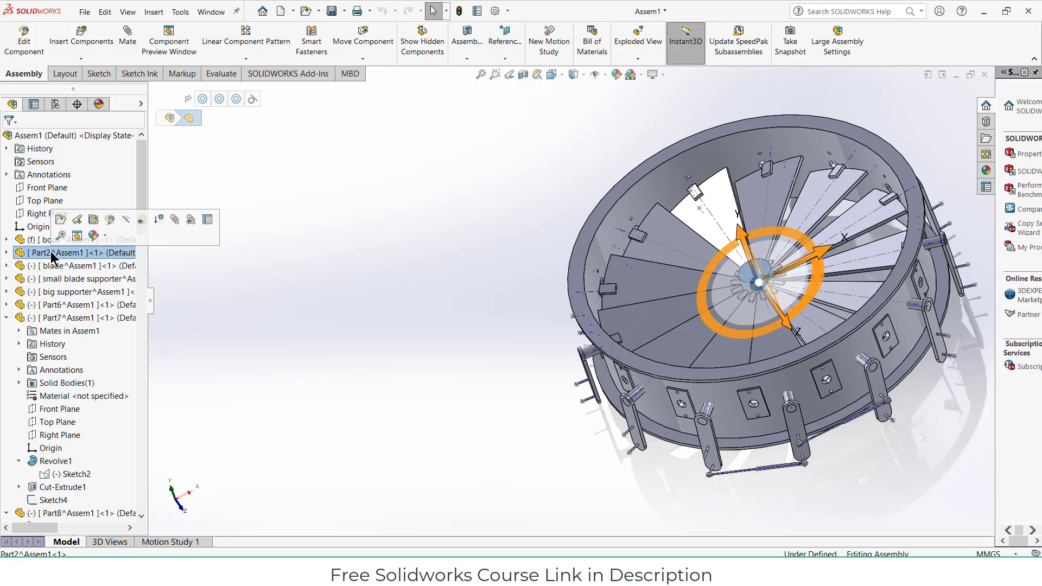
{"action": "left_click", "coordinate": [7, 253]}
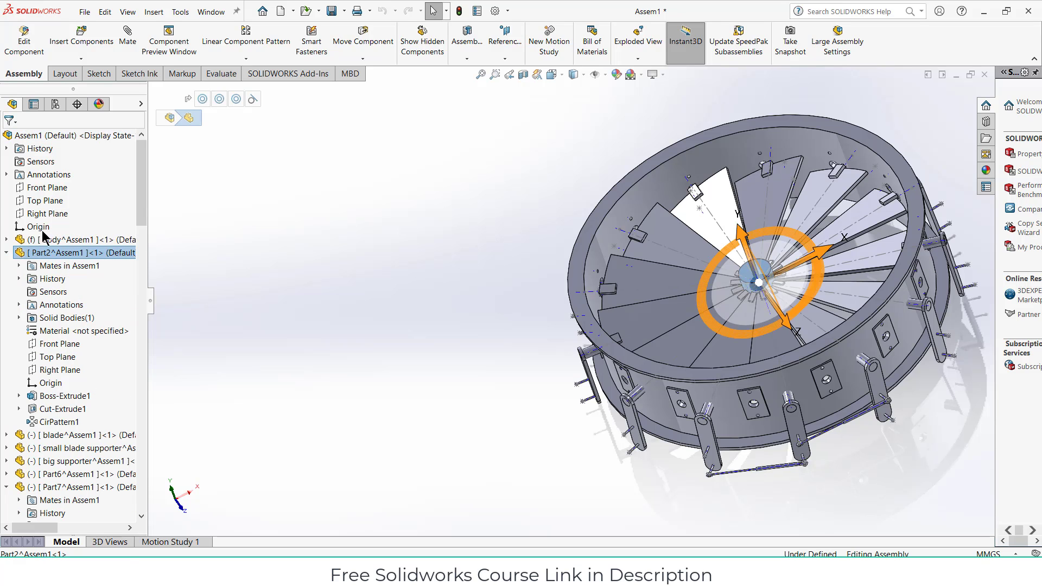
{"action": "left_click", "coordinate": [26, 48]}
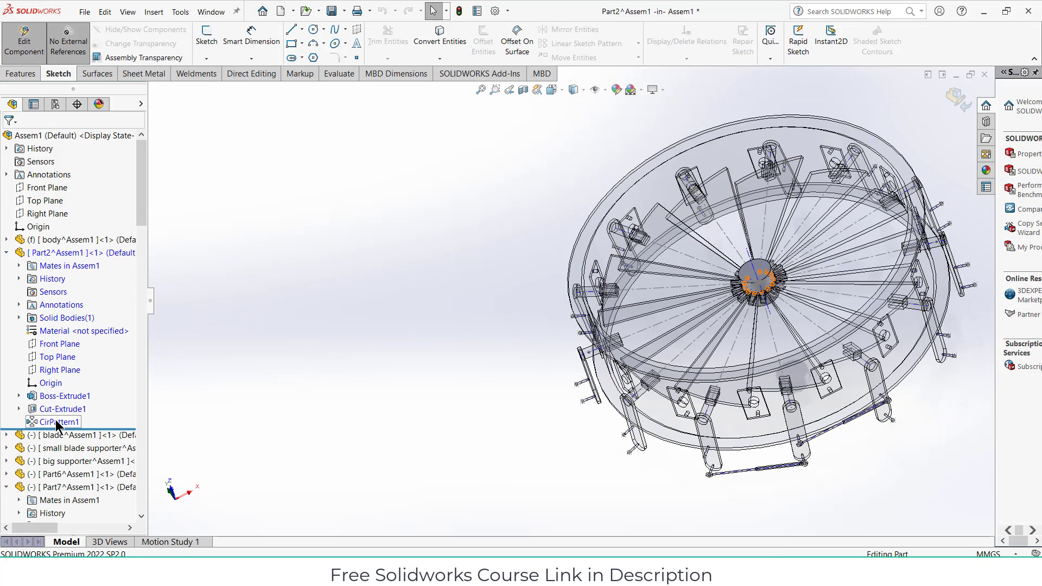
{"action": "right_click", "coordinate": [57, 425]}
{"action": "left_click", "coordinate": [67, 341]}
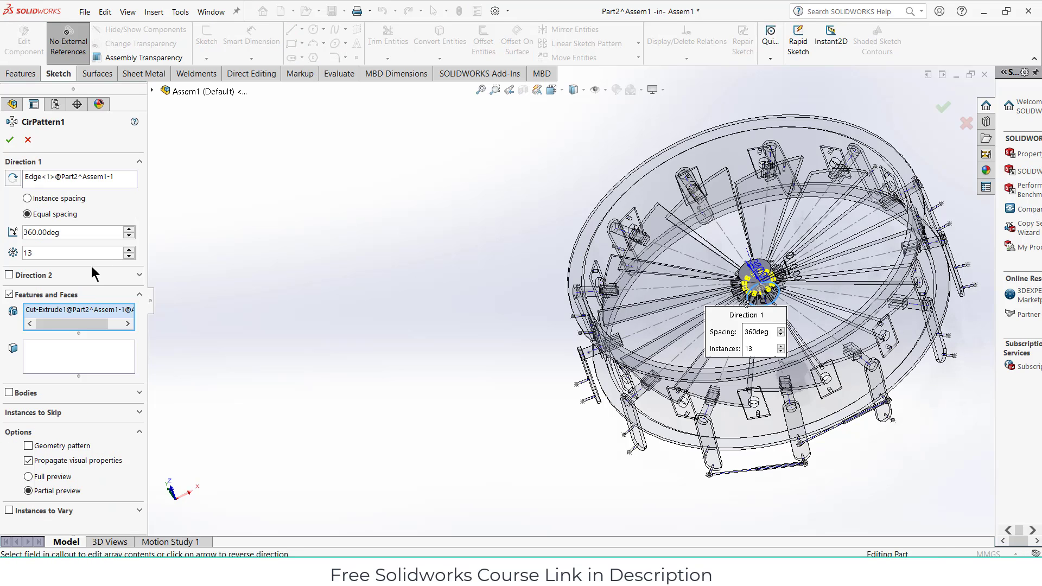
{"action": "left_click", "coordinate": [130, 250]}
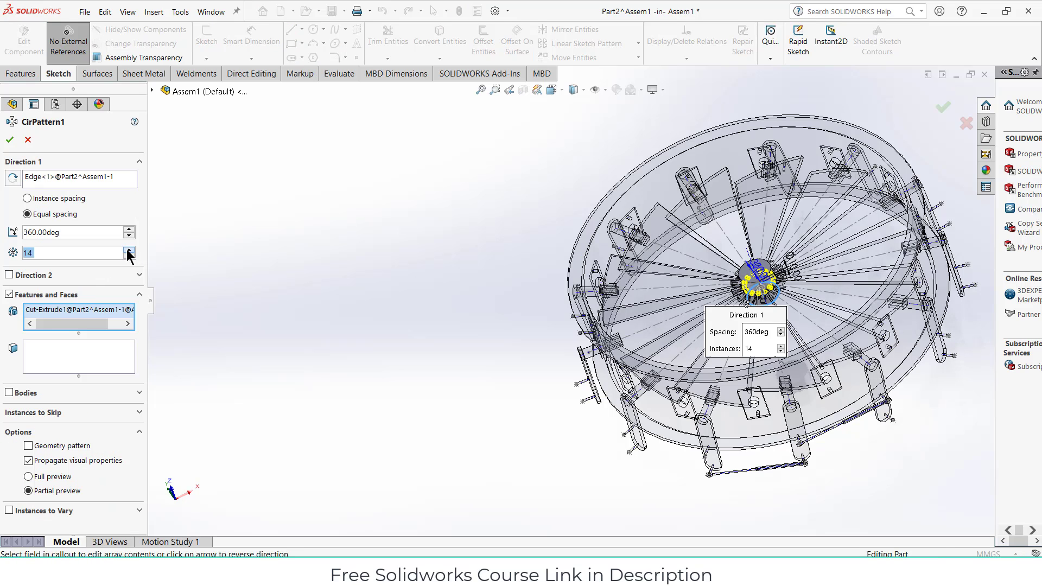
{"action": "left_click", "coordinate": [10, 140]}
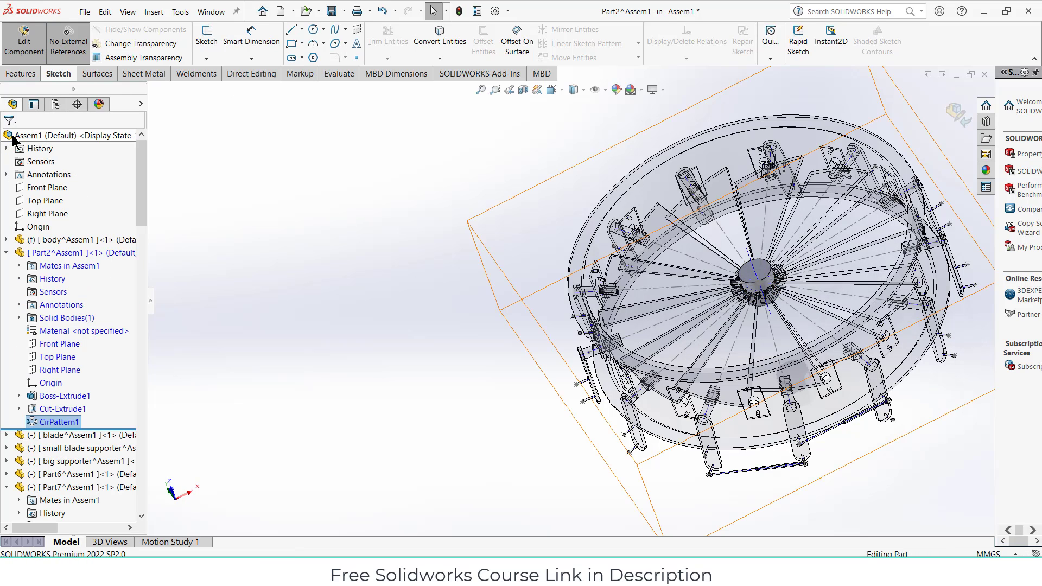
{"action": "left_click", "coordinate": [955, 112]}
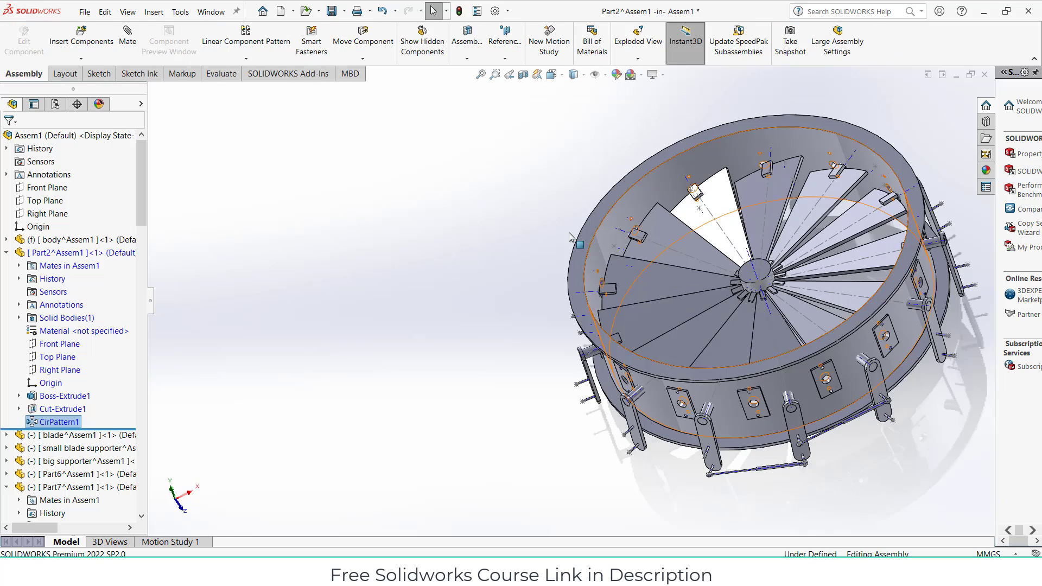
{"action": "left_click", "coordinate": [10, 252]}
Reveal the profile sketch under the original blade's Boss-Extrude1 feature
{"action": "left_click", "coordinate": [17, 266]}
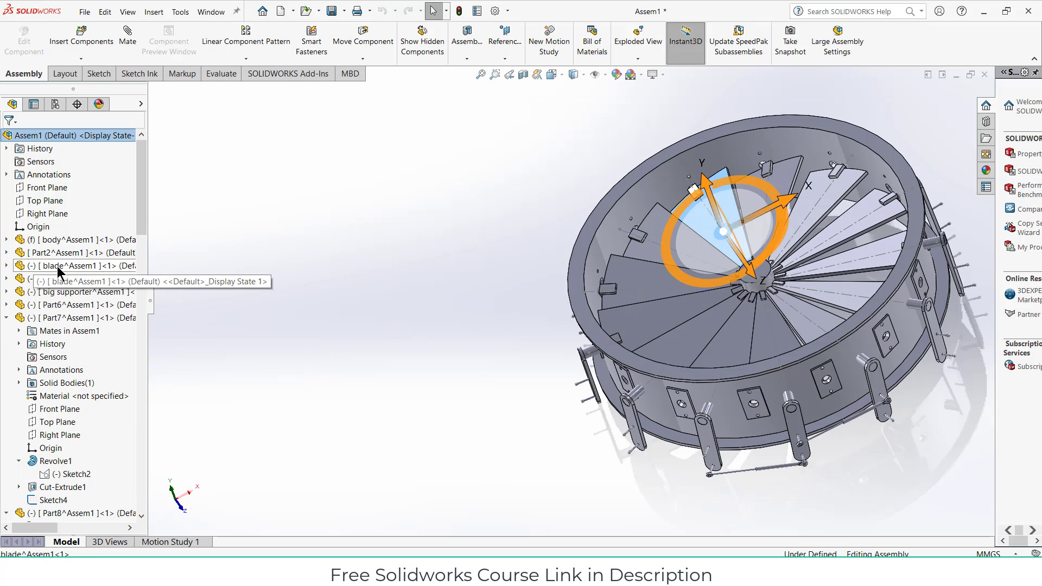
{"action": "left_click", "coordinate": [6, 266]}
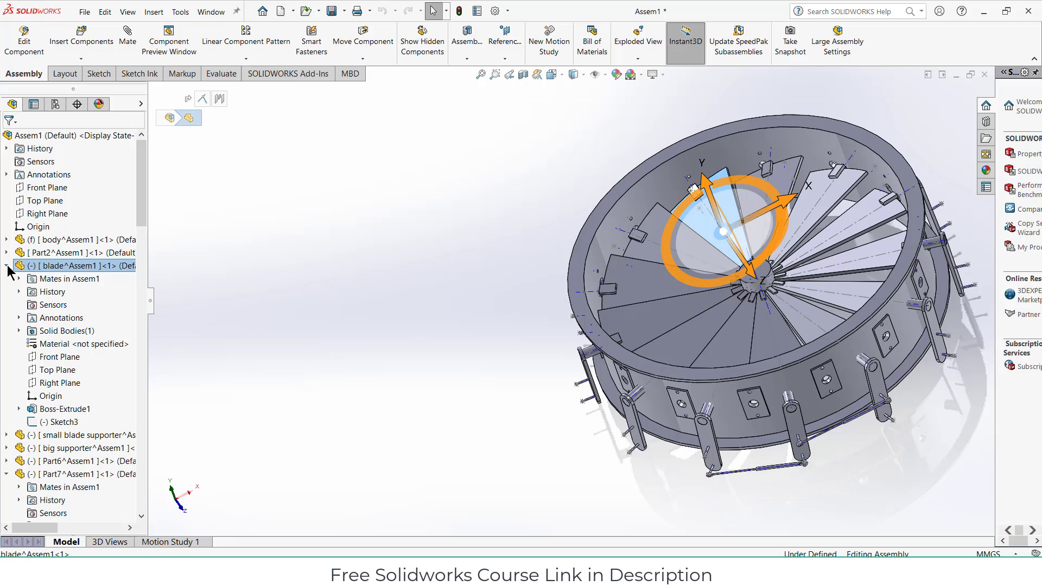
{"action": "left_click", "coordinate": [19, 410]}
{"action": "right_click", "coordinate": [63, 424]}
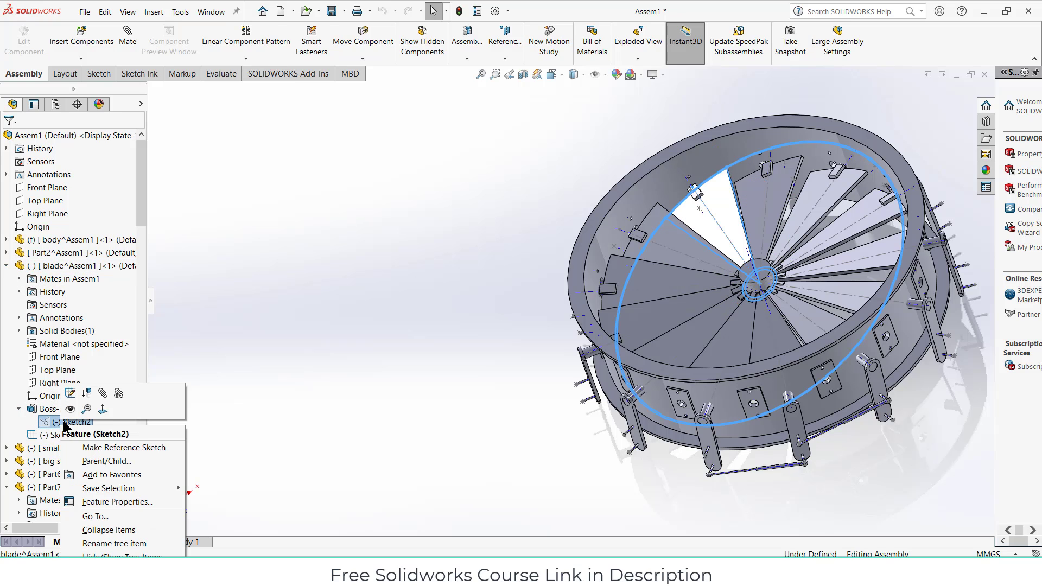
{"action": "left_click", "coordinate": [70, 393]}
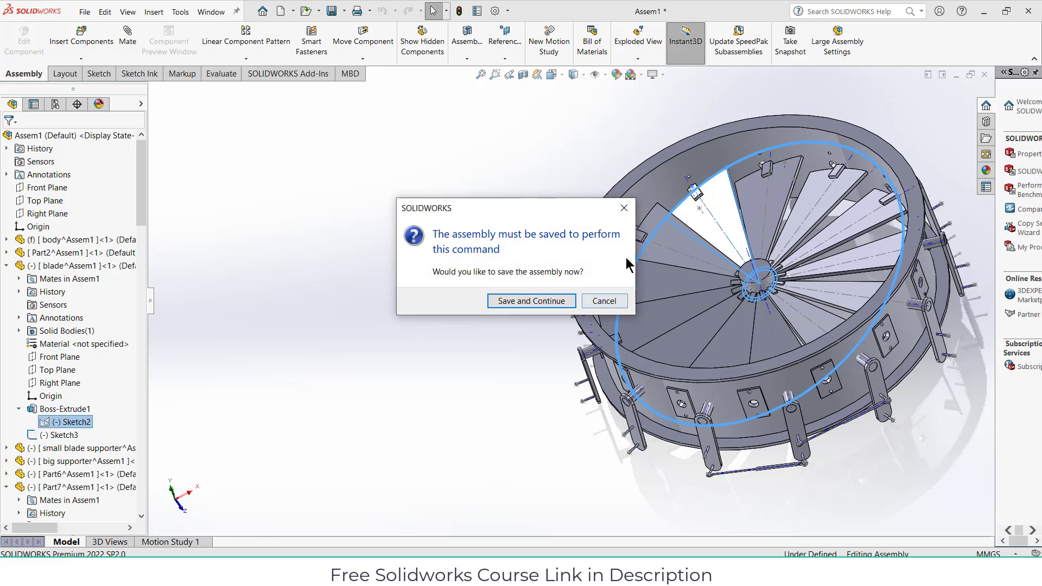
{"action": "left_click", "coordinate": [620, 212]}
Edit the blade's profile sketch within the assembly and set the full wedge angle to 360/14 degrees
{"action": "left_click", "coordinate": [82, 266]}
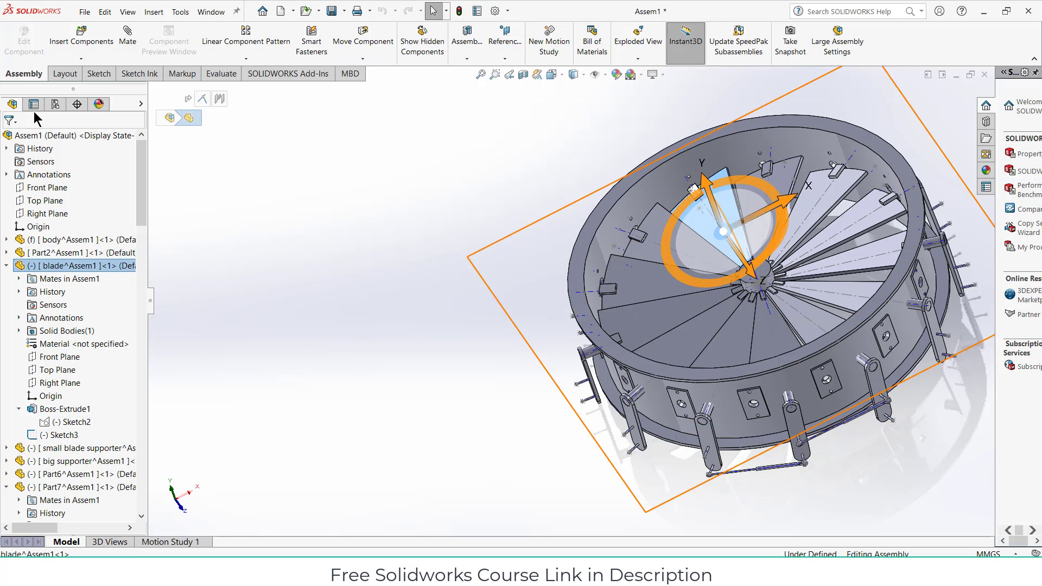
{"action": "left_click", "coordinate": [24, 45]}
{"action": "left_click", "coordinate": [45, 423]}
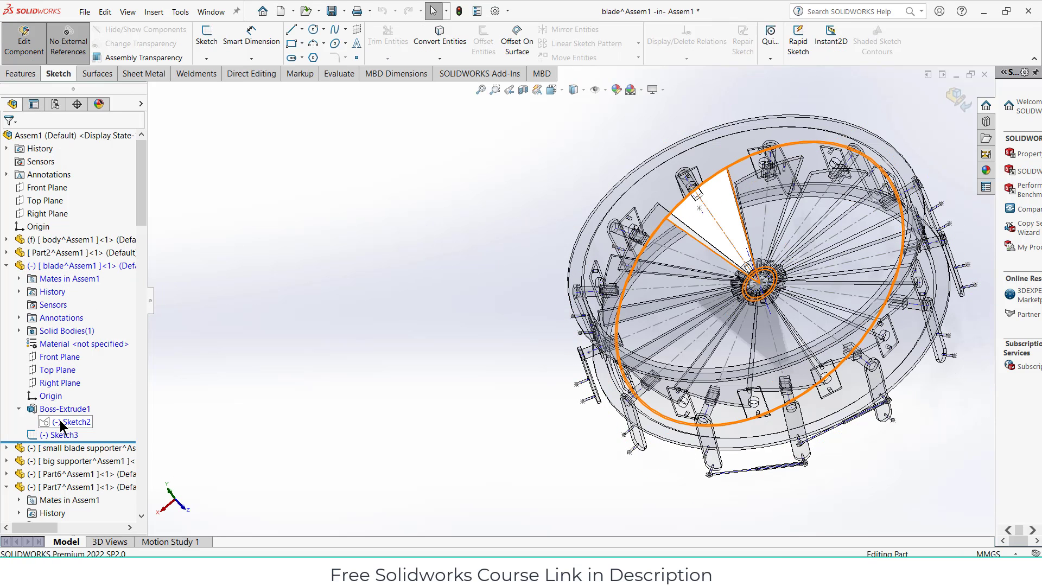
{"action": "right_click", "coordinate": [61, 423]}
{"action": "left_click", "coordinate": [70, 359]}
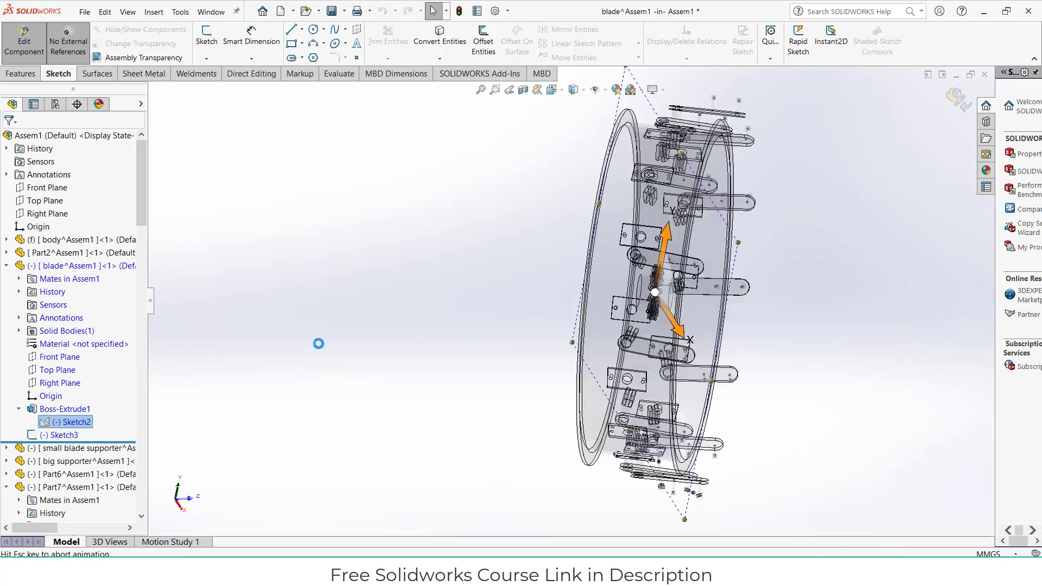
{"action": "scroll", "coordinate": [619, 215], "scroll_direction": "down", "scroll_amount": 2}
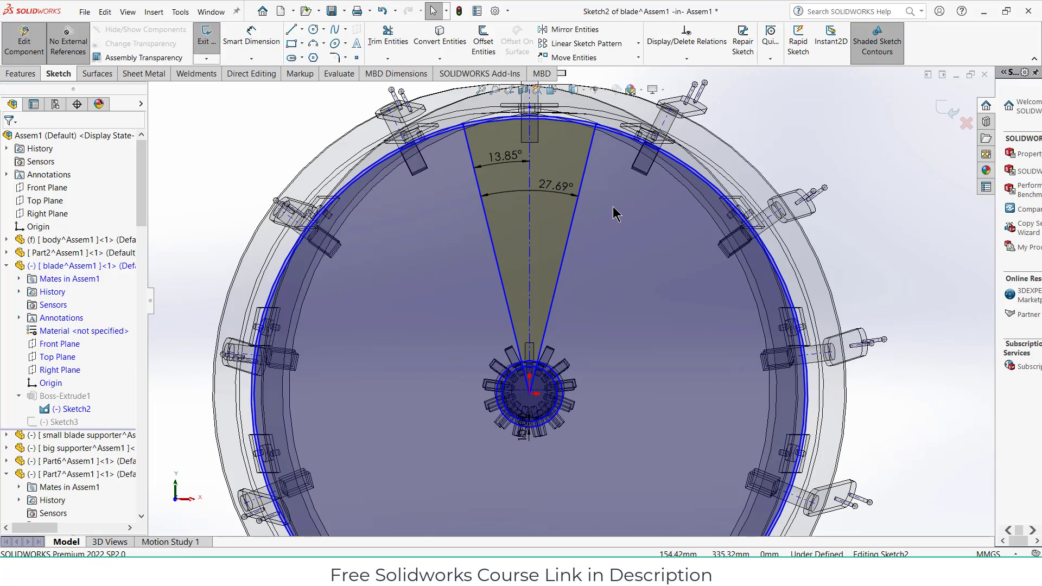
{"action": "double_click", "coordinate": [552, 196]}
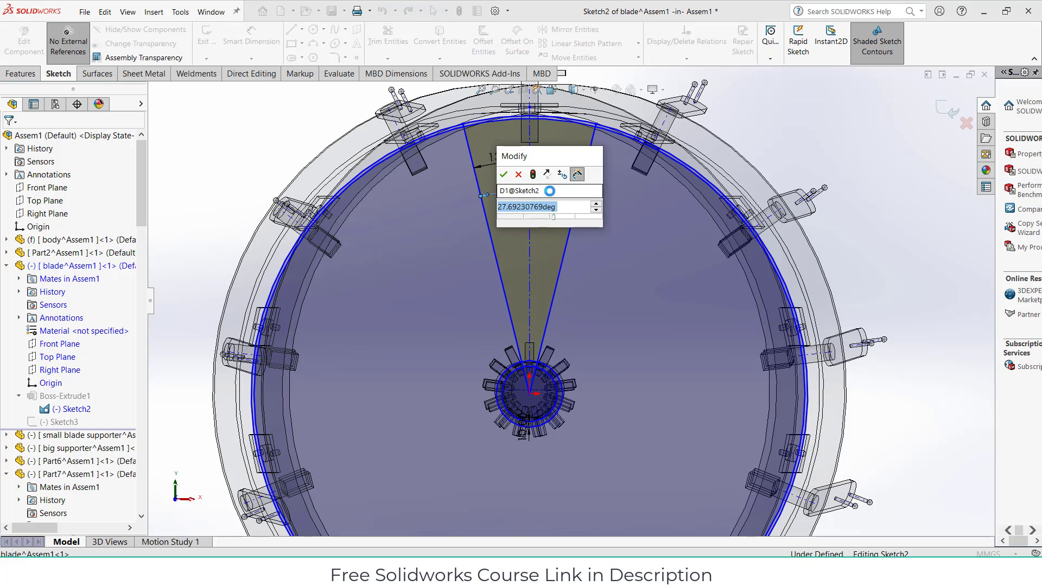
{"action": "type", "text": "360/14"}
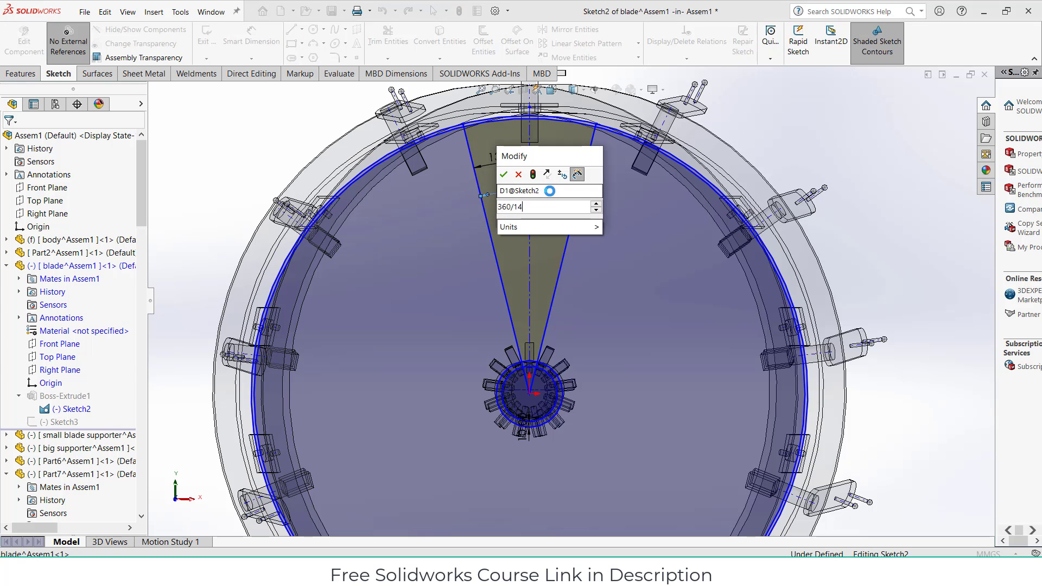
{"action": "key", "text": "Return"}
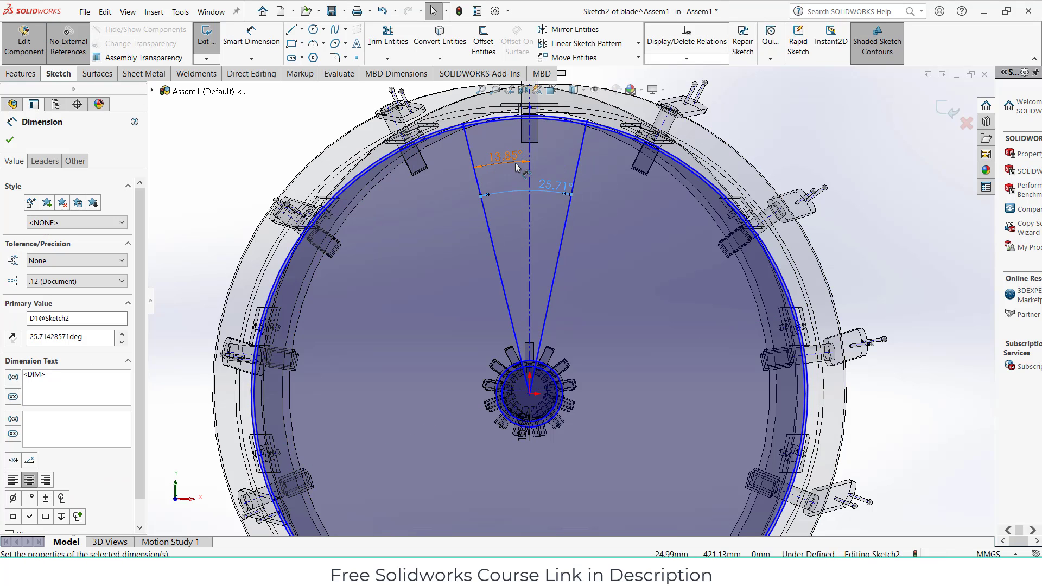
{"action": "double_click", "coordinate": [504, 157]}
{"action": "type", "text": "2"}
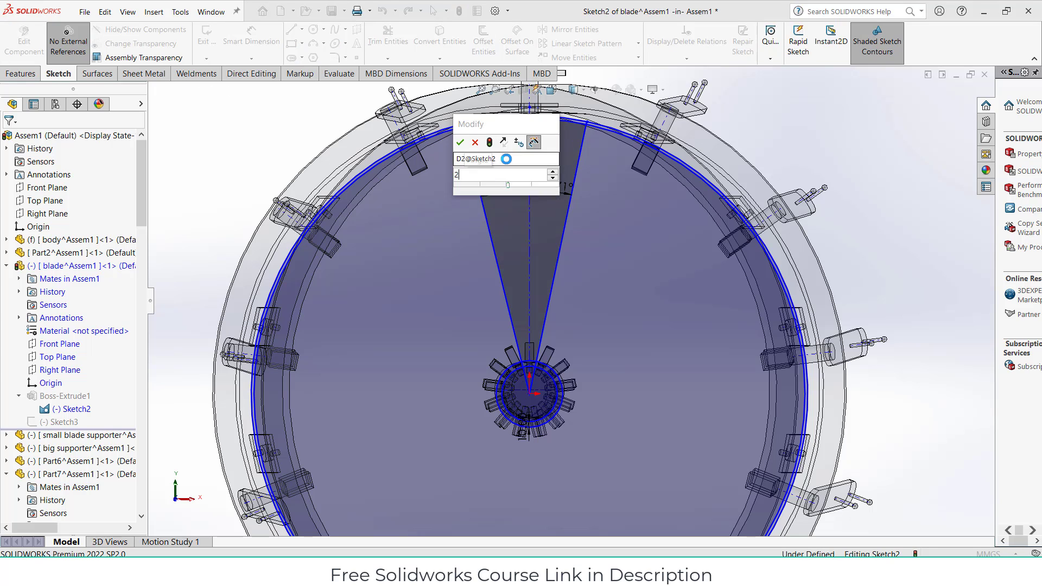
{"action": "type", "text": "57.71/2"}
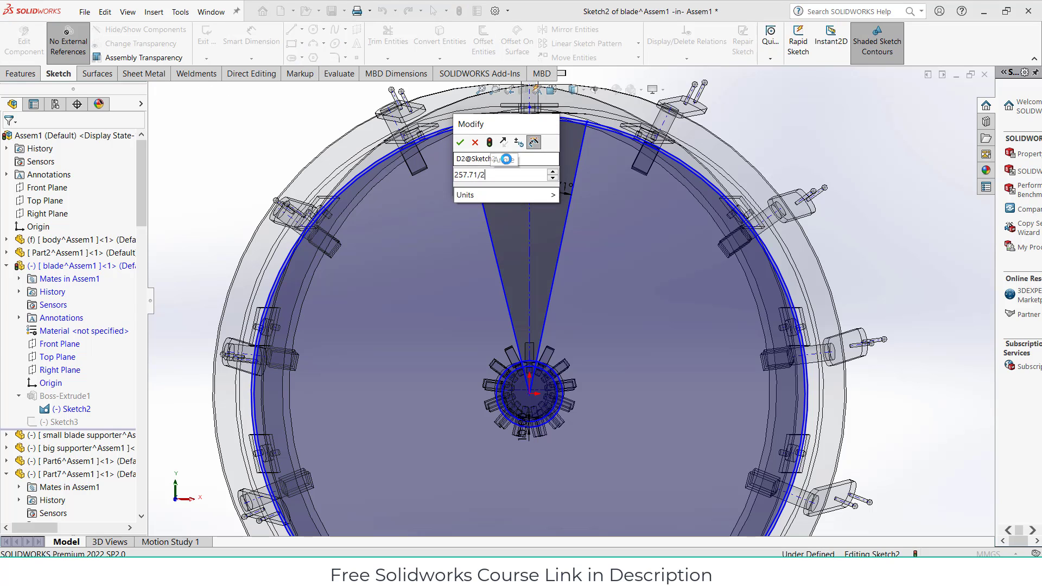
{"action": "key", "text": "Return"}
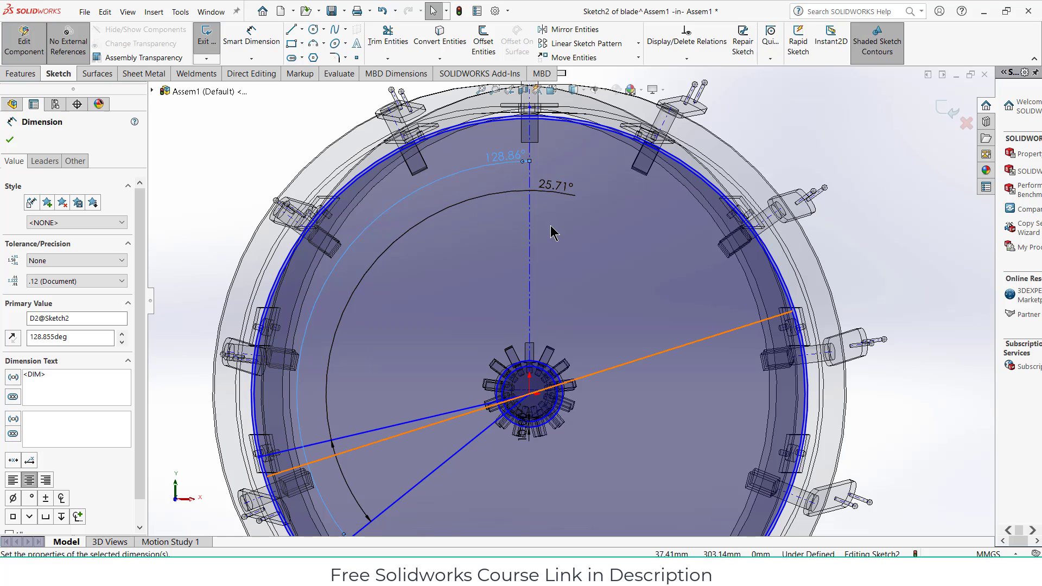
{"action": "key", "text": "ctrl+z"}
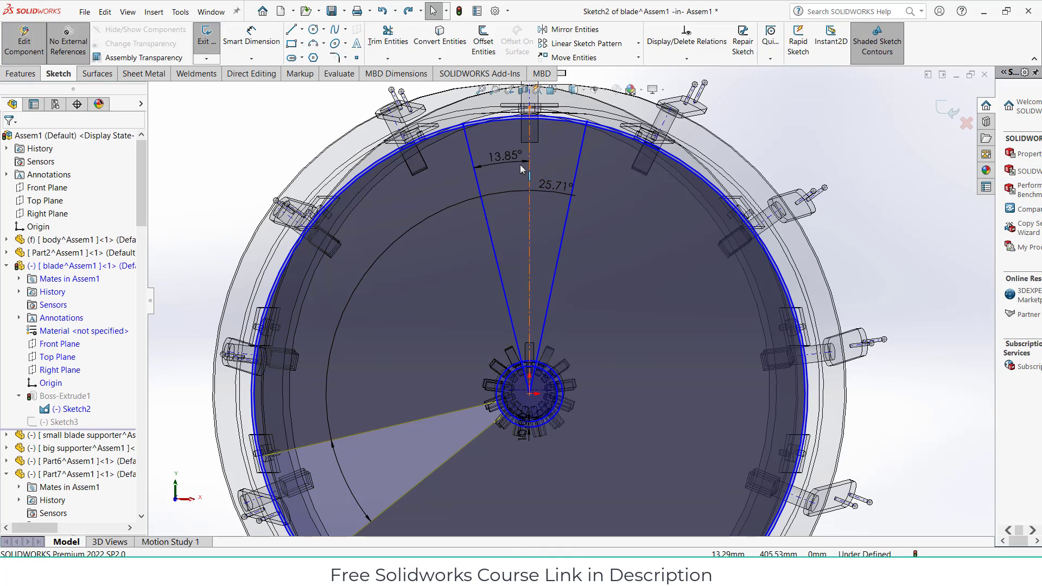
Set the angle between the wedge's side and the vertical centerline to 25.71/2 degrees, exit the sketch and return to the assembly
{"action": "double_click", "coordinate": [519, 159]}
{"action": "type", "text": "25.71/"}
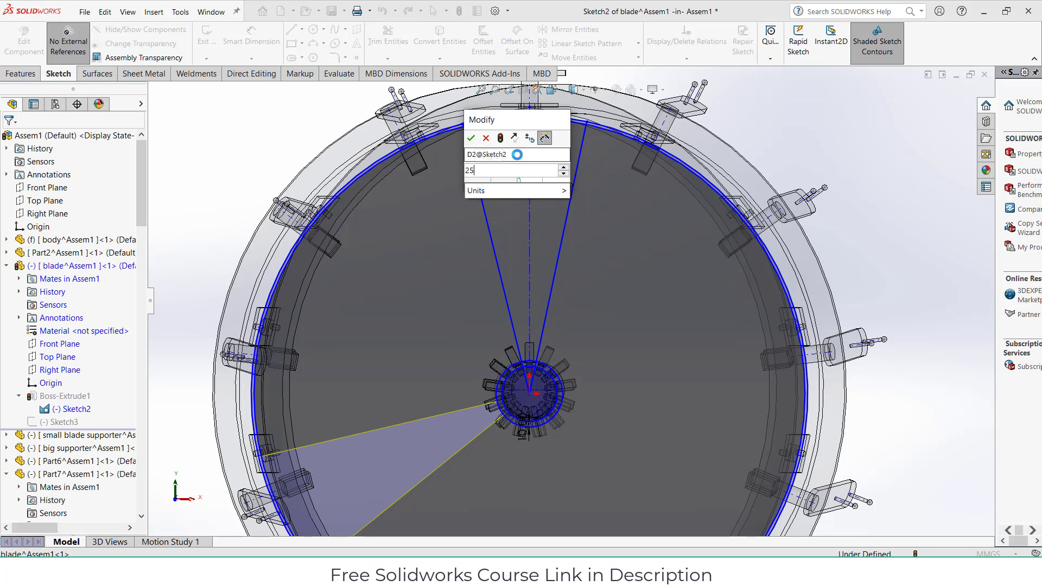
{"action": "type", "text": "2"}
{"action": "key", "text": "Return"}
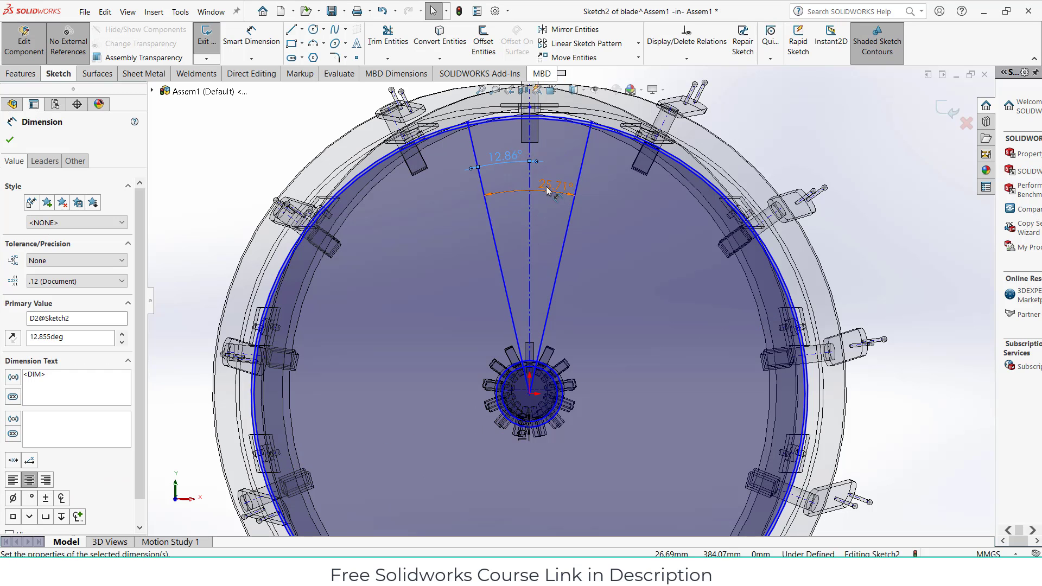
{"action": "left_click", "coordinate": [945, 115]}
{"action": "left_click", "coordinate": [944, 111]}
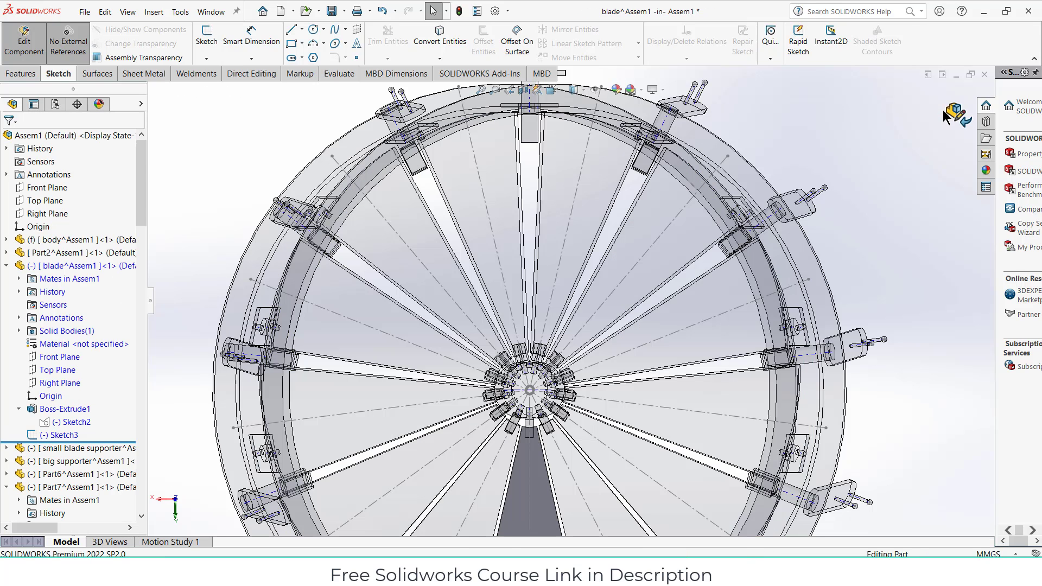
{"action": "left_click", "coordinate": [950, 113]}
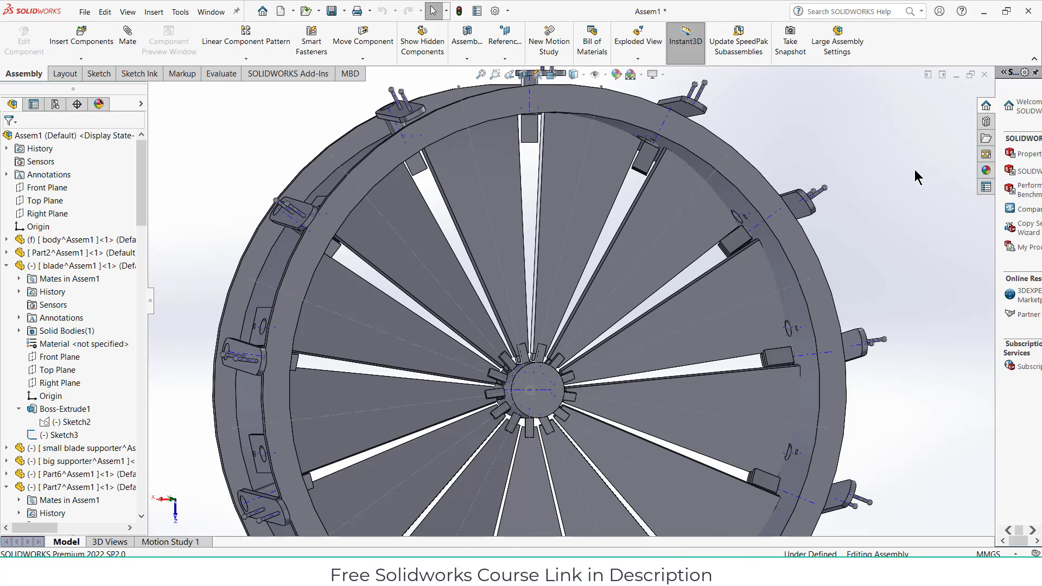
Edit the assembly's LocalCirPattern1 of blades, blade supporters and Part6 to have 14 instances
{"action": "mouse_move", "coordinate": [914, 169]}
{"action": "middle_mouse_down"}
{"action": "mouse_move", "coordinate": [828, 232]}
{"action": "mouse_move", "coordinate": [802, 164]}
{"action": "middle_mouse_up"}
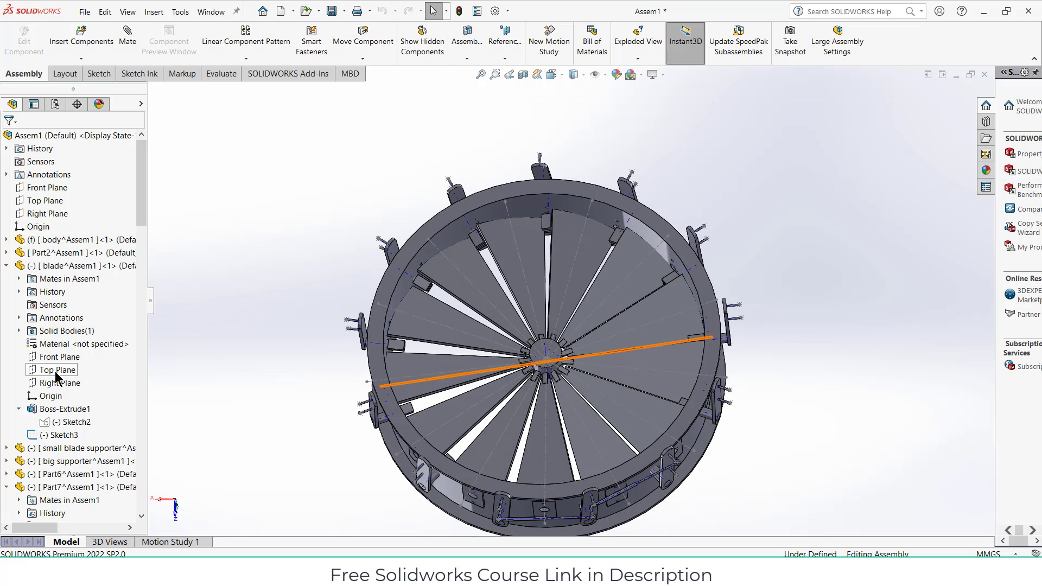
{"action": "left_click", "coordinate": [6, 265]}
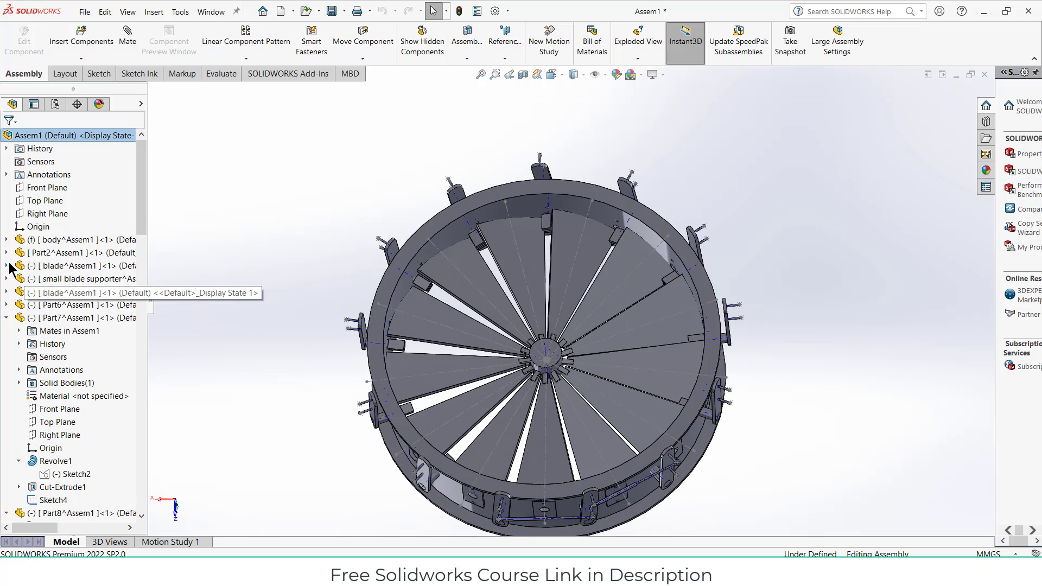
{"action": "left_click", "coordinate": [69, 280]}
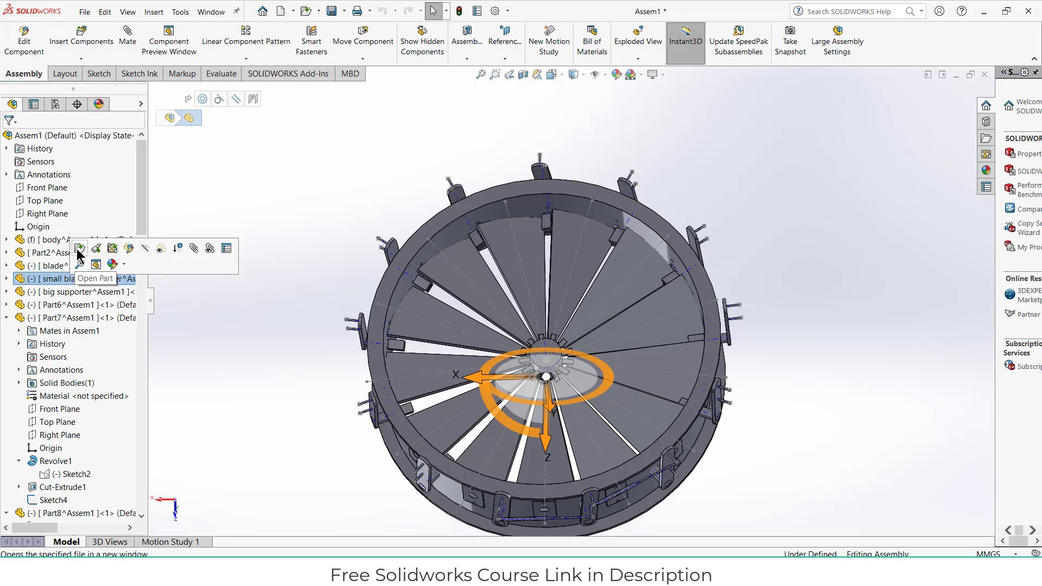
{"action": "left_click", "coordinate": [6, 278]}
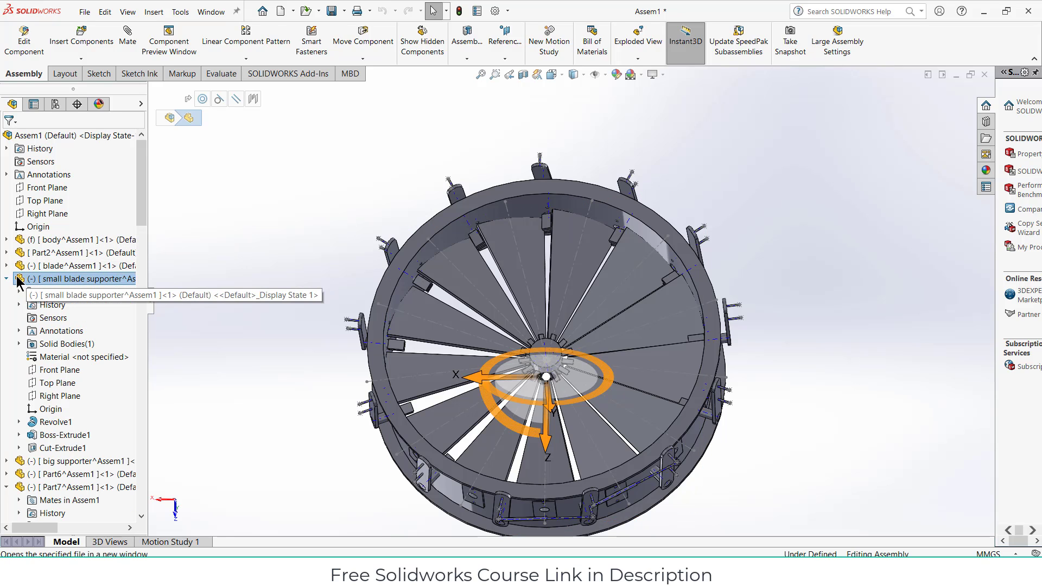
{"action": "scroll", "coordinate": [62, 398], "scroll_direction": "down", "scroll_amount": 2}
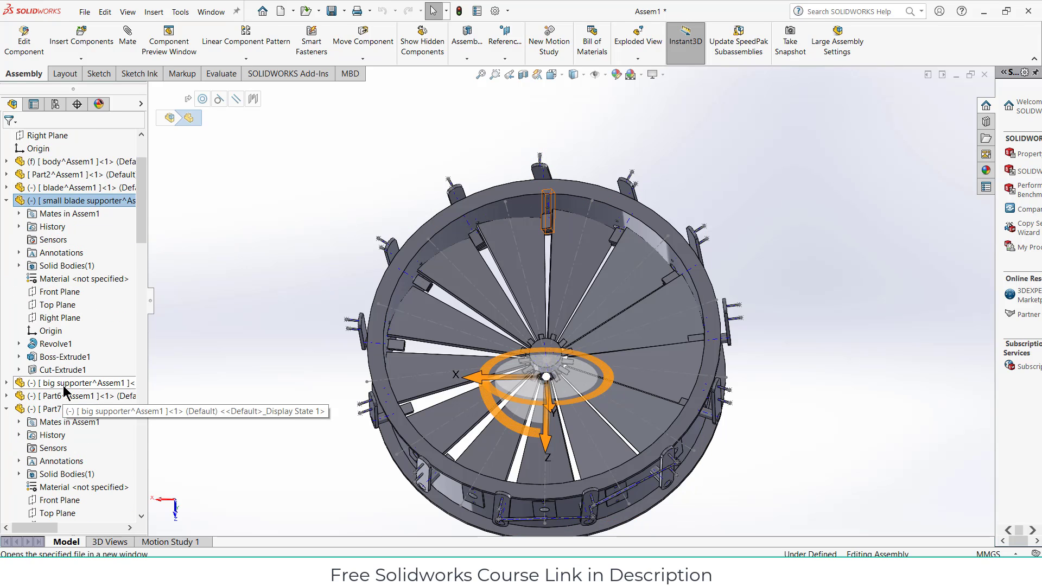
{"action": "left_click", "coordinate": [6, 201]}
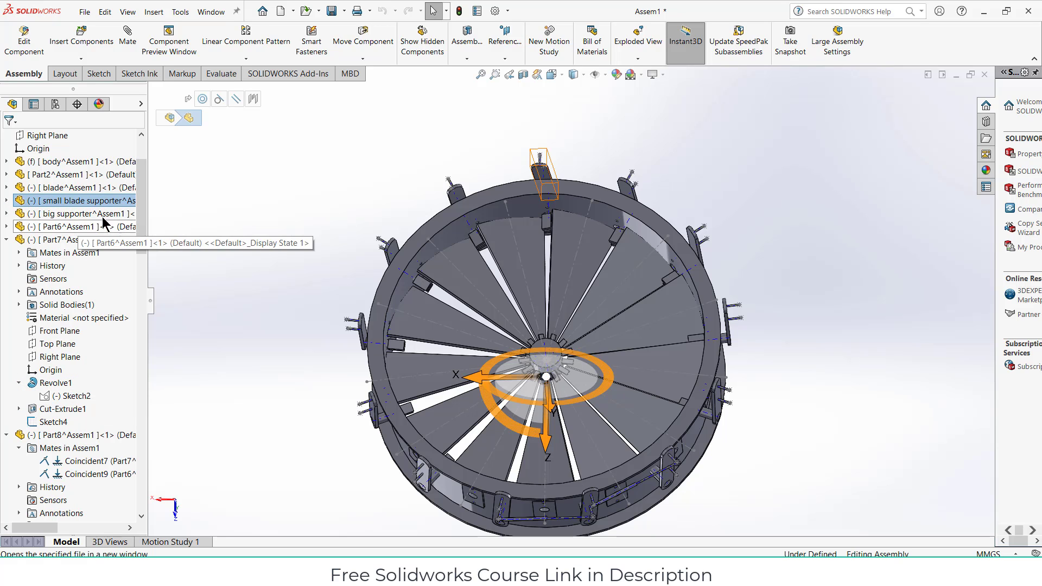
{"action": "left_click", "coordinate": [73, 215]}
{"action": "scroll", "coordinate": [71, 304], "scroll_direction": "down", "scroll_amount": 15}
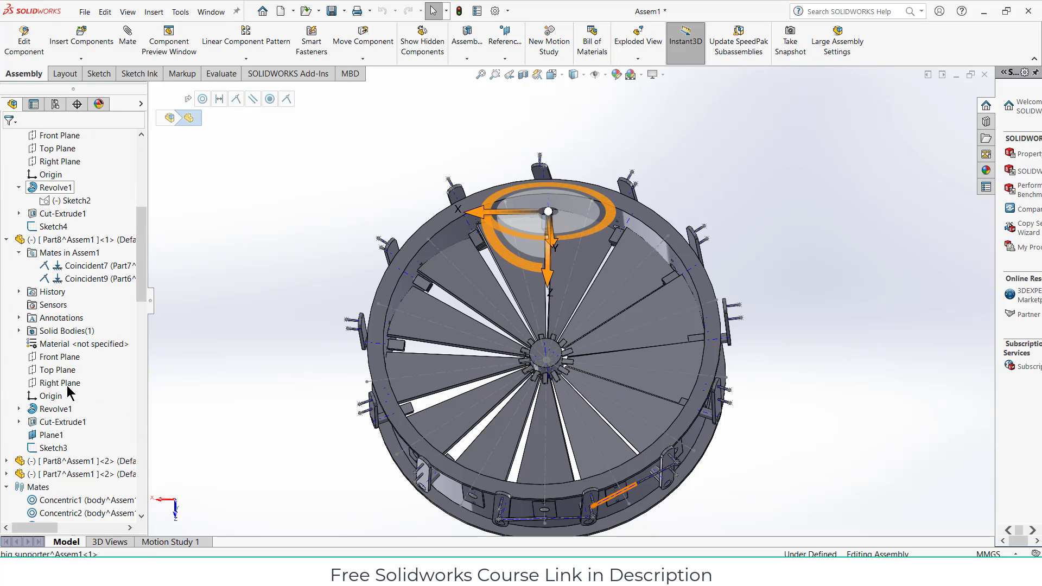
{"action": "left_click", "coordinate": [63, 383]}
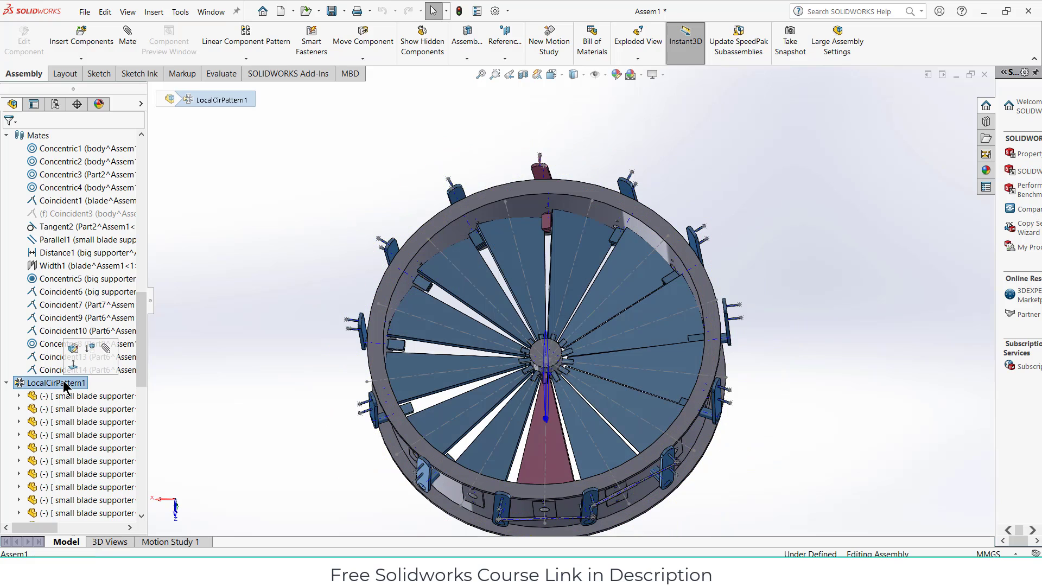
{"action": "left_click", "coordinate": [74, 349]}
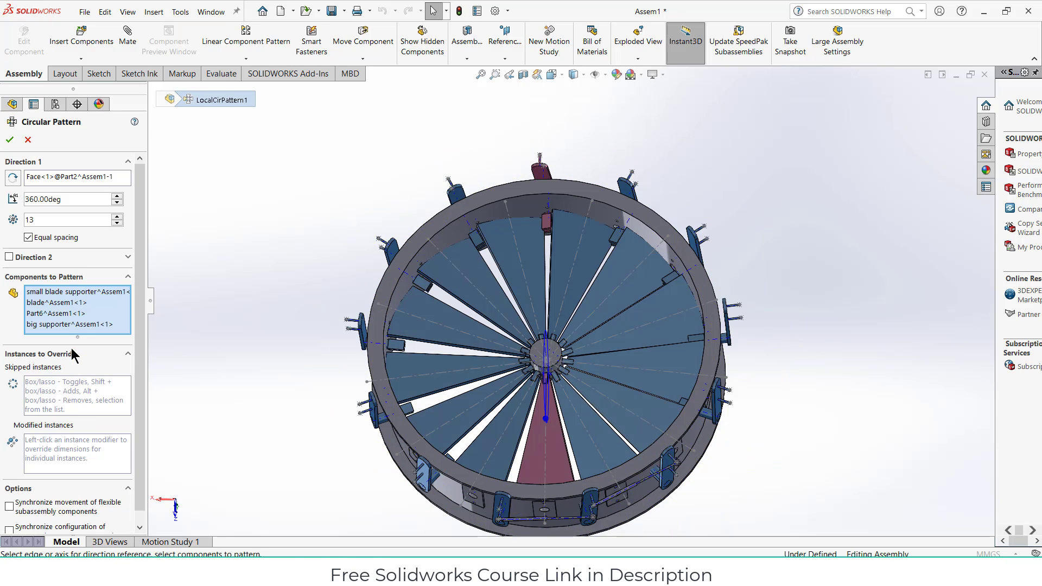
{"action": "left_click", "coordinate": [116, 216]}
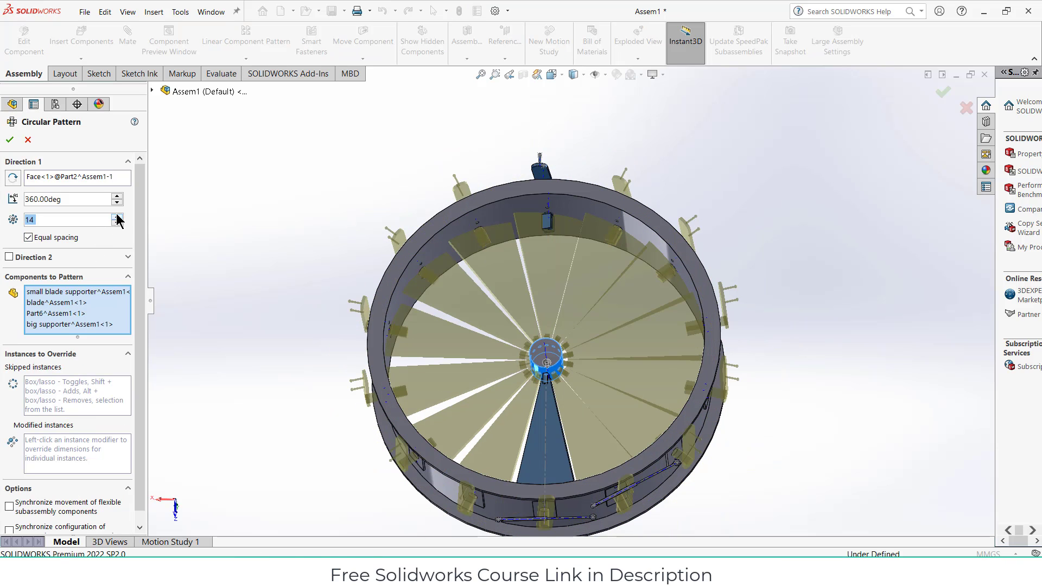
{"action": "left_click", "coordinate": [9, 140]}
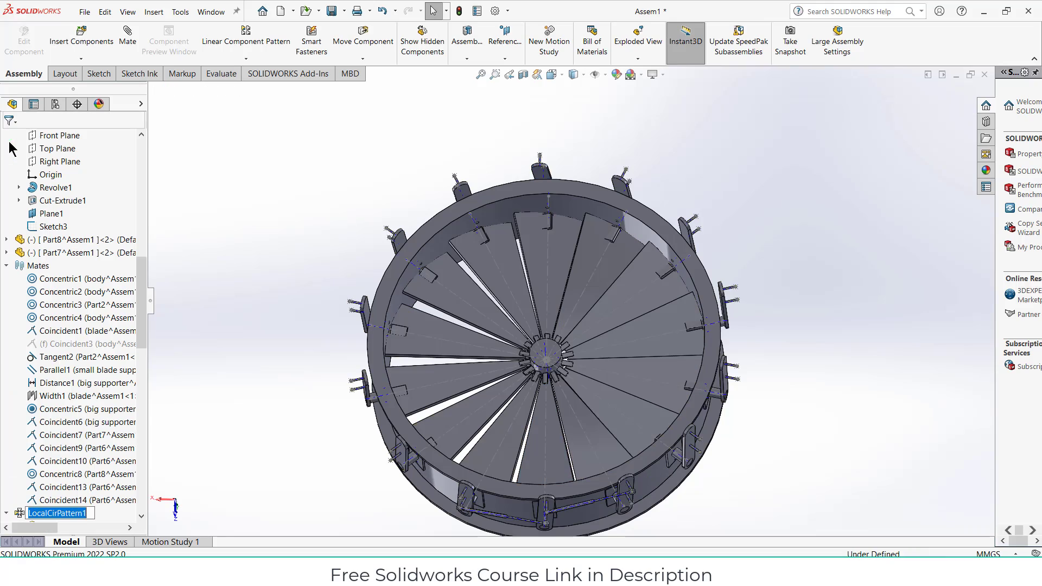
Examine the patterned blades, their supporters and the lever arms around the body from several angles
{"action": "middle_click_drag", "start_coordinate": [402, 233], "coordinate": [230, 169]}
{"action": "middle_click_drag", "start_coordinate": [497, 374], "coordinate": [498, 288]}
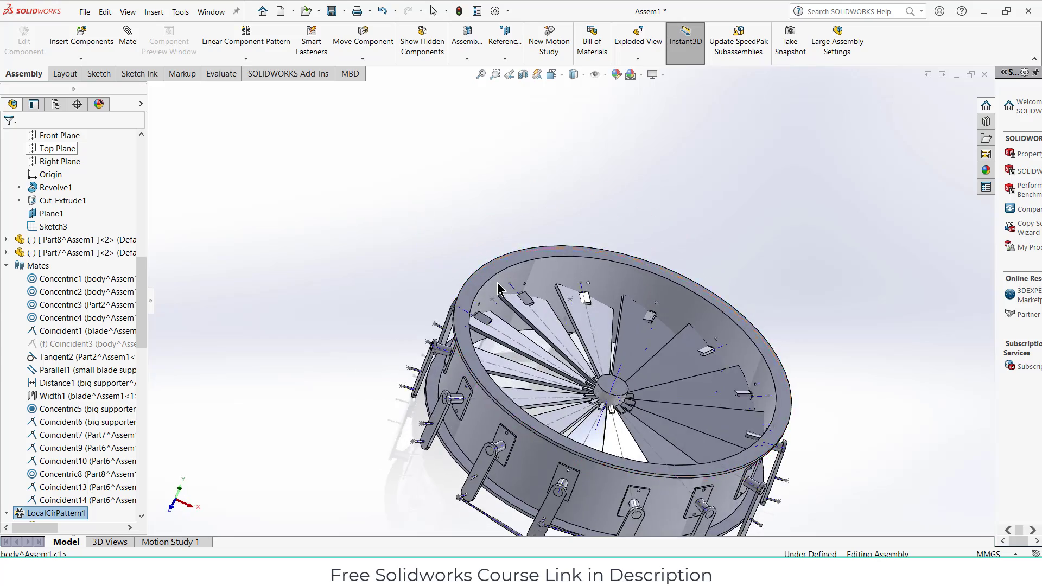
{"action": "scroll", "coordinate": [521, 325], "scroll_direction": "up", "scroll_amount": 3}
{"action": "scroll", "coordinate": [518, 436], "scroll_direction": "down", "scroll_amount": 3}
{"action": "middle_click_drag", "start_coordinate": [670, 419], "coordinate": [578, 309]}
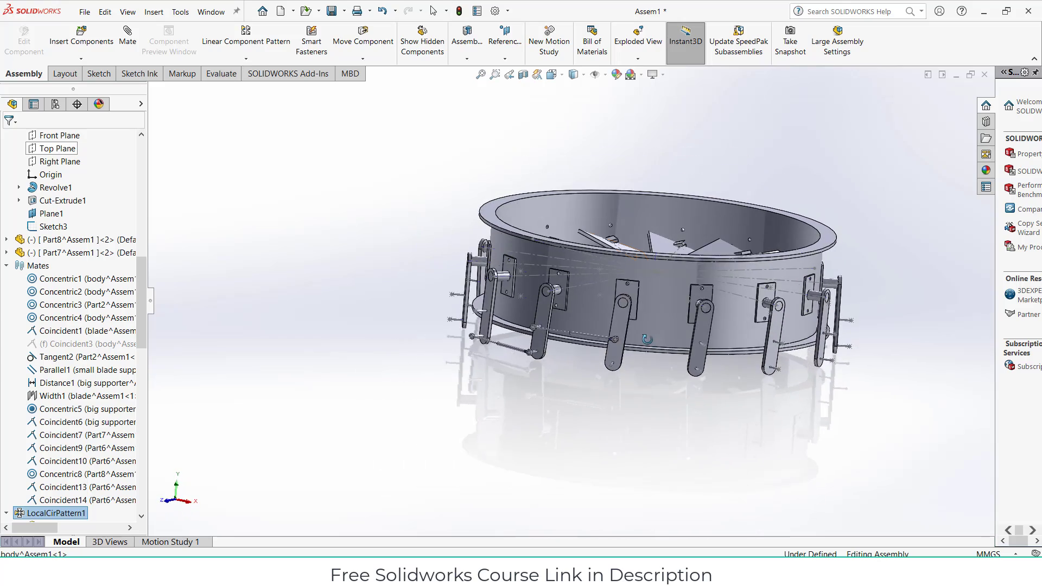
{"action": "scroll", "coordinate": [640, 318], "scroll_direction": "down", "scroll_amount": 3}
{"action": "middle_click_drag", "start_coordinate": [639, 318], "coordinate": [606, 381]}
{"action": "scroll", "coordinate": [502, 191], "scroll_direction": "down", "scroll_amount": 2}
{"action": "middle_click_drag", "start_coordinate": [502, 191], "coordinate": [538, 209]}
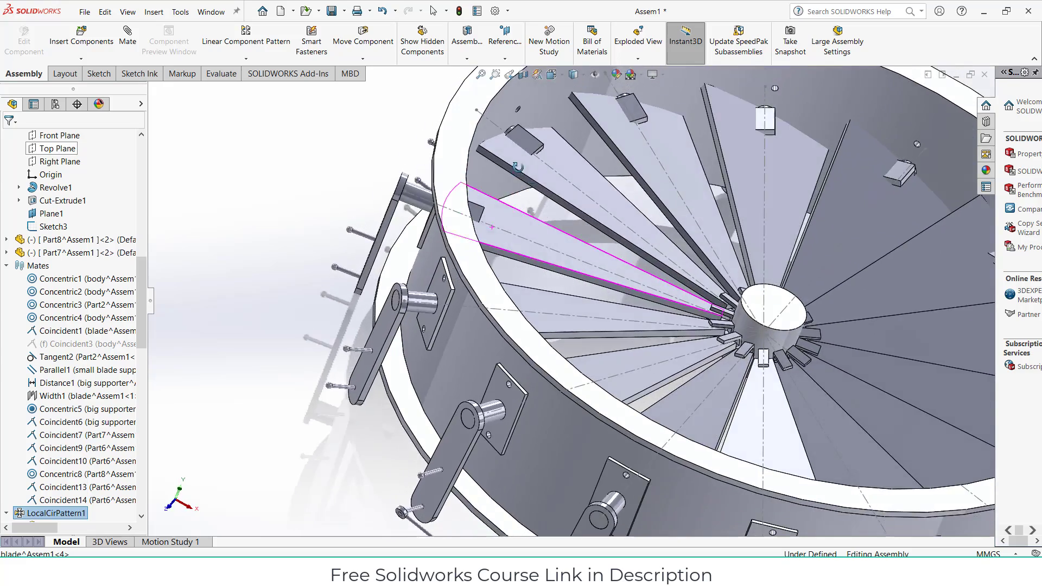
{"action": "scroll", "coordinate": [540, 212], "scroll_direction": "up", "scroll_amount": 3}
{"action": "scroll", "coordinate": [464, 302], "scroll_direction": "up", "scroll_amount": 1}
{"action": "middle_click_drag", "start_coordinate": [467, 304], "coordinate": [460, 239]}
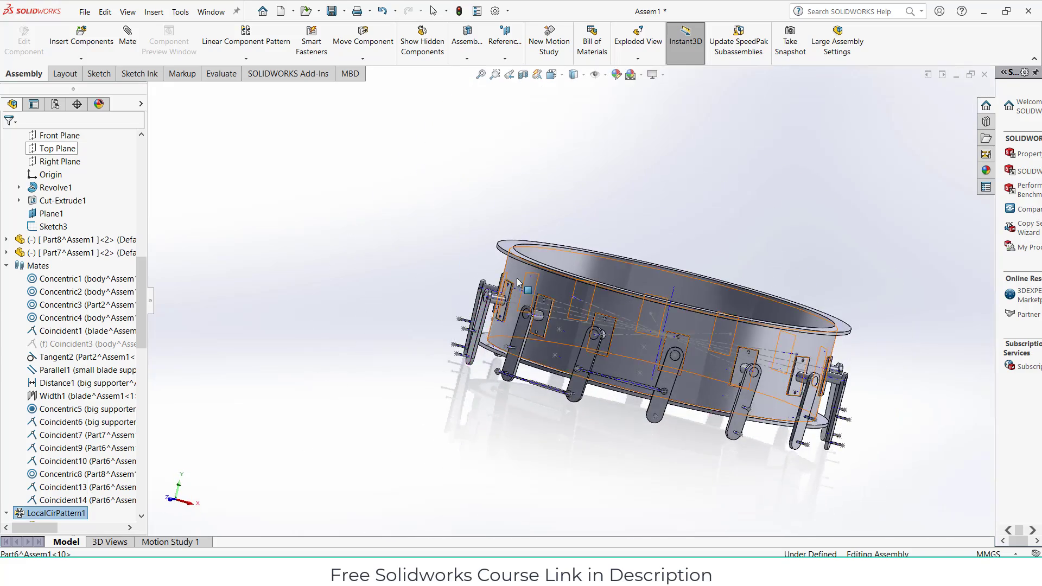
Start a circular component pattern, remove LocalCirPattern1 from its components, and use the hub's cylindrical face as the rotation axis
{"action": "left_click", "coordinate": [245, 58]}
{"action": "left_click", "coordinate": [269, 82]}
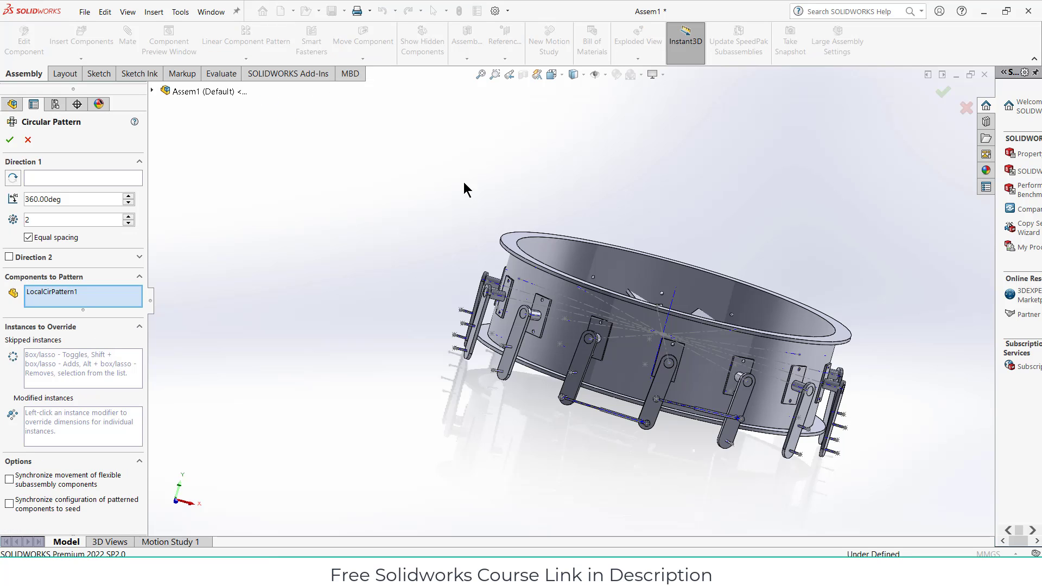
{"action": "middle_click_drag", "start_coordinate": [464, 182], "coordinate": [474, 243]}
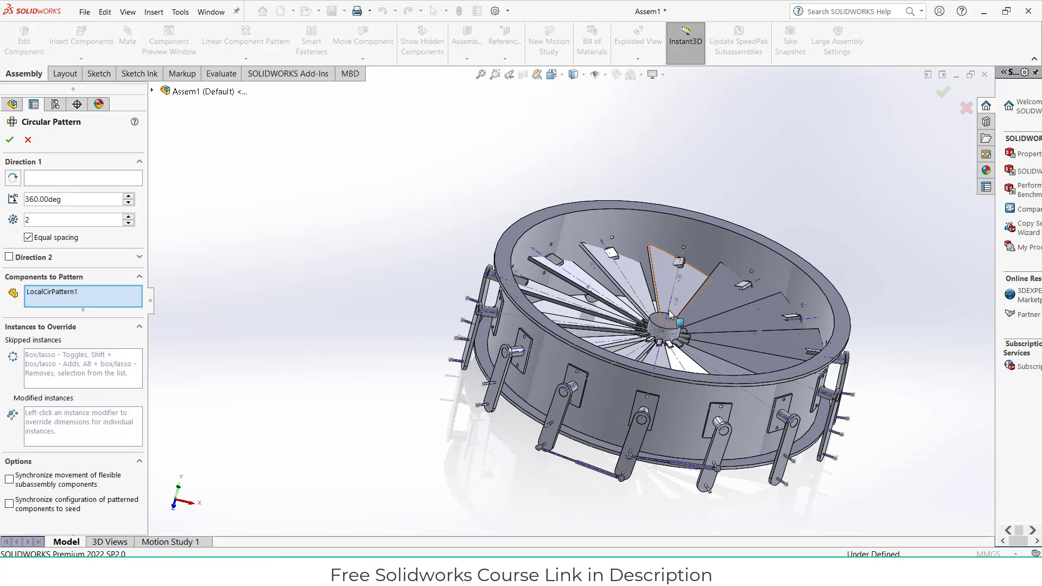
{"action": "scroll", "coordinate": [666, 323], "scroll_direction": "down", "scroll_amount": 6}
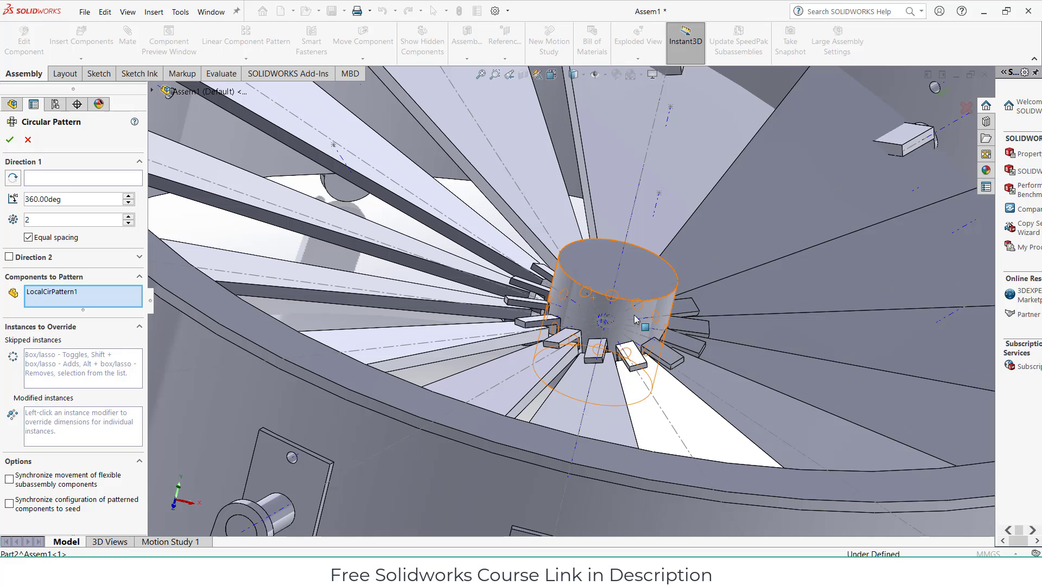
{"action": "left_click", "coordinate": [641, 321]}
{"action": "right_click", "coordinate": [86, 305]}
{"action": "left_click", "coordinate": [88, 307]}
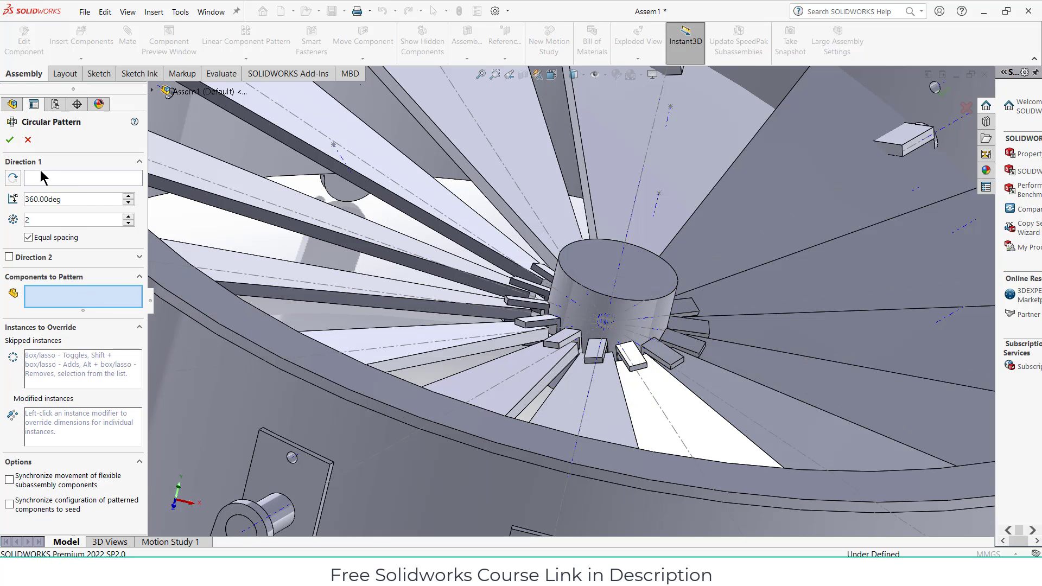
{"action": "left_click", "coordinate": [88, 178]}
{"action": "left_click", "coordinate": [603, 308]}
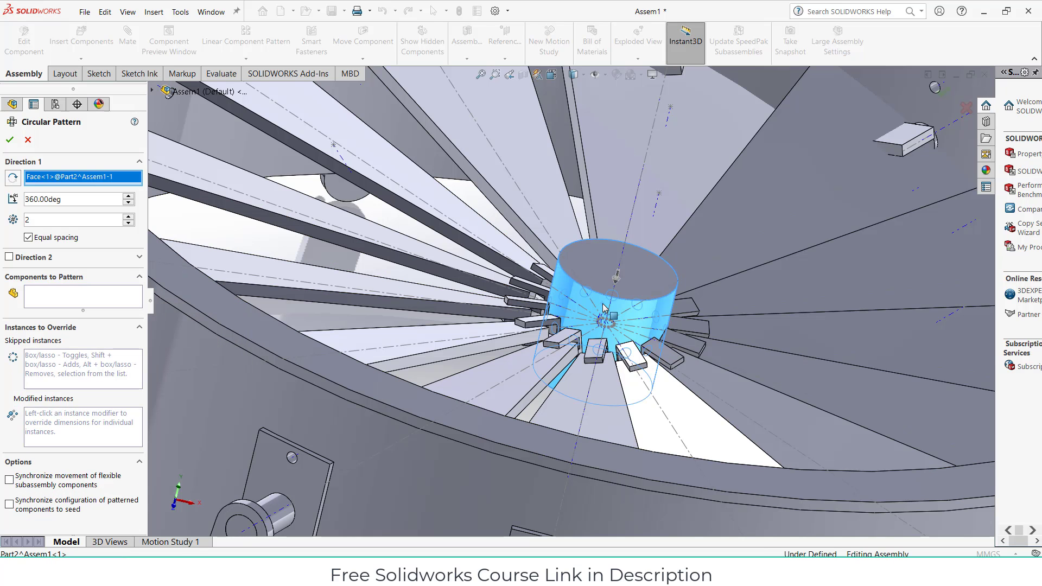
Pattern both connecting rod pairs, Part8 and Part7 instances 1 and 2, as 7 equally spaced instances over 360 degrees
{"action": "scroll", "coordinate": [603, 309], "scroll_direction": "up", "scroll_amount": 10}
{"action": "left_click", "coordinate": [71, 307]}
{"action": "scroll", "coordinate": [592, 470], "scroll_direction": "down", "scroll_amount": 5}
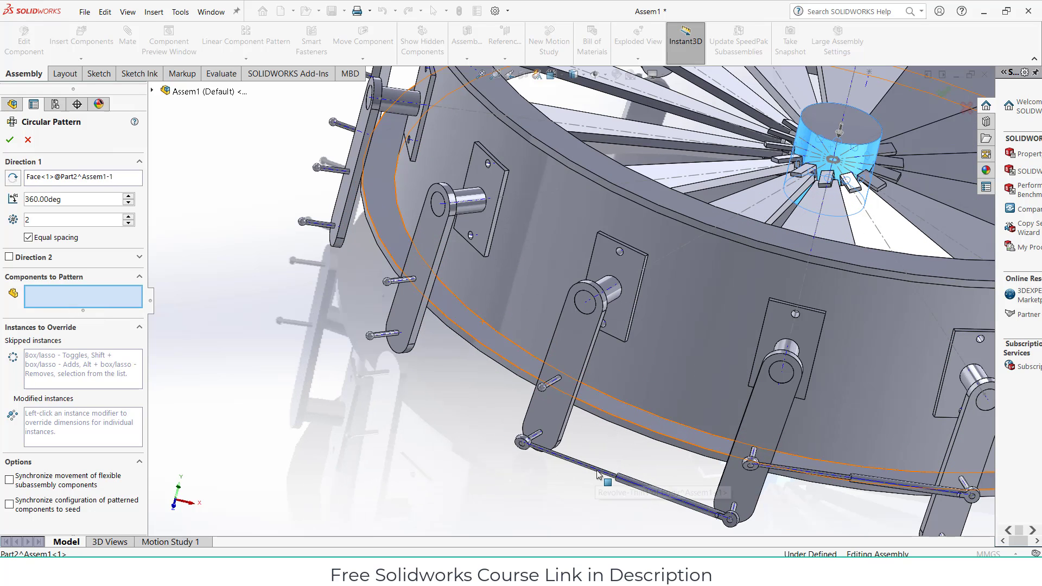
{"action": "left_click", "coordinate": [593, 469]}
{"action": "left_click", "coordinate": [652, 489]}
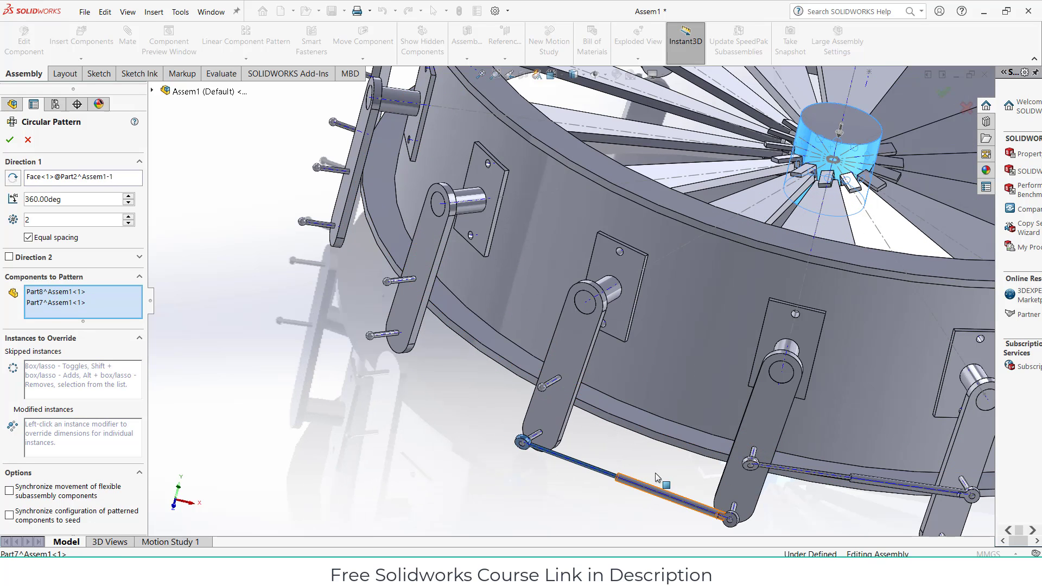
{"action": "left_click", "coordinate": [834, 480]}
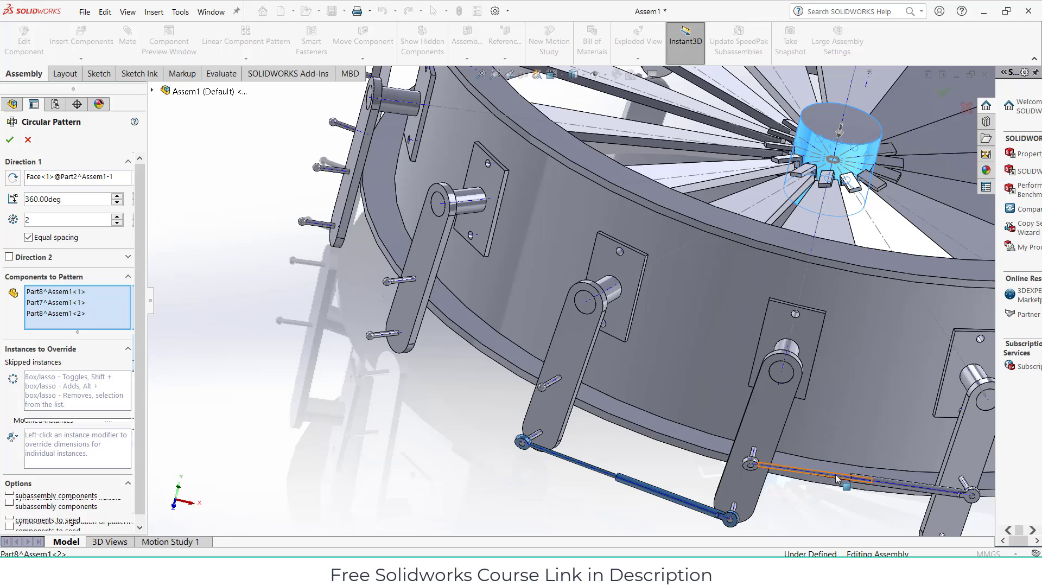
{"action": "left_click", "coordinate": [886, 487]}
{"action": "scroll", "coordinate": [728, 461], "scroll_direction": "up", "scroll_amount": 5}
{"action": "scroll", "coordinate": [726, 460], "scroll_direction": "up", "scroll_amount": 5}
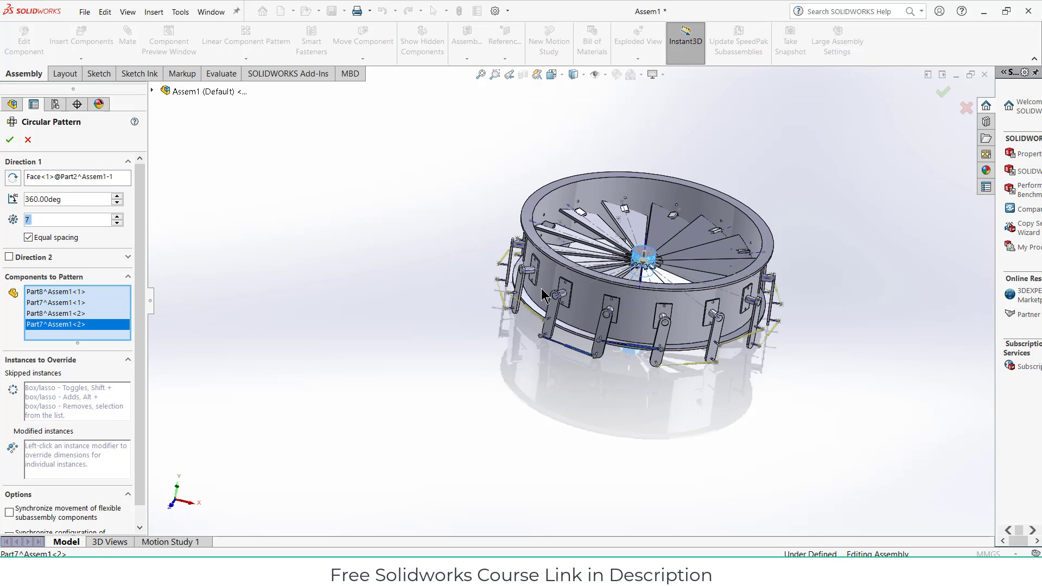
{"action": "scroll", "coordinate": [667, 337], "scroll_direction": "down", "scroll_amount": 4}
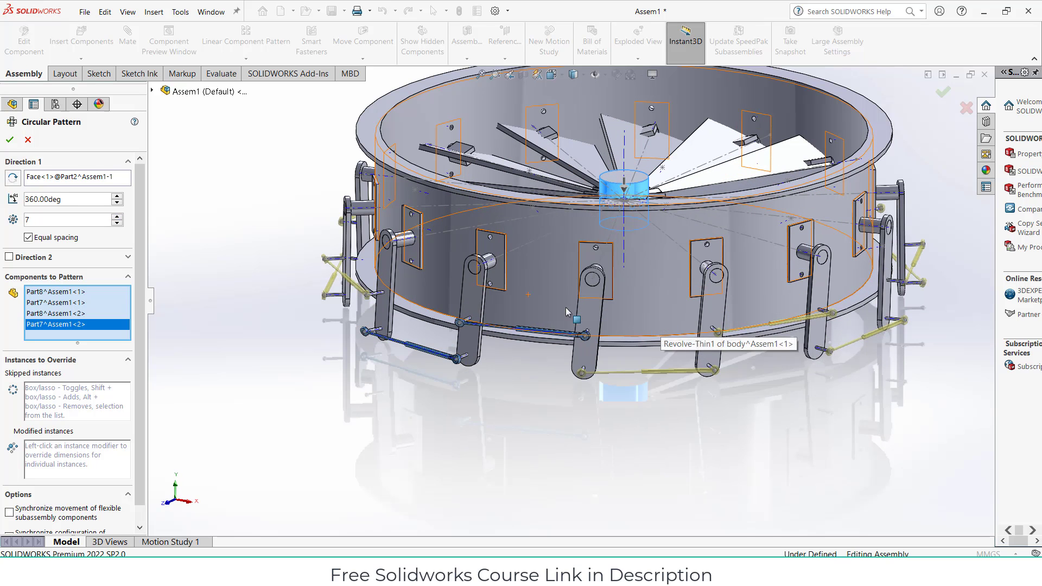
{"action": "left_click", "coordinate": [10, 141]}
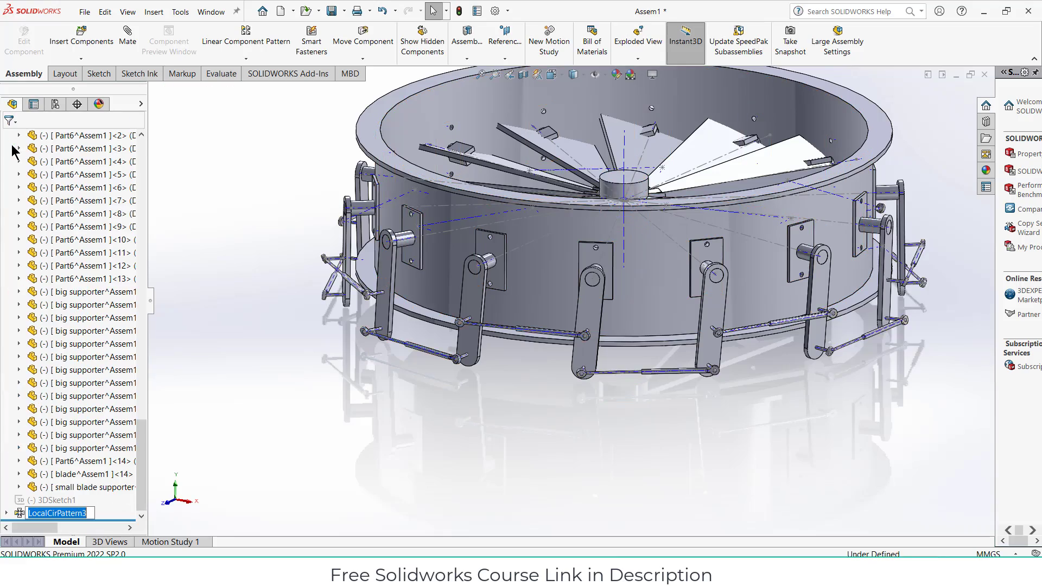
{"action": "middle_click_drag", "start_coordinate": [601, 386], "coordinate": [637, 392]}
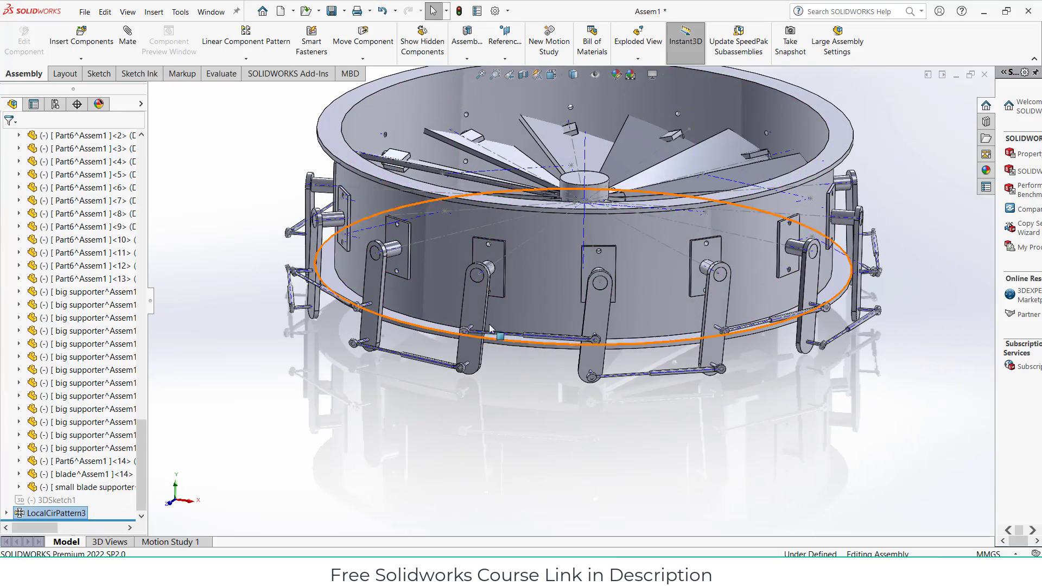
Swing a front lever arm sideways to turn the blades towards the closed position, and rebuild the assembly
{"action": "left_click_drag", "start_coordinate": [476, 355], "coordinate": [497, 356]}
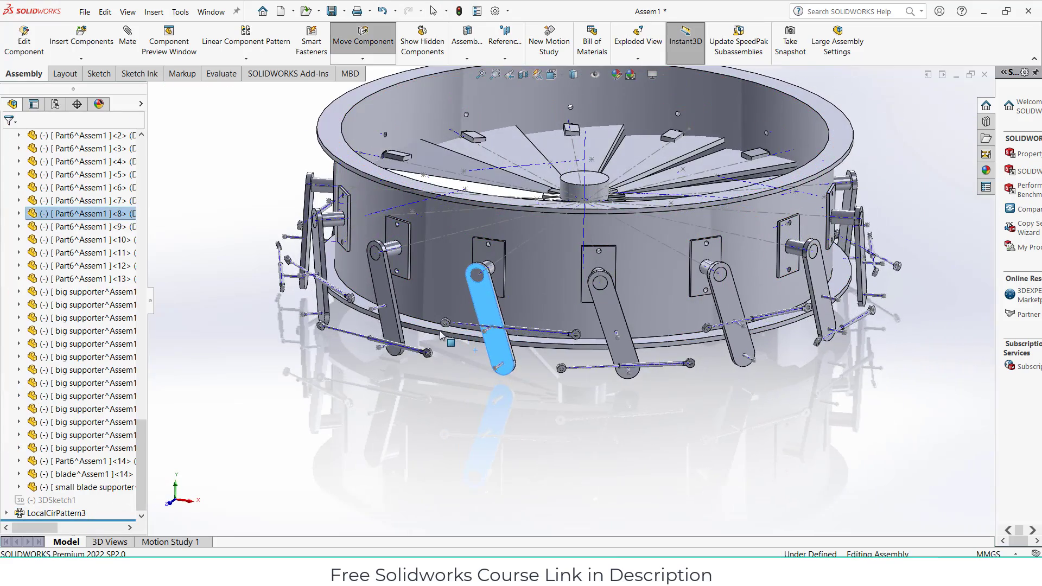
{"action": "left_click", "coordinate": [460, 12]}
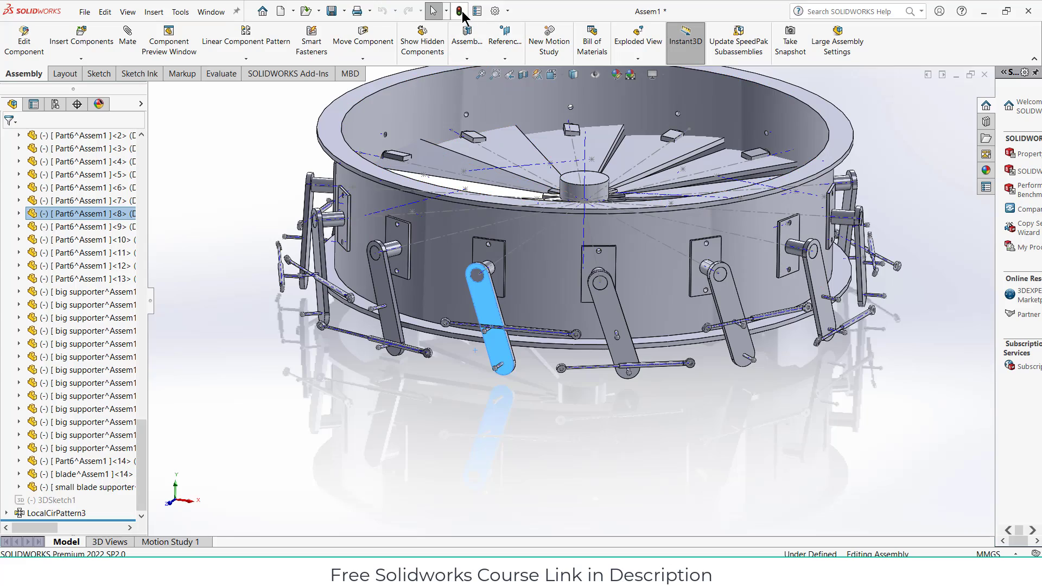
{"action": "middle_click_drag", "start_coordinate": [516, 268], "coordinate": [521, 310]}
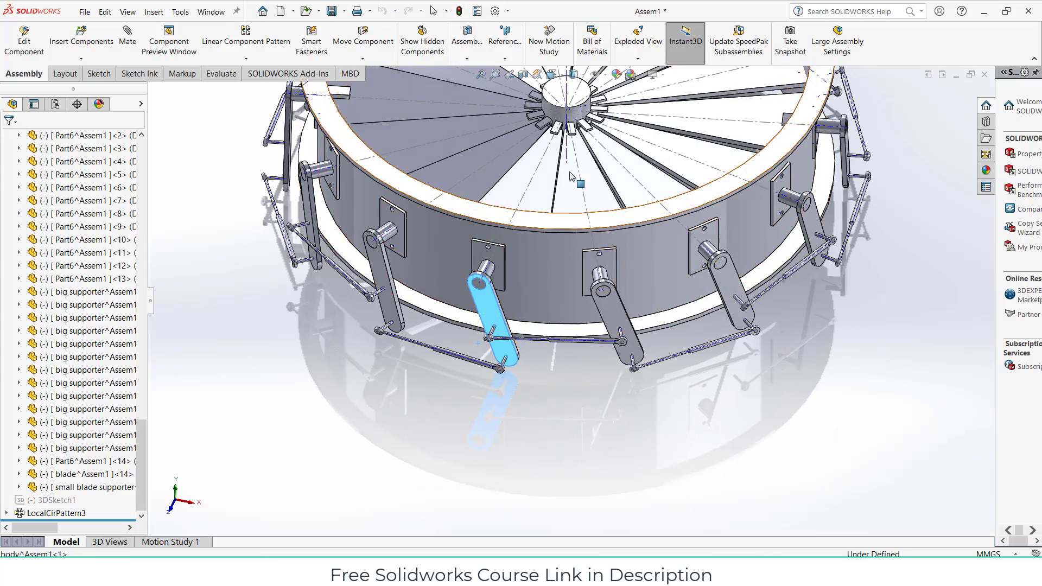
{"action": "middle_click_drag", "start_coordinate": [570, 175], "coordinate": [352, 166]}
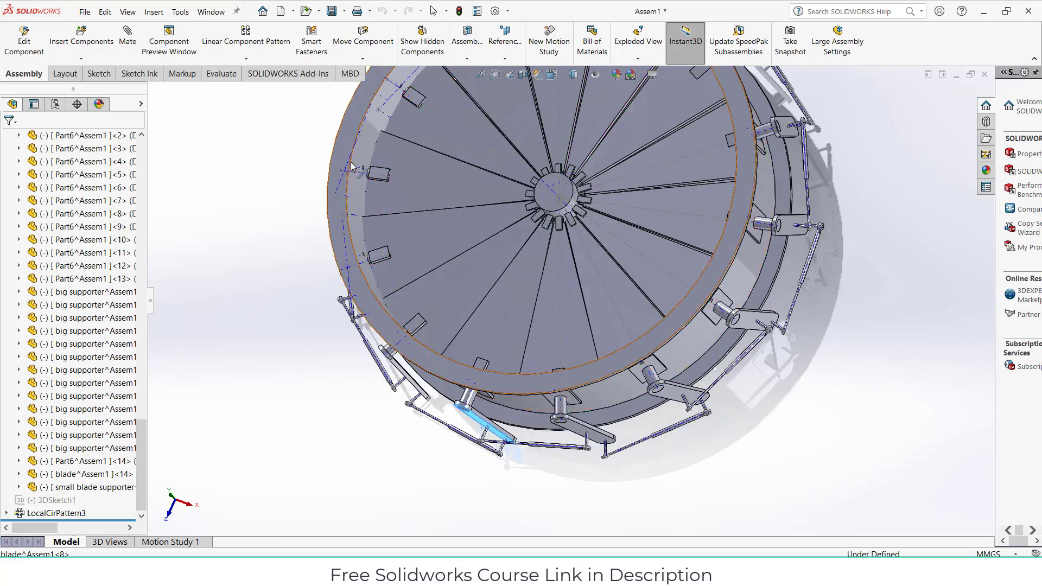
Examine the blades' outer ends and their supporters along the body's inner wall from close up
{"action": "scroll", "coordinate": [352, 166], "scroll_direction": "down", "scroll_amount": 3}
{"action": "scroll", "coordinate": [507, 229], "scroll_direction": "down", "scroll_amount": 4}
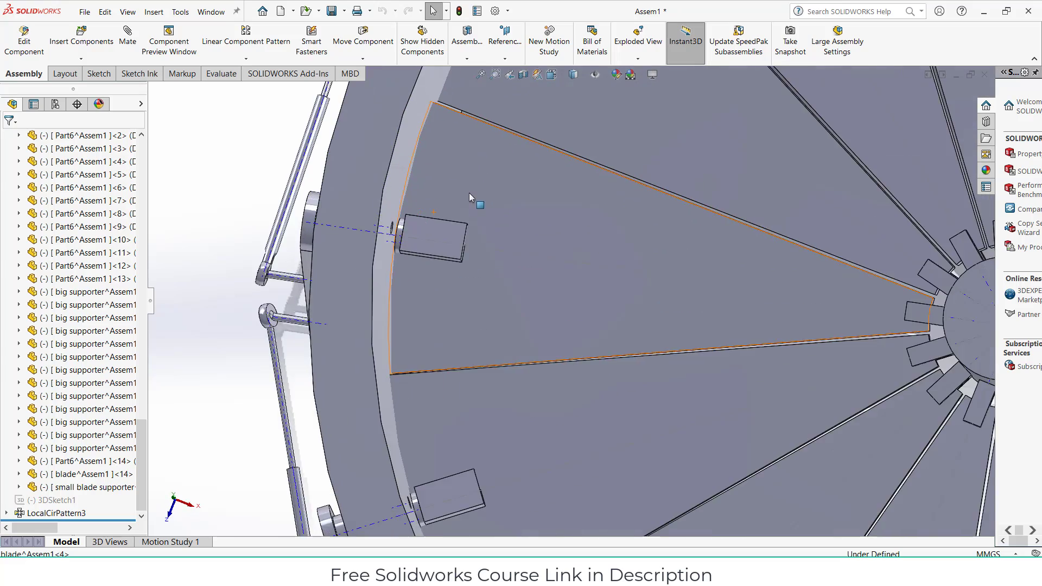
{"action": "middle_click_drag", "start_coordinate": [460, 213], "coordinate": [423, 230]}
{"action": "scroll", "coordinate": [423, 230], "scroll_direction": "down", "scroll_amount": 4}
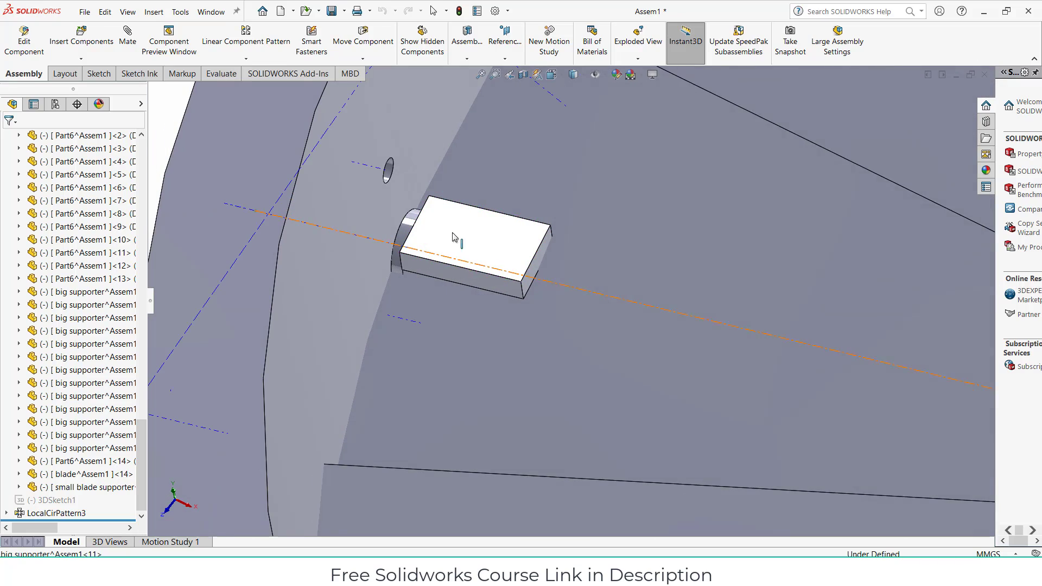
{"action": "scroll", "coordinate": [486, 302], "scroll_direction": "up", "scroll_amount": 3}
{"action": "scroll", "coordinate": [603, 303], "scroll_direction": "up", "scroll_amount": 4}
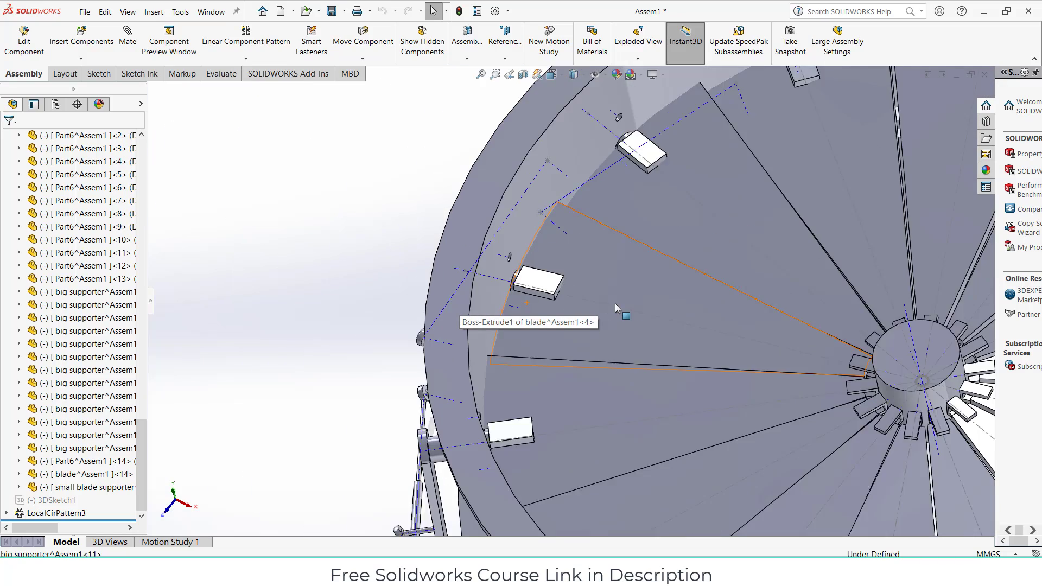
{"action": "middle_click_drag", "start_coordinate": [674, 331], "coordinate": [702, 388]}
Inspect the mates of the first blade instance, including Coincident1, and the gaps beside that blade
{"action": "left_click", "coordinate": [685, 333]}
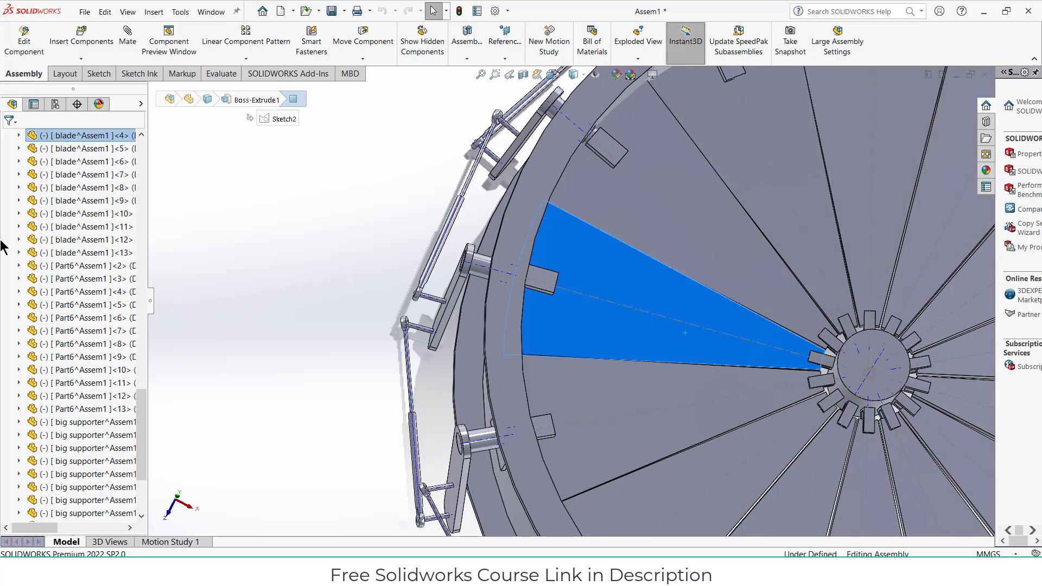
{"action": "scroll", "coordinate": [7, 244], "scroll_direction": "up", "scroll_amount": 8}
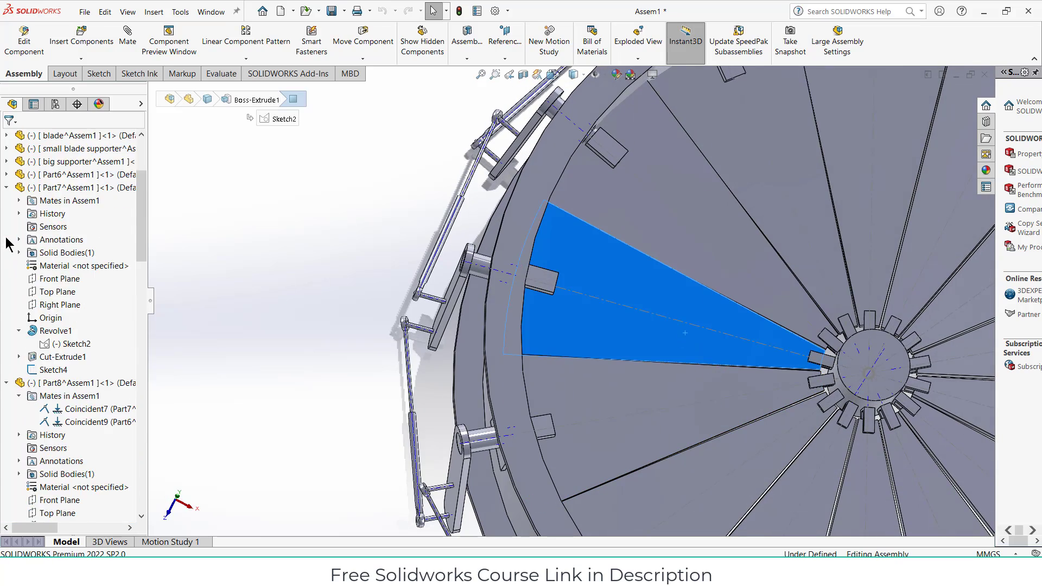
{"action": "left_click", "coordinate": [63, 266]}
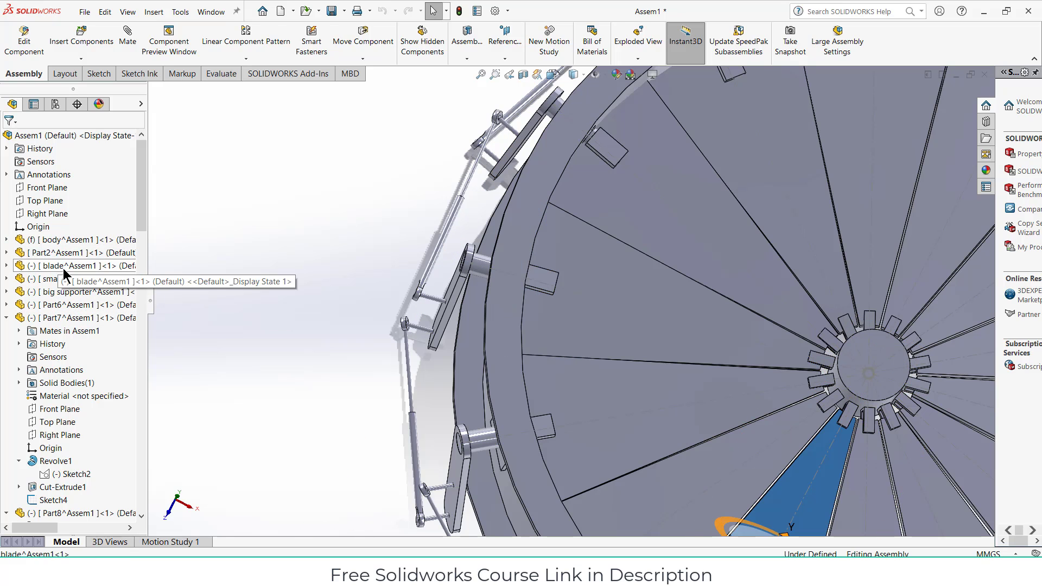
{"action": "scroll", "coordinate": [656, 310], "scroll_direction": "up", "scroll_amount": 4}
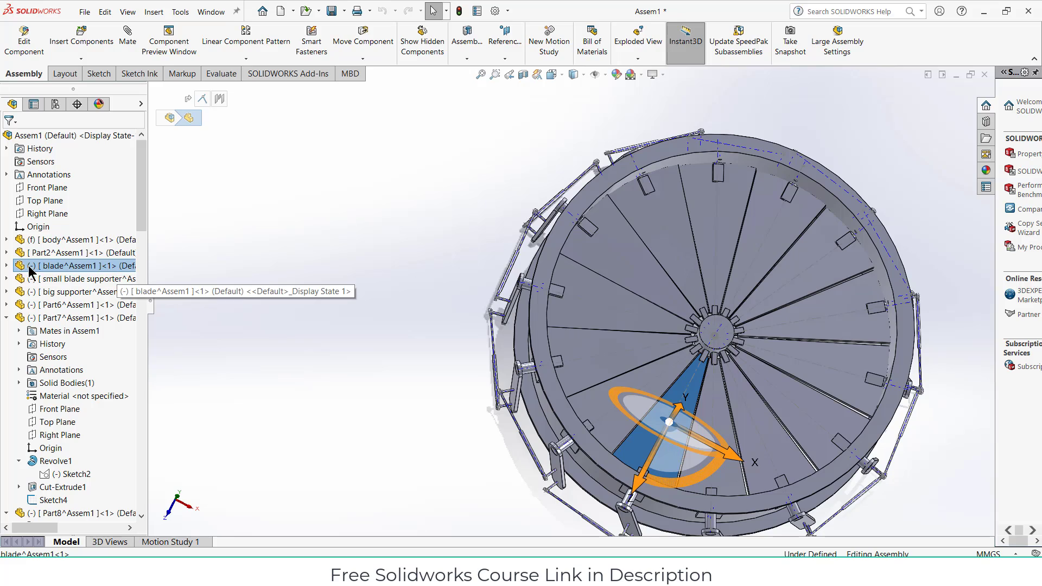
{"action": "left_click", "coordinate": [6, 265]}
{"action": "left_click", "coordinate": [19, 279]}
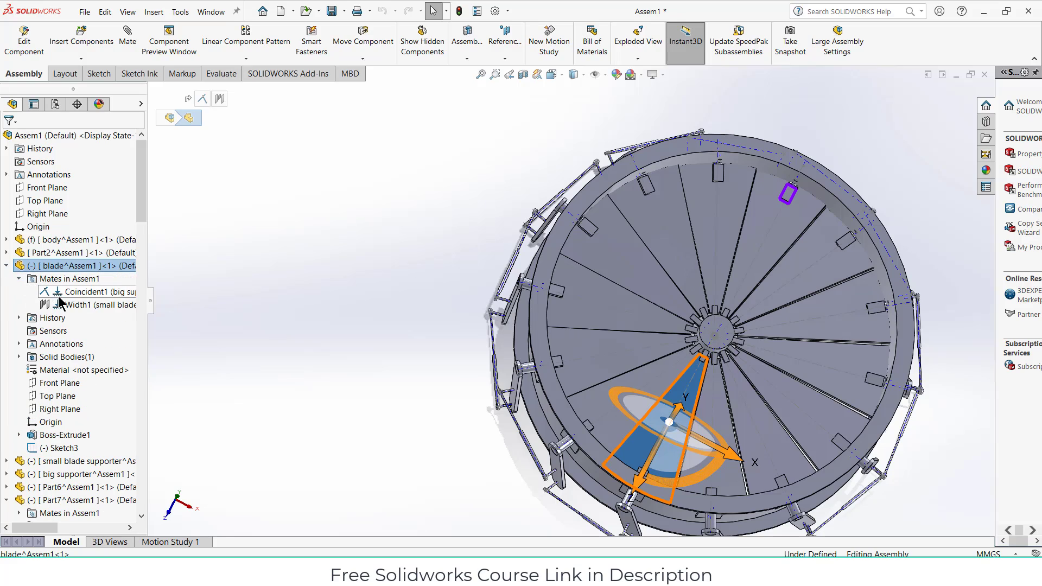
{"action": "left_click", "coordinate": [66, 291]}
{"action": "middle_click_drag", "start_coordinate": [413, 400], "coordinate": [465, 397]}
{"action": "middle_click_drag", "start_coordinate": [707, 431], "coordinate": [458, 358]}
{"action": "scroll", "coordinate": [521, 379], "scroll_direction": "down", "scroll_amount": 6}
{"action": "scroll", "coordinate": [494, 377], "scroll_direction": "down", "scroll_amount": 2}
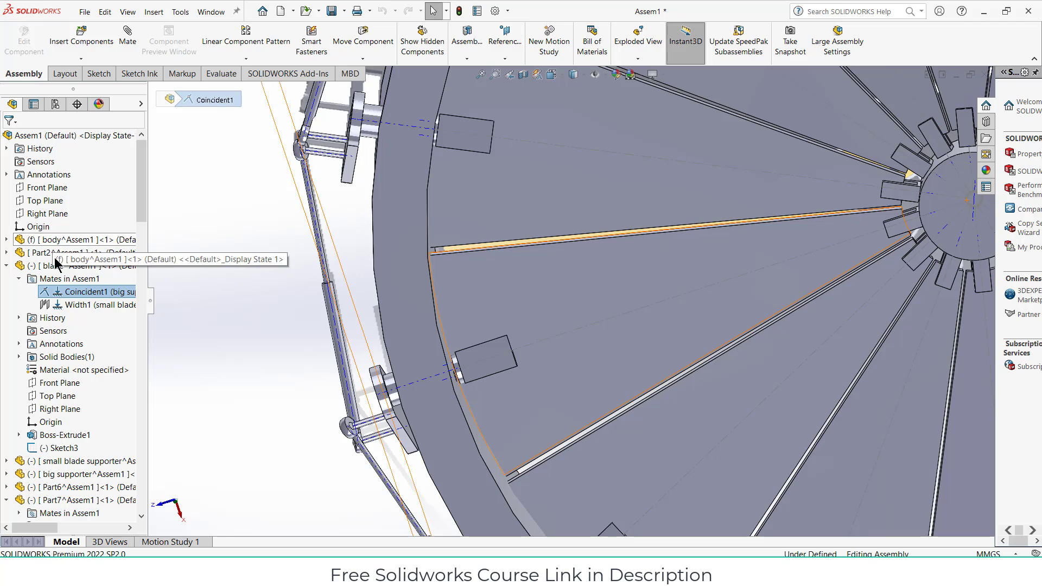
Open the first blade for in-context editing and display the dimensions of its Boss-Extrude1
{"action": "left_click", "coordinate": [76, 265]}
{"action": "left_click", "coordinate": [24, 41]}
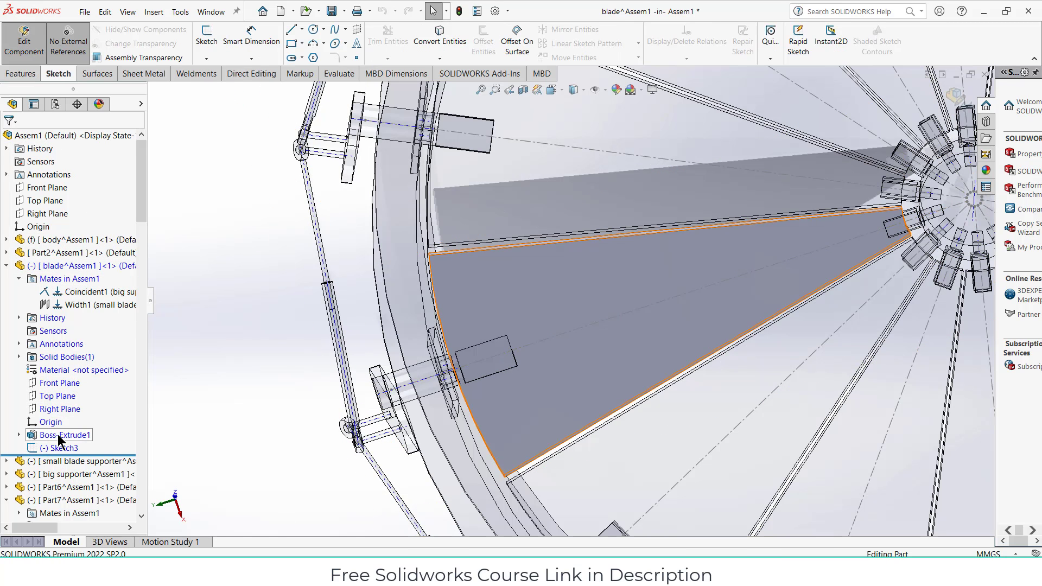
{"action": "left_click", "coordinate": [19, 435]}
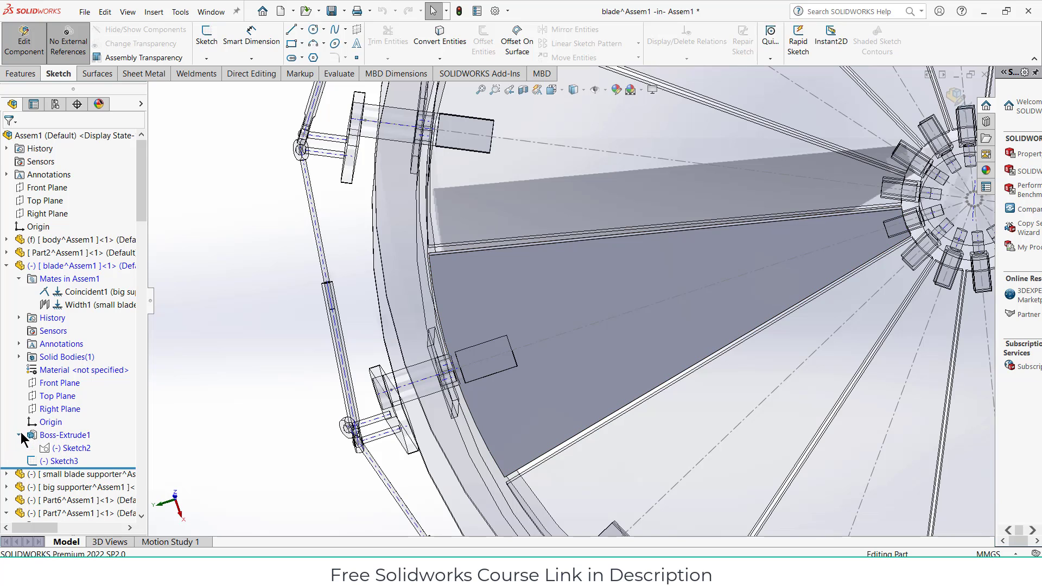
{"action": "right_click", "coordinate": [57, 446]}
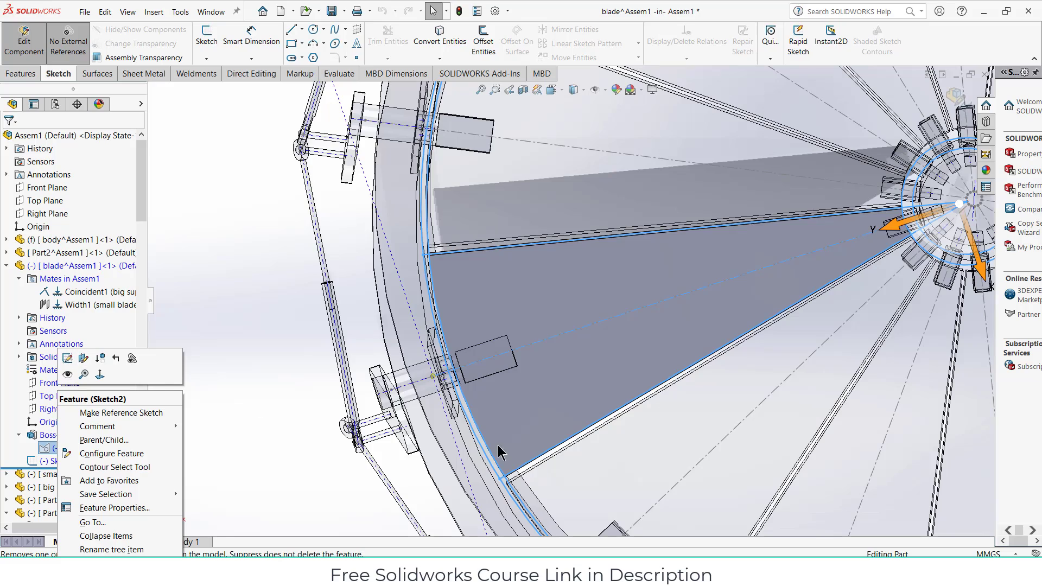
{"action": "left_click", "coordinate": [650, 291]}
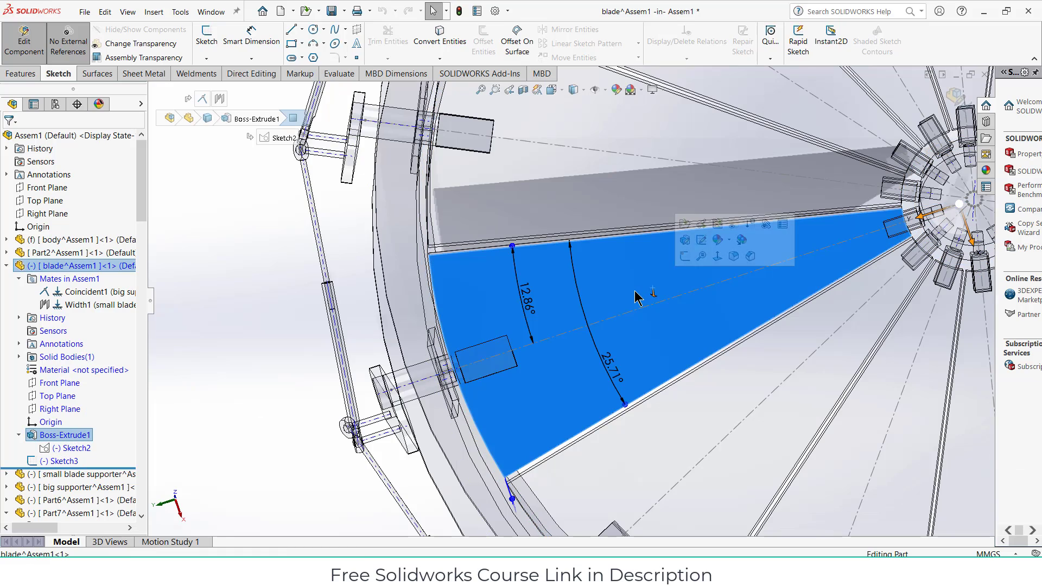
Examine the blade's fit face-on, comparing its outer end with the body wall and its inner end with the hub
{"action": "key", "text": "ctrl+8"}
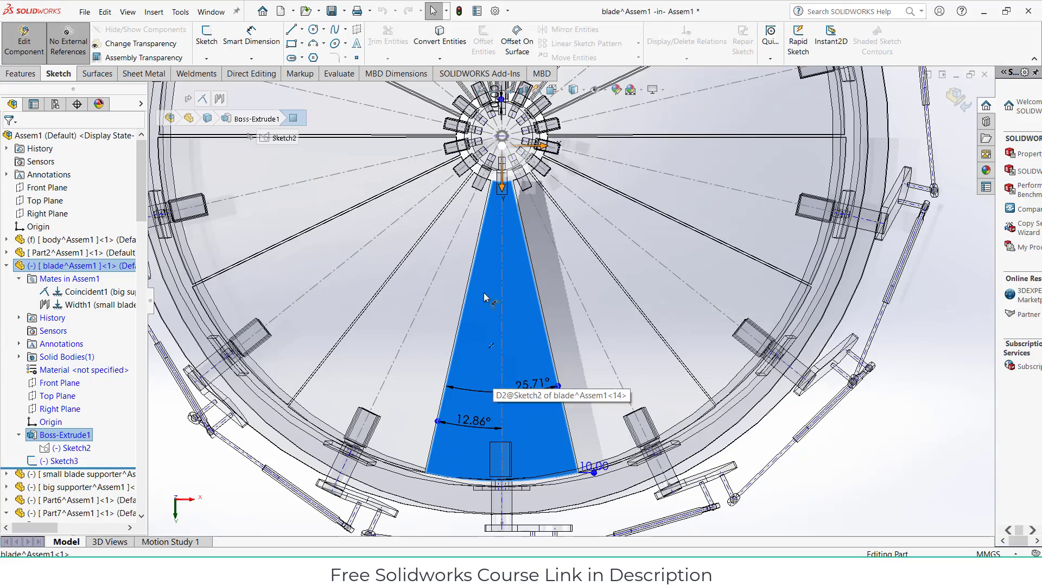
{"action": "scroll", "coordinate": [492, 203], "scroll_direction": "down", "scroll_amount": 5}
{"action": "scroll", "coordinate": [559, 272], "scroll_direction": "up", "scroll_amount": 6}
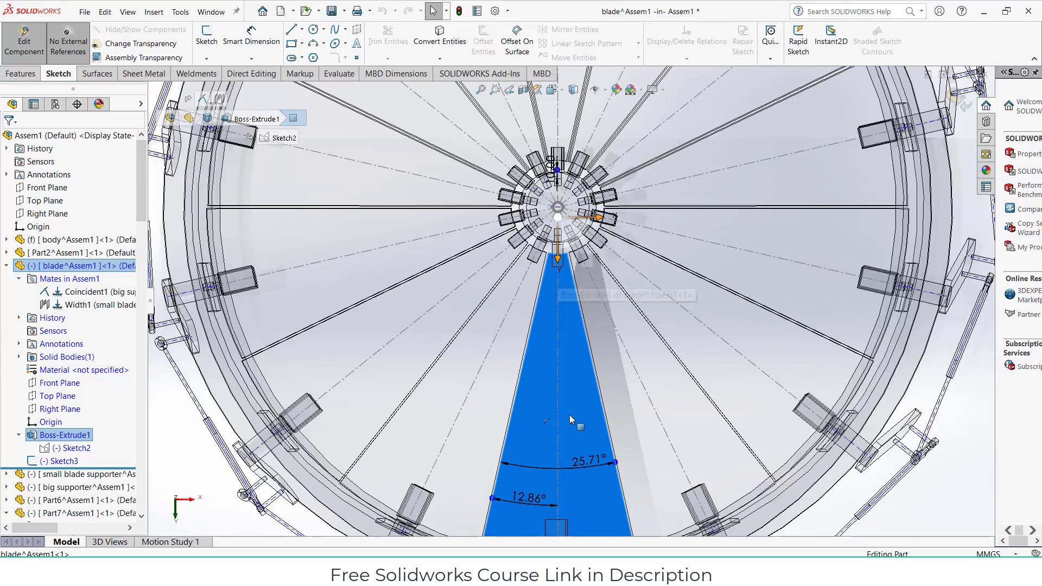
{"action": "scroll", "coordinate": [562, 477], "scroll_direction": "down", "scroll_amount": 4}
{"action": "scroll", "coordinate": [562, 478], "scroll_direction": "up", "scroll_amount": 2}
{"action": "scroll", "coordinate": [560, 445], "scroll_direction": "down", "scroll_amount": 5}
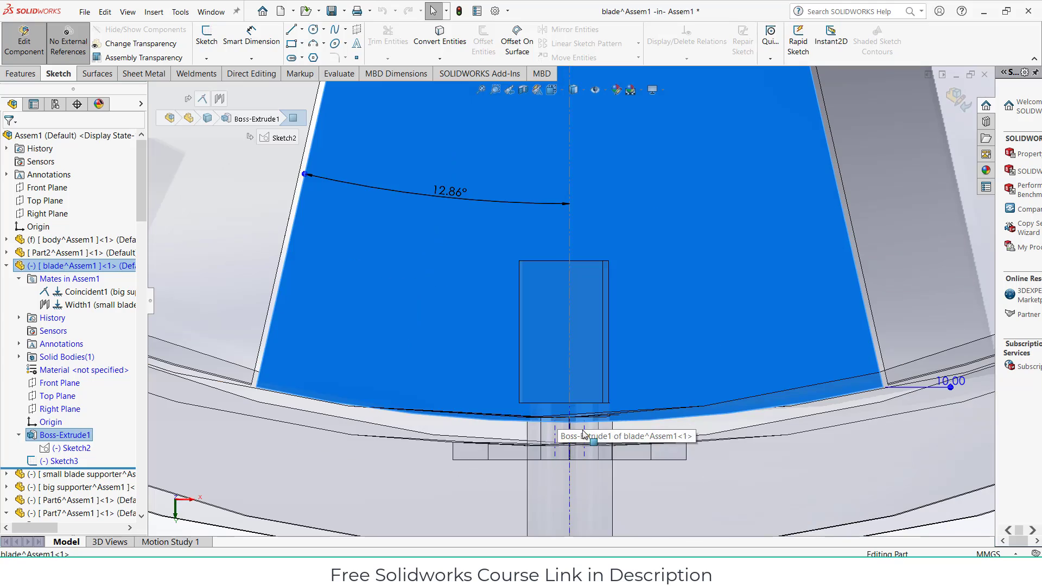
{"action": "scroll", "coordinate": [599, 411], "scroll_direction": "up", "scroll_amount": 6}
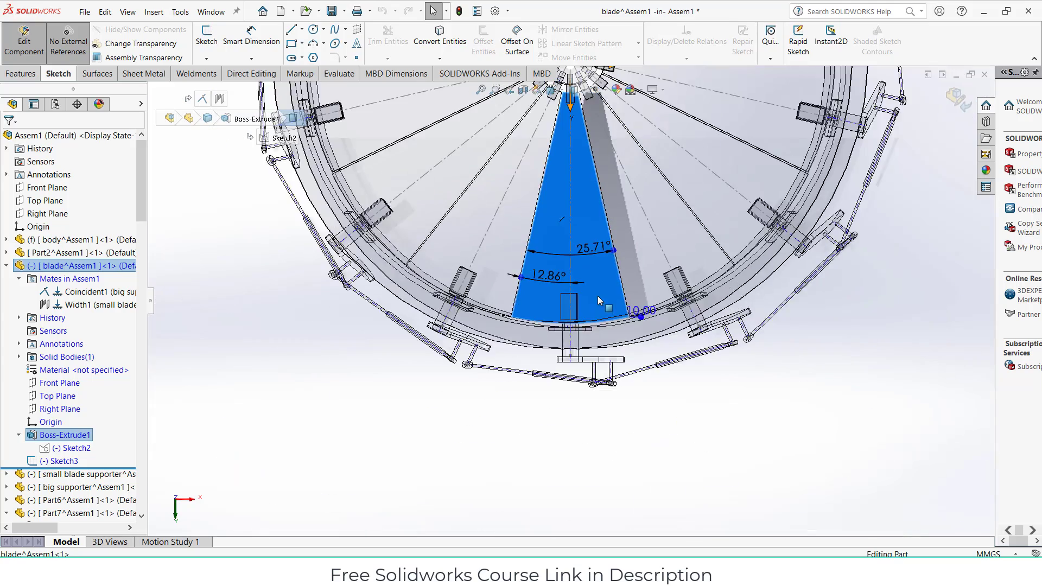
{"action": "scroll", "coordinate": [597, 295], "scroll_direction": "up", "scroll_amount": 3}
{"action": "scroll", "coordinate": [565, 257], "scroll_direction": "down", "scroll_amount": 6}
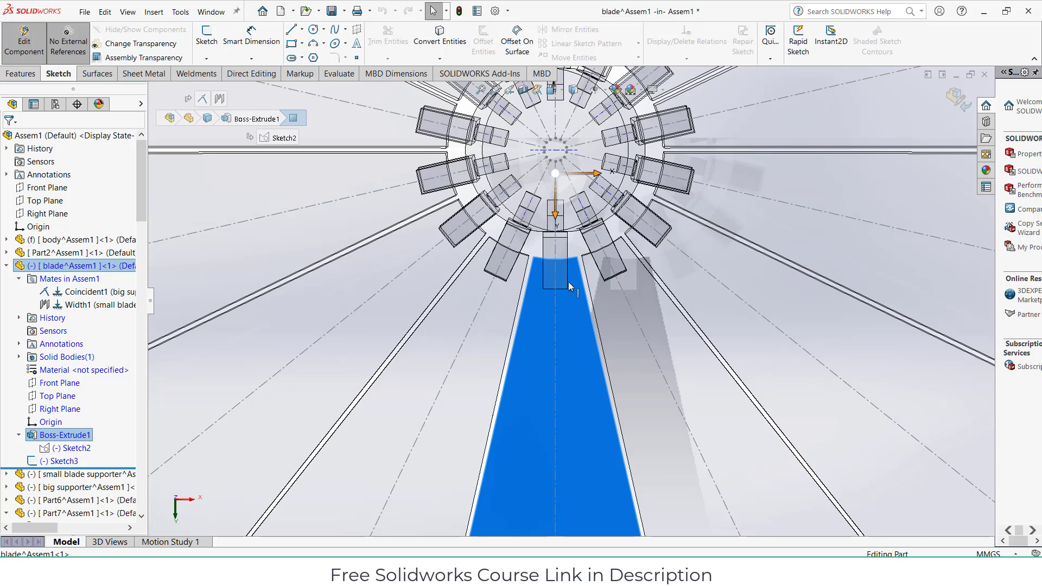
{"action": "scroll", "coordinate": [574, 347], "scroll_direction": "up", "scroll_amount": 2}
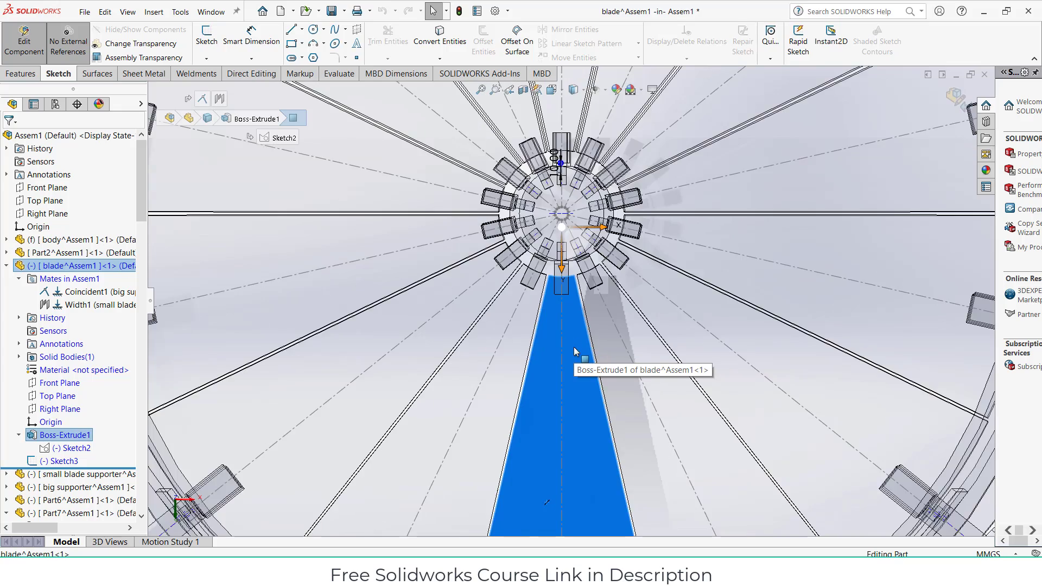
{"action": "scroll", "coordinate": [574, 347], "scroll_direction": "up", "scroll_amount": 2}
{"action": "scroll", "coordinate": [573, 434], "scroll_direction": "down", "scroll_amount": 2}
{"action": "scroll", "coordinate": [575, 472], "scroll_direction": "up", "scroll_amount": 1}
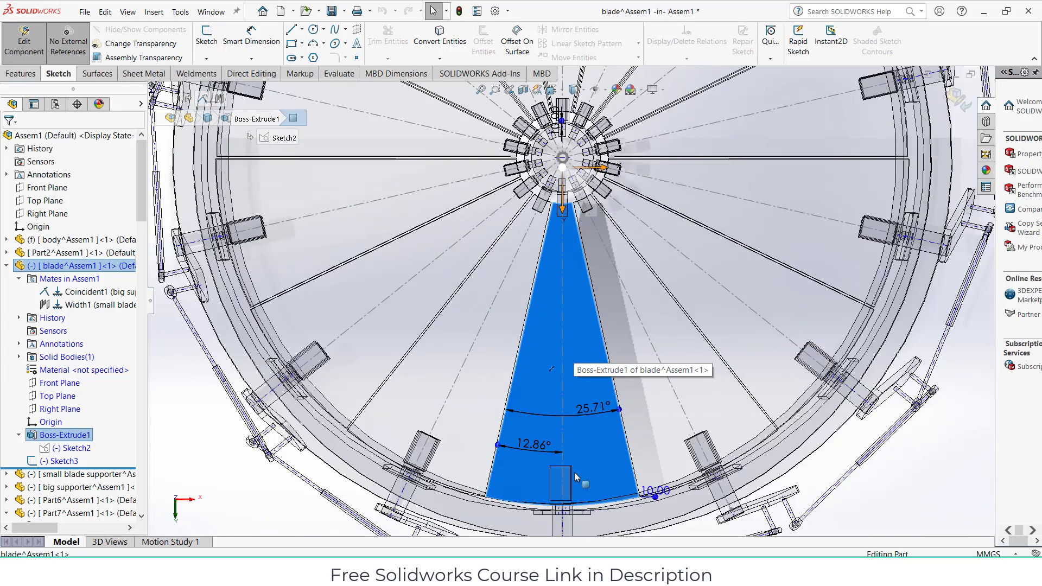
{"action": "scroll", "coordinate": [576, 477], "scroll_direction": "down", "scroll_amount": 3}
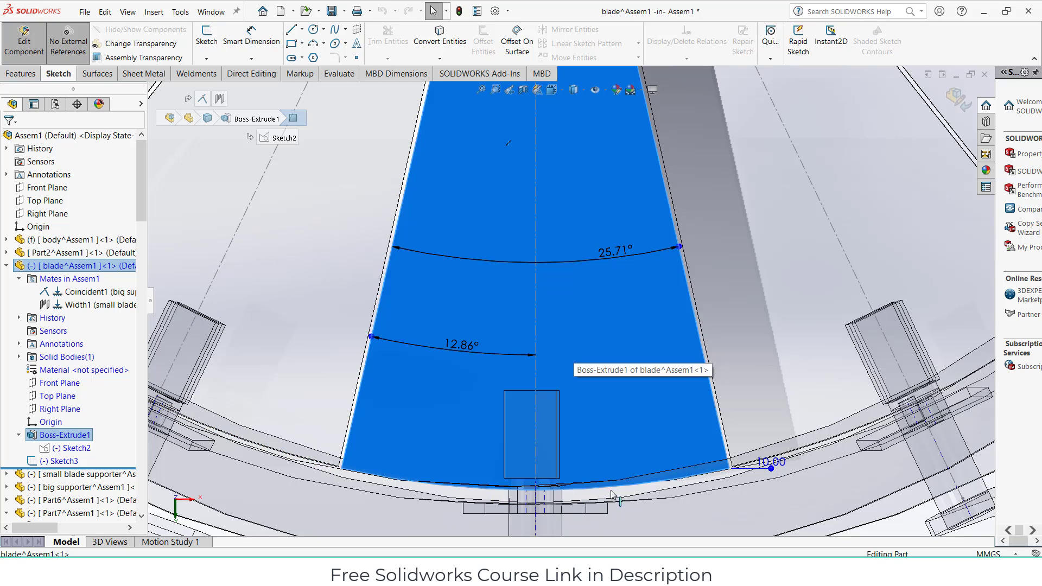
Edit the blade's Sketch2, set the outer circle's 5 mm offset to 10 mm, and exit the sketch
{"action": "left_click", "coordinate": [60, 462]}
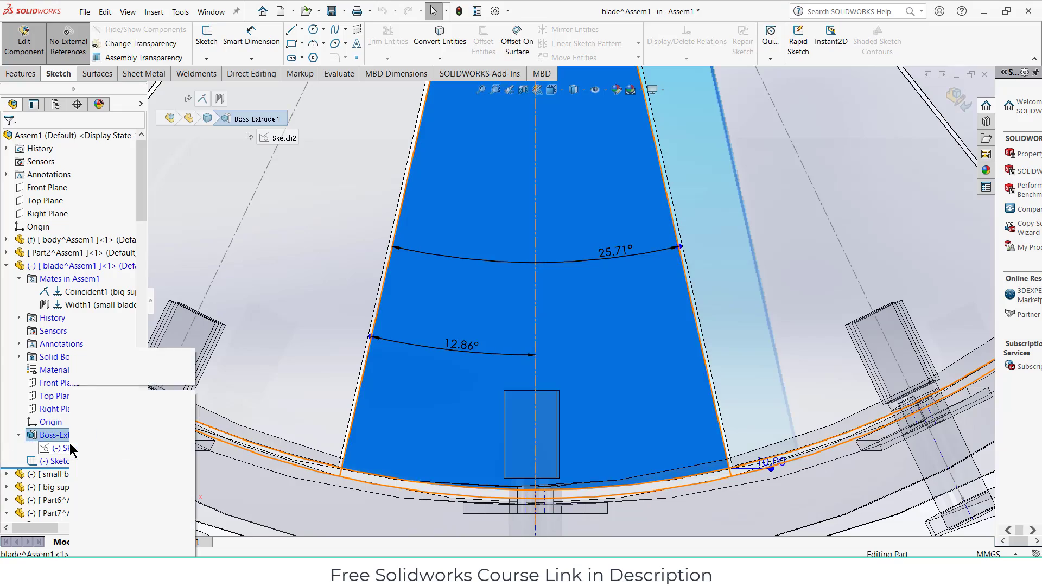
{"action": "right_click", "coordinate": [69, 449]}
{"action": "left_click", "coordinate": [82, 361]}
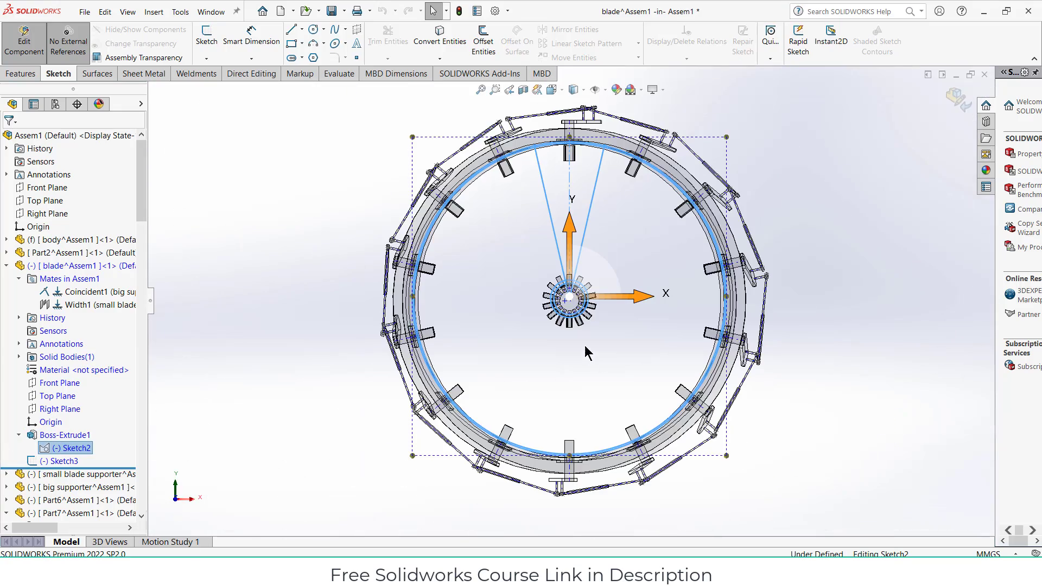
{"action": "scroll", "coordinate": [576, 462], "scroll_direction": "down", "scroll_amount": 3}
{"action": "scroll", "coordinate": [573, 476], "scroll_direction": "down", "scroll_amount": 4}
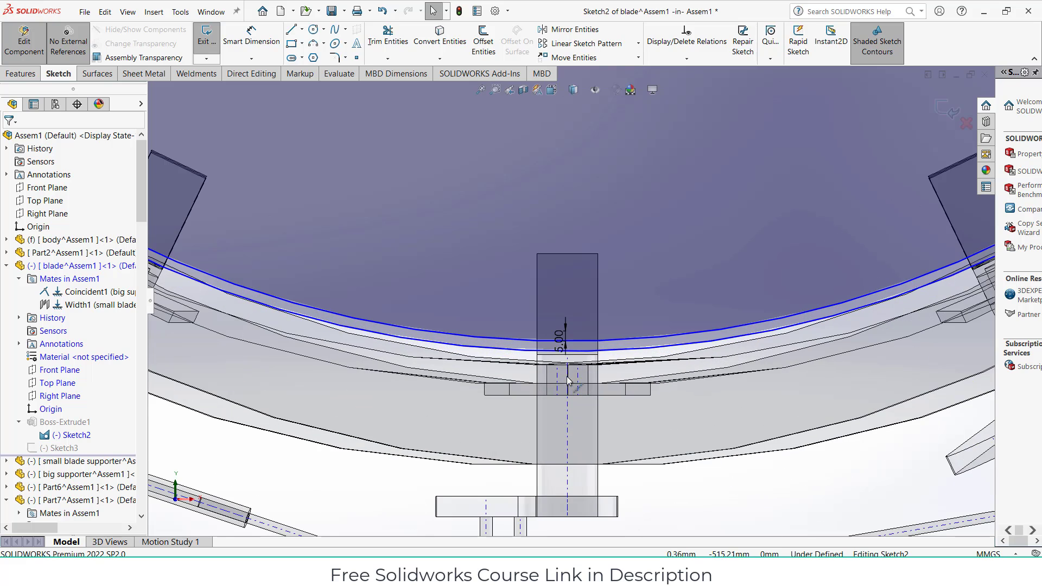
{"action": "double_click", "coordinate": [564, 347]}
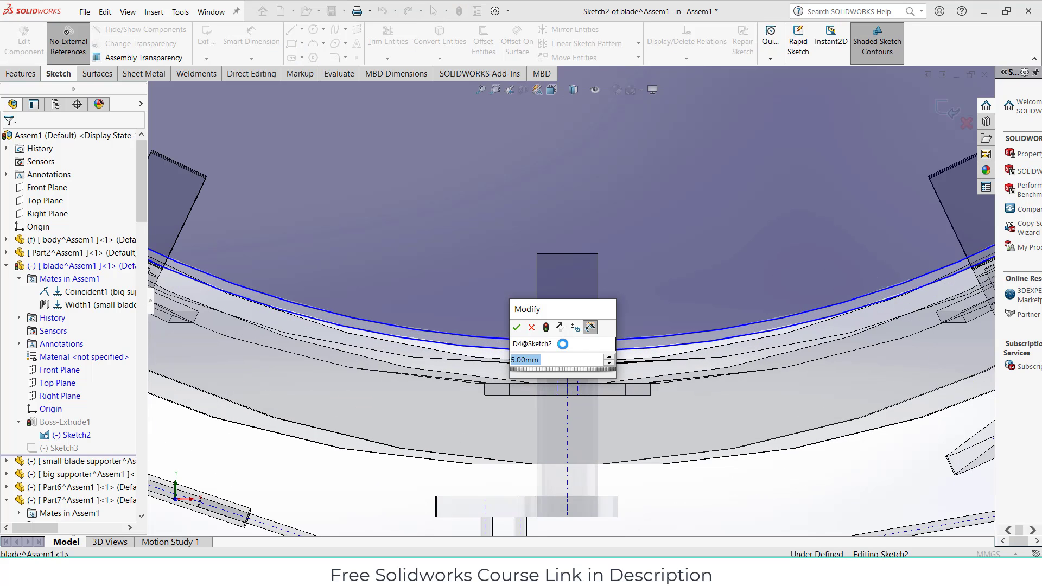
{"action": "type", "text": "10"}
{"action": "key", "text": "Return"}
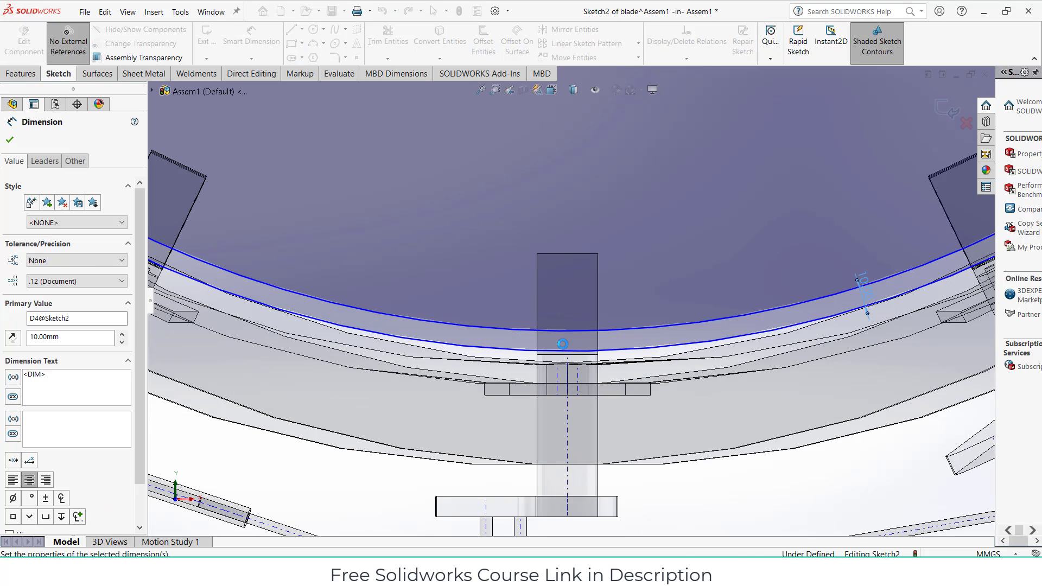
{"action": "scroll", "coordinate": [812, 165], "scroll_direction": "up", "scroll_amount": 4}
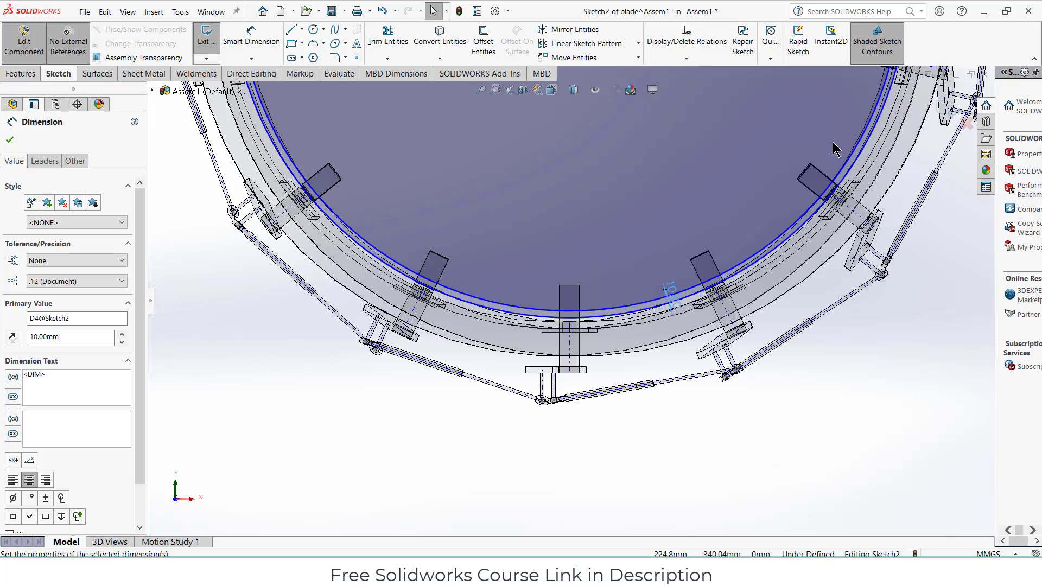
{"action": "left_click", "coordinate": [947, 108]}
{"action": "left_click", "coordinate": [945, 115]}
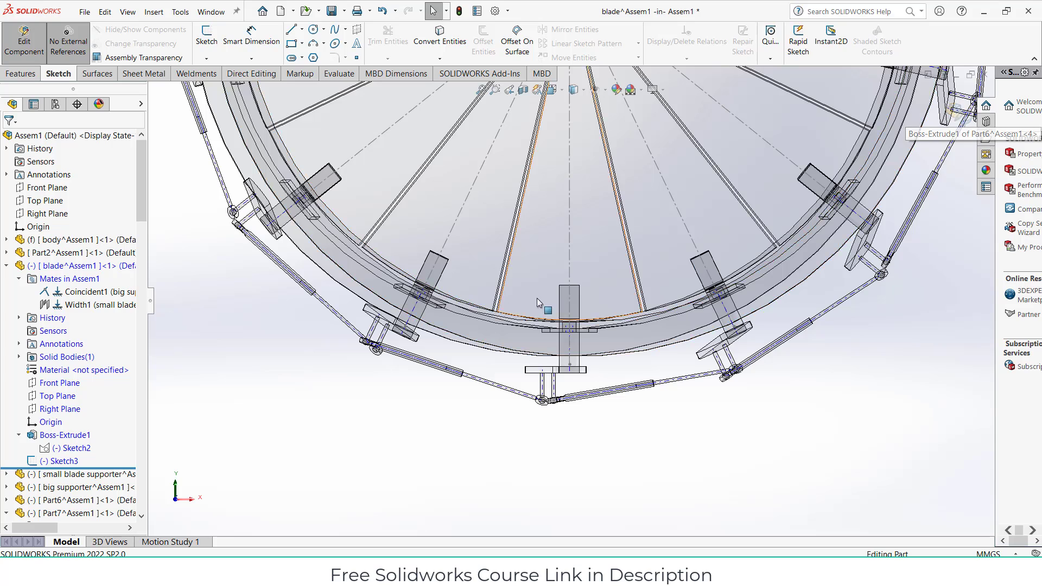
Set the outer circle's offset in the blade's Sketch2 to 20 mm, exit the sketch, and return to editing the assembly
{"action": "scroll", "coordinate": [537, 302], "scroll_direction": "down", "scroll_amount": 3}
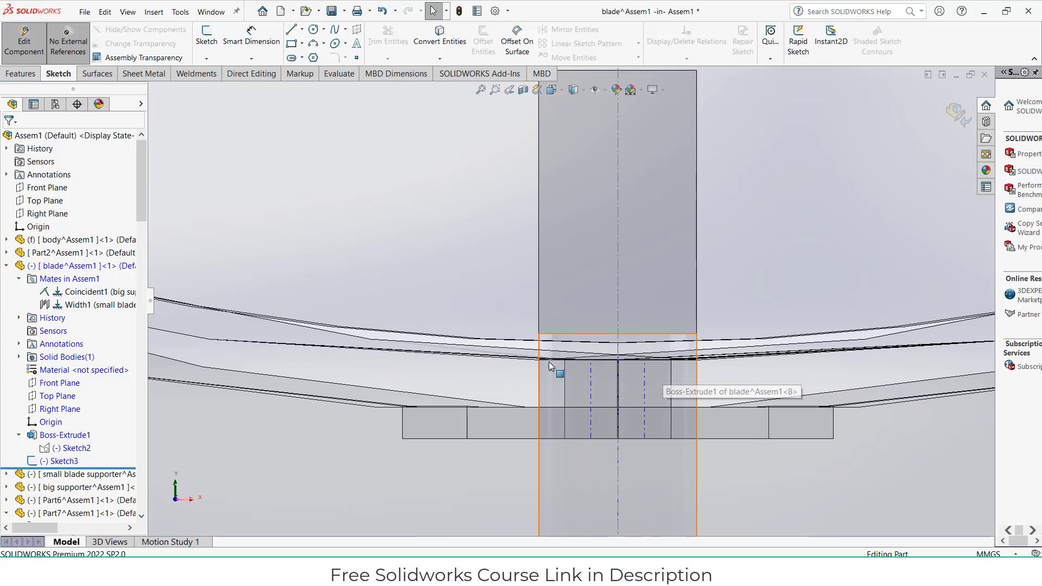
{"action": "right_click", "coordinate": [68, 448]}
{"action": "left_click", "coordinate": [78, 358]}
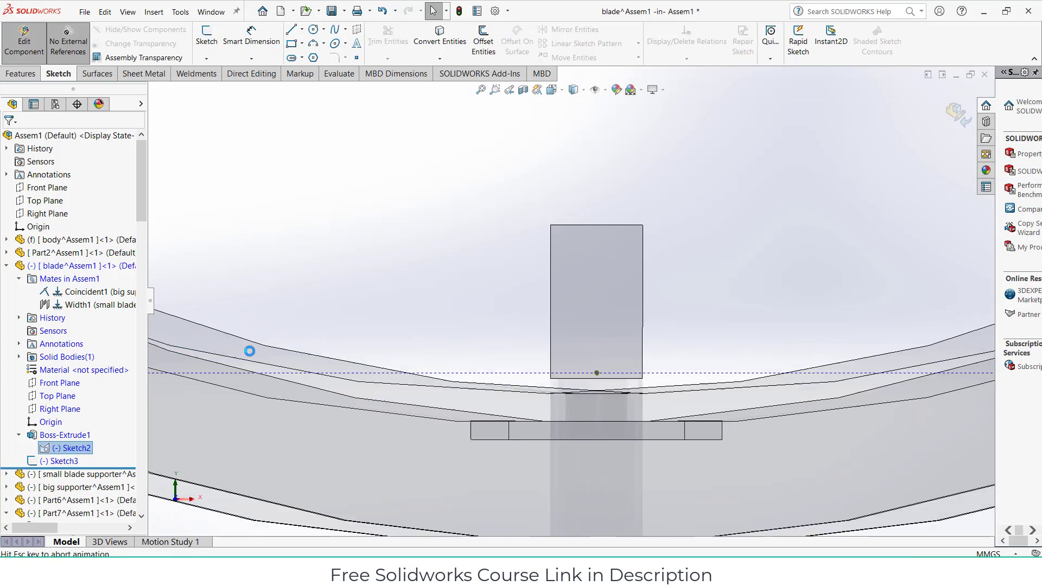
{"action": "scroll", "coordinate": [570, 437], "scroll_direction": "down", "scroll_amount": 4}
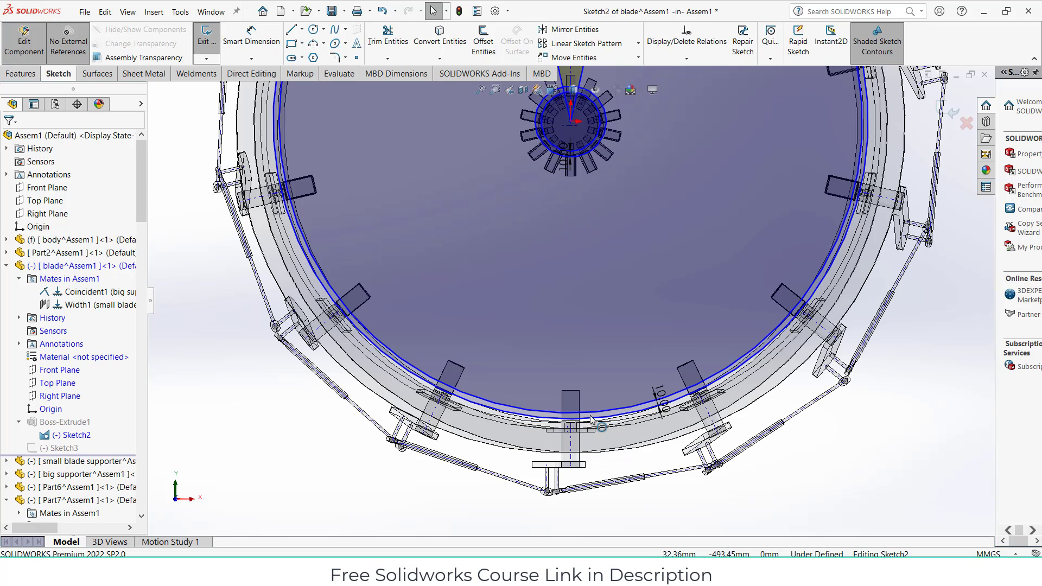
{"action": "double_click", "coordinate": [707, 377]}
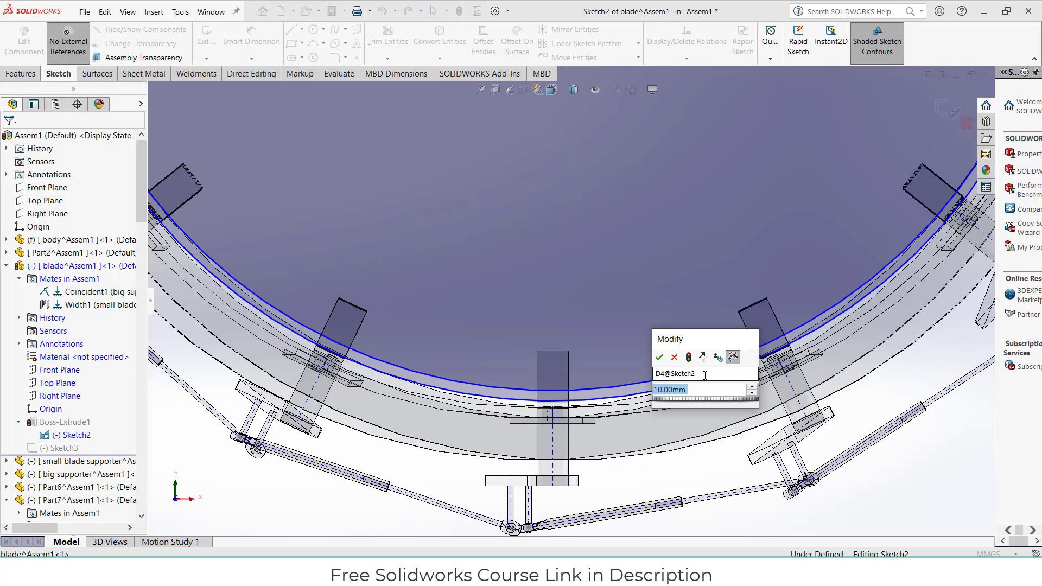
{"action": "type", "text": "20"}
{"action": "key", "text": "Return"}
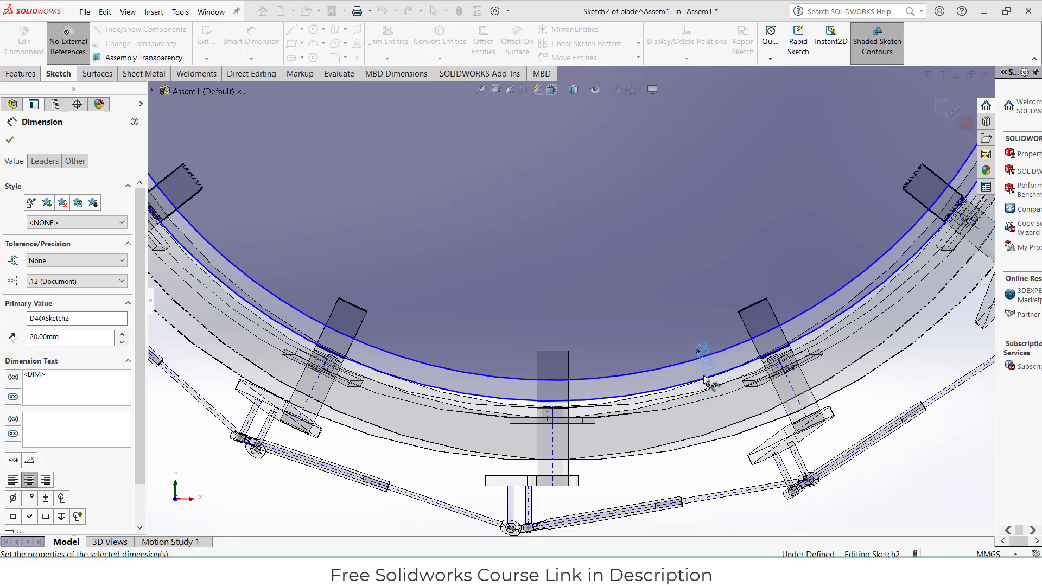
{"action": "left_click", "coordinate": [948, 116]}
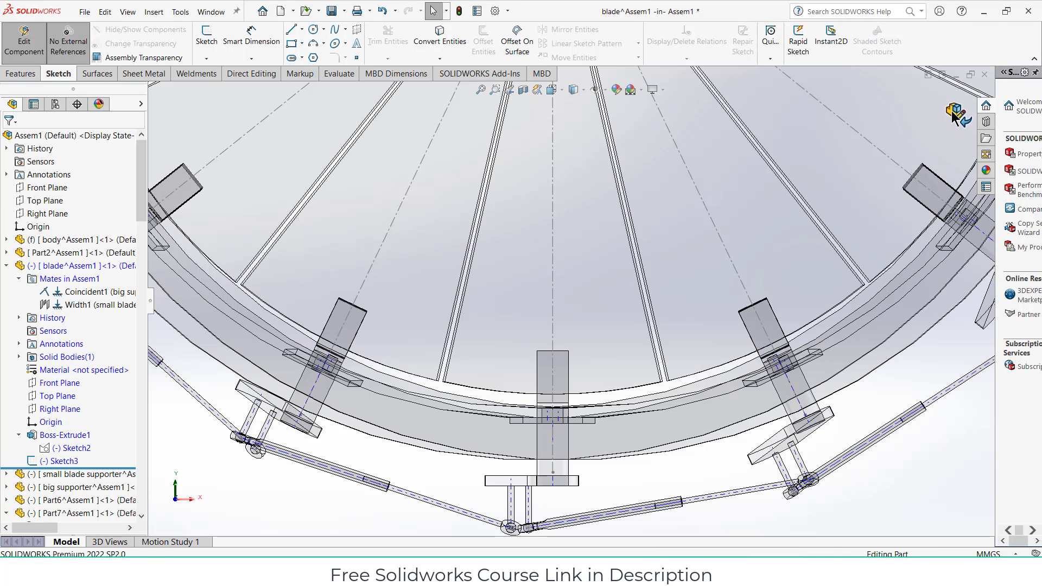
{"action": "left_click", "coordinate": [954, 116]}
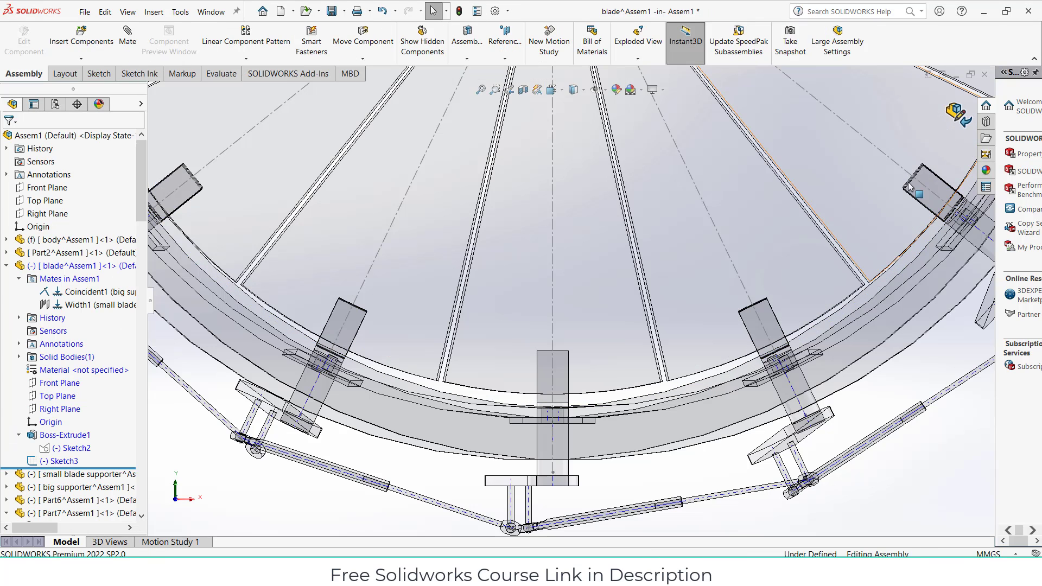
Swing a front lever arm on the body's outside to rotate the blades and check their motion inside the ring
{"action": "middle_click_drag", "start_coordinate": [727, 349], "coordinate": [638, 255]}
{"action": "middle_click_drag", "start_coordinate": [513, 342], "coordinate": [579, 274]}
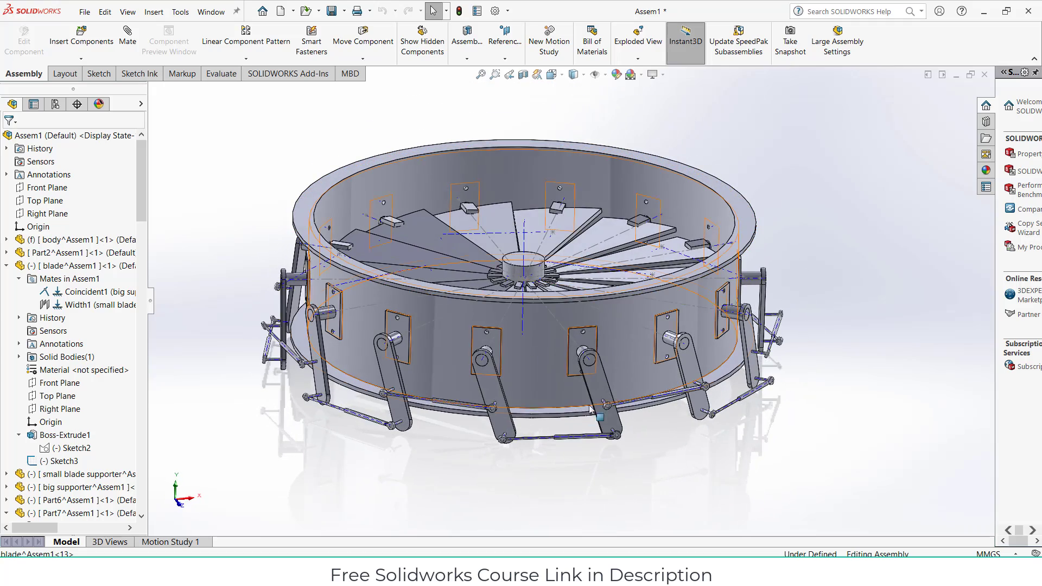
{"action": "left_click_drag", "start_coordinate": [607, 393], "coordinate": [582, 443]}
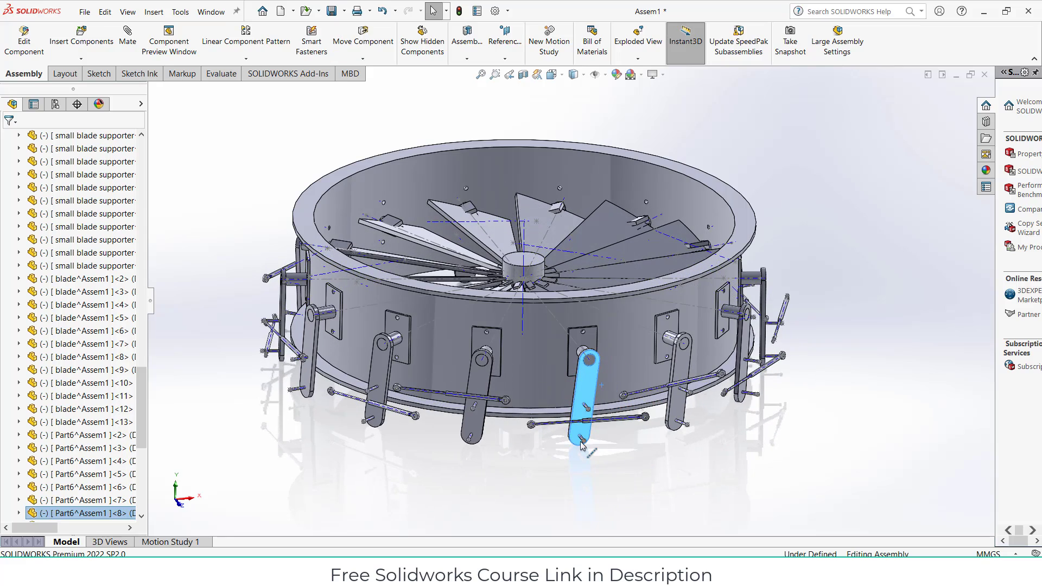
{"action": "middle_click_drag", "start_coordinate": [578, 446], "coordinate": [590, 306]}
{"action": "scroll", "coordinate": [334, 296], "scroll_direction": "down", "scroll_amount": 4}
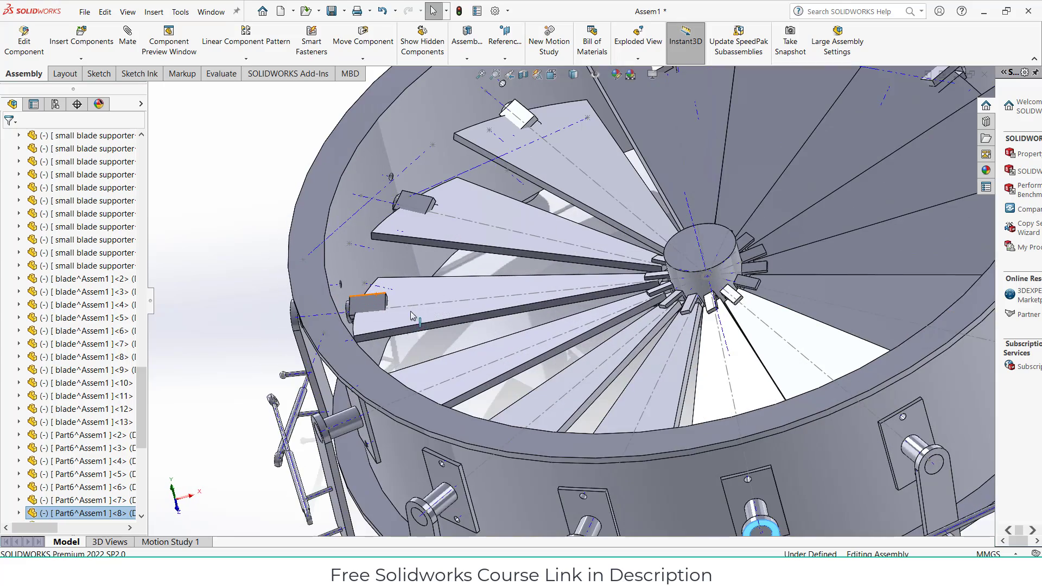
Inspect the first big supporter's mates, including Concentric4, Coincident1 and Parallel1, and the faces they reference
{"action": "left_click", "coordinate": [374, 307]}
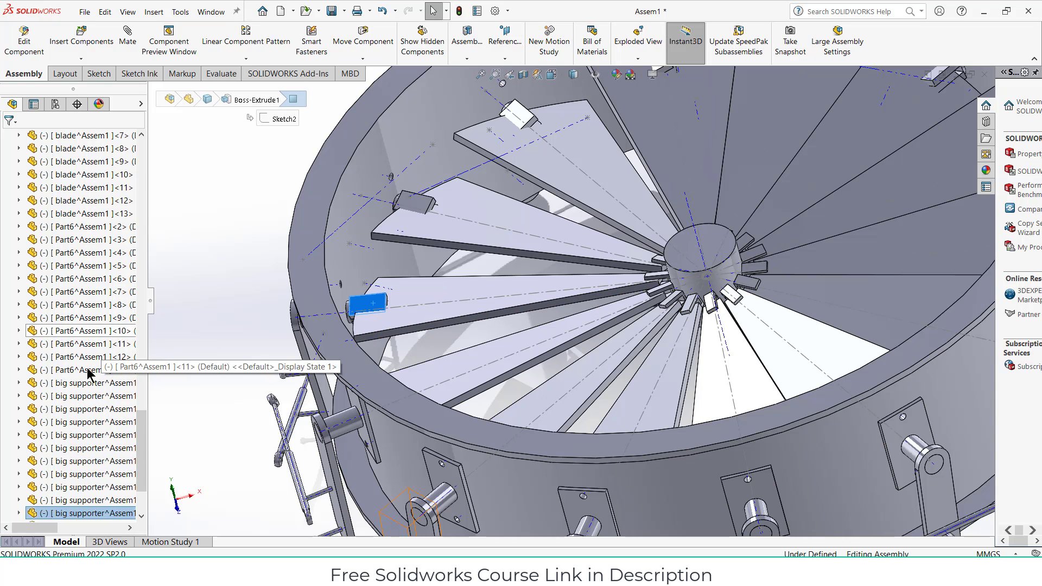
{"action": "scroll", "coordinate": [52, 474], "scroll_direction": "up", "scroll_amount": 20}
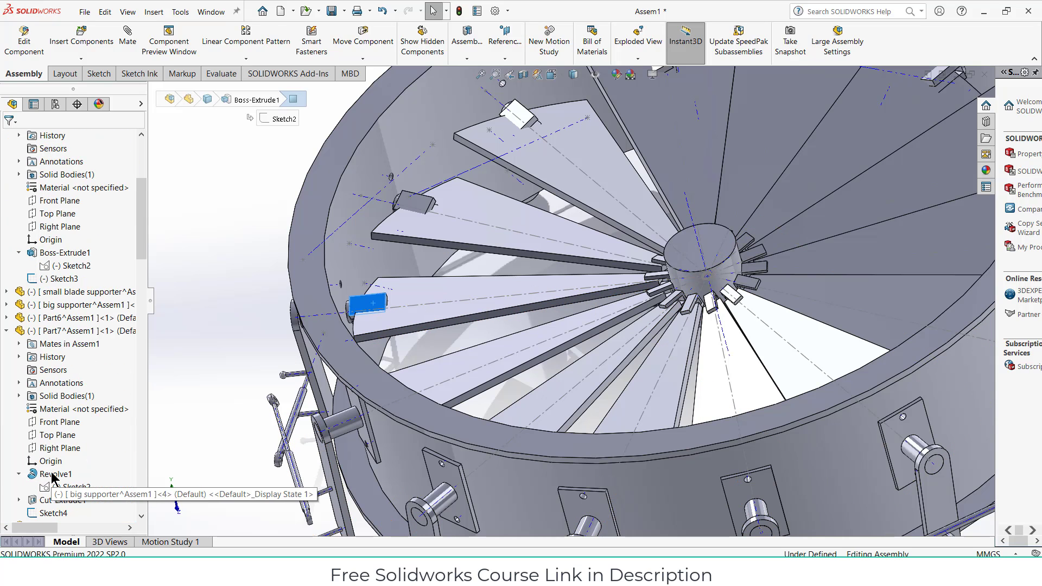
{"action": "left_click", "coordinate": [71, 304]}
{"action": "scroll", "coordinate": [487, 221], "scroll_direction": "up", "scroll_amount": 4}
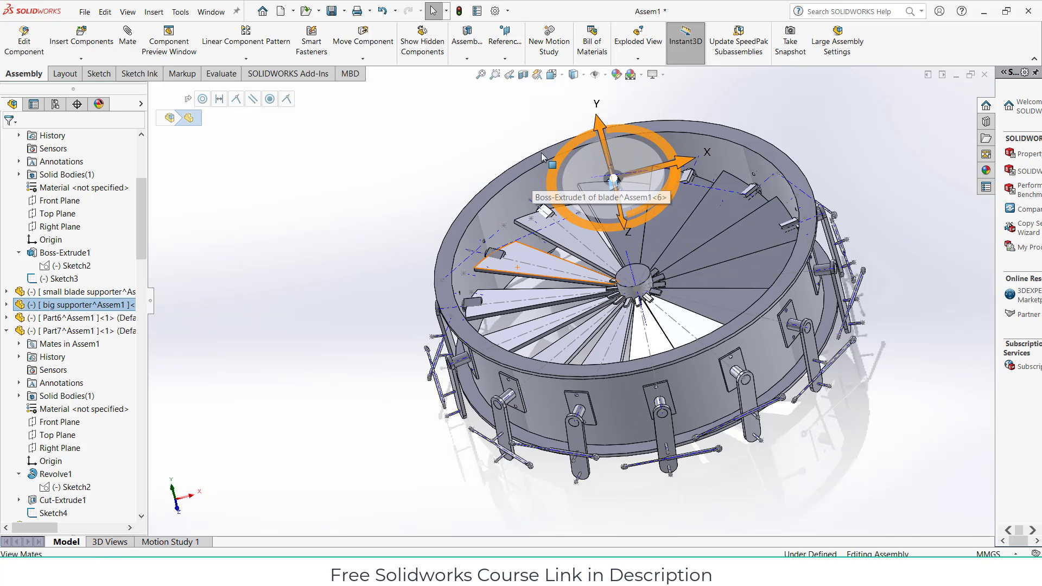
{"action": "scroll", "coordinate": [542, 156], "scroll_direction": "down", "scroll_amount": 2}
{"action": "left_click", "coordinate": [7, 304]}
{"action": "left_click", "coordinate": [19, 318]}
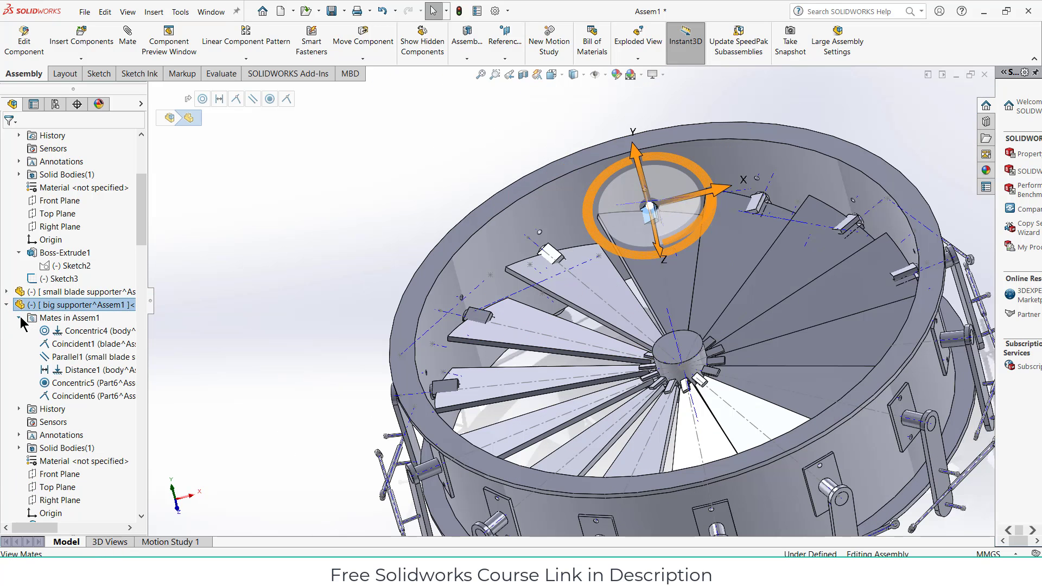
{"action": "left_click", "coordinate": [68, 331]}
{"action": "left_click", "coordinate": [70, 344]}
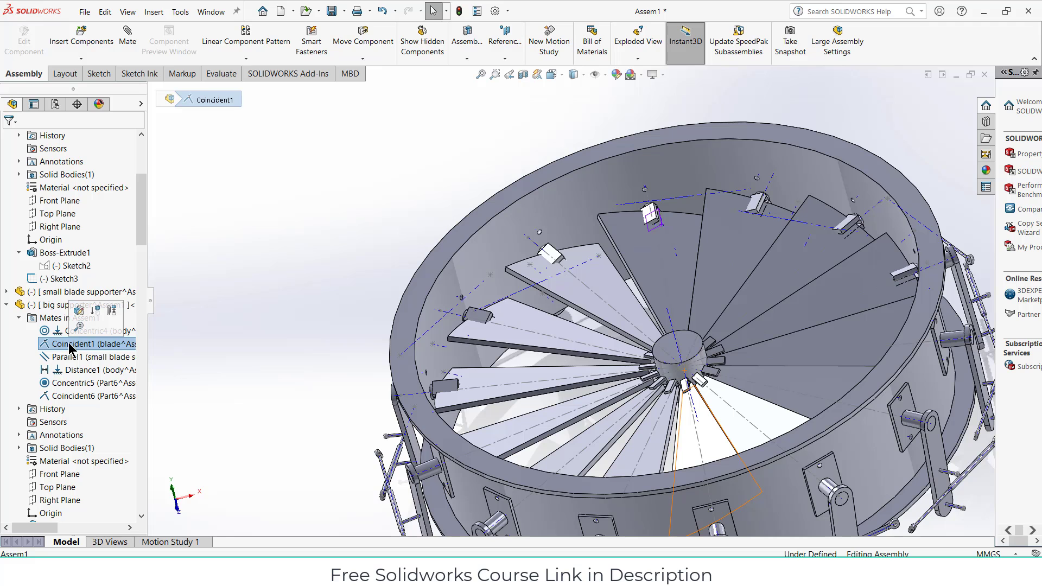
{"action": "left_click", "coordinate": [70, 357]}
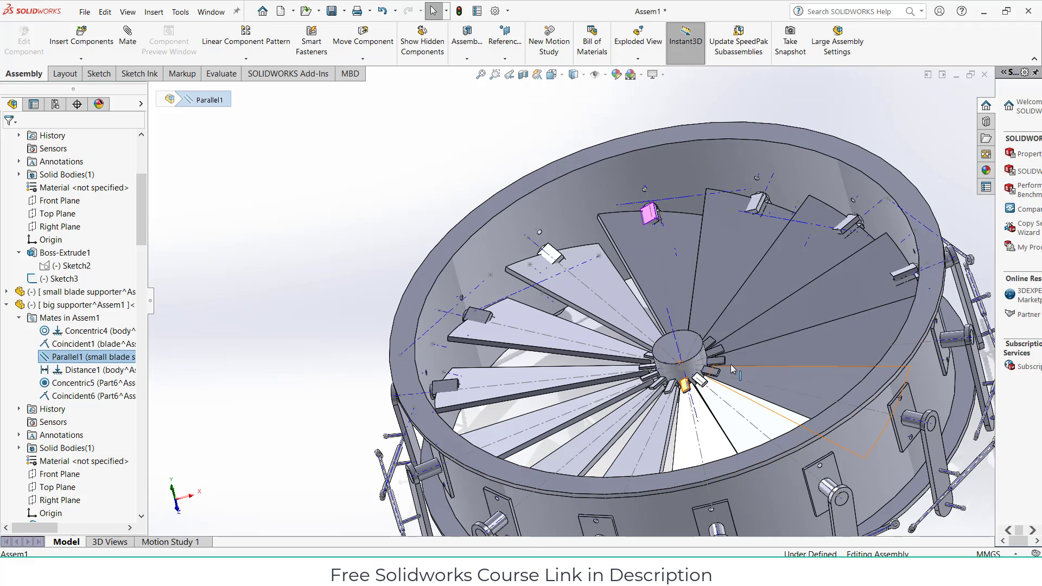
{"action": "middle_click_drag", "start_coordinate": [731, 363], "coordinate": [542, 310]}
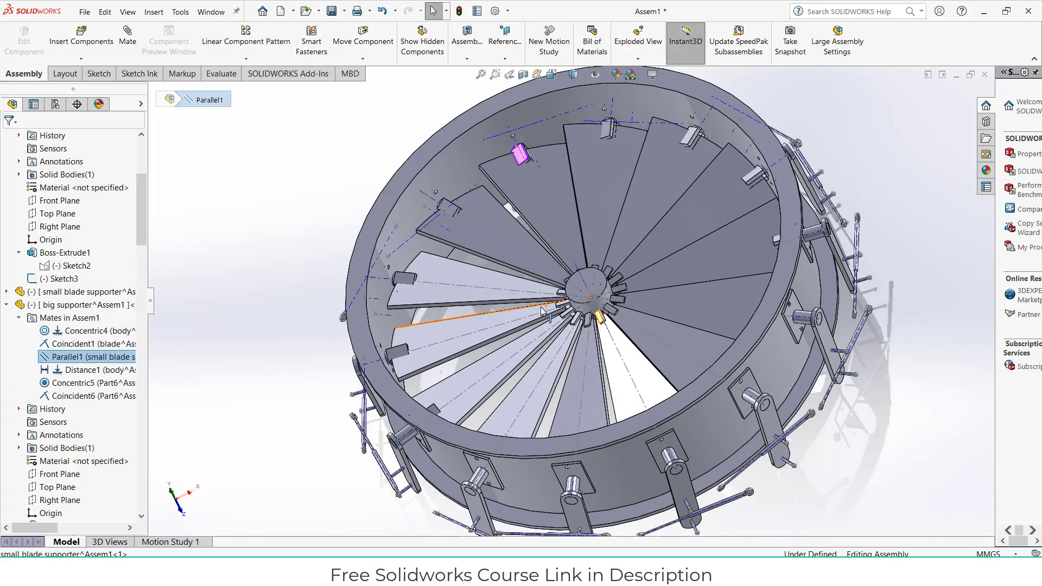
Try to redefine the Parallel1 mate between the flat face of a blade and the adjacent face of its big supporter
{"action": "right_click", "coordinate": [66, 362]}
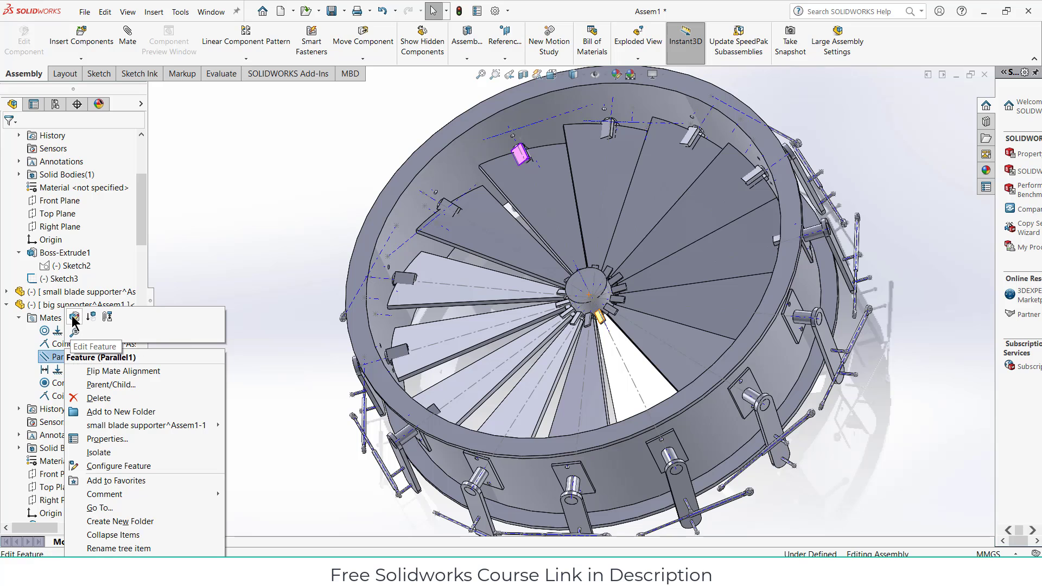
{"action": "left_click", "coordinate": [75, 319]}
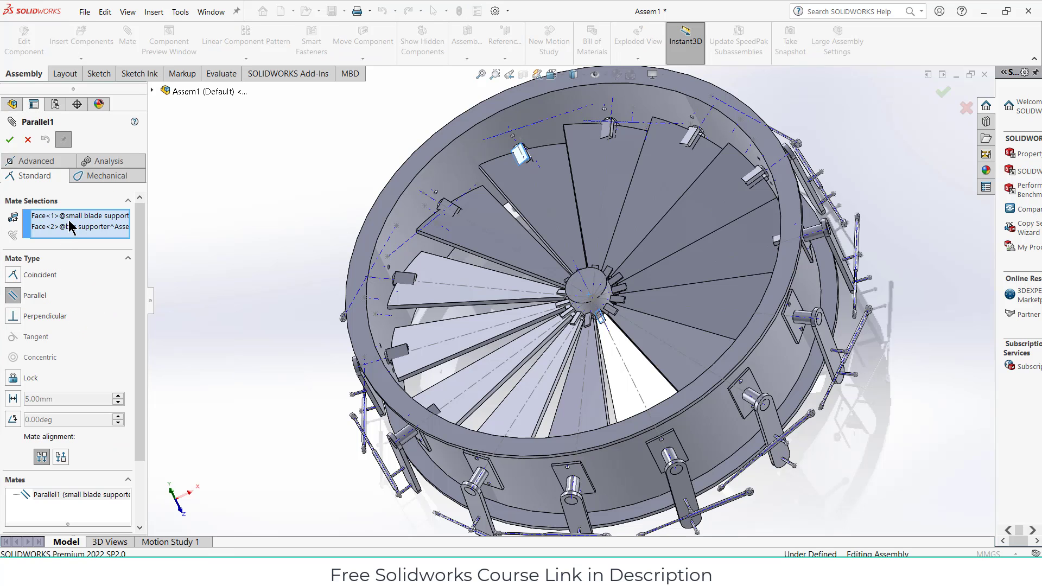
{"action": "right_click", "coordinate": [70, 225]}
{"action": "left_click", "coordinate": [83, 233]}
{"action": "scroll", "coordinate": [597, 143], "scroll_direction": "down", "scroll_amount": 5}
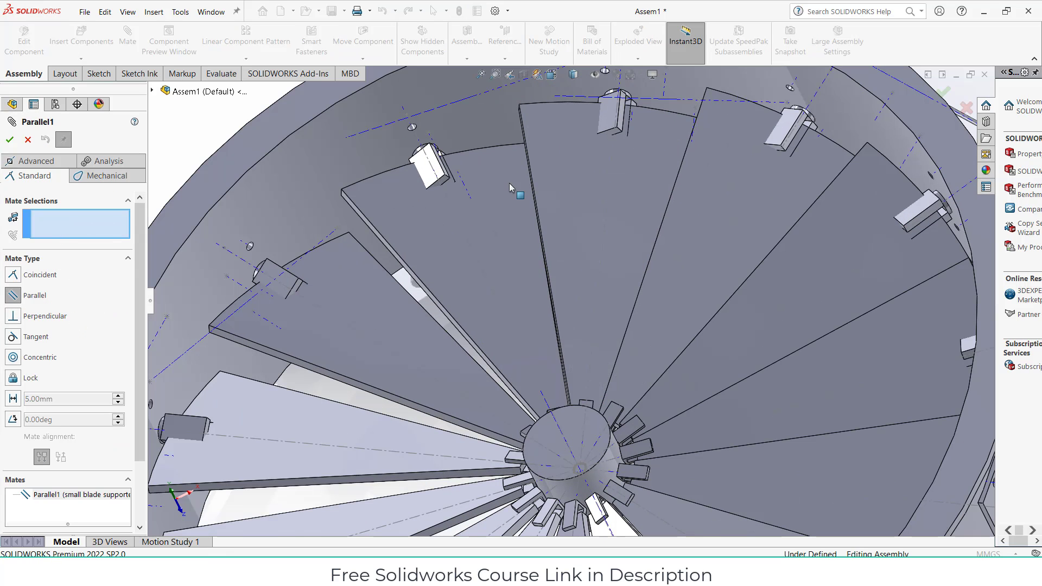
{"action": "left_click", "coordinate": [458, 209]}
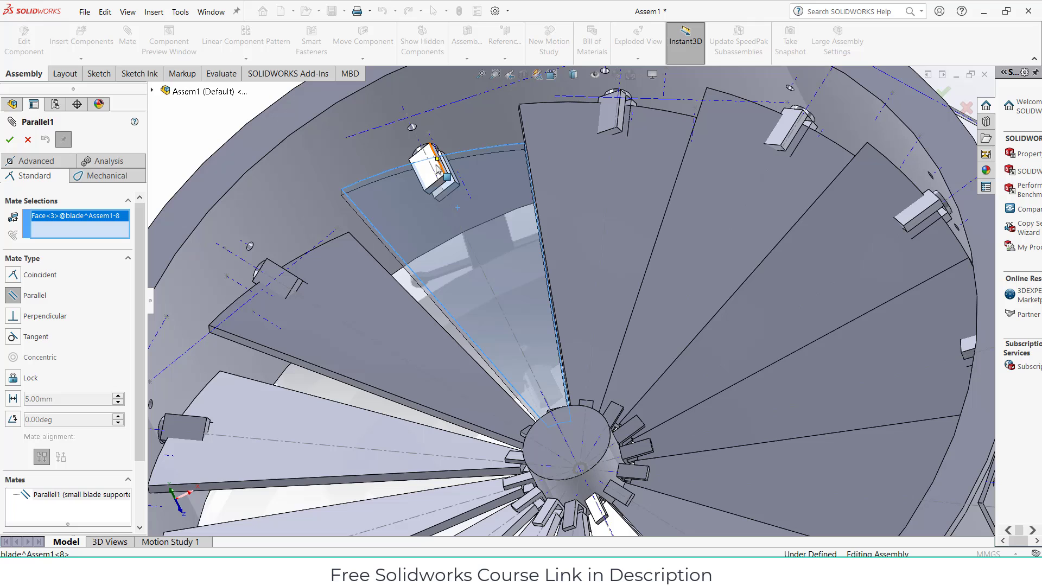
{"action": "left_click", "coordinate": [406, 193]}
{"action": "scroll", "coordinate": [519, 301], "scroll_direction": "up", "scroll_amount": 5}
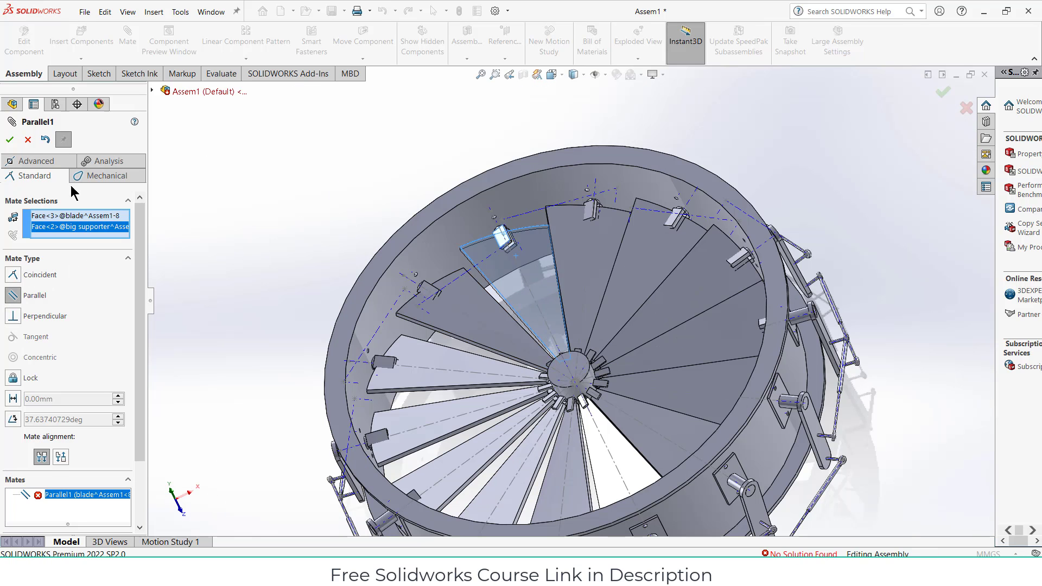
{"action": "left_click", "coordinate": [31, 140]}
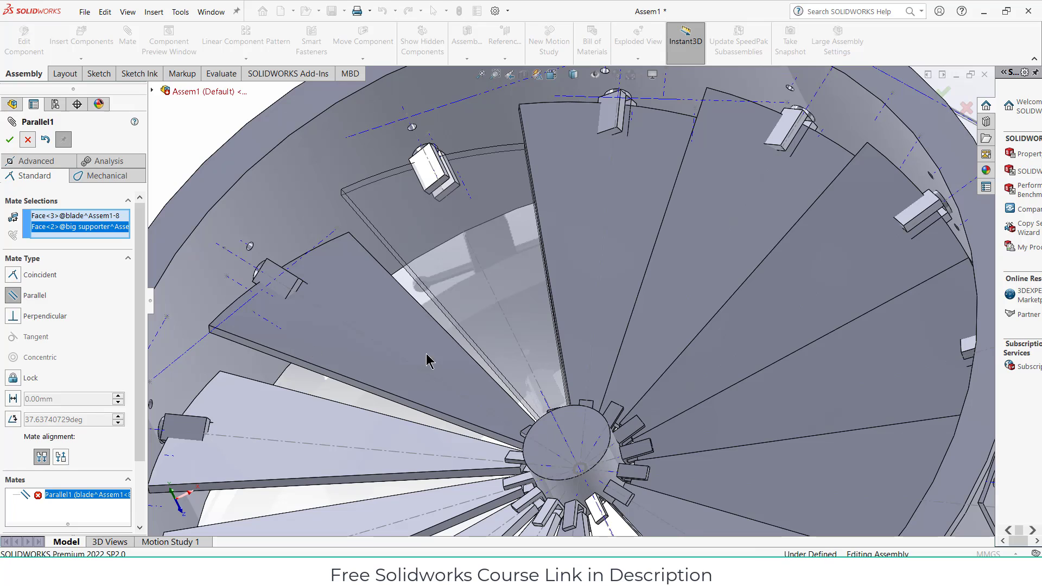
Suppress LocalCirPattern1 so that only the original blade and its supporters remain in the assembly
{"action": "scroll", "coordinate": [82, 396], "scroll_direction": "down", "scroll_amount": 5}
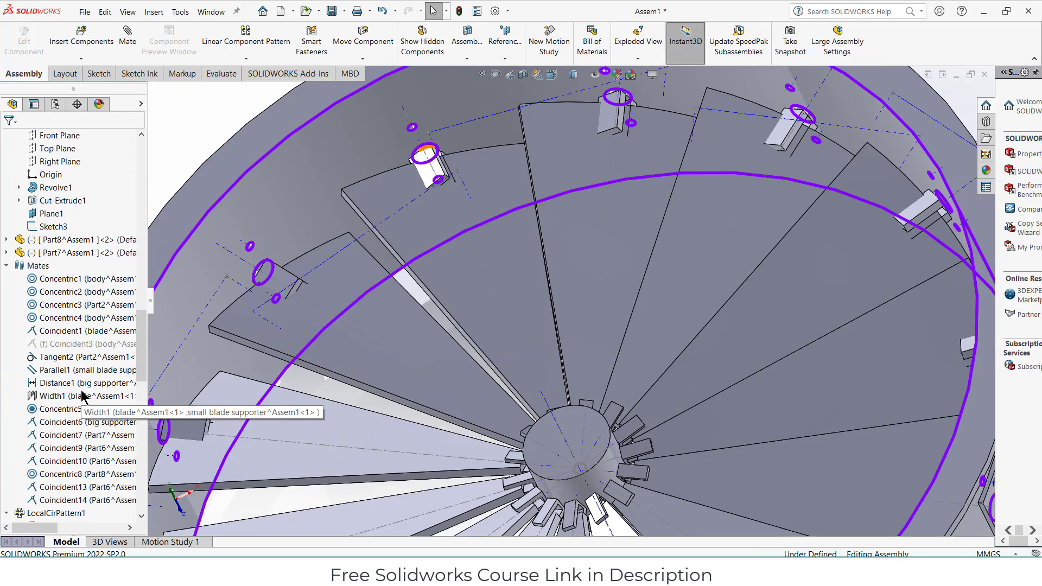
{"action": "scroll", "coordinate": [81, 395], "scroll_direction": "down", "scroll_amount": 7}
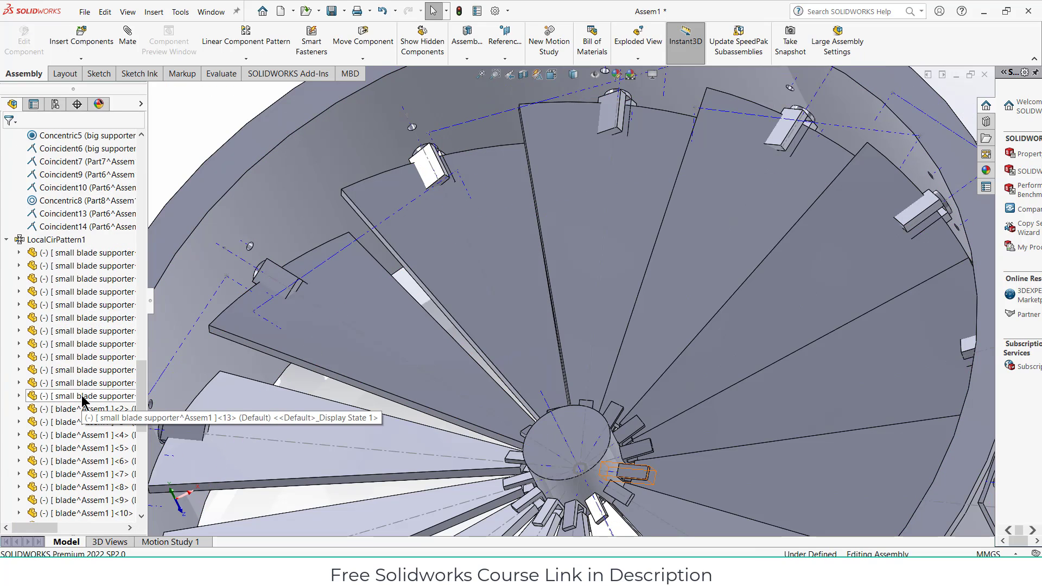
{"action": "right_click", "coordinate": [50, 240]}
{"action": "left_click", "coordinate": [61, 207]}
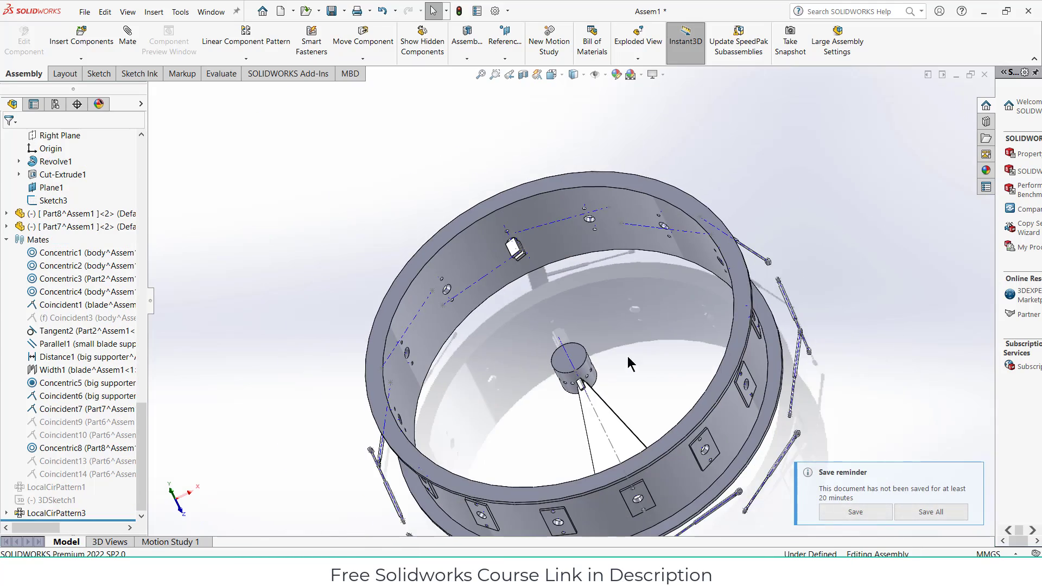
Examine the remaining blade and its supporters from several angles, and try moving the blade to test its freedom
{"action": "middle_click_drag", "start_coordinate": [627, 357], "coordinate": [682, 340]}
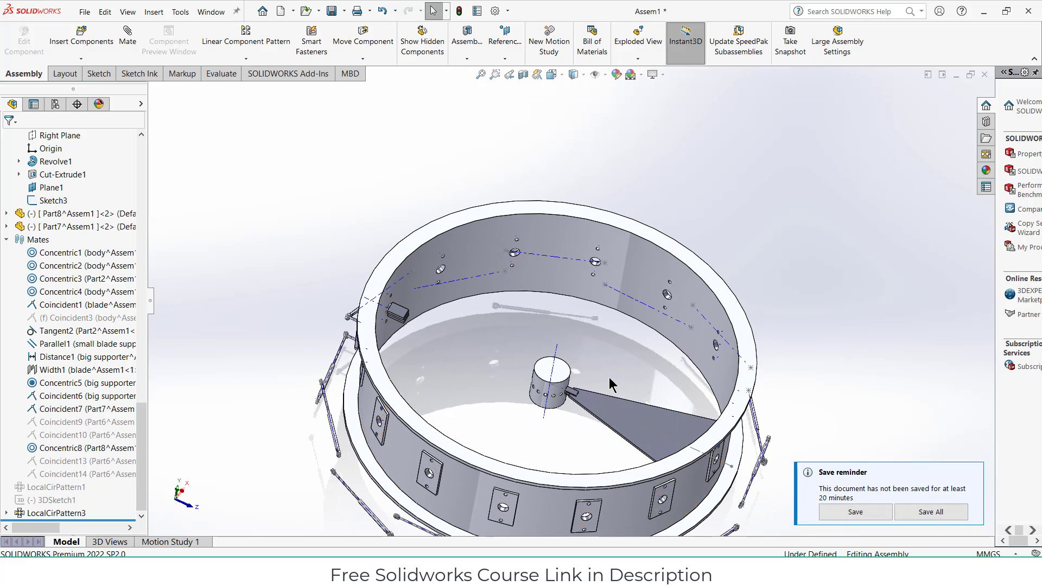
{"action": "left_click", "coordinate": [631, 429]}
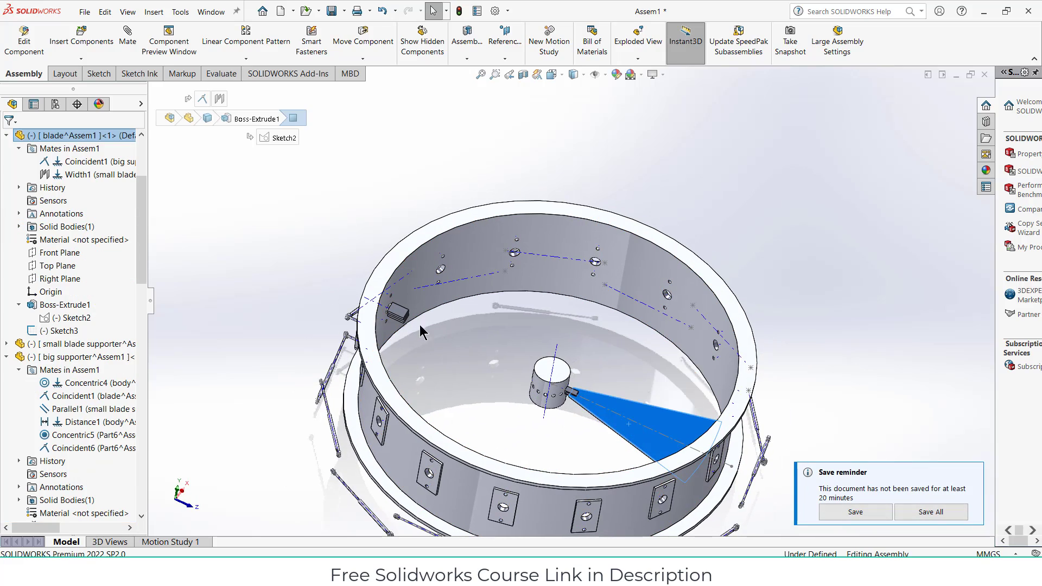
{"action": "middle_click_drag", "start_coordinate": [428, 321], "coordinate": [663, 397]}
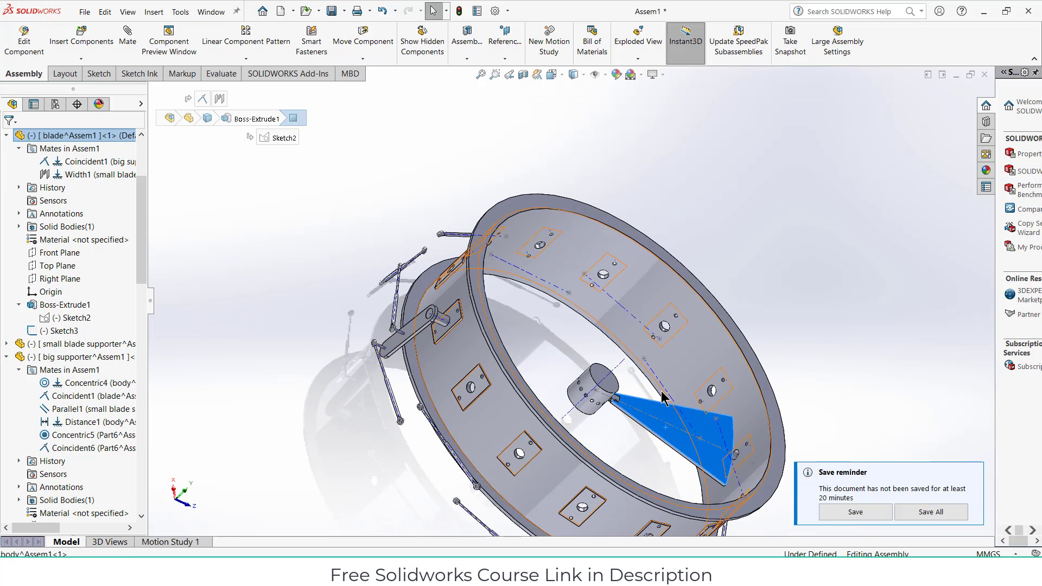
{"action": "middle_click_drag", "start_coordinate": [725, 420], "coordinate": [609, 409]}
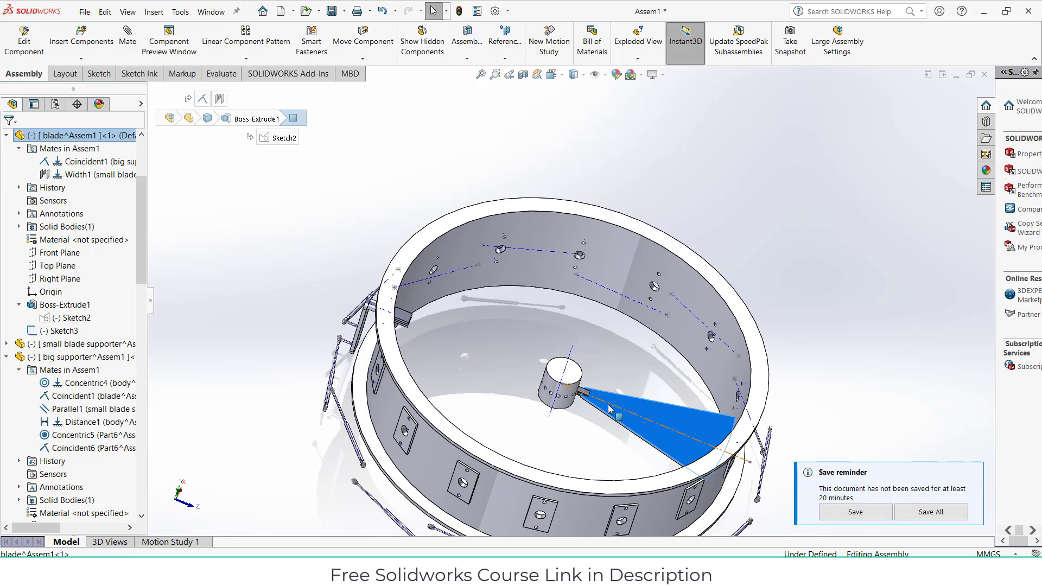
{"action": "mouse_move", "coordinate": [663, 414]}
{"action": "left_mouse_down"}
{"action": "mouse_move", "coordinate": [580, 417]}
{"action": "mouse_move", "coordinate": [598, 411]}
{"action": "mouse_move", "coordinate": [656, 429]}
{"action": "left_mouse_up"}
{"action": "key", "text": "Escape"}
Flip the mate alignment of the small blade supporter's Concentric3 mate with the hub
{"action": "scroll", "coordinate": [597, 402], "scroll_direction": "down", "scroll_amount": 4}
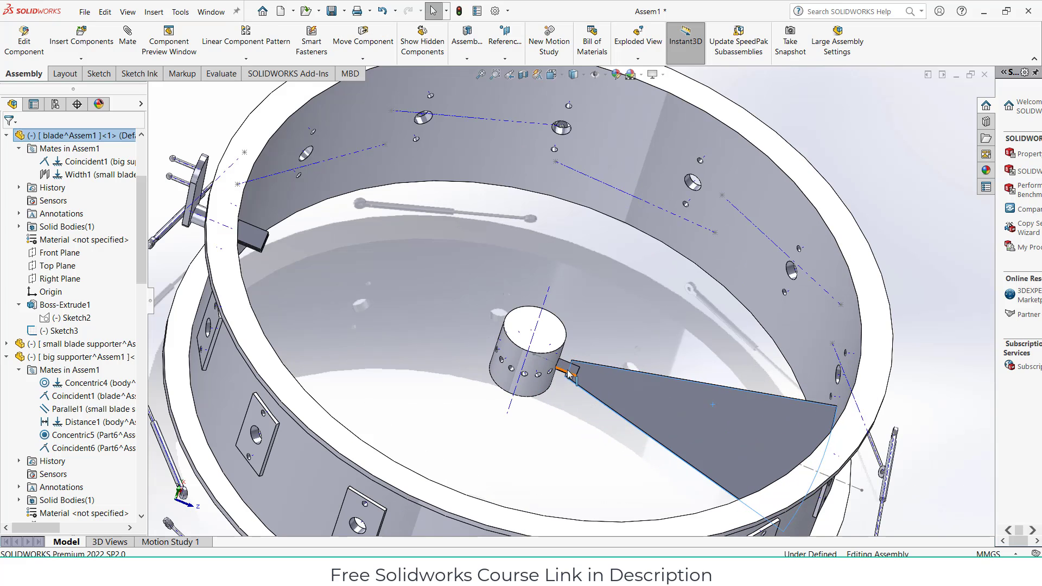
{"action": "left_click", "coordinate": [568, 368]}
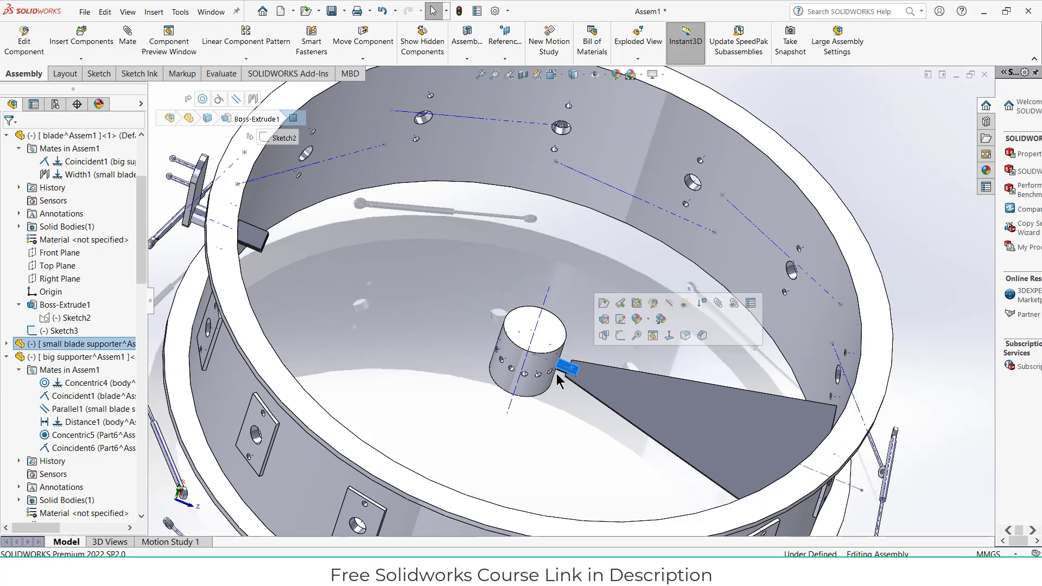
{"action": "left_click", "coordinate": [13, 344]}
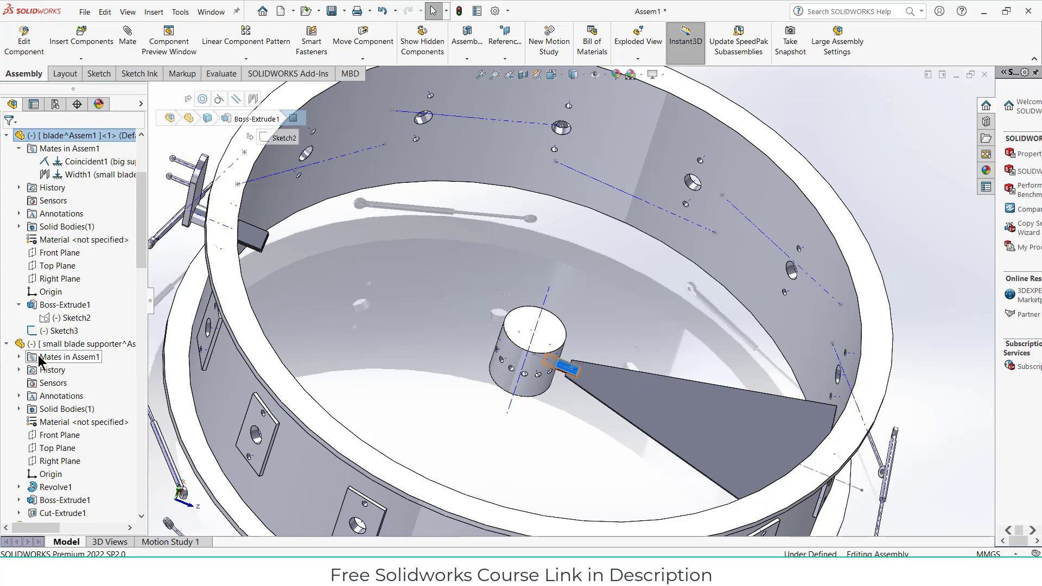
{"action": "left_click", "coordinate": [19, 357]}
{"action": "left_click", "coordinate": [66, 372]}
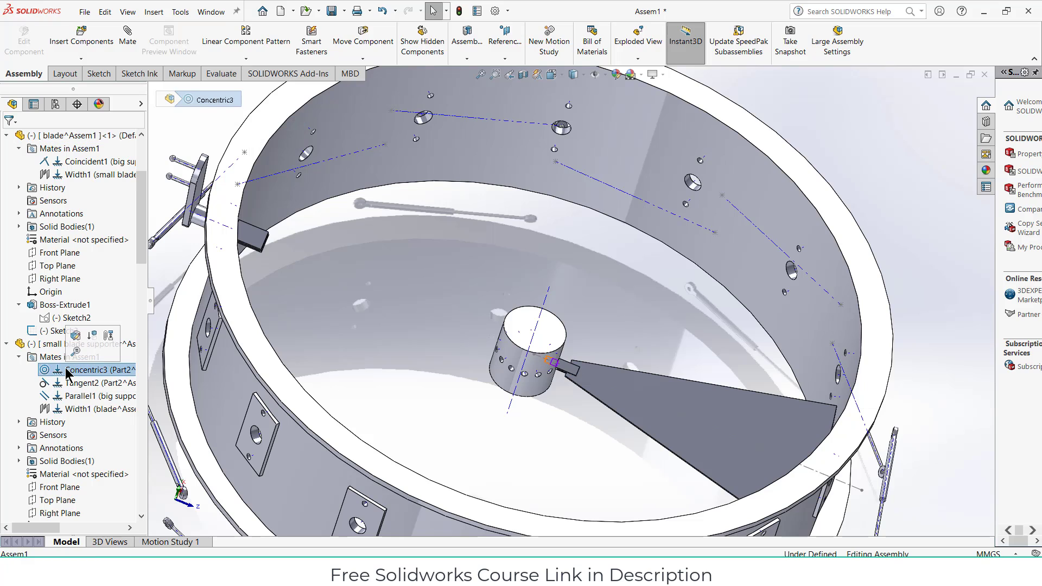
{"action": "left_click", "coordinate": [72, 334]}
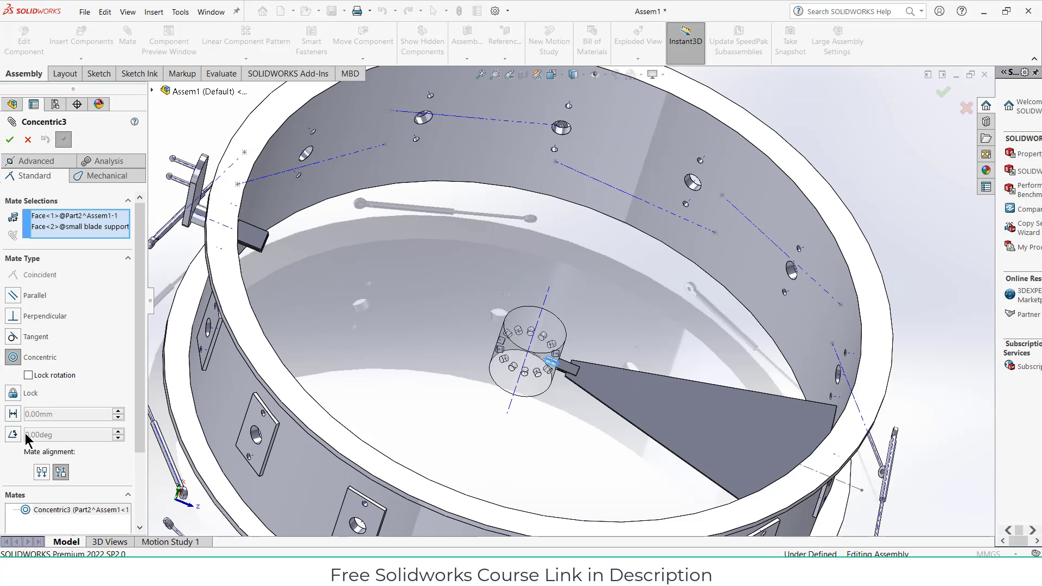
{"action": "left_click", "coordinate": [42, 473]}
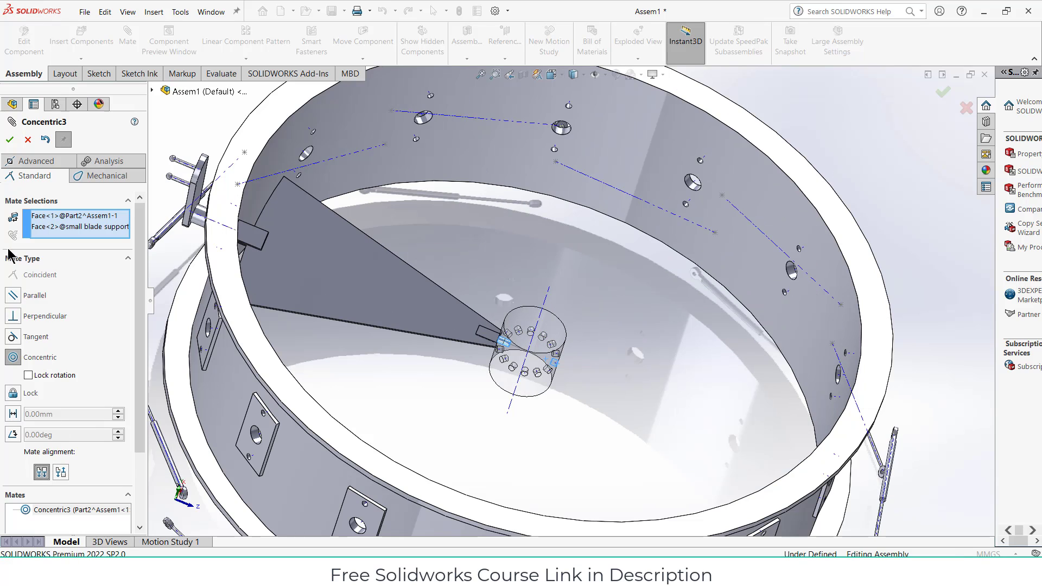
{"action": "left_click", "coordinate": [10, 140]}
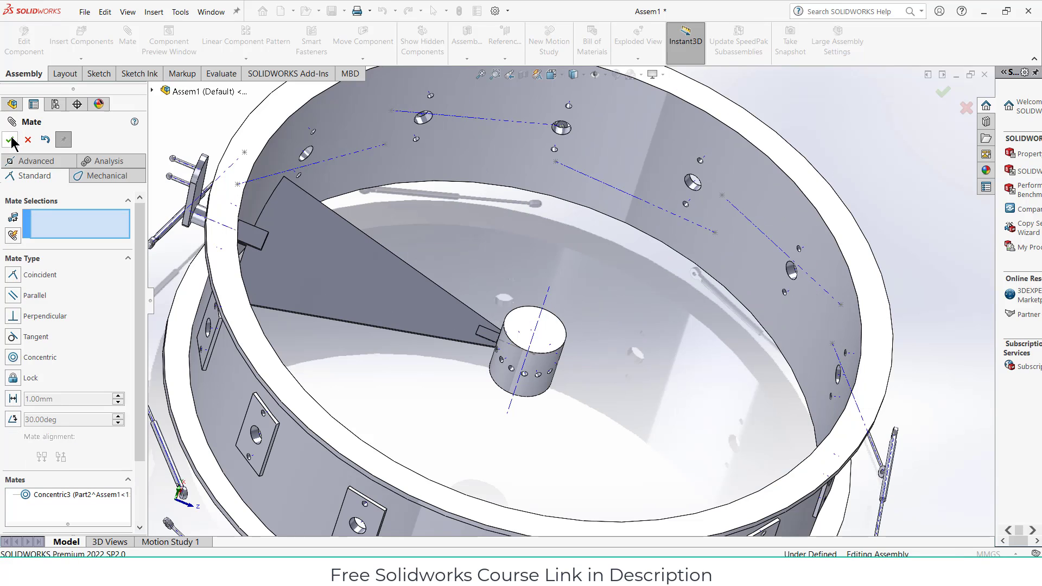
{"action": "left_click", "coordinate": [11, 139]}
Unsuppress LocalCirPattern1 to restore the patterned blades, supporters and arms
{"action": "scroll", "coordinate": [451, 346], "scroll_direction": "up", "scroll_amount": 3}
{"action": "middle_click_drag", "start_coordinate": [451, 346], "coordinate": [372, 311]}
{"action": "scroll", "coordinate": [21, 461], "scroll_direction": "down", "scroll_amount": 15}
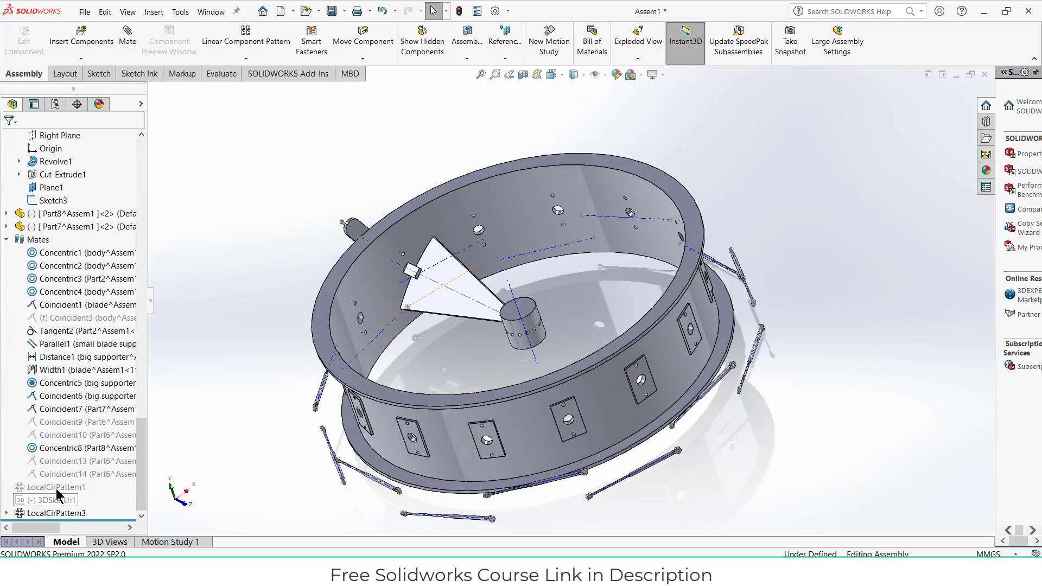
{"action": "right_click", "coordinate": [59, 488]}
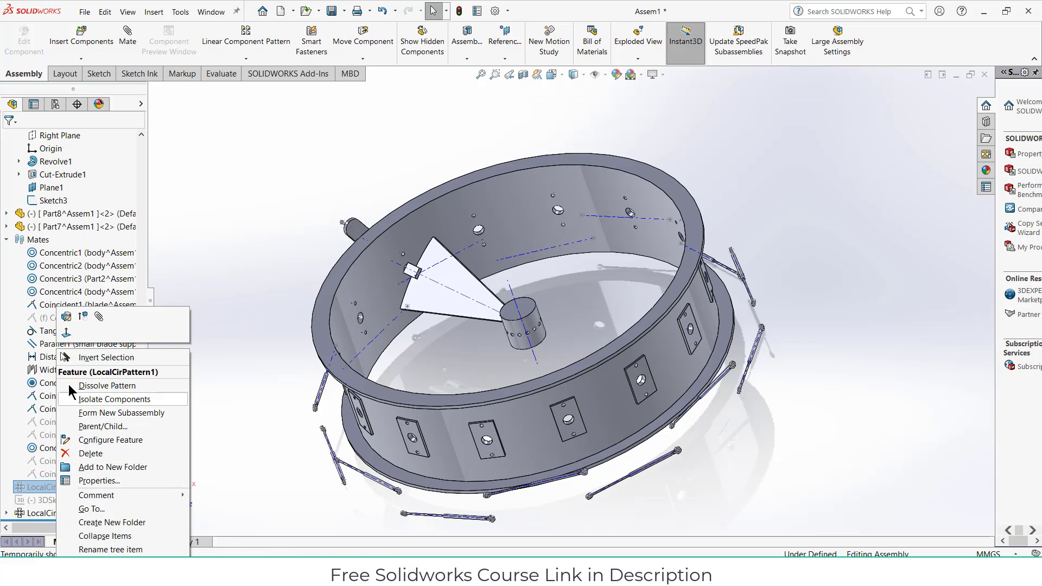
{"action": "left_click", "coordinate": [84, 317]}
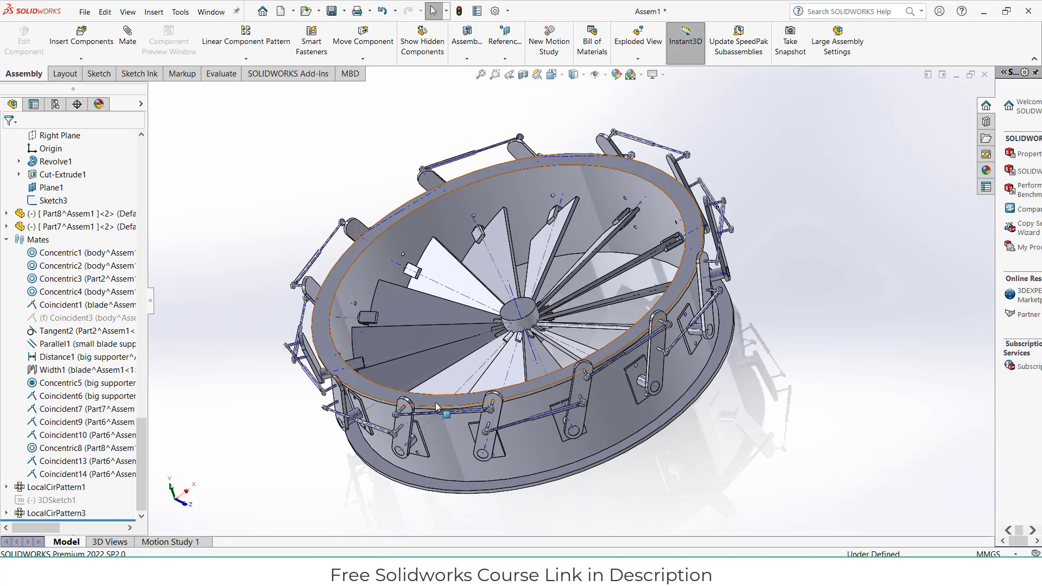
Try moving one of the patterned lever arms outside the body to test how the linkage behaves
{"action": "middle_click_drag", "start_coordinate": [437, 406], "coordinate": [583, 339]}
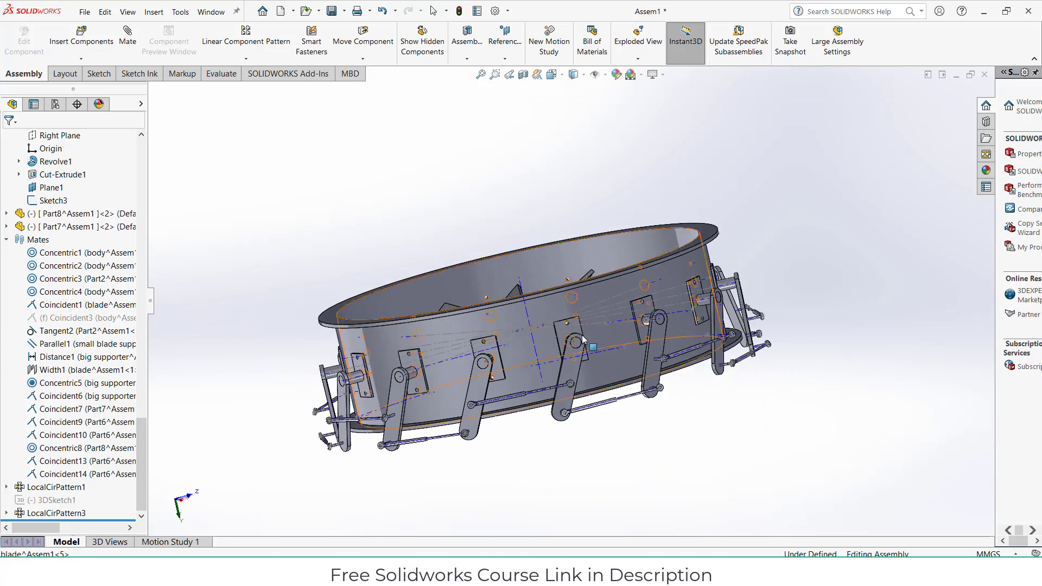
{"action": "scroll", "coordinate": [583, 339], "scroll_direction": "down", "scroll_amount": 2}
{"action": "left_click", "coordinate": [580, 377]}
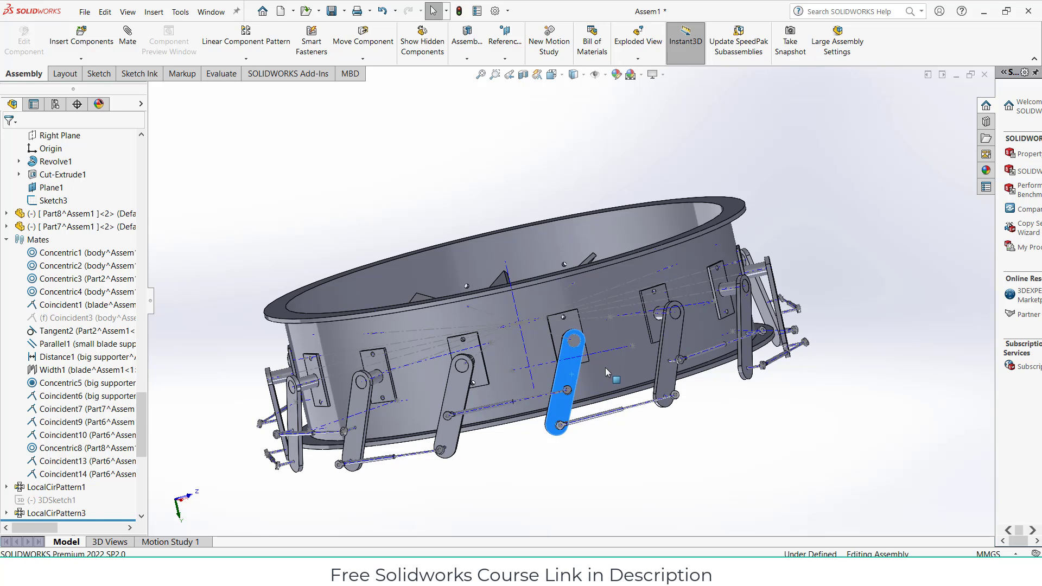
{"action": "left_click_drag", "start_coordinate": [605, 367], "coordinate": [501, 391]}
{"action": "key", "text": "Escape"}
{"action": "middle_click_drag", "start_coordinate": [502, 391], "coordinate": [553, 479]}
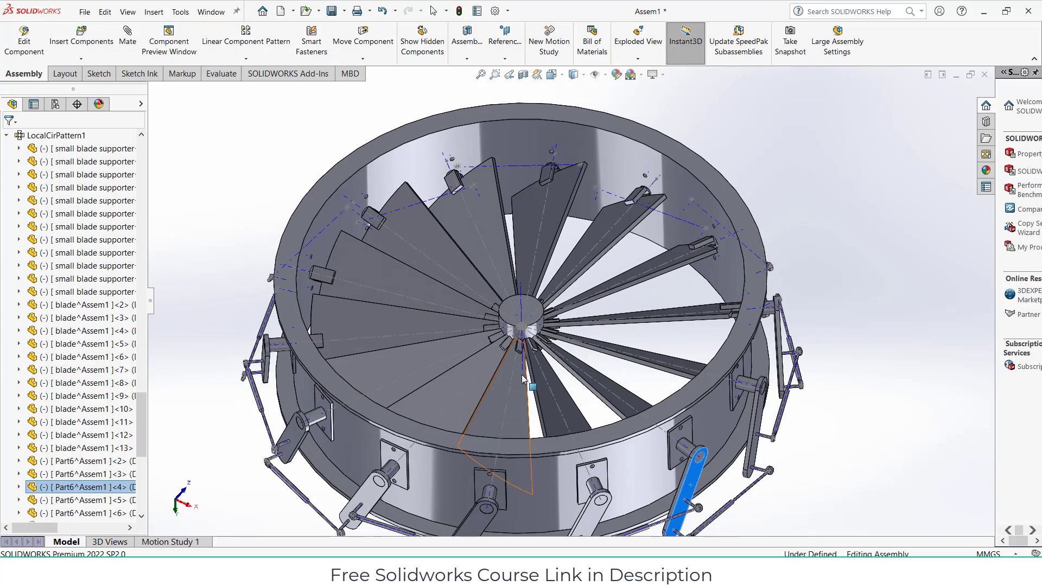
Try moving a patterned blade, and examine the blades' inner ends and small supporters around the hub
{"action": "mouse_move", "coordinate": [539, 384]}
{"action": "left_mouse_down"}
{"action": "mouse_move", "coordinate": [501, 393]}
{"action": "mouse_move", "coordinate": [524, 386]}
{"action": "left_mouse_up"}
{"action": "scroll", "coordinate": [522, 350], "scroll_direction": "down", "scroll_amount": 3}
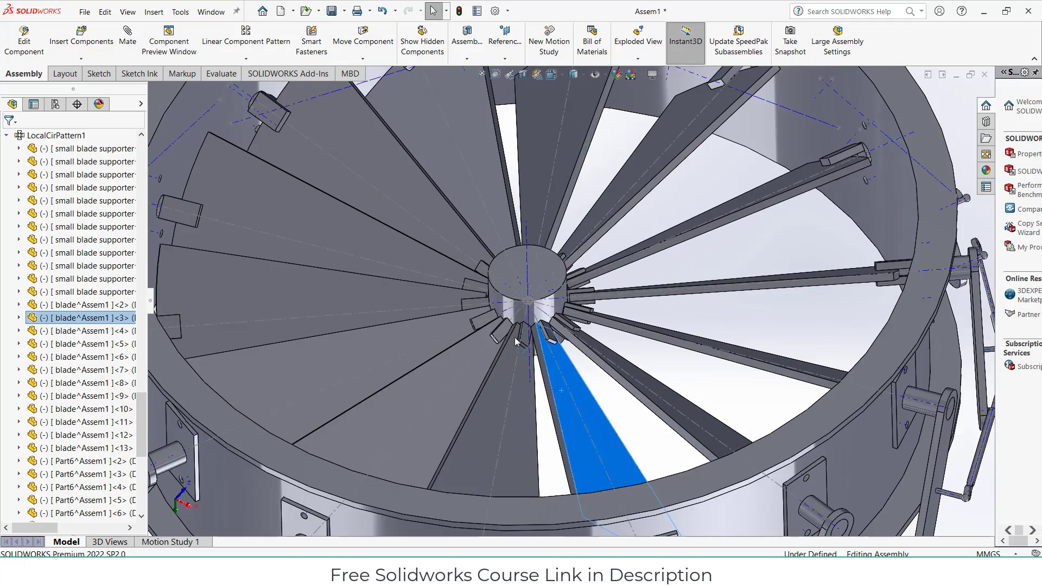
{"action": "middle_click_drag", "start_coordinate": [514, 337], "coordinate": [528, 387]}
{"action": "scroll", "coordinate": [518, 333], "scroll_direction": "down", "scroll_amount": 4}
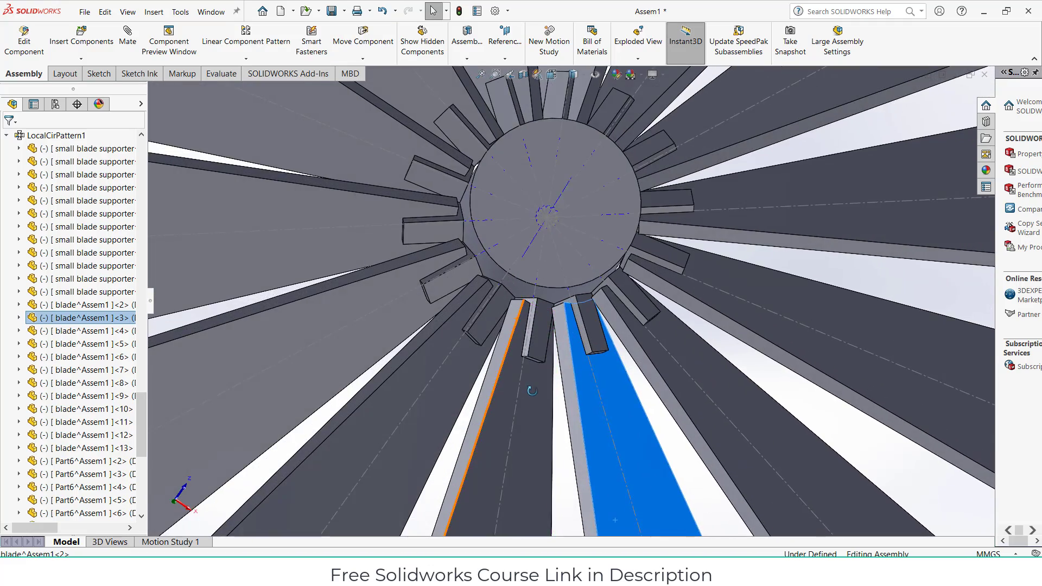
{"action": "scroll", "coordinate": [531, 391], "scroll_direction": "up", "scroll_amount": 3}
{"action": "scroll", "coordinate": [572, 301], "scroll_direction": "up", "scroll_amount": 3}
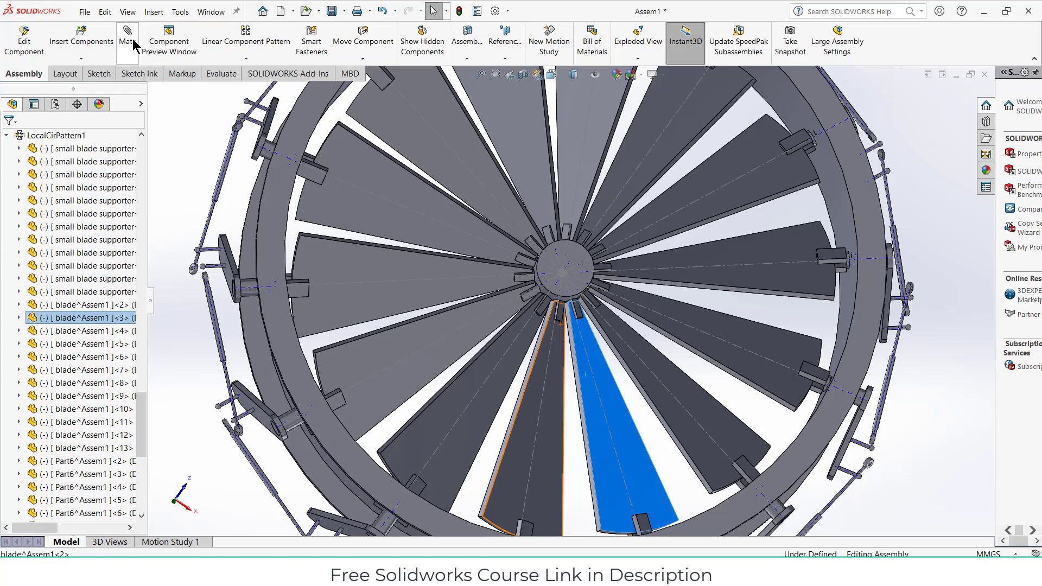
Try to add a concentric mate between a blade's curved outer end face and the body's outer cylindrical face, allowing over-definition
{"action": "left_click", "coordinate": [942, 210]}
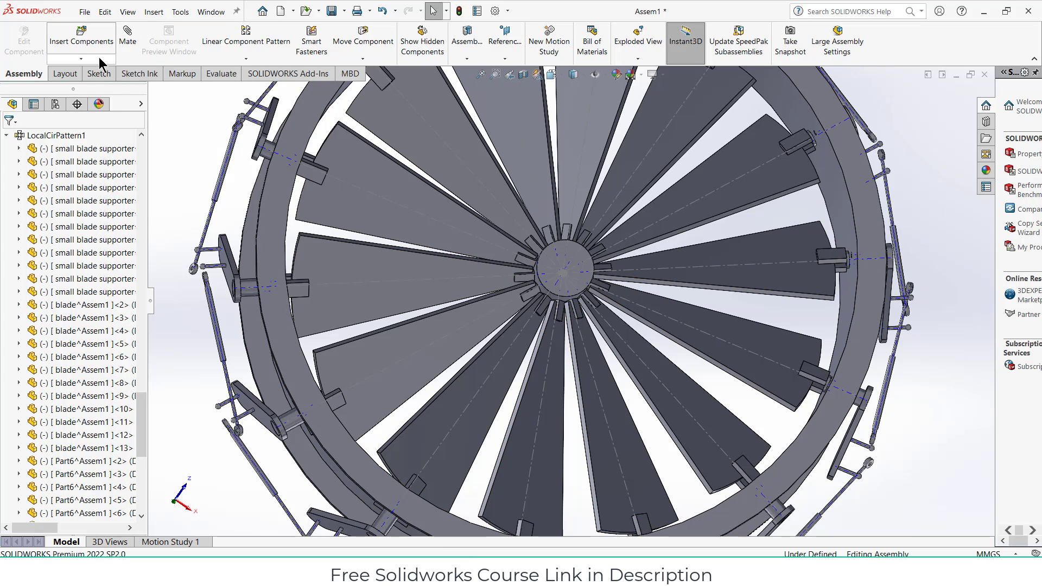
{"action": "scroll", "coordinate": [642, 419], "scroll_direction": "down", "scroll_amount": 3}
{"action": "scroll", "coordinate": [795, 485], "scroll_direction": "up", "scroll_amount": 1}
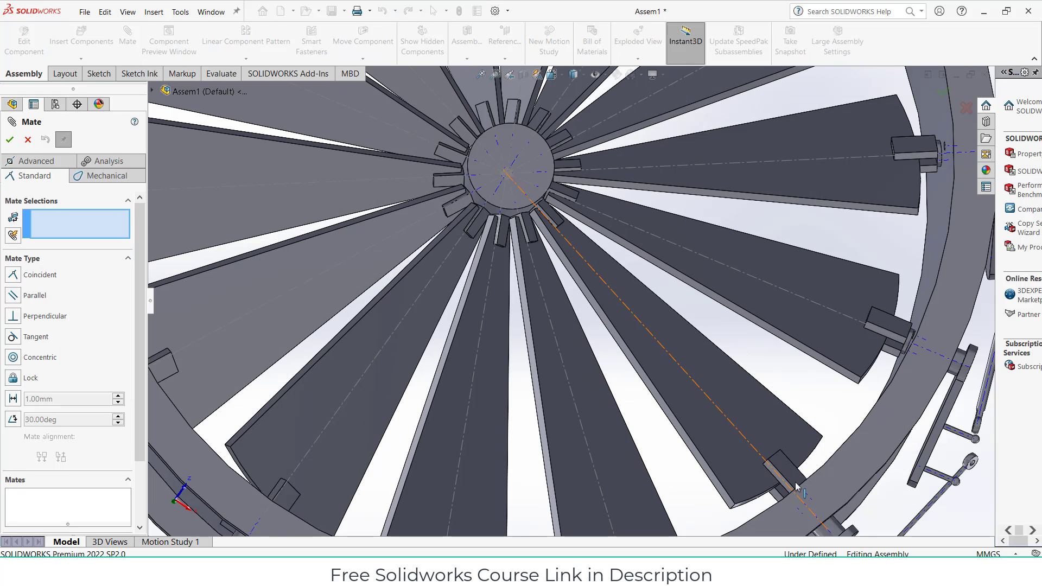
{"action": "scroll", "coordinate": [777, 482], "scroll_direction": "down", "scroll_amount": 3}
{"action": "left_click", "coordinate": [684, 492]}
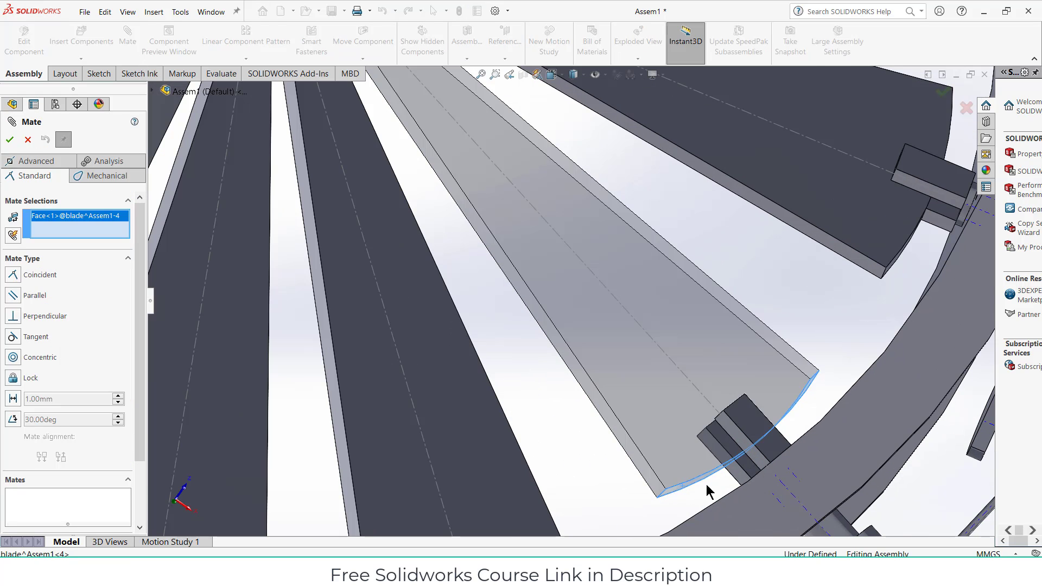
{"action": "scroll", "coordinate": [730, 418], "scroll_direction": "up", "scroll_amount": 3}
{"action": "middle_click_drag", "start_coordinate": [751, 411], "coordinate": [768, 397]}
{"action": "left_click", "coordinate": [786, 421]}
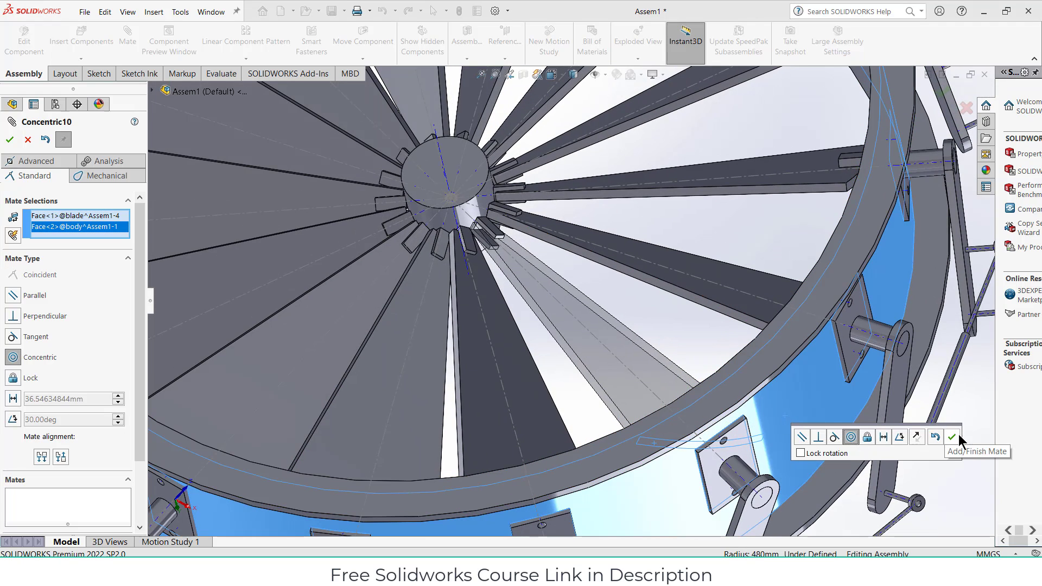
{"action": "left_click", "coordinate": [954, 437]}
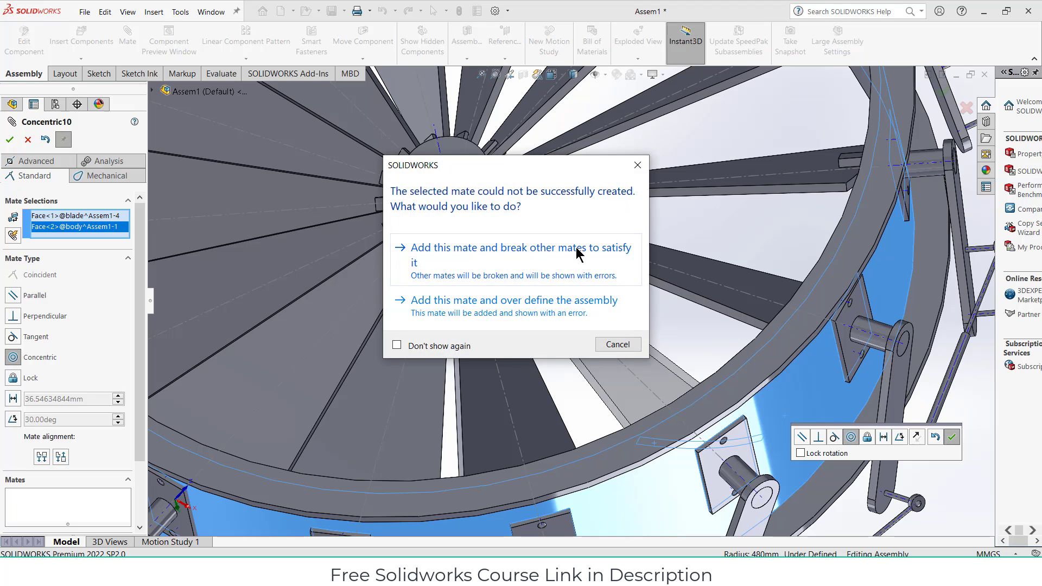
{"action": "left_click", "coordinate": [618, 303]}
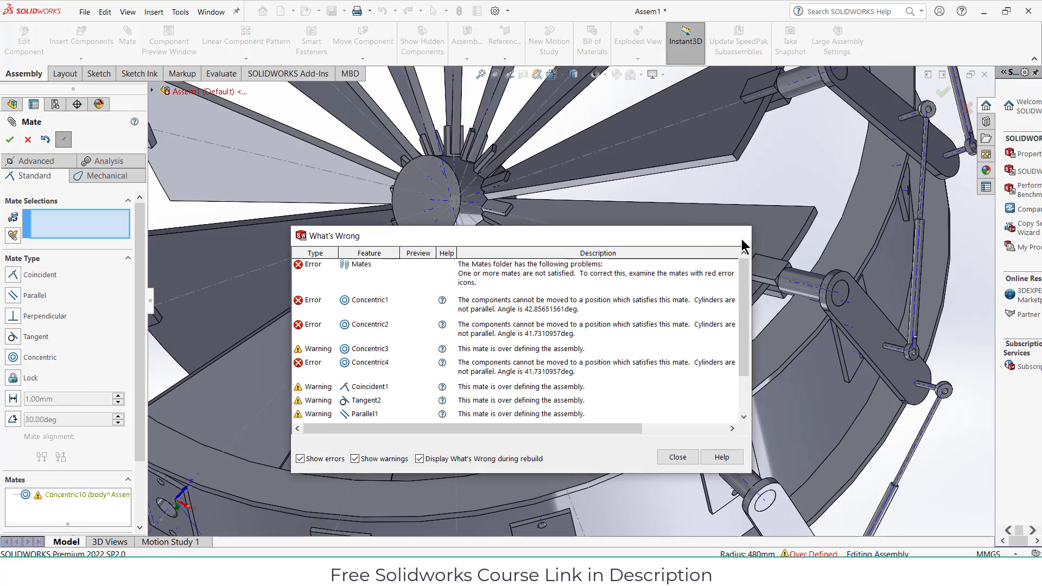
Dismiss the error list, leave the Mate command and undo the blade-to-body concentric mate
{"action": "left_click", "coordinate": [735, 236]}
{"action": "middle_click_drag", "start_coordinate": [738, 239], "coordinate": [722, 274]}
{"action": "left_click", "coordinate": [28, 140]}
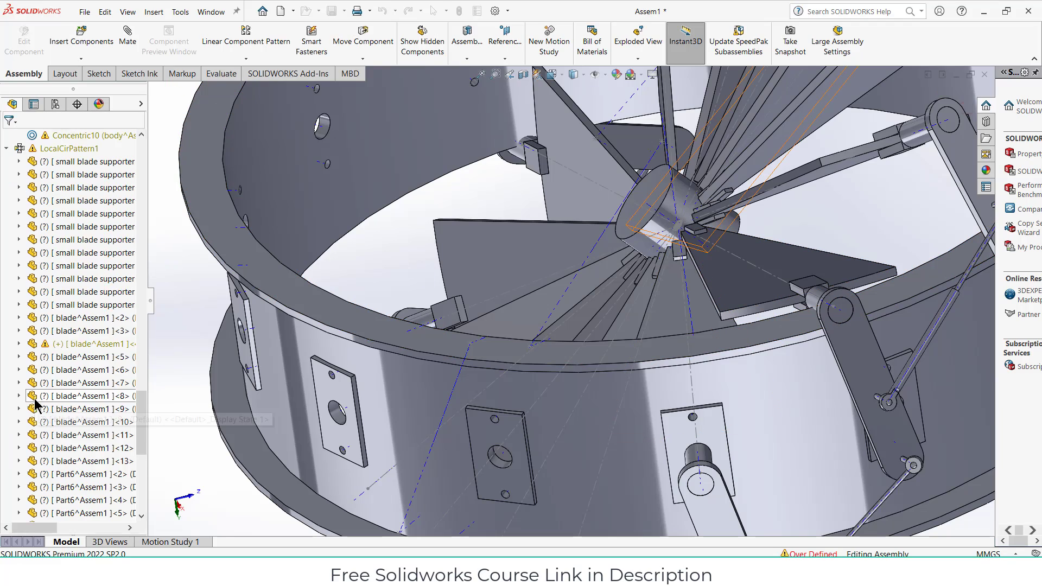
{"action": "middle_click_drag", "start_coordinate": [366, 417], "coordinate": [386, 377]}
{"action": "scroll", "coordinate": [420, 339], "scroll_direction": "up", "scroll_amount": 4}
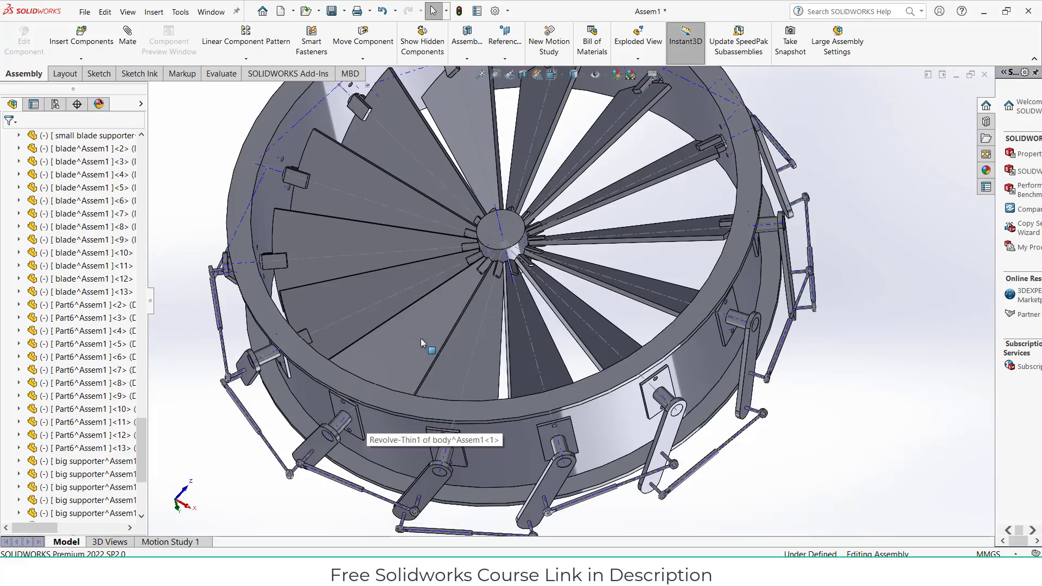
Open one of the patterned blades extending through the body wall for editing in the assembly
{"action": "middle_click_drag", "start_coordinate": [523, 346], "coordinate": [512, 324]}
{"action": "scroll", "coordinate": [514, 326], "scroll_direction": "down", "scroll_amount": 5}
{"action": "left_click", "coordinate": [514, 325]}
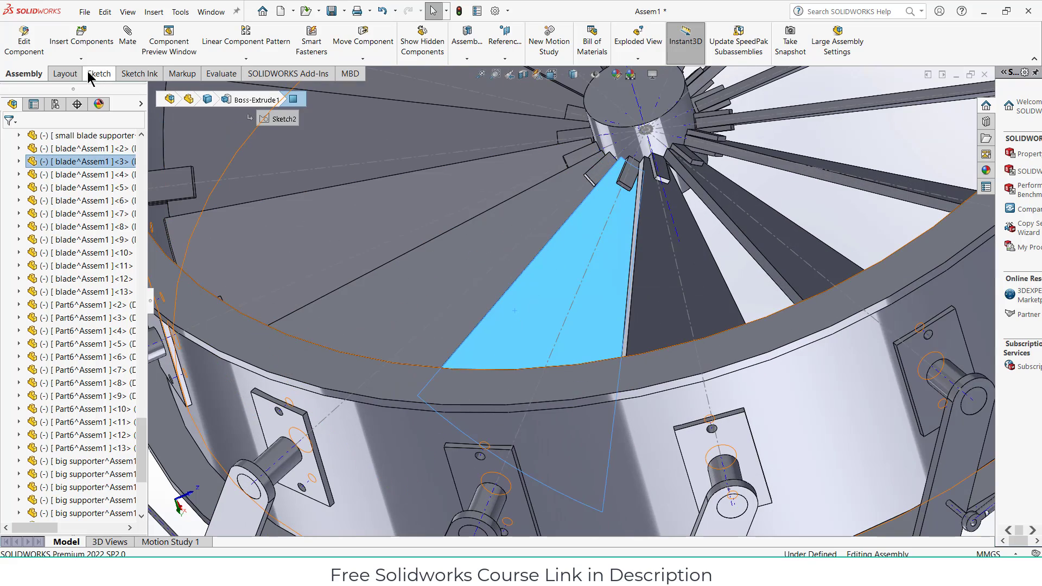
{"action": "left_click", "coordinate": [28, 47]}
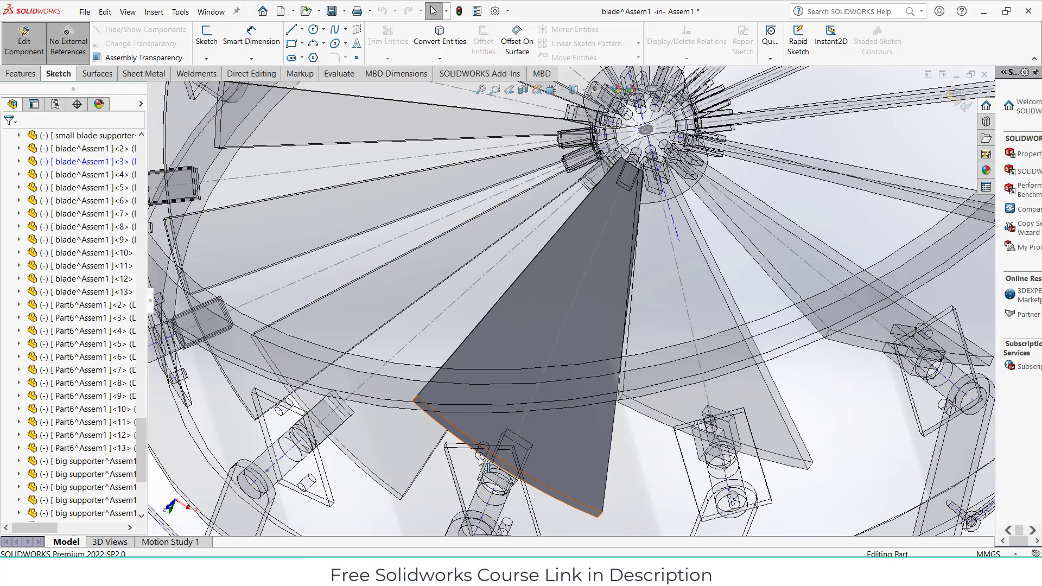
Finish editing the patterned blade instance and return to the main assembly
{"action": "scroll", "coordinate": [521, 475], "scroll_direction": "down", "scroll_amount": 3}
{"action": "scroll", "coordinate": [543, 461], "scroll_direction": "down", "scroll_amount": 2}
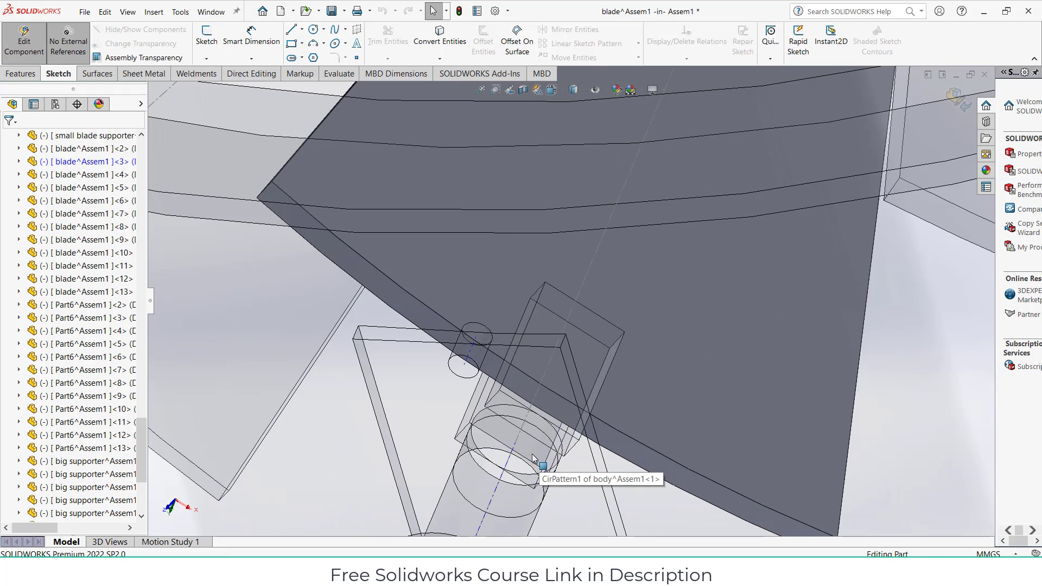
{"action": "left_click", "coordinate": [960, 99]}
{"action": "scroll", "coordinate": [672, 277], "scroll_direction": "up", "scroll_amount": 3}
{"action": "scroll", "coordinate": [669, 280], "scroll_direction": "up", "scroll_amount": 3}
{"action": "scroll", "coordinate": [595, 220], "scroll_direction": "down", "scroll_amount": 5}
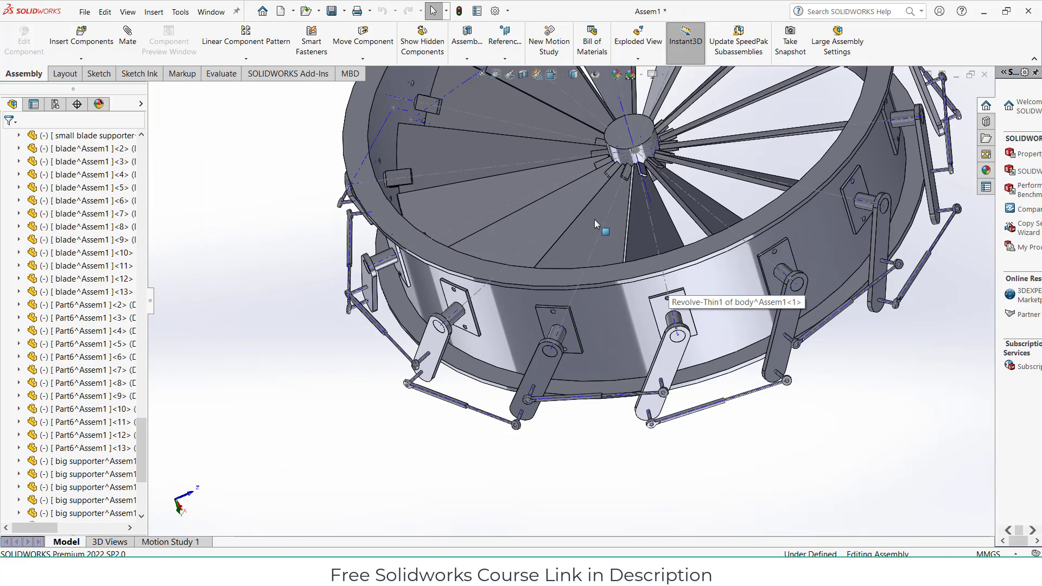
Suppress the circular component pattern LocalCirPattern1 in the assembly
{"action": "scroll", "coordinate": [71, 282], "scroll_direction": "up", "scroll_amount": 7}
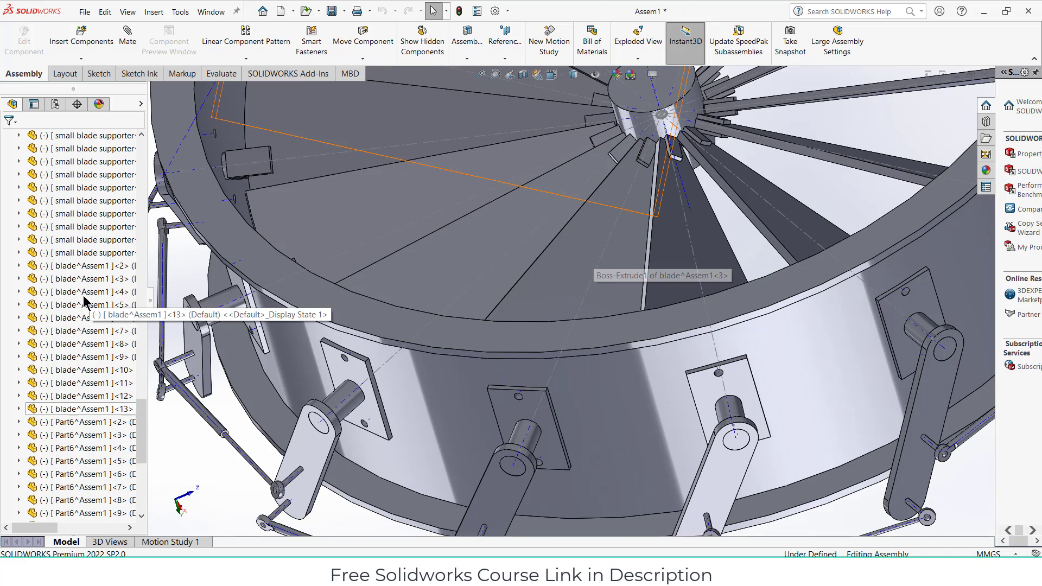
{"action": "right_click", "coordinate": [63, 253]}
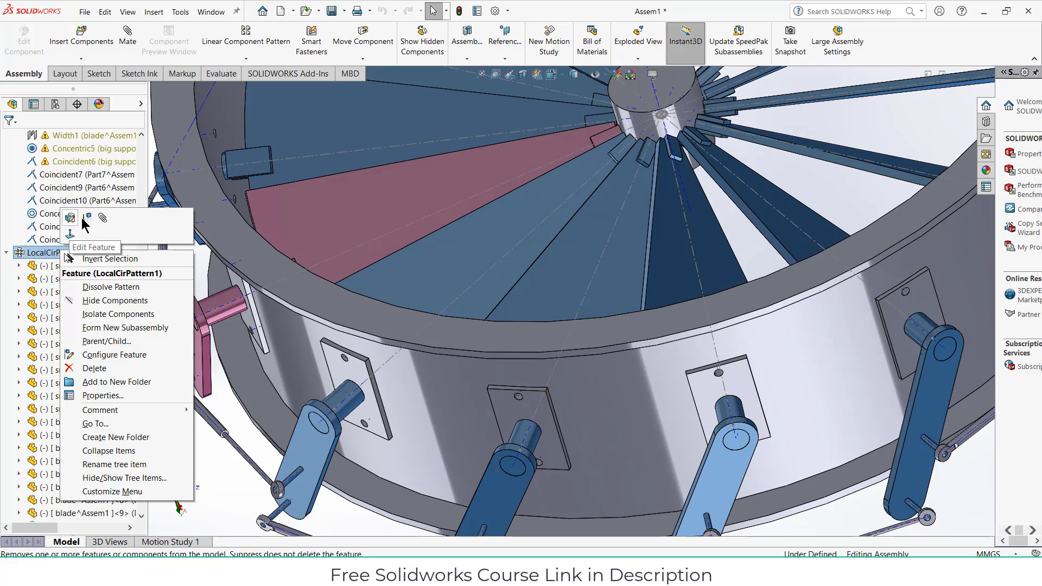
{"action": "left_click", "coordinate": [77, 218]}
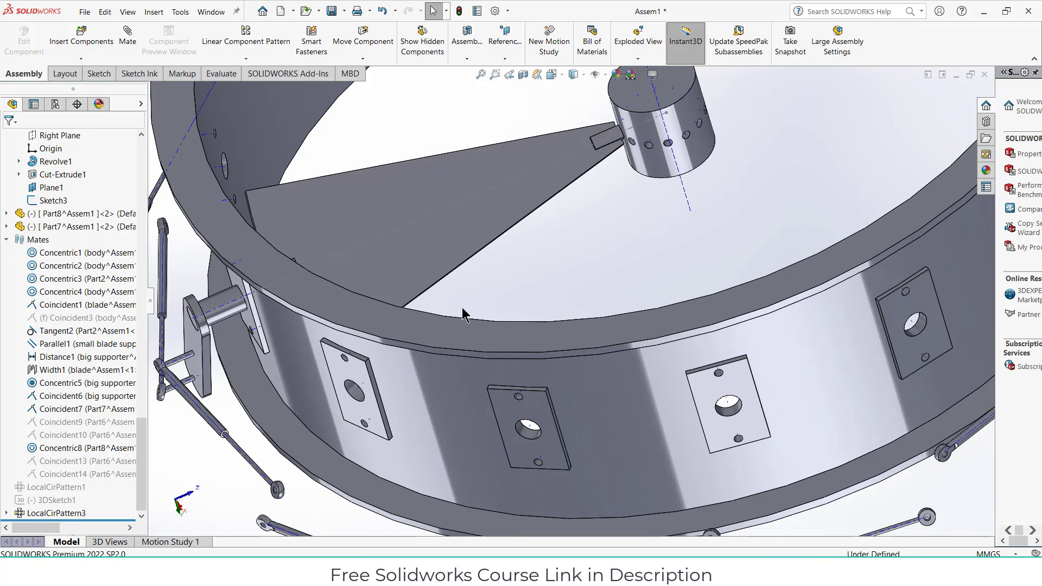
Open the original blade component for editing in the context of the assembly
{"action": "scroll", "coordinate": [343, 216], "scroll_direction": "down", "scroll_amount": 5}
{"action": "scroll", "coordinate": [342, 216], "scroll_direction": "down", "scroll_amount": 3}
{"action": "left_click", "coordinate": [403, 190]}
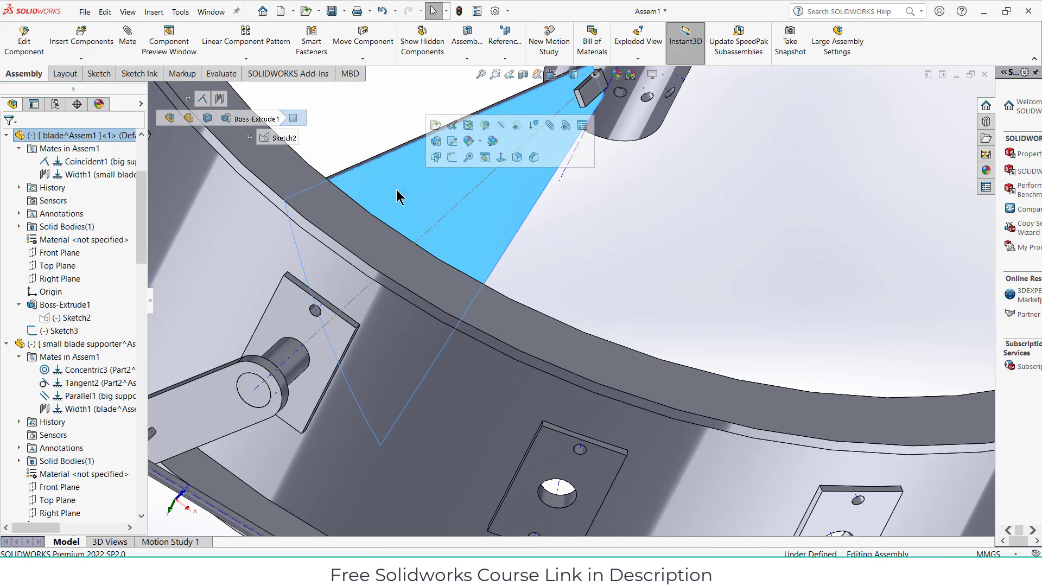
{"action": "left_click", "coordinate": [24, 41]}
{"action": "left_click", "coordinate": [59, 73]}
{"action": "scroll", "coordinate": [301, 271], "scroll_direction": "down", "scroll_amount": 4}
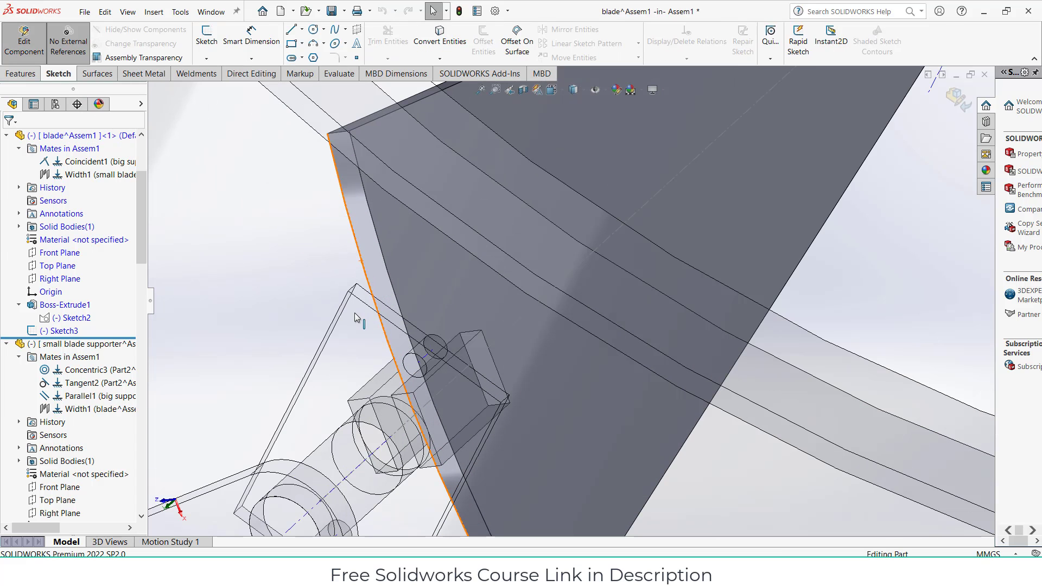
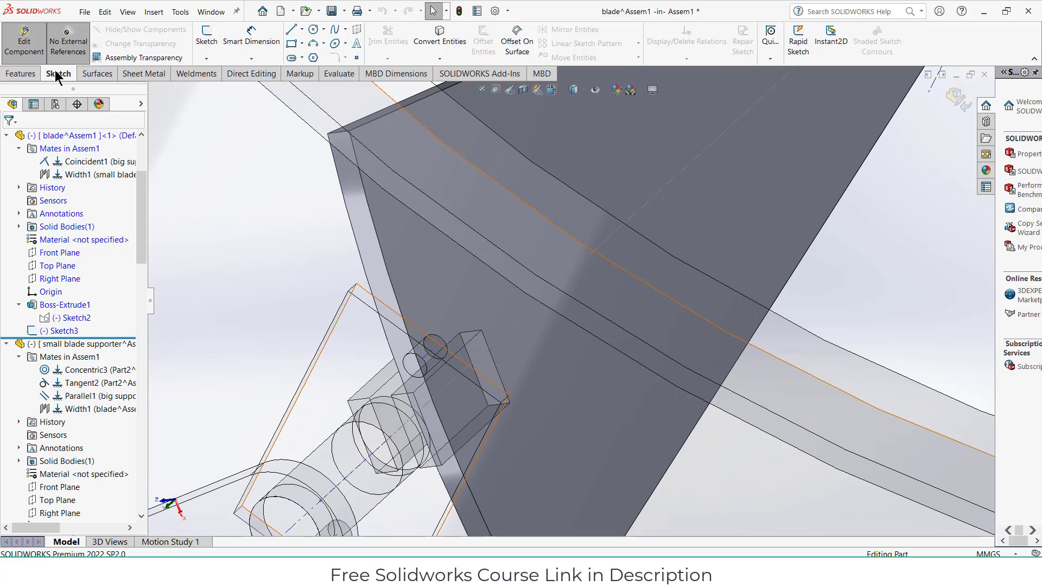
{"action": "left_click", "coordinate": [22, 73]}
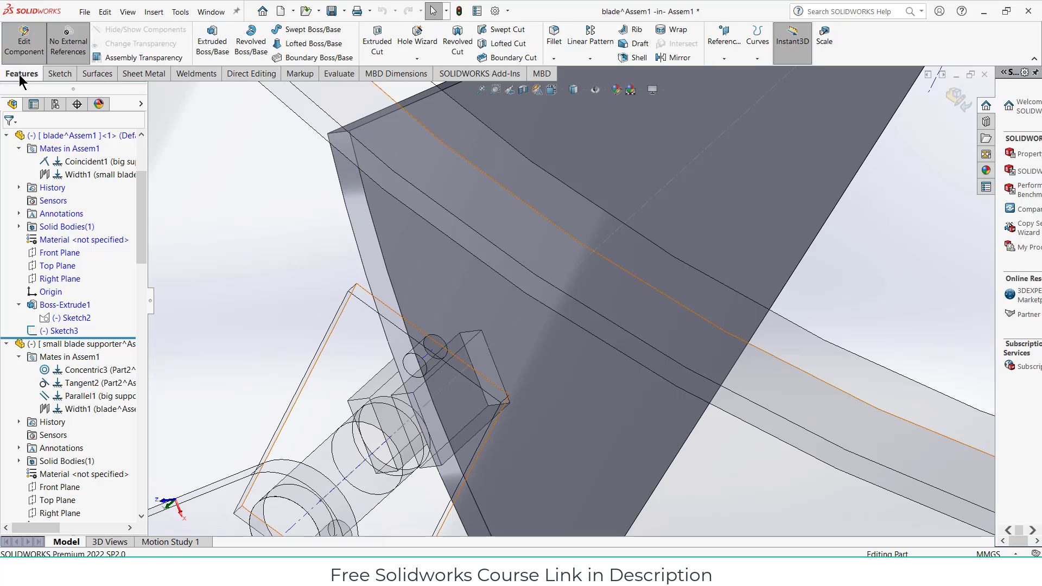
{"action": "left_click", "coordinate": [724, 46]}
{"action": "left_click", "coordinate": [733, 68]}
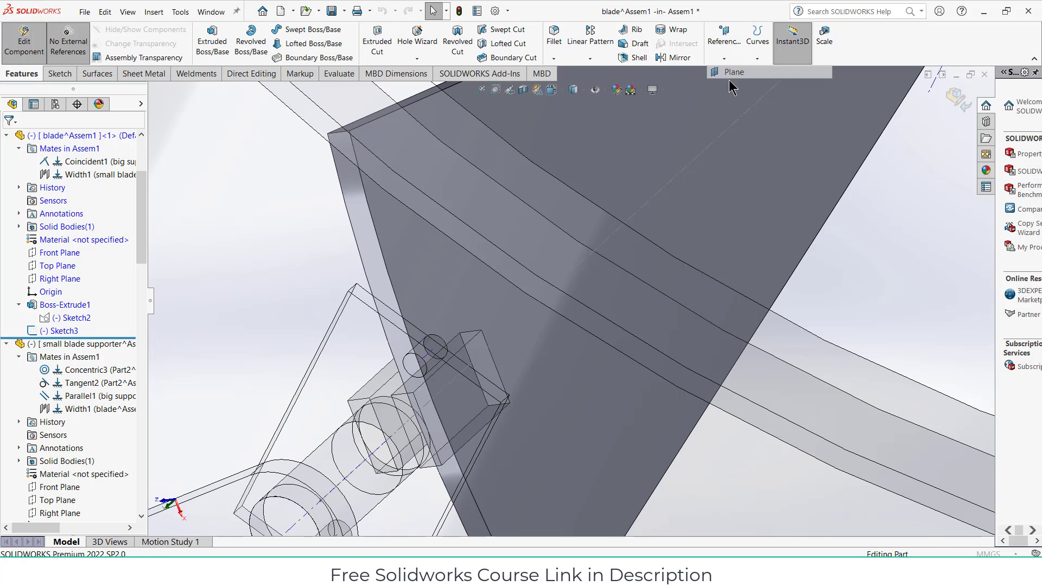
{"action": "left_click", "coordinate": [371, 256]}
{"action": "middle_click_drag", "start_coordinate": [370, 256], "coordinate": [415, 336]}
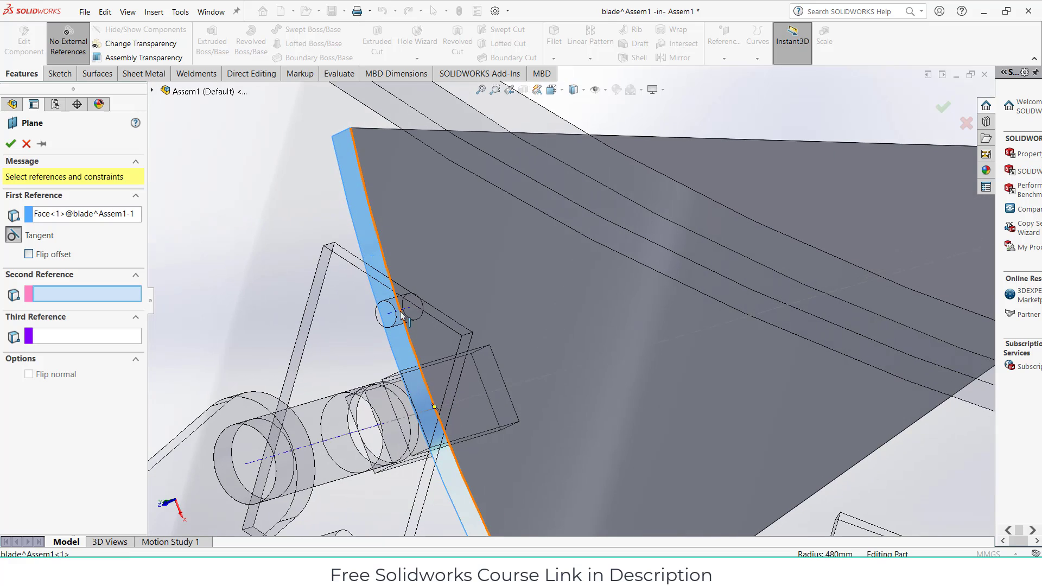
{"action": "left_click", "coordinate": [410, 357]}
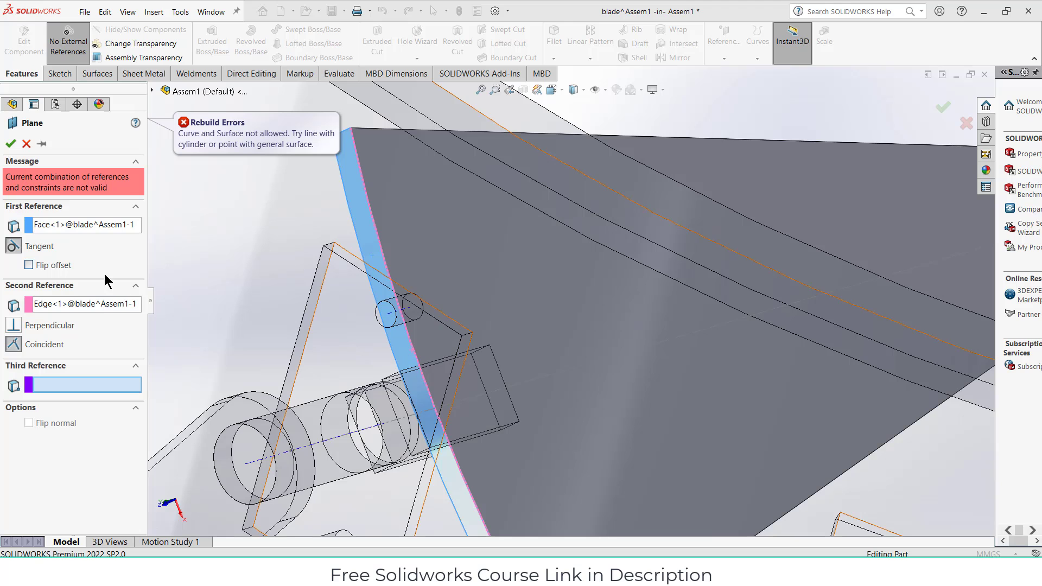
{"action": "left_click", "coordinate": [100, 304]}
{"action": "key", "text": "Delete"}
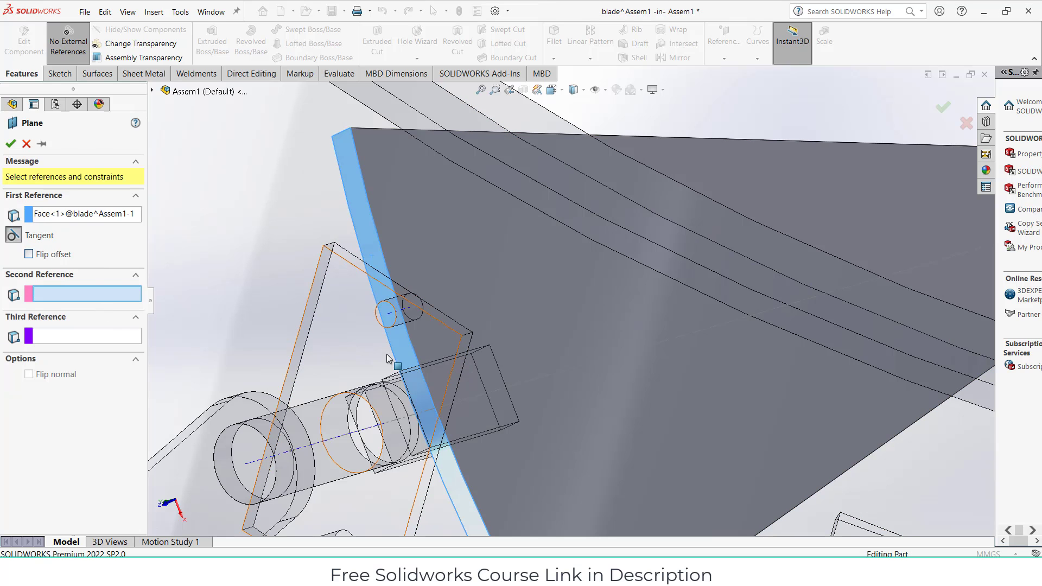
{"action": "scroll", "coordinate": [402, 365], "scroll_direction": "up", "scroll_amount": 2}
{"action": "middle_click_drag", "start_coordinate": [421, 351], "coordinate": [469, 343]}
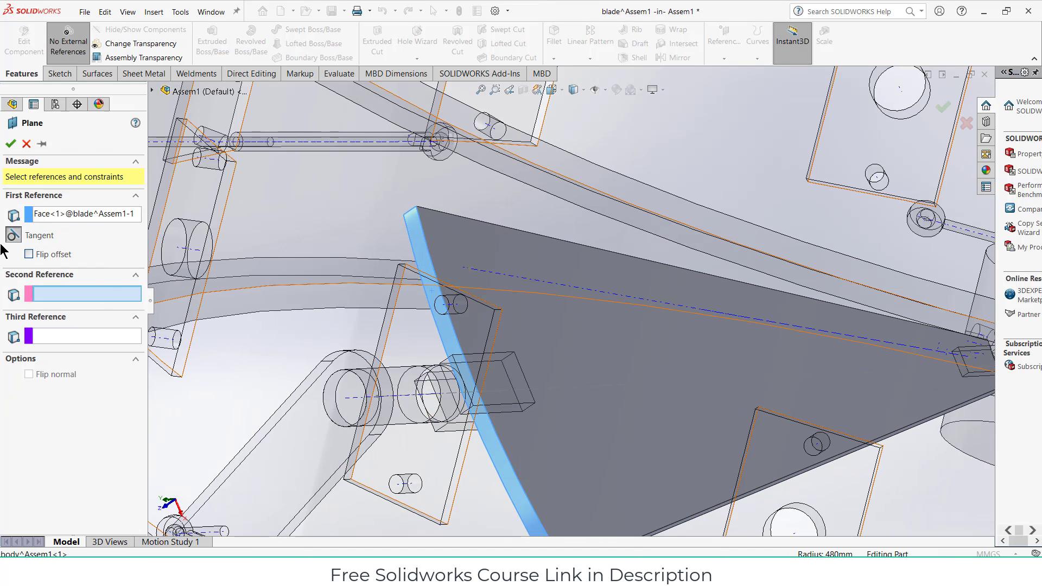
{"action": "scroll", "coordinate": [555, 297], "scroll_direction": "up", "scroll_amount": 6}
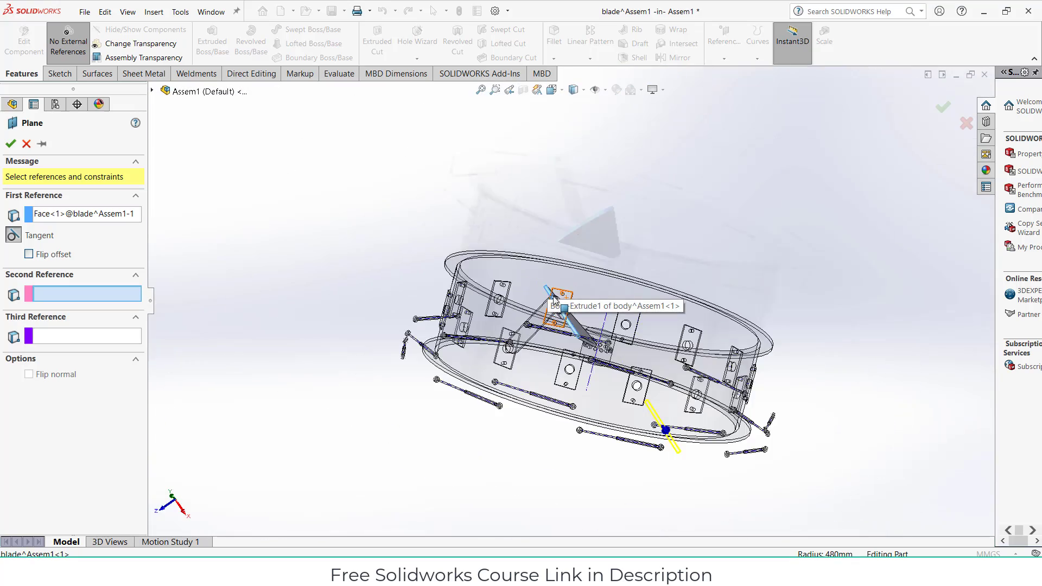
{"action": "middle_click_drag", "start_coordinate": [553, 298], "coordinate": [480, 407]}
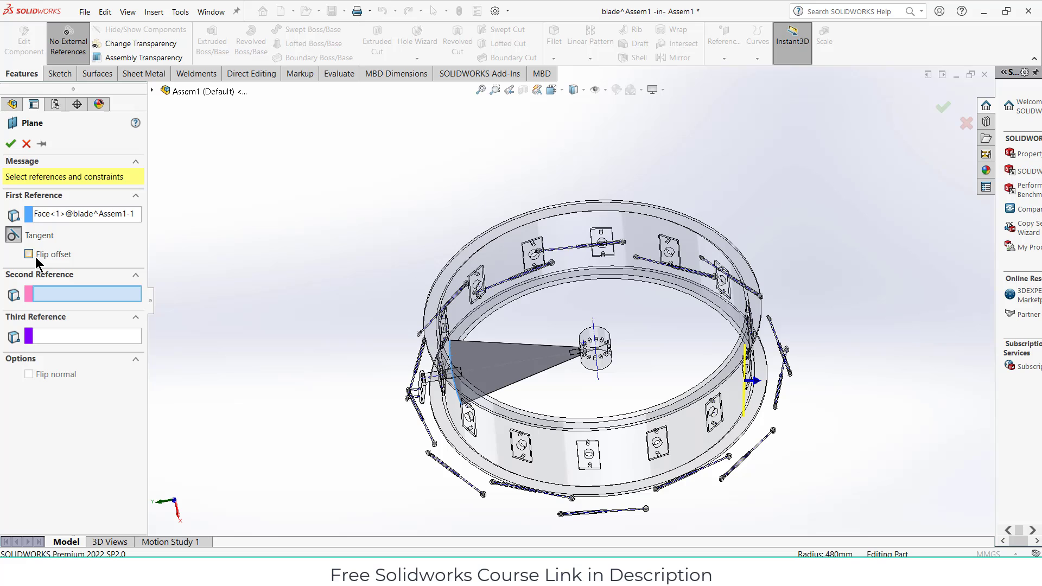
{"action": "scroll", "coordinate": [477, 315], "scroll_direction": "down", "scroll_amount": 3}
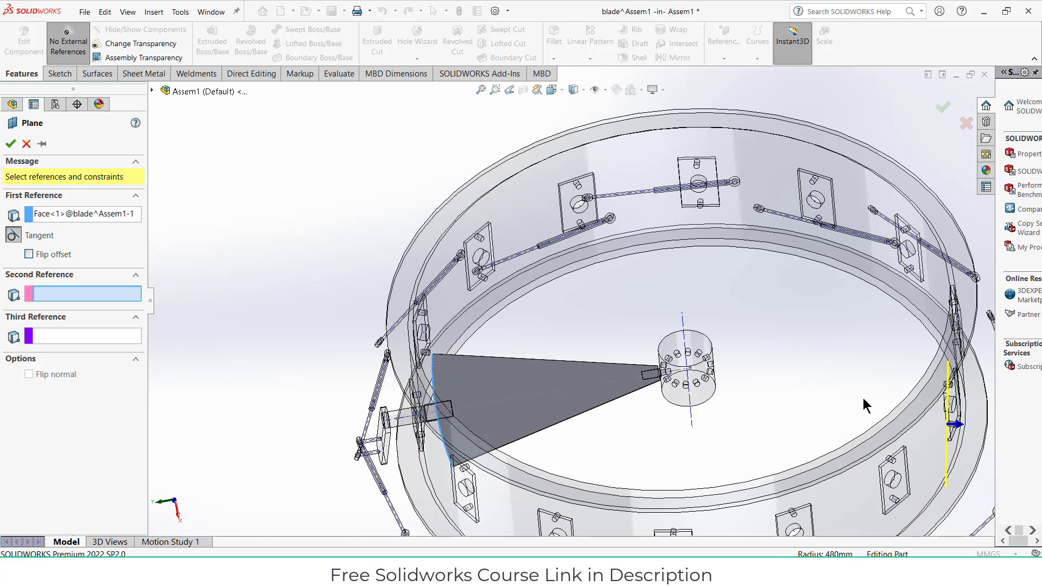
{"action": "scroll", "coordinate": [865, 406], "scroll_direction": "up", "scroll_amount": 2}
{"action": "left_click", "coordinate": [10, 144]}
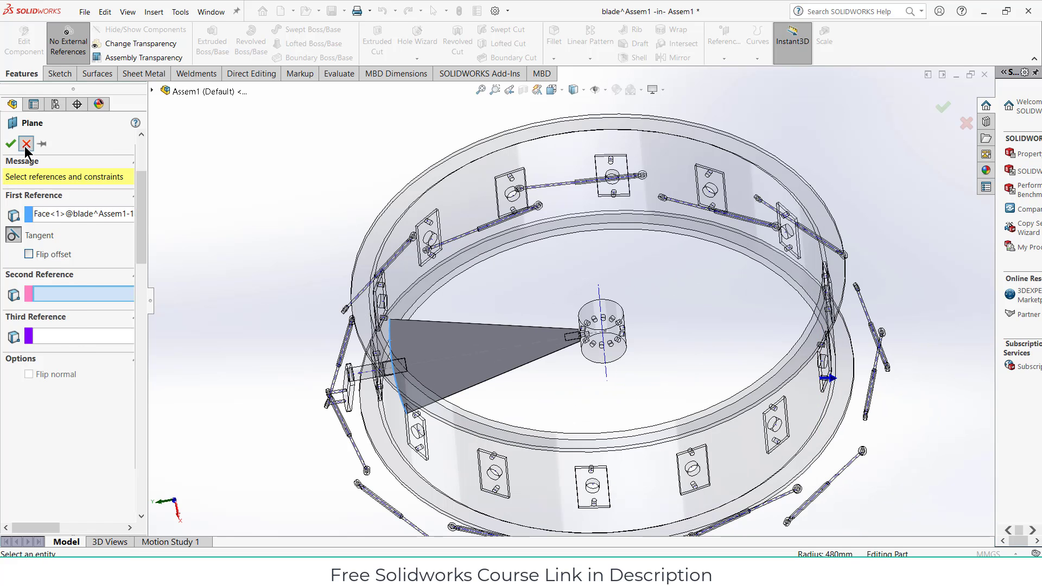
Start a new sketch on the blade's flat face
{"action": "scroll", "coordinate": [465, 354], "scroll_direction": "down", "scroll_amount": 2}
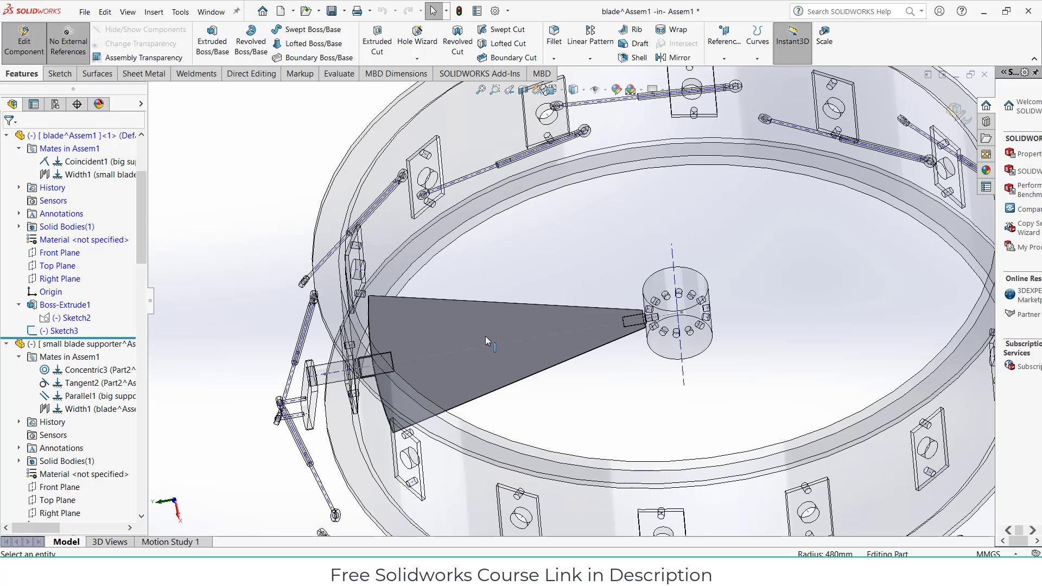
{"action": "scroll", "coordinate": [456, 343], "scroll_direction": "down", "scroll_amount": 2}
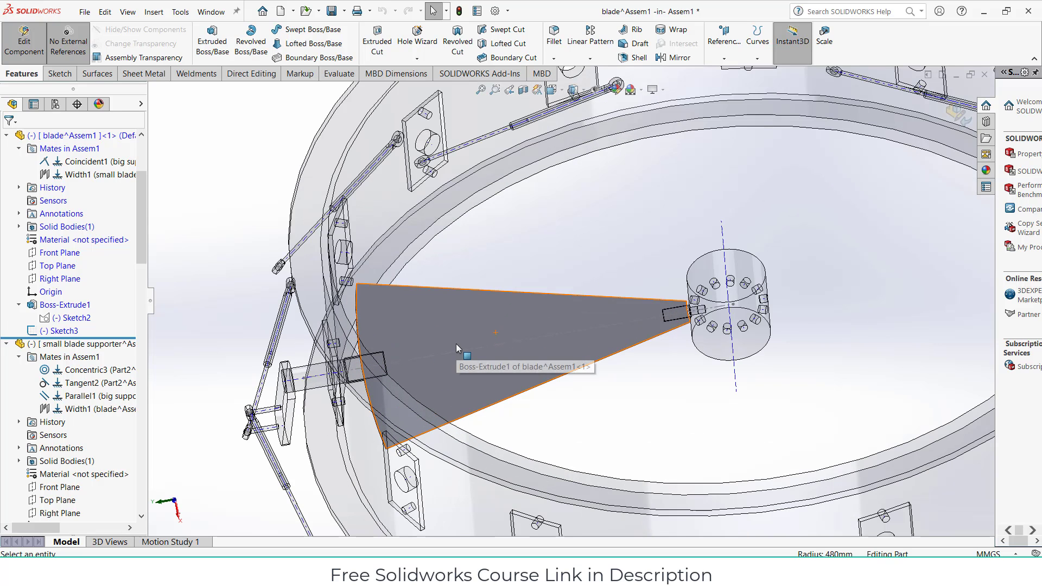
{"action": "left_click", "coordinate": [63, 331]}
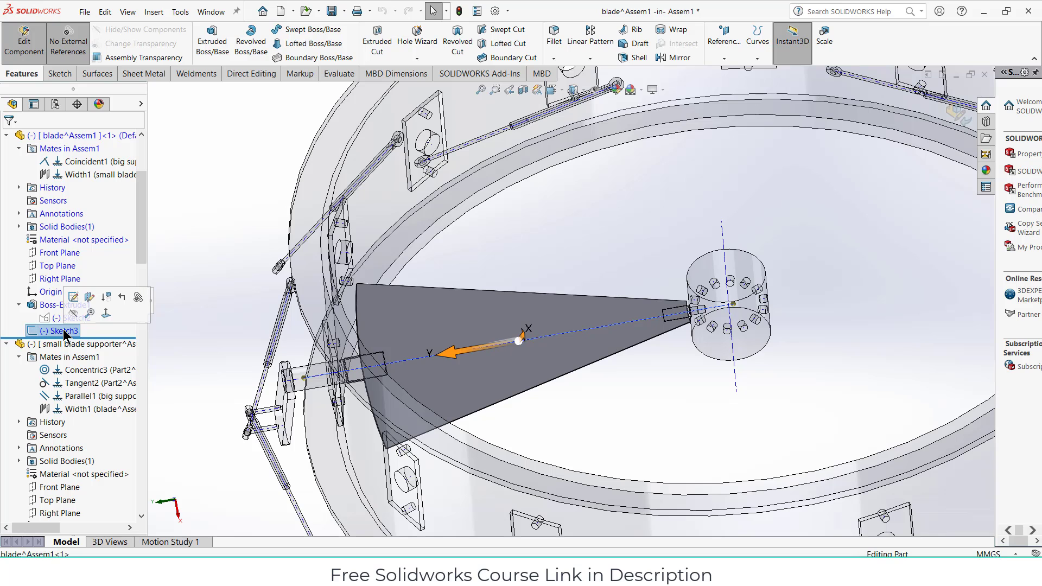
{"action": "left_click", "coordinate": [177, 249]}
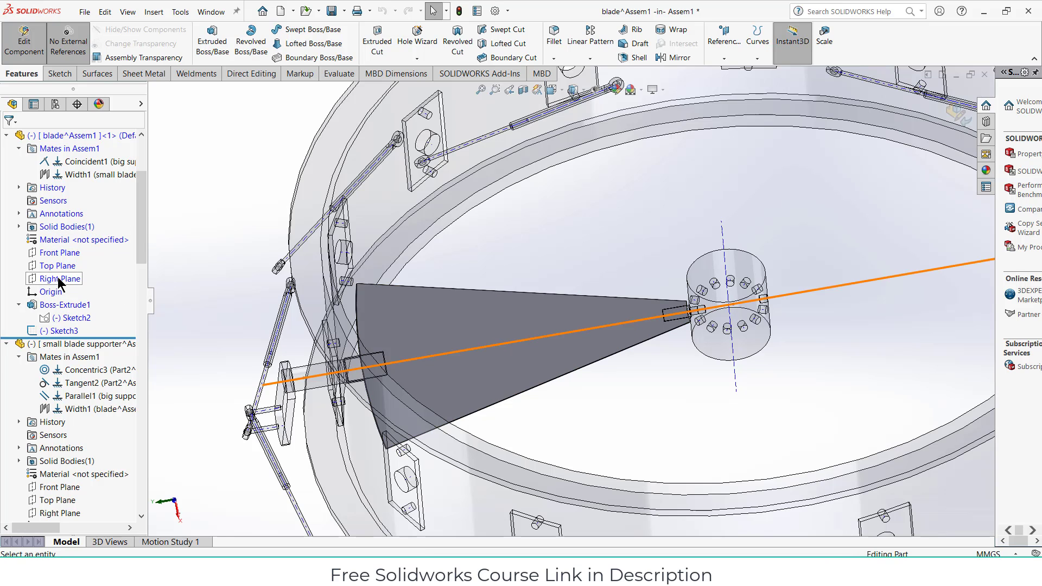
{"action": "left_click", "coordinate": [460, 324]}
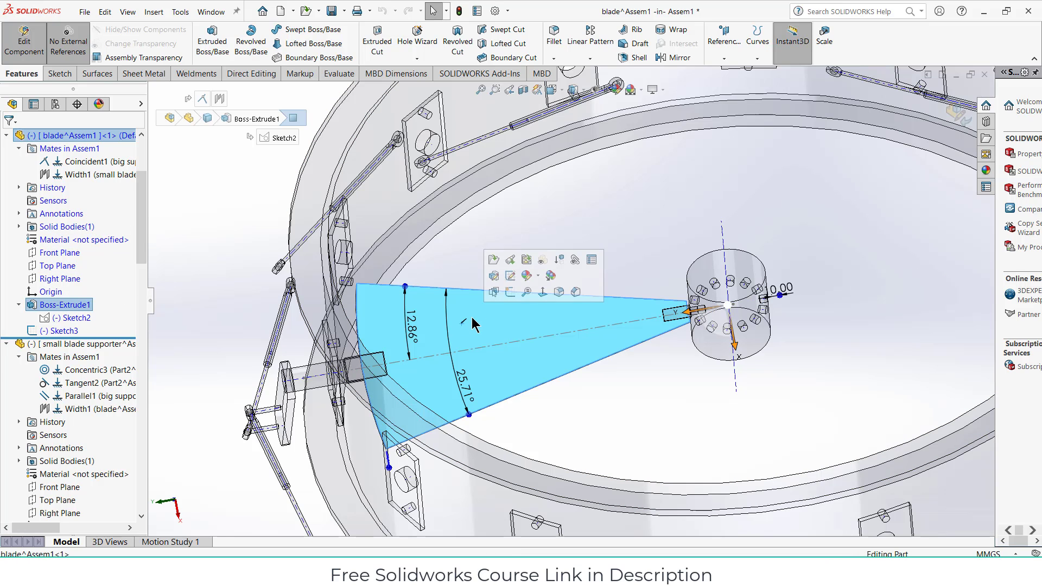
{"action": "left_click", "coordinate": [512, 297]}
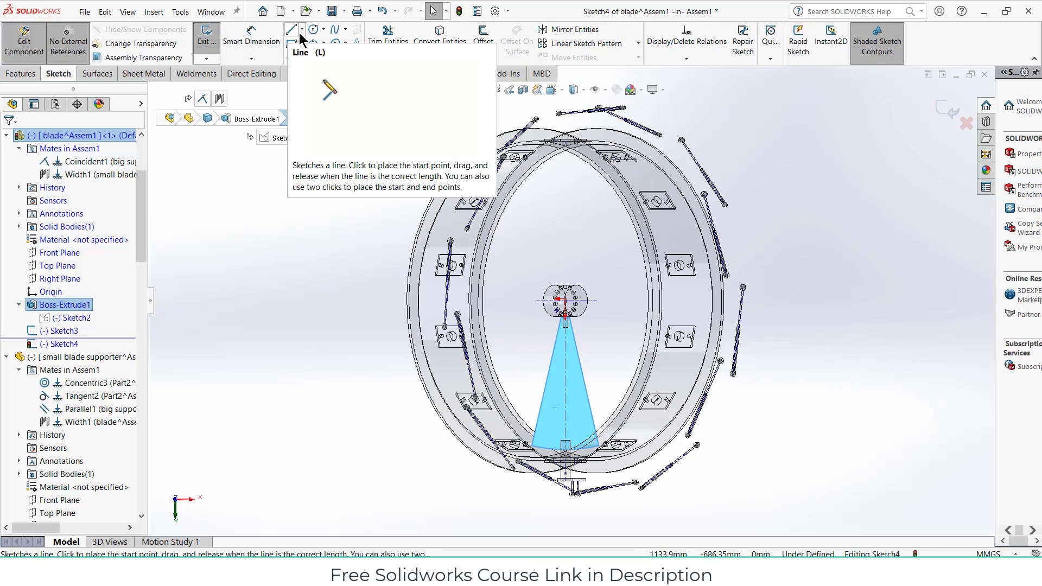
Try drawing a centerline about 420 mm long from the middle of the blade's inner edge to the middle of its outer arc
{"action": "left_click", "coordinate": [302, 31]}
{"action": "left_click", "coordinate": [314, 56]}
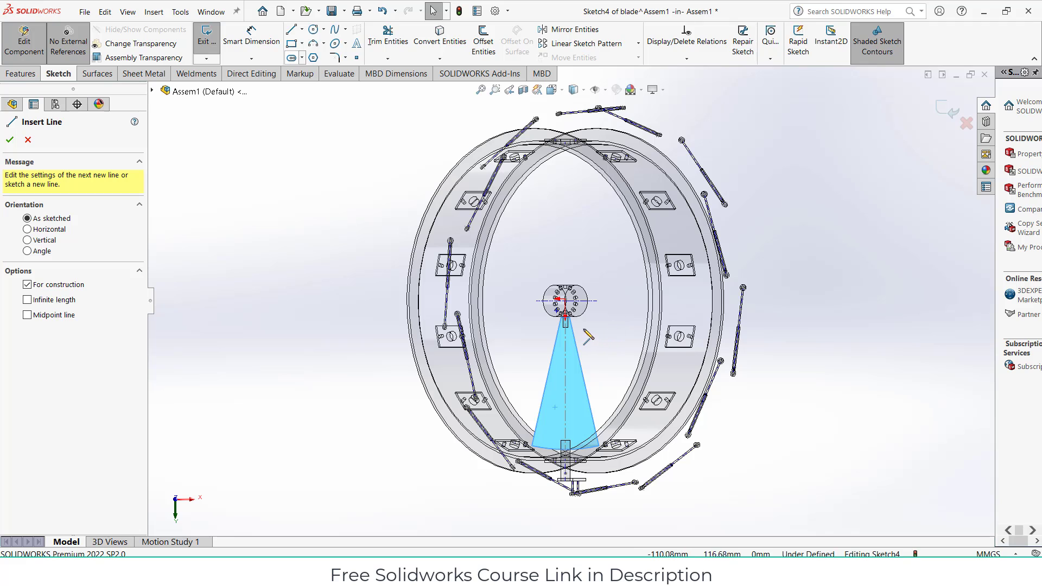
{"action": "scroll", "coordinate": [586, 339], "scroll_direction": "down", "scroll_amount": 5}
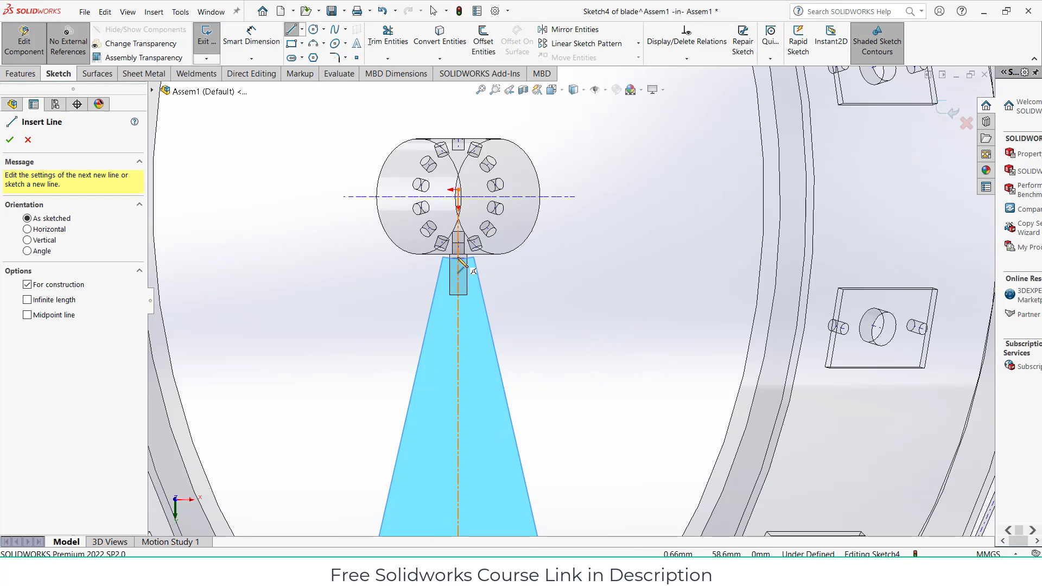
{"action": "scroll", "coordinate": [468, 275], "scroll_direction": "down", "scroll_amount": 4}
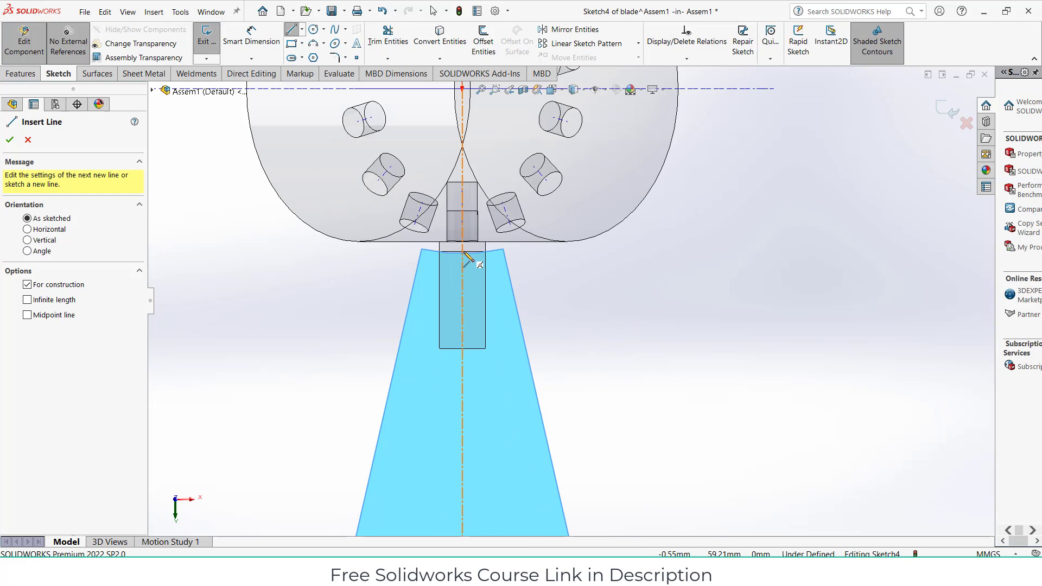
{"action": "left_click", "coordinate": [463, 252]}
{"action": "scroll", "coordinate": [478, 272], "scroll_direction": "up", "scroll_amount": 5}
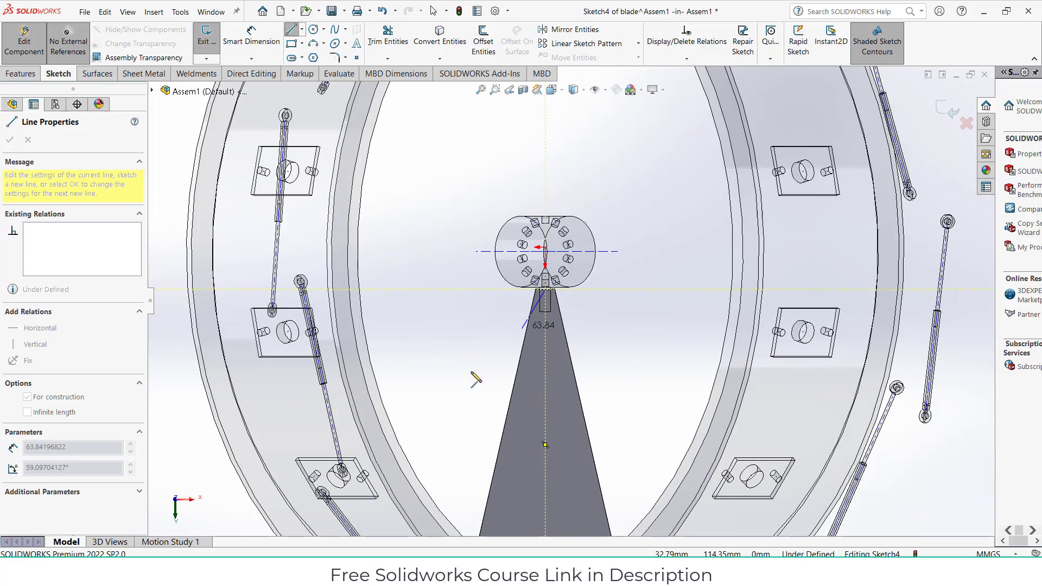
{"action": "scroll", "coordinate": [543, 437], "scroll_direction": "up", "scroll_amount": 5}
{"action": "scroll", "coordinate": [630, 420], "scroll_direction": "down", "scroll_amount": 10}
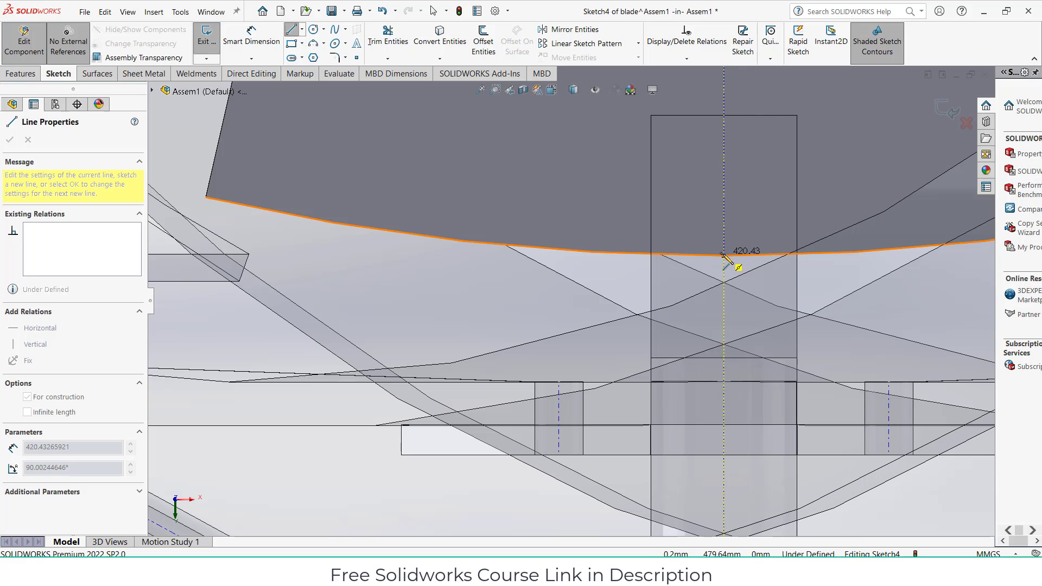
{"action": "left_click", "coordinate": [725, 256]}
{"action": "key", "text": "Escape"}
{"action": "scroll", "coordinate": [725, 261], "scroll_direction": "up", "scroll_amount": 5}
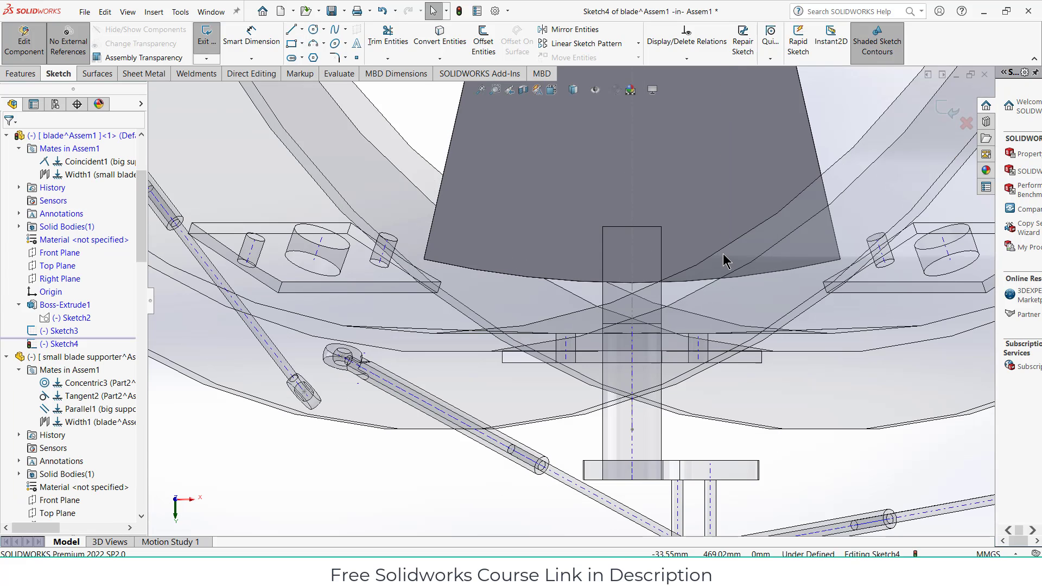
On the blade's Front Plane, sketch a point at the midpoint of the outer arc and exit the sketch
{"action": "left_click", "coordinate": [59, 253]}
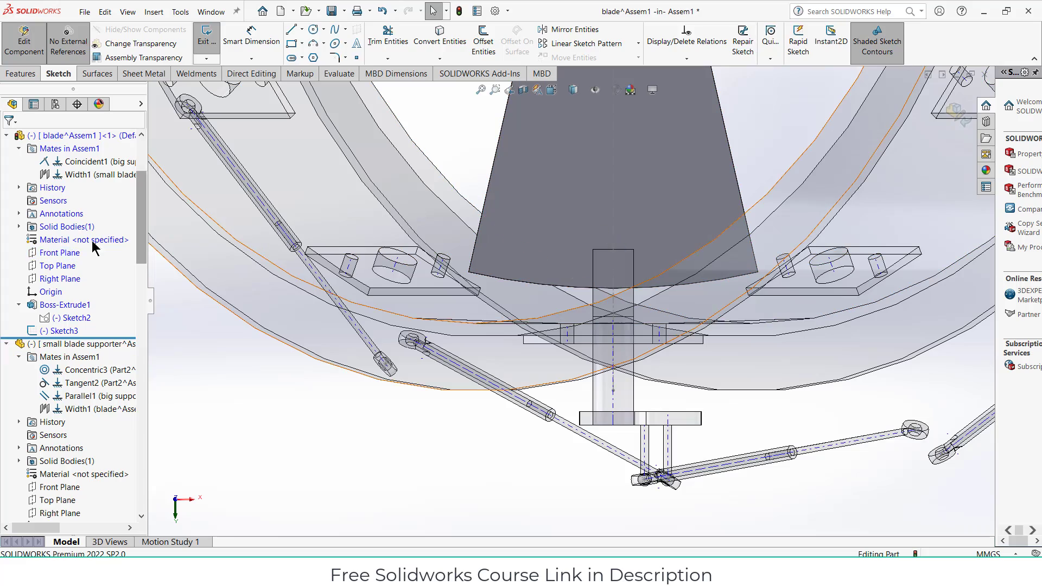
{"action": "left_click", "coordinate": [63, 254]}
{"action": "left_click", "coordinate": [73, 236]}
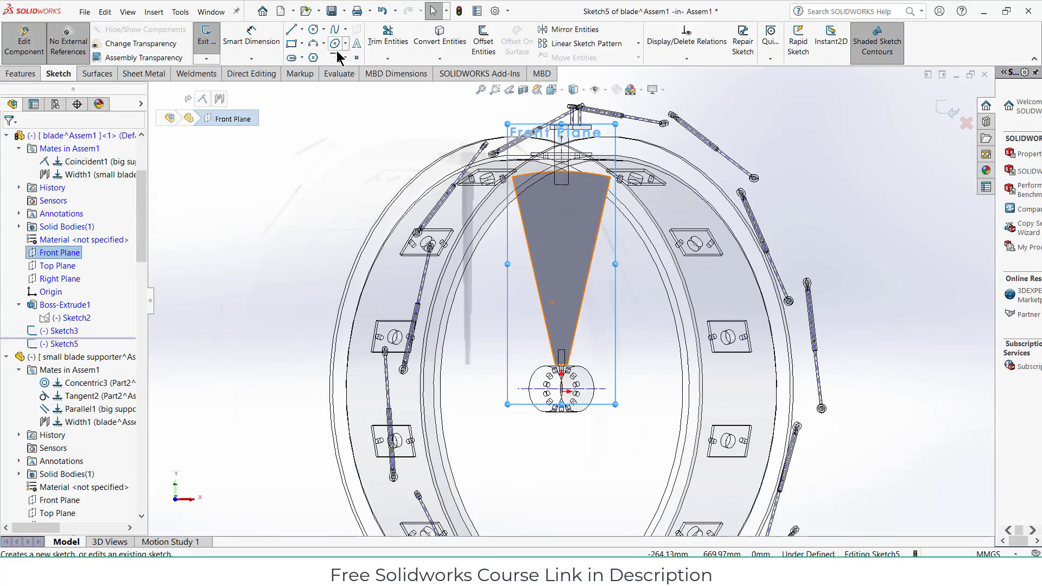
{"action": "left_click", "coordinate": [357, 58]}
{"action": "scroll", "coordinate": [522, 251], "scroll_direction": "down", "scroll_amount": 8}
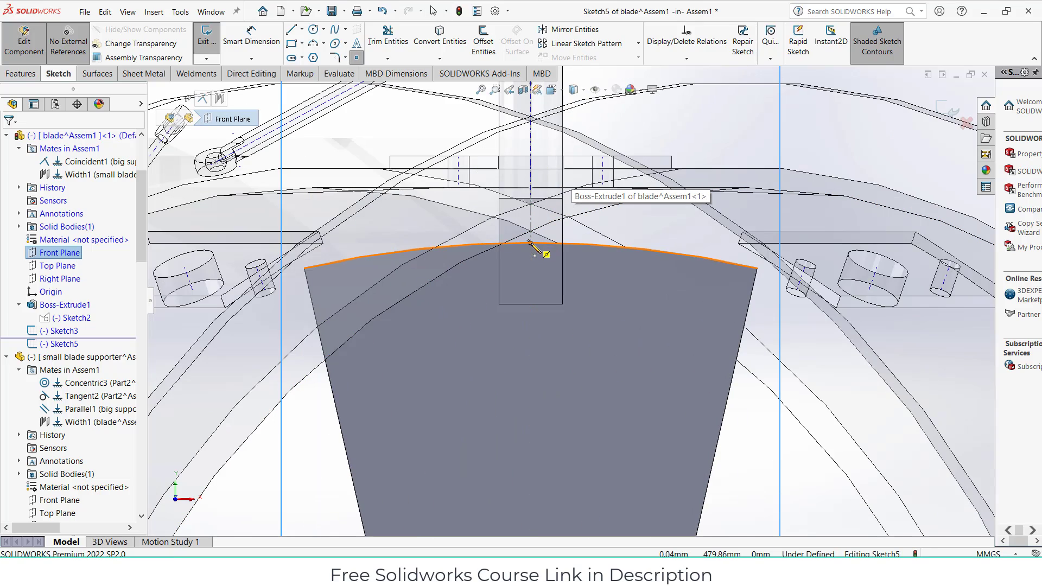
{"action": "left_click", "coordinate": [531, 242]}
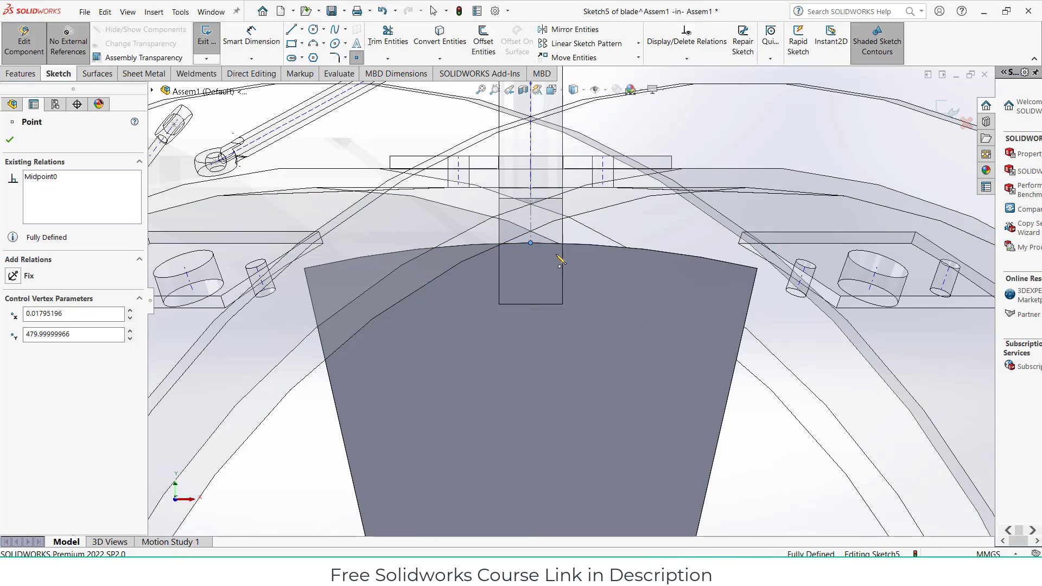
{"action": "scroll", "coordinate": [565, 293], "scroll_direction": "up", "scroll_amount": 5}
{"action": "left_click", "coordinate": [947, 121]}
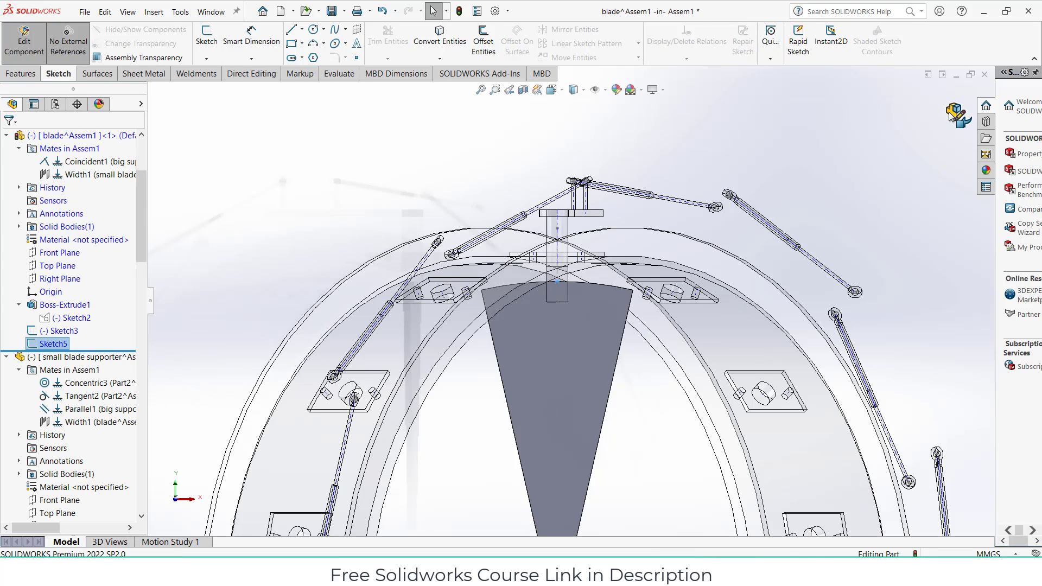
Leave the blade's in-context editing, then reopen the blade and its outer-edge point sketch, Sketch5, for editing
{"action": "left_click", "coordinate": [951, 116]}
{"action": "mouse_move", "coordinate": [943, 119]}
{"action": "middle_mouse_down"}
{"action": "mouse_move", "coordinate": [689, 229]}
{"action": "mouse_move", "coordinate": [608, 376]}
{"action": "mouse_move", "coordinate": [580, 380]}
{"action": "mouse_move", "coordinate": [609, 397]}
{"action": "middle_mouse_up"}
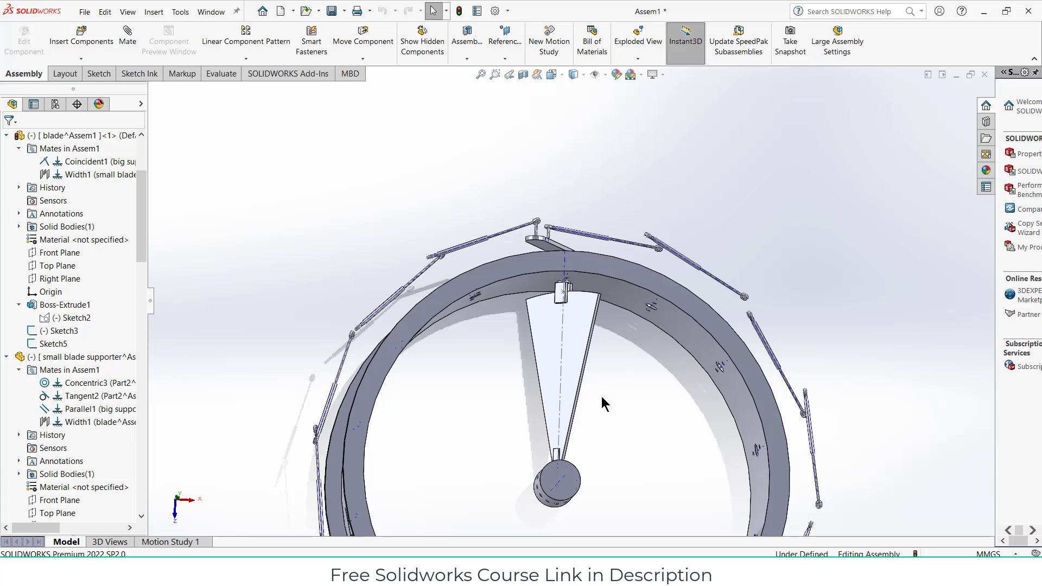
{"action": "left_click", "coordinate": [574, 364]}
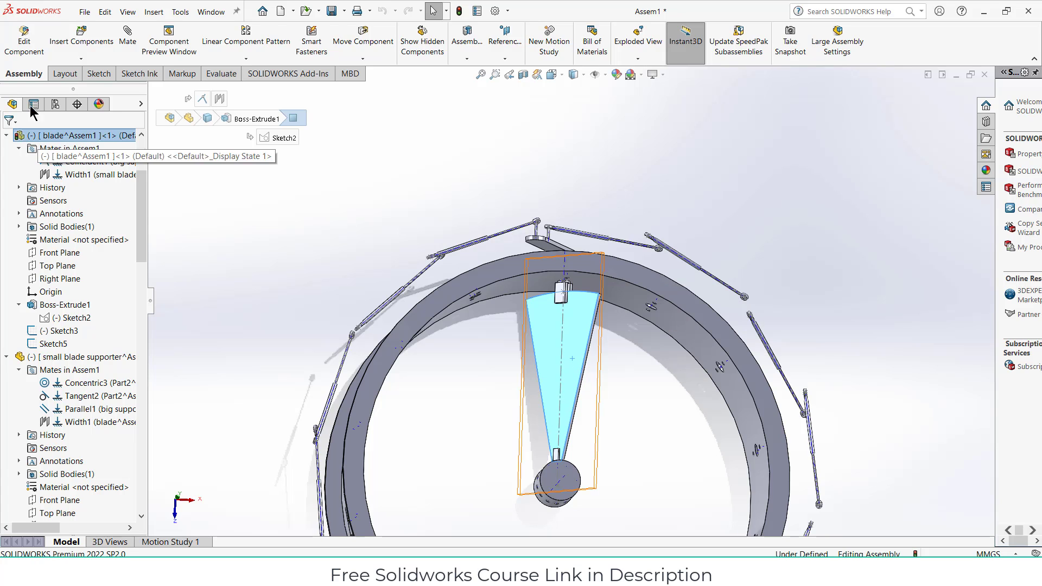
{"action": "left_click", "coordinate": [24, 44]}
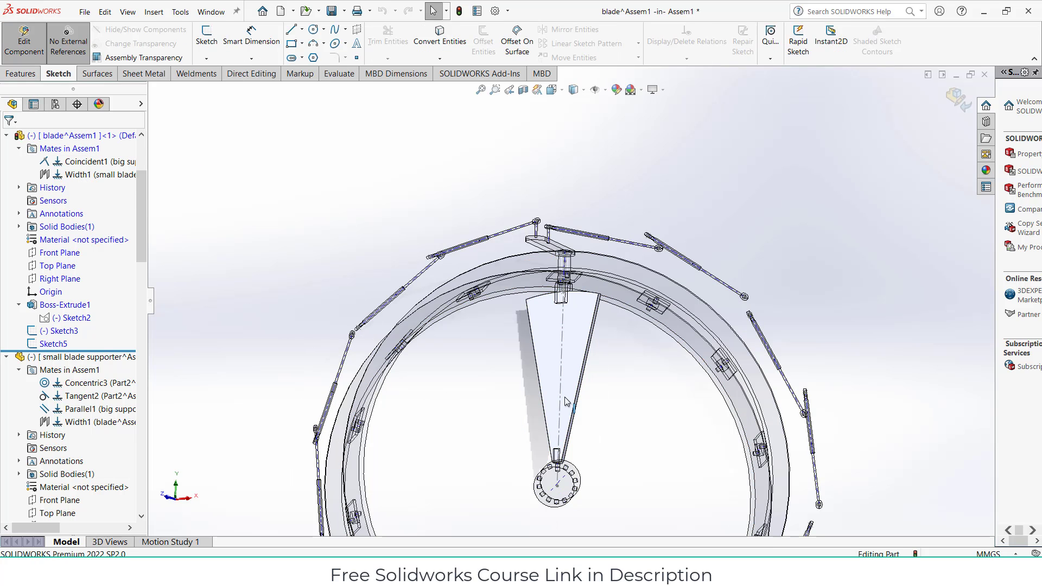
{"action": "left_click", "coordinate": [54, 343]}
{"action": "left_click", "coordinate": [65, 309]}
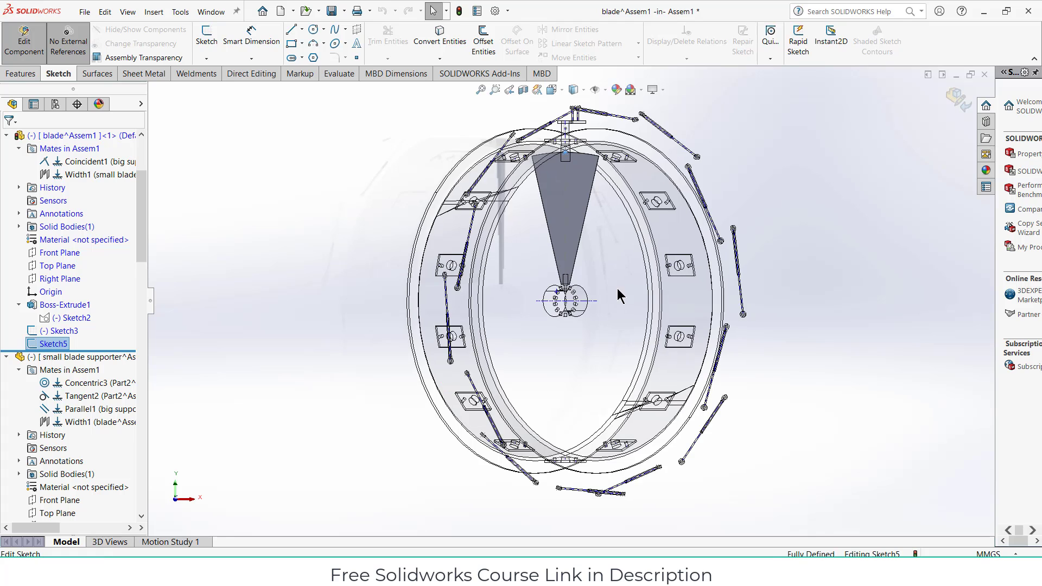
Add a sketch point at the origin in the centre of the hub, then exit the sketch and the blade component
{"action": "scroll", "coordinate": [617, 289], "scroll_direction": "down", "scroll_amount": 3}
{"action": "scroll", "coordinate": [485, 310], "scroll_direction": "down", "scroll_amount": 3}
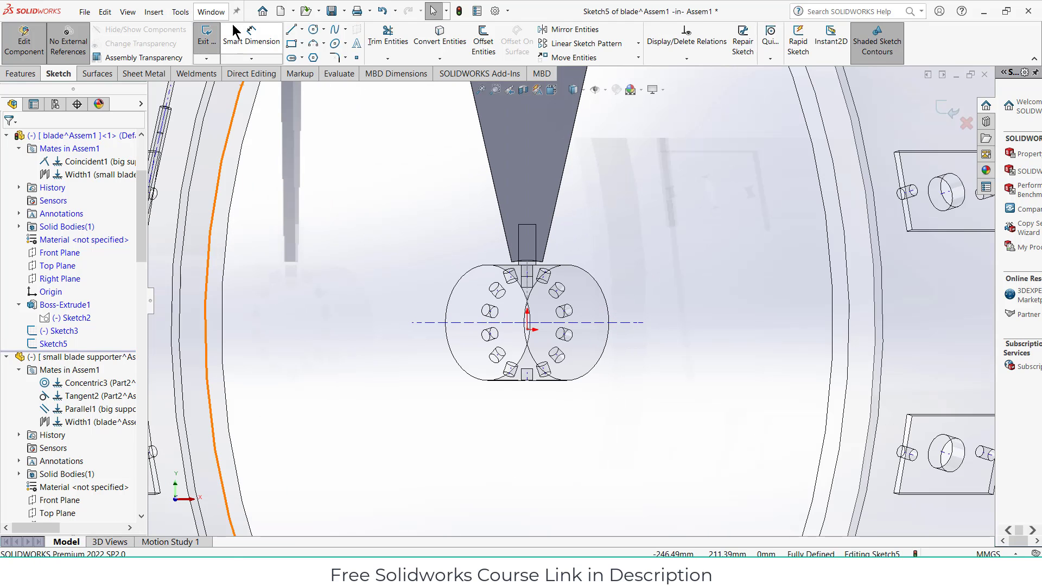
{"action": "left_click", "coordinate": [356, 57]}
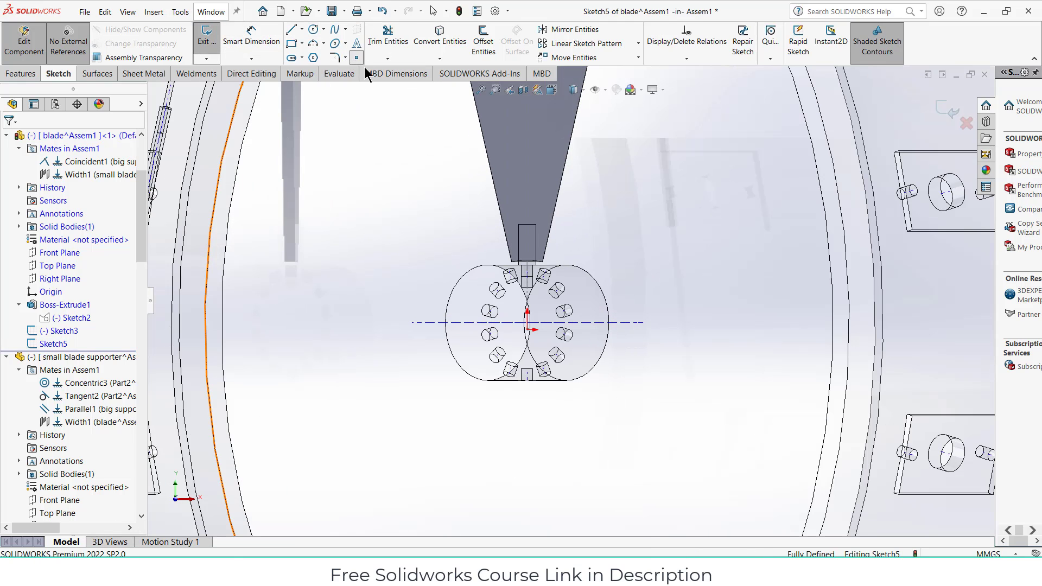
{"action": "left_click", "coordinate": [527, 329]}
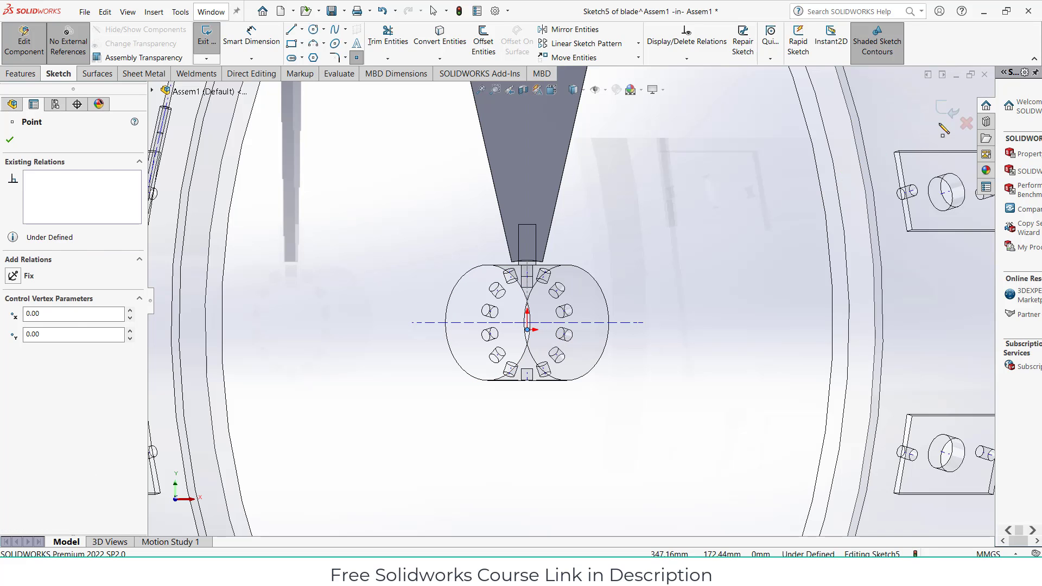
{"action": "left_click", "coordinate": [949, 110]}
{"action": "left_click", "coordinate": [956, 113]}
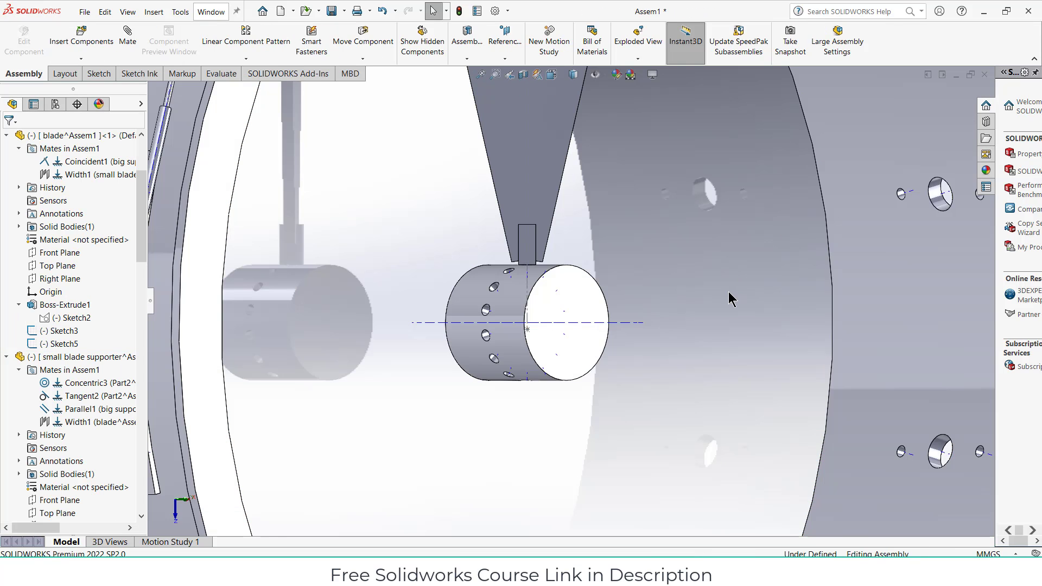
Add a concentric mate between the blade's Sketch3 point at the hub and the inner cylindrical face of the body ring
{"action": "scroll", "coordinate": [727, 296], "scroll_direction": "up", "scroll_amount": 5}
{"action": "middle_click_drag", "start_coordinate": [696, 306], "coordinate": [625, 274]}
{"action": "scroll", "coordinate": [626, 274], "scroll_direction": "up", "scroll_amount": 1}
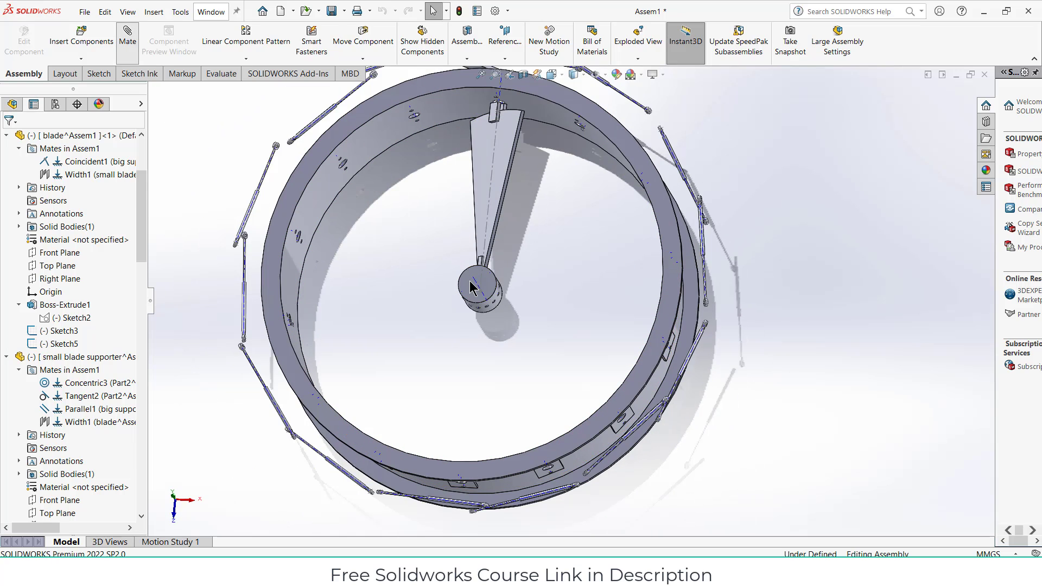
{"action": "scroll", "coordinate": [471, 283], "scroll_direction": "down", "scroll_amount": 6}
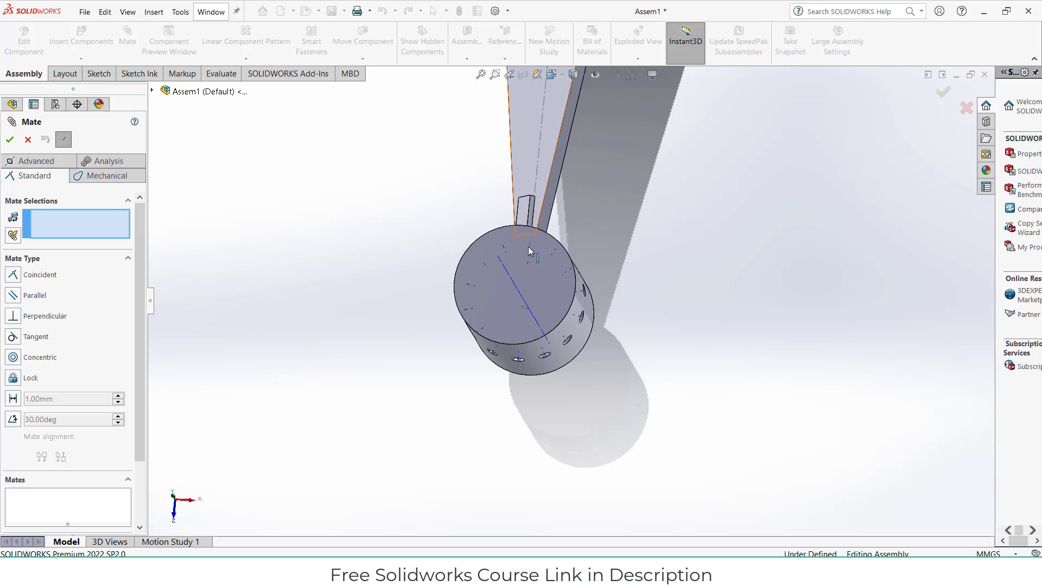
{"action": "left_click", "coordinate": [525, 311]}
{"action": "scroll", "coordinate": [617, 337], "scroll_direction": "up", "scroll_amount": 5}
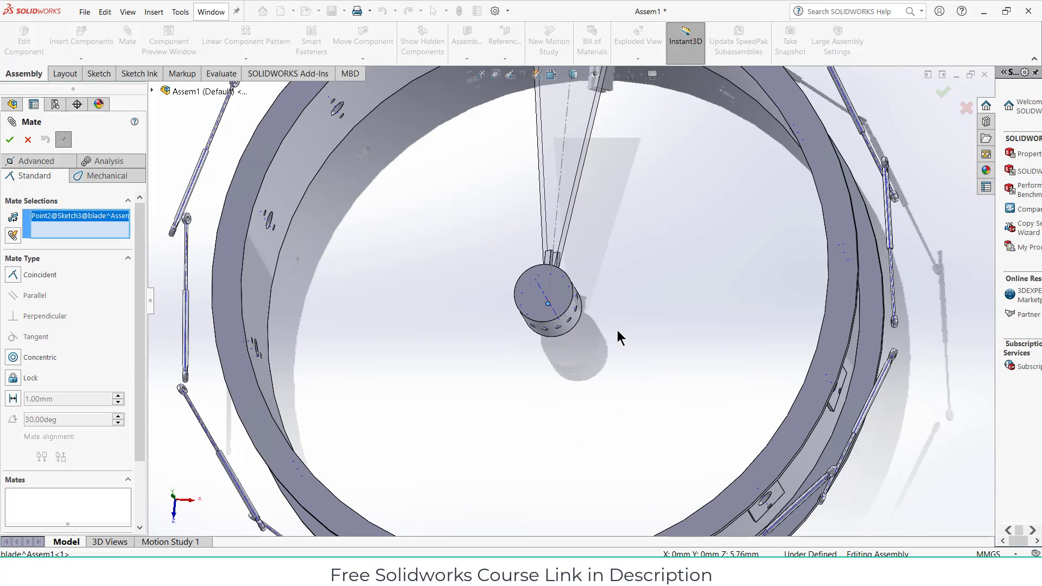
{"action": "mouse_move", "coordinate": [616, 337]}
{"action": "middle_mouse_down"}
{"action": "mouse_move", "coordinate": [605, 310]}
{"action": "mouse_move", "coordinate": [599, 345]}
{"action": "middle_mouse_up"}
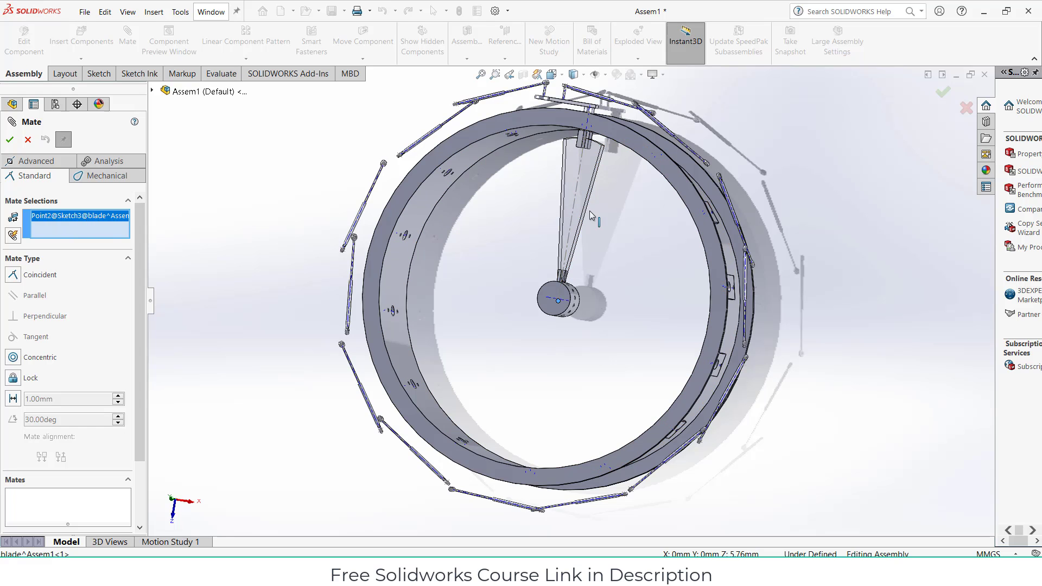
{"action": "middle_click_drag", "start_coordinate": [590, 210], "coordinate": [614, 146]}
{"action": "left_click", "coordinate": [616, 150]}
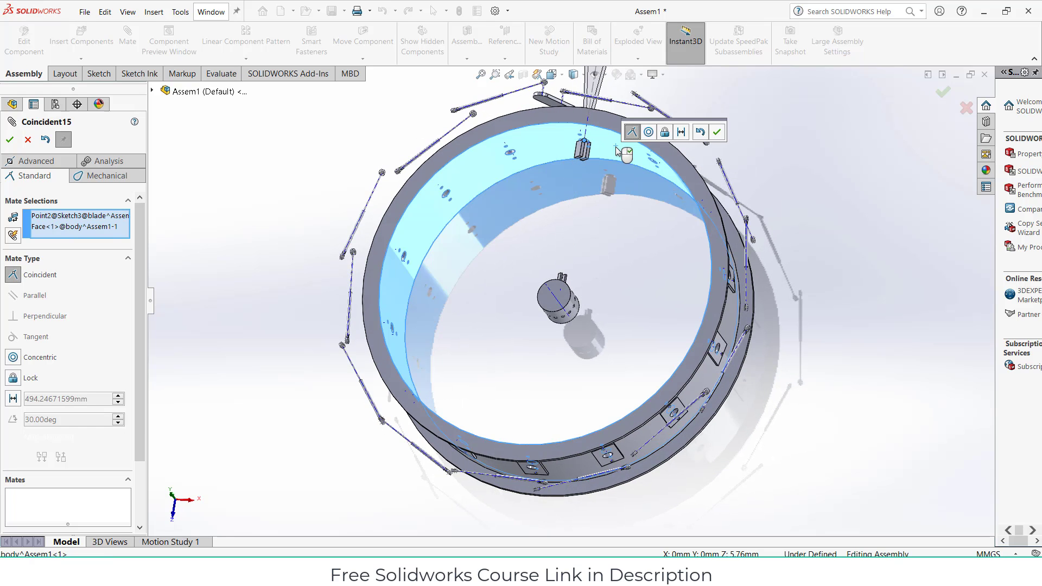
{"action": "left_click", "coordinate": [648, 133]}
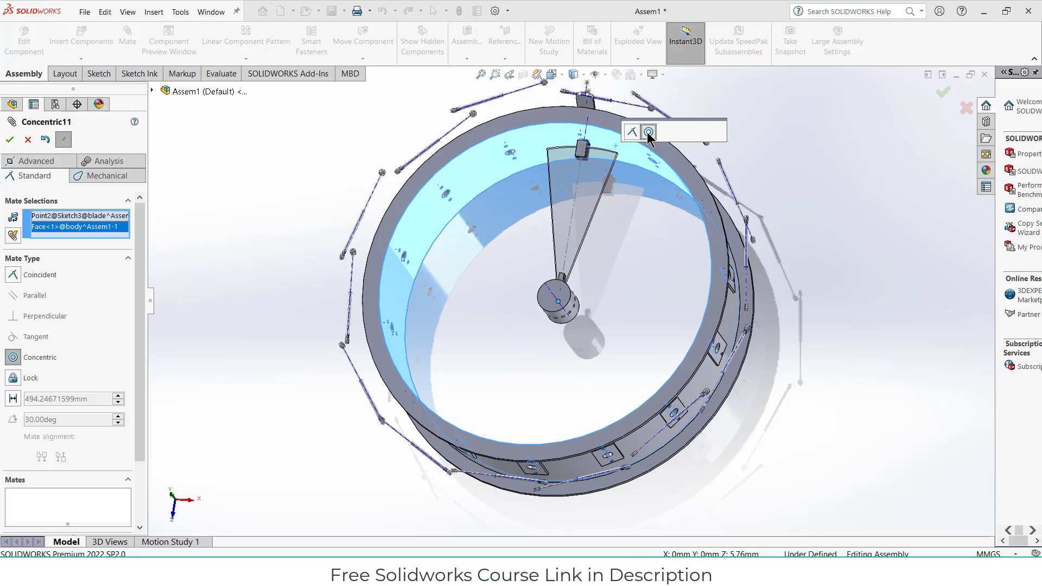
{"action": "left_click", "coordinate": [718, 132]}
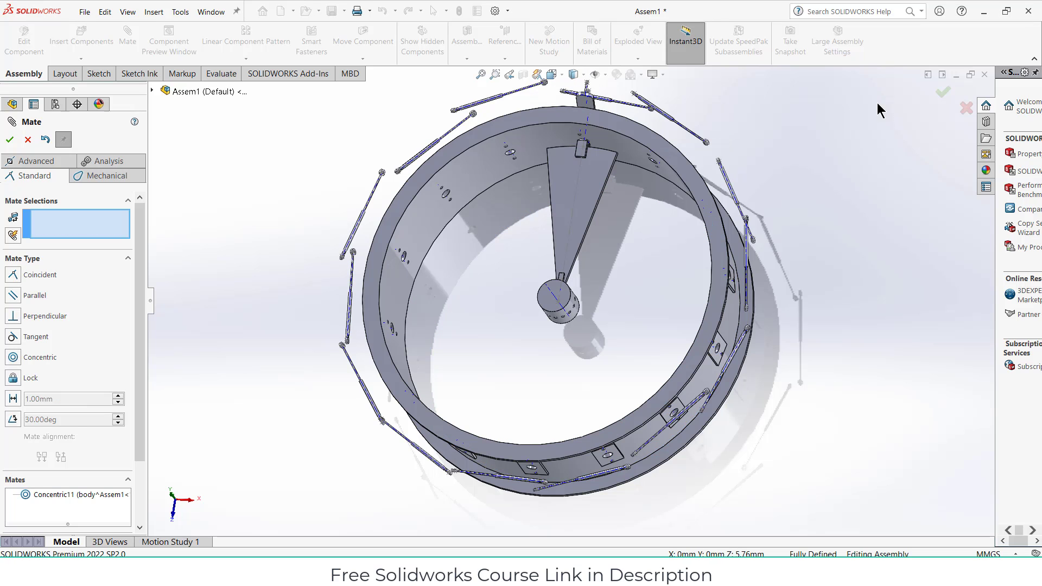
{"action": "left_click", "coordinate": [943, 95]}
Unsuppress the LocalCirPattern1 component pattern in the assembly
{"action": "middle_click_drag", "start_coordinate": [809, 210], "coordinate": [696, 379]}
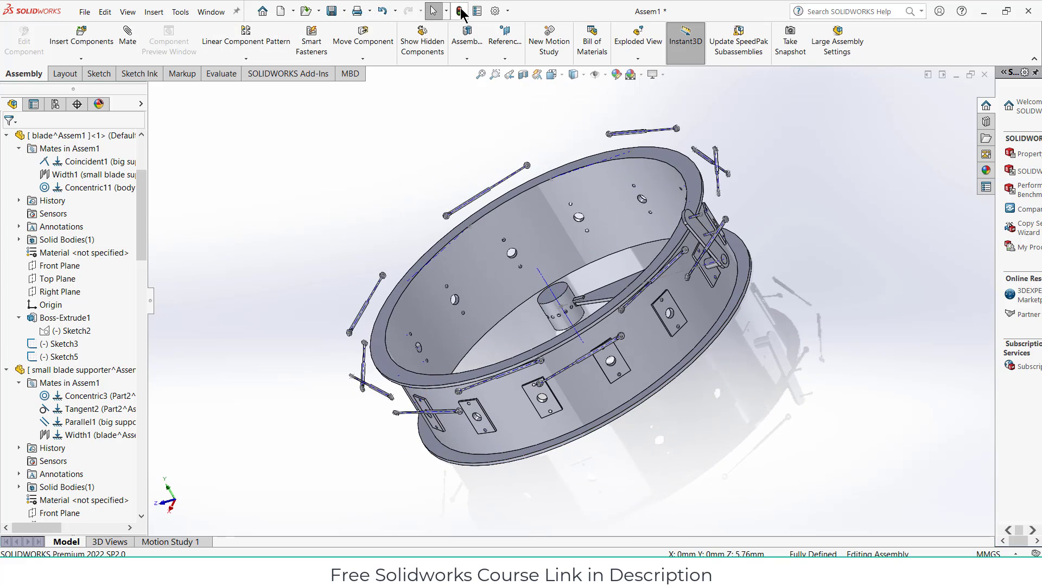
{"action": "middle_click_drag", "start_coordinate": [621, 262], "coordinate": [683, 315]}
{"action": "scroll", "coordinate": [89, 367], "scroll_direction": "down", "scroll_amount": 8}
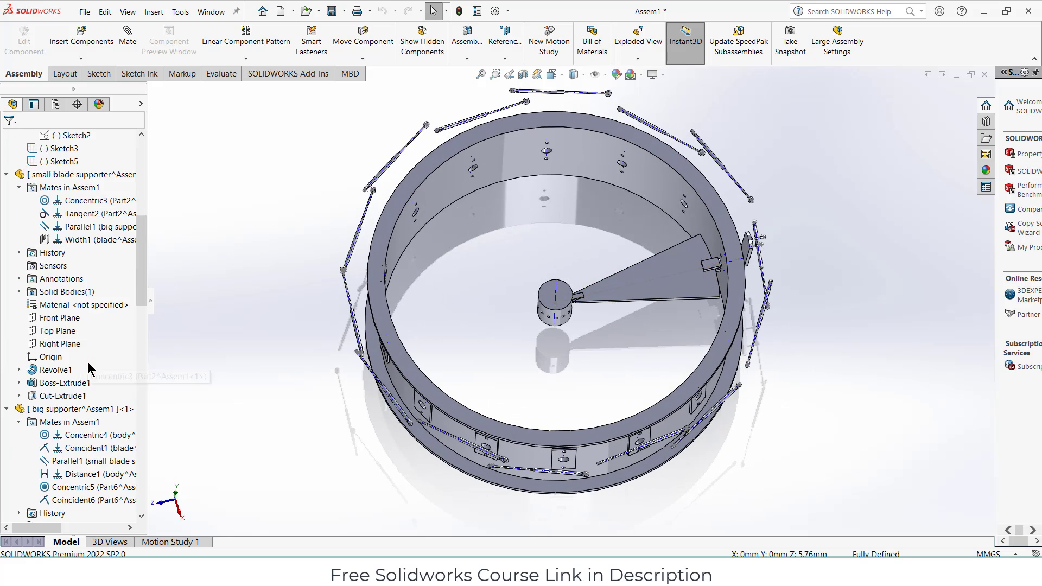
{"action": "scroll", "coordinate": [89, 369], "scroll_direction": "down", "scroll_amount": 10}
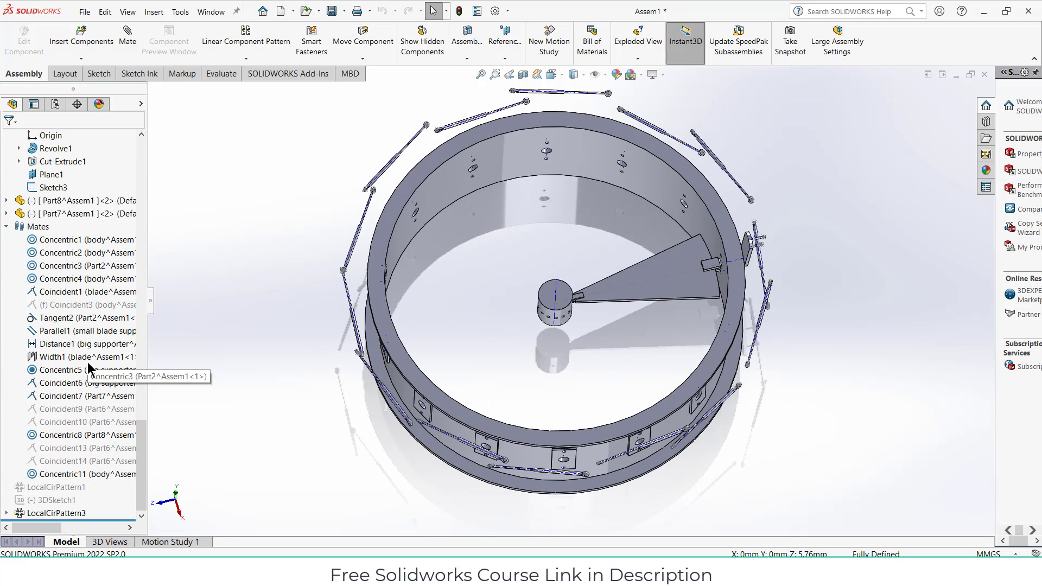
{"action": "right_click", "coordinate": [50, 488]}
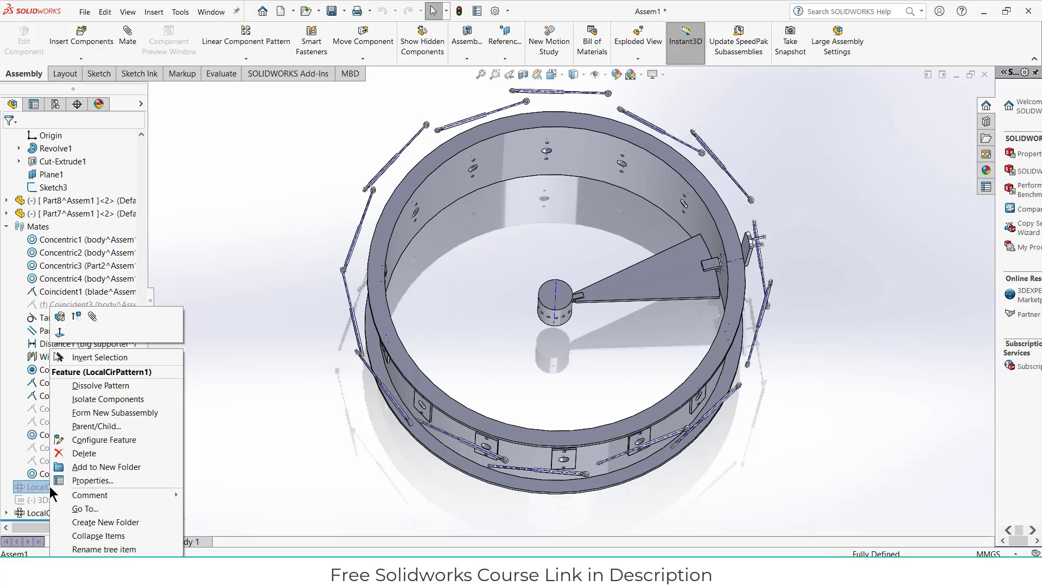
{"action": "left_click", "coordinate": [77, 319]}
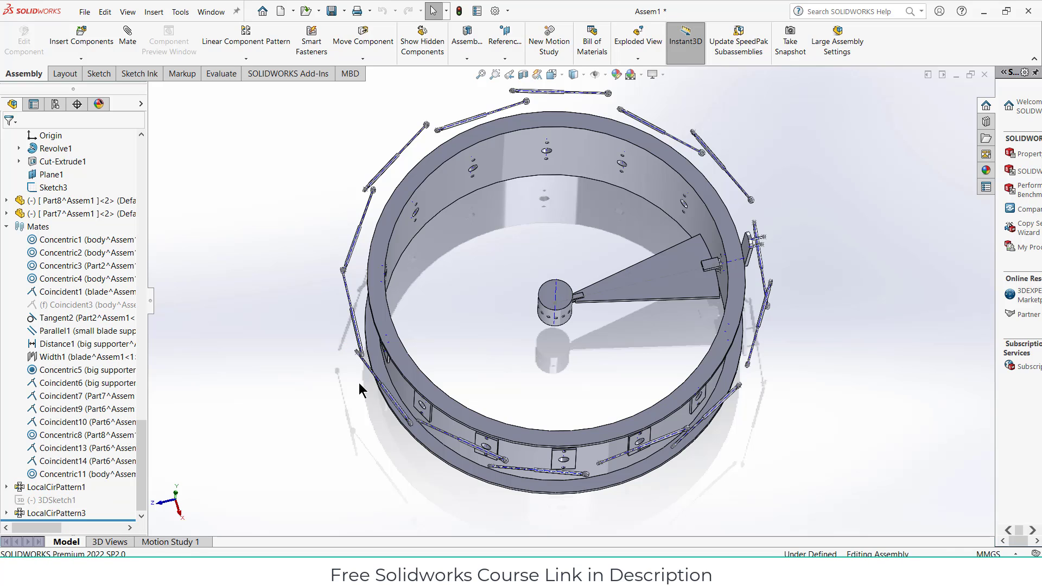
Try to swing a patterned lever arm on the outside of the ring to test the linkage motion
{"action": "middle_click_drag", "start_coordinate": [465, 404], "coordinate": [466, 319]}
{"action": "scroll", "coordinate": [543, 374], "scroll_direction": "down", "scroll_amount": 3}
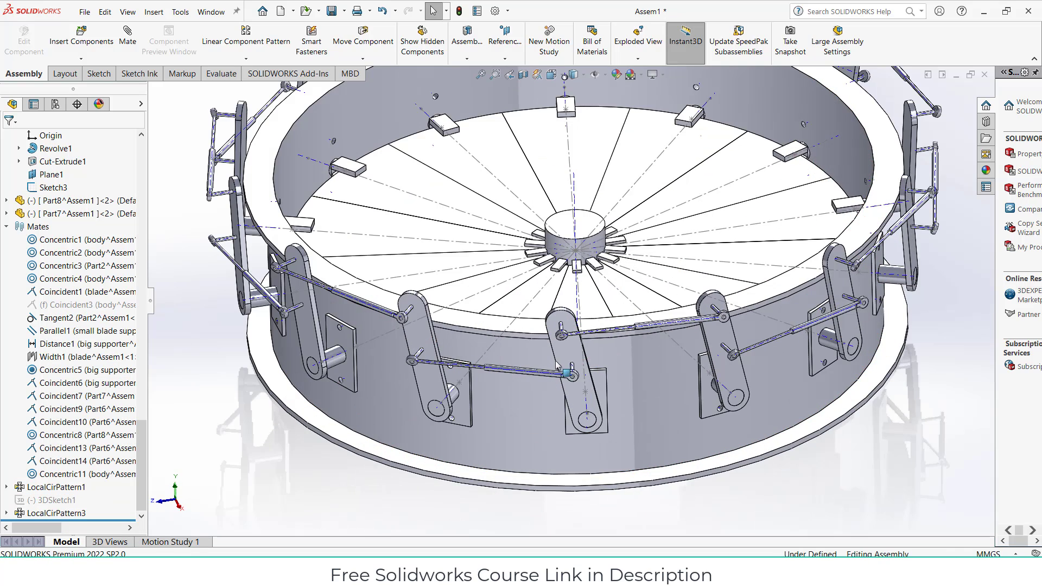
{"action": "left_click_drag", "start_coordinate": [566, 358], "coordinate": [553, 359]}
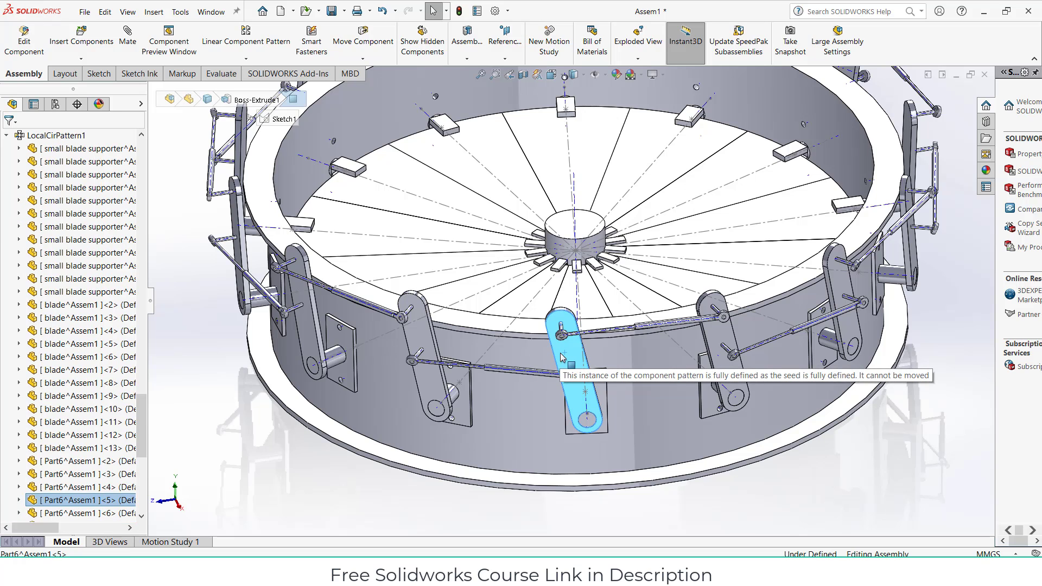
{"action": "left_click_drag", "start_coordinate": [630, 356], "coordinate": [641, 362]}
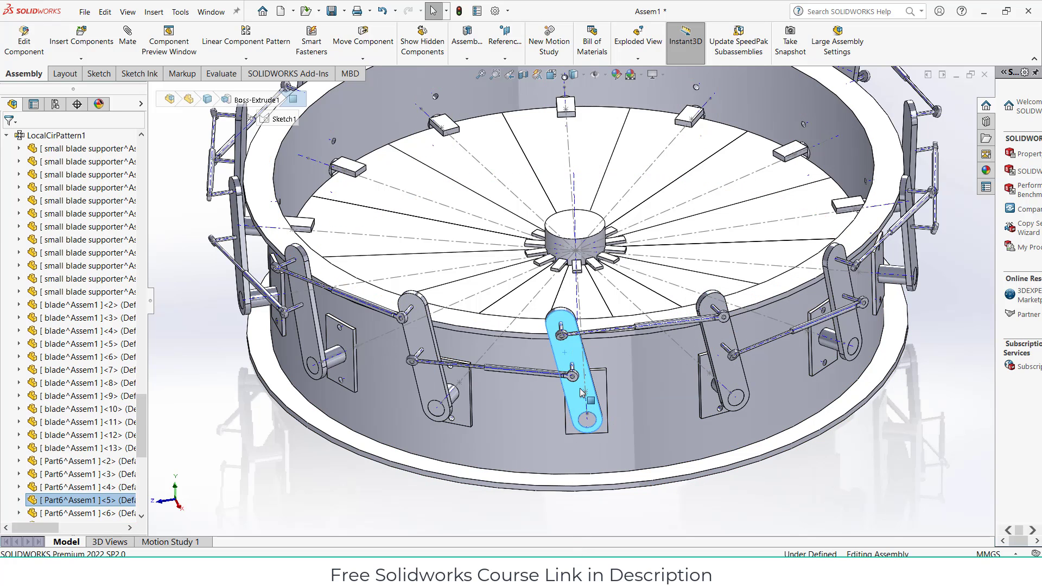
{"action": "left_click_drag", "start_coordinate": [571, 358], "coordinate": [527, 370]}
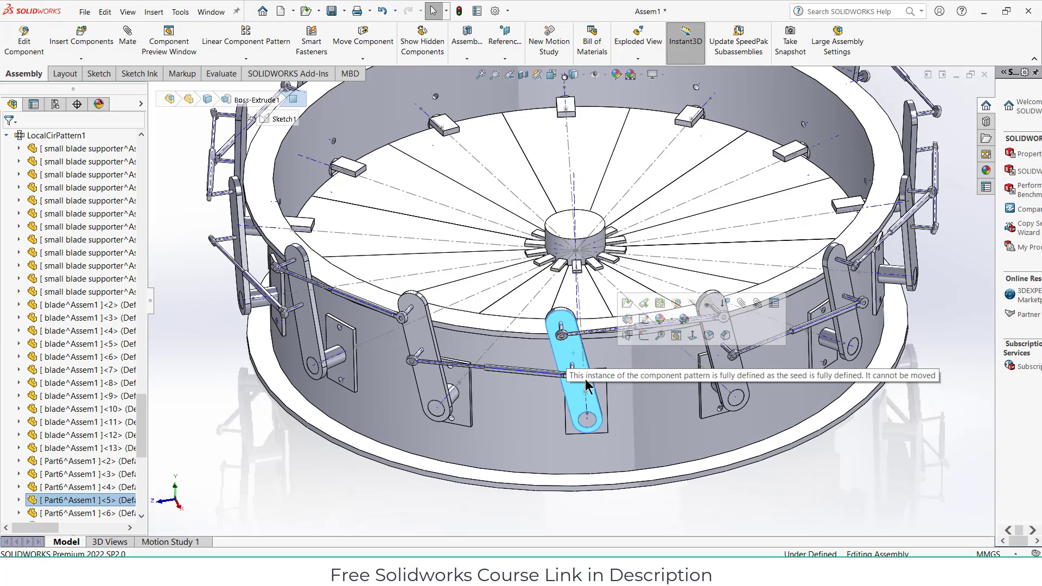
Examine the assembly's mates, including the suppressed Coincident3 mate on the body
{"action": "scroll", "coordinate": [8, 358], "scroll_direction": "up", "scroll_amount": 5}
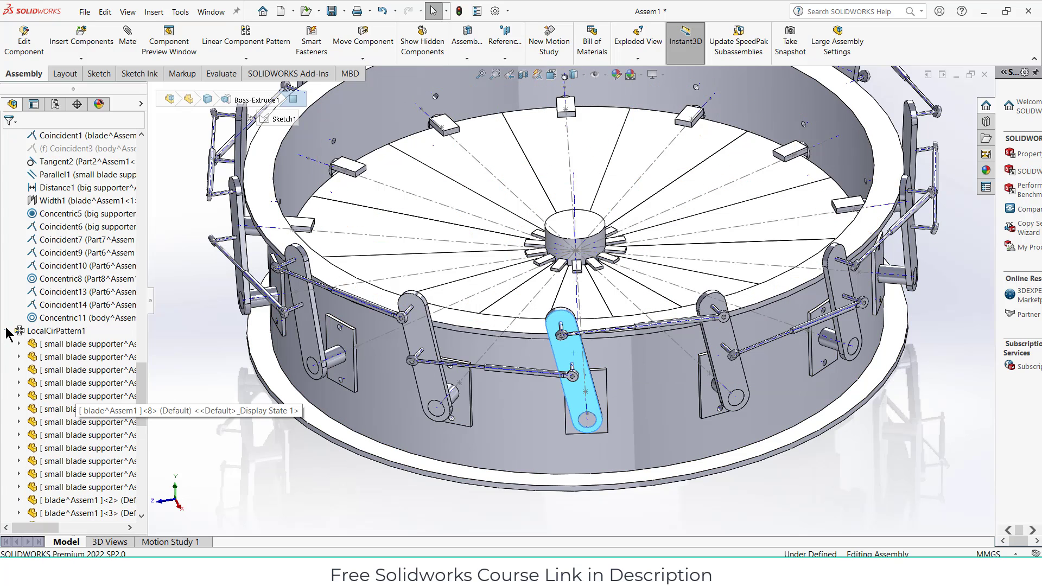
{"action": "scroll", "coordinate": [11, 334], "scroll_direction": "up", "scroll_amount": 4}
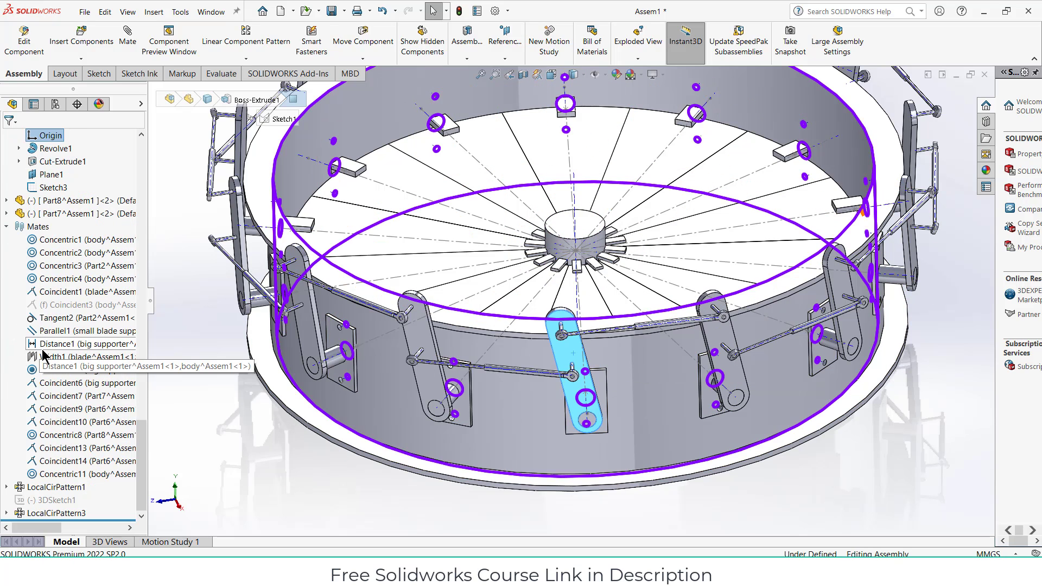
{"action": "left_click", "coordinate": [58, 305]}
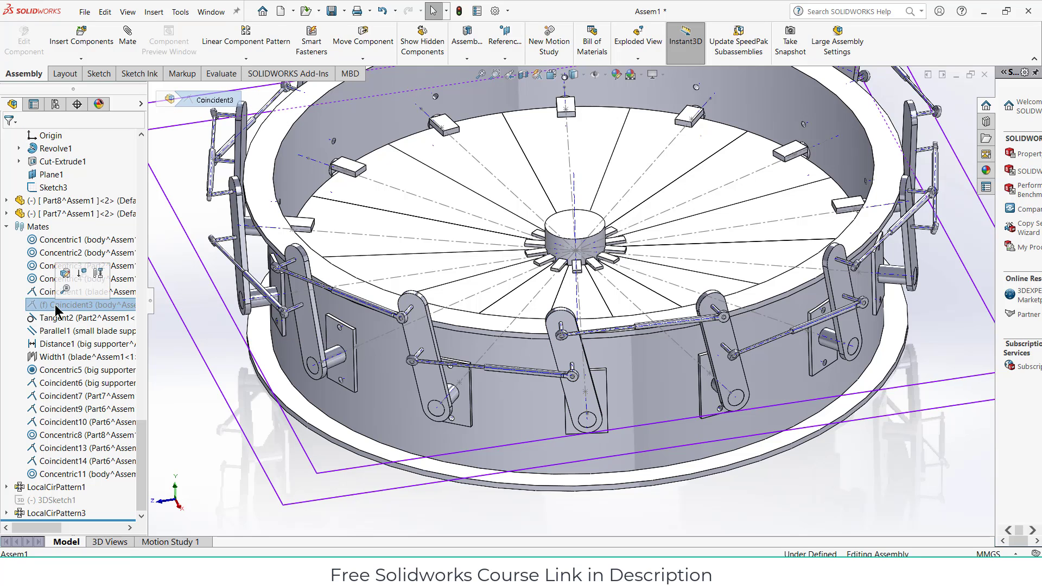
{"action": "left_click", "coordinate": [518, 409]}
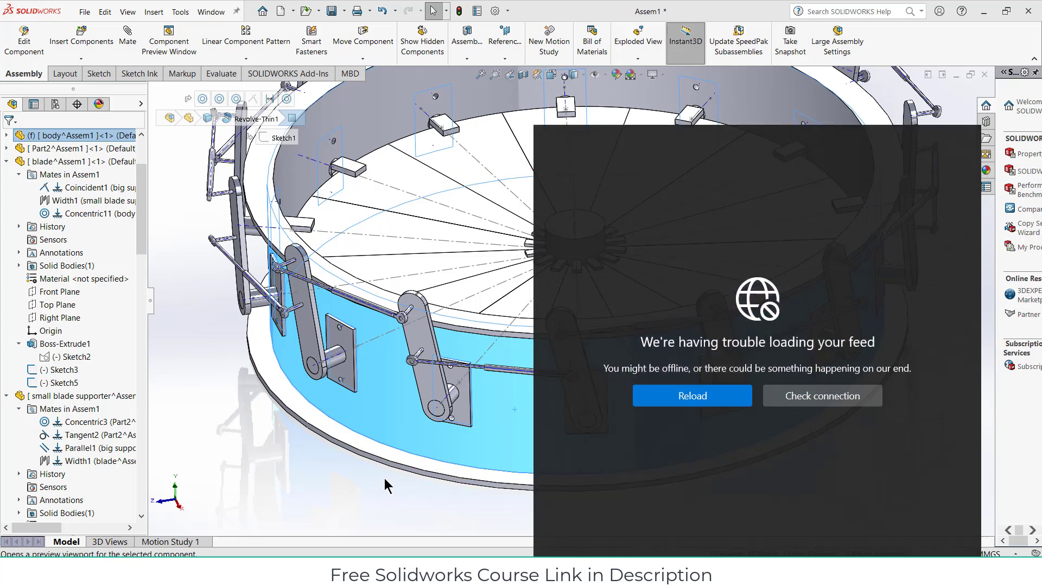
{"action": "left_click", "coordinate": [387, 485]}
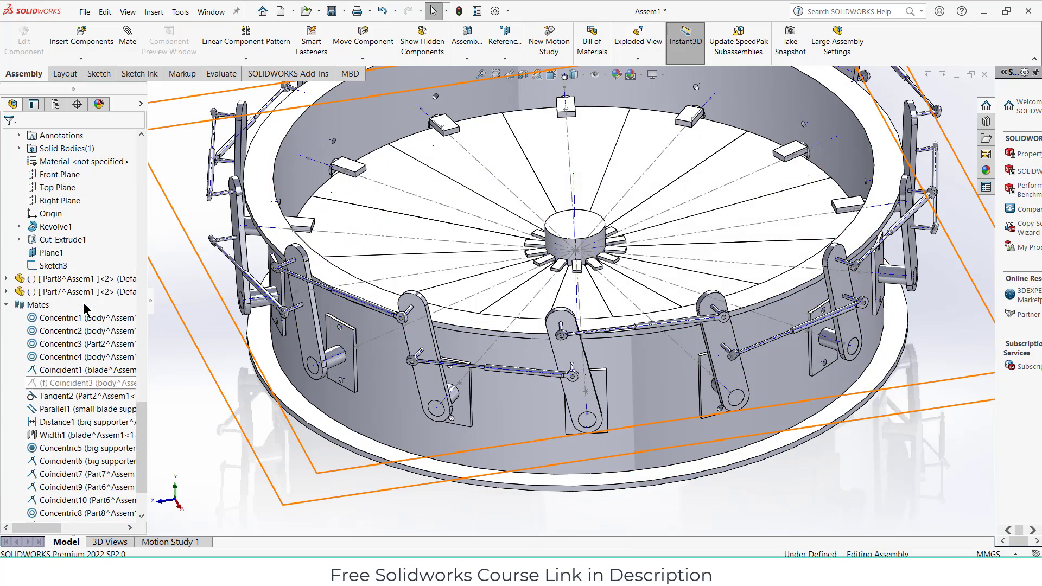
Examine the original blade's Coincident1, Width1 and Concentric11 mates and the faces each one references
{"action": "left_click", "coordinate": [378, 228]}
{"action": "scroll", "coordinate": [11, 331], "scroll_direction": "up", "scroll_amount": 10}
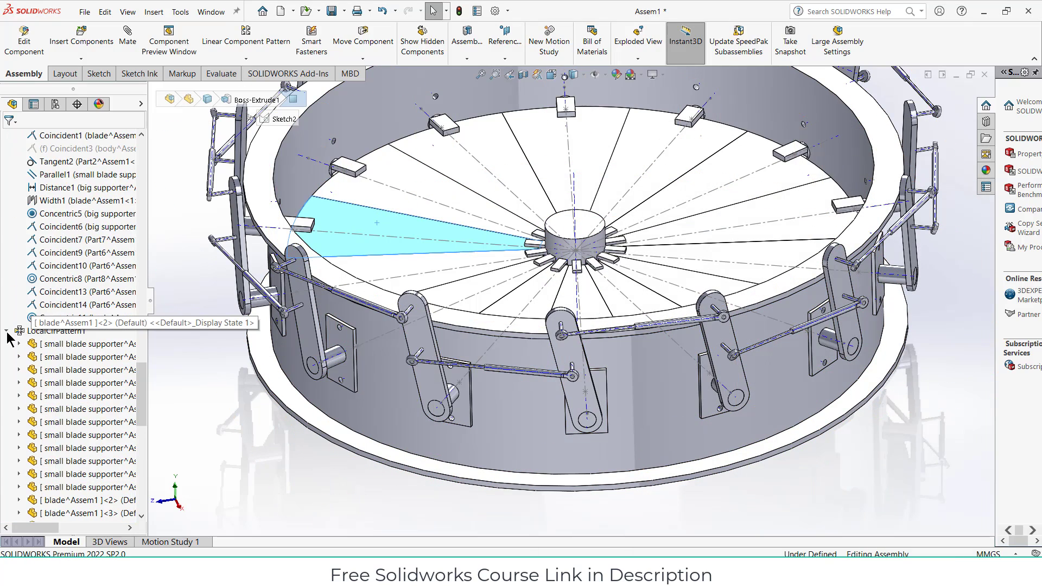
{"action": "scroll", "coordinate": [8, 332], "scroll_direction": "up", "scroll_amount": 15}
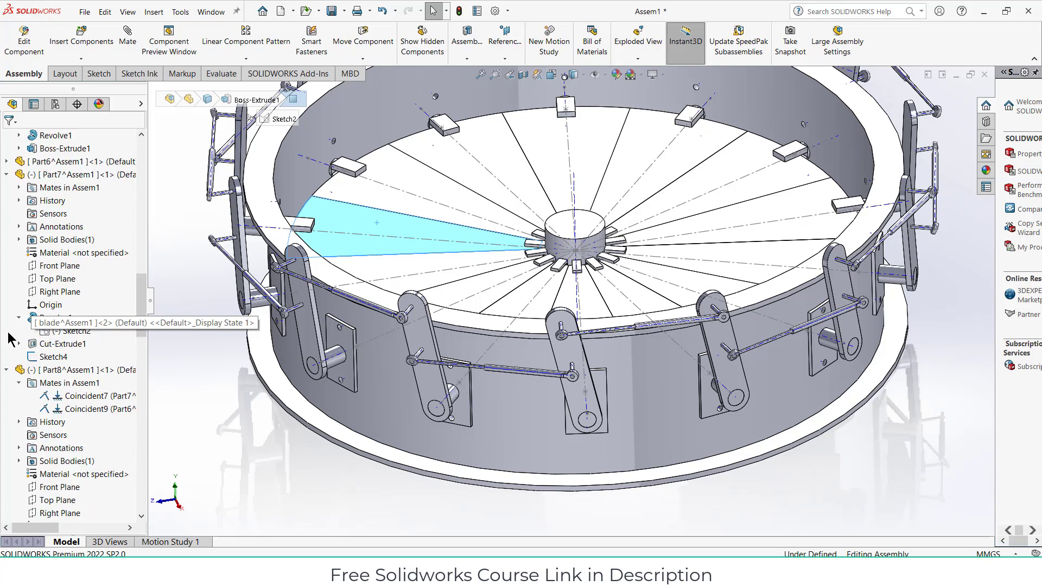
{"action": "scroll", "coordinate": [9, 334], "scroll_direction": "up", "scroll_amount": 15}
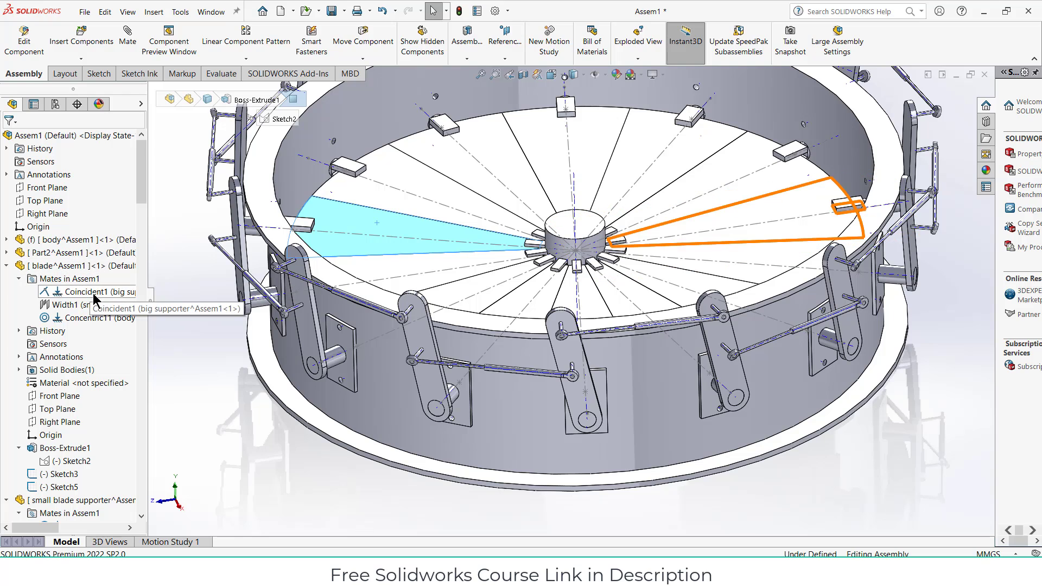
{"action": "left_click", "coordinate": [94, 296]}
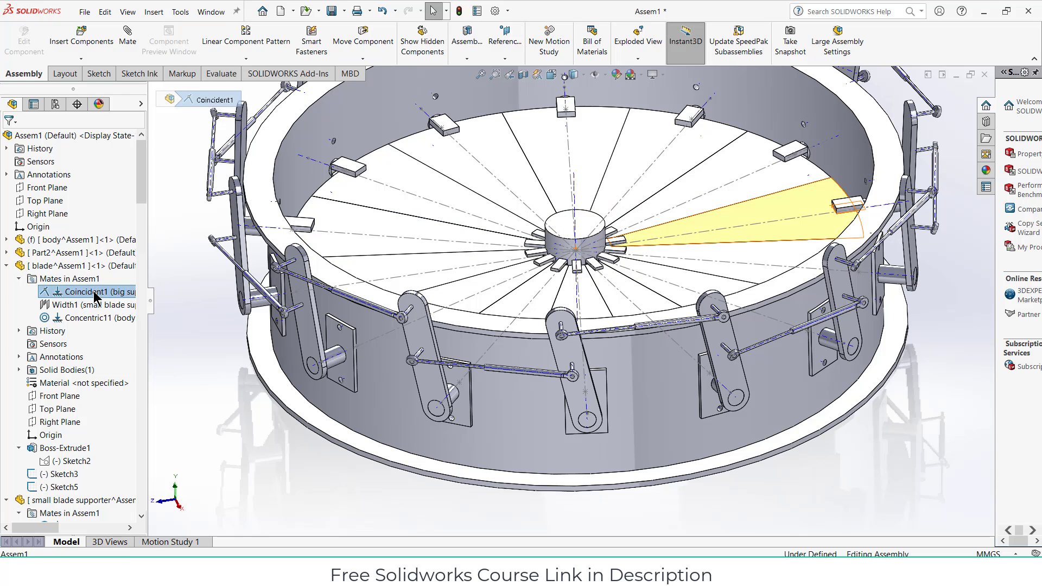
{"action": "right_click", "coordinate": [94, 296]}
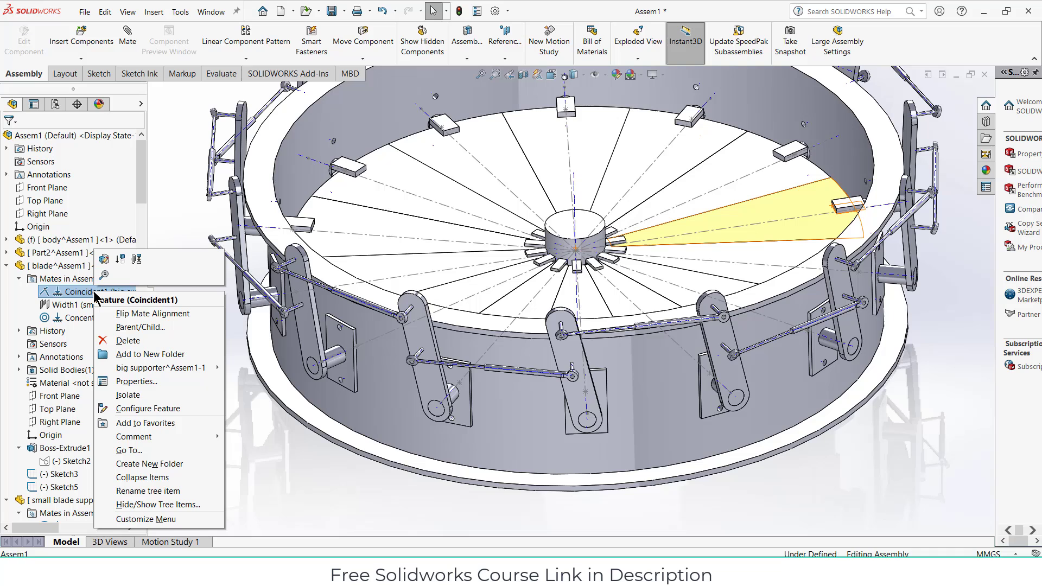
{"action": "left_click", "coordinate": [103, 261]}
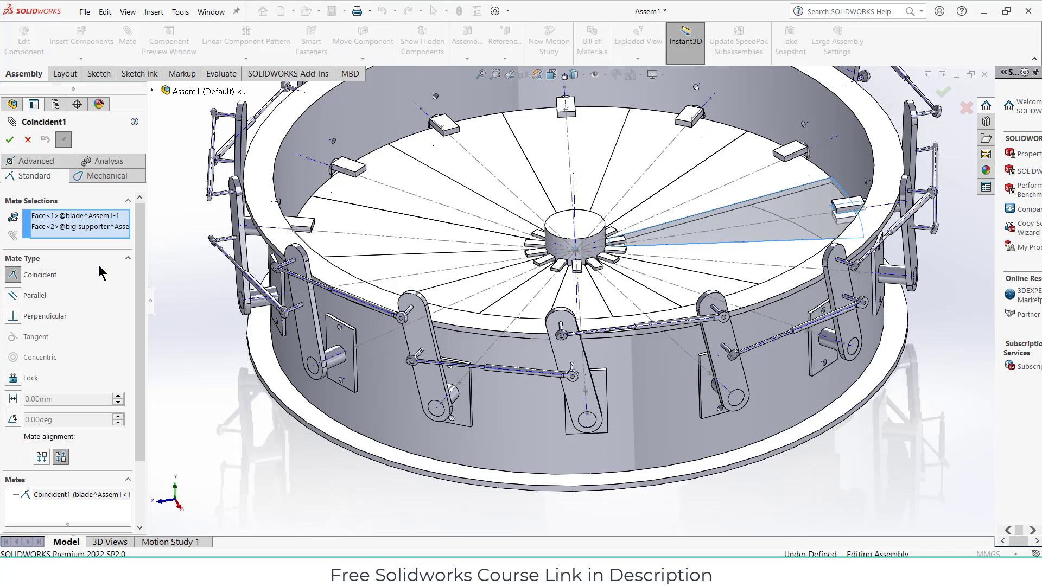
{"action": "left_click", "coordinate": [28, 140]}
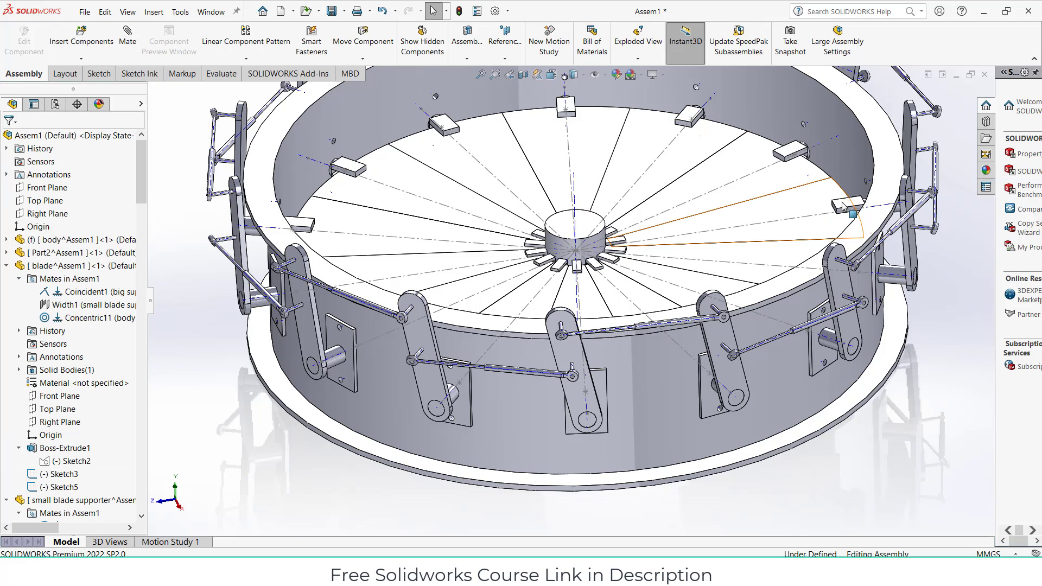
{"action": "left_click", "coordinate": [82, 305]}
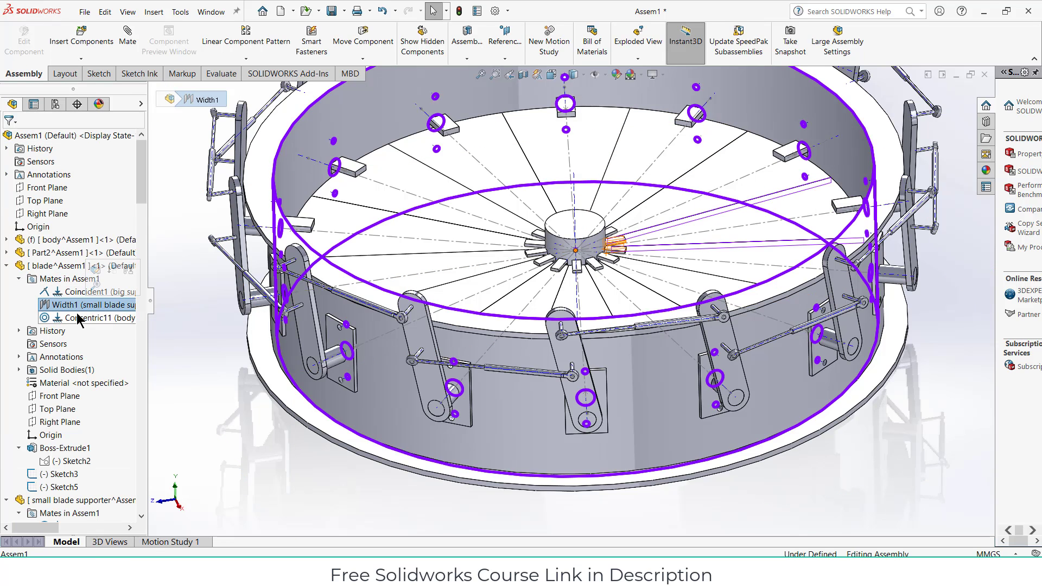
{"action": "left_click", "coordinate": [79, 318]}
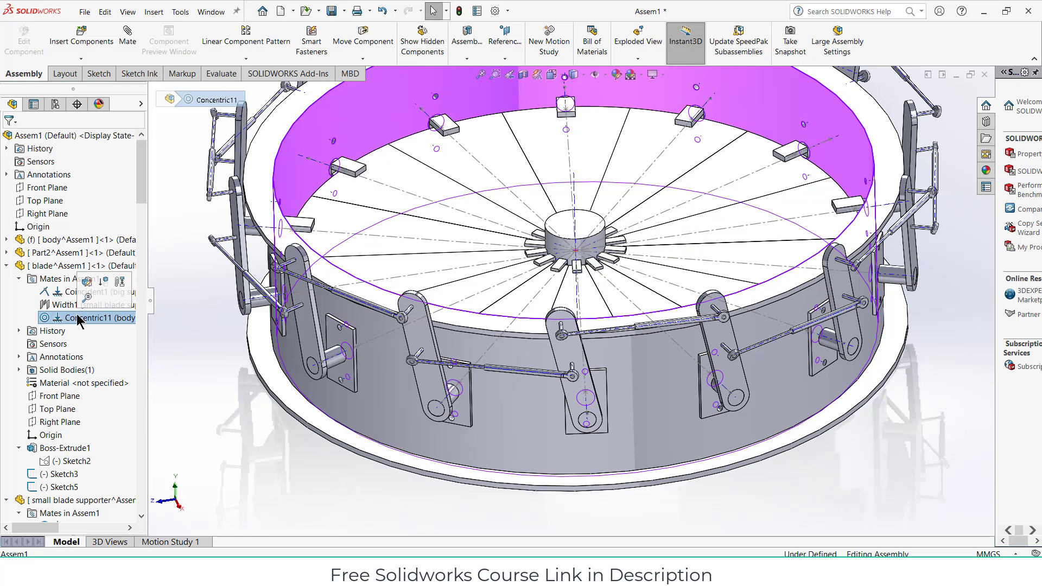
{"action": "left_click", "coordinate": [6, 266]}
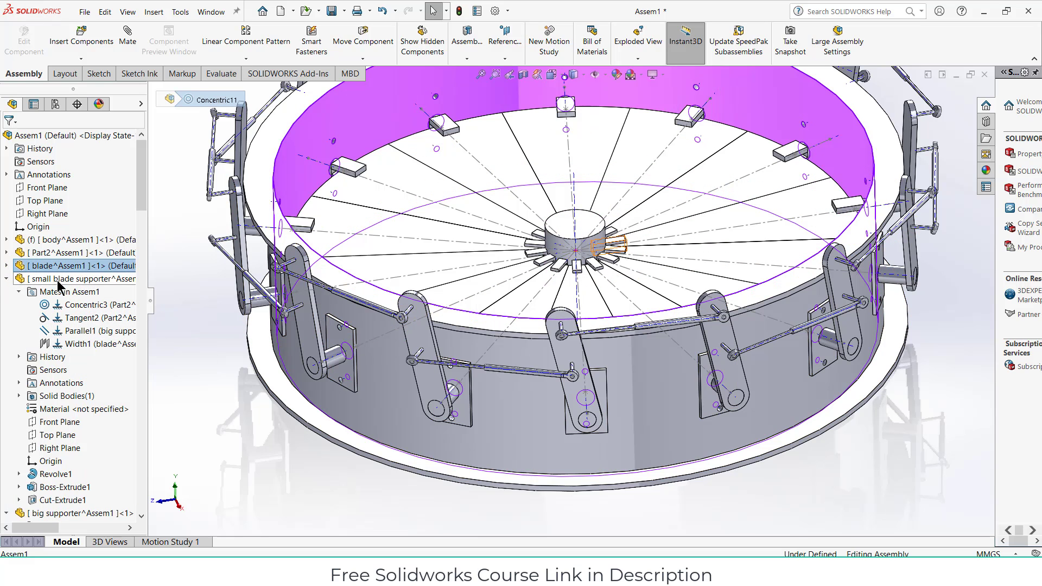
{"action": "left_click", "coordinate": [6, 266]}
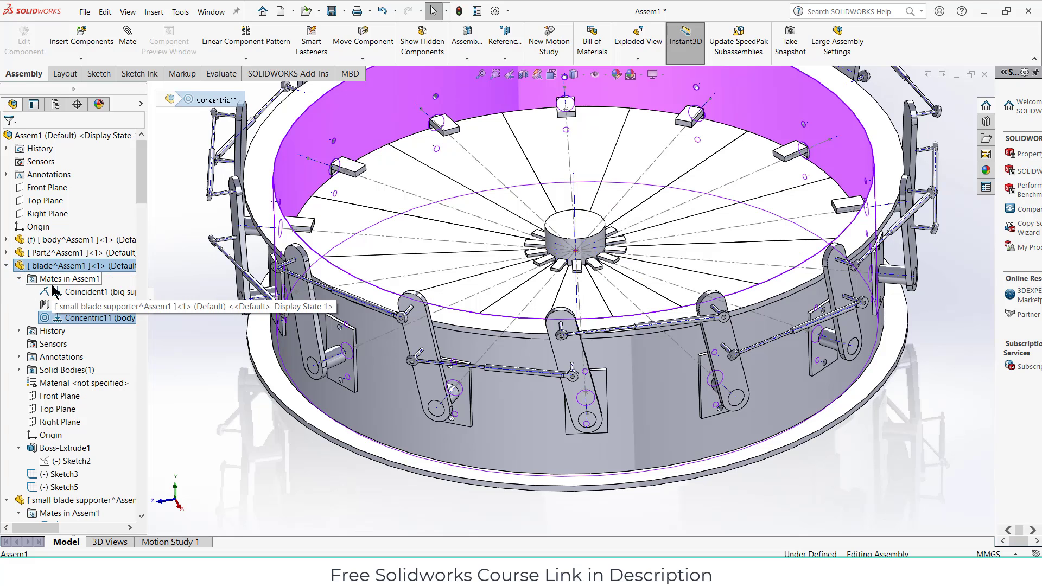
{"action": "left_click", "coordinate": [76, 306]}
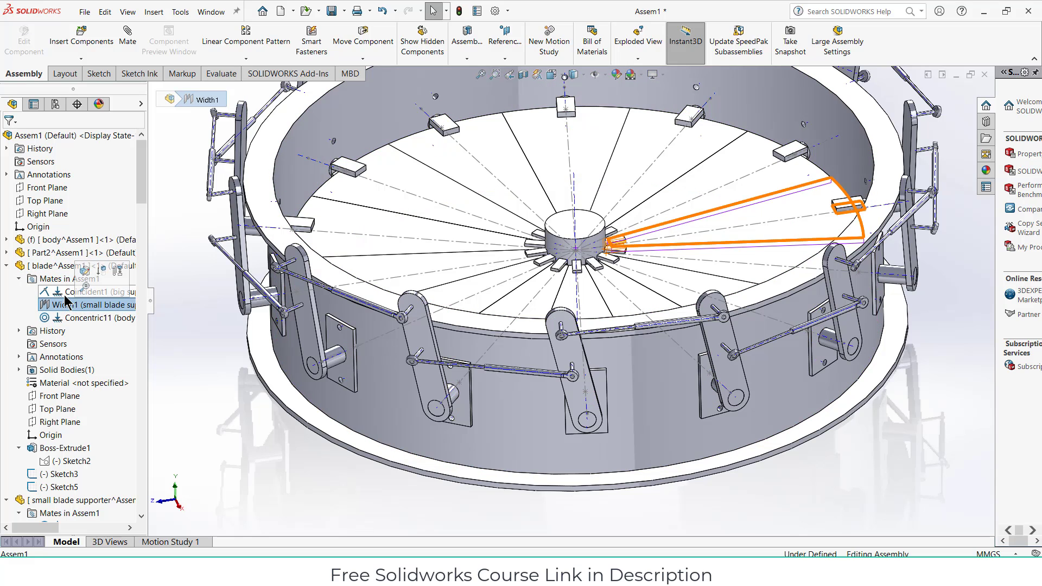
Suppress the original blade's Coincident1 mate with the big supporter and try to move a patterned lever arm
{"action": "right_click", "coordinate": [66, 294]}
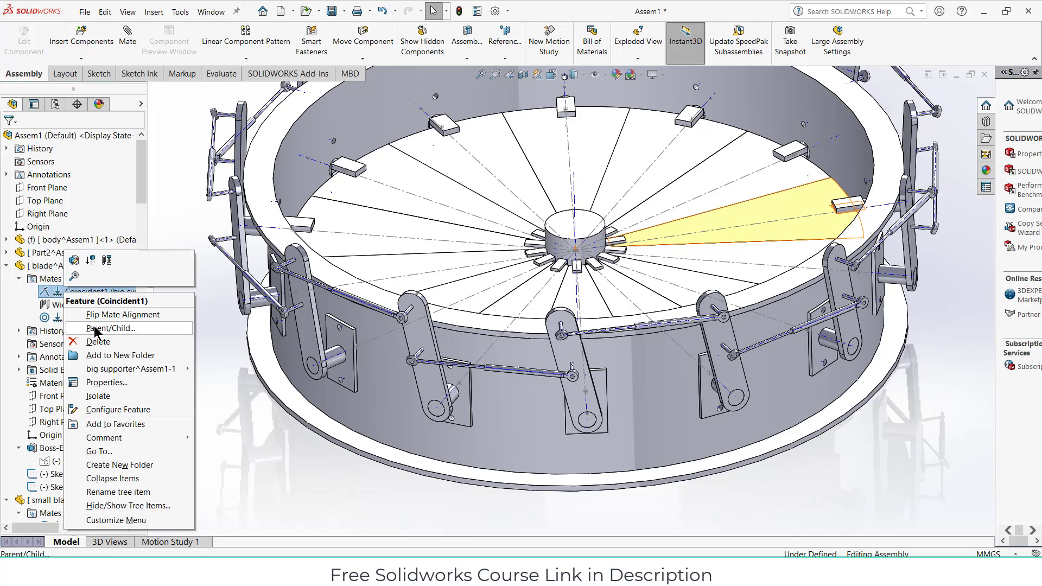
{"action": "left_click", "coordinate": [90, 260]}
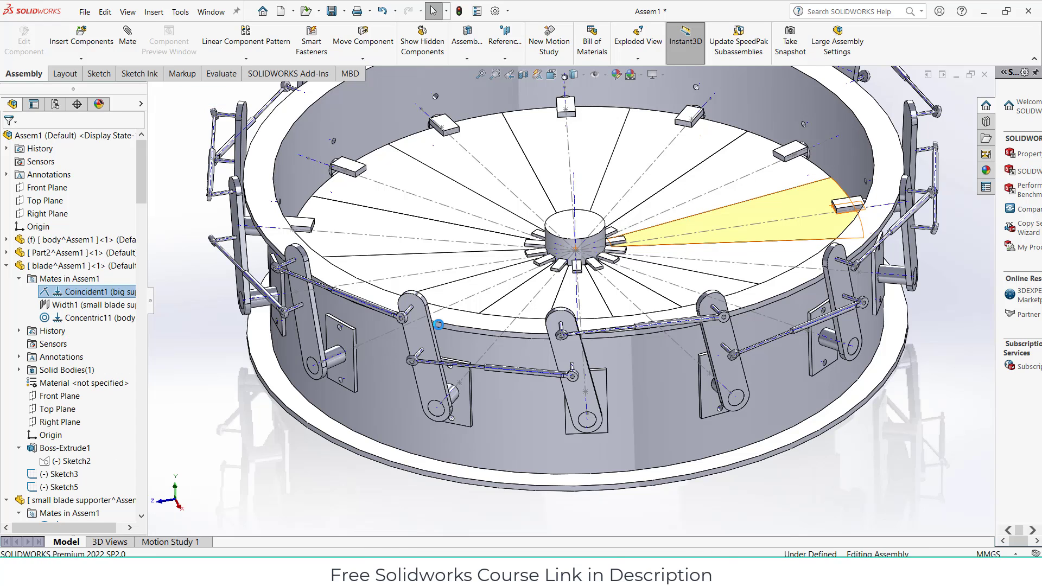
{"action": "left_click", "coordinate": [574, 361]}
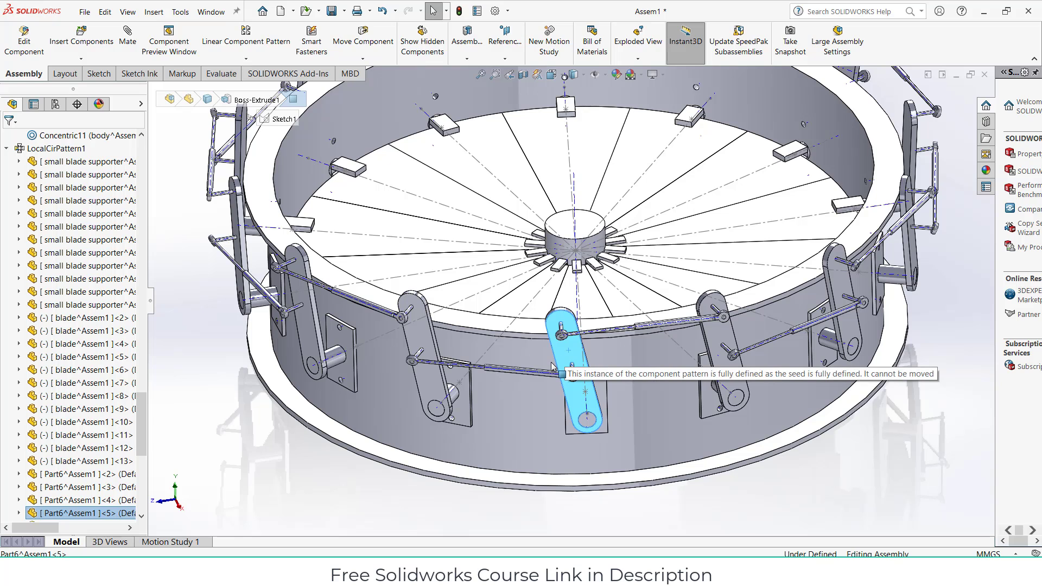
Suppress the LocalCirPattern1 component pattern so that only the original blade and linkage parts remain
{"action": "scroll", "coordinate": [7, 394], "scroll_direction": "up", "scroll_amount": 4}
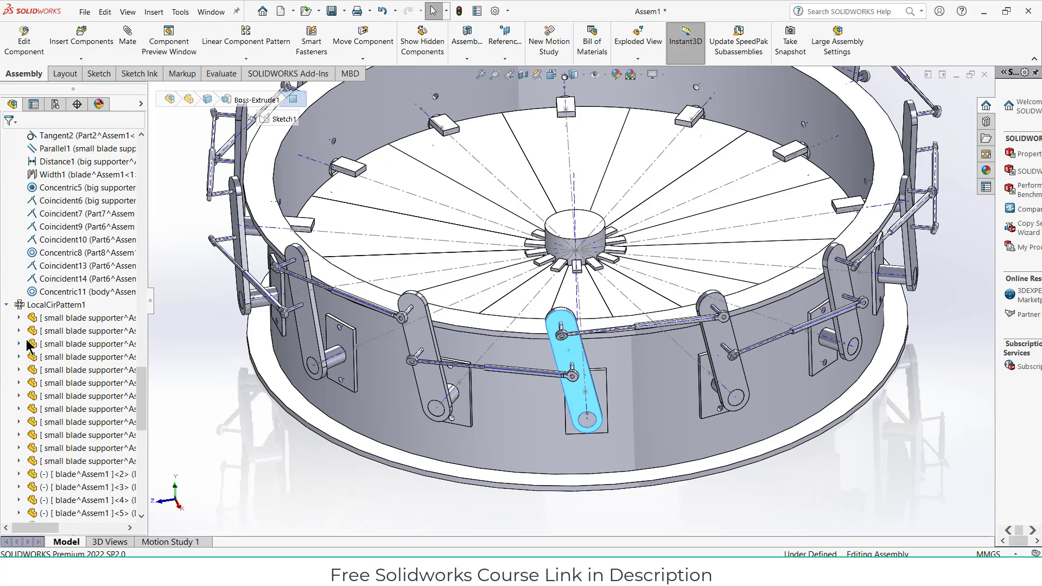
{"action": "left_click", "coordinate": [39, 306]}
{"action": "right_click", "coordinate": [39, 312]}
{"action": "left_click", "coordinate": [64, 277]}
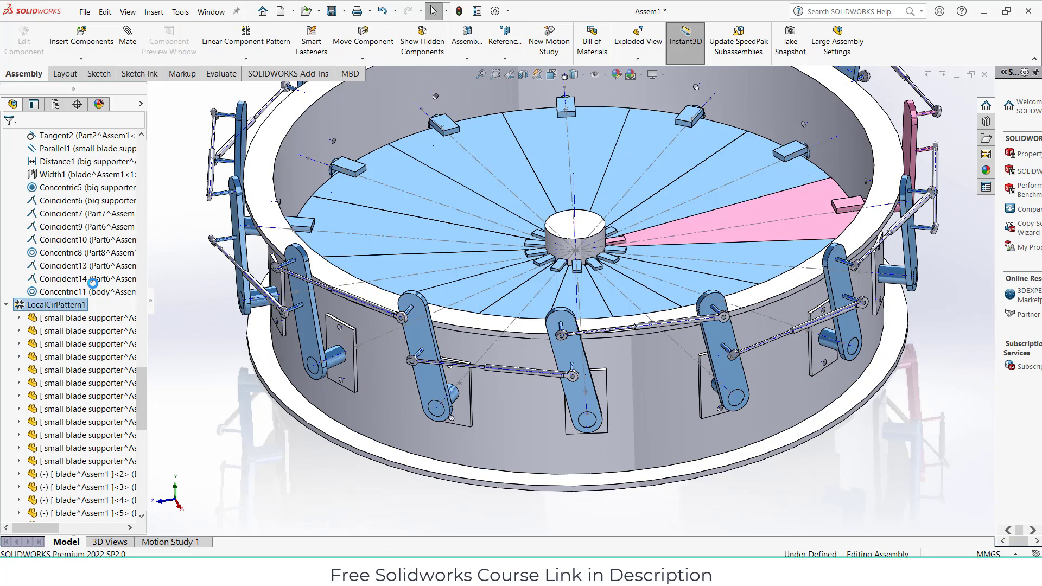
Try to swing the original lever arm on the outside of the ring
{"action": "scroll", "coordinate": [644, 238], "scroll_direction": "down", "scroll_amount": 1}
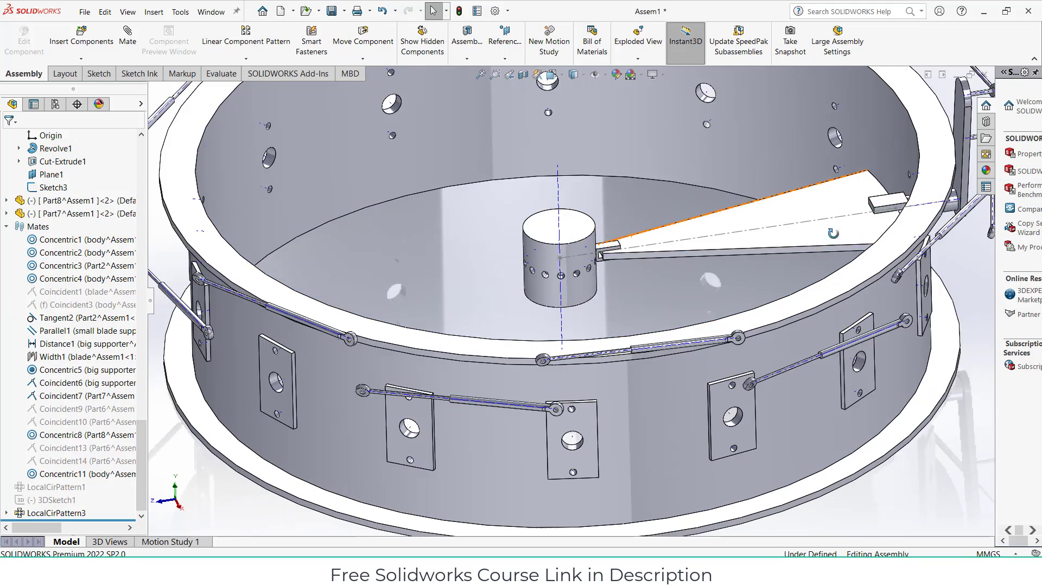
{"action": "middle_click_drag", "start_coordinate": [850, 230], "coordinate": [917, 201]}
{"action": "left_click_drag", "start_coordinate": [940, 179], "coordinate": [931, 198]}
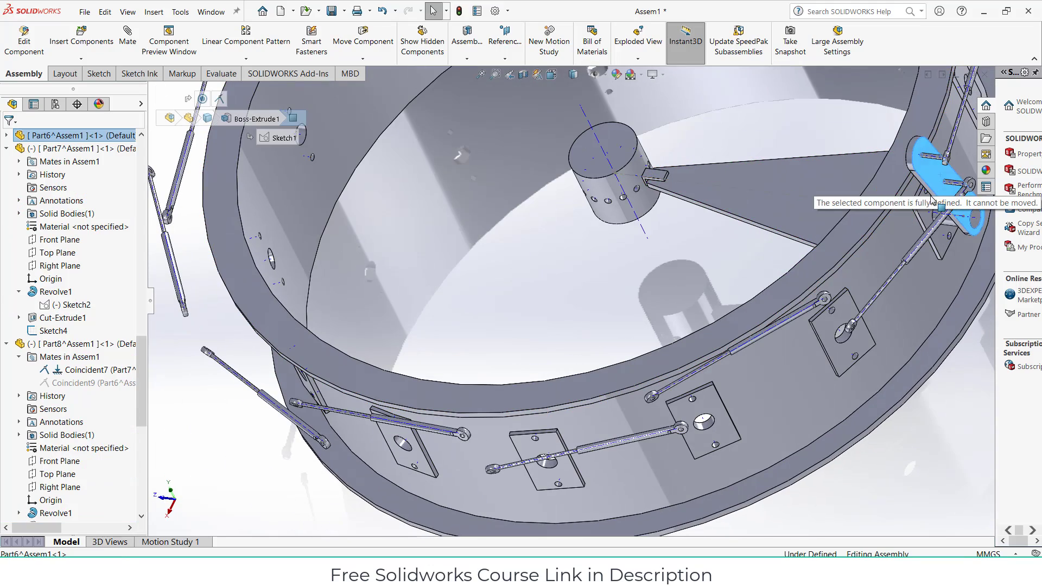
Move the original blade upward near the hub to test its freedom relative to the small blade supporter
{"action": "scroll", "coordinate": [909, 221], "scroll_direction": "up", "scroll_amount": 2}
{"action": "middle_click_drag", "start_coordinate": [907, 222], "coordinate": [883, 236]}
{"action": "scroll", "coordinate": [883, 236], "scroll_direction": "down", "scroll_amount": 1}
{"action": "scroll", "coordinate": [883, 236], "scroll_direction": "down", "scroll_amount": 3}
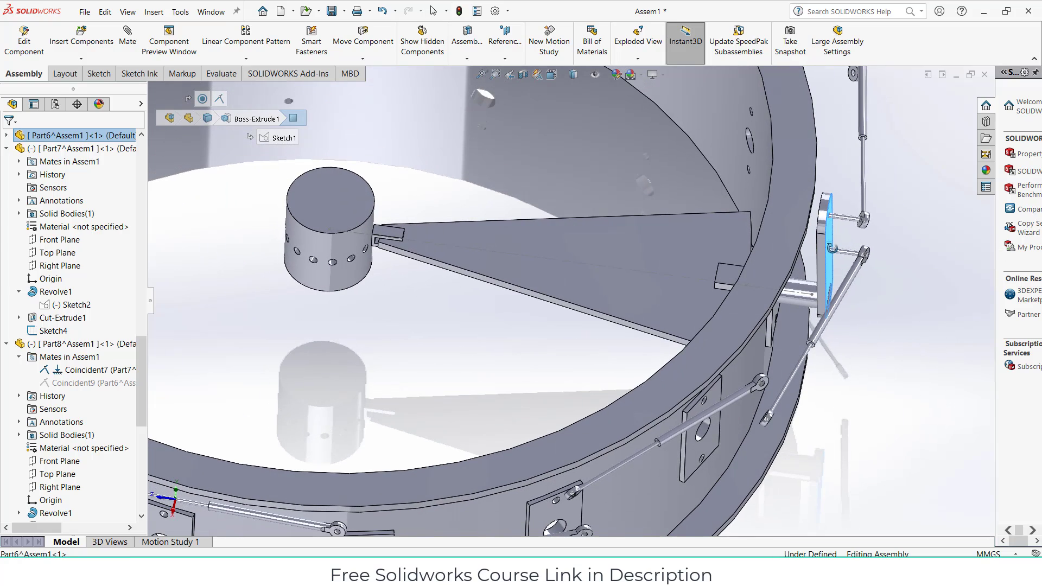
{"action": "scroll", "coordinate": [580, 257], "scroll_direction": "up", "scroll_amount": 1}
{"action": "scroll", "coordinate": [529, 271], "scroll_direction": "down", "scroll_amount": 1}
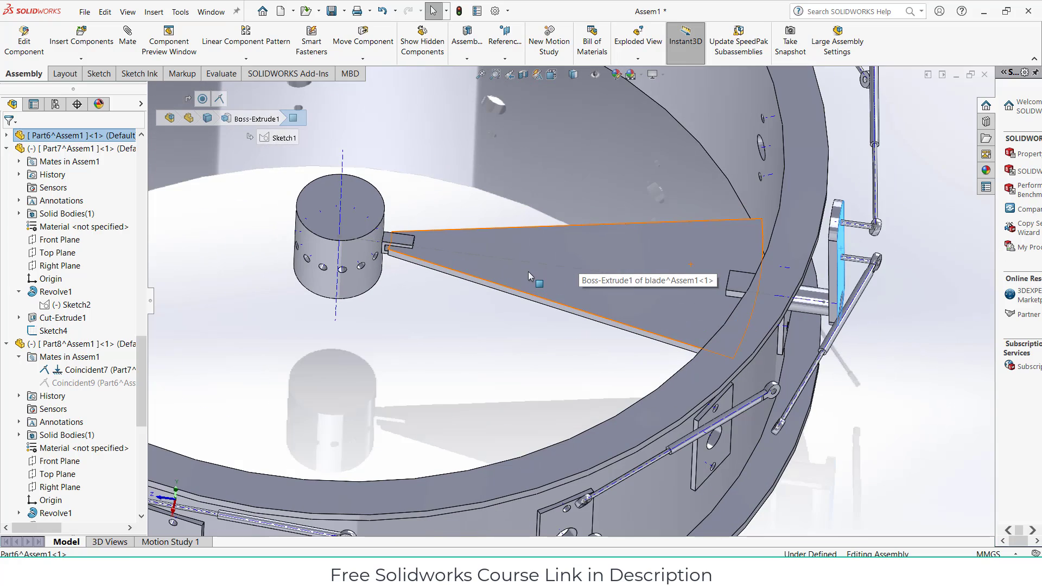
{"action": "mouse_move", "coordinate": [533, 277]}
{"action": "middle_mouse_down"}
{"action": "mouse_move", "coordinate": [595, 272]}
{"action": "mouse_move", "coordinate": [544, 250]}
{"action": "mouse_move", "coordinate": [523, 277]}
{"action": "middle_mouse_up"}
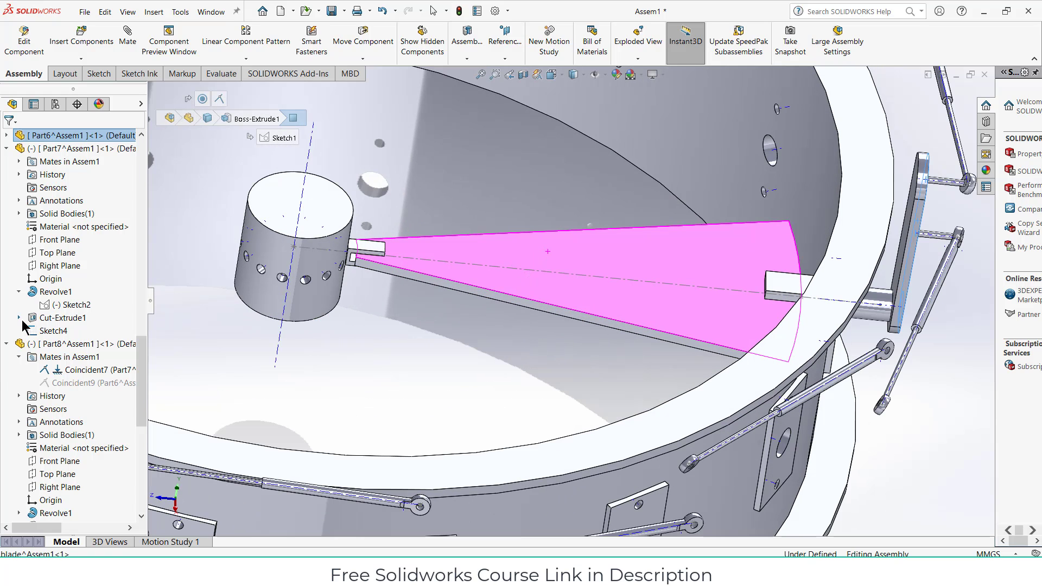
{"action": "scroll", "coordinate": [23, 325], "scroll_direction": "up", "scroll_amount": 3}
{"action": "mouse_move", "coordinate": [467, 274]}
{"action": "middle_mouse_down"}
{"action": "mouse_move", "coordinate": [474, 240]}
{"action": "mouse_move", "coordinate": [462, 261]}
{"action": "mouse_move", "coordinate": [470, 270]}
{"action": "middle_mouse_up"}
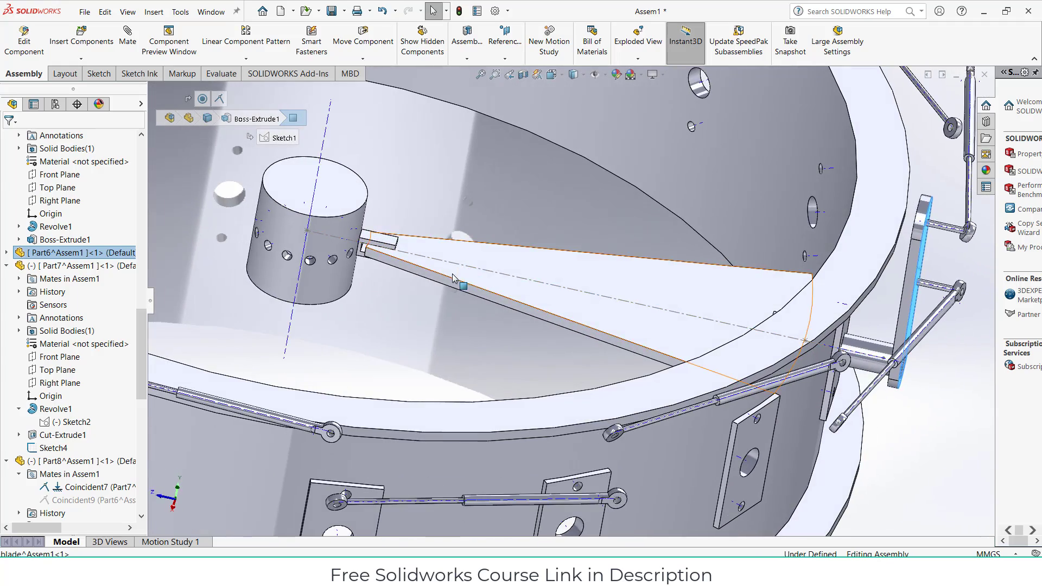
{"action": "left_click", "coordinate": [488, 270]}
{"action": "mouse_move", "coordinate": [488, 270]}
{"action": "left_mouse_down"}
{"action": "mouse_move", "coordinate": [494, 277]}
{"action": "mouse_move", "coordinate": [501, 241]}
{"action": "mouse_move", "coordinate": [499, 261]}
{"action": "left_mouse_up"}
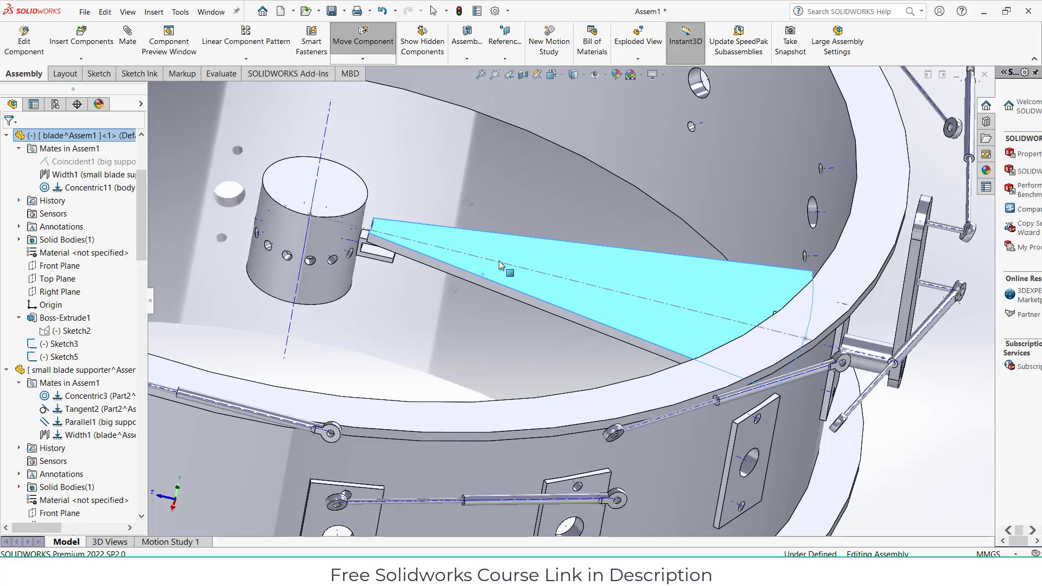
{"action": "key", "text": "Escape"}
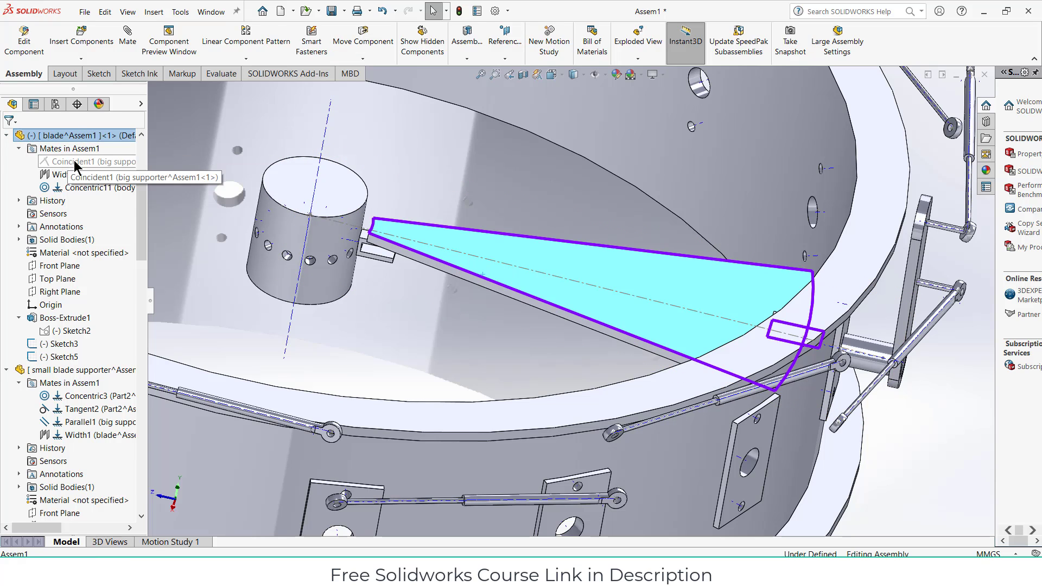
{"action": "right_click", "coordinate": [74, 164]}
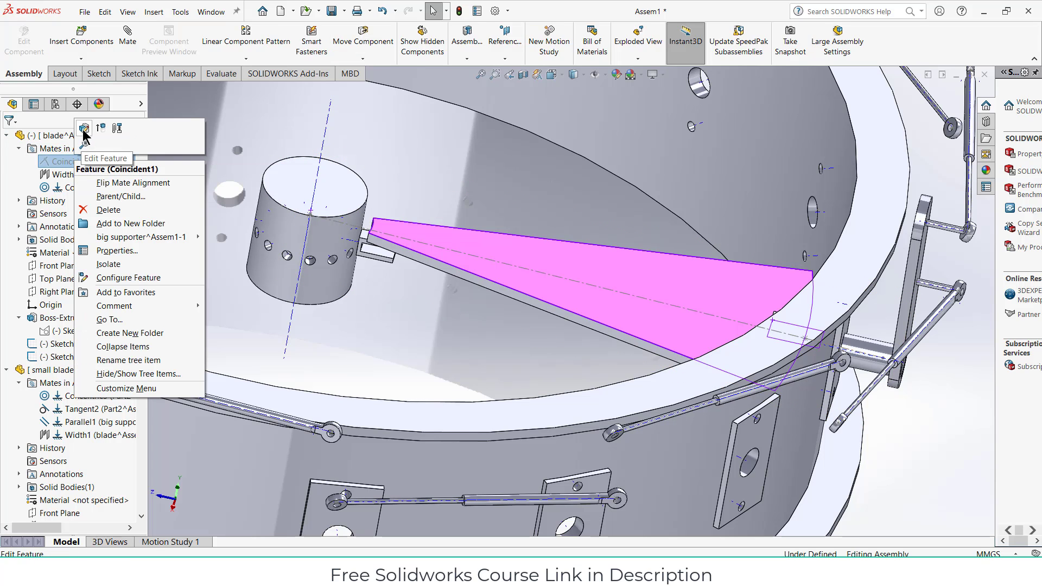
{"action": "key", "text": "Escape"}
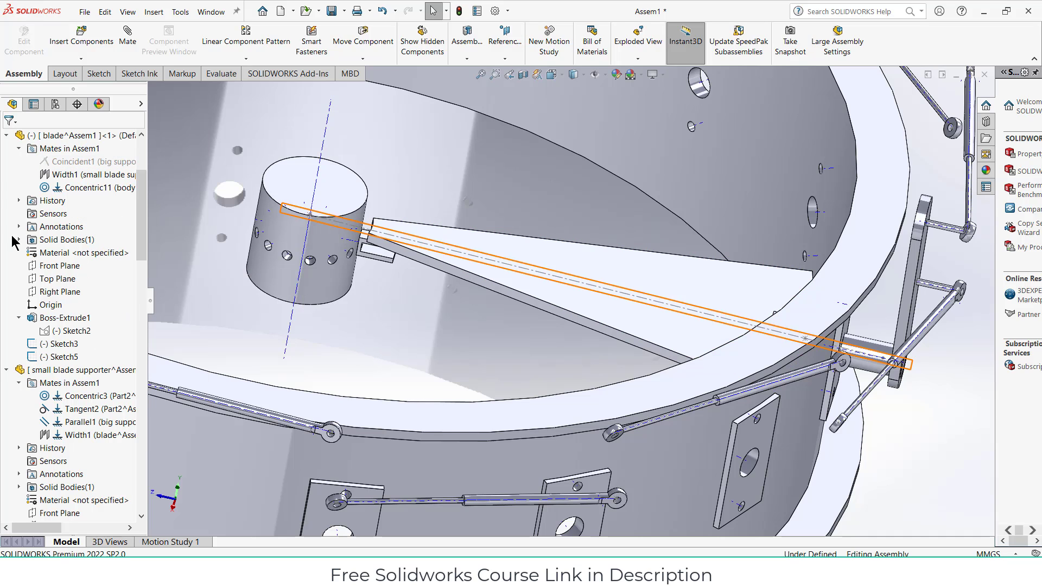
{"action": "right_click", "coordinate": [79, 162]}
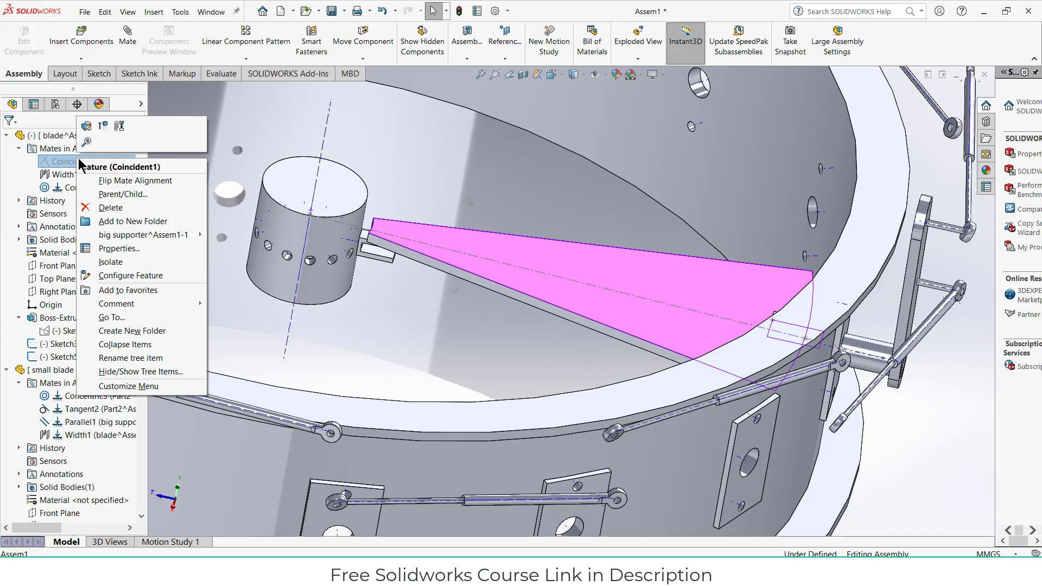
{"action": "left_click", "coordinate": [111, 208]}
{"action": "left_click", "coordinate": [606, 217]}
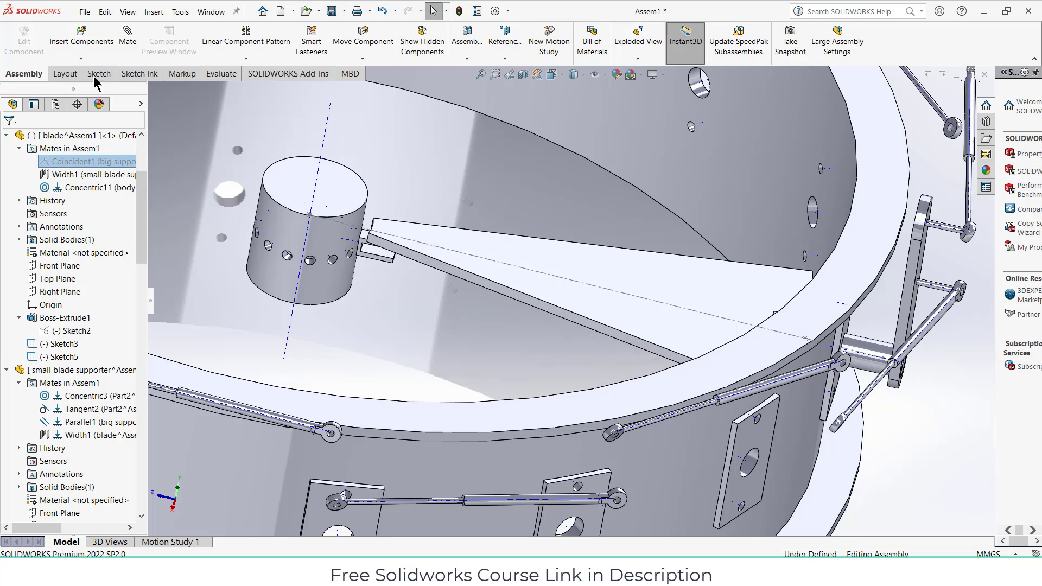
Try to mate an inner slot face of the small blade supporter coincident with the blade's face
{"action": "scroll", "coordinate": [402, 240], "scroll_direction": "down", "scroll_amount": 6}
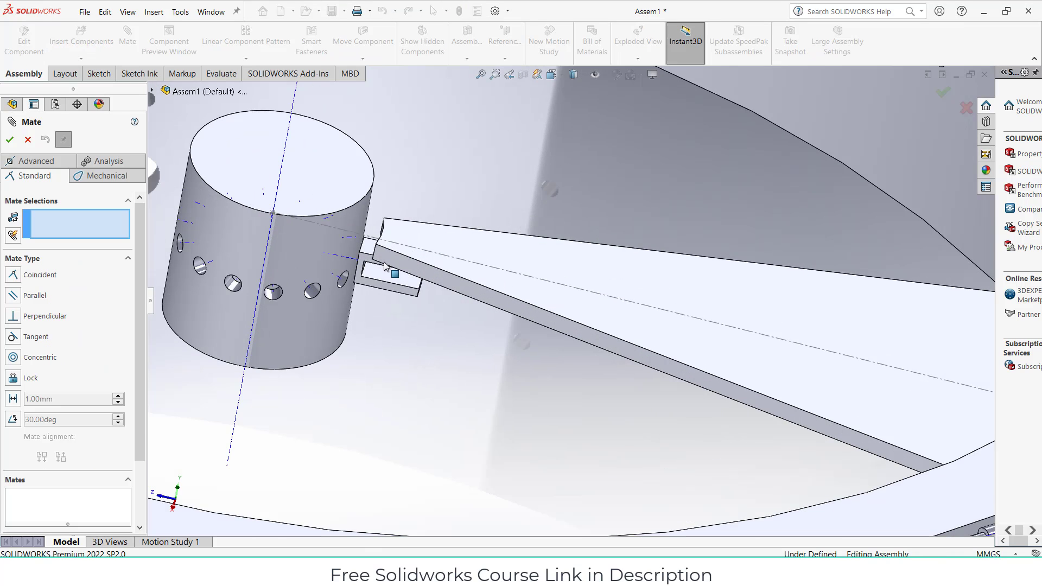
{"action": "left_click", "coordinate": [420, 302]}
{"action": "middle_click_drag", "start_coordinate": [418, 291], "coordinate": [382, 126]}
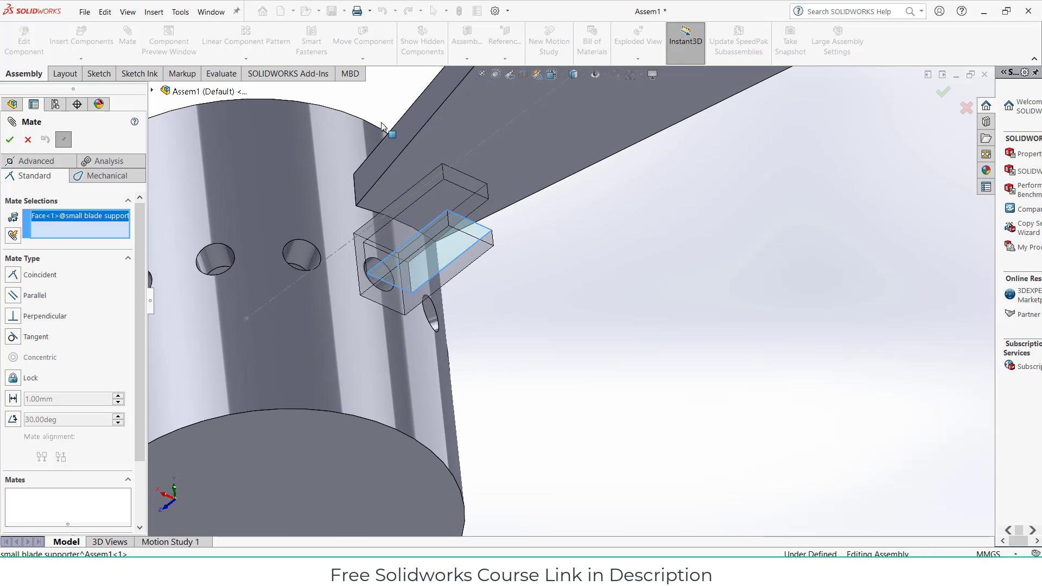
{"action": "left_click", "coordinate": [438, 208]}
{"action": "middle_click_drag", "start_coordinate": [437, 233], "coordinate": [464, 344]}
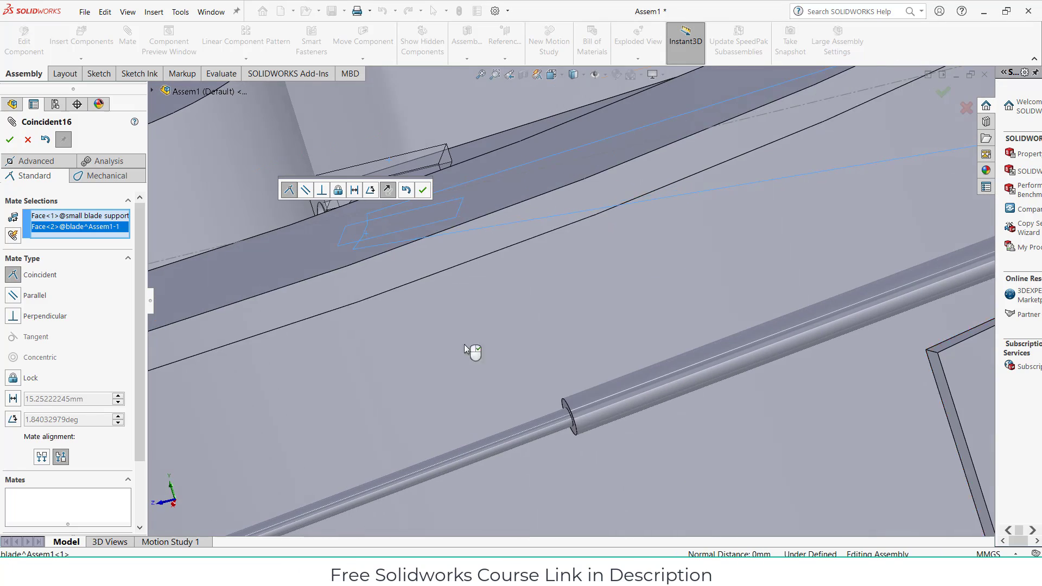
Switch to an advanced Width mate, clear the old selections, and pick the small blade supporter's two opposing inner slot faces as width references
{"action": "left_click", "coordinate": [31, 160]}
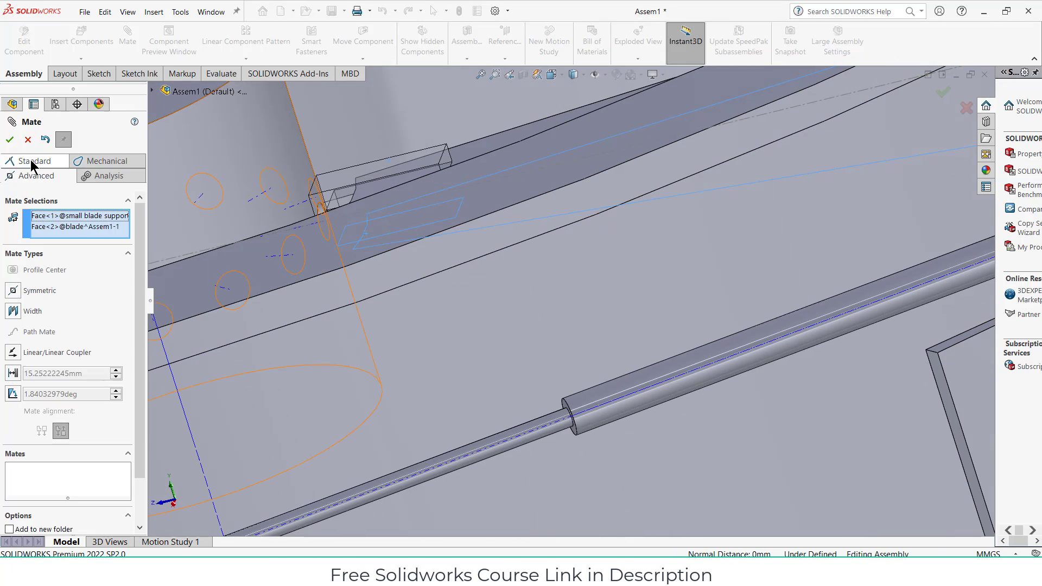
{"action": "left_click", "coordinate": [13, 311]}
{"action": "right_click", "coordinate": [57, 236]}
{"action": "left_click", "coordinate": [64, 235]}
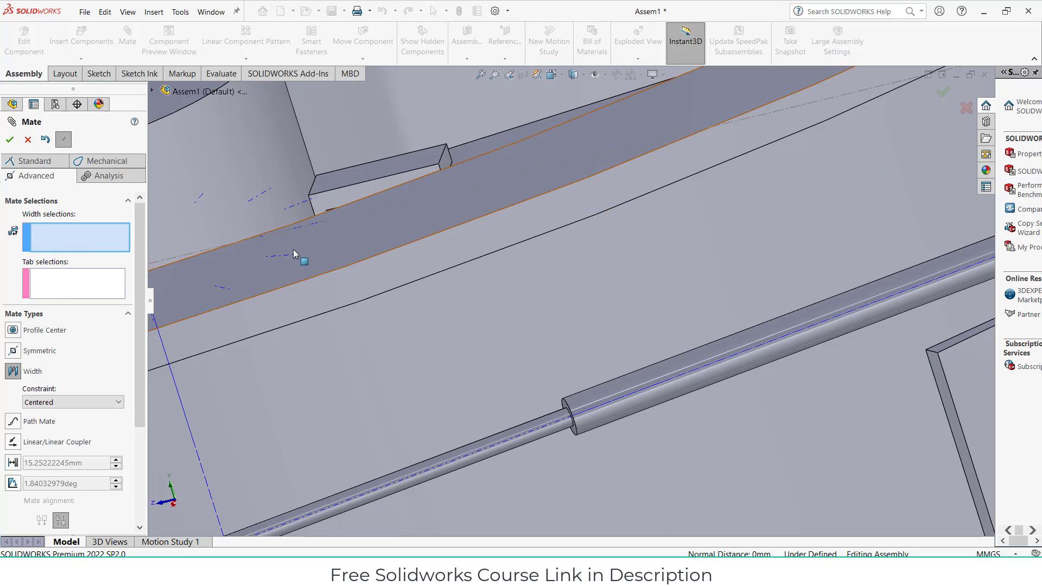
{"action": "scroll", "coordinate": [303, 268], "scroll_direction": "down", "scroll_amount": 5}
{"action": "scroll", "coordinate": [307, 272], "scroll_direction": "down", "scroll_amount": 5}
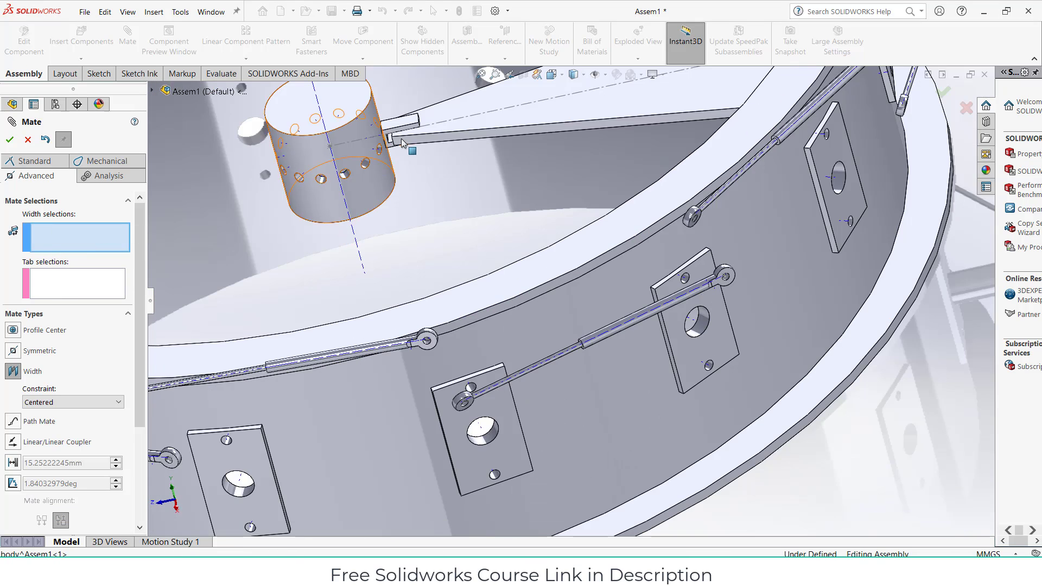
{"action": "scroll", "coordinate": [405, 142], "scroll_direction": "up", "scroll_amount": 8}
{"action": "scroll", "coordinate": [425, 198], "scroll_direction": "up", "scroll_amount": 4}
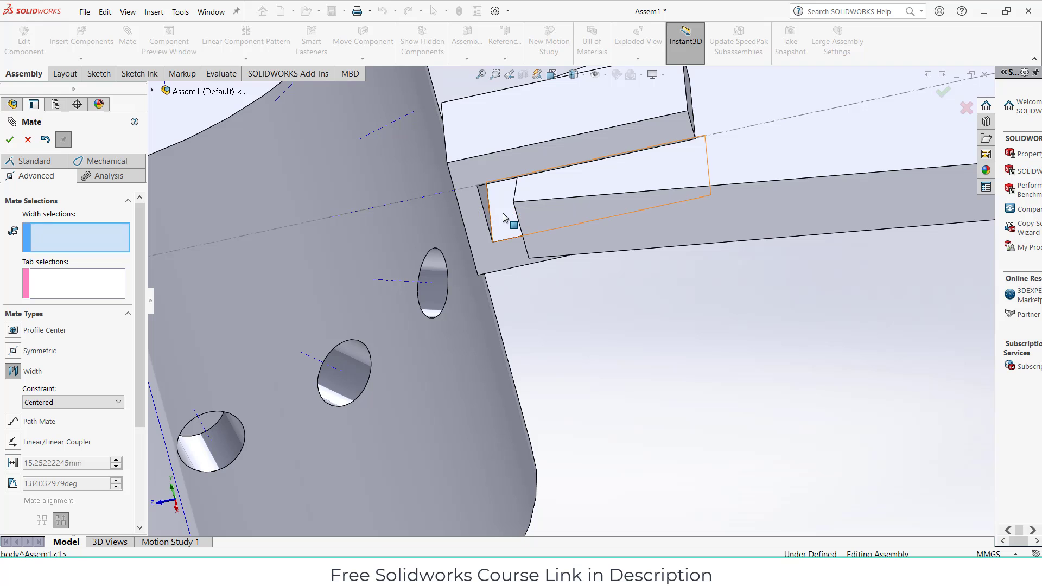
{"action": "left_click", "coordinate": [507, 219]}
{"action": "middle_click_drag", "start_coordinate": [506, 220], "coordinate": [460, 170]}
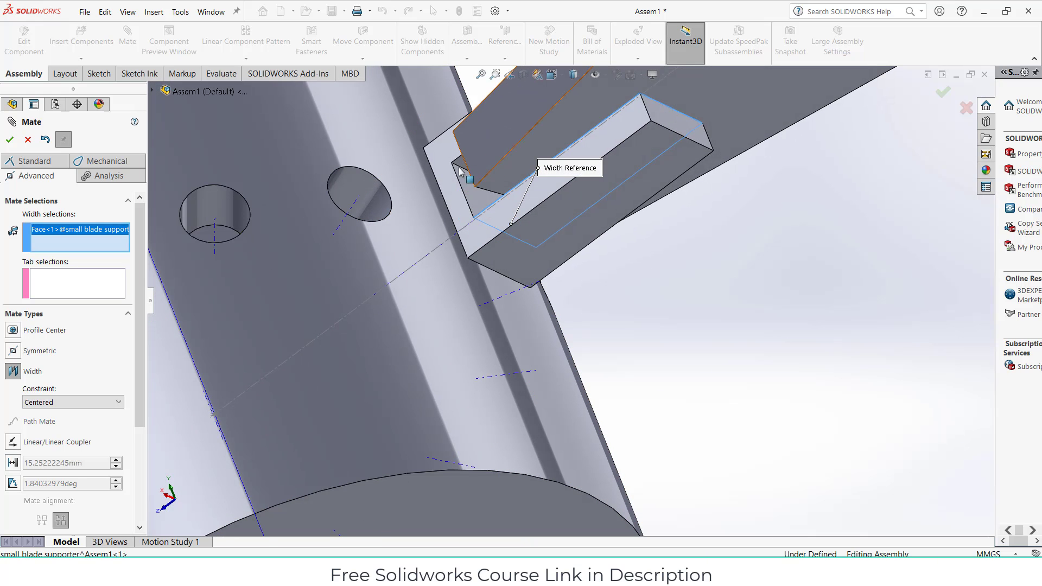
{"action": "left_click", "coordinate": [462, 167]}
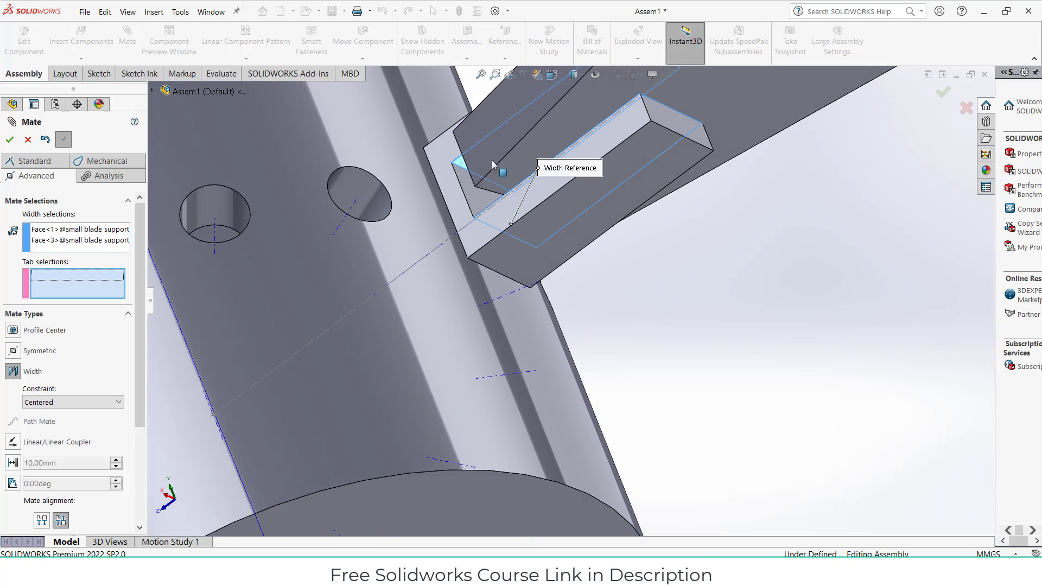
Set the blade's two large opposite faces as the tab selections with the Centered constraint and accept the width mate
{"action": "left_click", "coordinate": [460, 171]}
{"action": "middle_click_drag", "start_coordinate": [460, 171], "coordinate": [760, 304]}
{"action": "left_click", "coordinate": [674, 196]}
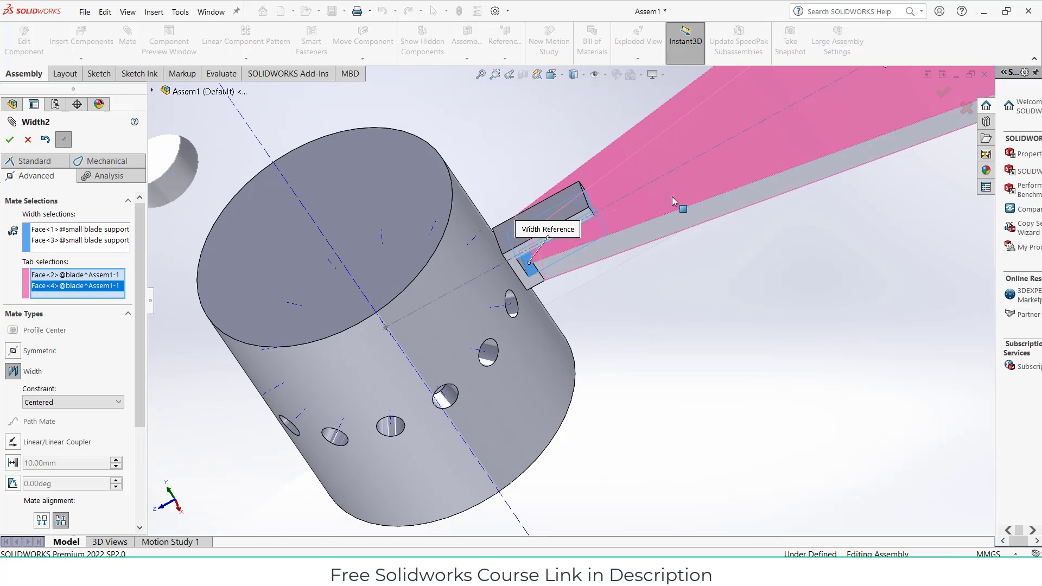
{"action": "scroll", "coordinate": [610, 291], "scroll_direction": "up", "scroll_amount": 5}
{"action": "middle_click_drag", "start_coordinate": [610, 291], "coordinate": [651, 231]}
{"action": "left_click", "coordinate": [10, 140]}
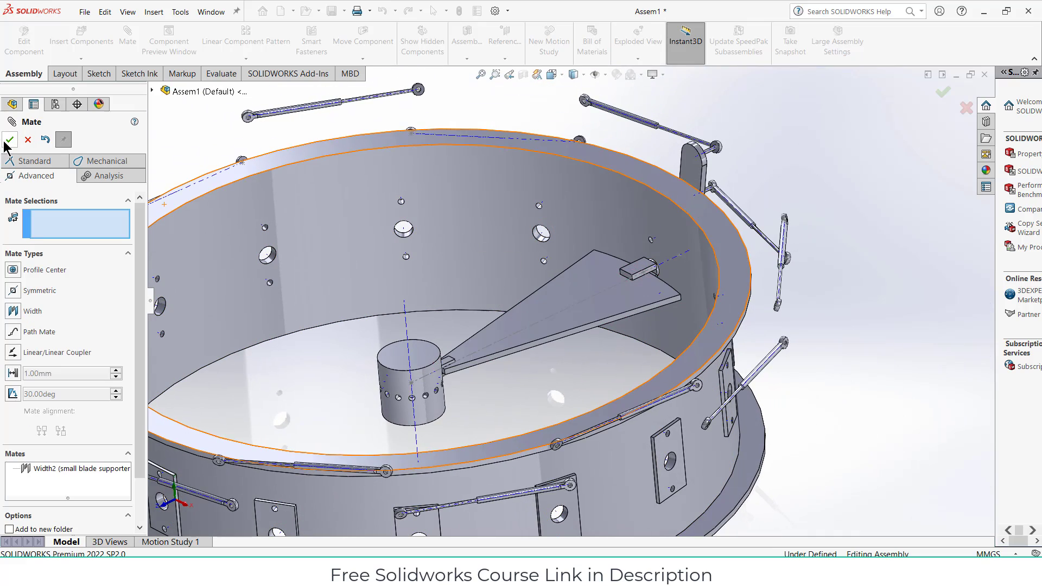
{"action": "key", "text": "Escape"}
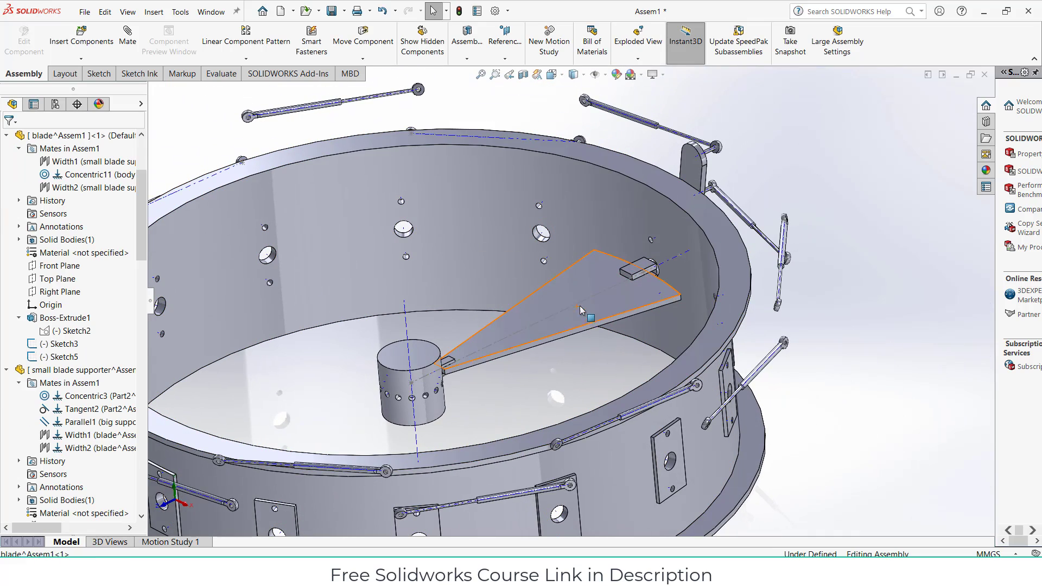
Try to move the blade and the small blade supporter beside the hub
{"action": "left_click", "coordinate": [572, 296]}
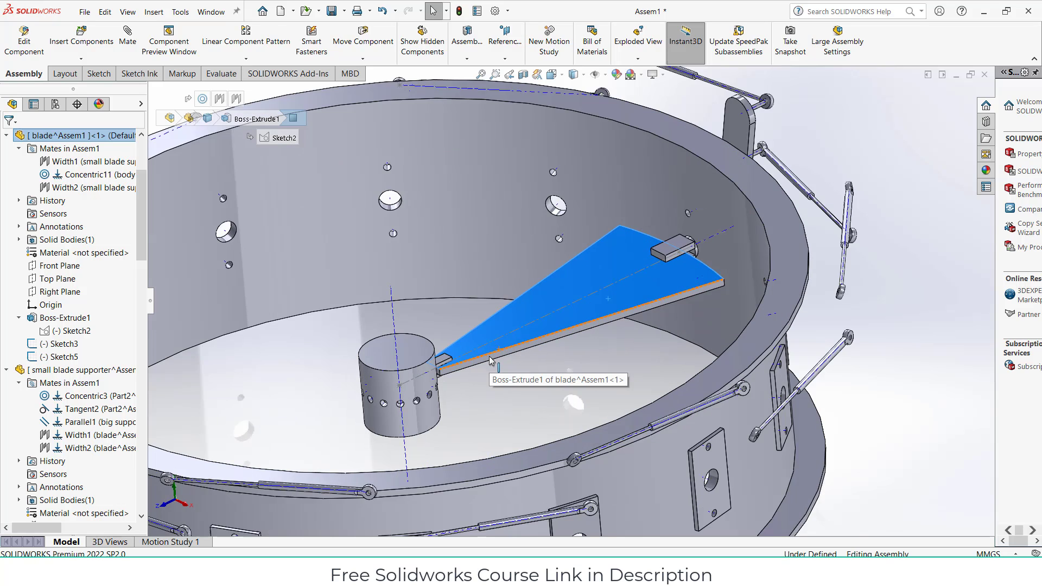
{"action": "scroll", "coordinate": [490, 359], "scroll_direction": "down", "scroll_amount": 3}
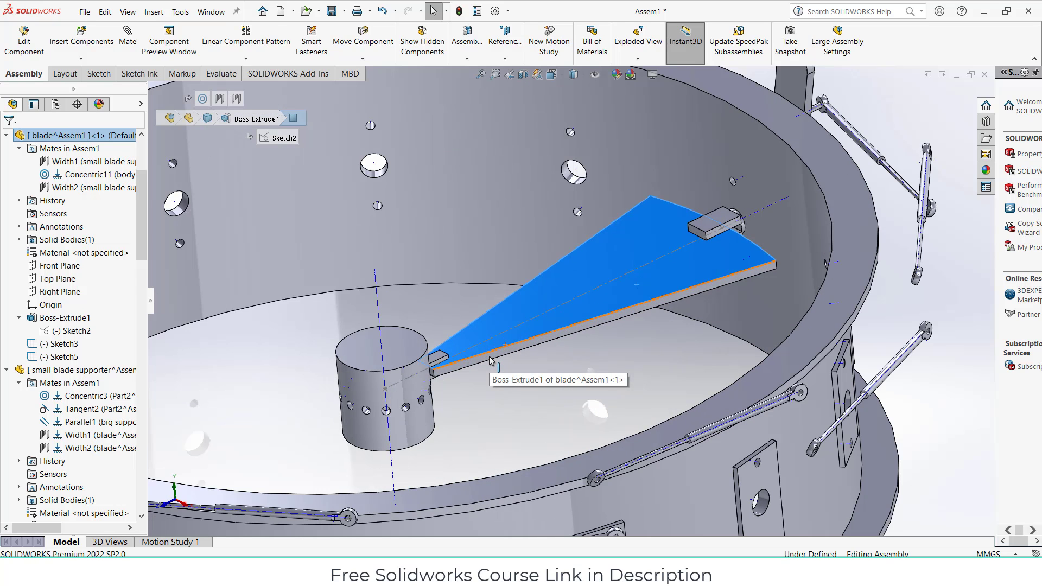
{"action": "left_click", "coordinate": [437, 357]}
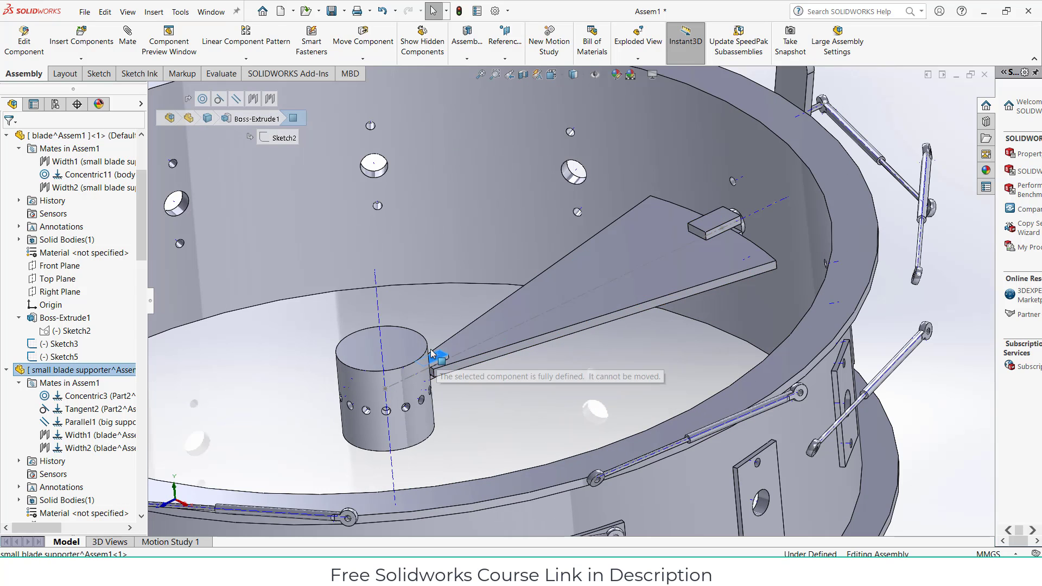
Examine the small blade supporter's Concentric3, Tangent2, Parallel1, Width1 and Width2 mates and the faces they reference
{"action": "left_click", "coordinate": [79, 398]}
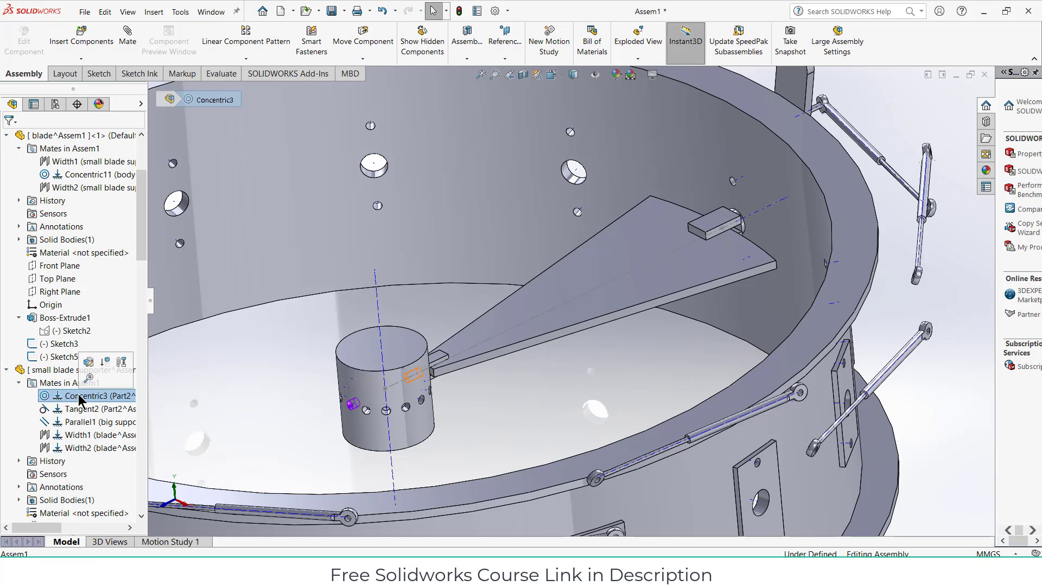
{"action": "left_click", "coordinate": [79, 412]}
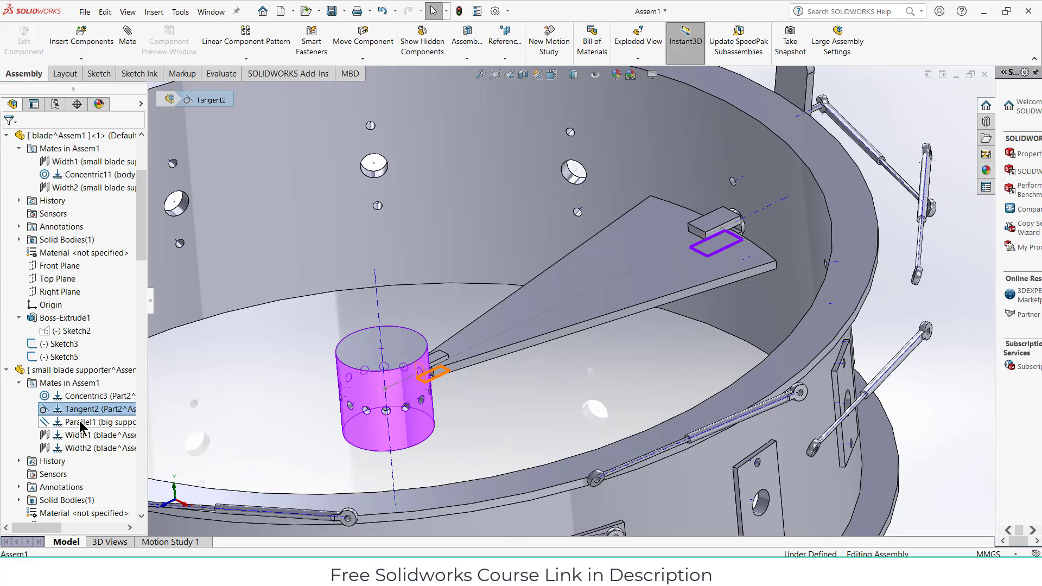
{"action": "left_click", "coordinate": [81, 424]}
{"action": "left_click", "coordinate": [80, 436]}
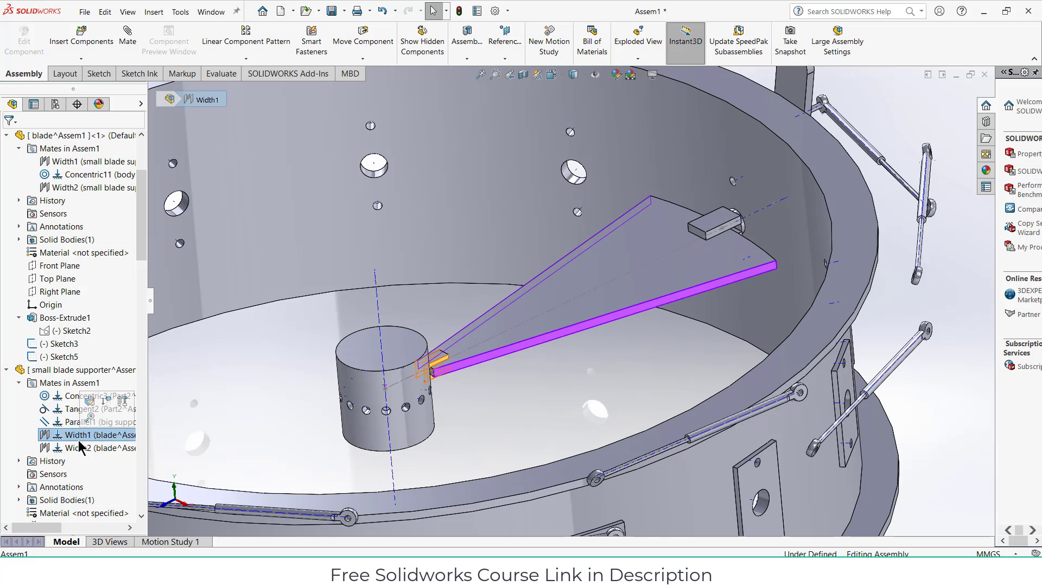
{"action": "left_click", "coordinate": [79, 449]}
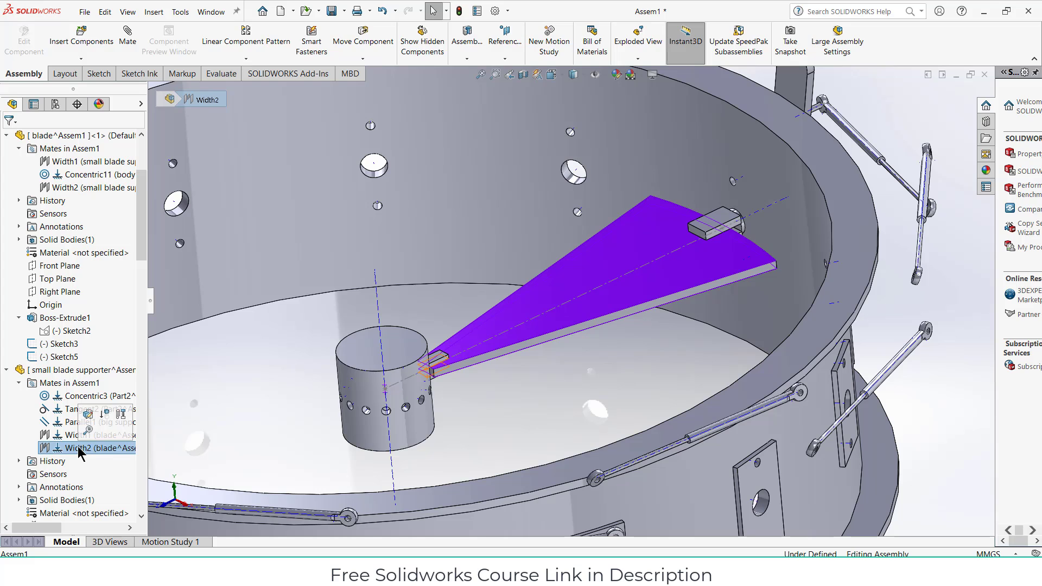
{"action": "key", "text": "Escape"}
Try to rotate the small blade supporter at the hub and recheck the blade's freedom
{"action": "left_click", "coordinate": [557, 305]}
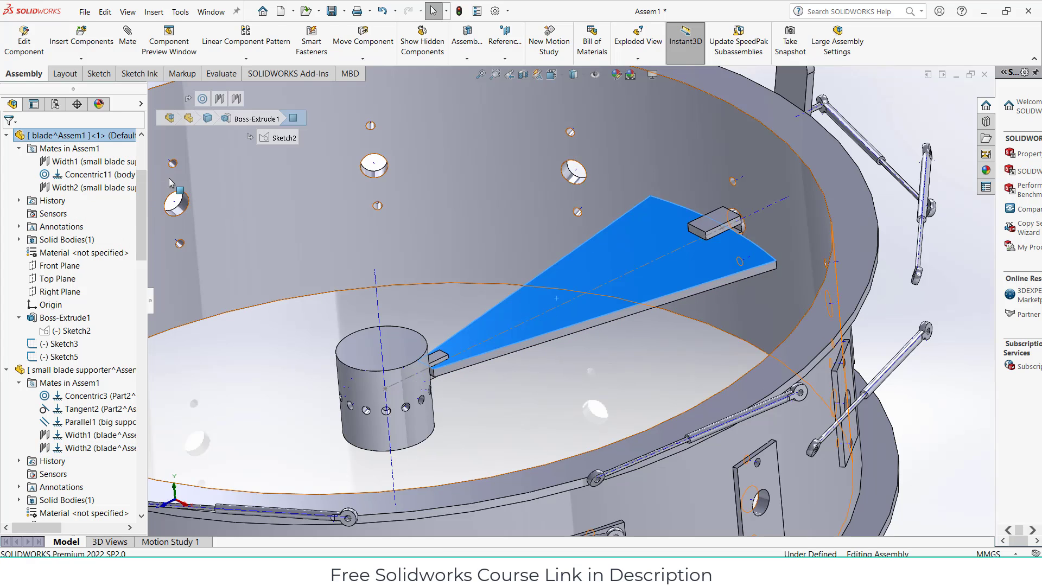
{"action": "left_click", "coordinate": [81, 370]}
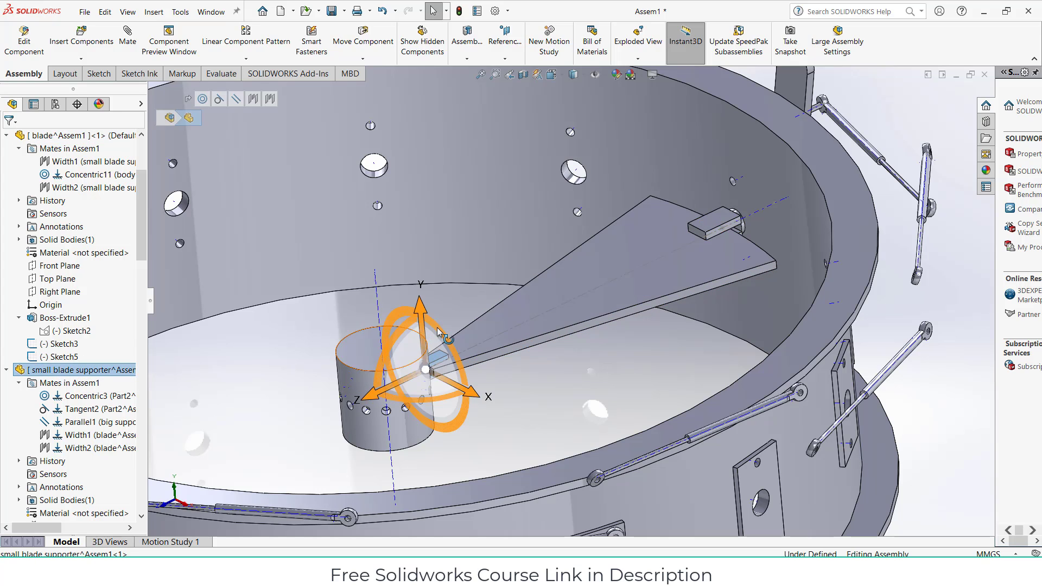
{"action": "left_click_drag", "start_coordinate": [438, 329], "coordinate": [461, 369]}
{"action": "left_click", "coordinate": [497, 397]}
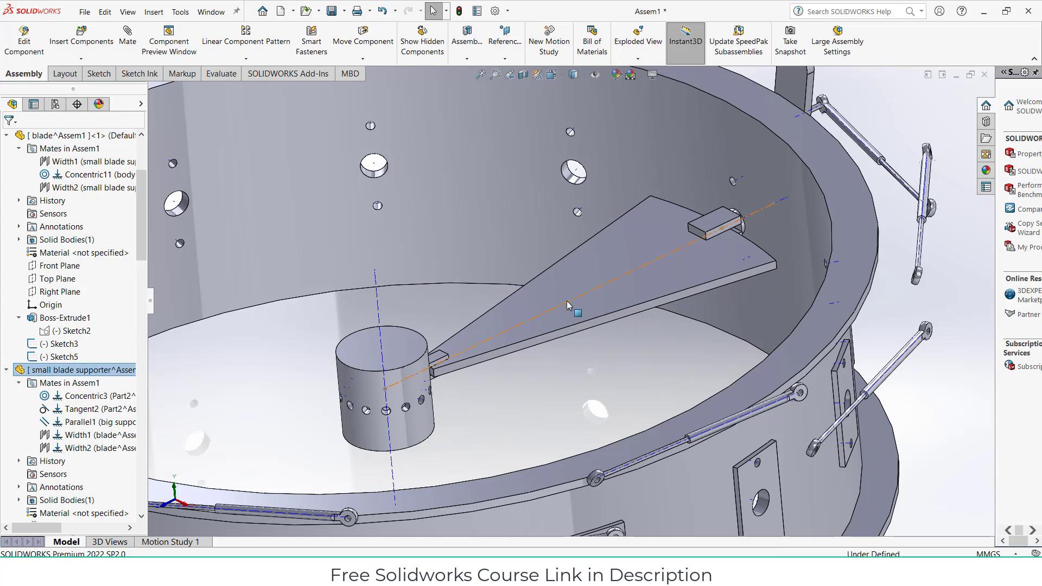
{"action": "left_click", "coordinate": [567, 305]}
{"action": "scroll", "coordinate": [573, 301], "scroll_direction": "up", "scroll_amount": 3}
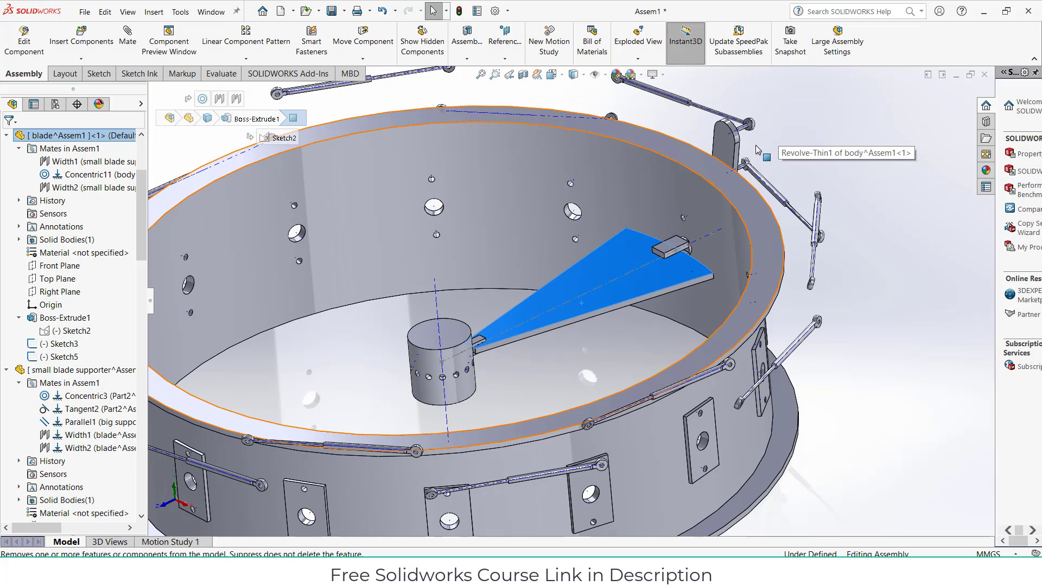
Check the lever arm and small supporter, and examine the big supporter's Concentric4, Parallel1, Distance1, Concentric5 and Coincident6 mates
{"action": "left_click", "coordinate": [726, 144]}
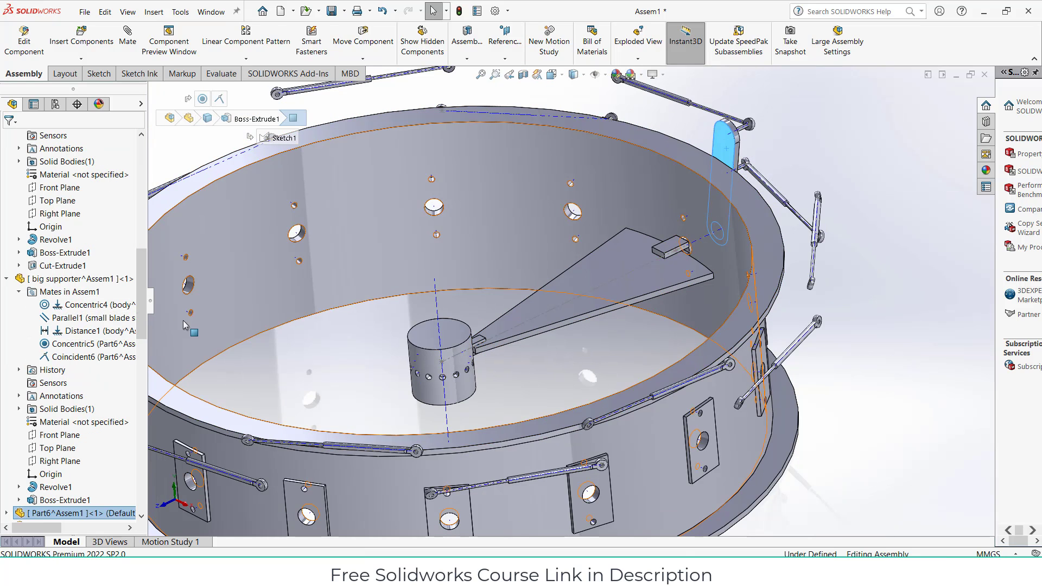
{"action": "scroll", "coordinate": [99, 226], "scroll_direction": "up", "scroll_amount": 4}
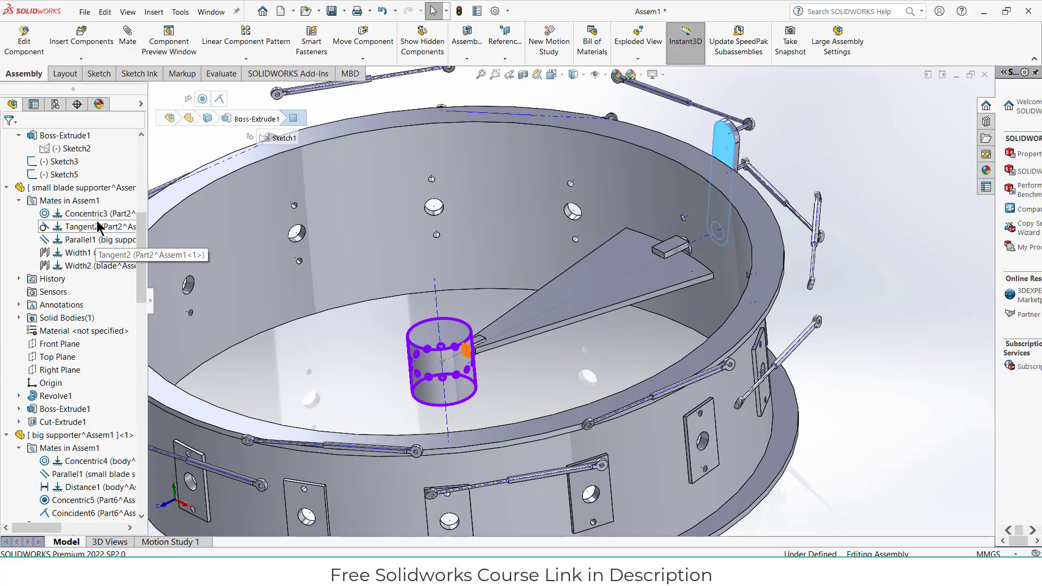
{"action": "left_click", "coordinate": [96, 213]}
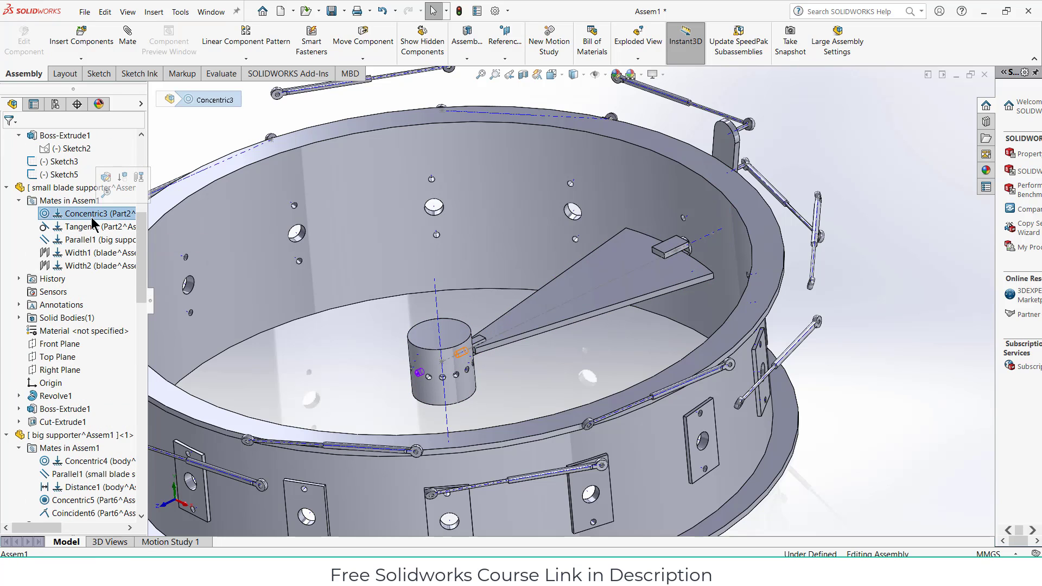
{"action": "left_click", "coordinate": [672, 246]}
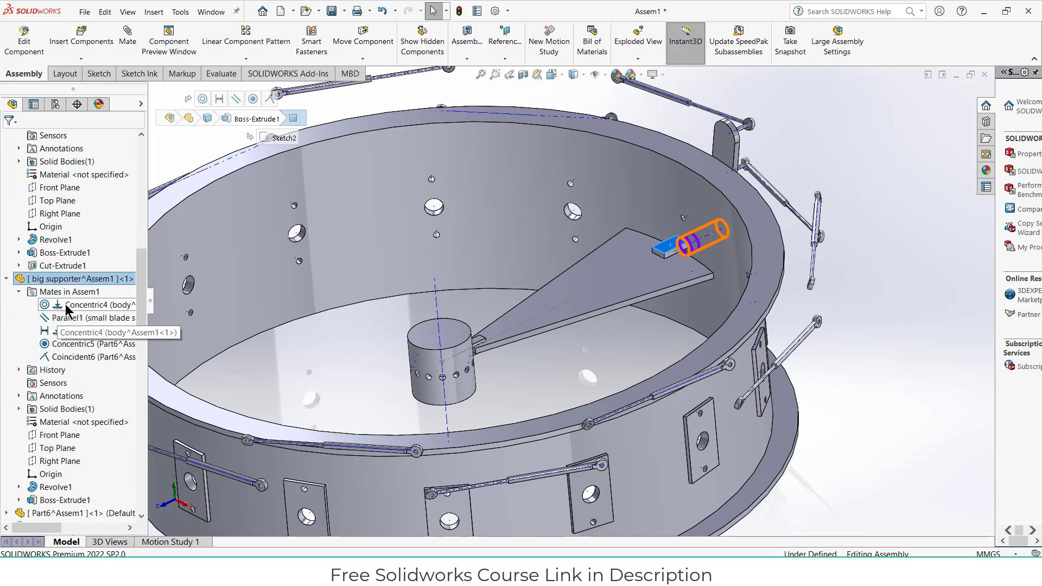
{"action": "left_click", "coordinate": [68, 309]}
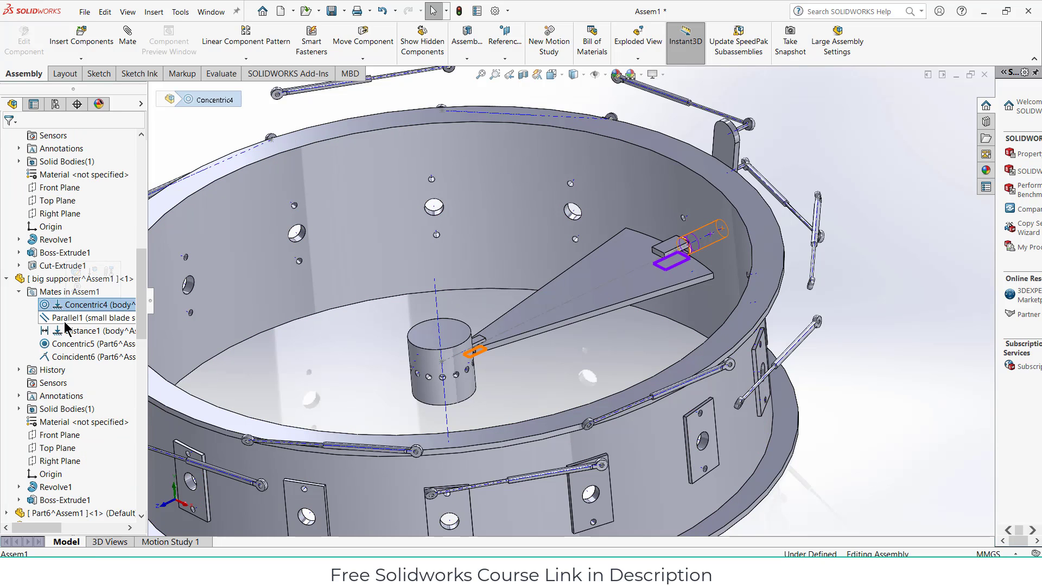
{"action": "left_click", "coordinate": [67, 318]}
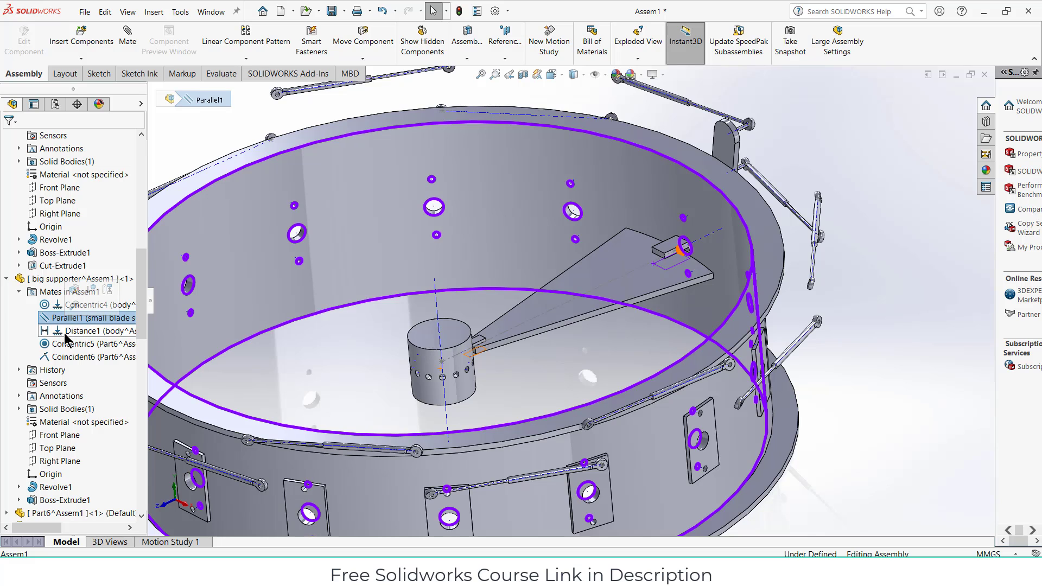
{"action": "left_click", "coordinate": [65, 332]}
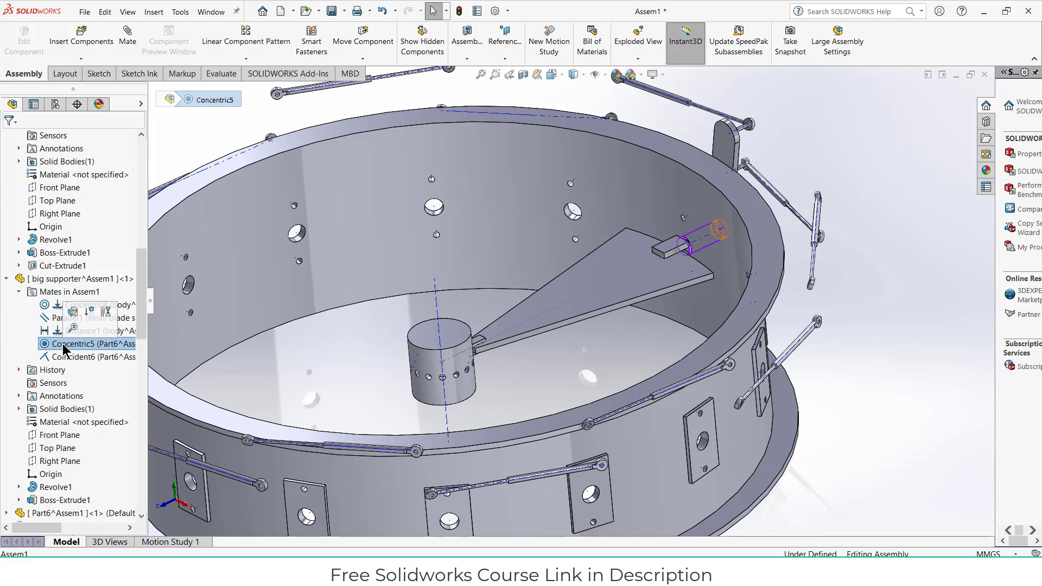
{"action": "left_click", "coordinate": [64, 358]}
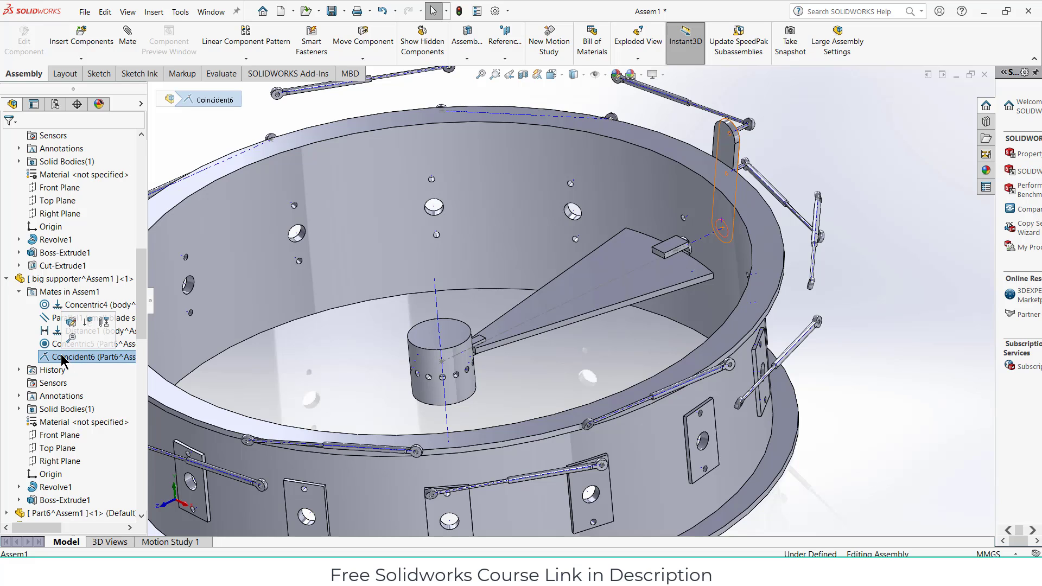
Suppress the blade's Concentric11 mate to the body
{"action": "scroll", "coordinate": [62, 360], "scroll_direction": "up", "scroll_amount": 5}
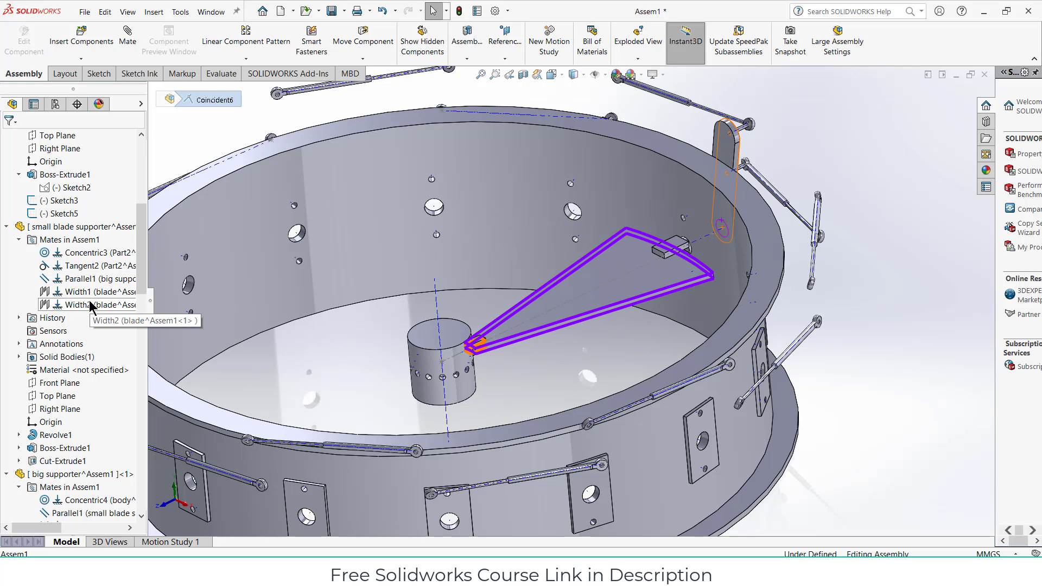
{"action": "scroll", "coordinate": [87, 293], "scroll_direction": "up", "scroll_amount": 6}
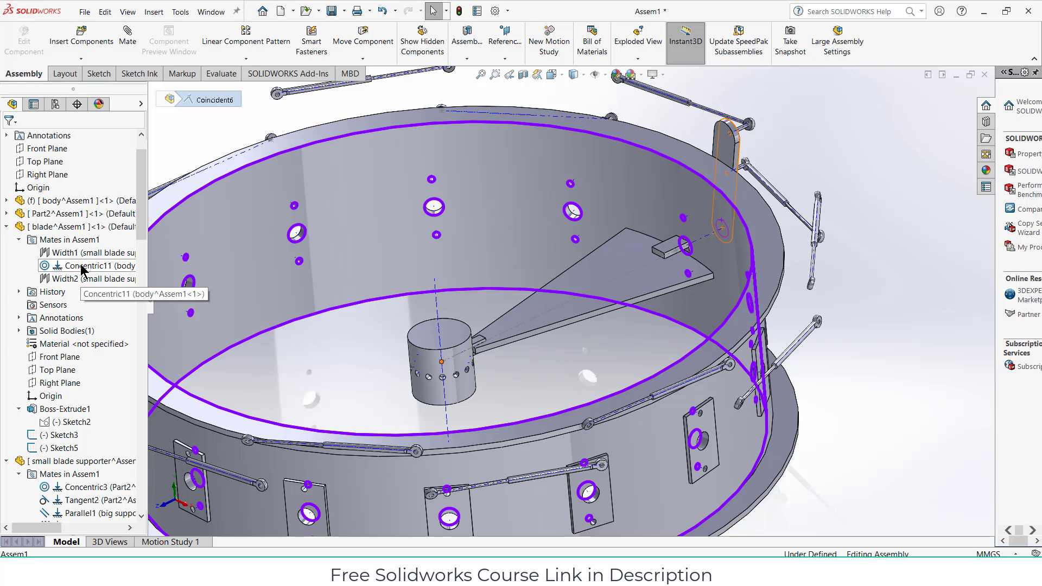
{"action": "right_click", "coordinate": [81, 268]}
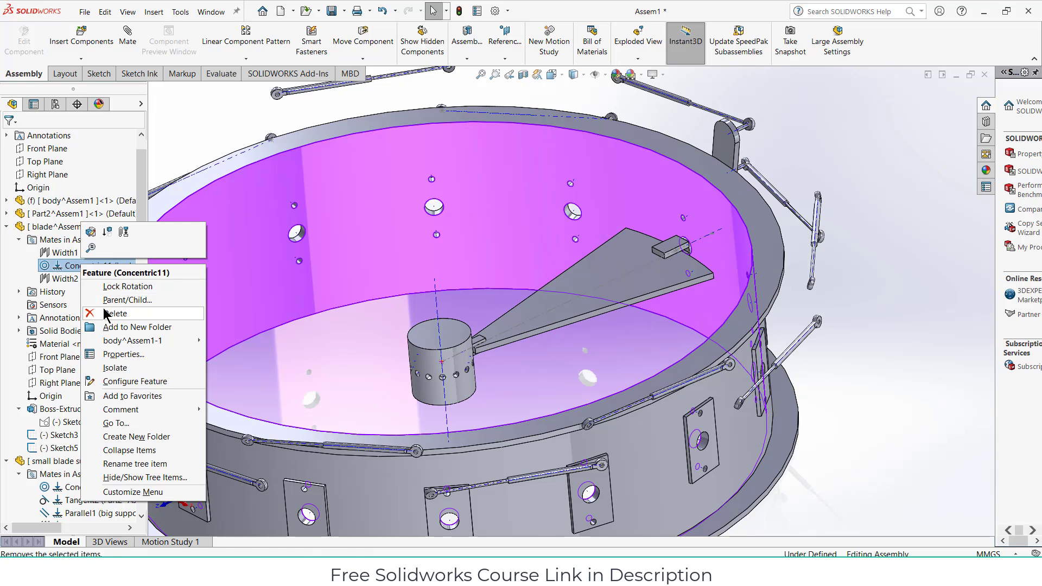
{"action": "left_click", "coordinate": [107, 232]}
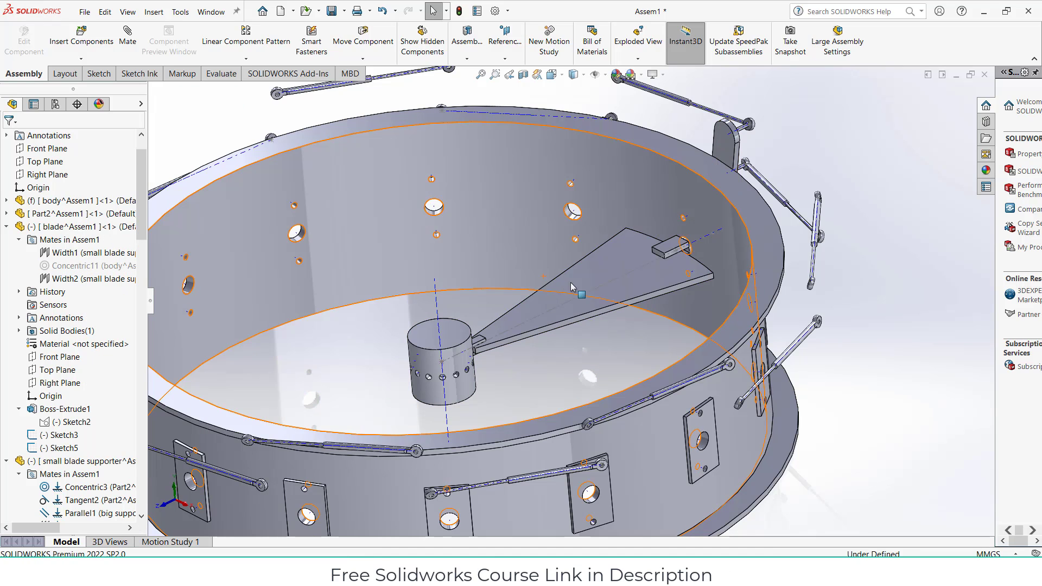
Tilt the blade about its supporter axis to test that the connected lever arm swings with it
{"action": "left_click_drag", "start_coordinate": [600, 280], "coordinate": [587, 249]}
{"action": "middle_click_drag", "start_coordinate": [562, 360], "coordinate": [546, 408]}
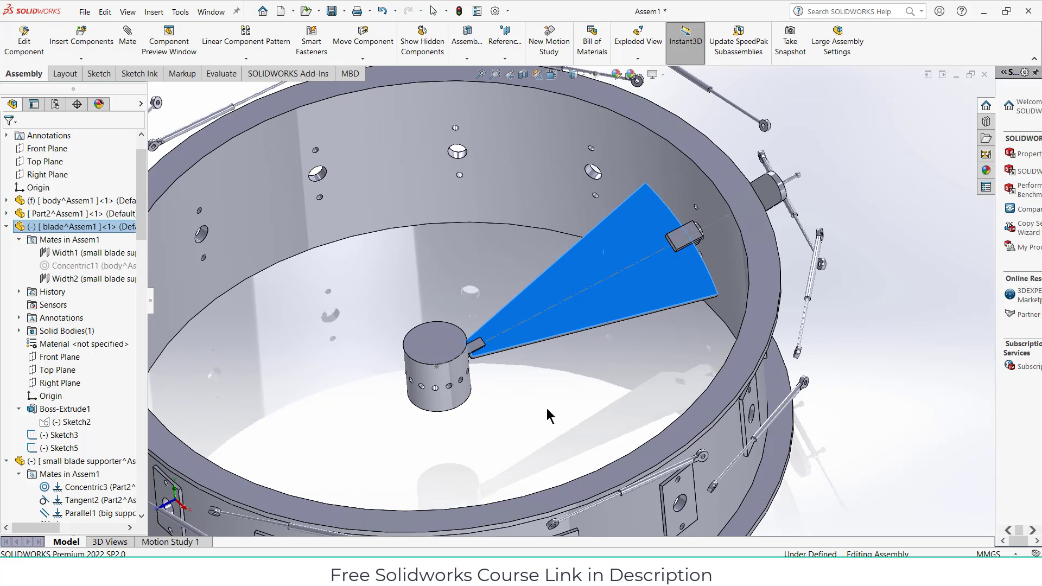
{"action": "scroll", "coordinate": [640, 278], "scroll_direction": "down", "scroll_amount": 1}
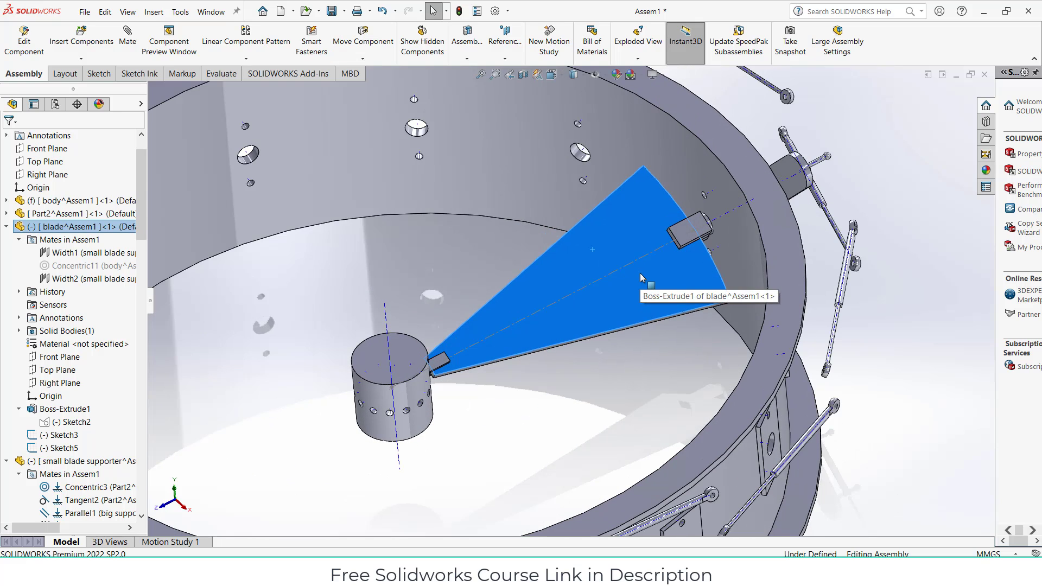
{"action": "left_click", "coordinate": [617, 415]}
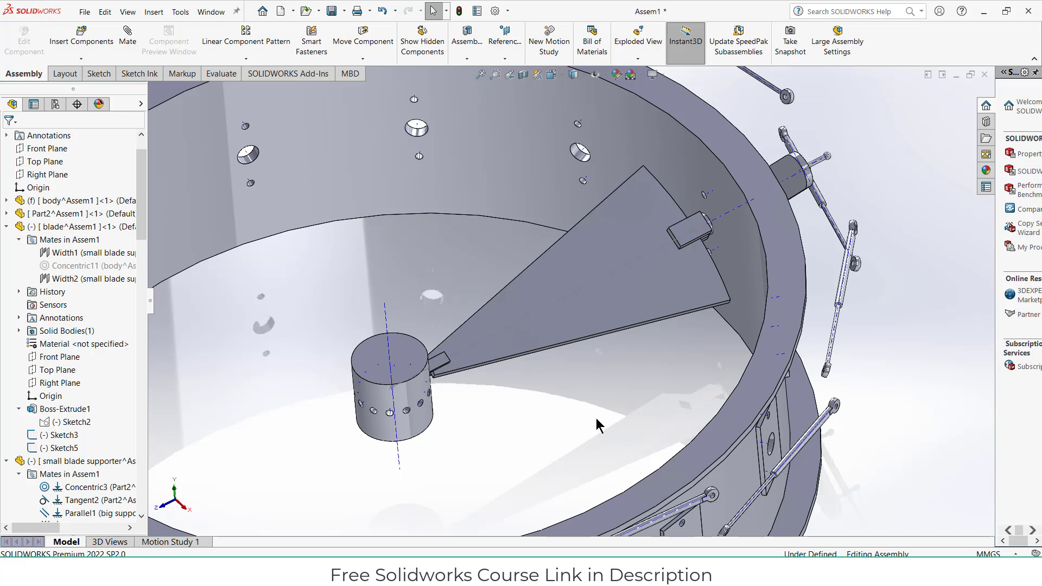
Try to mate the blade's outer-edge sketch point coincident with the hub's central axis, with the big supporter hidden
{"action": "left_click", "coordinate": [128, 37]}
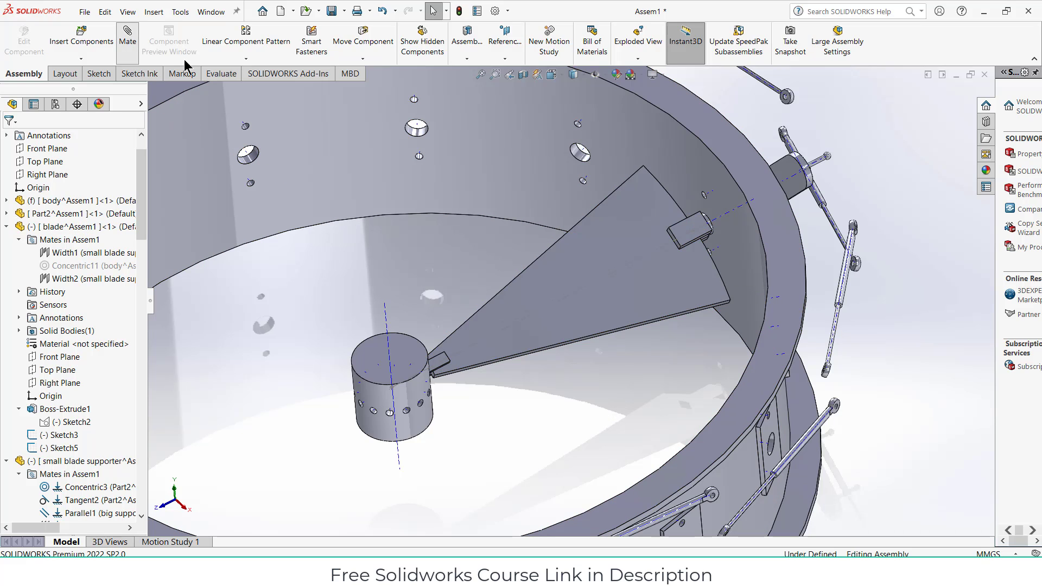
{"action": "scroll", "coordinate": [674, 233], "scroll_direction": "down", "scroll_amount": 7}
{"action": "middle_click_drag", "start_coordinate": [687, 301], "coordinate": [699, 270]}
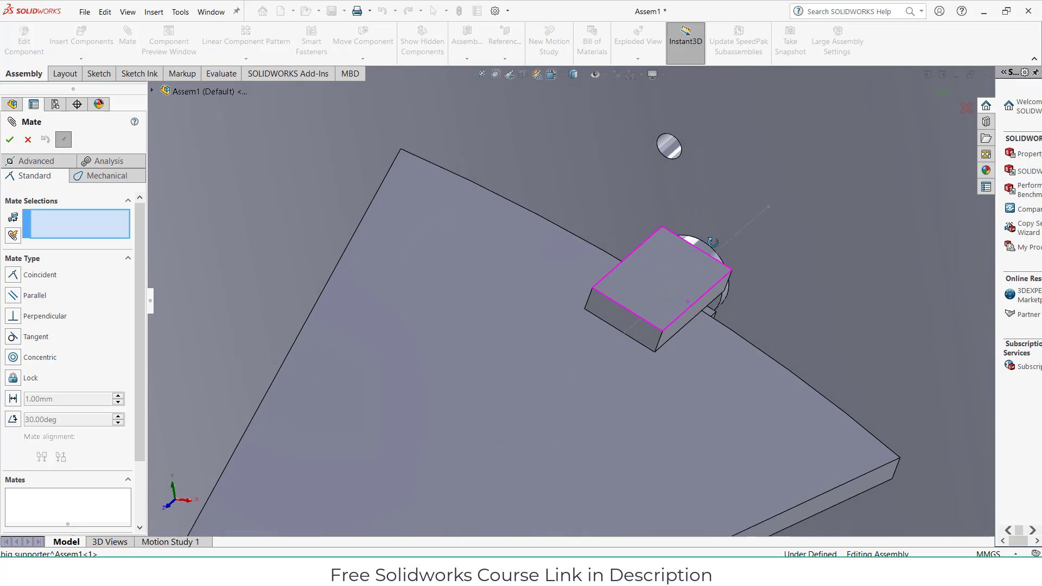
{"action": "right_click", "coordinate": [677, 253]}
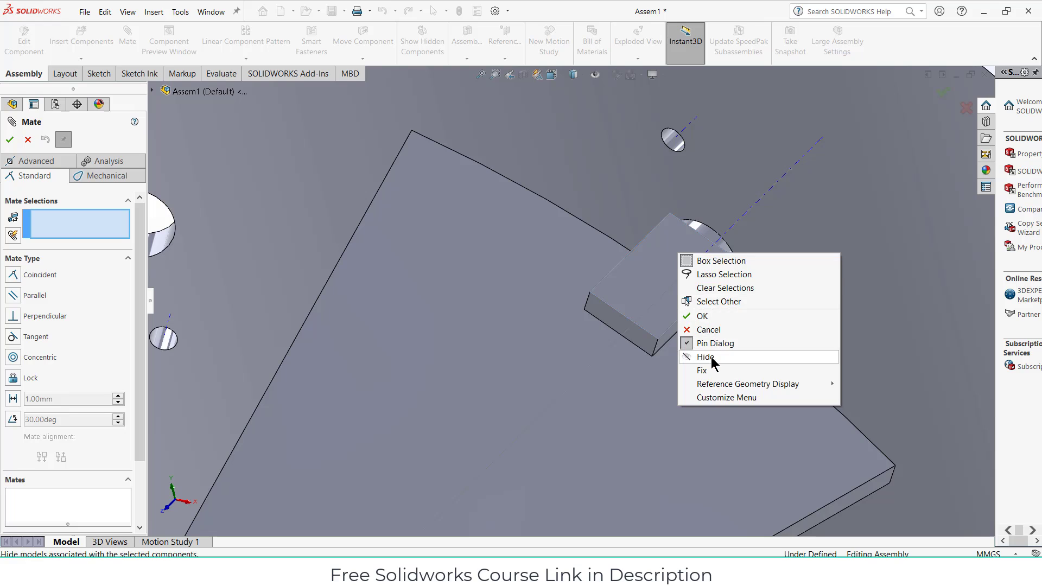
{"action": "left_click", "coordinate": [706, 357]}
{"action": "middle_click_drag", "start_coordinate": [685, 306], "coordinate": [675, 277]}
{"action": "left_click", "coordinate": [678, 274]}
{"action": "scroll", "coordinate": [679, 334], "scroll_direction": "up", "scroll_amount": 6}
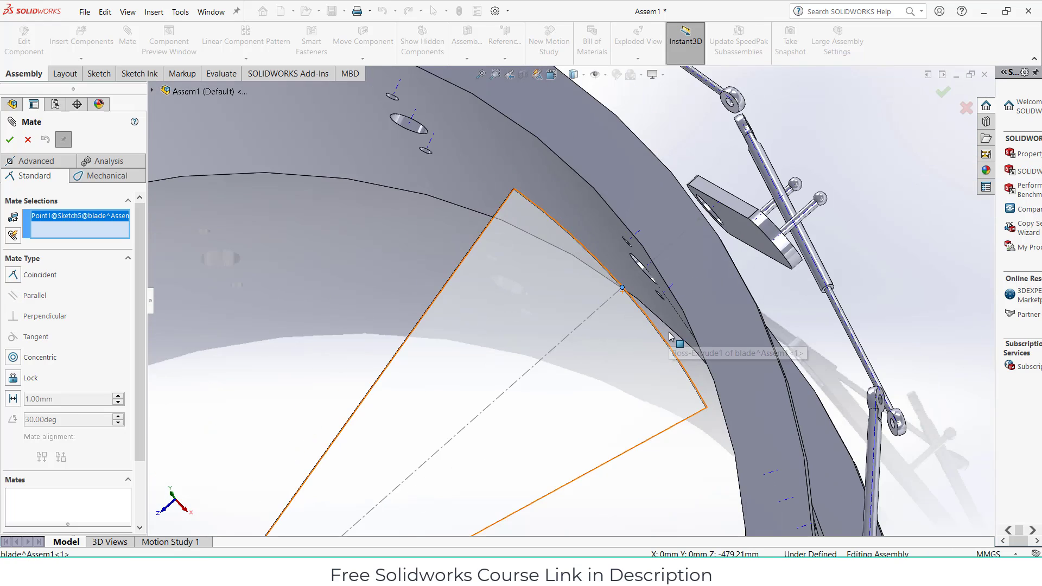
{"action": "scroll", "coordinate": [385, 497], "scroll_direction": "down", "scroll_amount": 3}
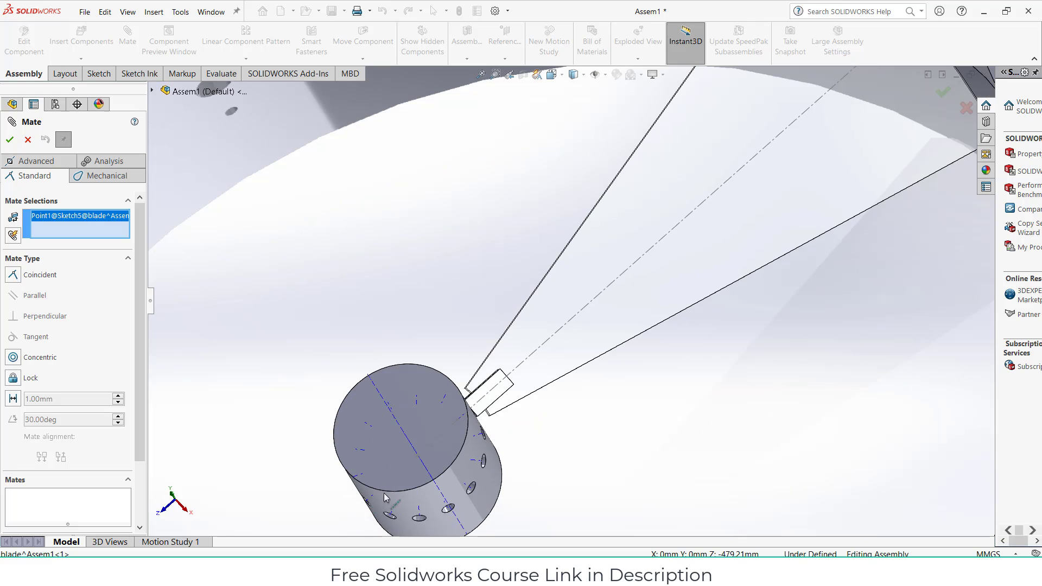
{"action": "left_click", "coordinate": [410, 450]}
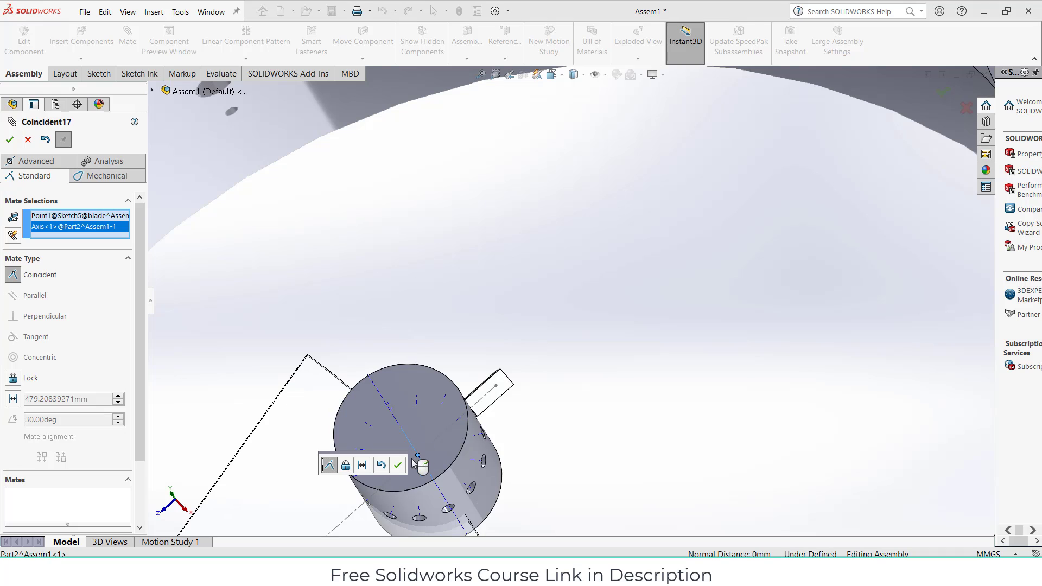
{"action": "left_click", "coordinate": [9, 139]}
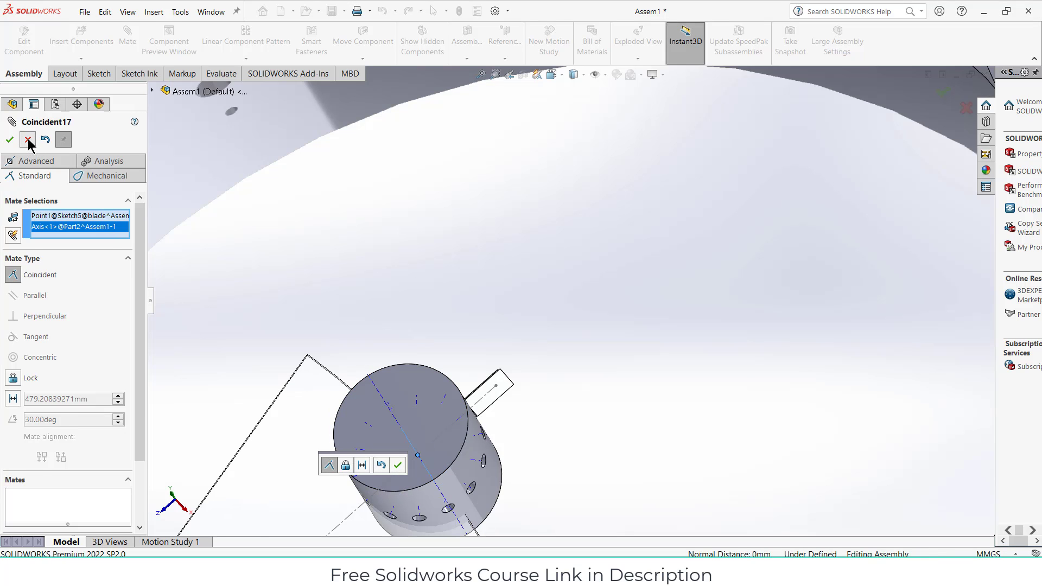
{"action": "scroll", "coordinate": [582, 318], "scroll_direction": "up", "scroll_amount": 6}
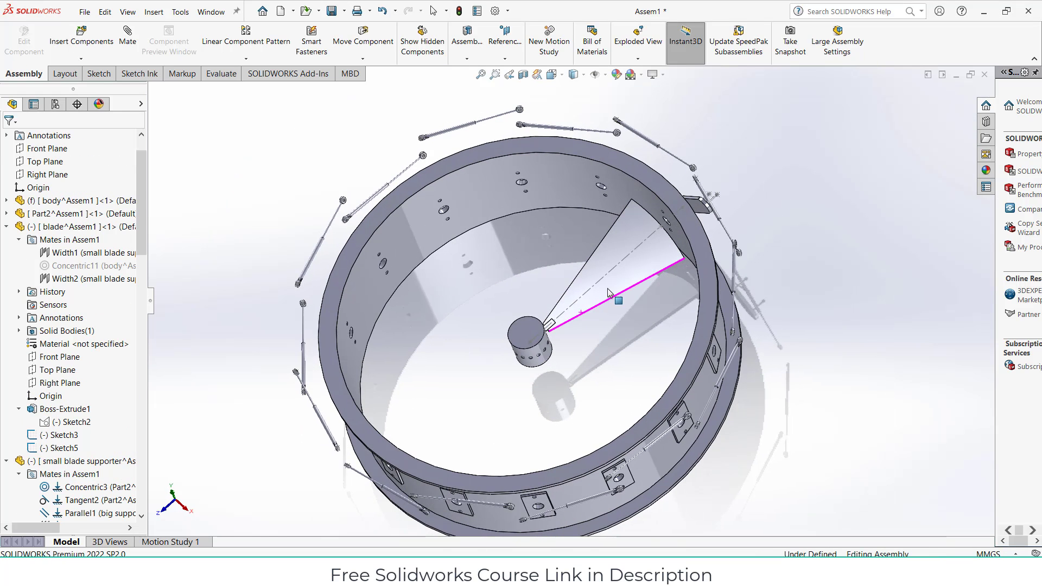
Unsuppress the blade's Concentric11 mate to the body and tilt the blade to test its movement
{"action": "scroll", "coordinate": [646, 253], "scroll_direction": "down", "scroll_amount": 3}
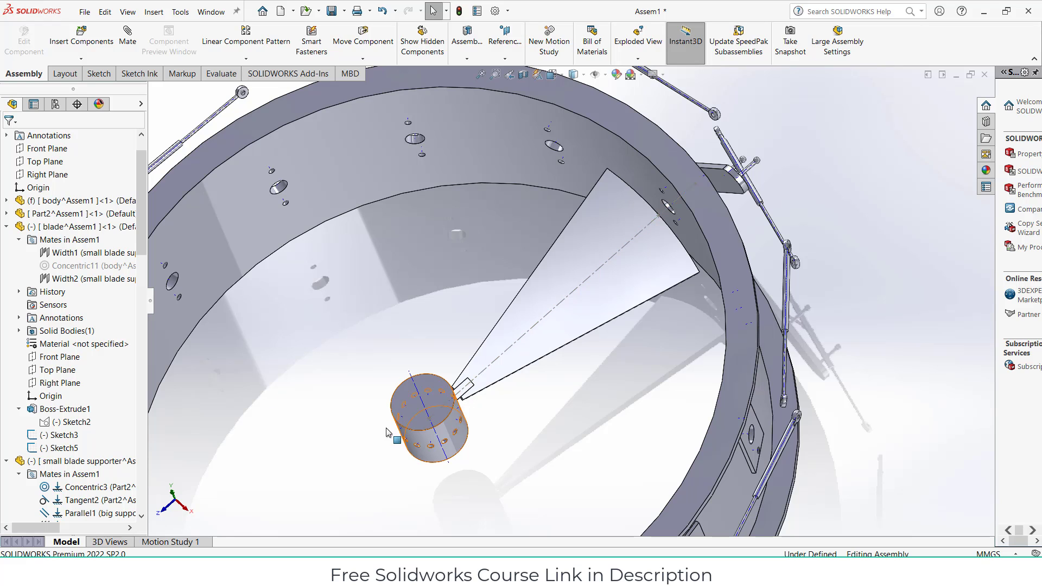
{"action": "right_click", "coordinate": [84, 266]}
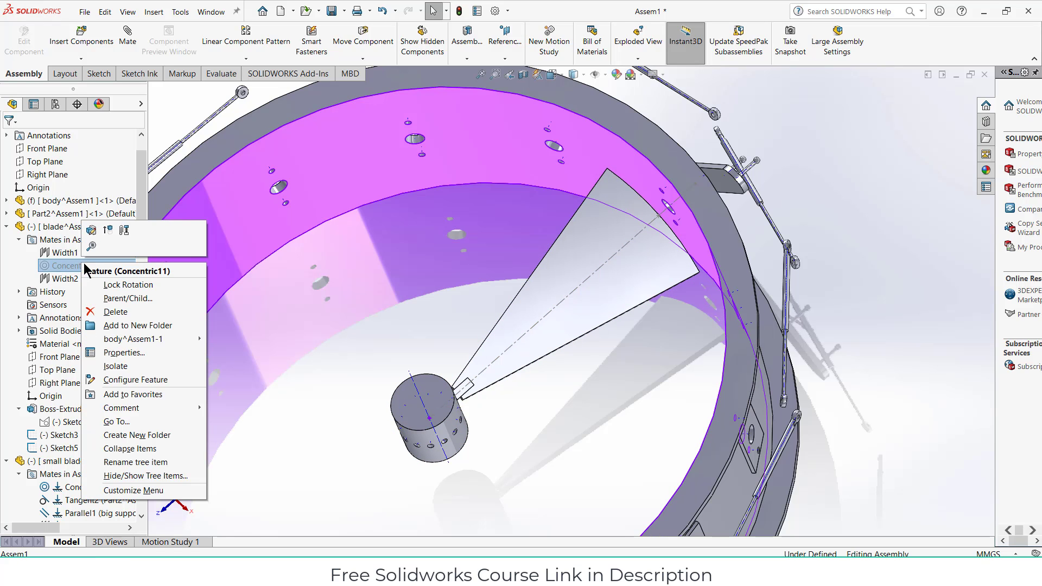
{"action": "left_click", "coordinate": [106, 234]}
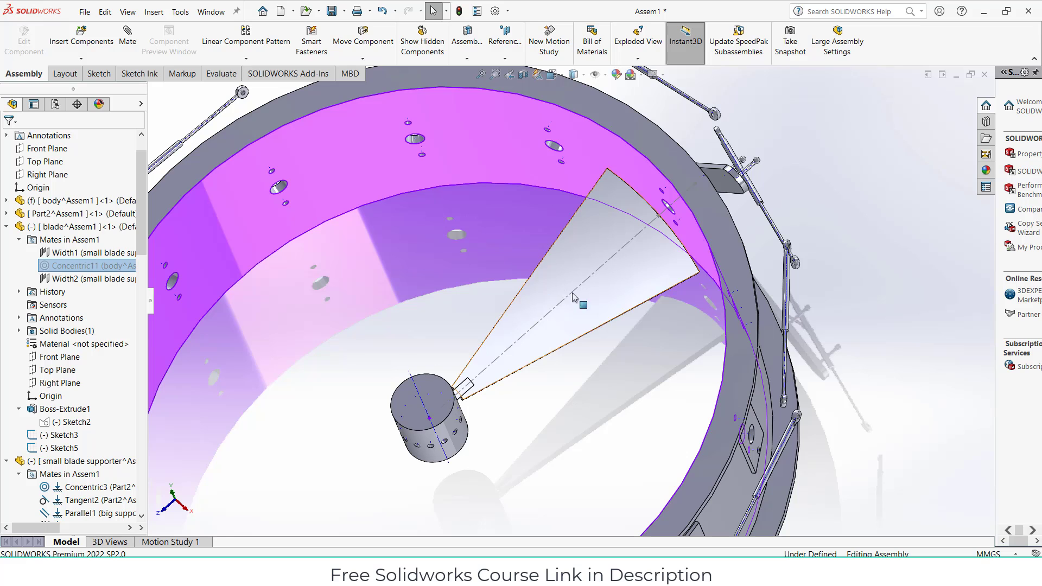
{"action": "mouse_move", "coordinate": [628, 295]}
{"action": "left_mouse_down"}
{"action": "mouse_move", "coordinate": [598, 253]}
{"action": "mouse_move", "coordinate": [617, 269]}
{"action": "mouse_move", "coordinate": [631, 292]}
{"action": "mouse_move", "coordinate": [587, 252]}
{"action": "mouse_move", "coordinate": [624, 292]}
{"action": "mouse_move", "coordinate": [589, 253]}
{"action": "mouse_move", "coordinate": [615, 289]}
{"action": "left_mouse_up"}
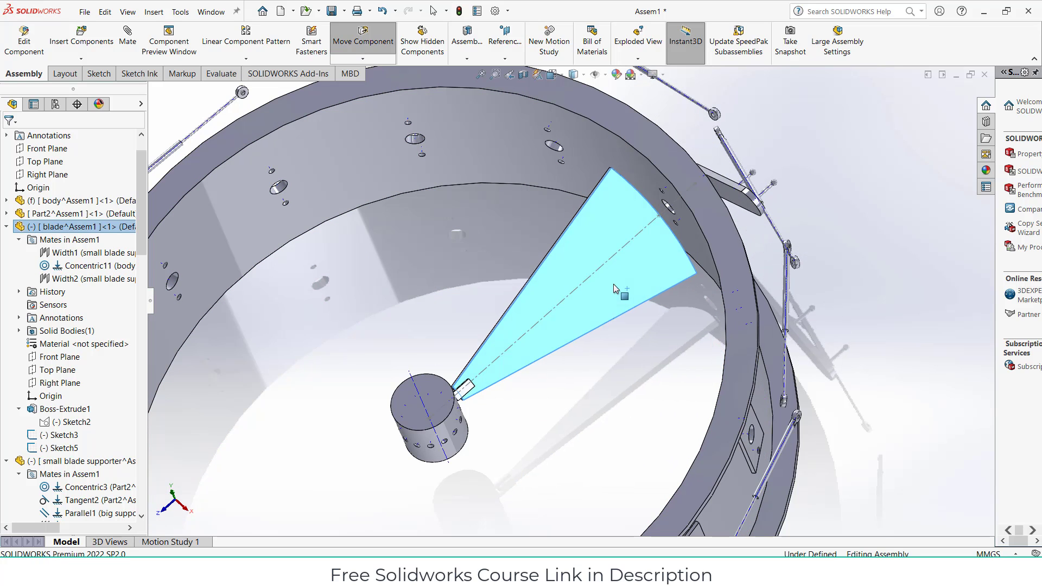
{"action": "key", "text": "Escape"}
Show the hidden big supporter component again
{"action": "scroll", "coordinate": [23, 402], "scroll_direction": "down", "scroll_amount": 8}
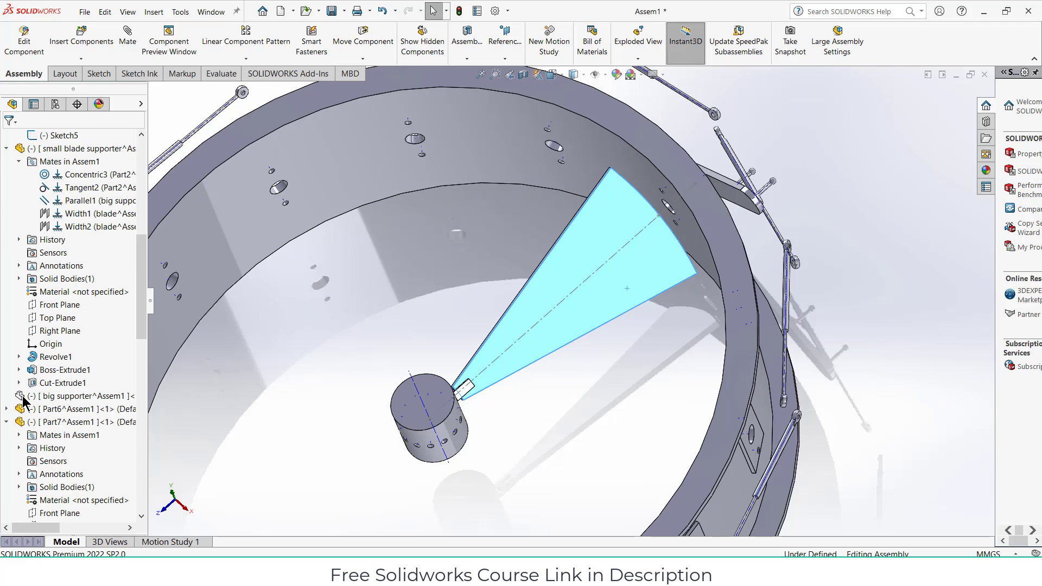
{"action": "right_click", "coordinate": [23, 396]}
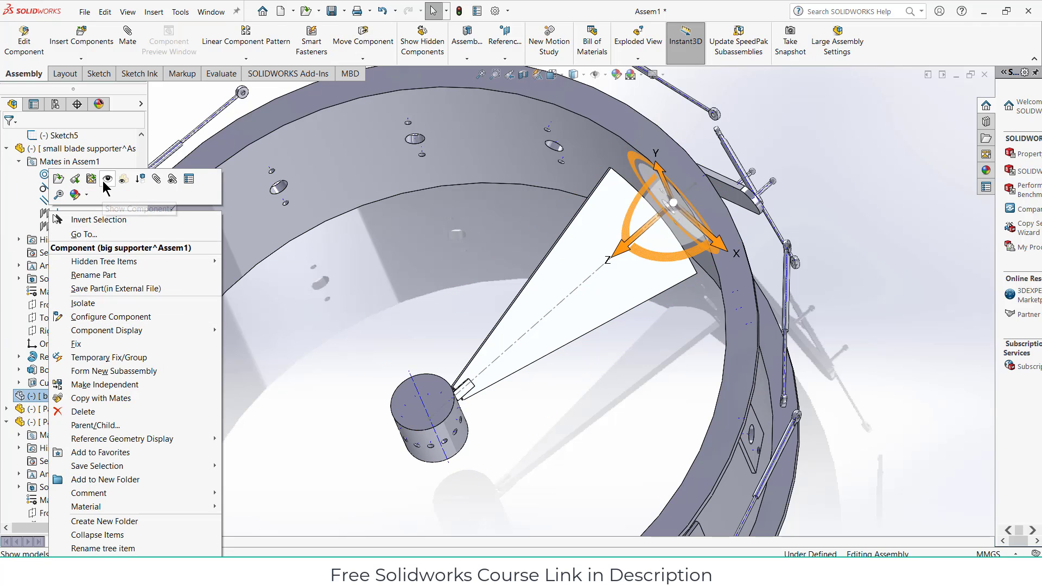
{"action": "left_click", "coordinate": [109, 182]}
Tilt the blade and swing its lever arm to test that they move together through the big supporter
{"action": "left_click_drag", "start_coordinate": [584, 223], "coordinate": [624, 404]}
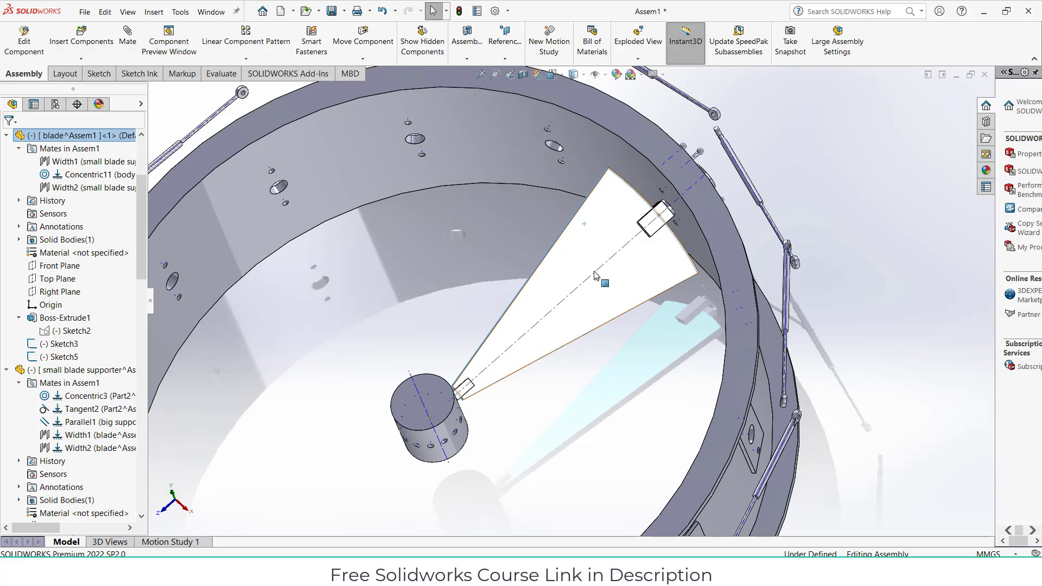
{"action": "left_click_drag", "start_coordinate": [594, 265], "coordinate": [546, 189]}
{"action": "middle_click_drag", "start_coordinate": [672, 302], "coordinate": [742, 324]}
{"action": "left_click_drag", "start_coordinate": [790, 267], "coordinate": [756, 304]}
Unsuppress the LocalCirPattern1 component pattern to restore the full ring of blades and levers
{"action": "scroll", "coordinate": [96, 382], "scroll_direction": "down", "scroll_amount": 12}
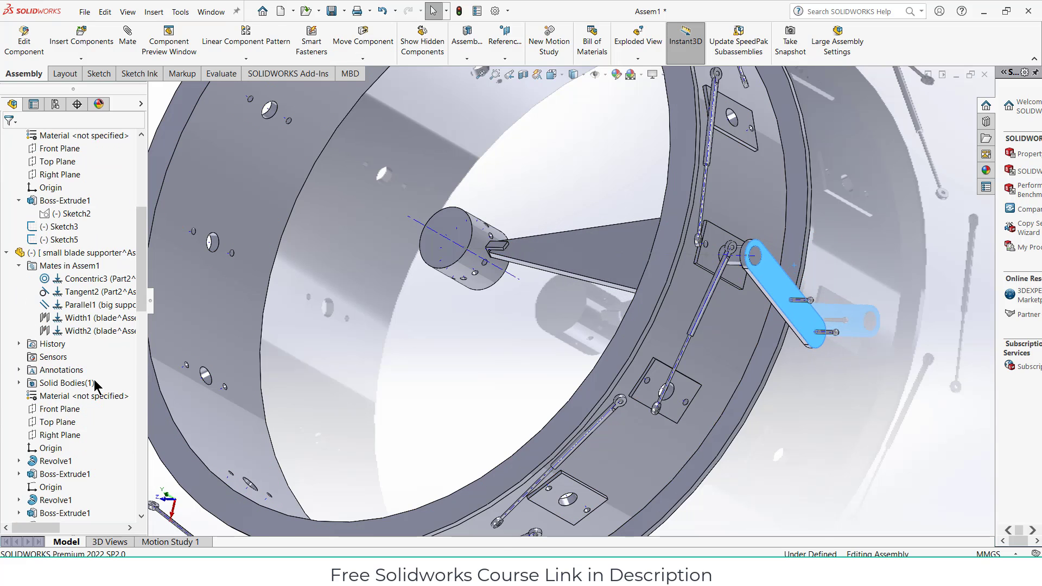
{"action": "scroll", "coordinate": [97, 390], "scroll_direction": "down", "scroll_amount": 6}
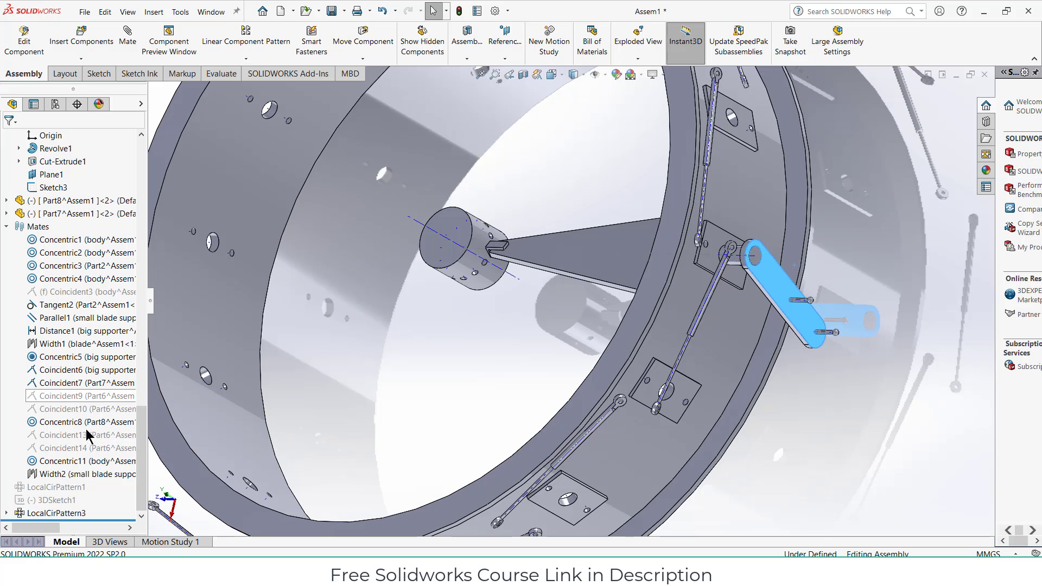
{"action": "right_click", "coordinate": [44, 487]}
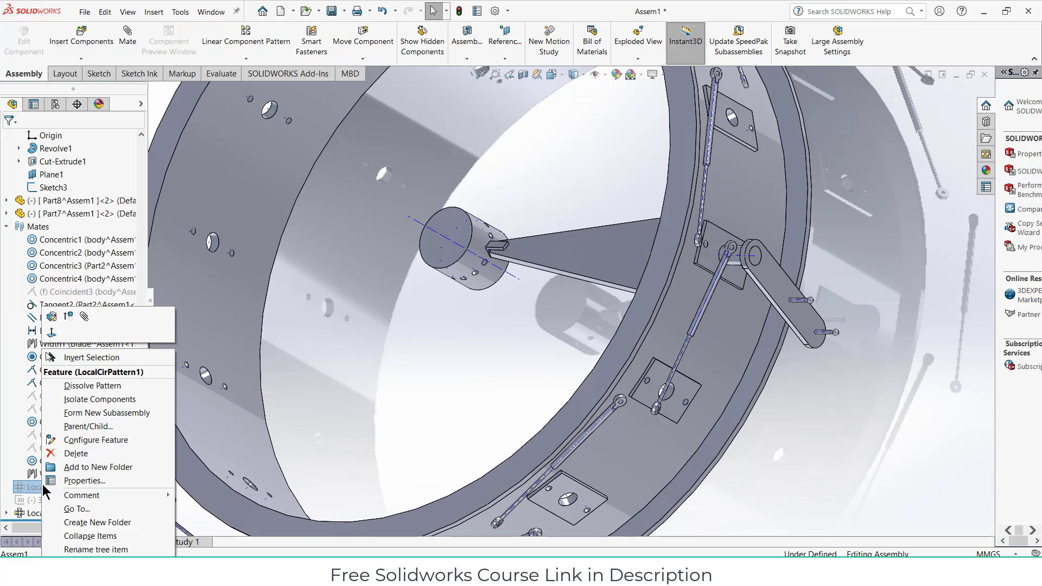
{"action": "left_click", "coordinate": [68, 317]}
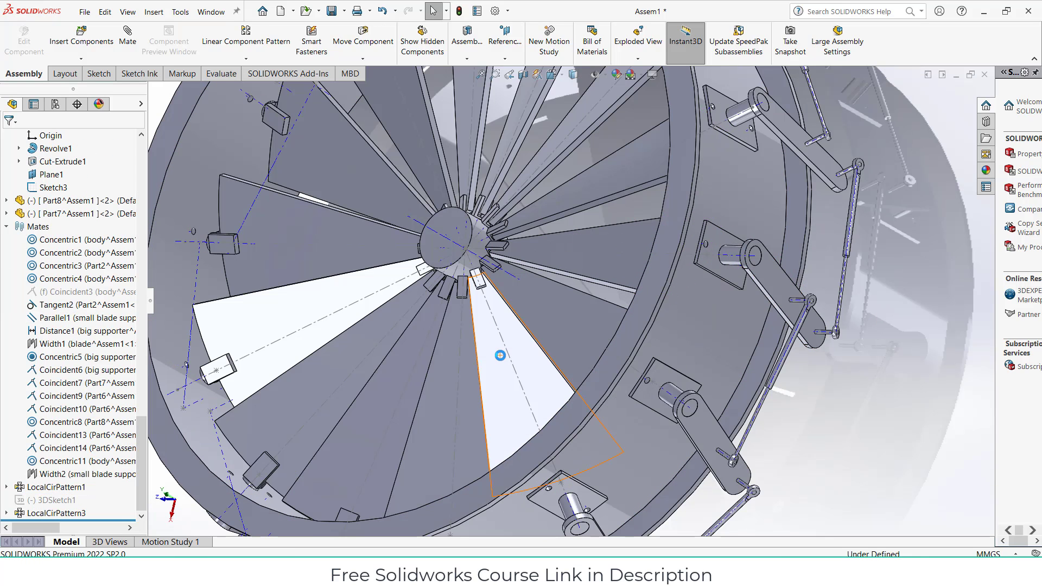
Swing the original lever arm to bring the blades into the closed position and rebuild the assembly
{"action": "left_click_drag", "start_coordinate": [778, 274], "coordinate": [785, 252]}
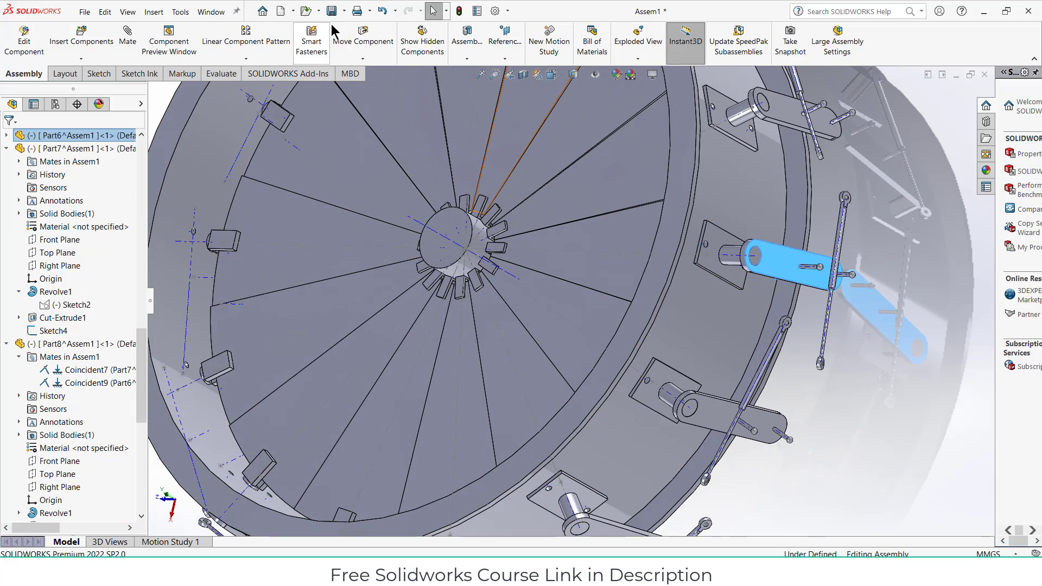
{"action": "left_click", "coordinate": [459, 12]}
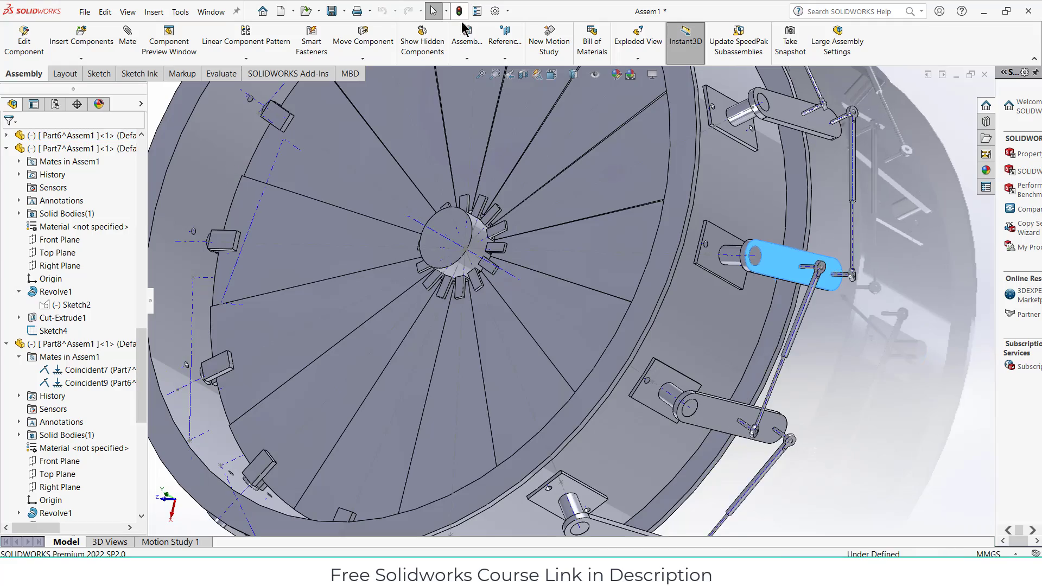
{"action": "scroll", "coordinate": [697, 310], "scroll_direction": "up", "scroll_amount": 3}
{"action": "mouse_move", "coordinate": [725, 339]}
{"action": "middle_mouse_down"}
{"action": "mouse_move", "coordinate": [657, 204]}
{"action": "mouse_move", "coordinate": [657, 304]}
{"action": "mouse_move", "coordinate": [715, 353]}
{"action": "middle_mouse_up"}
In Motion Study 1, add a rotary motor on the big supporter's cylindrical face with a Distance motion of 30 degrees
{"action": "left_click", "coordinate": [170, 542]}
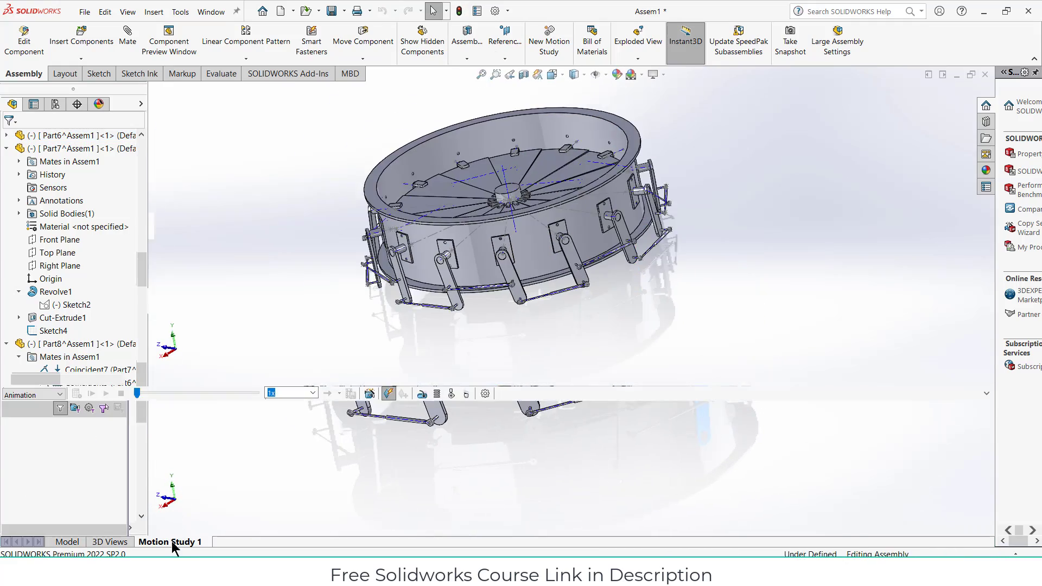
{"action": "left_click", "coordinate": [422, 394]}
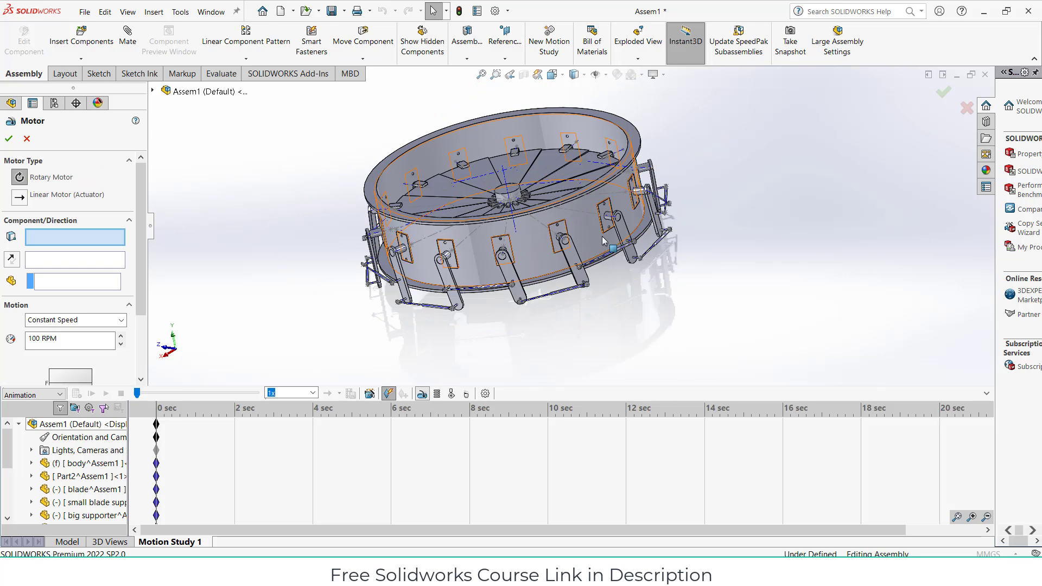
{"action": "scroll", "coordinate": [609, 162], "scroll_direction": "down", "scroll_amount": 5}
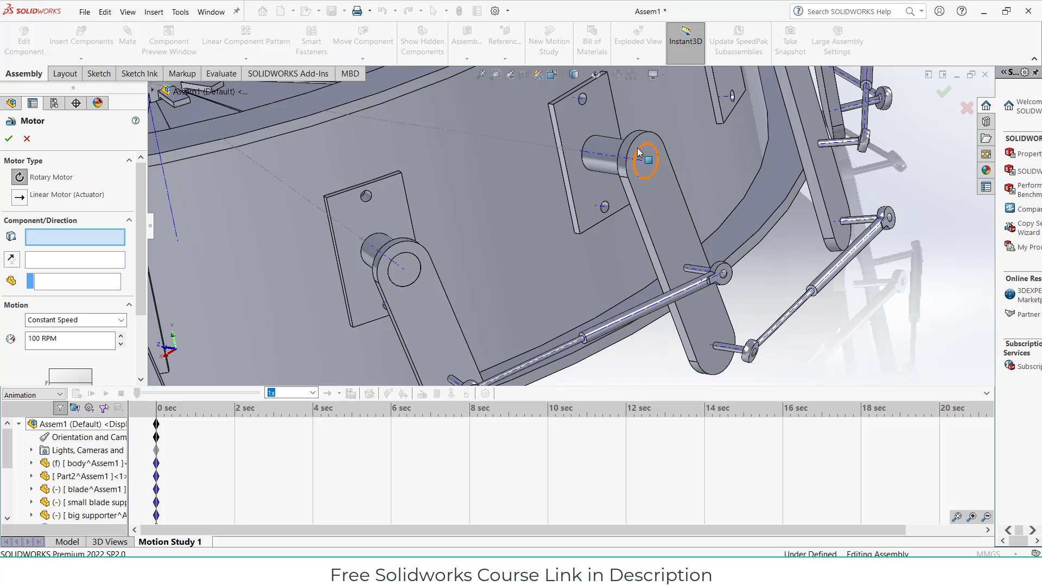
{"action": "left_click", "coordinate": [611, 154]}
{"action": "scroll", "coordinate": [644, 256], "scroll_direction": "up", "scroll_amount": 5}
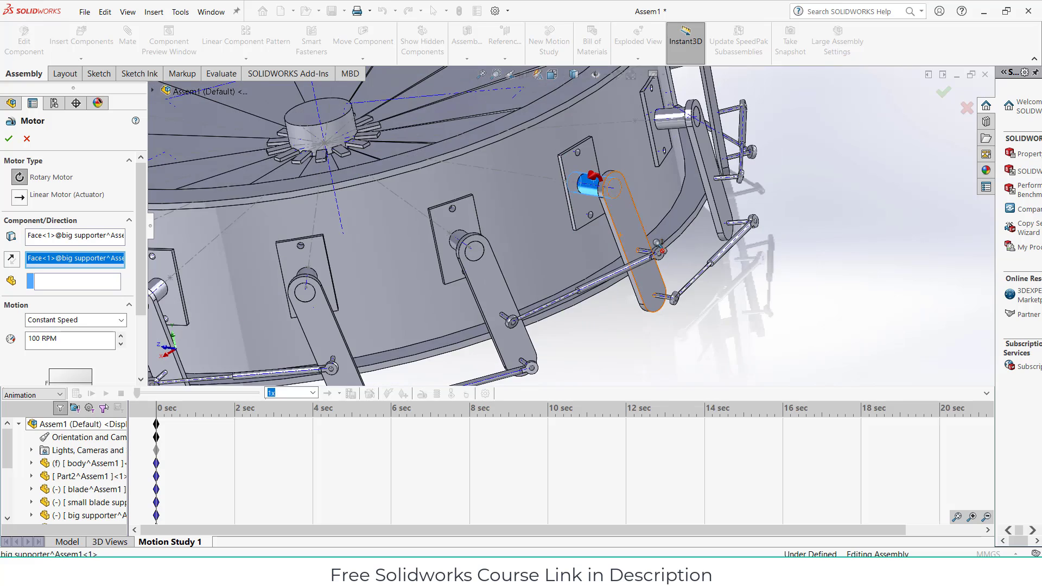
{"action": "left_click", "coordinate": [90, 326]}
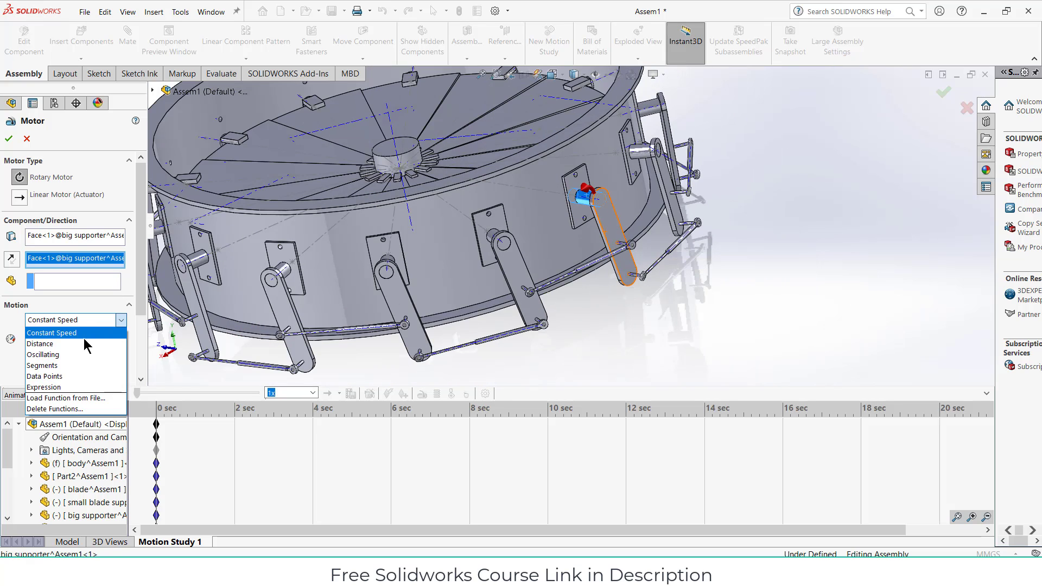
{"action": "left_click", "coordinate": [83, 345]}
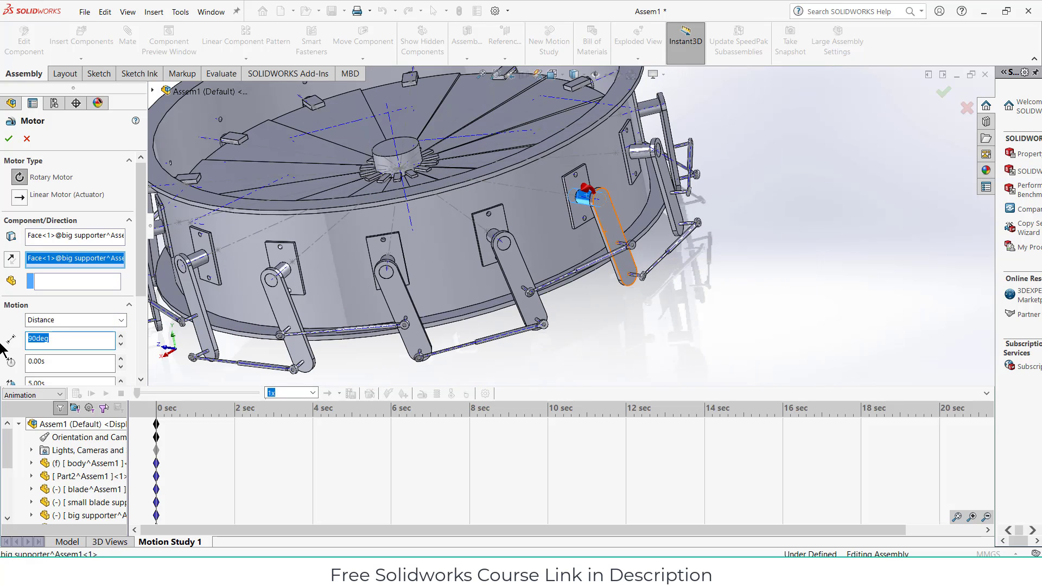
{"action": "type", "text": "30"}
{"action": "left_click", "coordinate": [9, 139]}
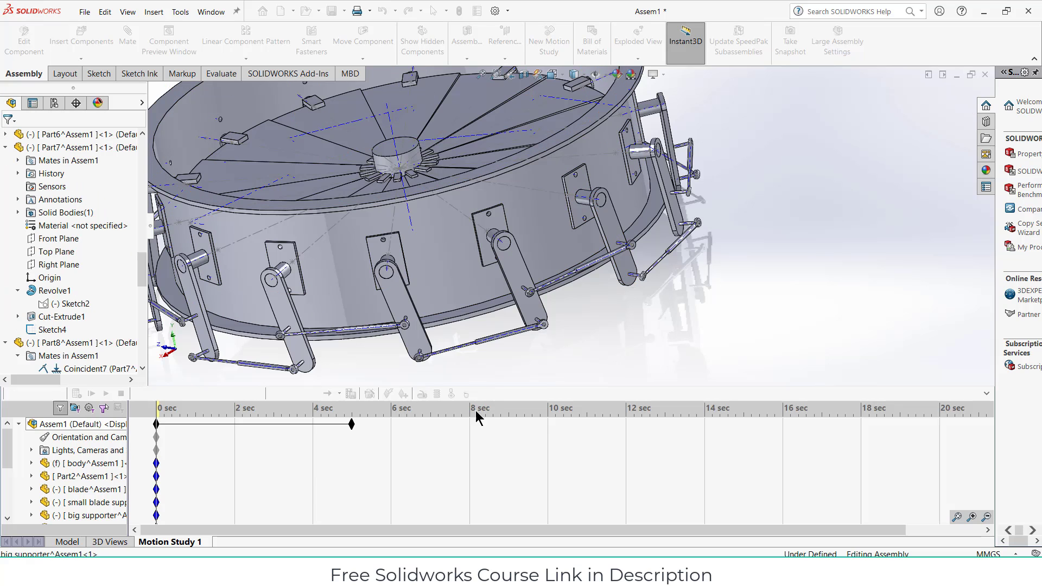
Accept the motion study properties, then calculate the study and play the blade animation
{"action": "left_click", "coordinate": [485, 393]}
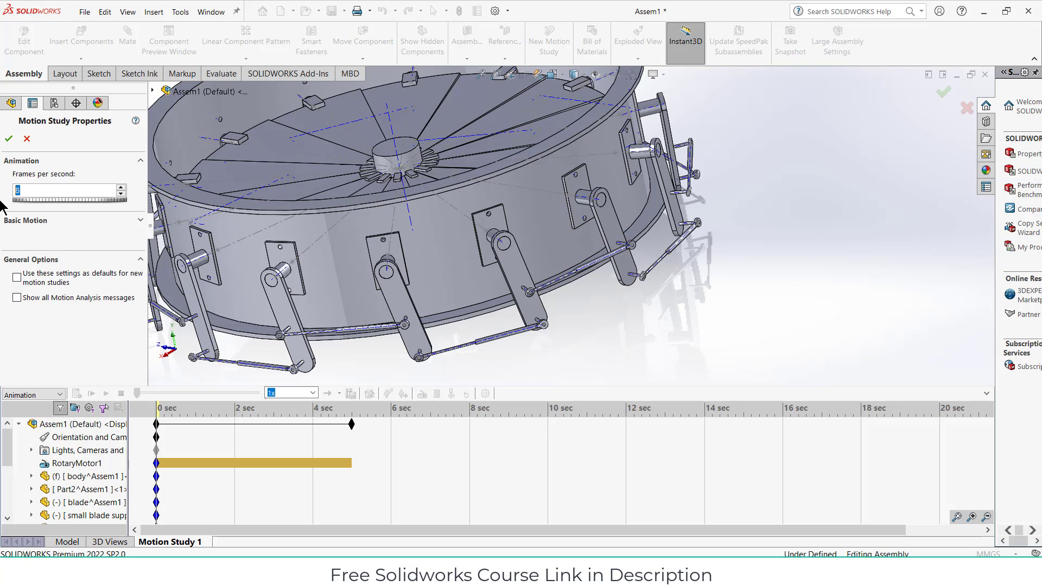
{"action": "left_click", "coordinate": [8, 142]}
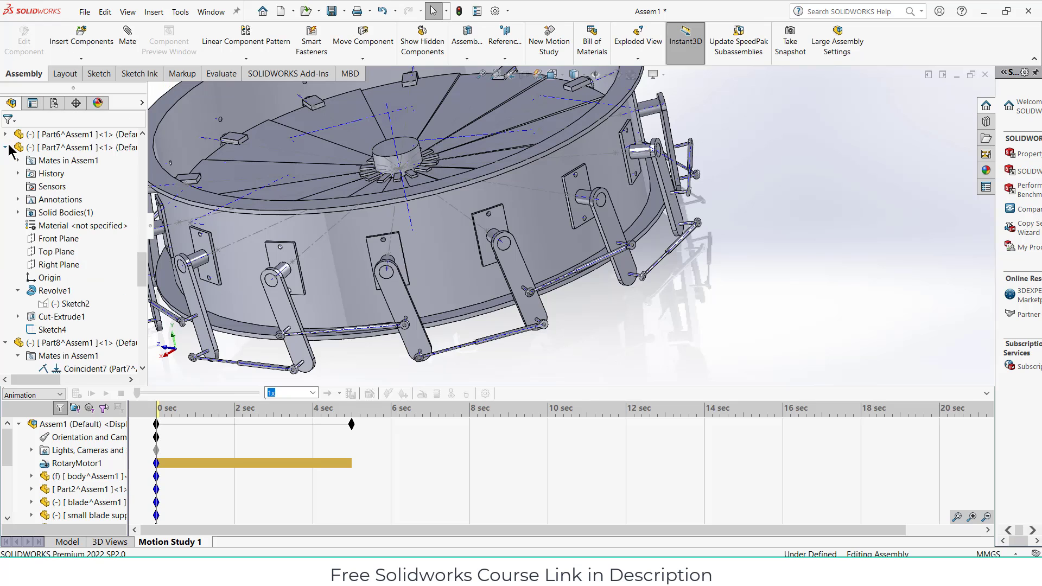
{"action": "left_click", "coordinate": [76, 395]}
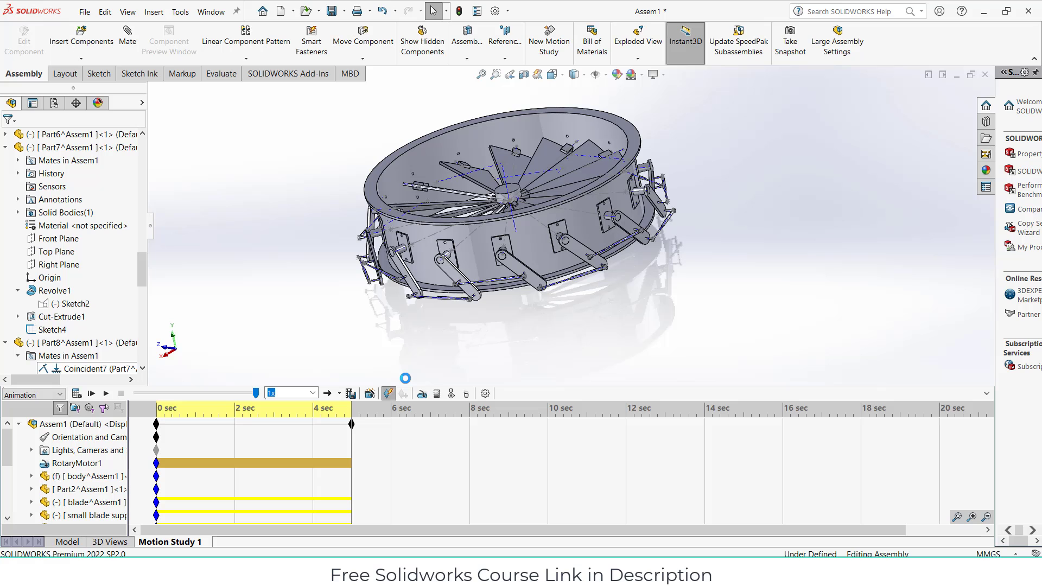
{"action": "left_click", "coordinate": [106, 394]}
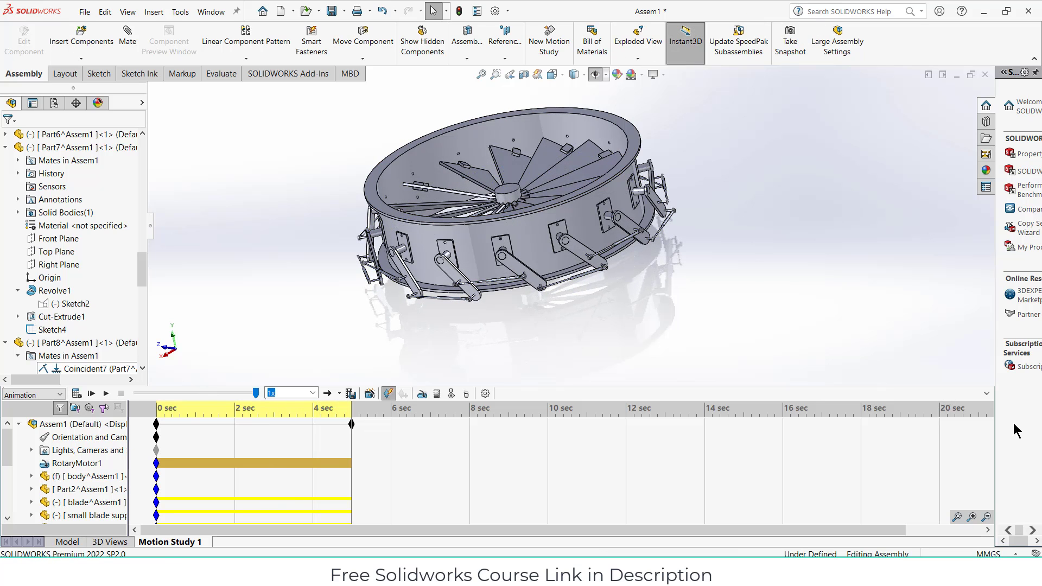
Set the animation's playback mode to Reciprocate and collapse the motion timeline to enlarge the model view
{"action": "left_click", "coordinate": [338, 394]}
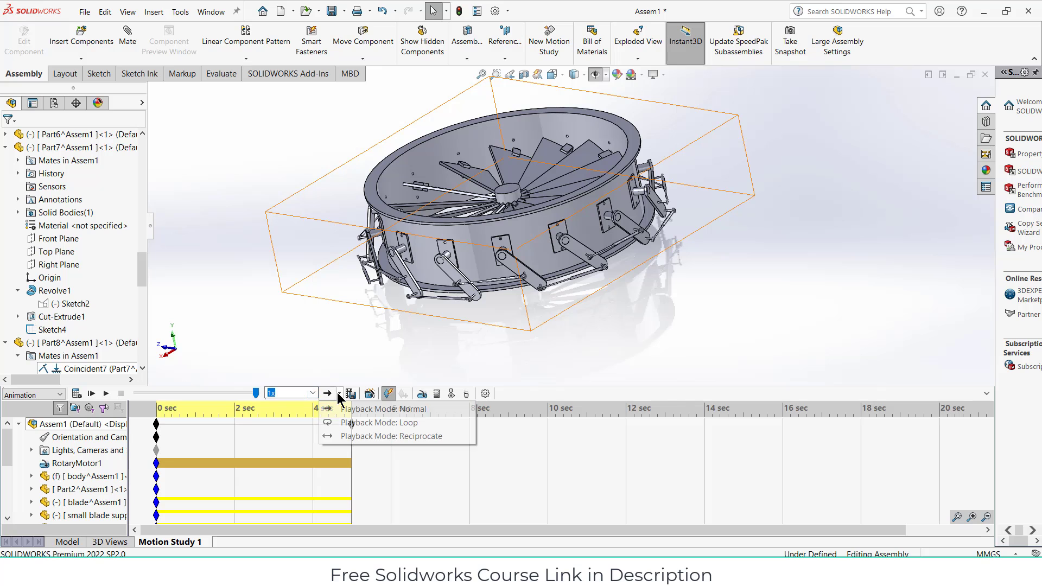
{"action": "left_click", "coordinate": [351, 435]}
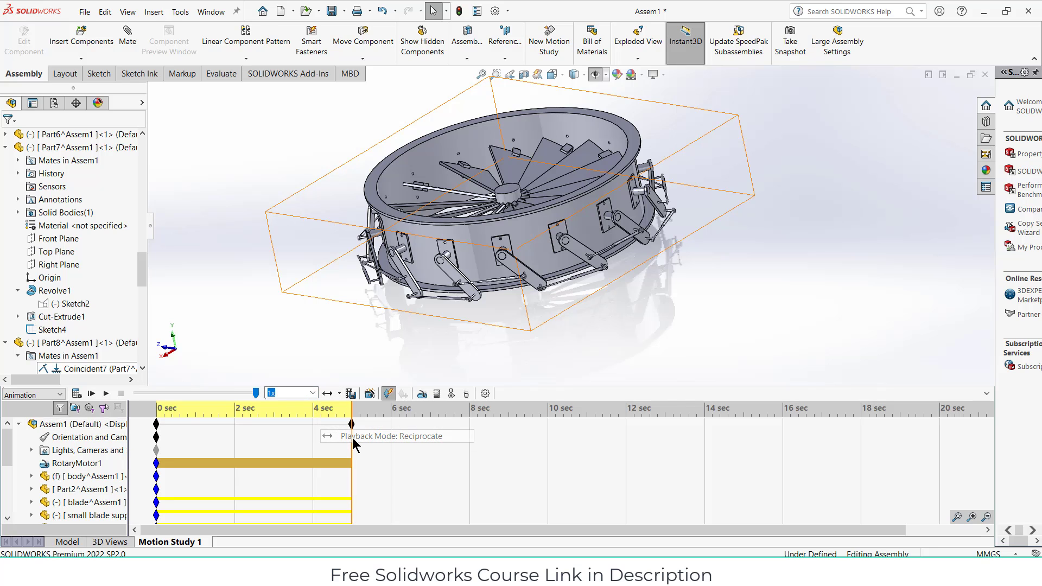
{"action": "left_click", "coordinate": [987, 394]}
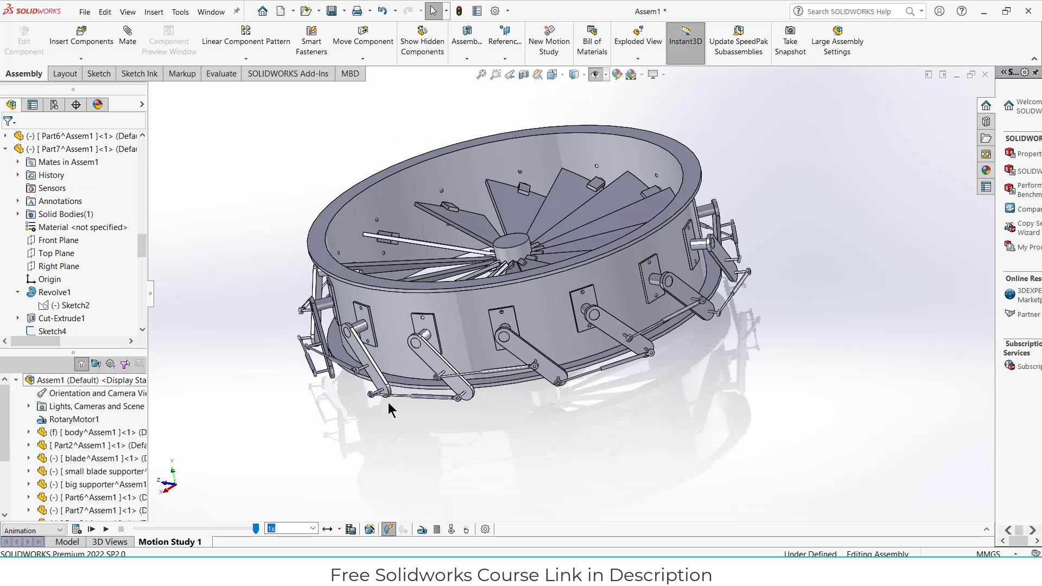
Set the assembly to the isometric view and play the blade animation
{"action": "middle_click_drag", "start_coordinate": [389, 403], "coordinate": [407, 416]}
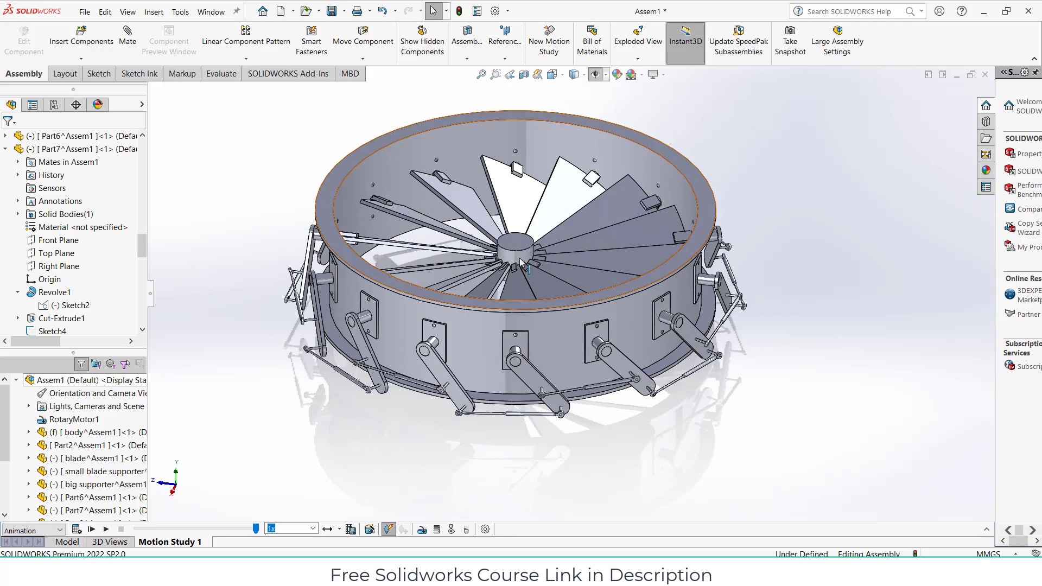
{"action": "left_click", "coordinate": [561, 77]}
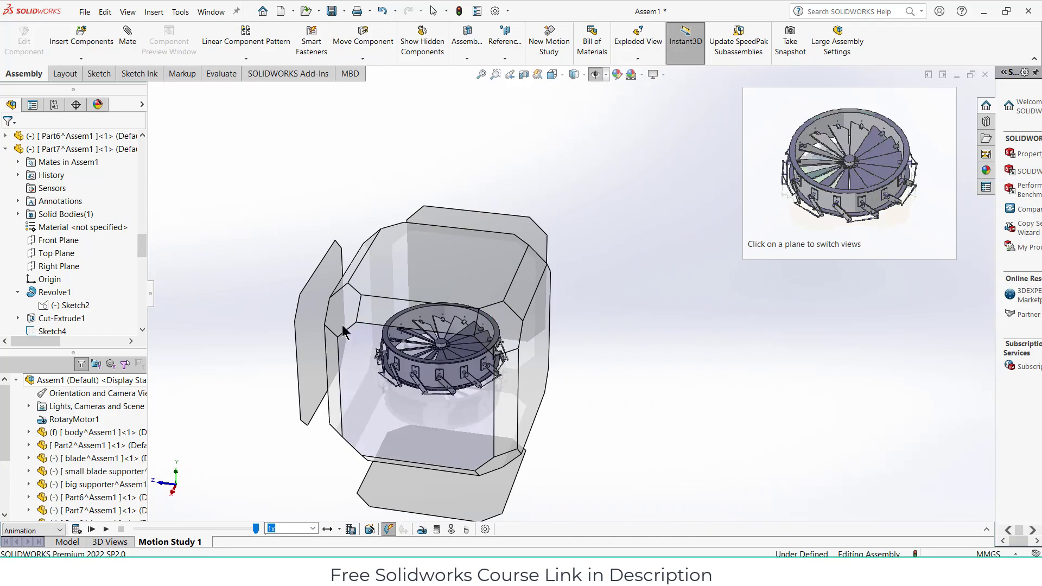
{"action": "left_click", "coordinate": [344, 323]}
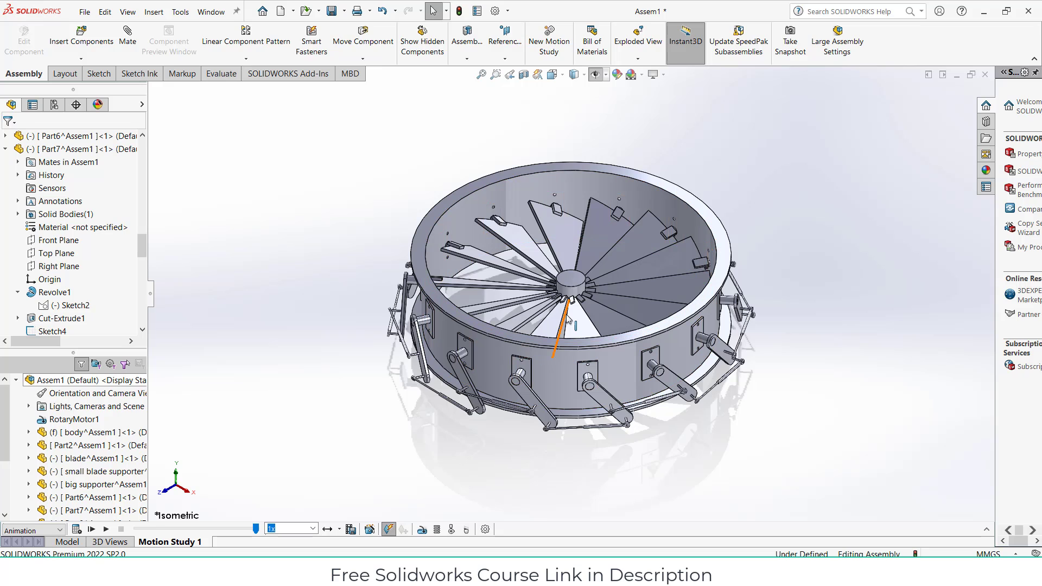
{"action": "scroll", "coordinate": [569, 323], "scroll_direction": "down", "scroll_amount": 3}
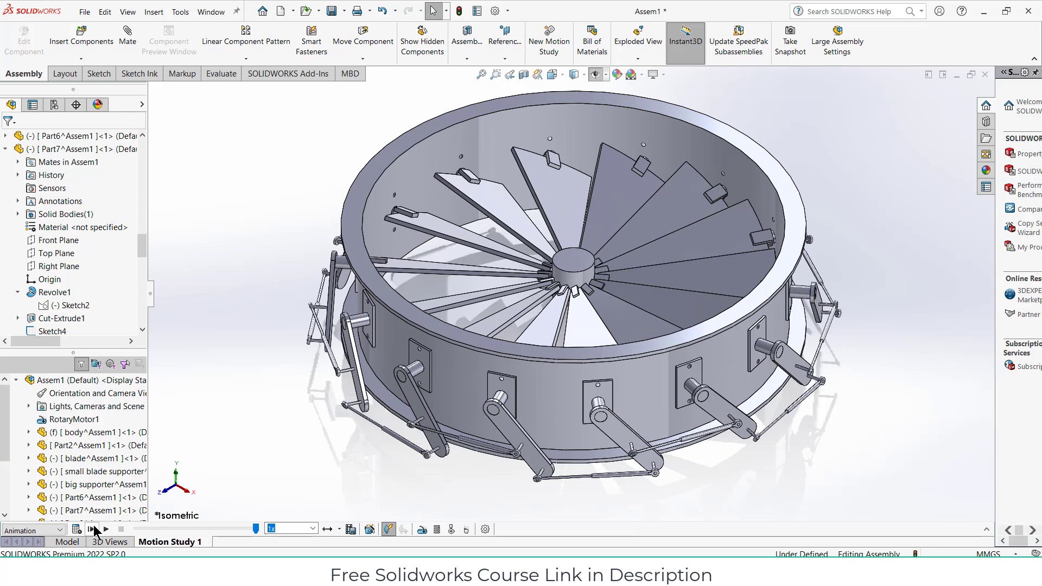
{"action": "left_click", "coordinate": [106, 530]}
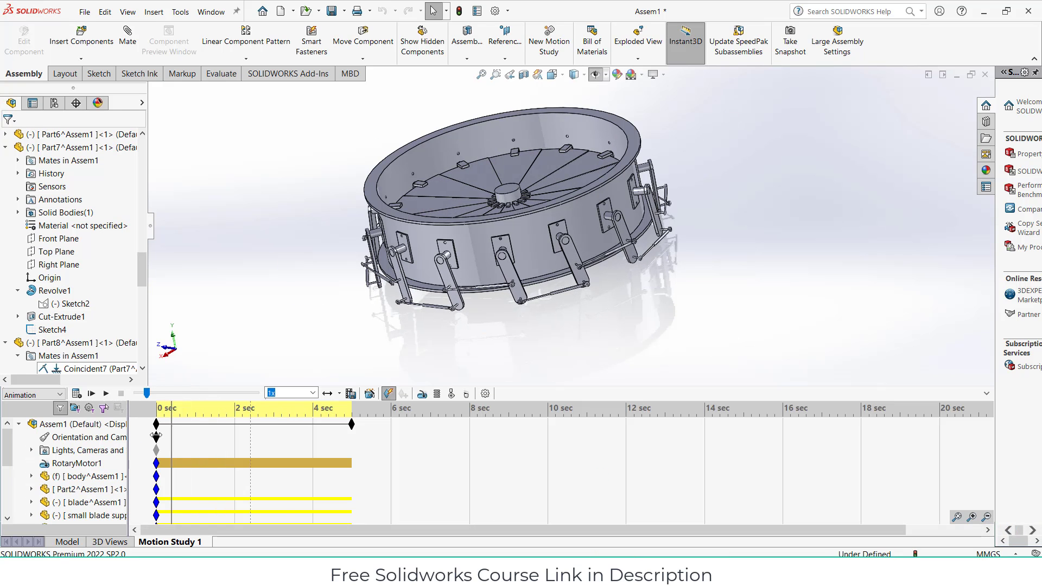
Disable playback of the orientation and camera view keys in Motion Study 1 and collapse the timeline
{"action": "right_click", "coordinate": [69, 437]}
{"action": "left_click", "coordinate": [109, 440]}
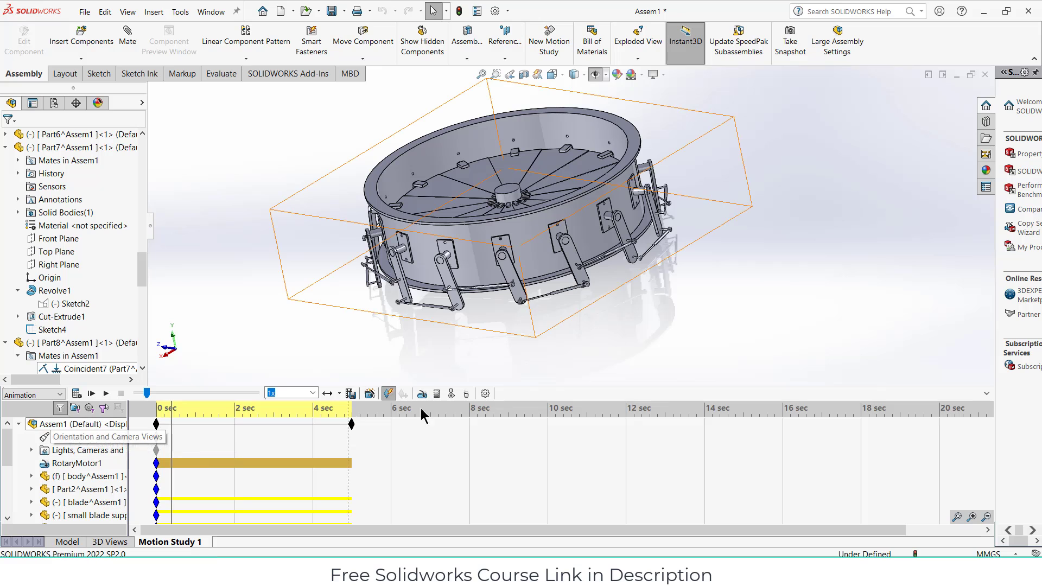
{"action": "left_click", "coordinate": [987, 394]}
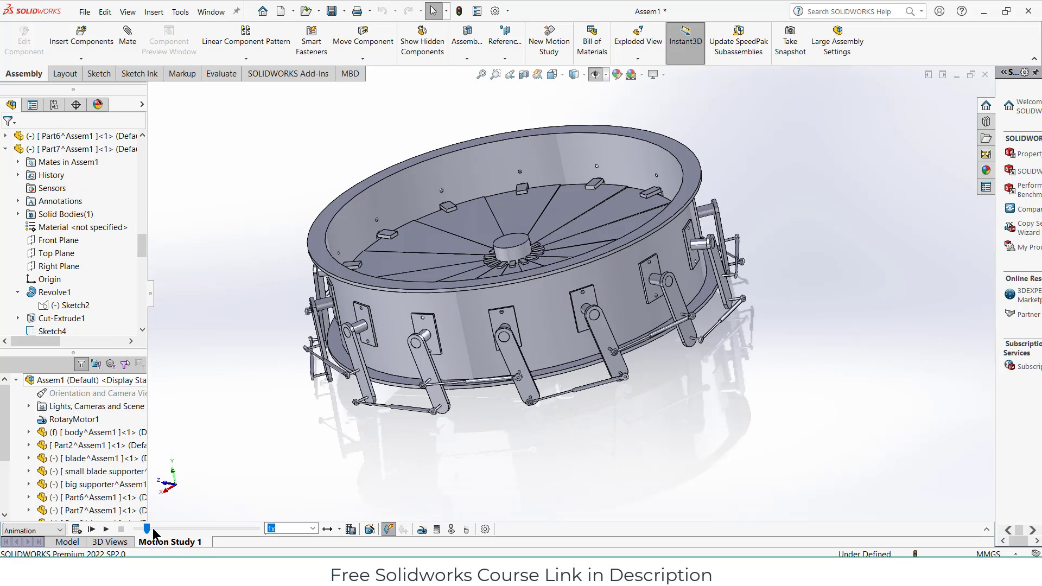
Play the animation in isometric view and watch the blades and linkage open and close
{"action": "left_click", "coordinate": [106, 531]}
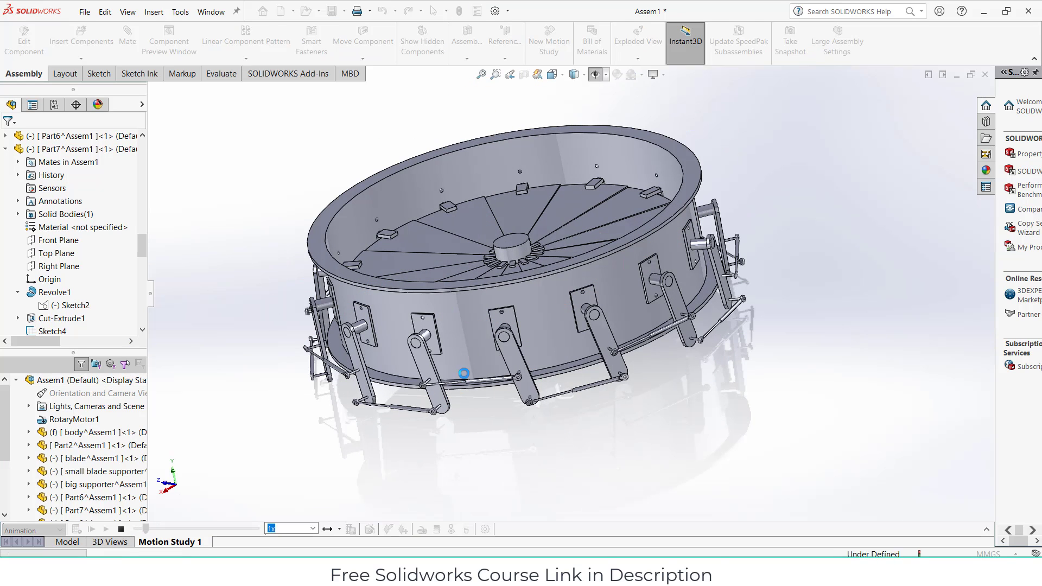
{"action": "left_click", "coordinate": [553, 75]}
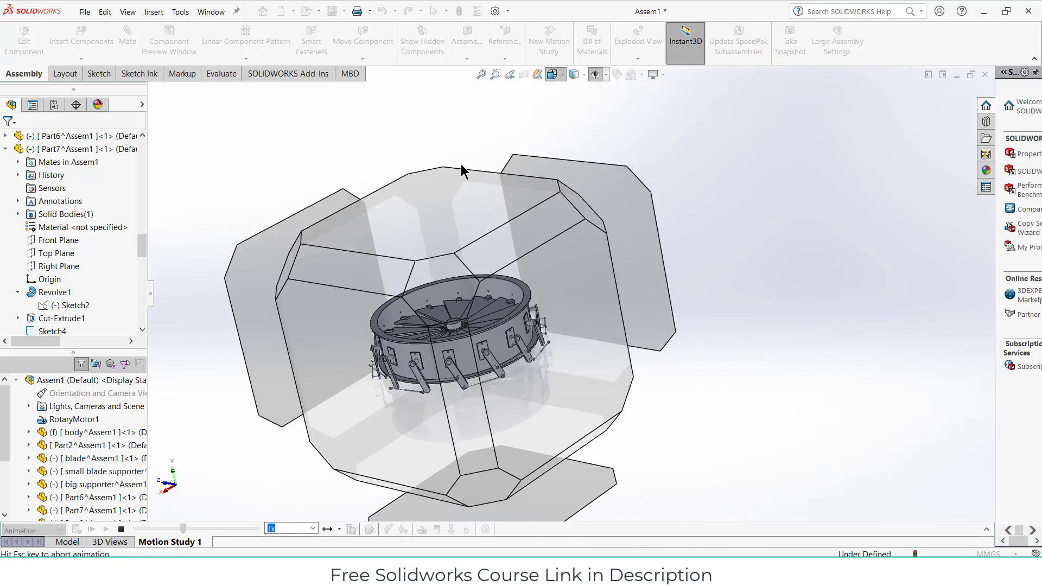
{"action": "left_click", "coordinate": [315, 295]}
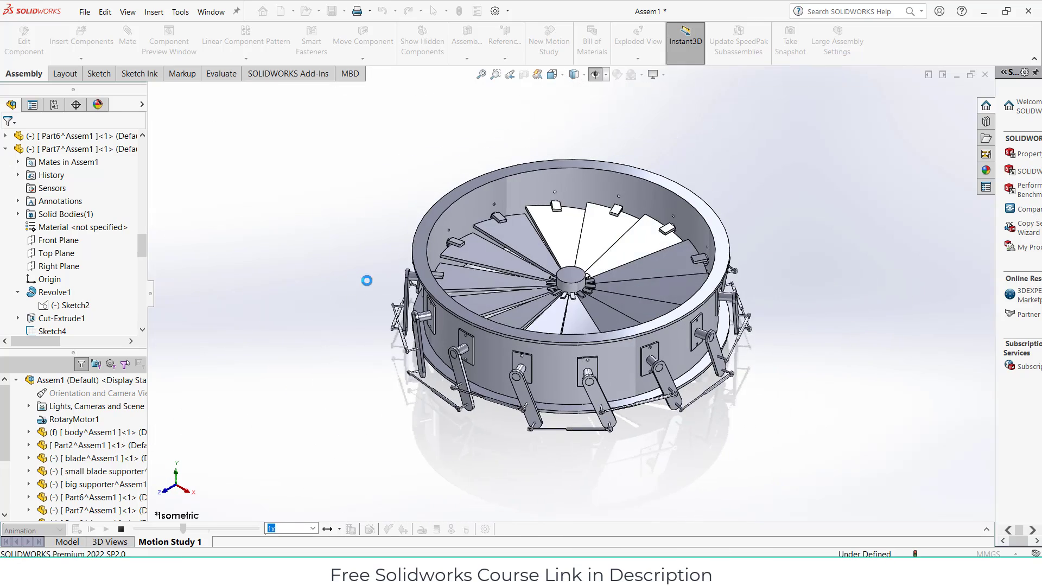
{"action": "scroll", "coordinate": [590, 221], "scroll_direction": "down", "scroll_amount": 2}
{"action": "scroll", "coordinate": [748, 234], "scroll_direction": "down", "scroll_amount": 1}
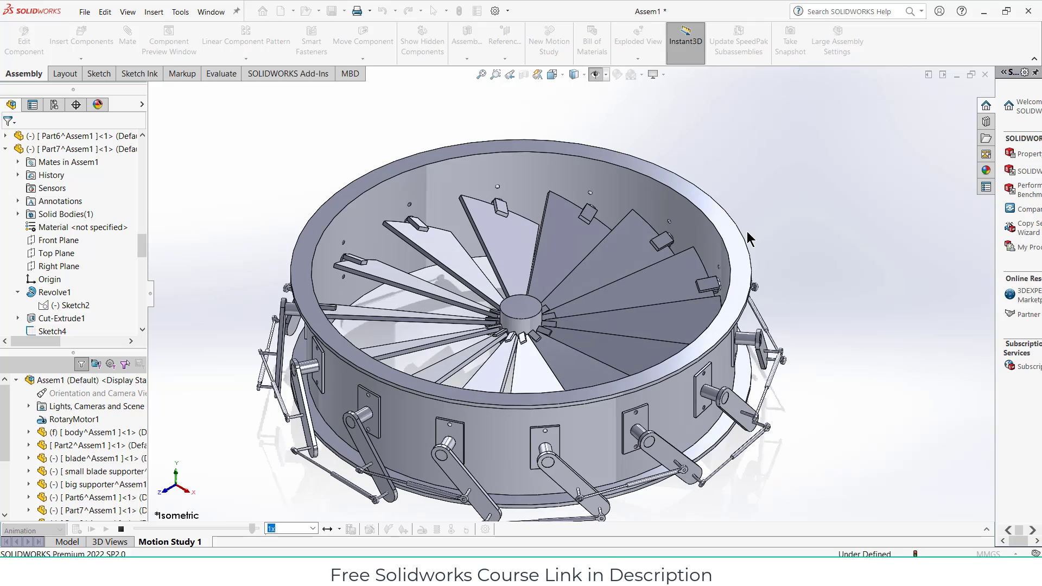
{"action": "scroll", "coordinate": [698, 311], "scroll_direction": "up", "scroll_amount": 1}
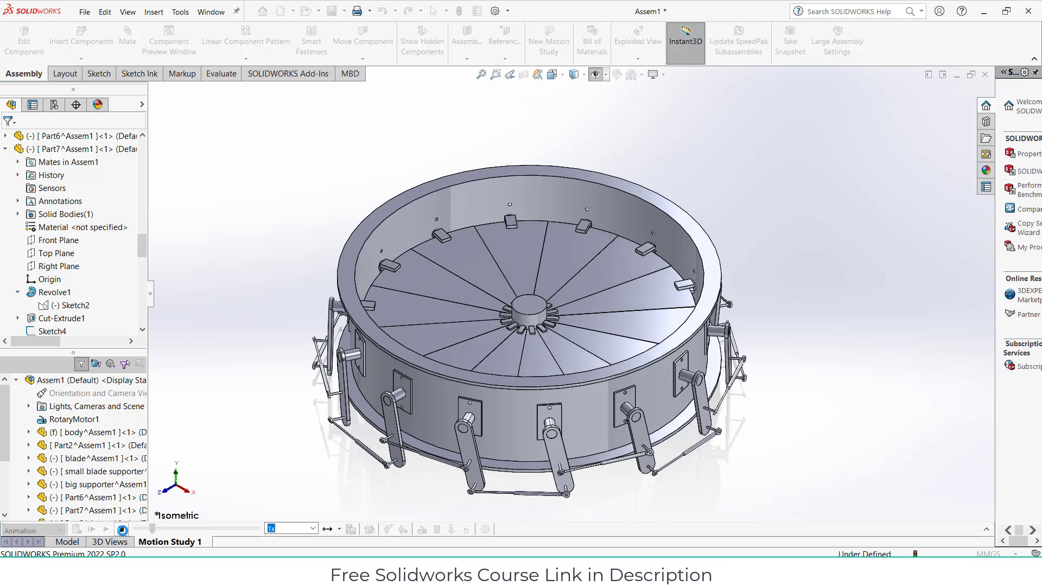
Return to the model and insert a new part into the assembly, positioned on the outer face of a mounting plate
{"action": "scroll", "coordinate": [550, 417], "scroll_direction": "down", "scroll_amount": 6}
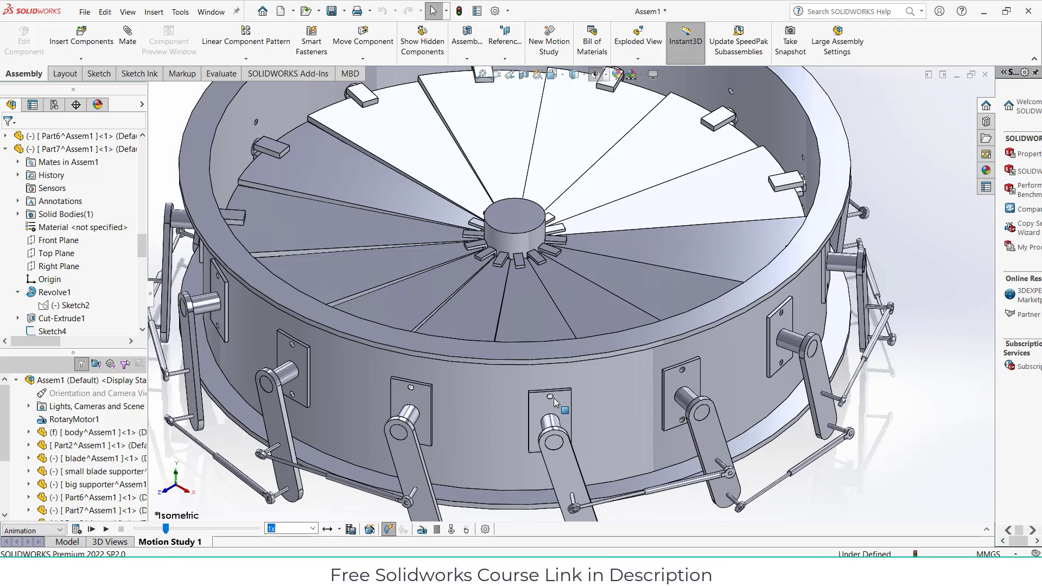
{"action": "scroll", "coordinate": [551, 416], "scroll_direction": "up", "scroll_amount": 6}
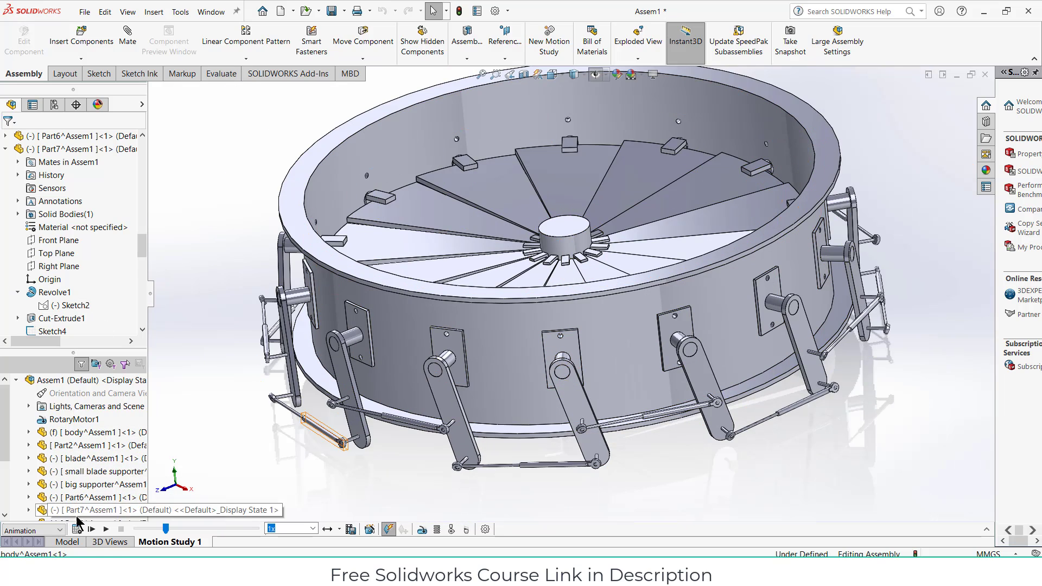
{"action": "left_click", "coordinate": [82, 540]}
{"action": "scroll", "coordinate": [434, 418], "scroll_direction": "down", "scroll_amount": 5}
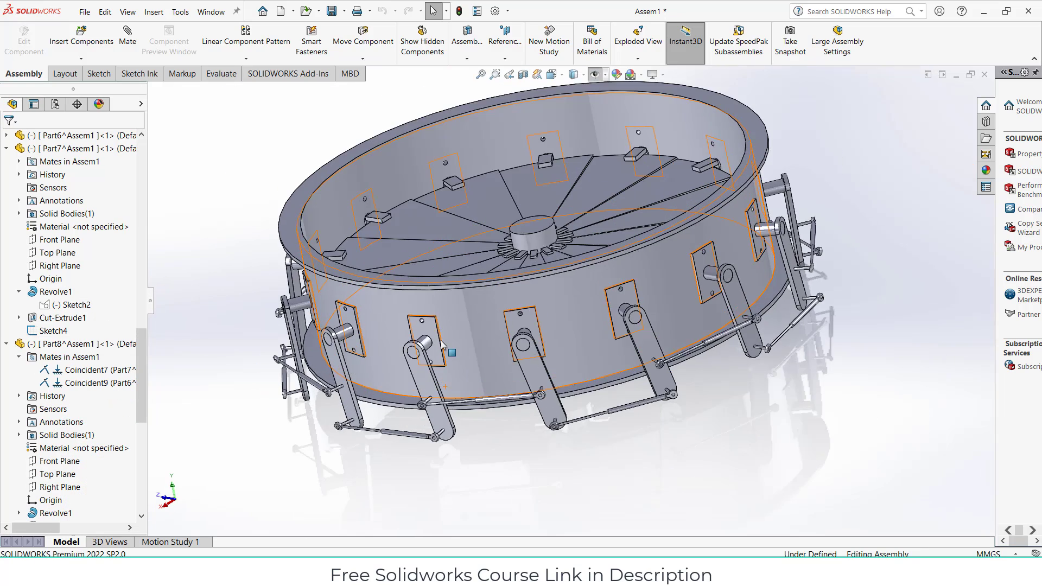
{"action": "left_click", "coordinate": [81, 58]}
{"action": "left_click", "coordinate": [76, 83]}
{"action": "scroll", "coordinate": [387, 284], "scroll_direction": "down", "scroll_amount": 3}
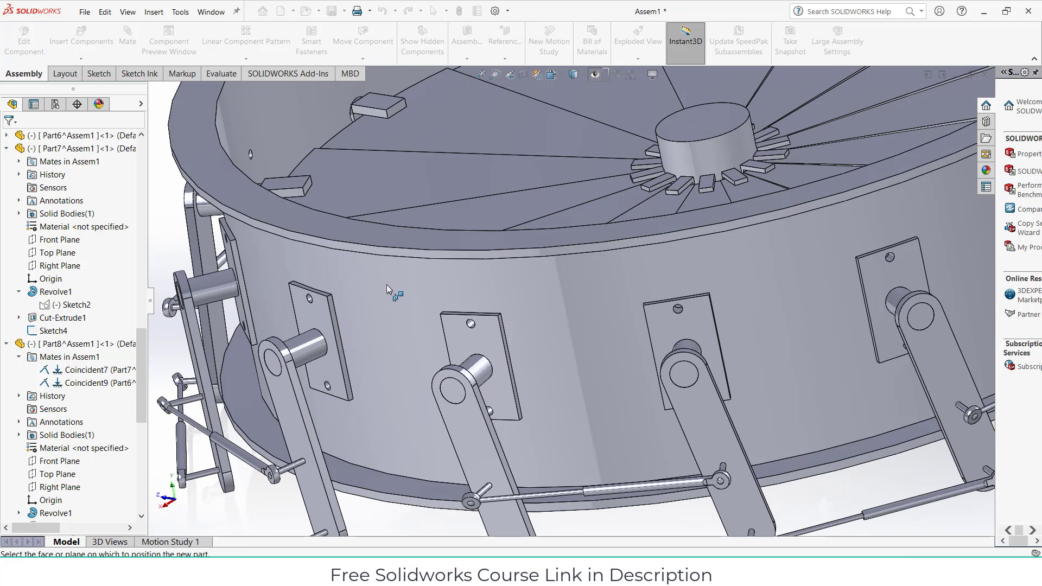
{"action": "left_click", "coordinate": [495, 328]}
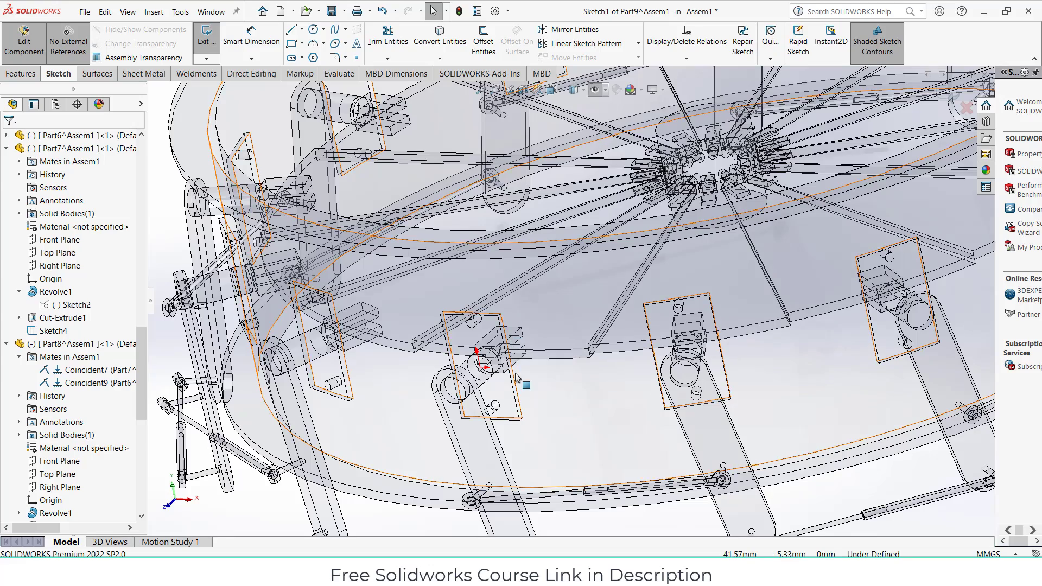
Sketch two concentric circles on the plate's upper hole with radii of 5 mm and about 12.2 mm, and exit the sketch
{"action": "key", "text": "ctrl+8"}
{"action": "scroll", "coordinate": [571, 258], "scroll_direction": "down", "scroll_amount": 5}
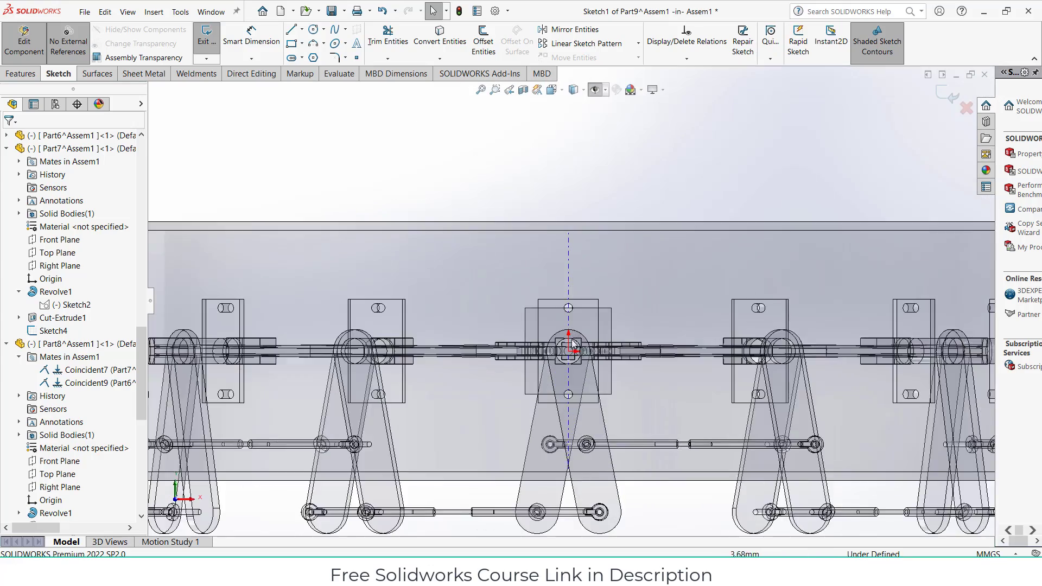
{"action": "scroll", "coordinate": [573, 343], "scroll_direction": "down", "scroll_amount": 4}
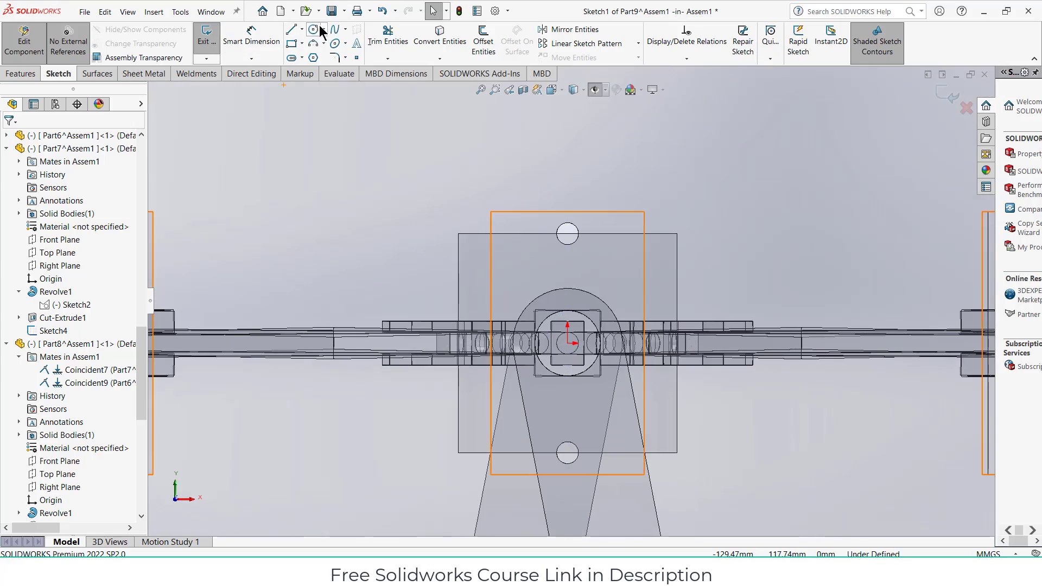
{"action": "left_click", "coordinate": [318, 30]}
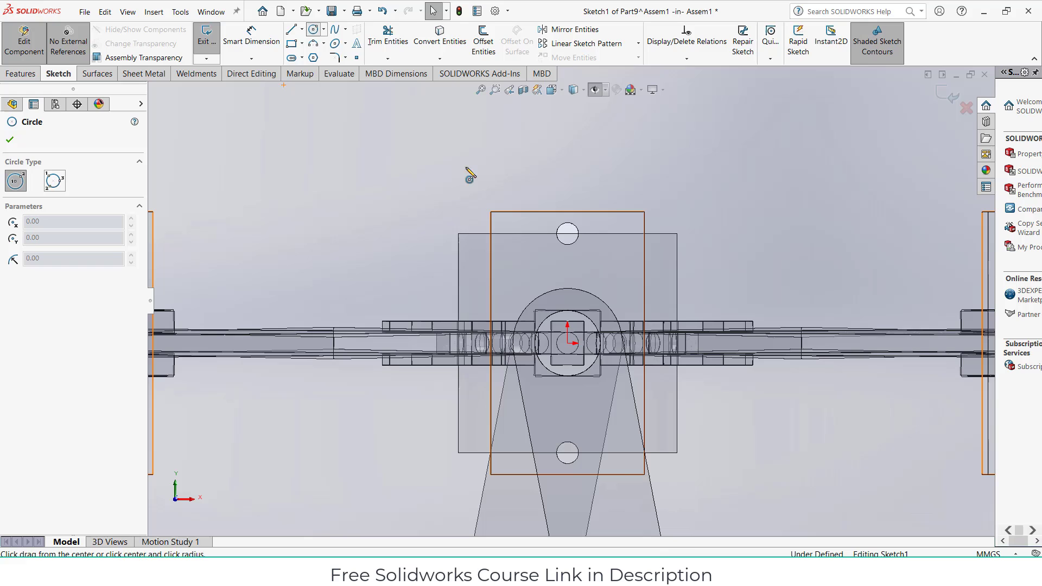
{"action": "left_click", "coordinate": [579, 237]}
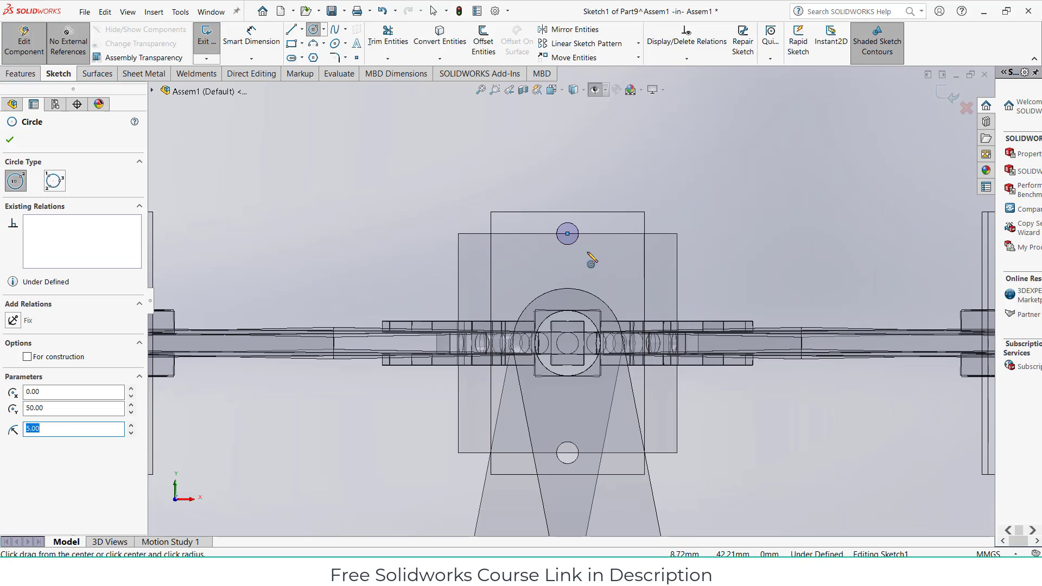
{"action": "left_click", "coordinate": [568, 235]}
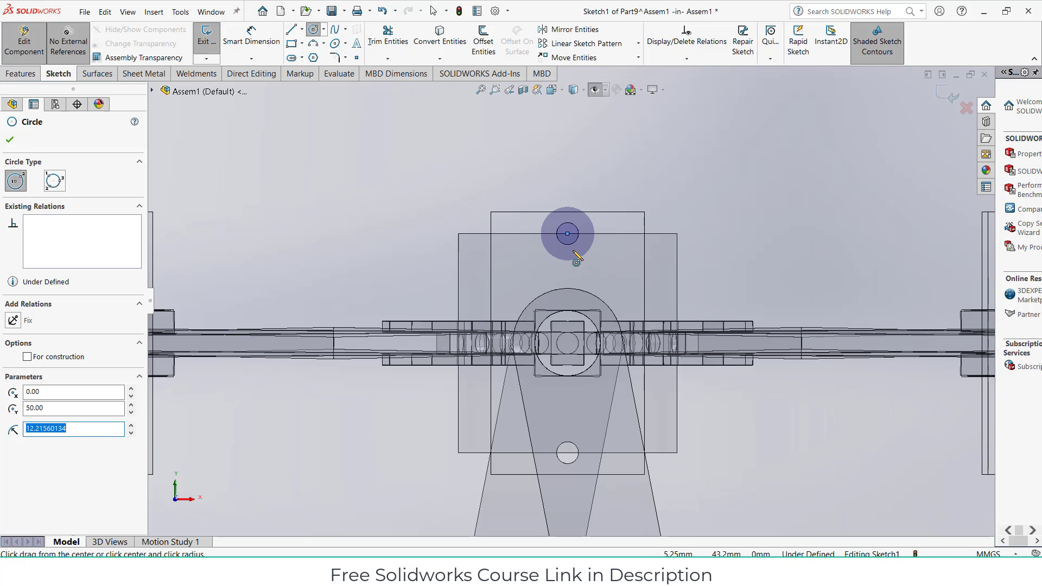
{"action": "left_click", "coordinate": [459, 15]}
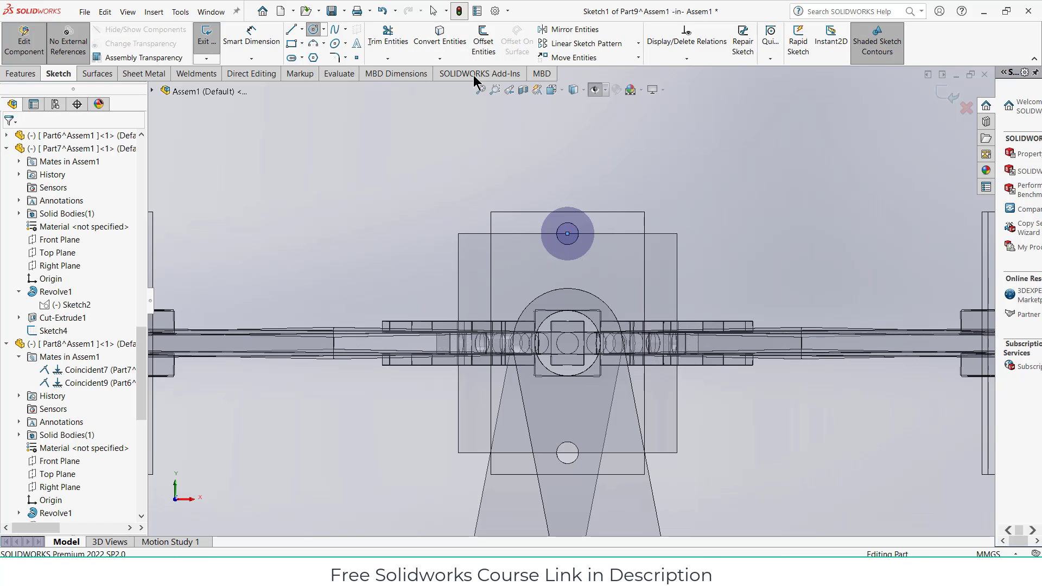
Turn on the display of sketches and axes, and examine the new circles from isometric, front and back views
{"action": "scroll", "coordinate": [76, 407], "scroll_direction": "down", "scroll_amount": 10}
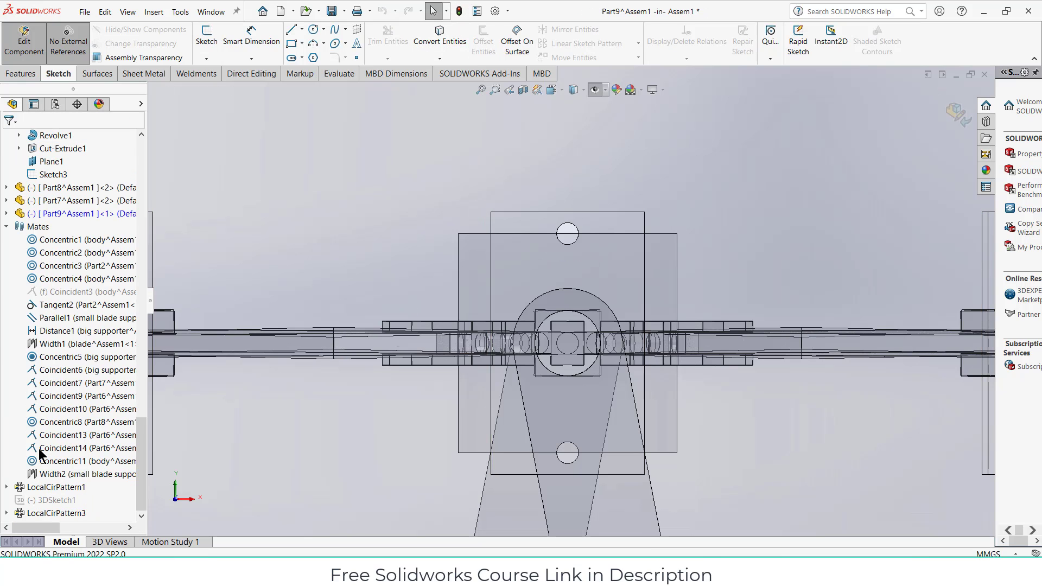
{"action": "scroll", "coordinate": [41, 454], "scroll_direction": "up", "scroll_amount": 10}
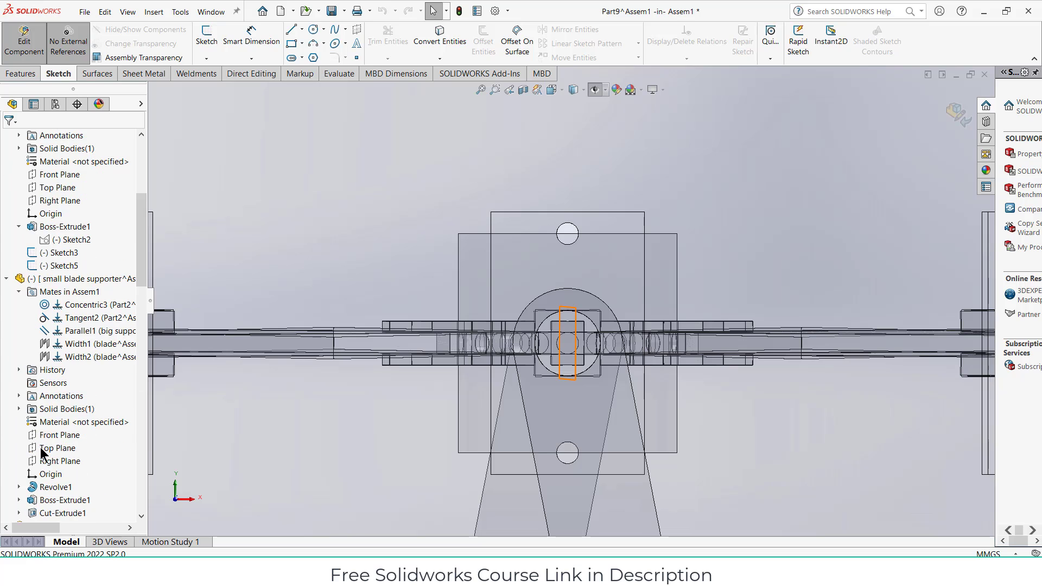
{"action": "scroll", "coordinate": [41, 454], "scroll_direction": "up", "scroll_amount": 6}
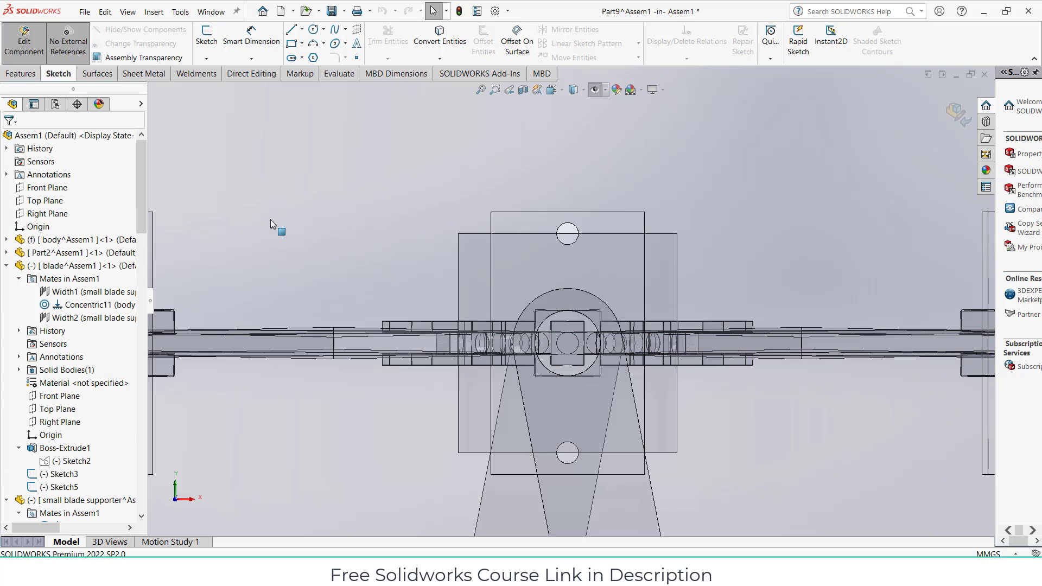
{"action": "key", "text": "f"}
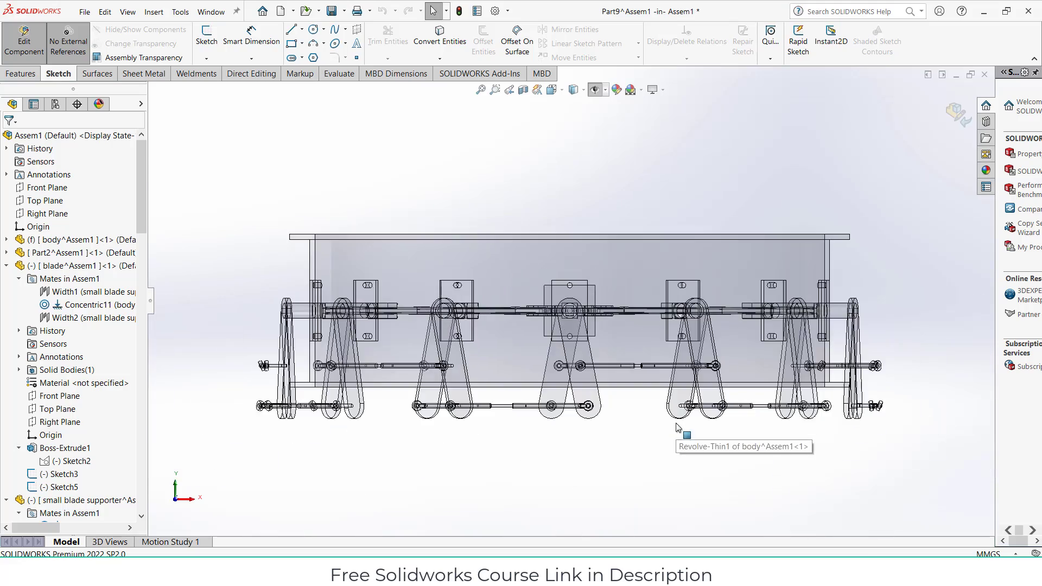
{"action": "key", "text": "ctrl+7"}
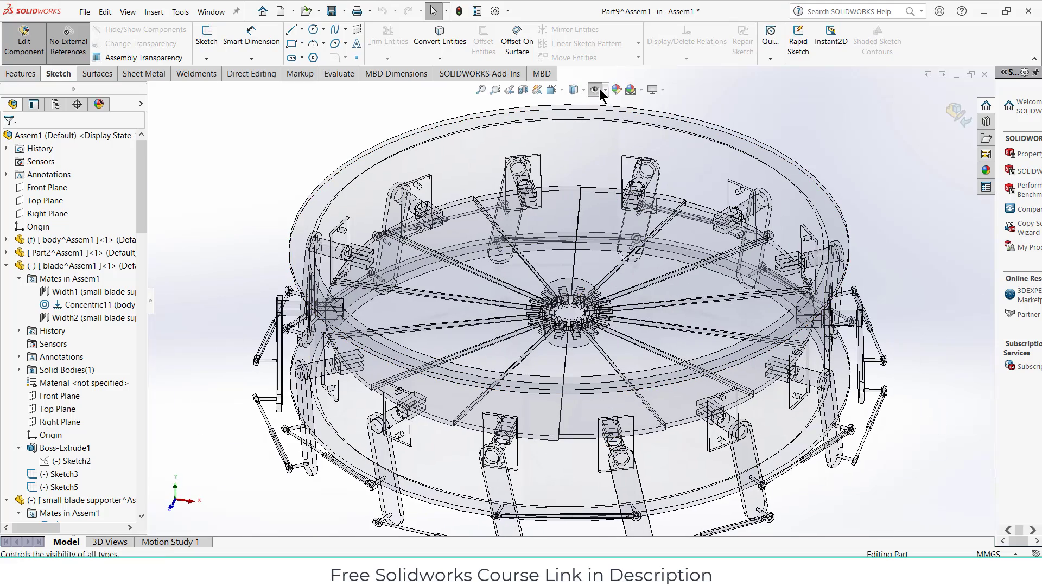
{"action": "left_click", "coordinate": [599, 91]}
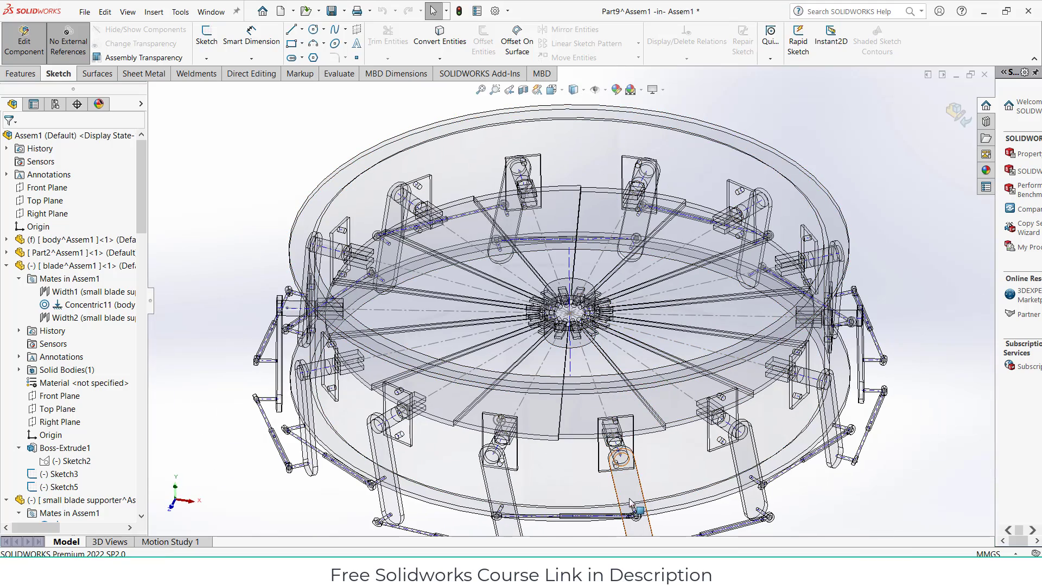
{"action": "key", "text": "ctrl+1"}
{"action": "scroll", "coordinate": [585, 341], "scroll_direction": "down", "scroll_amount": 3}
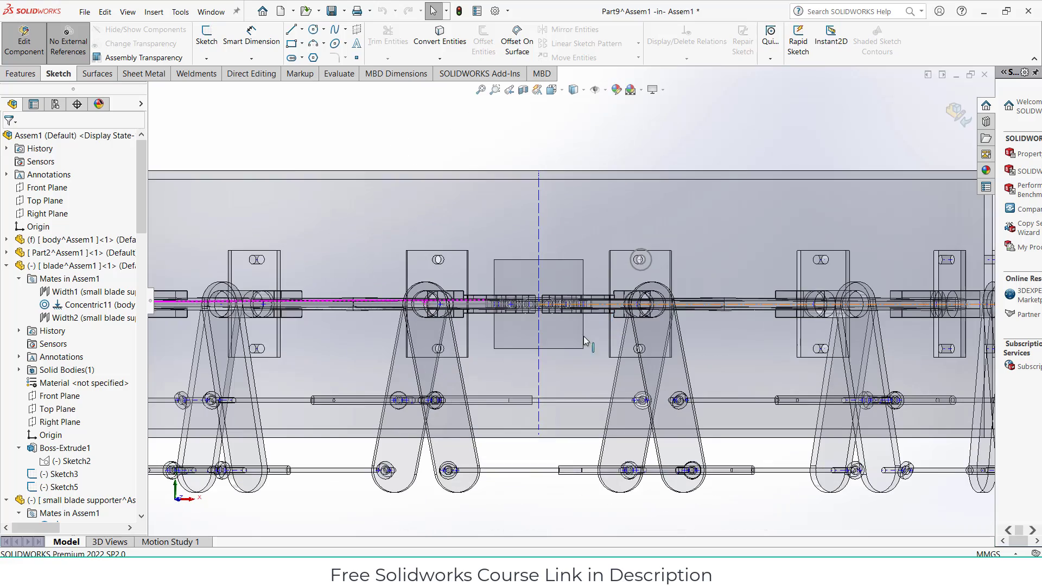
{"action": "key", "text": "ctrl+2"}
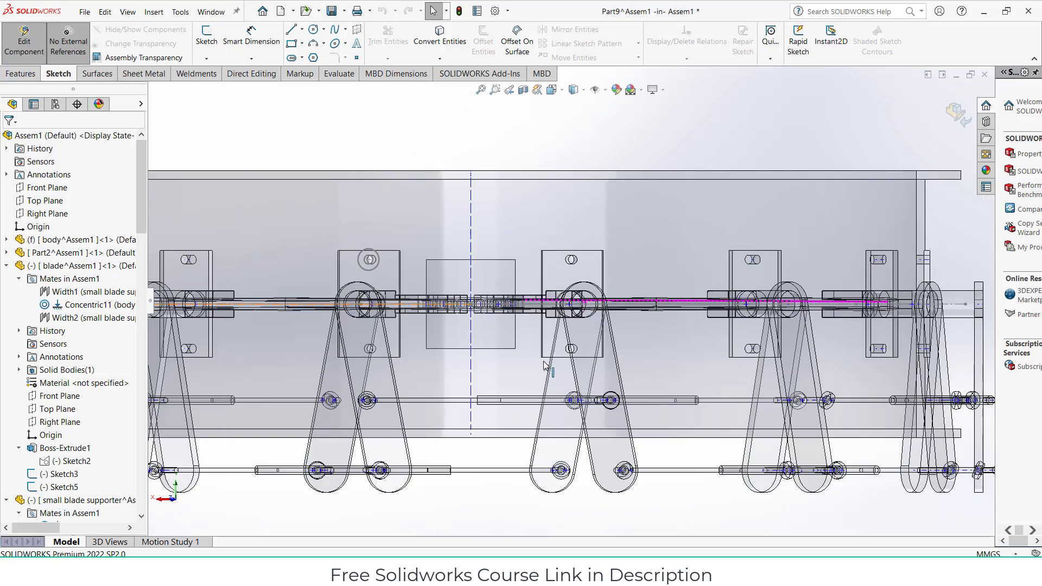
{"action": "scroll", "coordinate": [622, 227], "scroll_direction": "down", "scroll_amount": 2}
{"action": "scroll", "coordinate": [621, 227], "scroll_direction": "up", "scroll_amount": 3}
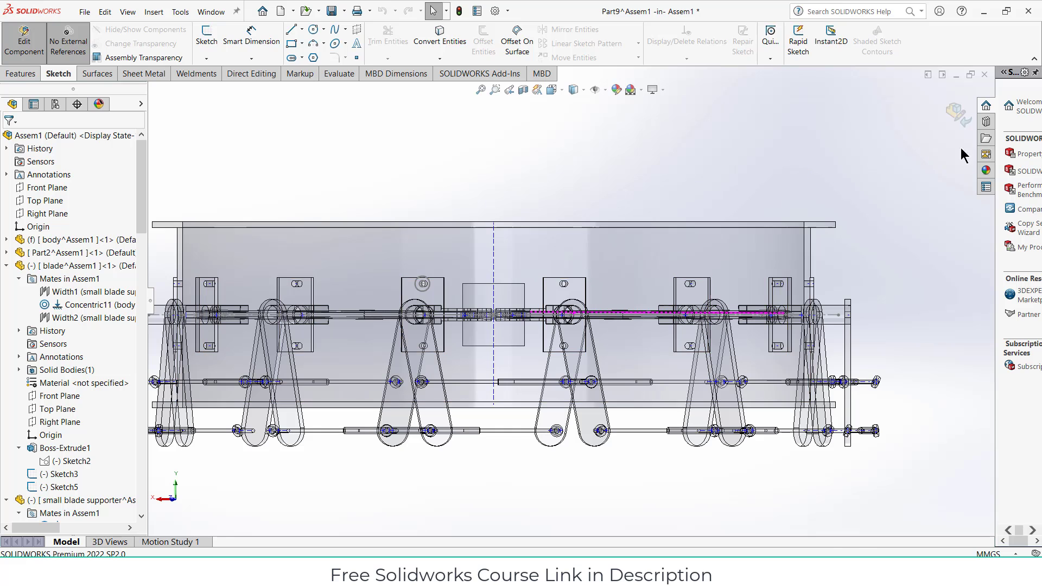
Finish editing the new part and collapse the expanded components and mates in the assembly tree
{"action": "left_click", "coordinate": [958, 116]}
{"action": "scroll", "coordinate": [60, 416], "scroll_direction": "down", "scroll_amount": 4}
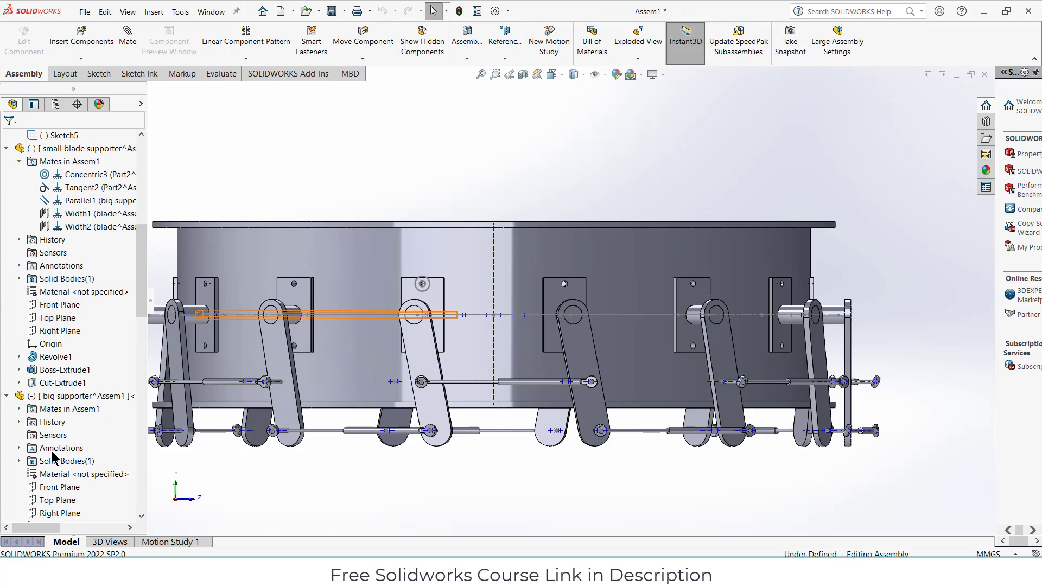
{"action": "scroll", "coordinate": [60, 416], "scroll_direction": "up", "scroll_amount": 4}
{"action": "left_click", "coordinate": [6, 265]}
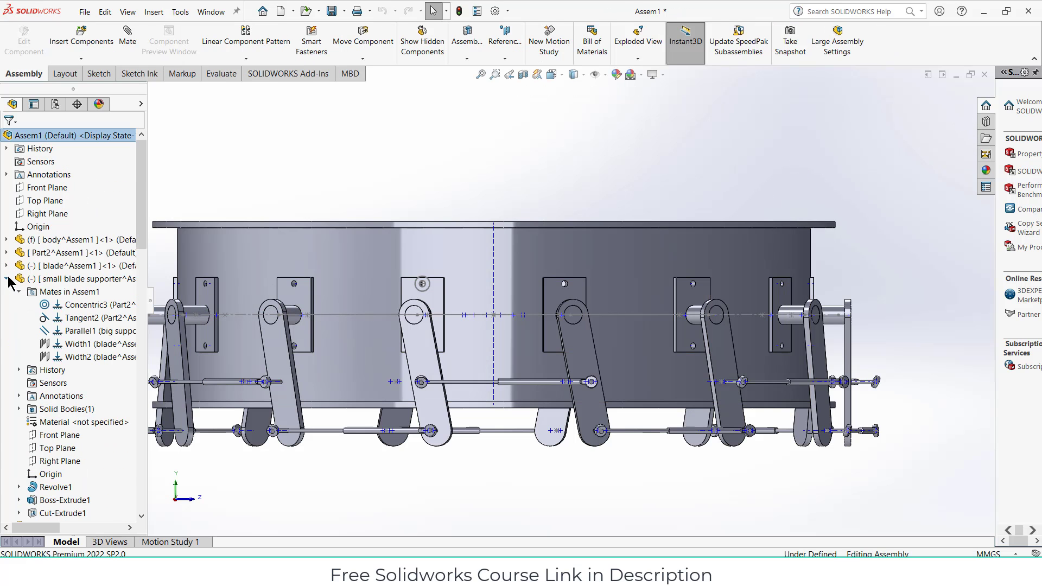
{"action": "left_click", "coordinate": [7, 279]}
{"action": "left_click", "coordinate": [6, 291]}
{"action": "left_click", "coordinate": [6, 319]}
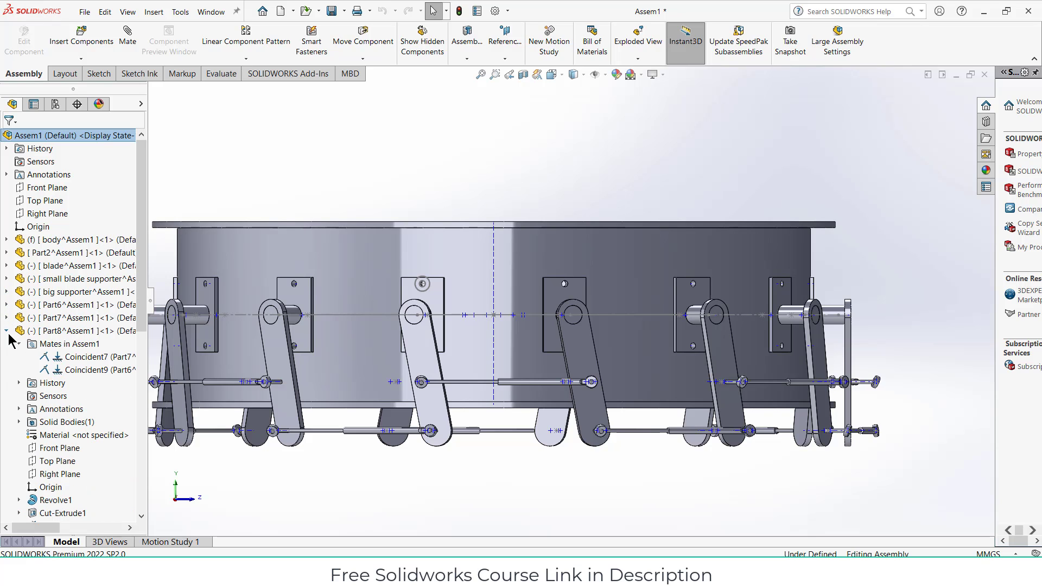
{"action": "left_click", "coordinate": [7, 331]}
{"action": "left_click", "coordinate": [7, 383]}
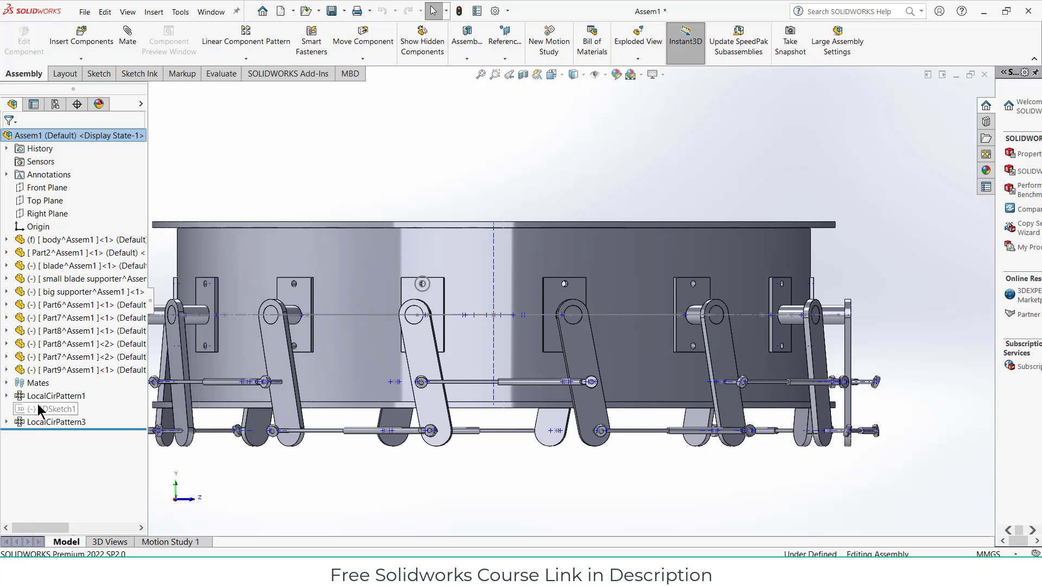
Edit Part9 in the context of the assembly and orient the view normal to its Front Plane
{"action": "left_click", "coordinate": [72, 373]}
{"action": "right_click", "coordinate": [72, 373]}
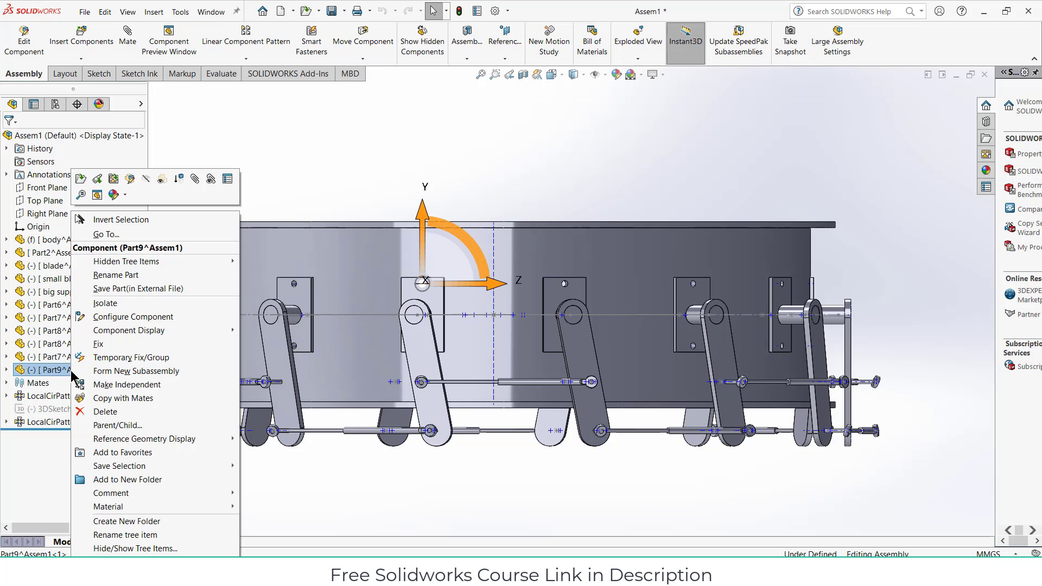
{"action": "left_click", "coordinate": [24, 38]}
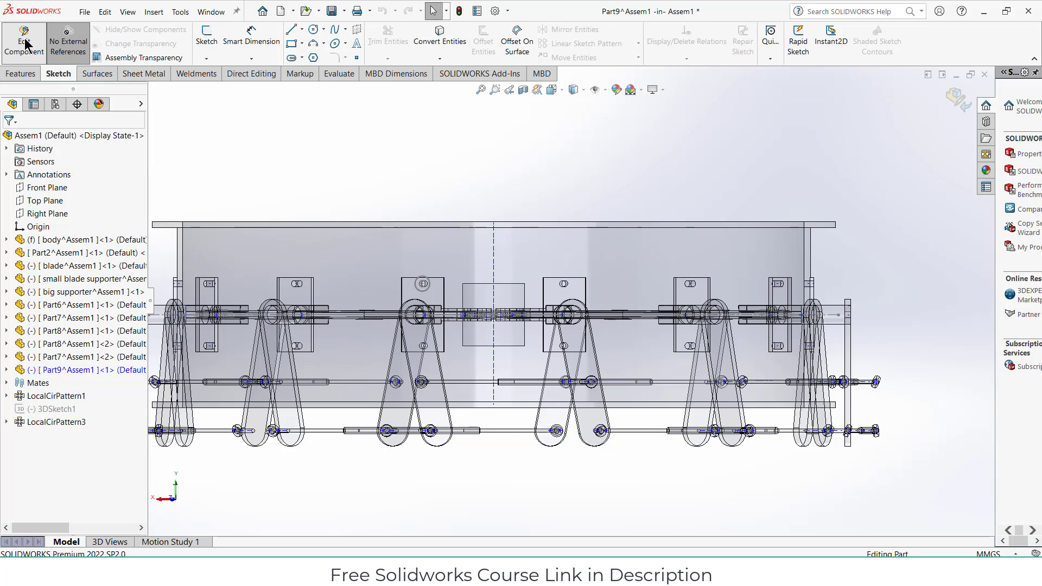
{"action": "scroll", "coordinate": [484, 304], "scroll_direction": "down", "scroll_amount": 5}
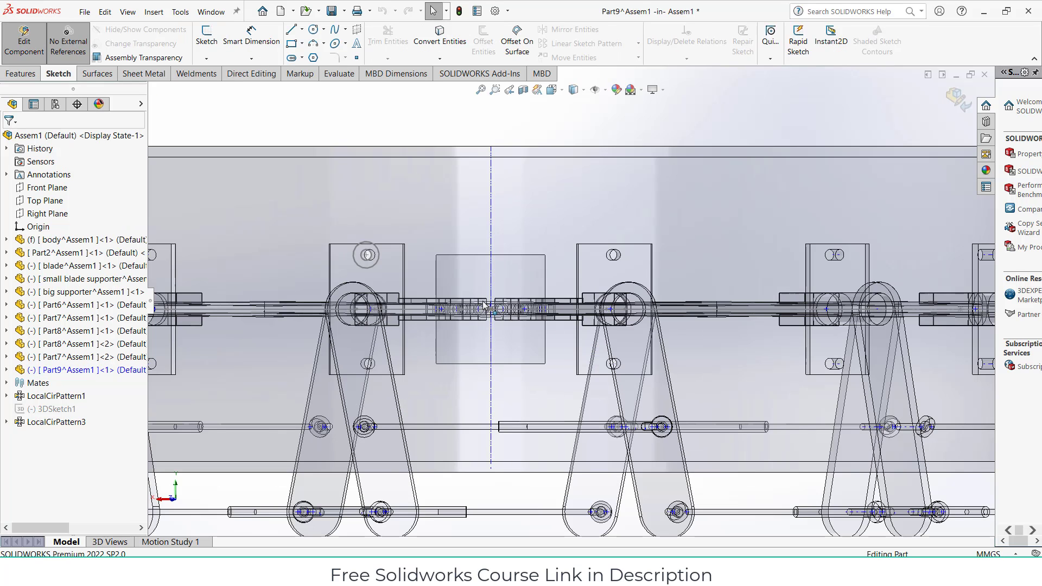
{"action": "left_click", "coordinate": [379, 271]}
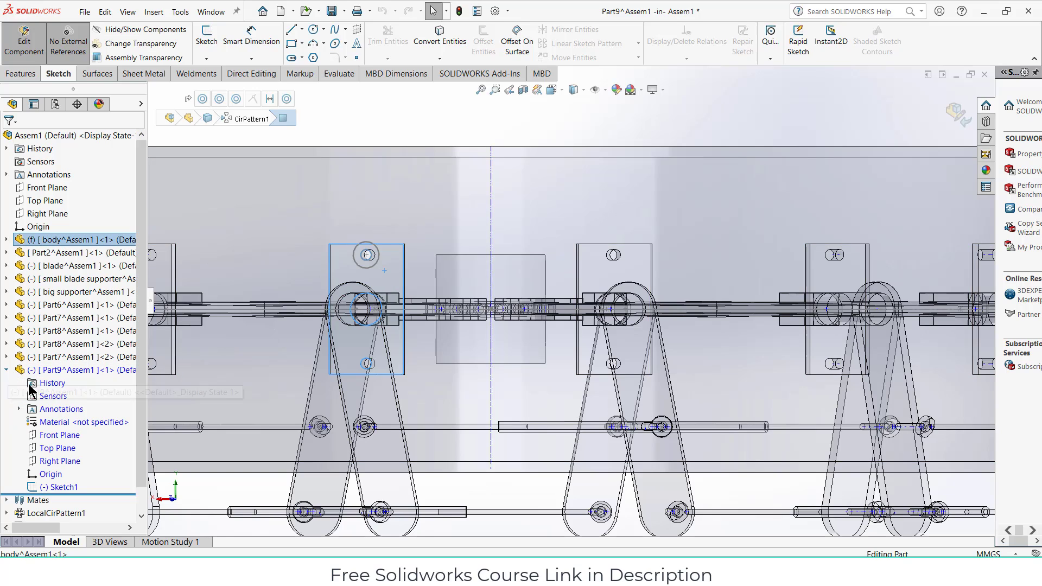
{"action": "left_click", "coordinate": [56, 436]}
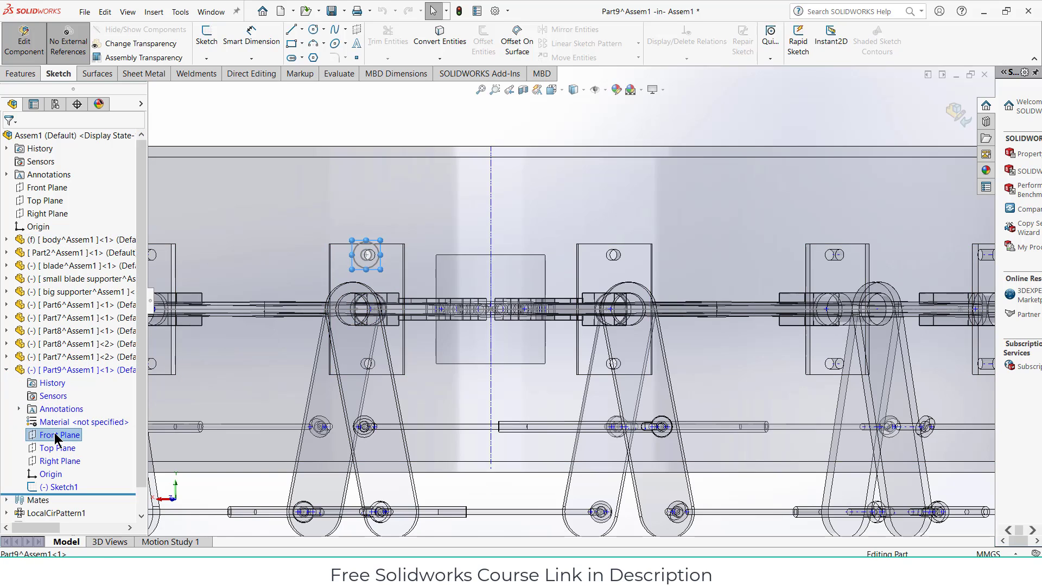
{"action": "key", "text": "ctrl+8"}
{"action": "scroll", "coordinate": [576, 277], "scroll_direction": "down", "scroll_amount": 8}
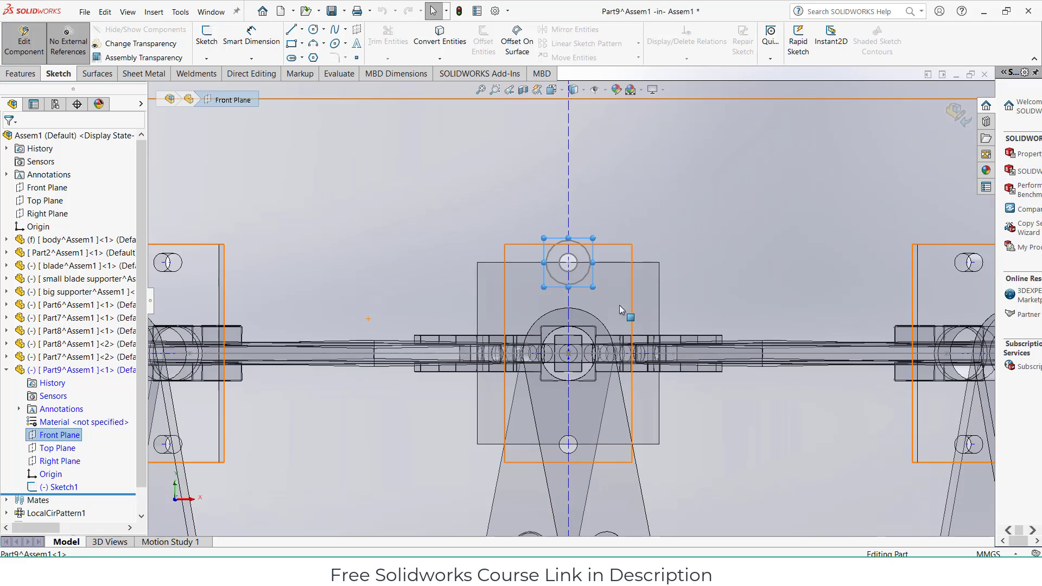
{"action": "scroll", "coordinate": [584, 309], "scroll_direction": "down", "scroll_amount": 2}
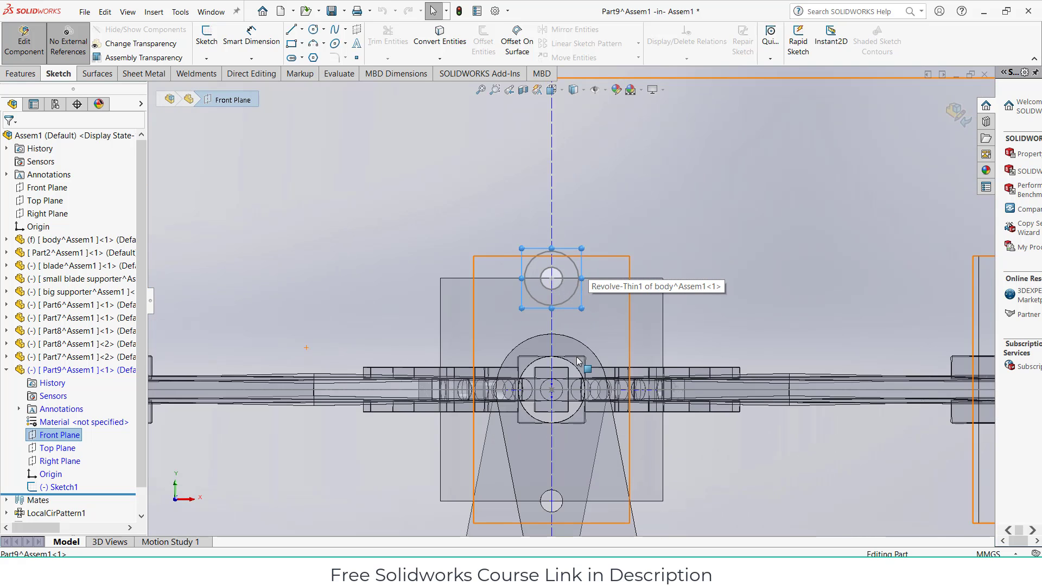
{"action": "scroll", "coordinate": [581, 369], "scroll_direction": "up", "scroll_amount": 3}
{"action": "scroll", "coordinate": [578, 423], "scroll_direction": "down", "scroll_amount": 4}
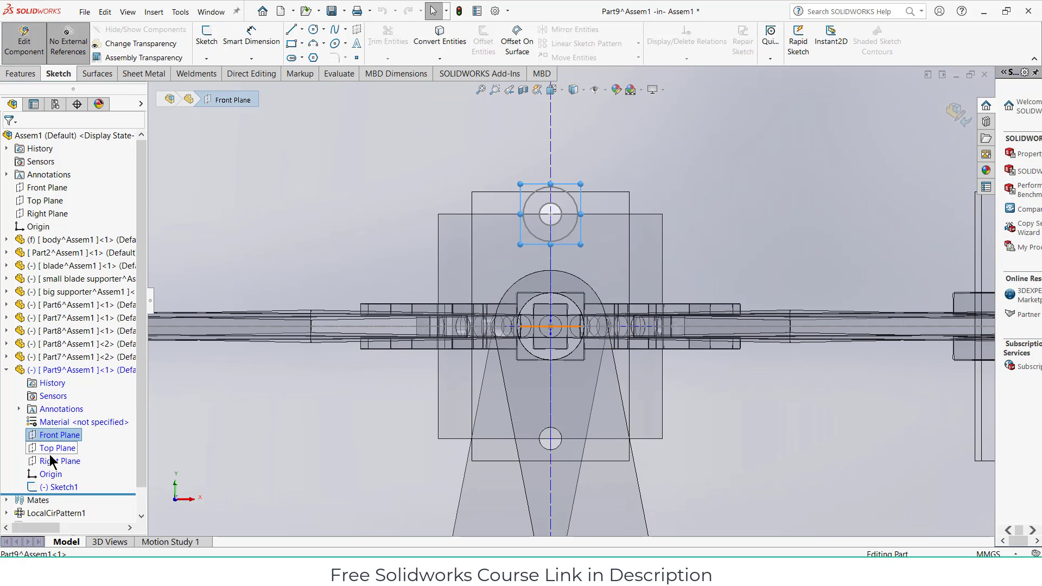
Reopen Part9's circle sketch and draw a horizontal construction centerline about 66 mm long from the origin
{"action": "right_click", "coordinate": [57, 488]}
{"action": "left_click", "coordinate": [63, 319]}
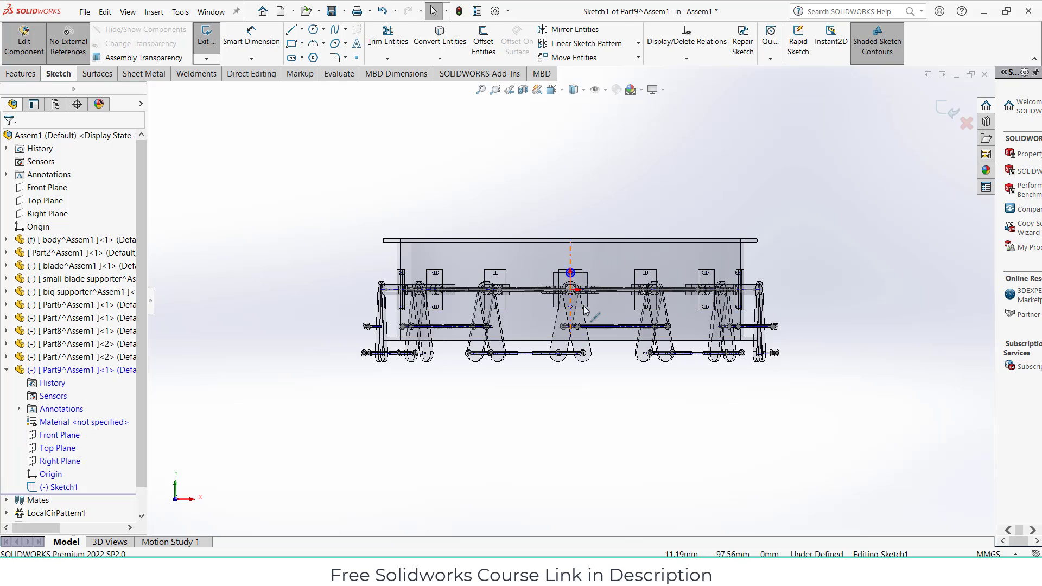
{"action": "scroll", "coordinate": [585, 310], "scroll_direction": "down", "scroll_amount": 5}
{"action": "left_click", "coordinate": [302, 29]}
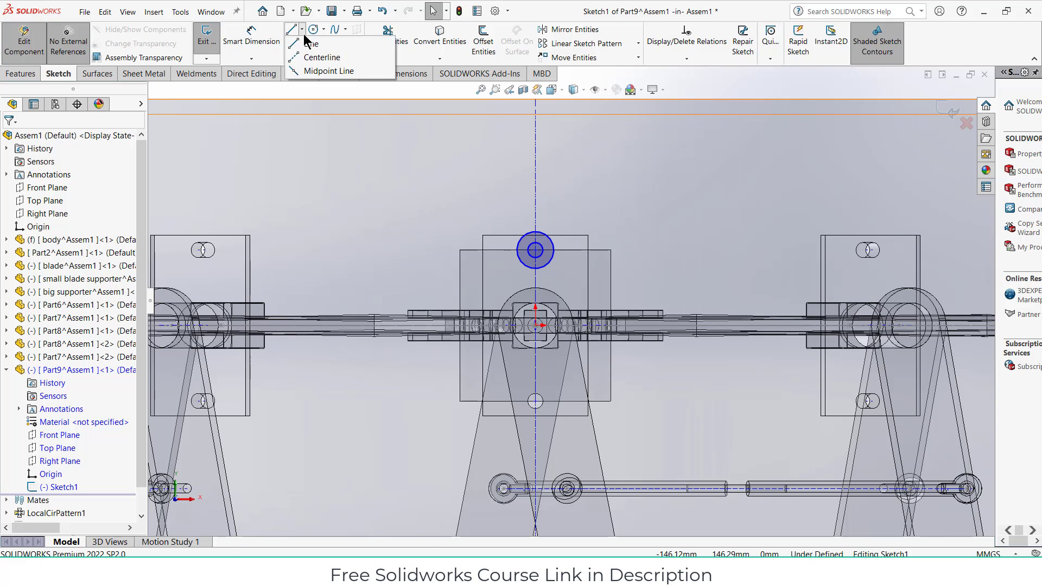
{"action": "left_click", "coordinate": [322, 57]}
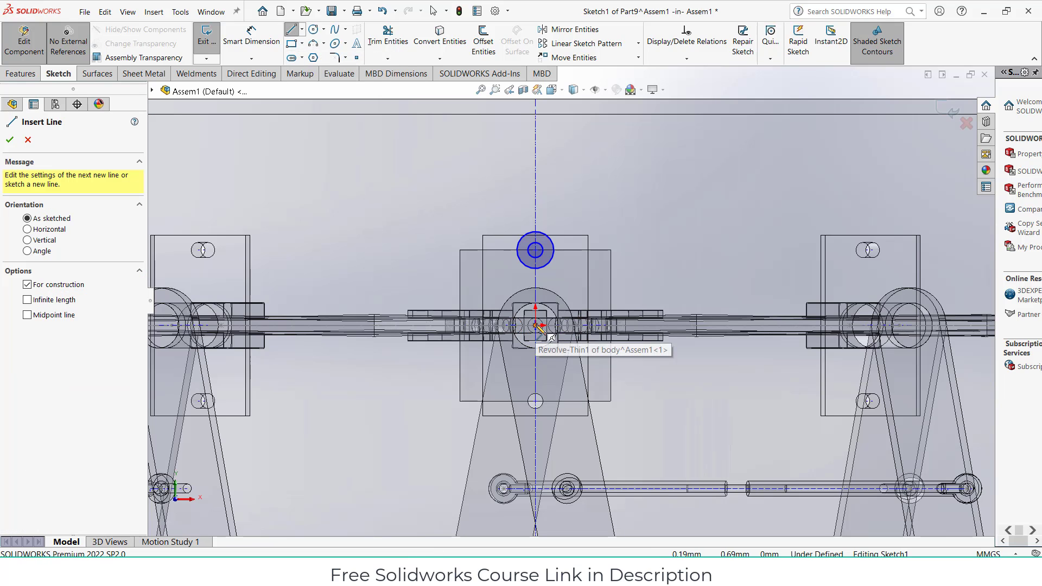
{"action": "left_click", "coordinate": [536, 325]}
{"action": "left_click", "coordinate": [636, 325]}
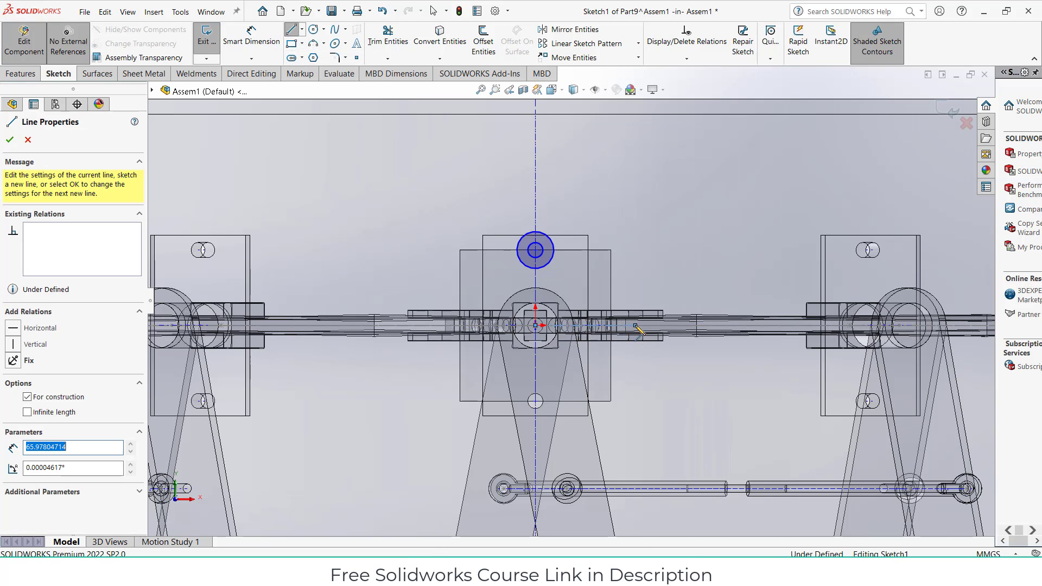
{"action": "key", "text": "Escape"}
Dimension the two concentric circles at the plate's upper hole with diameters of 10 mm and 20 mm
{"action": "scroll", "coordinate": [488, 259], "scroll_direction": "down", "scroll_amount": 4}
{"action": "scroll", "coordinate": [636, 234], "scroll_direction": "down", "scroll_amount": 2}
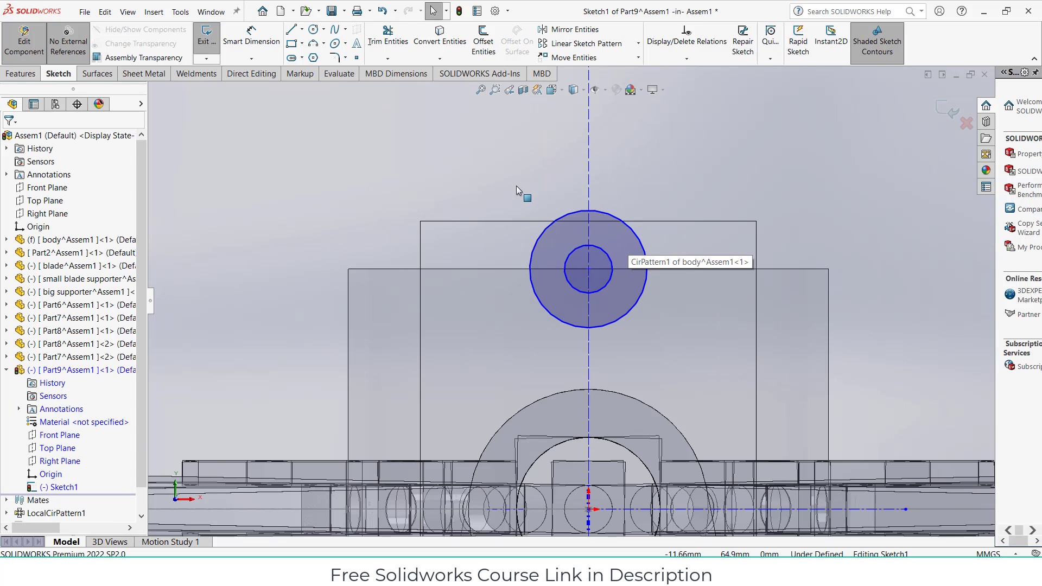
{"action": "left_click", "coordinate": [265, 40]}
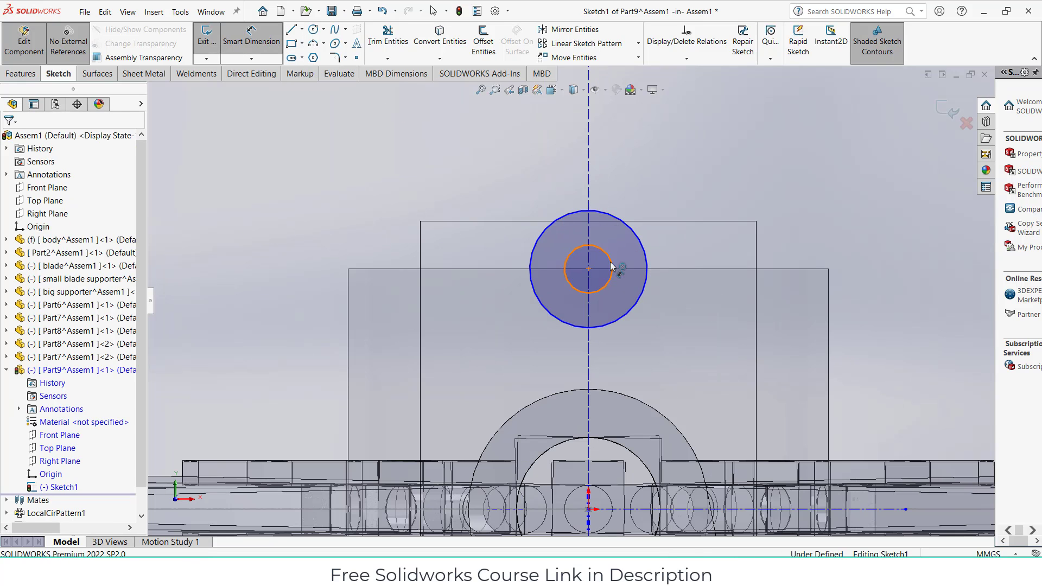
{"action": "left_click", "coordinate": [611, 266]}
{"action": "left_click", "coordinate": [669, 296]}
{"action": "type", "text": "10"}
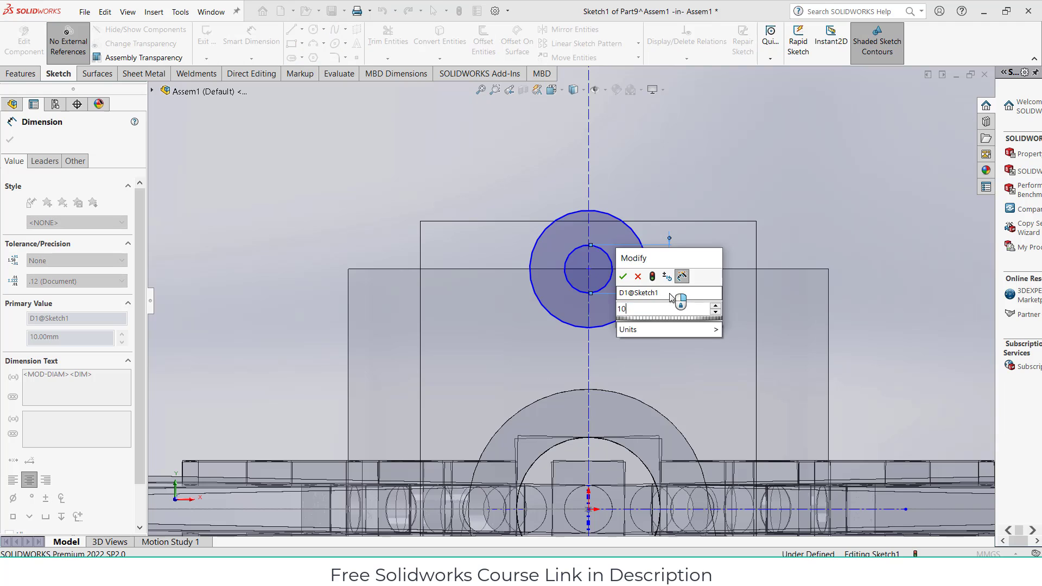
{"action": "key", "text": "Return"}
{"action": "left_click", "coordinate": [645, 245]}
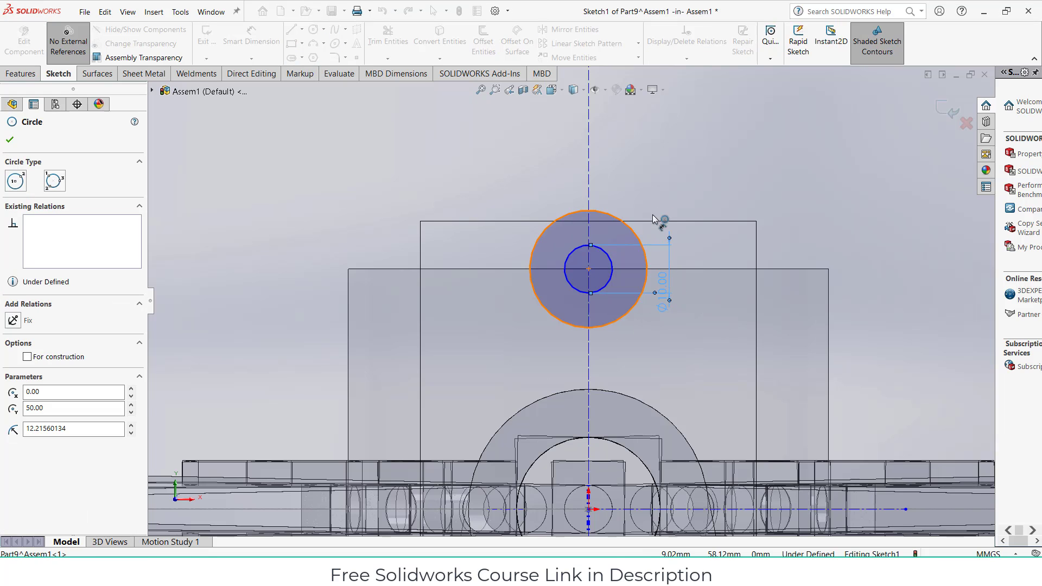
{"action": "left_click", "coordinate": [671, 201]}
{"action": "type", "text": "20"}
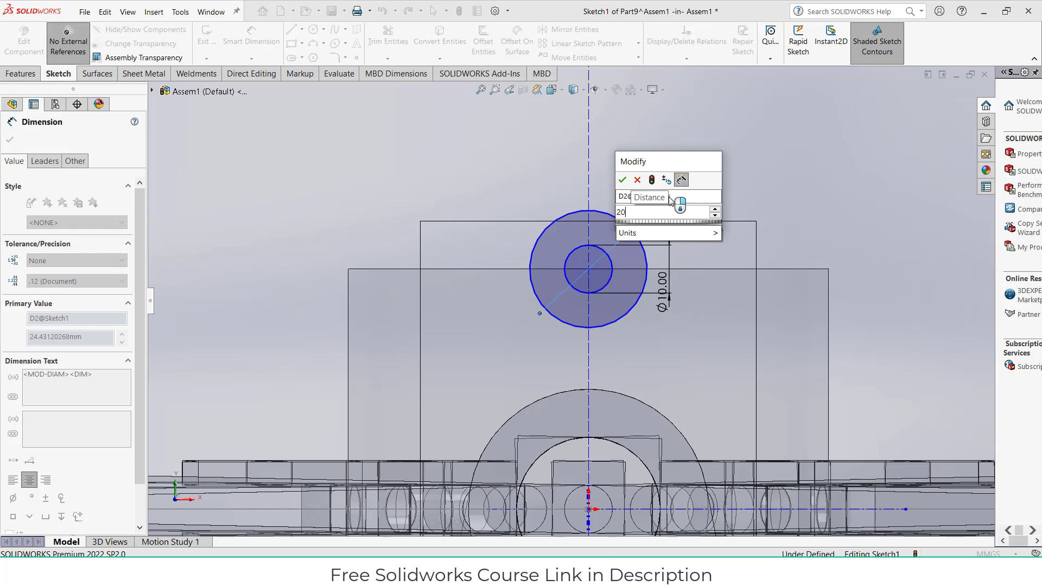
{"action": "key", "text": "Return"}
Draw two concentric circles at the sketch origin with radii of 15 mm and about 29.3 mm
{"action": "scroll", "coordinate": [654, 302], "scroll_direction": "up", "scroll_amount": 2}
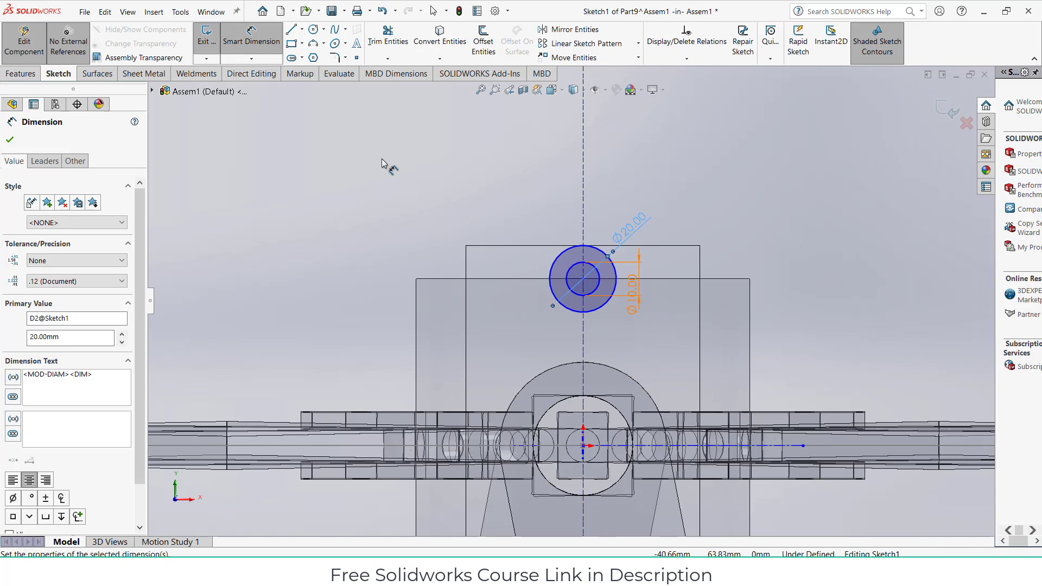
{"action": "scroll", "coordinate": [381, 163], "scroll_direction": "down", "scroll_amount": 1}
{"action": "left_click", "coordinate": [313, 31]}
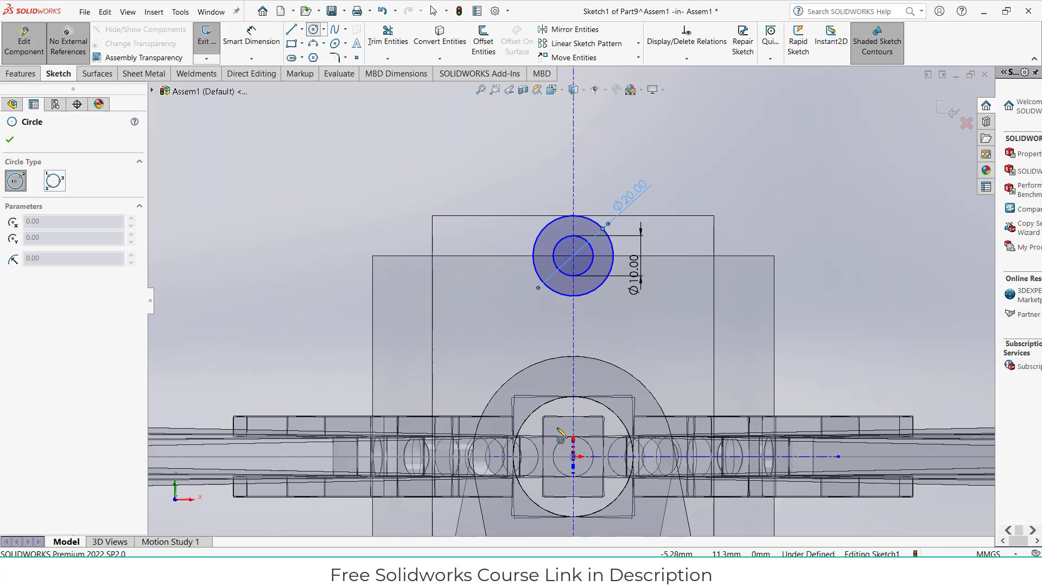
{"action": "left_click", "coordinate": [574, 457]}
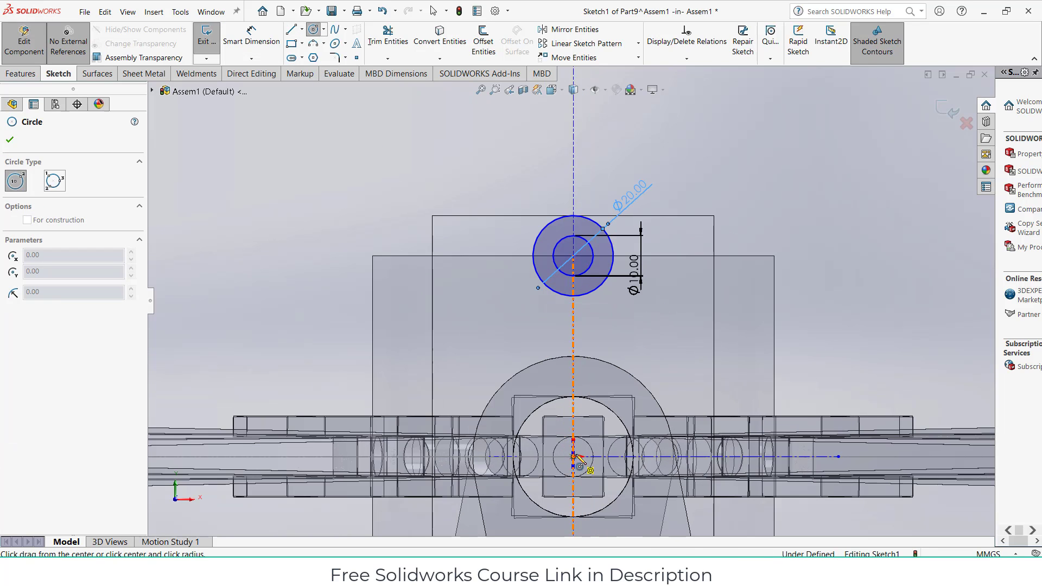
{"action": "left_click", "coordinate": [611, 415]}
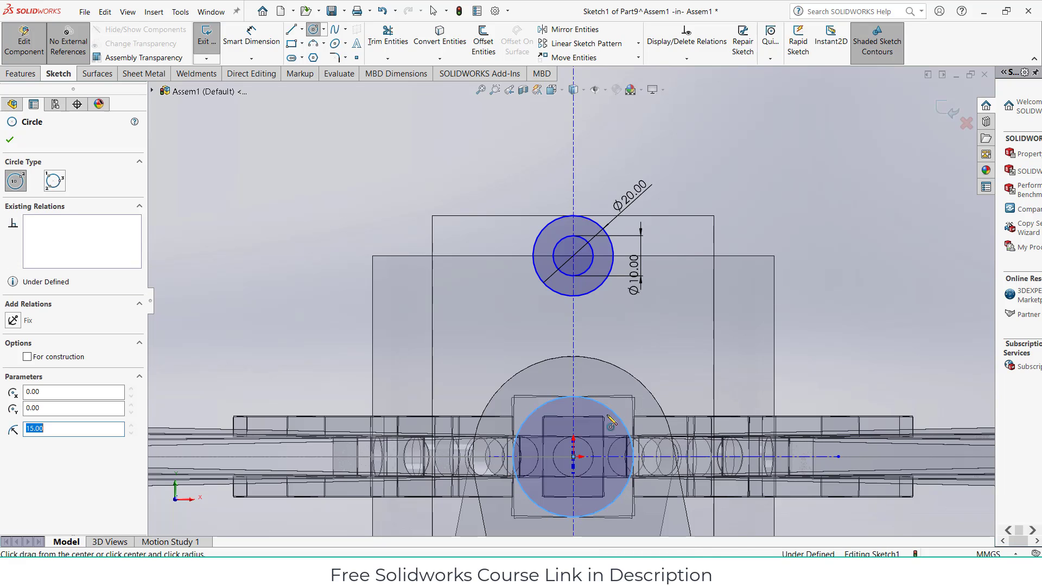
{"action": "left_click", "coordinate": [574, 457]}
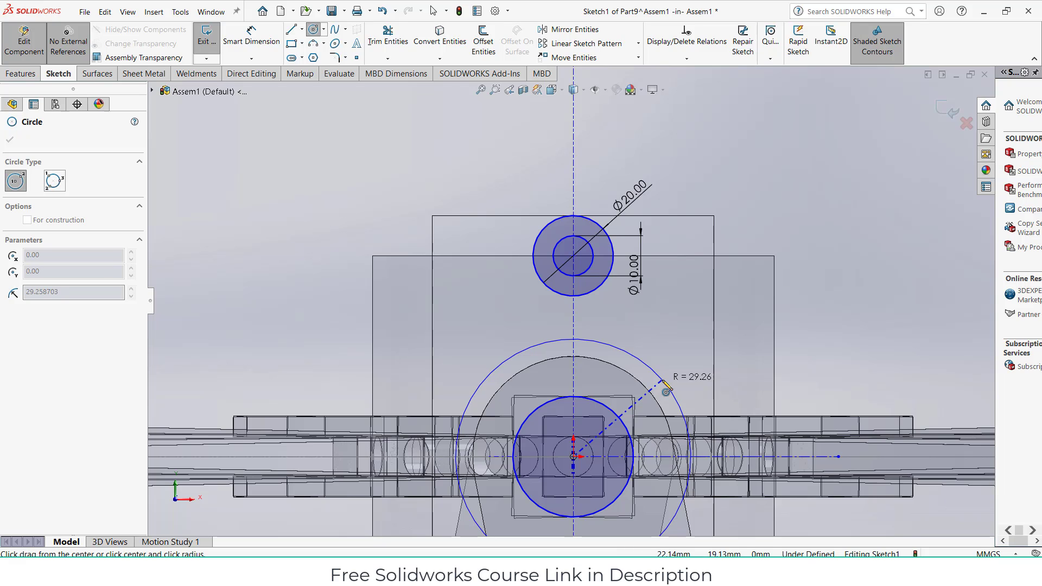
{"action": "left_click", "coordinate": [663, 382]}
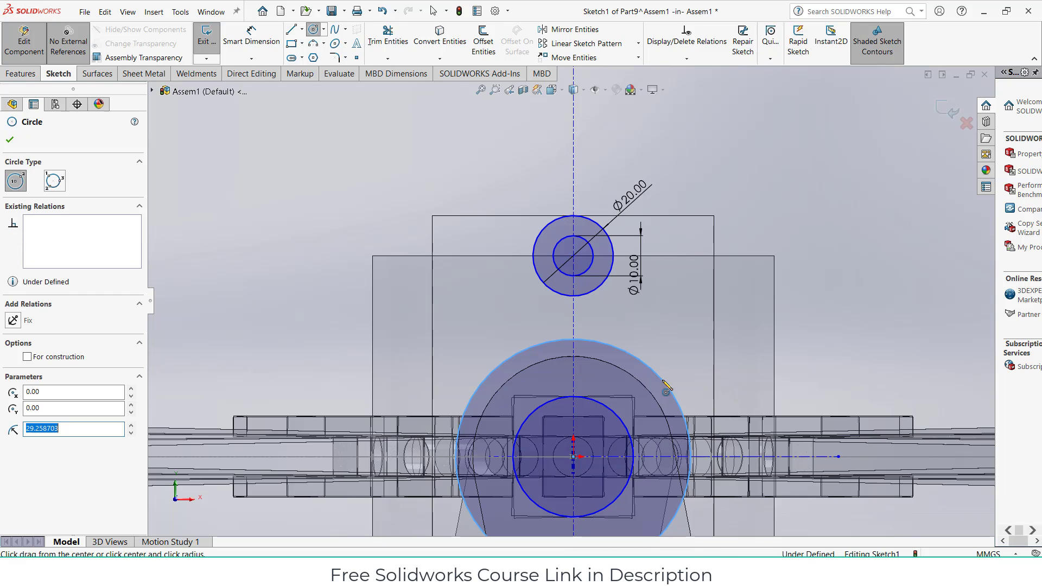
Draw a line about 46 mm long on the left side, tangent to the 20 mm circle and the large origin circle
{"action": "left_click", "coordinate": [292, 31]}
{"action": "left_click", "coordinate": [536, 246]}
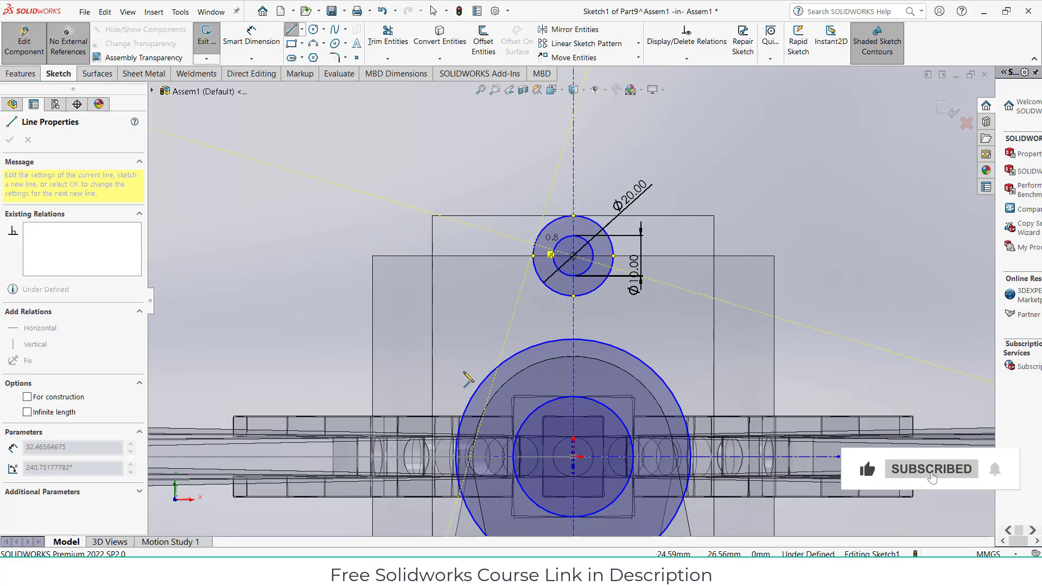
{"action": "left_click", "coordinate": [462, 427]}
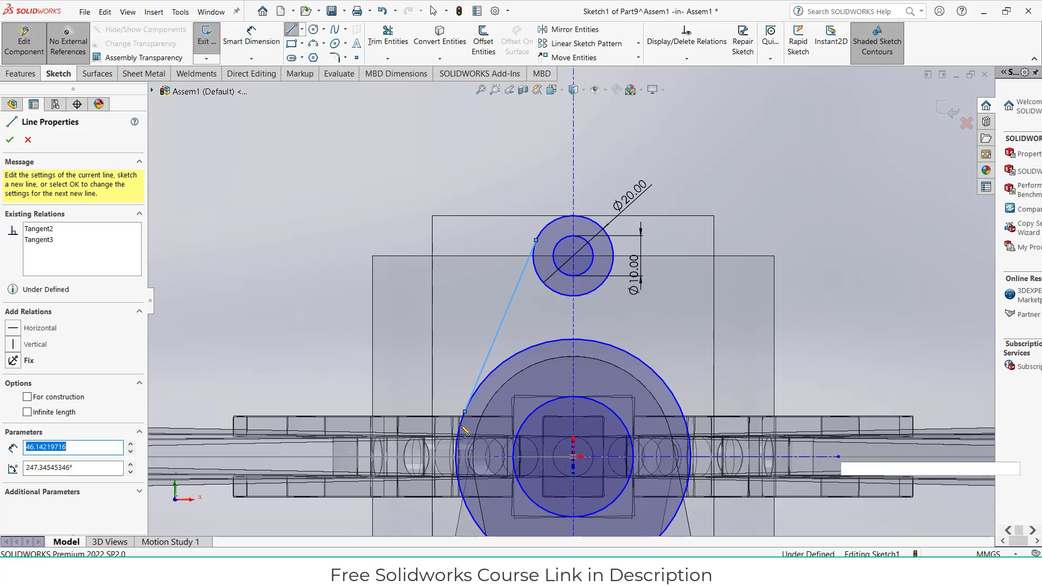
{"action": "key", "text": "Escape"}
{"action": "key", "text": "Escape"}
Draw a matching line on the right side from the 20 mm circle to the large origin circle
{"action": "left_click", "coordinate": [292, 32]}
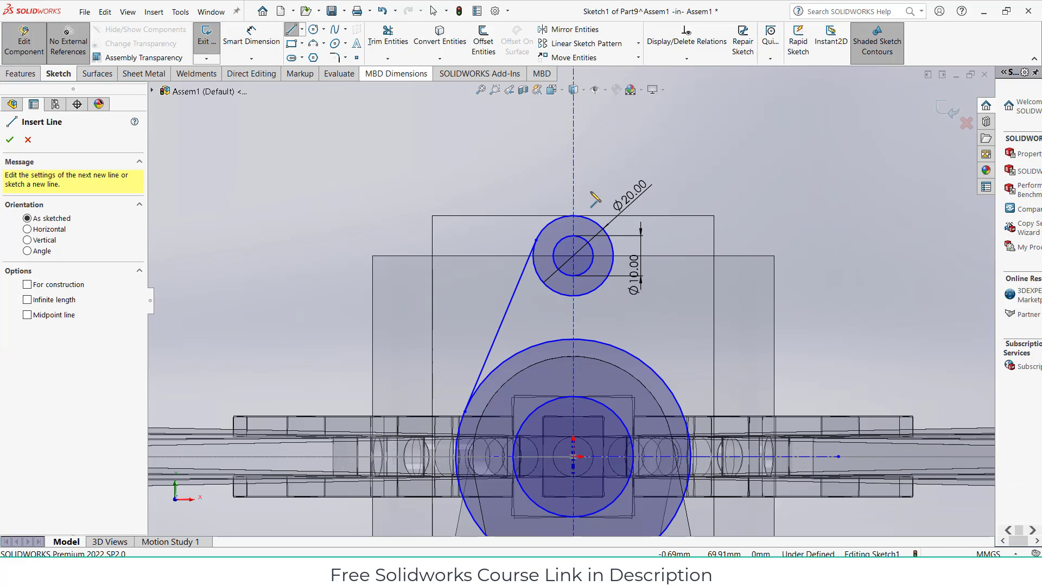
{"action": "left_click", "coordinate": [614, 254]}
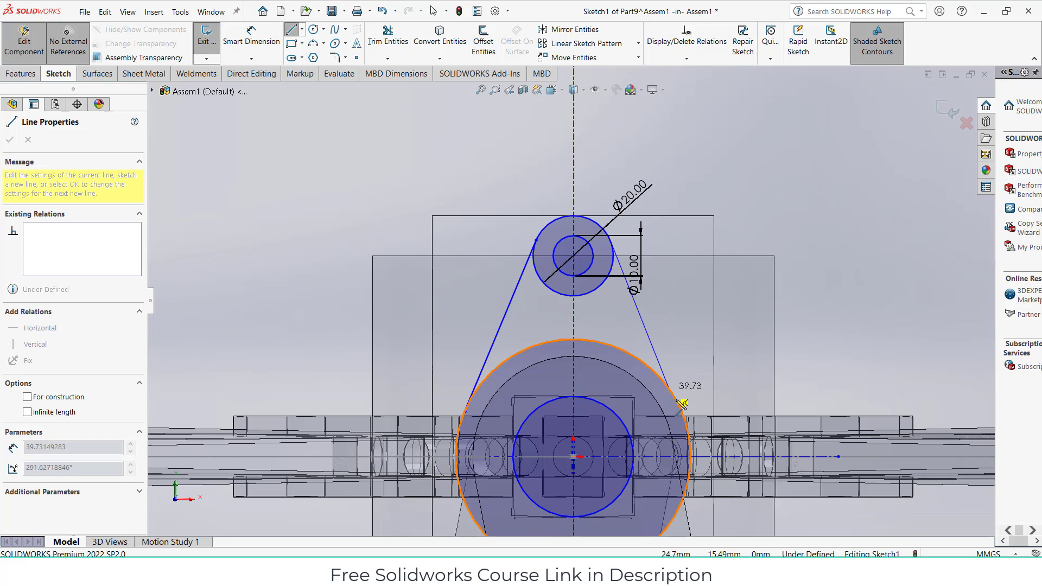
{"action": "left_click", "coordinate": [679, 407]}
{"action": "key", "text": "Escape"}
{"action": "key", "text": "Escape"}
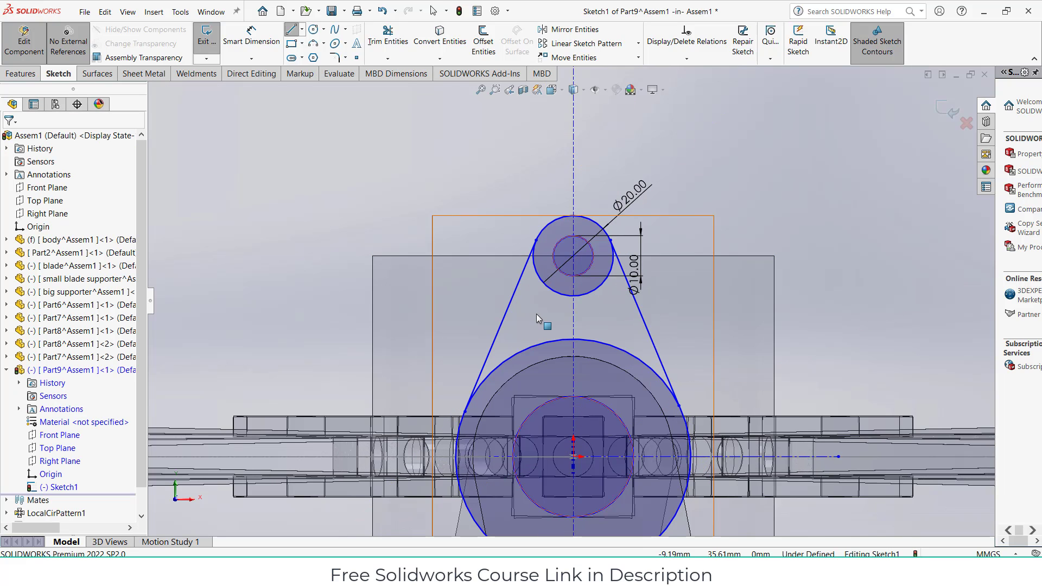
Make the right-hand line tangent to the large origin circle and to the 20 mm circle at the upper hole
{"action": "left_click", "coordinate": [446, 272]}
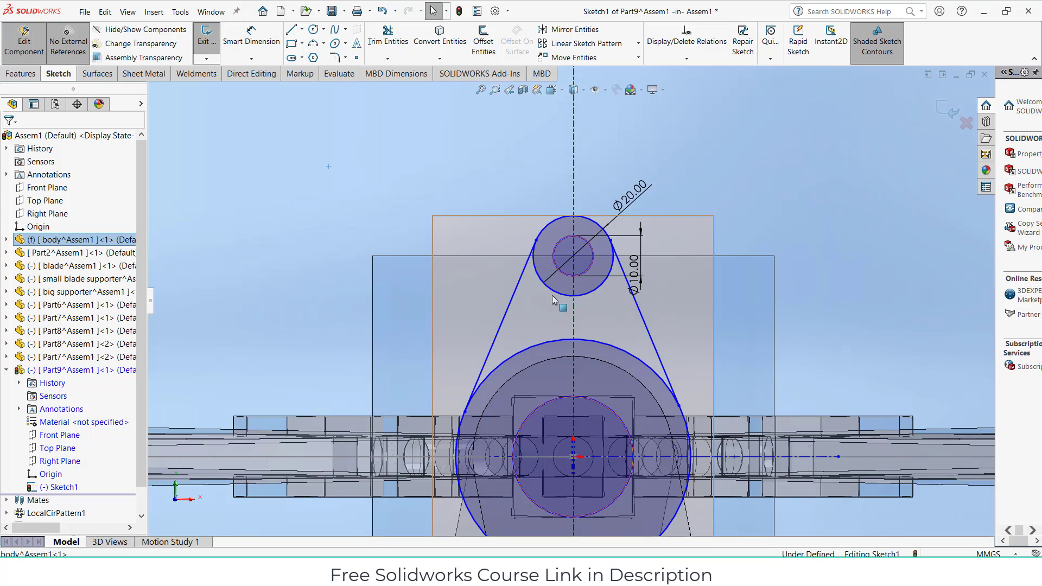
{"action": "left_click", "coordinate": [534, 246]}
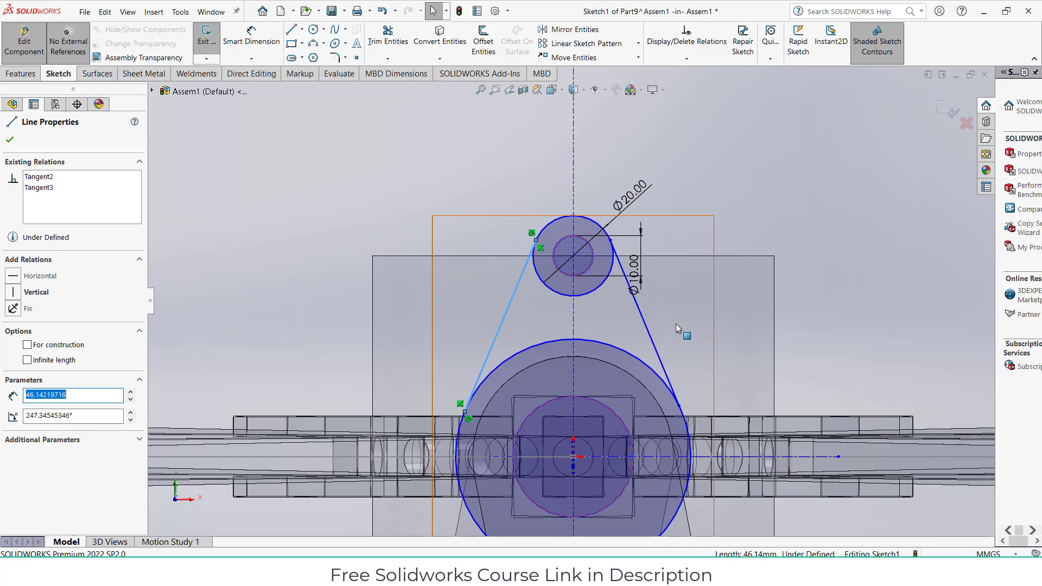
{"action": "key", "text": "Escape"}
{"action": "left_click", "coordinate": [663, 383]}
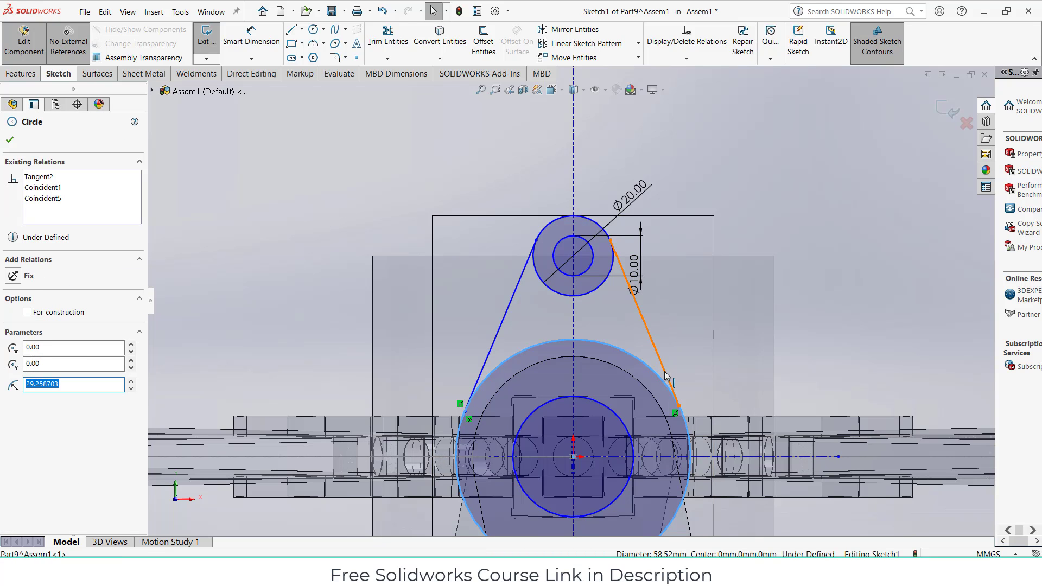
{"action": "left_click", "coordinate": [667, 372], "text": "ctrl"}
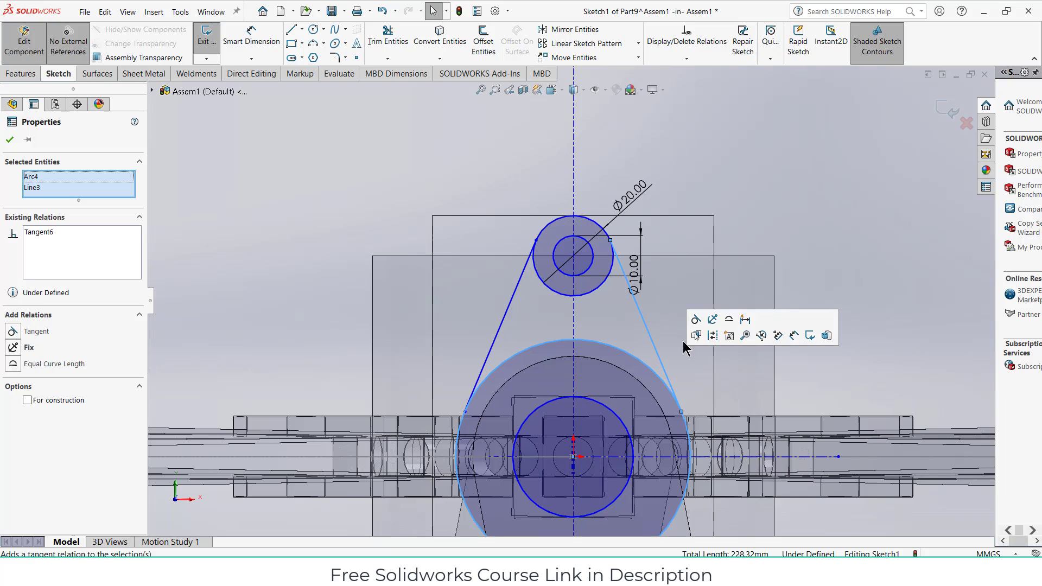
{"action": "key", "text": "Escape"}
{"action": "left_click", "coordinate": [606, 282]}
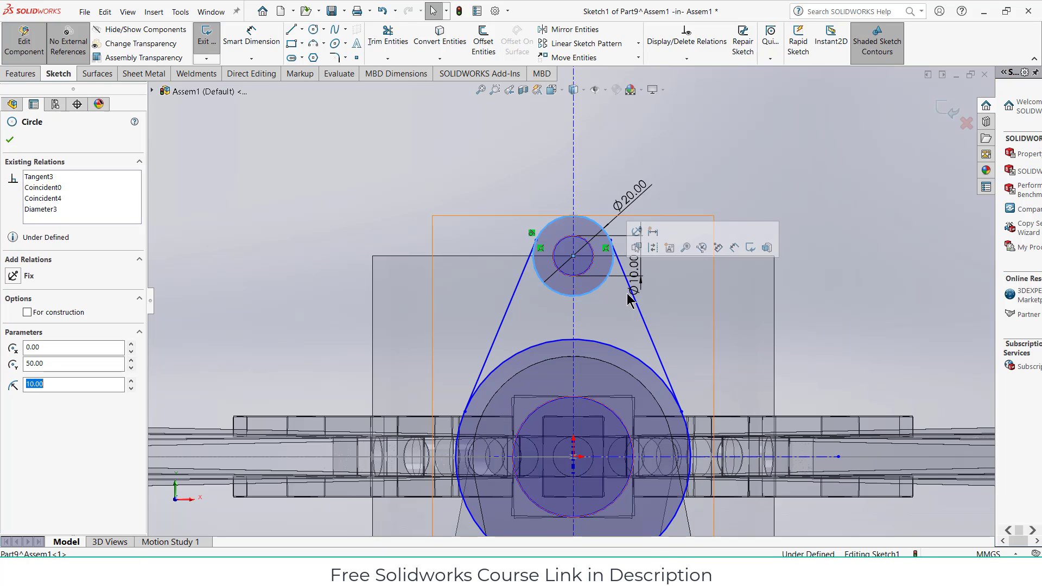
{"action": "left_click", "coordinate": [631, 300], "text": "ctrl"}
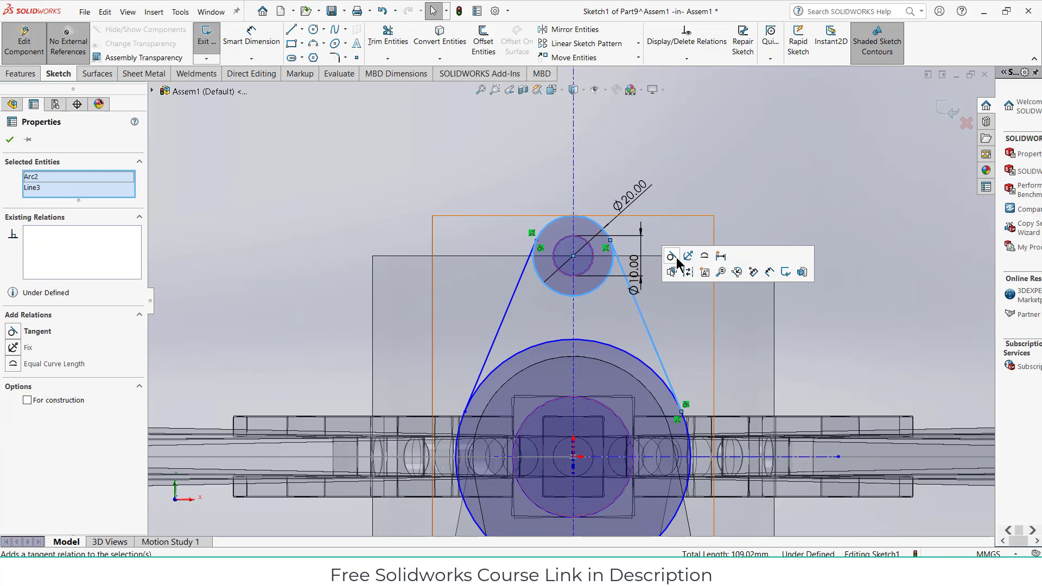
{"action": "left_click", "coordinate": [671, 256]}
Mirror the two tangent lines and both upper-hole circles about the horizontal centerline through the origin
{"action": "scroll", "coordinate": [668, 374], "scroll_direction": "up", "scroll_amount": 3}
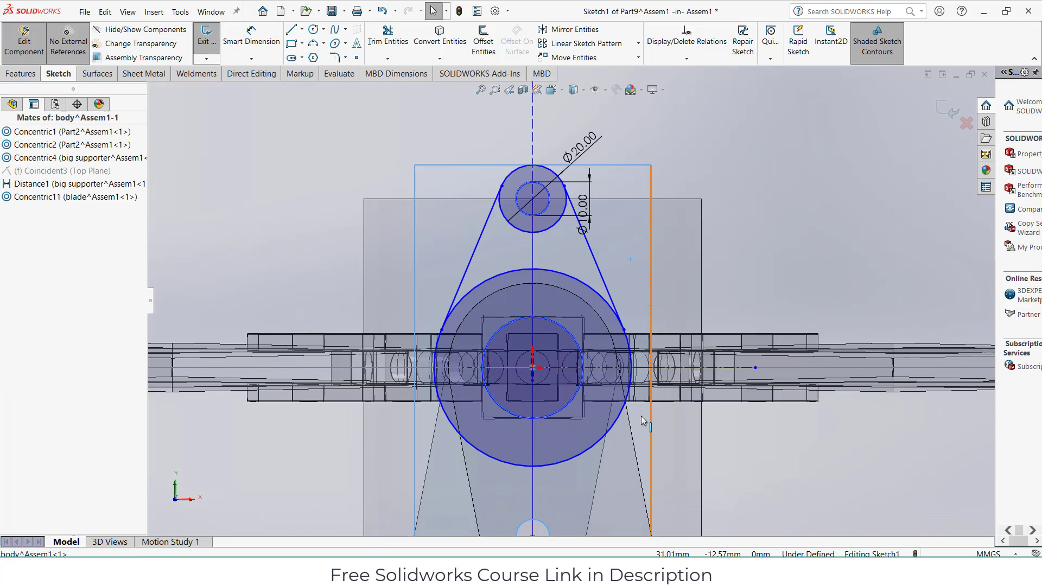
{"action": "scroll", "coordinate": [630, 407], "scroll_direction": "down", "scroll_amount": 2}
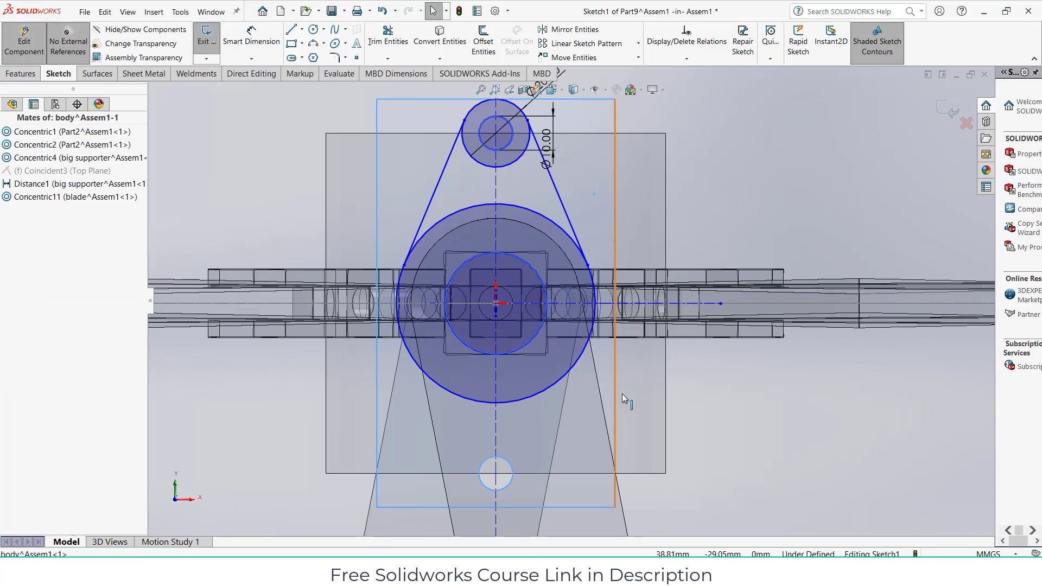
{"action": "left_click", "coordinate": [565, 37]}
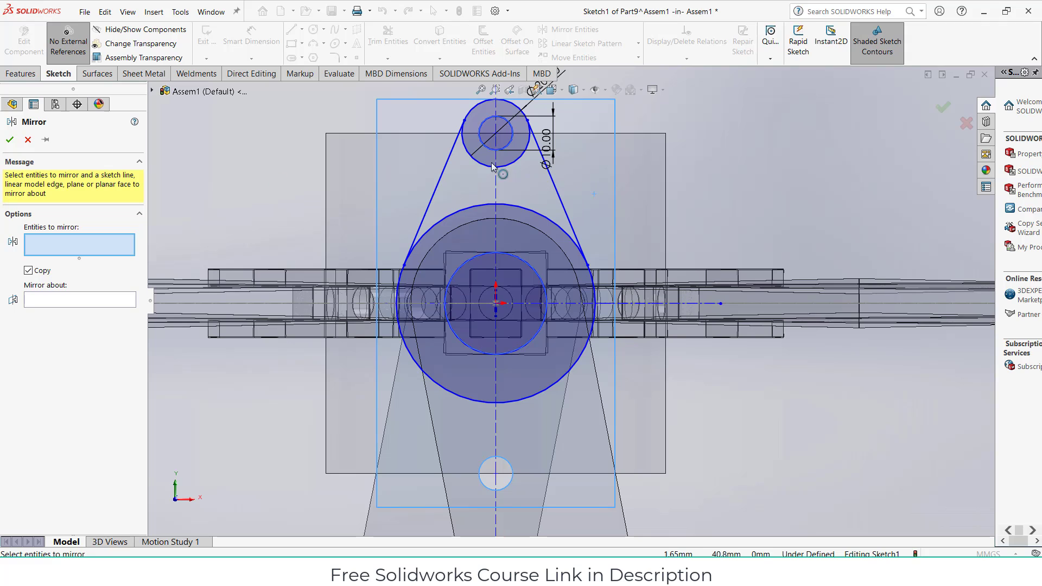
{"action": "left_click", "coordinate": [450, 158]}
{"action": "left_click", "coordinate": [466, 143]}
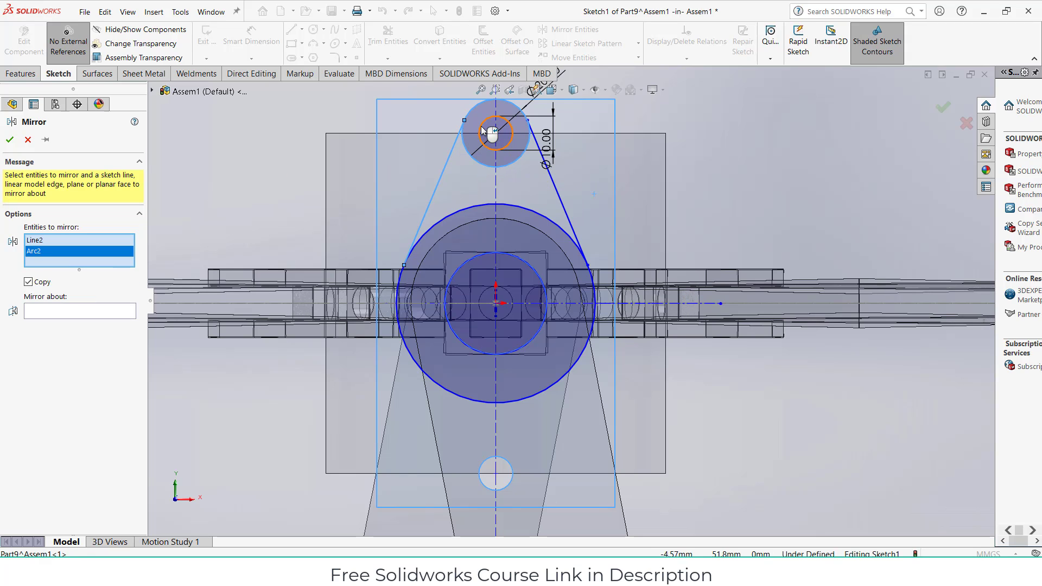
{"action": "left_click", "coordinate": [481, 126]}
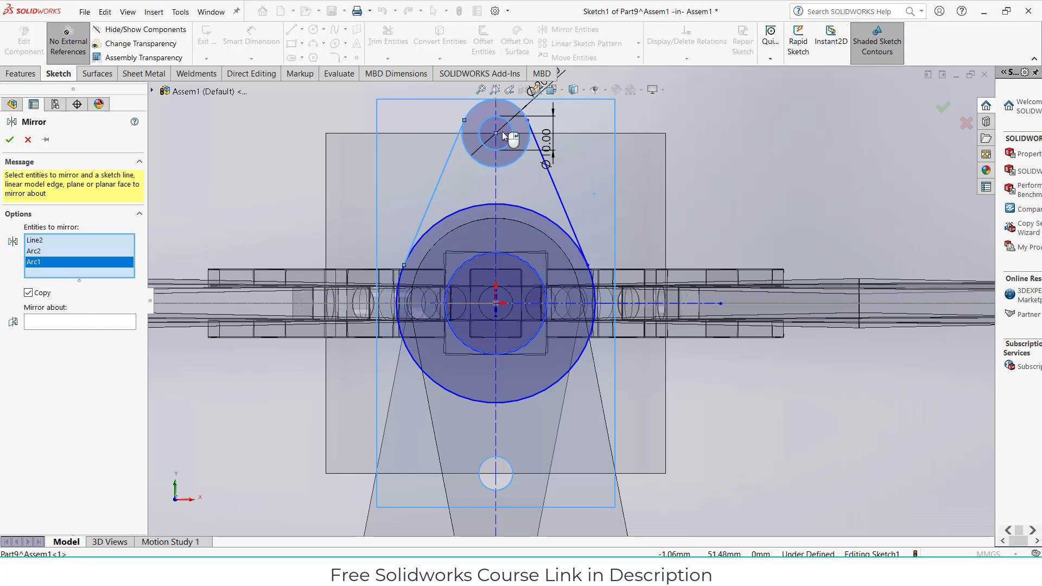
{"action": "left_click", "coordinate": [561, 208]}
{"action": "left_click", "coordinate": [102, 333]}
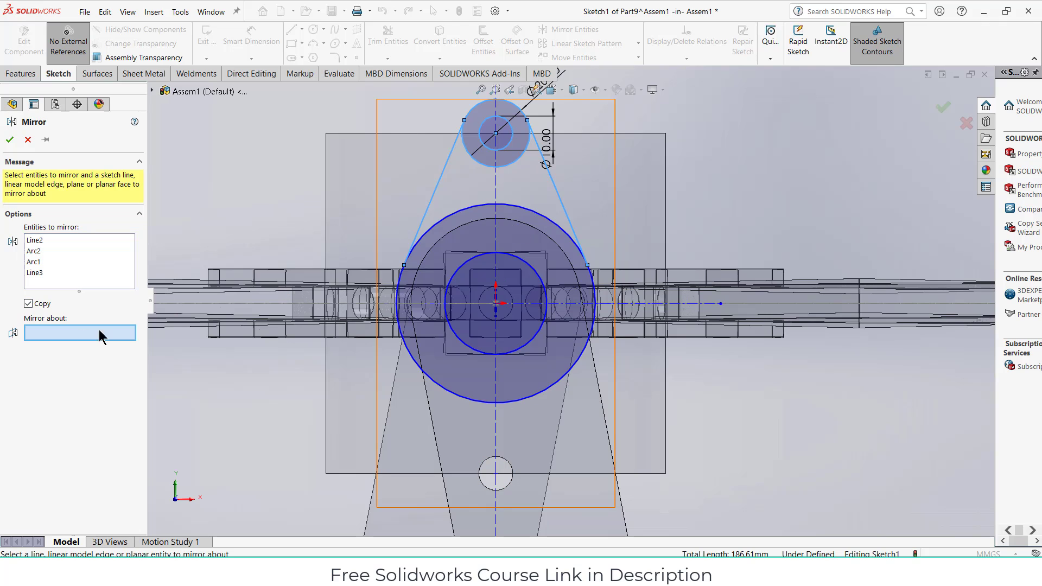
{"action": "left_click", "coordinate": [649, 304]}
{"action": "scroll", "coordinate": [570, 303], "scroll_direction": "up", "scroll_amount": 3}
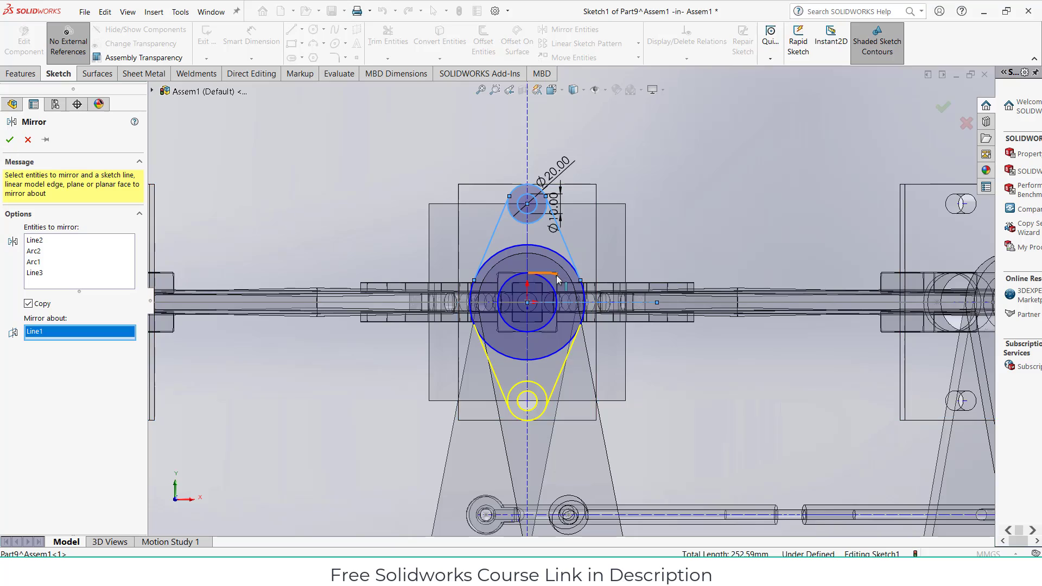
{"action": "scroll", "coordinate": [565, 304], "scroll_direction": "up", "scroll_amount": 2}
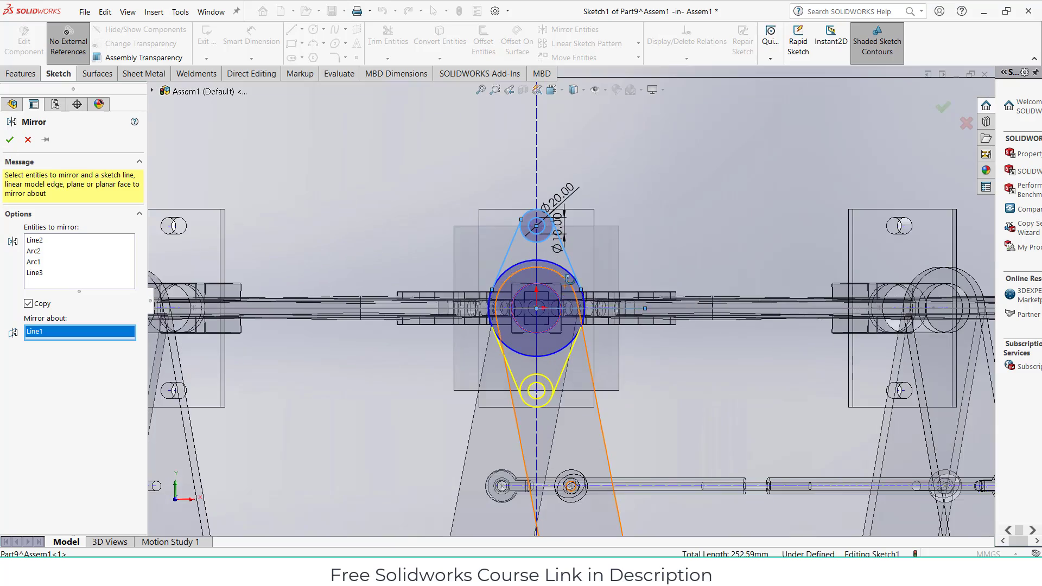
{"action": "middle_click_drag", "start_coordinate": [563, 281], "coordinate": [596, 284]}
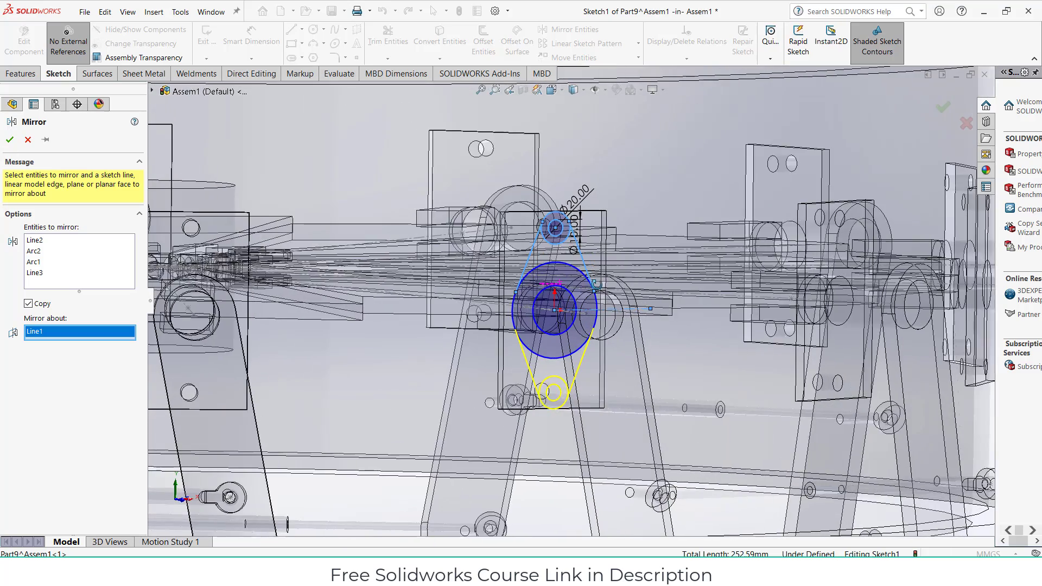
{"action": "left_click", "coordinate": [10, 140]}
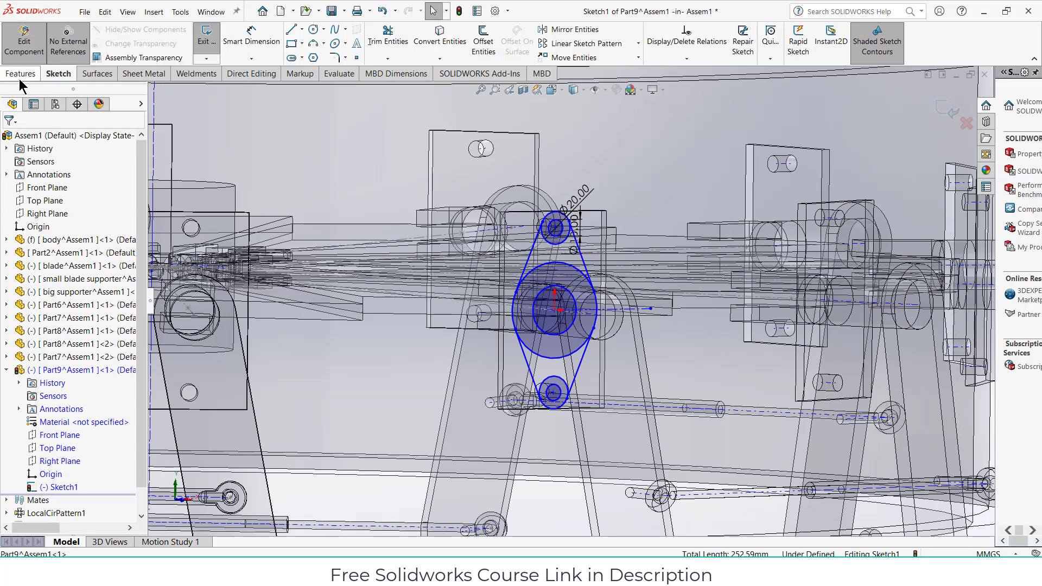
Extrude the upper web, upper ring, central ring and lower web regions of the link profile 10 mm
{"action": "left_click", "coordinate": [21, 75]}
{"action": "left_click", "coordinate": [221, 46]}
{"action": "scroll", "coordinate": [564, 246], "scroll_direction": "down", "scroll_amount": 5}
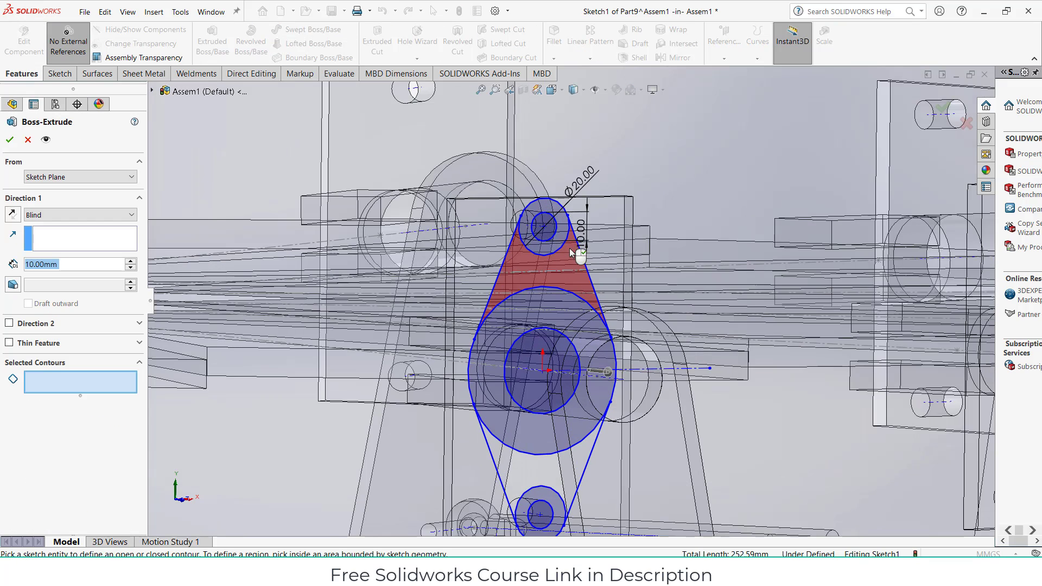
{"action": "left_click", "coordinate": [498, 272]}
{"action": "left_click", "coordinate": [516, 246]}
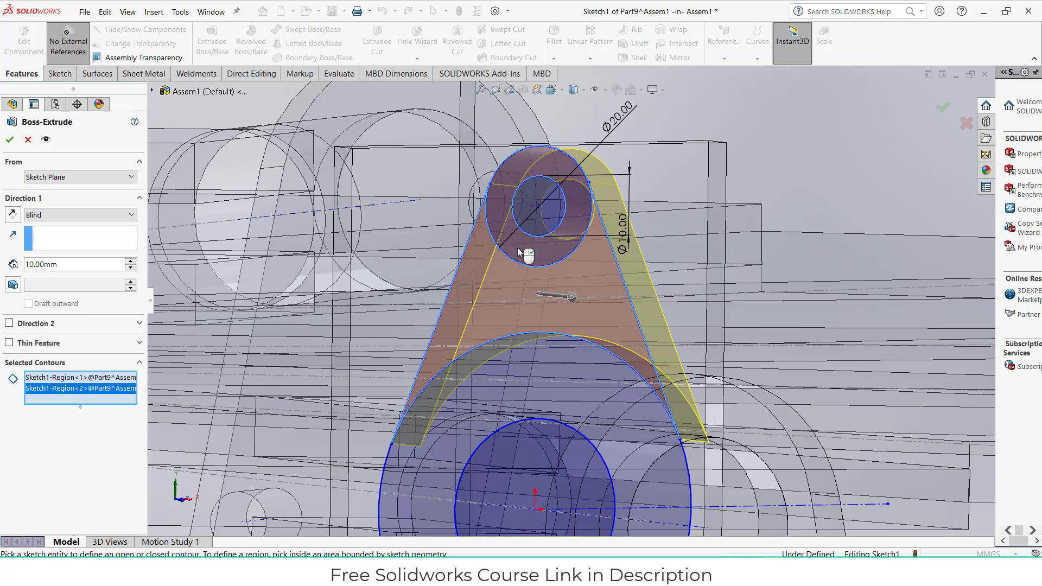
{"action": "scroll", "coordinate": [521, 326], "scroll_direction": "up", "scroll_amount": 2}
{"action": "left_click", "coordinate": [524, 369]}
{"action": "scroll", "coordinate": [523, 367], "scroll_direction": "up", "scroll_amount": 3}
{"action": "scroll", "coordinate": [538, 449], "scroll_direction": "down", "scroll_amount": 4}
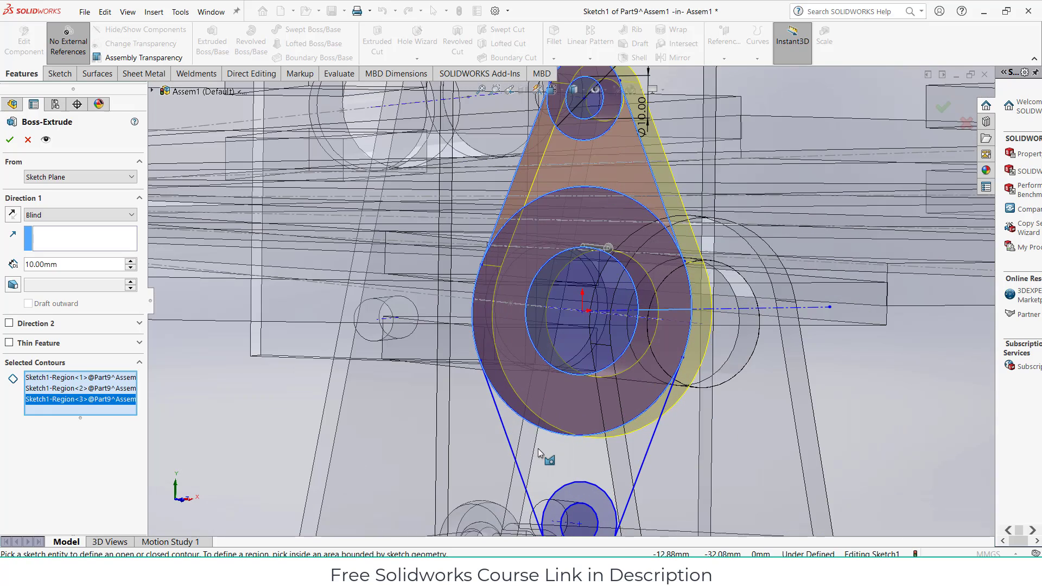
{"action": "left_click", "coordinate": [539, 449]}
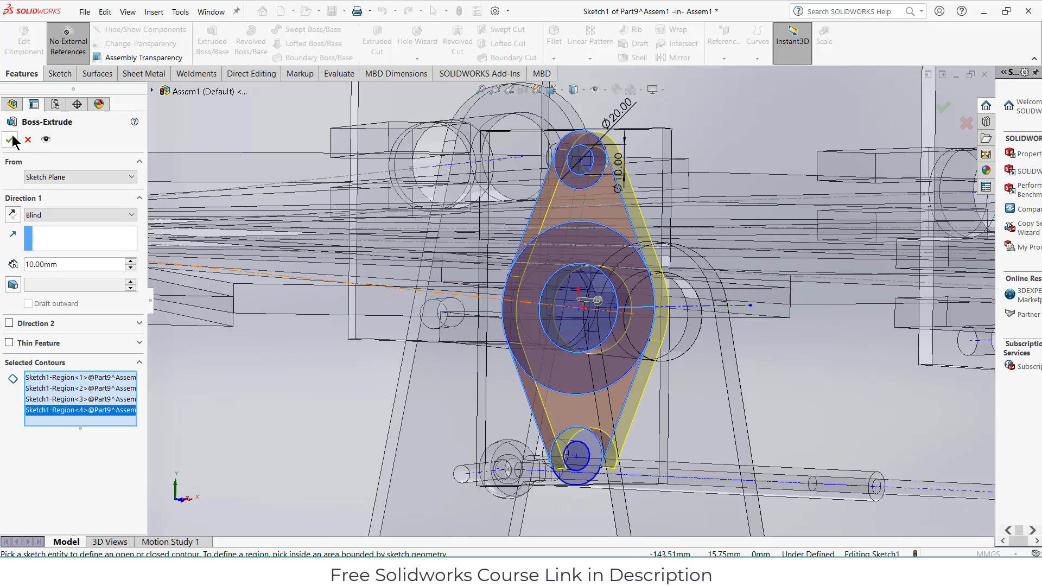
{"action": "left_click", "coordinate": [11, 140]}
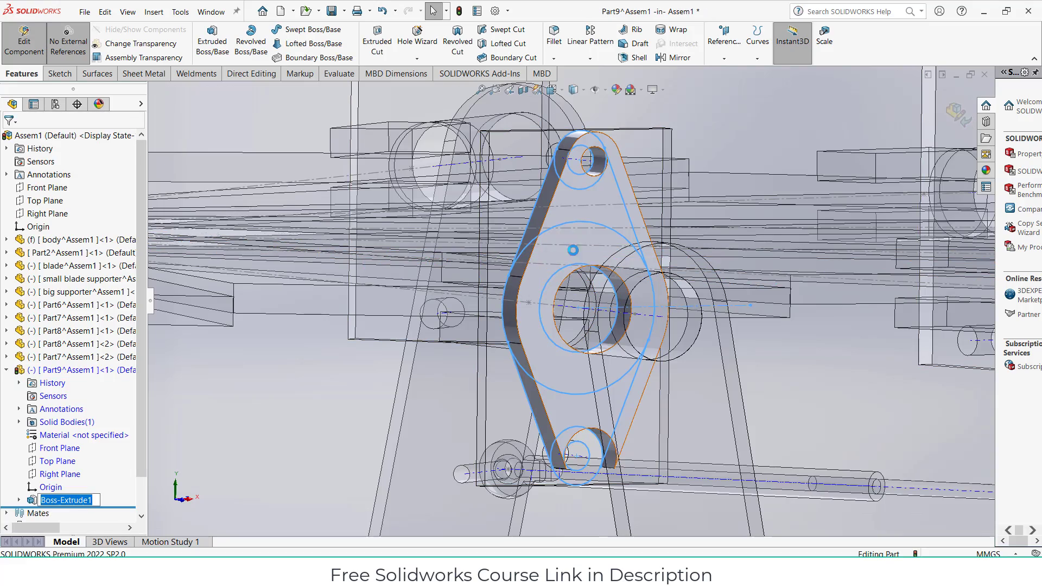
{"action": "left_click", "coordinate": [601, 236]}
{"action": "left_click", "coordinate": [615, 224]}
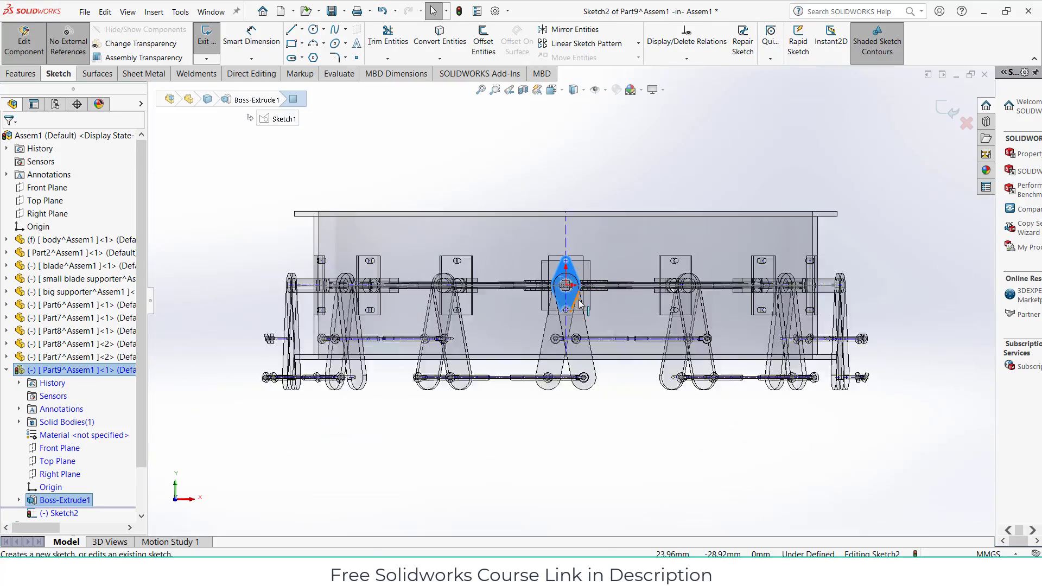
{"action": "scroll", "coordinate": [576, 324], "scroll_direction": "down", "scroll_amount": 5}
{"action": "scroll", "coordinate": [579, 317], "scroll_direction": "up", "scroll_amount": 4}
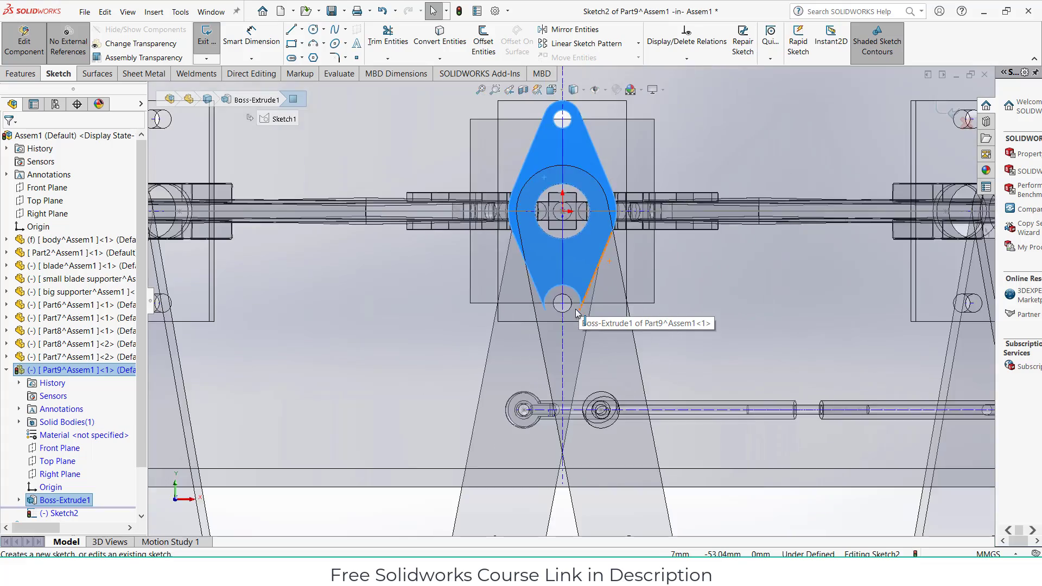
{"action": "middle_click_drag", "start_coordinate": [581, 318], "coordinate": [558, 298]}
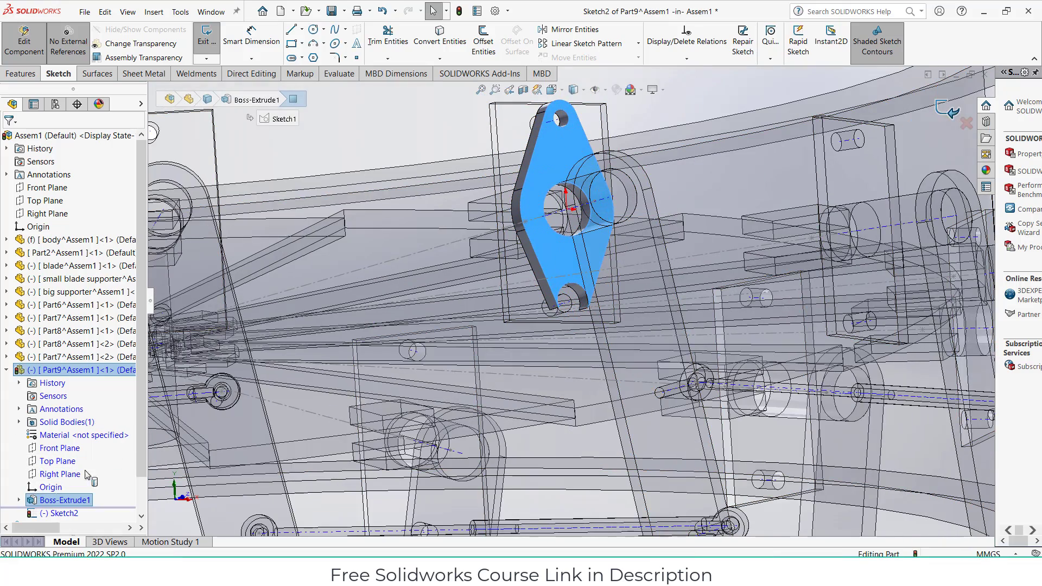
Edit the link's extrusion to include the ring around the lower hole in its selected contours
{"action": "right_click", "coordinate": [64, 499]}
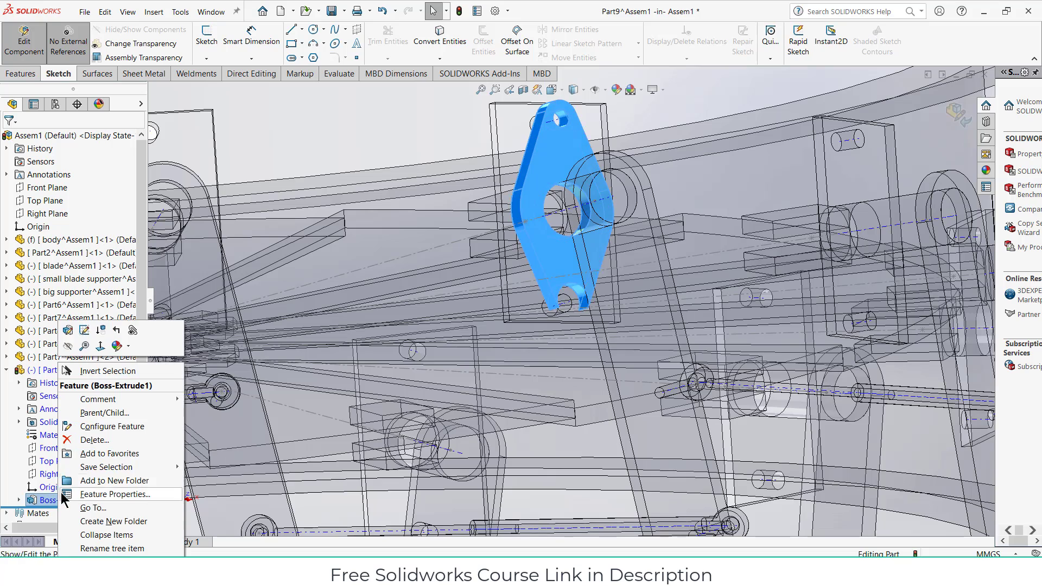
{"action": "left_click", "coordinate": [67, 331]}
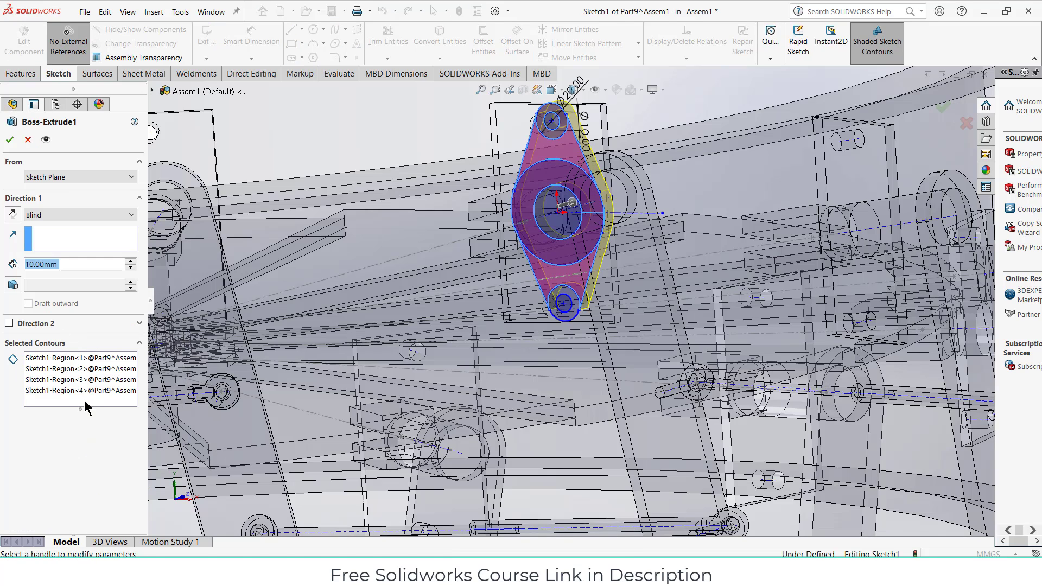
{"action": "left_click", "coordinate": [85, 408]}
{"action": "scroll", "coordinate": [567, 301], "scroll_direction": "down", "scroll_amount": 5}
{"action": "left_click", "coordinate": [575, 285]}
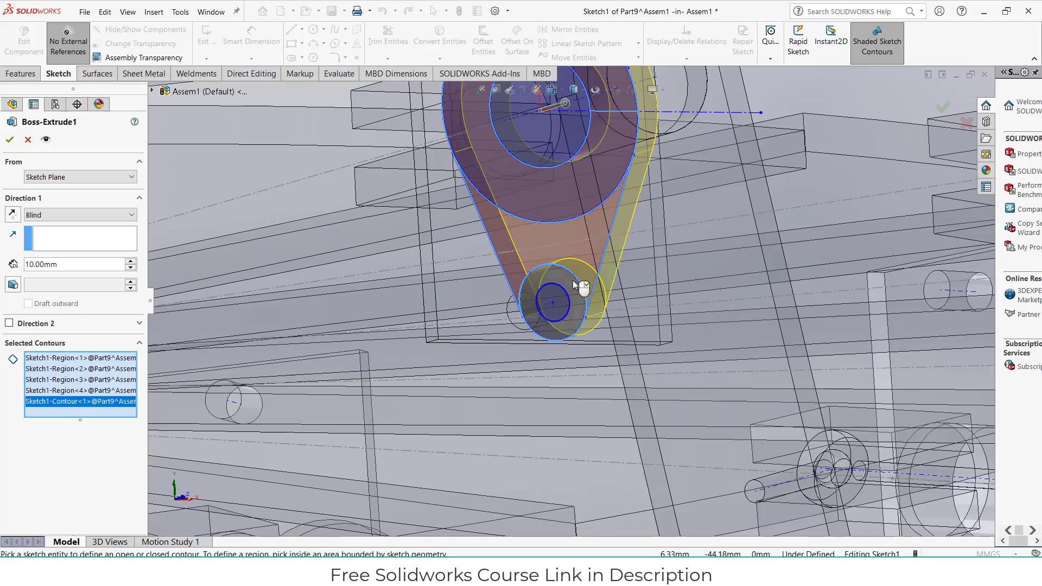
{"action": "scroll", "coordinate": [575, 285], "scroll_direction": "down", "scroll_amount": 4}
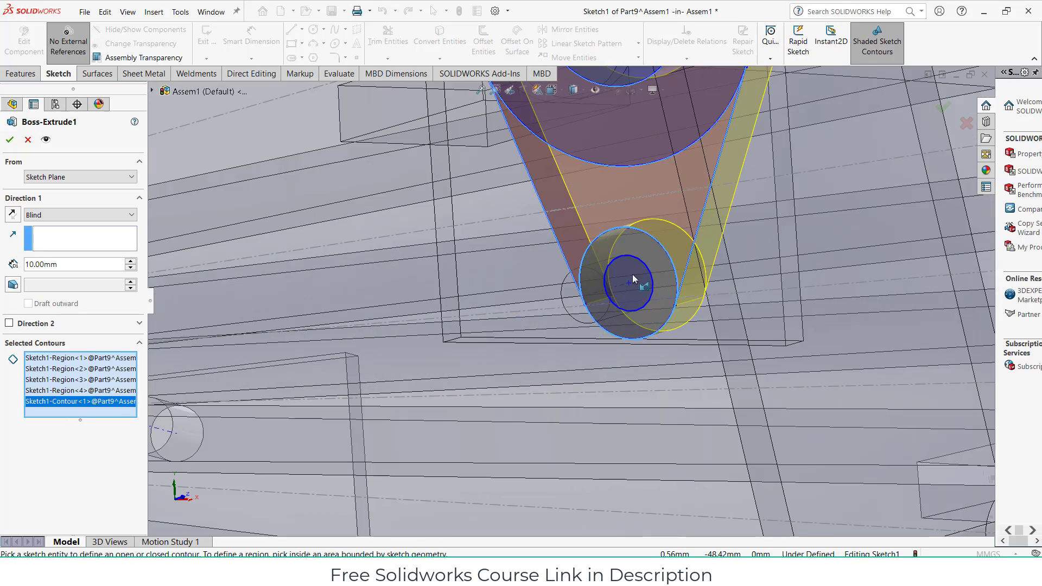
{"action": "left_click", "coordinate": [636, 279]}
{"action": "scroll", "coordinate": [752, 270], "scroll_direction": "up", "scroll_amount": 6}
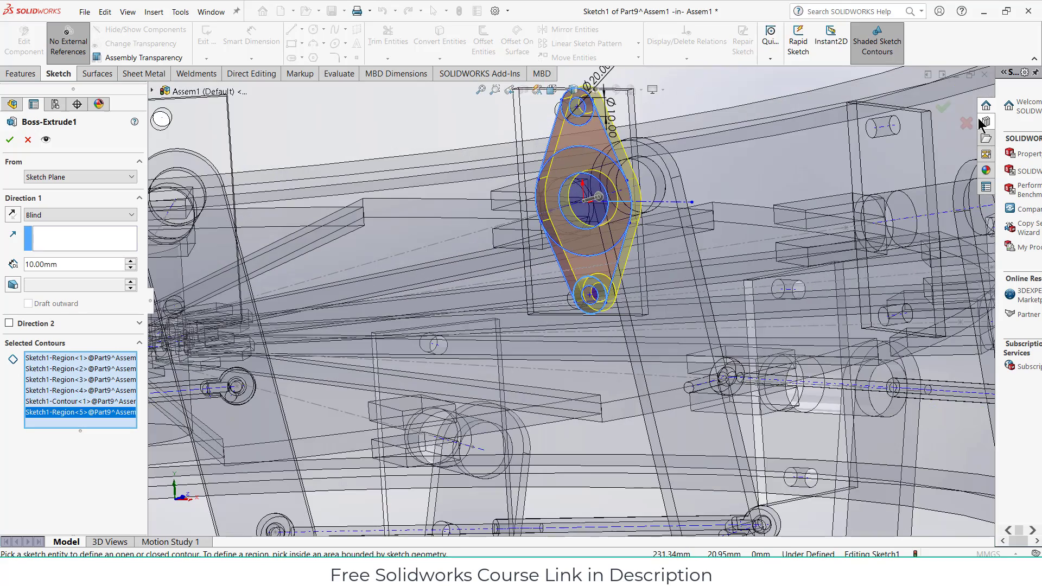
{"action": "left_click", "coordinate": [943, 108]}
Sketch two concentric circles at the origin on the link's flat face: one matching the central hole, the other about 29 mm in radius
{"action": "scroll", "coordinate": [563, 155], "scroll_direction": "down", "scroll_amount": 3}
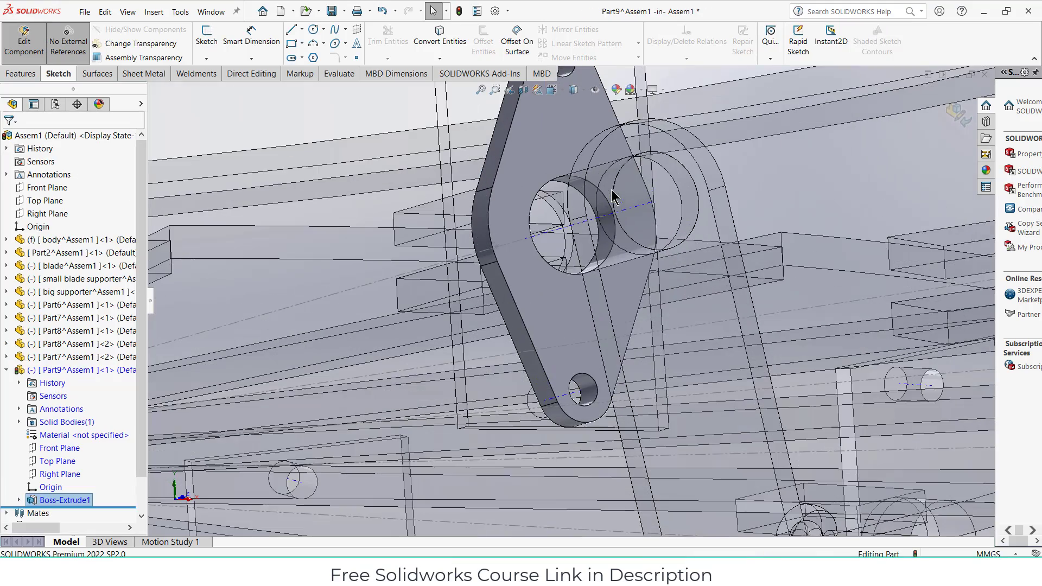
{"action": "left_click", "coordinate": [561, 154]}
{"action": "left_click", "coordinate": [602, 104]}
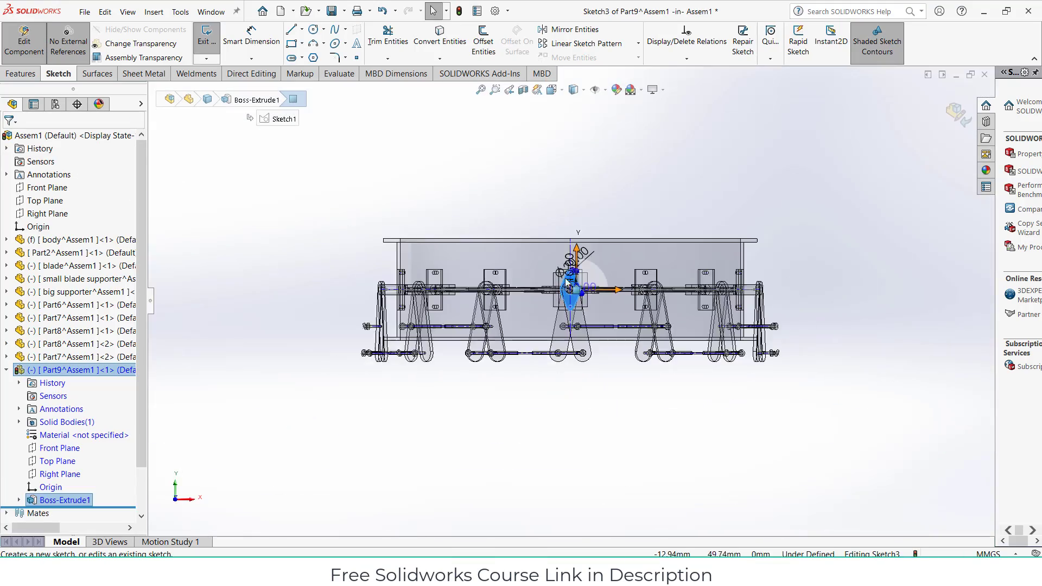
{"action": "scroll", "coordinate": [570, 310], "scroll_direction": "down", "scroll_amount": 5}
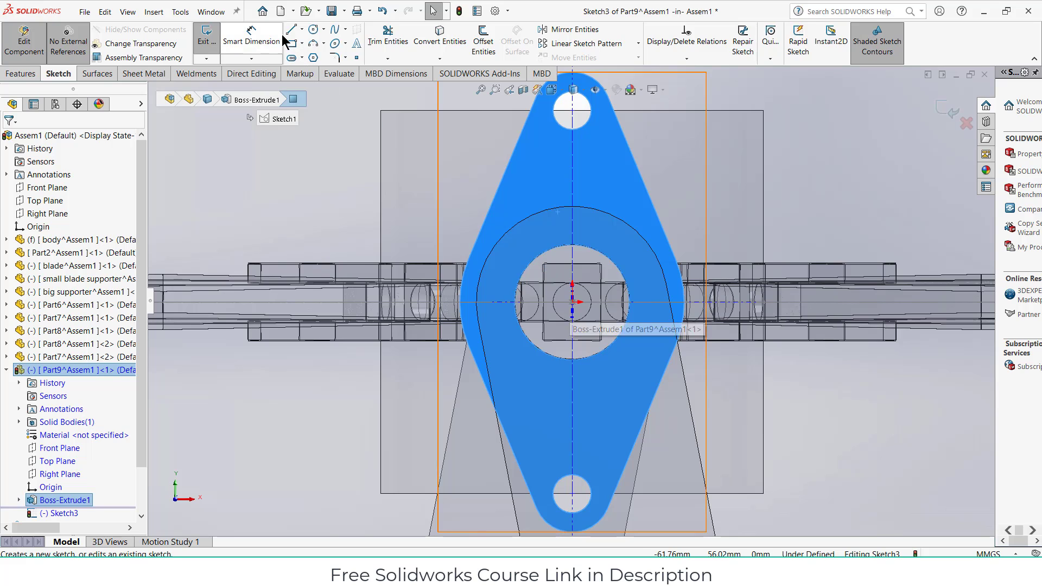
{"action": "left_click", "coordinate": [314, 30]}
{"action": "left_click", "coordinate": [572, 302]}
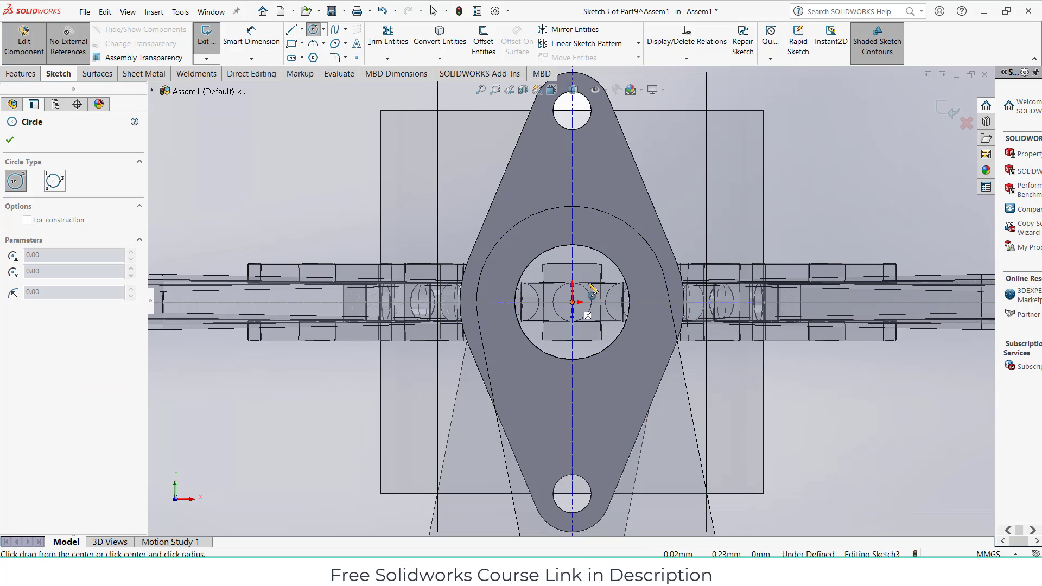
{"action": "left_click", "coordinate": [622, 271]}
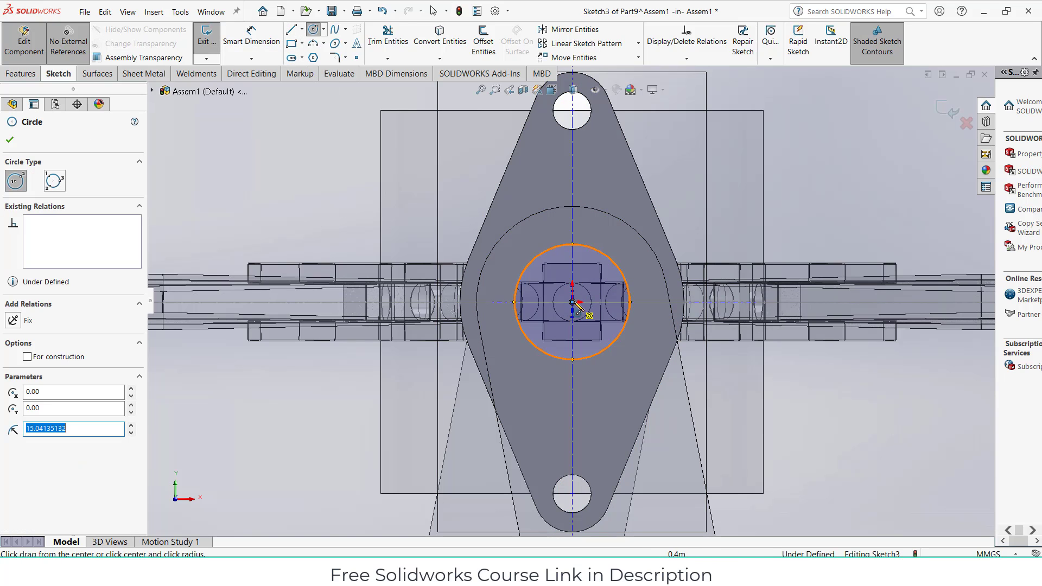
{"action": "left_click", "coordinate": [573, 302]}
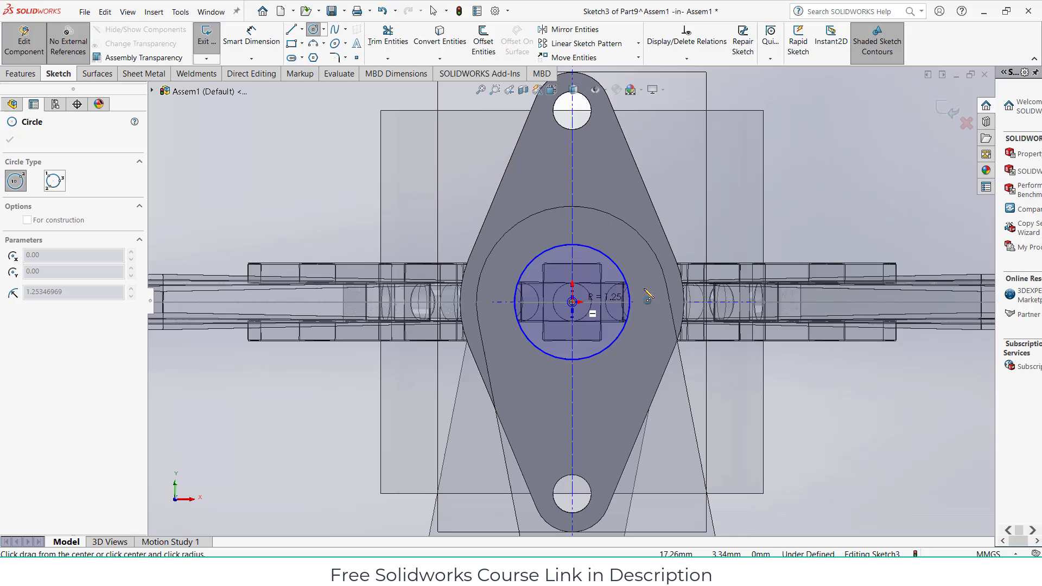
{"action": "left_click", "coordinate": [684, 297]}
Extrude the ring between the two circles 25 mm as a boss merged with the link
{"action": "left_click", "coordinate": [25, 72]}
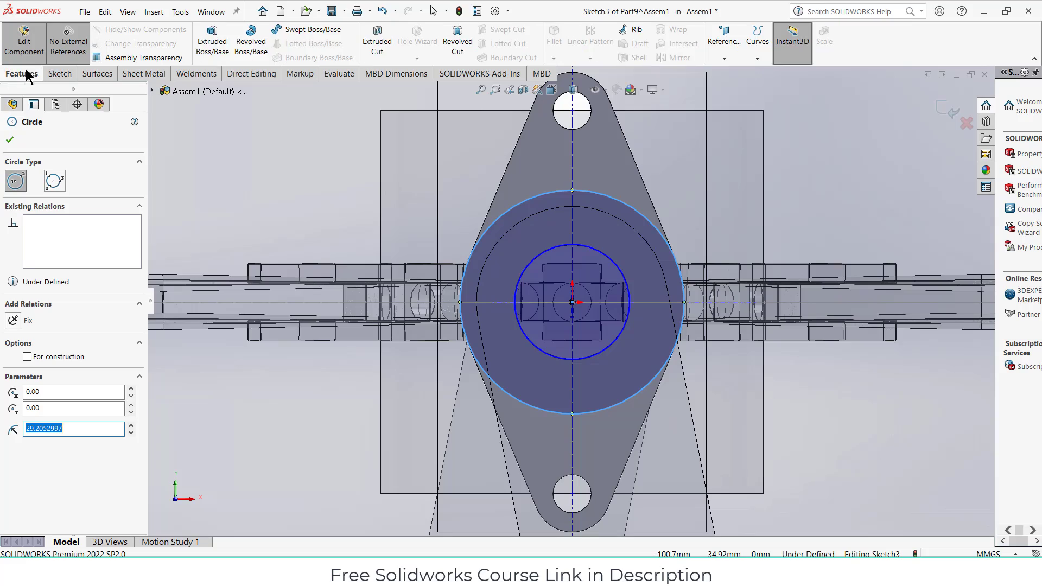
{"action": "left_click", "coordinate": [222, 44]}
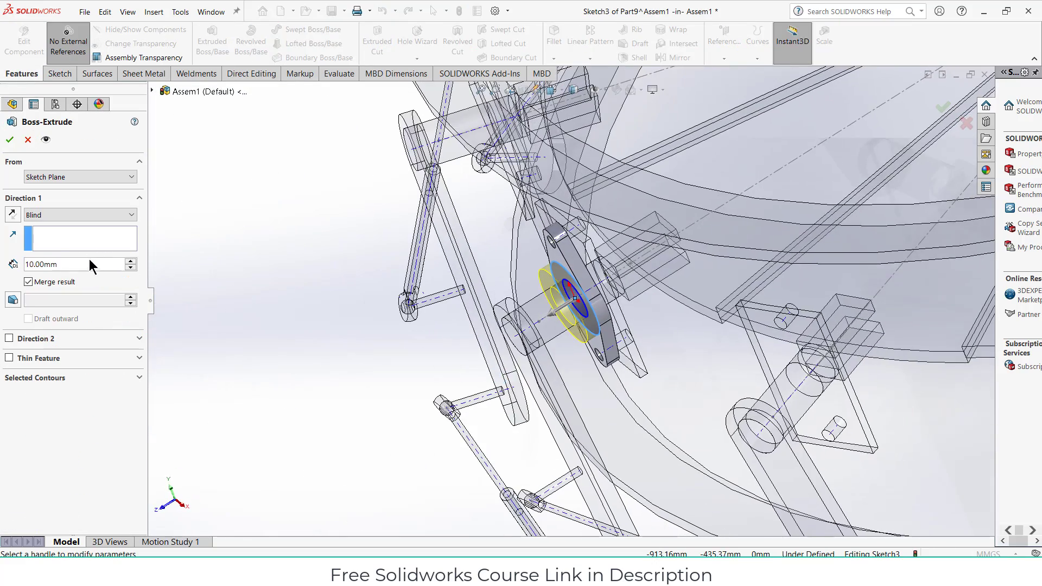
{"action": "scroll", "coordinate": [93, 265], "scroll_direction": "up", "scroll_amount": 1}
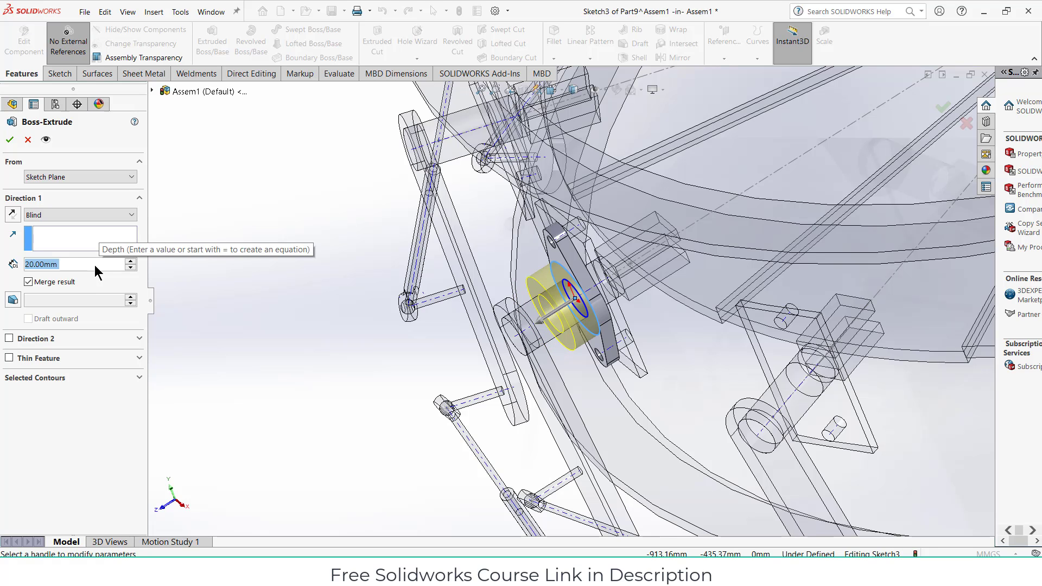
{"action": "scroll", "coordinate": [94, 265], "scroll_direction": "up", "scroll_amount": 1}
{"action": "scroll", "coordinate": [94, 265], "scroll_direction": "down", "scroll_amount": 1}
{"action": "type", "text": "25"}
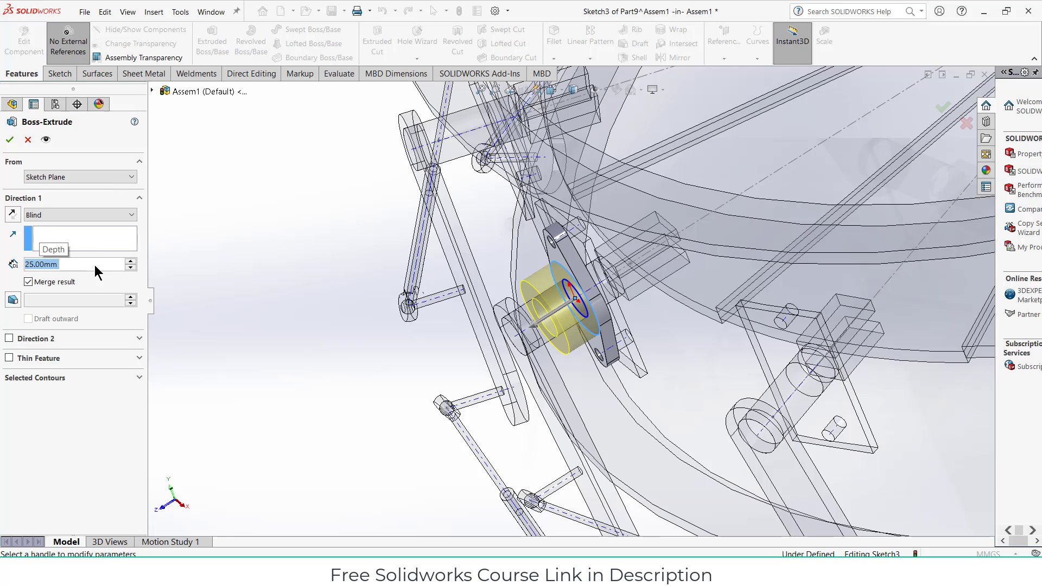
{"action": "key", "text": "Return"}
{"action": "left_click", "coordinate": [9, 141]}
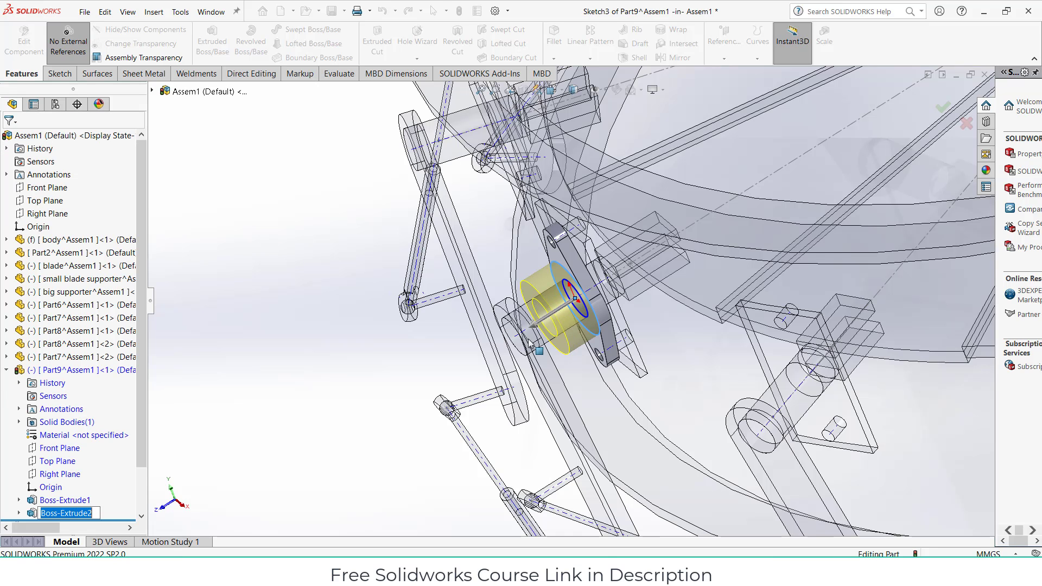
Finish editing the link part and return to the assembly
{"action": "left_click", "coordinate": [342, 343]}
{"action": "middle_click_drag", "start_coordinate": [342, 343], "coordinate": [375, 288]}
{"action": "scroll", "coordinate": [382, 287], "scroll_direction": "up", "scroll_amount": 4}
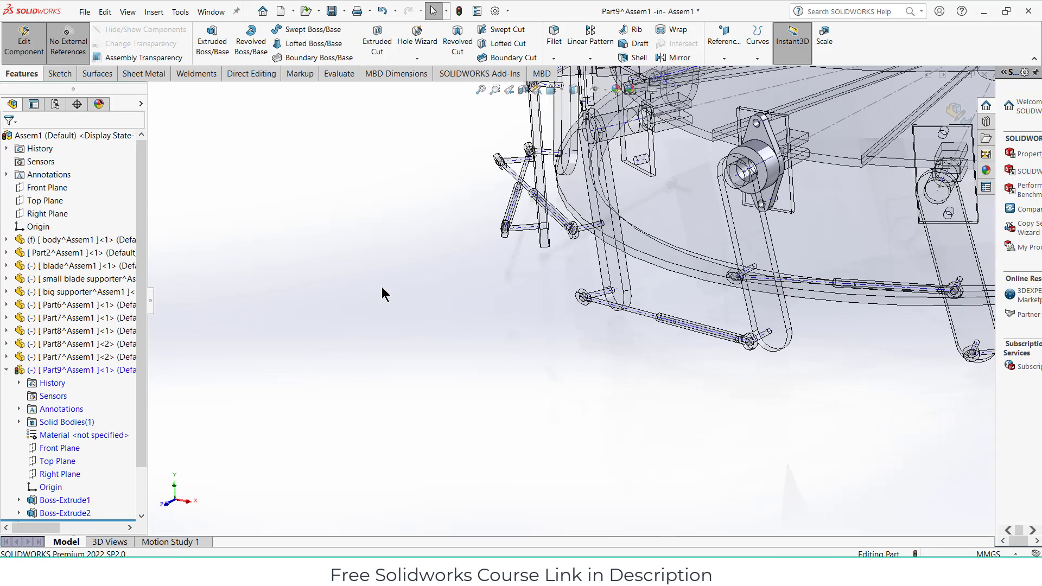
{"action": "left_click", "coordinate": [958, 113]}
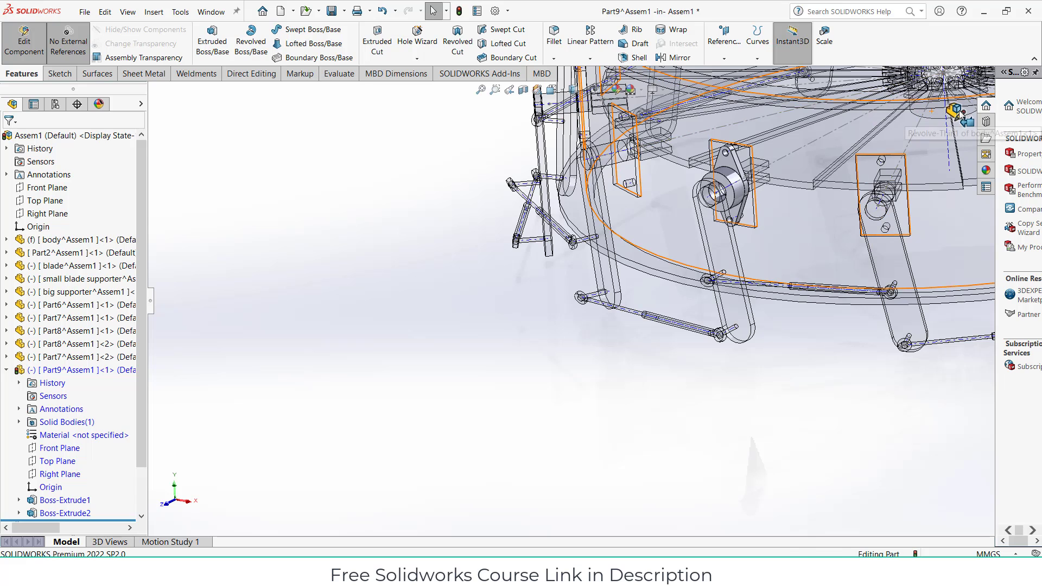
{"action": "scroll", "coordinate": [808, 223], "scroll_direction": "up", "scroll_amount": 3}
{"action": "scroll", "coordinate": [686, 162], "scroll_direction": "down", "scroll_amount": 3}
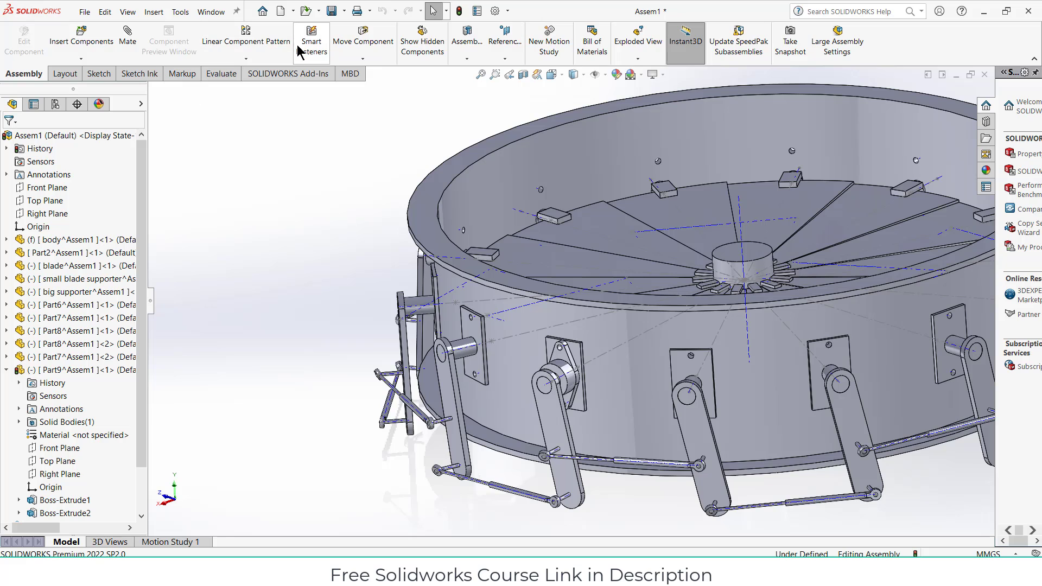
Create a circular pattern of 14 equally spaced links over 360 degrees around the body's central axis
{"action": "left_click", "coordinate": [245, 59]}
{"action": "left_click", "coordinate": [255, 87]}
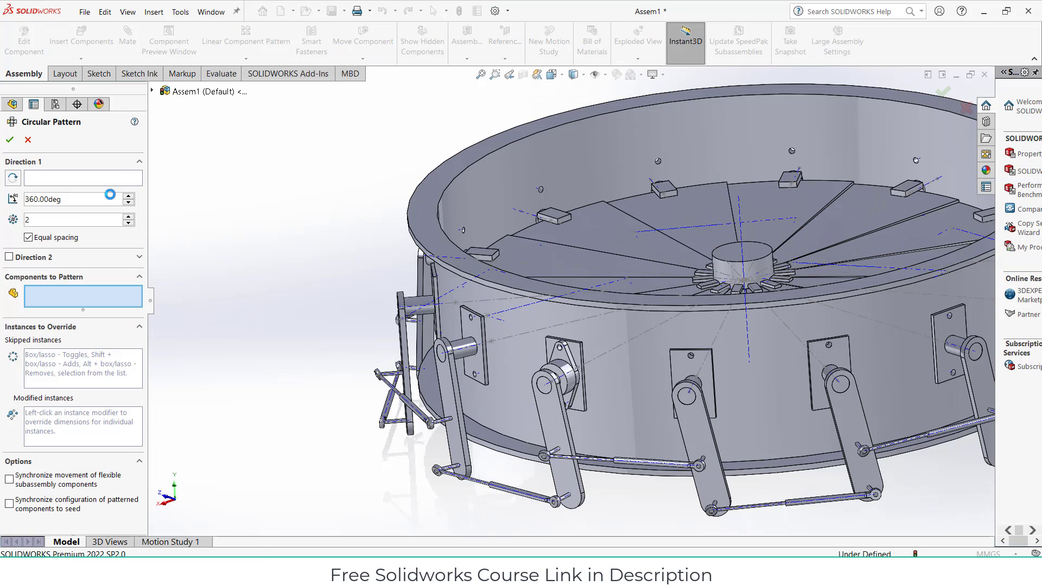
{"action": "left_click", "coordinate": [81, 179]}
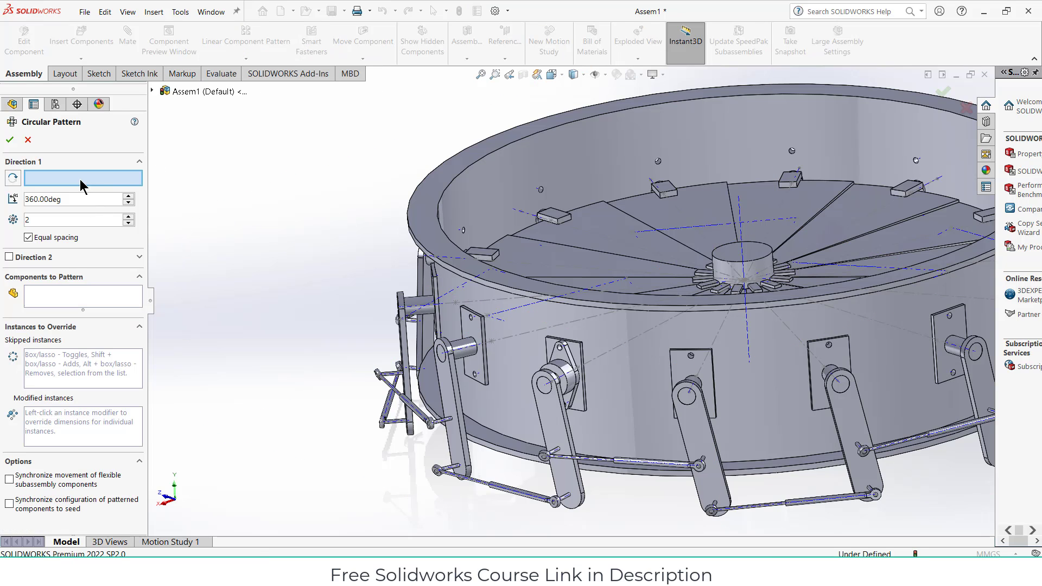
{"action": "left_click", "coordinate": [744, 253]}
{"action": "left_click", "coordinate": [103, 297]}
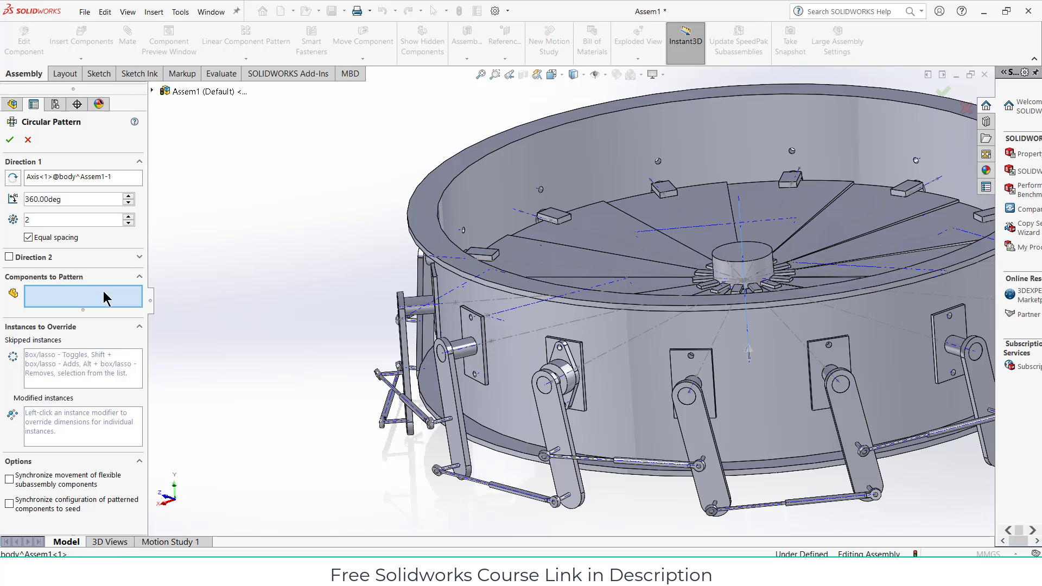
{"action": "scroll", "coordinate": [567, 369], "scroll_direction": "down", "scroll_amount": 3}
{"action": "left_click", "coordinate": [564, 369]}
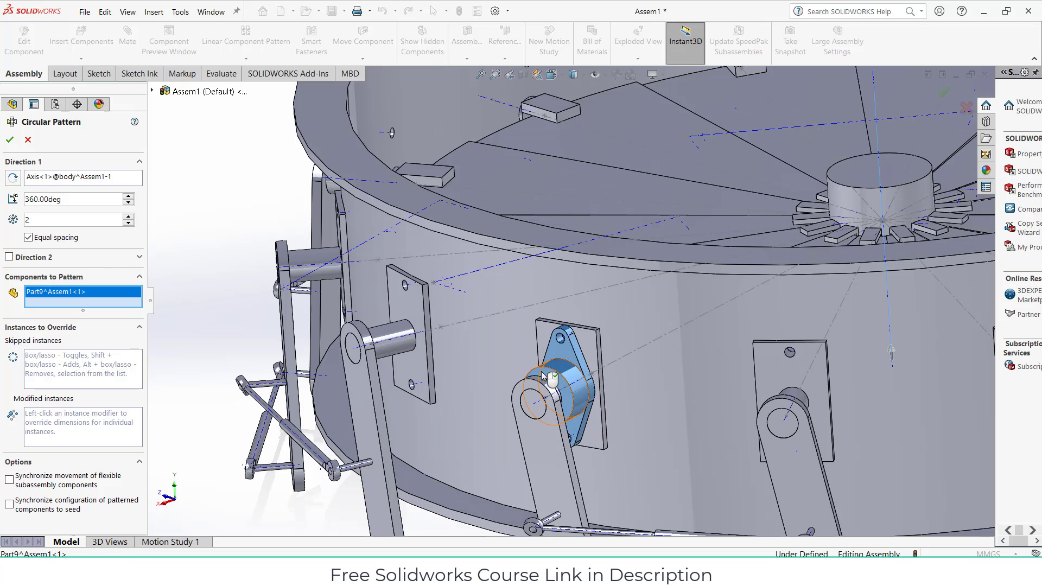
{"action": "scroll", "coordinate": [567, 369], "scroll_direction": "up", "scroll_amount": 4}
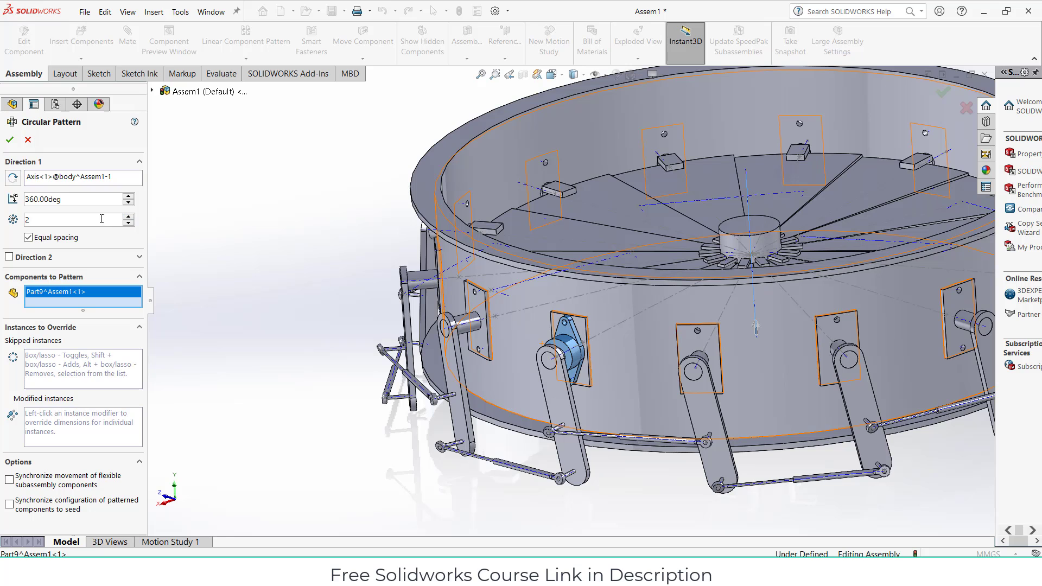
{"action": "key", "text": "Return"}
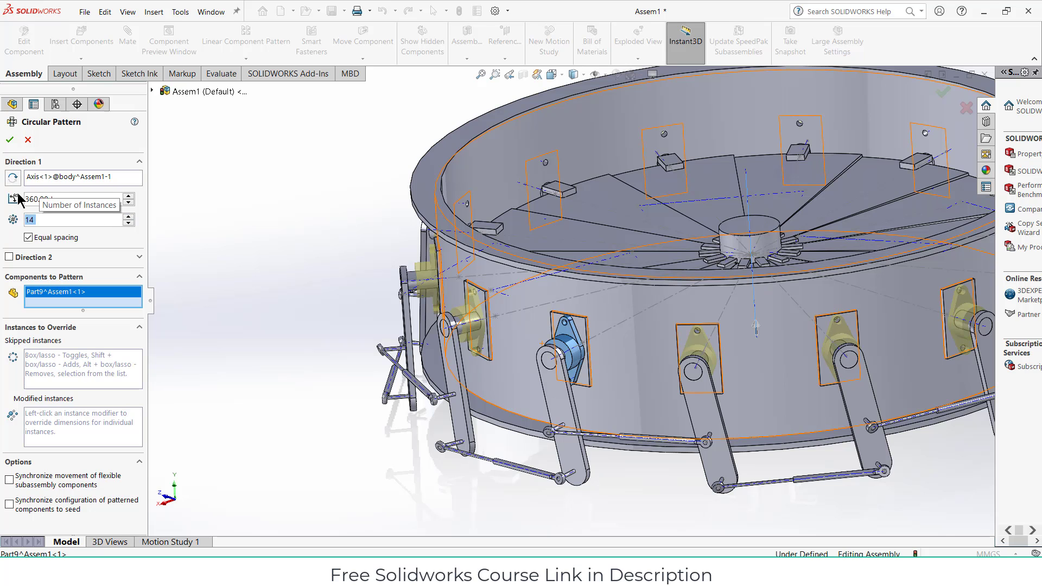
{"action": "left_click", "coordinate": [10, 140]}
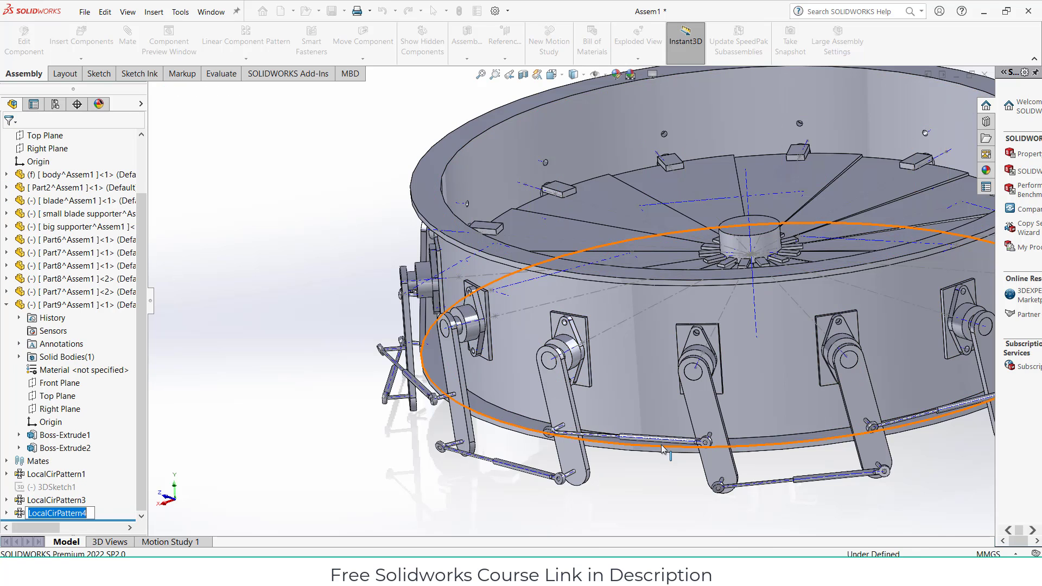
Open Motion Study 1 and hide the axes and other reference geometry in the view
{"action": "scroll", "coordinate": [525, 223], "scroll_direction": "up", "scroll_amount": 5}
{"action": "scroll", "coordinate": [524, 223], "scroll_direction": "up", "scroll_amount": 2}
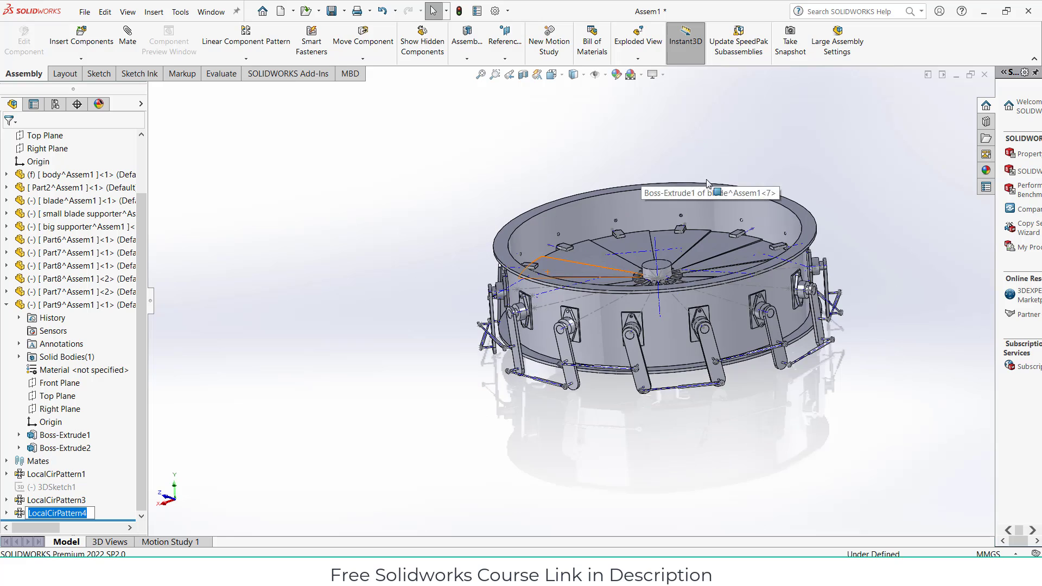
{"action": "left_click", "coordinate": [181, 530]}
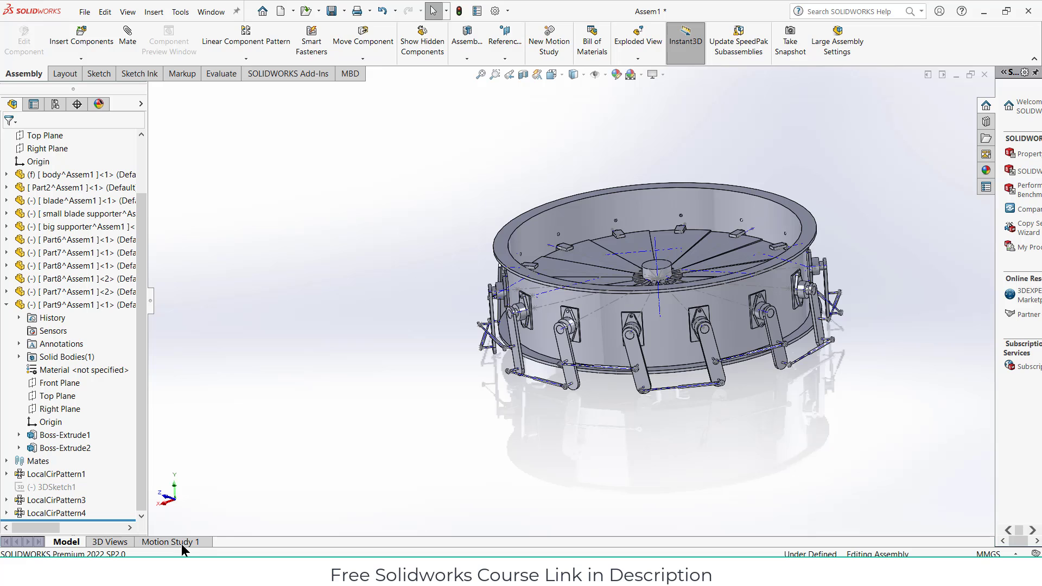
{"action": "left_click", "coordinate": [187, 538]}
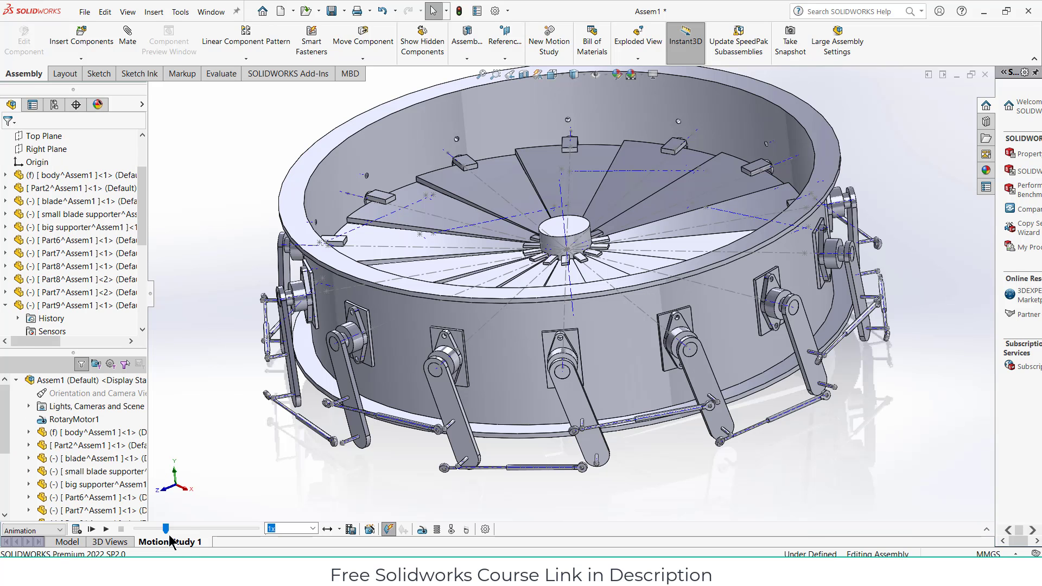
{"action": "left_click", "coordinate": [595, 75]}
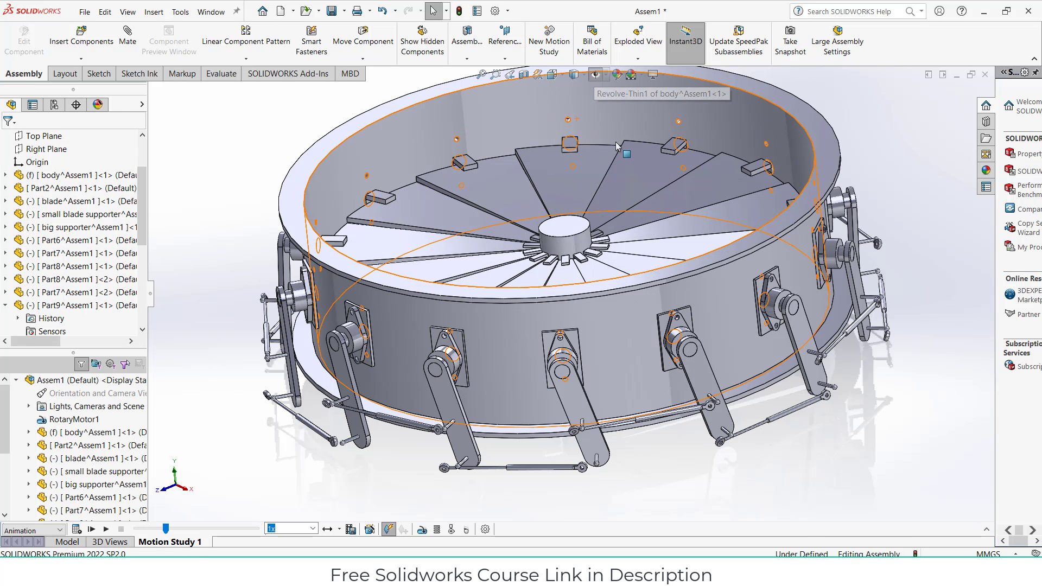
{"action": "scroll", "coordinate": [640, 238], "scroll_direction": "up", "scroll_amount": 3}
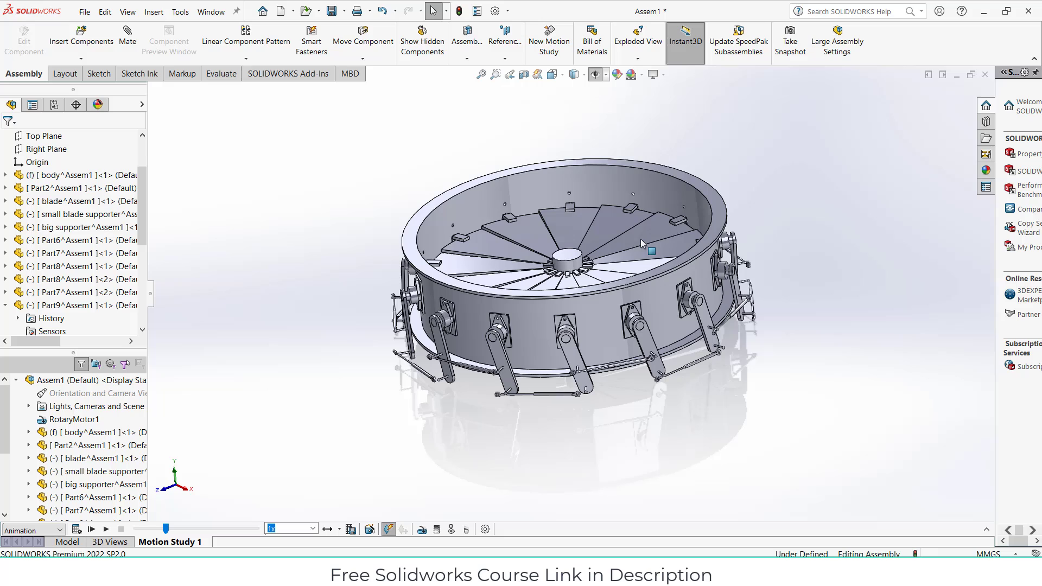
Play the motion study animation to check the blade movement, and stop it
{"action": "left_click", "coordinate": [107, 528]}
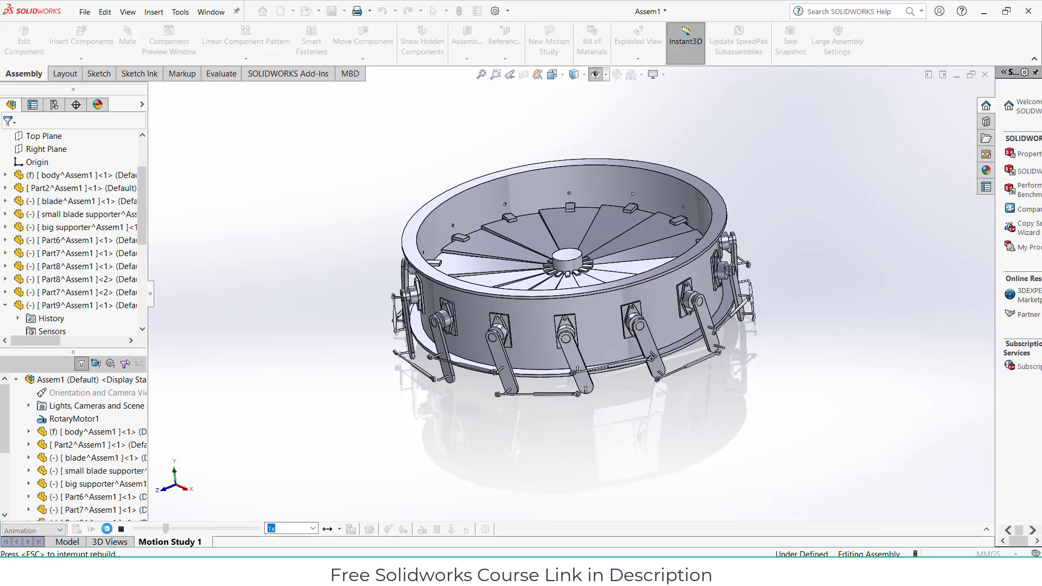
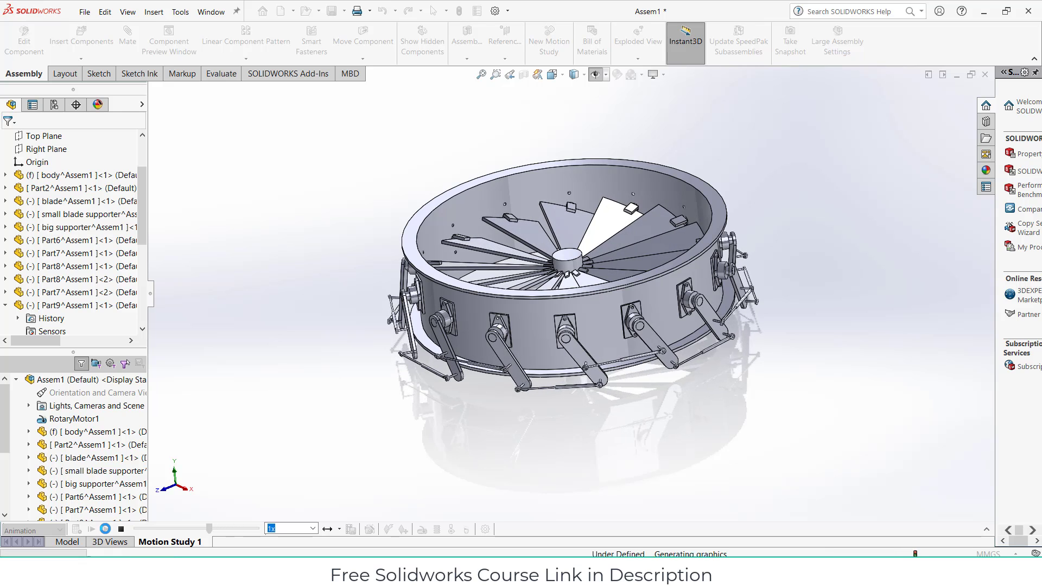
{"action": "left_click", "coordinate": [120, 529]}
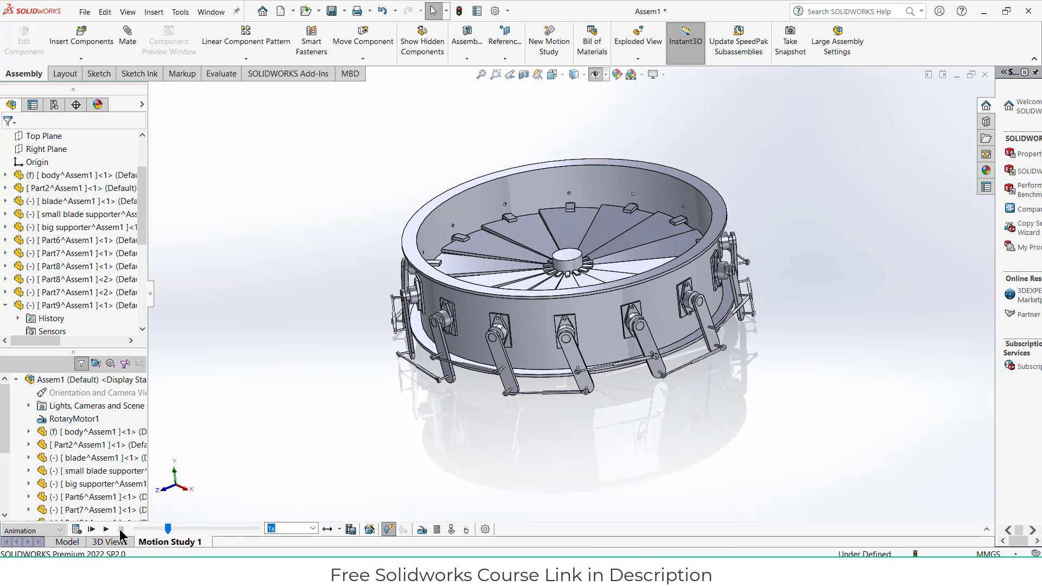
{"action": "scroll", "coordinate": [630, 303], "scroll_direction": "down", "scroll_amount": 3}
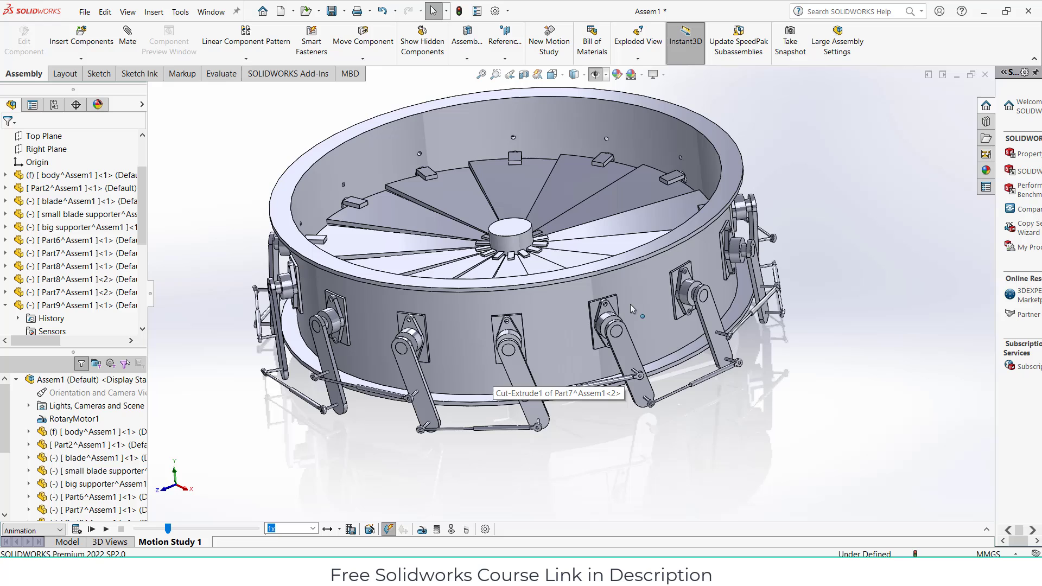
{"action": "left_click", "coordinate": [637, 273]}
{"action": "right_click", "coordinate": [637, 270]}
{"action": "left_click", "coordinate": [691, 205]}
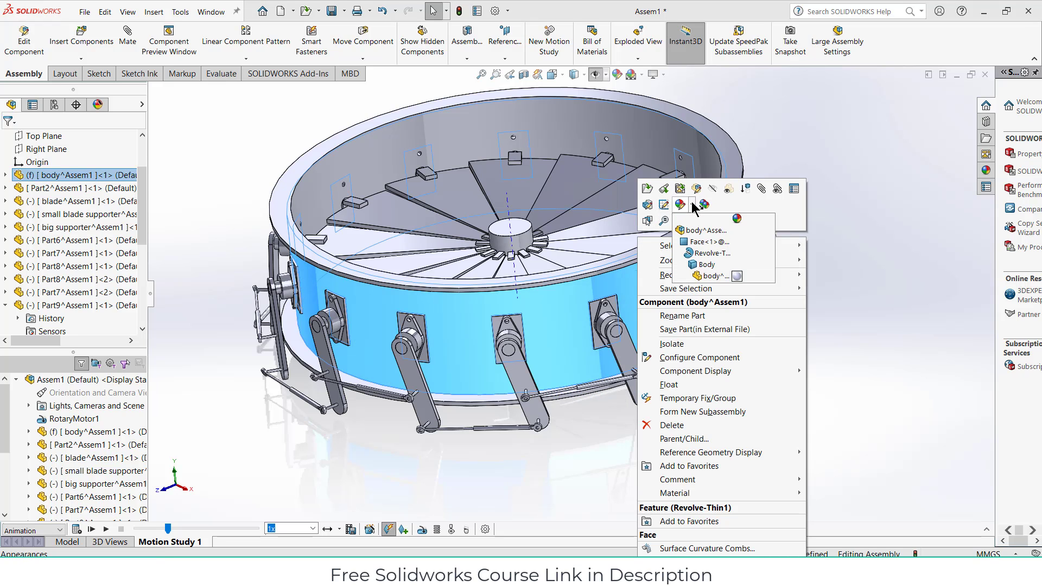
{"action": "left_click", "coordinate": [704, 278]}
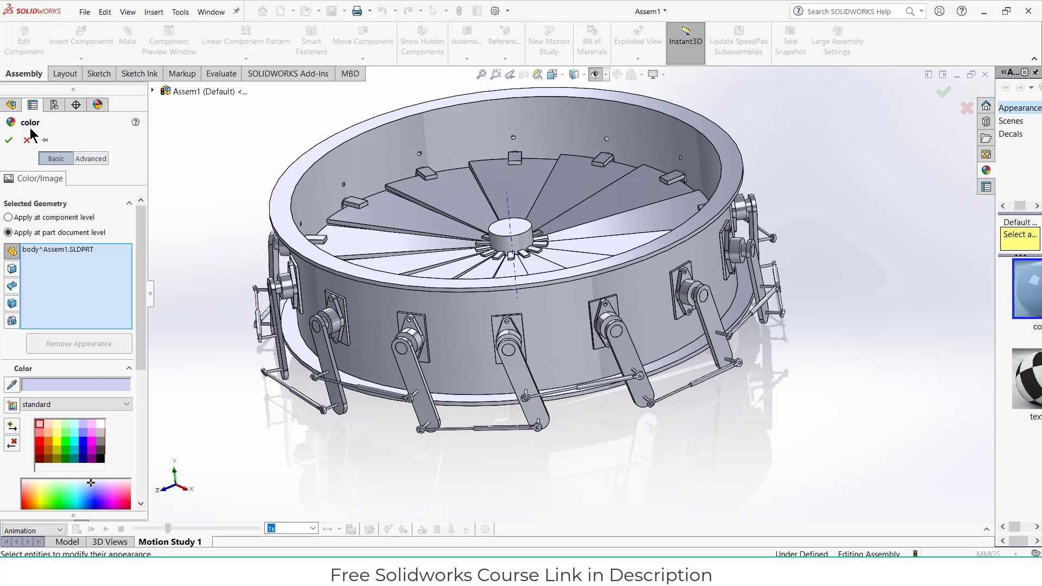
{"action": "left_click", "coordinate": [27, 140]}
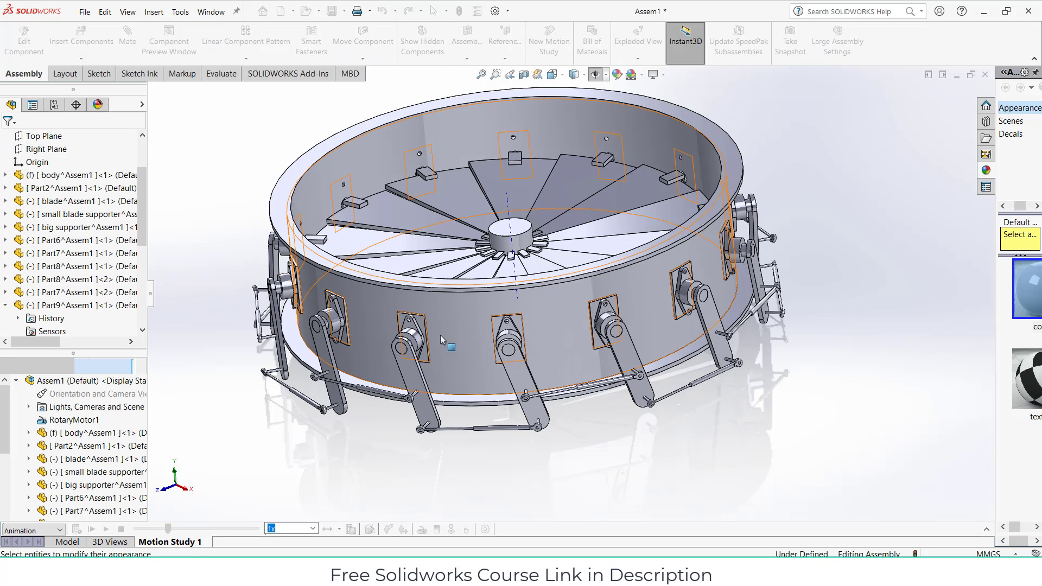
Return to the assembly model and color the whole body part with the medium blue-violet swatch from the standard palette
{"action": "left_click", "coordinate": [66, 542]}
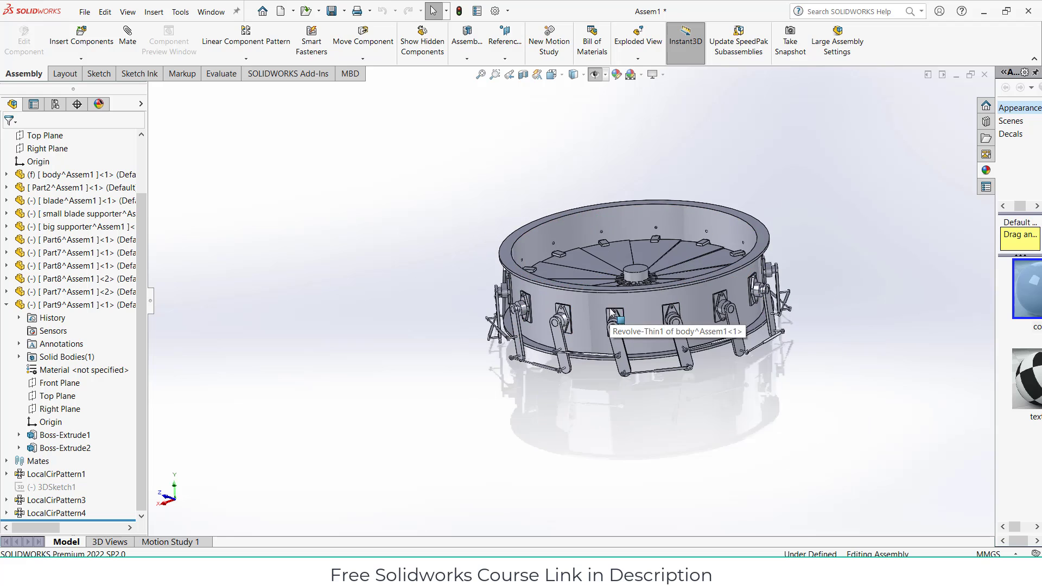
{"action": "scroll", "coordinate": [620, 301], "scroll_direction": "down", "scroll_amount": 5}
{"action": "right_click", "coordinate": [642, 304]}
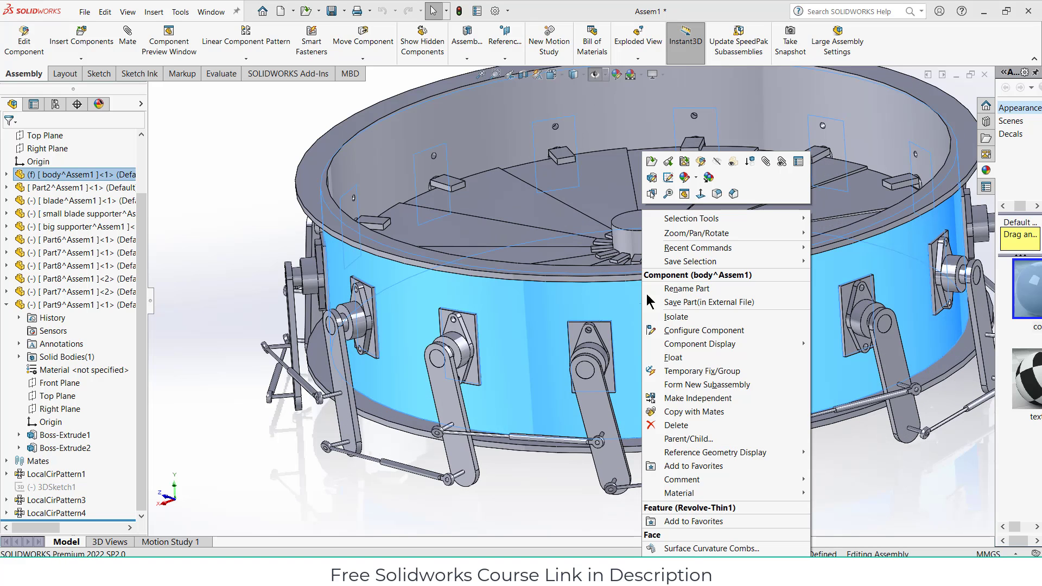
{"action": "left_click", "coordinate": [694, 179]}
{"action": "left_click", "coordinate": [711, 250]}
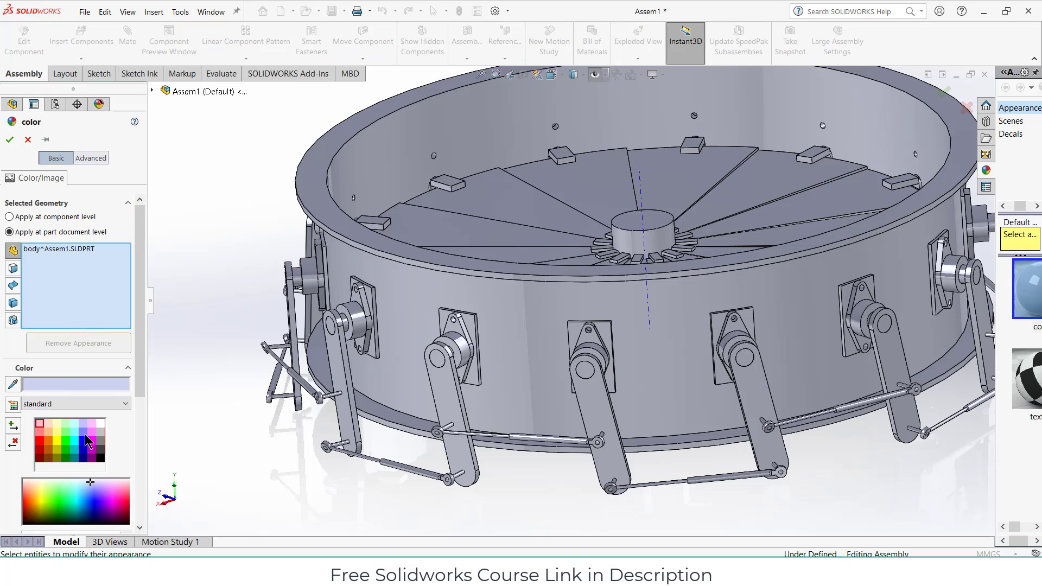
{"action": "left_click", "coordinate": [83, 433]}
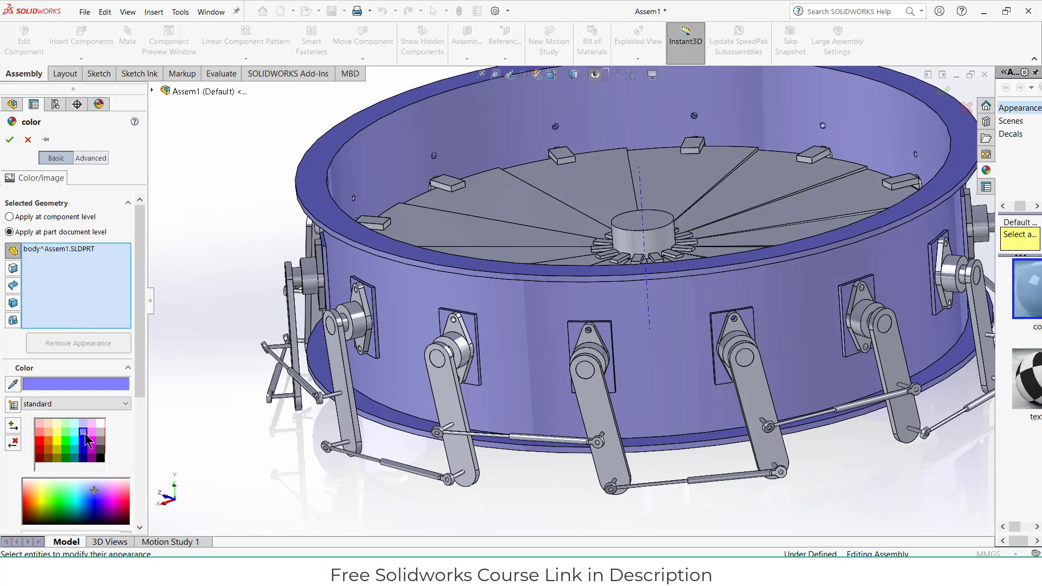
{"action": "left_click", "coordinate": [9, 140]}
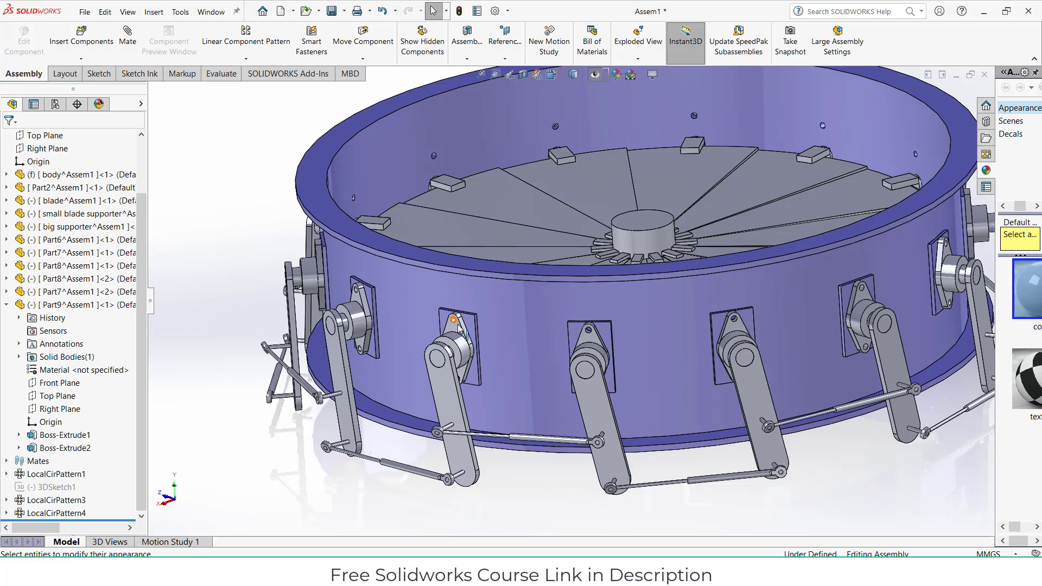
Color the flanged bearing part Part9 black at part level
{"action": "right_click", "coordinate": [454, 322]}
{"action": "left_click", "coordinate": [513, 164]}
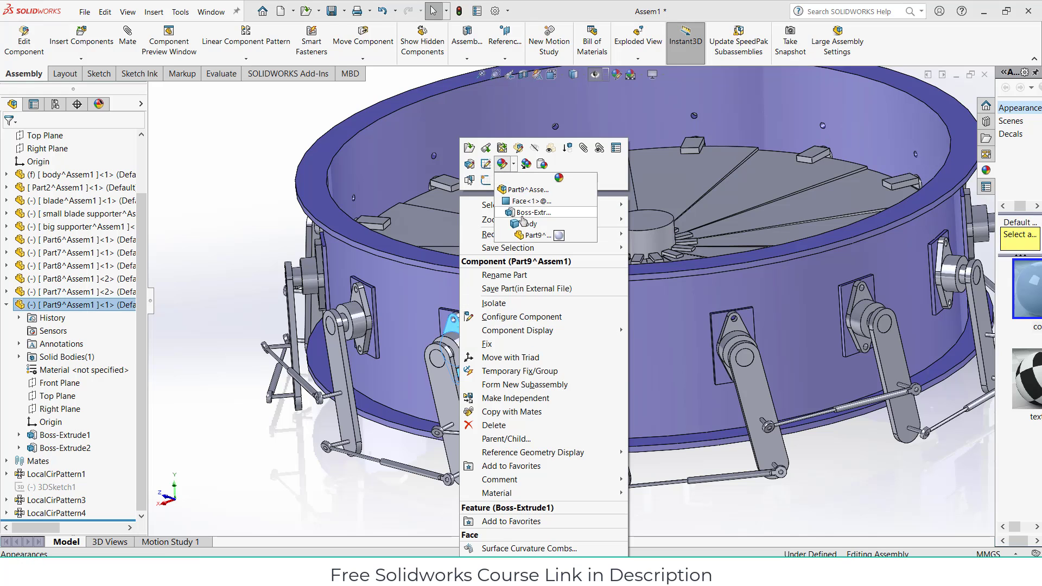
{"action": "left_click", "coordinate": [535, 235]}
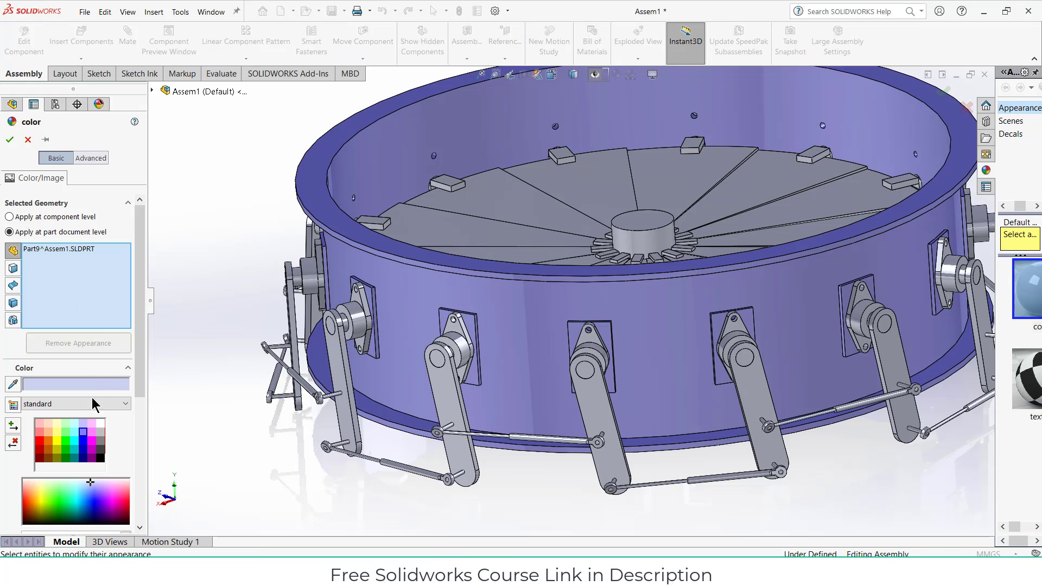
{"action": "left_click", "coordinate": [100, 459]}
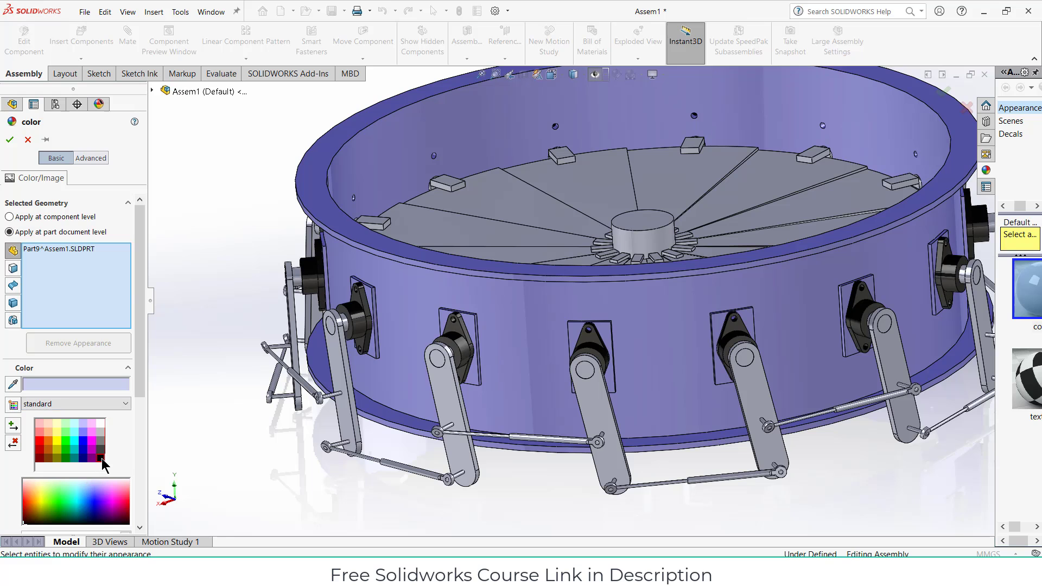
{"action": "left_click", "coordinate": [9, 141]}
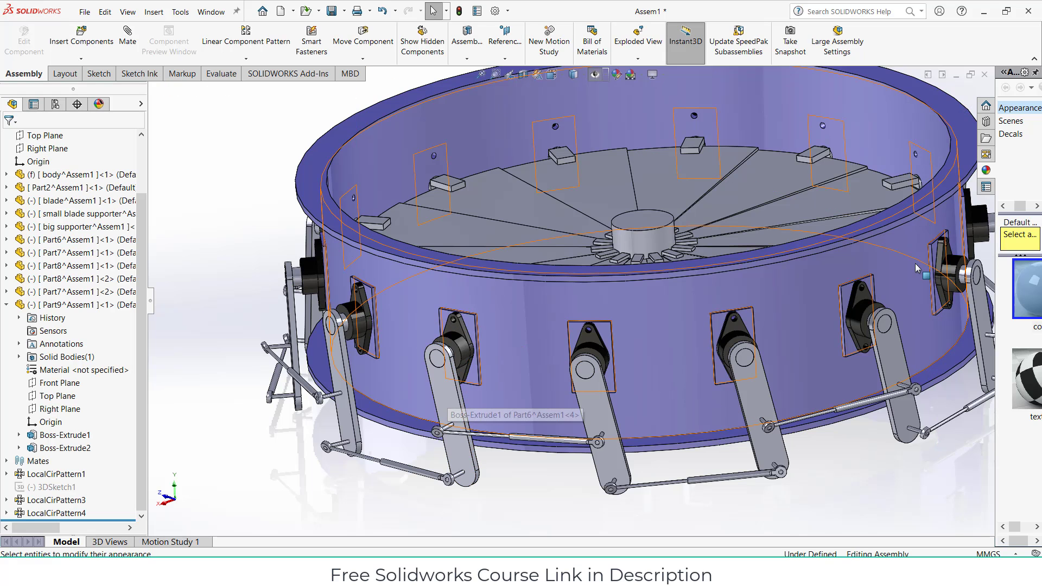
Find the painted Car appearances in the appearance library and apply candy apple red to the lever arm part Part6
{"action": "scroll", "coordinate": [775, 177], "scroll_direction": "up", "scroll_amount": 3}
{"action": "scroll", "coordinate": [775, 177], "scroll_direction": "up", "scroll_amount": 3}
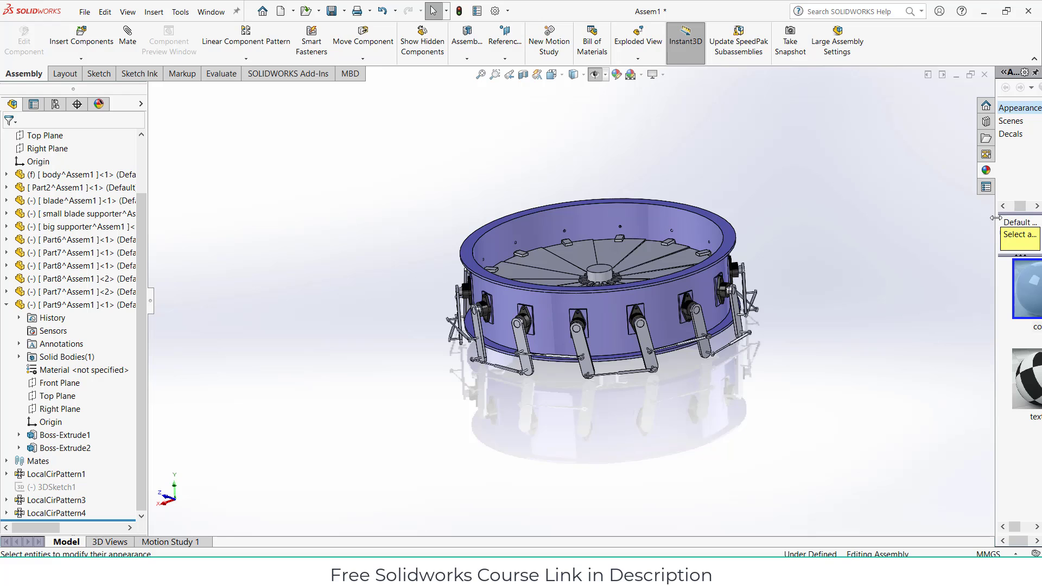
{"action": "left_click_drag", "start_coordinate": [996, 218], "coordinate": [891, 218]}
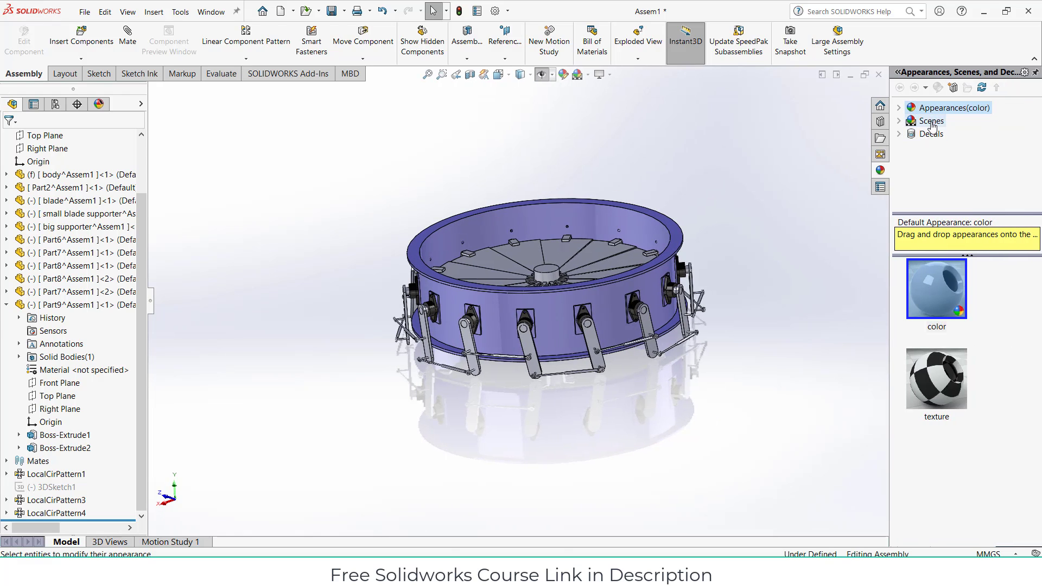
{"action": "left_click", "coordinate": [899, 108]}
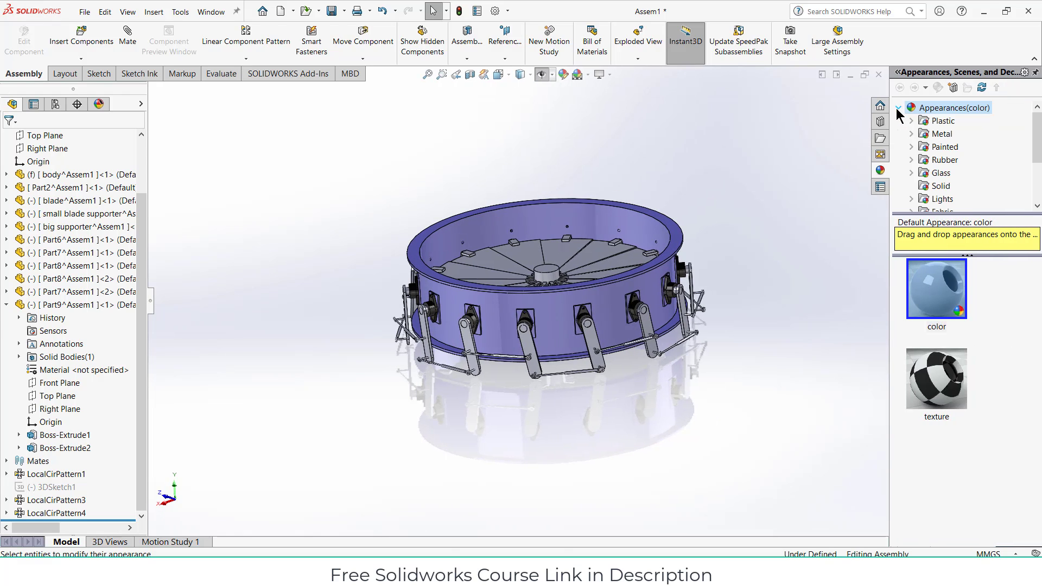
{"action": "left_click", "coordinate": [925, 136]}
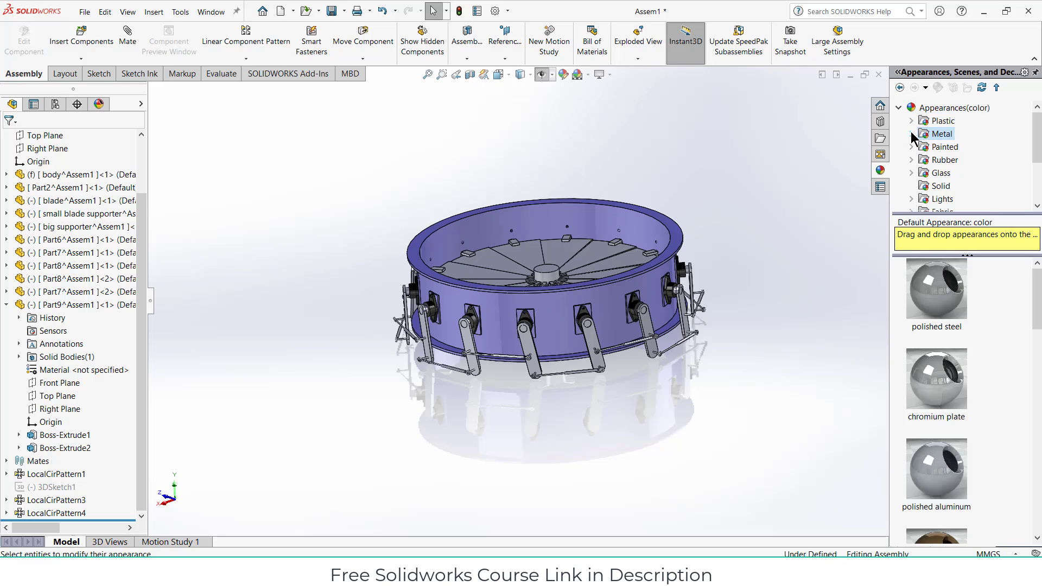
{"action": "left_click", "coordinate": [912, 134]}
{"action": "scroll", "coordinate": [950, 163], "scroll_direction": "down", "scroll_amount": 4}
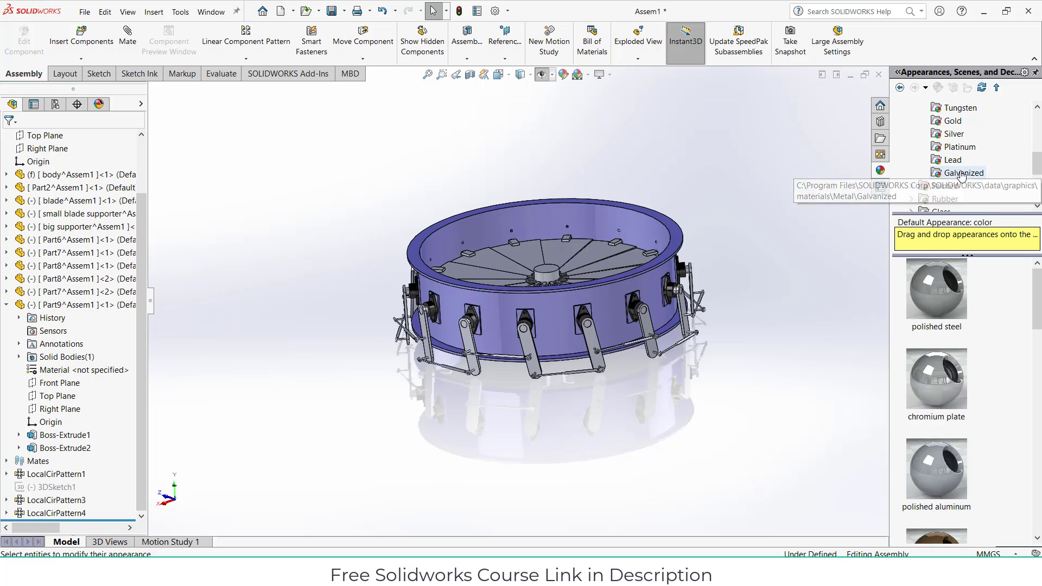
{"action": "left_click", "coordinate": [911, 185]}
{"action": "left_click", "coordinate": [951, 172]}
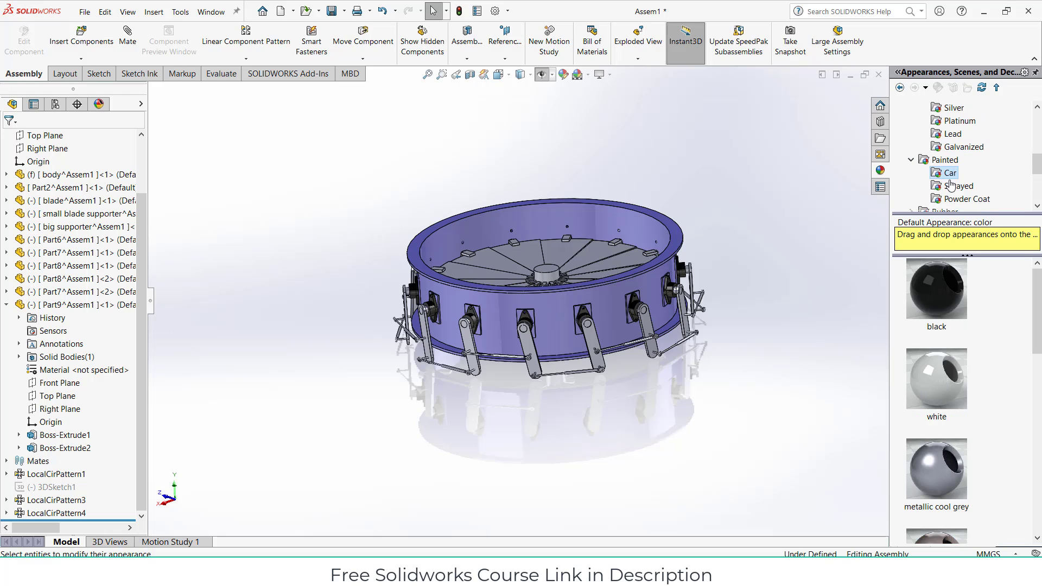
{"action": "scroll", "coordinate": [955, 315], "scroll_direction": "down", "scroll_amount": 5}
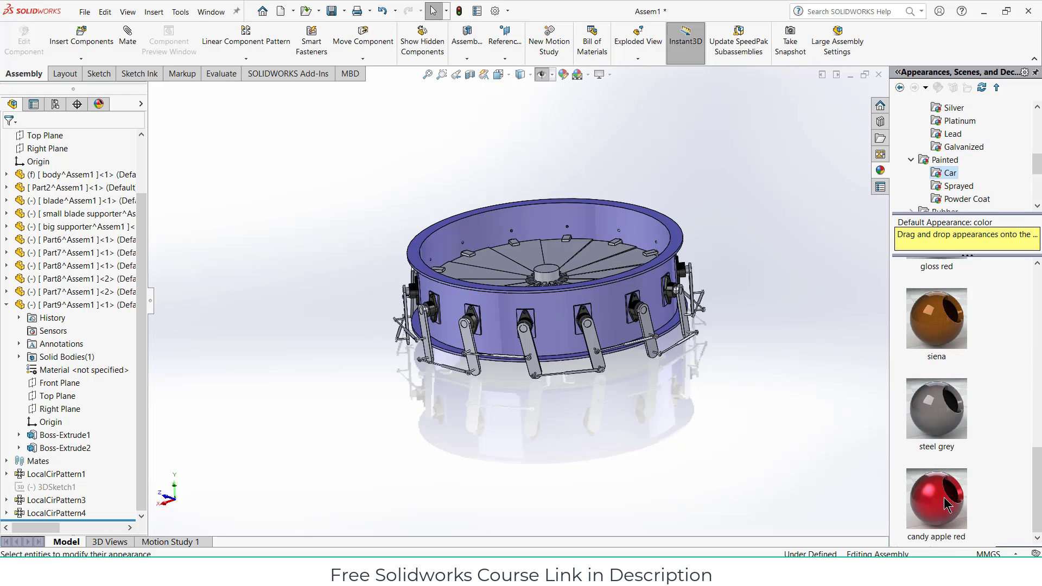
{"action": "left_click_drag", "start_coordinate": [947, 505], "coordinate": [595, 339]}
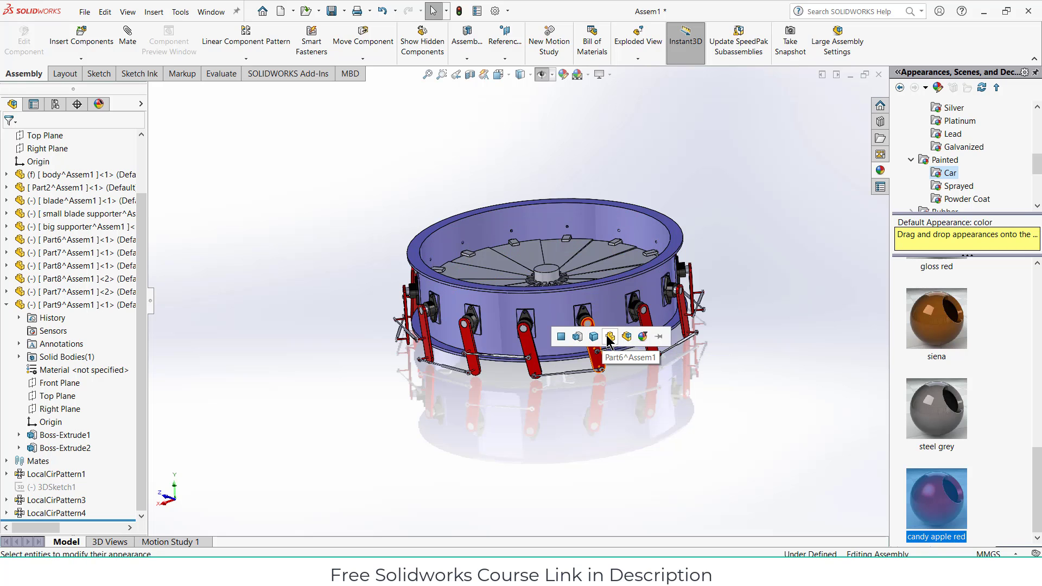
{"action": "left_click", "coordinate": [610, 337]}
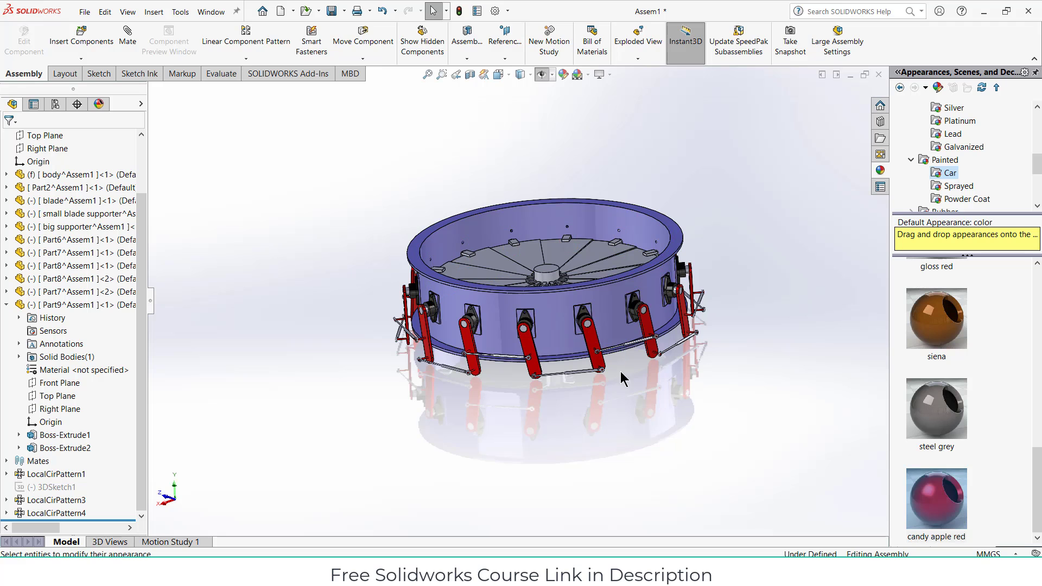
Try to apply the gloss blue car paint to the body of a blade
{"action": "scroll", "coordinate": [624, 386], "scroll_direction": "down", "scroll_amount": 3}
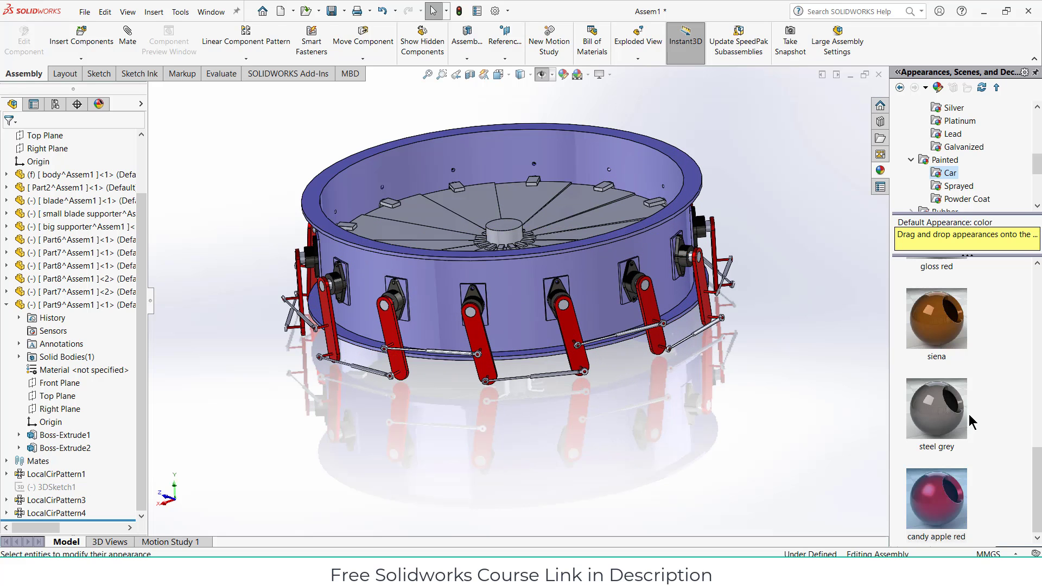
{"action": "scroll", "coordinate": [969, 415], "scroll_direction": "down", "scroll_amount": 3}
{"action": "scroll", "coordinate": [968, 414], "scroll_direction": "down", "scroll_amount": 3}
{"action": "scroll", "coordinate": [709, 320], "scroll_direction": "down", "scroll_amount": 2}
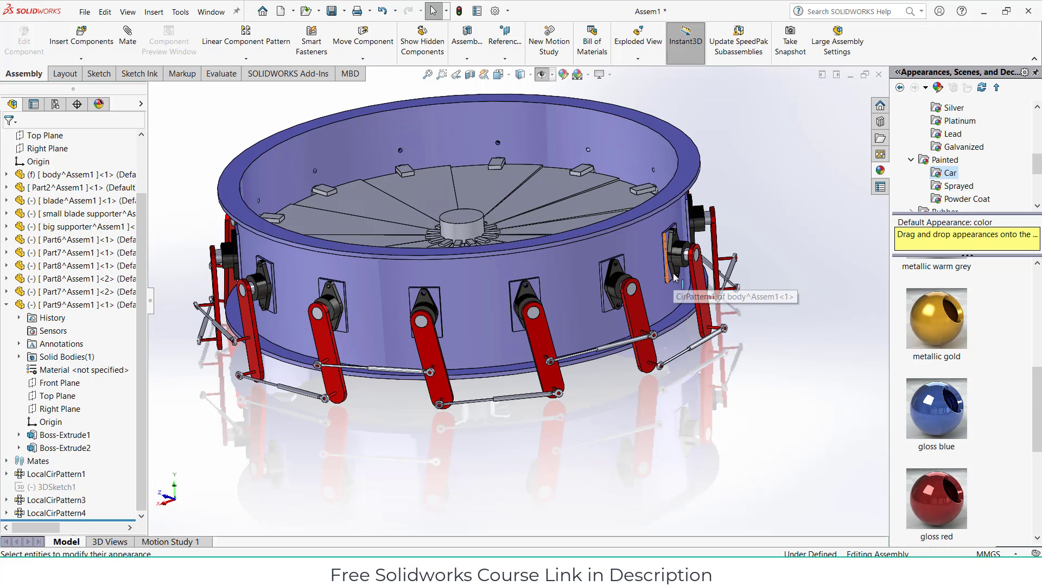
{"action": "middle_click_drag", "start_coordinate": [761, 314], "coordinate": [784, 350]}
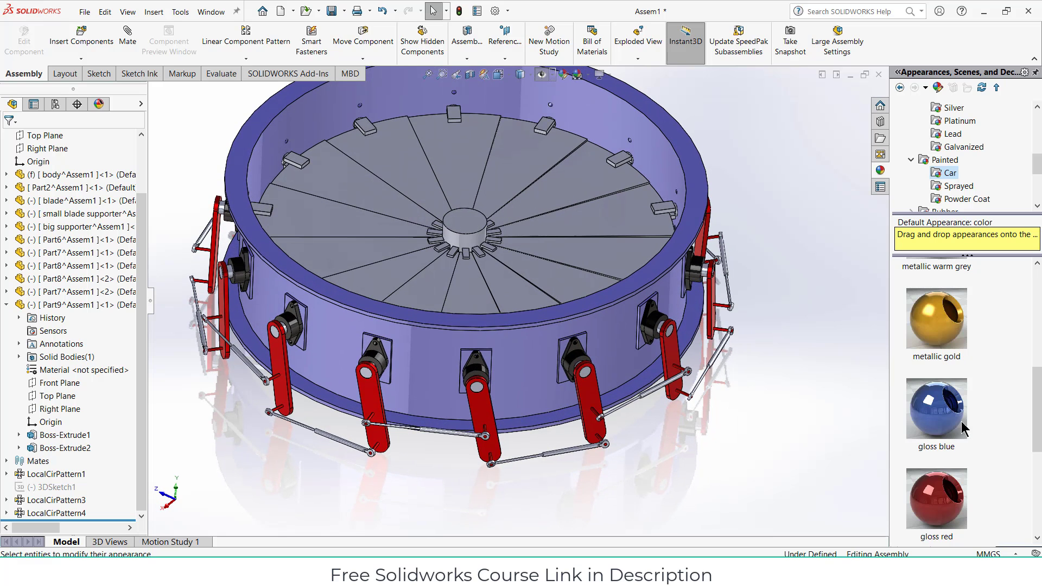
{"action": "left_click_drag", "start_coordinate": [923, 416], "coordinate": [616, 205]}
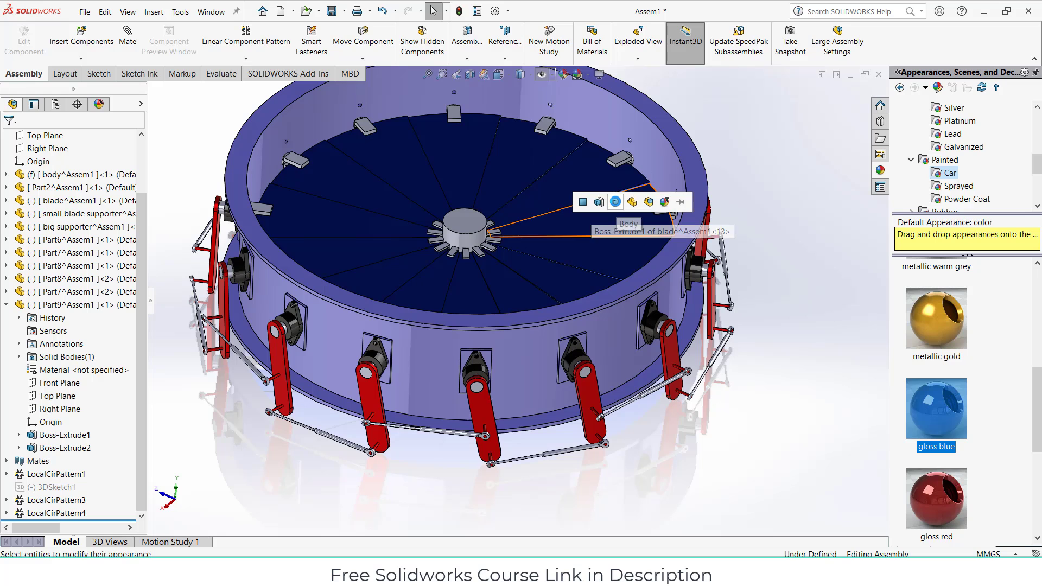
{"action": "left_click", "coordinate": [615, 202]}
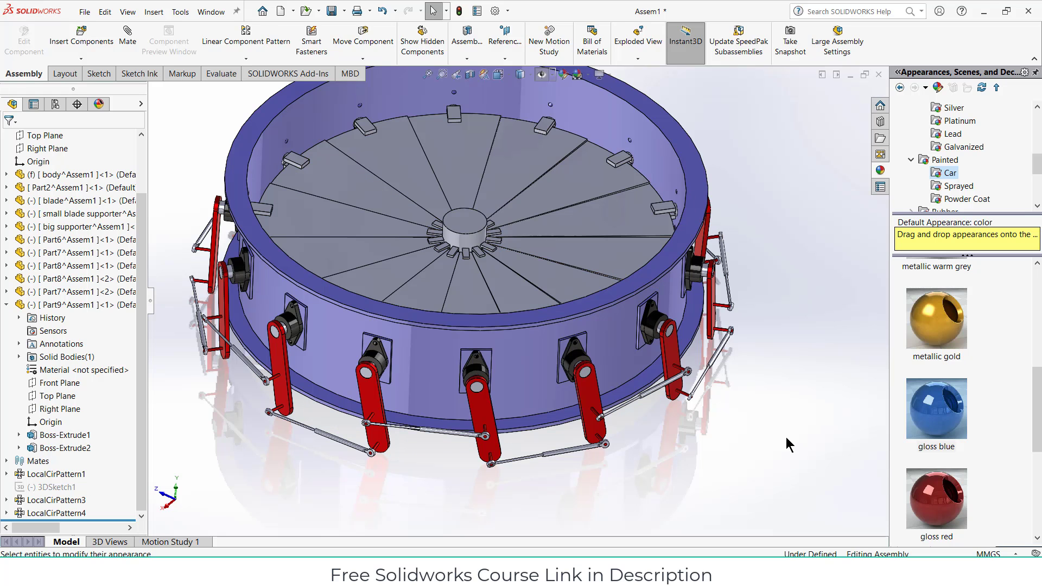
Apply the metallic cool grey car paint to the thicker section of a connecting rod between the red arms
{"action": "middle_click_drag", "start_coordinate": [699, 349], "coordinate": [699, 325]}
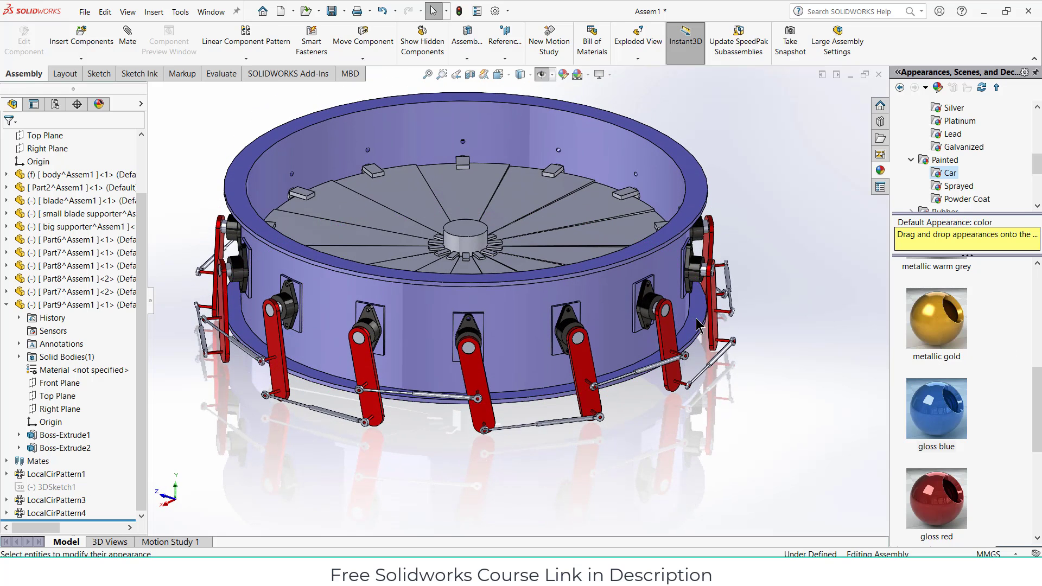
{"action": "scroll", "coordinate": [986, 408], "scroll_direction": "up", "scroll_amount": 3}
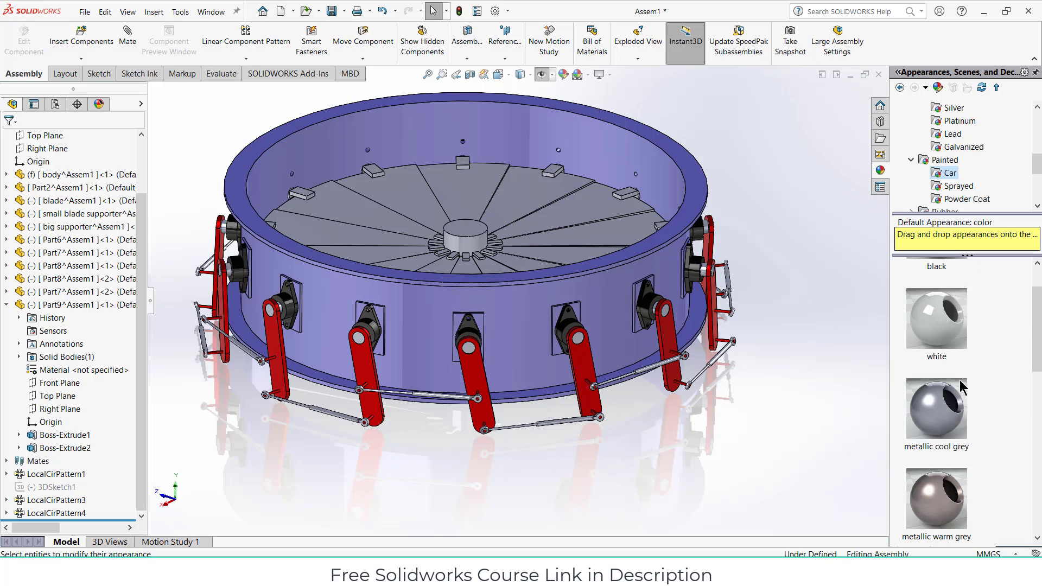
{"action": "left_click_drag", "start_coordinate": [954, 421], "coordinate": [657, 372]}
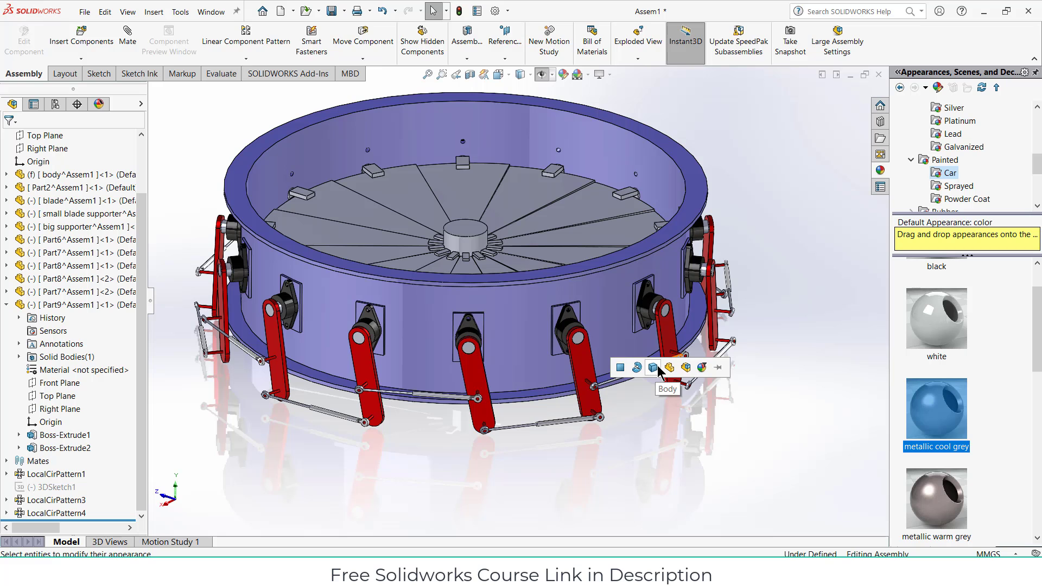
{"action": "left_click", "coordinate": [663, 367]}
Apply the metallic cool grey car paint to the thinner connecting rod part Part8 at part level
{"action": "scroll", "coordinate": [602, 374], "scroll_direction": "down", "scroll_amount": 5}
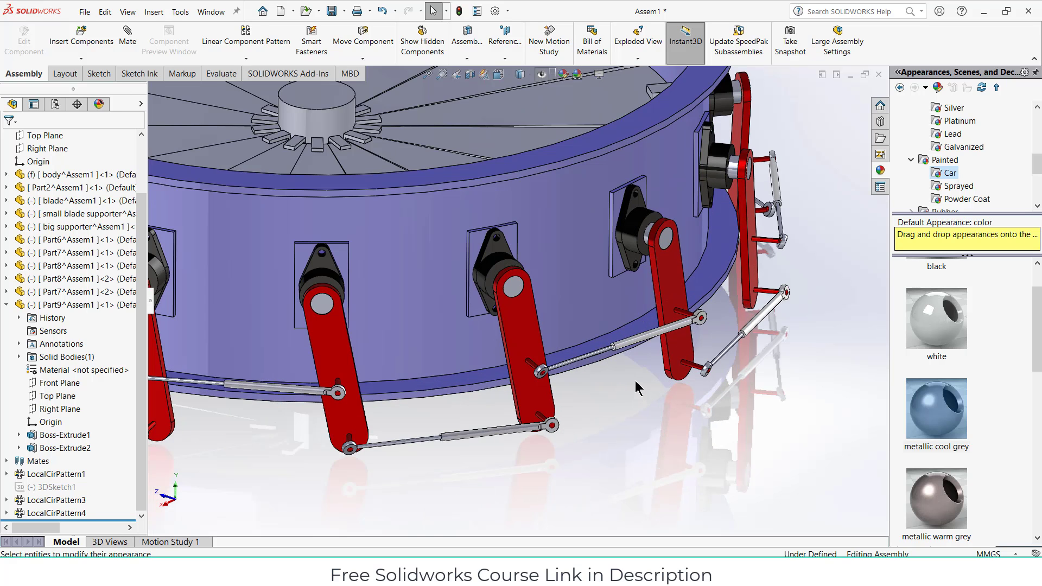
{"action": "scroll", "coordinate": [611, 351], "scroll_direction": "down", "scroll_amount": 5}
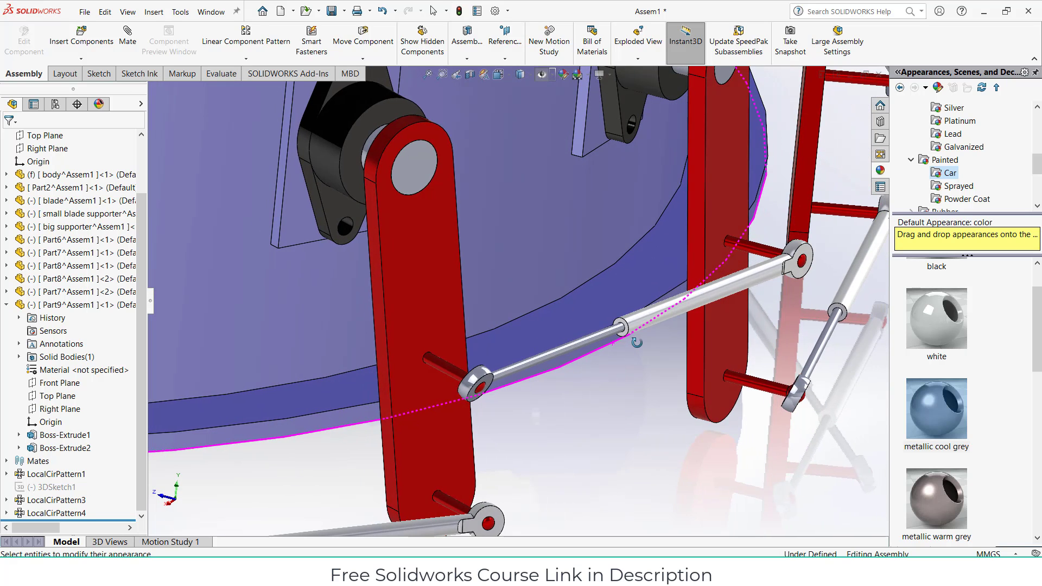
{"action": "left_click_drag", "start_coordinate": [948, 422], "coordinate": [565, 358]}
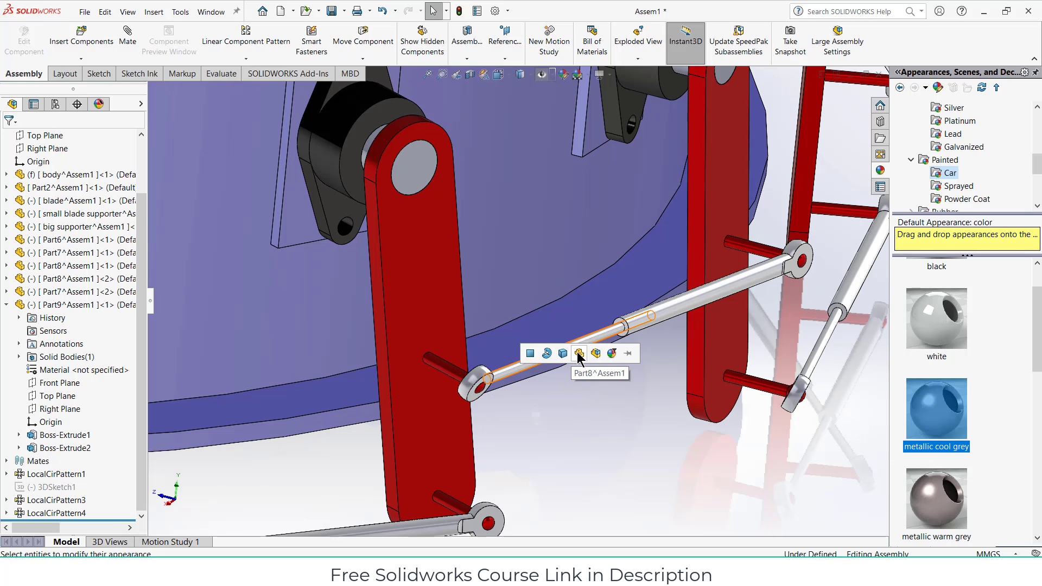
{"action": "left_click", "coordinate": [579, 353]}
{"action": "scroll", "coordinate": [597, 410], "scroll_direction": "up", "scroll_amount": 4}
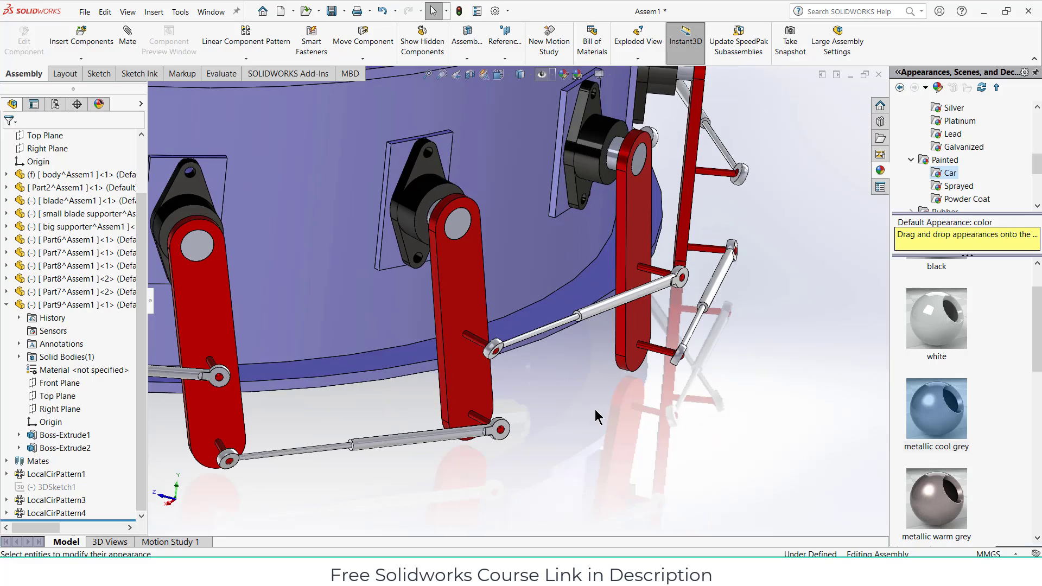
{"action": "scroll", "coordinate": [581, 416], "scroll_direction": "up", "scroll_amount": 5}
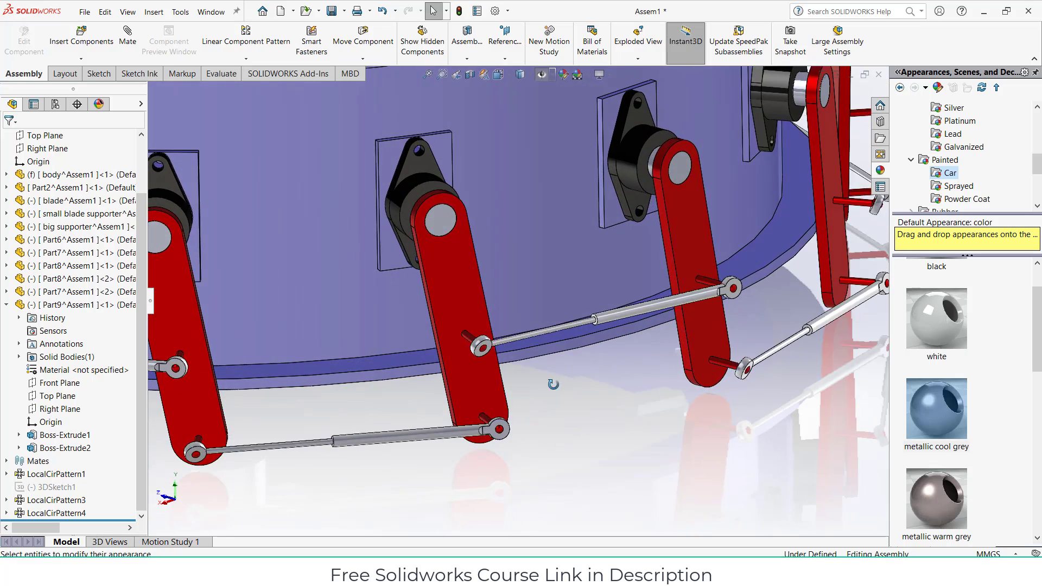